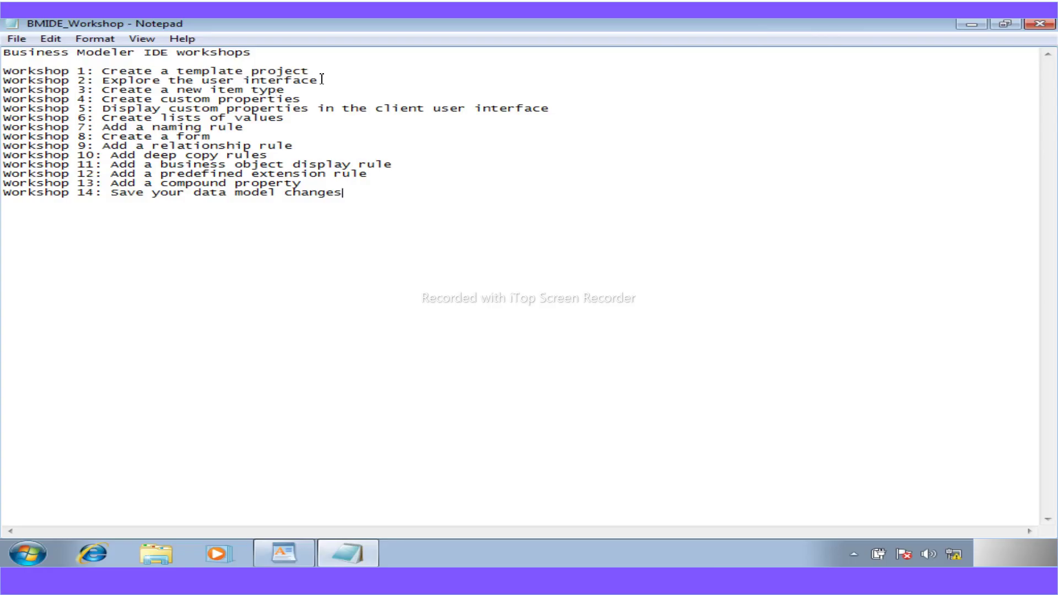
- Select the titles of Workshops 1, 2 and 5 through 8 in the BMIDE_Workshop notes list
{"action": "left_click_drag", "start_coordinate": [314, 75], "coordinate": [104, 72]}
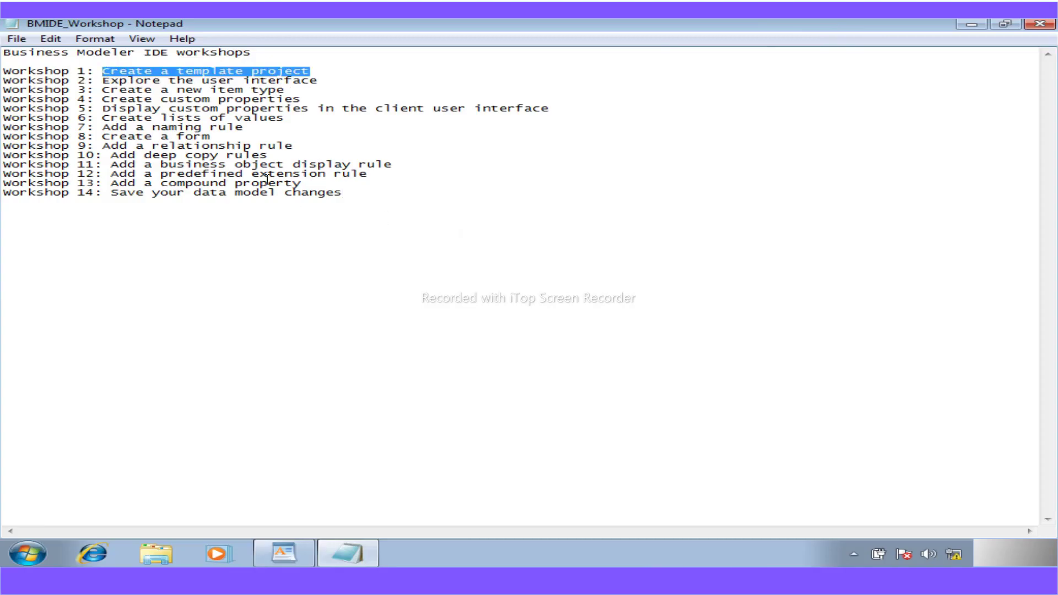
{"action": "left_click_drag", "start_coordinate": [322, 83], "coordinate": [106, 81]}
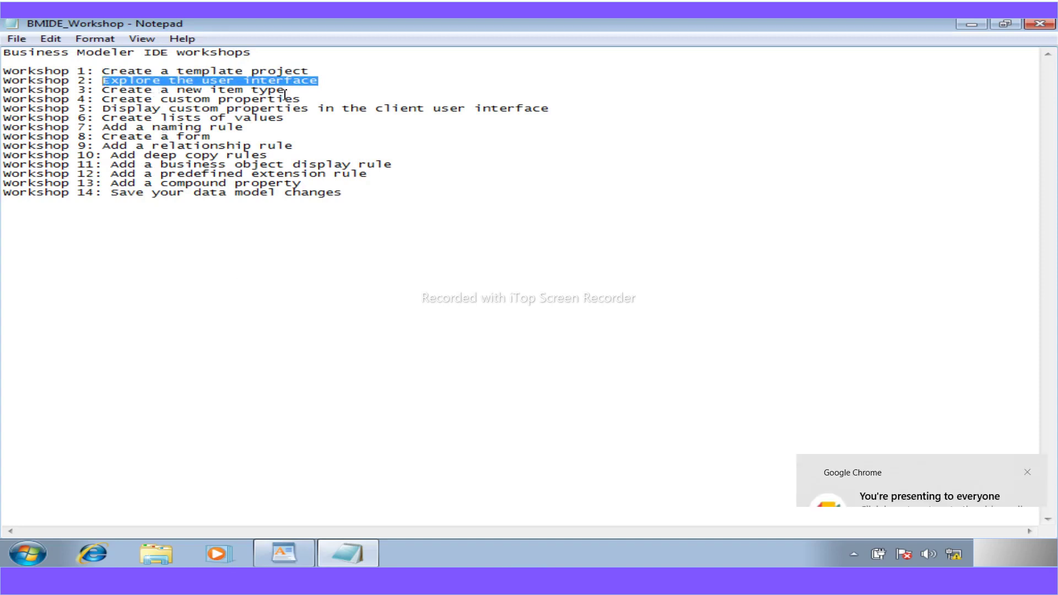
{"action": "left_click", "coordinate": [1027, 472]}
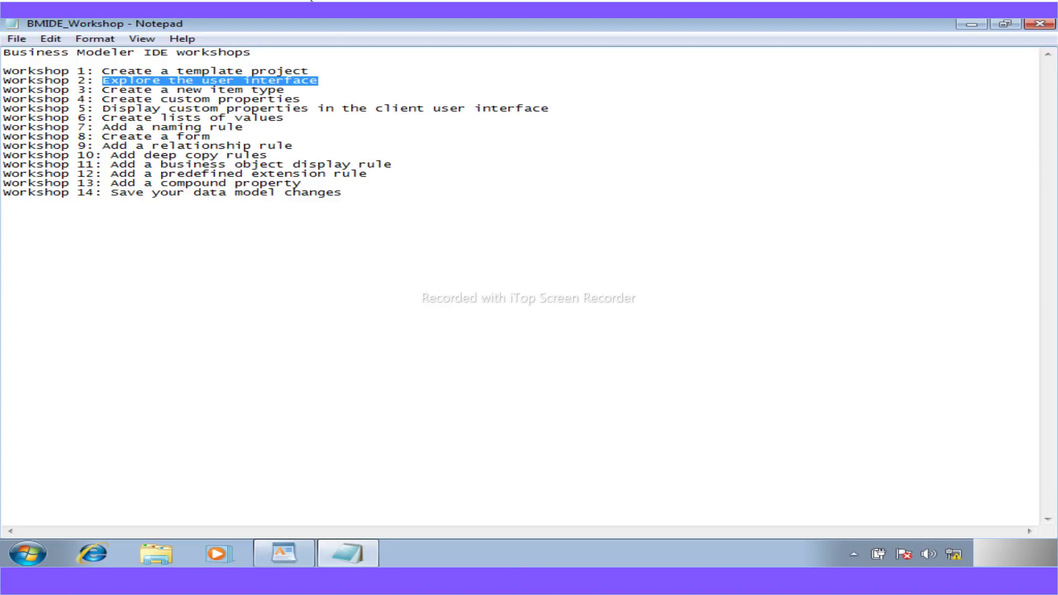
{"action": "left_click_drag", "start_coordinate": [549, 109], "coordinate": [103, 108]}
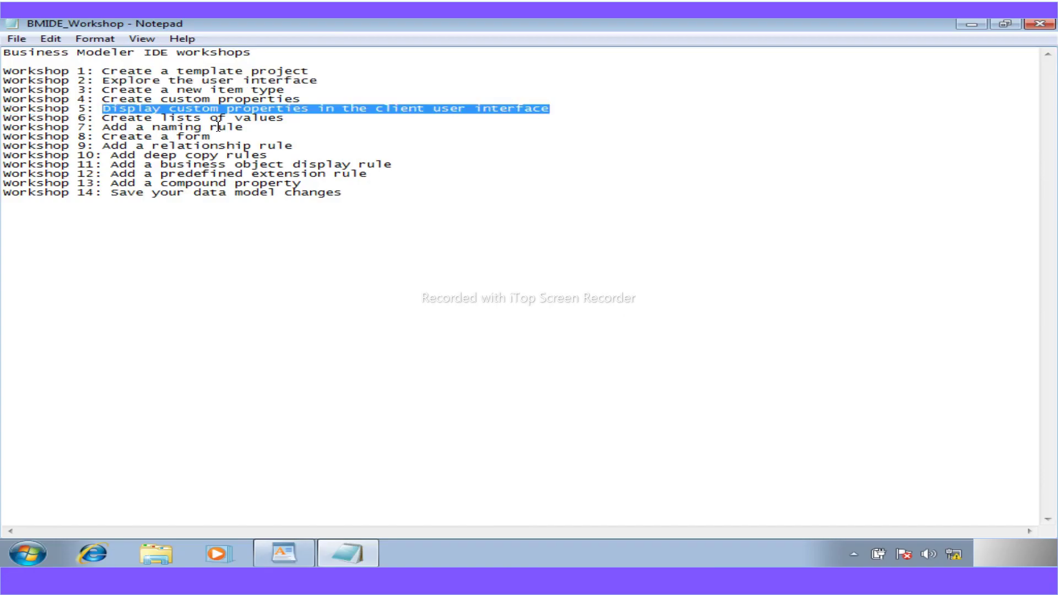
{"action": "left_click_drag", "start_coordinate": [285, 119], "coordinate": [106, 121]}
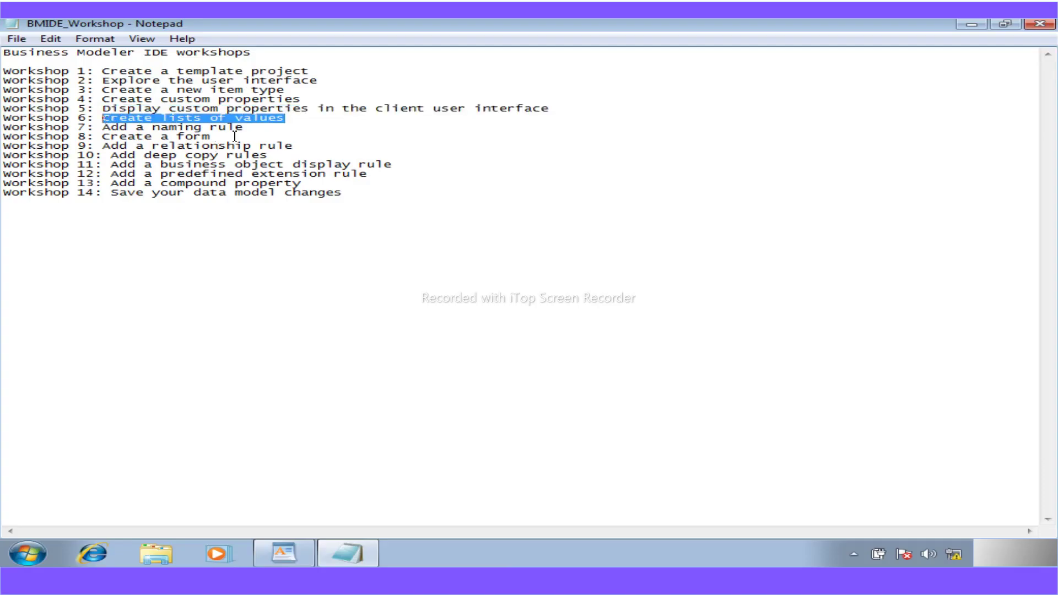
{"action": "left_click_drag", "start_coordinate": [244, 128], "coordinate": [107, 131]}
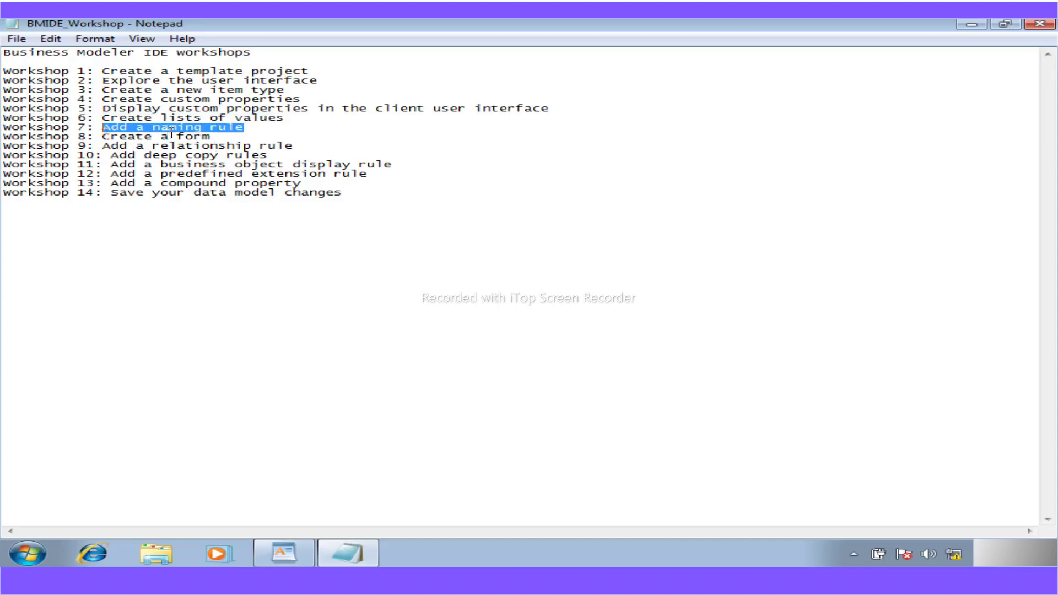
{"action": "left_click_drag", "start_coordinate": [216, 138], "coordinate": [104, 141]}
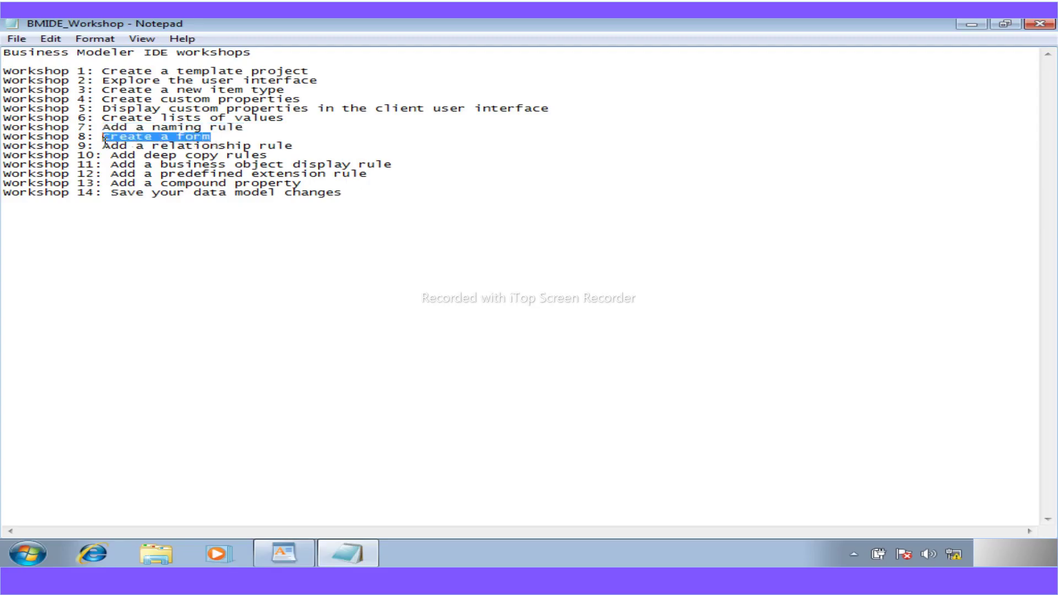
- Select the Workshop 9 through 14 titles, ending with 'Save your data model changes'
{"action": "left_click_drag", "start_coordinate": [298, 144], "coordinate": [108, 149]}
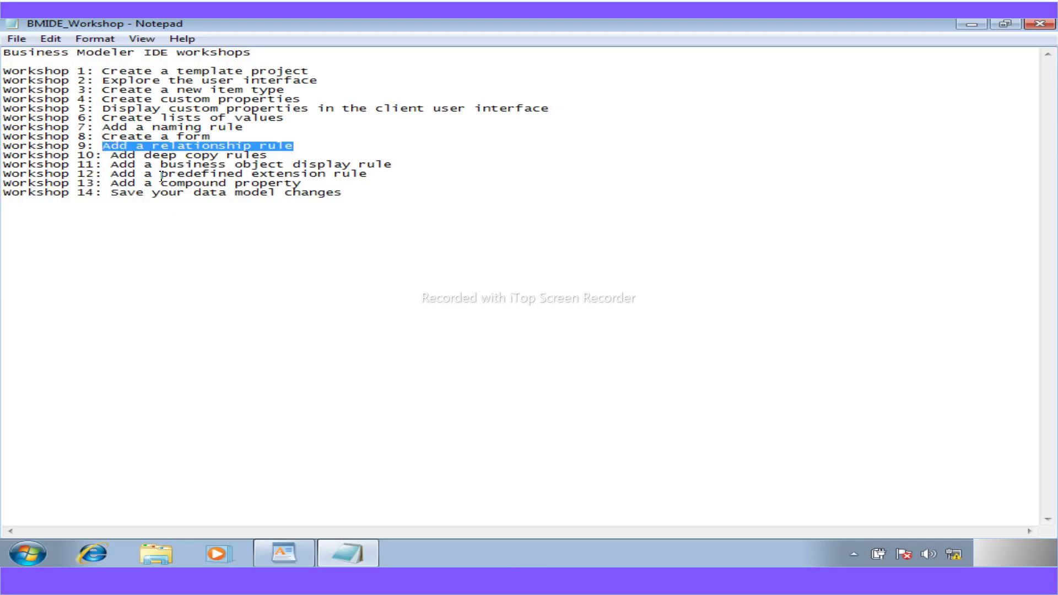
{"action": "left_click_drag", "start_coordinate": [271, 156], "coordinate": [110, 157]}
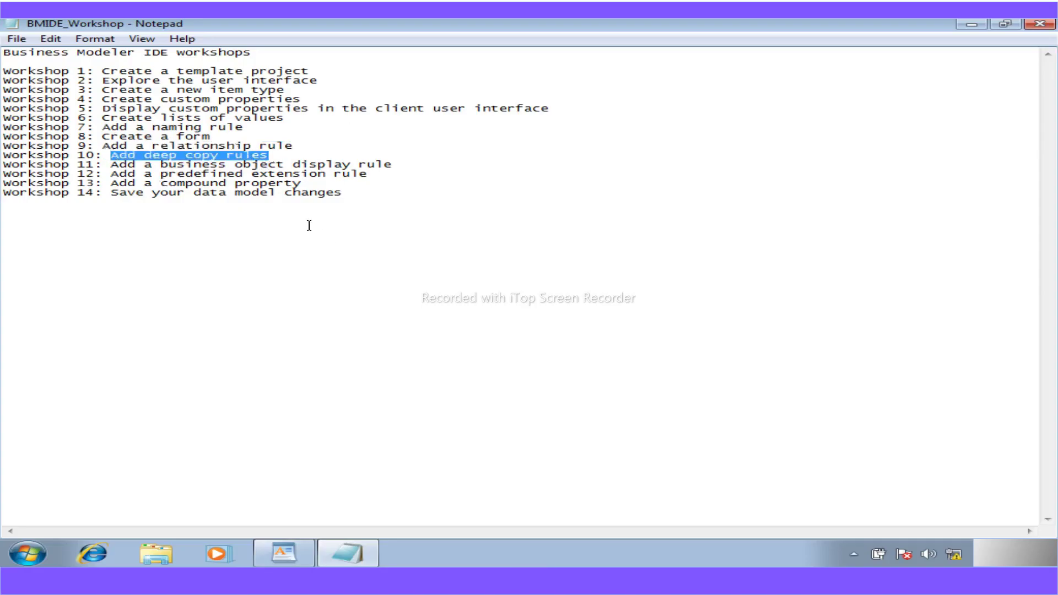
{"action": "left_click_drag", "start_coordinate": [392, 165], "coordinate": [111, 165]}
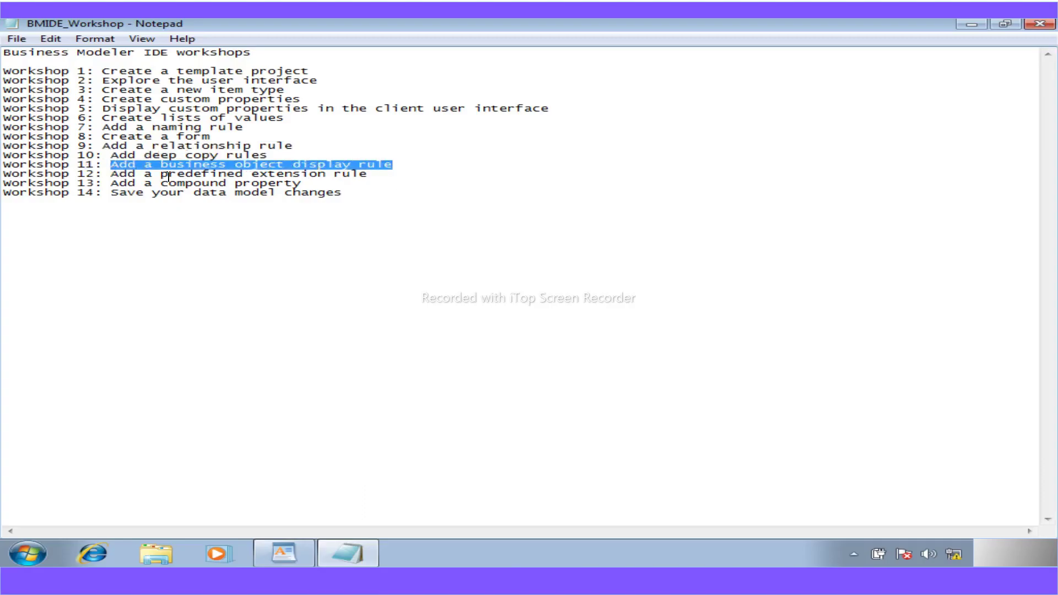
{"action": "left_click_drag", "start_coordinate": [370, 175], "coordinate": [113, 176]}
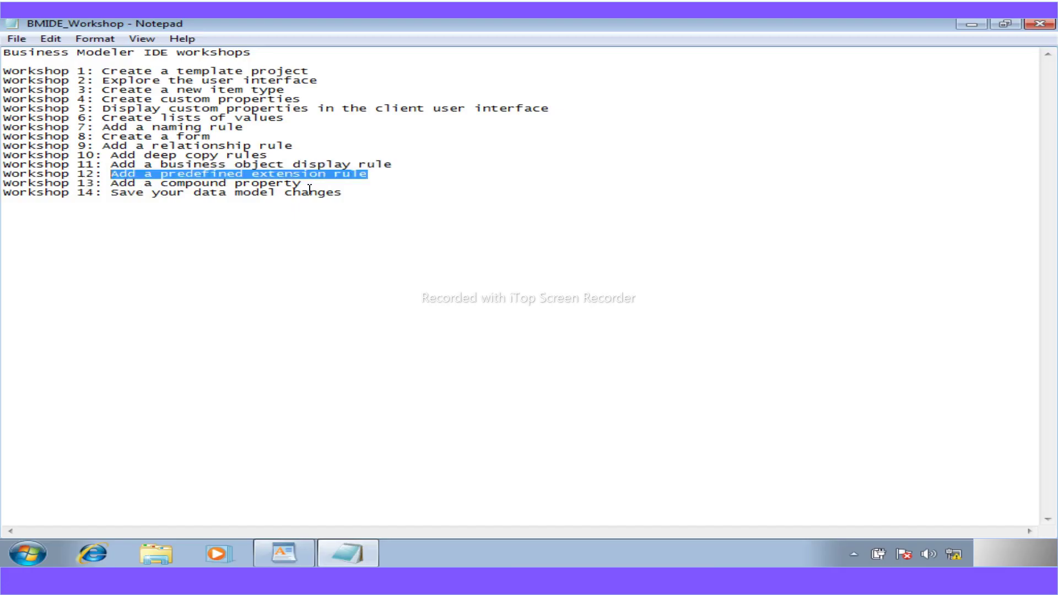
{"action": "left_click_drag", "start_coordinate": [306, 186], "coordinate": [111, 184]}
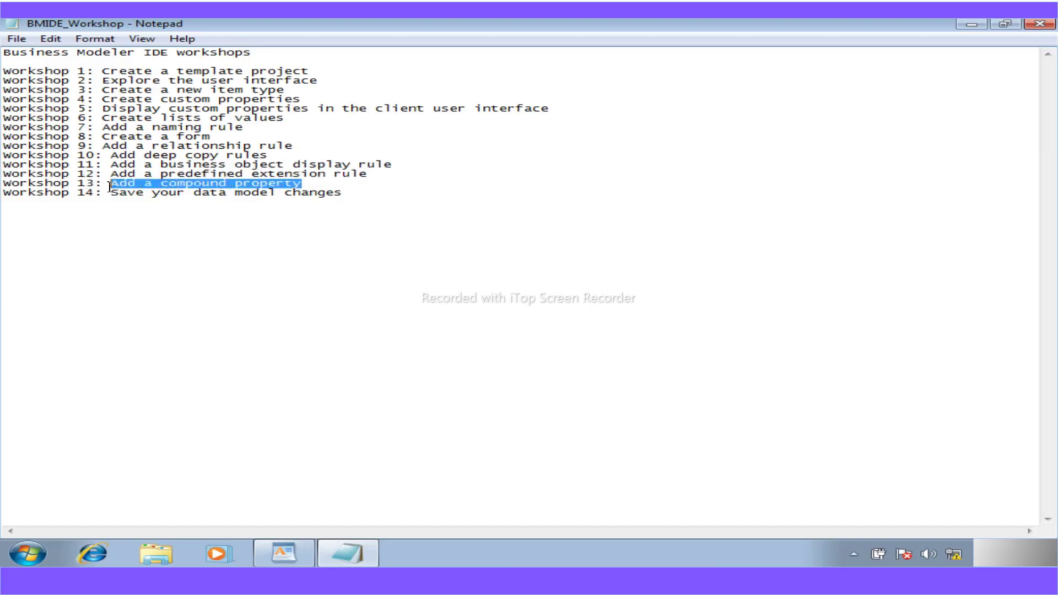
{"action": "left_click_drag", "start_coordinate": [344, 194], "coordinate": [114, 201]}
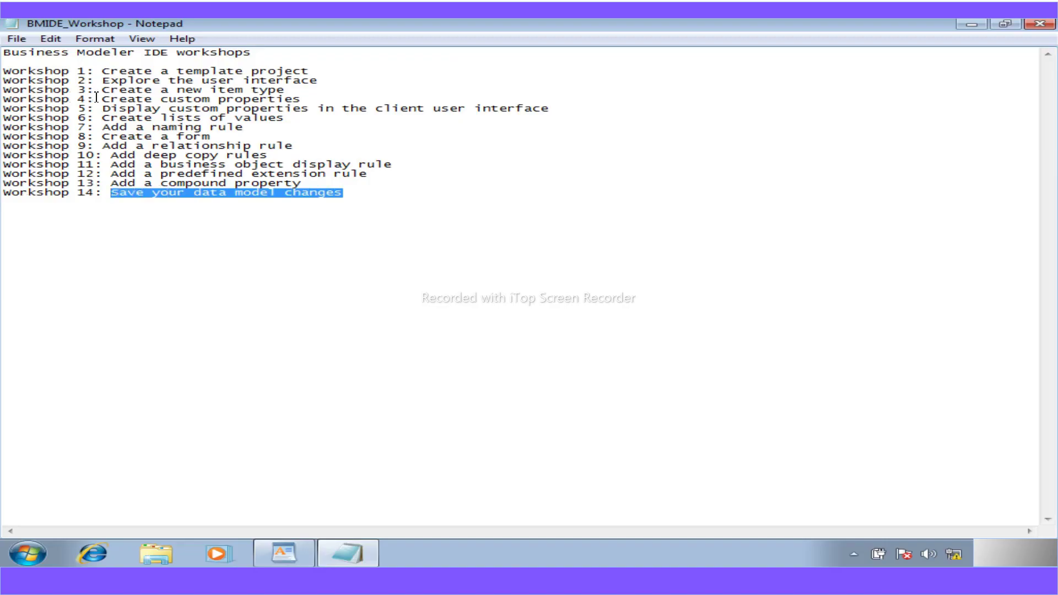
{"action": "left_click", "coordinate": [317, 100]}
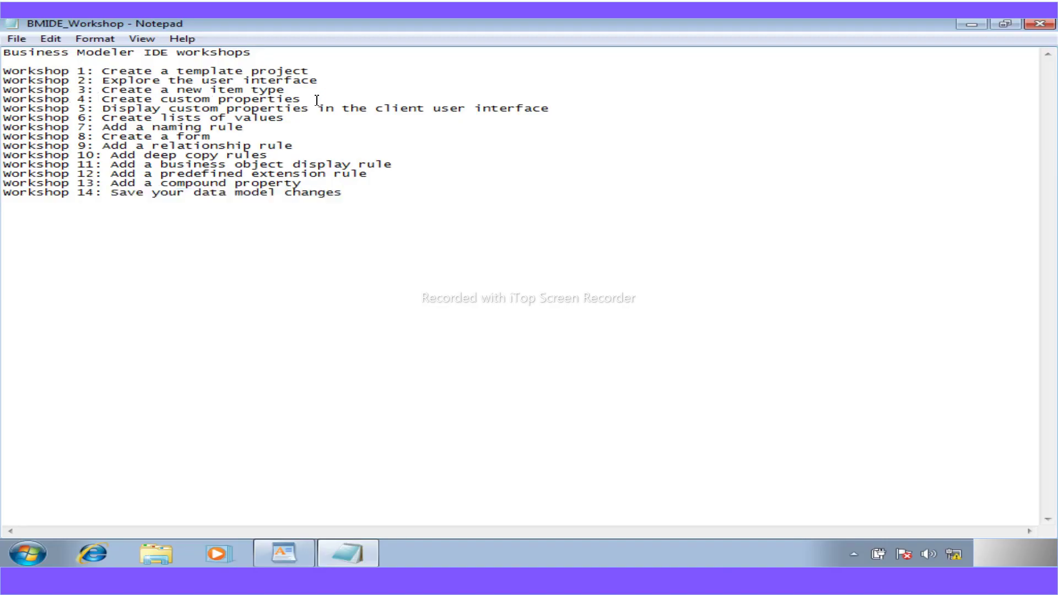
{"action": "left_click_drag", "start_coordinate": [343, 193], "coordinate": [117, 195]}
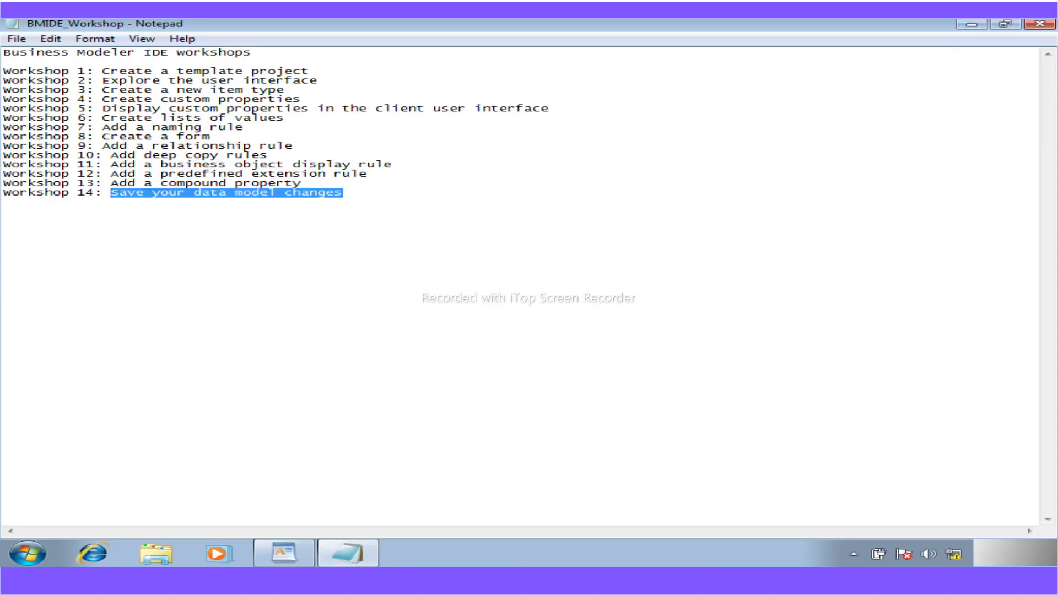
- In the workshop PDF, clear the old highlight and select the 'Prerequisites for the BMIDE workshops' heading
{"action": "left_click", "coordinate": [519, 581]}
{"action": "scroll", "coordinate": [483, 517], "scroll_direction": "up", "scroll_amount": 1}
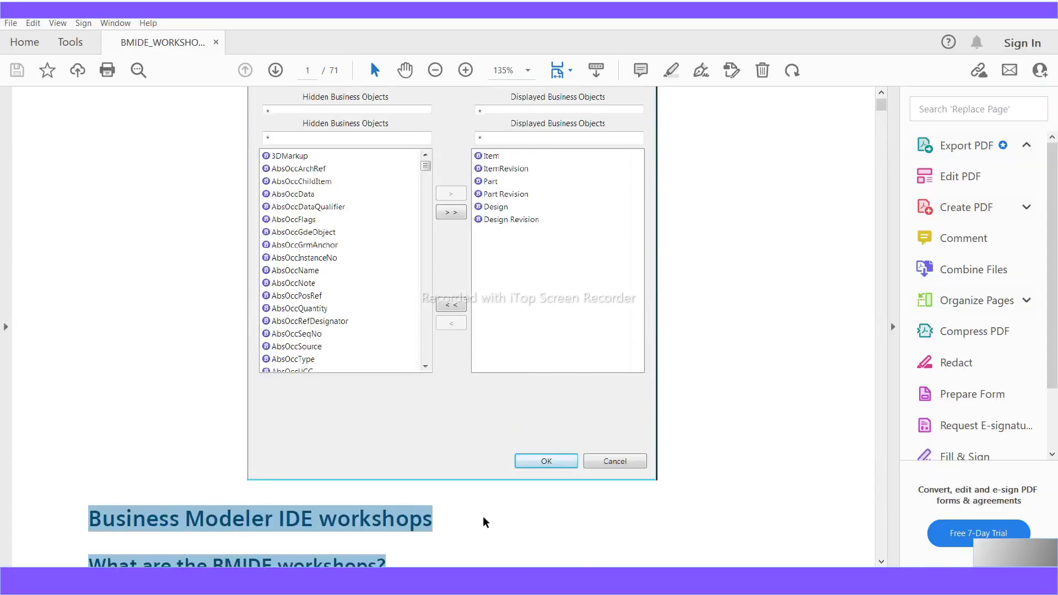
{"action": "scroll", "coordinate": [484, 522], "scroll_direction": "down", "scroll_amount": 3}
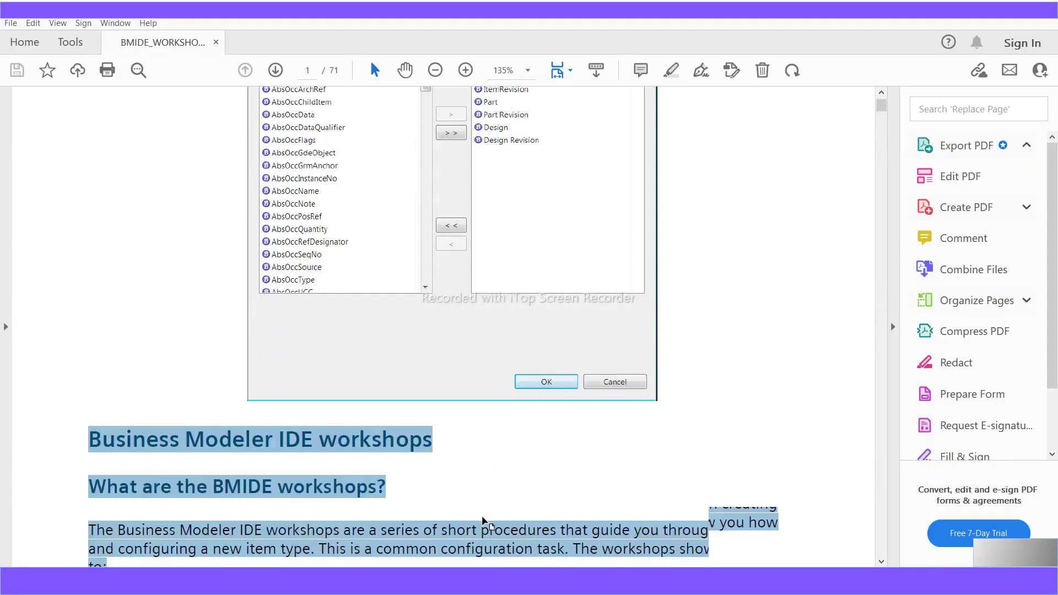
{"action": "scroll", "coordinate": [483, 517], "scroll_direction": "down", "scroll_amount": 4}
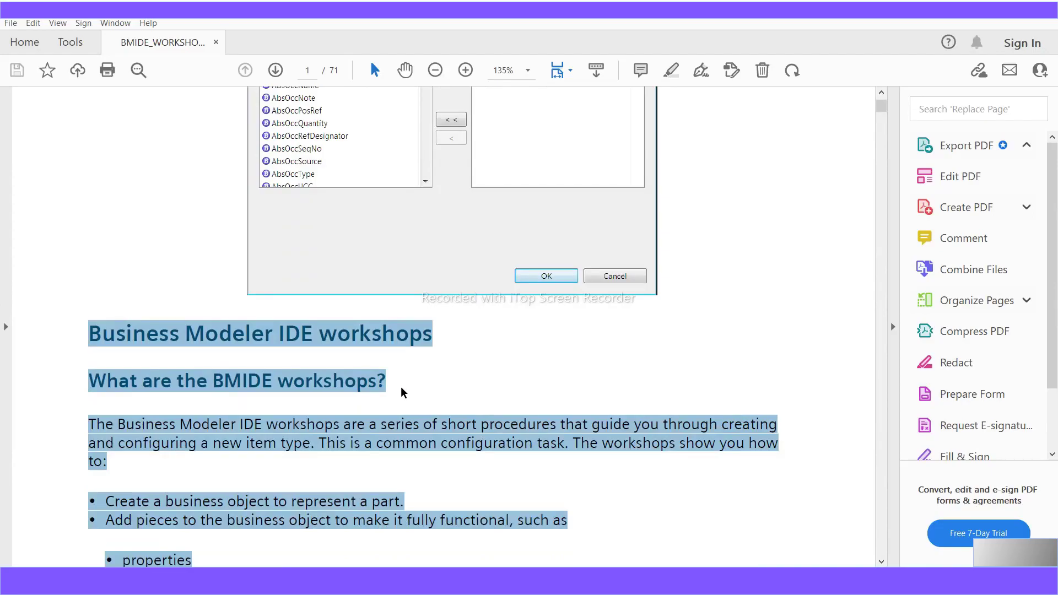
{"action": "left_click", "coordinate": [427, 438]}
{"action": "scroll", "coordinate": [437, 472], "scroll_direction": "down", "scroll_amount": 5}
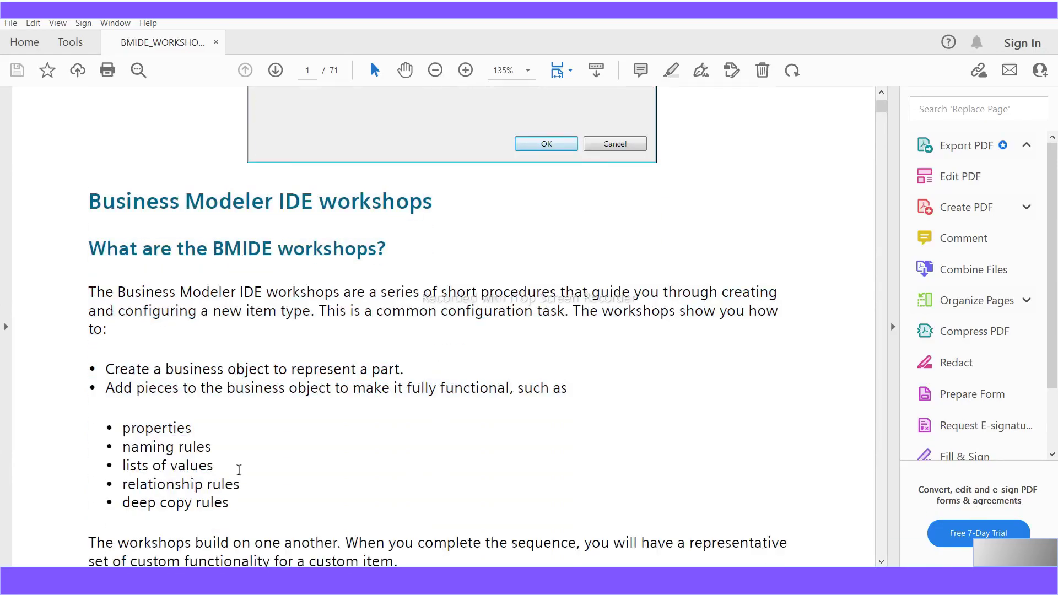
{"action": "scroll", "coordinate": [239, 470], "scroll_direction": "down", "scroll_amount": 9}
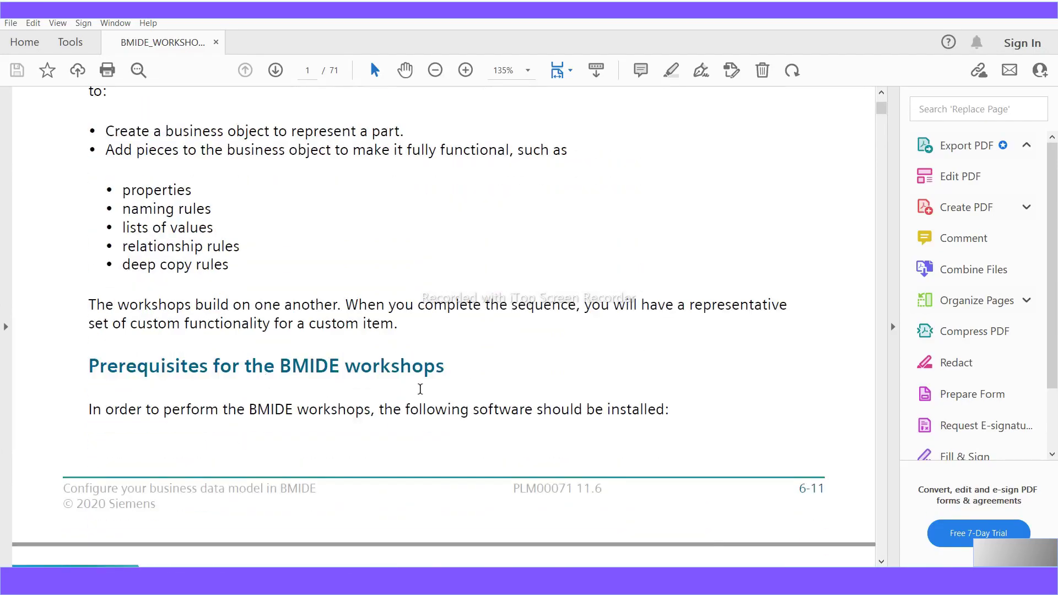
{"action": "left_click_drag", "start_coordinate": [445, 365], "coordinate": [88, 367]}
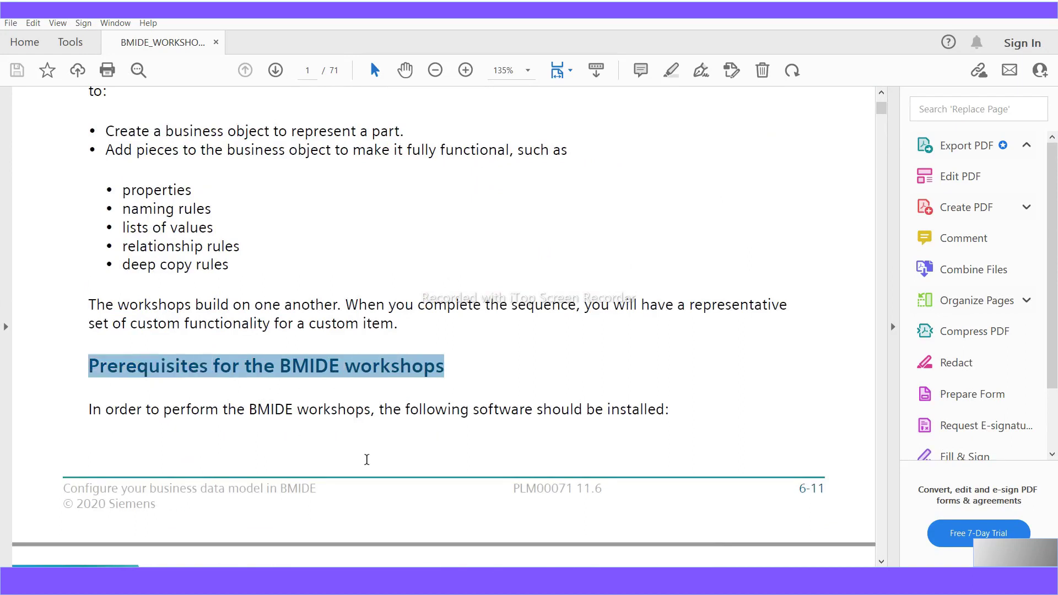
- Select all three prerequisite bullets: Business Modeler IDE, test Teamcenter server, and rich client
{"action": "scroll", "coordinate": [366, 460], "scroll_direction": "down", "scroll_amount": 5}
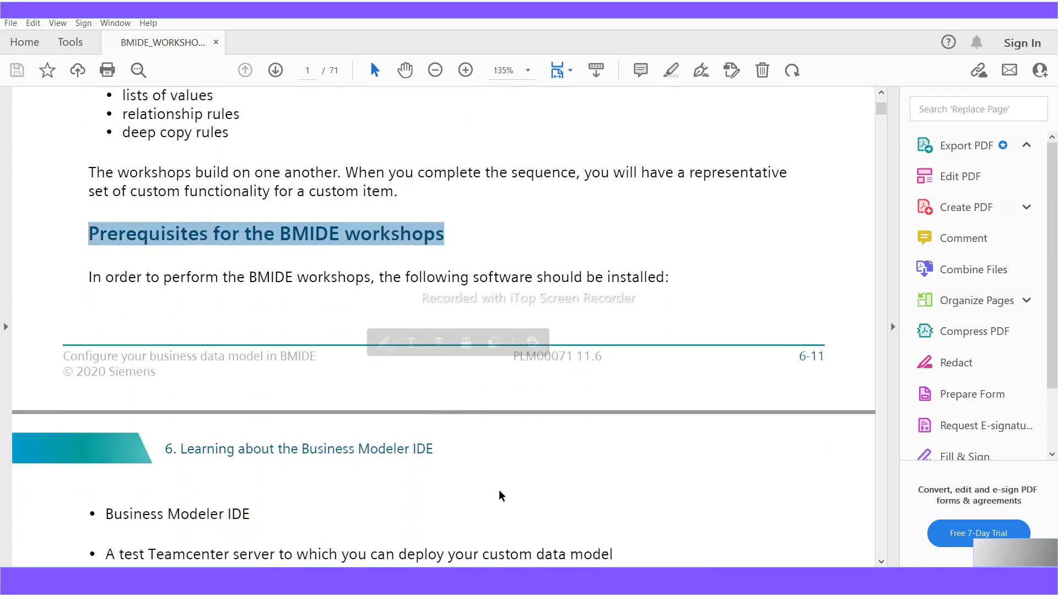
{"action": "scroll", "coordinate": [500, 495], "scroll_direction": "down", "scroll_amount": 2}
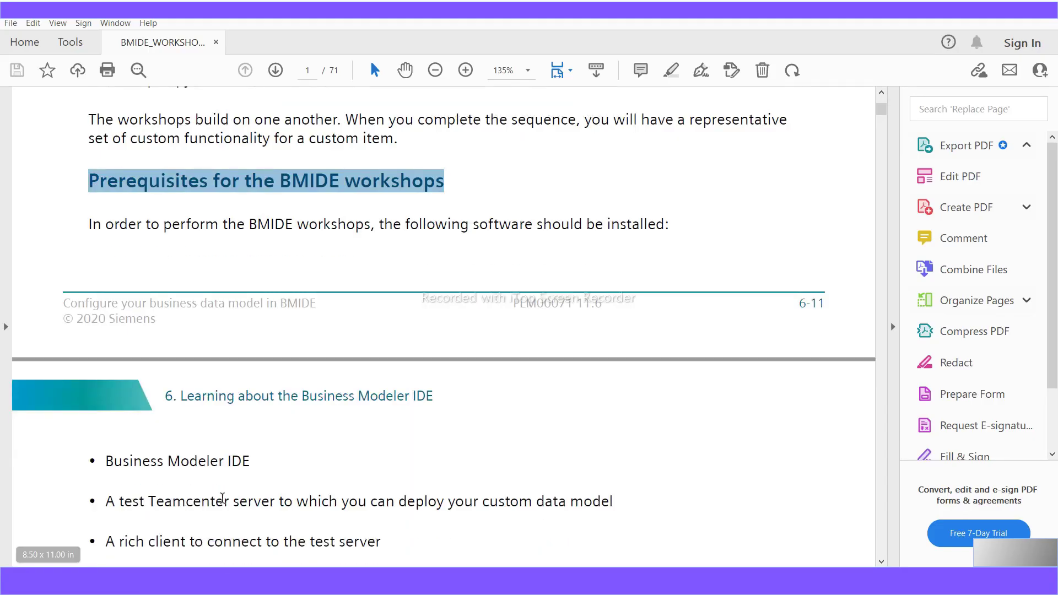
{"action": "scroll", "coordinate": [218, 499], "scroll_direction": "down", "scroll_amount": 2}
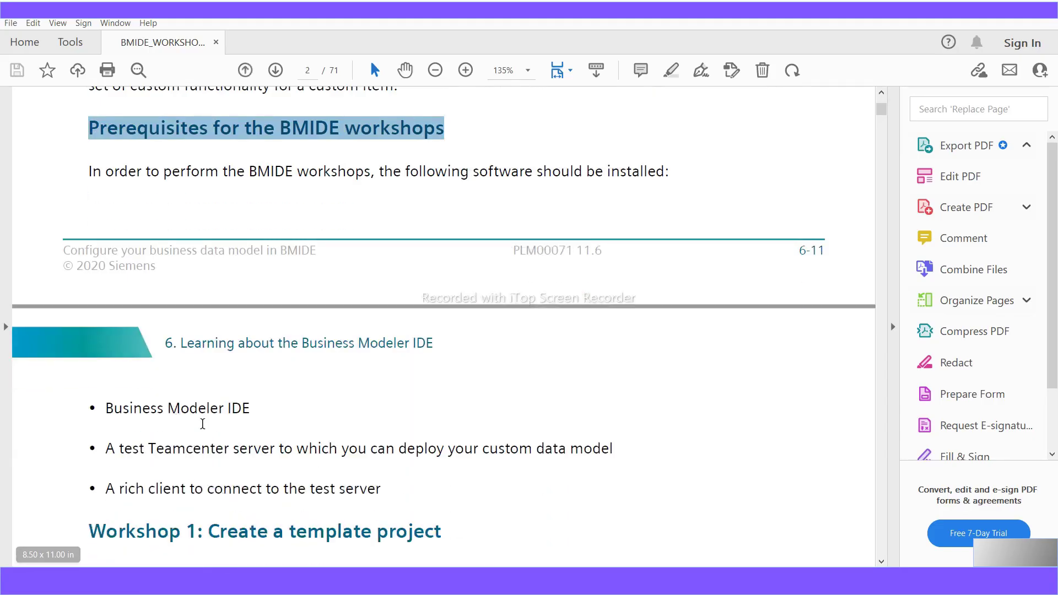
{"action": "left_click_drag", "start_coordinate": [250, 411], "coordinate": [599, 452]}
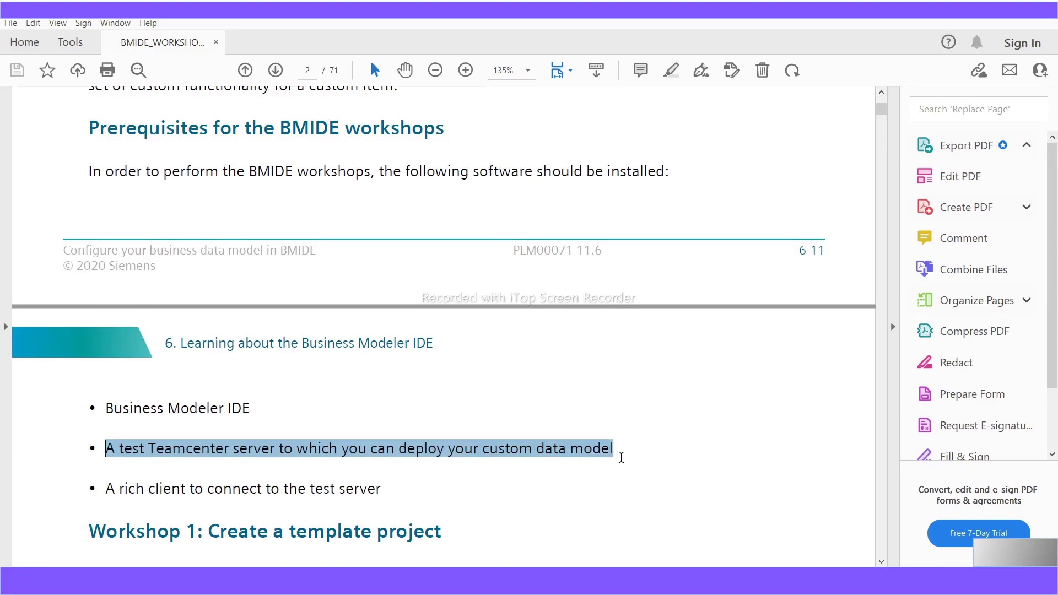
{"action": "left_click", "coordinate": [401, 501]}
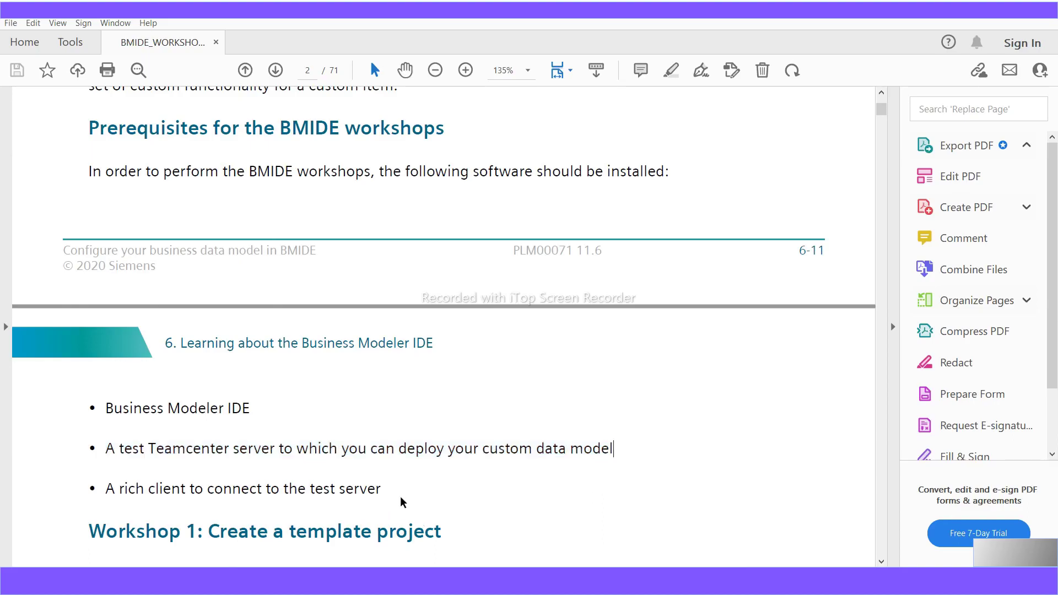
{"action": "left_click_drag", "start_coordinate": [384, 491], "coordinate": [115, 497]}
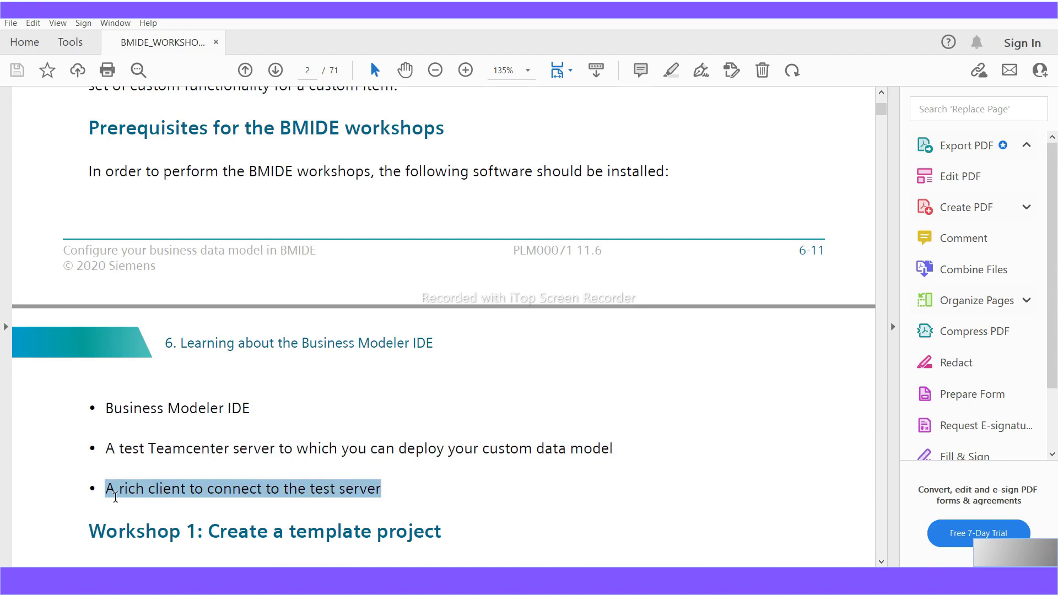
{"action": "left_click_drag", "start_coordinate": [115, 497], "coordinate": [78, 405]}
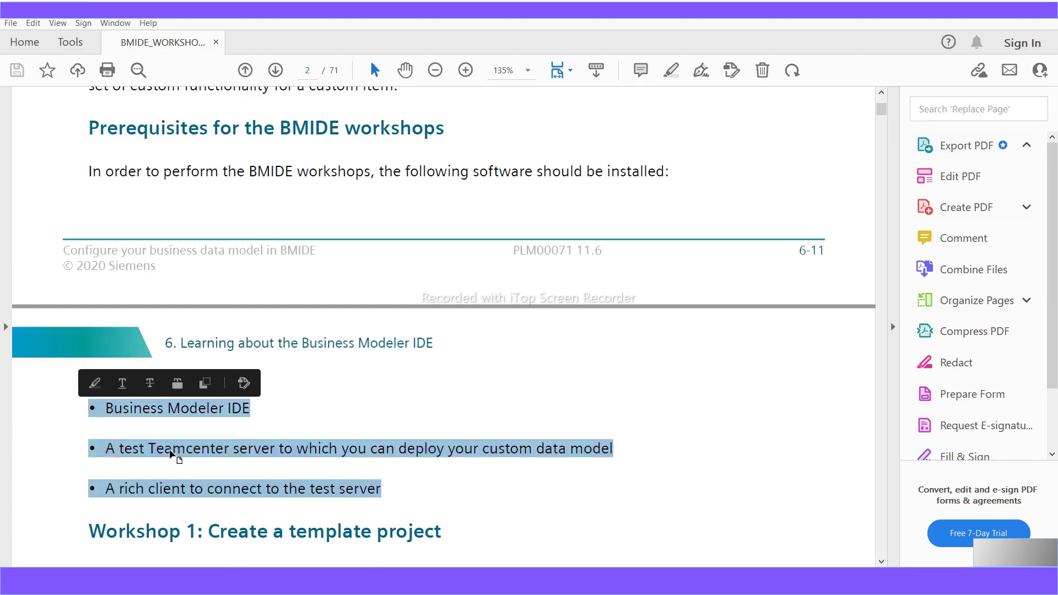
{"action": "scroll", "coordinate": [267, 540], "scroll_direction": "down", "scroll_amount": 1}
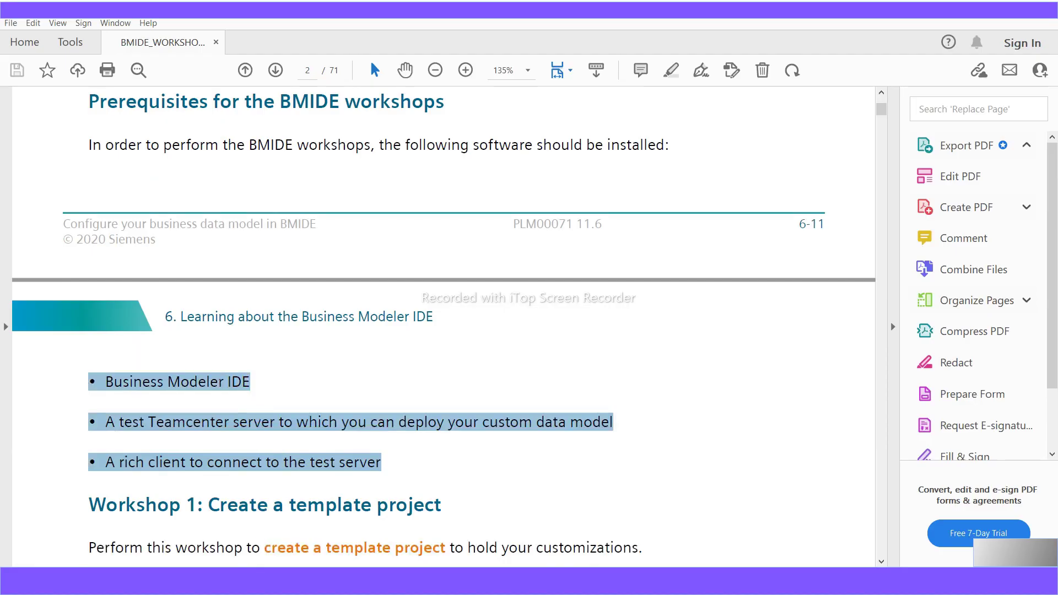
{"action": "left_click", "coordinate": [548, 582]}
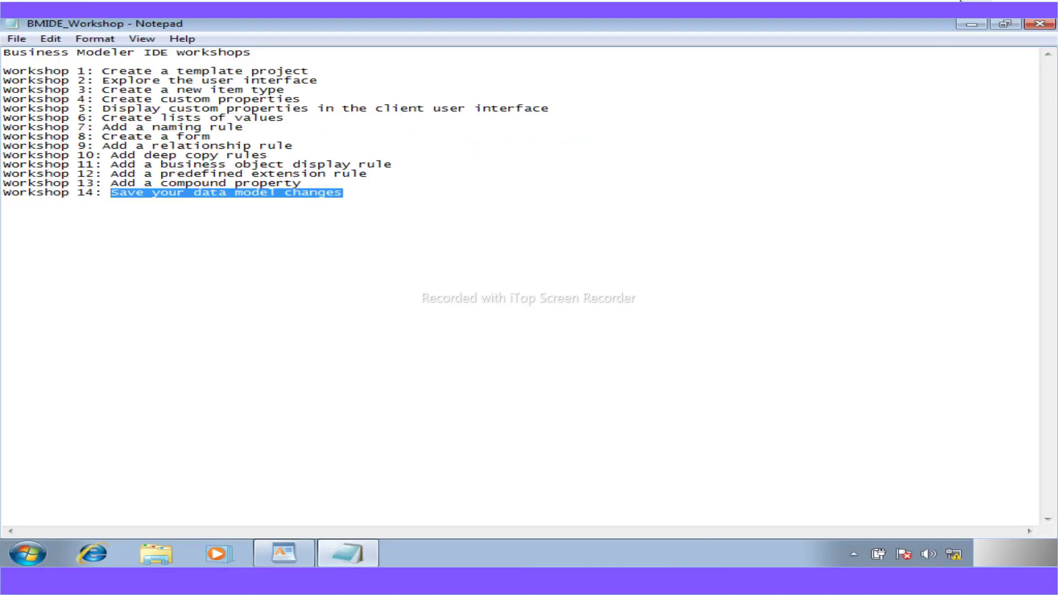
- Minimize the BMIDE_Workshop notes, refresh the desktop, and select the Teamcenter 11 shortcut
{"action": "left_click", "coordinate": [967, 24]}
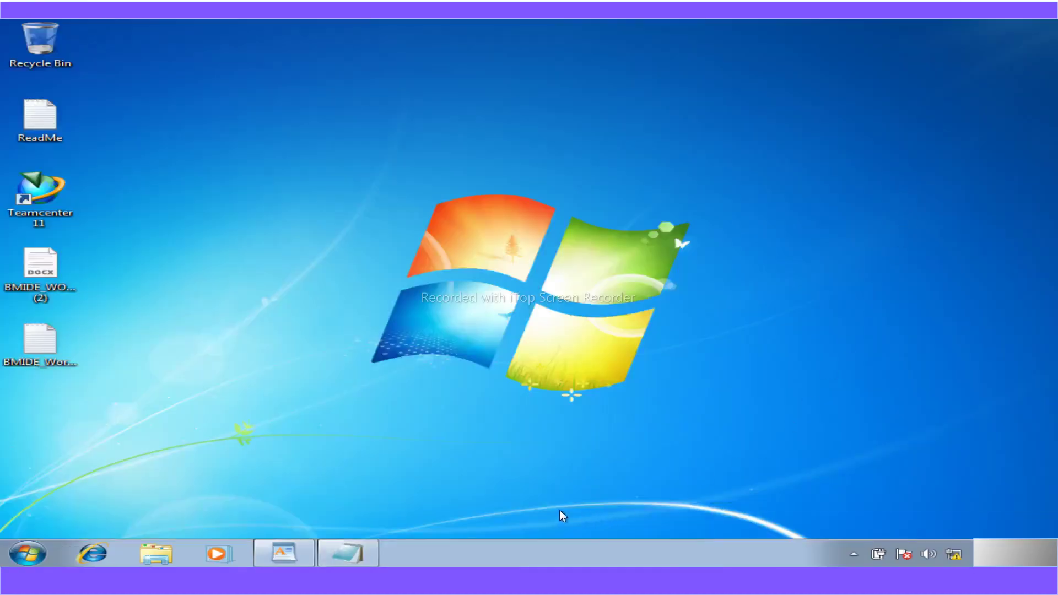
{"action": "right_click", "coordinate": [452, 130]}
{"action": "left_click", "coordinate": [503, 173]}
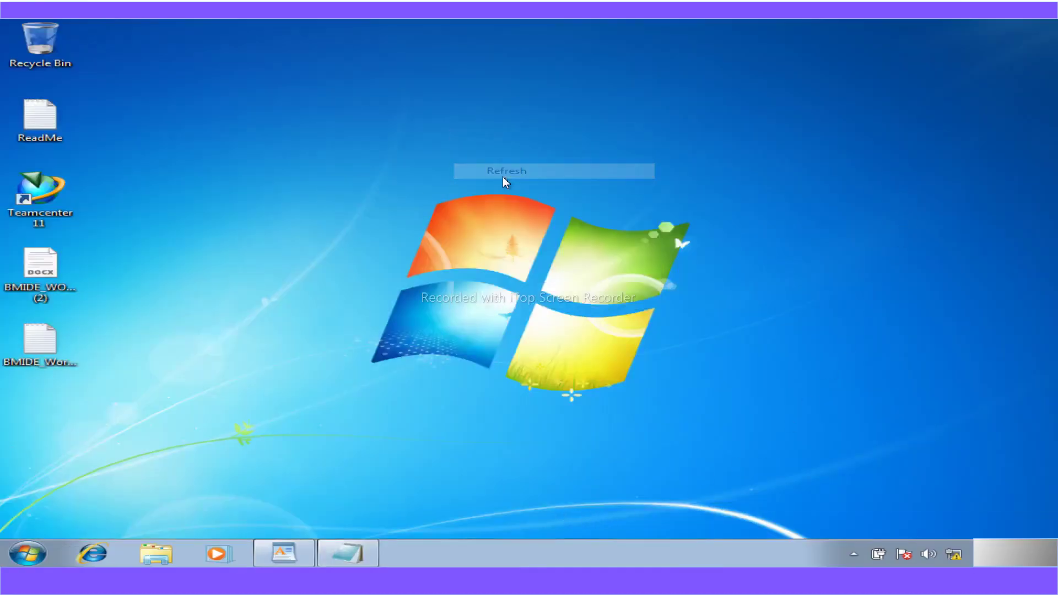
{"action": "left_click", "coordinate": [40, 195]}
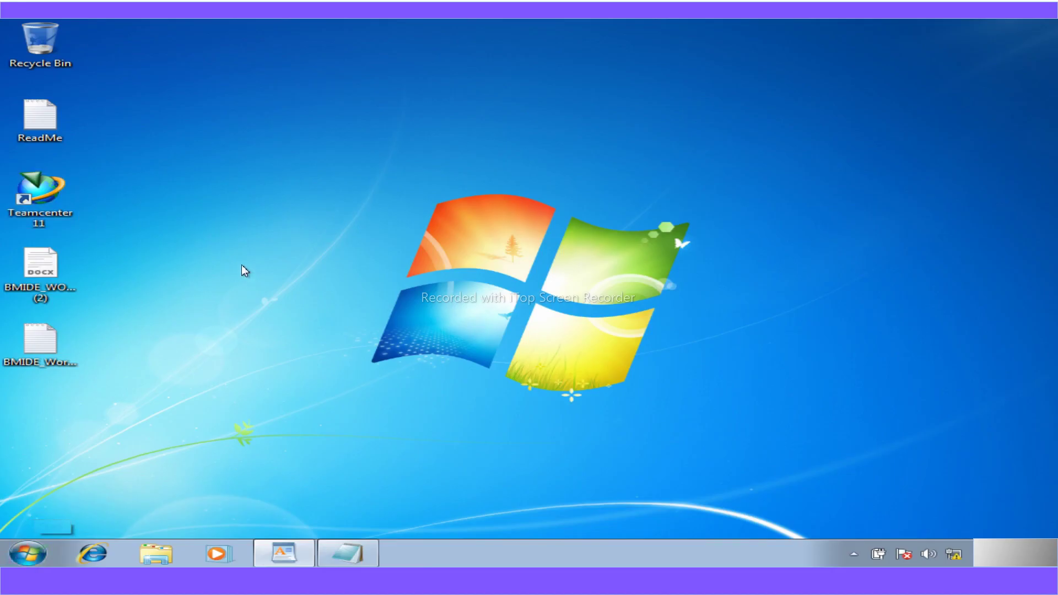
- Send Business Modeler IDE from All Programs > Teamcenter 11 to the desktop as a shortcut
{"action": "left_click", "coordinate": [27, 553]}
{"action": "left_click", "coordinate": [64, 496]}
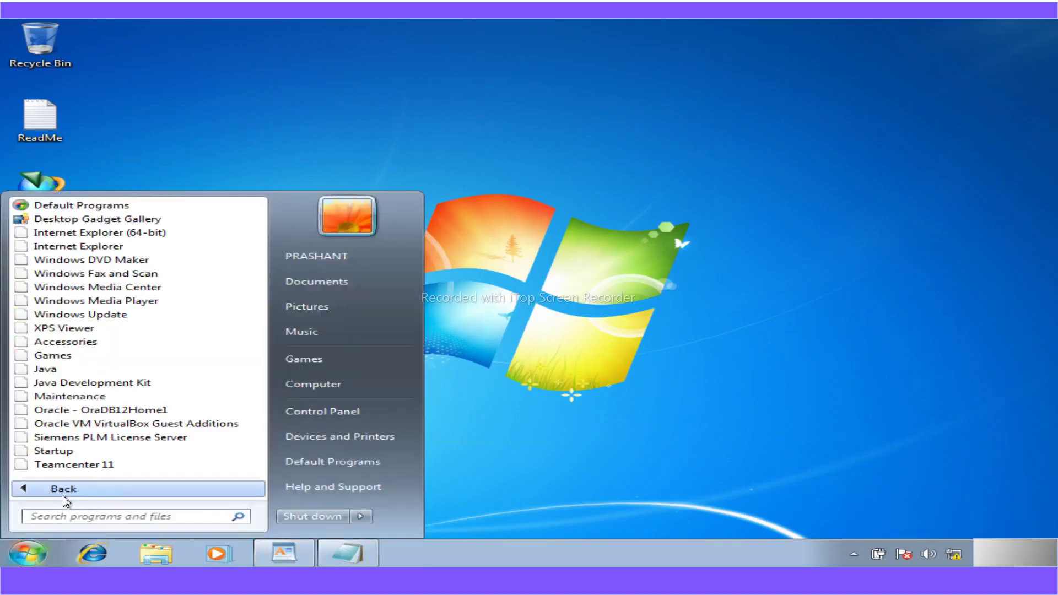
{"action": "left_click", "coordinate": [72, 466]}
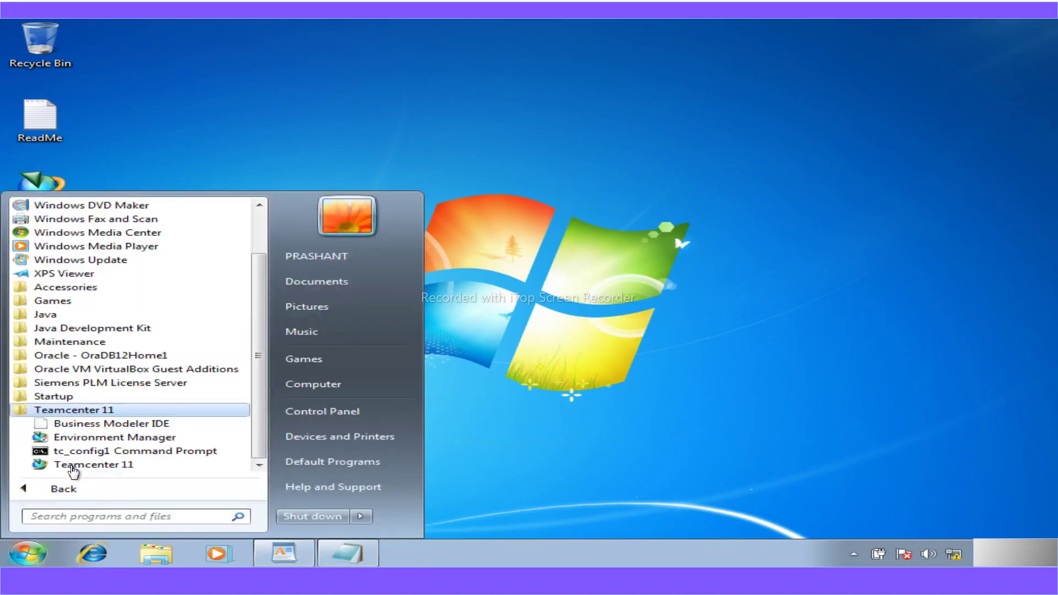
{"action": "right_click", "coordinate": [96, 425]}
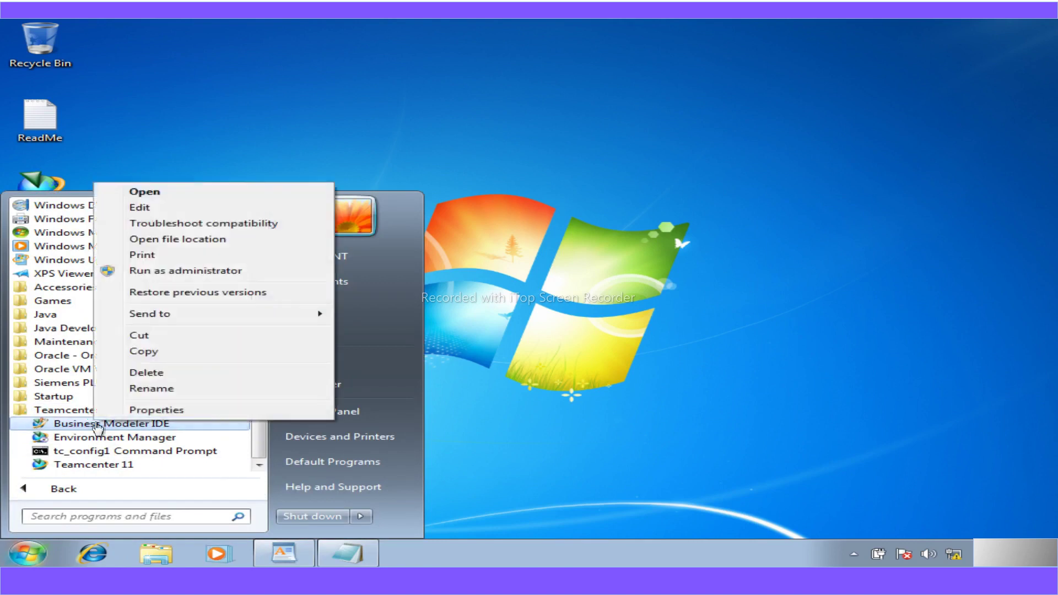
{"action": "mouse_move", "coordinate": [189, 314]}
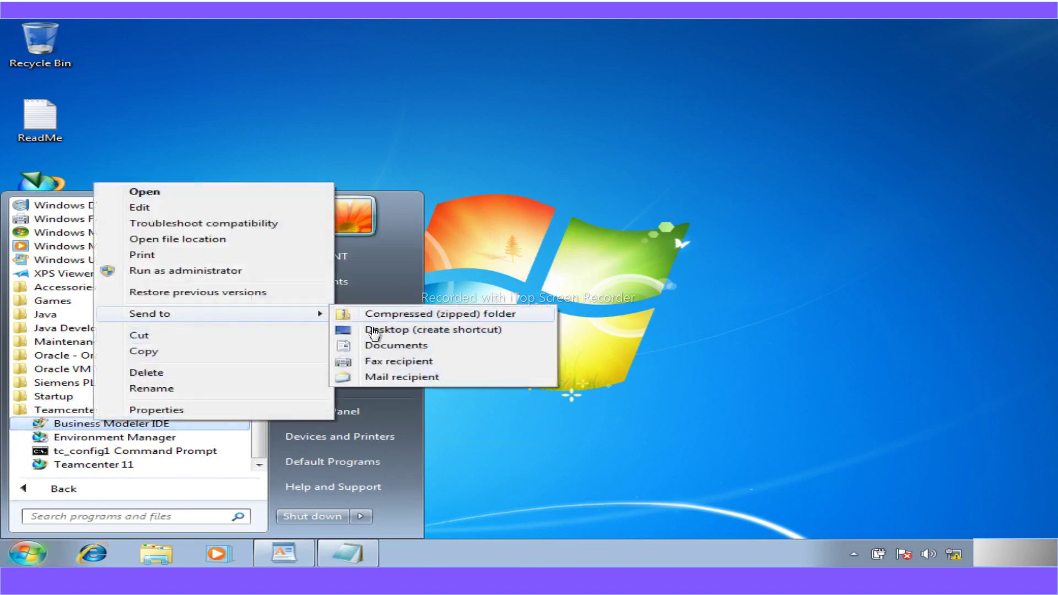
{"action": "left_click", "coordinate": [385, 329]}
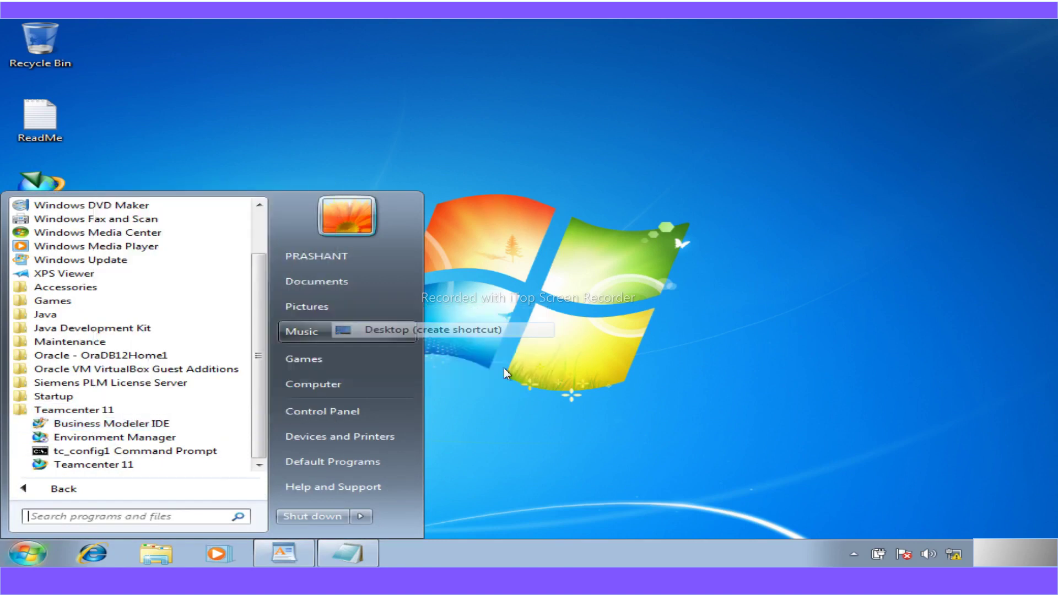
{"action": "left_click", "coordinate": [625, 416]}
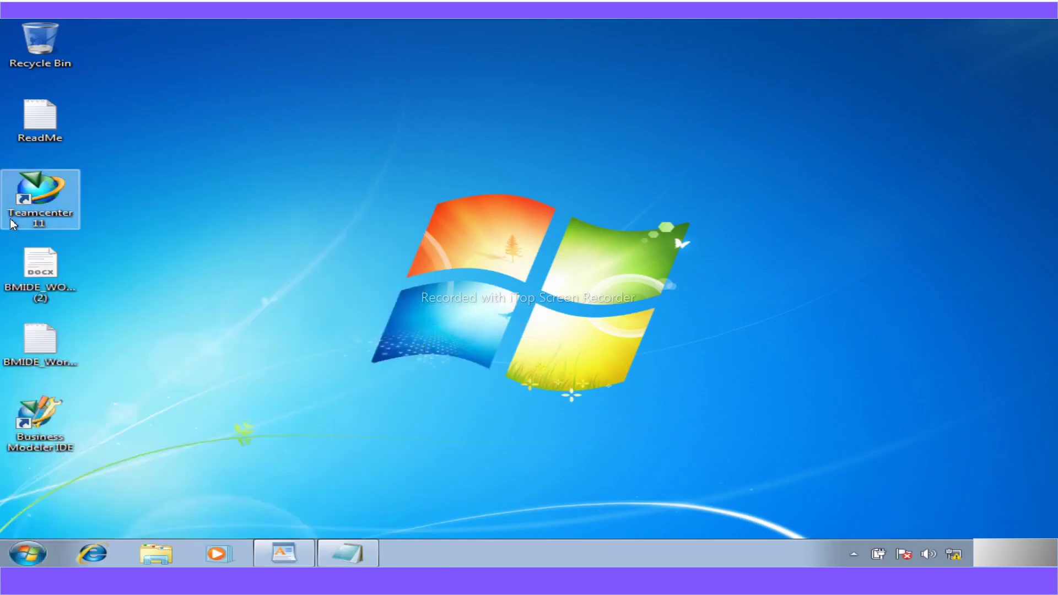
- Launch the Teamcenter 11 rich client and log in with the user's credentials
{"action": "double_click", "coordinate": [63, 209]}
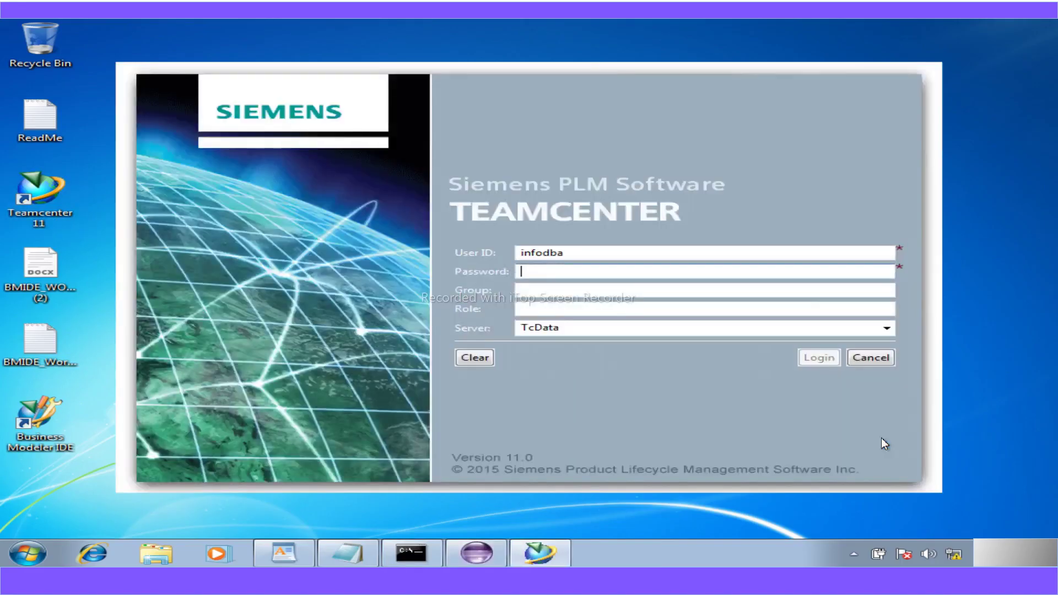
{"action": "type", "text": "infodba"}
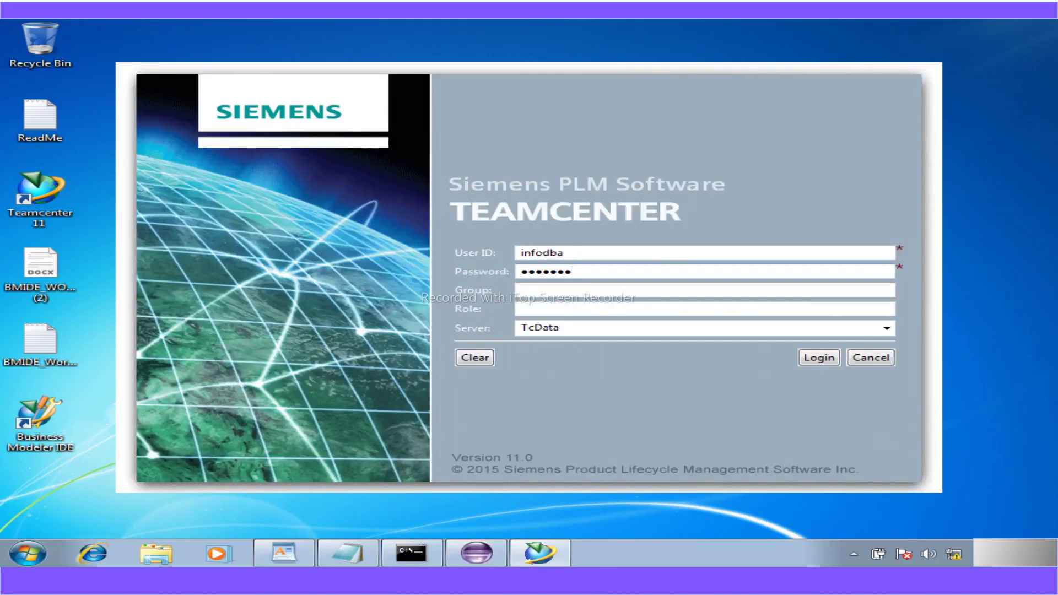
{"action": "left_click", "coordinate": [826, 358]}
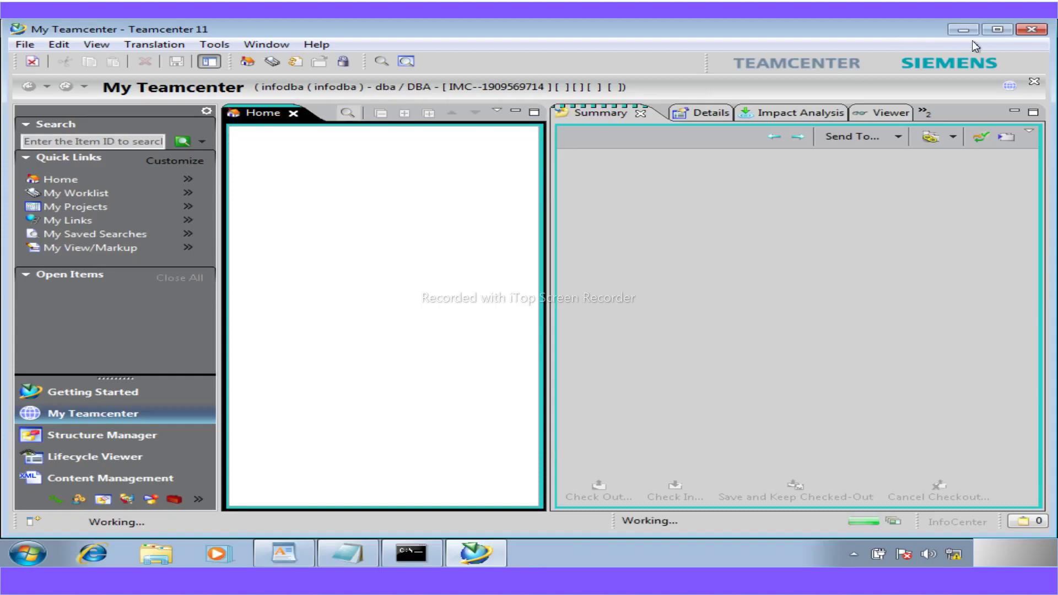
- Exit the Teamcenter client, minimize the TAO ImR server console, and refresh the desktop
{"action": "left_click", "coordinate": [1039, 34]}
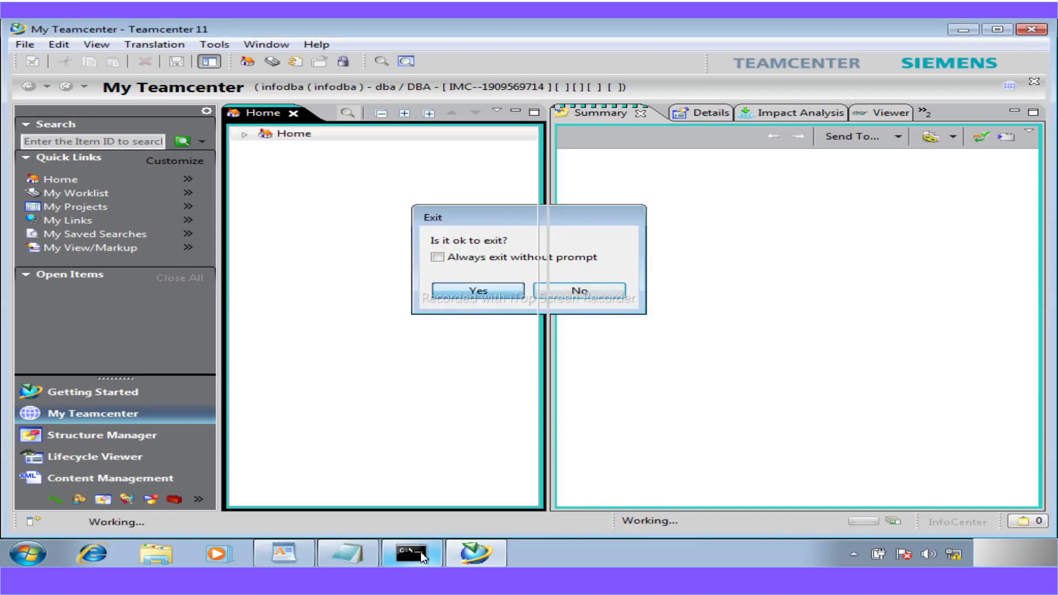
{"action": "mouse_move", "coordinate": [421, 550]}
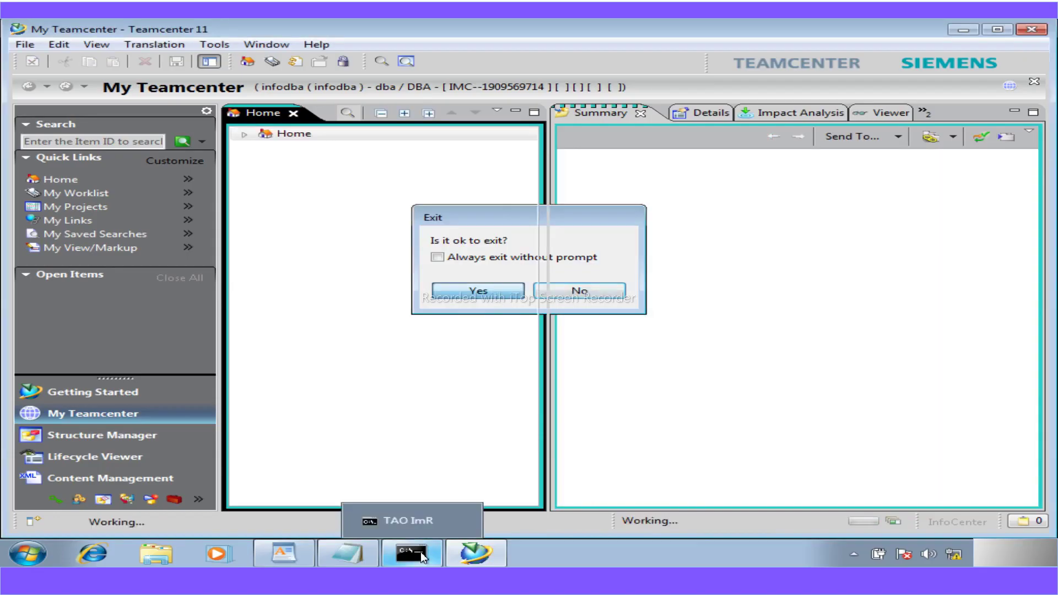
{"action": "left_click", "coordinate": [421, 551]}
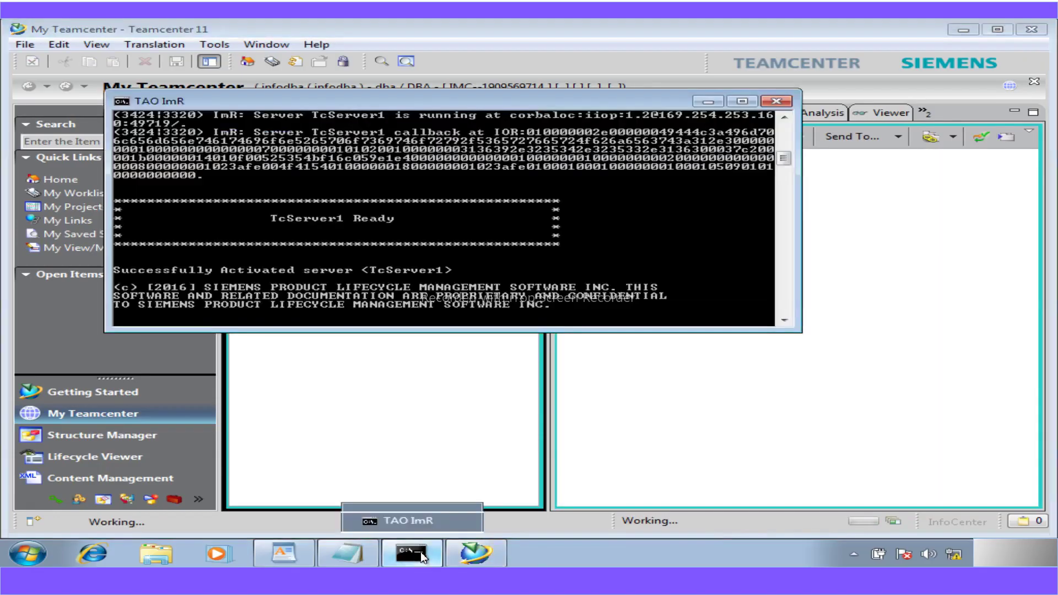
{"action": "left_click", "coordinate": [708, 102]}
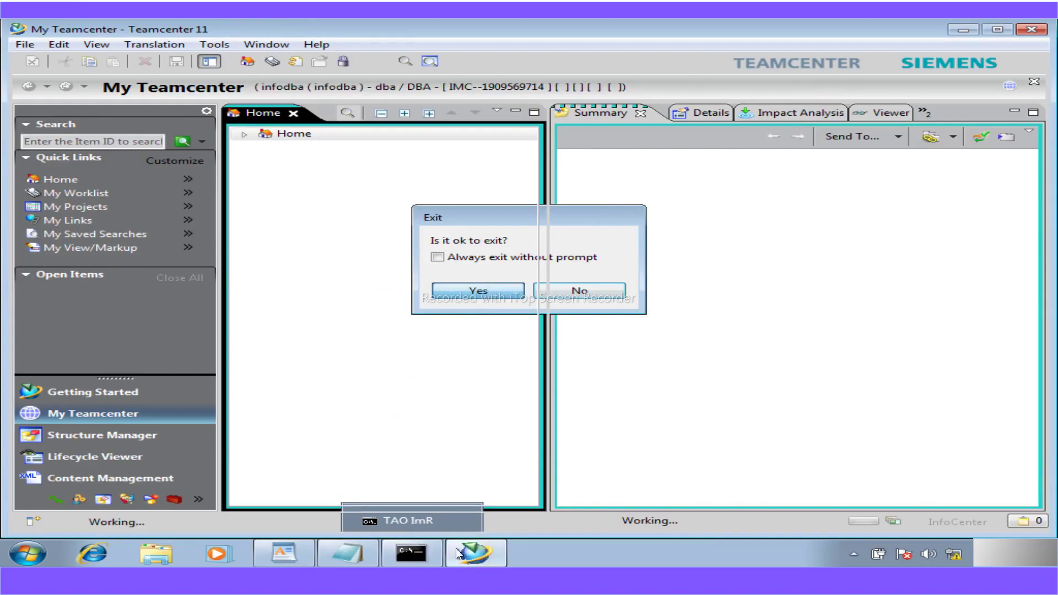
{"action": "left_click", "coordinate": [477, 290]}
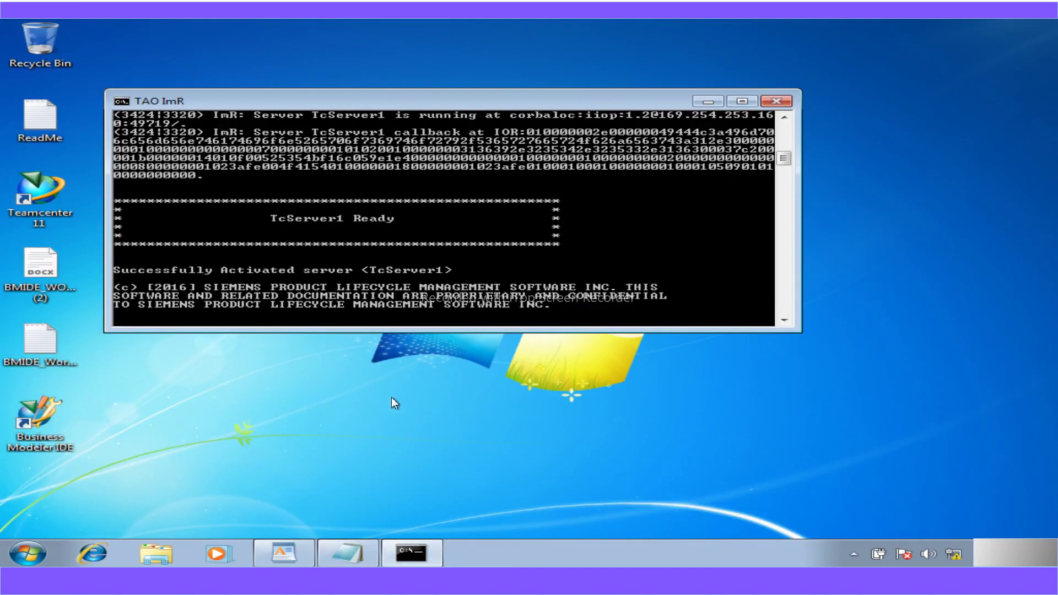
{"action": "right_click", "coordinate": [191, 166]}
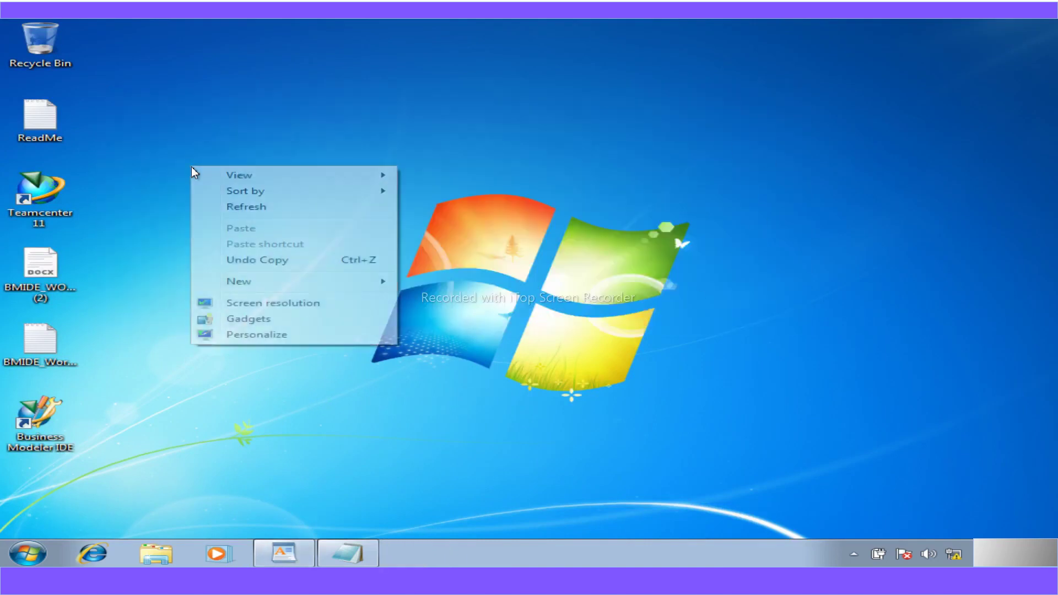
{"action": "left_click", "coordinate": [229, 211]}
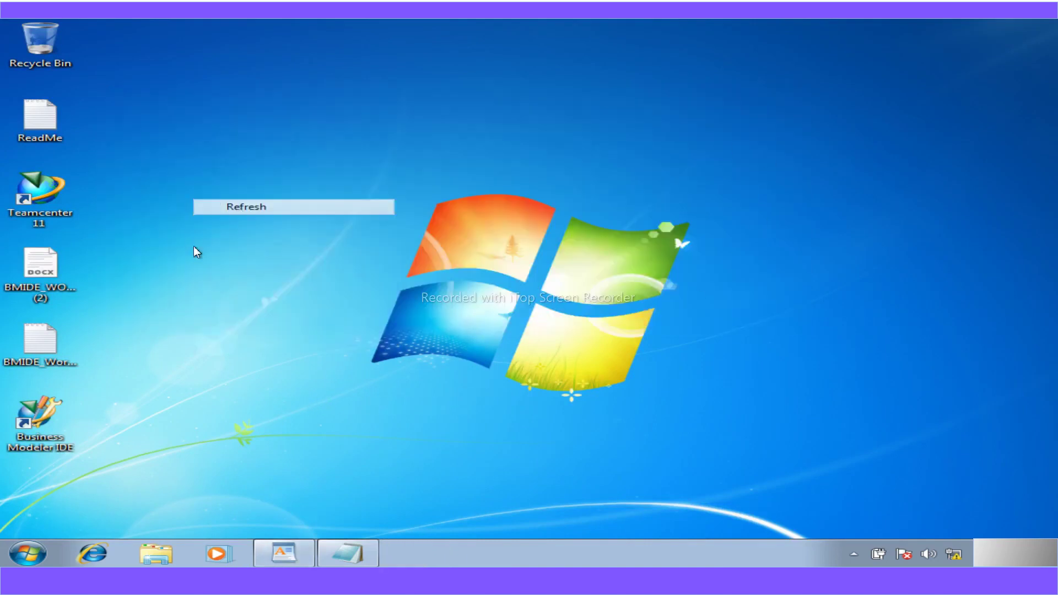
- Start Business Modeler IDE from its desktop shortcut to reach the Workspace Launcher
{"action": "double_click", "coordinate": [44, 419]}
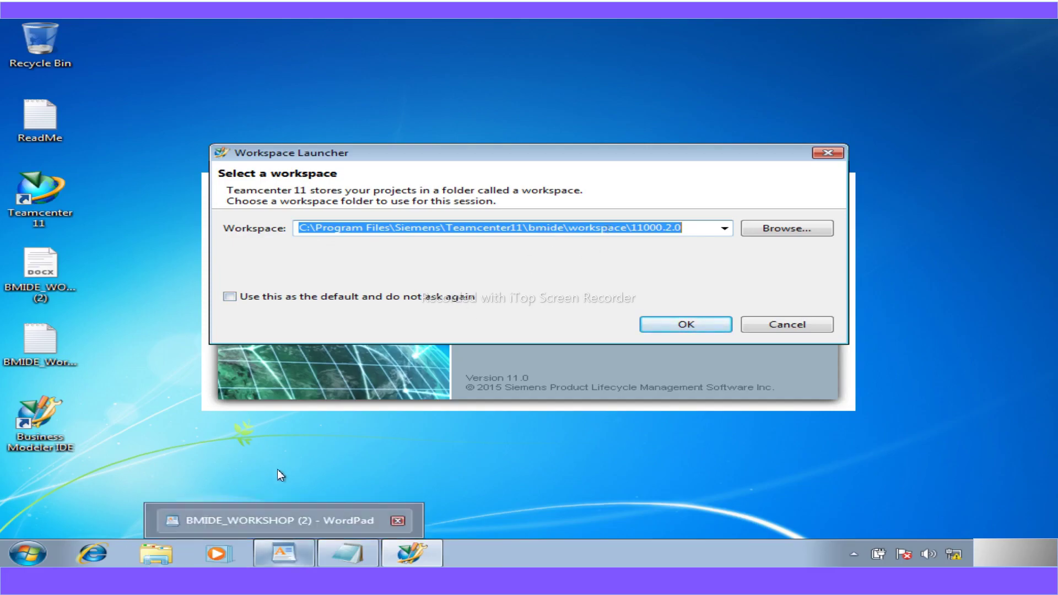
- Browse in Explorer to C:\Program Files\Siemens\Teamcenter11\bmide
{"action": "left_click", "coordinate": [149, 557]}
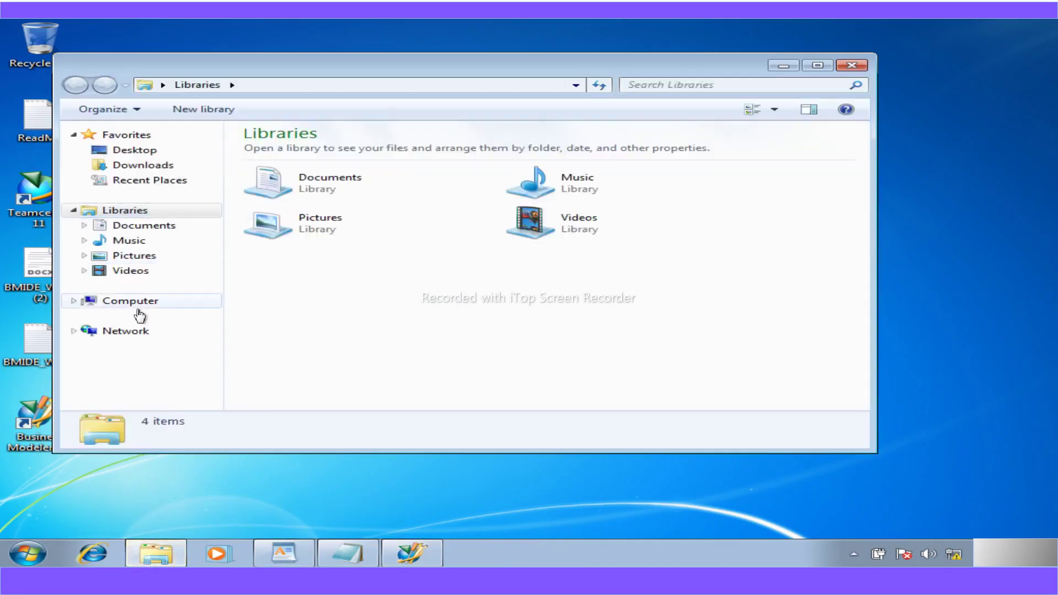
{"action": "left_click", "coordinate": [138, 312]}
{"action": "left_click", "coordinate": [336, 165]}
{"action": "double_click", "coordinate": [337, 165]}
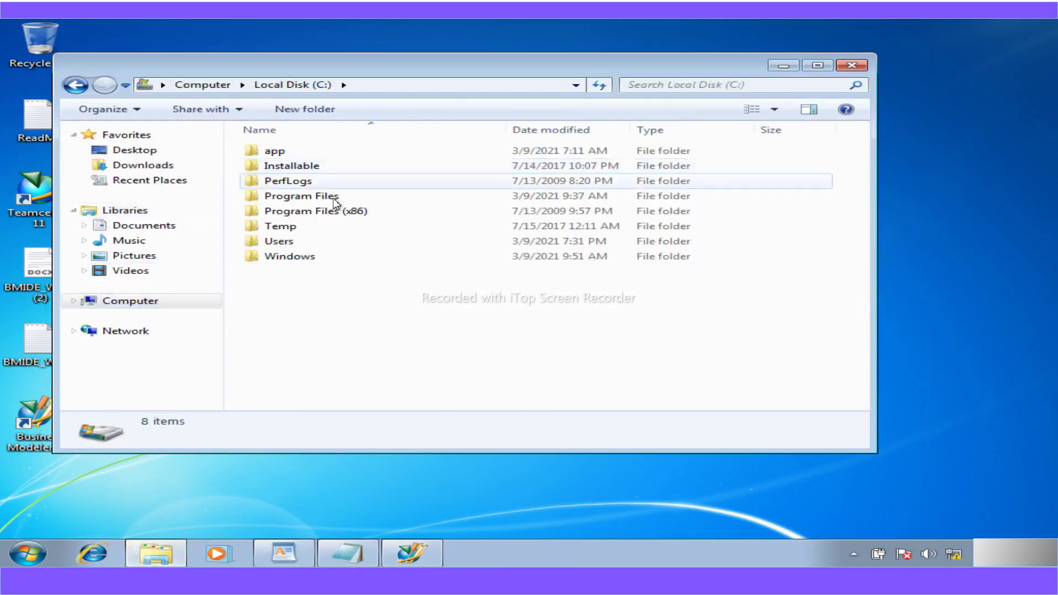
{"action": "double_click", "coordinate": [301, 199]}
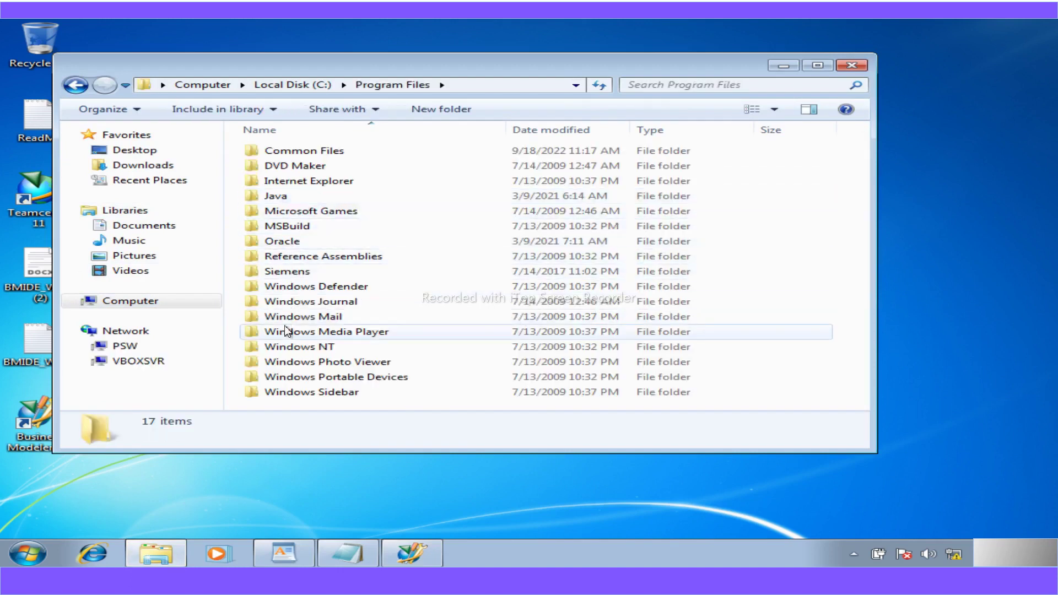
{"action": "double_click", "coordinate": [293, 272]}
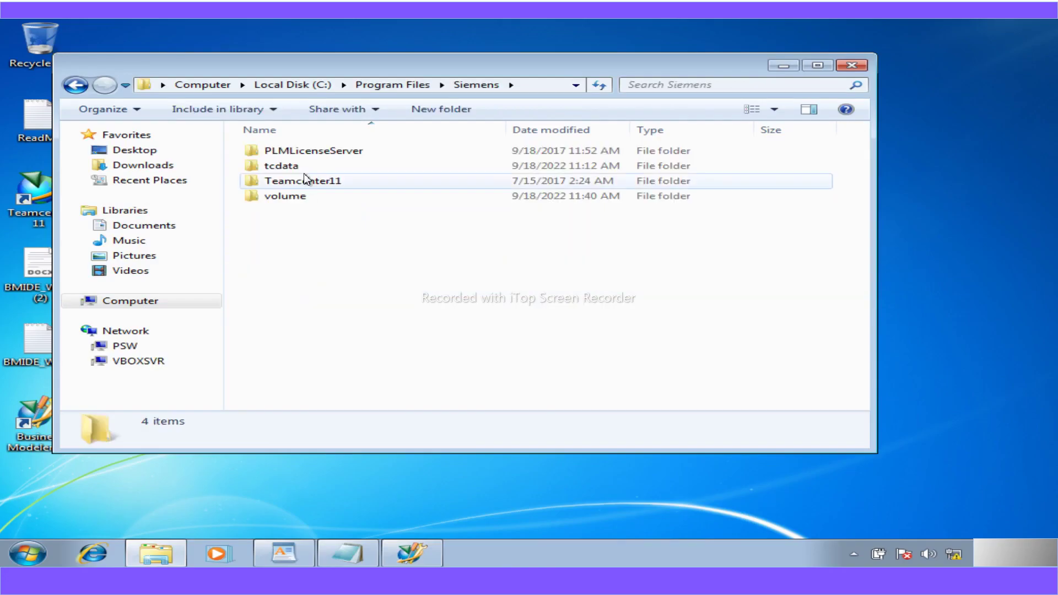
{"action": "double_click", "coordinate": [302, 181]}
{"action": "double_click", "coordinate": [292, 167]}
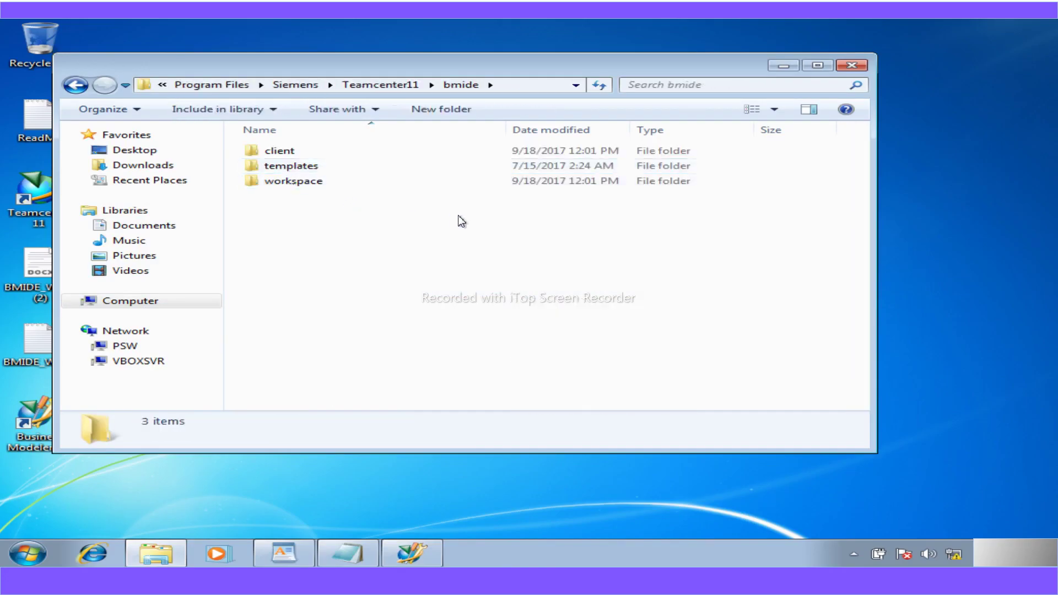
- Cancel deleting the workspace folder, inspect workspace\11000.2.0, then close Explorer
{"action": "left_click", "coordinate": [322, 186]}
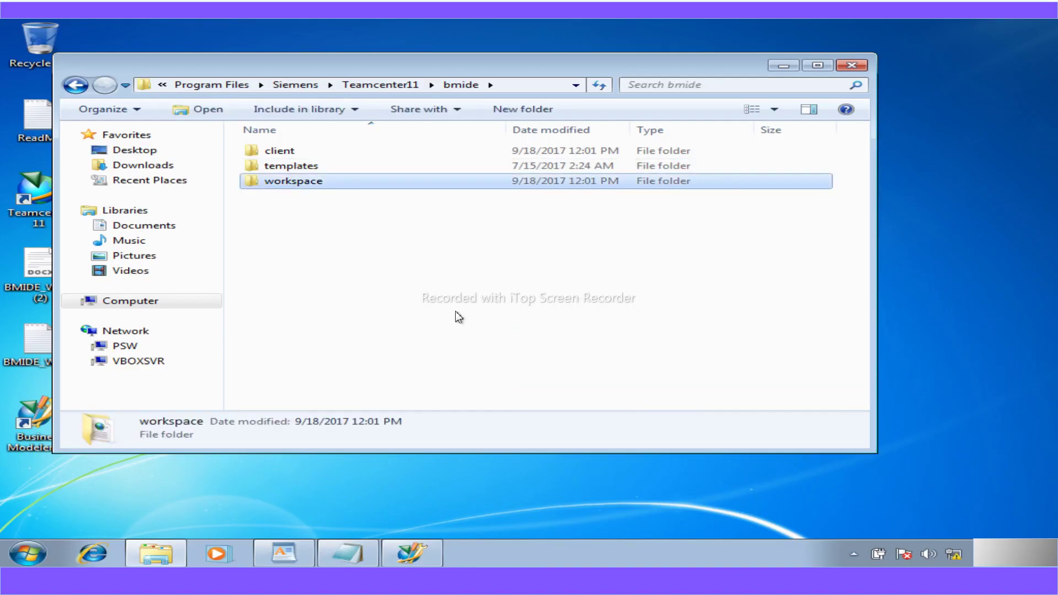
{"action": "key", "text": "shift+Delete"}
{"action": "left_click", "coordinate": [716, 342]}
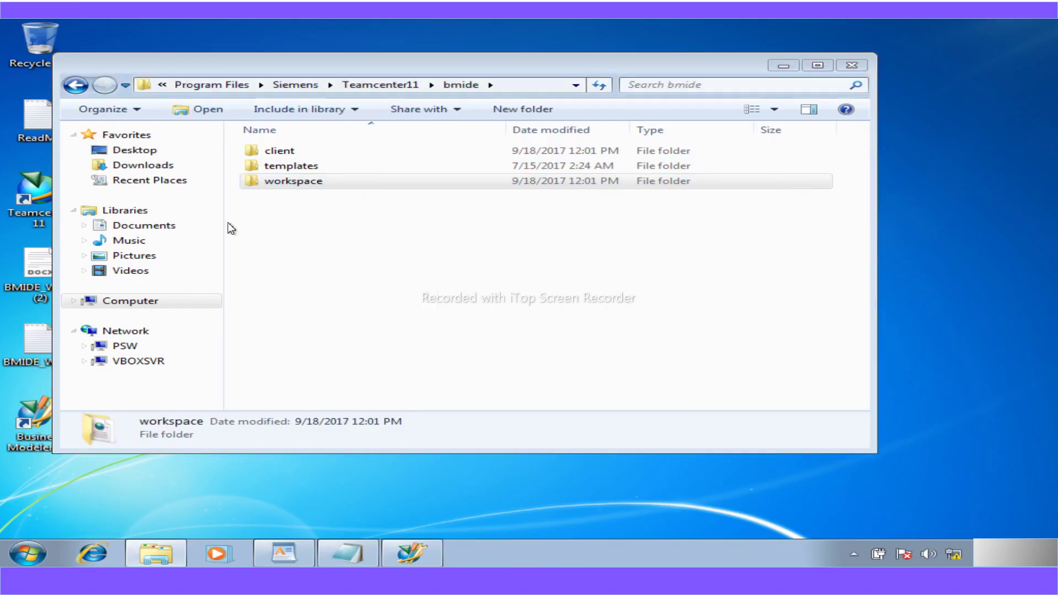
{"action": "double_click", "coordinate": [291, 180]}
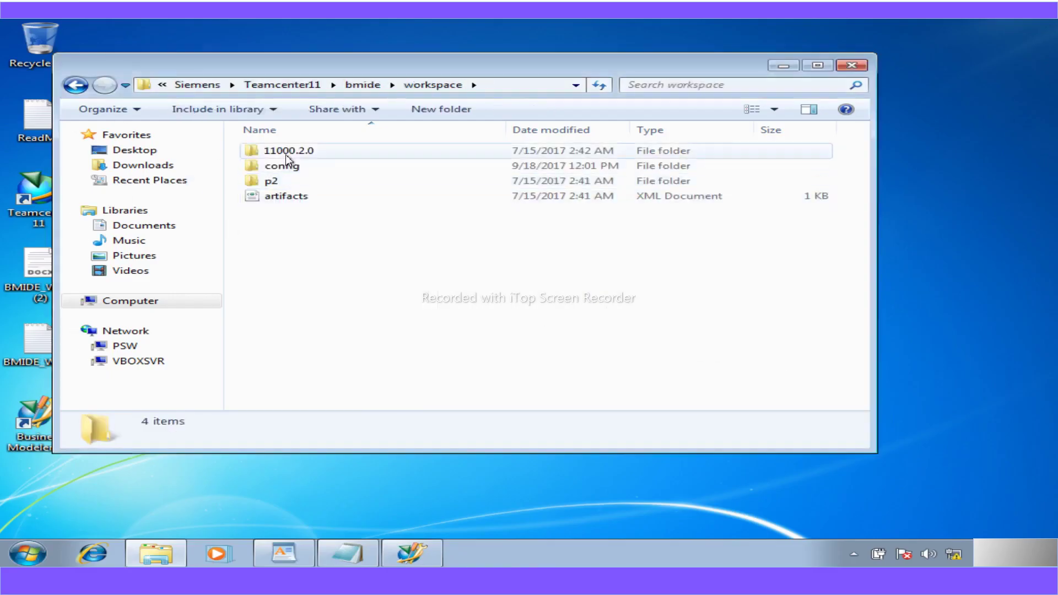
{"action": "double_click", "coordinate": [286, 154]}
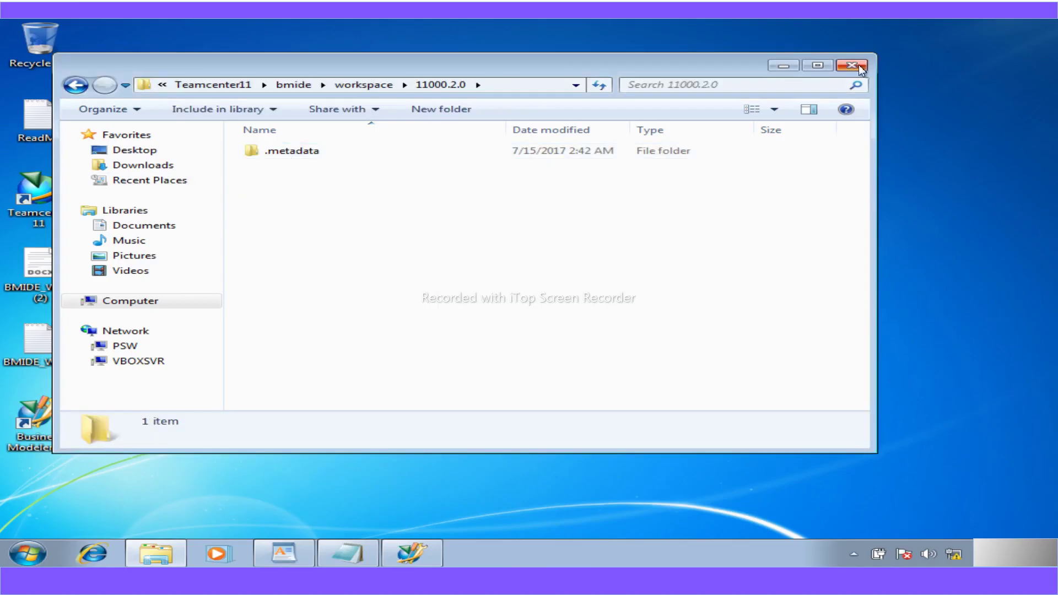
{"action": "left_click", "coordinate": [851, 65]}
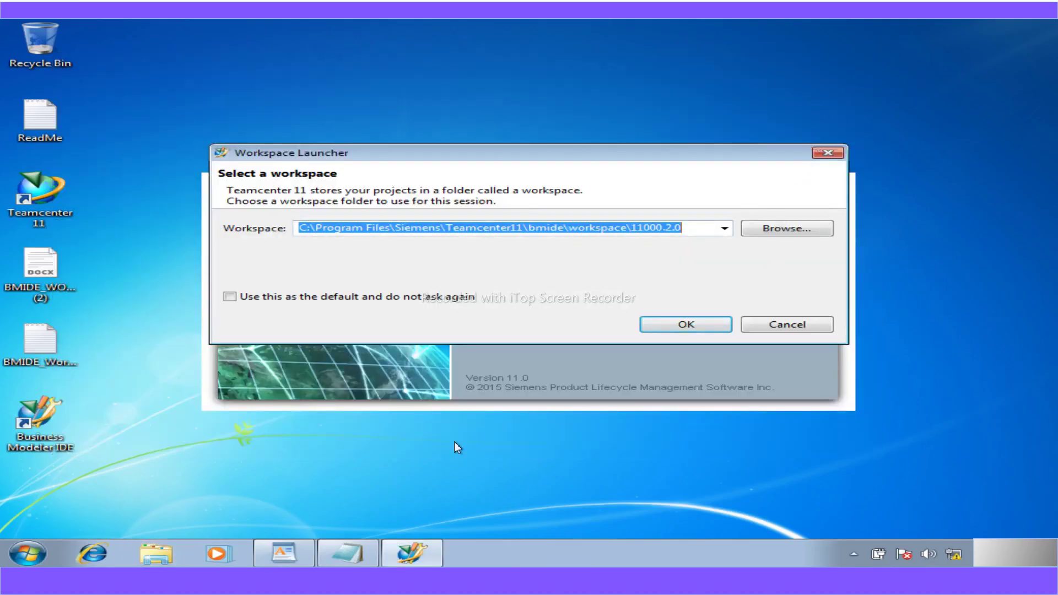
- Reopen Explorer and navigate to C:\Program Files\Siemens\Teamcenter11\bmide
{"action": "left_click", "coordinate": [152, 556]}
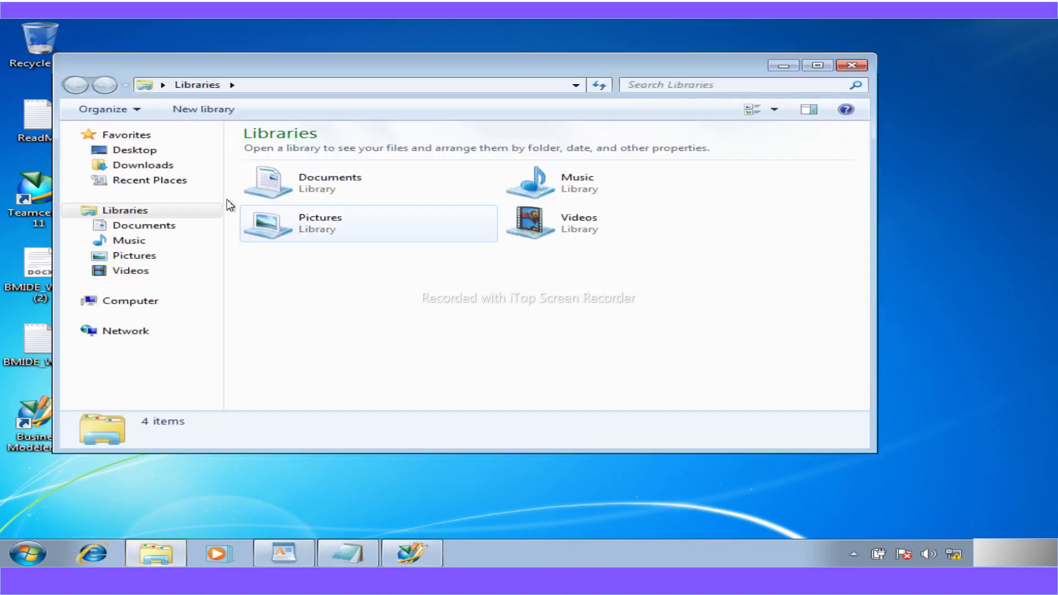
{"action": "left_click", "coordinate": [138, 302]}
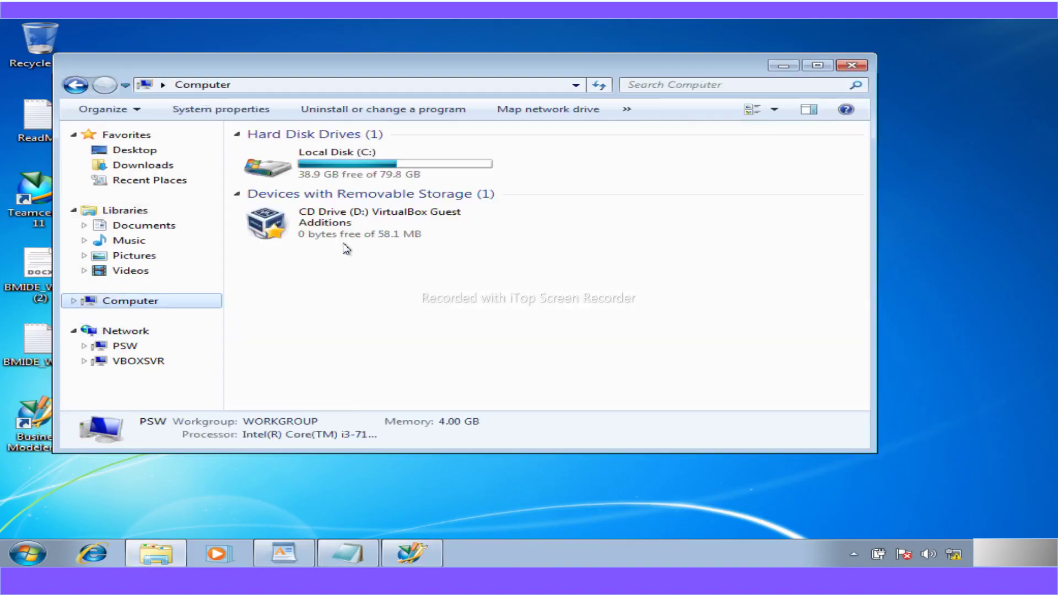
{"action": "double_click", "coordinate": [350, 170]}
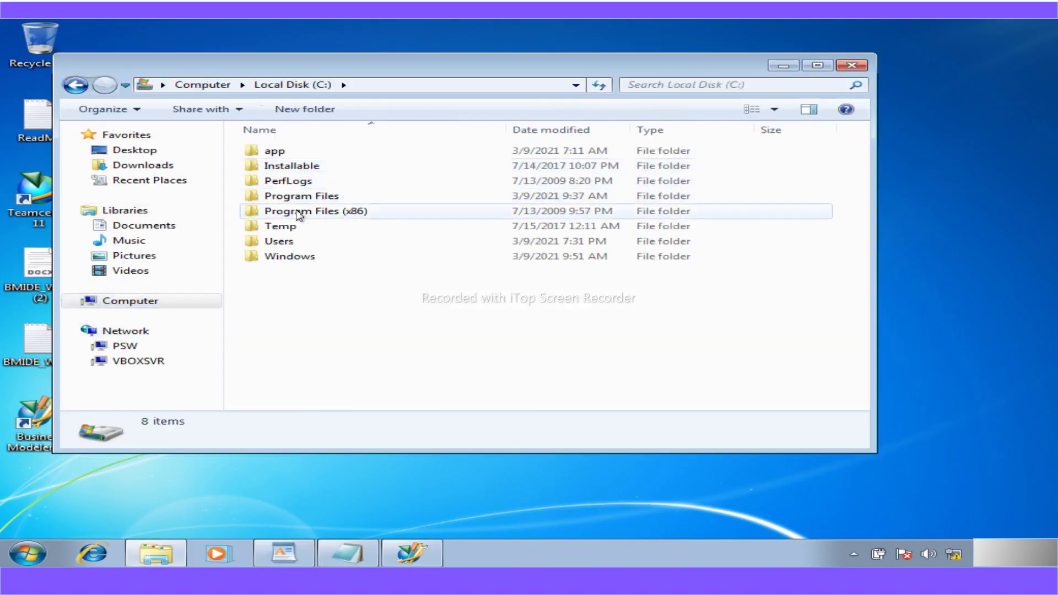
{"action": "double_click", "coordinate": [296, 197]}
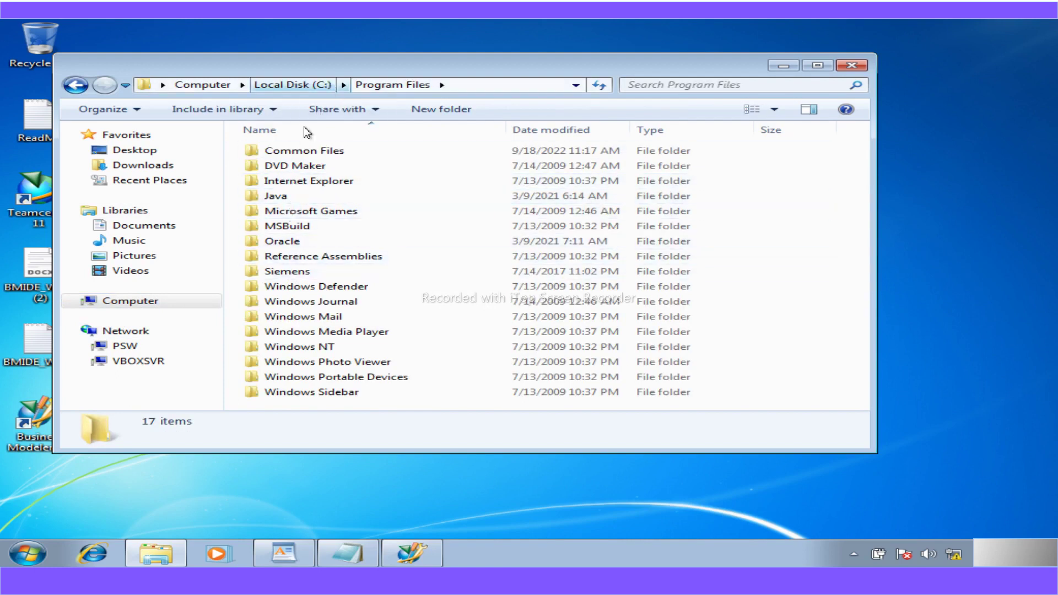
{"action": "double_click", "coordinate": [295, 267]}
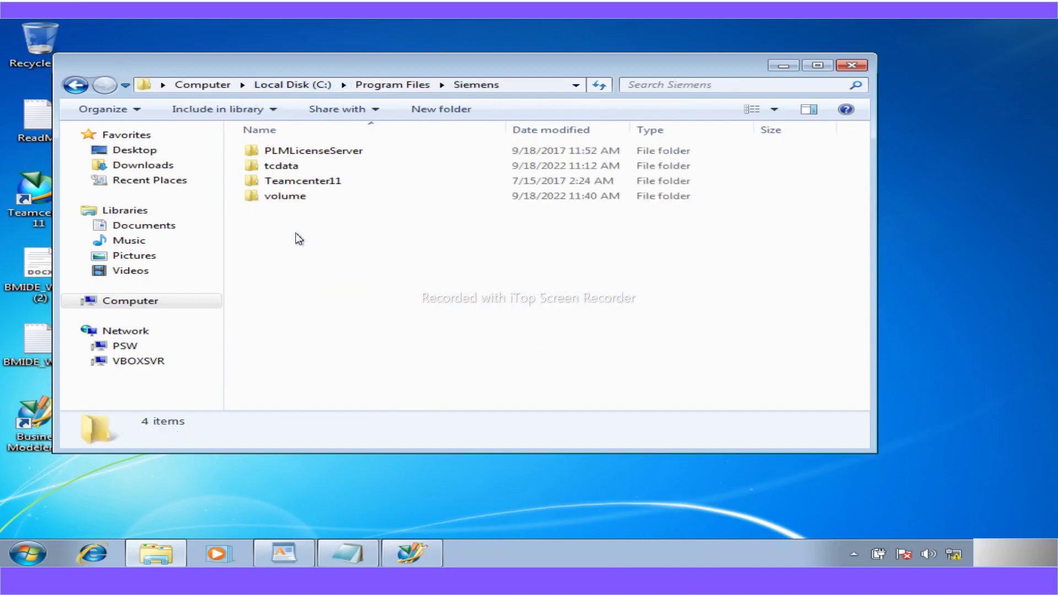
{"action": "double_click", "coordinate": [288, 178]}
{"action": "double_click", "coordinate": [283, 166]}
- Try to recycle the workspace folder, retry when it's in use, then skip it
{"action": "left_click", "coordinate": [287, 181]}
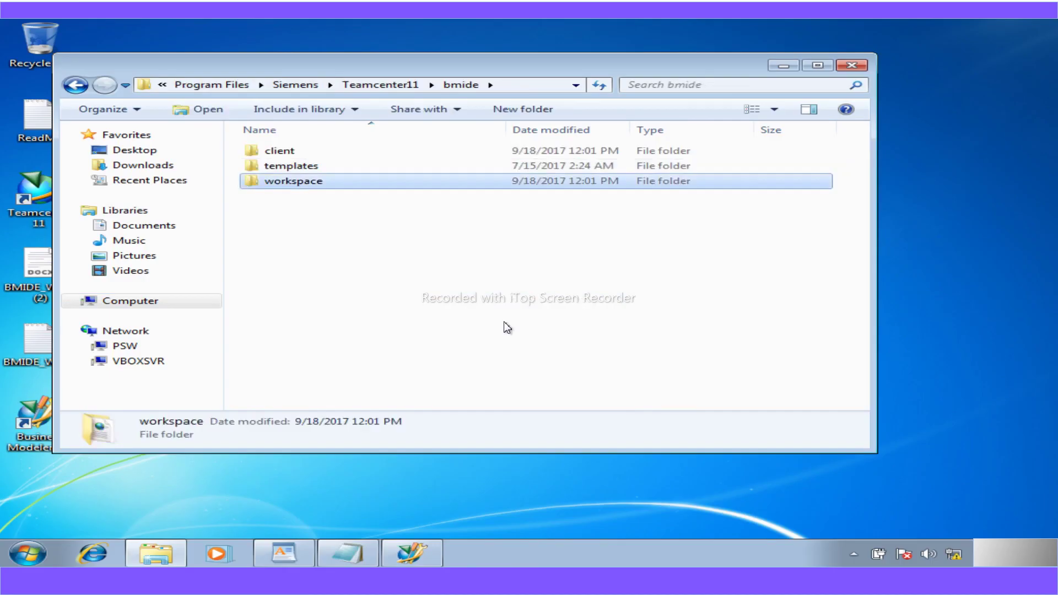
{"action": "key", "text": "Delete"}
{"action": "left_click", "coordinate": [590, 347]}
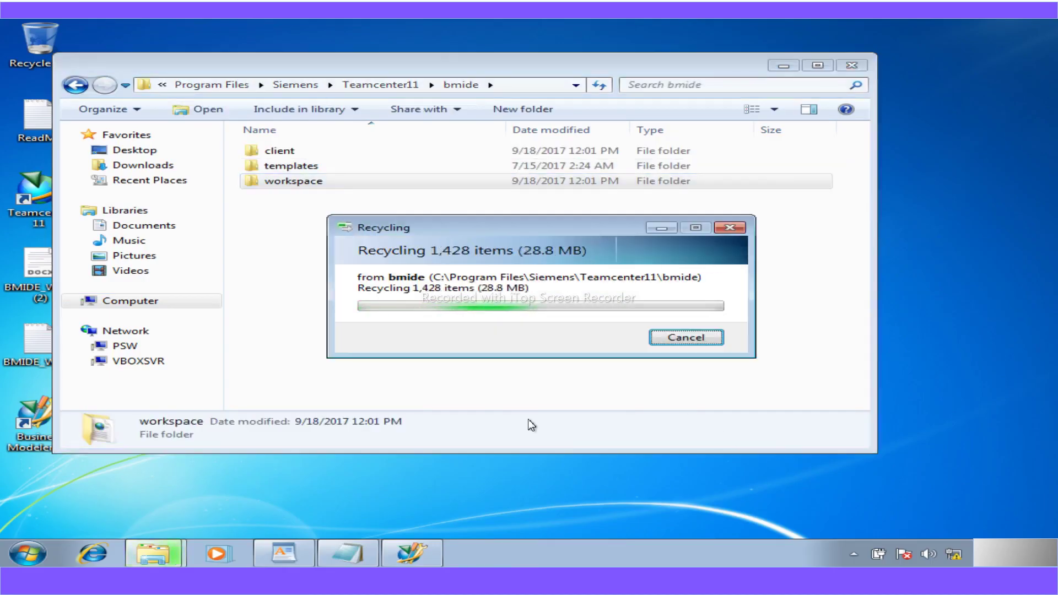
{"action": "left_click", "coordinate": [617, 360]}
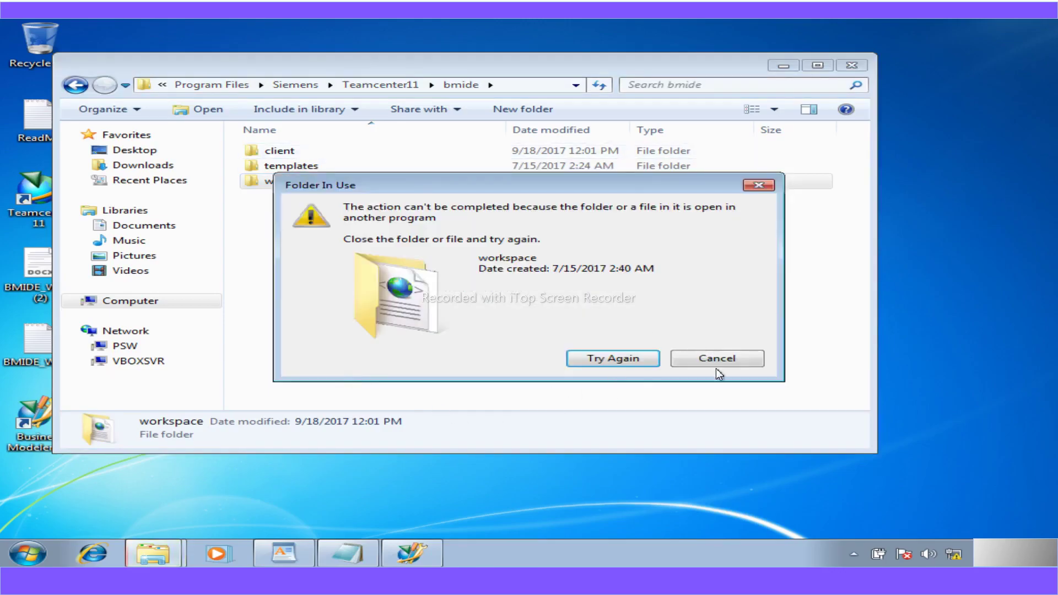
{"action": "left_click", "coordinate": [717, 358]}
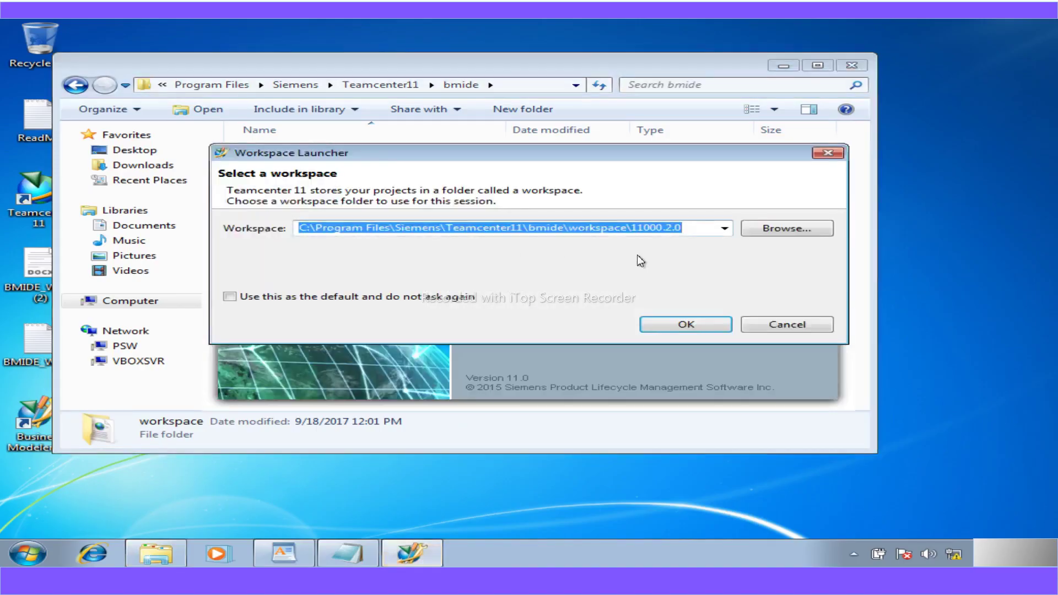
- Accept the default 11000.2.0 workspace and scroll through the Help view in the opened workbench
{"action": "left_click", "coordinate": [663, 325]}
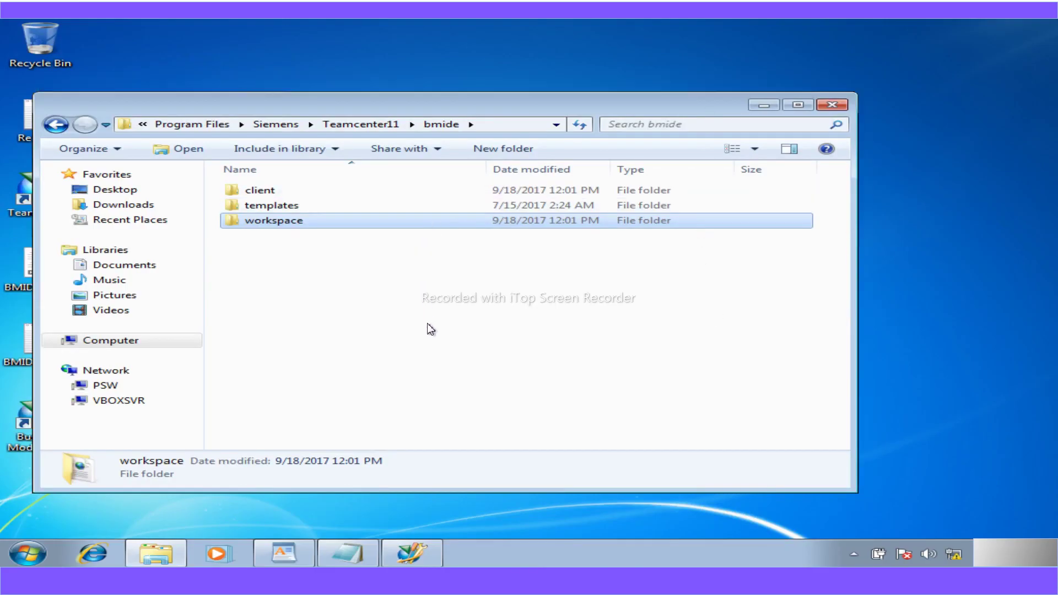
{"action": "left_click", "coordinate": [411, 558]}
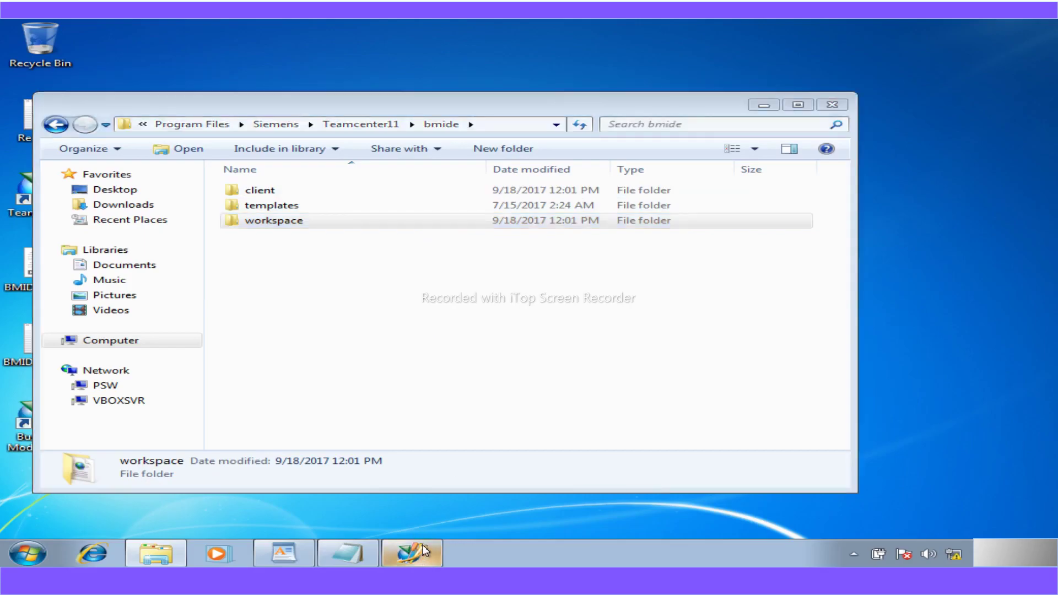
{"action": "mouse_move", "coordinate": [422, 548]}
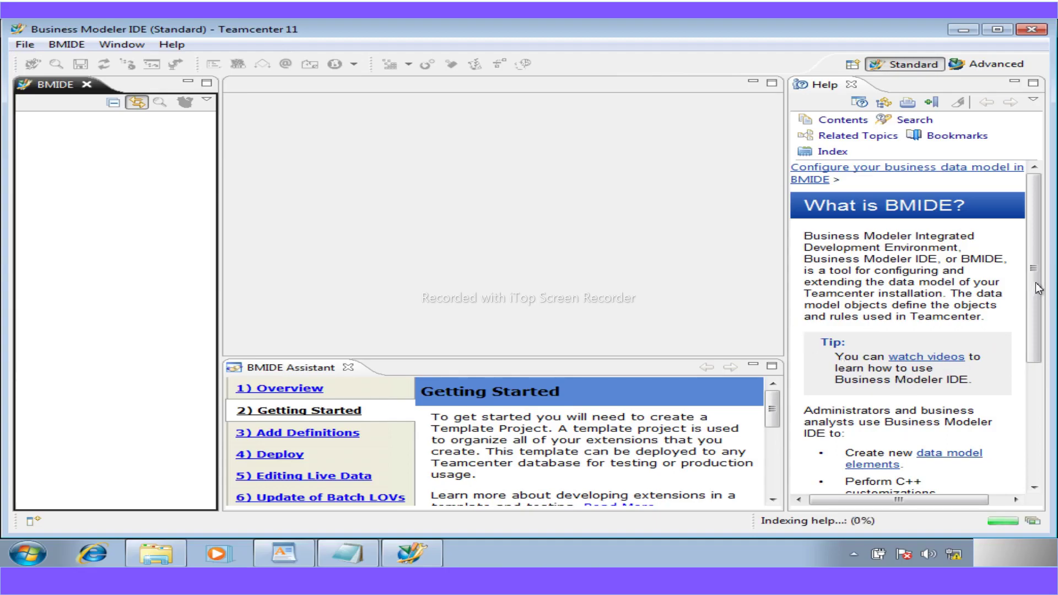
{"action": "left_click_drag", "start_coordinate": [1043, 356], "coordinate": [1040, 179]}
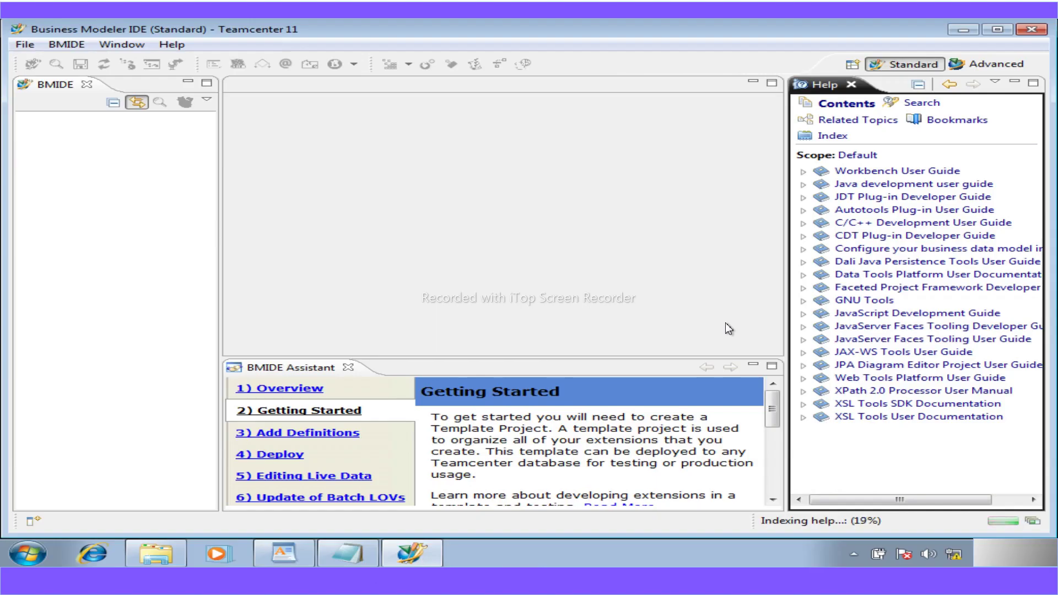
- Close the Help view, leaving the BMIDE Assistant's Getting Started page and editor area
{"action": "left_click", "coordinate": [851, 85]}
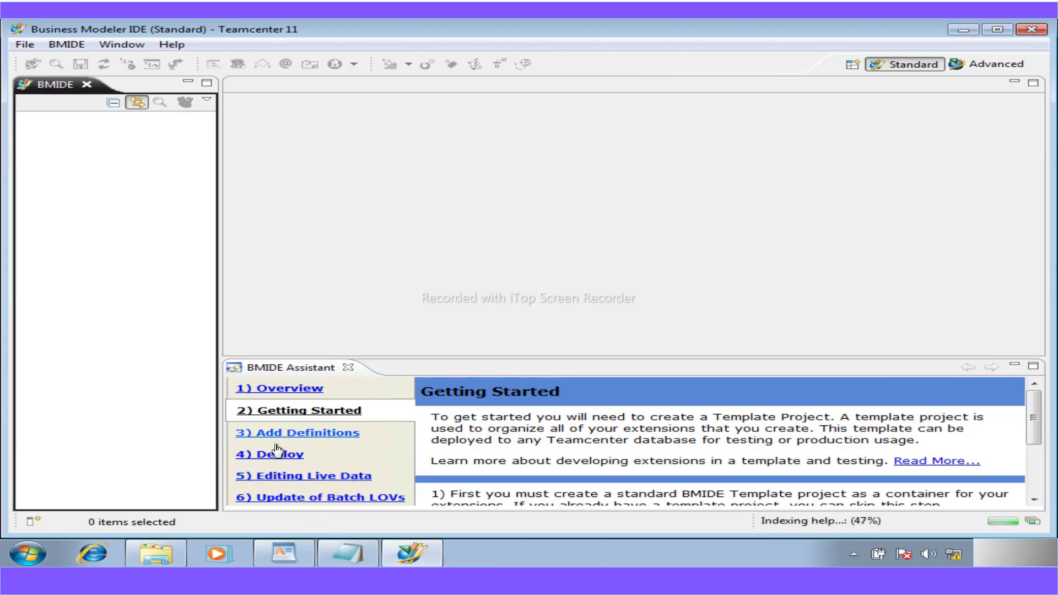
{"action": "mouse_move", "coordinate": [1035, 431]}
{"action": "left_mouse_down"}
{"action": "mouse_move", "coordinate": [1035, 479]}
{"action": "mouse_move", "coordinate": [1039, 414]}
{"action": "left_mouse_up"}
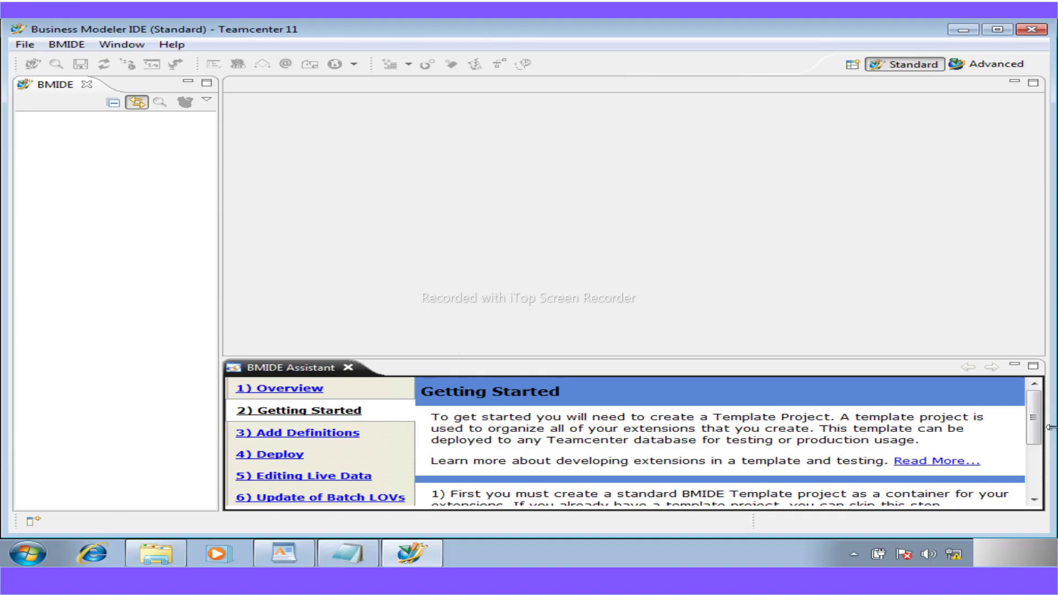
- Dismiss the BMIDE Assistant tab and change the workbench to the Advanced perspective layout
{"action": "mouse_move", "coordinate": [1031, 421]}
{"action": "left_mouse_down"}
{"action": "mouse_move", "coordinate": [1037, 491]}
{"action": "mouse_move", "coordinate": [1046, 408]}
{"action": "left_mouse_up"}
{"action": "left_click", "coordinate": [348, 367]}
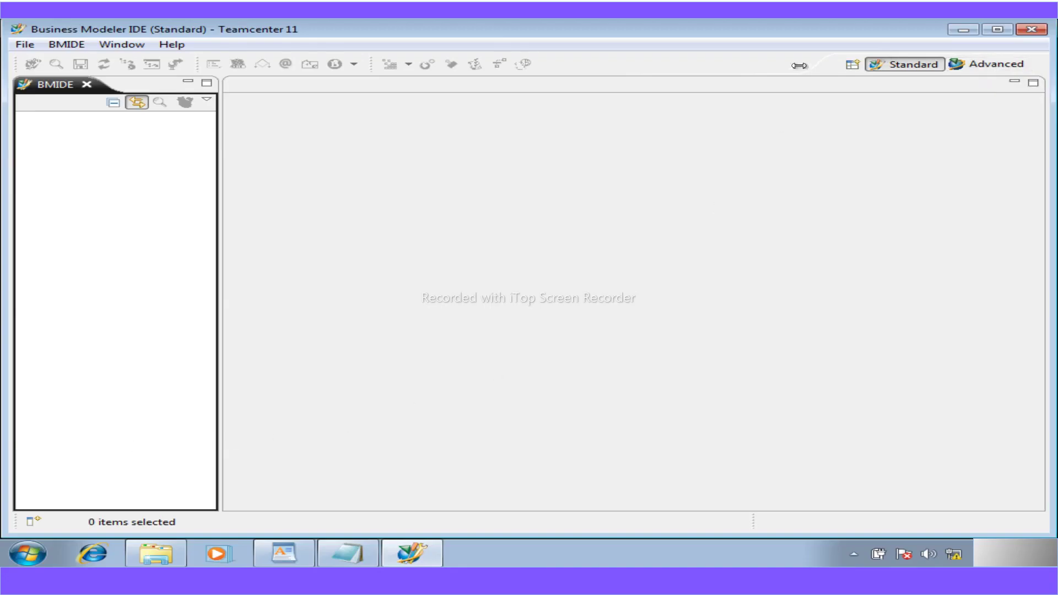
{"action": "left_click", "coordinate": [973, 63]}
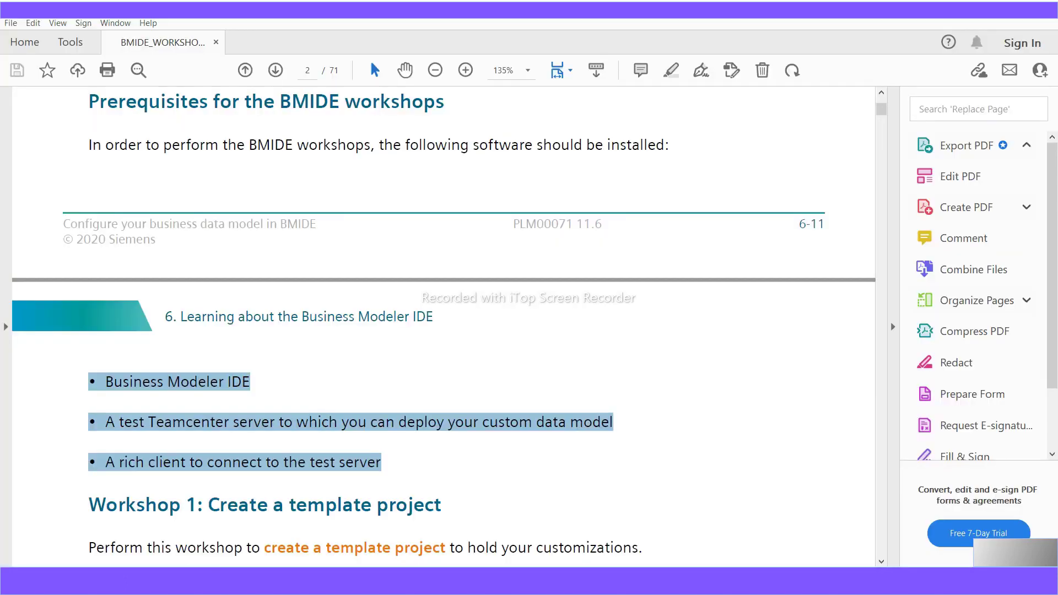
- Close the BMIDE Assistant in the Advanced layout and highlight the PDF heading 'Create a template project'
{"action": "scroll", "coordinate": [421, 485], "scroll_direction": "down", "scroll_amount": 2}
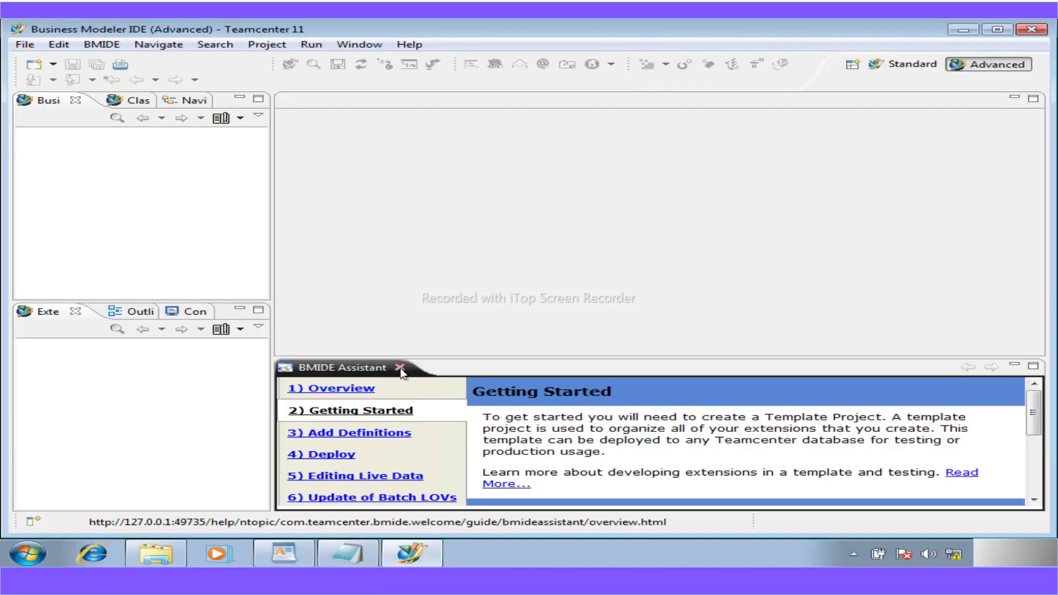
{"action": "left_click", "coordinate": [400, 367]}
{"action": "mouse_move", "coordinate": [412, 552]}
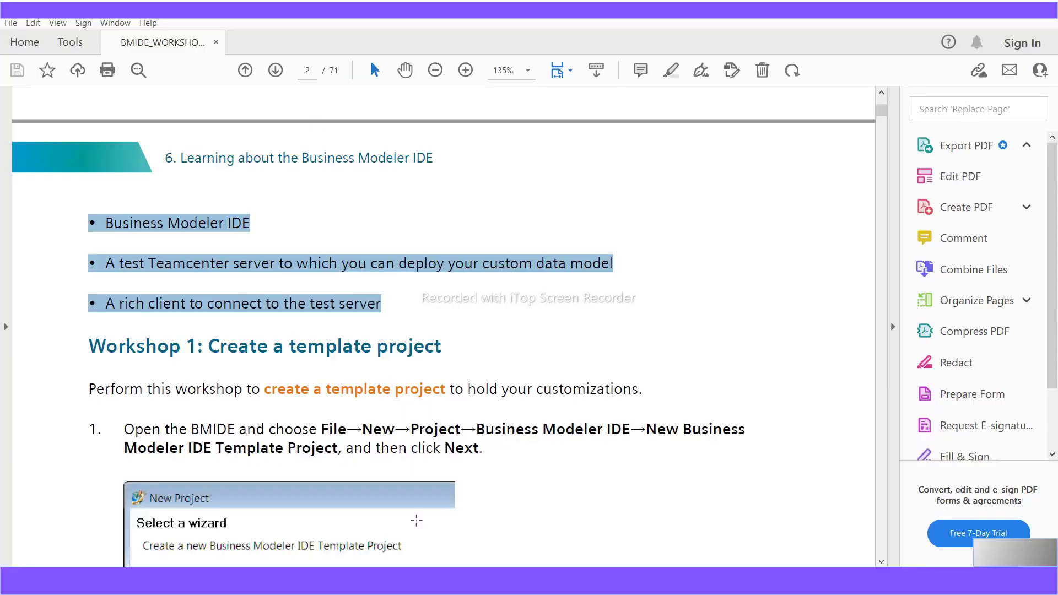
{"action": "left_click_drag", "start_coordinate": [447, 348], "coordinate": [216, 342]}
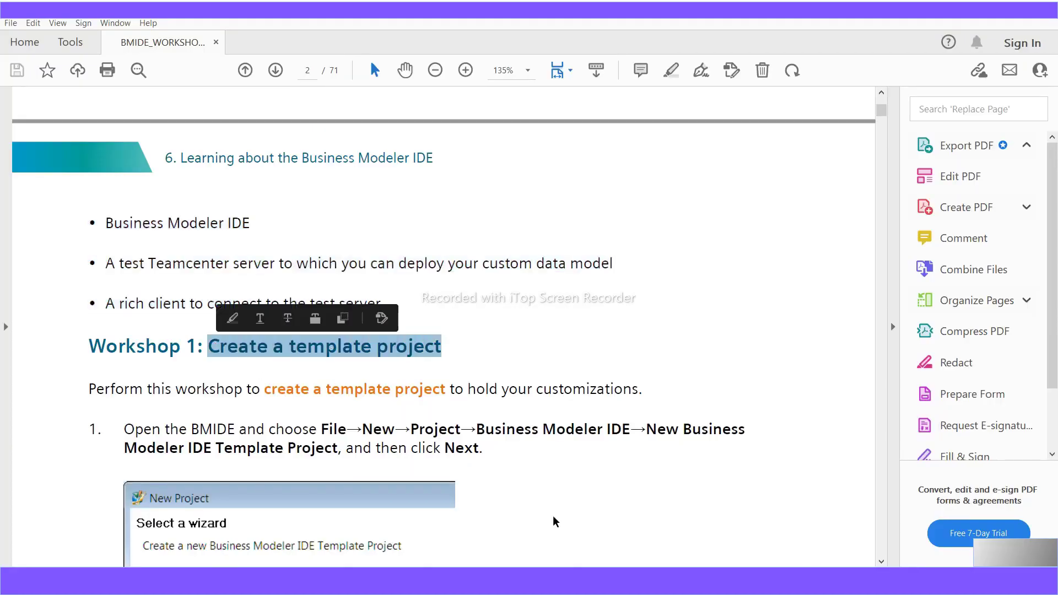
- Scroll to step 1 of the workshop guide and highlight its File→New→Project path
{"action": "scroll", "coordinate": [555, 521], "scroll_direction": "down", "scroll_amount": 2}
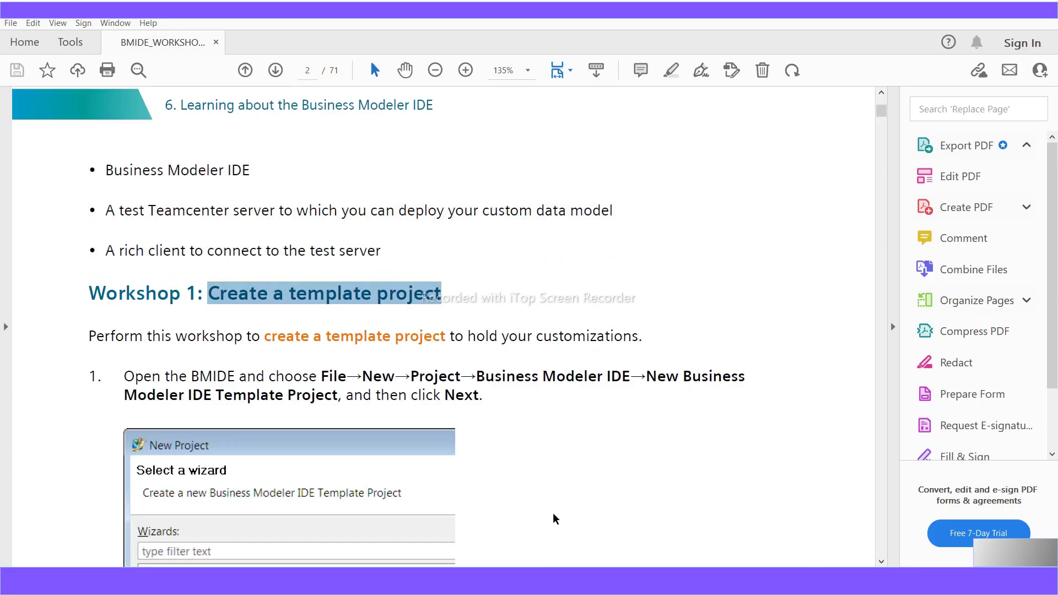
{"action": "scroll", "coordinate": [554, 516], "scroll_direction": "down", "scroll_amount": 2}
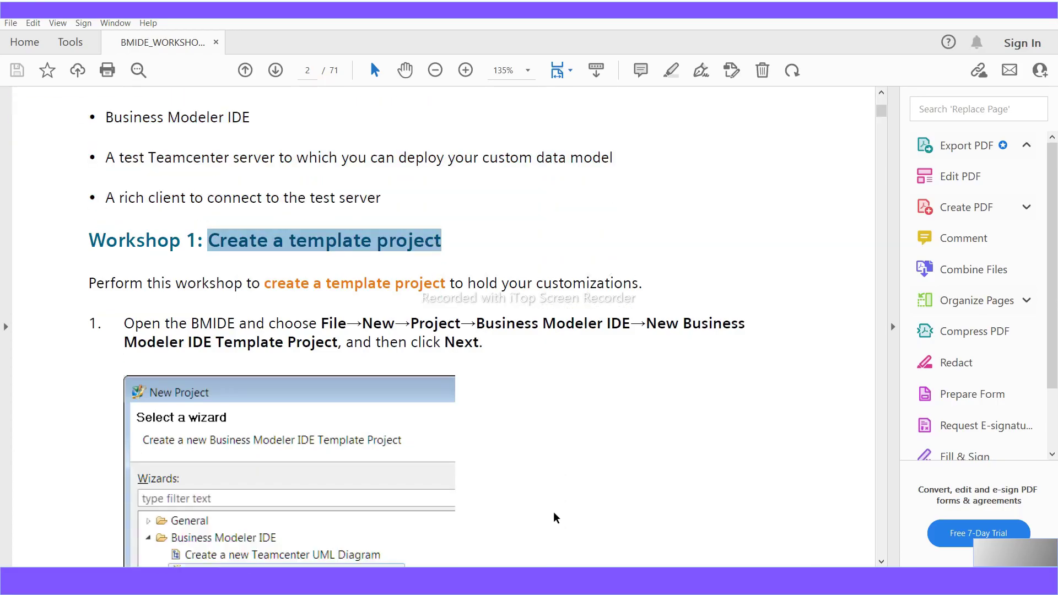
{"action": "scroll", "coordinate": [555, 517], "scroll_direction": "down", "scroll_amount": 1}
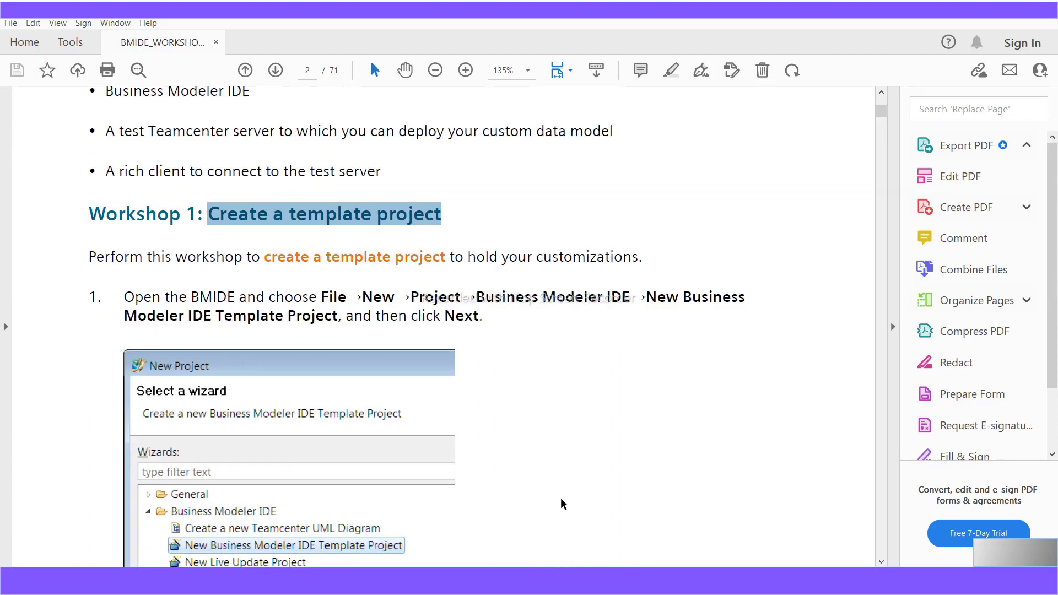
{"action": "scroll", "coordinate": [562, 504], "scroll_direction": "down", "scroll_amount": 1}
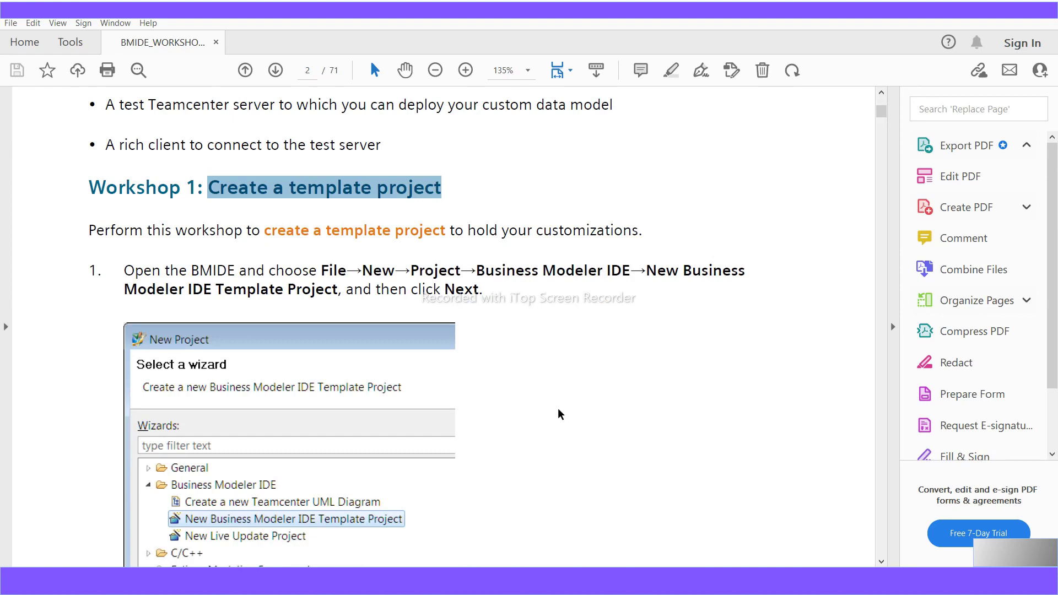
{"action": "scroll", "coordinate": [560, 414], "scroll_direction": "down", "scroll_amount": 2}
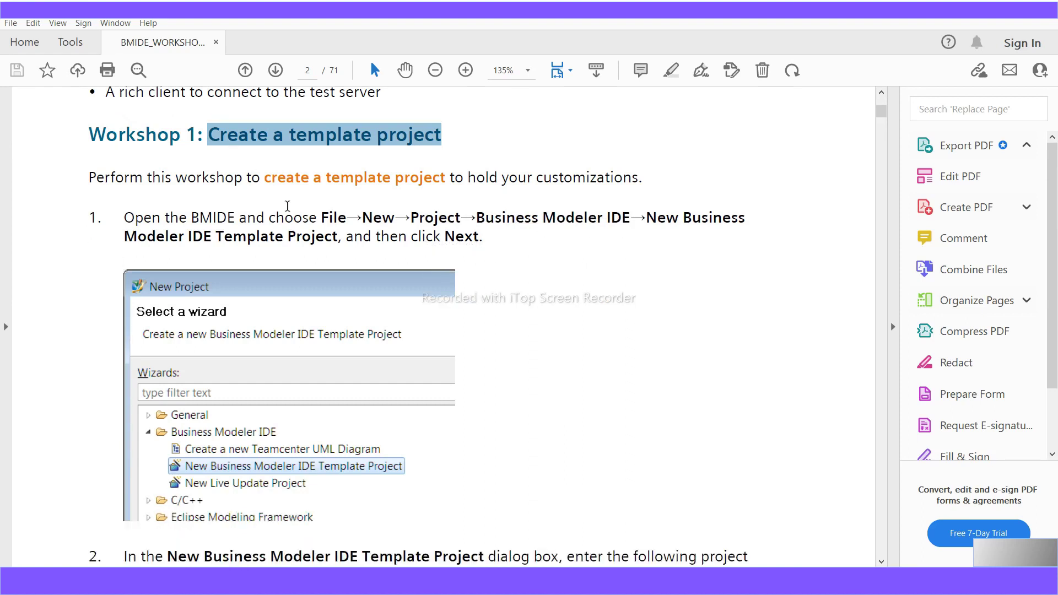
{"action": "left_click", "coordinate": [320, 218]}
{"action": "left_click_drag", "start_coordinate": [321, 219], "coordinate": [630, 224]}
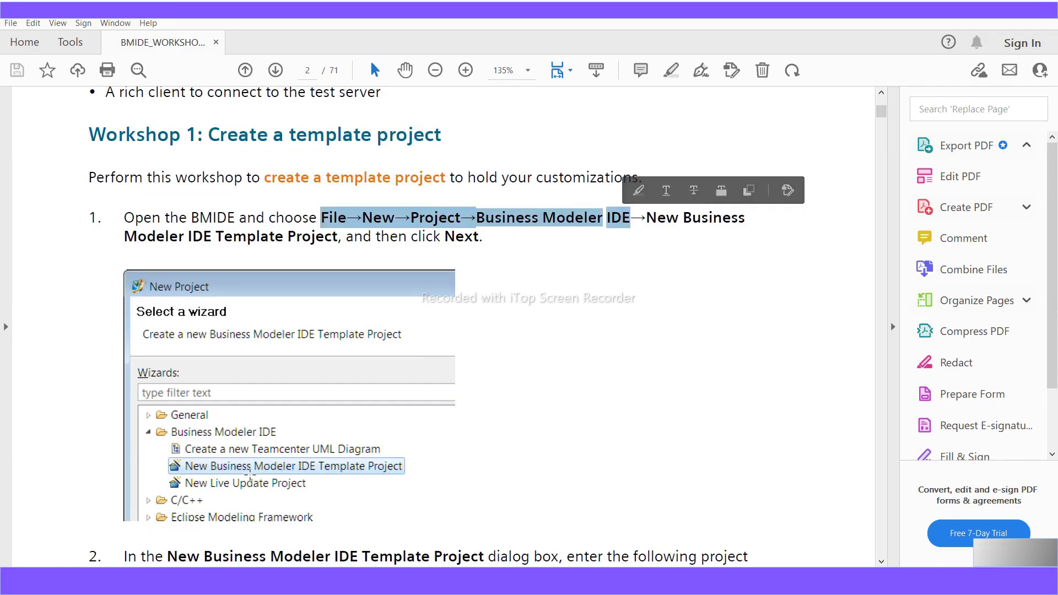
- Read through the parameter table and dialog screenshot, then return to the Prefix and Template name rows
{"action": "scroll", "coordinate": [256, 466], "scroll_direction": "down", "scroll_amount": 2}
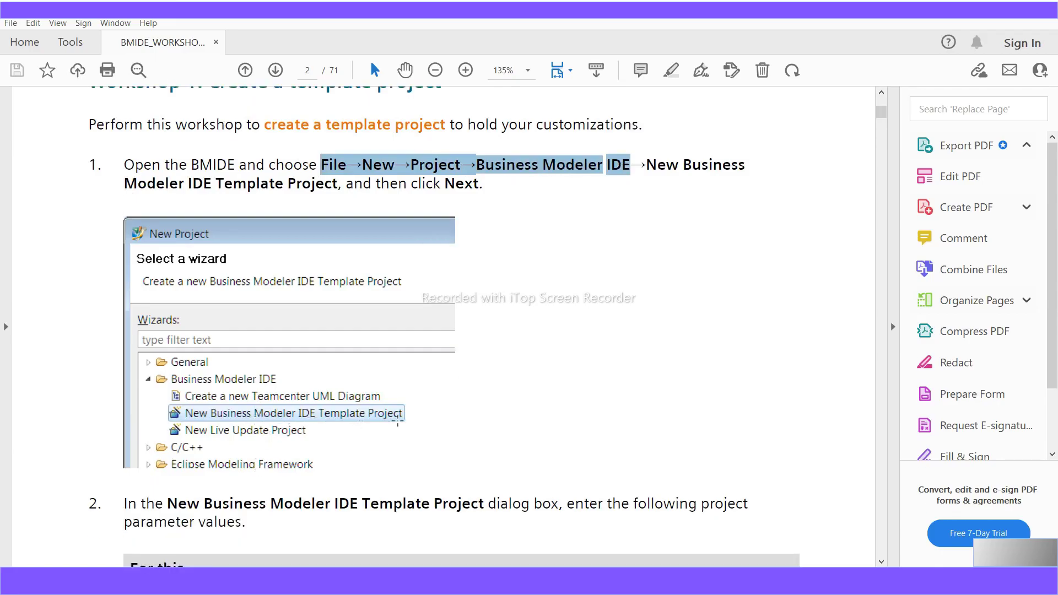
{"action": "scroll", "coordinate": [397, 420], "scroll_direction": "down", "scroll_amount": 2}
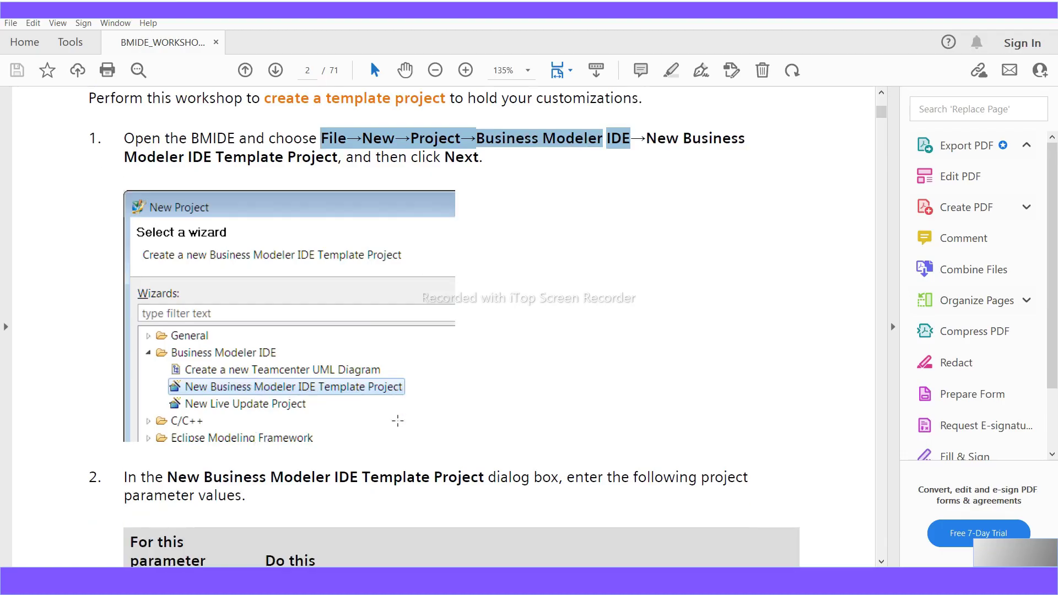
{"action": "scroll", "coordinate": [381, 399], "scroll_direction": "down", "scroll_amount": 4}
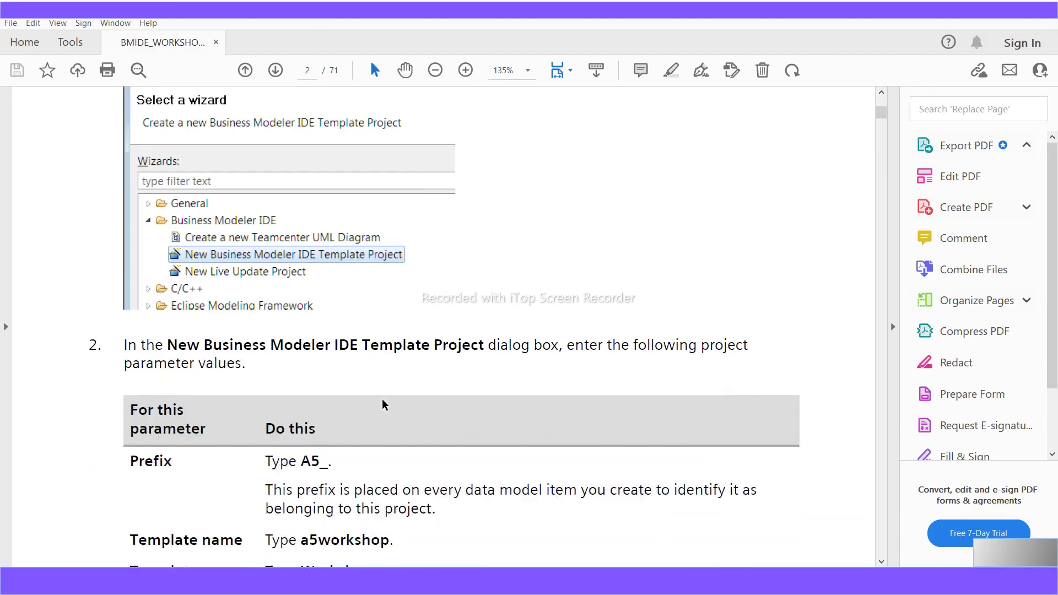
{"action": "scroll", "coordinate": [384, 405], "scroll_direction": "down", "scroll_amount": 10}
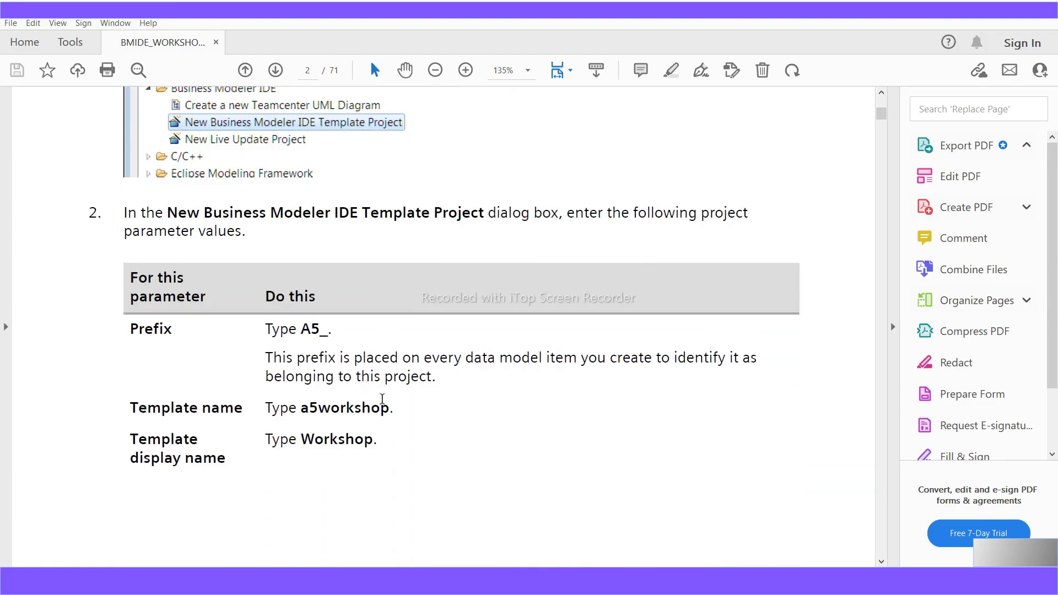
{"action": "scroll", "coordinate": [384, 405], "scroll_direction": "down", "scroll_amount": 20}
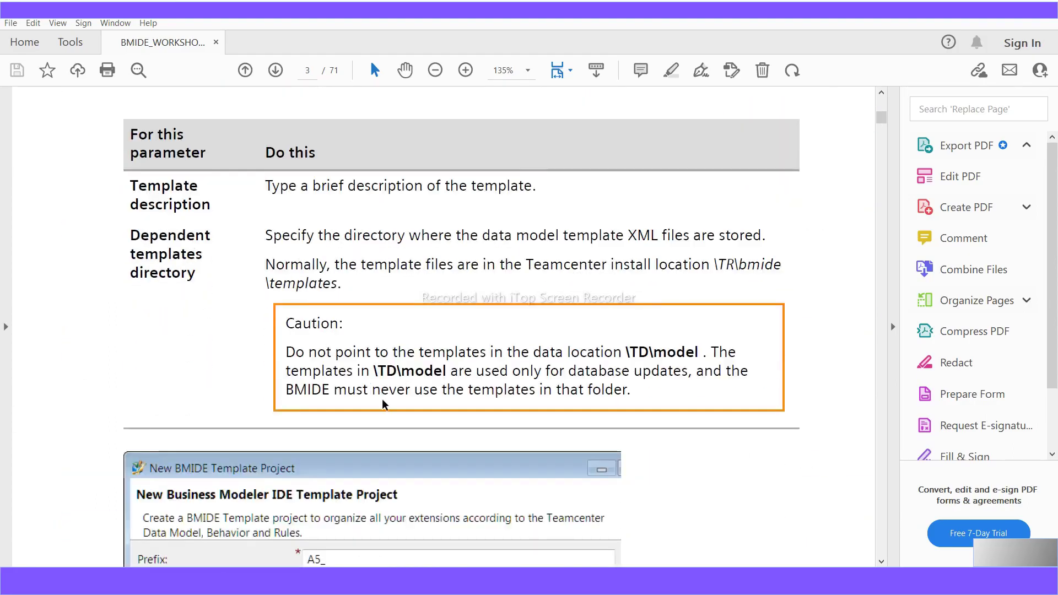
{"action": "scroll", "coordinate": [390, 451], "scroll_direction": "down", "scroll_amount": 4}
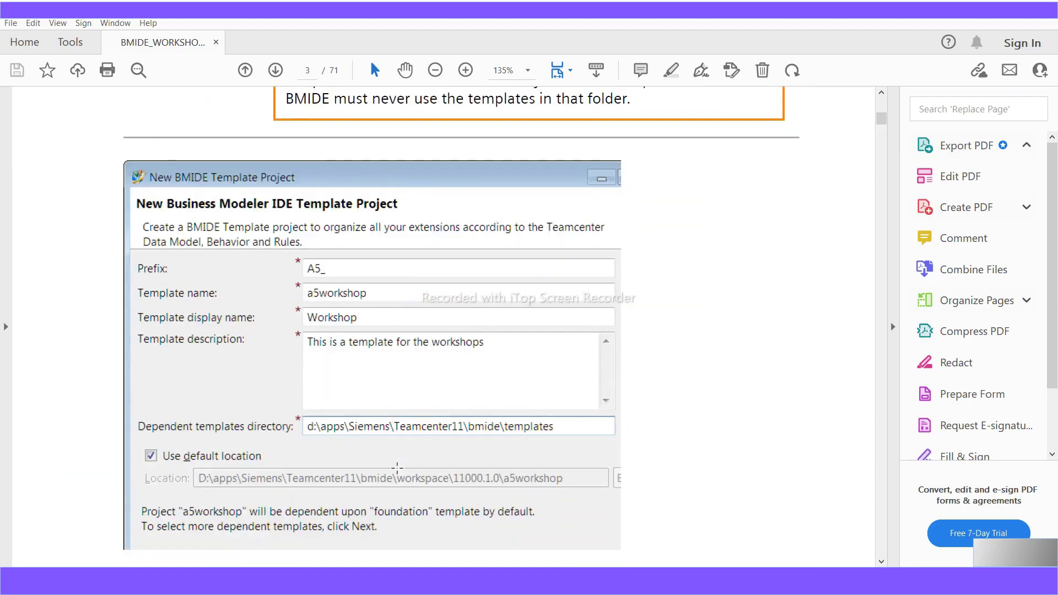
{"action": "scroll", "coordinate": [397, 467], "scroll_direction": "up", "scroll_amount": 9}
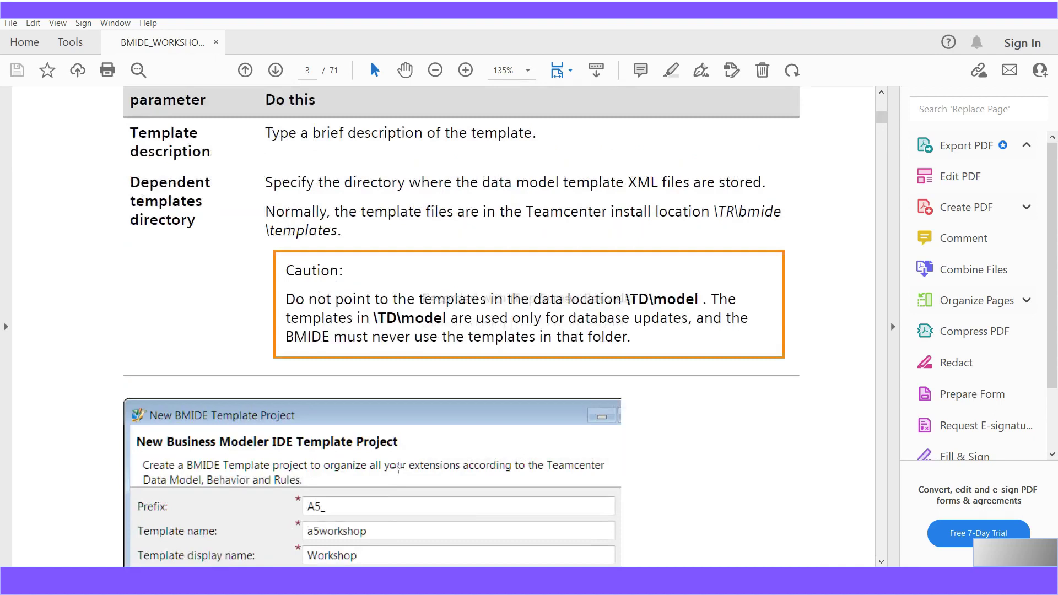
{"action": "scroll", "coordinate": [398, 467], "scroll_direction": "up", "scroll_amount": 18}
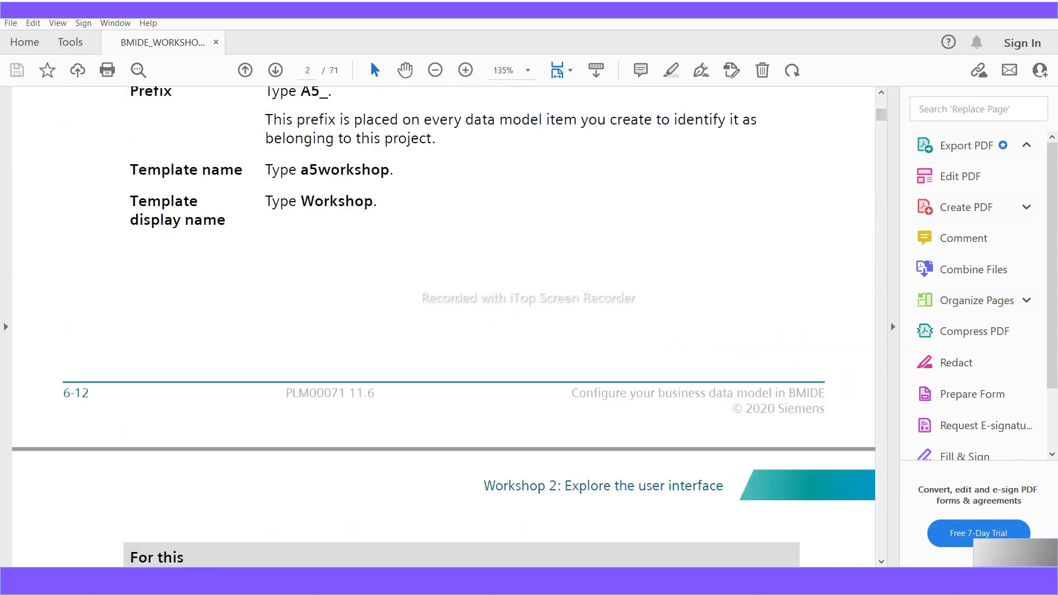
- Via File > New > Project, choose New Business Modeler IDE Template Project and continue to its settings page
{"action": "left_click", "coordinate": [527, 581]}
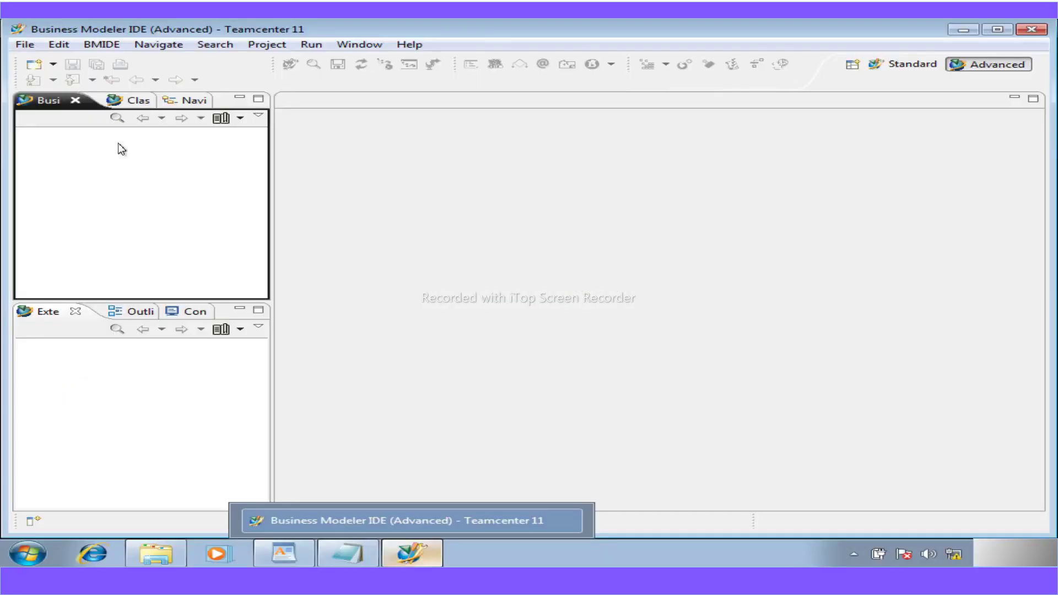
{"action": "left_click", "coordinate": [24, 46]}
{"action": "mouse_move", "coordinate": [87, 62]}
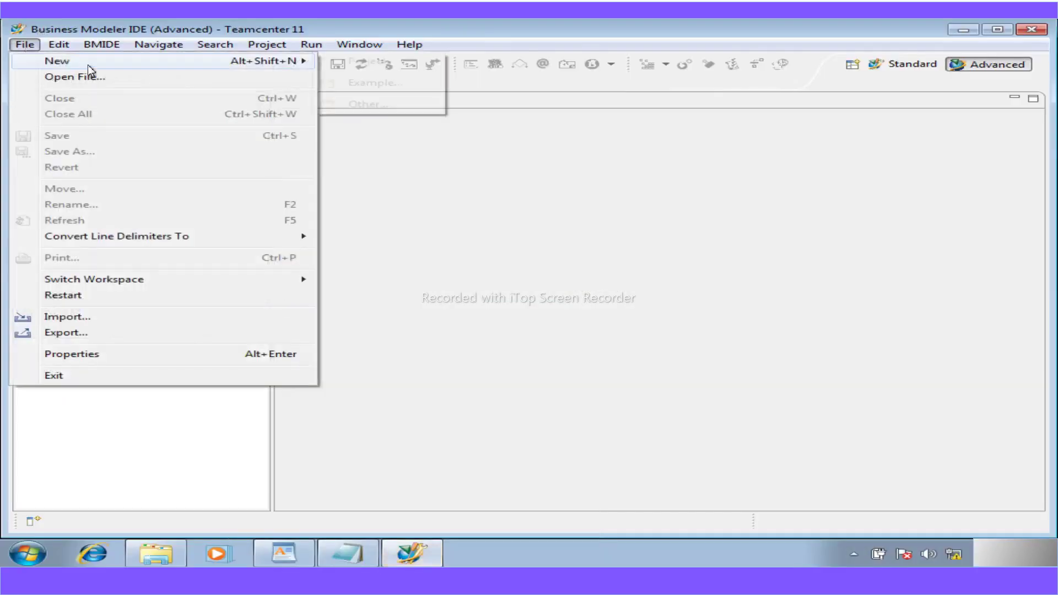
{"action": "left_click", "coordinate": [353, 64]}
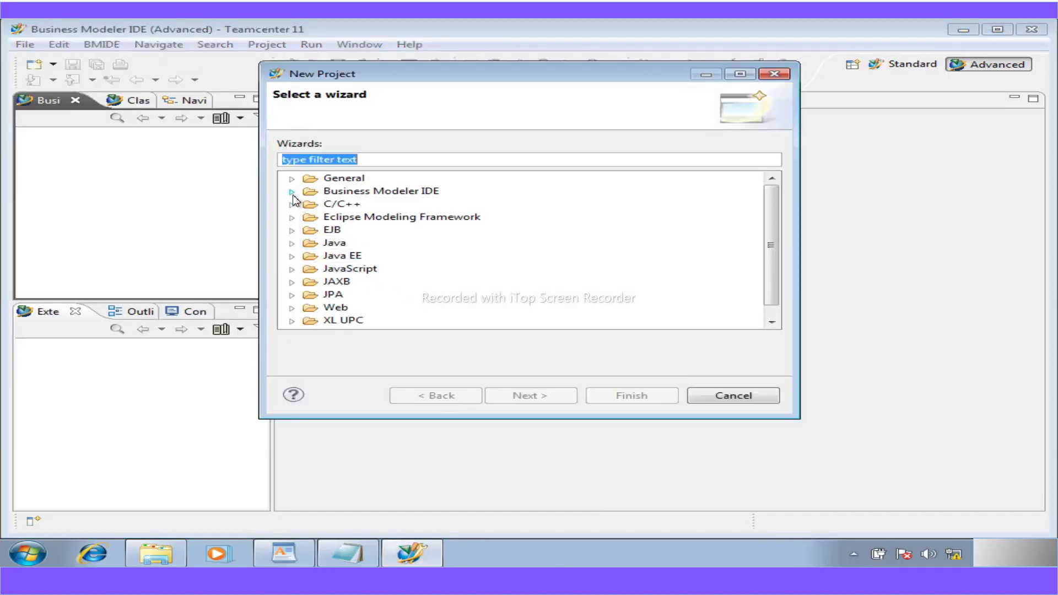
{"action": "left_click_drag", "start_coordinate": [772, 231], "coordinate": [769, 283]}
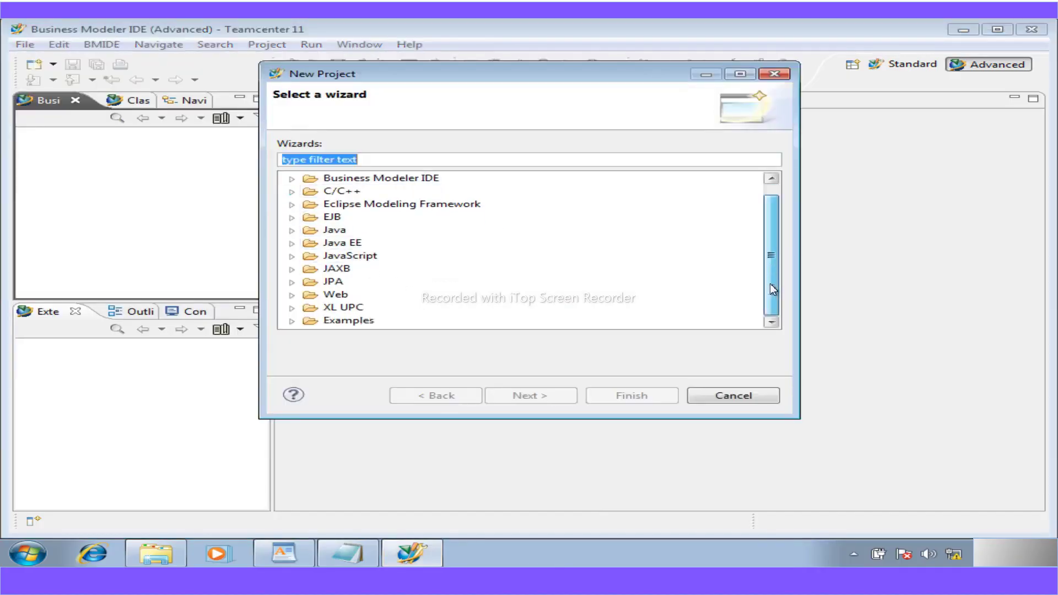
{"action": "left_click_drag", "start_coordinate": [784, 248], "coordinate": [784, 212]}
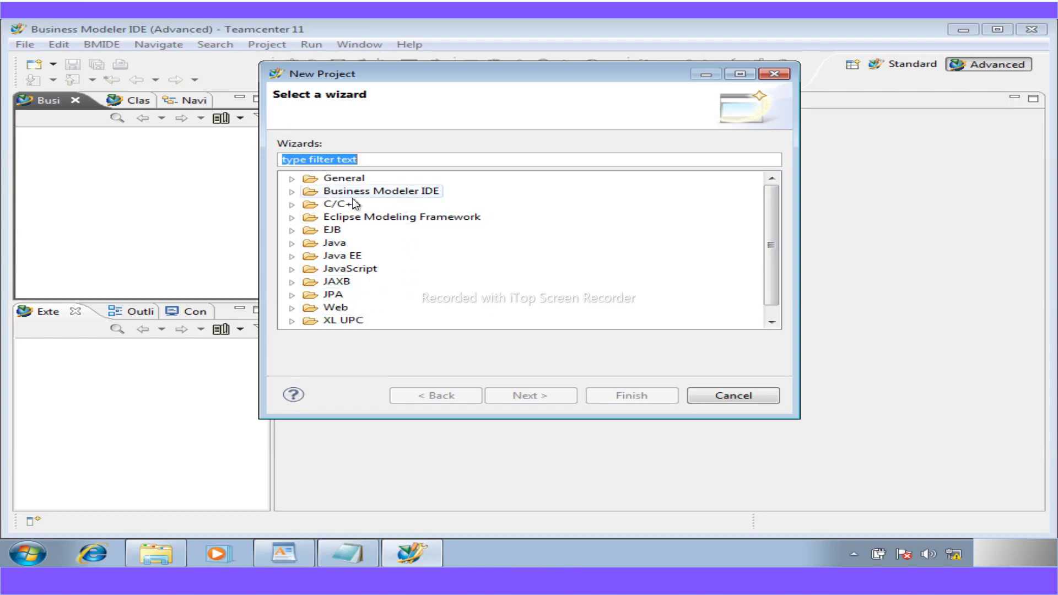
{"action": "left_click", "coordinate": [291, 193]}
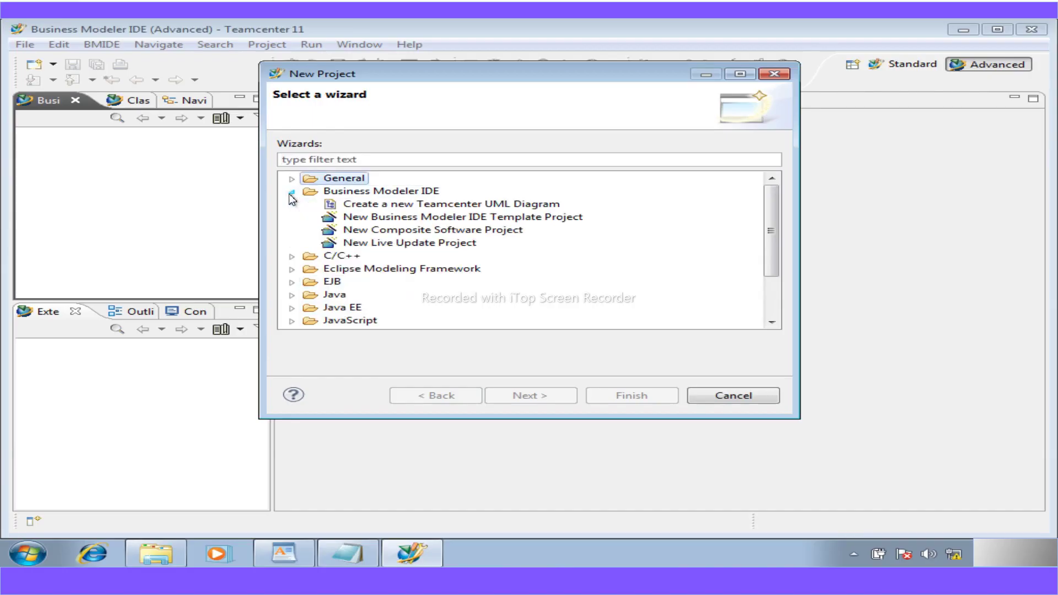
{"action": "left_click", "coordinate": [449, 217]}
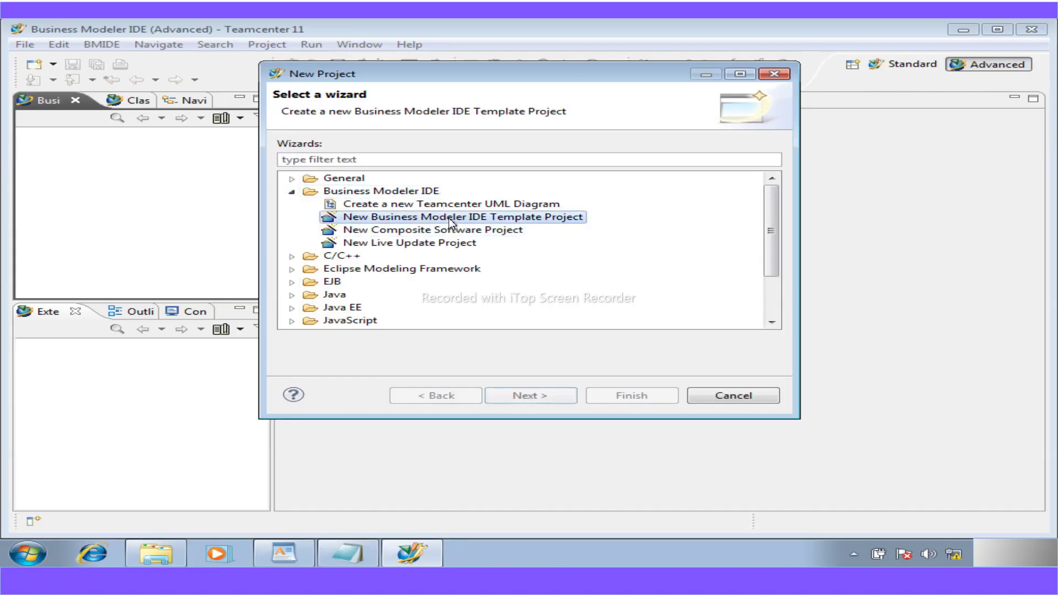
{"action": "left_click", "coordinate": [540, 398]}
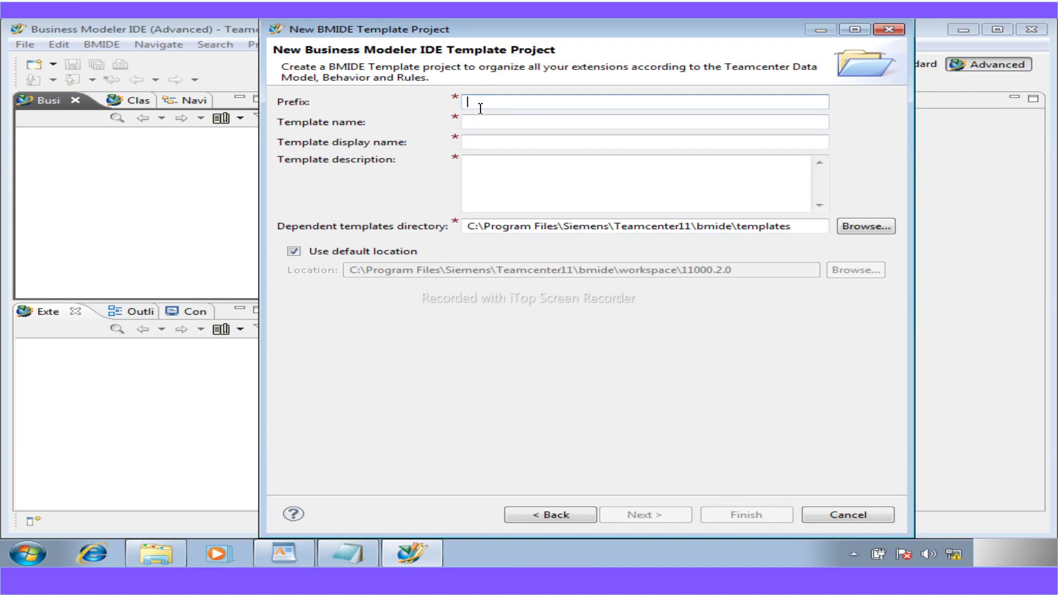
- Enter prefix 'a' and highlight the resulting error requiring a 2–4 character prefix
{"action": "type", "text": "a"}
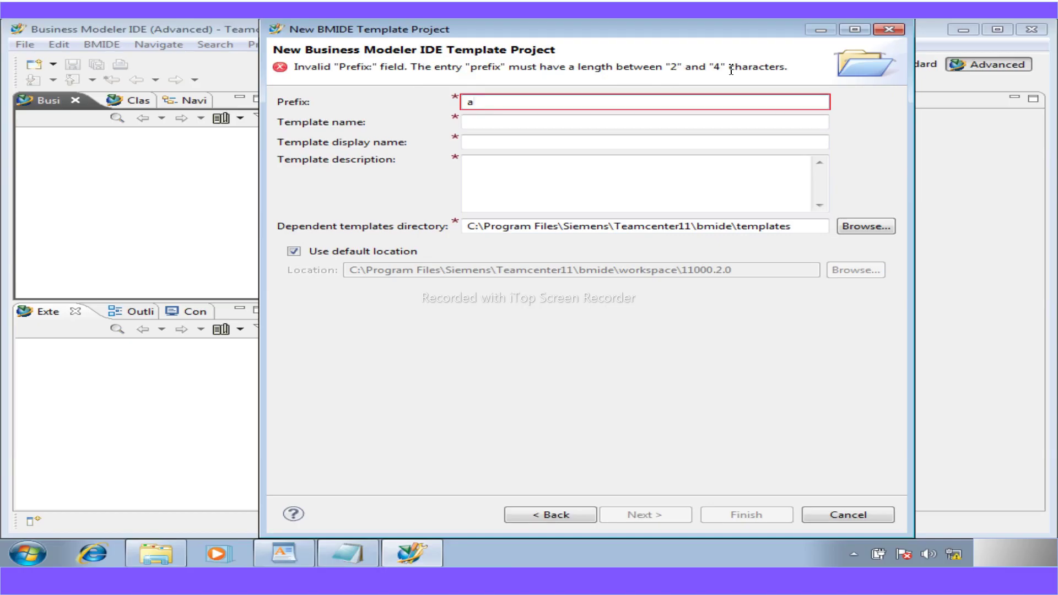
{"action": "left_click_drag", "start_coordinate": [791, 68], "coordinate": [671, 67]}
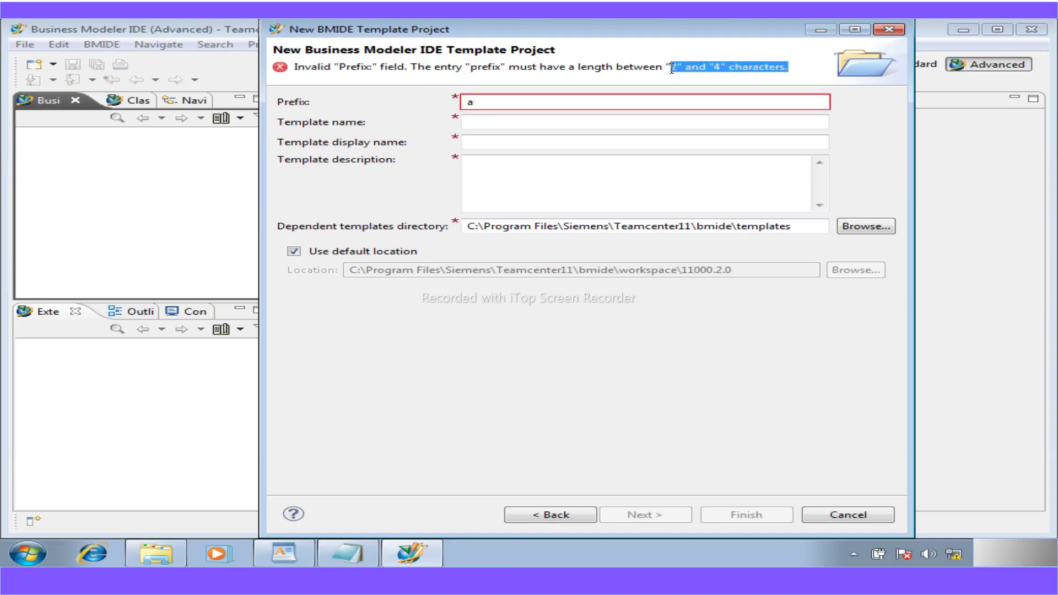
{"action": "left_click_drag", "start_coordinate": [671, 67], "coordinate": [731, 62]}
{"action": "left_click", "coordinate": [557, 510]}
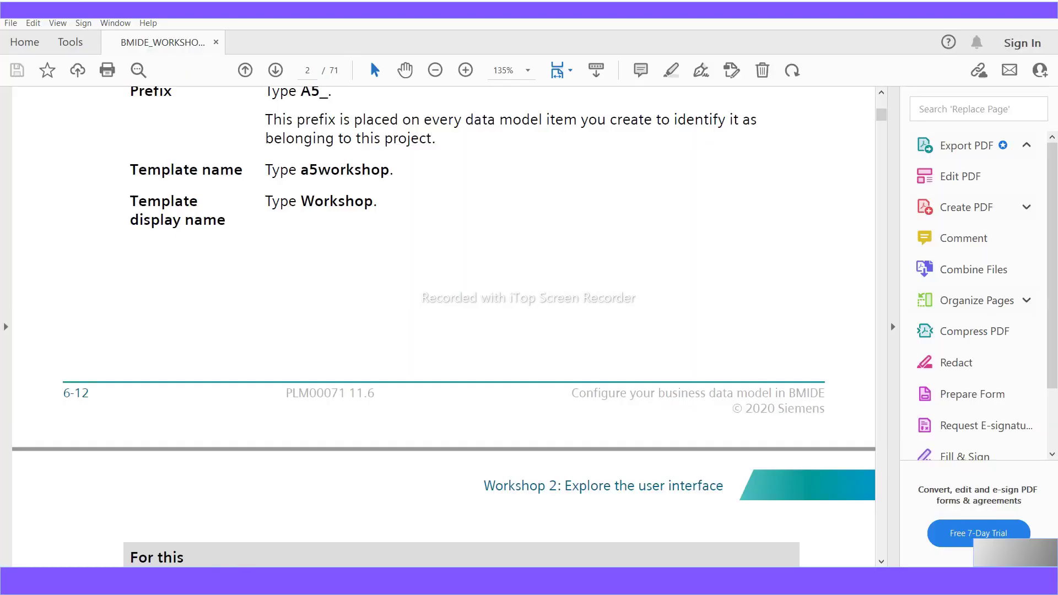
{"action": "scroll", "coordinate": [418, 309], "scroll_direction": "up", "scroll_amount": 3}
{"action": "scroll", "coordinate": [419, 308], "scroll_direction": "up", "scroll_amount": 3}
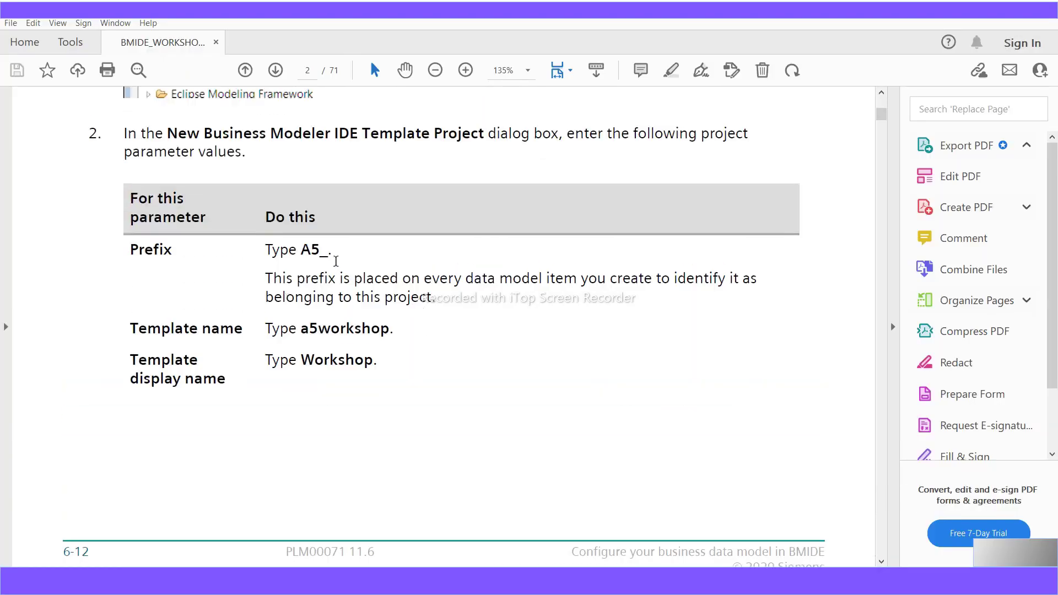
{"action": "left_click", "coordinate": [323, 253]}
{"action": "left_click_drag", "start_coordinate": [324, 255], "coordinate": [305, 251]}
{"action": "left_click_drag", "start_coordinate": [386, 330], "coordinate": [302, 327]}
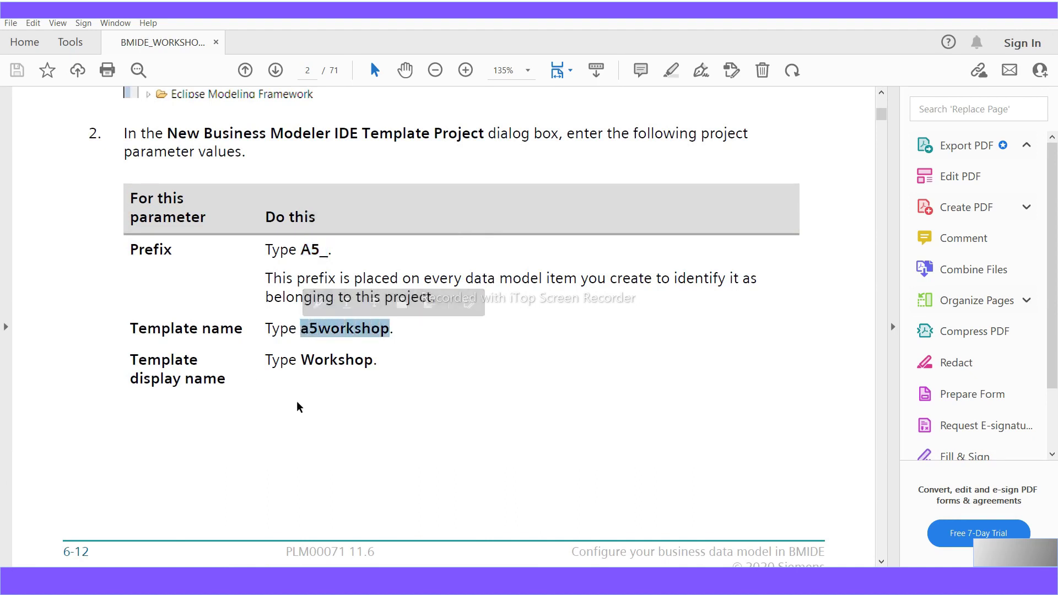
{"action": "left_click_drag", "start_coordinate": [374, 362], "coordinate": [303, 359]}
{"action": "scroll", "coordinate": [361, 464], "scroll_direction": "down", "scroll_amount": 5}
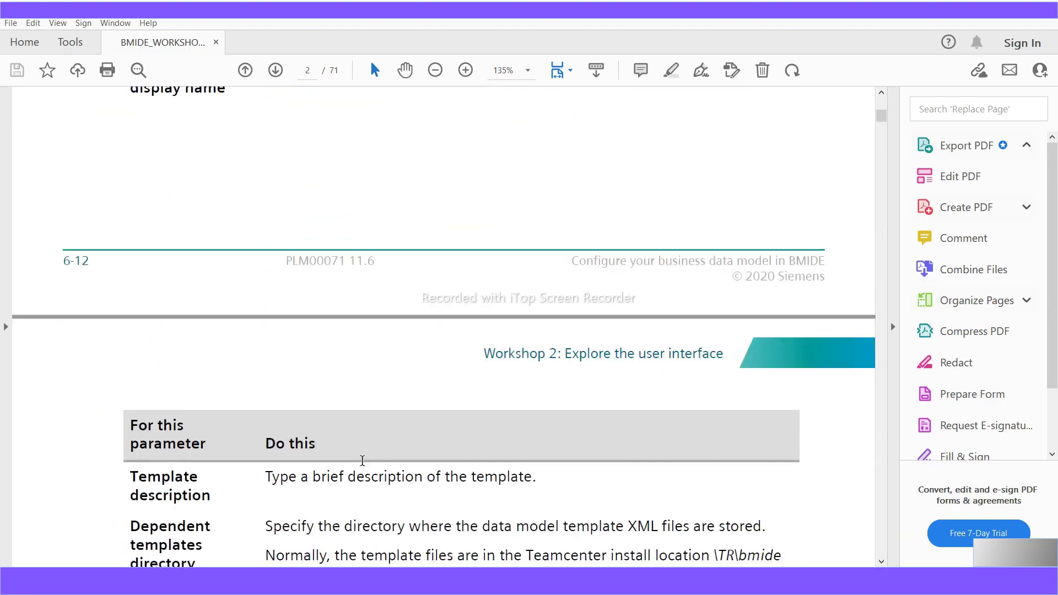
{"action": "scroll", "coordinate": [362, 461], "scroll_direction": "down", "scroll_amount": 1}
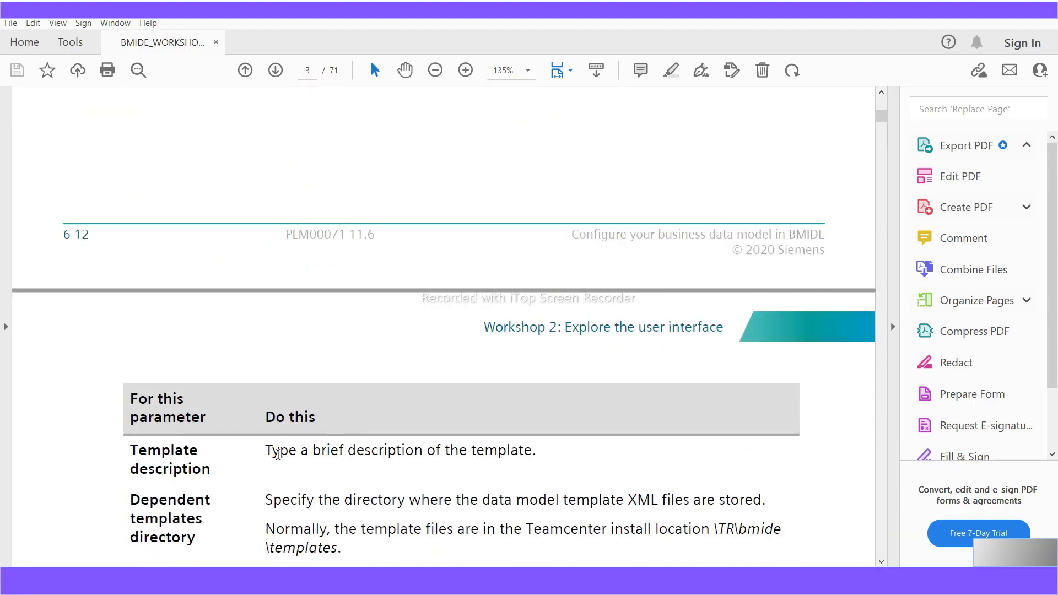
{"action": "scroll", "coordinate": [352, 458], "scroll_direction": "down", "scroll_amount": 3}
{"action": "scroll", "coordinate": [317, 453], "scroll_direction": "up", "scroll_amount": 2}
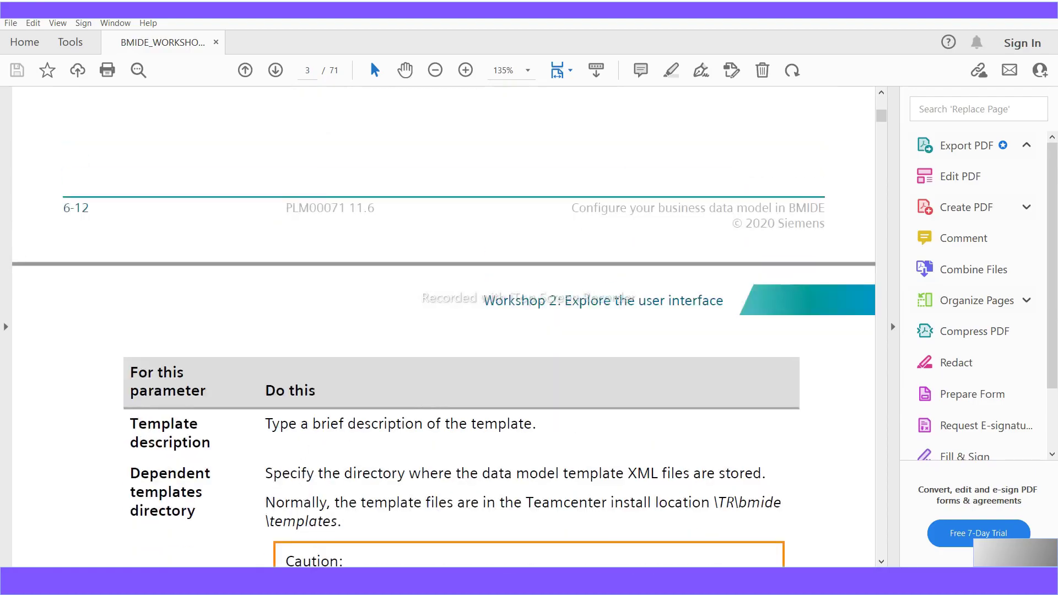
{"action": "key", "text": "alt+Tab"}
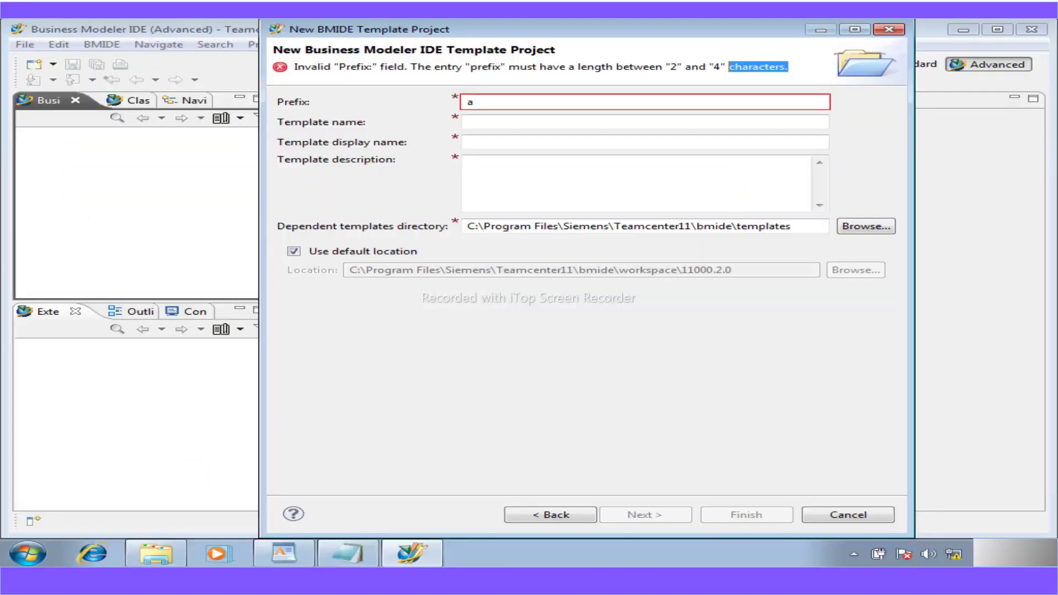
- Copy the prefix A5_. from the WordPad notes and select the existing 'a' in the wizard's Prefix field
{"action": "left_click", "coordinate": [284, 553]}
{"action": "scroll", "coordinate": [358, 419], "scroll_direction": "down", "scroll_amount": 6}
{"action": "scroll", "coordinate": [359, 414], "scroll_direction": "up", "scroll_amount": 9}
{"action": "left_click_drag", "start_coordinate": [1049, 497], "coordinate": [1048, 181]}
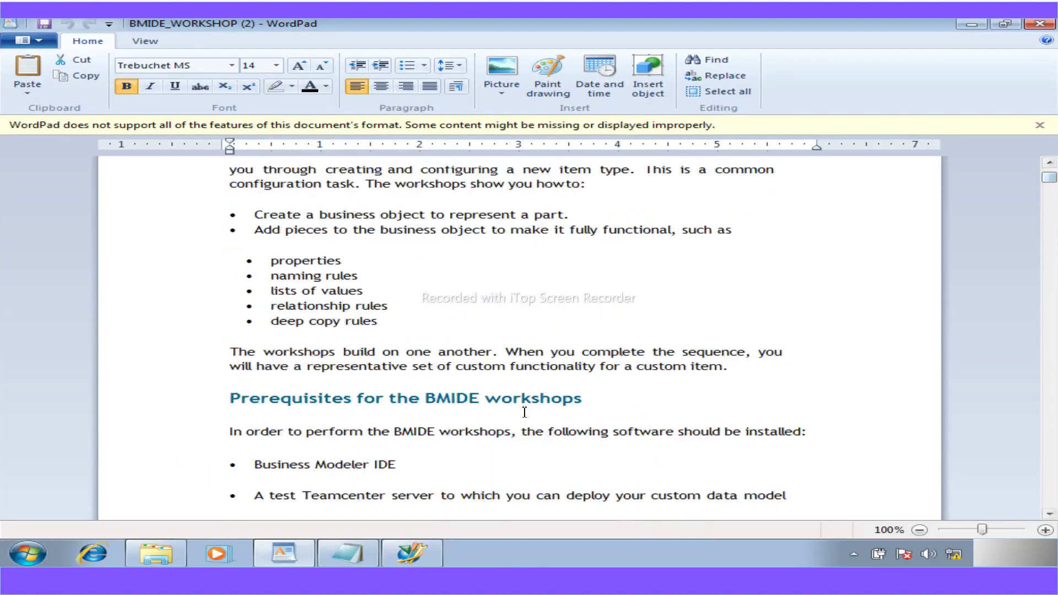
{"action": "scroll", "coordinate": [524, 412], "scroll_direction": "up", "scroll_amount": 8}
{"action": "scroll", "coordinate": [532, 408], "scroll_direction": "down", "scroll_amount": 15}
{"action": "scroll", "coordinate": [534, 408], "scroll_direction": "down", "scroll_amount": 8}
{"action": "scroll", "coordinate": [534, 408], "scroll_direction": "up", "scroll_amount": 12}
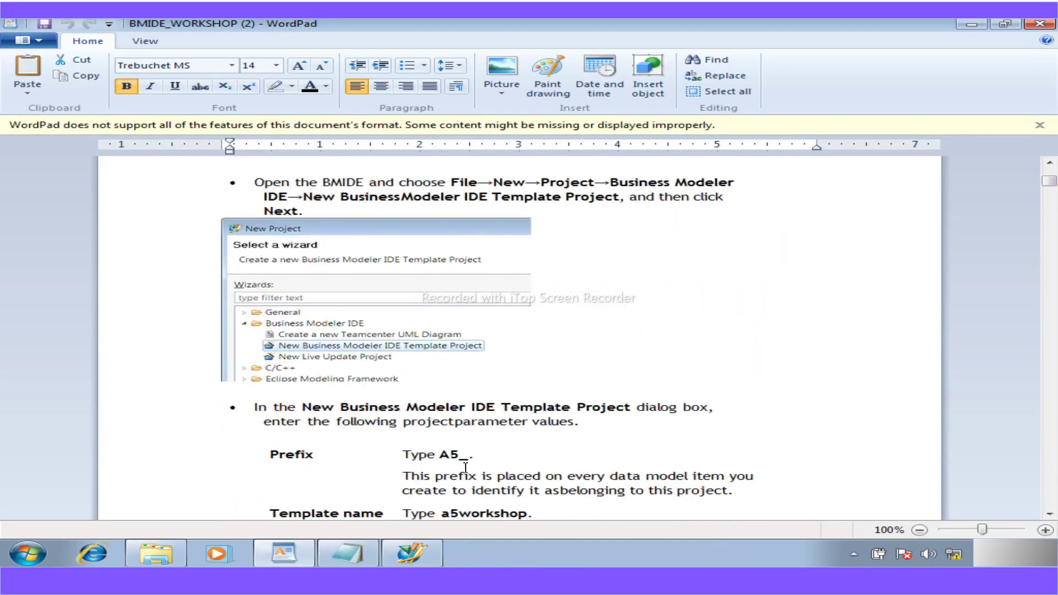
{"action": "left_click", "coordinate": [472, 456]}
{"action": "left_click_drag", "start_coordinate": [472, 456], "coordinate": [443, 459]}
{"action": "key", "text": "ctrl+c"}
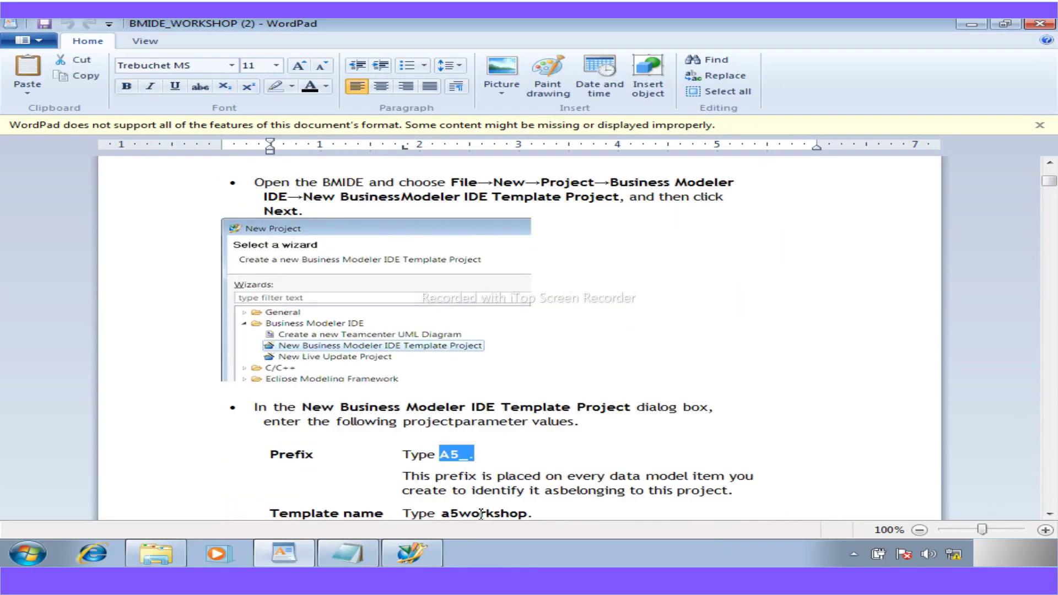
{"action": "left_click", "coordinate": [419, 553]}
{"action": "double_click", "coordinate": [460, 103]}
- Paste the prefix and trim it to A5_, then copy a5workshop from the notes into Template name
{"action": "key", "text": "ctrl+v"}
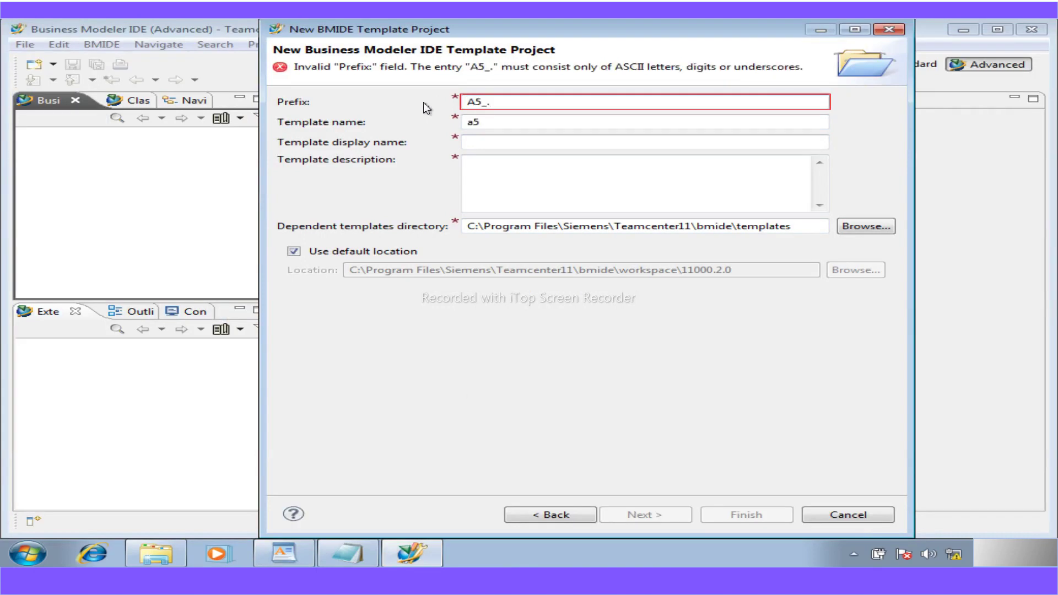
{"action": "key", "text": "BackSpace"}
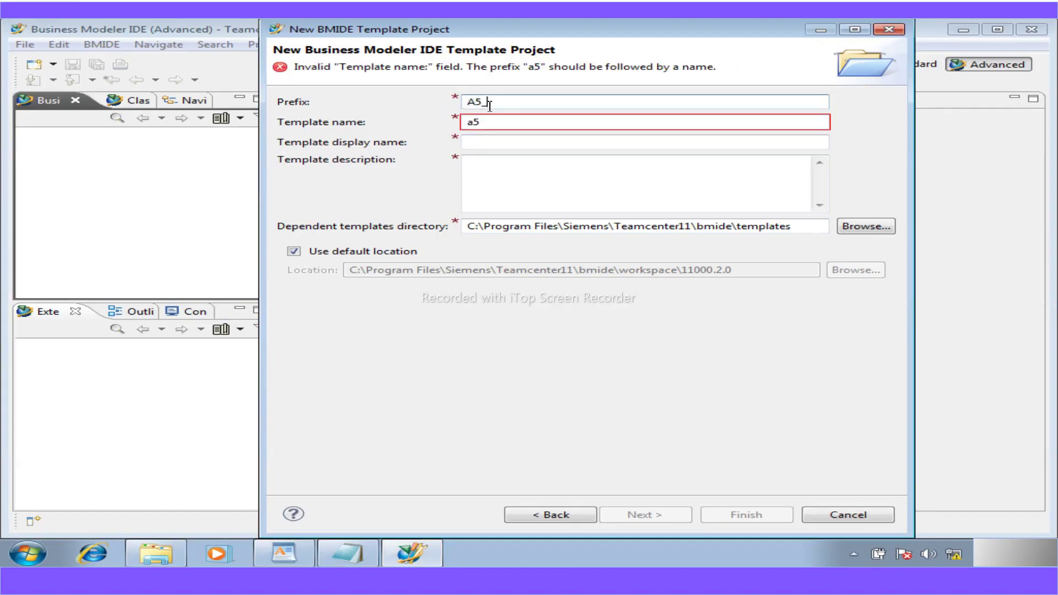
{"action": "left_click", "coordinate": [336, 542]}
{"action": "scroll", "coordinate": [362, 484], "scroll_direction": "down", "scroll_amount": 1}
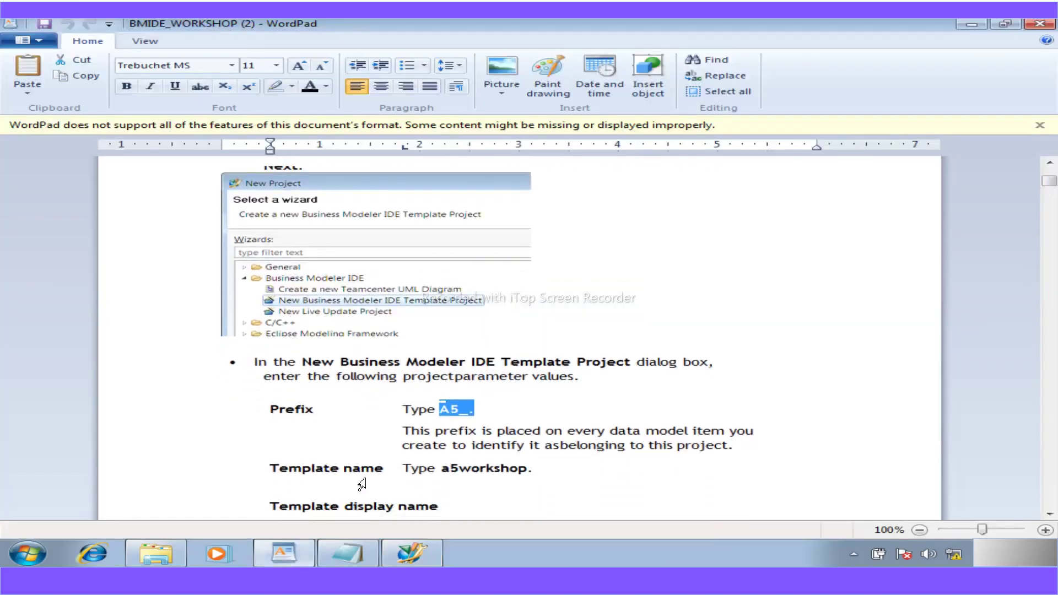
{"action": "scroll", "coordinate": [361, 484], "scroll_direction": "down", "scroll_amount": 3}
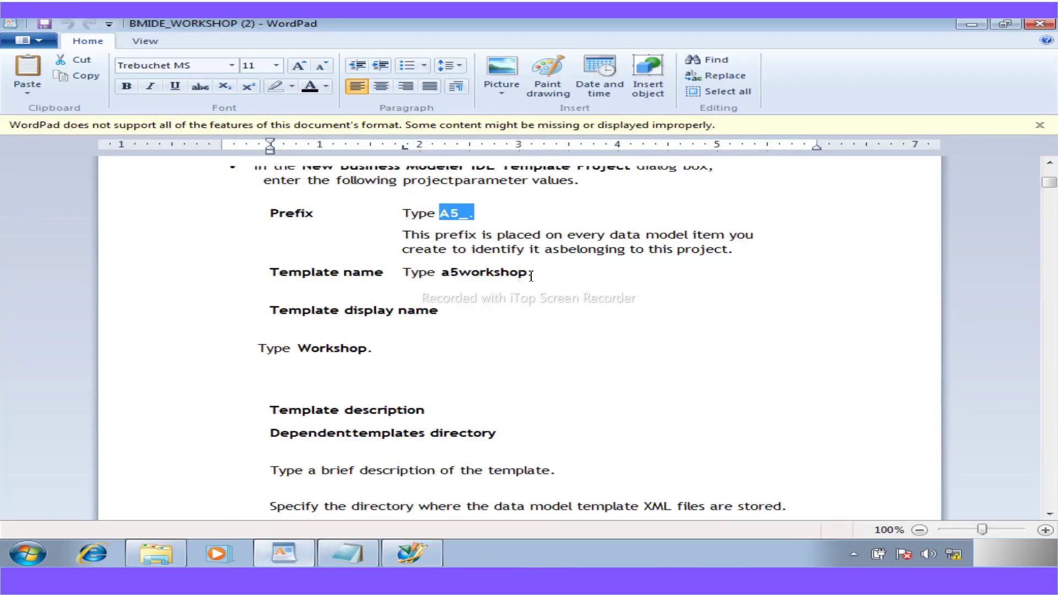
{"action": "left_click_drag", "start_coordinate": [528, 274], "coordinate": [451, 280]}
{"action": "key", "text": "ctrl+c"}
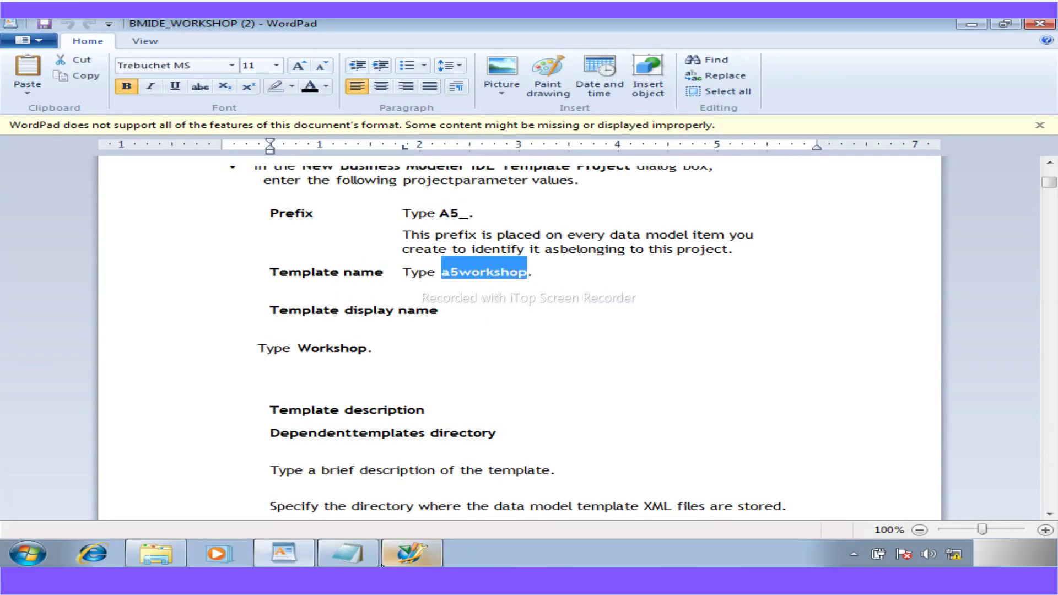
{"action": "left_click", "coordinate": [411, 553]}
{"action": "left_click_drag", "start_coordinate": [483, 122], "coordinate": [405, 134]}
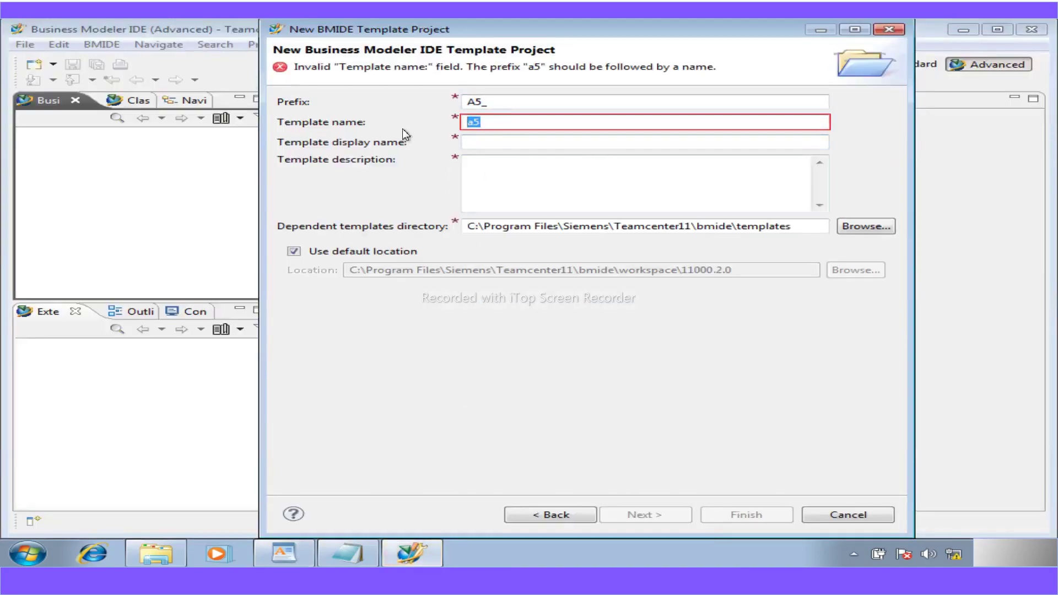
{"action": "key", "text": "ctrl+v"}
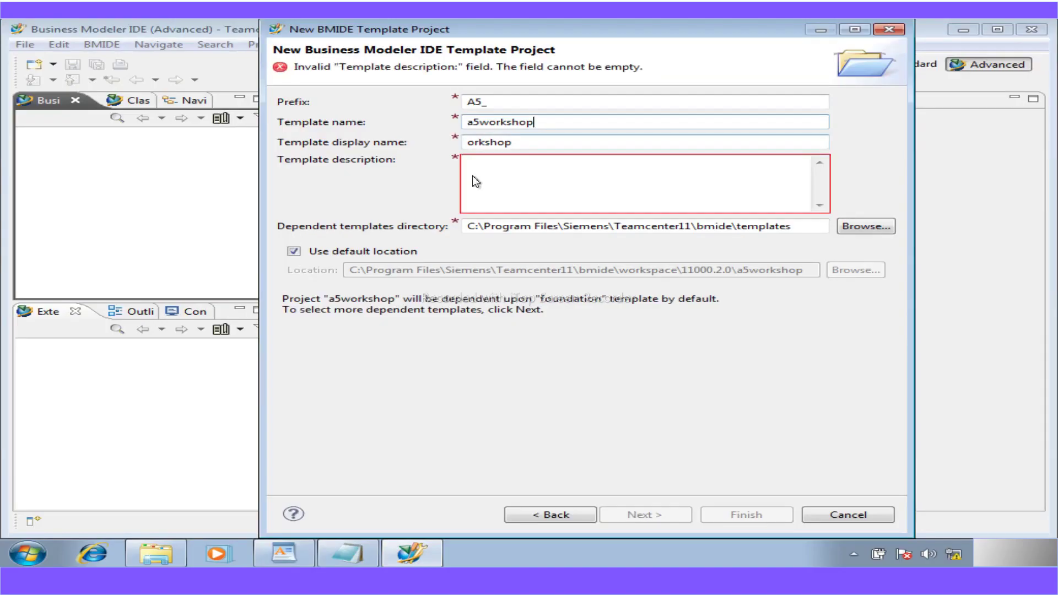
- Copy 'Workshop' from the notes and select the partial display name 'orkshop' in the wizard
{"action": "left_click", "coordinate": [307, 552]}
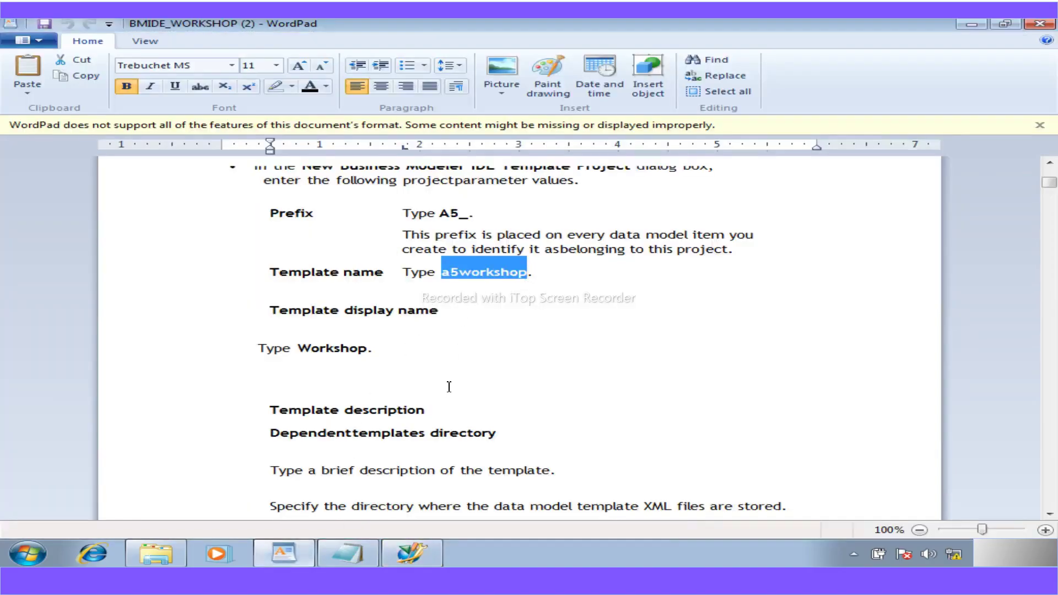
{"action": "double_click", "coordinate": [332, 348]}
{"action": "key", "text": "ctrl+c"}
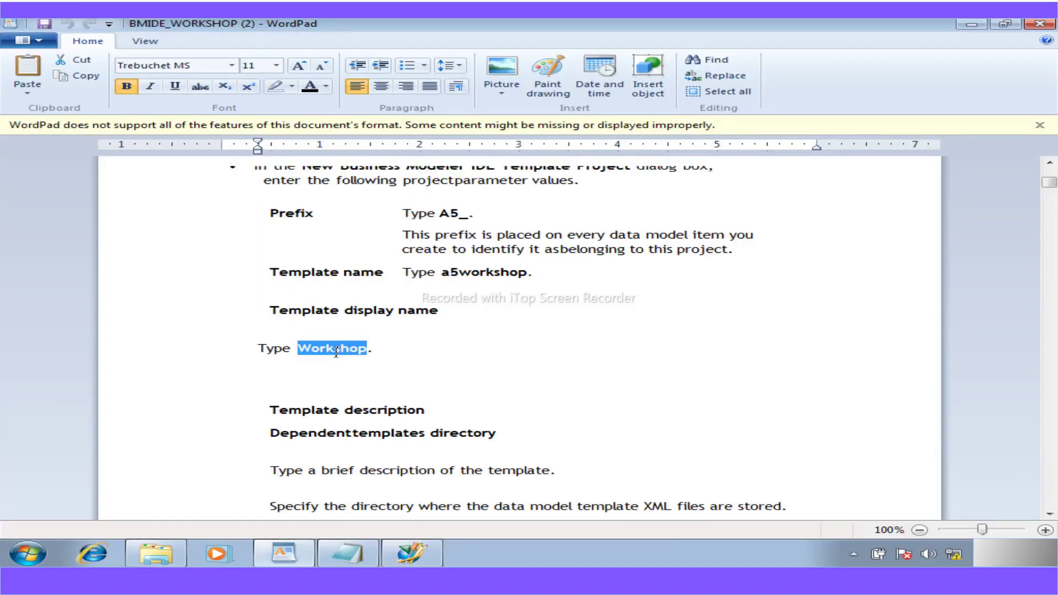
{"action": "left_click", "coordinate": [399, 553]}
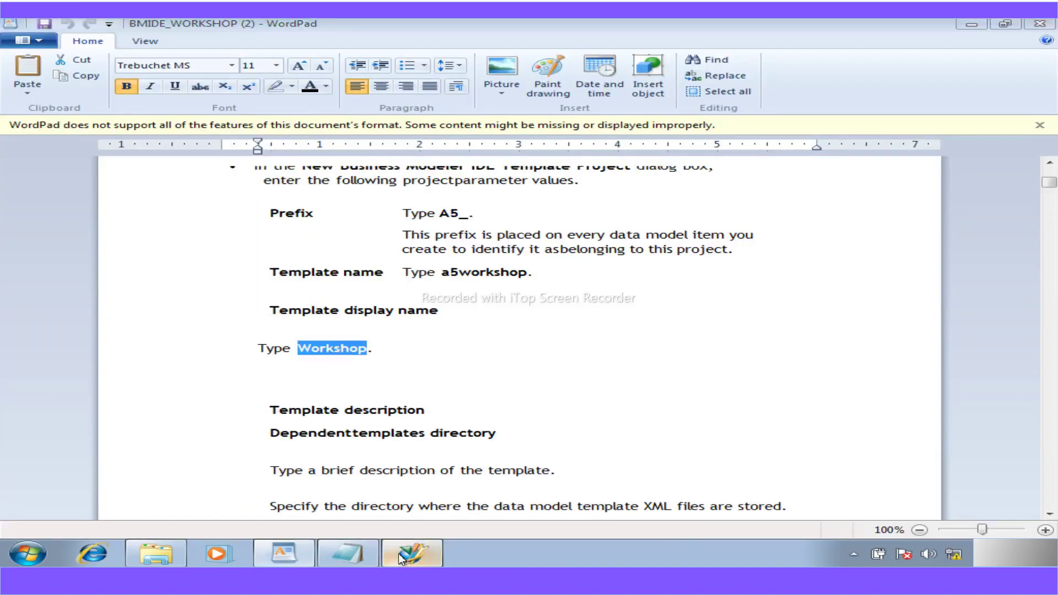
{"action": "left_click_drag", "start_coordinate": [527, 143], "coordinate": [433, 140]}
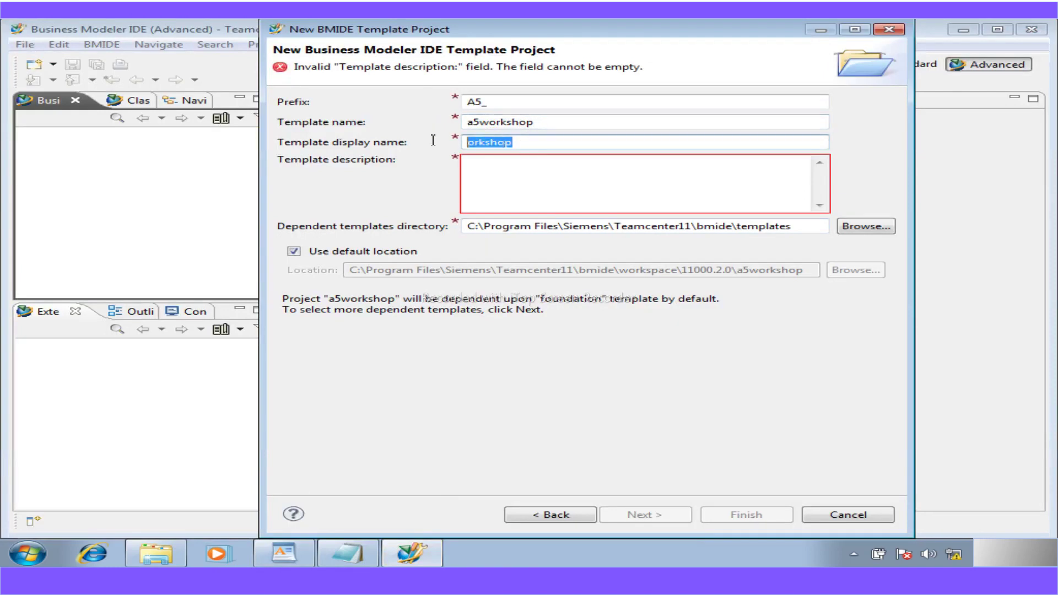
- Paste 'Workshop' as display name and type description 'Created for BMIDE Workshop', correcting typos along the way
{"action": "key", "text": "ctrl+v"}
{"action": "left_click", "coordinate": [504, 174]}
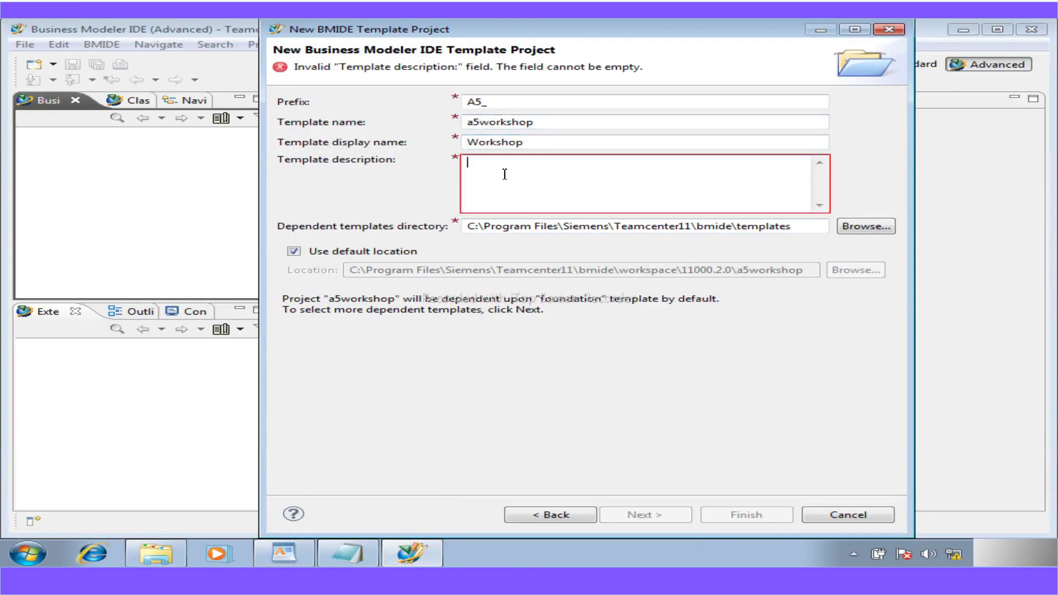
{"action": "type", "text": "Creat"}
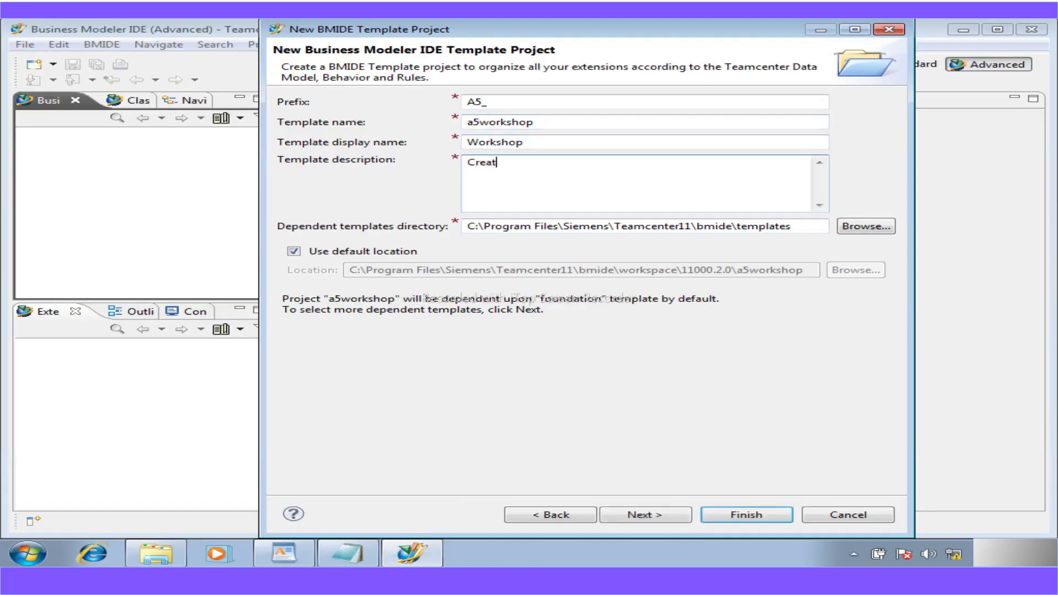
{"action": "type", "text": "ed fror"}
{"action": "key", "text": "BackSpace"}
{"action": "key", "text": "BackSpace"}
{"action": "key", "text": "BackSpace"}
{"action": "key", "text": "BackSpace"}
{"action": "type", "text": "or B<ODE"}
{"action": "key", "text": "BackSpace"}
{"action": "key", "text": "BackSpace"}
{"action": "key", "text": "BackSpace"}
{"action": "key", "text": "BackSpace"}
{"action": "key", "text": "BackSpace"}
{"action": "type", "text": "MI"}
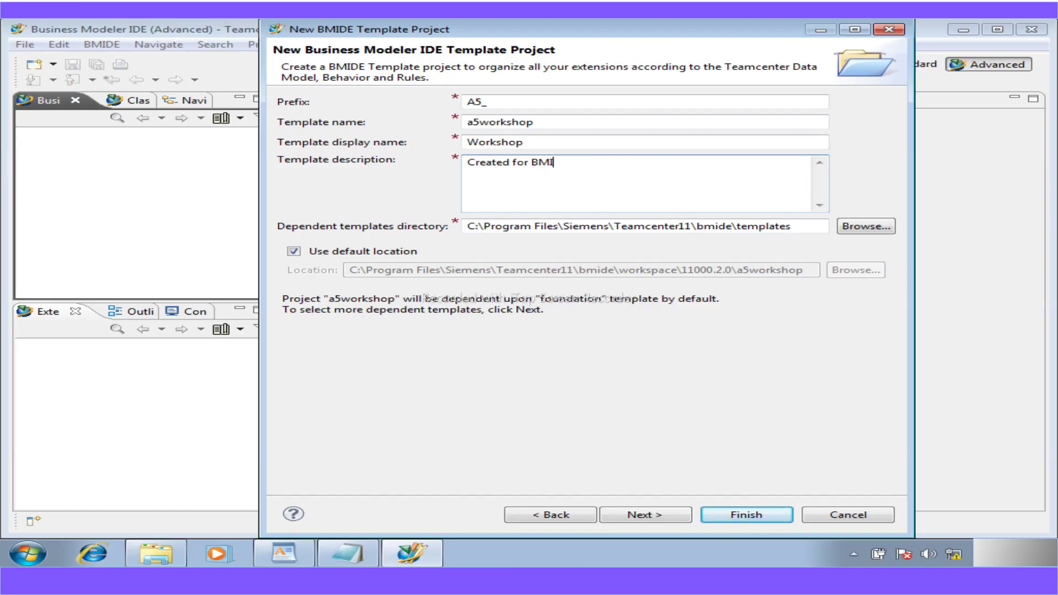
{"action": "type", "text": "DE Worksjhop"}
{"action": "key", "text": "BackSpace"}
{"action": "key", "text": "BackSpace"}
{"action": "key", "text": "BackSpace"}
{"action": "key", "text": "BackSpace"}
{"action": "type", "text": "hop"}
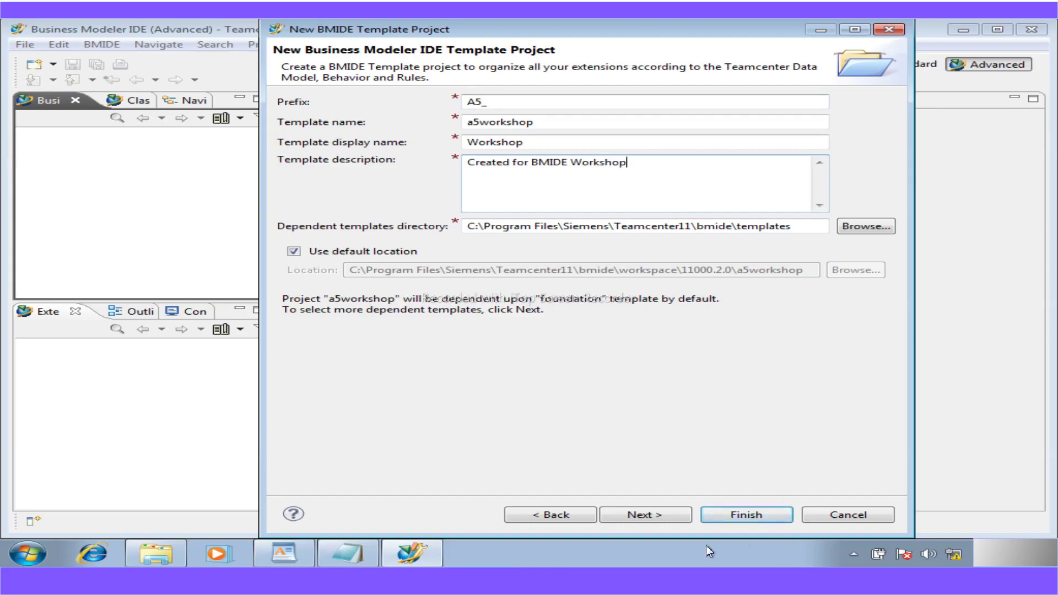
{"action": "left_click", "coordinate": [297, 552]}
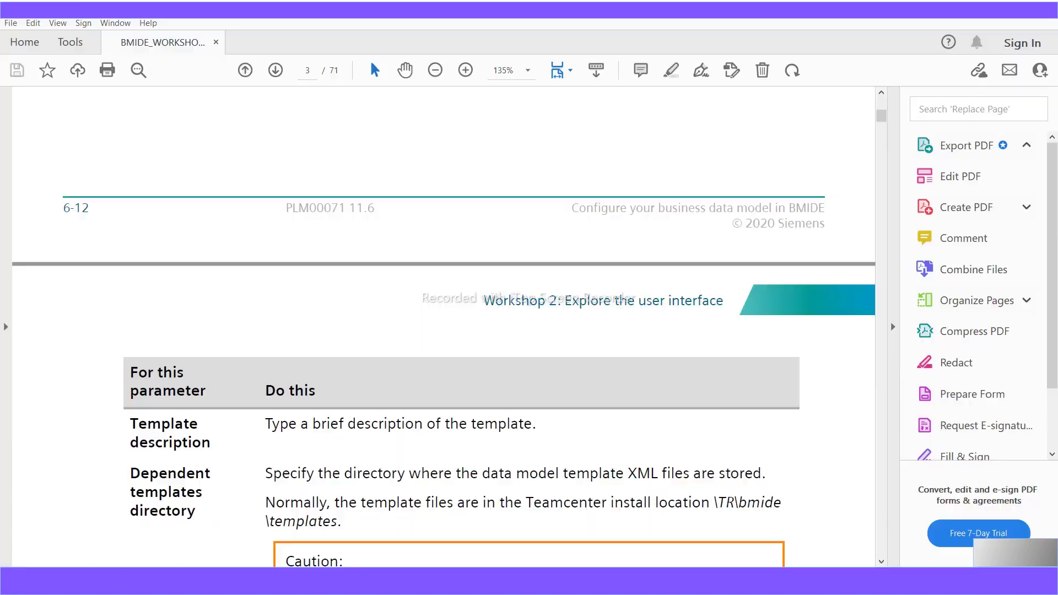
{"action": "scroll", "coordinate": [423, 460], "scroll_direction": "down", "scroll_amount": 5}
{"action": "scroll", "coordinate": [424, 460], "scroll_direction": "down", "scroll_amount": 8}
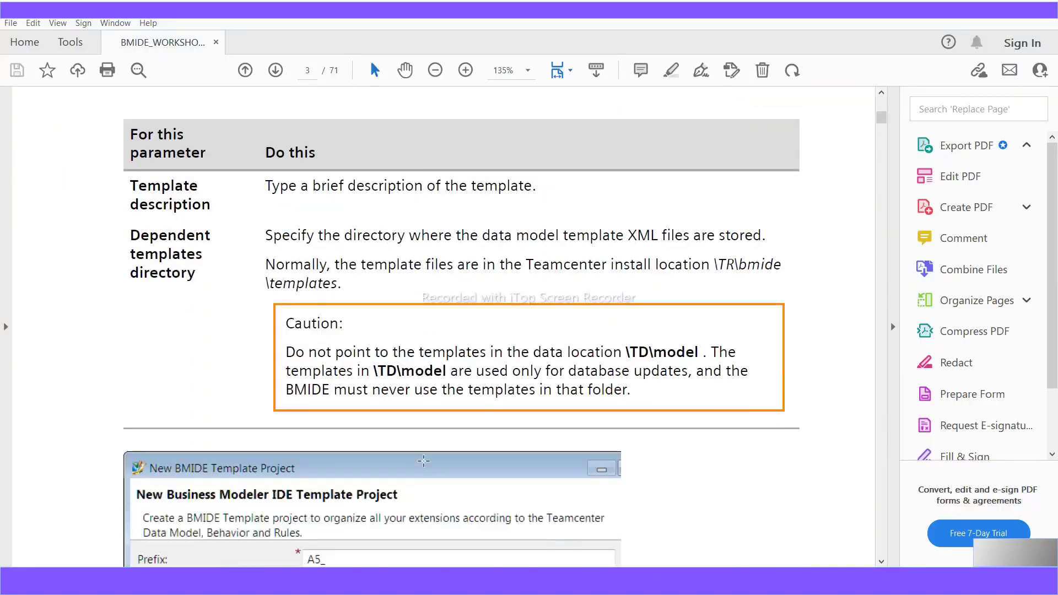
{"action": "scroll", "coordinate": [423, 460], "scroll_direction": "down", "scroll_amount": 6}
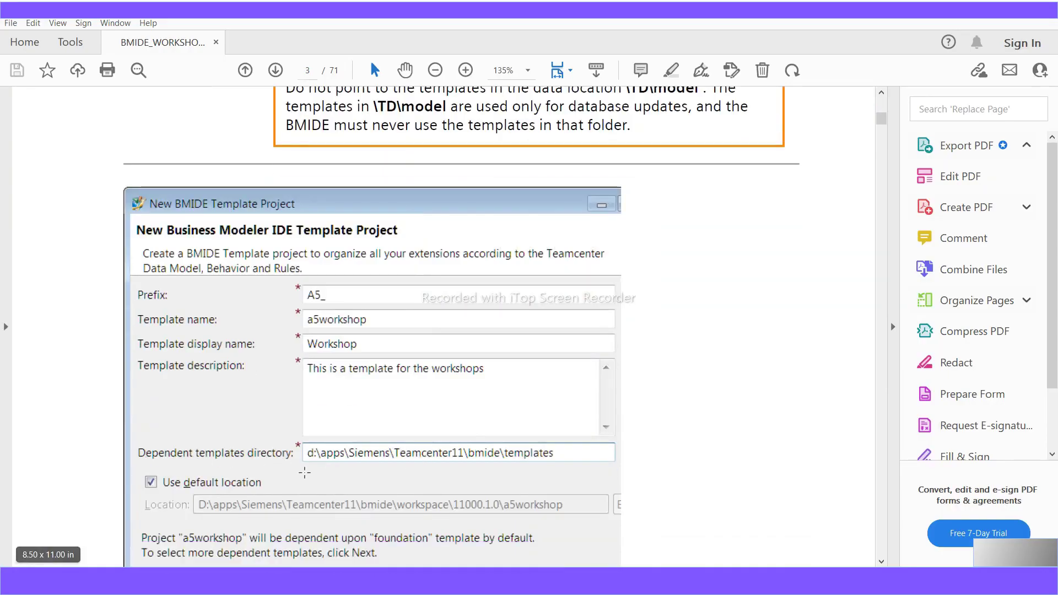
{"action": "scroll", "coordinate": [304, 472], "scroll_direction": "down", "scroll_amount": 1}
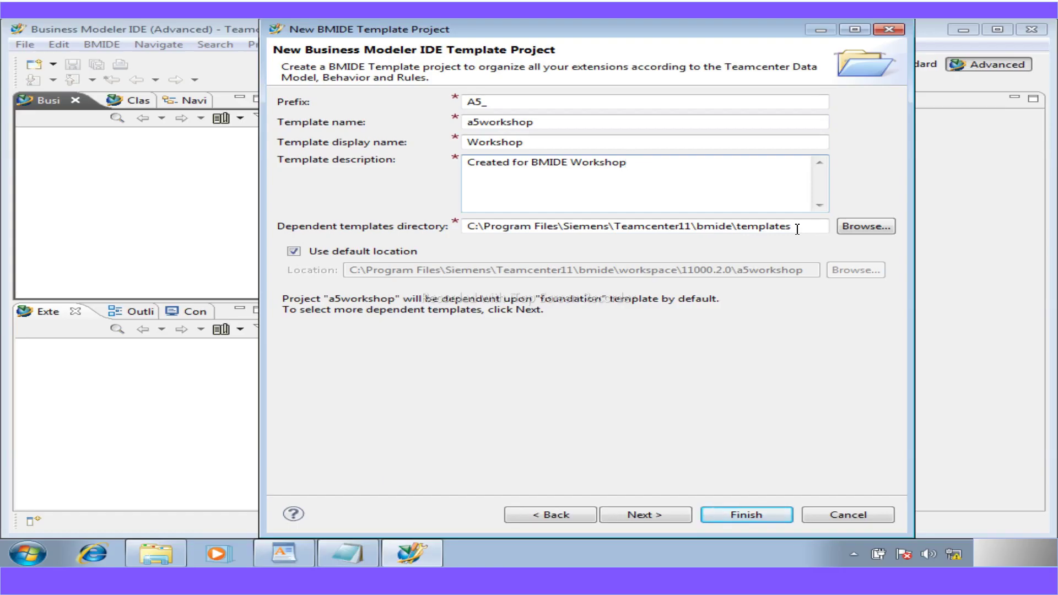
{"action": "left_click", "coordinate": [863, 232]}
{"action": "left_click", "coordinate": [629, 371]}
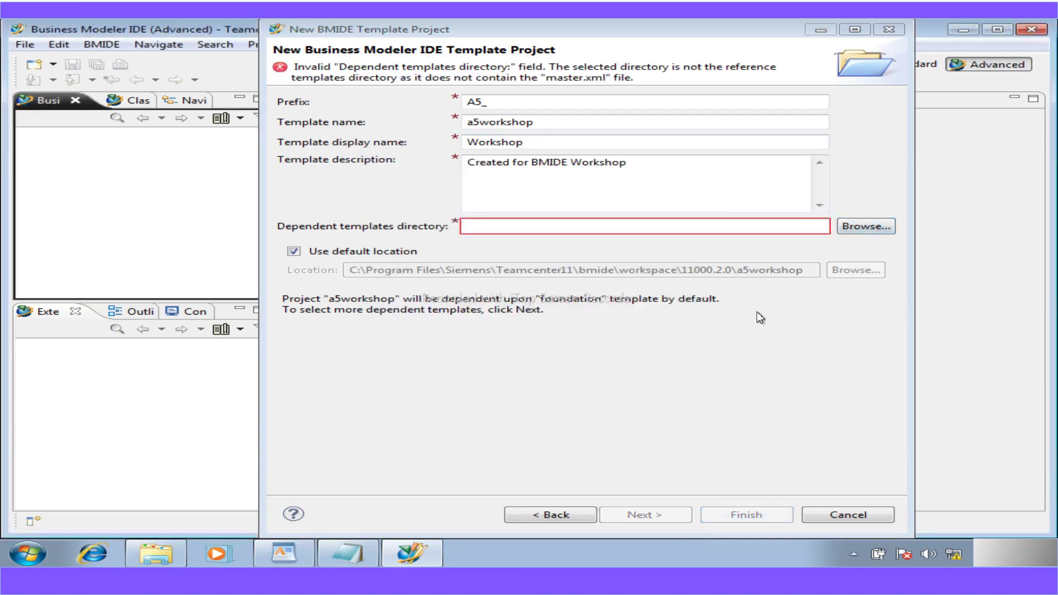
{"action": "left_click", "coordinate": [855, 226]}
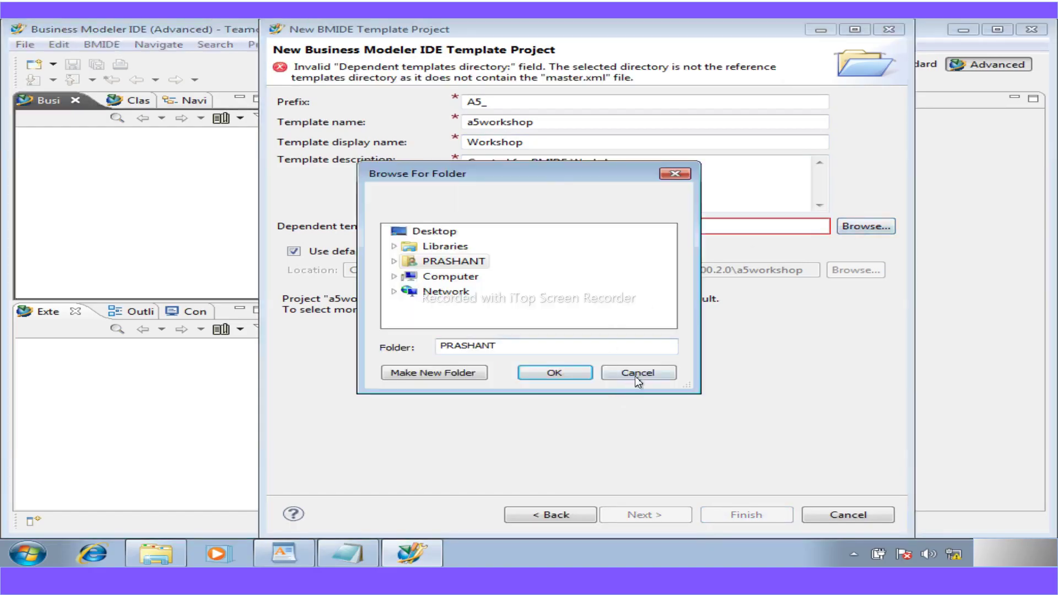
{"action": "left_click", "coordinate": [637, 374]}
{"action": "left_click", "coordinate": [563, 515]}
{"action": "left_click", "coordinate": [384, 173]}
{"action": "left_click", "coordinate": [632, 512]}
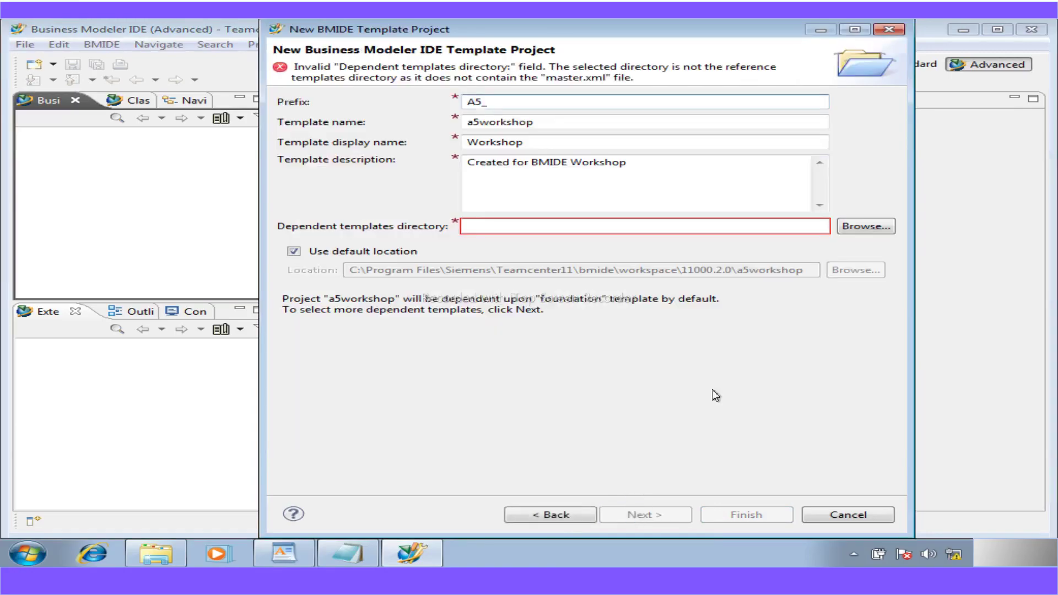
{"action": "left_click", "coordinate": [858, 225]}
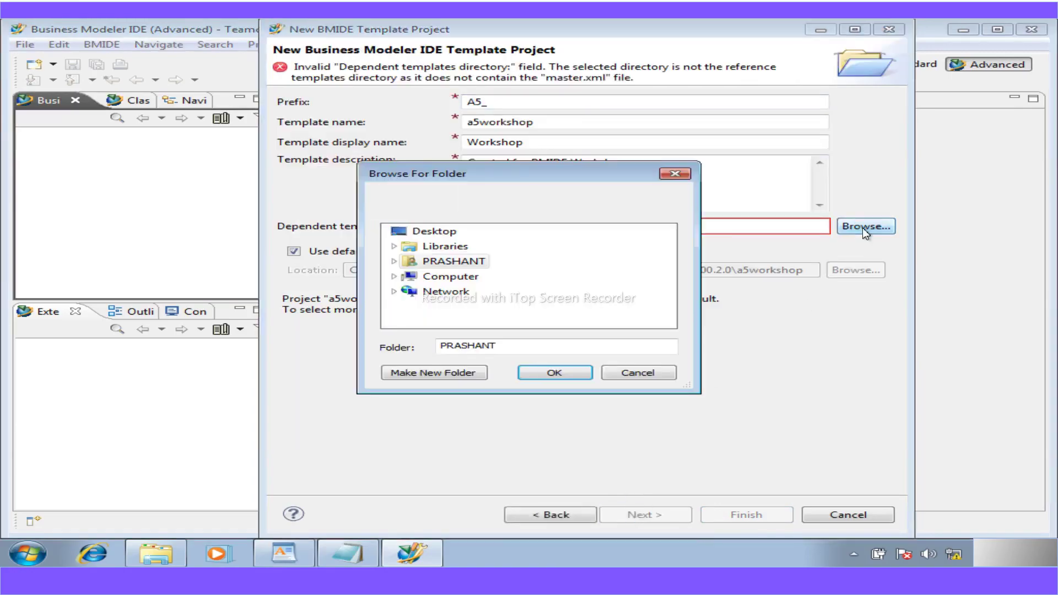
{"action": "left_click", "coordinate": [394, 277]}
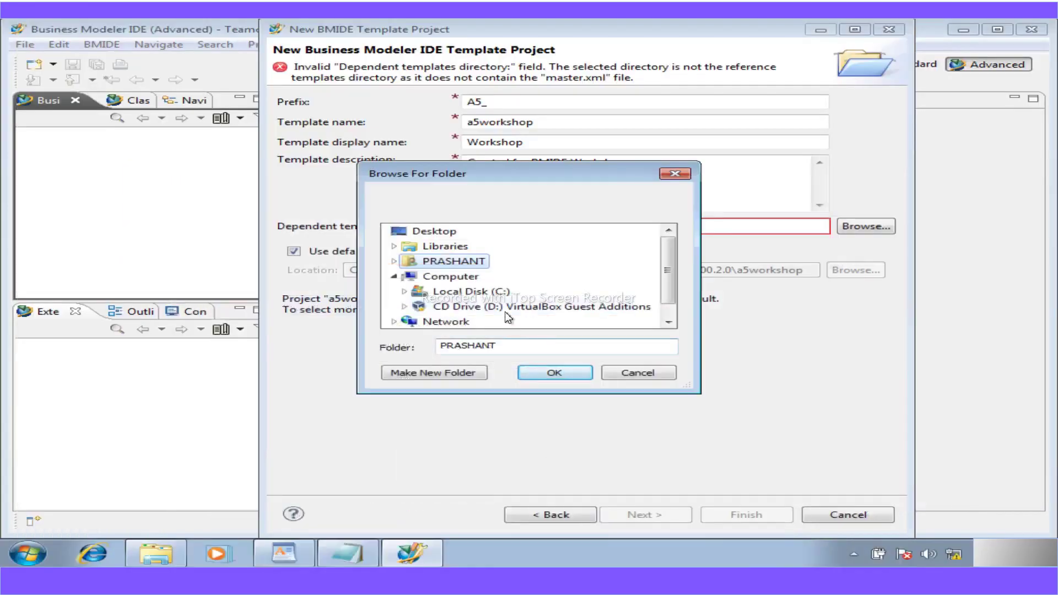
{"action": "left_click", "coordinate": [459, 294]}
{"action": "left_click", "coordinate": [668, 323]}
{"action": "left_click", "coordinate": [667, 323]}
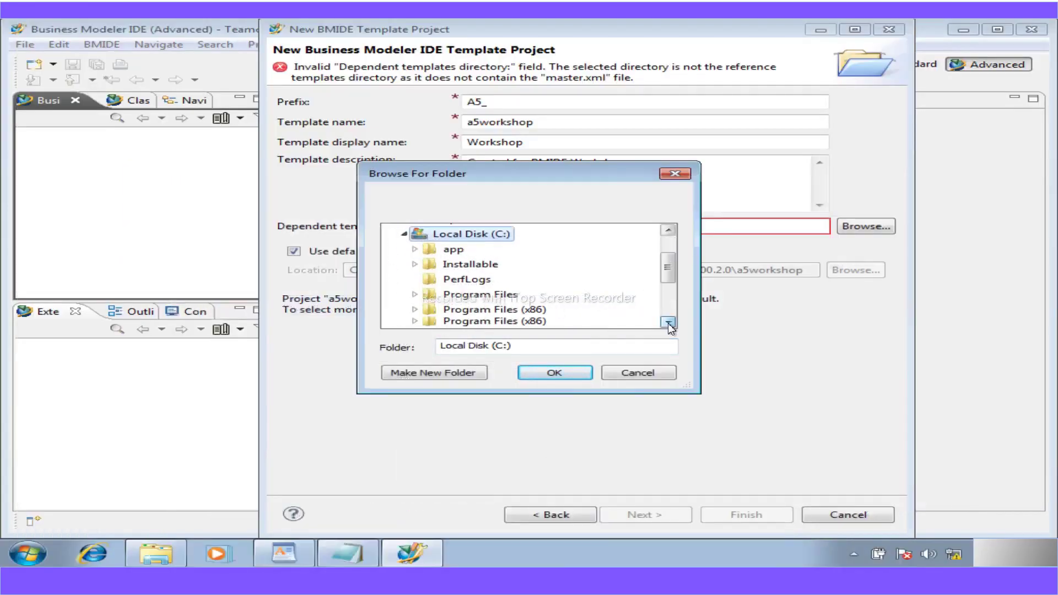
{"action": "left_click", "coordinate": [467, 297]}
{"action": "scroll", "coordinate": [468, 309], "scroll_direction": "down", "scroll_amount": 1}
{"action": "scroll", "coordinate": [480, 323], "scroll_direction": "down", "scroll_amount": 1}
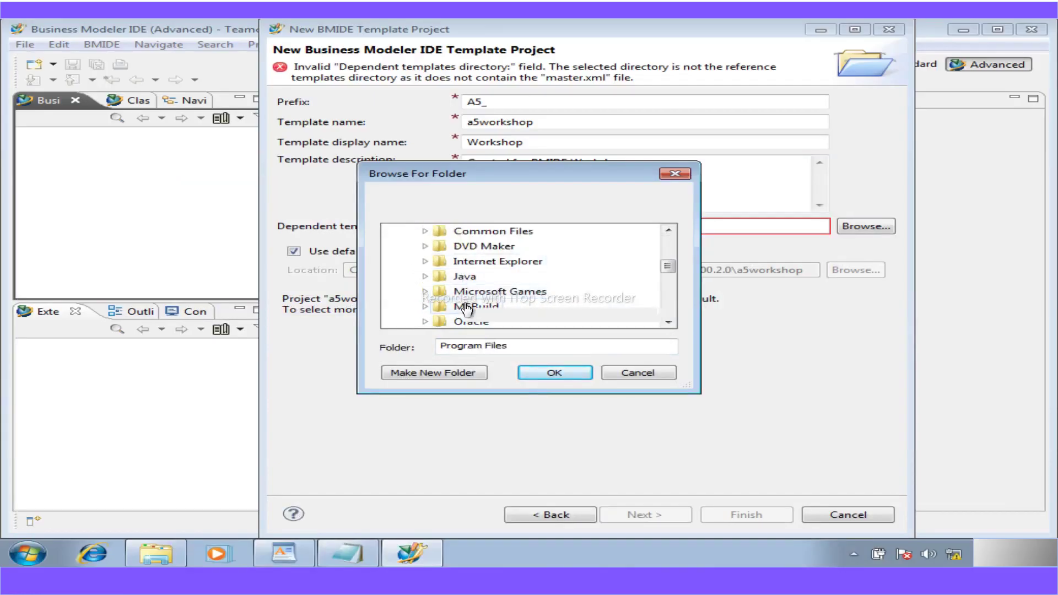
{"action": "scroll", "coordinate": [462, 308], "scroll_direction": "down", "scroll_amount": 1}
{"action": "left_click", "coordinate": [467, 309]}
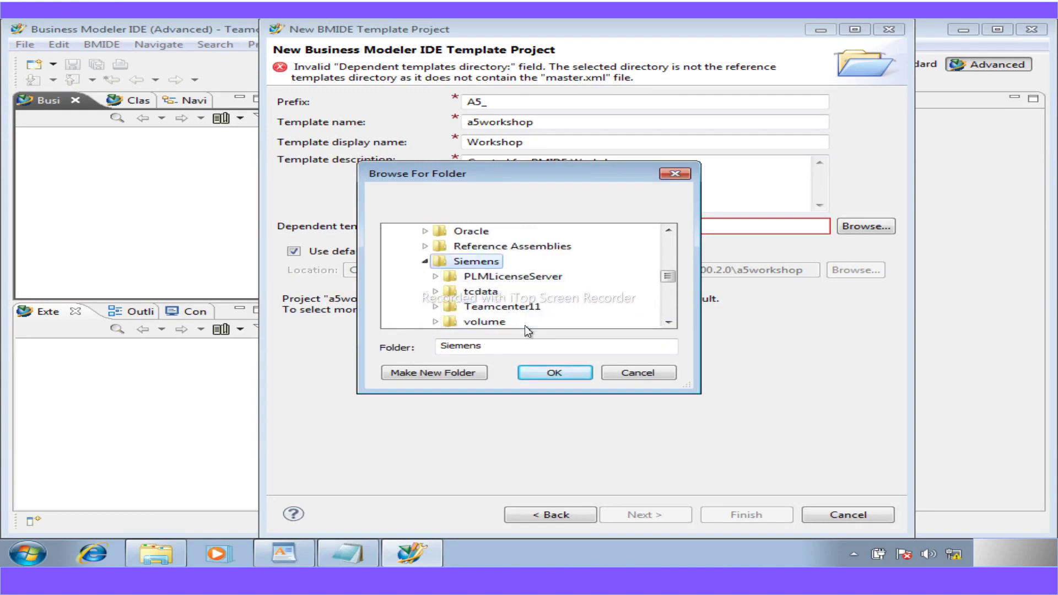
{"action": "left_click", "coordinate": [486, 312]}
{"action": "left_click", "coordinate": [486, 308]}
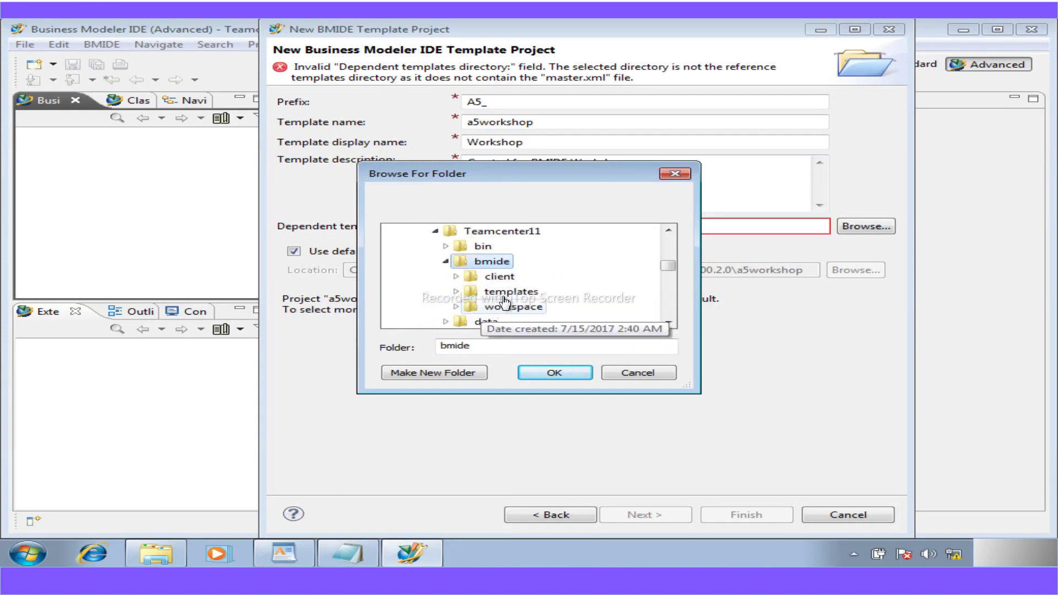
{"action": "left_click", "coordinate": [507, 289]}
{"action": "left_click", "coordinate": [543, 372]}
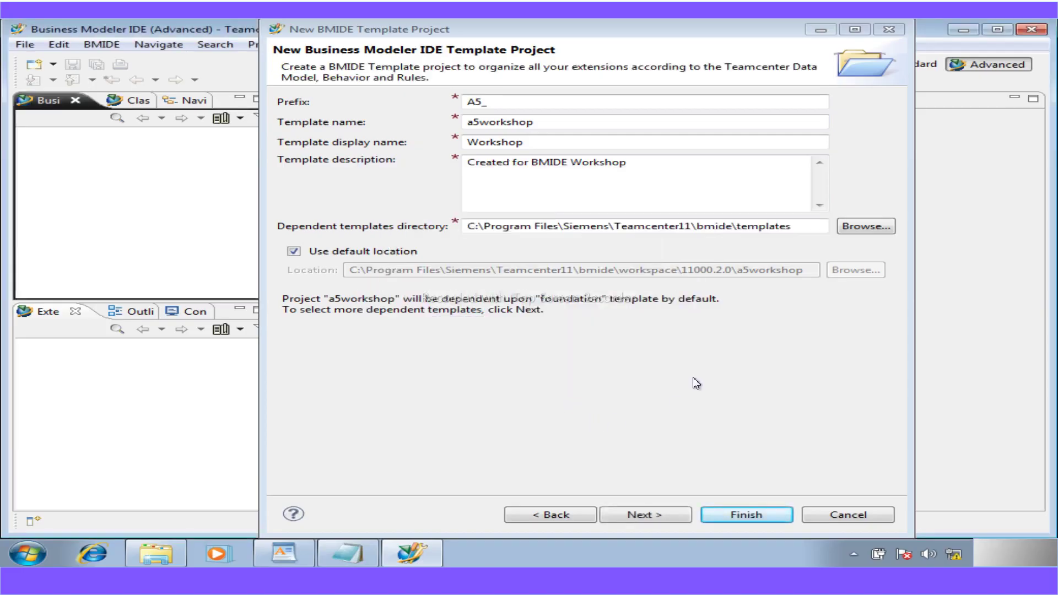
{"action": "left_click", "coordinate": [172, 558]}
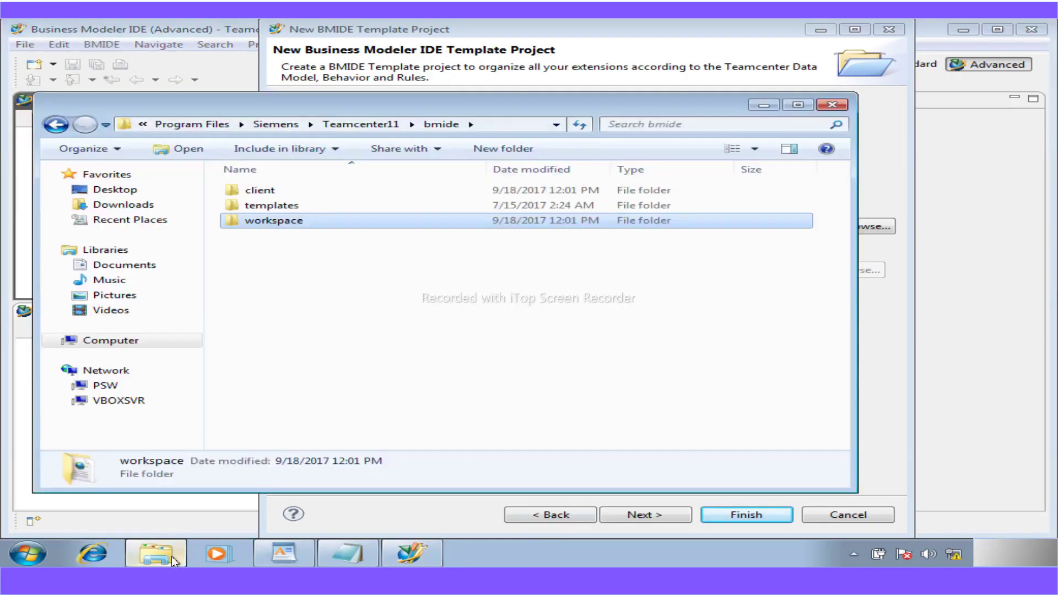
{"action": "double_click", "coordinate": [260, 208]}
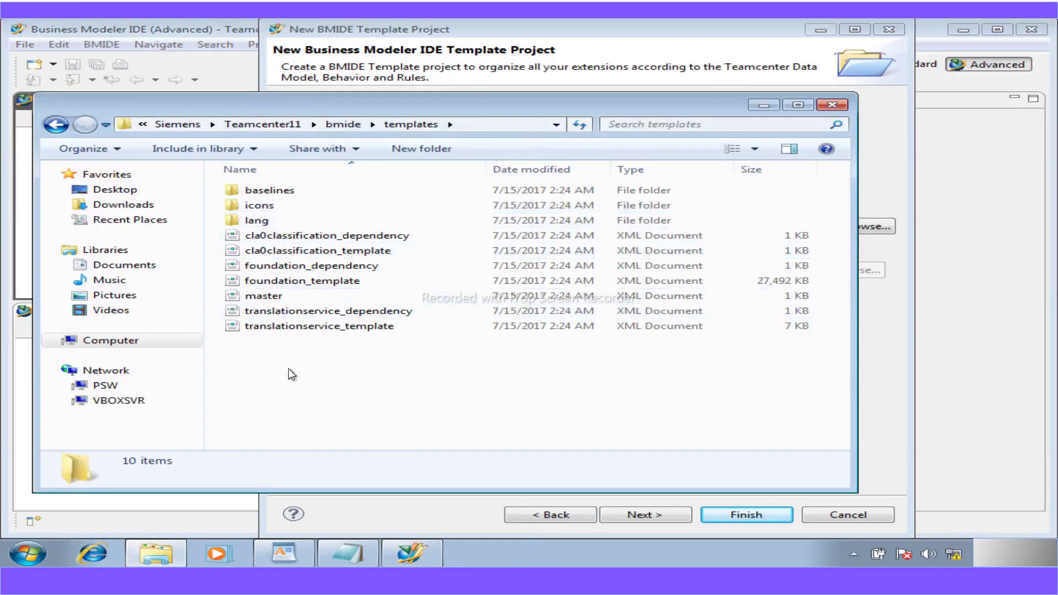
{"action": "left_click", "coordinate": [327, 266]}
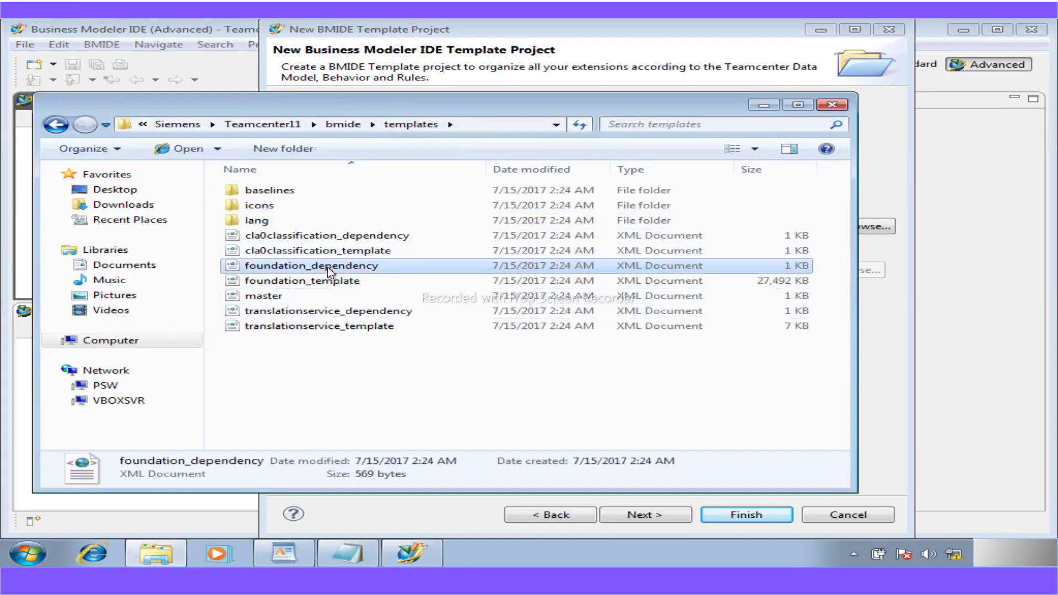
{"action": "left_click", "coordinate": [322, 279]}
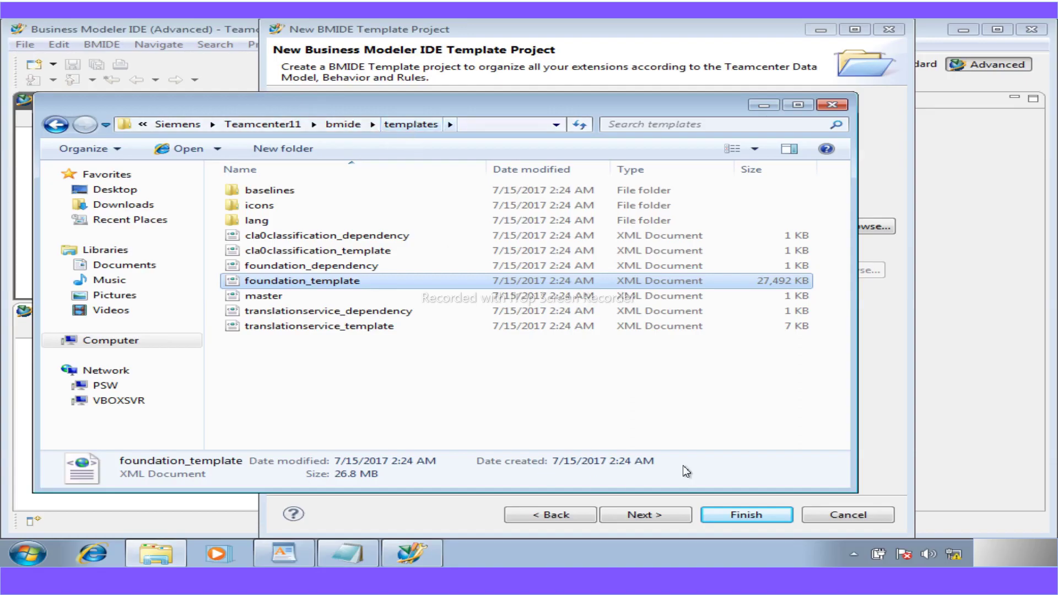
{"action": "left_click", "coordinate": [831, 105]}
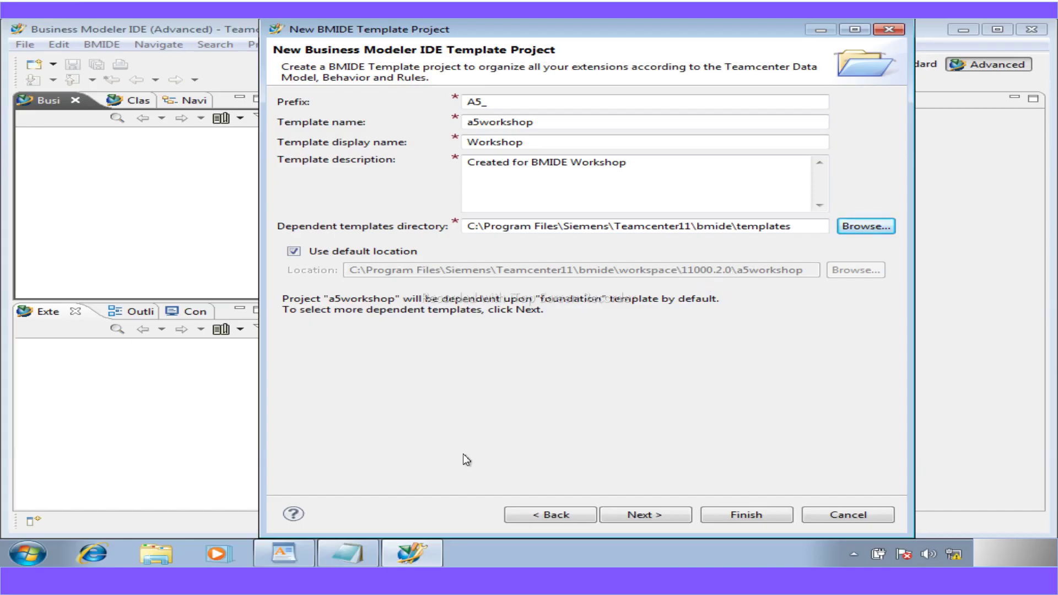
- Browse to C:\Program Files\Siemens\Teamcenter11\bmide\workspace\11000.2.0, then advance the wizard to dependent templates
{"action": "left_click", "coordinate": [176, 558]}
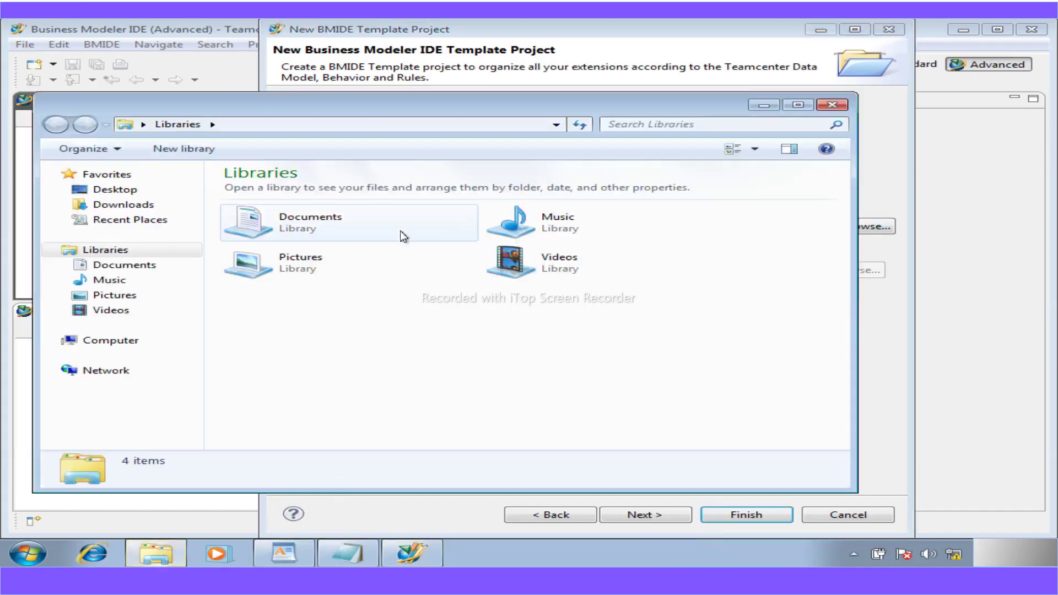
{"action": "left_click", "coordinate": [142, 341]}
{"action": "double_click", "coordinate": [328, 199]}
{"action": "double_click", "coordinate": [285, 240]}
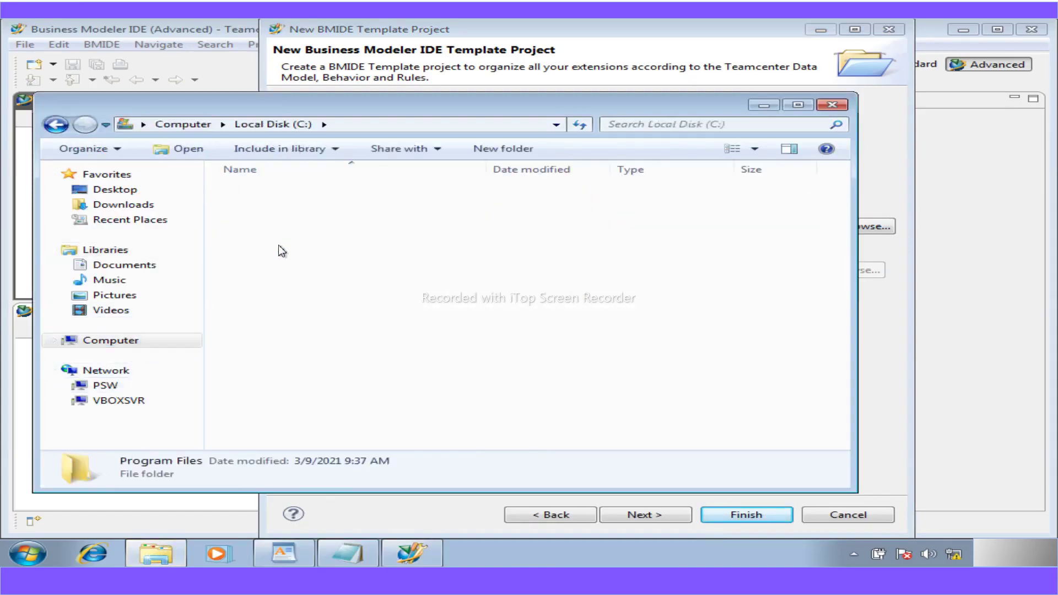
{"action": "double_click", "coordinate": [255, 312]}
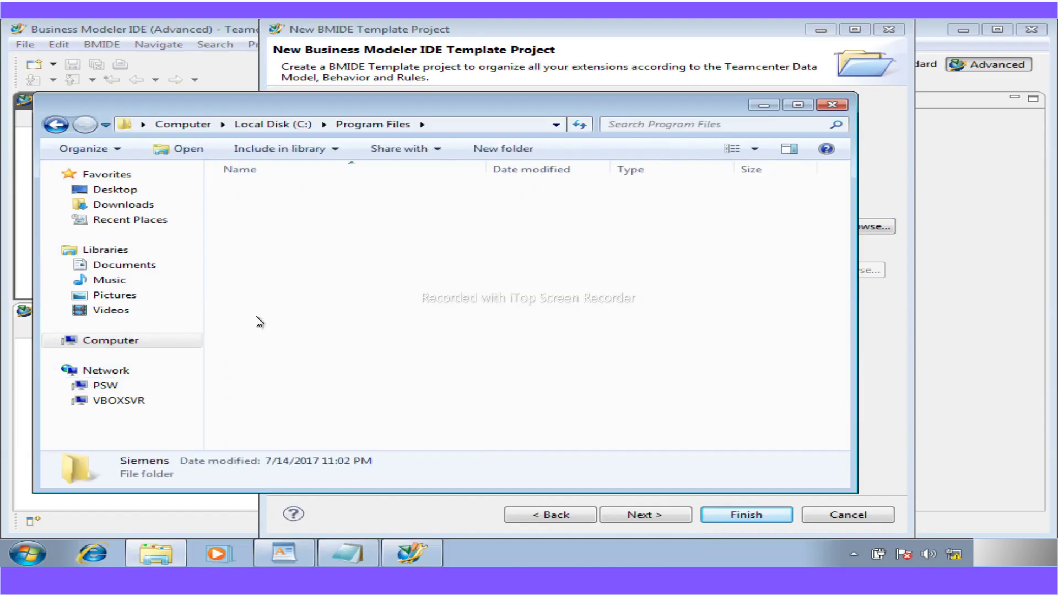
{"action": "left_click", "coordinate": [274, 221]}
{"action": "double_click", "coordinate": [274, 221]}
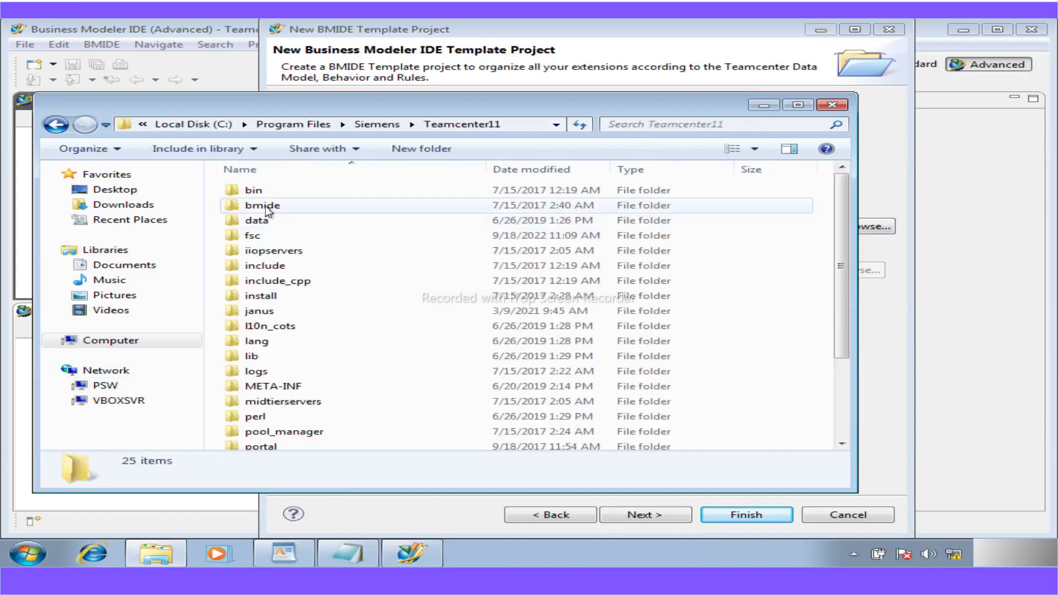
{"action": "double_click", "coordinate": [265, 206]}
{"action": "double_click", "coordinate": [262, 219]}
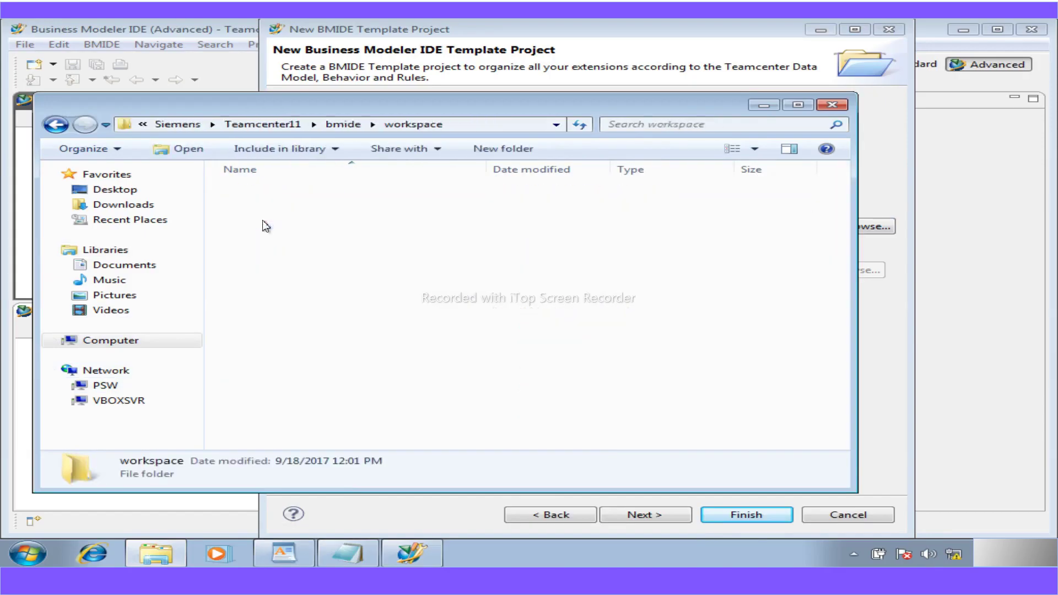
{"action": "double_click", "coordinate": [261, 193]}
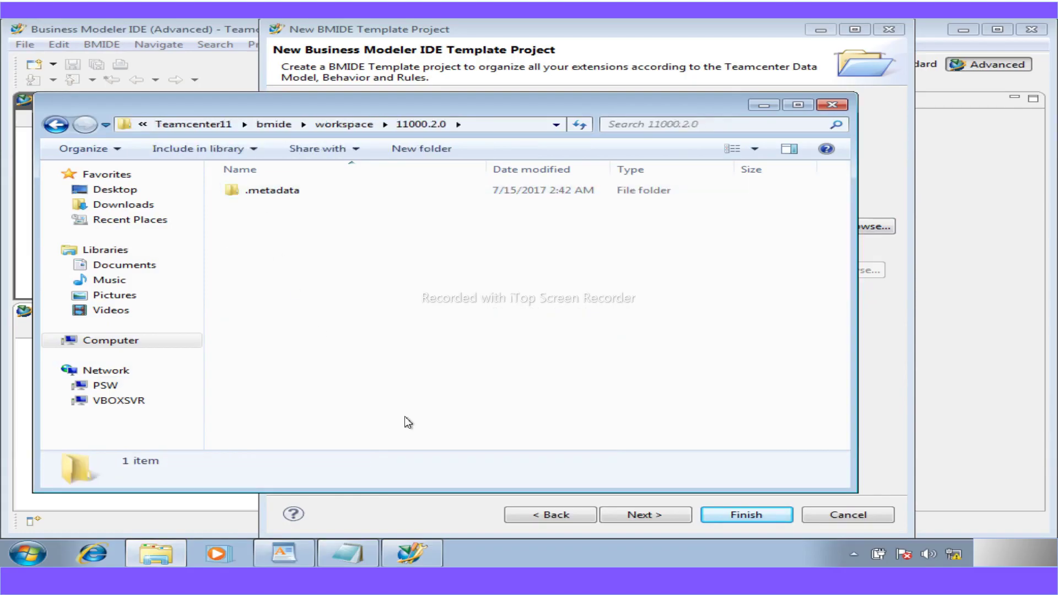
{"action": "left_click", "coordinate": [765, 105]}
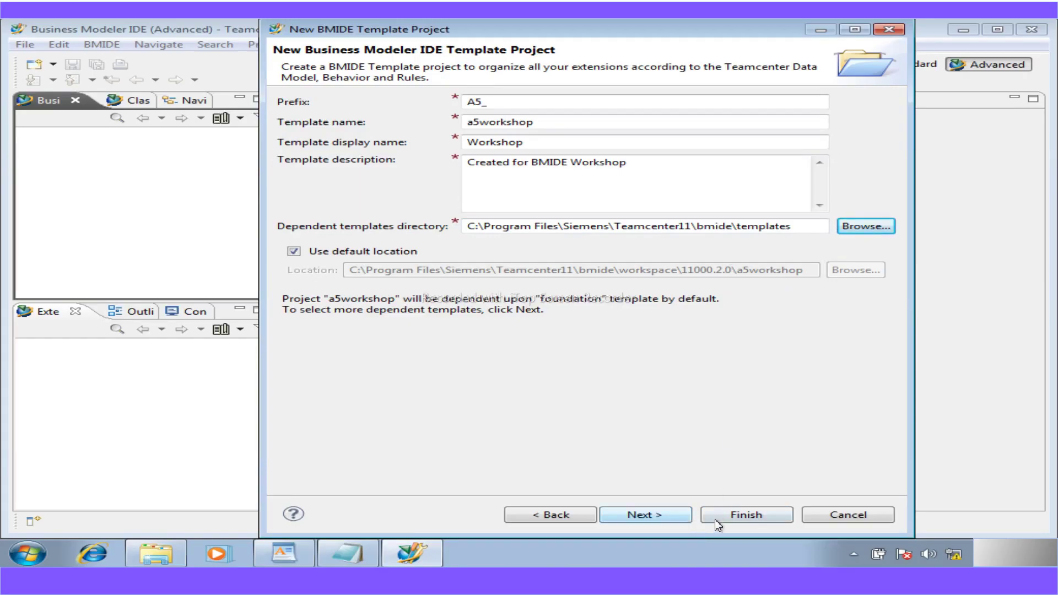
{"action": "left_click", "coordinate": [668, 514]}
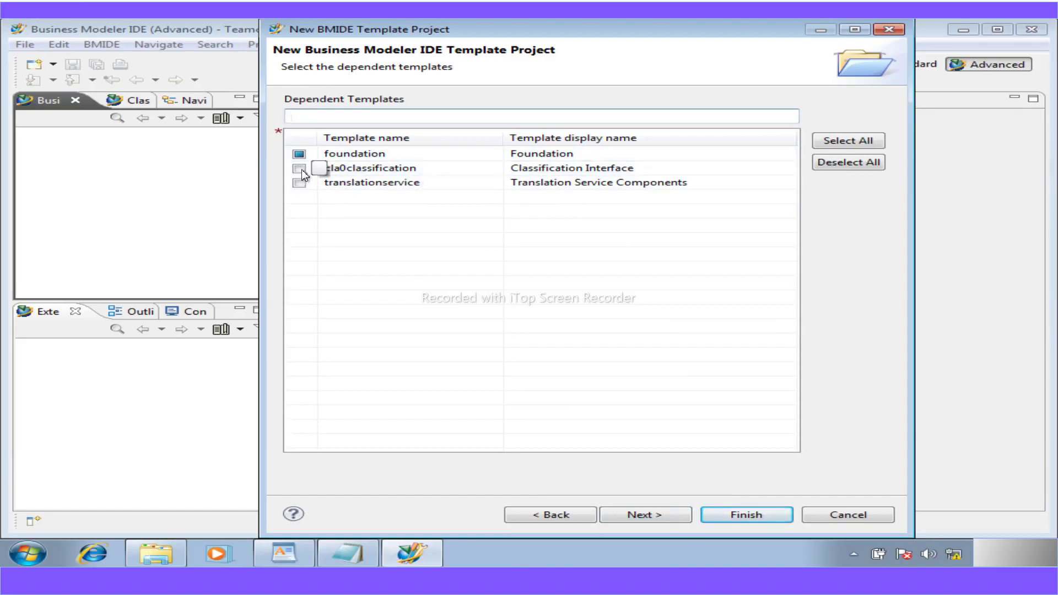
- Check cla0classification and translationservice as dependencies, review the previous page, and advance to the Locales Selector
{"action": "left_click", "coordinate": [299, 169]}
{"action": "left_click", "coordinate": [299, 184]}
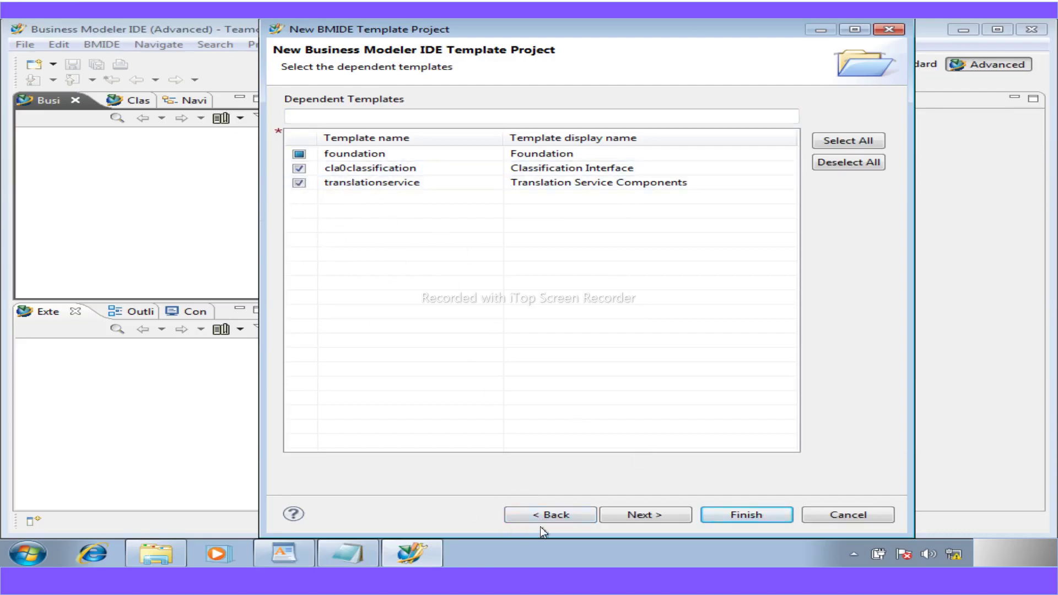
{"action": "left_click", "coordinate": [553, 516]}
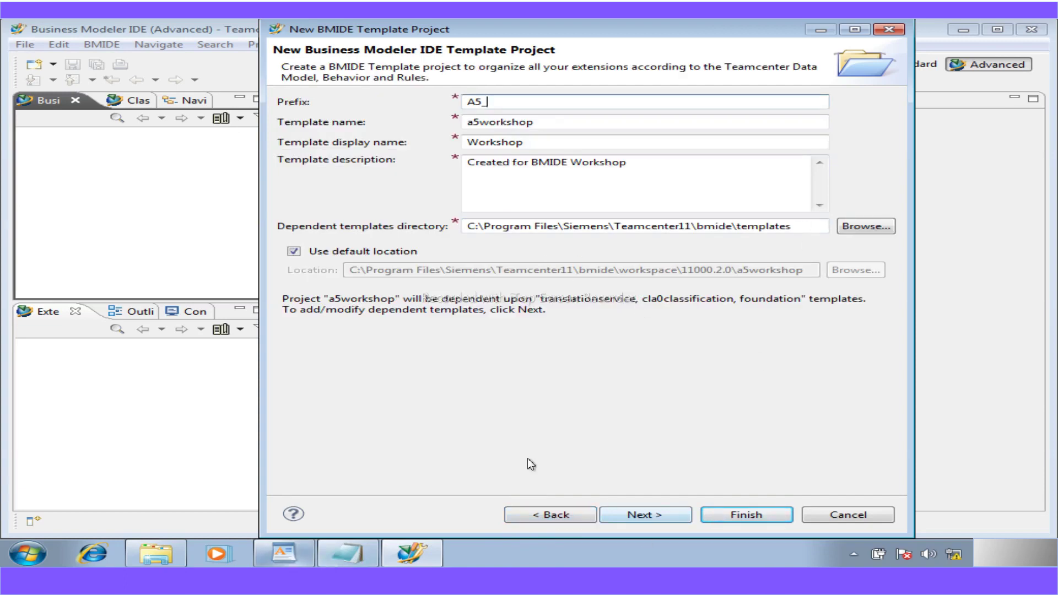
{"action": "left_click", "coordinate": [630, 515]}
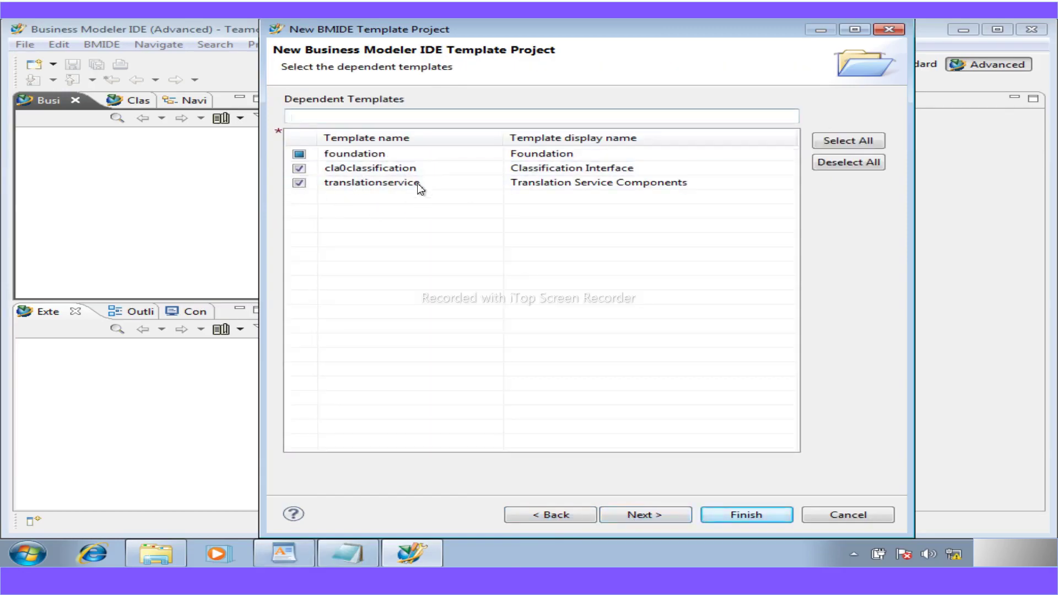
{"action": "left_click", "coordinate": [640, 513]}
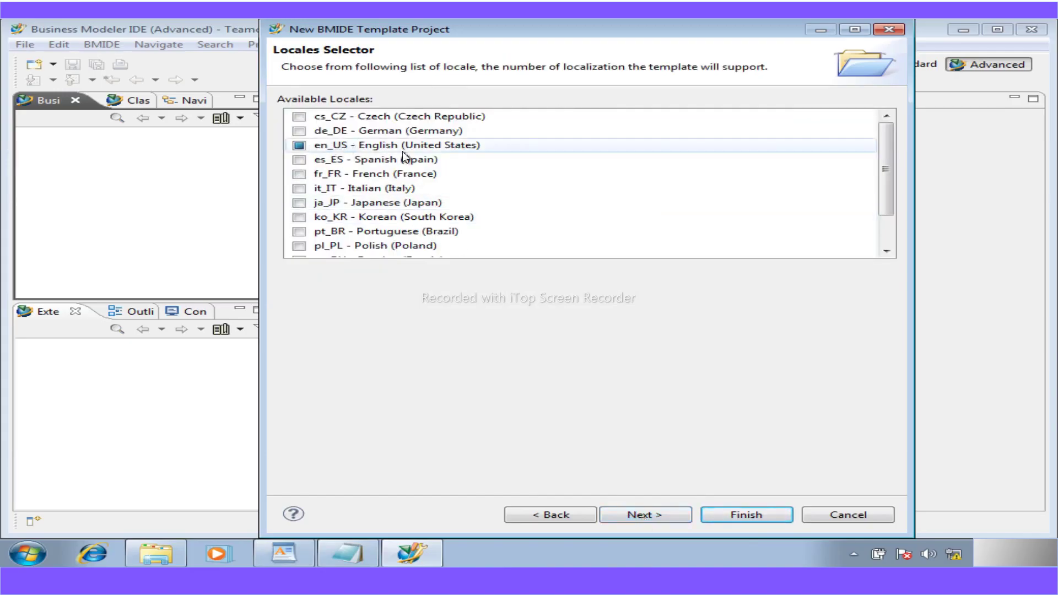
- Leave en_US as the only checked locale and advance to Code Generation Information
{"action": "left_click_drag", "start_coordinate": [883, 166], "coordinate": [908, 149]}
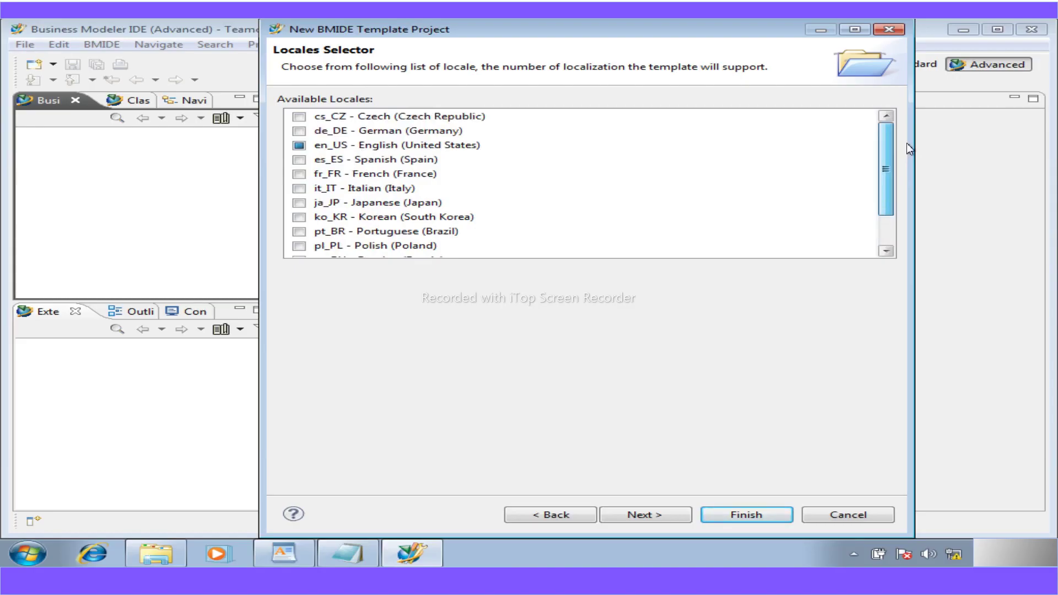
{"action": "left_click_drag", "start_coordinate": [907, 144], "coordinate": [907, 211]}
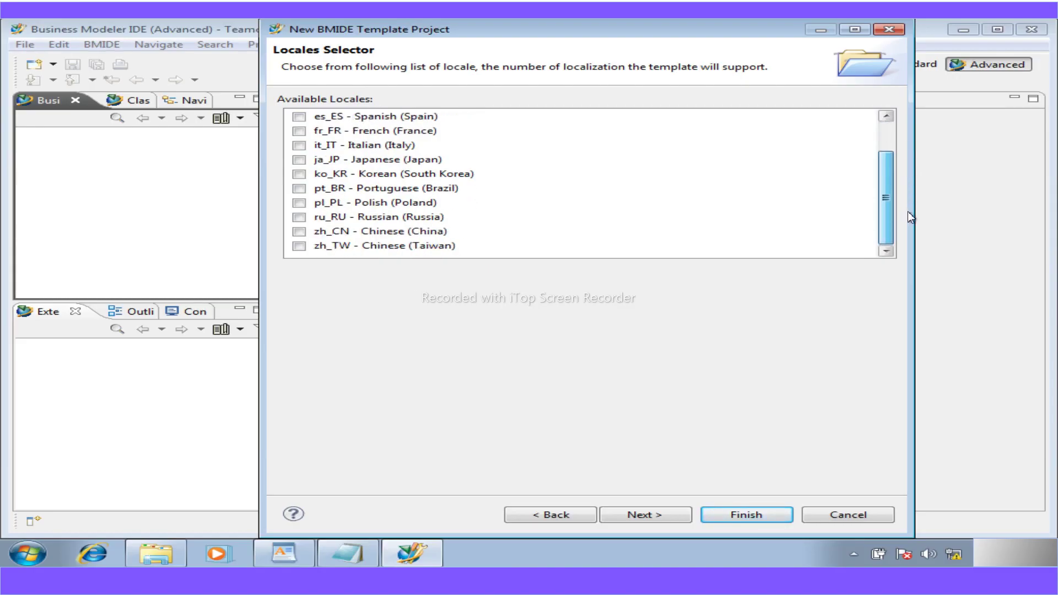
{"action": "left_click_drag", "start_coordinate": [907, 210], "coordinate": [921, 101]}
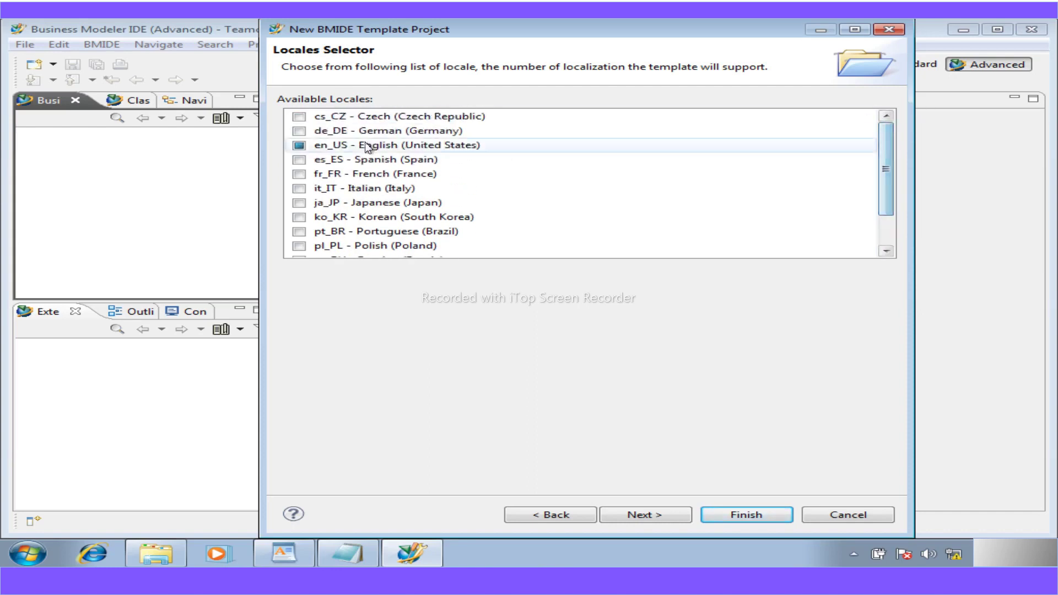
{"action": "left_click", "coordinate": [647, 517]}
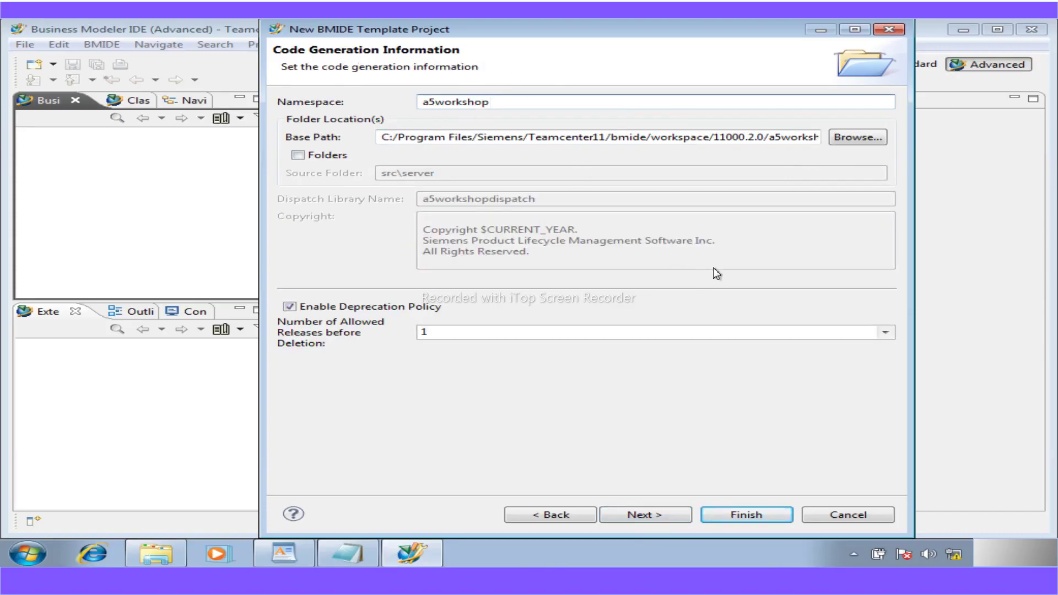
- Keep Namespace a5workshop and the default base path, and move on to build configuration
{"action": "left_click", "coordinate": [644, 513]}
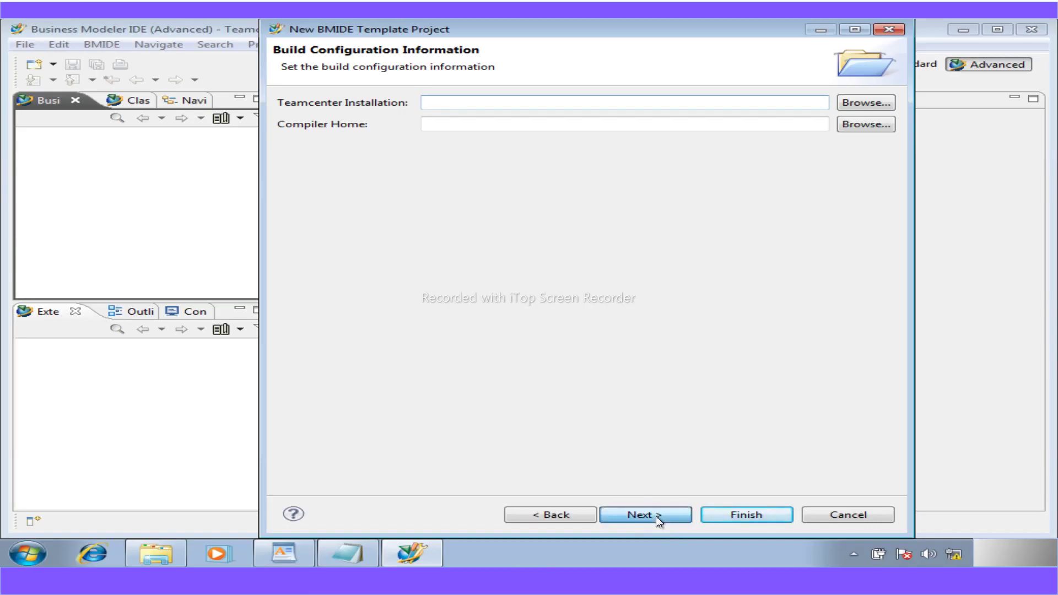
- Skip build configuration and finish the wizard with the six default client bindings
{"action": "left_click", "coordinate": [655, 516]}
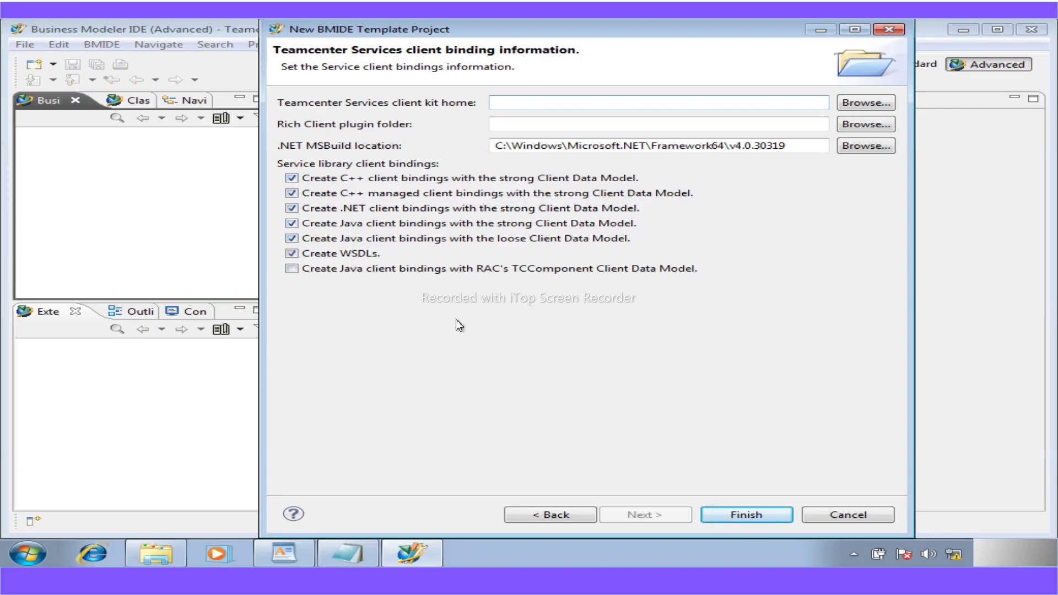
{"action": "left_click", "coordinate": [723, 518]}
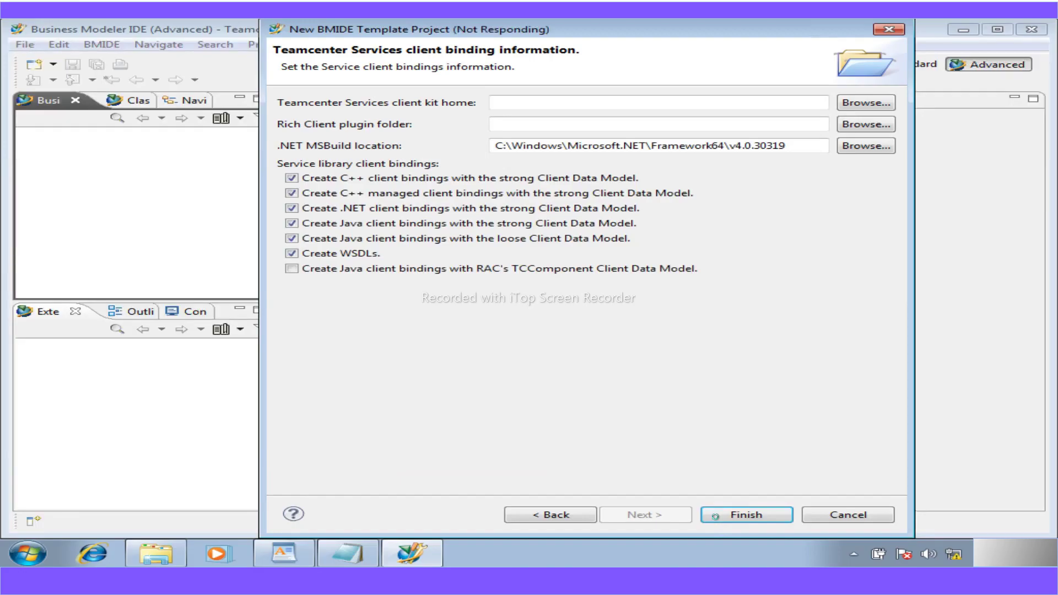
- Open the new a5workshop folder in 11000.2.0 in Explorer, then minimize Explorer
{"action": "left_click", "coordinate": [134, 554]}
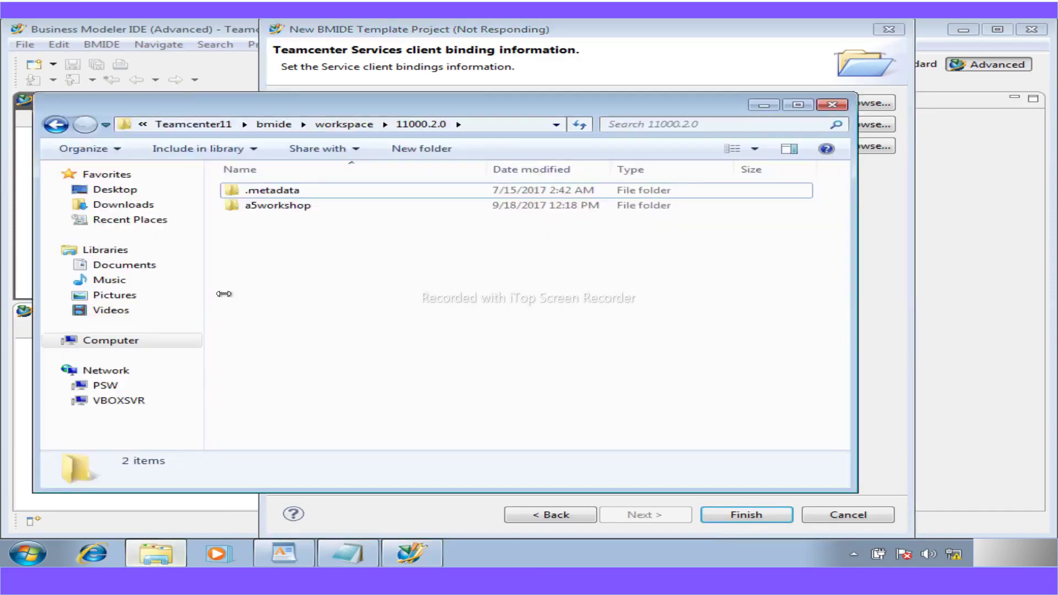
{"action": "left_click", "coordinate": [263, 208]}
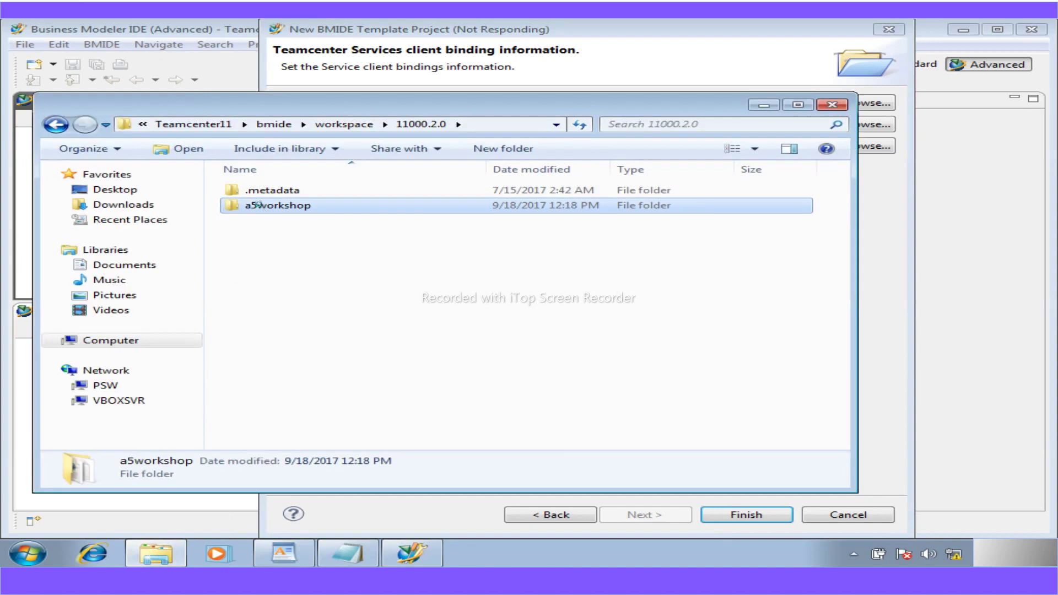
{"action": "double_click", "coordinate": [263, 208]}
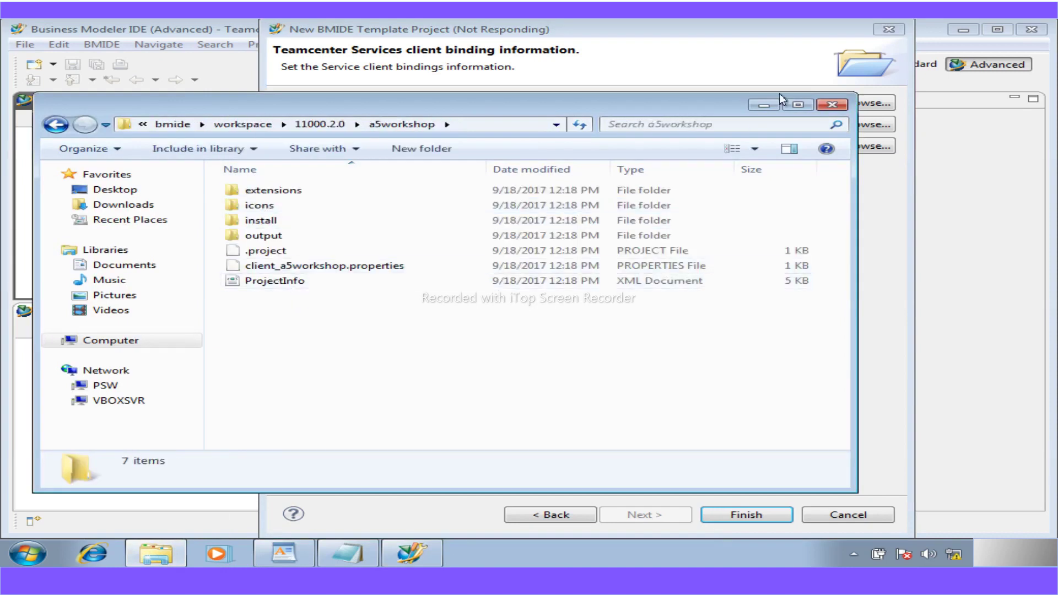
{"action": "left_click", "coordinate": [756, 105]}
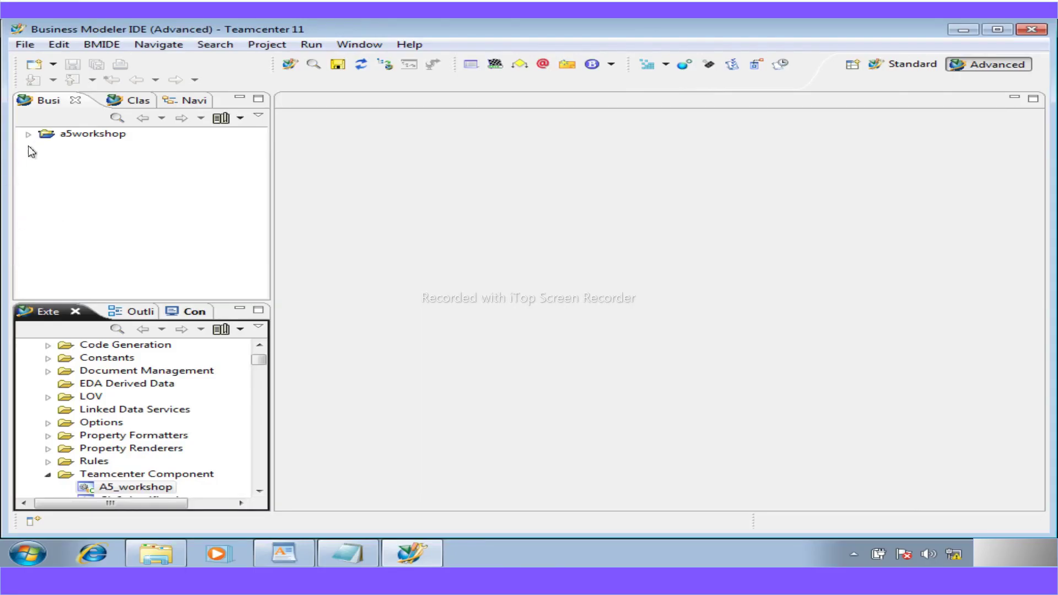
- Browse a5workshop > output > wntx64 > packaging, find it empty, and close Explorer
{"action": "mouse_move", "coordinate": [345, 558]}
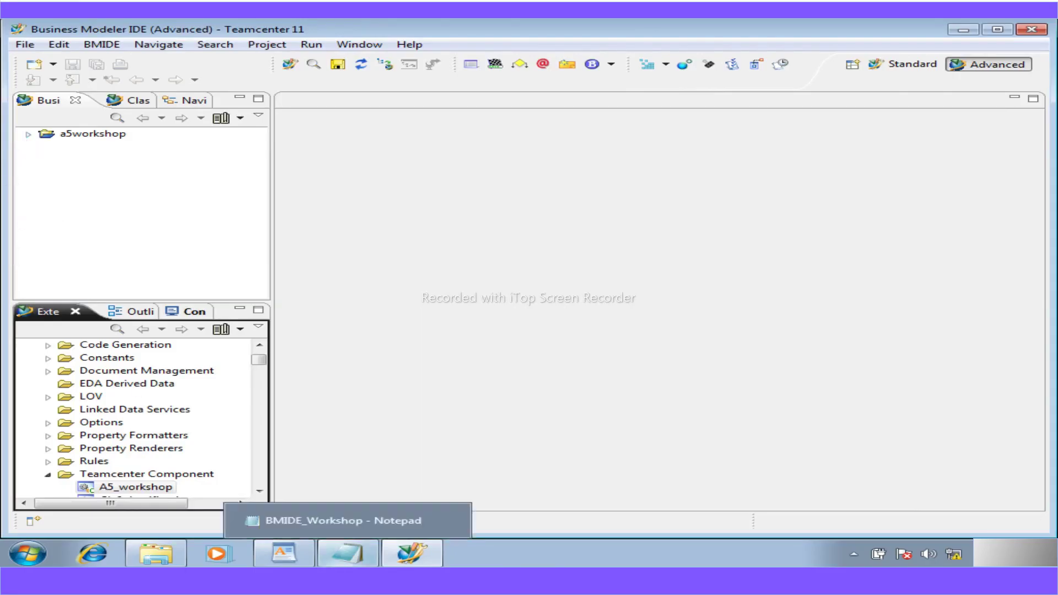
{"action": "left_click_drag", "start_coordinate": [263, 362], "coordinate": [260, 350]}
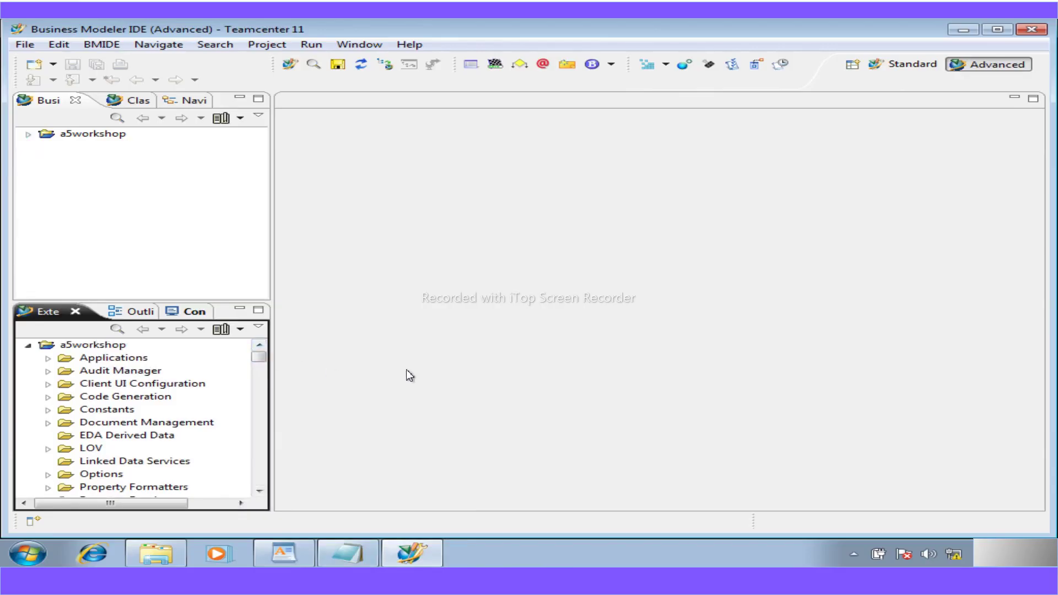
{"action": "mouse_move", "coordinate": [560, 582]}
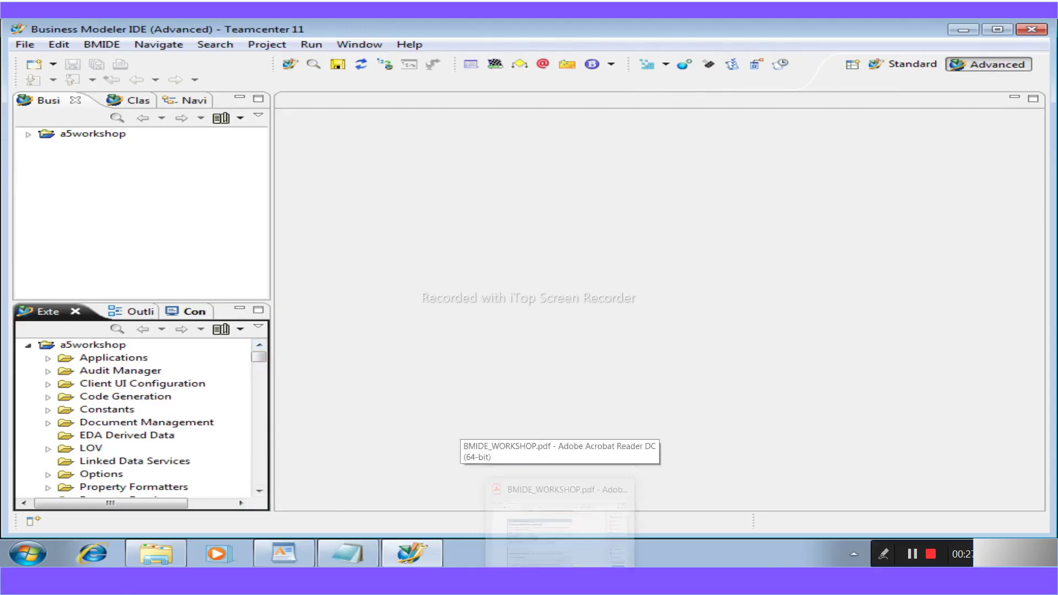
{"action": "left_click", "coordinate": [149, 559]}
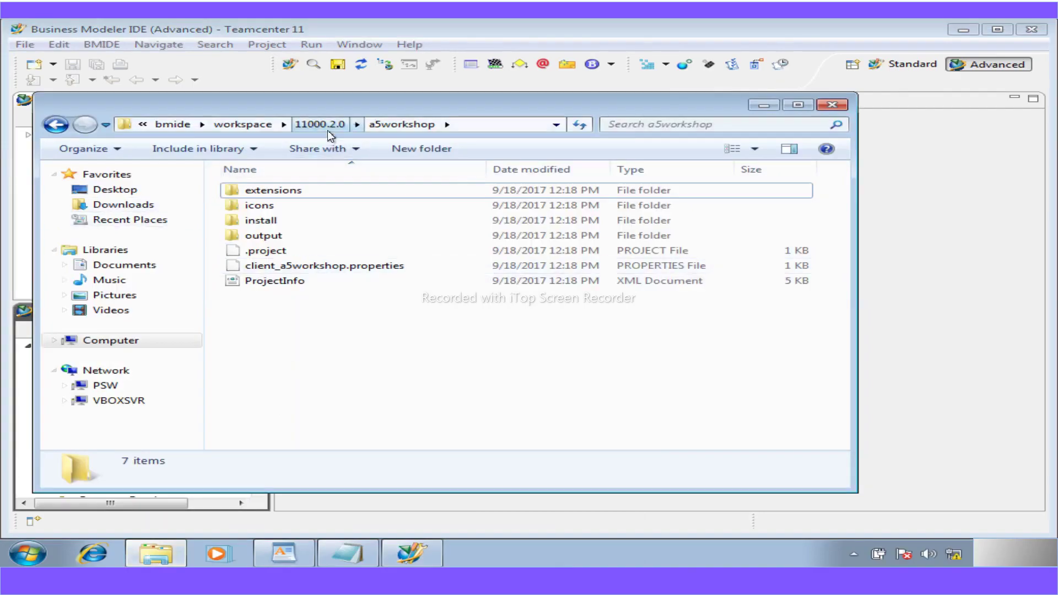
{"action": "left_click", "coordinate": [327, 129]}
{"action": "double_click", "coordinate": [277, 210]}
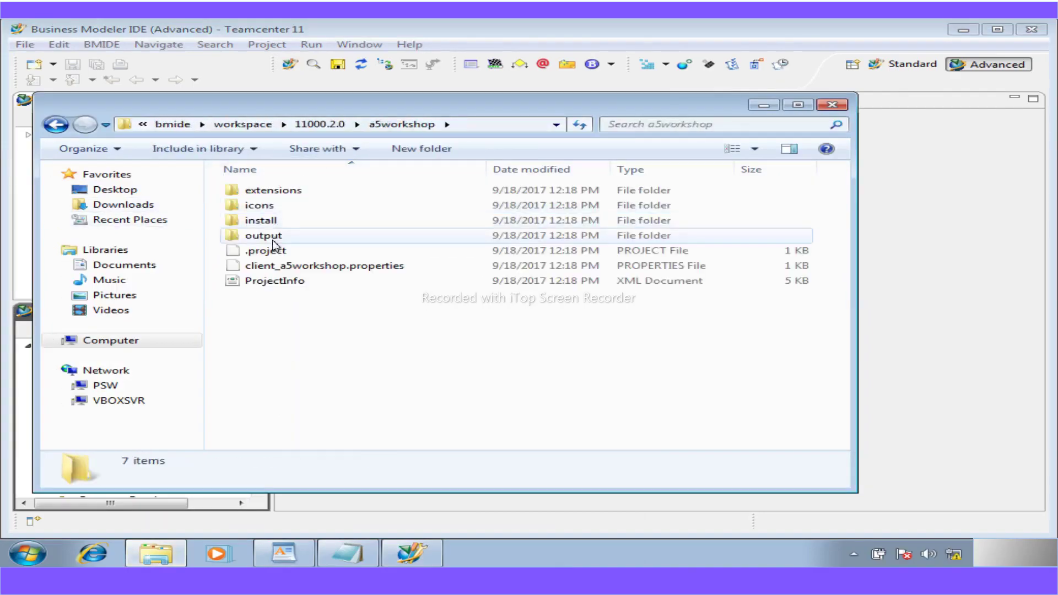
{"action": "double_click", "coordinate": [274, 235]}
{"action": "double_click", "coordinate": [267, 190]}
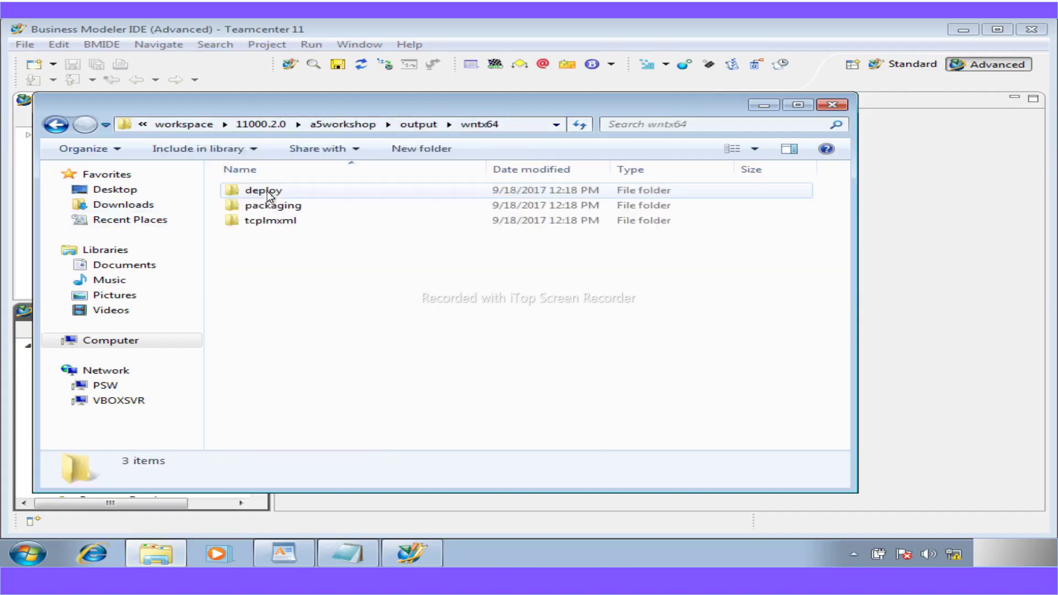
{"action": "double_click", "coordinate": [266, 206]}
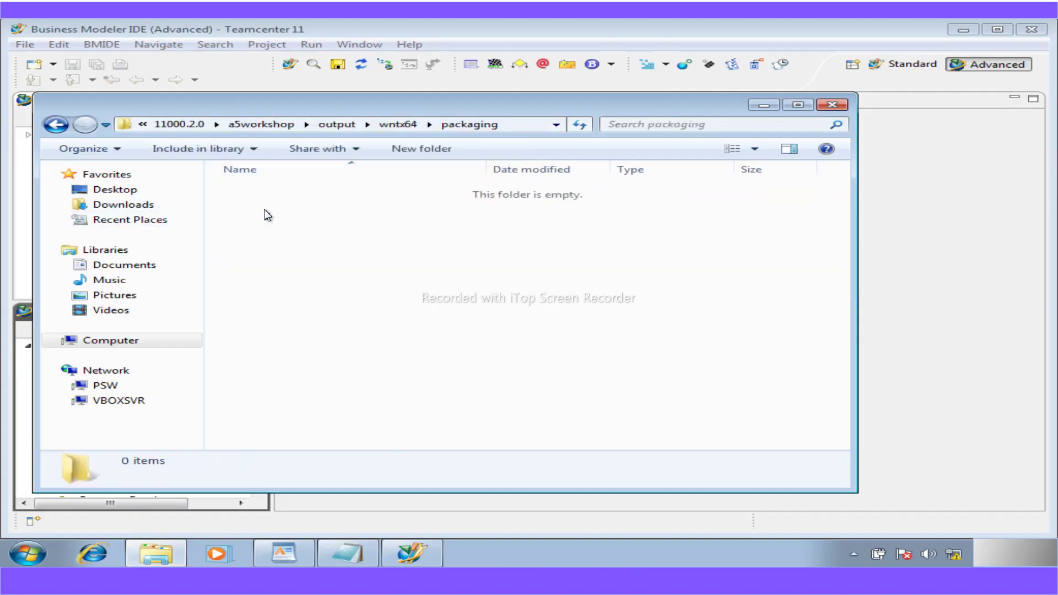
{"action": "left_click", "coordinate": [830, 105]}
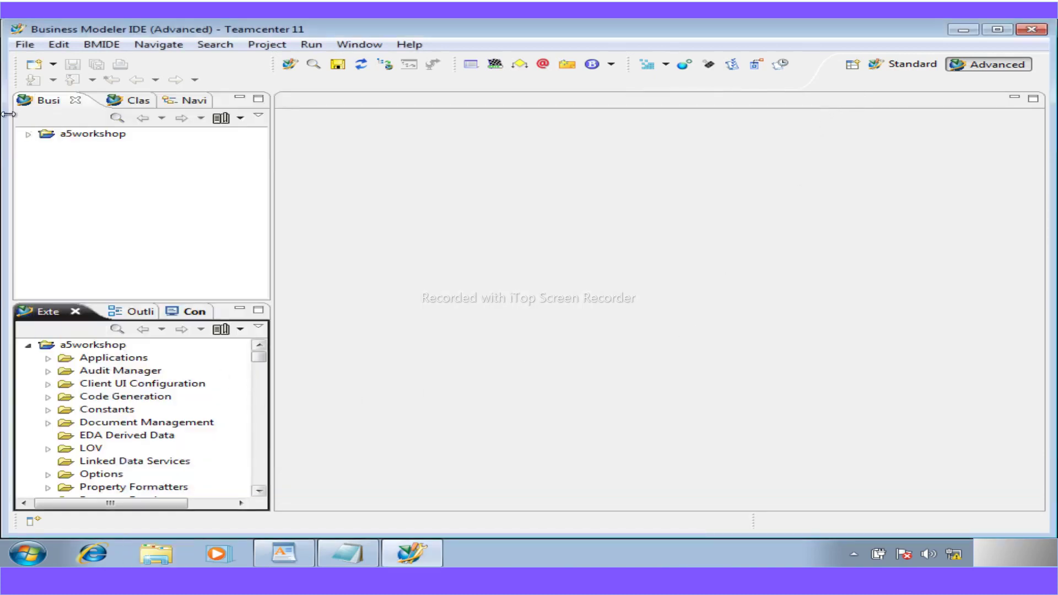
- Switch to the Standard perspective, widen the tree, and expand a5workshop's Project Files folder
{"action": "left_click", "coordinate": [28, 134]}
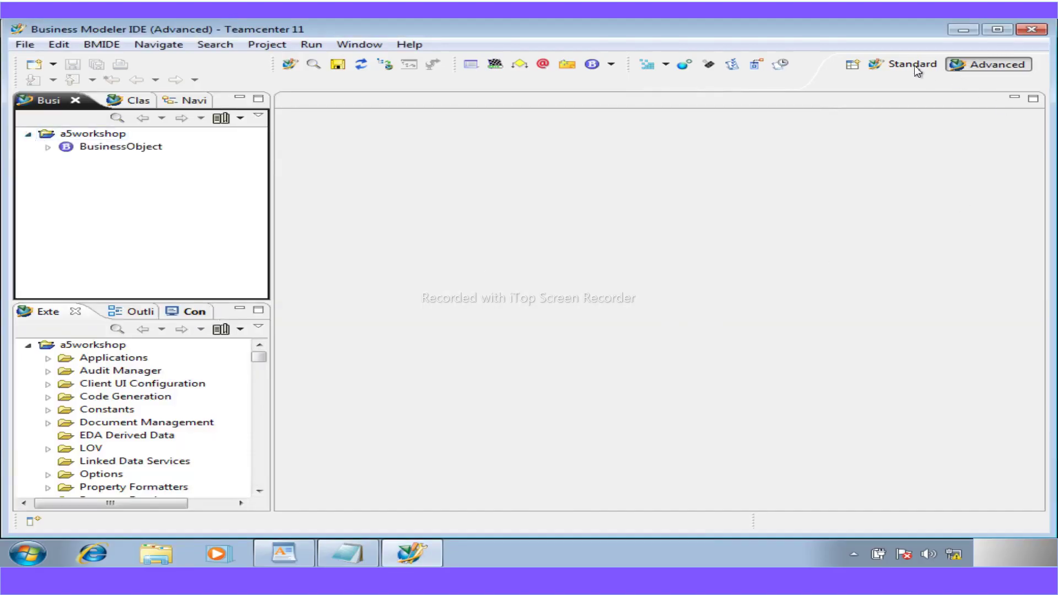
{"action": "left_click", "coordinate": [891, 66]}
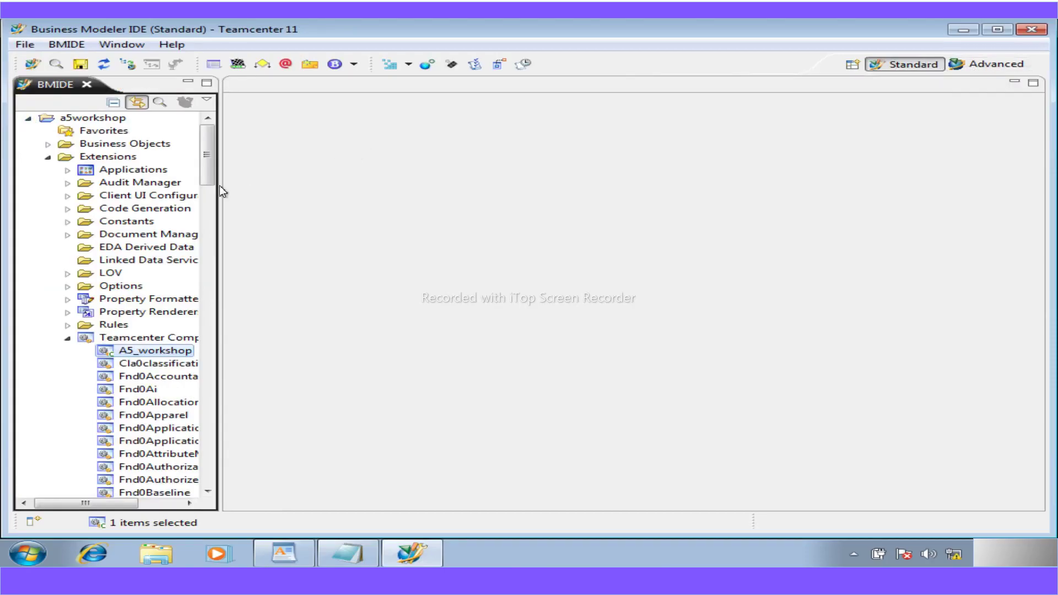
{"action": "left_click_drag", "start_coordinate": [221, 185], "coordinate": [319, 197]}
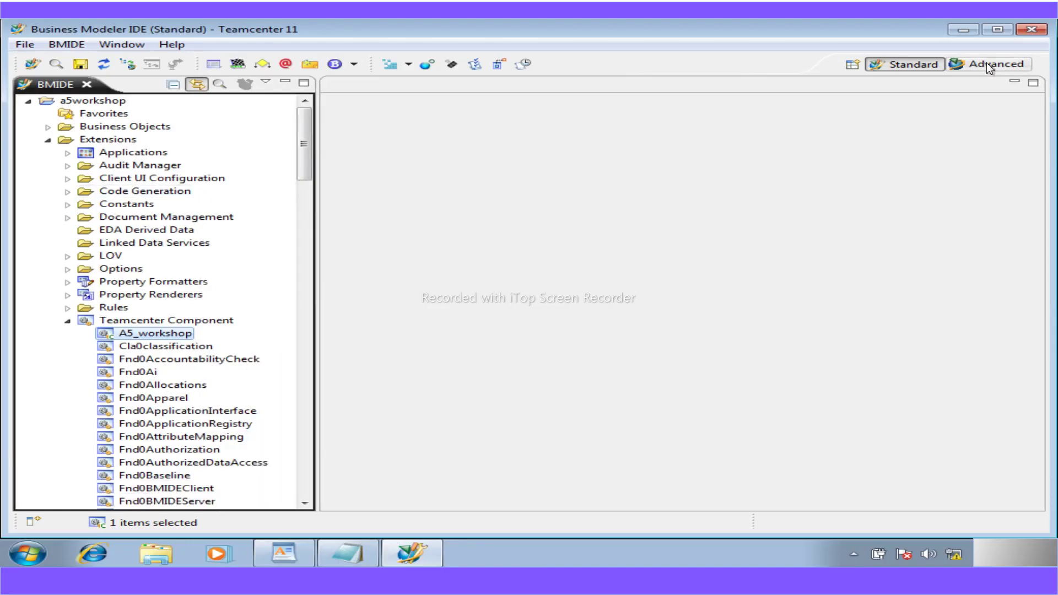
{"action": "left_click", "coordinate": [48, 141]}
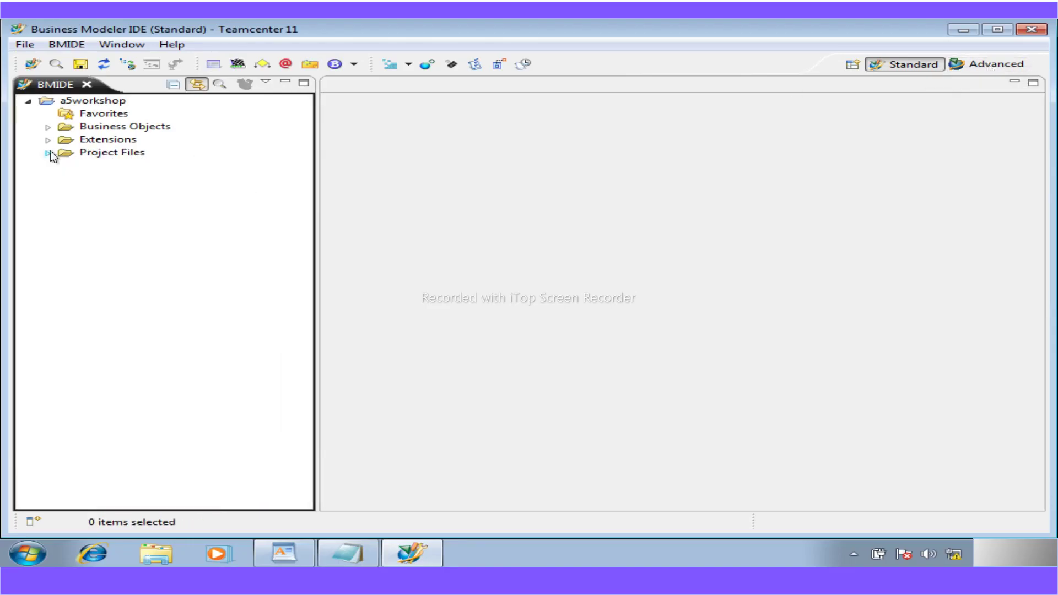
{"action": "left_click", "coordinate": [48, 153]}
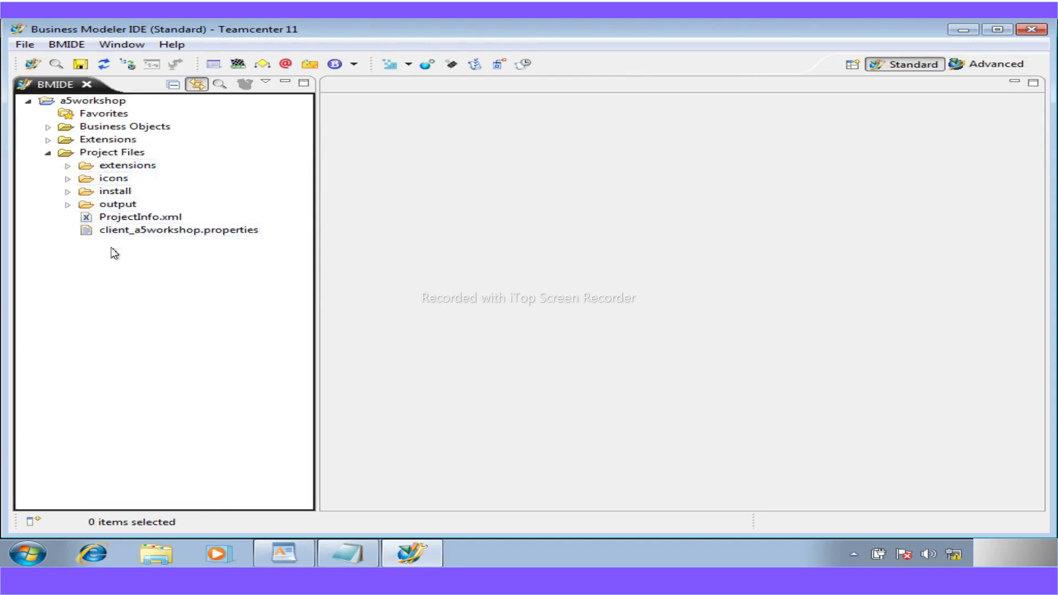
{"action": "left_click", "coordinate": [144, 560]}
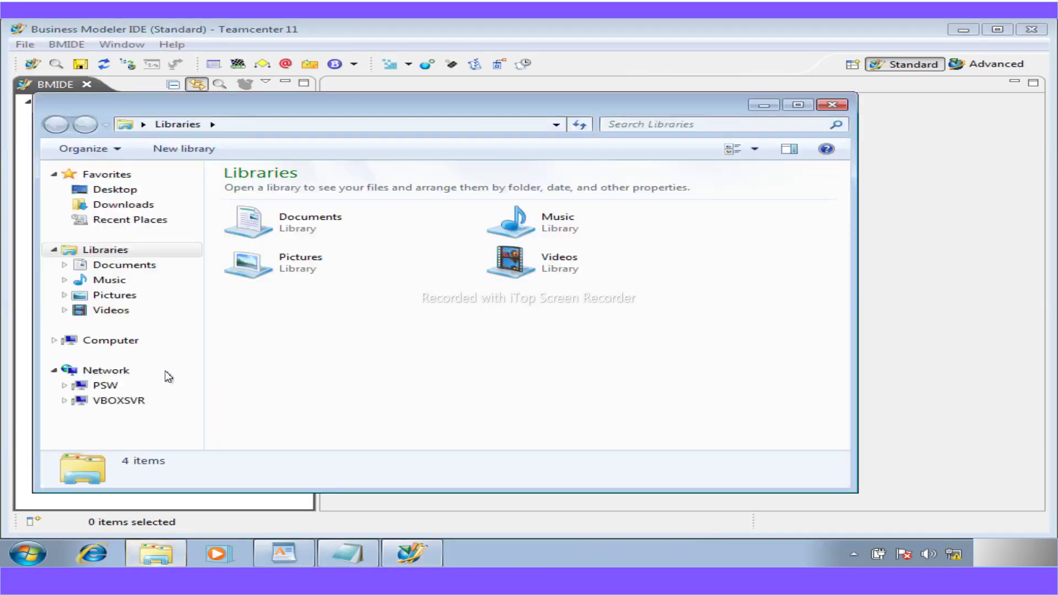
- Navigate Explorer to C:\Program Files\Siemens\Teamcenter11\bmide\workspace
{"action": "left_click", "coordinate": [48, 341]}
{"action": "double_click", "coordinate": [306, 206]}
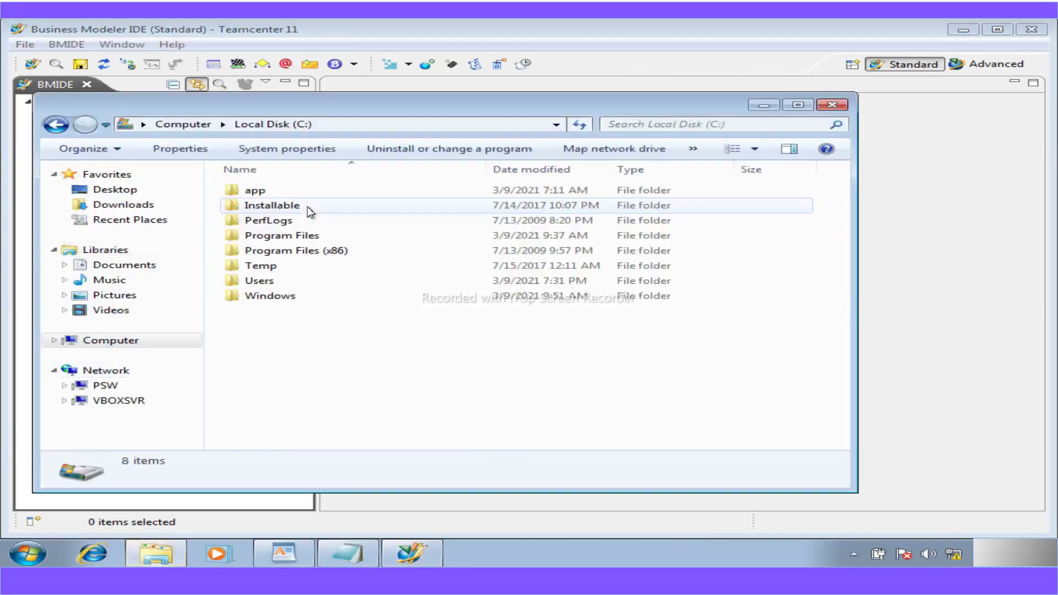
{"action": "double_click", "coordinate": [280, 238]}
{"action": "double_click", "coordinate": [267, 309]}
{"action": "left_click", "coordinate": [272, 226]}
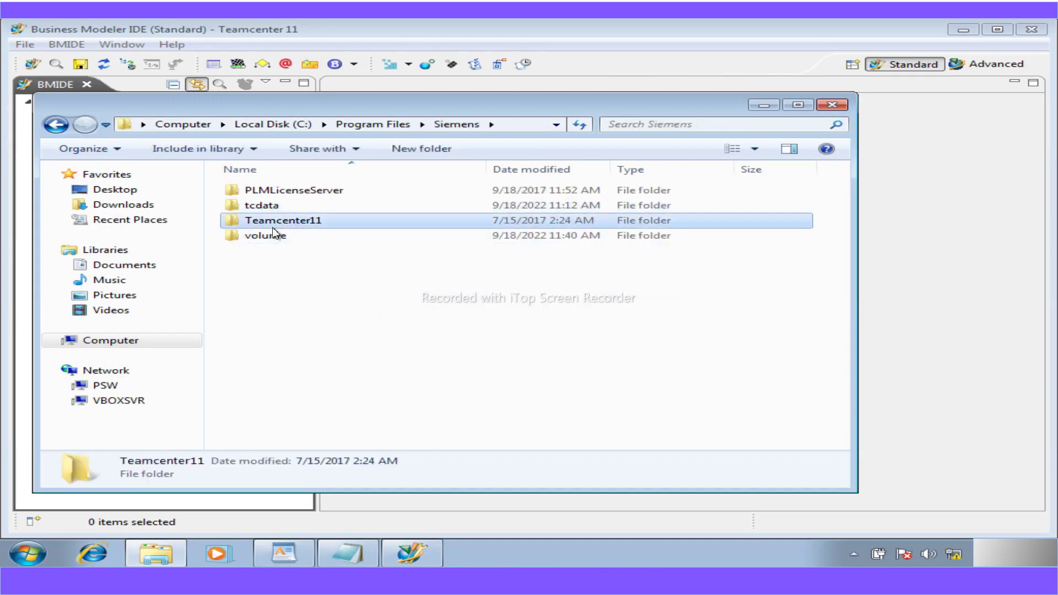
{"action": "double_click", "coordinate": [272, 226]}
{"action": "left_click", "coordinate": [266, 205]}
{"action": "double_click", "coordinate": [266, 205]}
{"action": "left_click", "coordinate": [273, 220]}
{"action": "double_click", "coordinate": [273, 221]}
- Open 11000.2.0\a5workshop to check its seven items, then minimize Explorer
{"action": "left_click", "coordinate": [274, 205]}
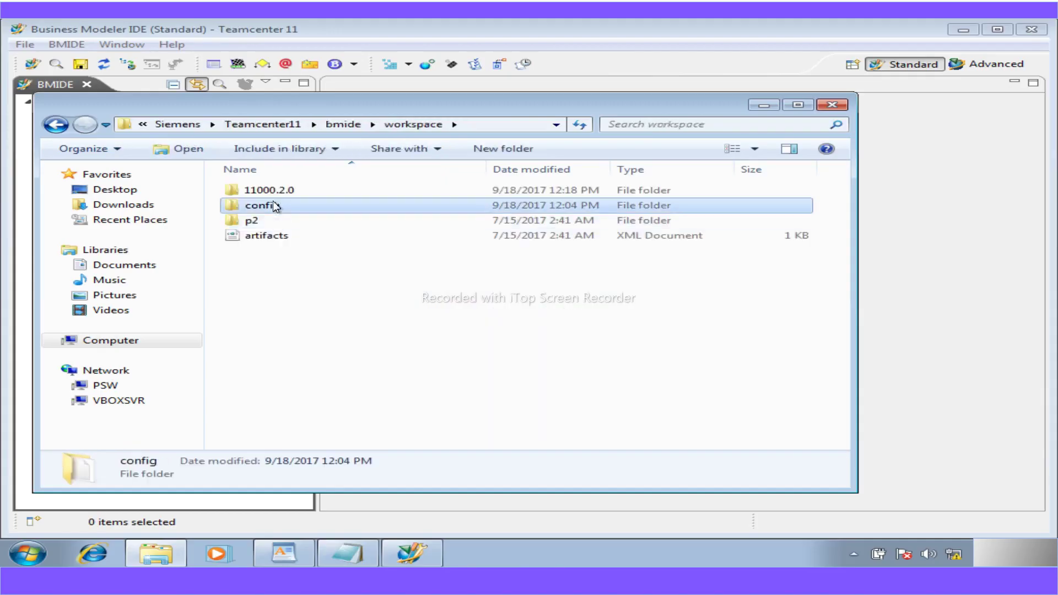
{"action": "double_click", "coordinate": [269, 189]}
{"action": "left_click_drag", "start_coordinate": [329, 110], "coordinate": [511, 110]}
{"action": "double_click", "coordinate": [430, 208]}
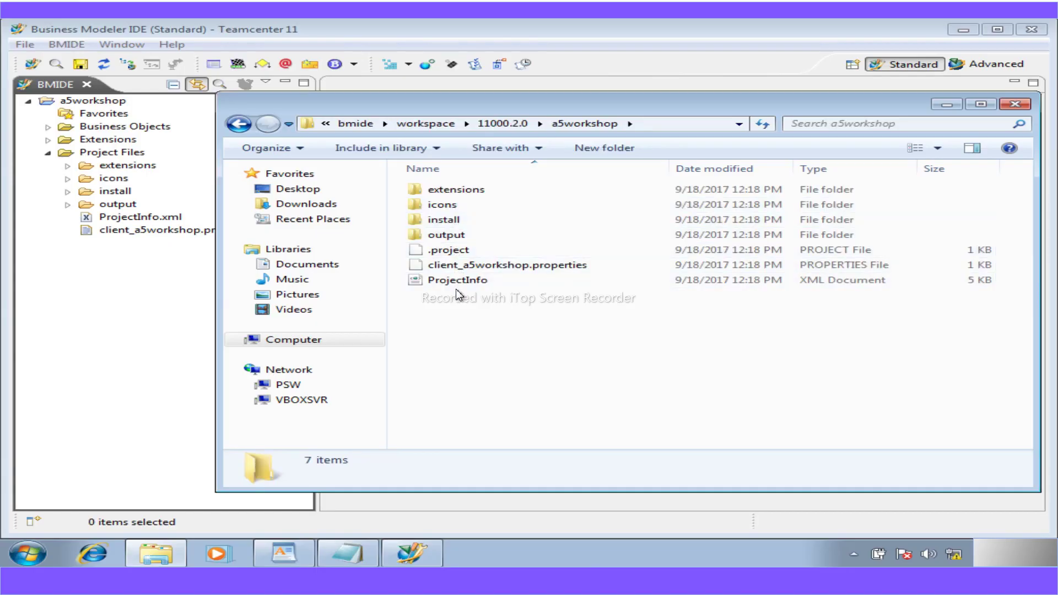
{"action": "left_click", "coordinate": [942, 106]}
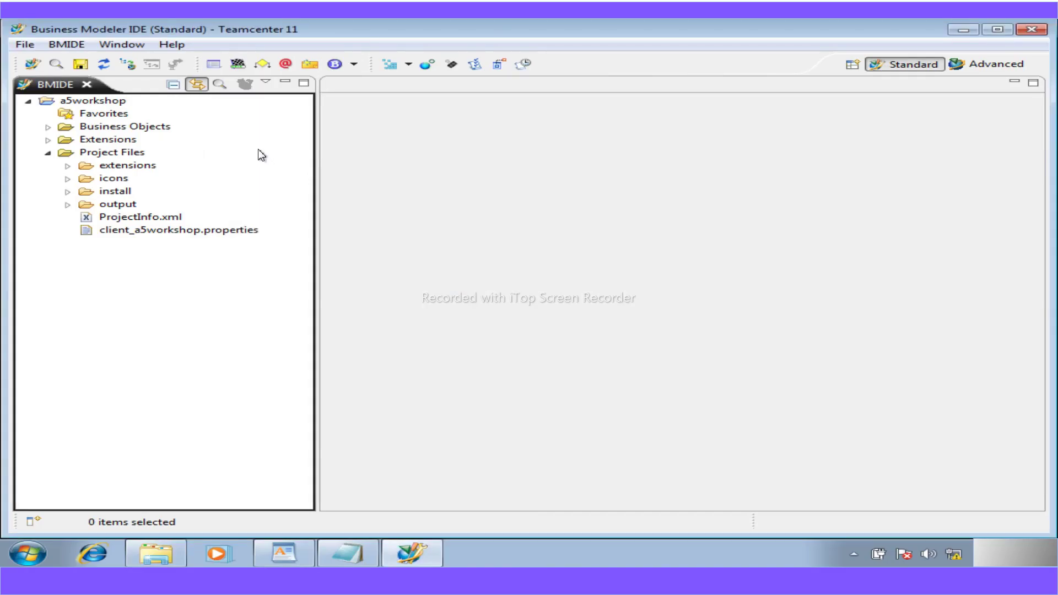
- Return to the Advanced perspective and widen the Business Objects and Extensions views
{"action": "left_click", "coordinate": [976, 67]}
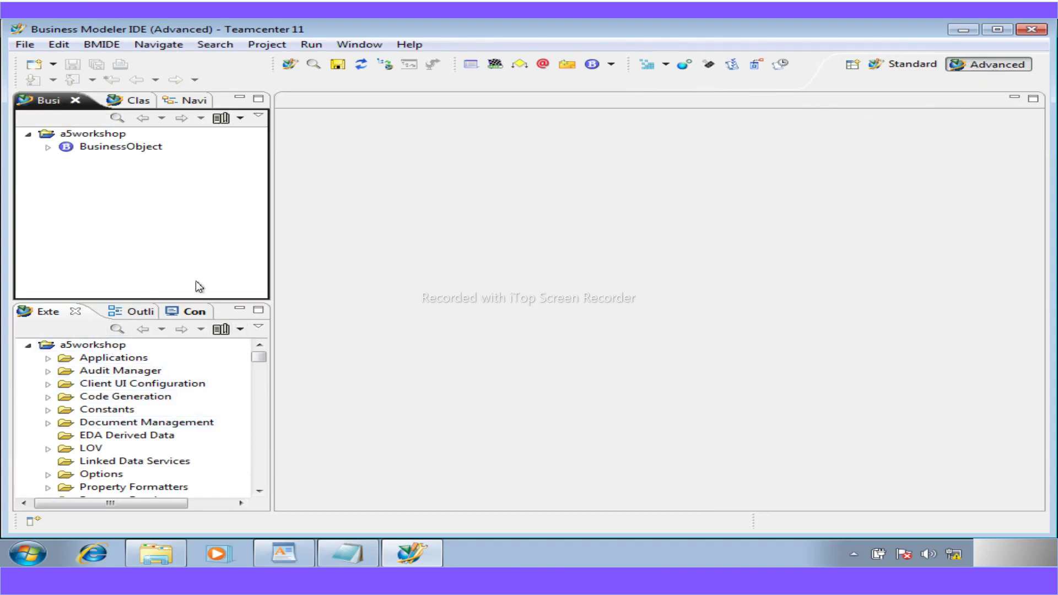
{"action": "left_click_drag", "start_coordinate": [274, 288], "coordinate": [375, 289]}
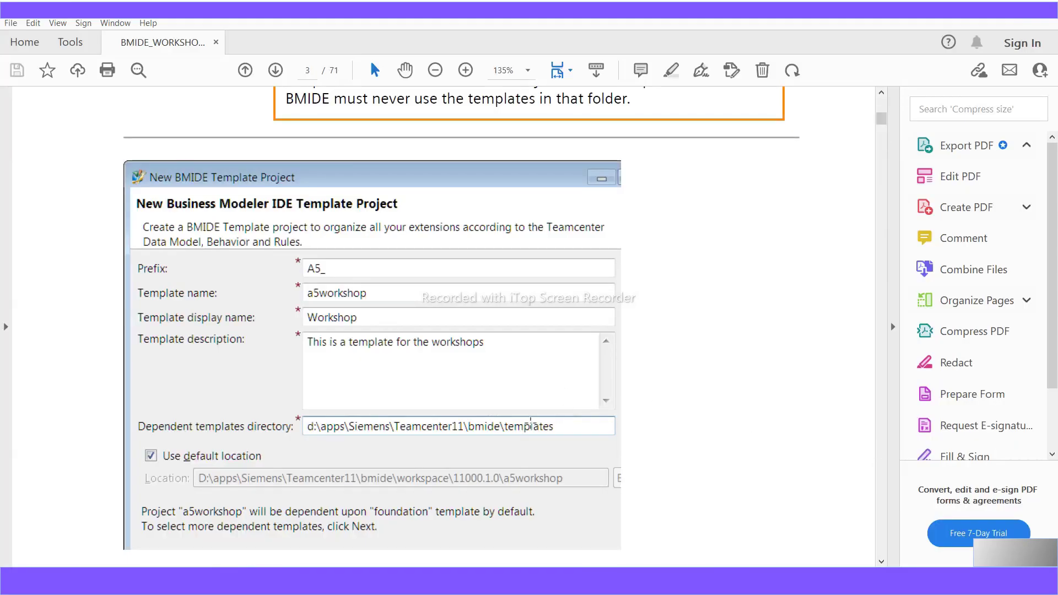
- Review page 3 of the guide, highlighting and then clearing the '3. Click Finish.' line
{"action": "scroll", "coordinate": [529, 425], "scroll_direction": "down", "scroll_amount": 3}
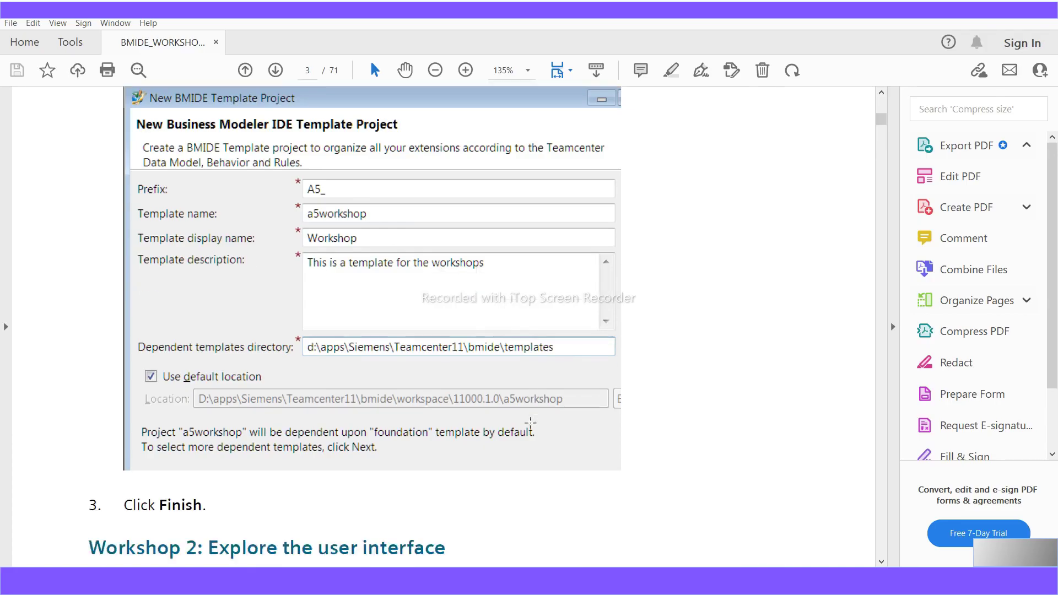
{"action": "scroll", "coordinate": [530, 425], "scroll_direction": "down", "scroll_amount": 3}
{"action": "scroll", "coordinate": [532, 429], "scroll_direction": "down", "scroll_amount": 6}
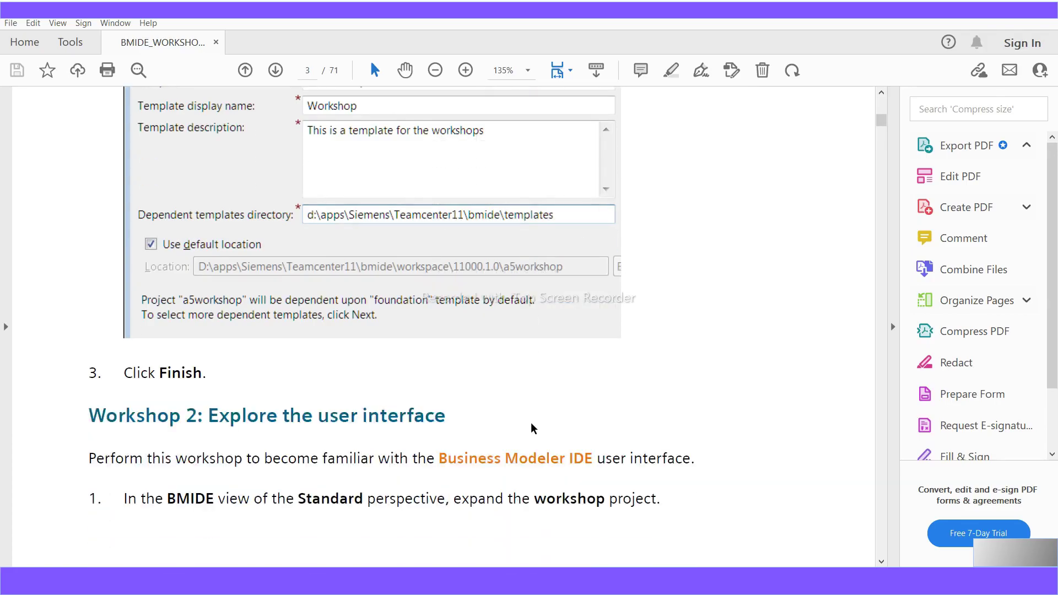
{"action": "scroll", "coordinate": [531, 430], "scroll_direction": "up", "scroll_amount": 8}
{"action": "left_click_drag", "start_coordinate": [214, 484], "coordinate": [87, 479]}
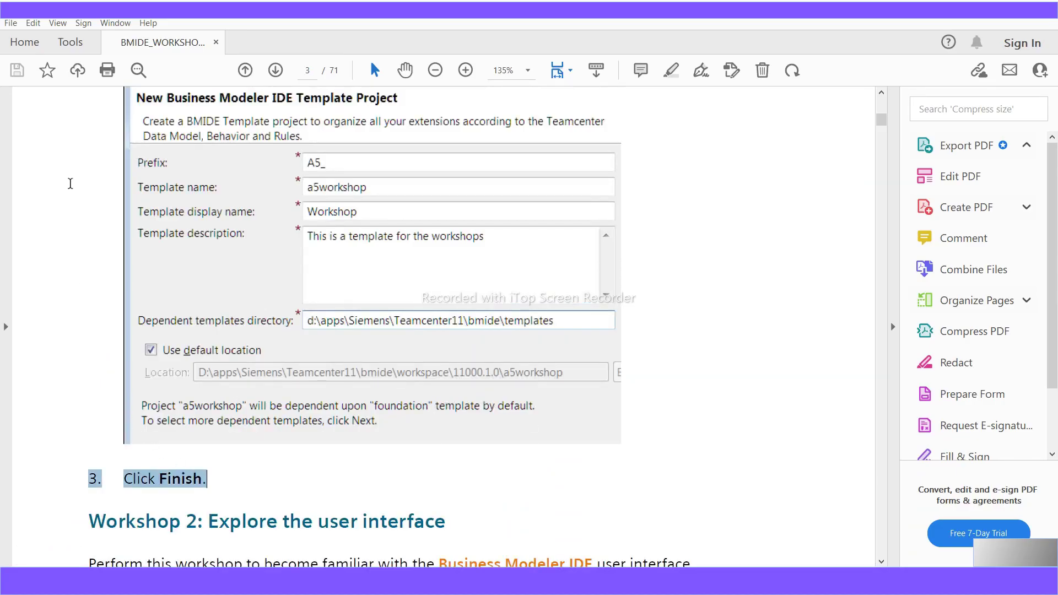
{"action": "scroll", "coordinate": [237, 447], "scroll_direction": "up", "scroll_amount": 6}
{"action": "scroll", "coordinate": [273, 511], "scroll_direction": "down", "scroll_amount": 4}
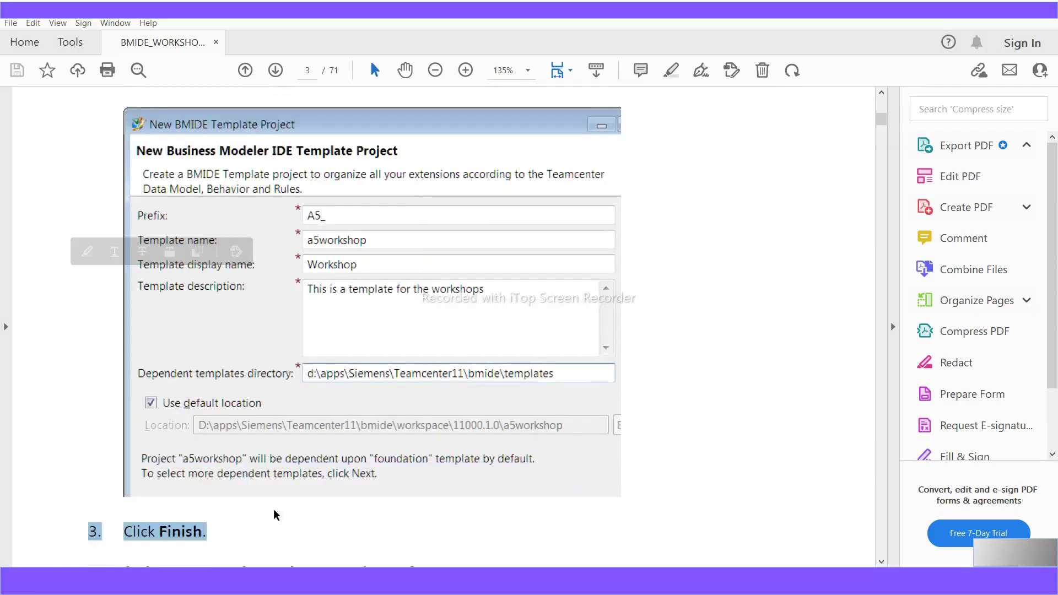
{"action": "scroll", "coordinate": [242, 530], "scroll_direction": "down", "scroll_amount": 1}
{"action": "scroll", "coordinate": [243, 529], "scroll_direction": "down", "scroll_amount": 2}
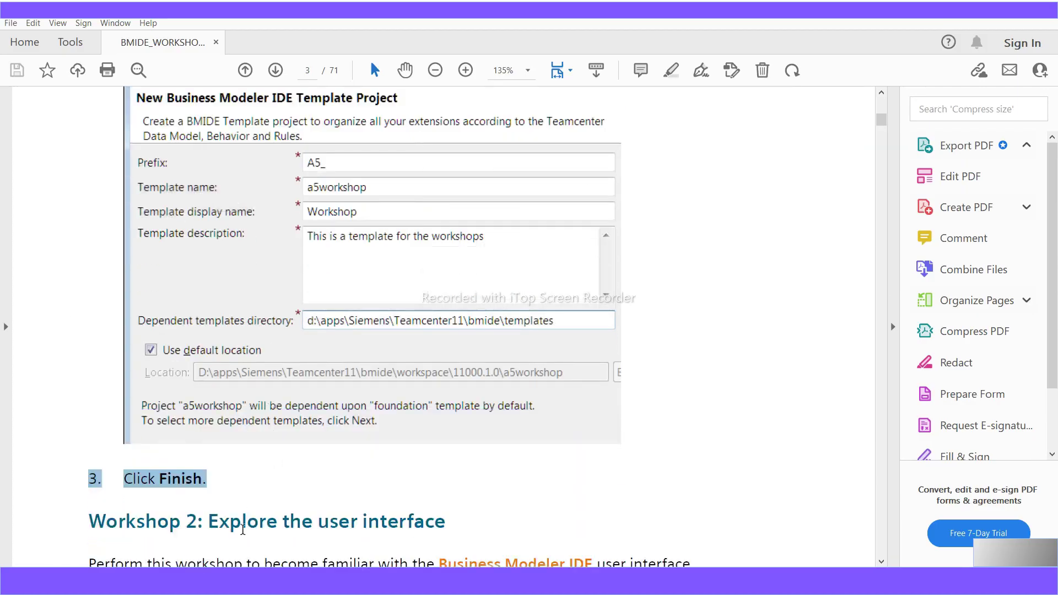
{"action": "left_click", "coordinate": [210, 446]}
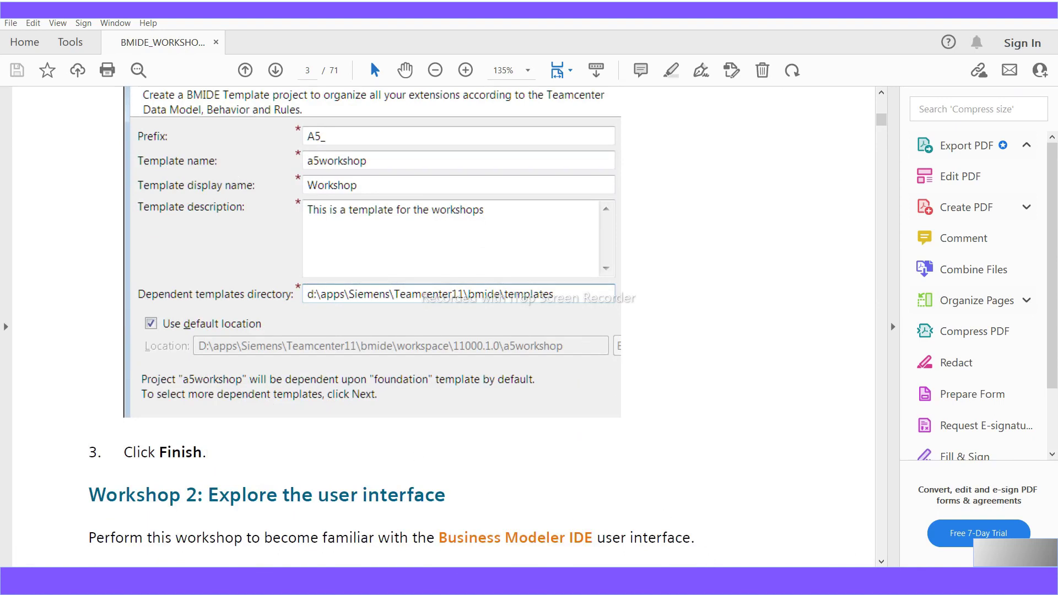
- Dismiss the Chrome presenting notification and scroll down to Workshop 2 on page 5
{"action": "mouse_move", "coordinate": [628, 580]}
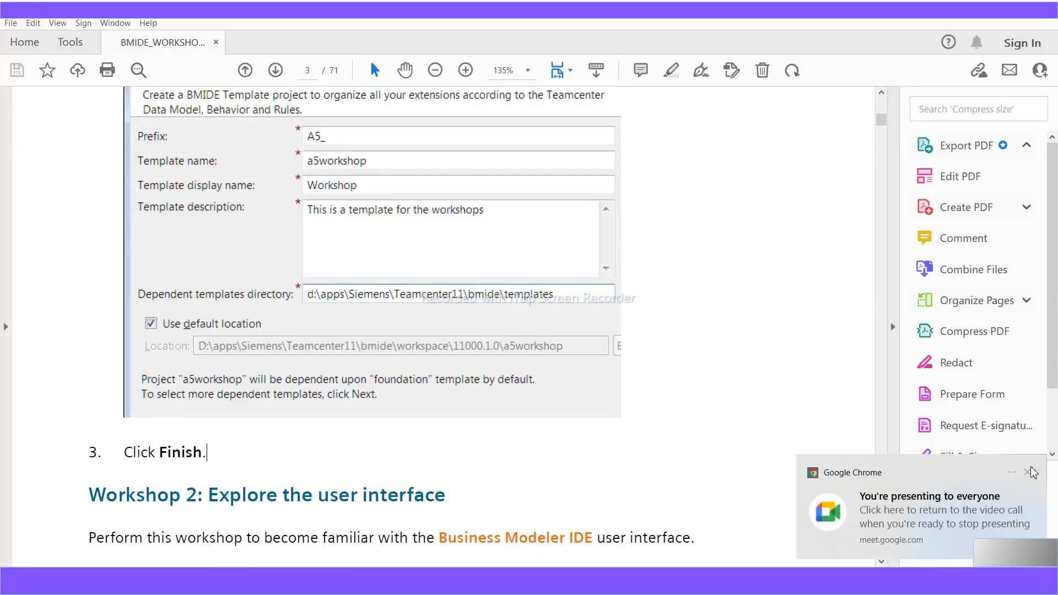
{"action": "left_click", "coordinate": [1029, 472]}
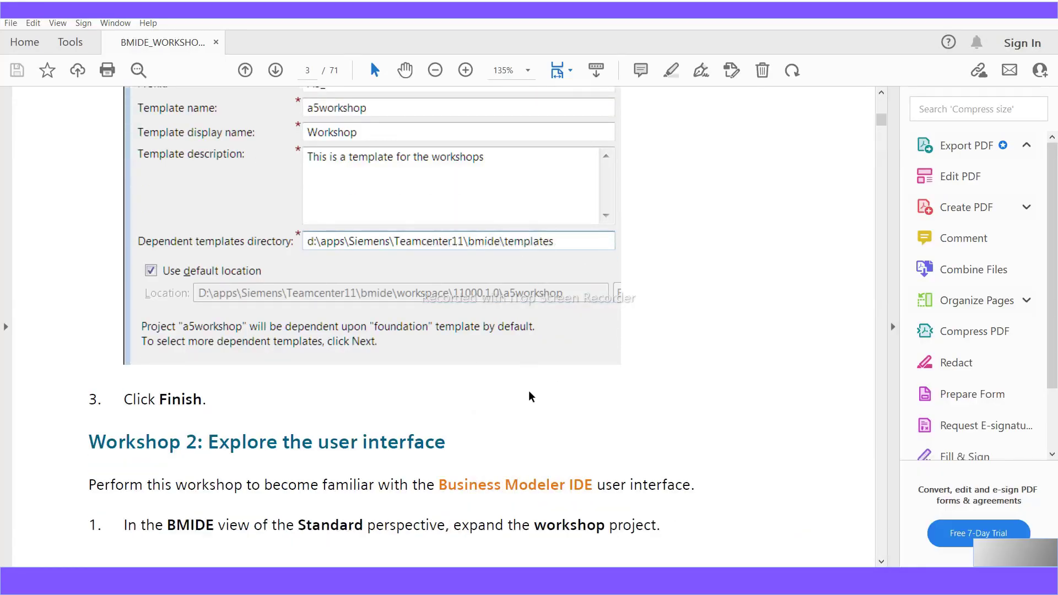
{"action": "scroll", "coordinate": [530, 393], "scroll_direction": "down", "scroll_amount": 1}
{"action": "scroll", "coordinate": [536, 394], "scroll_direction": "down", "scroll_amount": 3}
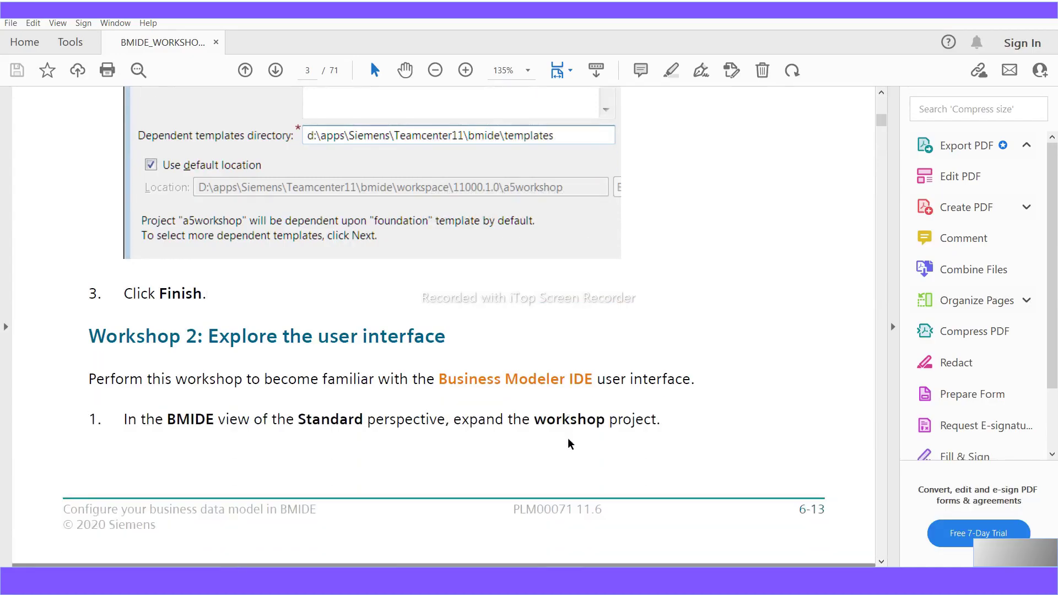
{"action": "scroll", "coordinate": [570, 443], "scroll_direction": "down", "scroll_amount": 1}
{"action": "scroll", "coordinate": [570, 443], "scroll_direction": "down", "scroll_amount": 1}
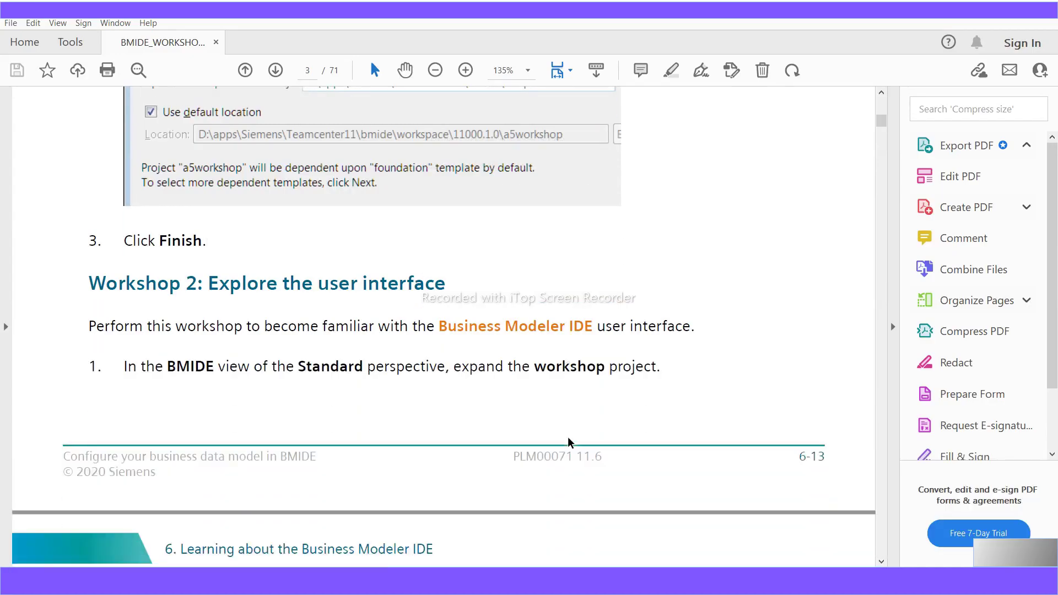
{"action": "scroll", "coordinate": [570, 443], "scroll_direction": "down", "scroll_amount": 5}
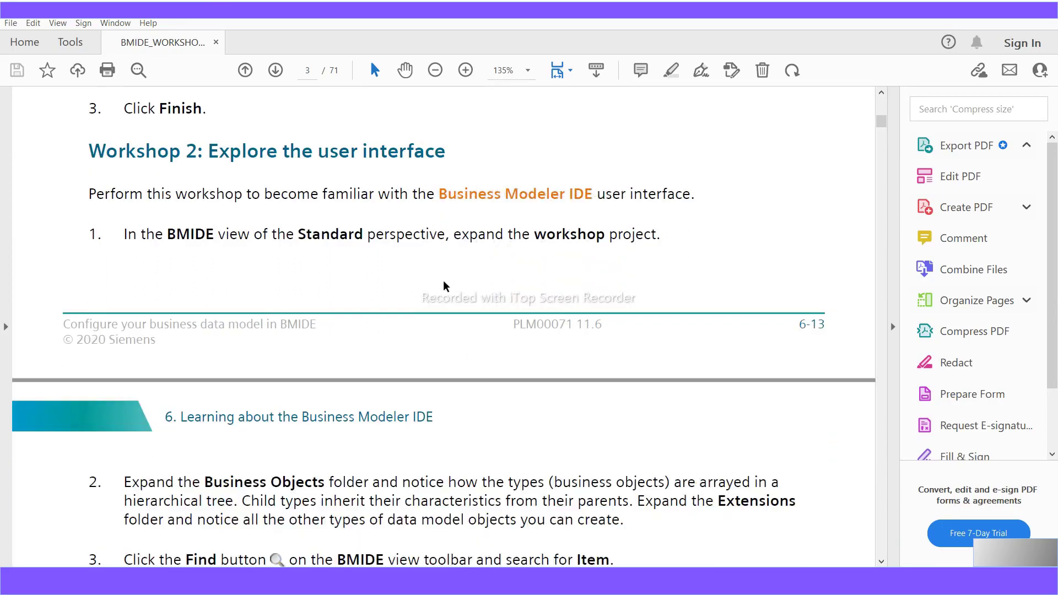
{"action": "scroll", "coordinate": [625, 380], "scroll_direction": "down", "scroll_amount": 9}
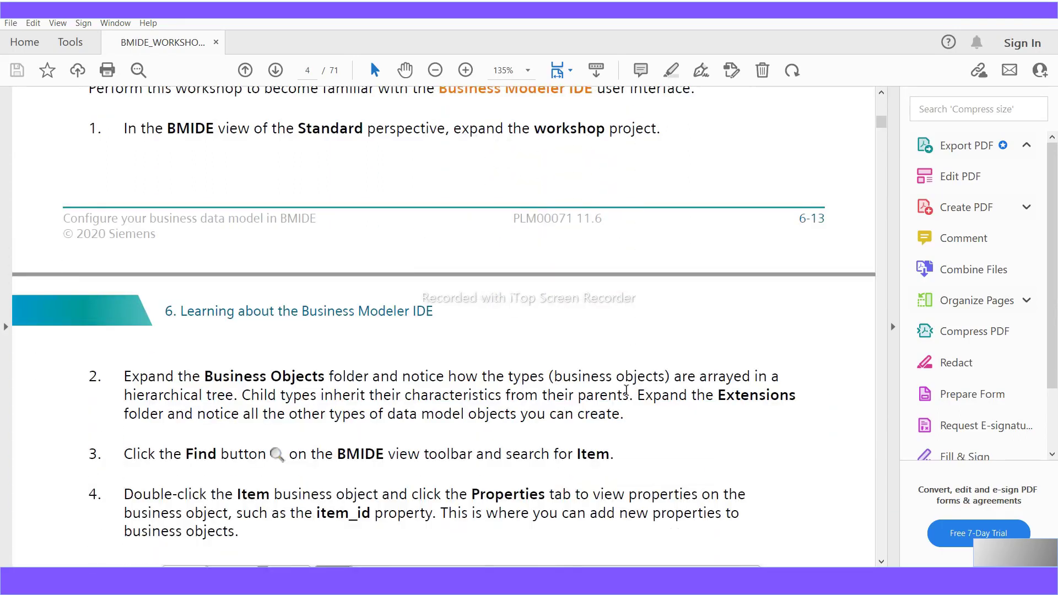
{"action": "scroll", "coordinate": [626, 390], "scroll_direction": "down", "scroll_amount": 2}
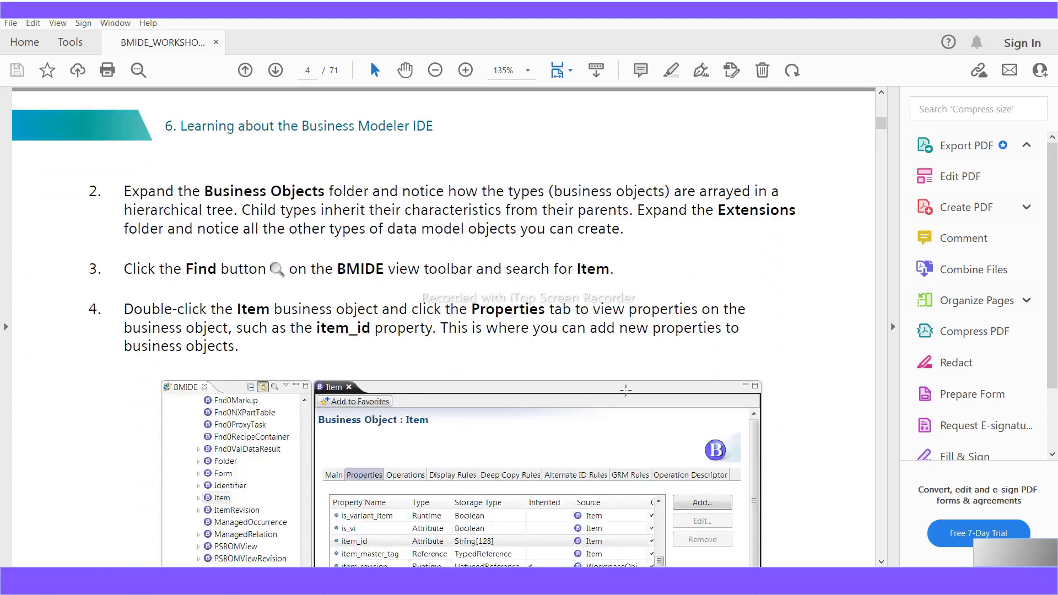
{"action": "scroll", "coordinate": [625, 390], "scroll_direction": "down", "scroll_amount": 15}
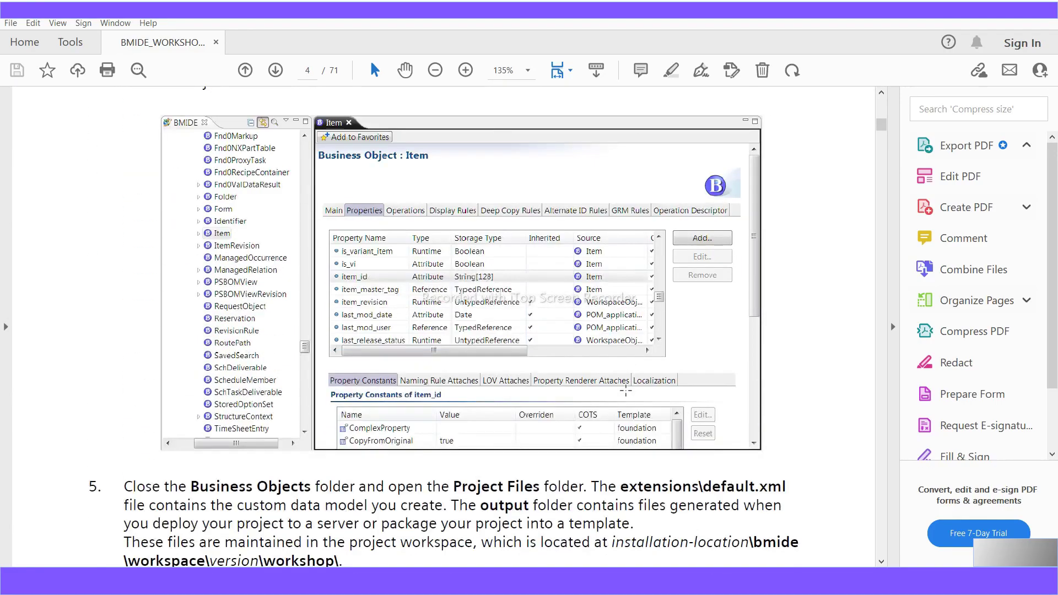
{"action": "scroll", "coordinate": [628, 396], "scroll_direction": "down", "scroll_amount": 16}
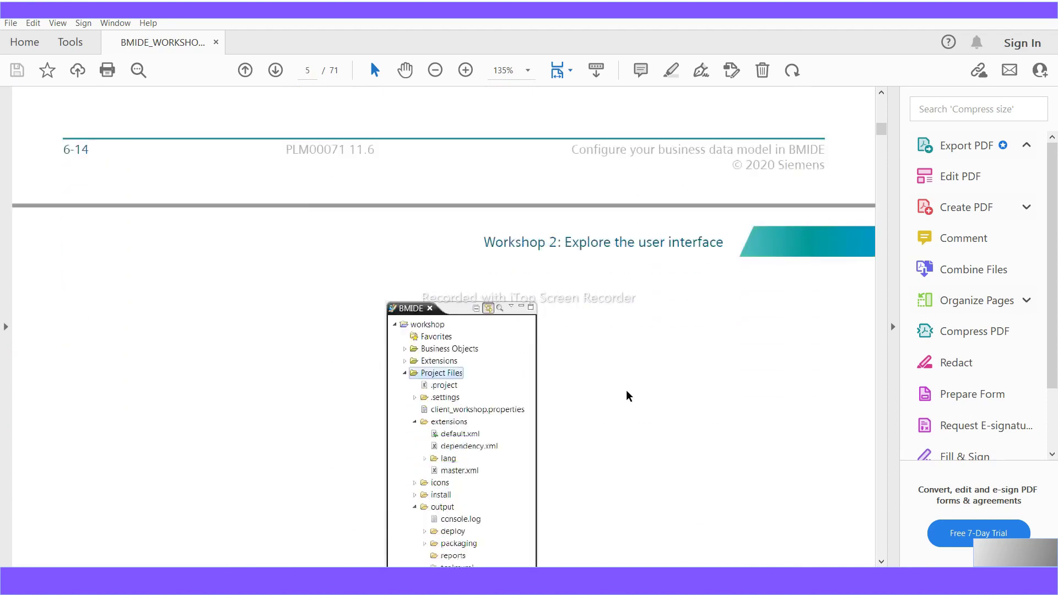
{"action": "scroll", "coordinate": [628, 396], "scroll_direction": "down", "scroll_amount": 2}
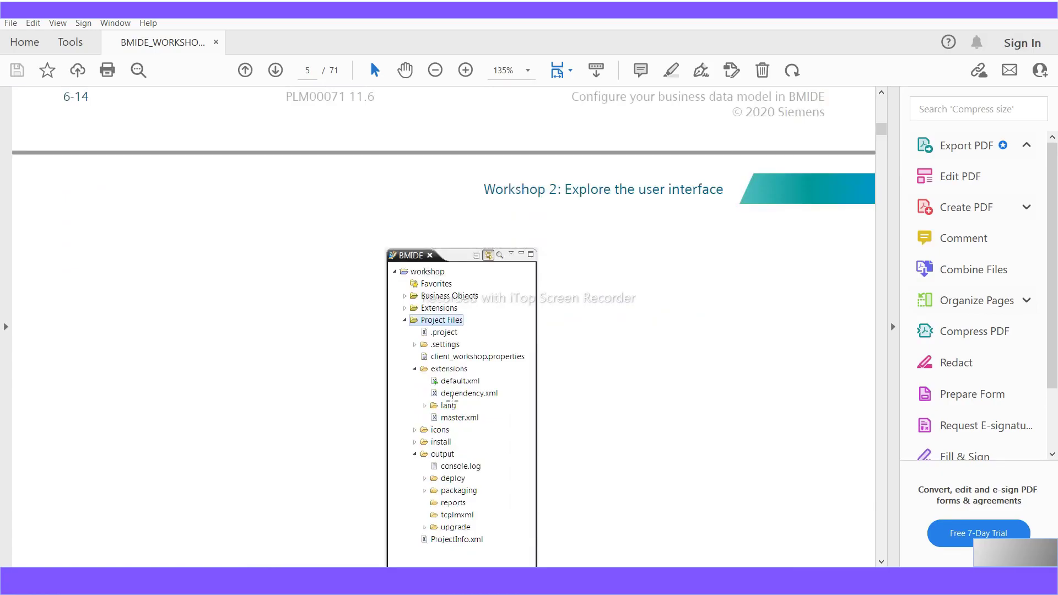
{"action": "scroll", "coordinate": [454, 400], "scroll_direction": "down", "scroll_amount": 1}
{"action": "scroll", "coordinate": [455, 400], "scroll_direction": "down", "scroll_amount": 1}
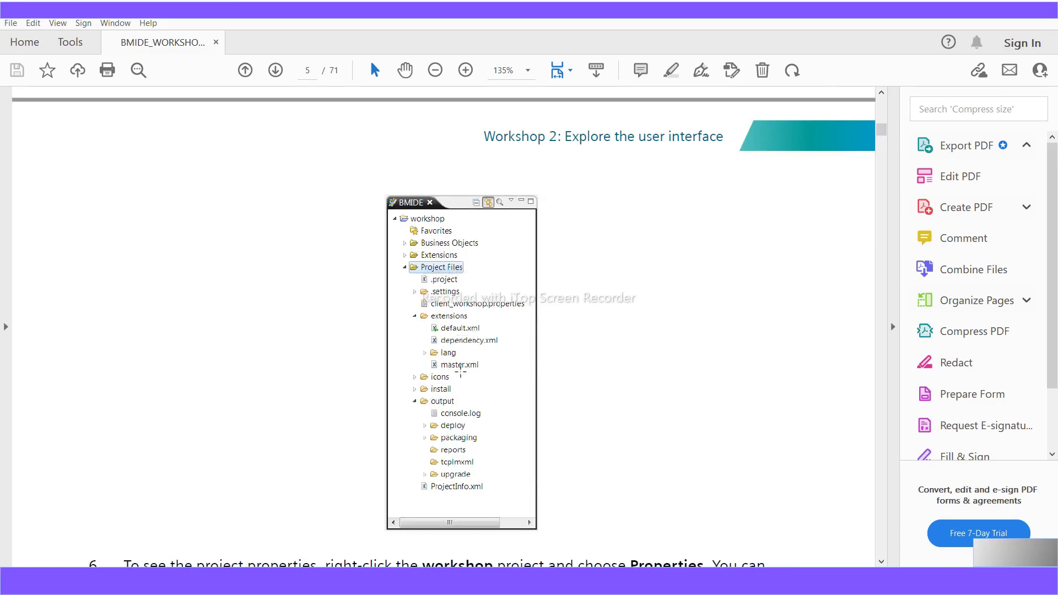
- Scroll to step 6 and highlight its instruction on opening the workshop project's properties
{"action": "scroll", "coordinate": [461, 372], "scroll_direction": "down", "scroll_amount": 1}
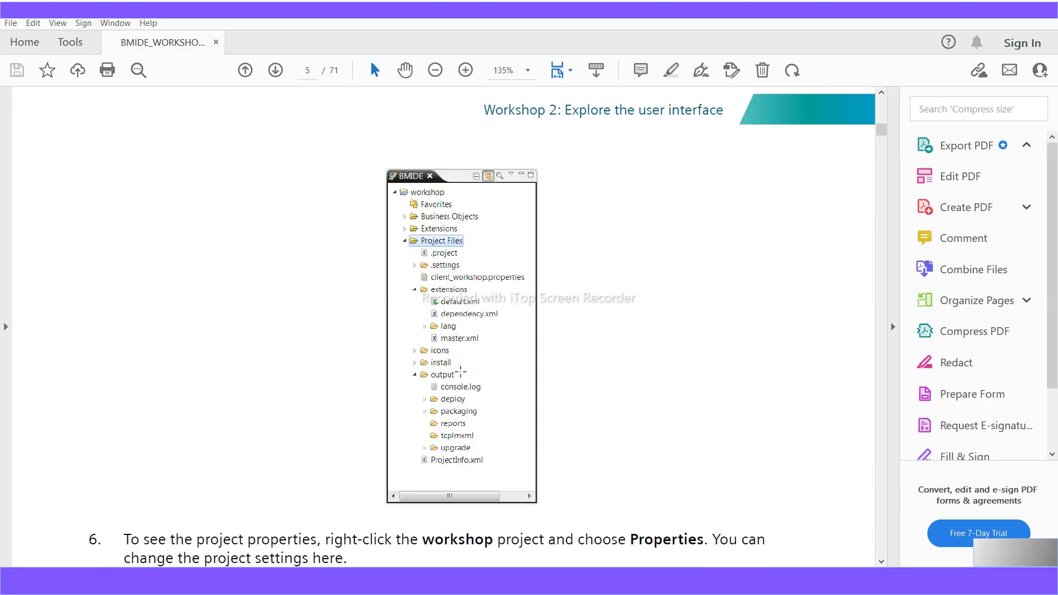
{"action": "scroll", "coordinate": [461, 373], "scroll_direction": "down", "scroll_amount": 8}
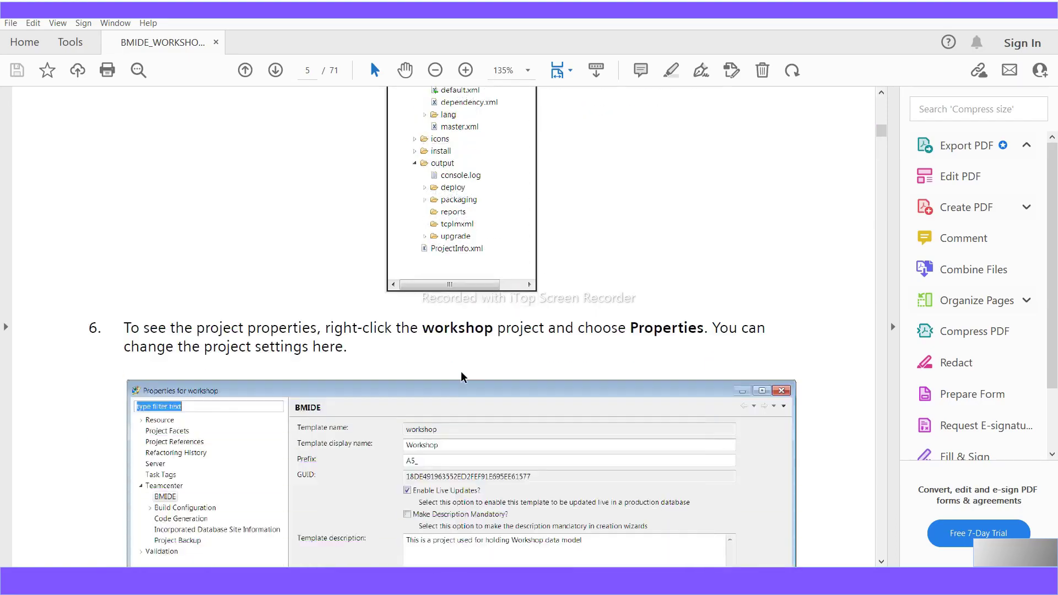
{"action": "scroll", "coordinate": [462, 377], "scroll_direction": "down", "scroll_amount": 1}
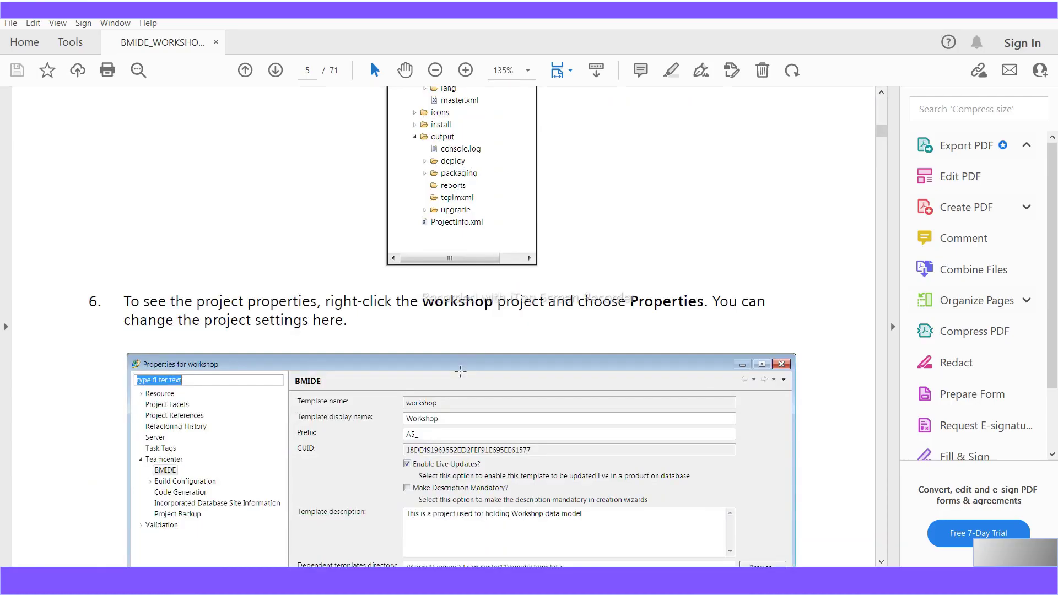
{"action": "left_click_drag", "start_coordinate": [123, 301], "coordinate": [659, 305]}
{"action": "scroll", "coordinate": [462, 437], "scroll_direction": "down", "scroll_amount": 1}
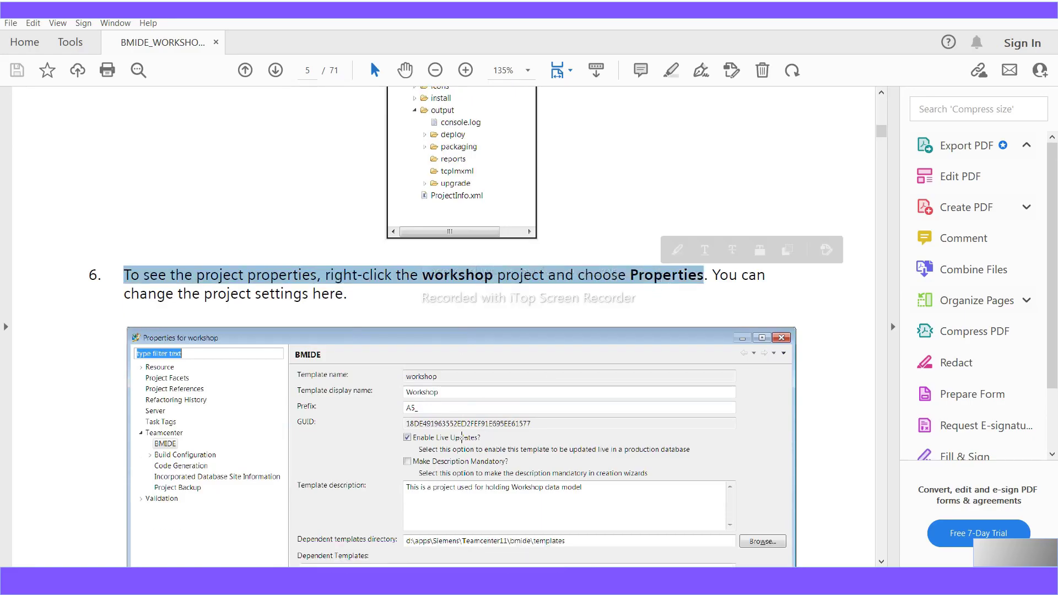
{"action": "scroll", "coordinate": [461, 437], "scroll_direction": "down", "scroll_amount": 1}
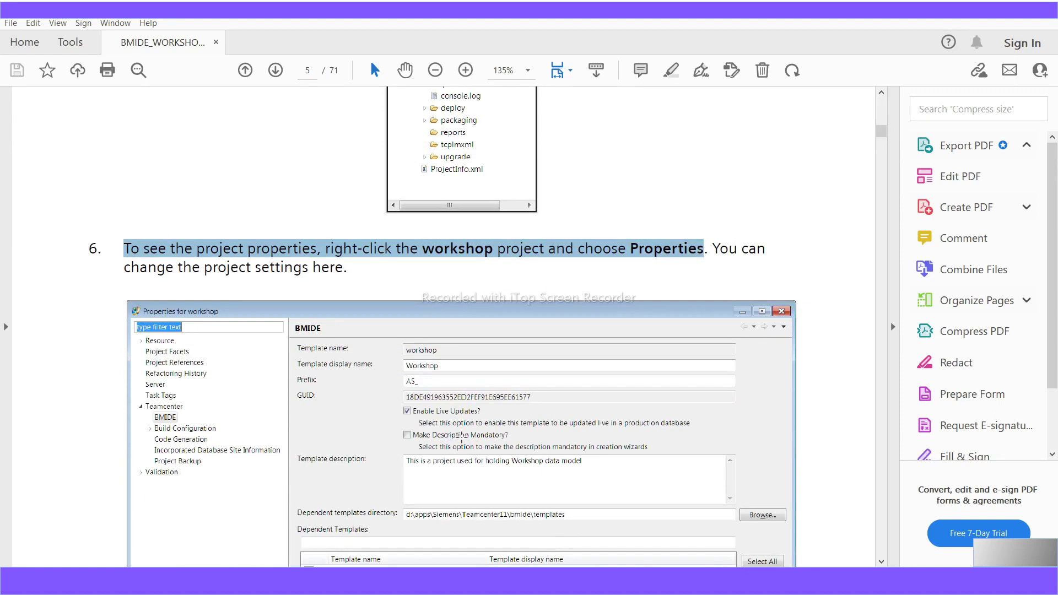
{"action": "scroll", "coordinate": [461, 437], "scroll_direction": "down", "scroll_amount": 2}
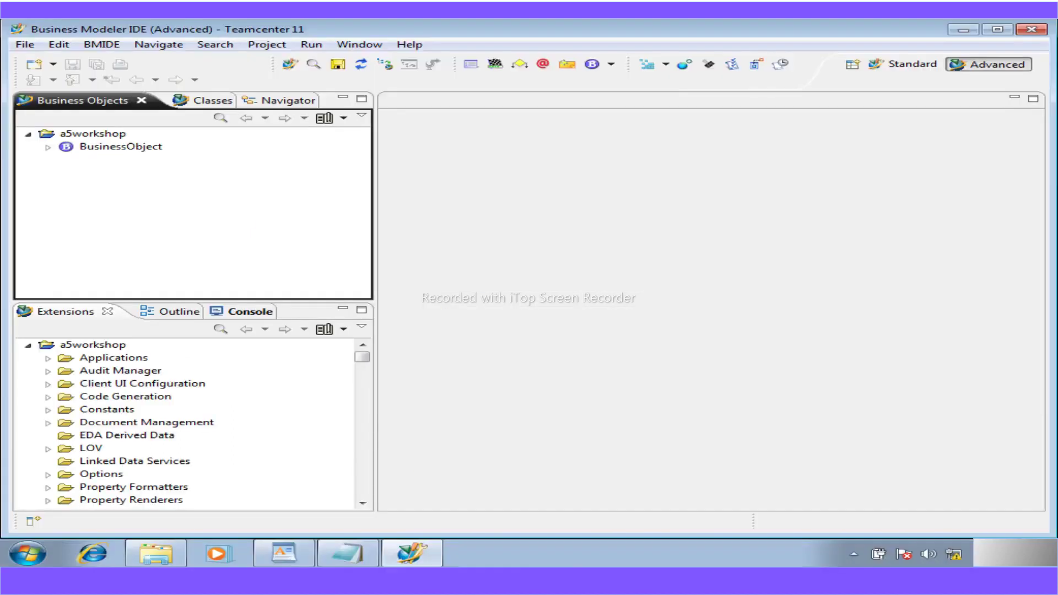
- Look for a Properties command in a5workshop's context menu and the Window, Run and Project menus
{"action": "left_click", "coordinate": [85, 134]}
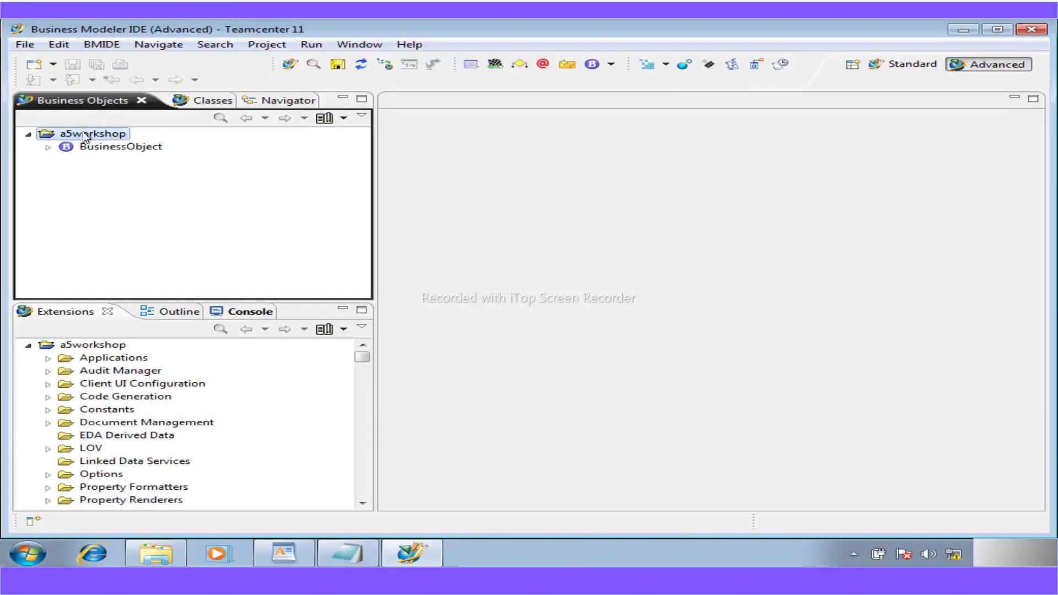
{"action": "right_click", "coordinate": [85, 135]}
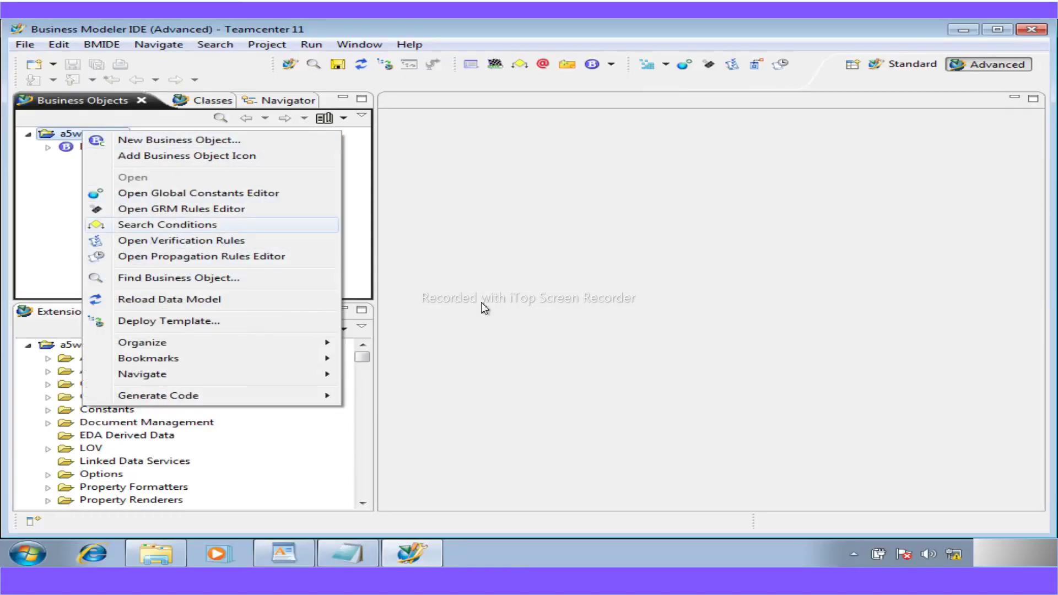
{"action": "left_click", "coordinate": [592, 412]}
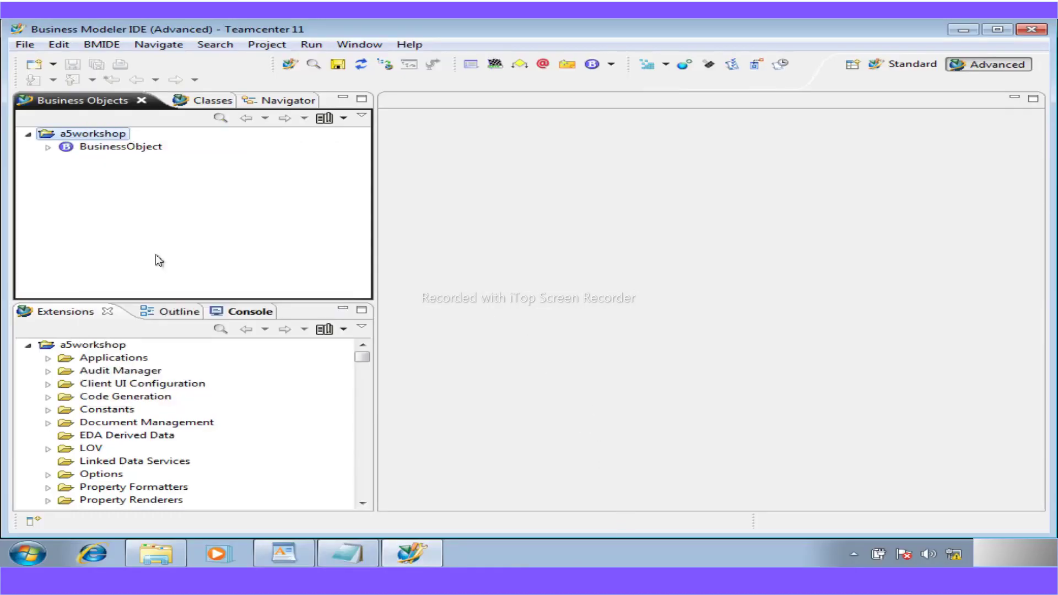
{"action": "left_click", "coordinate": [366, 47]}
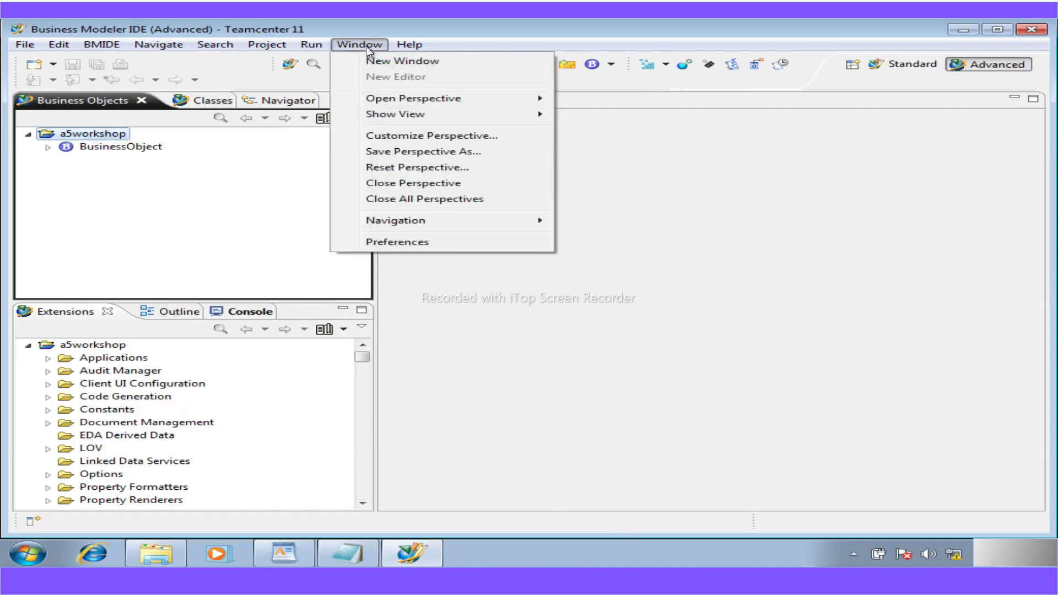
{"action": "left_click", "coordinate": [523, 347]}
{"action": "left_click", "coordinate": [261, 48]}
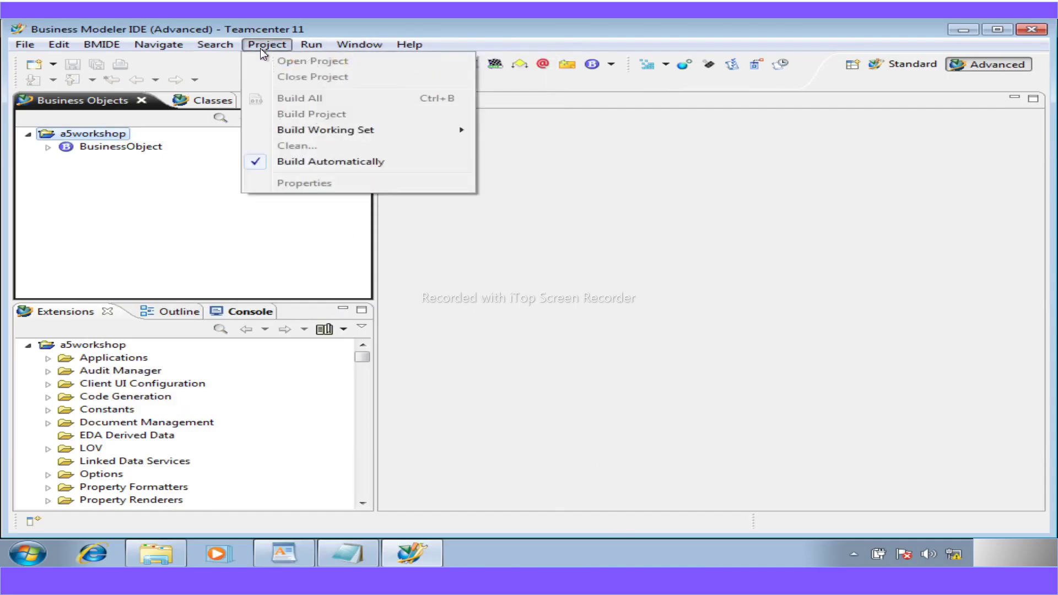
{"action": "left_click", "coordinate": [475, 422]}
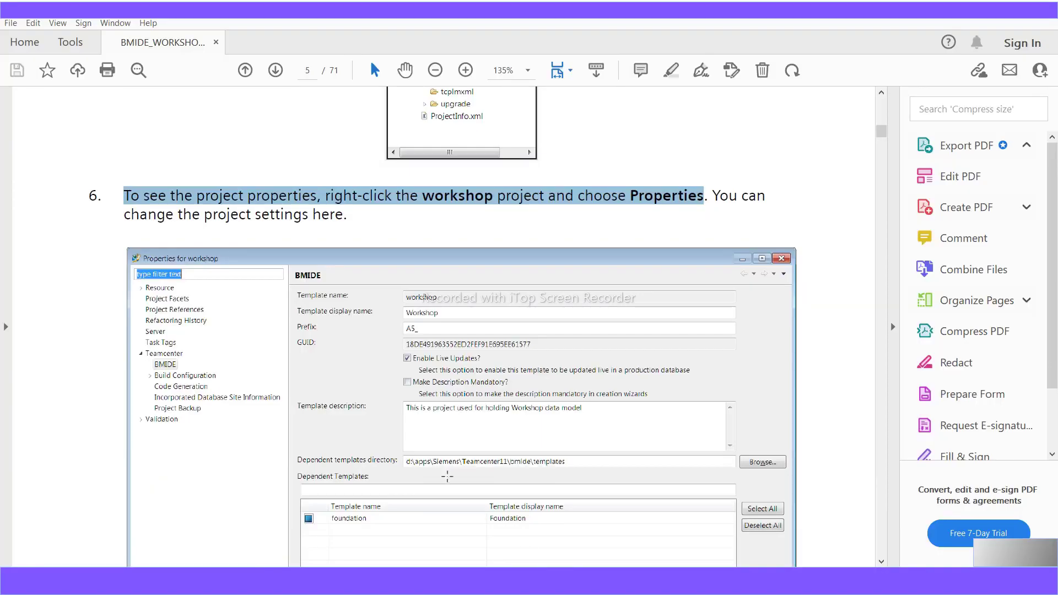
- Scroll the PDF up to the BMIDE tree illustration, then return to Business Modeler IDE
{"action": "scroll", "coordinate": [448, 477], "scroll_direction": "up", "scroll_amount": 5}
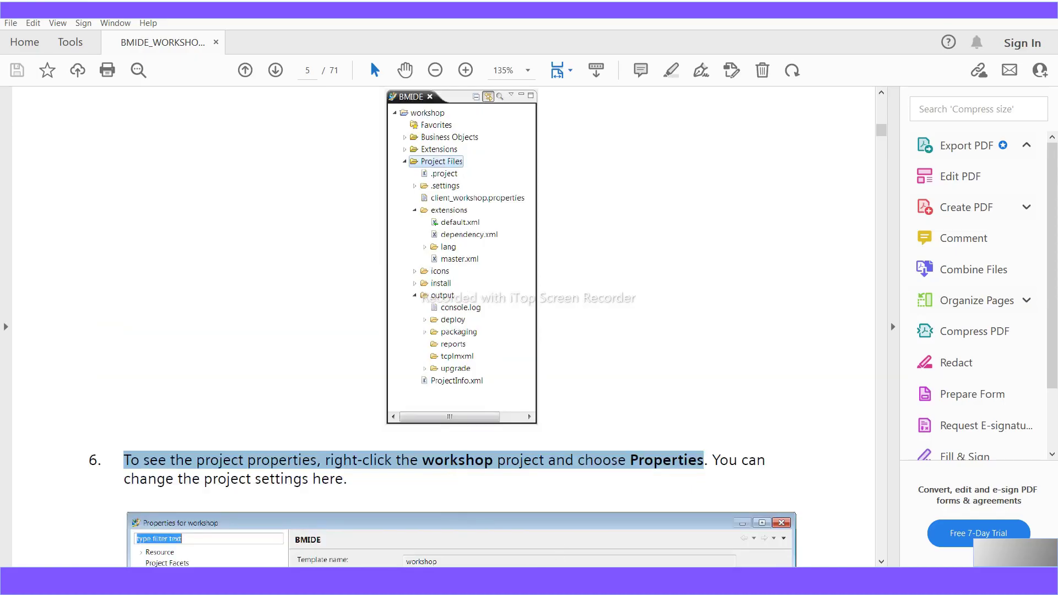
{"action": "key", "text": "alt+Tab"}
- Switch to the Standard perspective and open Properties for the a5workshop project
{"action": "left_click", "coordinate": [904, 64]}
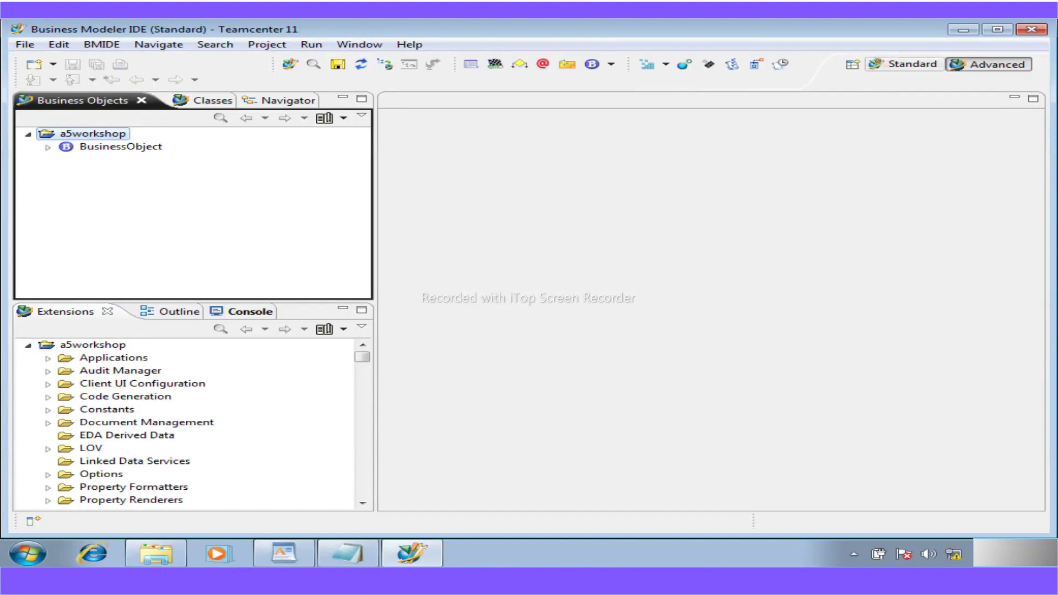
{"action": "left_click", "coordinate": [95, 103]}
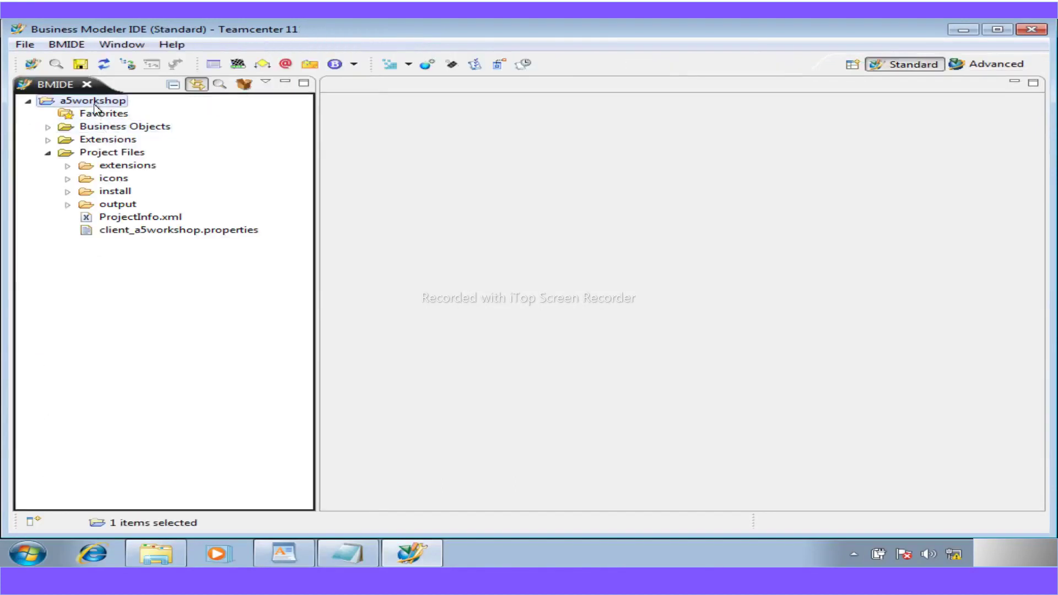
{"action": "right_click", "coordinate": [95, 104]}
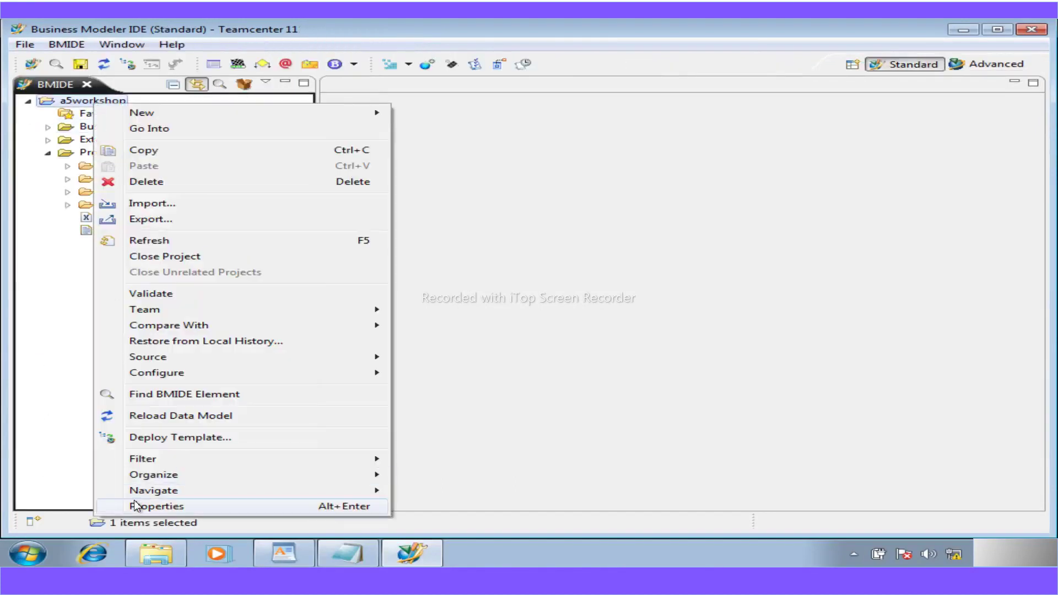
{"action": "left_click", "coordinate": [166, 506]}
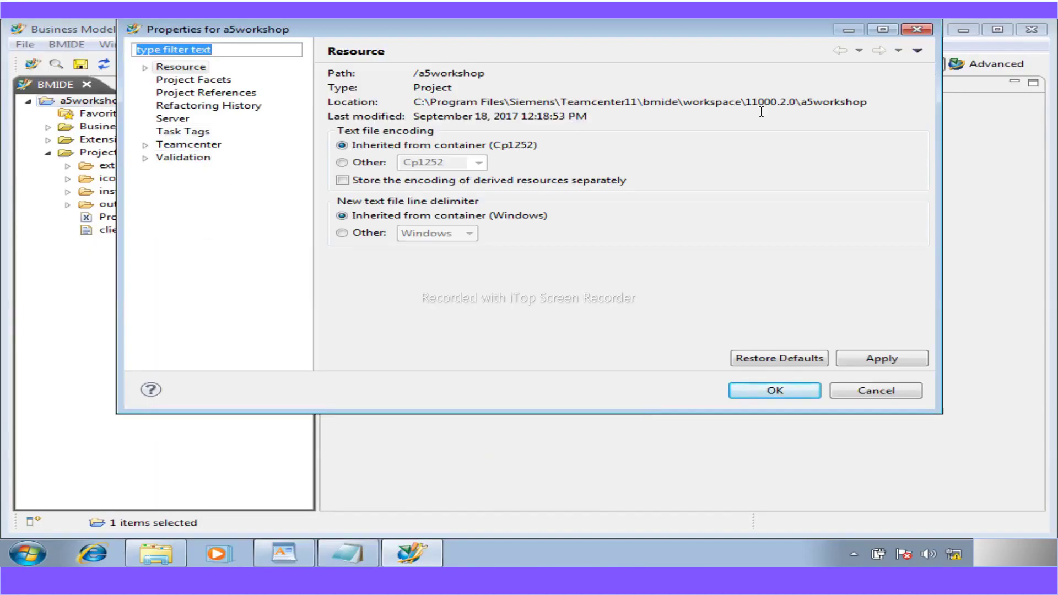
- Highlight the project's location path, then show the Teamcenter > BMIDE page with prefix A5_
{"action": "left_click_drag", "start_coordinate": [868, 102], "coordinate": [414, 104]}
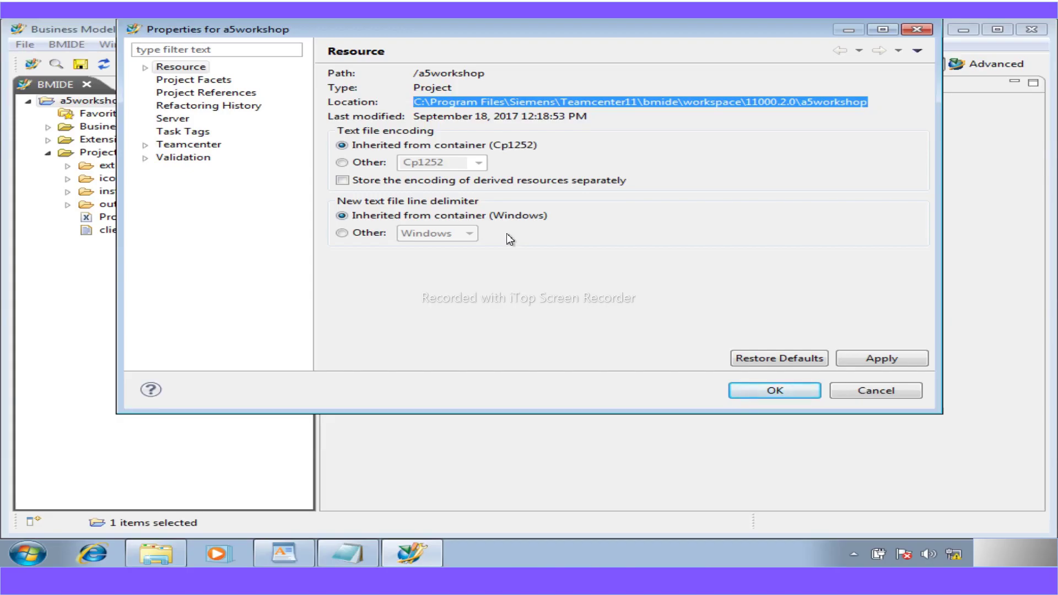
{"action": "left_click", "coordinate": [145, 145]}
{"action": "left_click", "coordinate": [190, 157]}
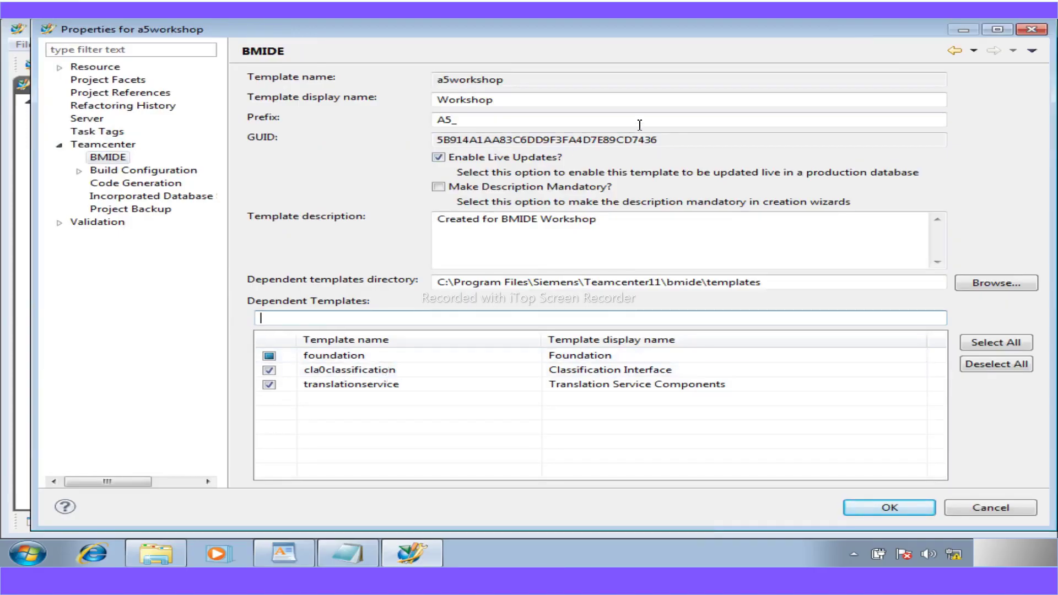
{"action": "left_click_drag", "start_coordinate": [668, 140], "coordinate": [431, 135]}
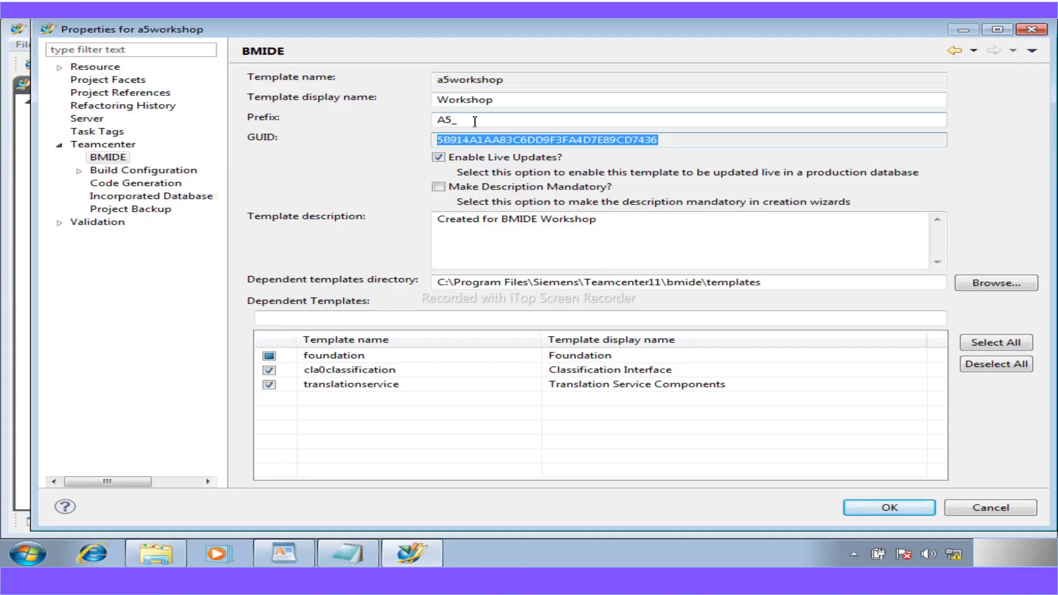
{"action": "left_click_drag", "start_coordinate": [477, 122], "coordinate": [436, 124]}
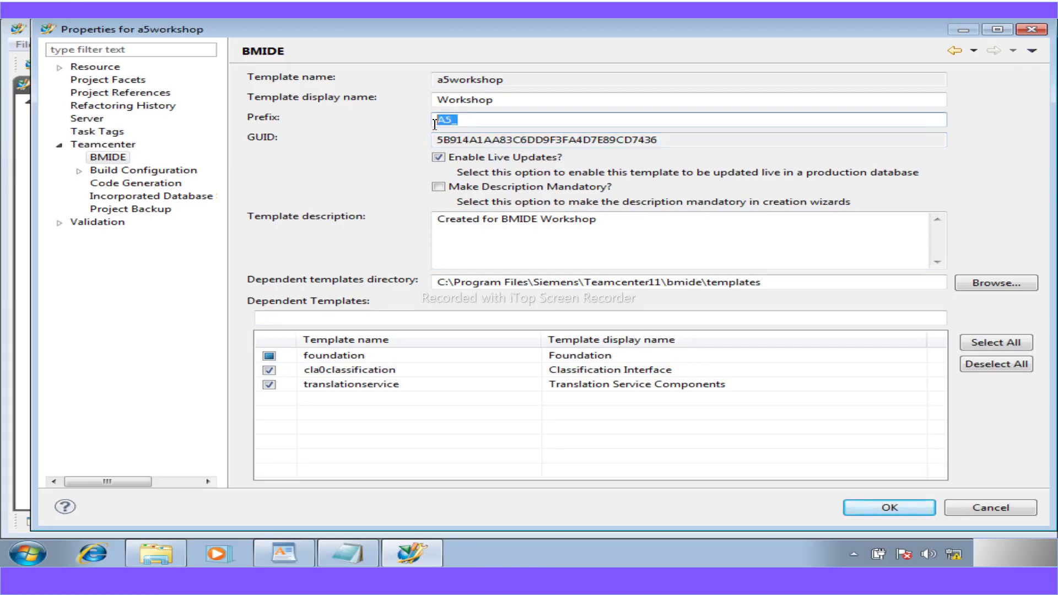
{"action": "left_click_drag", "start_coordinate": [497, 100], "coordinate": [418, 104]}
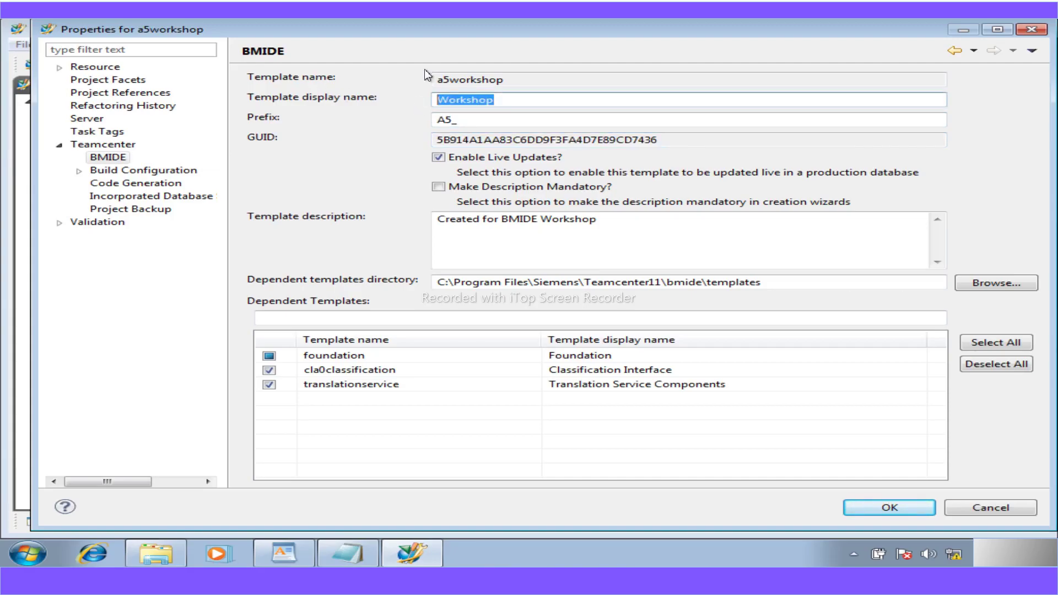
{"action": "left_click_drag", "start_coordinate": [524, 81], "coordinate": [403, 82]}
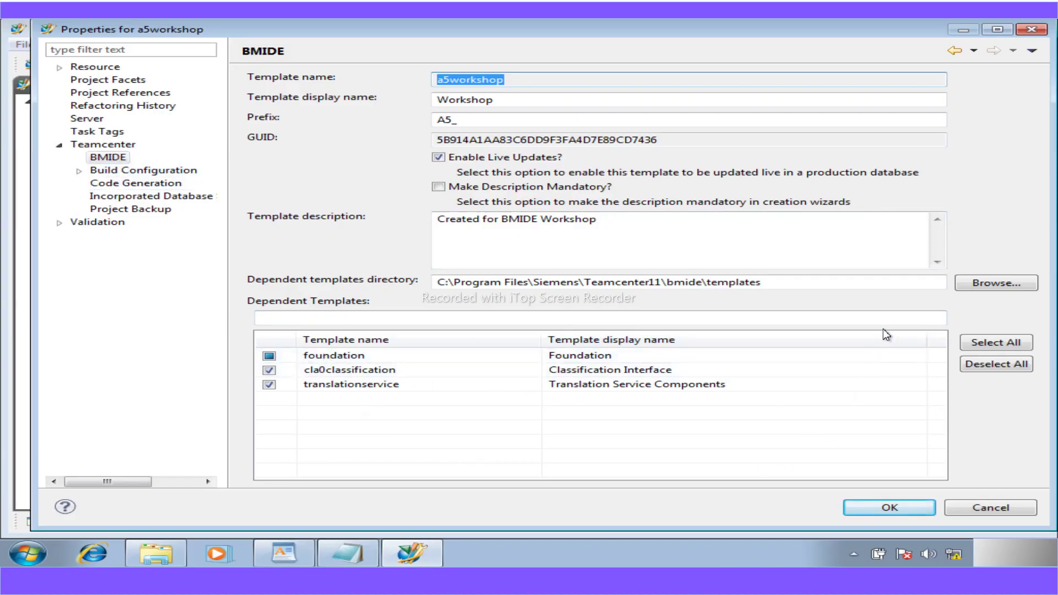
- Close the a5workshop project properties and bring the BMIDE_WORKSHOP guide PDF forward
{"action": "left_click", "coordinate": [890, 509]}
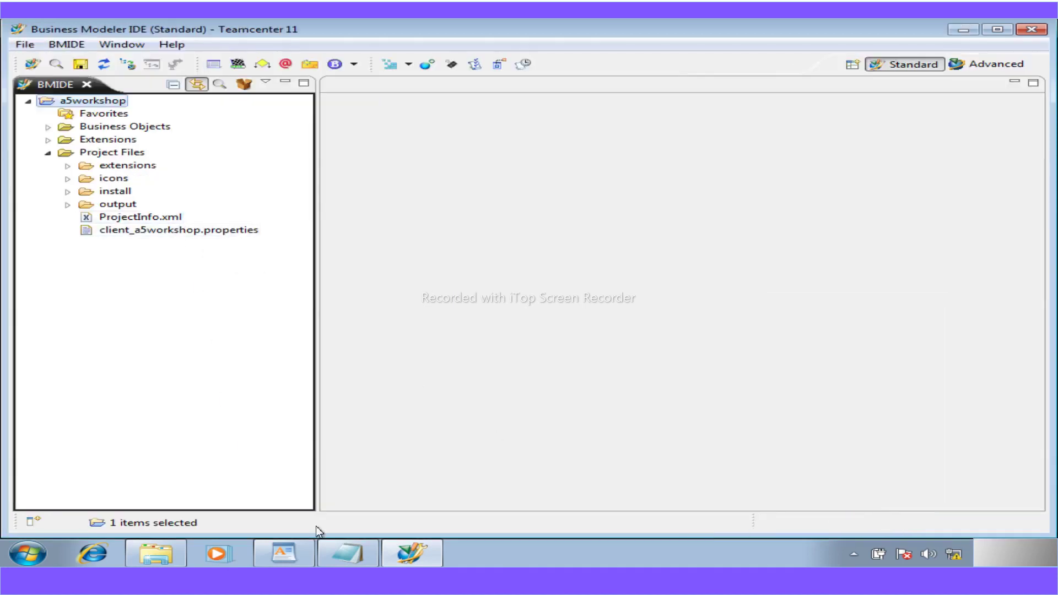
{"action": "left_click", "coordinate": [284, 553]}
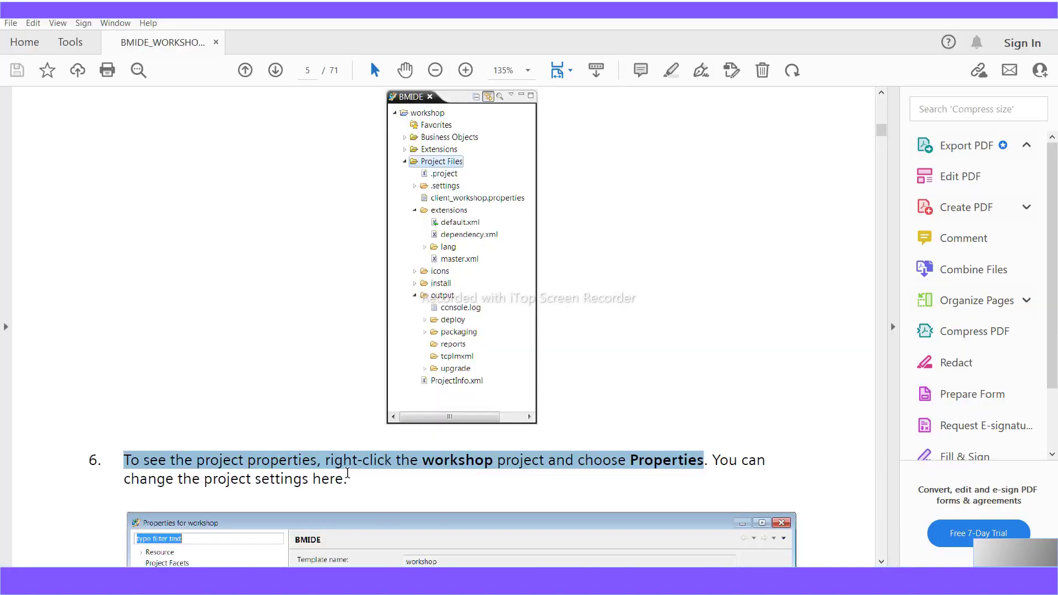
- Scroll the guide from step 6 to step 7 and highlight its Window > Preferences path
{"action": "scroll", "coordinate": [379, 499], "scroll_direction": "down", "scroll_amount": 4}
{"action": "scroll", "coordinate": [379, 499], "scroll_direction": "down", "scroll_amount": 5}
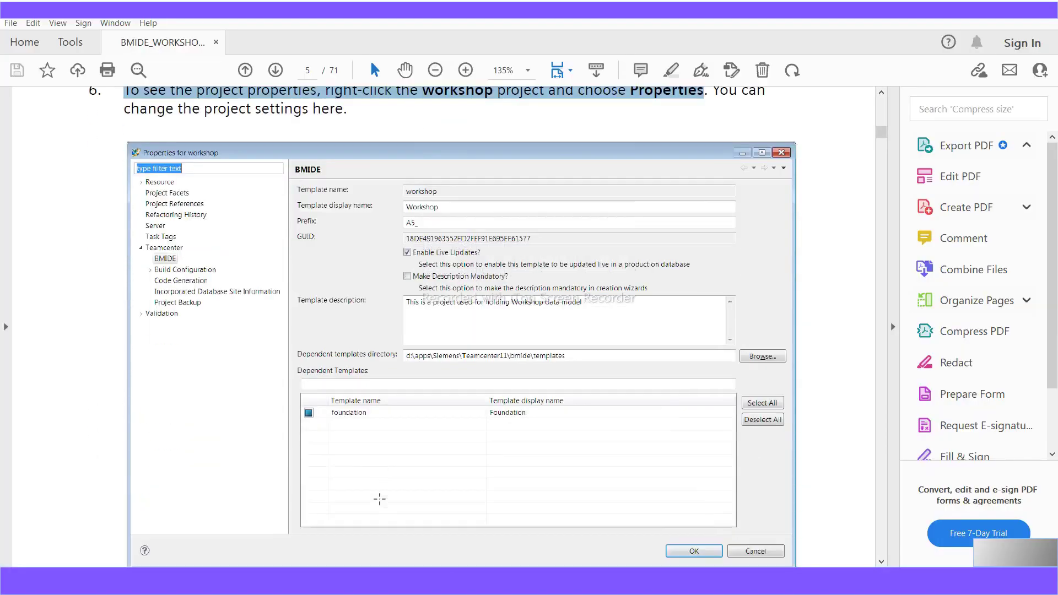
{"action": "scroll", "coordinate": [379, 499], "scroll_direction": "down", "scroll_amount": 1}
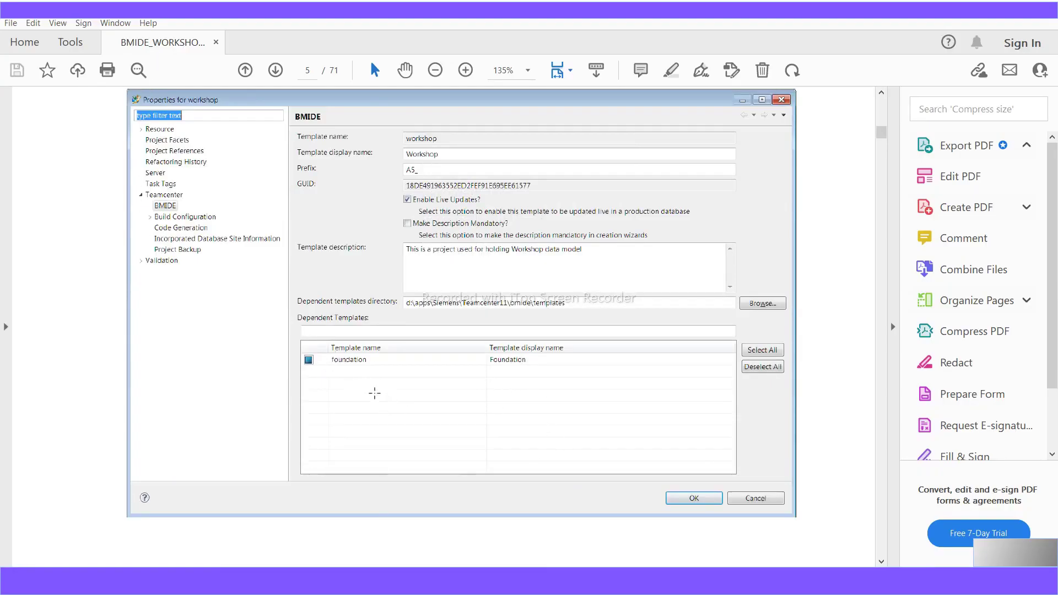
{"action": "scroll", "coordinate": [377, 394], "scroll_direction": "down", "scroll_amount": 3}
{"action": "scroll", "coordinate": [379, 389], "scroll_direction": "down", "scroll_amount": 14}
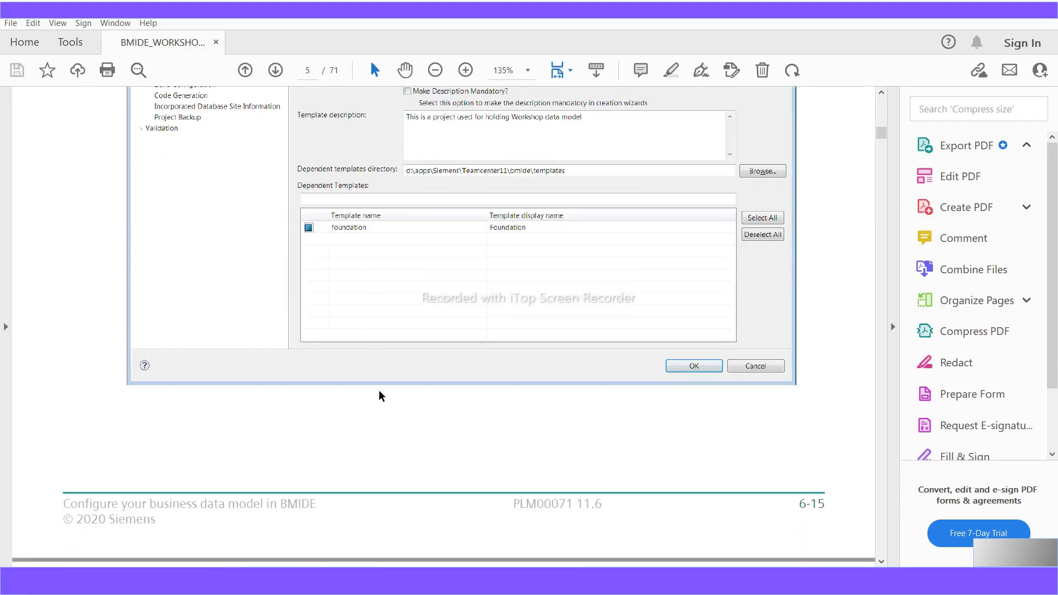
{"action": "scroll", "coordinate": [378, 389], "scroll_direction": "down", "scroll_amount": 2}
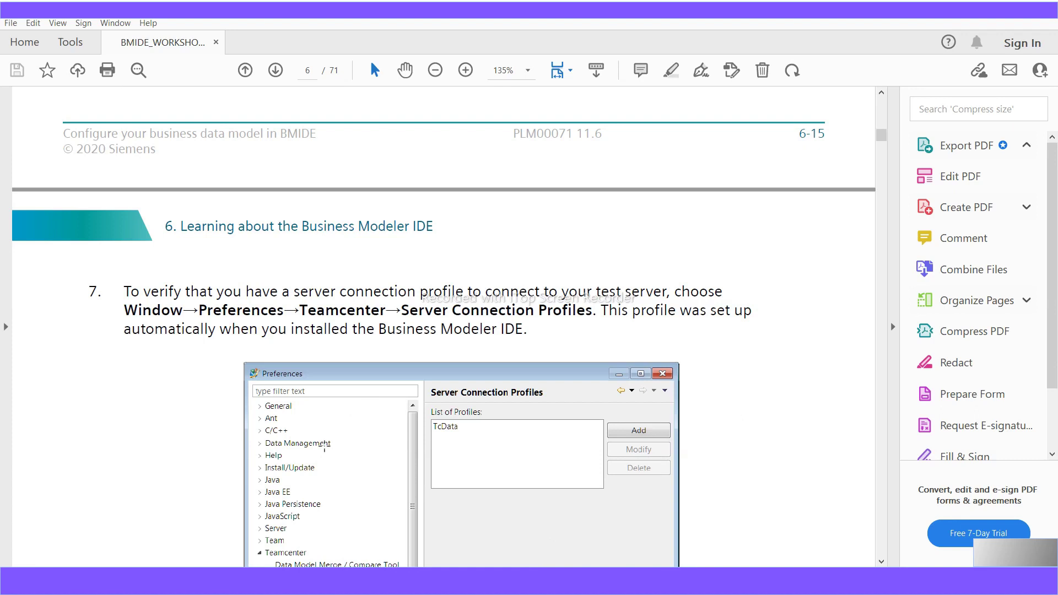
{"action": "left_click_drag", "start_coordinate": [125, 310], "coordinate": [590, 313]}
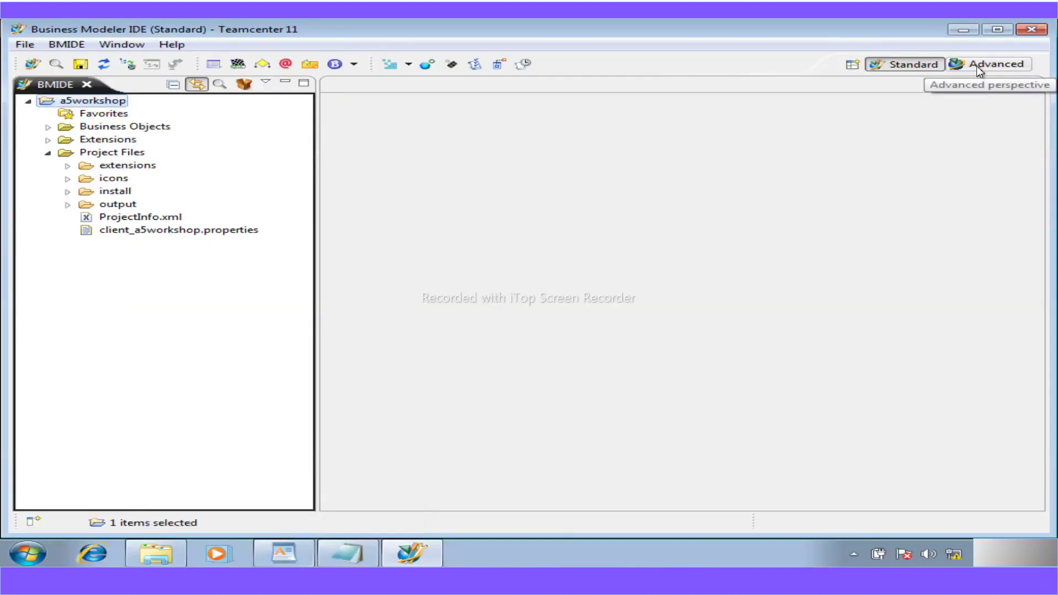
- In the Advanced perspective, open Preferences > Teamcenter > Server Connection Profiles and select TcData
{"action": "left_click", "coordinate": [976, 65]}
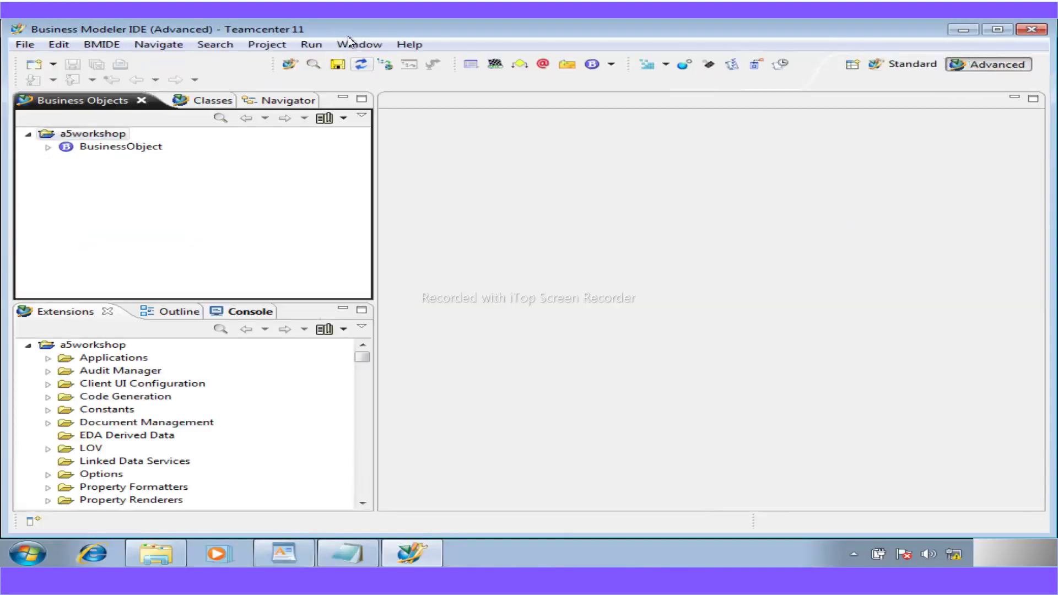
{"action": "left_click", "coordinate": [358, 45]}
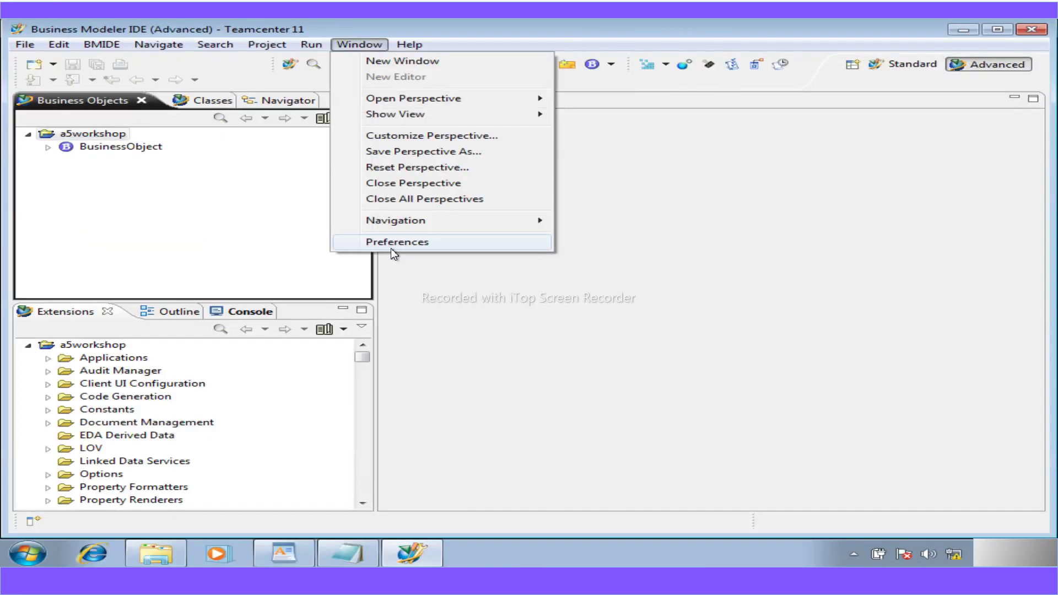
{"action": "left_click", "coordinate": [391, 245]}
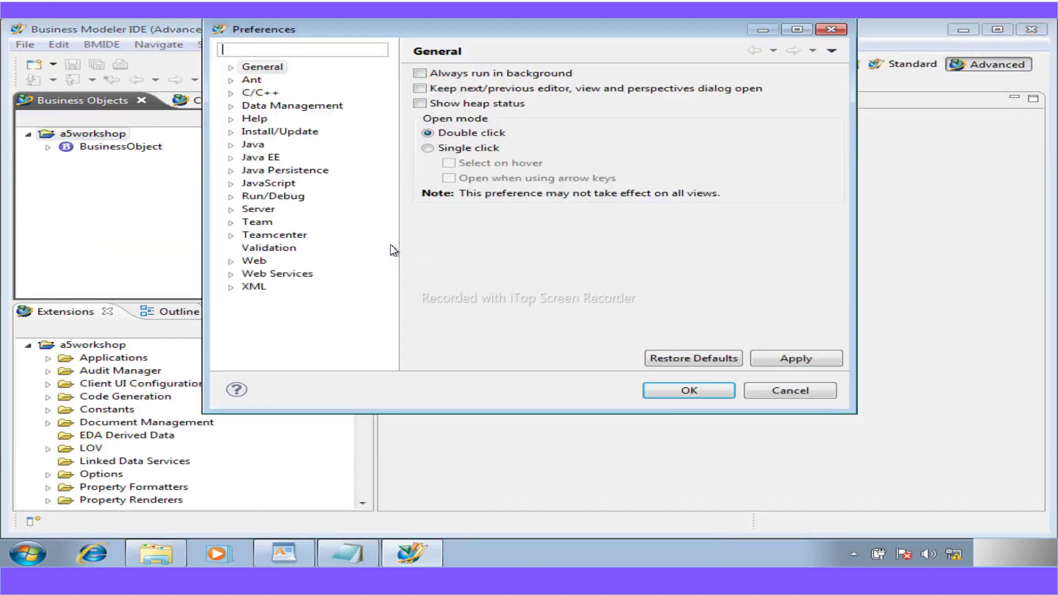
{"action": "left_click", "coordinate": [231, 236]}
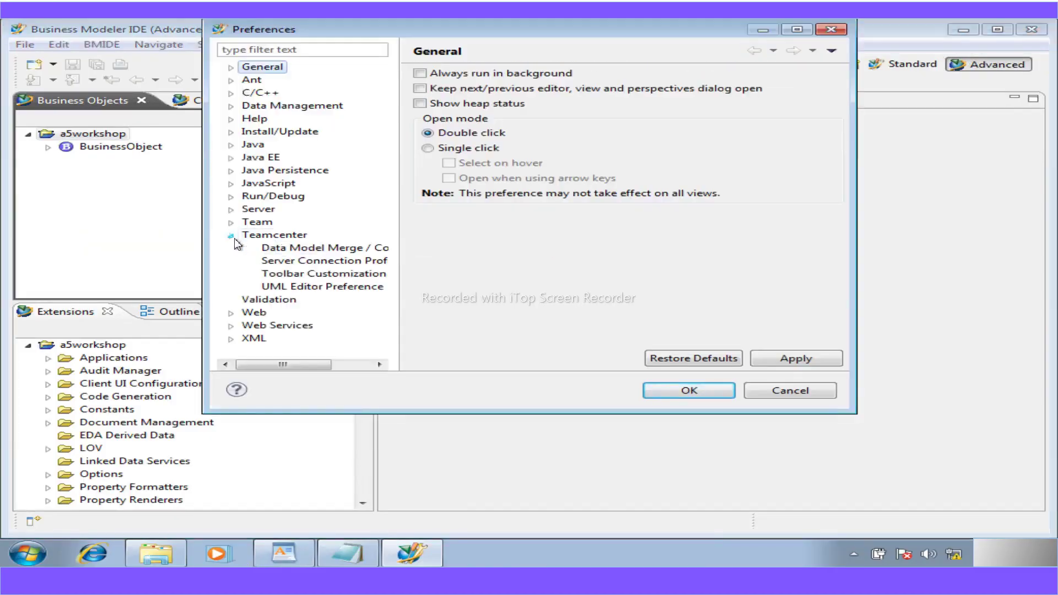
{"action": "left_click", "coordinate": [279, 260]}
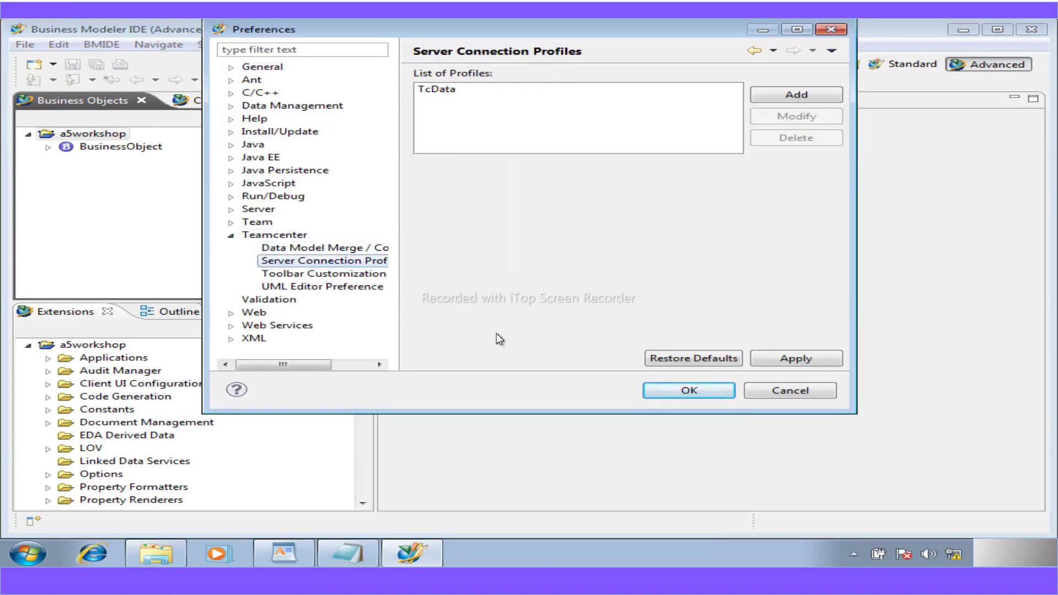
{"action": "left_click", "coordinate": [443, 91]}
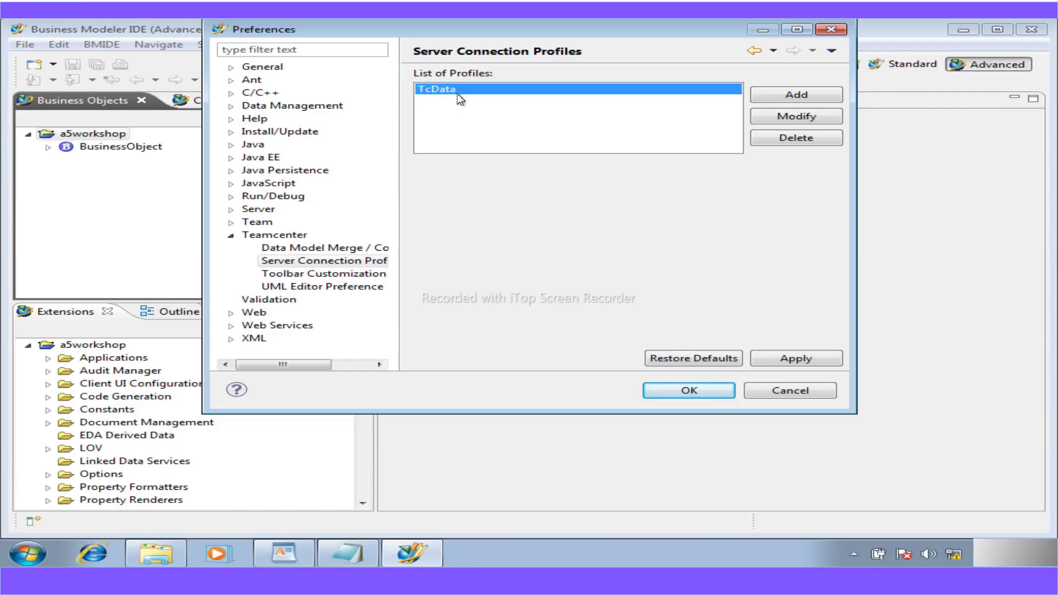
{"action": "left_click", "coordinate": [811, 120]}
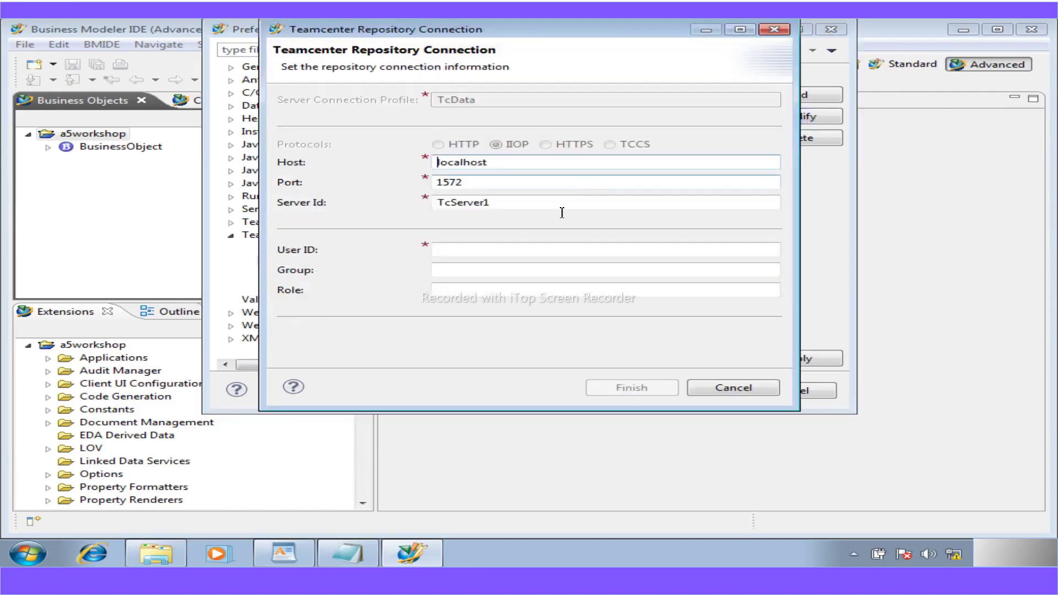
{"action": "left_click_drag", "start_coordinate": [464, 183], "coordinate": [436, 182]}
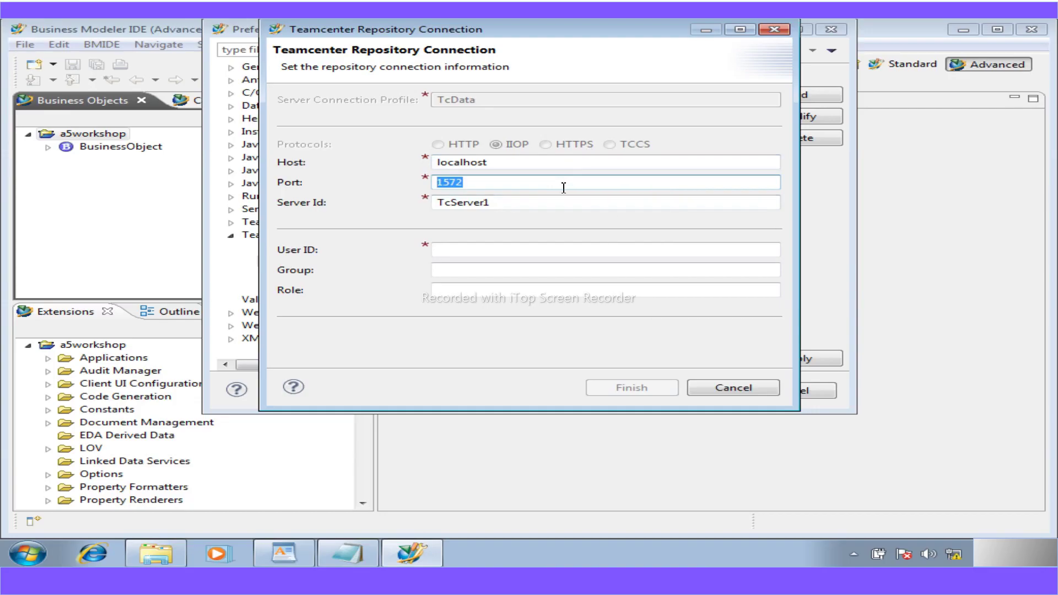
{"action": "left_click", "coordinate": [720, 387]}
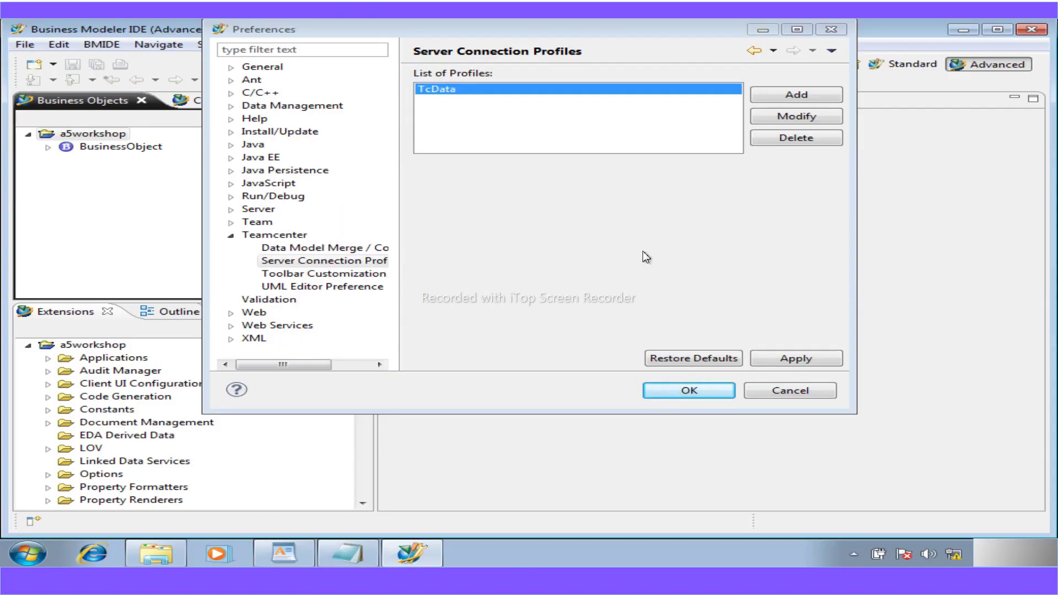
- Cancel a new profile, check TcData's port 1572 without changes, then close Preferences with OK
{"action": "left_click", "coordinate": [788, 98]}
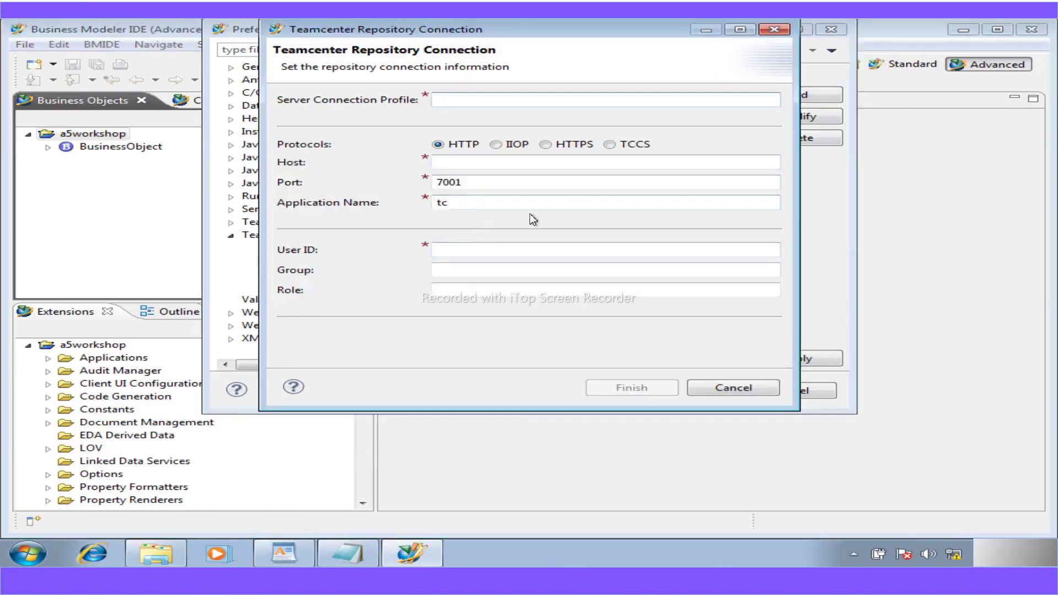
{"action": "left_click", "coordinate": [729, 390]}
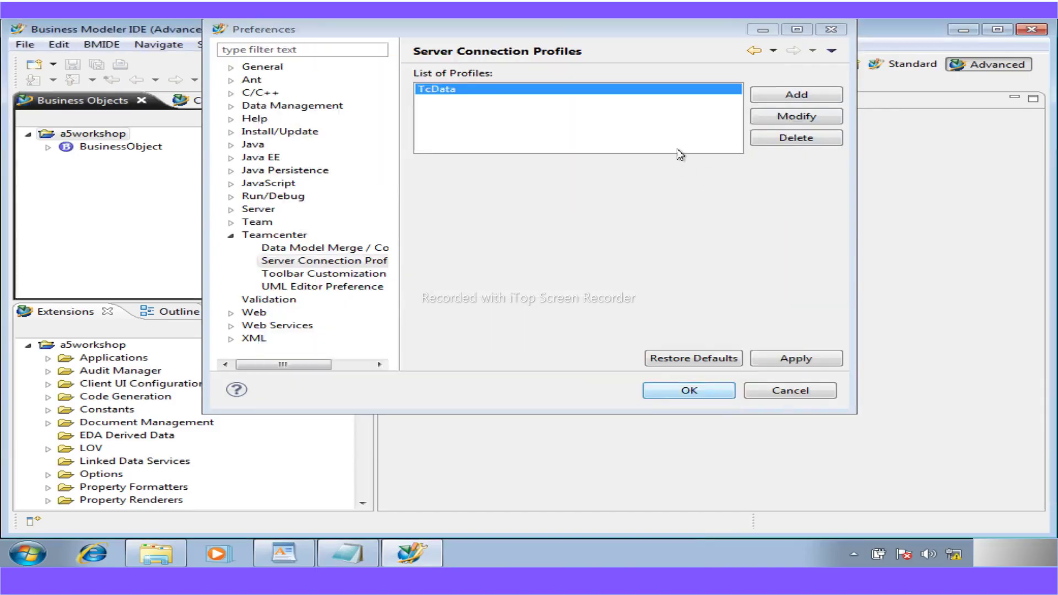
{"action": "left_click", "coordinate": [775, 115]}
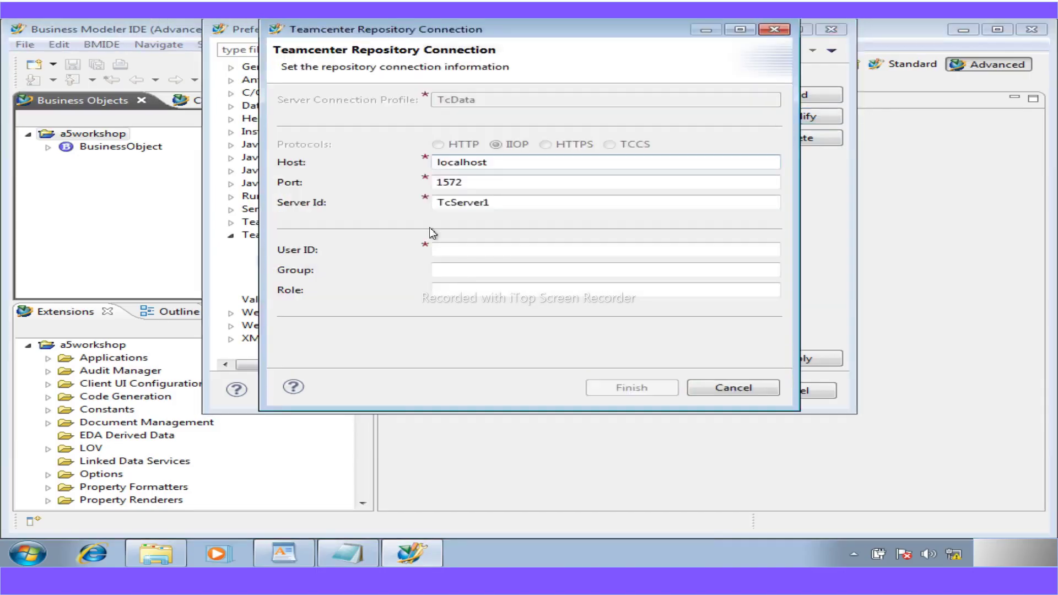
{"action": "left_click_drag", "start_coordinate": [472, 186], "coordinate": [404, 187]}
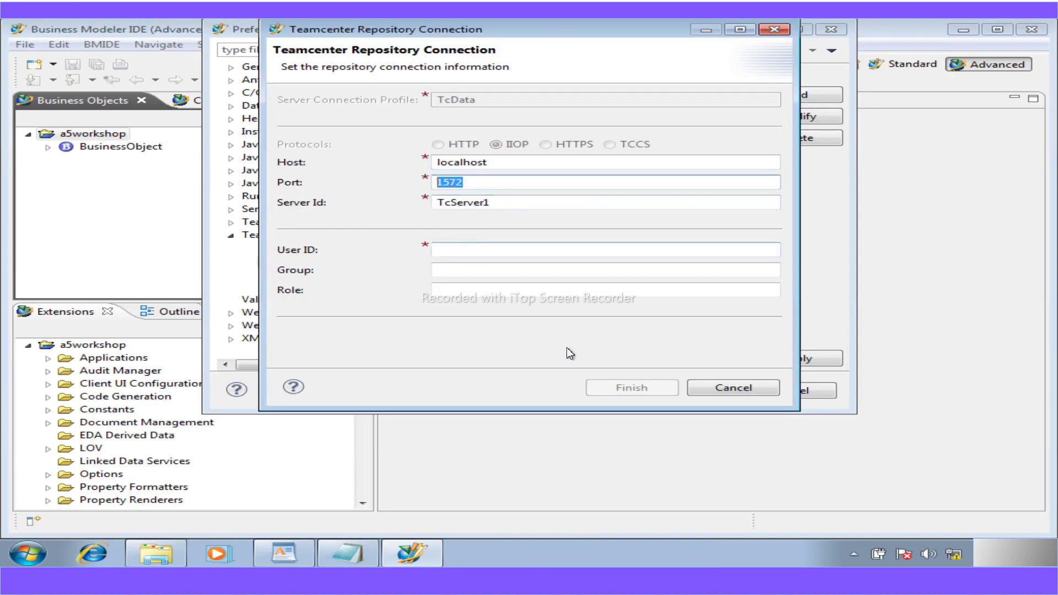
{"action": "left_click", "coordinate": [742, 387]}
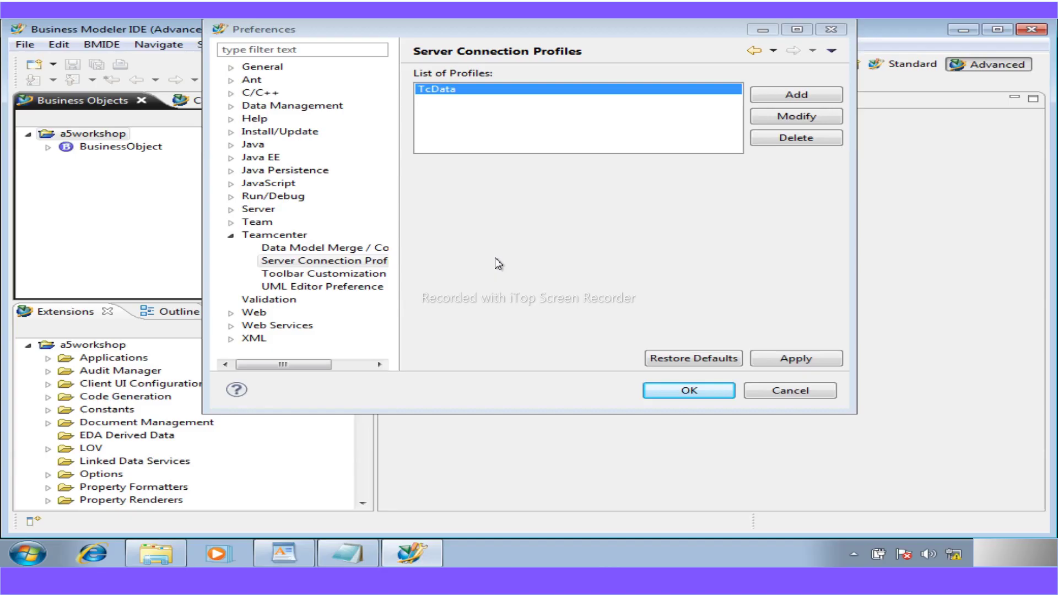
{"action": "left_click", "coordinate": [719, 390]}
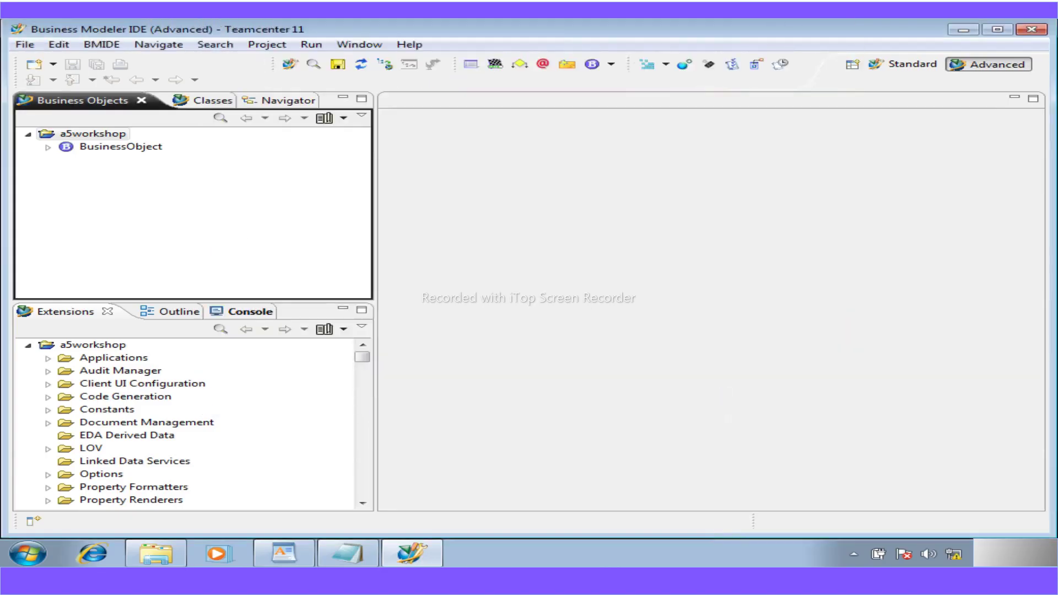
- Scroll the workshop guide to page 7's 'Workshop 3: Create a new item type' heading
{"action": "key", "text": "alt+Tab"}
{"action": "scroll", "coordinate": [190, 383], "scroll_direction": "up", "scroll_amount": 6}
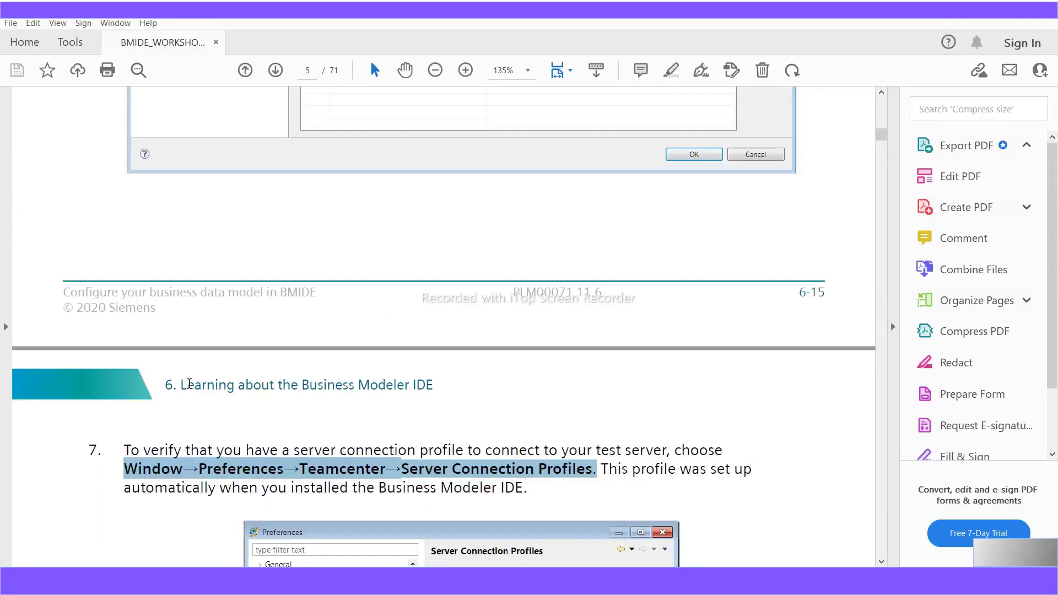
{"action": "scroll", "coordinate": [191, 389], "scroll_direction": "down", "scroll_amount": 10}
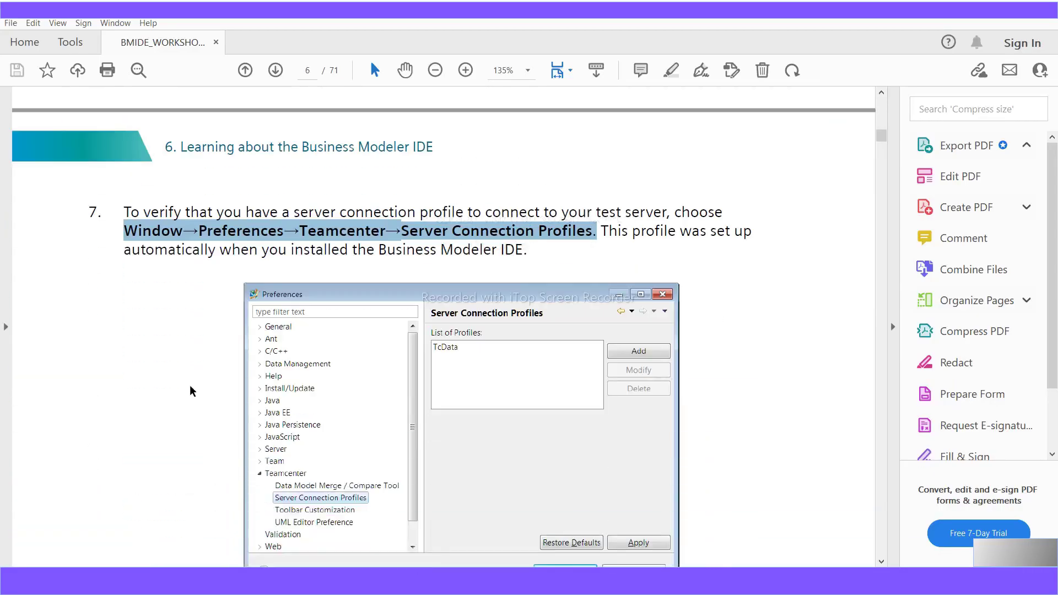
{"action": "scroll", "coordinate": [190, 388], "scroll_direction": "down", "scroll_amount": 10}
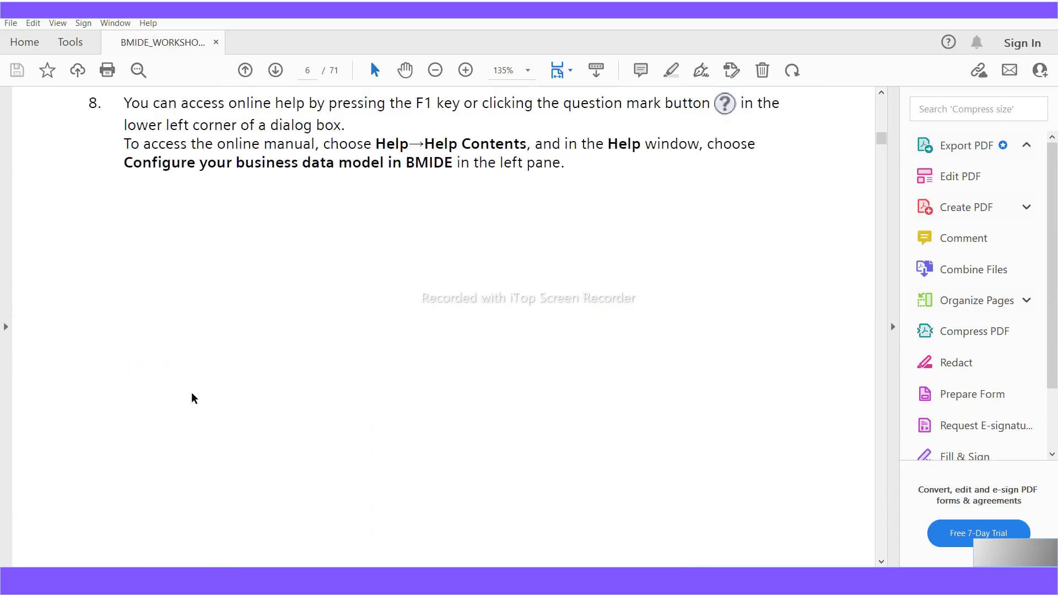
{"action": "scroll", "coordinate": [193, 394], "scroll_direction": "down", "scroll_amount": 5}
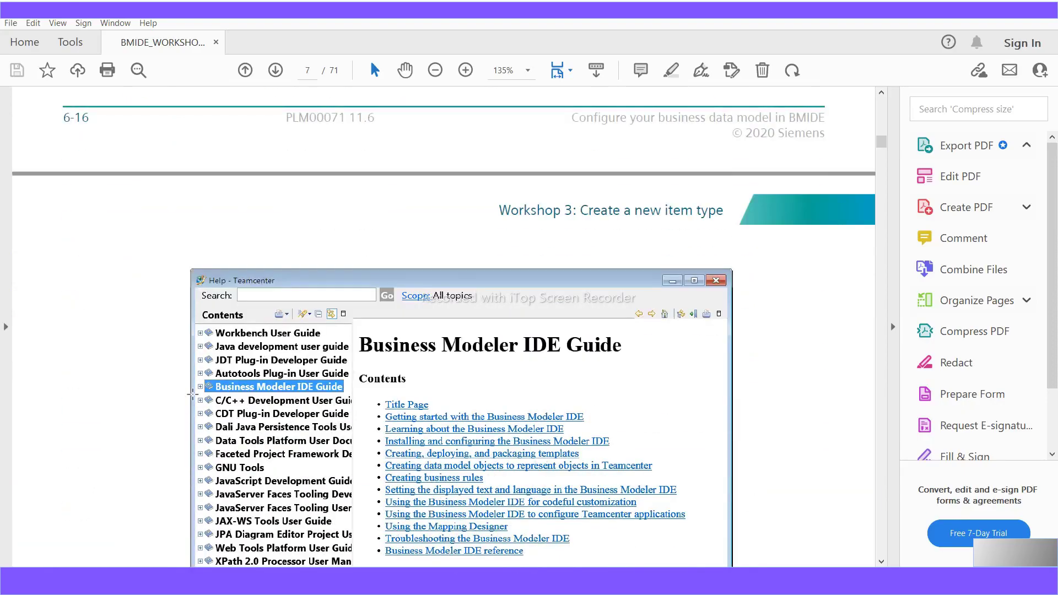
{"action": "scroll", "coordinate": [192, 393], "scroll_direction": "up", "scroll_amount": 15}
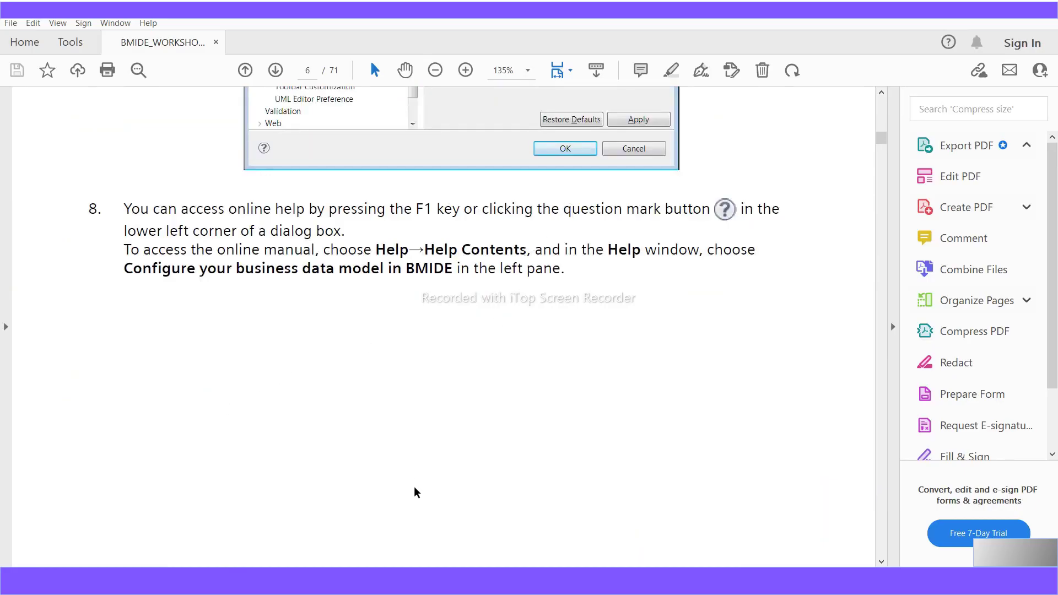
{"action": "scroll", "coordinate": [414, 489], "scroll_direction": "down", "scroll_amount": 6}
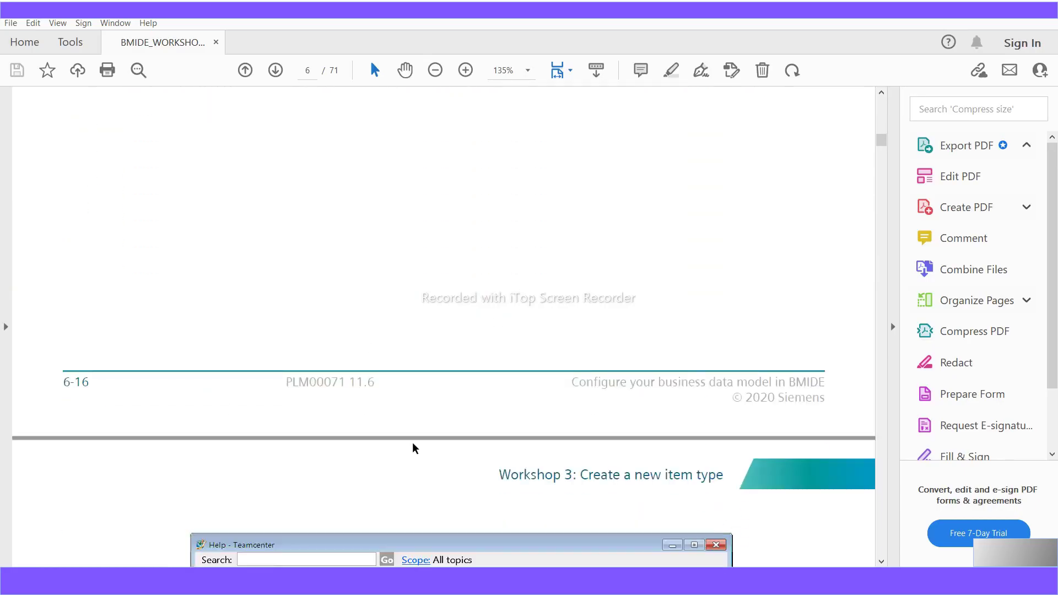
{"action": "scroll", "coordinate": [413, 444], "scroll_direction": "down", "scroll_amount": 3}
{"action": "scroll", "coordinate": [414, 437], "scroll_direction": "down", "scroll_amount": 3}
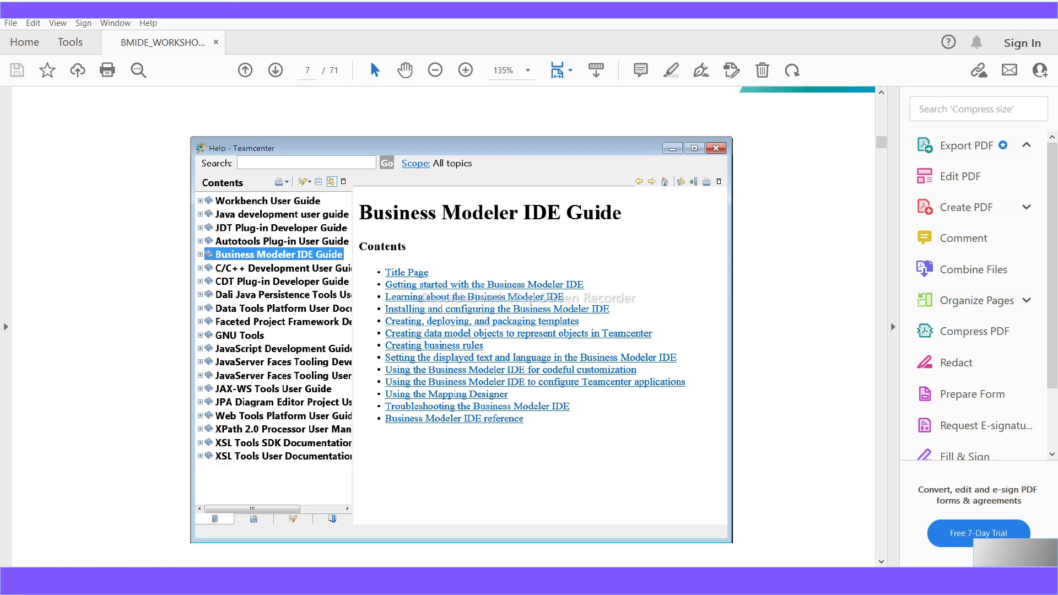
{"action": "scroll", "coordinate": [479, 492], "scroll_direction": "down", "scroll_amount": 3}
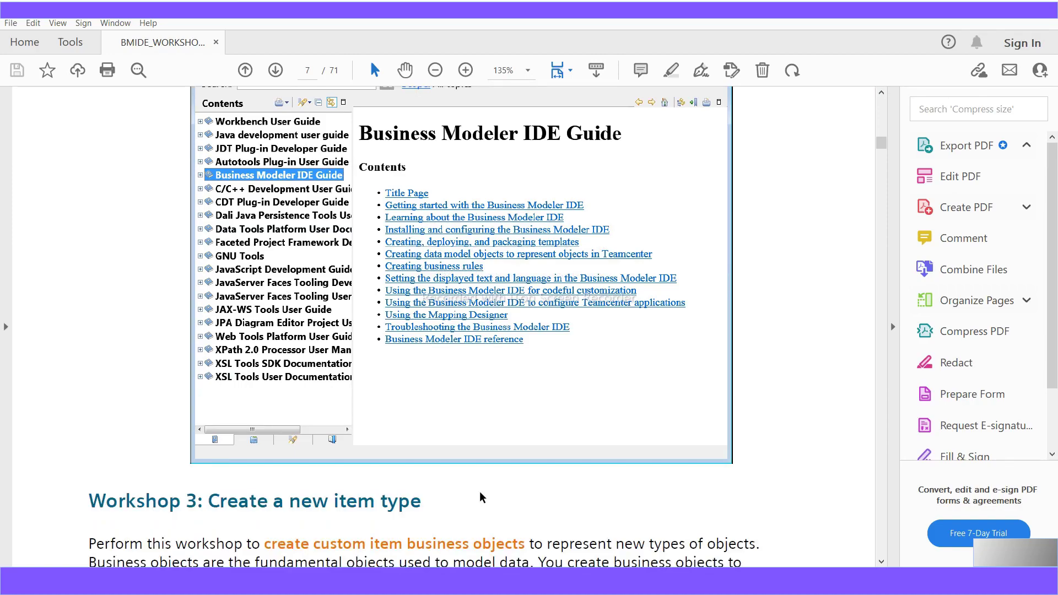
{"action": "scroll", "coordinate": [480, 492], "scroll_direction": "up", "scroll_amount": 2}
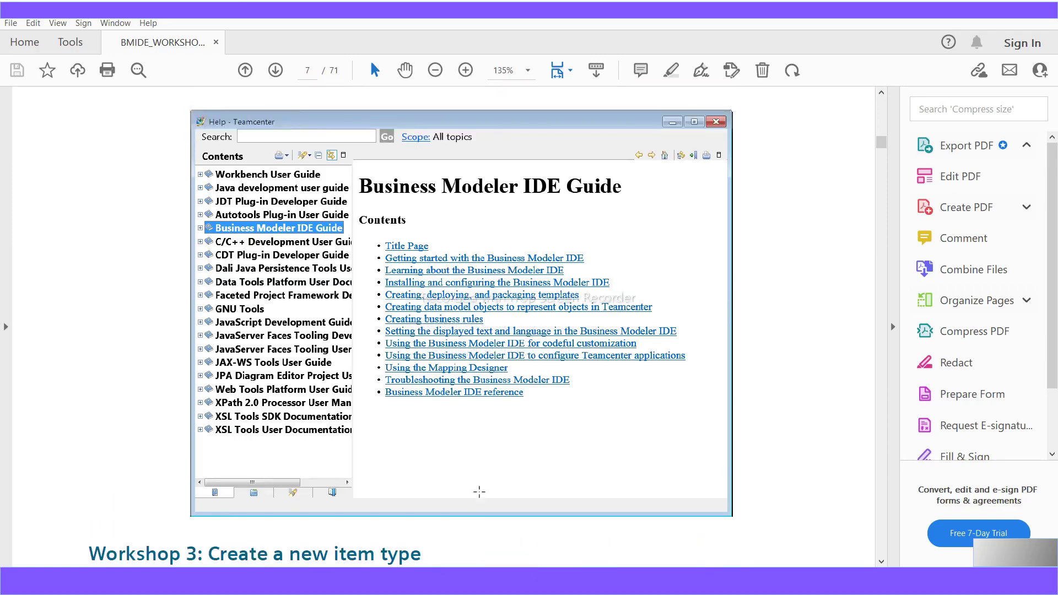
{"action": "scroll", "coordinate": [479, 492], "scroll_direction": "up", "scroll_amount": 16}
{"action": "scroll", "coordinate": [480, 497], "scroll_direction": "down", "scroll_amount": 12}
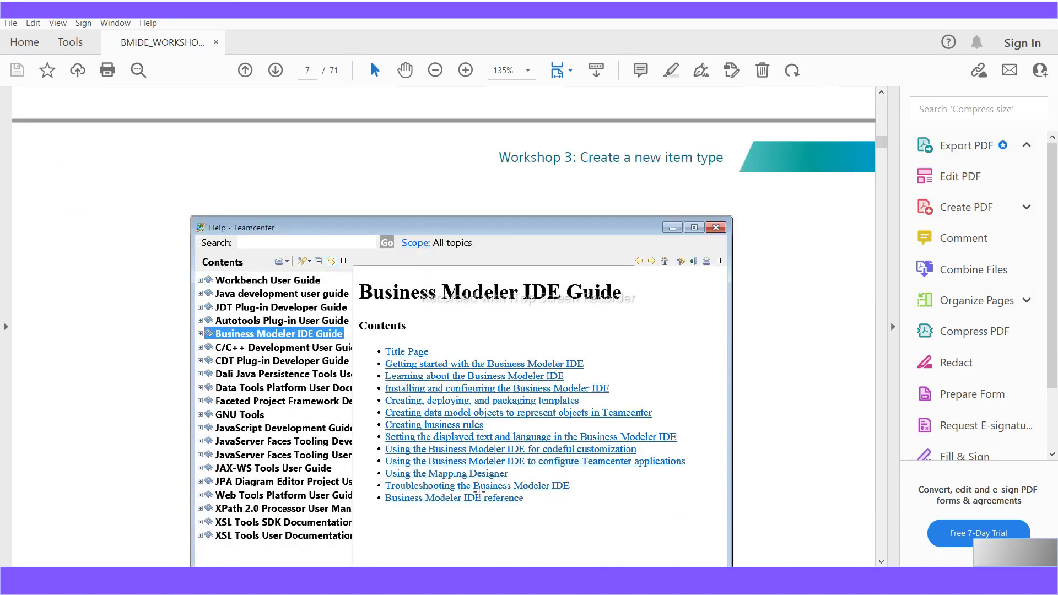
{"action": "scroll", "coordinate": [479, 492], "scroll_direction": "down", "scroll_amount": 2}
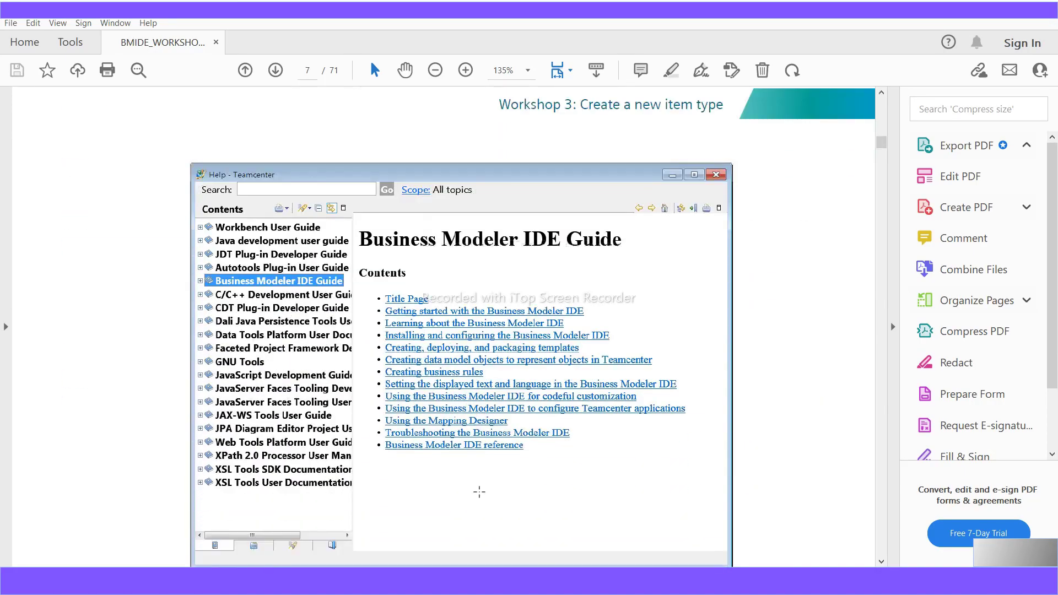
{"action": "scroll", "coordinate": [479, 492], "scroll_direction": "up", "scroll_amount": 6}
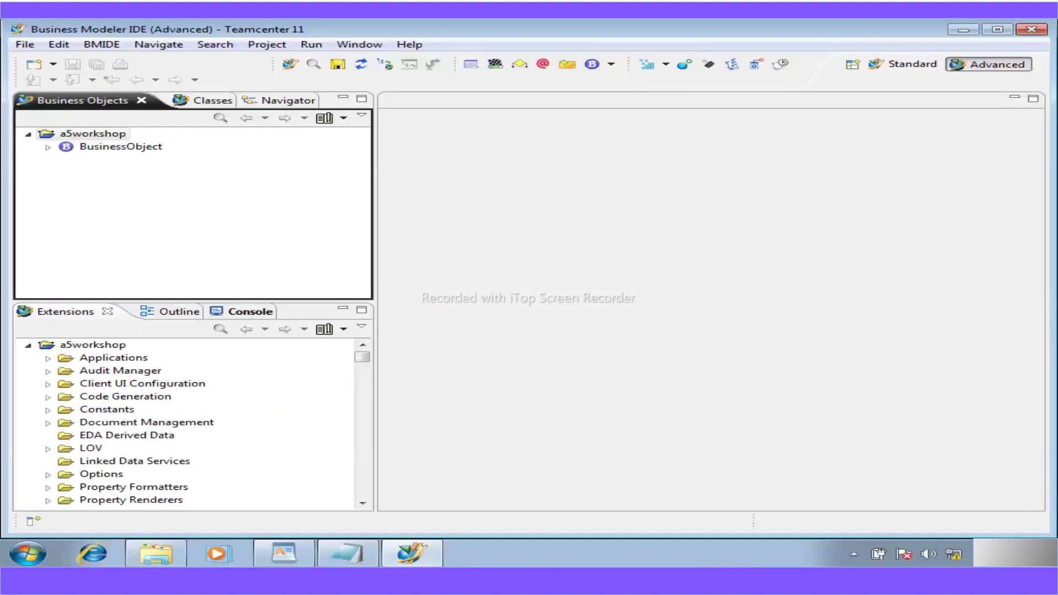
- Open Help search contents and expand the 'Configure your business data model in BMIDE' book
{"action": "left_click", "coordinate": [404, 47]}
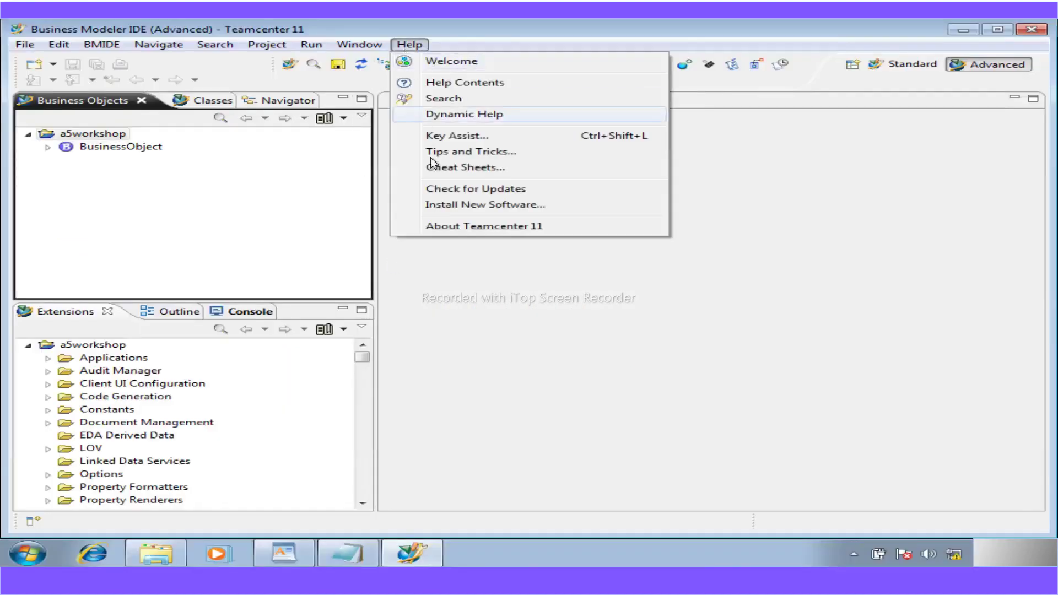
{"action": "left_click", "coordinate": [456, 104]}
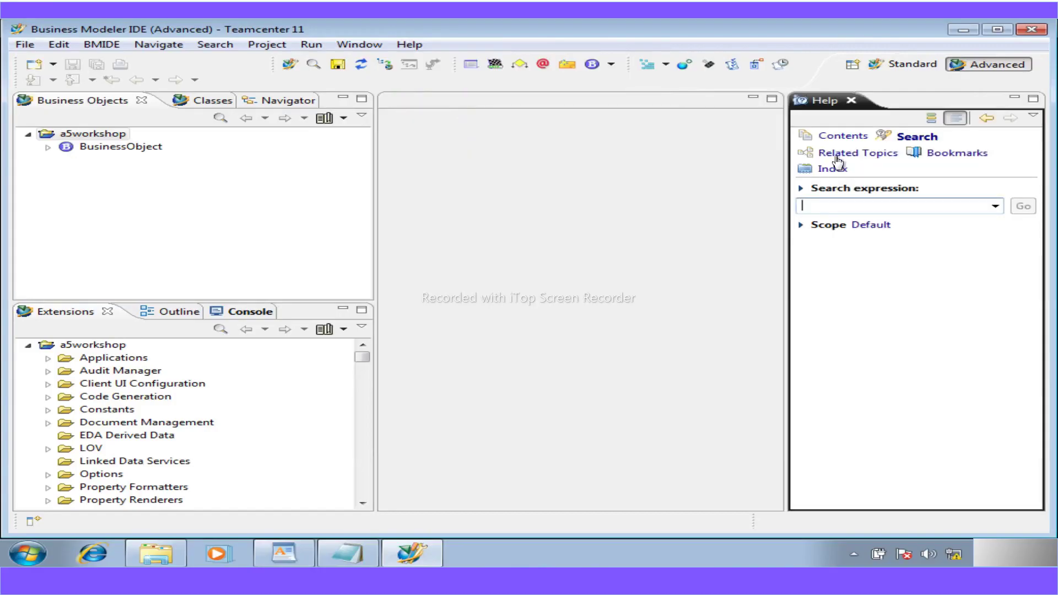
{"action": "left_click", "coordinate": [839, 137]}
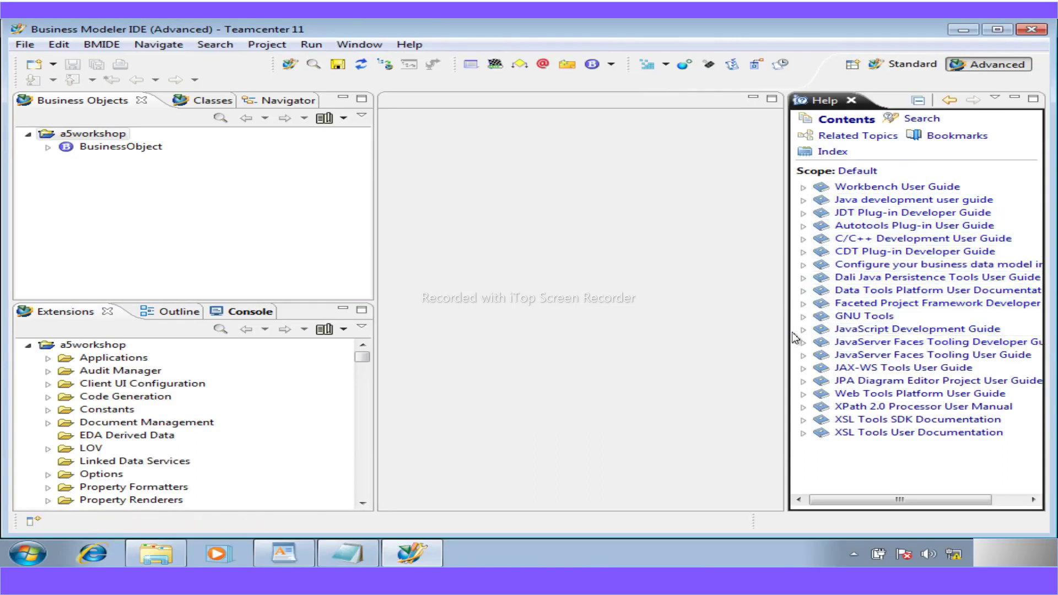
{"action": "left_click", "coordinate": [901, 270]}
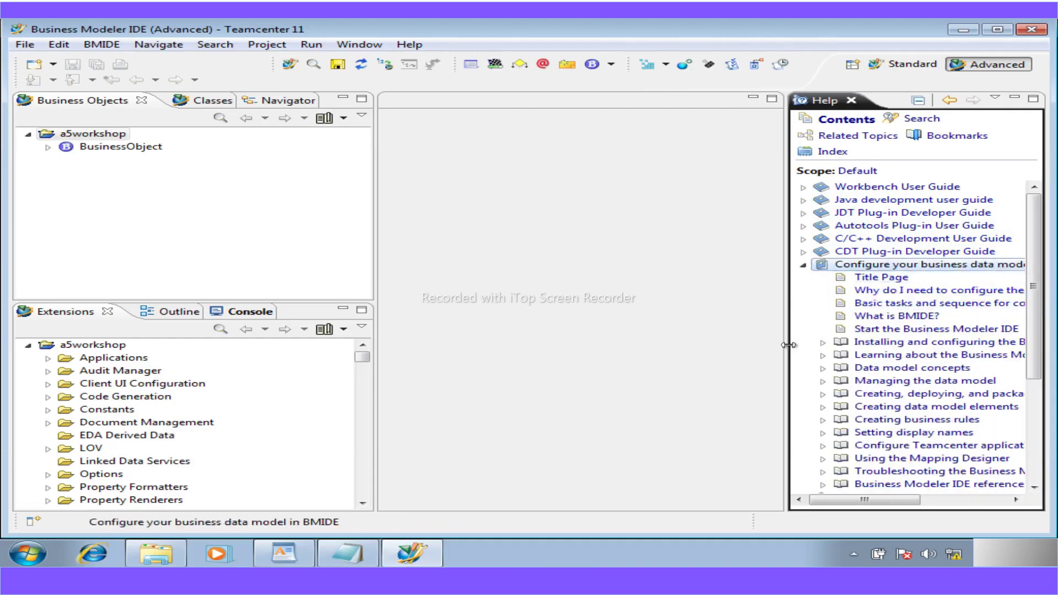
- Resize and close the Help view, then narrow the business objects and extensions panels
{"action": "left_click_drag", "start_coordinate": [786, 347], "coordinate": [606, 351]}
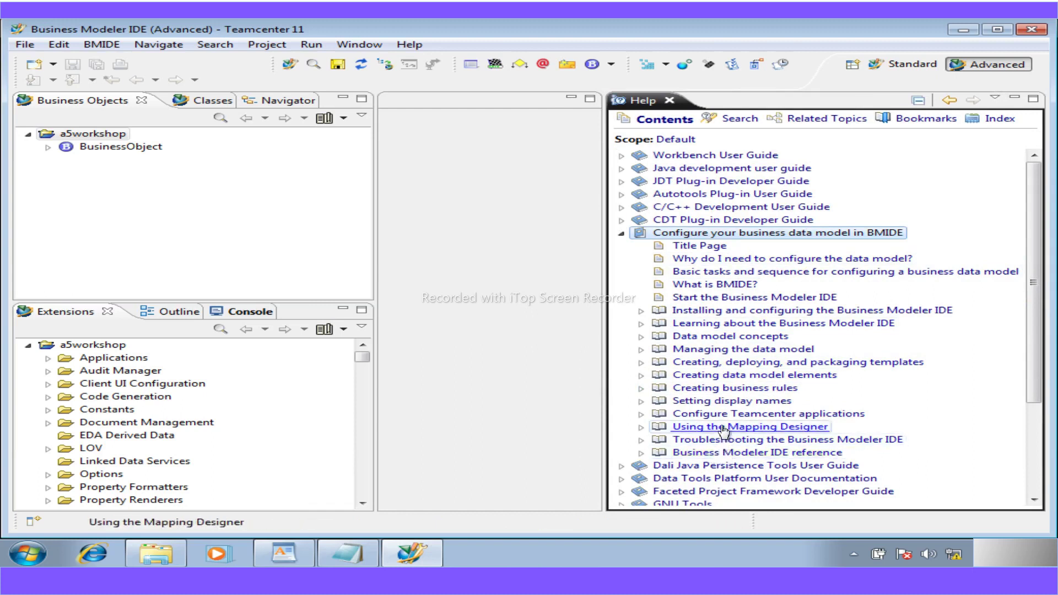
{"action": "left_click_drag", "start_coordinate": [609, 370], "coordinate": [649, 372]}
{"action": "left_click", "coordinate": [712, 100]}
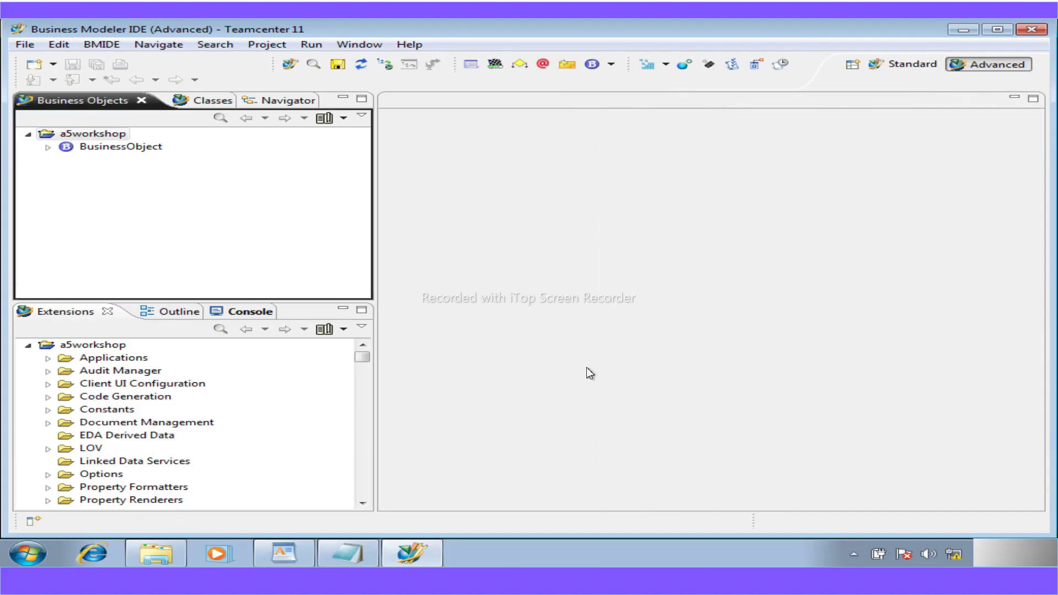
{"action": "left_click_drag", "start_coordinate": [377, 292], "coordinate": [233, 275]}
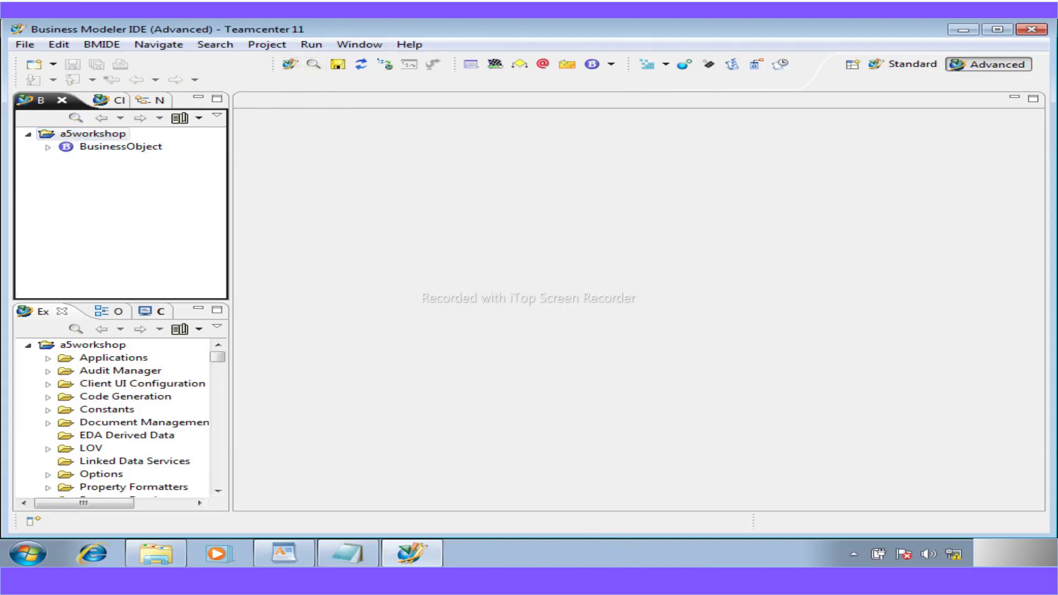
- Return to the workshop PDF and highlight the 'Workshop 3: Create a new item type' heading
{"action": "left_click", "coordinate": [522, 578]}
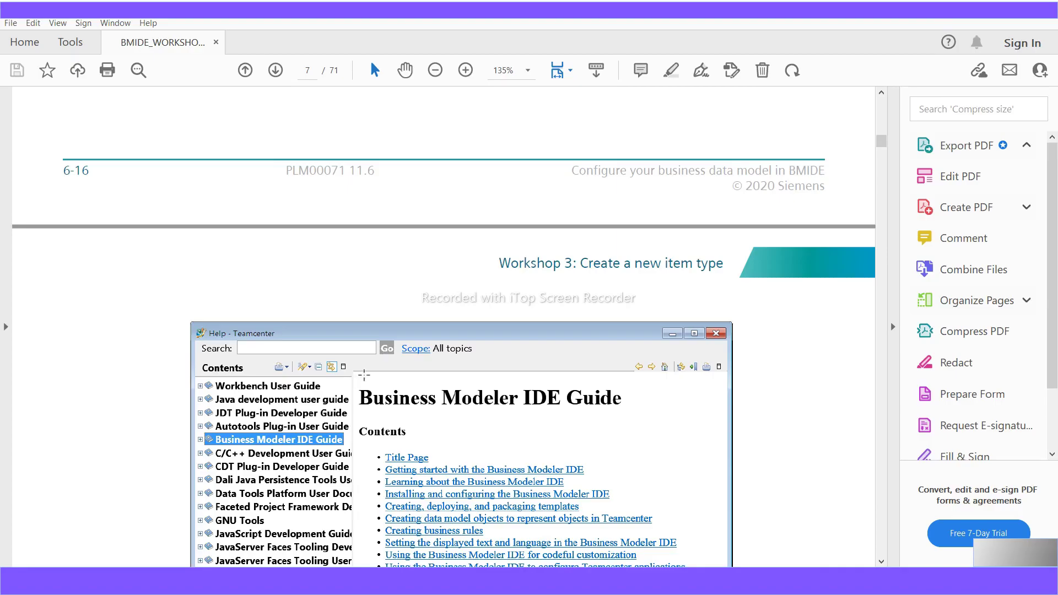
{"action": "scroll", "coordinate": [364, 375], "scroll_direction": "down", "scroll_amount": 5}
{"action": "scroll", "coordinate": [364, 375], "scroll_direction": "down", "scroll_amount": 8}
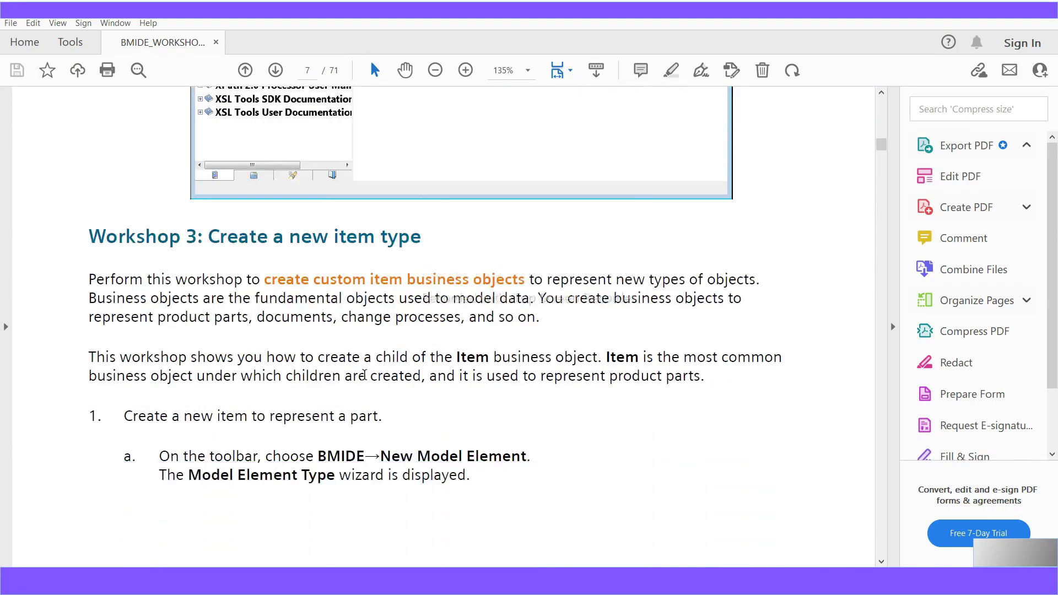
{"action": "left_click_drag", "start_coordinate": [424, 238], "coordinate": [76, 242]}
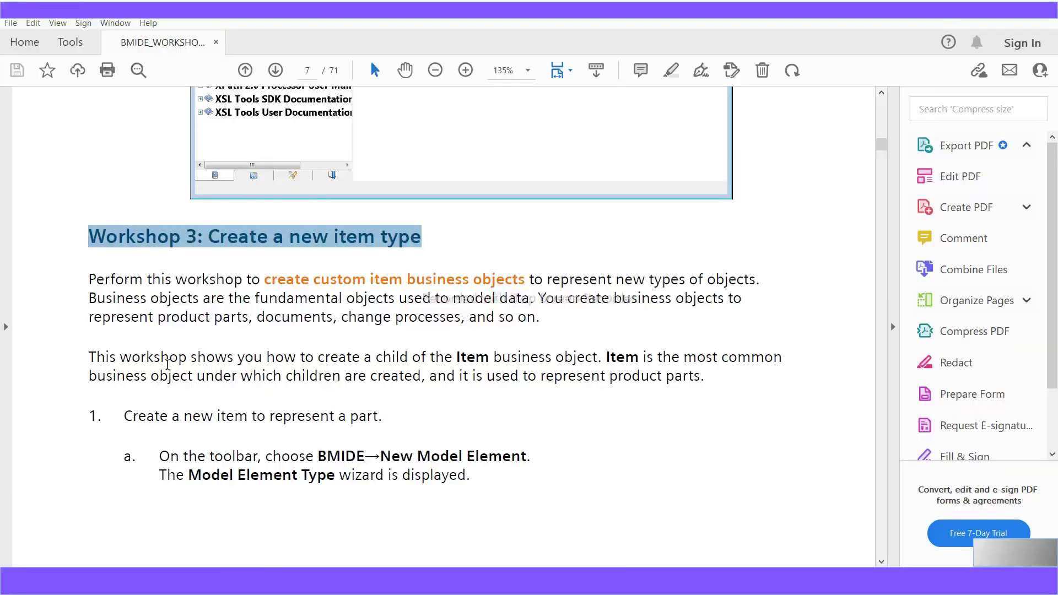
- Read the Workshop 3 introduction, highlighting sentences on business objects representing new object types and parts
{"action": "scroll", "coordinate": [168, 365], "scroll_direction": "down", "scroll_amount": 1}
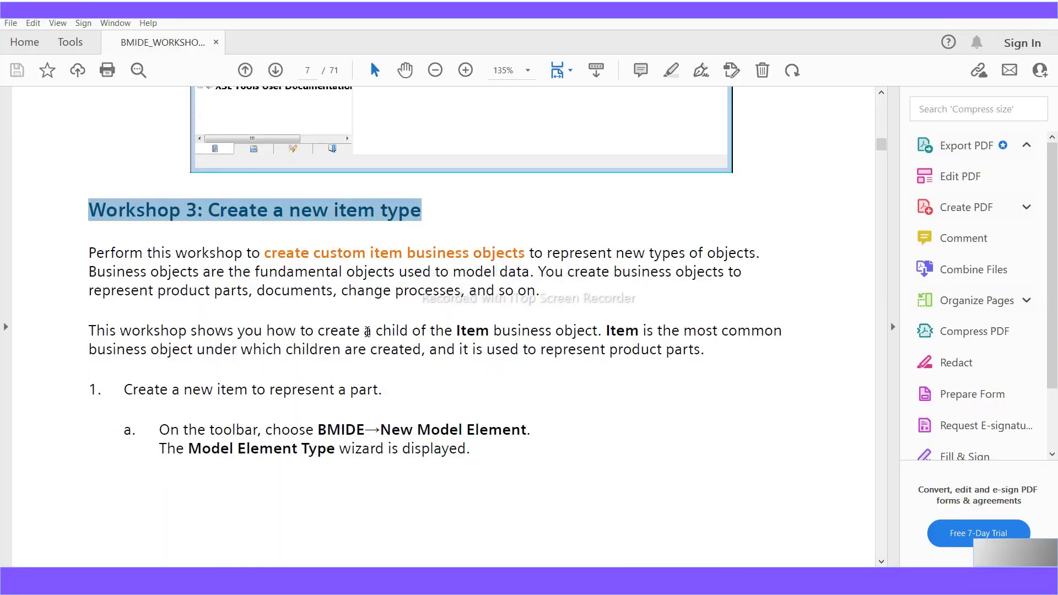
{"action": "scroll", "coordinate": [380, 357], "scroll_direction": "up", "scroll_amount": 2}
{"action": "scroll", "coordinate": [380, 357], "scroll_direction": "up", "scroll_amount": 4}
{"action": "scroll", "coordinate": [425, 416], "scroll_direction": "up", "scroll_amount": 10}
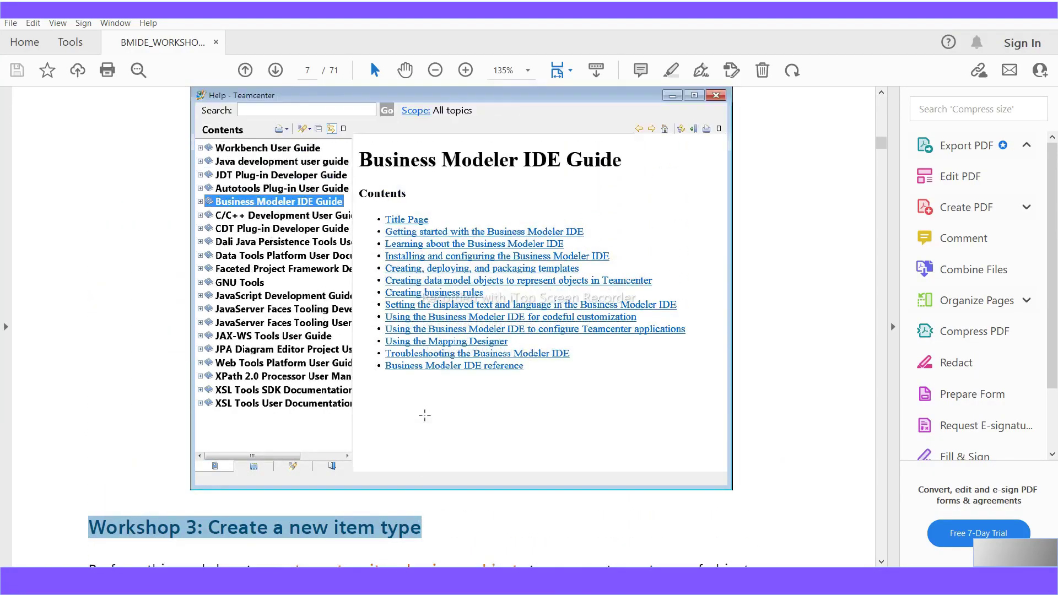
{"action": "scroll", "coordinate": [425, 417], "scroll_direction": "down", "scroll_amount": 6}
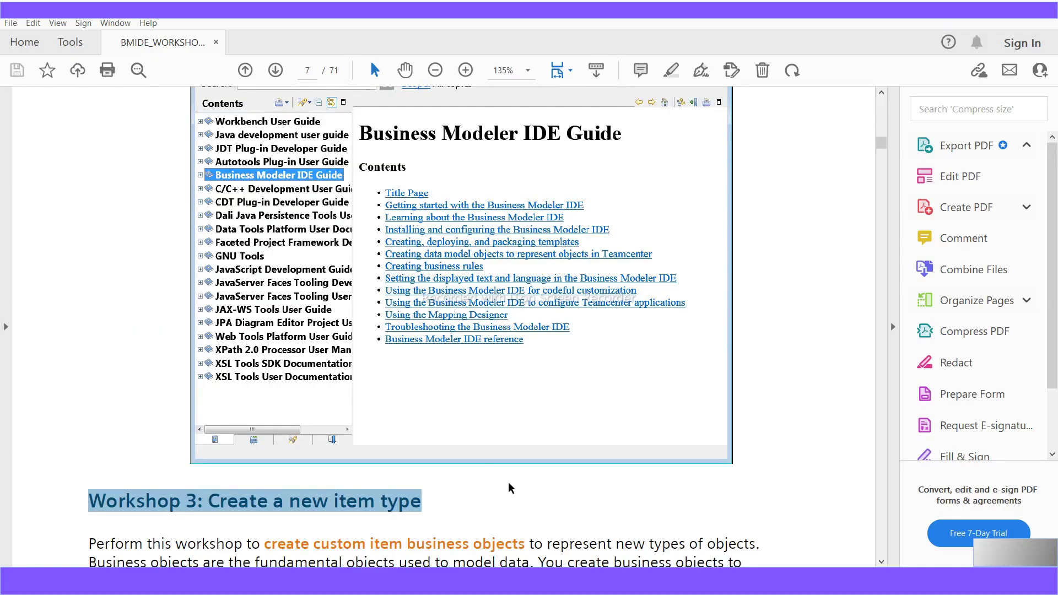
{"action": "scroll", "coordinate": [517, 490], "scroll_direction": "down", "scroll_amount": 4}
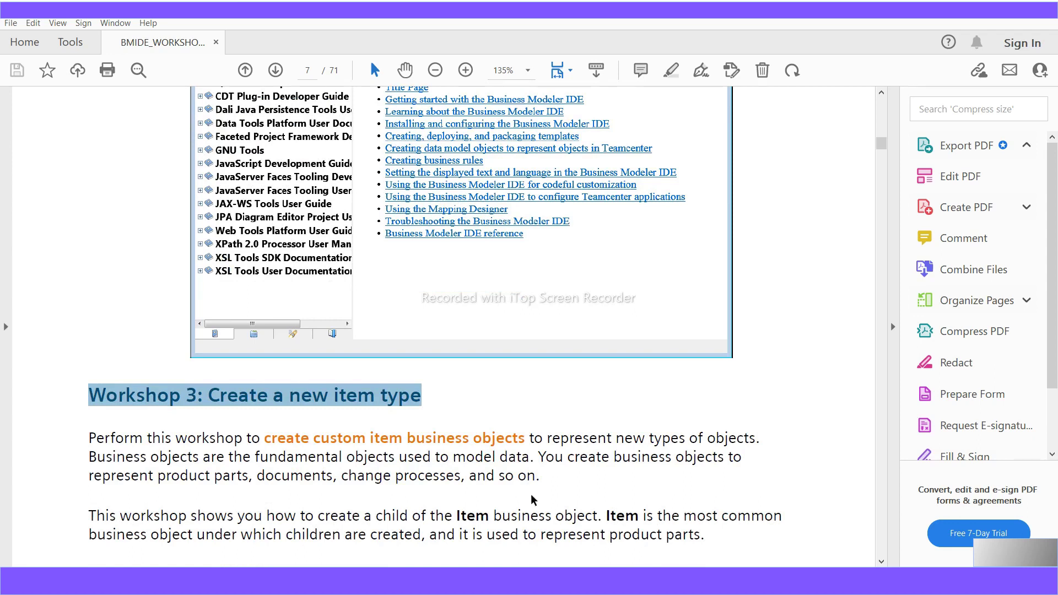
{"action": "scroll", "coordinate": [530, 494], "scroll_direction": "down", "scroll_amount": 1}
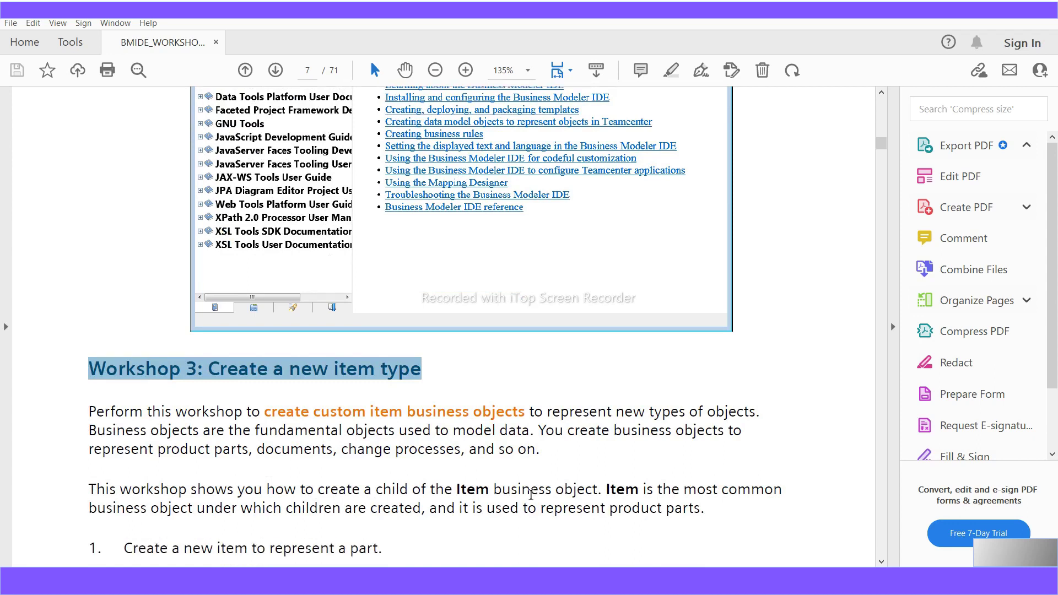
{"action": "scroll", "coordinate": [530, 494], "scroll_direction": "down", "scroll_amount": 1}
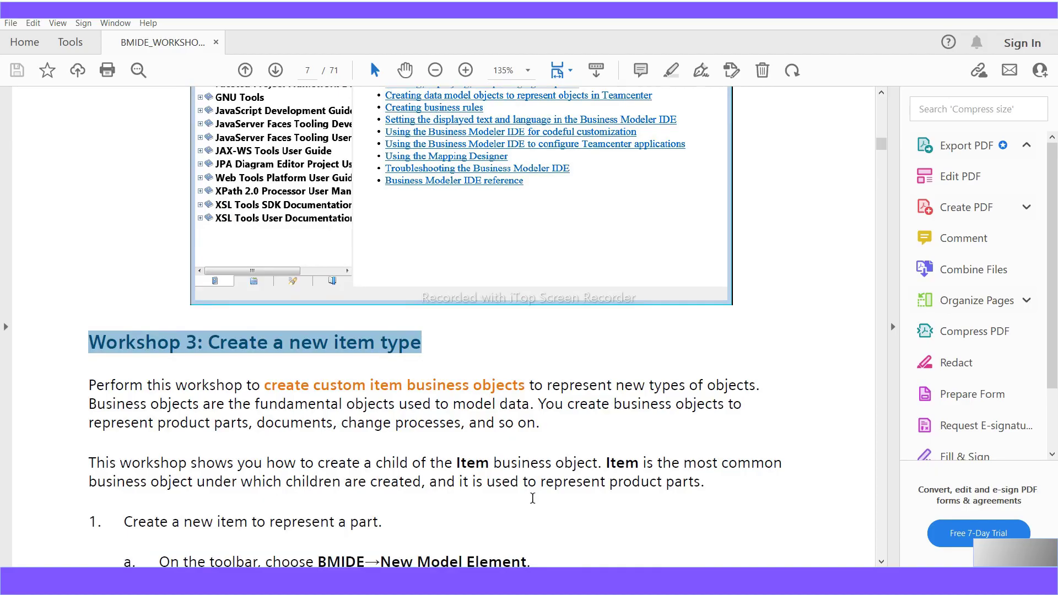
{"action": "scroll", "coordinate": [532, 498], "scroll_direction": "down", "scroll_amount": 1}
{"action": "scroll", "coordinate": [532, 498], "scroll_direction": "down", "scroll_amount": 1}
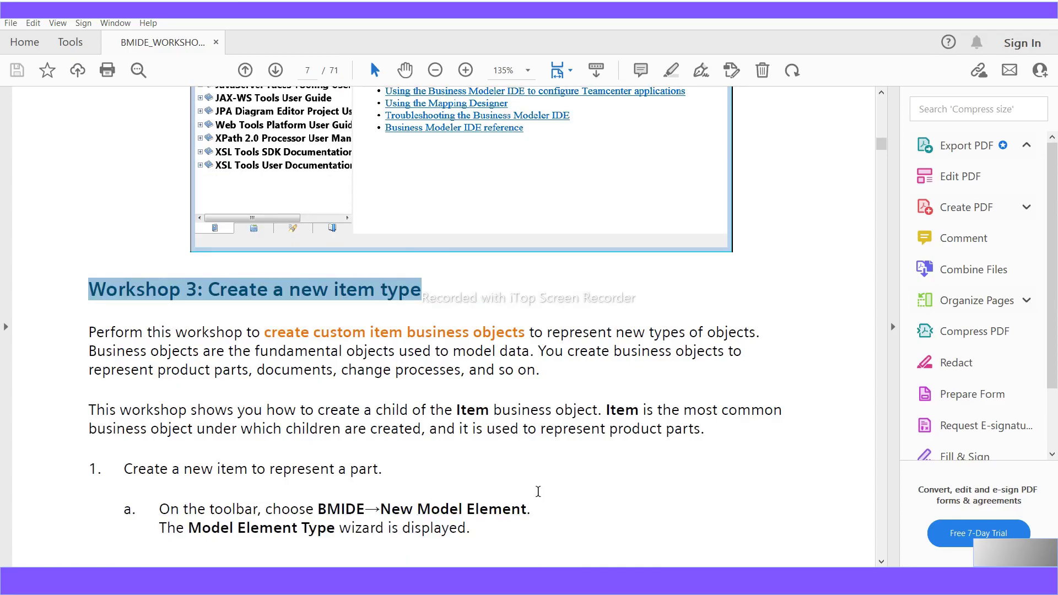
{"action": "scroll", "coordinate": [537, 490], "scroll_direction": "down", "scroll_amount": 2}
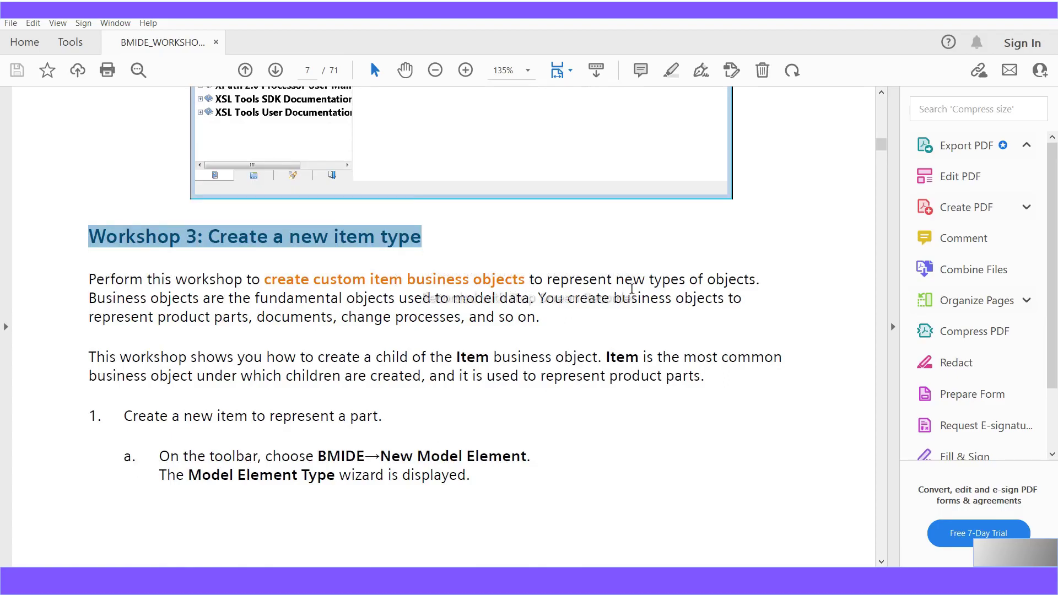
{"action": "left_click_drag", "start_coordinate": [763, 280], "coordinate": [550, 281]}
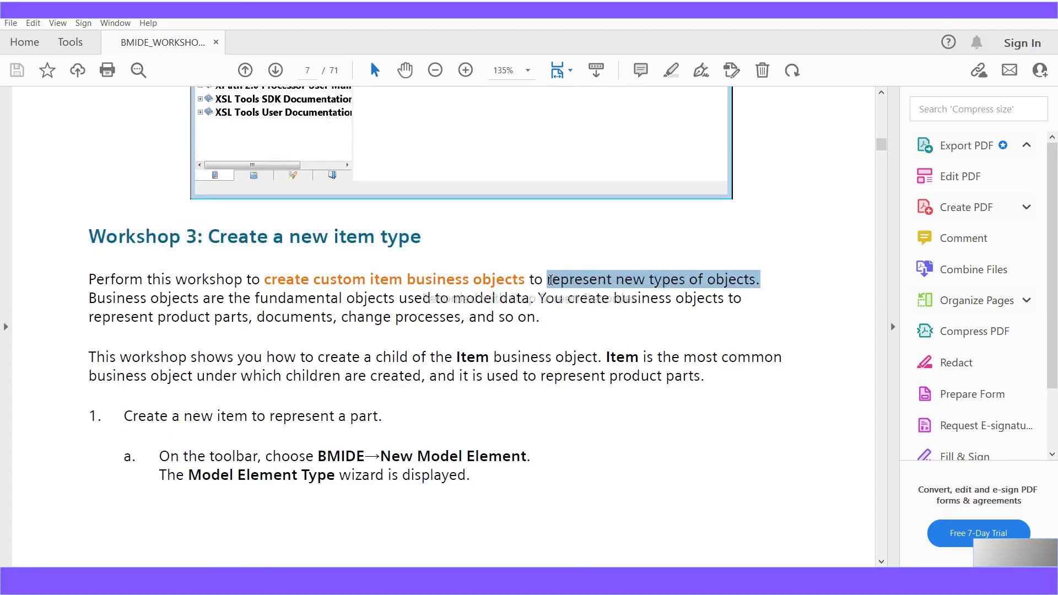
{"action": "left_click_drag", "start_coordinate": [538, 298], "coordinate": [107, 283]}
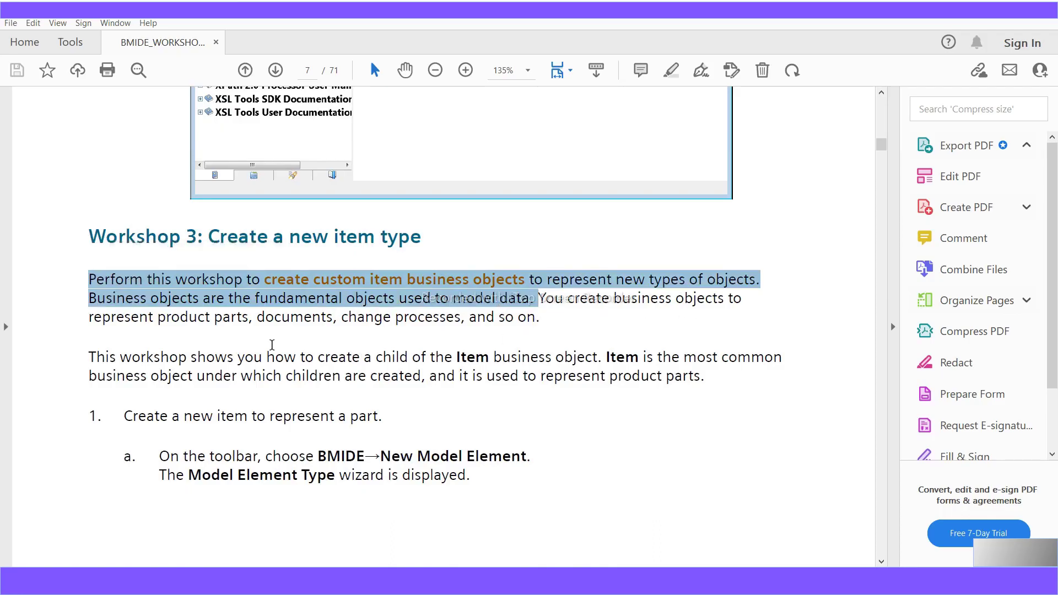
{"action": "left_click_drag", "start_coordinate": [252, 320], "coordinate": [231, 319]}
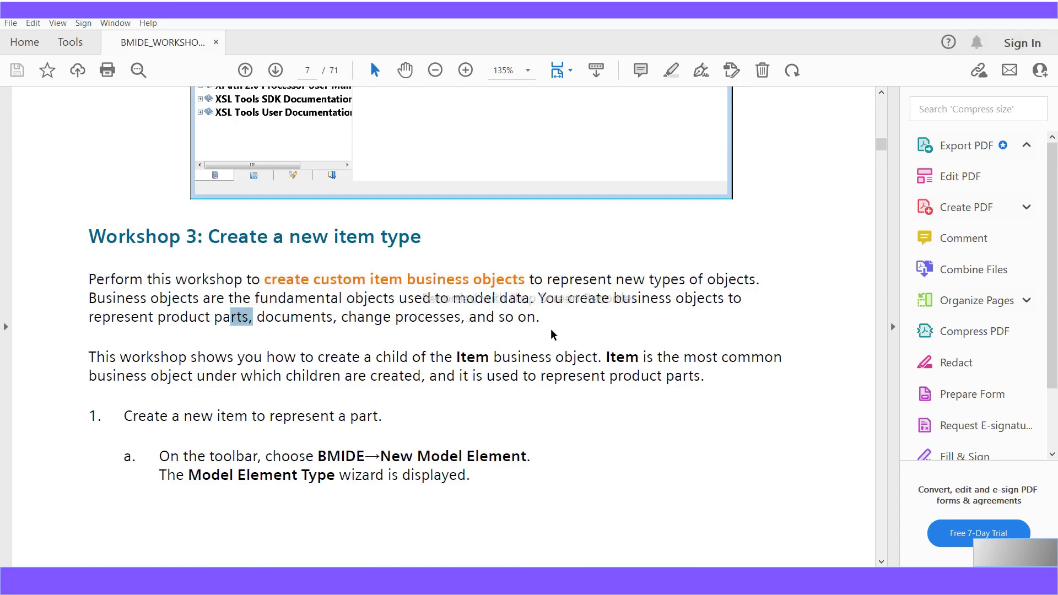
{"action": "mouse_move", "coordinate": [541, 319]}
{"action": "left_mouse_down"}
{"action": "mouse_move", "coordinate": [160, 317]}
{"action": "mouse_move", "coordinate": [574, 280]}
{"action": "mouse_move", "coordinate": [545, 298]}
{"action": "left_mouse_up"}
{"action": "scroll", "coordinate": [514, 458], "scroll_direction": "down", "scroll_amount": 2}
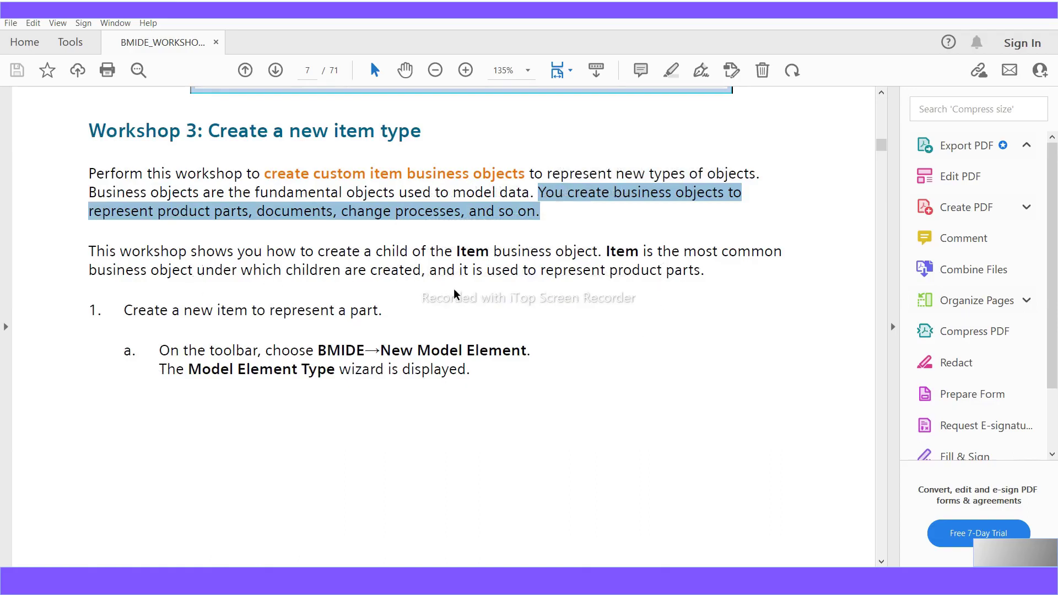
{"action": "scroll", "coordinate": [460, 298], "scroll_direction": "down", "scroll_amount": 1}
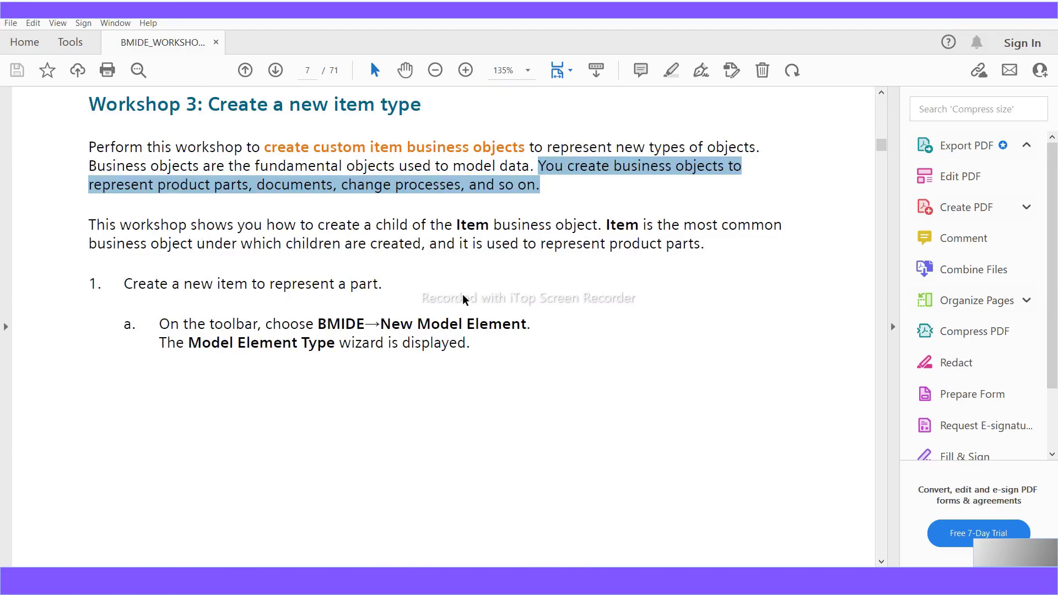
{"action": "scroll", "coordinate": [463, 299], "scroll_direction": "down", "scroll_amount": 1}
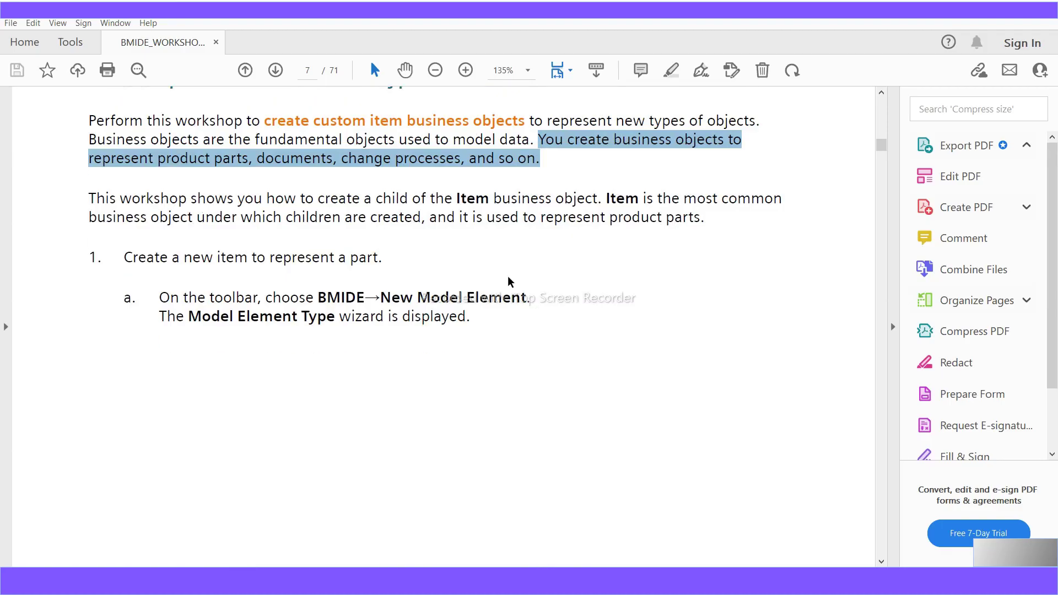
{"action": "left_click_drag", "start_coordinate": [624, 200], "coordinate": [614, 200]}
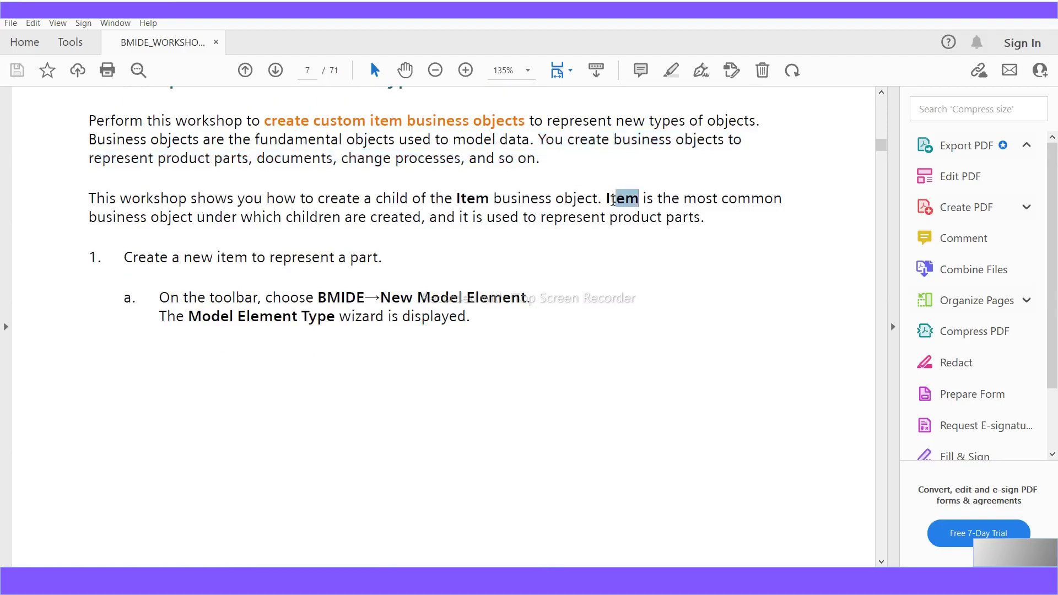
{"action": "left_click_drag", "start_coordinate": [427, 220], "coordinate": [604, 200]}
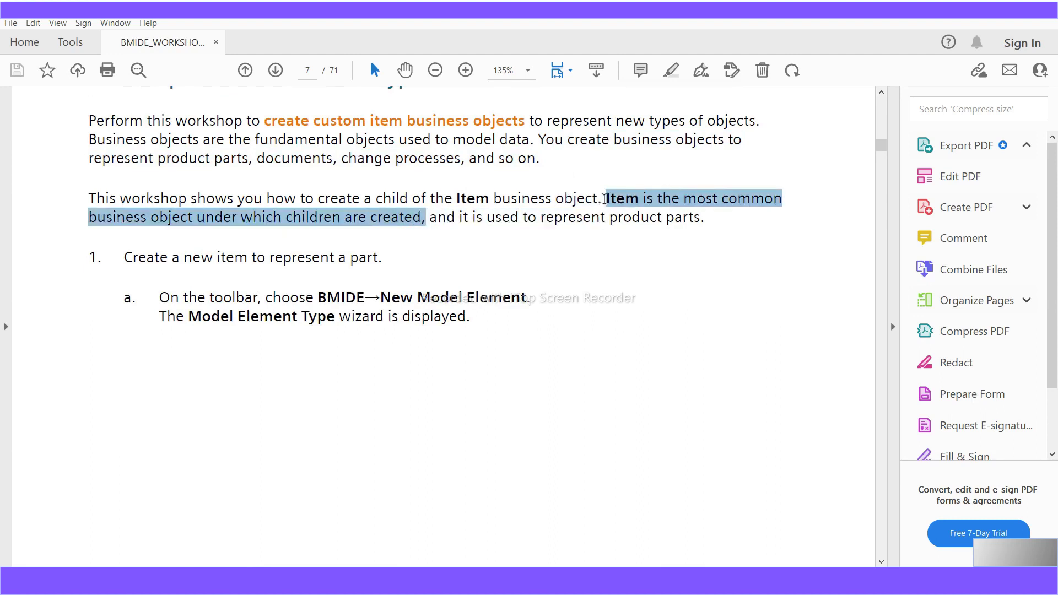
{"action": "left_click_drag", "start_coordinate": [604, 200], "coordinate": [604, 200]}
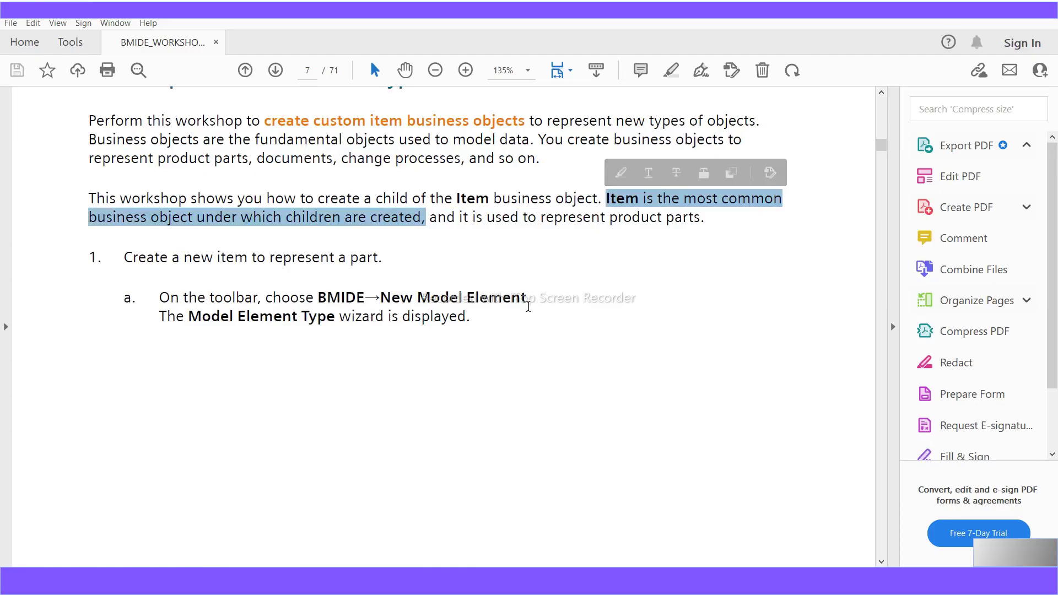
{"action": "scroll", "coordinate": [532, 372], "scroll_direction": "down", "scroll_amount": 1}
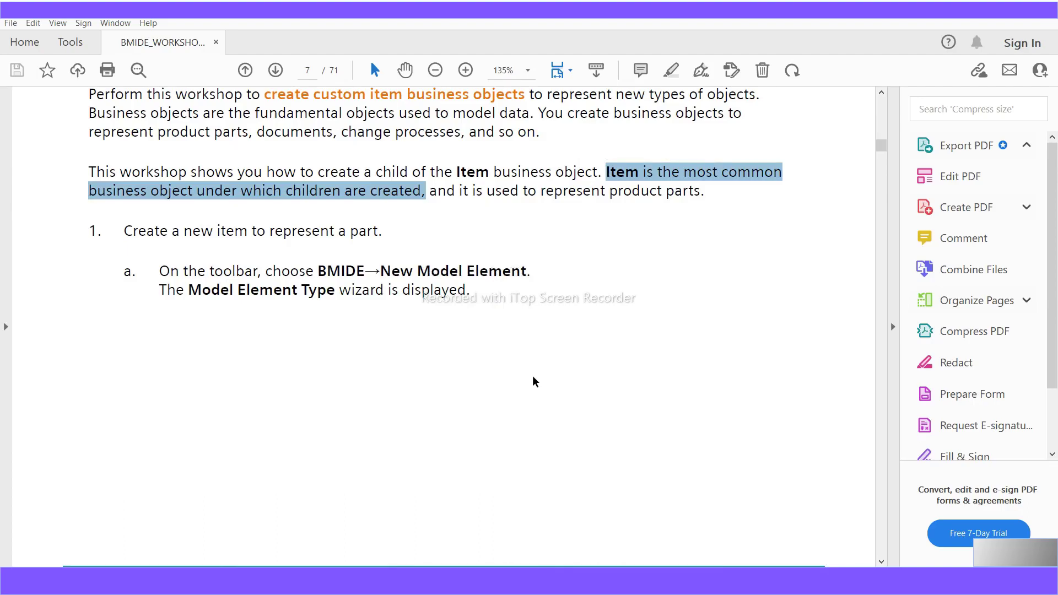
{"action": "scroll", "coordinate": [532, 381], "scroll_direction": "down", "scroll_amount": 1}
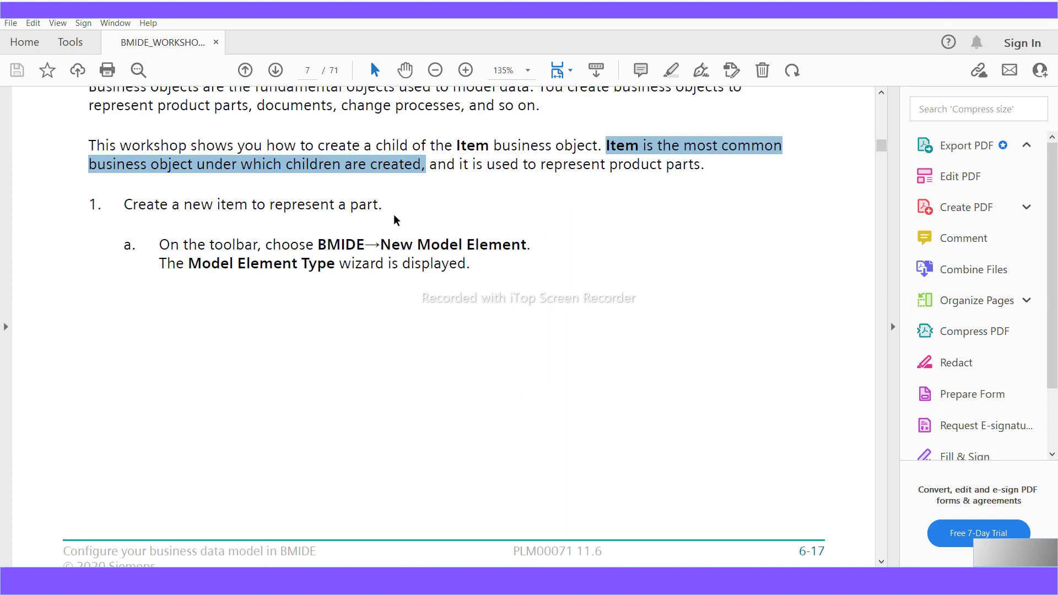
{"action": "left_click_drag", "start_coordinate": [382, 208], "coordinate": [145, 212]}
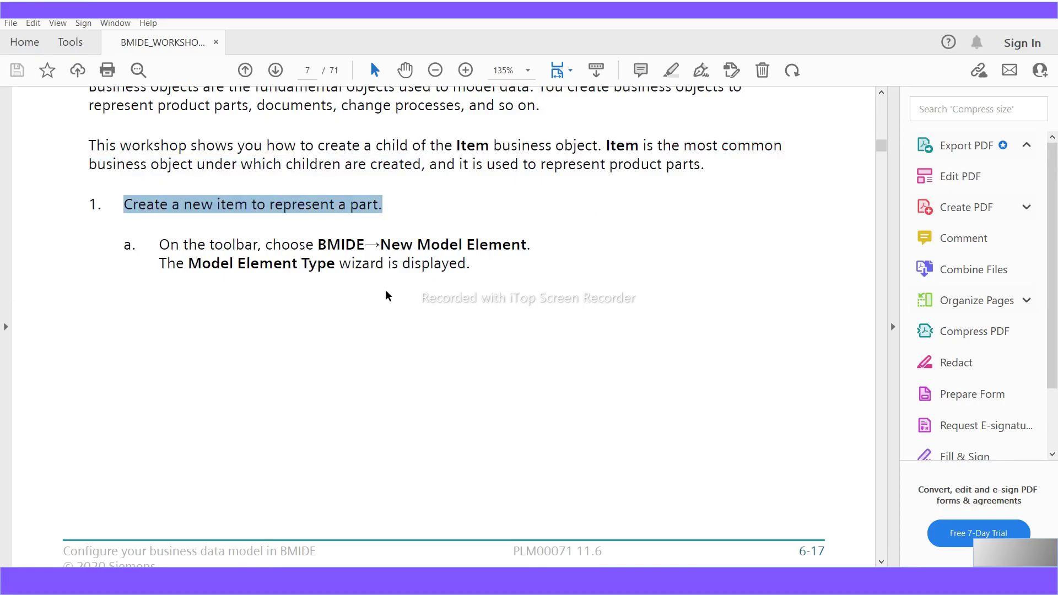
- Scroll back to step 1a on page 7 and highlight the BMIDE > New Model Element path
{"action": "scroll", "coordinate": [419, 386], "scroll_direction": "down", "scroll_amount": 10}
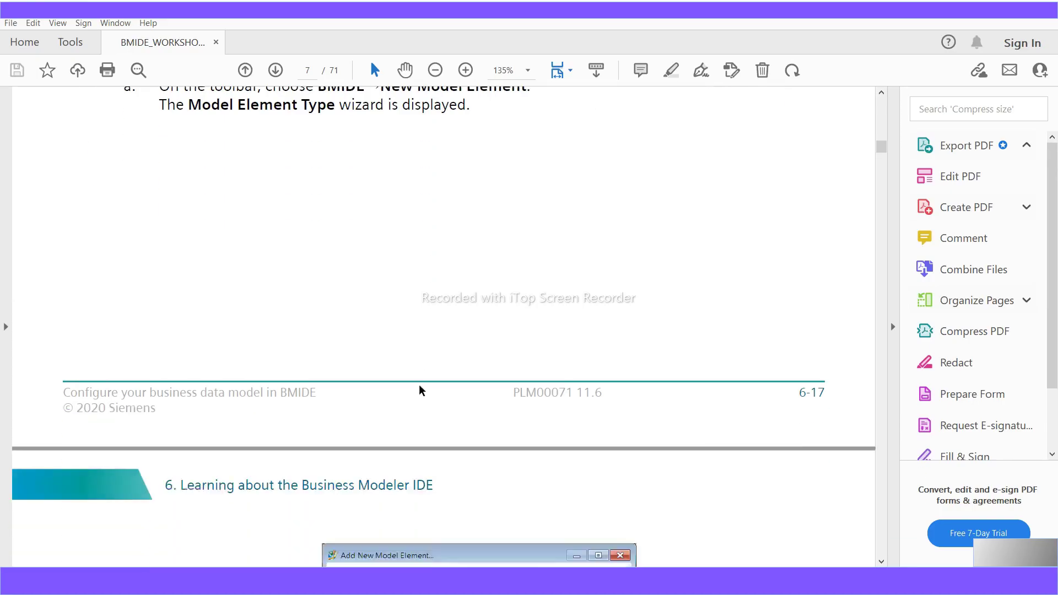
{"action": "scroll", "coordinate": [419, 386], "scroll_direction": "down", "scroll_amount": 4}
{"action": "scroll", "coordinate": [418, 384], "scroll_direction": "down", "scroll_amount": 1}
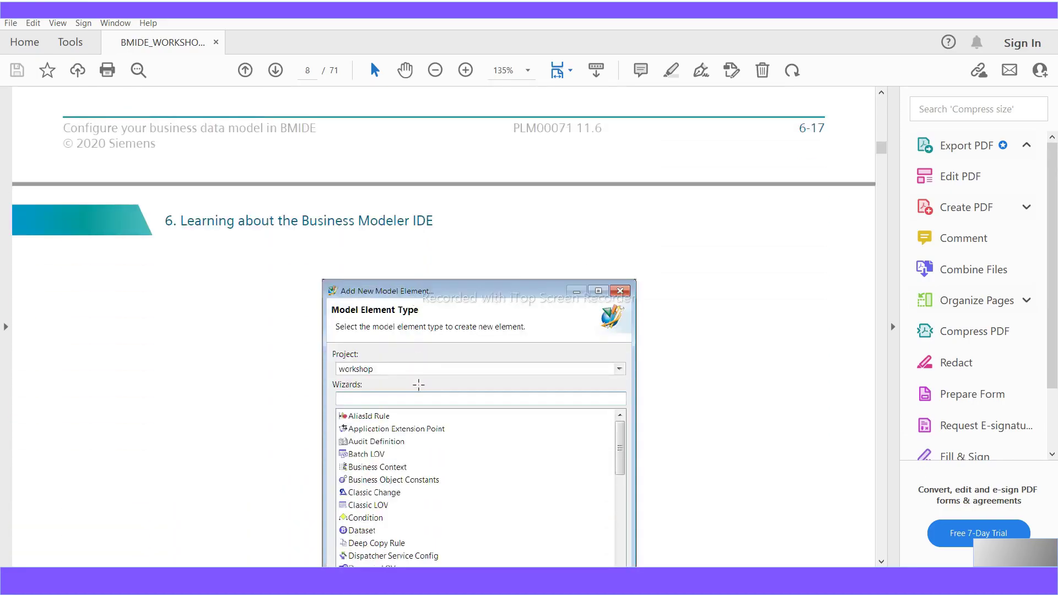
{"action": "scroll", "coordinate": [419, 384], "scroll_direction": "down", "scroll_amount": 12}
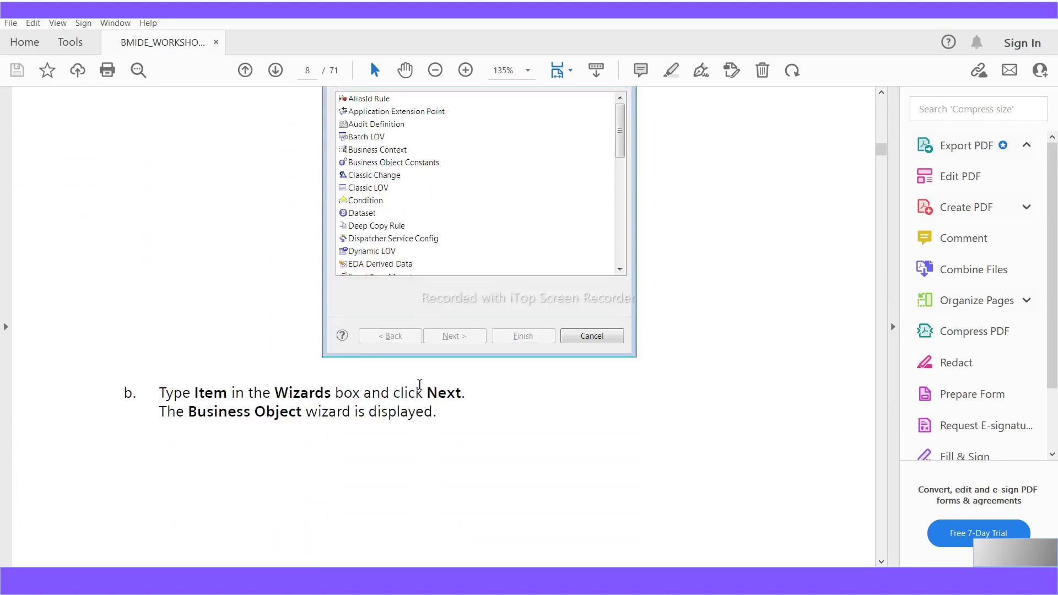
{"action": "scroll", "coordinate": [419, 384], "scroll_direction": "down", "scroll_amount": 20}
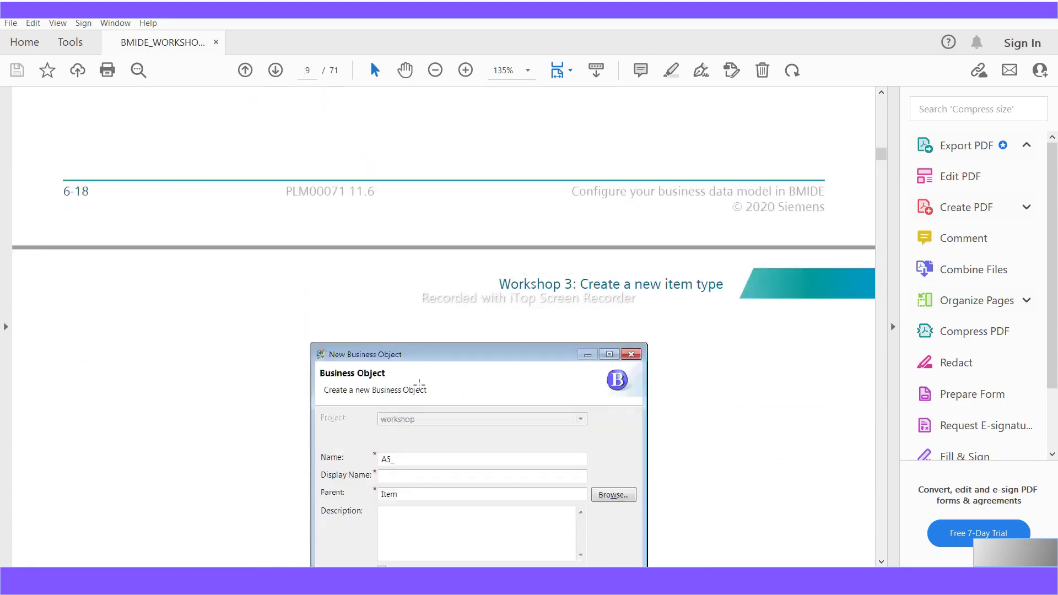
{"action": "scroll", "coordinate": [418, 385], "scroll_direction": "down", "scroll_amount": 3}
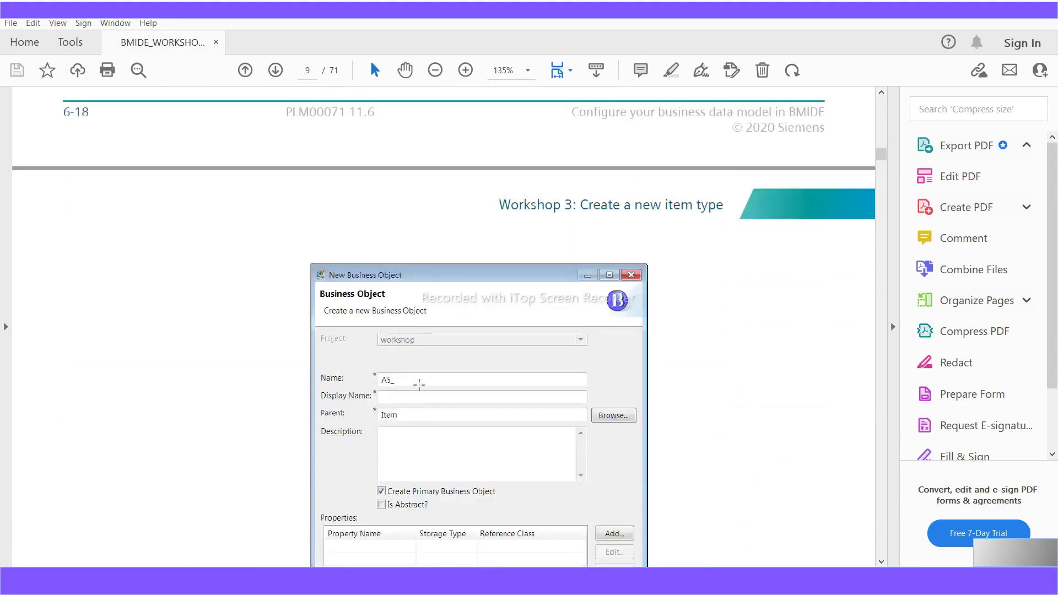
{"action": "scroll", "coordinate": [419, 384], "scroll_direction": "up", "scroll_amount": 12}
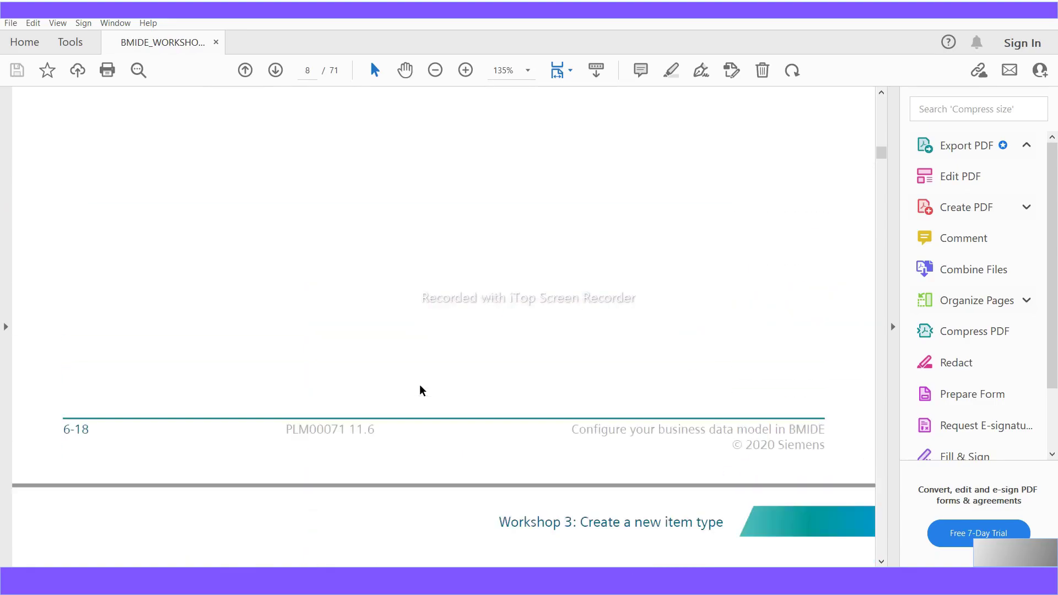
{"action": "scroll", "coordinate": [419, 384], "scroll_direction": "up", "scroll_amount": 20}
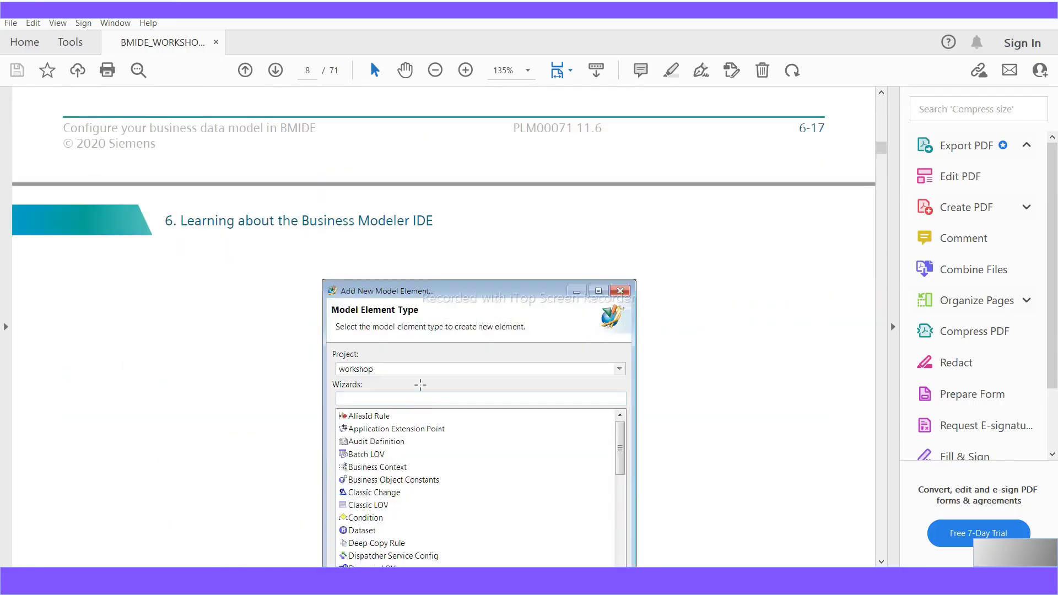
{"action": "scroll", "coordinate": [421, 384], "scroll_direction": "up", "scroll_amount": 18}
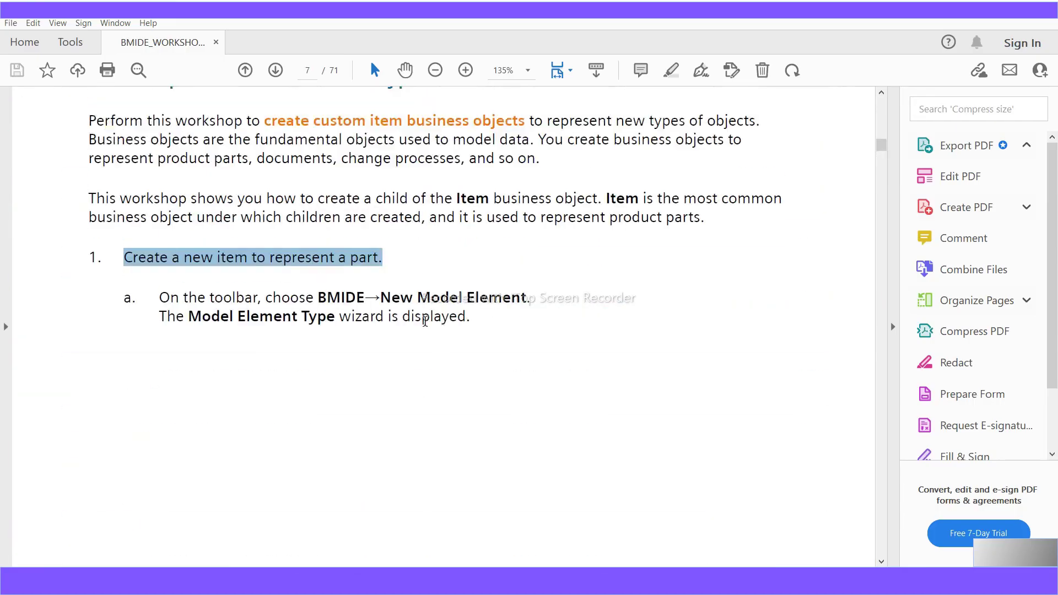
{"action": "left_click_drag", "start_coordinate": [532, 298], "coordinate": [327, 308]}
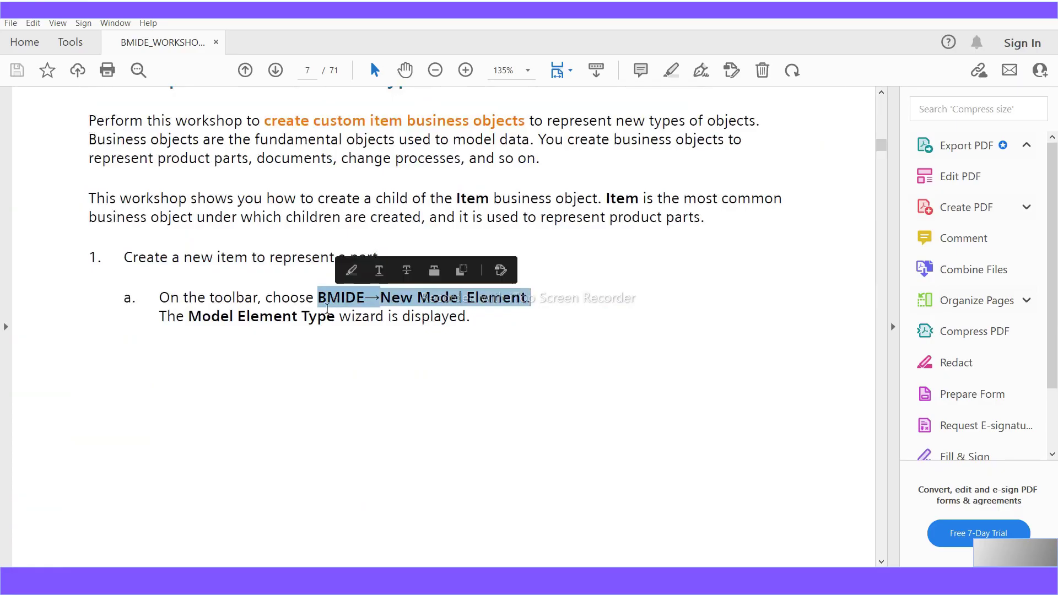
{"action": "left_click_drag", "start_coordinate": [471, 316], "coordinate": [139, 294]}
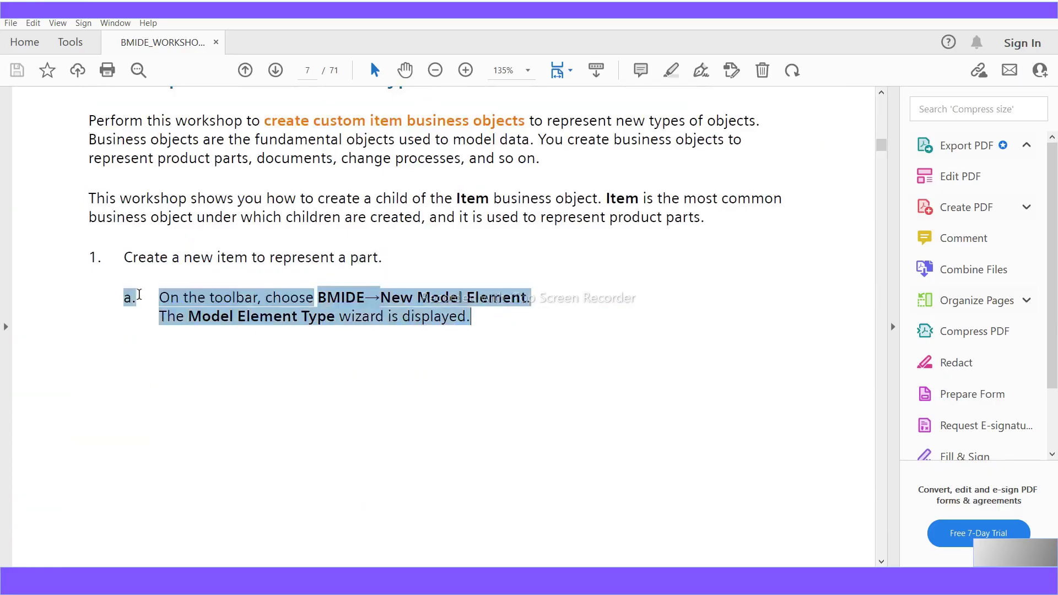
- Scroll down to the New Business Object wizard screenshot on page 9
{"action": "scroll", "coordinate": [320, 398], "scroll_direction": "down", "scroll_amount": 14}
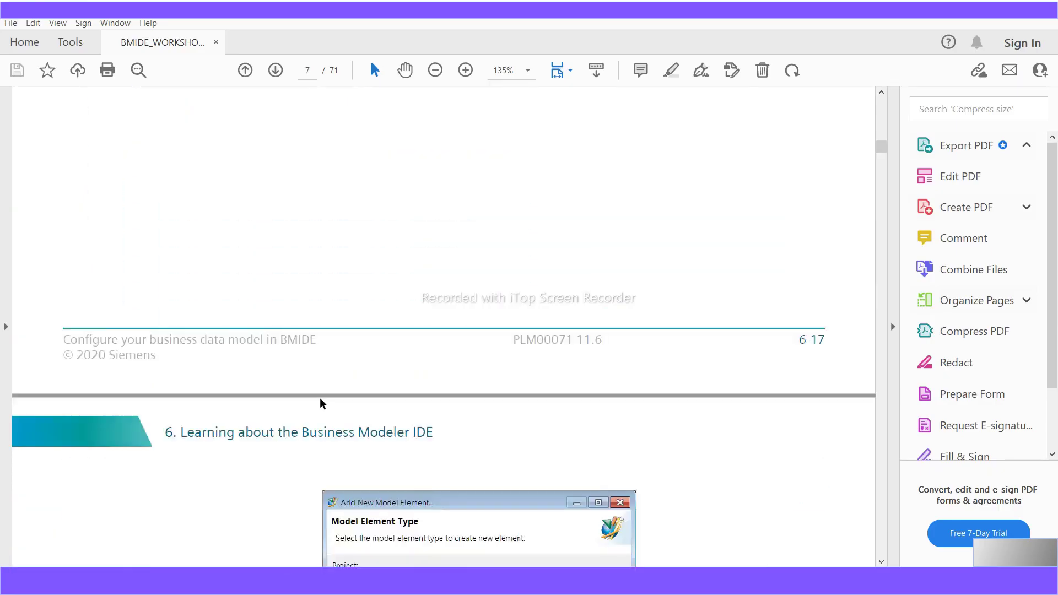
{"action": "scroll", "coordinate": [320, 398], "scroll_direction": "down", "scroll_amount": 8}
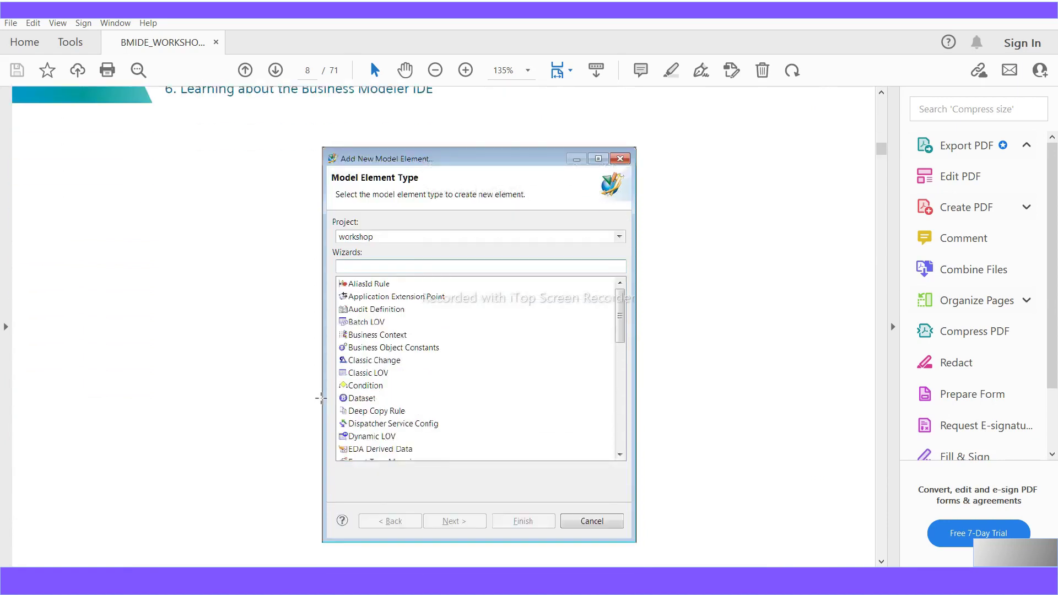
{"action": "scroll", "coordinate": [320, 397], "scroll_direction": "down", "scroll_amount": 1}
{"action": "scroll", "coordinate": [321, 398], "scroll_direction": "down", "scroll_amount": 18}
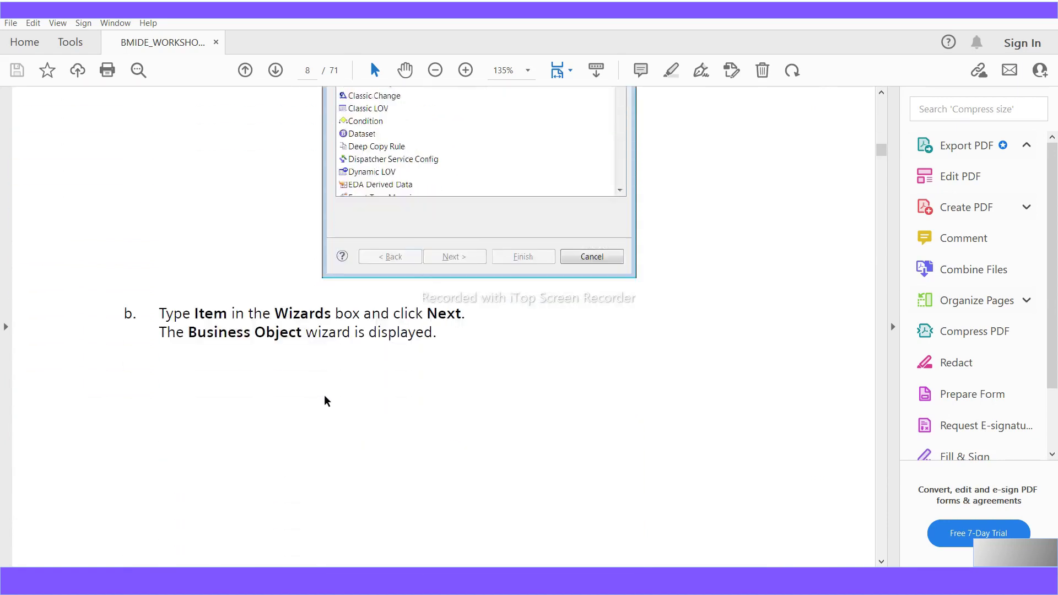
{"action": "scroll", "coordinate": [324, 401], "scroll_direction": "down", "scroll_amount": 19}
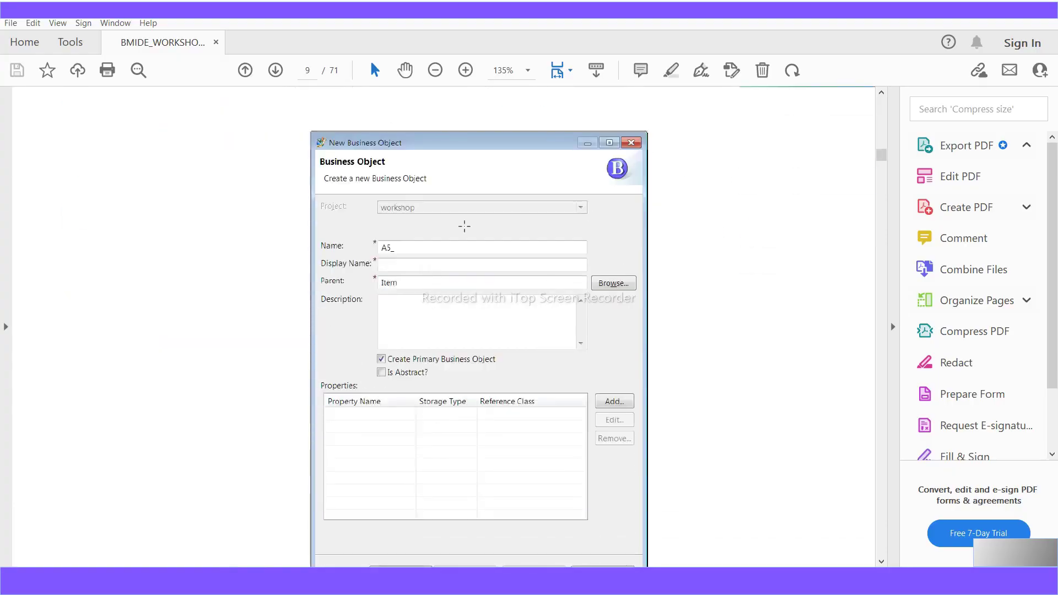
- Highlight the item name A5_WorkshopPart and the note about custom properties in step c
{"action": "scroll", "coordinate": [388, 494], "scroll_direction": "down", "scroll_amount": 10}
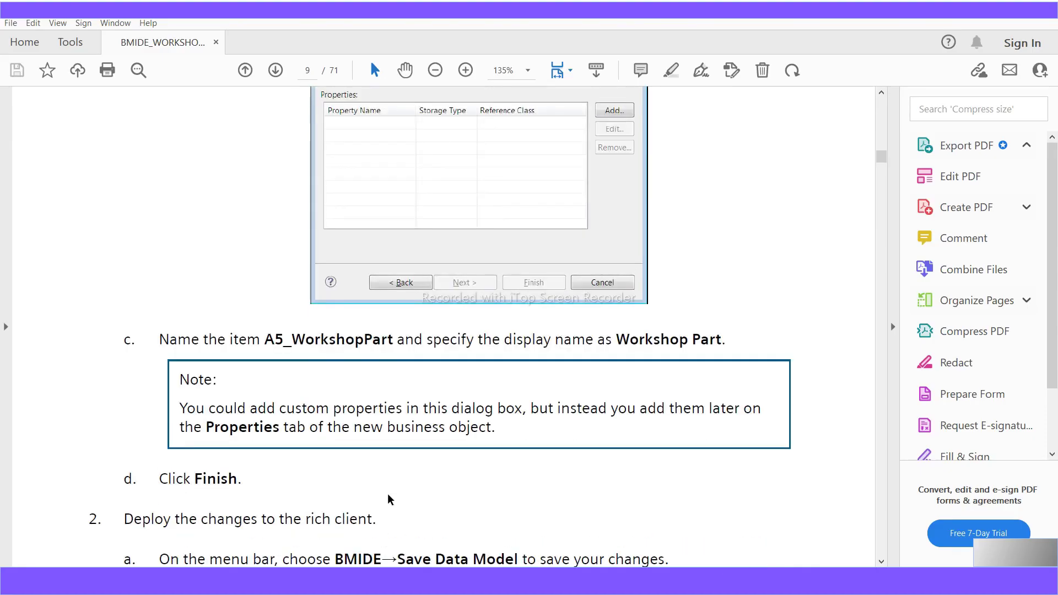
{"action": "left_click_drag", "start_coordinate": [265, 339], "coordinate": [391, 356]}
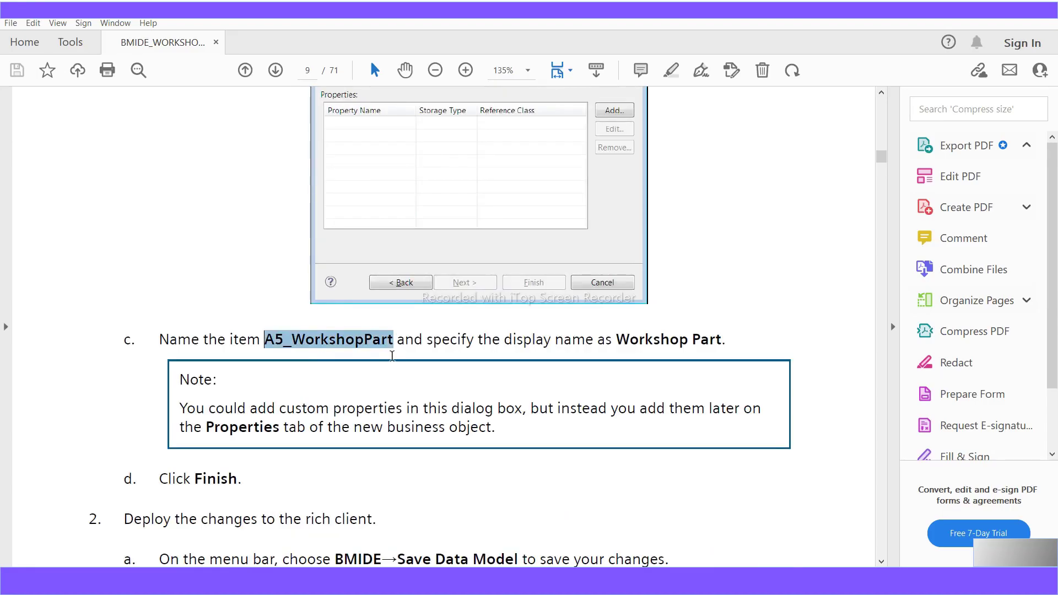
{"action": "left_click_drag", "start_coordinate": [243, 479], "coordinate": [96, 334]}
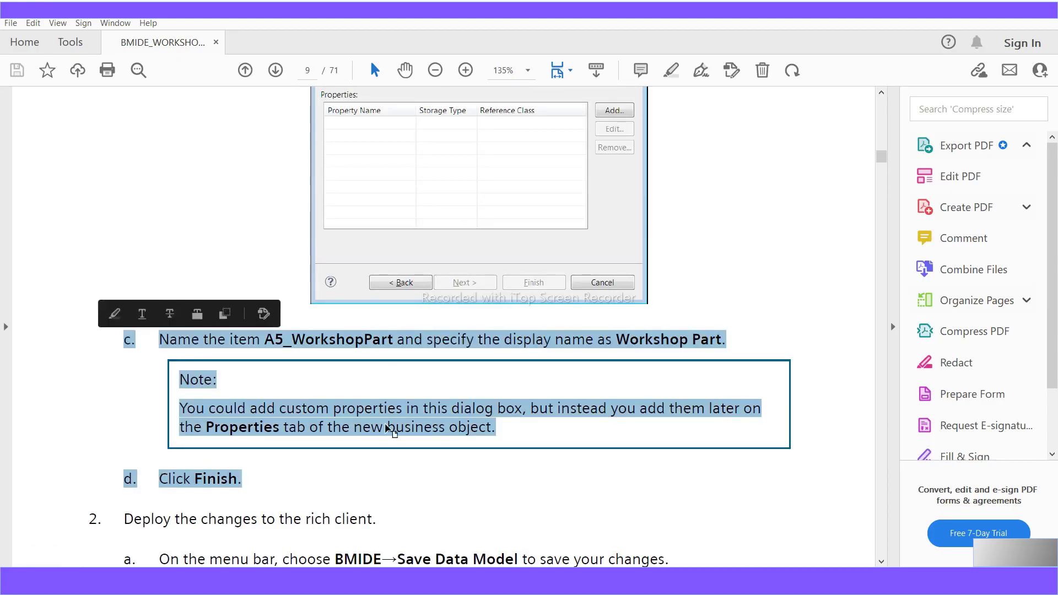
{"action": "left_click", "coordinate": [210, 411]}
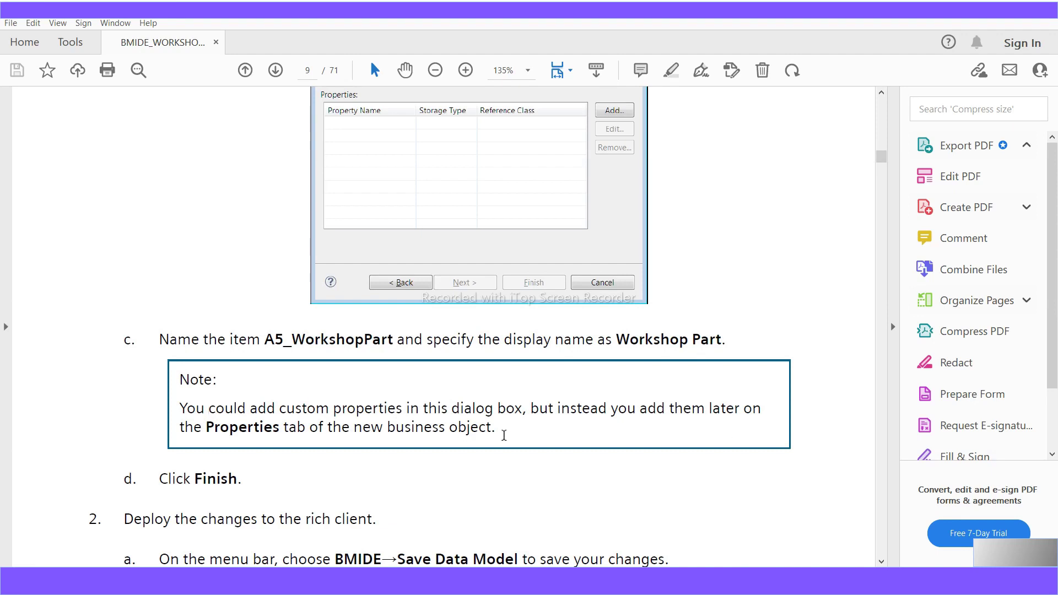
{"action": "left_click_drag", "start_coordinate": [501, 434], "coordinate": [185, 410]}
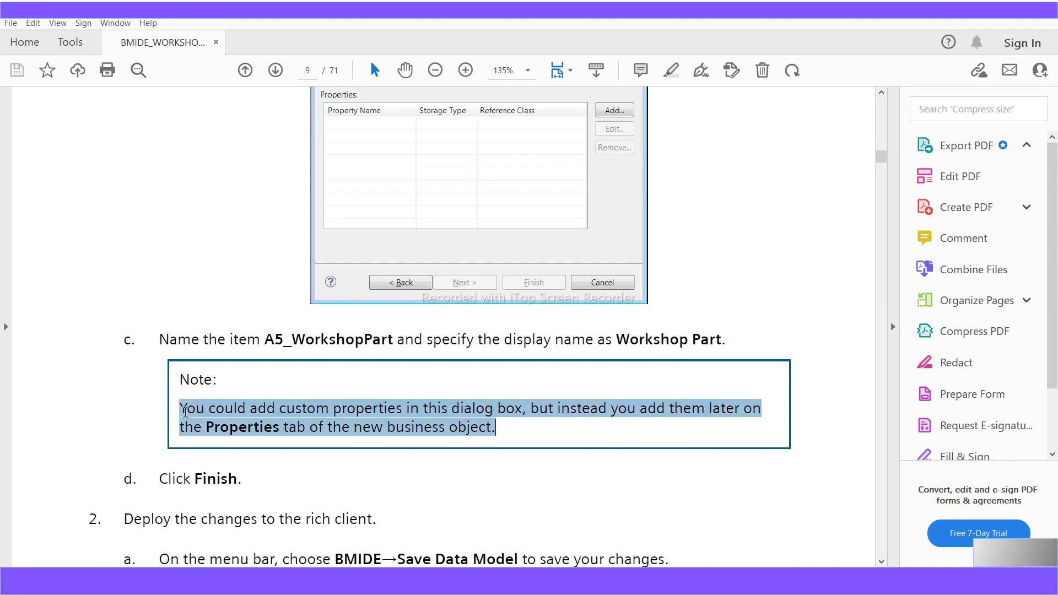
- Highlight display name 'Workshop Part' and name A5_WorkshopPart, then return to Business Modeler IDE
{"action": "scroll", "coordinate": [431, 518], "scroll_direction": "up", "scroll_amount": 2}
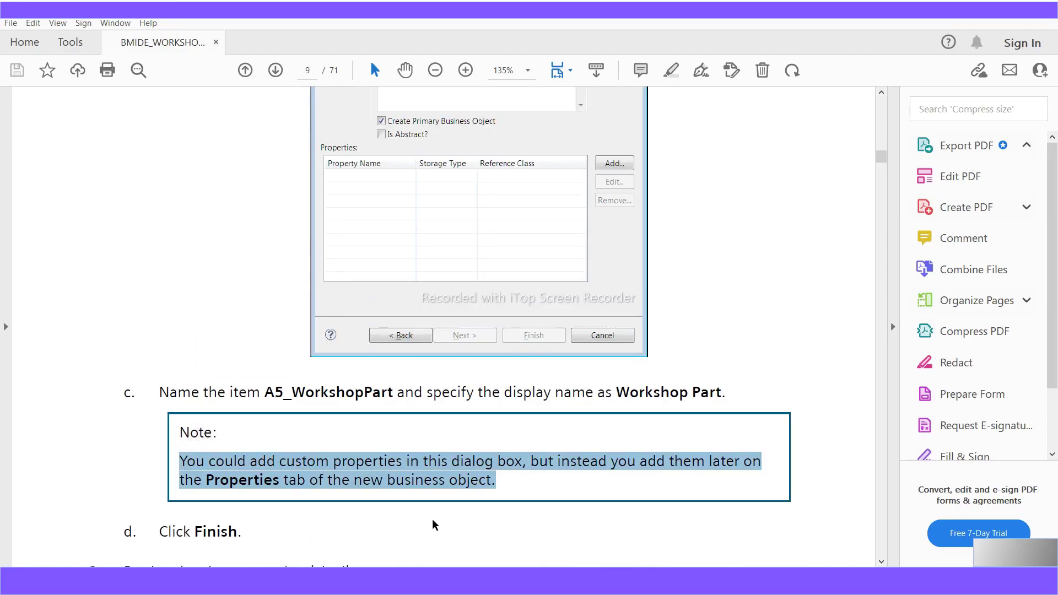
{"action": "scroll", "coordinate": [432, 523], "scroll_direction": "up", "scroll_amount": 3}
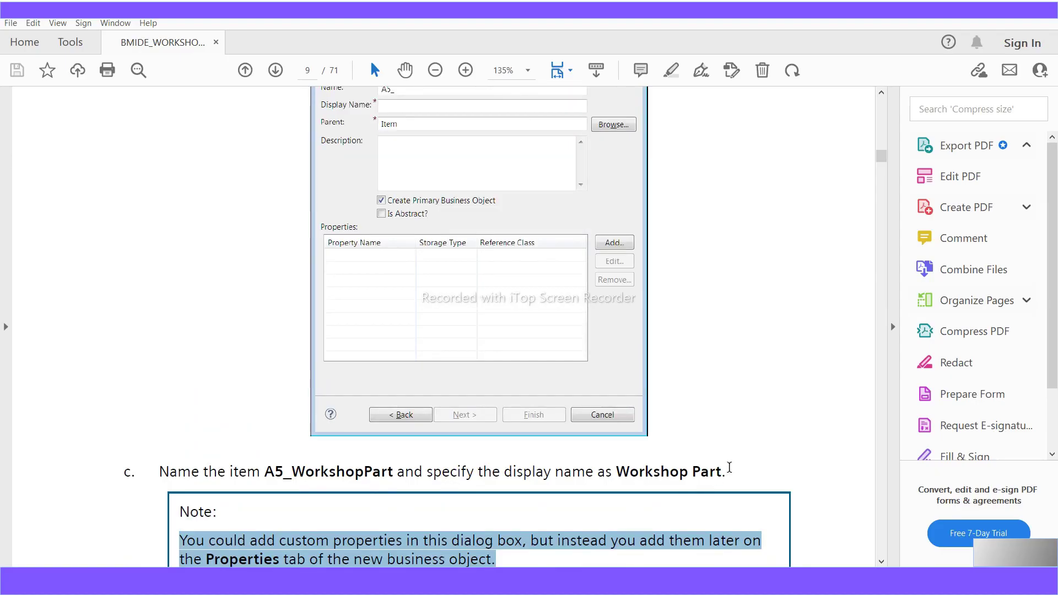
{"action": "left_click_drag", "start_coordinate": [726, 469], "coordinate": [625, 477]}
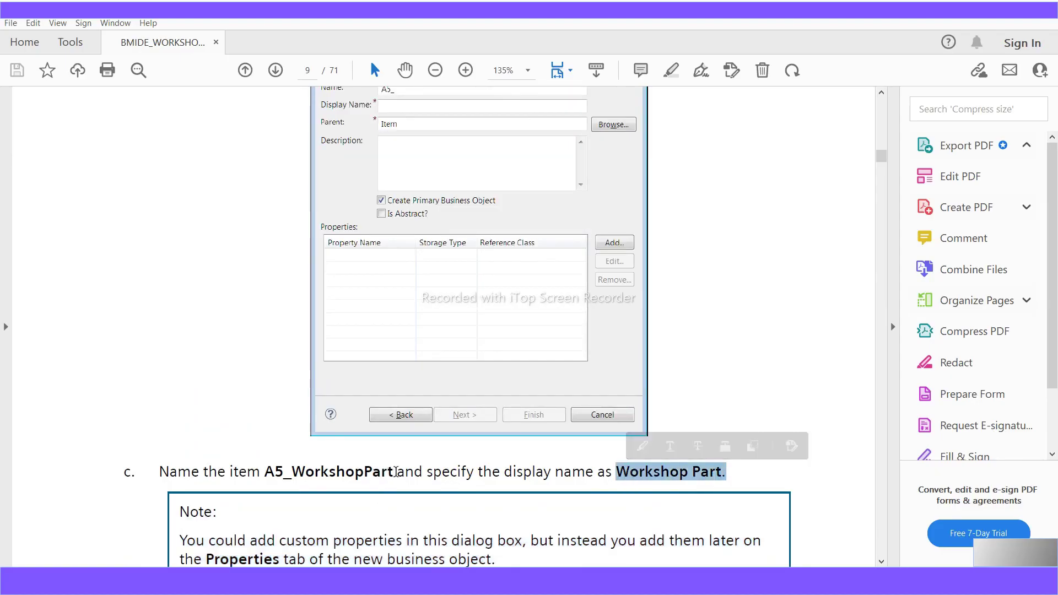
{"action": "left_click_drag", "start_coordinate": [396, 472], "coordinate": [267, 473]}
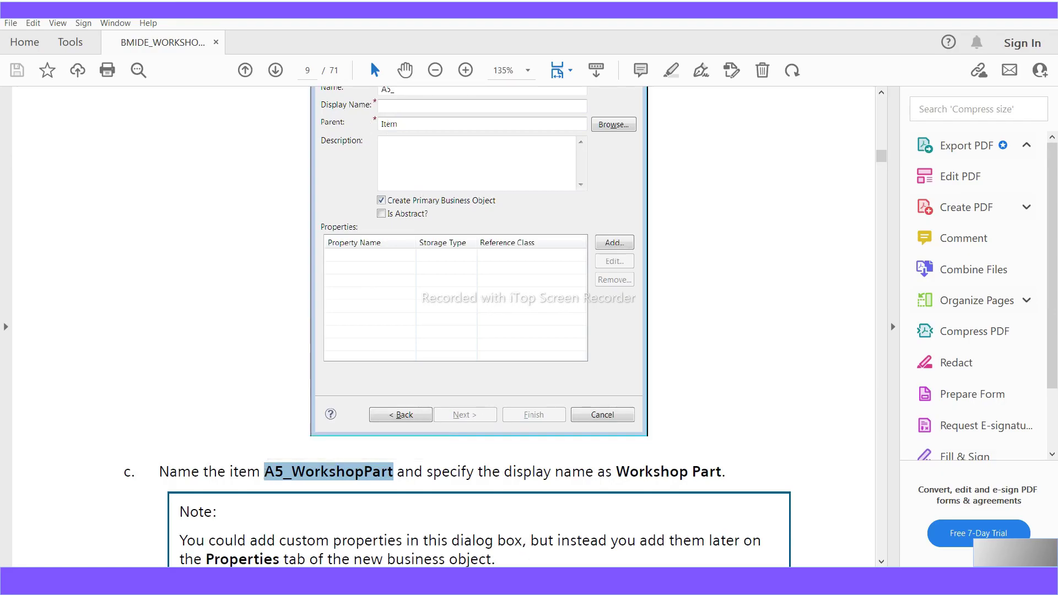
{"action": "key", "text": "alt+Tab"}
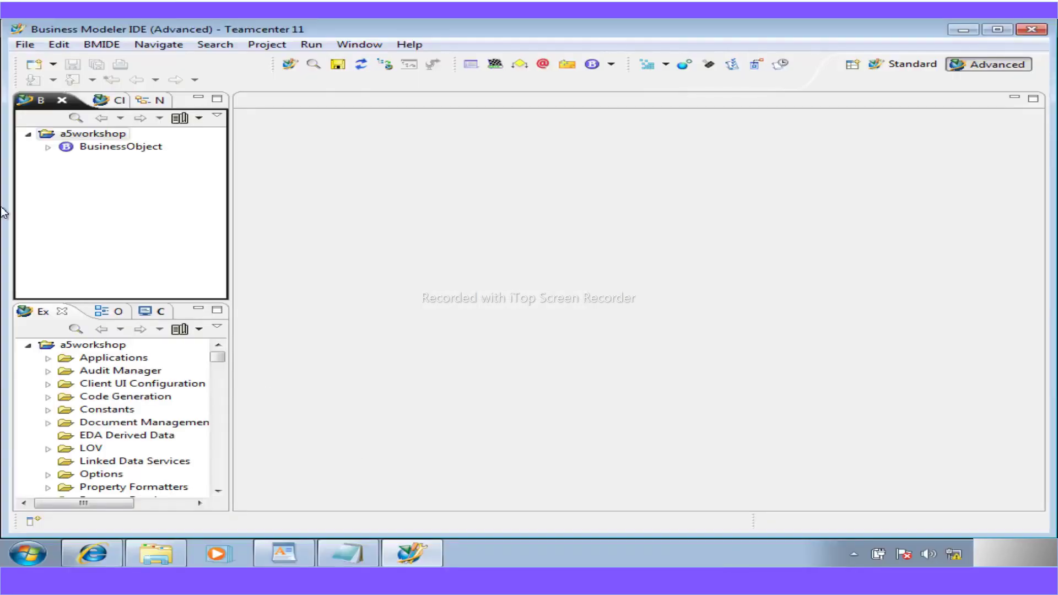
- Expand BusinessObject and use Find with 'ite' to locate the Item business object
{"action": "left_click", "coordinate": [49, 148]}
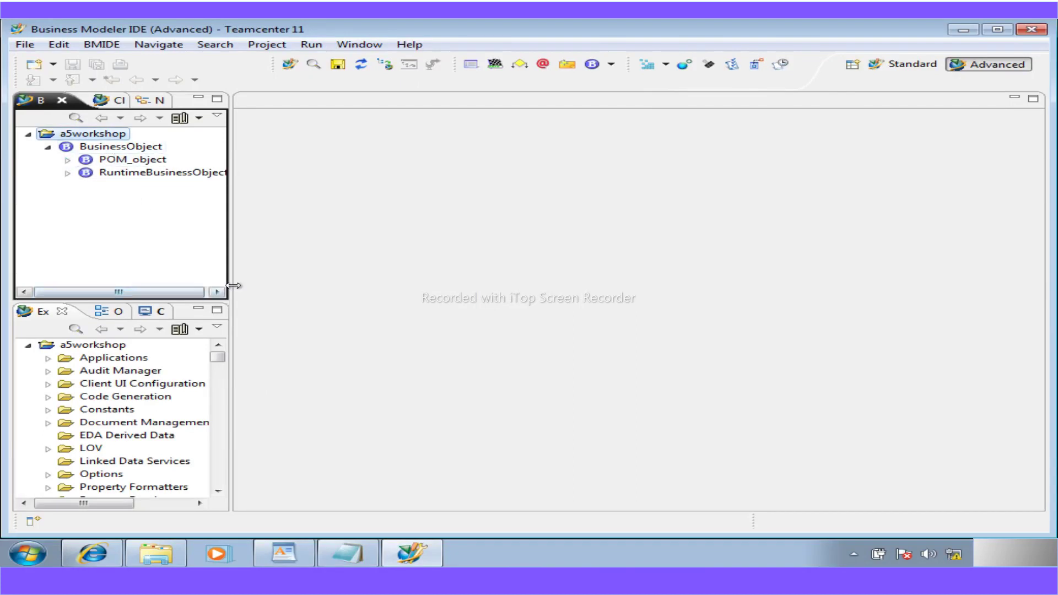
{"action": "left_click_drag", "start_coordinate": [231, 284], "coordinate": [278, 285]}
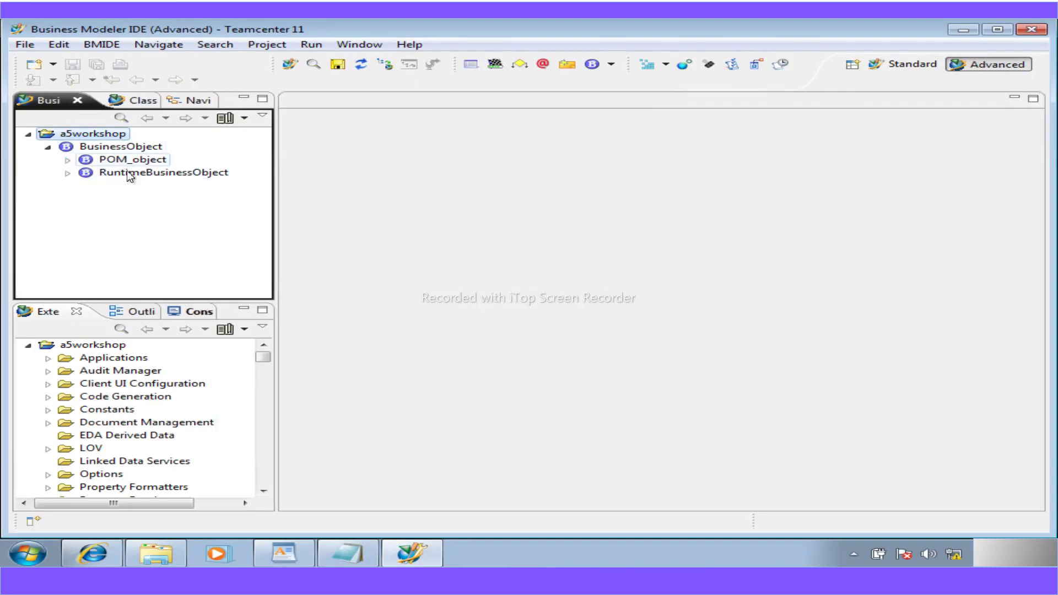
{"action": "left_click", "coordinate": [121, 117]}
{"action": "type", "text": "ite"}
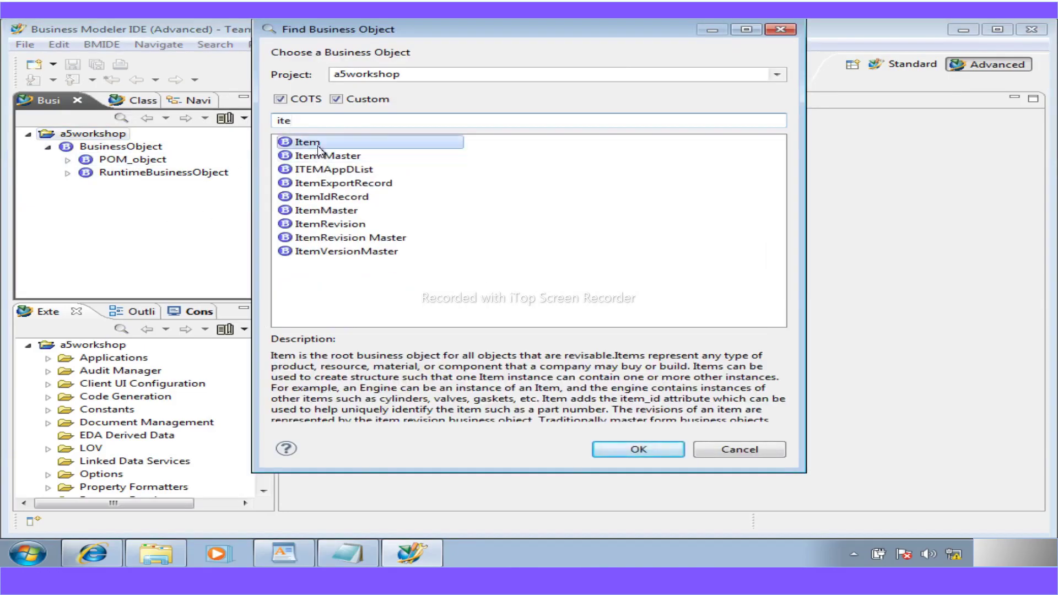
{"action": "double_click", "coordinate": [312, 141]}
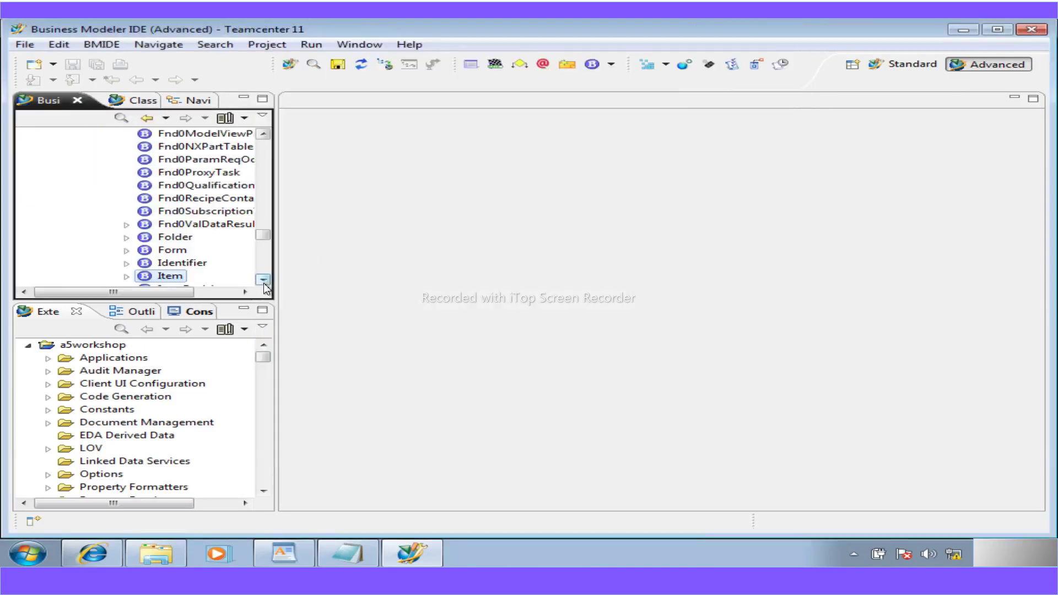
{"action": "left_click", "coordinate": [264, 280]}
{"action": "left_click", "coordinate": [263, 281]}
{"action": "left_click", "coordinate": [264, 281]}
{"action": "left_click", "coordinate": [264, 281]}
- Start a New Business Object under Item and select the prefilled A5_ name prefix
{"action": "right_click", "coordinate": [160, 223]}
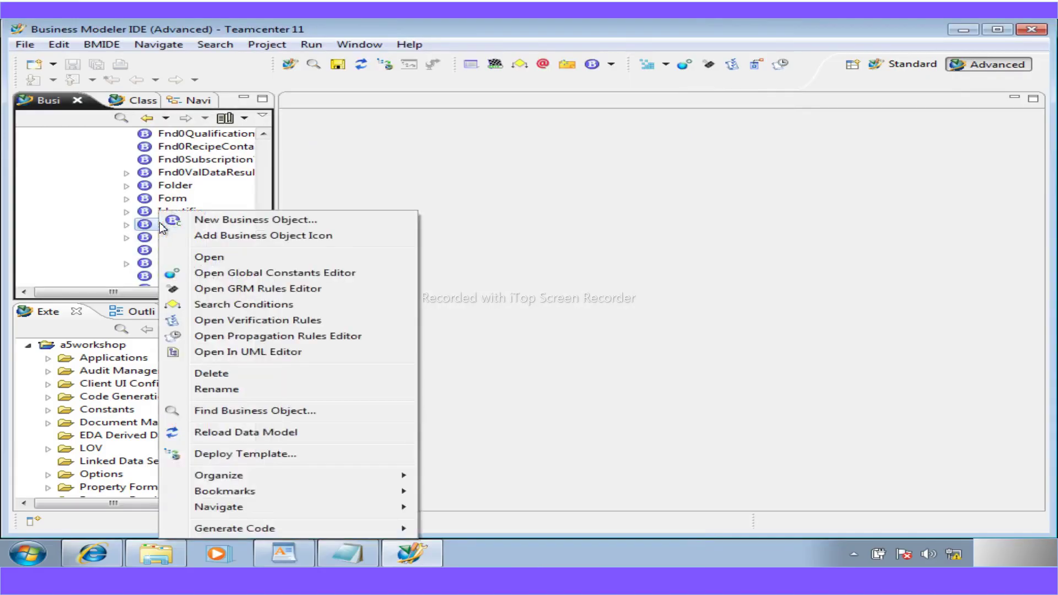
{"action": "left_click", "coordinate": [234, 223]}
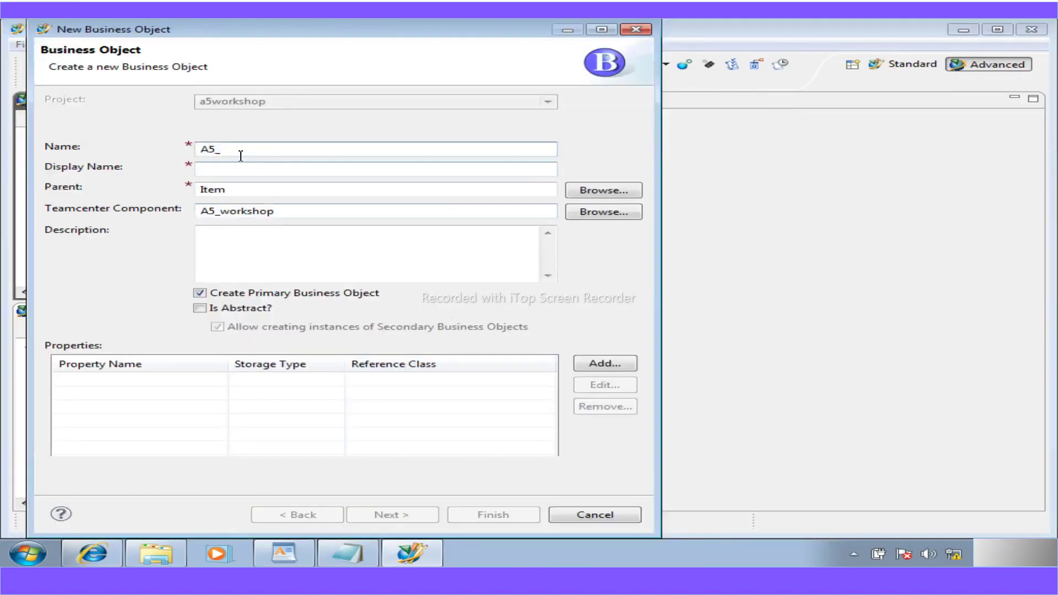
{"action": "left_click_drag", "start_coordinate": [237, 154], "coordinate": [152, 145]}
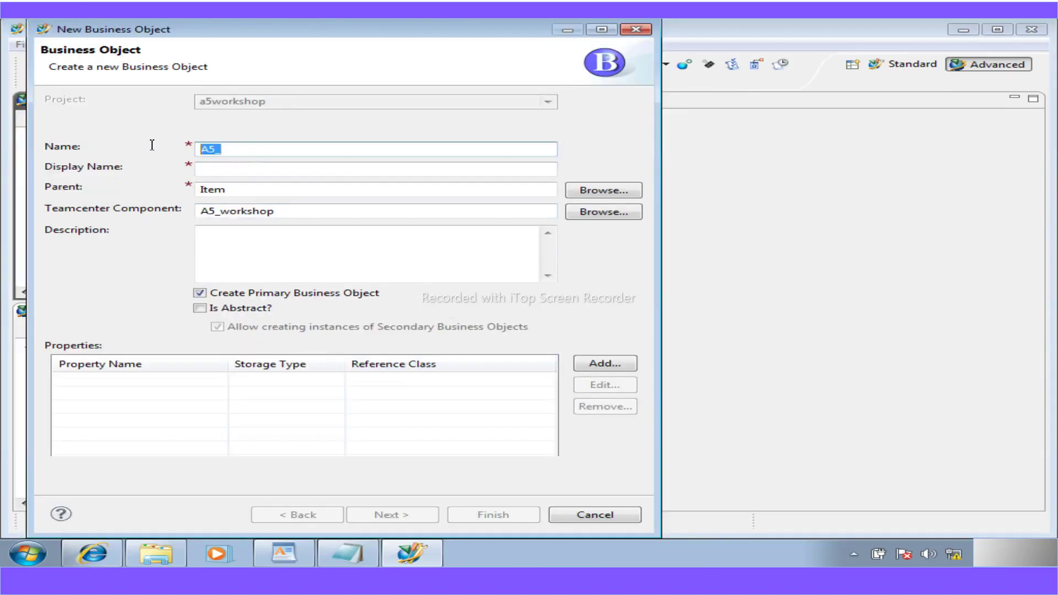
- Find the naming step in the WordPad guide and copy A5_WorkshopPart for the wizard
{"action": "left_click", "coordinate": [293, 553]}
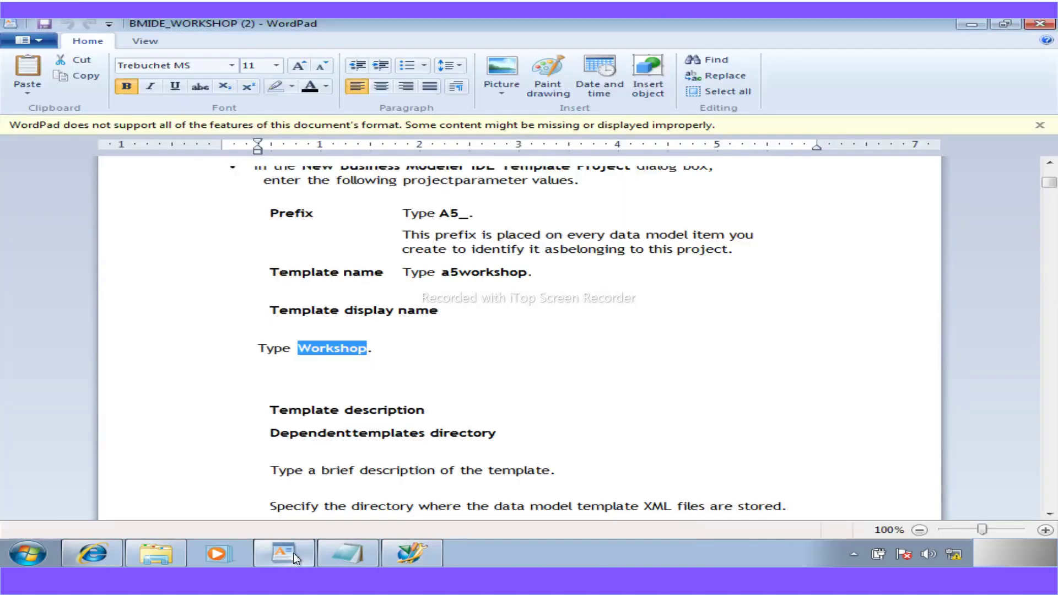
{"action": "scroll", "coordinate": [375, 423], "scroll_direction": "down", "scroll_amount": 20}
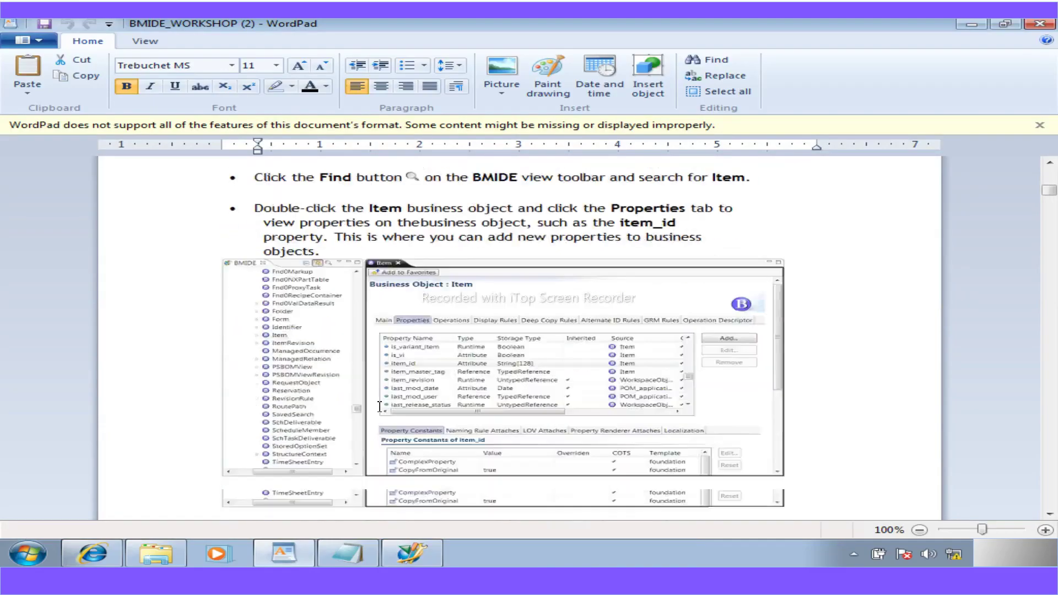
{"action": "scroll", "coordinate": [379, 406], "scroll_direction": "down", "scroll_amount": 15}
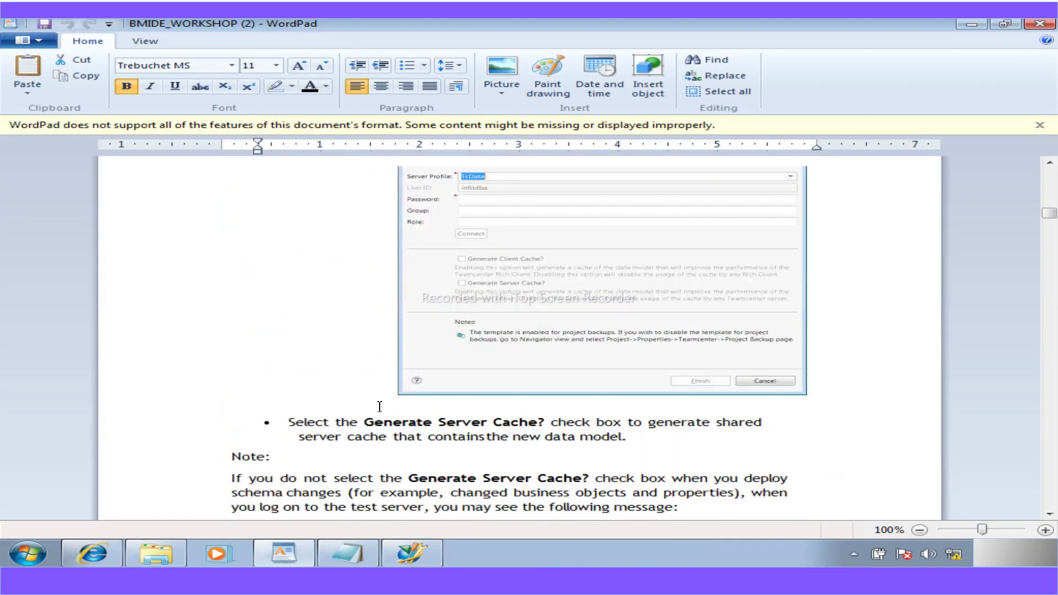
{"action": "scroll", "coordinate": [379, 407], "scroll_direction": "down", "scroll_amount": 10}
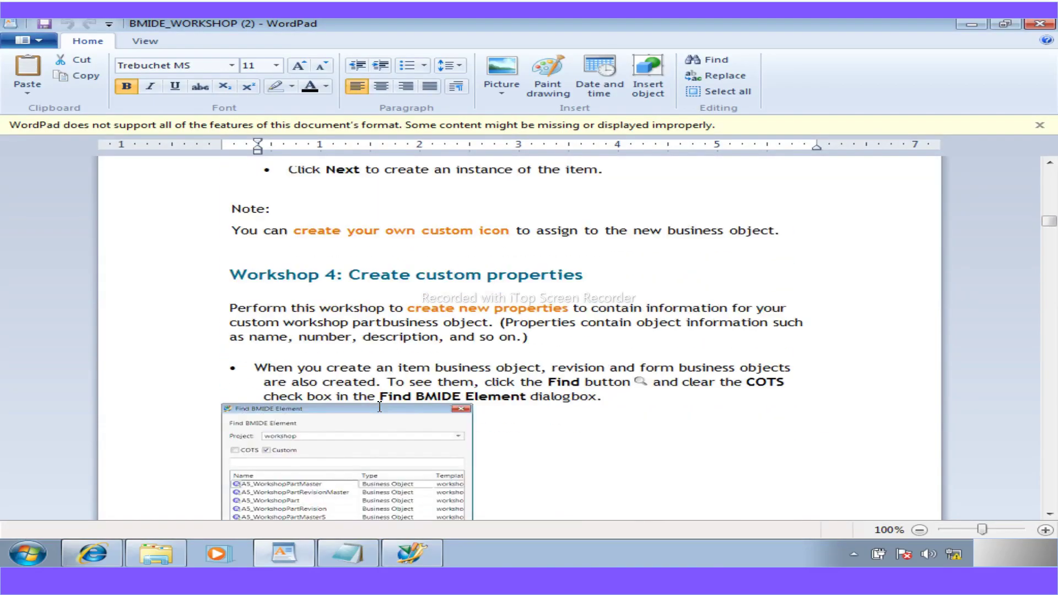
{"action": "scroll", "coordinate": [379, 406], "scroll_direction": "up", "scroll_amount": 10}
{"action": "scroll", "coordinate": [379, 406], "scroll_direction": "up", "scroll_amount": 6}
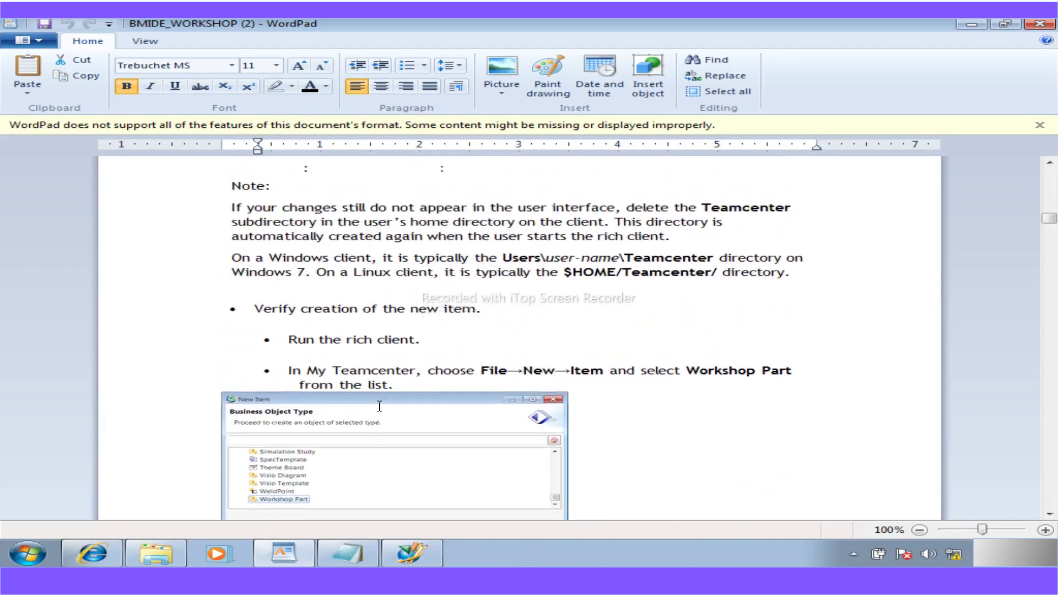
{"action": "scroll", "coordinate": [379, 407], "scroll_direction": "up", "scroll_amount": 12}
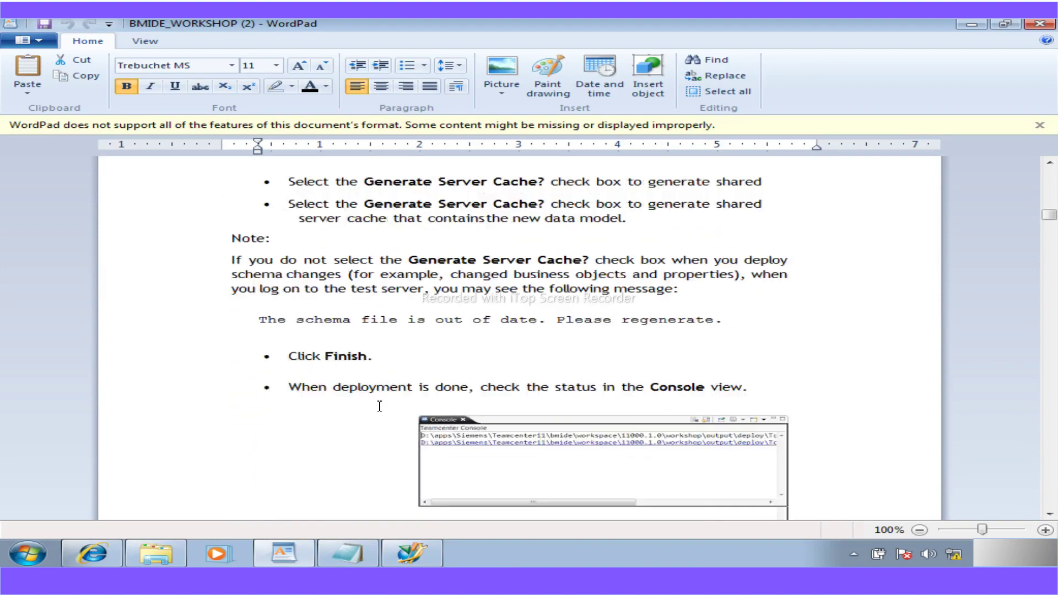
{"action": "scroll", "coordinate": [379, 406], "scroll_direction": "up", "scroll_amount": 15}
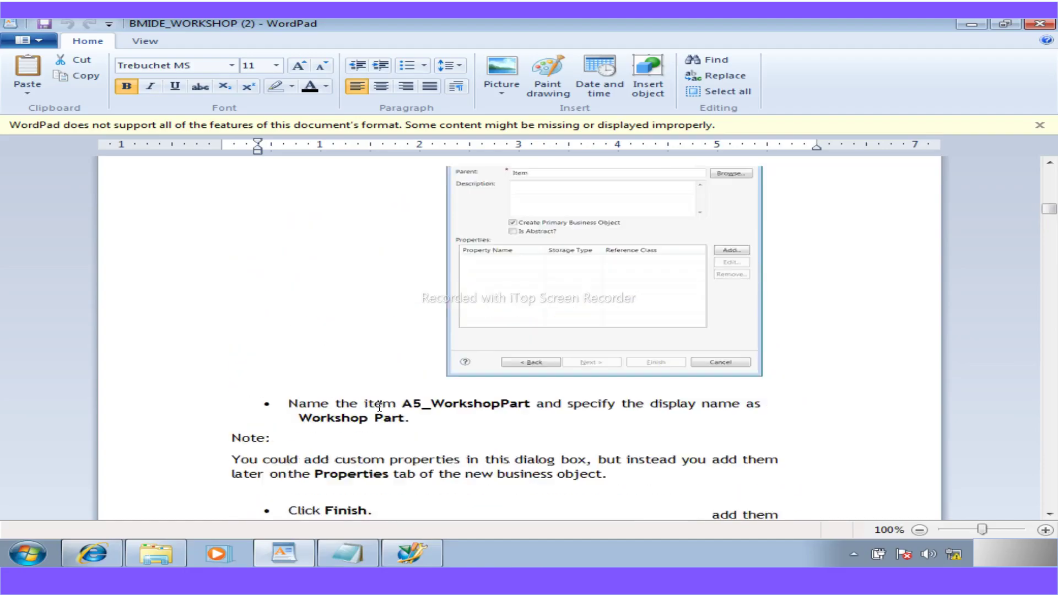
{"action": "scroll", "coordinate": [379, 406], "scroll_direction": "up", "scroll_amount": 14}
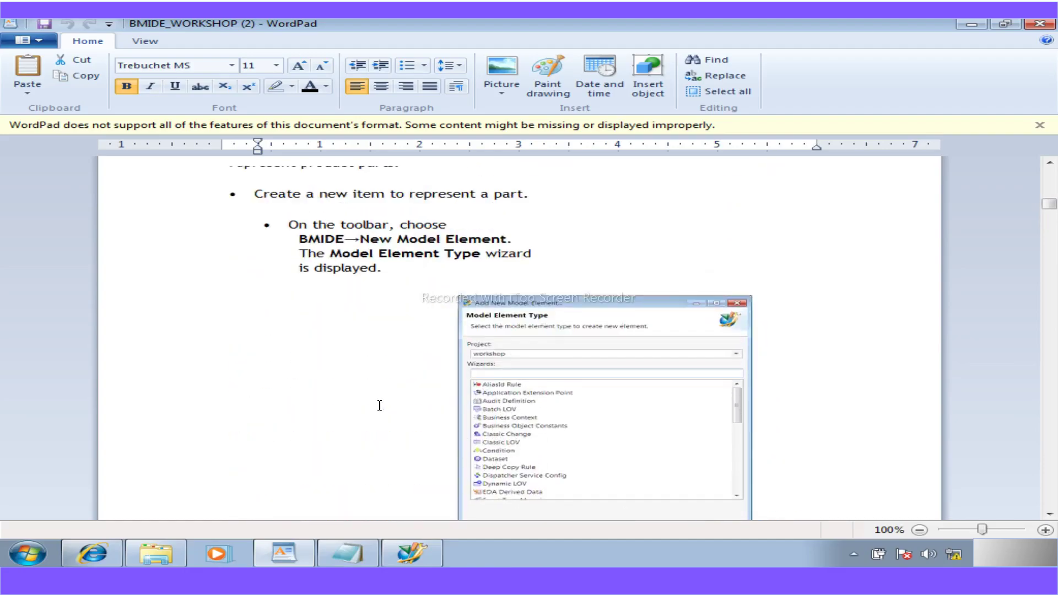
{"action": "scroll", "coordinate": [379, 406], "scroll_direction": "down", "scroll_amount": 9}
{"action": "scroll", "coordinate": [379, 405], "scroll_direction": "down", "scroll_amount": 10}
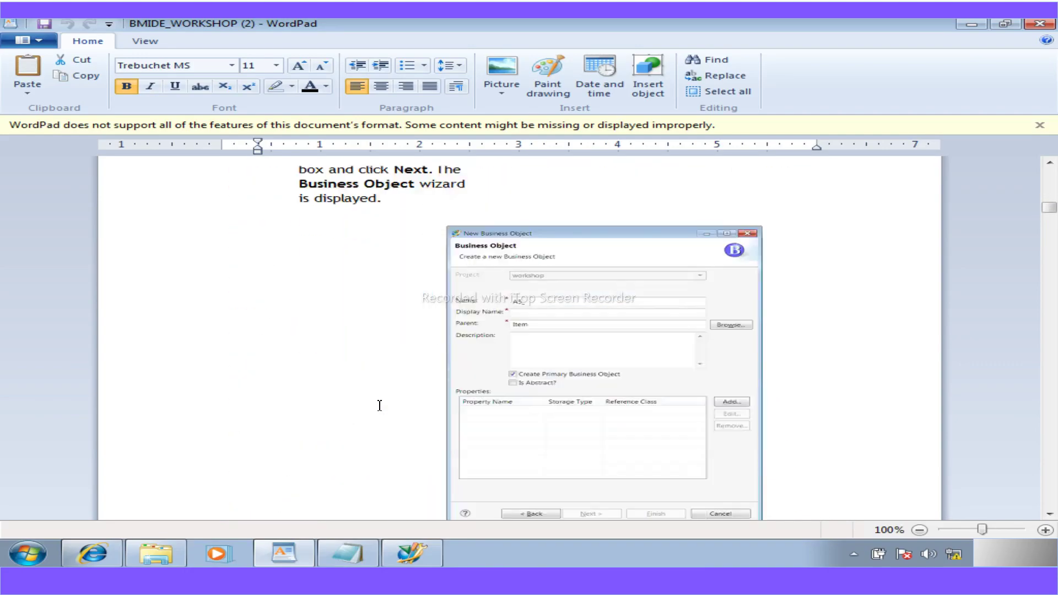
{"action": "scroll", "coordinate": [379, 405], "scroll_direction": "down", "scroll_amount": 10}
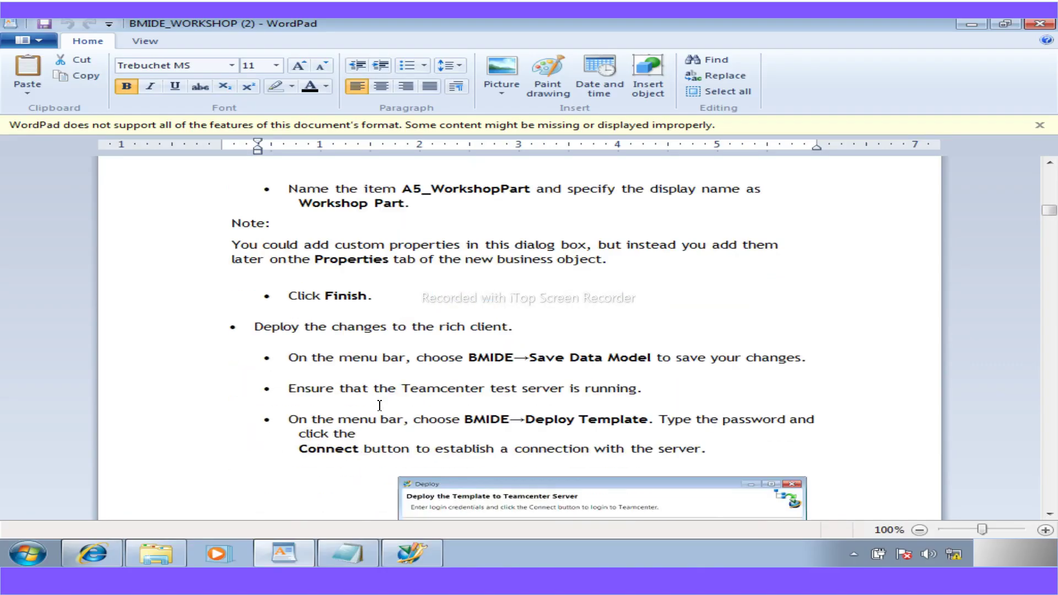
{"action": "left_click_drag", "start_coordinate": [534, 188], "coordinate": [416, 189]}
{"action": "key", "text": "ctrl+c"}
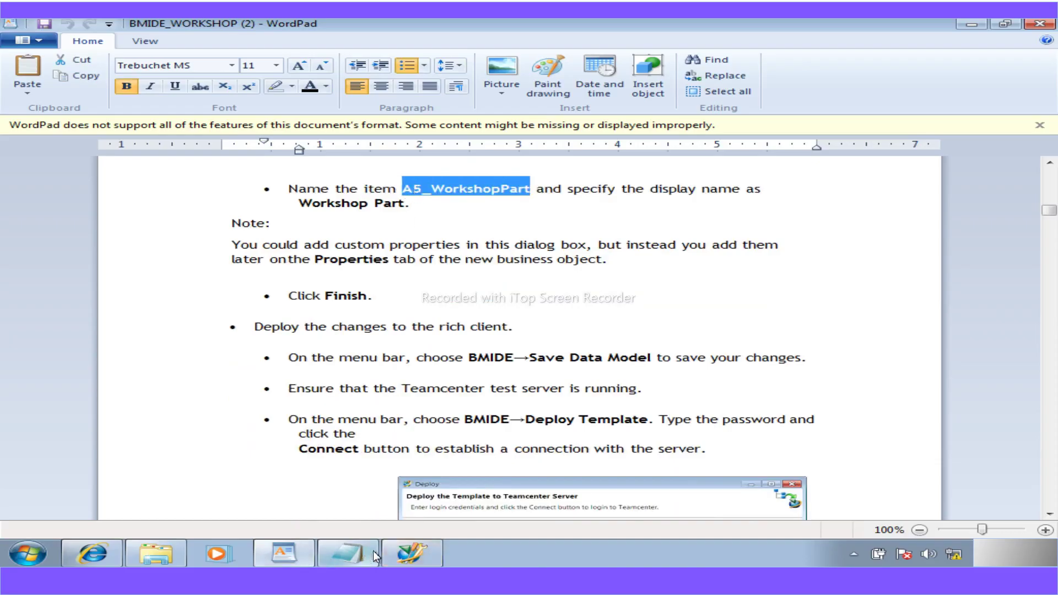
{"action": "left_click", "coordinate": [412, 553]}
- Replace the A5_ placeholder in the Name field by pasting A5_WorkshopPart
{"action": "left_click_drag", "start_coordinate": [227, 148], "coordinate": [177, 148]}
{"action": "key", "text": "ctrl+v"}
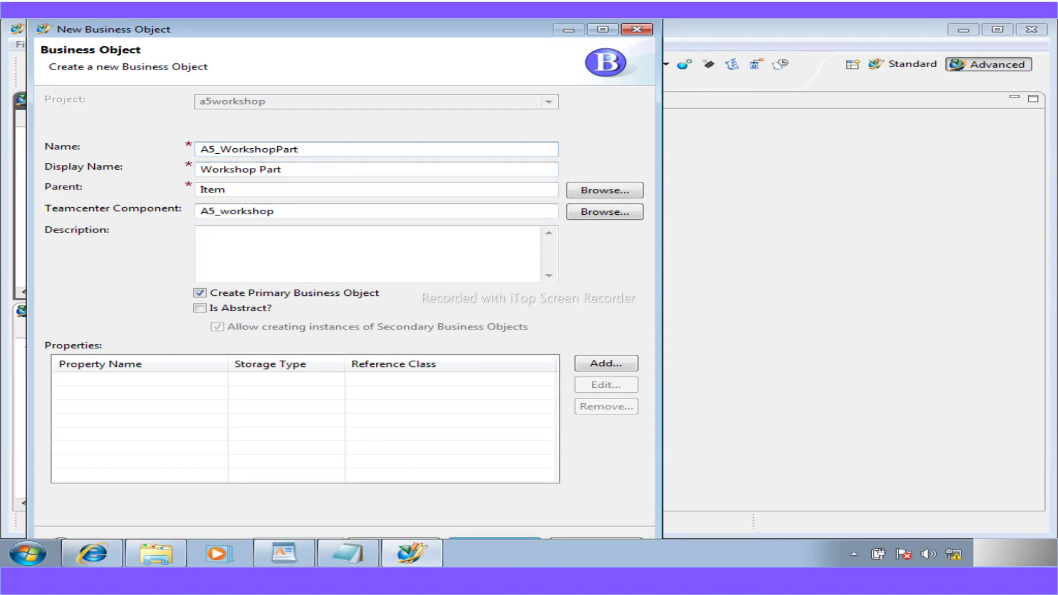
{"action": "left_click", "coordinate": [545, 581]}
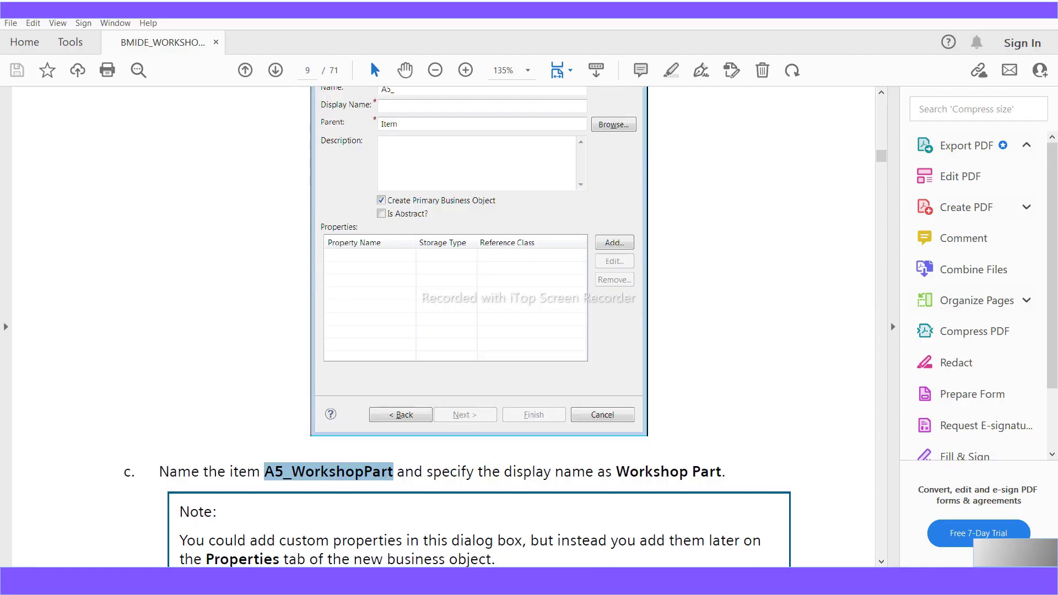
{"action": "scroll", "coordinate": [438, 331], "scroll_direction": "up", "scroll_amount": 1}
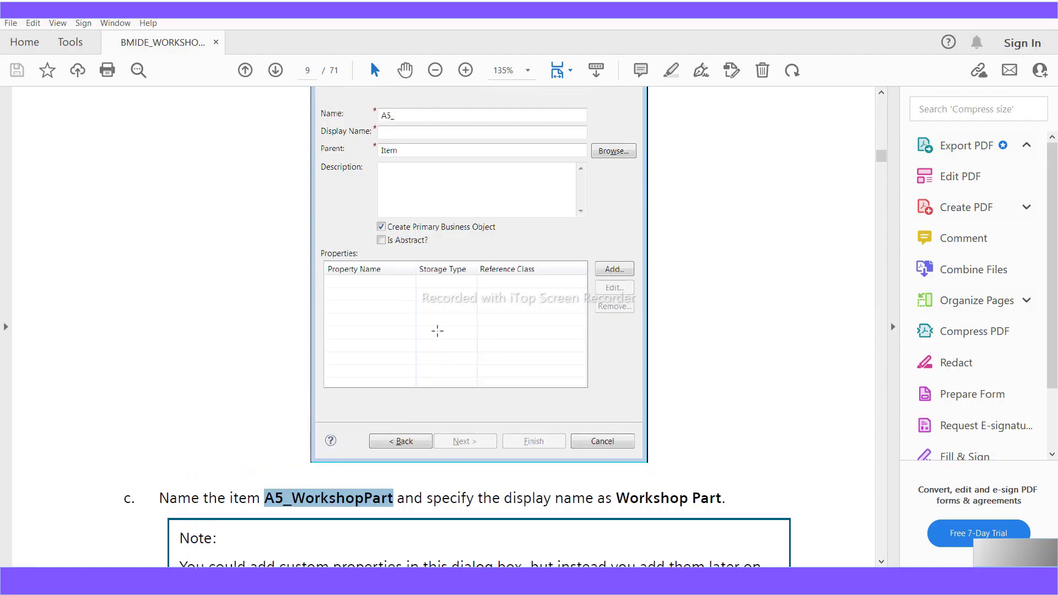
{"action": "scroll", "coordinate": [437, 330], "scroll_direction": "up", "scroll_amount": 2}
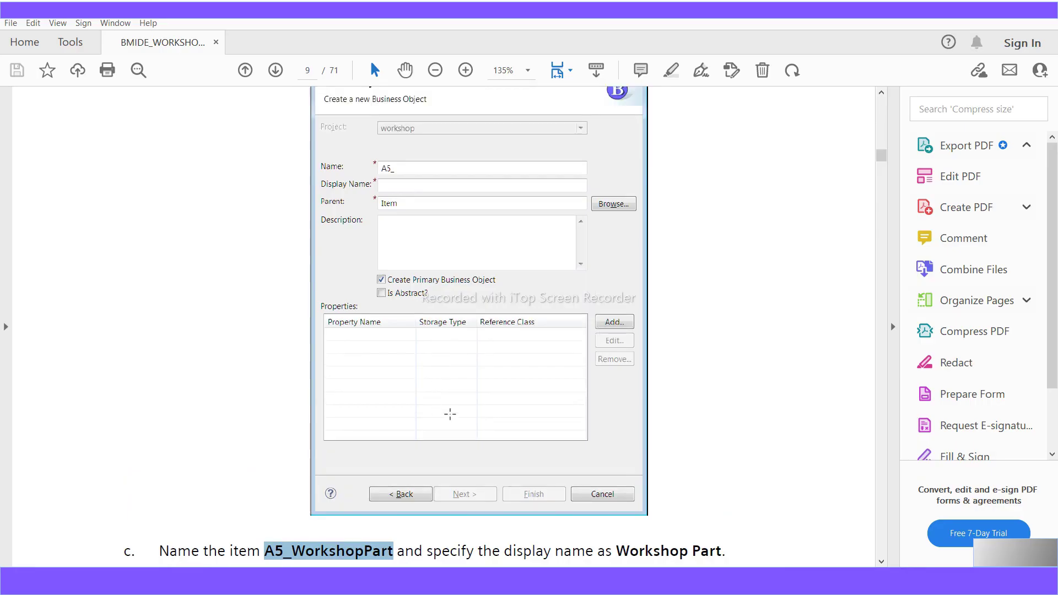
{"action": "scroll", "coordinate": [478, 356], "scroll_direction": "up", "scroll_amount": 2}
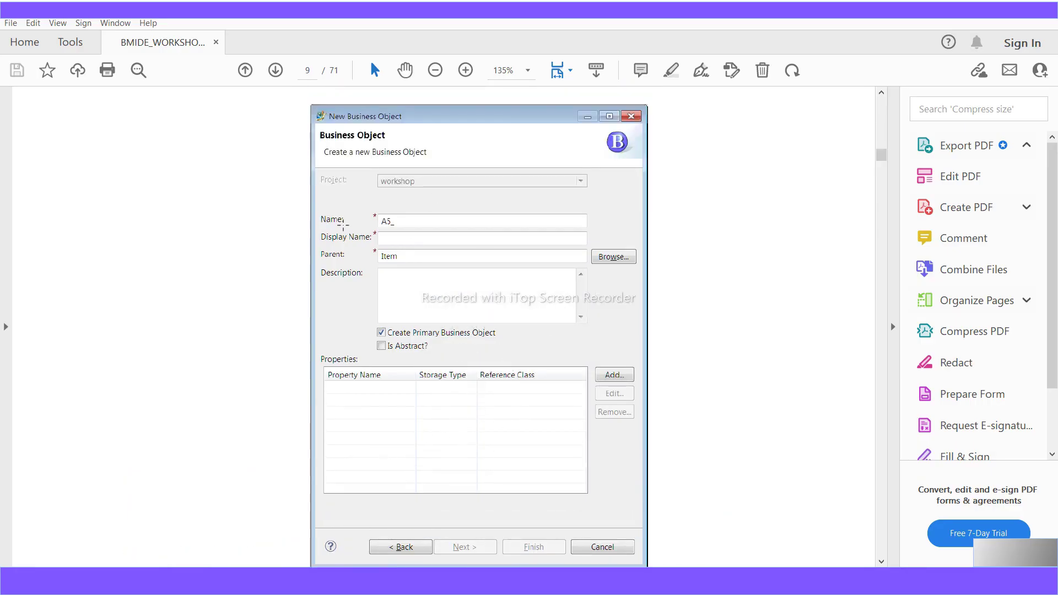
{"action": "scroll", "coordinate": [426, 419], "scroll_direction": "down", "scroll_amount": 1}
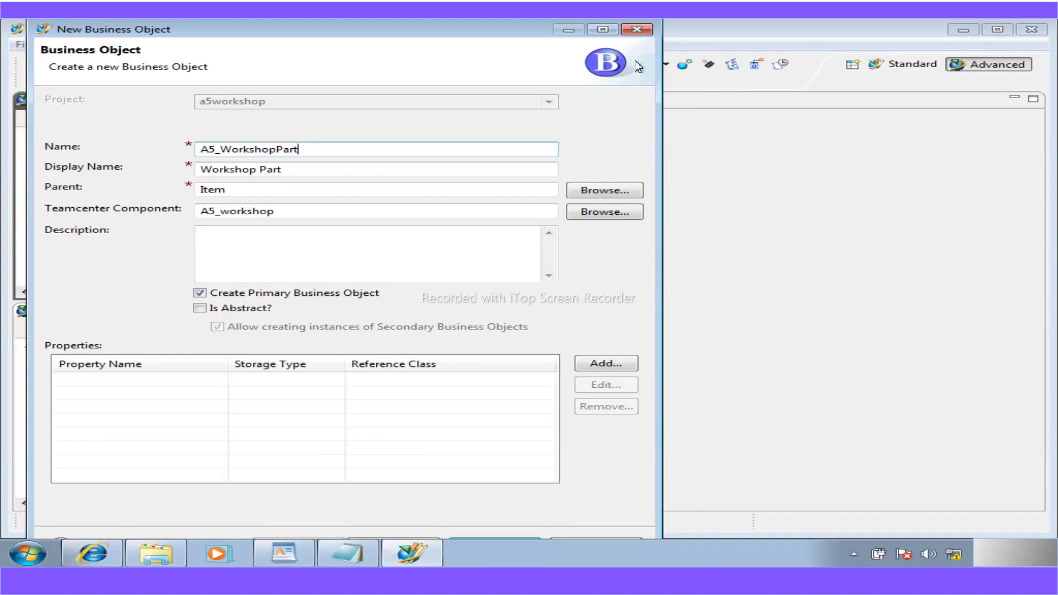
- Review the revision object's settings page, then return to the wizard's maximized first page
{"action": "left_click", "coordinate": [604, 29]}
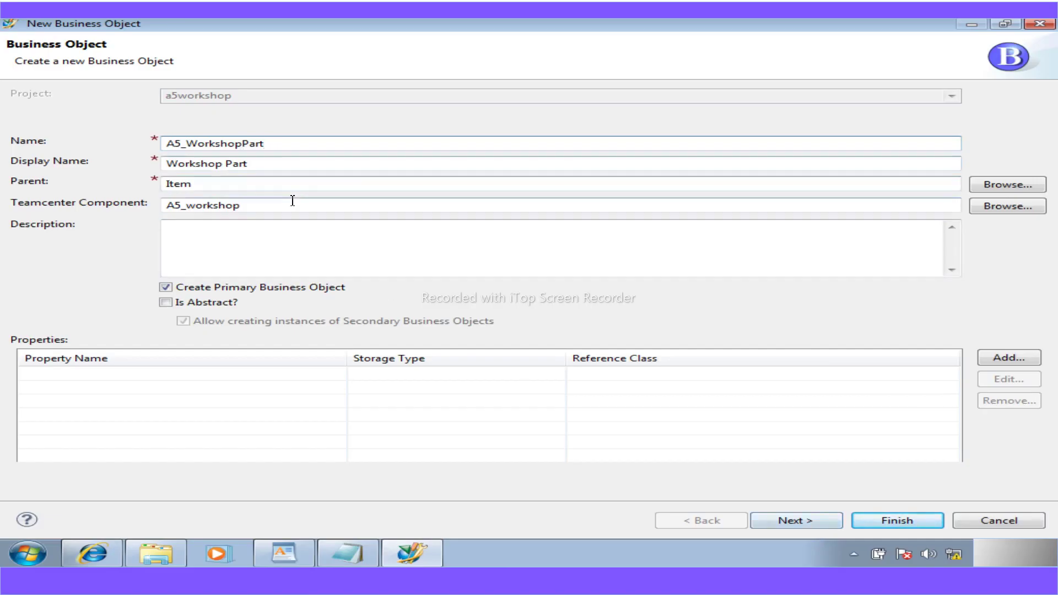
{"action": "left_click", "coordinate": [781, 524]}
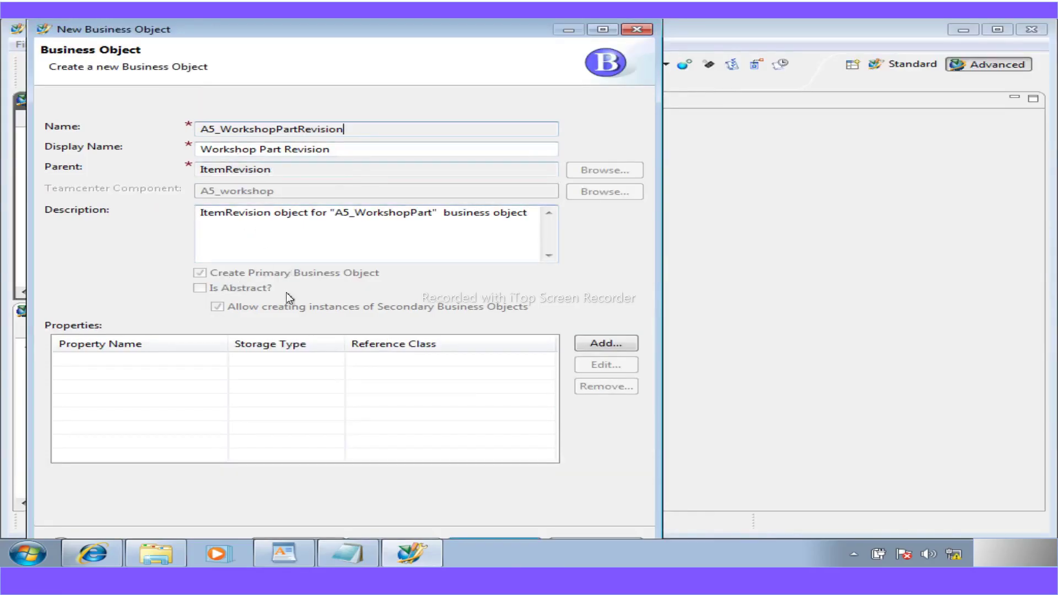
{"action": "left_click", "coordinate": [603, 30]}
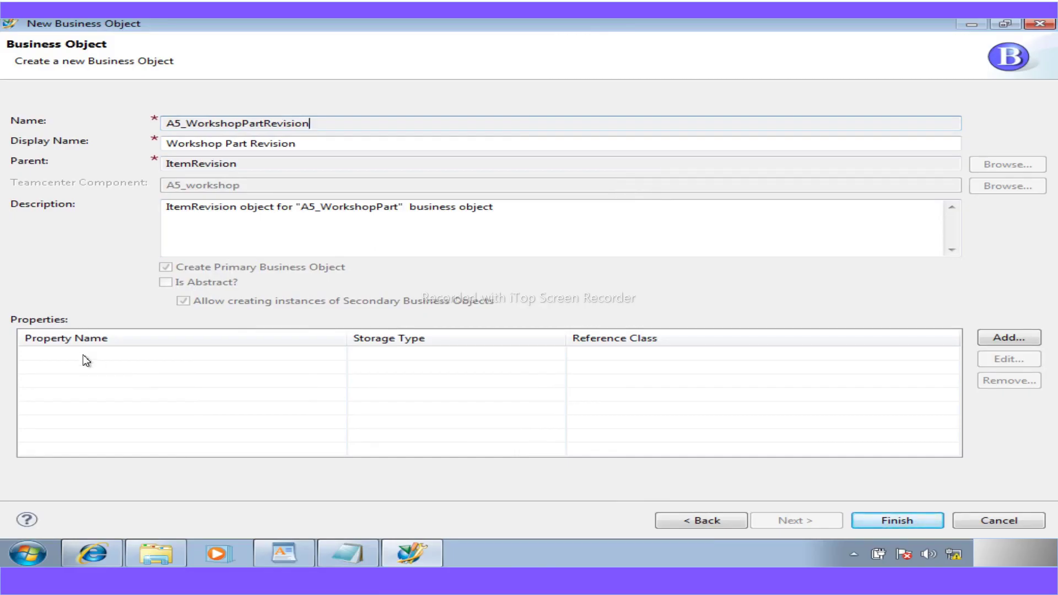
{"action": "left_click", "coordinate": [683, 521]}
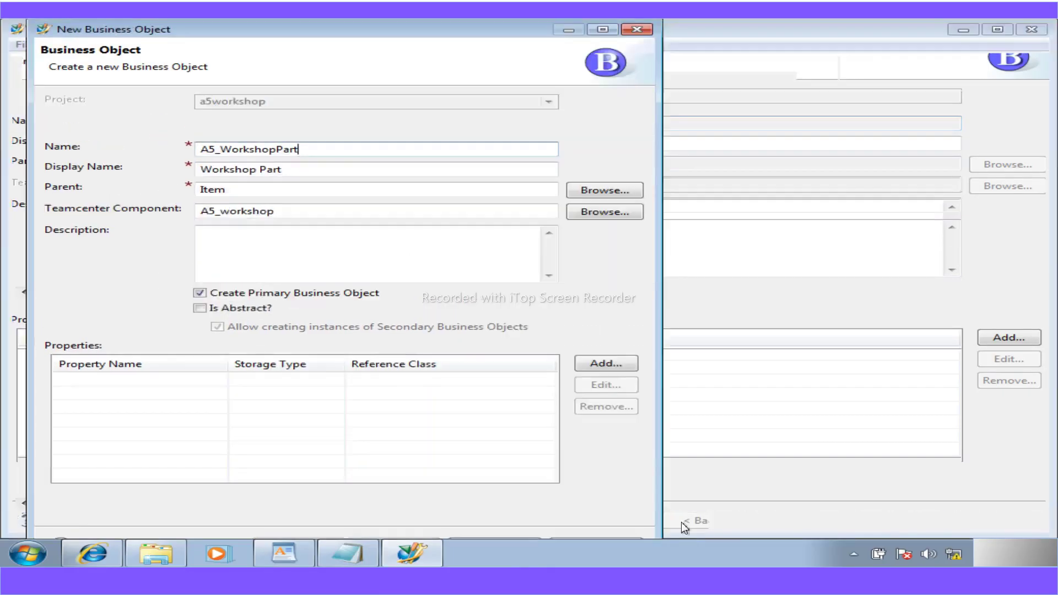
{"action": "left_click", "coordinate": [604, 30]}
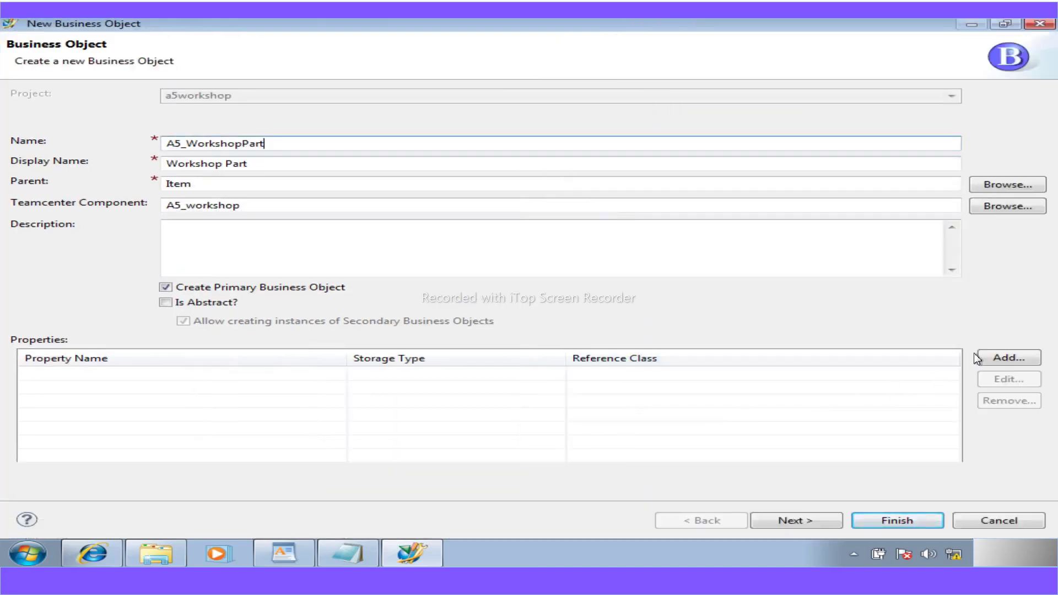
- Cancel the New Property dialog and finish the A5_WorkshopPart wizard with no properties
{"action": "left_click", "coordinate": [992, 357]}
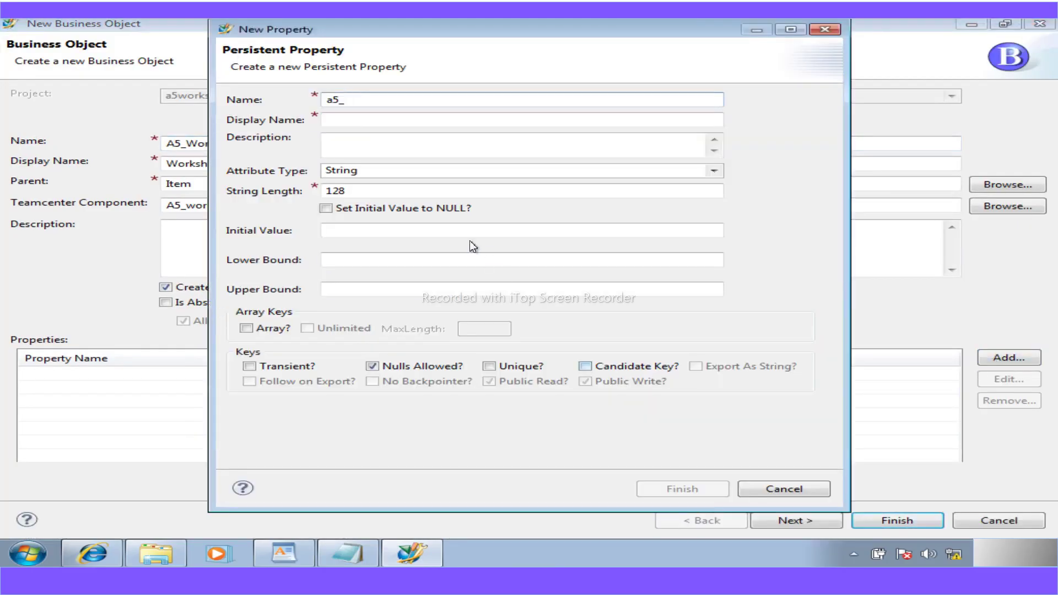
{"action": "left_click", "coordinate": [796, 494]}
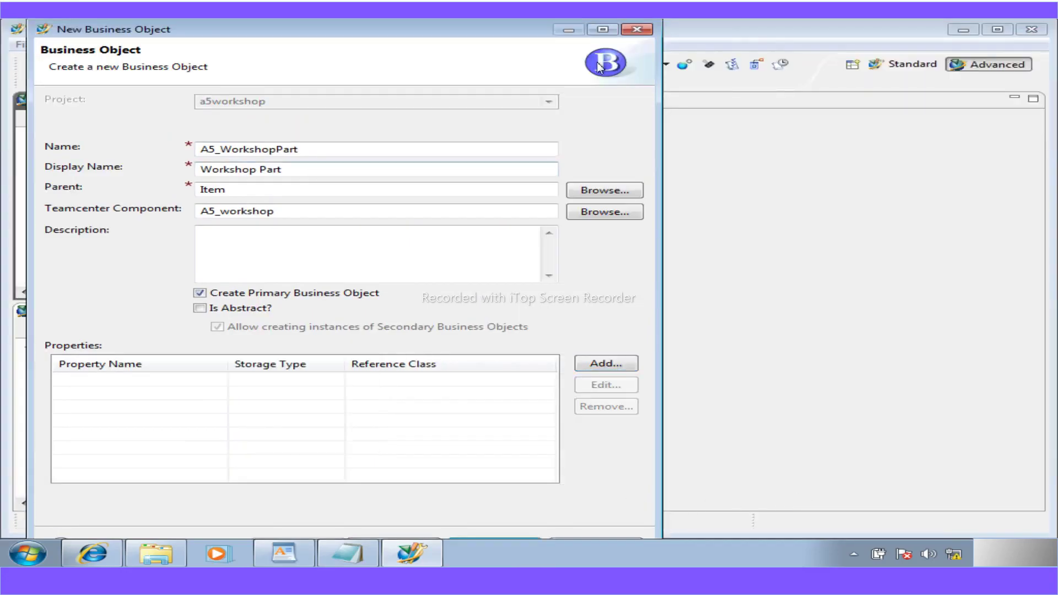
{"action": "left_click", "coordinate": [600, 30]}
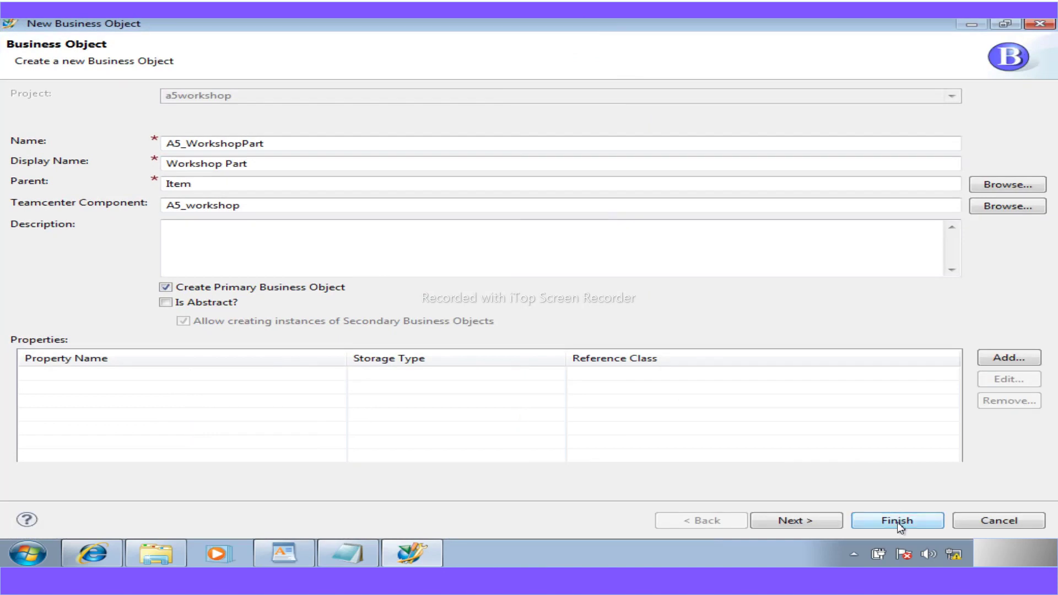
{"action": "left_click", "coordinate": [897, 521]}
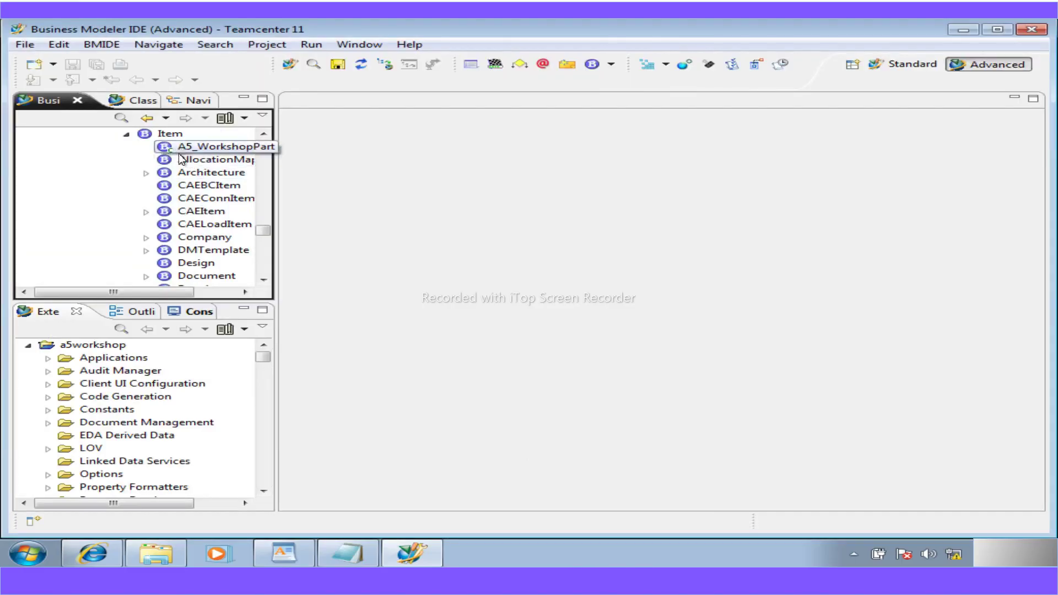
- Save the data model with a5workshop checked, keeping the new A5_WorkshopPart object
{"action": "left_click", "coordinate": [339, 65]}
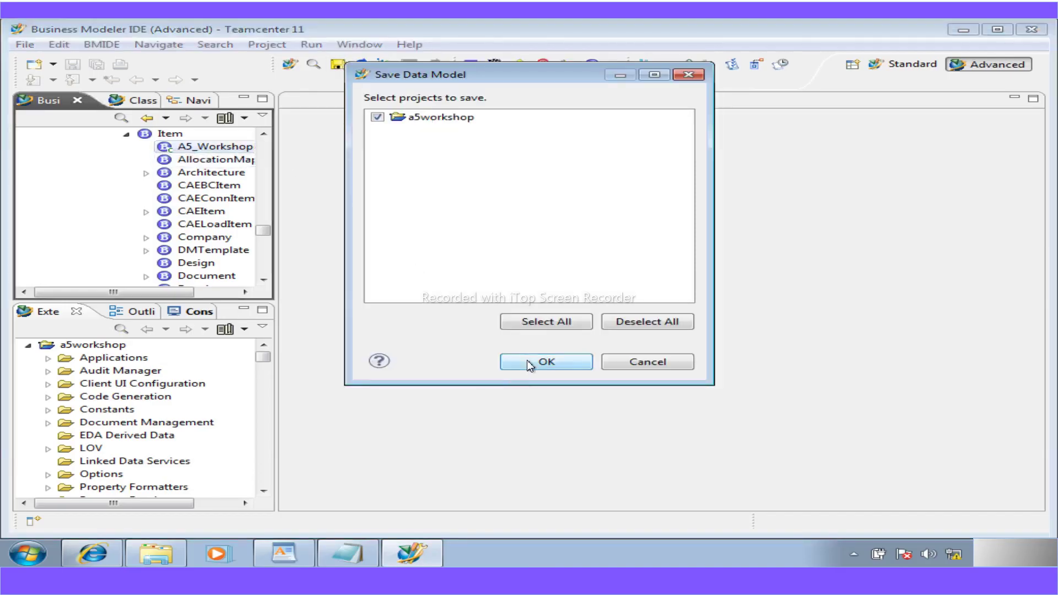
{"action": "left_click", "coordinate": [528, 361]}
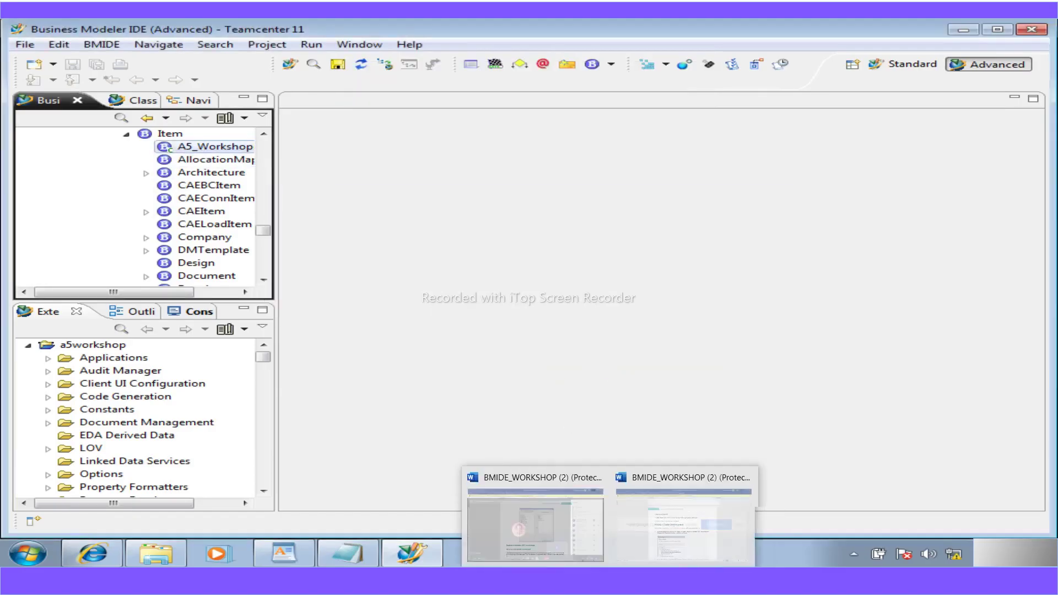
{"action": "left_click", "coordinate": [599, 580]}
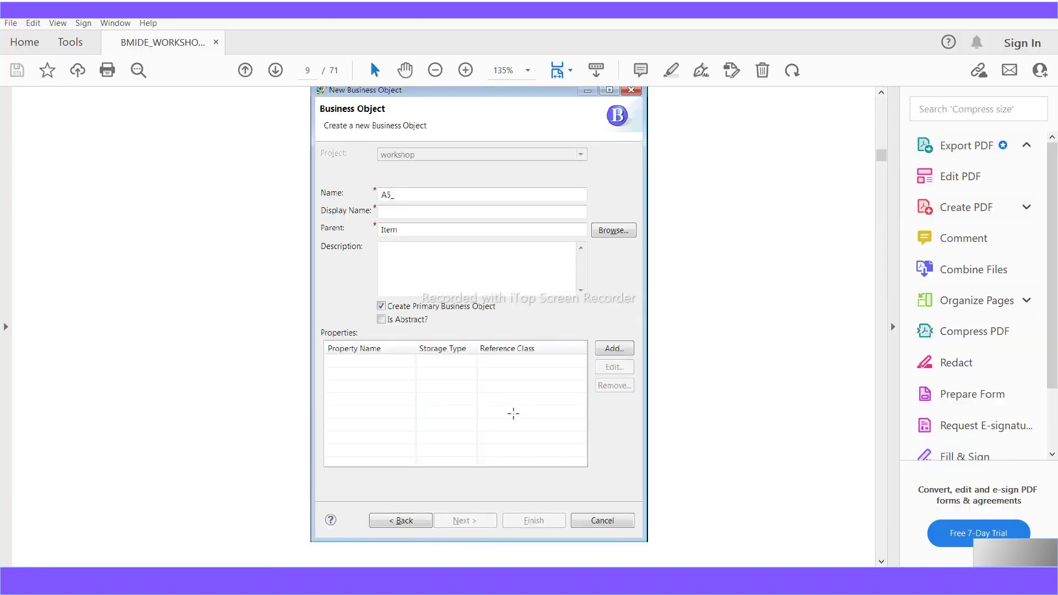
- Review the Workshop 3 verification steps, highlighting the step about deploying to the rich client
{"action": "scroll", "coordinate": [497, 380], "scroll_direction": "up", "scroll_amount": 1}
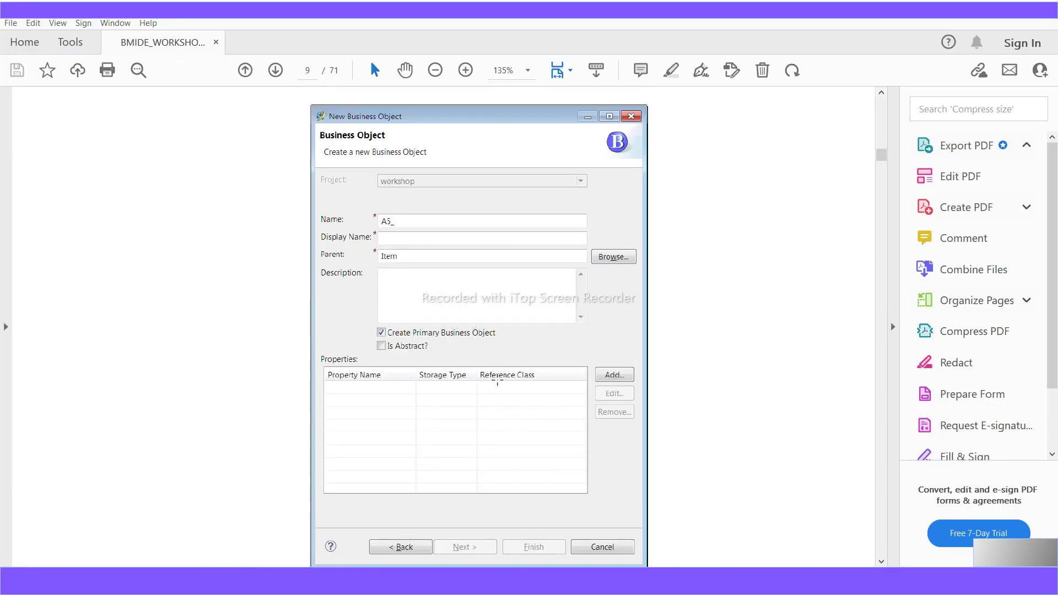
{"action": "scroll", "coordinate": [498, 380], "scroll_direction": "up", "scroll_amount": 5}
{"action": "scroll", "coordinate": [498, 380], "scroll_direction": "down", "scroll_amount": 3}
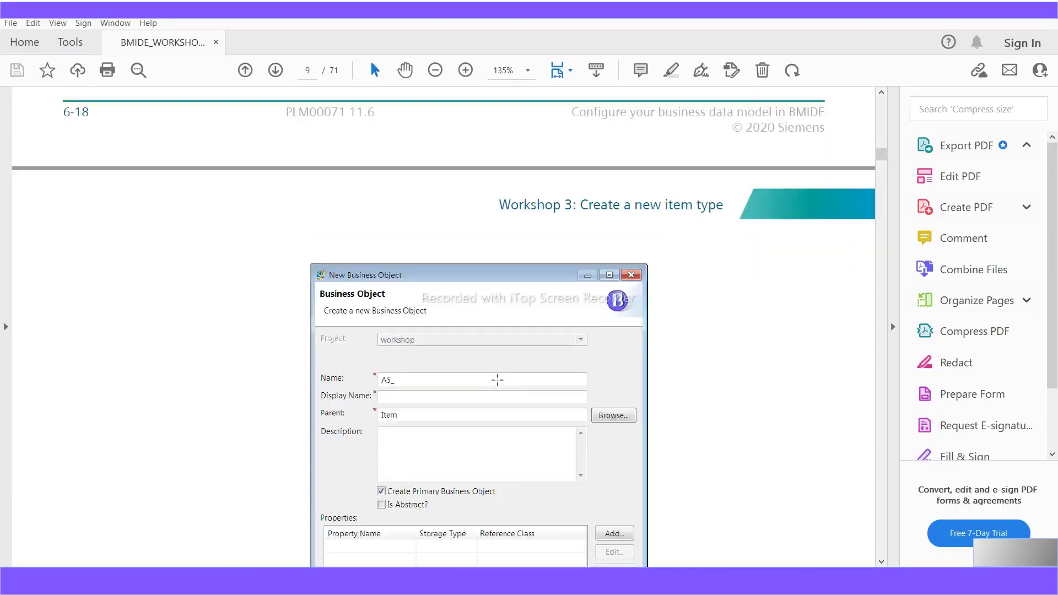
{"action": "scroll", "coordinate": [498, 380], "scroll_direction": "down", "scroll_amount": 6}
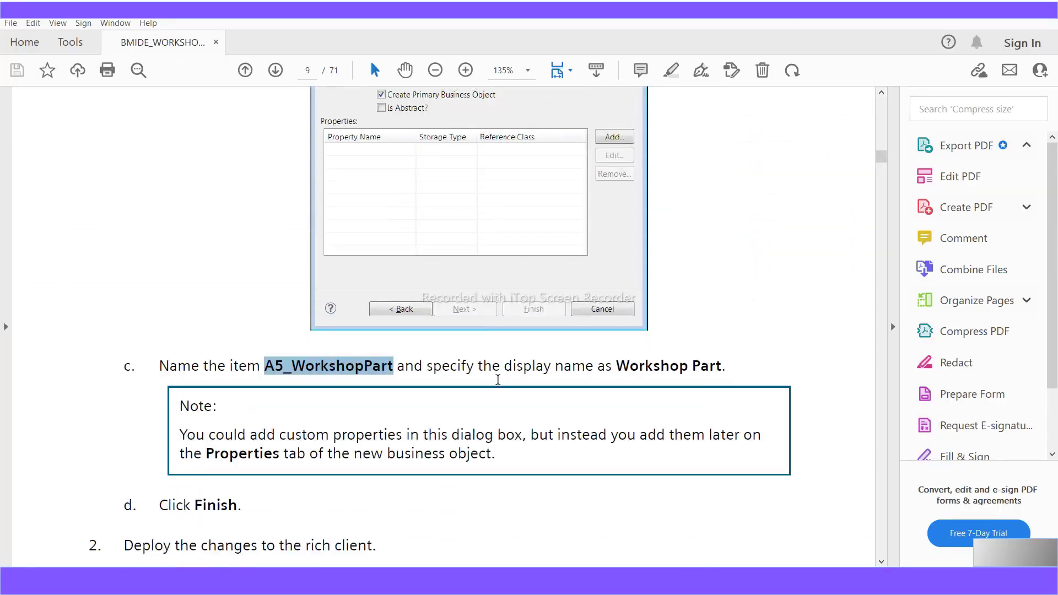
{"action": "scroll", "coordinate": [367, 377], "scroll_direction": "down", "scroll_amount": 2}
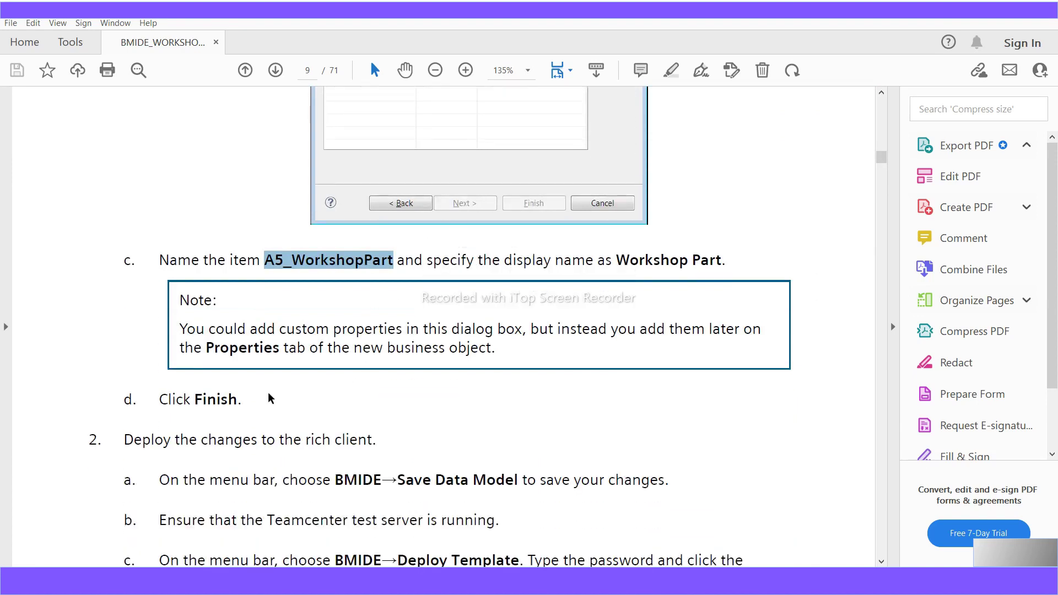
{"action": "left_click_drag", "start_coordinate": [246, 403], "coordinate": [171, 397]}
{"action": "scroll", "coordinate": [266, 411], "scroll_direction": "down", "scroll_amount": 2}
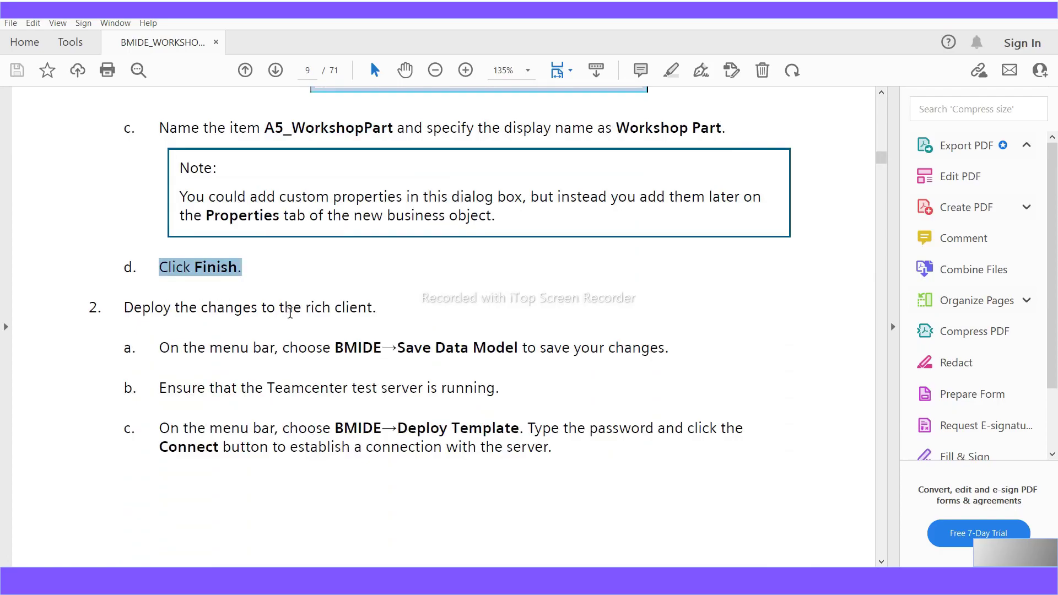
{"action": "left_click", "coordinate": [293, 307]}
{"action": "left_click_drag", "start_coordinate": [380, 309], "coordinate": [123, 307]}
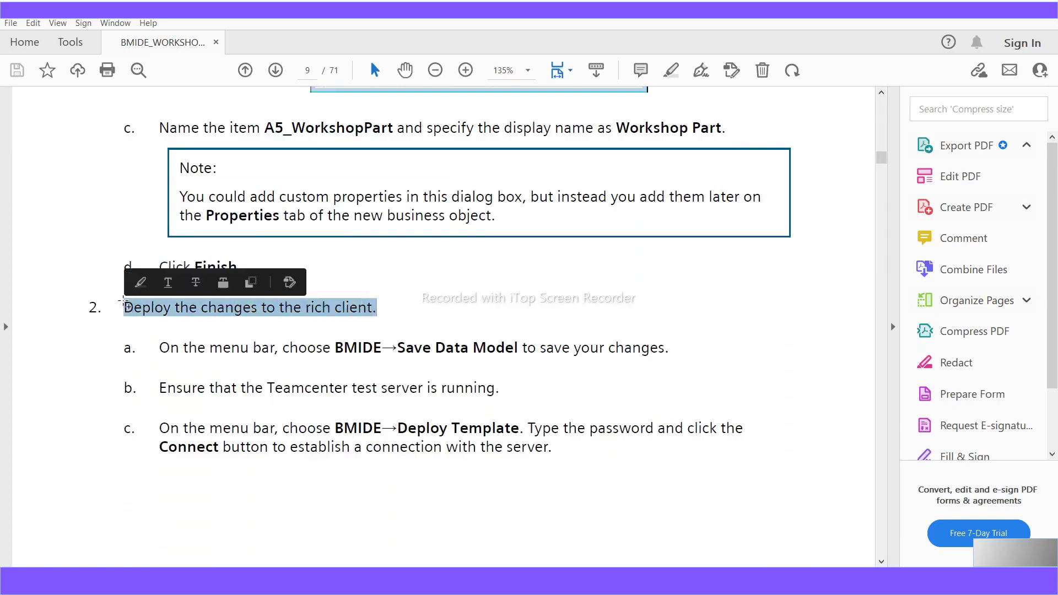
- Scroll on to page 12, where the 'Workshop 4: Create custom properties' heading appears
{"action": "scroll", "coordinate": [438, 458], "scroll_direction": "down", "scroll_amount": 2}
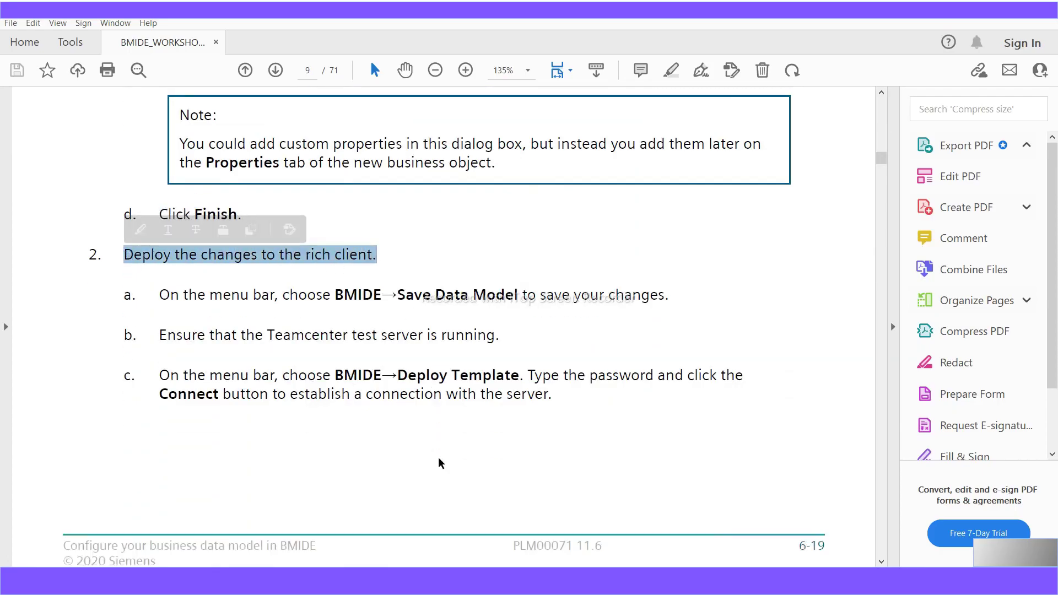
{"action": "scroll", "coordinate": [438, 458], "scroll_direction": "down", "scroll_amount": 6}
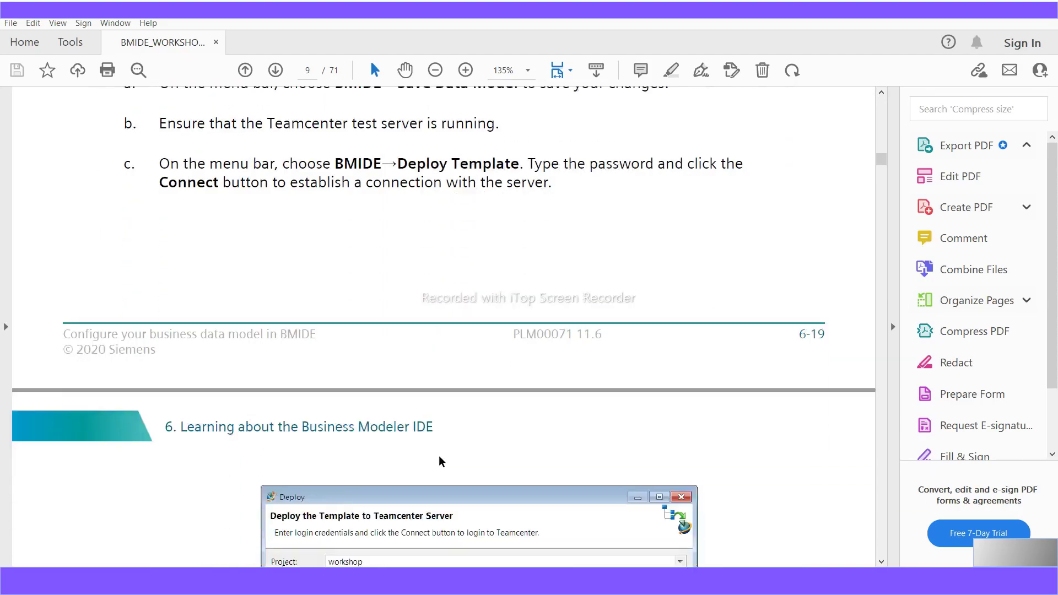
{"action": "scroll", "coordinate": [437, 451], "scroll_direction": "down", "scroll_amount": 2}
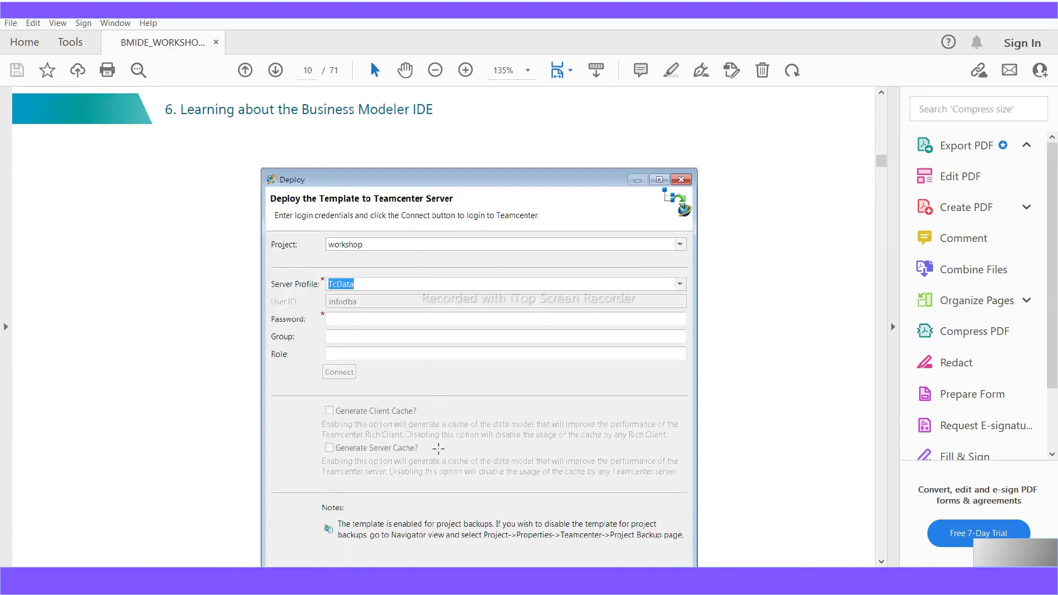
{"action": "scroll", "coordinate": [438, 451], "scroll_direction": "down", "scroll_amount": 5}
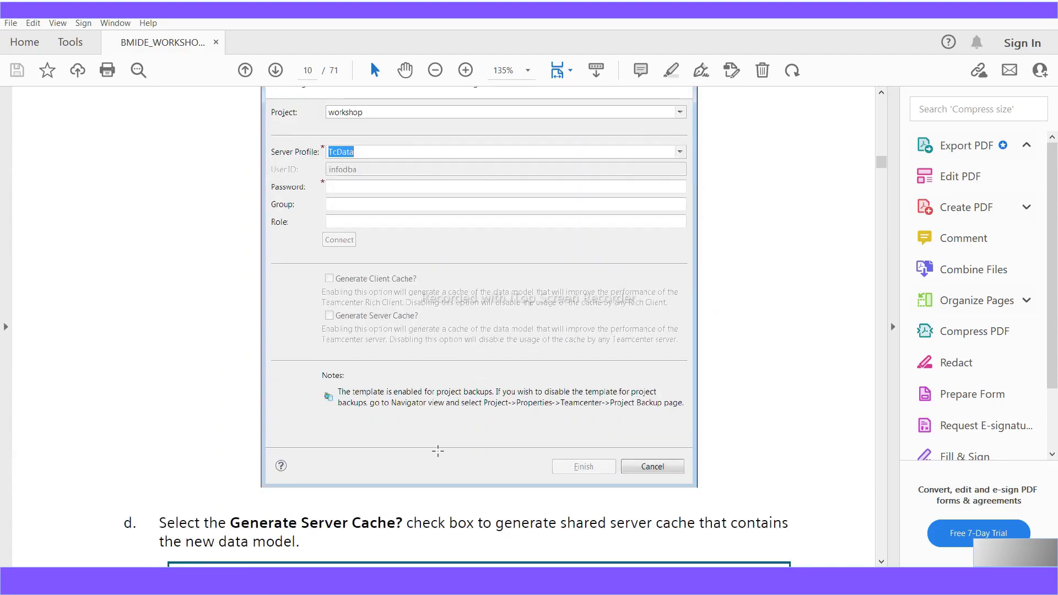
{"action": "scroll", "coordinate": [438, 451], "scroll_direction": "down", "scroll_amount": 2}
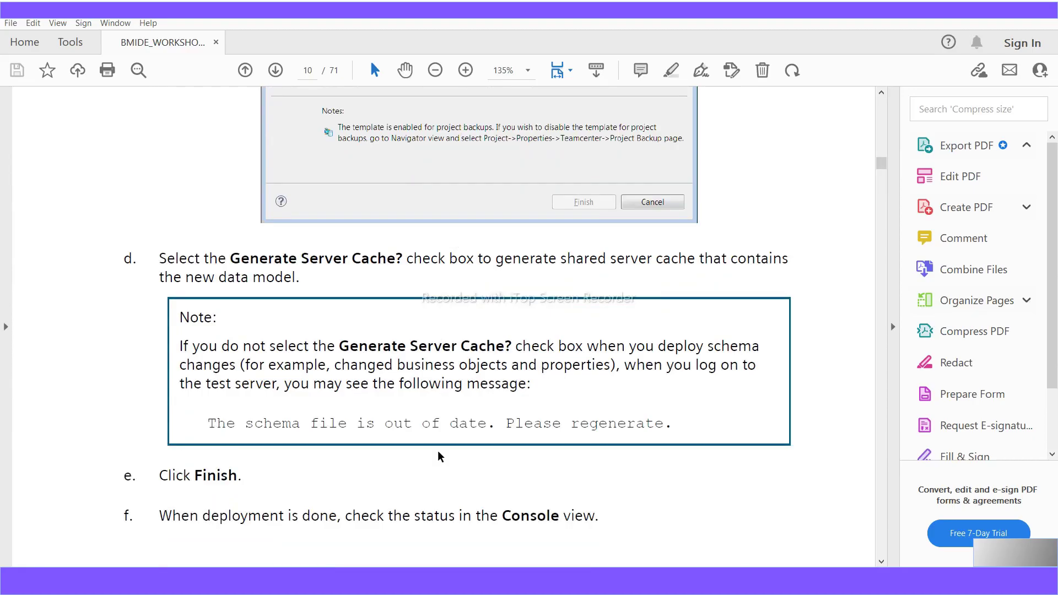
{"action": "scroll", "coordinate": [437, 451], "scroll_direction": "up", "scroll_amount": 5}
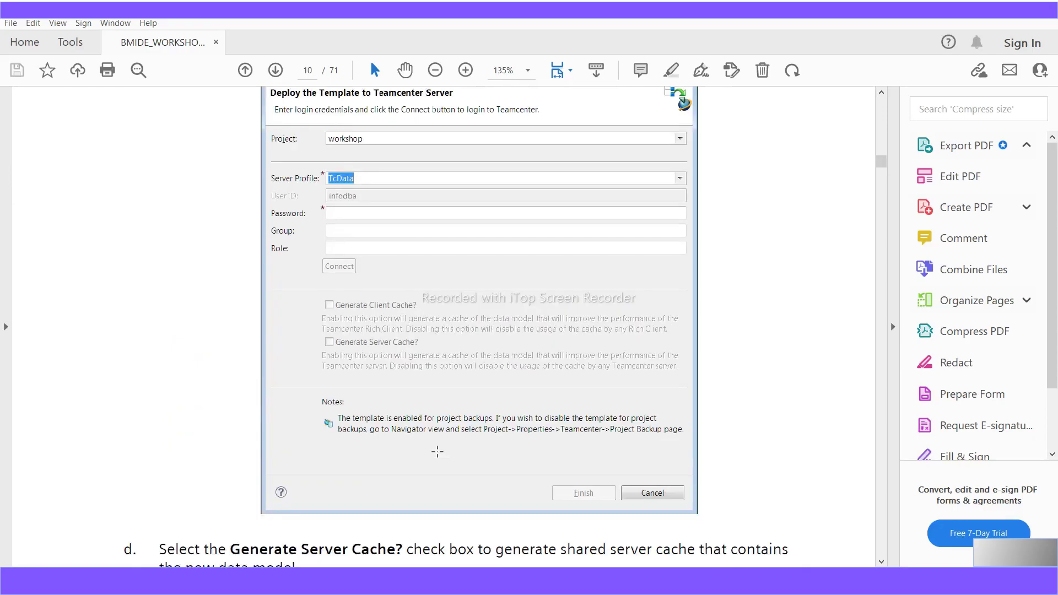
{"action": "scroll", "coordinate": [436, 452], "scroll_direction": "up", "scroll_amount": 5}
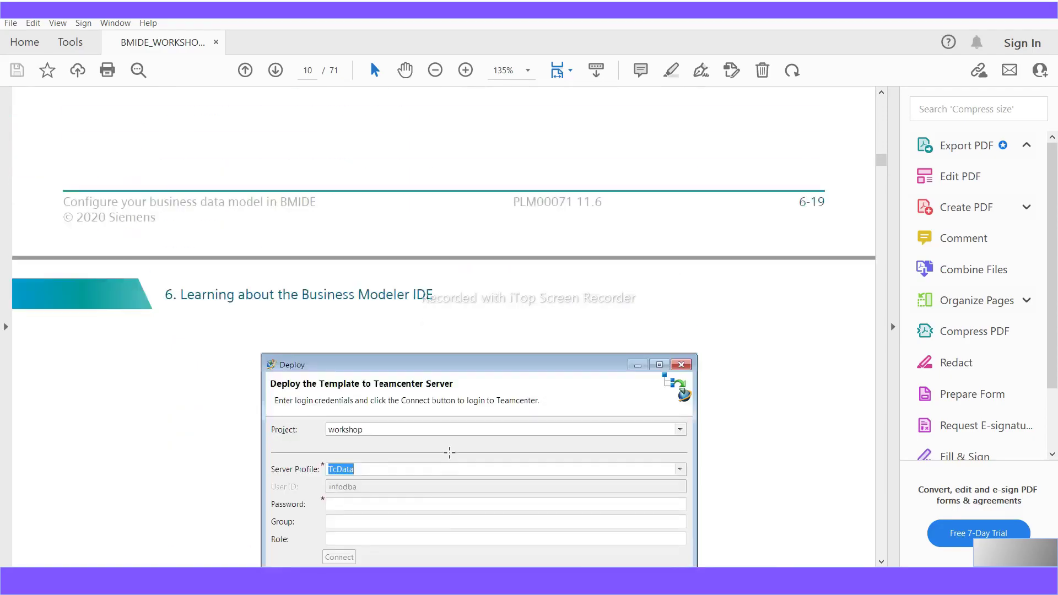
{"action": "scroll", "coordinate": [447, 437], "scroll_direction": "down", "scroll_amount": 5}
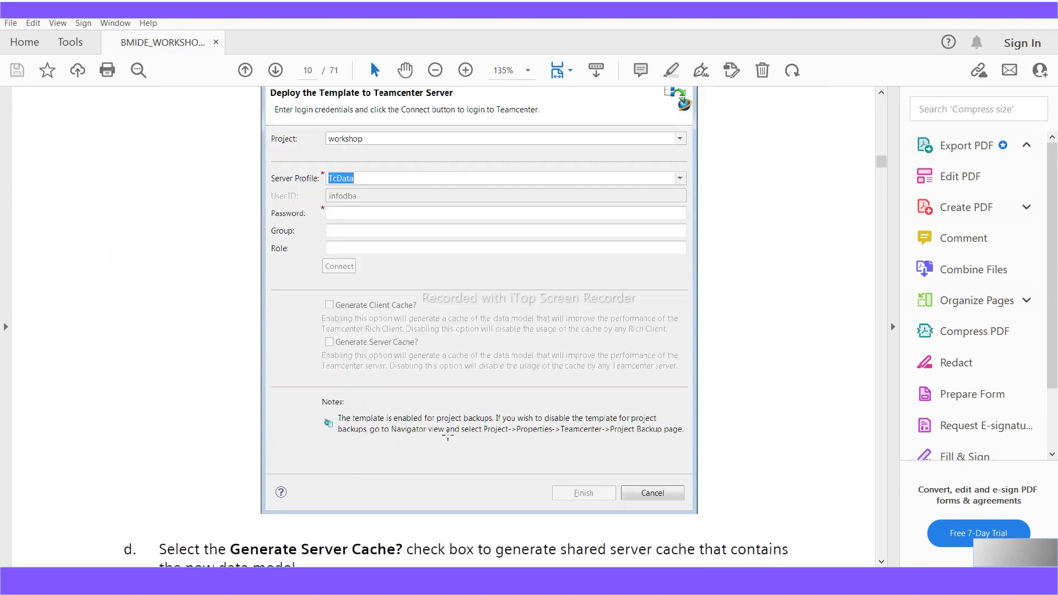
{"action": "scroll", "coordinate": [447, 435], "scroll_direction": "down", "scroll_amount": 5}
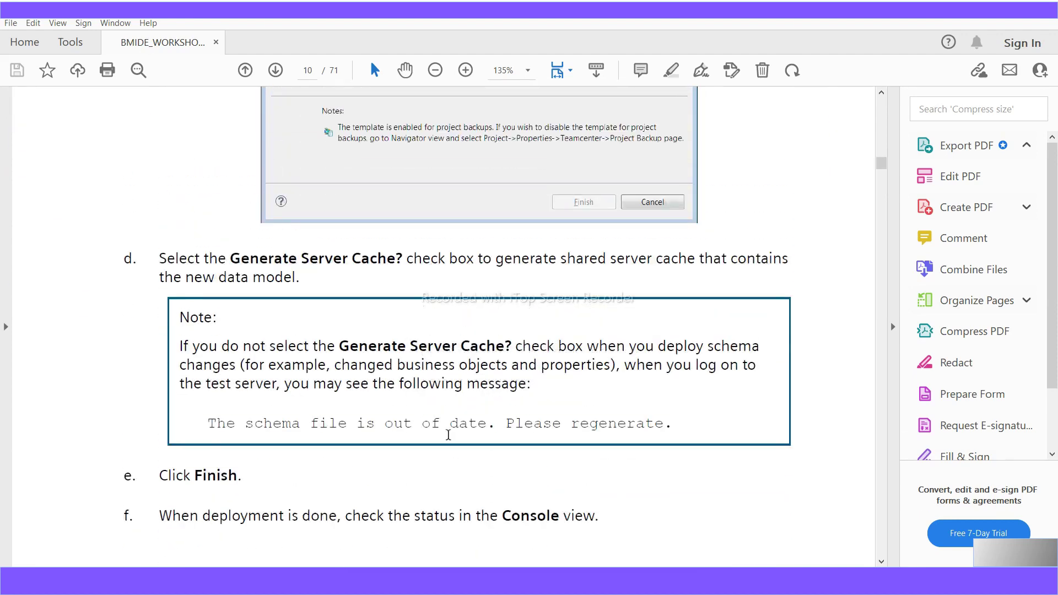
{"action": "scroll", "coordinate": [359, 485], "scroll_direction": "down", "scroll_amount": 1}
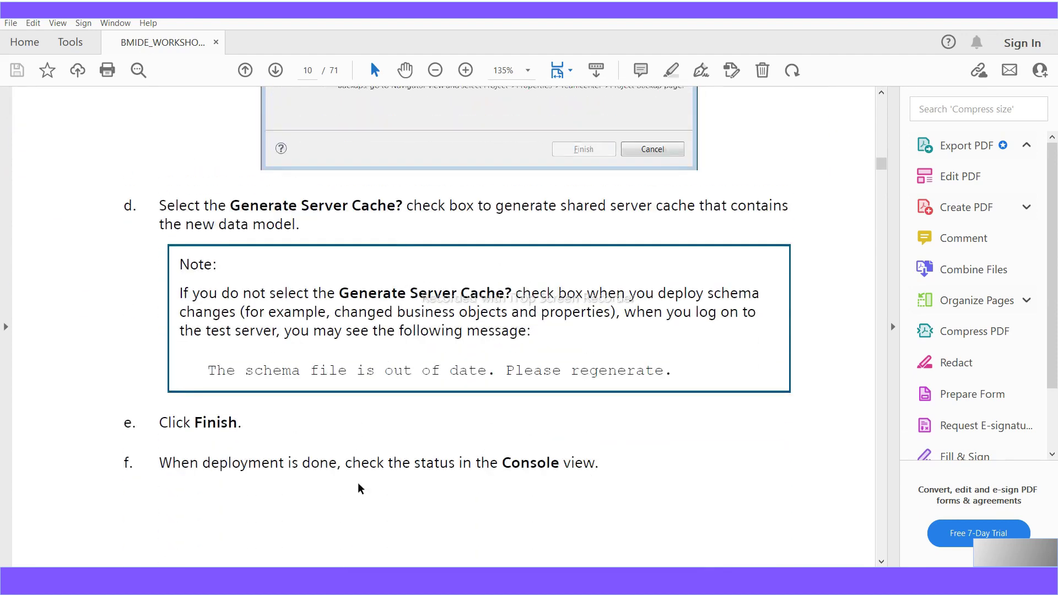
{"action": "scroll", "coordinate": [358, 484], "scroll_direction": "down", "scroll_amount": 2}
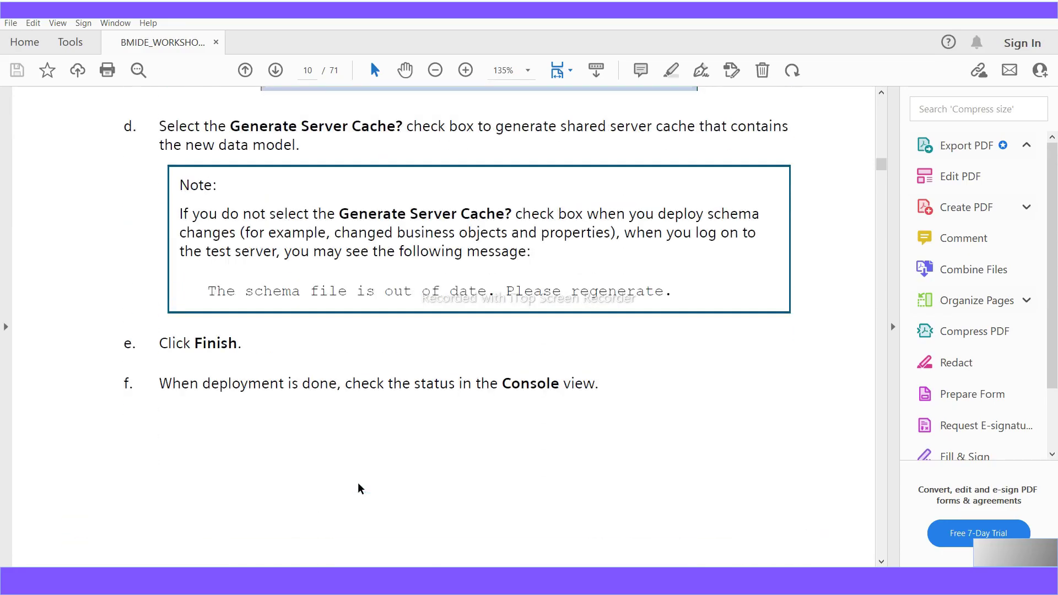
{"action": "scroll", "coordinate": [358, 484], "scroll_direction": "up", "scroll_amount": 6}
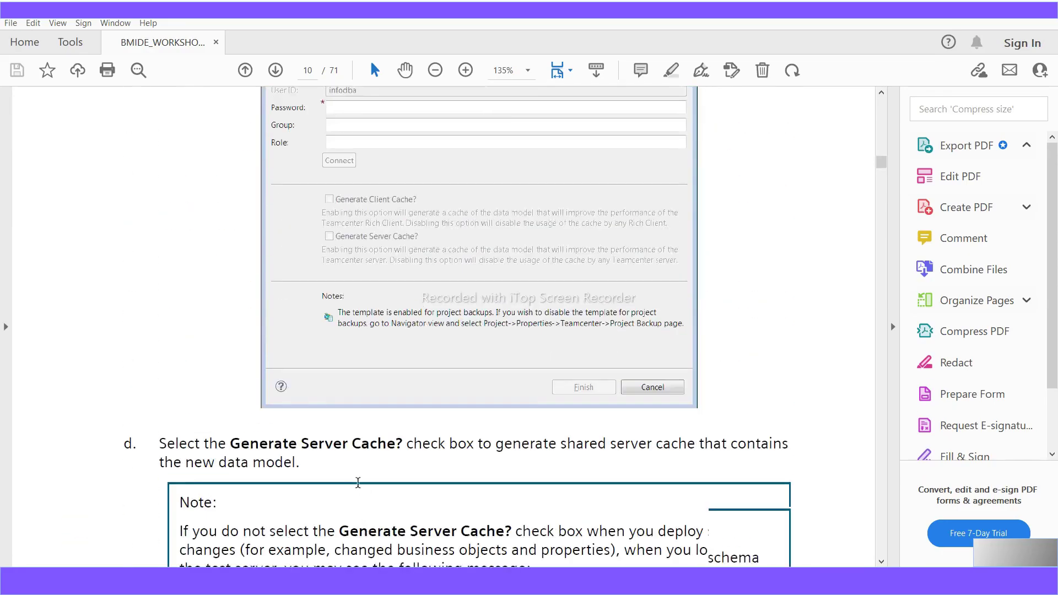
{"action": "scroll", "coordinate": [358, 481], "scroll_direction": "up", "scroll_amount": 4}
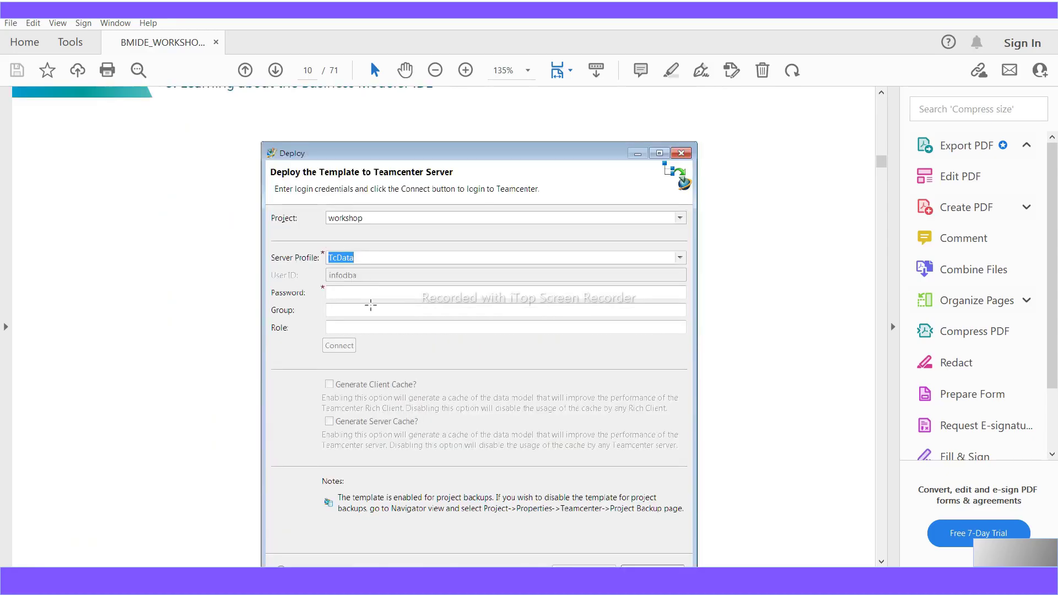
{"action": "scroll", "coordinate": [550, 441], "scroll_direction": "down", "scroll_amount": 7}
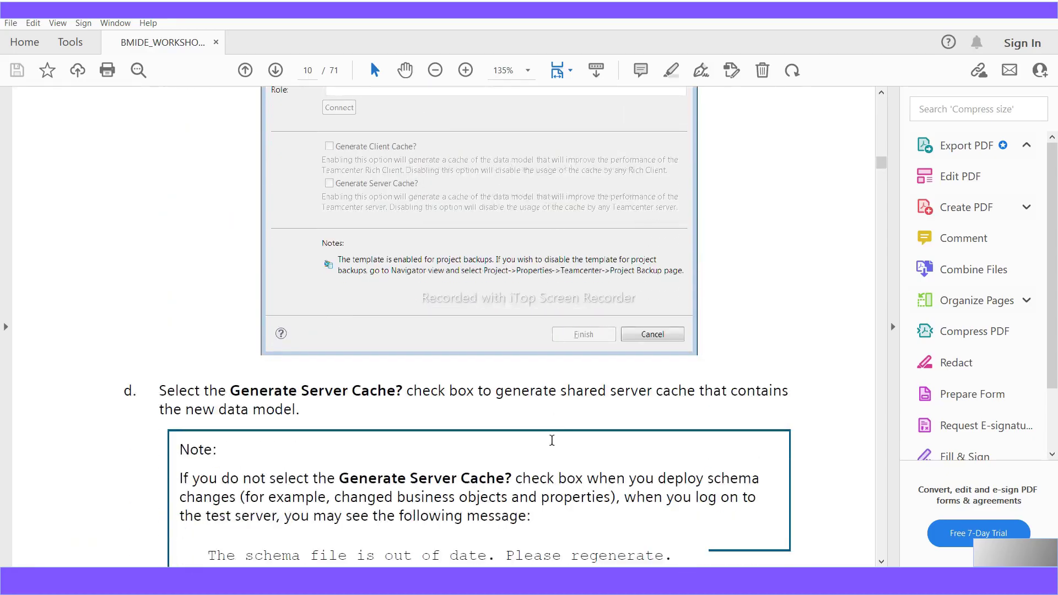
{"action": "scroll", "coordinate": [552, 441], "scroll_direction": "down", "scroll_amount": 1}
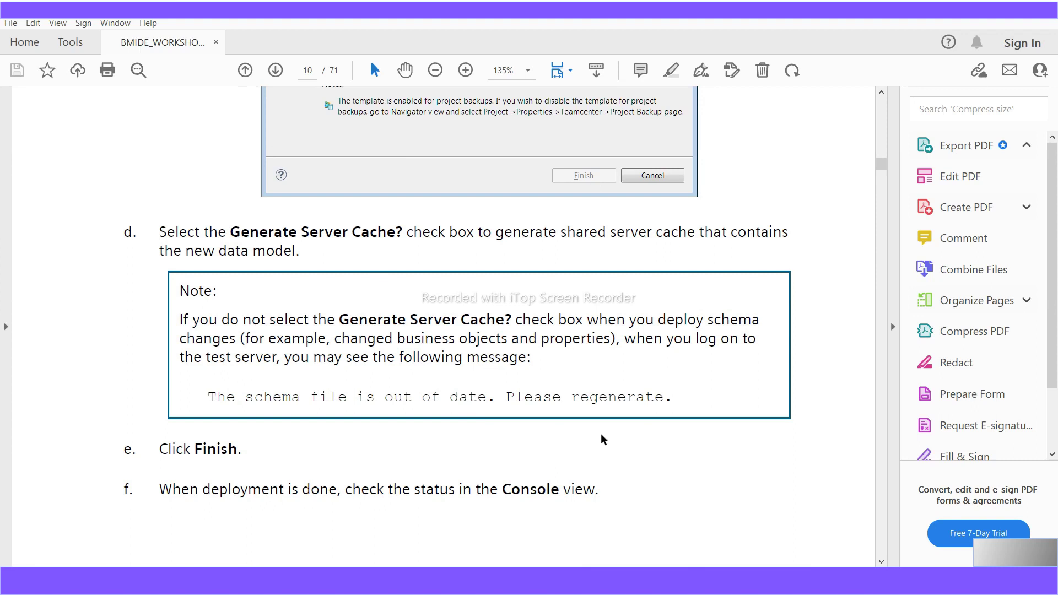
{"action": "scroll", "coordinate": [618, 434], "scroll_direction": "down", "scroll_amount": 3}
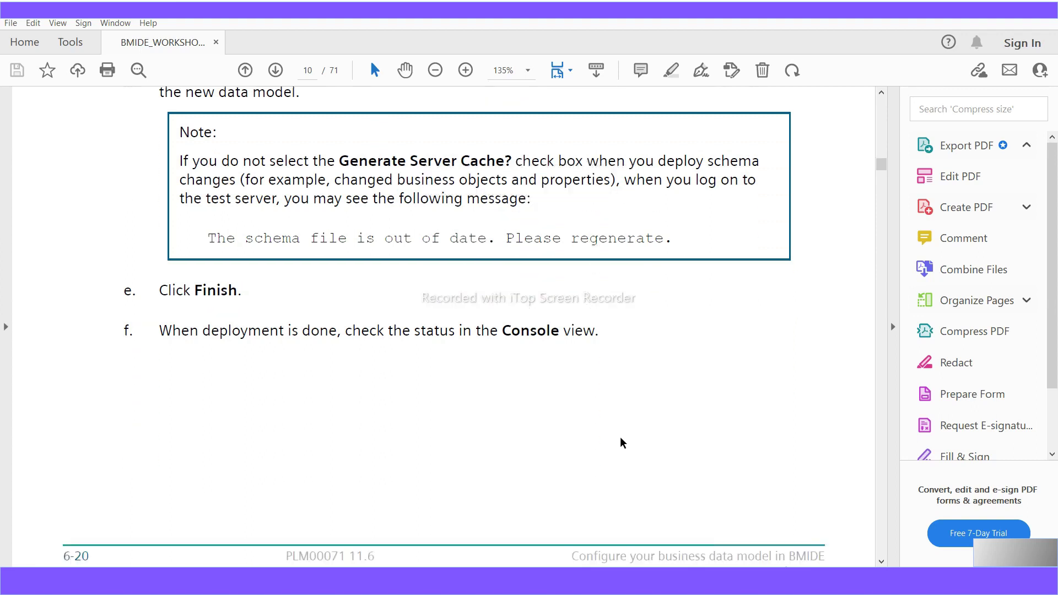
{"action": "scroll", "coordinate": [620, 444], "scroll_direction": "down", "scroll_amount": 4}
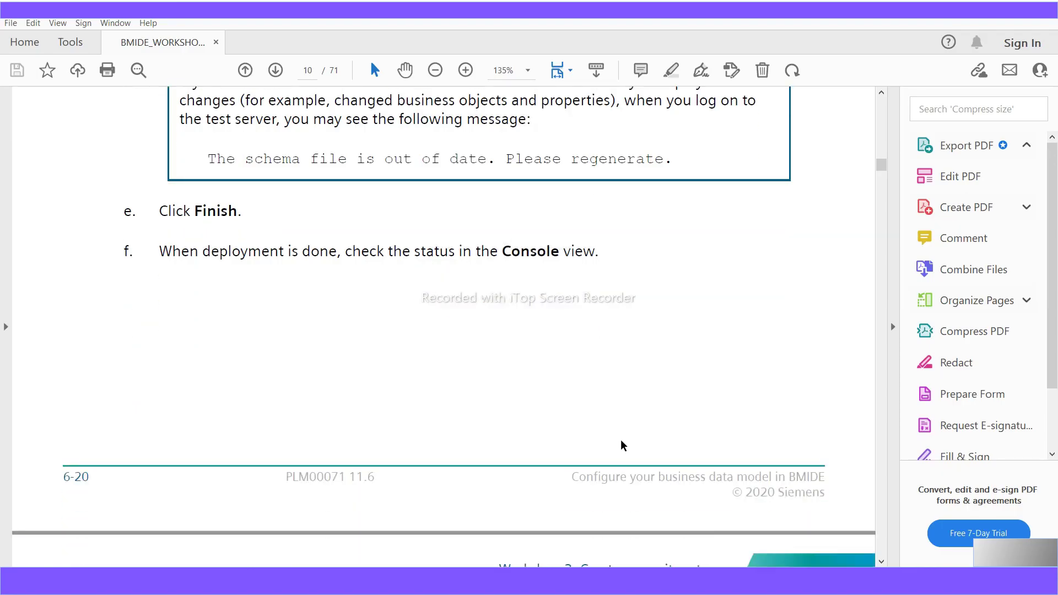
{"action": "scroll", "coordinate": [620, 440], "scroll_direction": "down", "scroll_amount": 3}
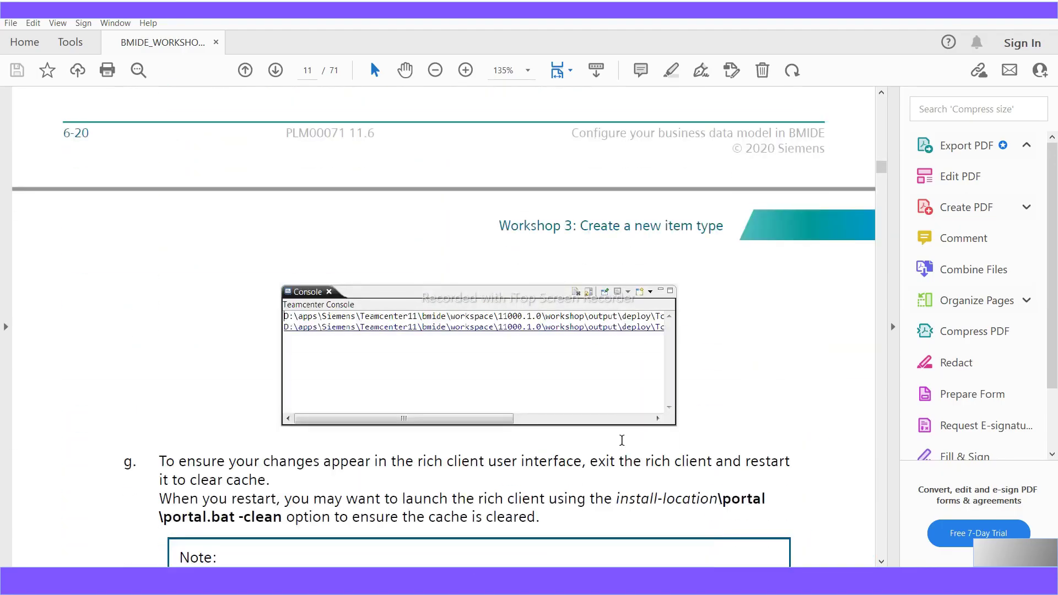
{"action": "scroll", "coordinate": [622, 441], "scroll_direction": "down", "scroll_amount": 5}
{"action": "scroll", "coordinate": [621, 445], "scroll_direction": "down", "scroll_amount": 1}
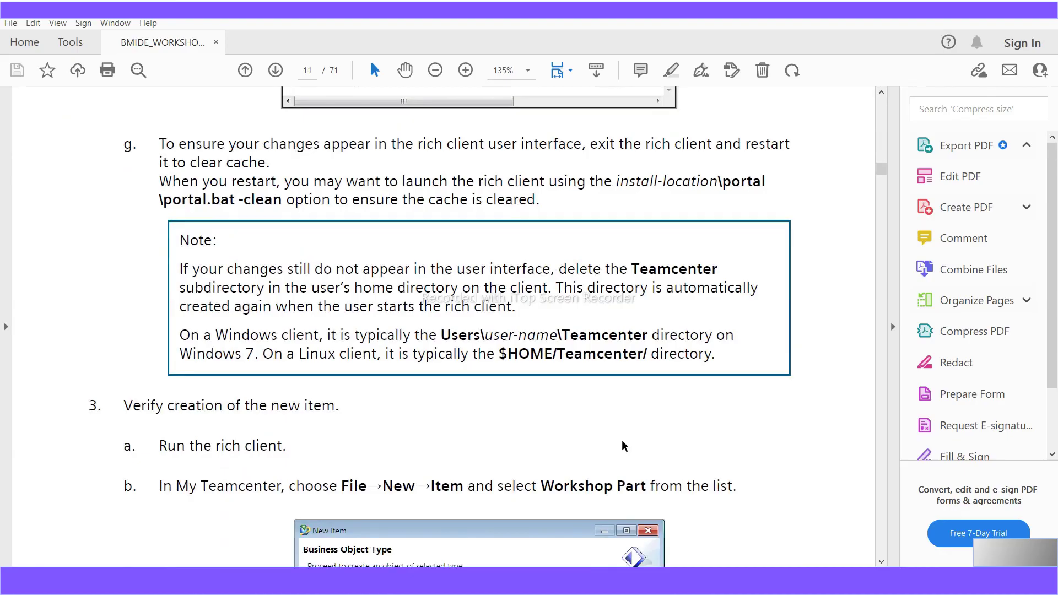
{"action": "scroll", "coordinate": [621, 445], "scroll_direction": "down", "scroll_amount": 3}
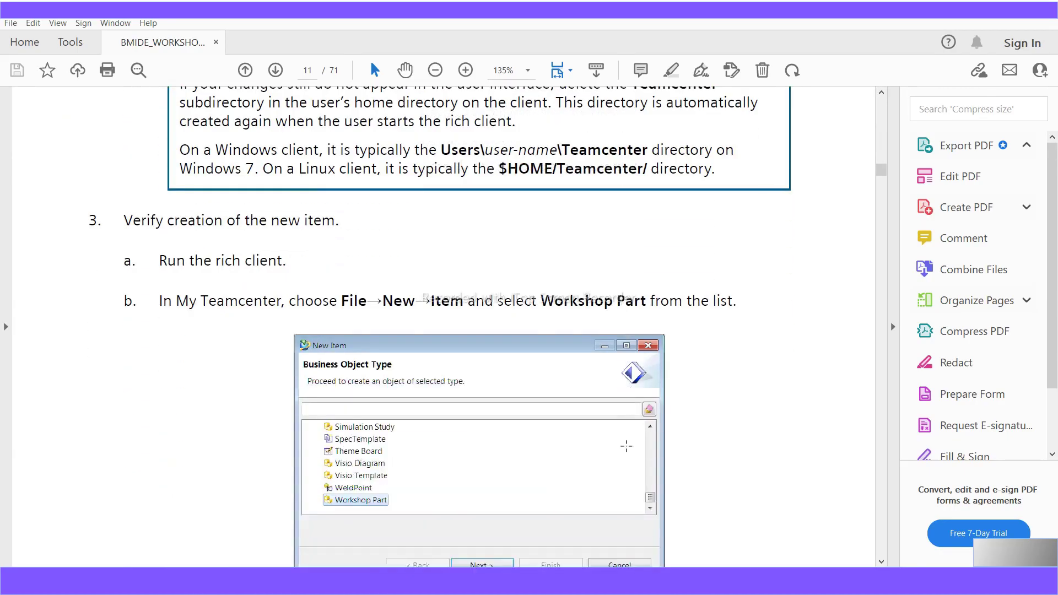
{"action": "scroll", "coordinate": [554, 382], "scroll_direction": "down", "scroll_amount": 3}
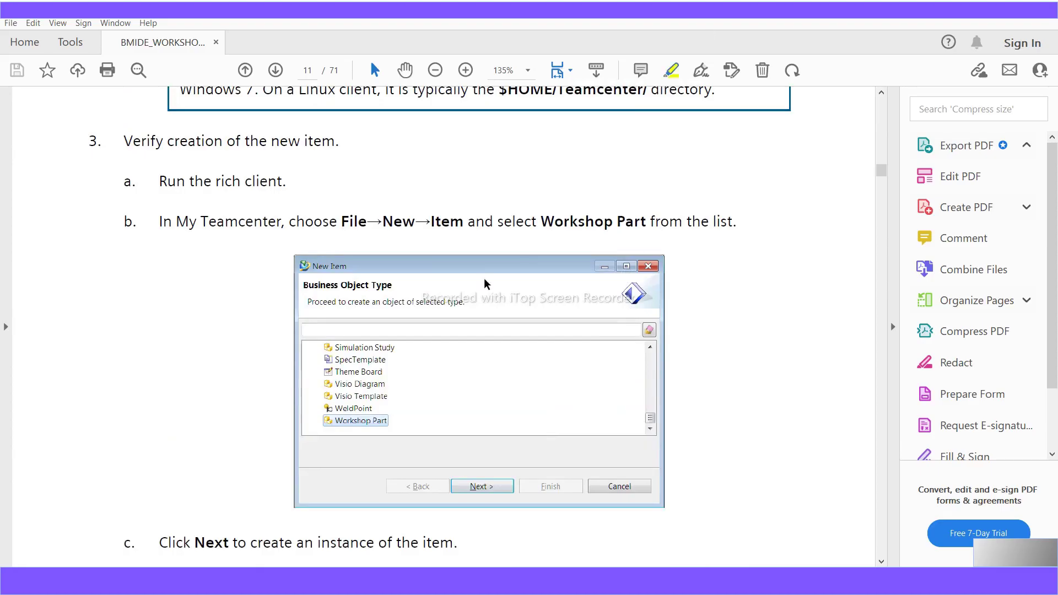
{"action": "scroll", "coordinate": [364, 459], "scroll_direction": "down", "scroll_amount": 10}
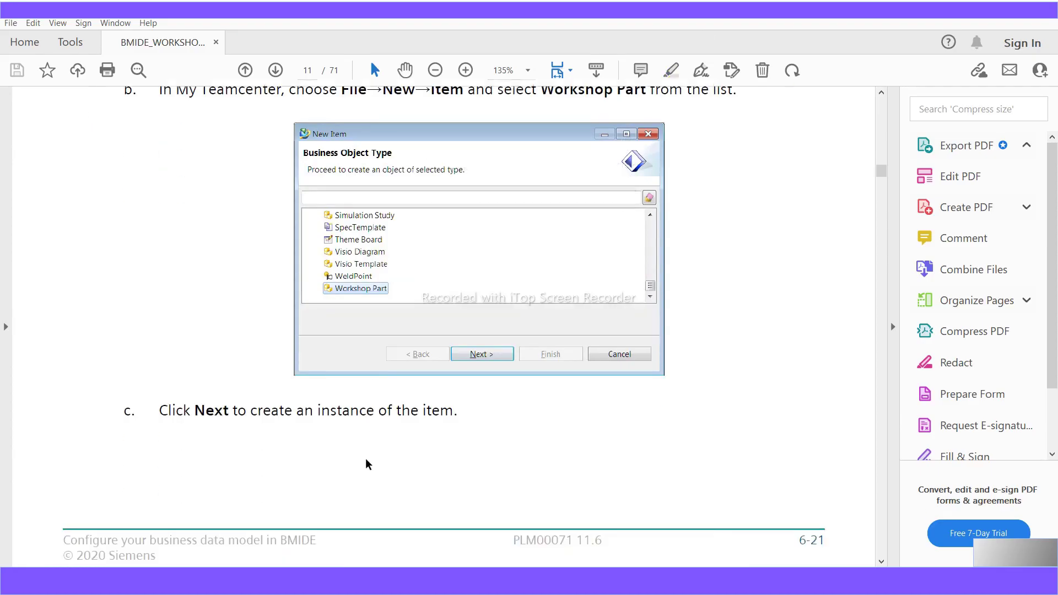
{"action": "scroll", "coordinate": [366, 461], "scroll_direction": "down", "scroll_amount": 10}
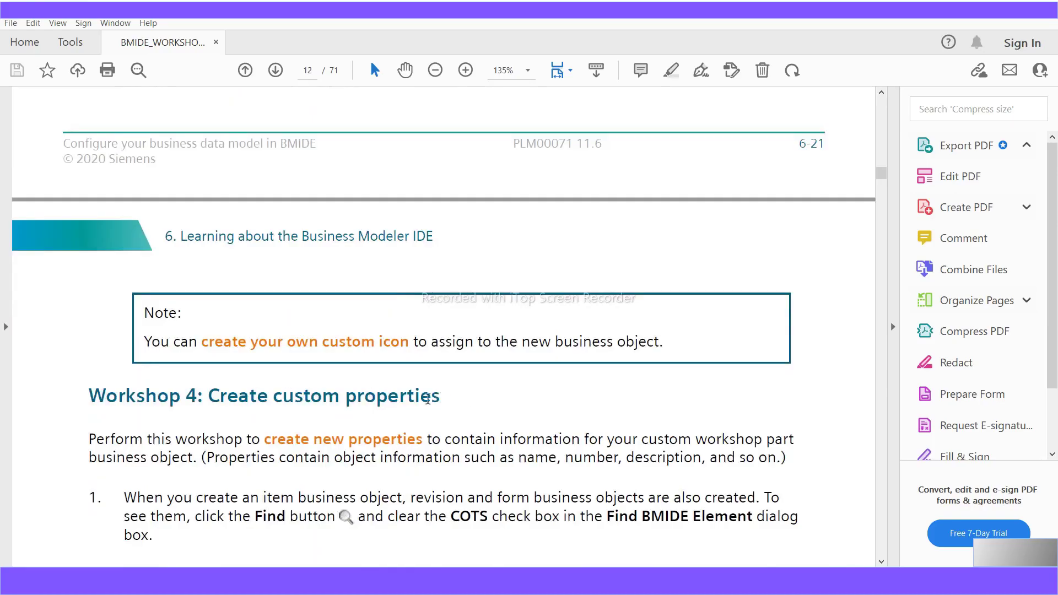
- Highlight the Workshop 4 heading and the words 'Persistent Property' in step 3
{"action": "left_click_drag", "start_coordinate": [441, 397], "coordinate": [129, 402]}
{"action": "scroll", "coordinate": [308, 518], "scroll_direction": "down", "scroll_amount": 3}
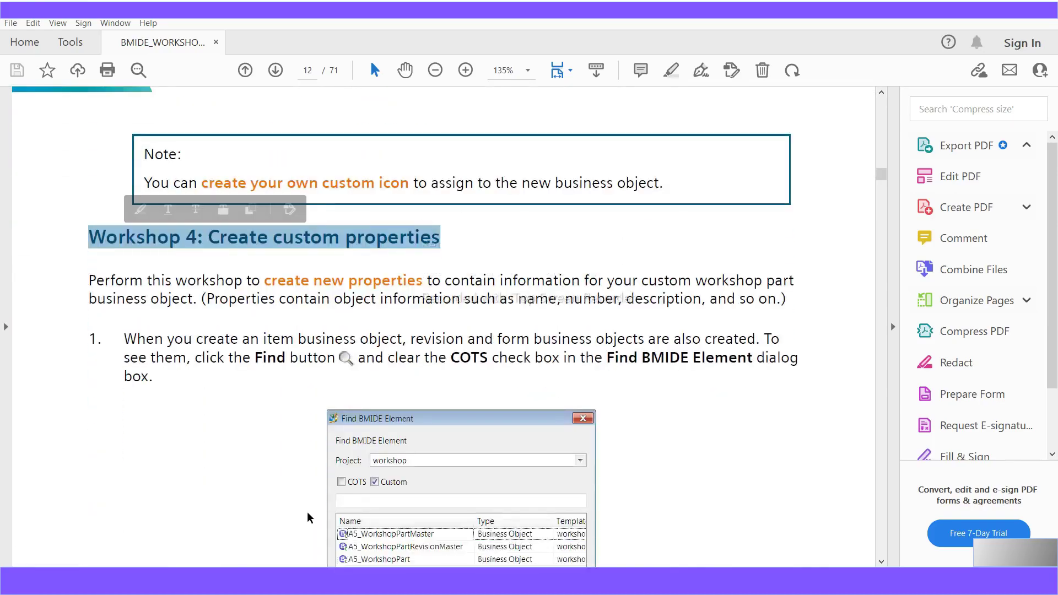
{"action": "scroll", "coordinate": [308, 518], "scroll_direction": "down", "scroll_amount": 5}
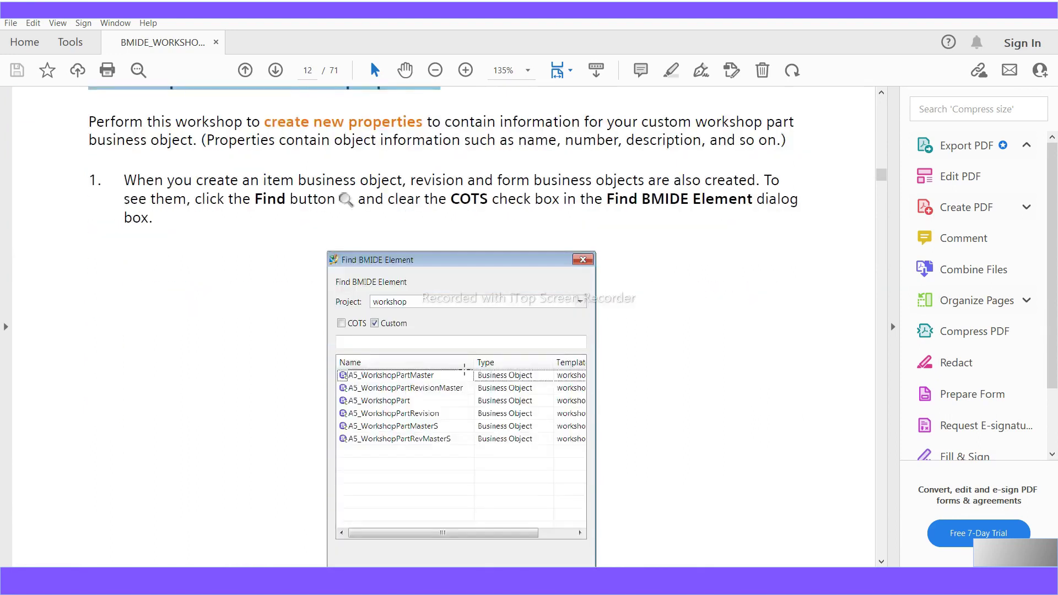
{"action": "scroll", "coordinate": [465, 375], "scroll_direction": "down", "scroll_amount": 6}
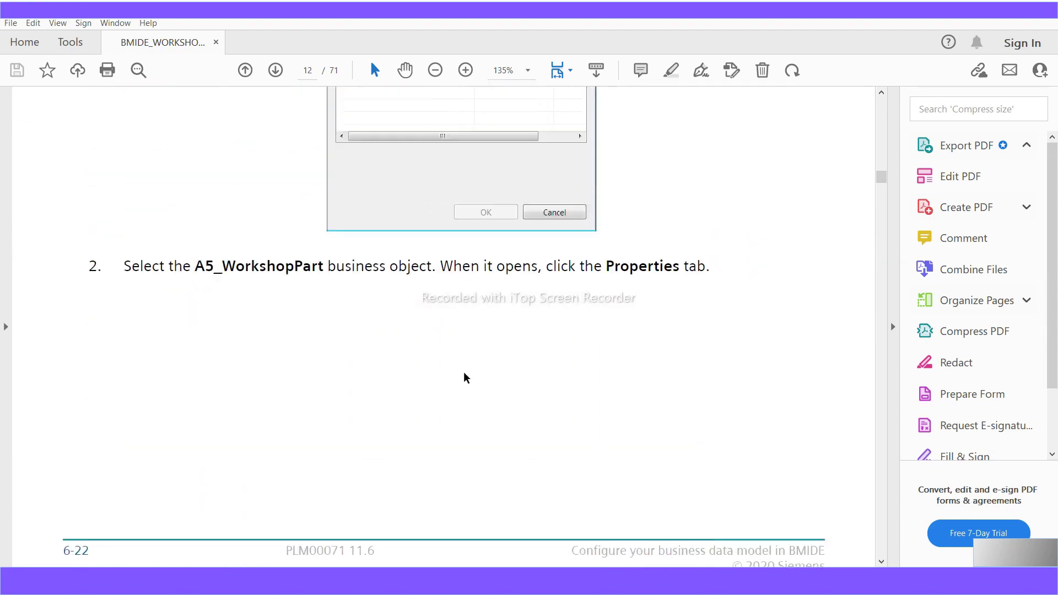
{"action": "scroll", "coordinate": [465, 377], "scroll_direction": "down", "scroll_amount": 3}
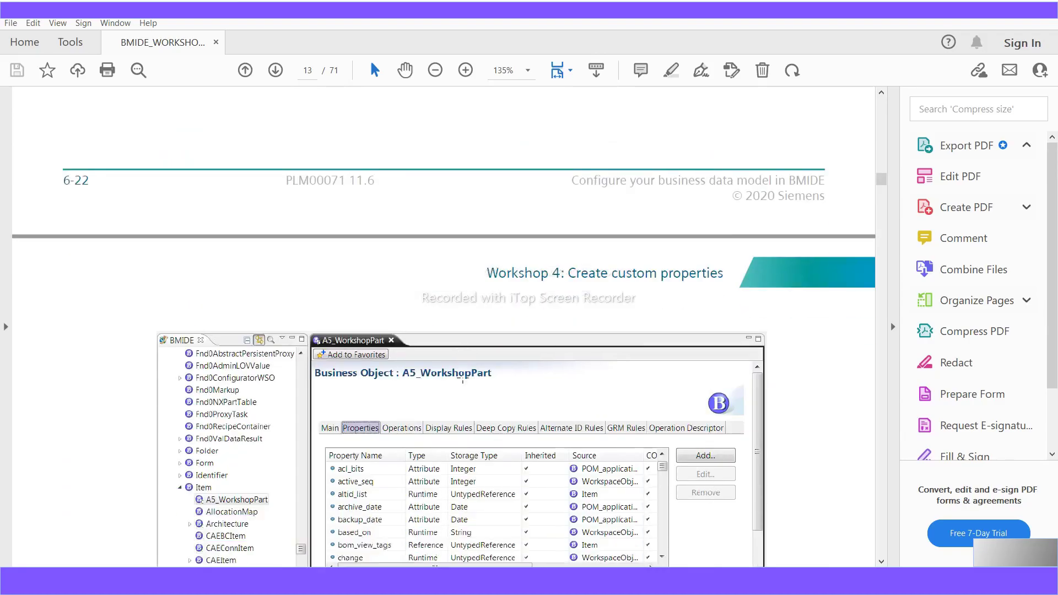
{"action": "scroll", "coordinate": [461, 381], "scroll_direction": "down", "scroll_amount": 2}
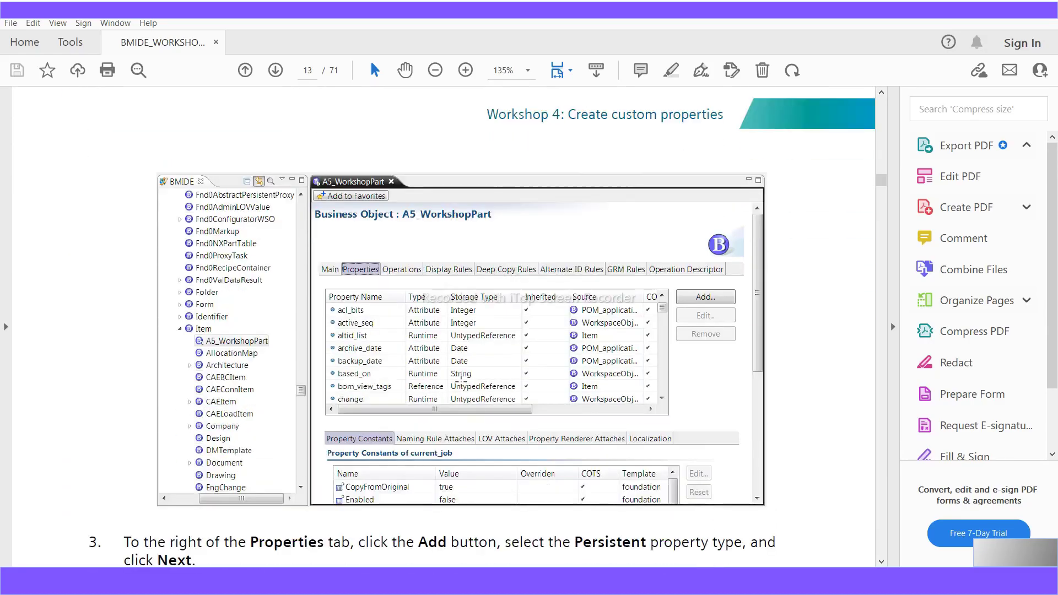
{"action": "scroll", "coordinate": [461, 382], "scroll_direction": "down", "scroll_amount": 3}
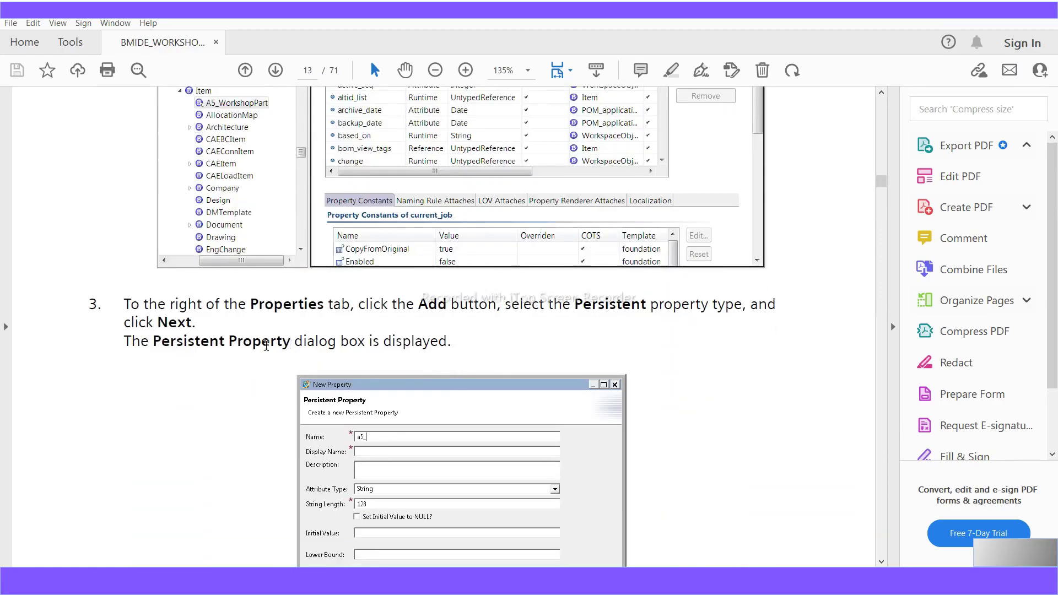
{"action": "left_click_drag", "start_coordinate": [266, 345], "coordinate": [186, 348]}
{"action": "scroll", "coordinate": [420, 438], "scroll_direction": "down", "scroll_amount": 2}
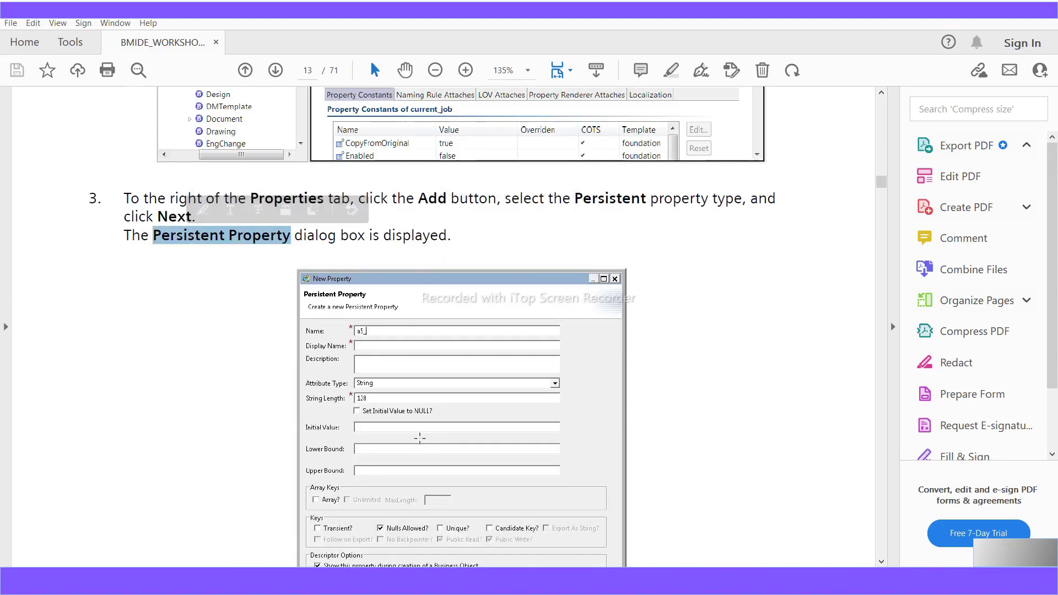
{"action": "scroll", "coordinate": [420, 438], "scroll_direction": "down", "scroll_amount": 6}
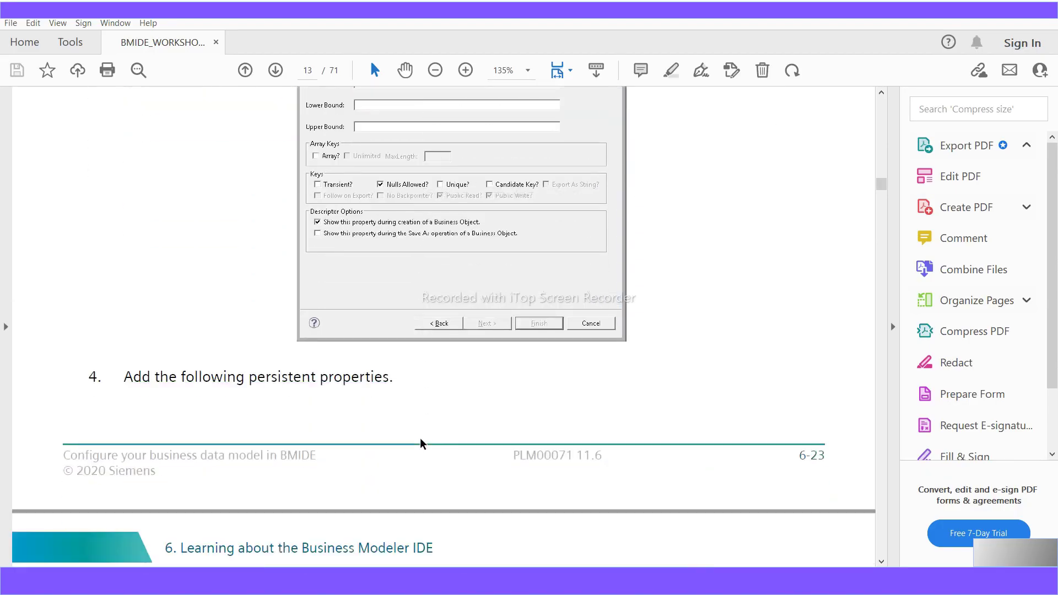
{"action": "scroll", "coordinate": [421, 441], "scroll_direction": "down", "scroll_amount": 5}
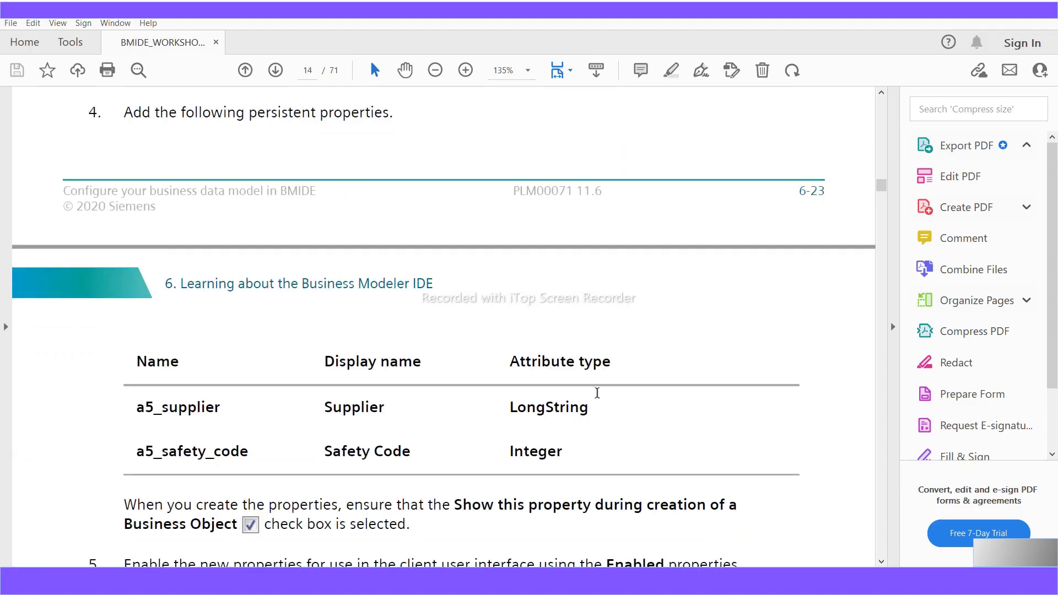
- Locate the Attribute type table on page 14 and select the property name a5_supplier
{"action": "left_click_drag", "start_coordinate": [608, 366], "coordinate": [522, 368]}
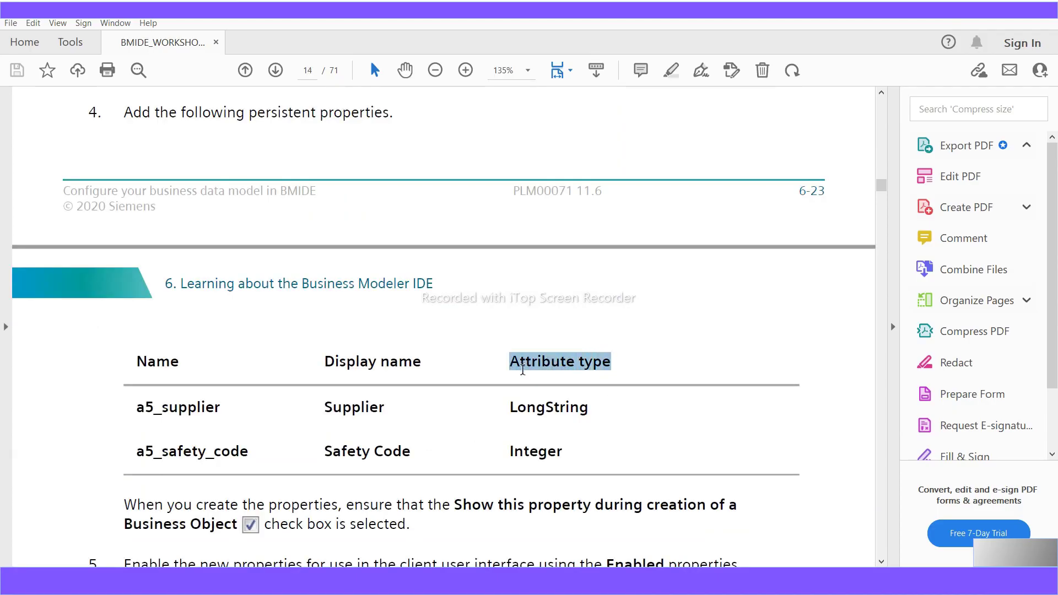
{"action": "scroll", "coordinate": [522, 370], "scroll_direction": "down", "scroll_amount": 3}
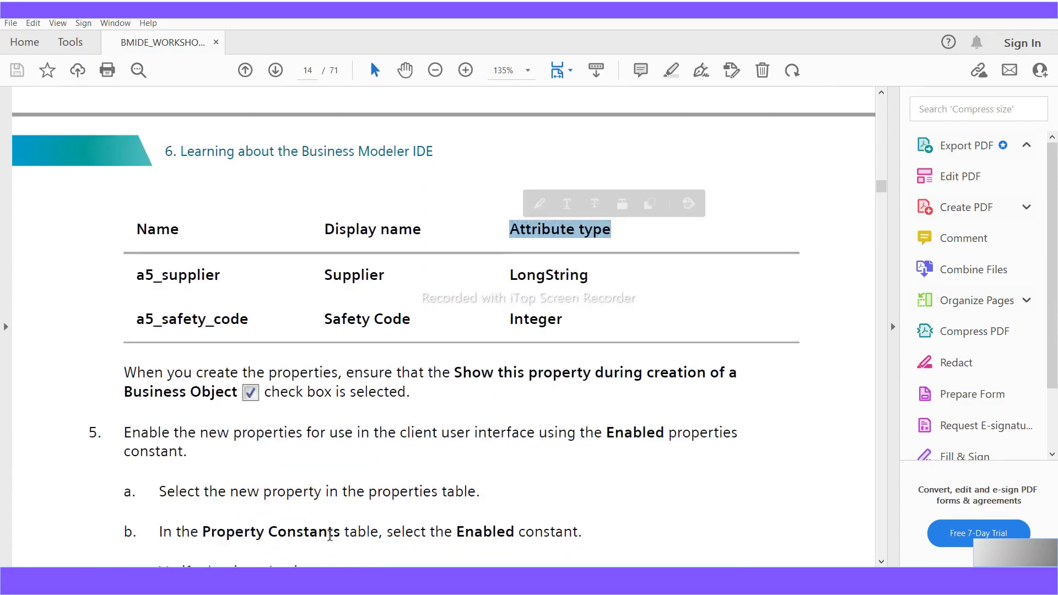
{"action": "scroll", "coordinate": [225, 429], "scroll_direction": "up", "scroll_amount": 3}
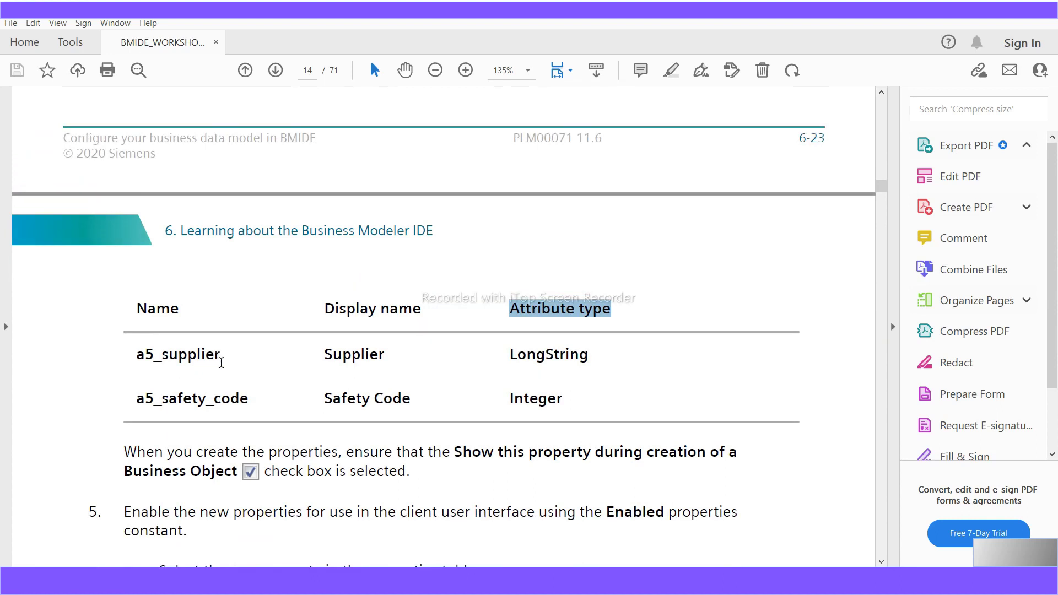
{"action": "scroll", "coordinate": [221, 361], "scroll_direction": "up", "scroll_amount": 5}
{"action": "scroll", "coordinate": [221, 364], "scroll_direction": "up", "scroll_amount": 7}
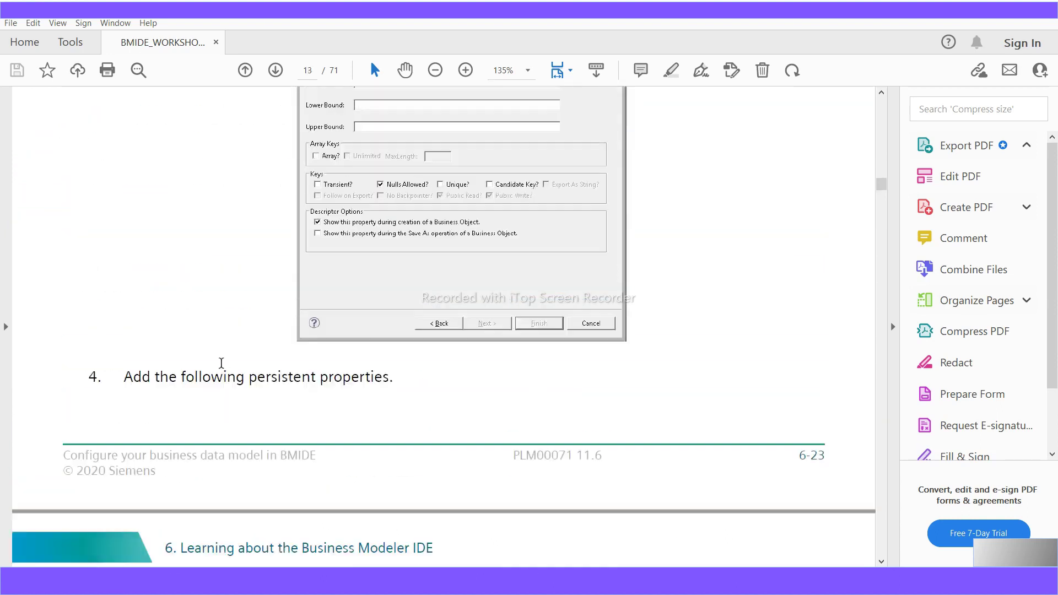
{"action": "scroll", "coordinate": [221, 368], "scroll_direction": "down", "scroll_amount": 10}
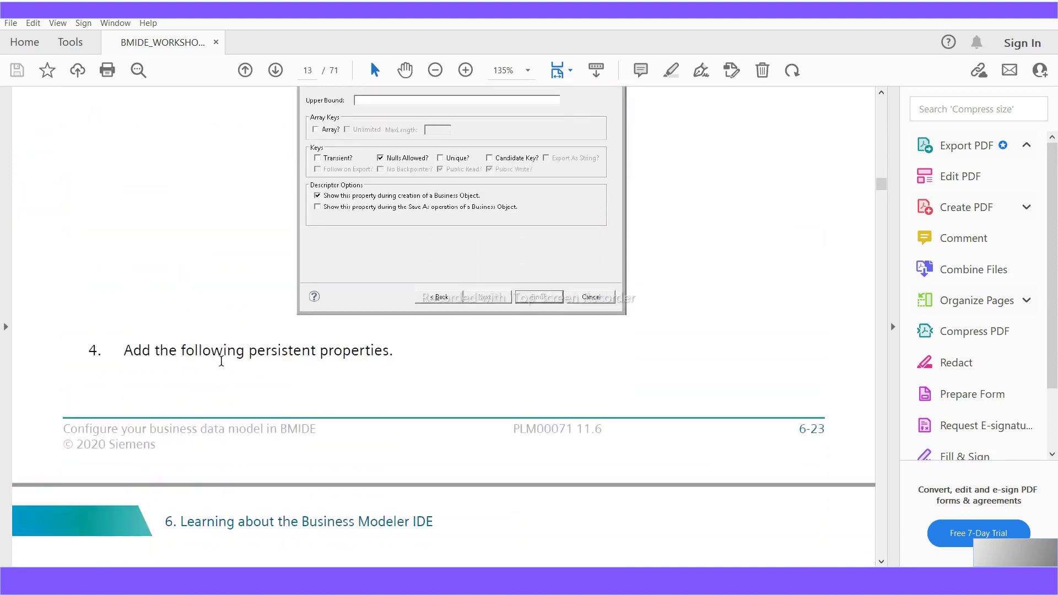
{"action": "left_click_drag", "start_coordinate": [222, 411], "coordinate": [138, 416]}
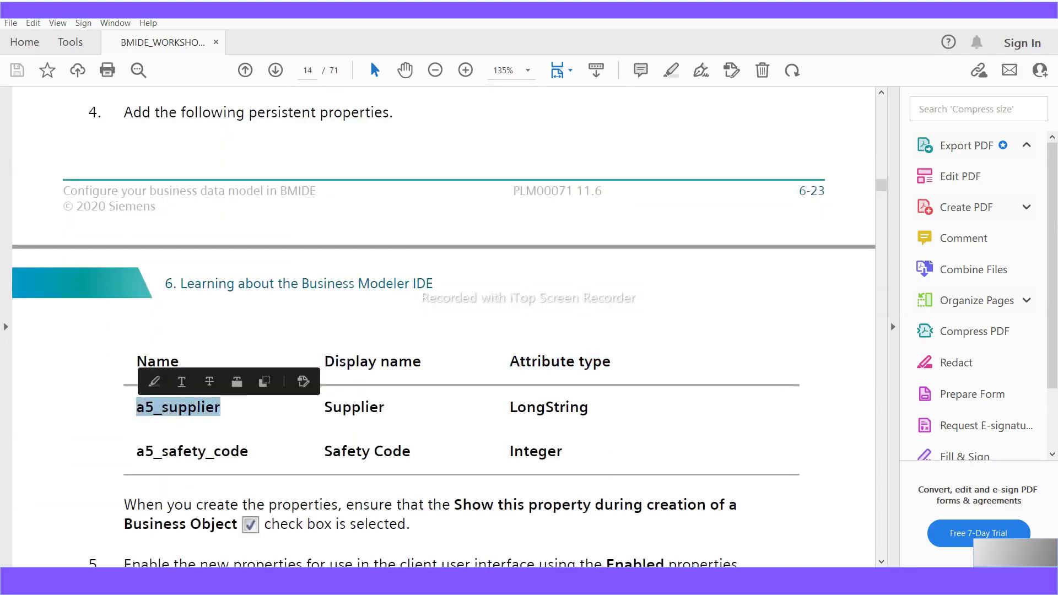
- Open A5_WorkshopPart from the Business Objects tree, glance at its revision, and show its Properties tab
{"action": "key", "text": "alt+Tab"}
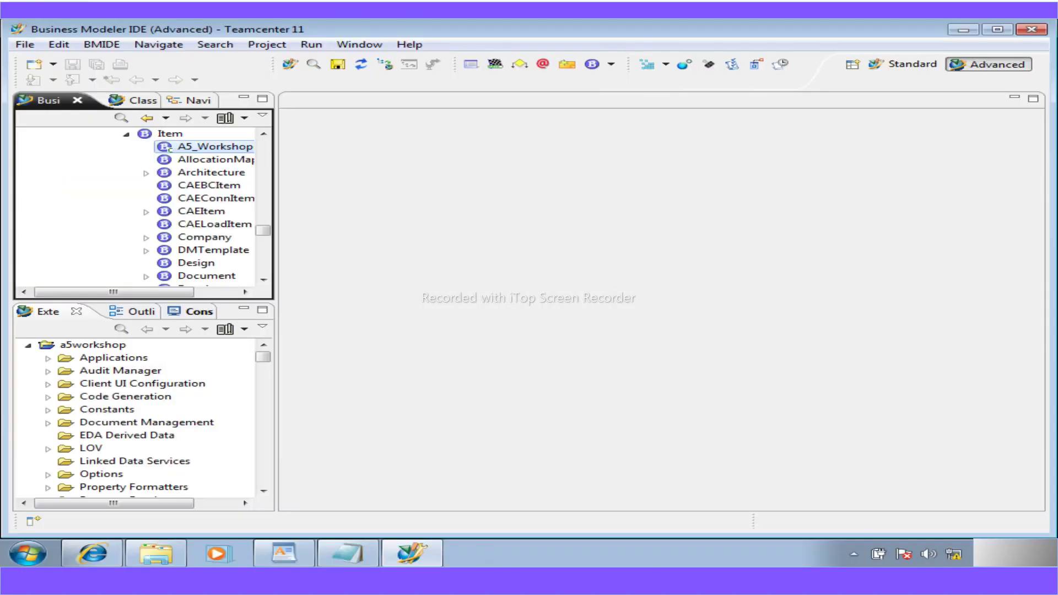
{"action": "double_click", "coordinate": [204, 147]}
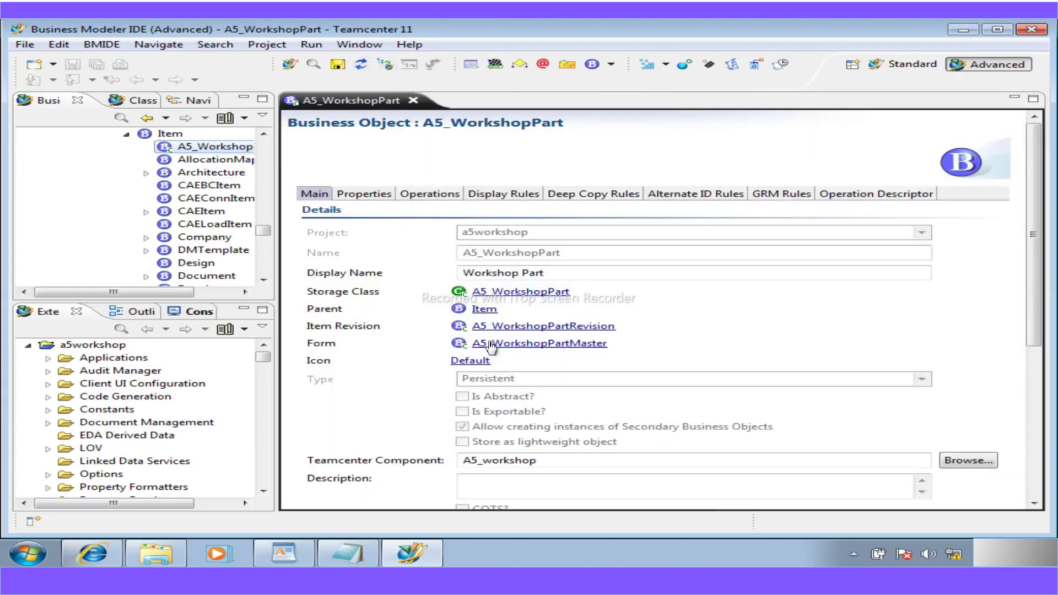
{"action": "left_click", "coordinate": [517, 328]}
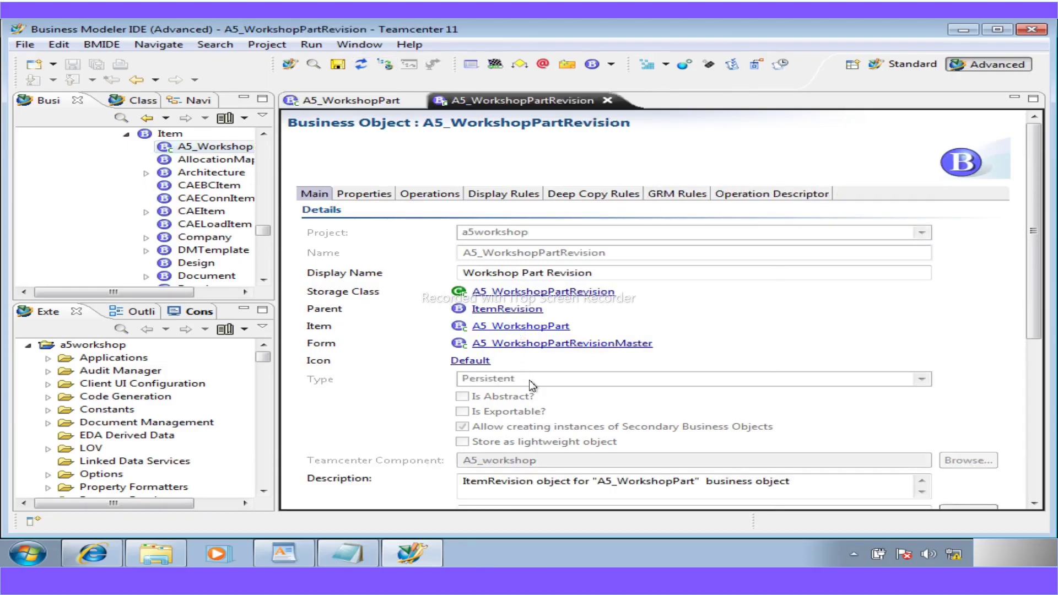
{"action": "left_click", "coordinate": [351, 99]}
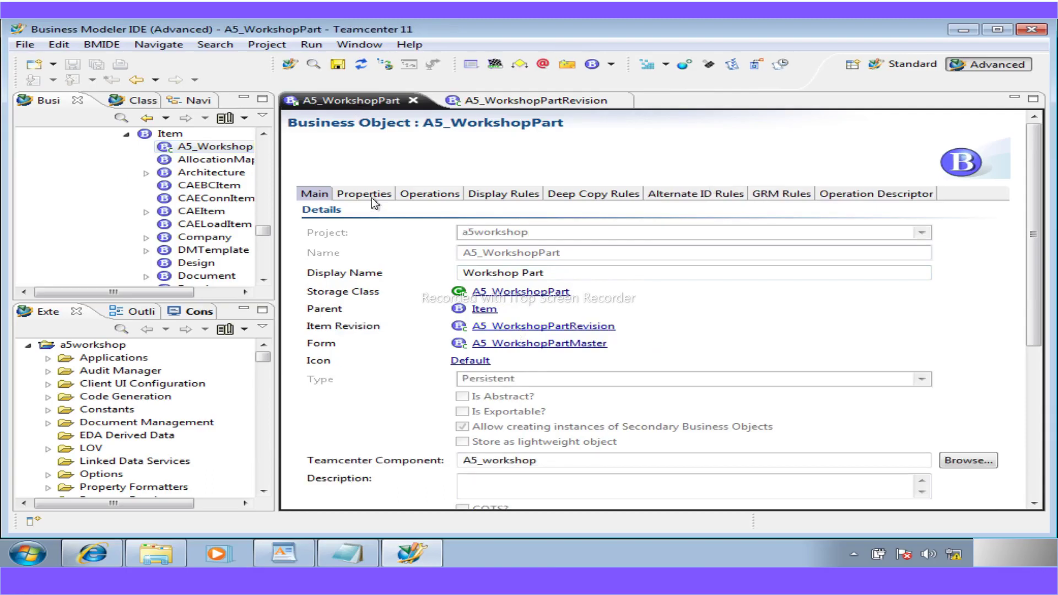
{"action": "left_click", "coordinate": [372, 197]}
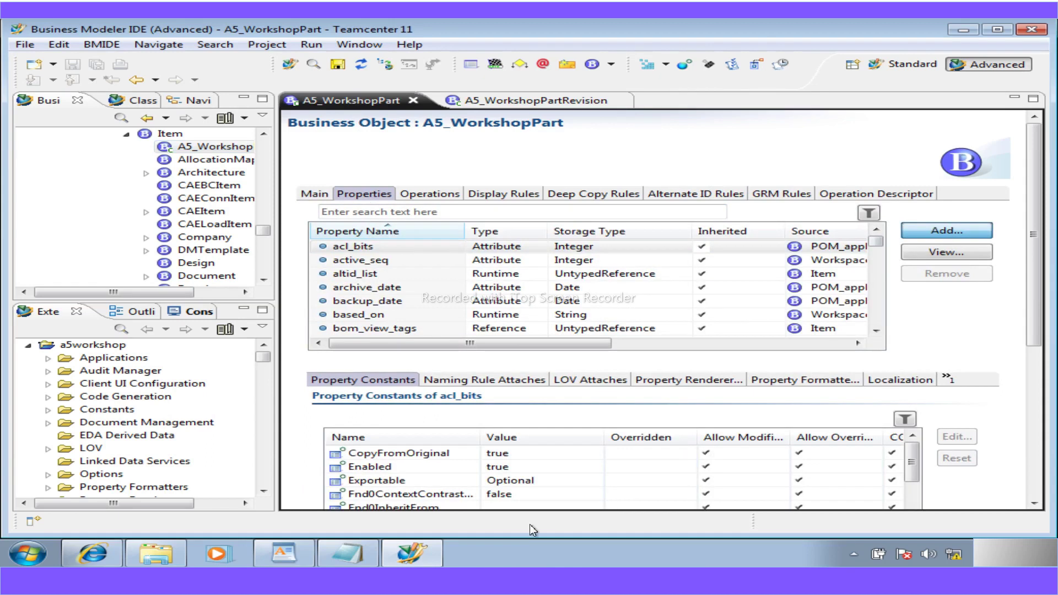
{"action": "left_click", "coordinate": [292, 556]}
- Mark the a5_supplier row in WordPad's persistent-properties table, then go back to the New Property wizard
{"action": "scroll", "coordinate": [411, 420], "scroll_direction": "down", "scroll_amount": 15}
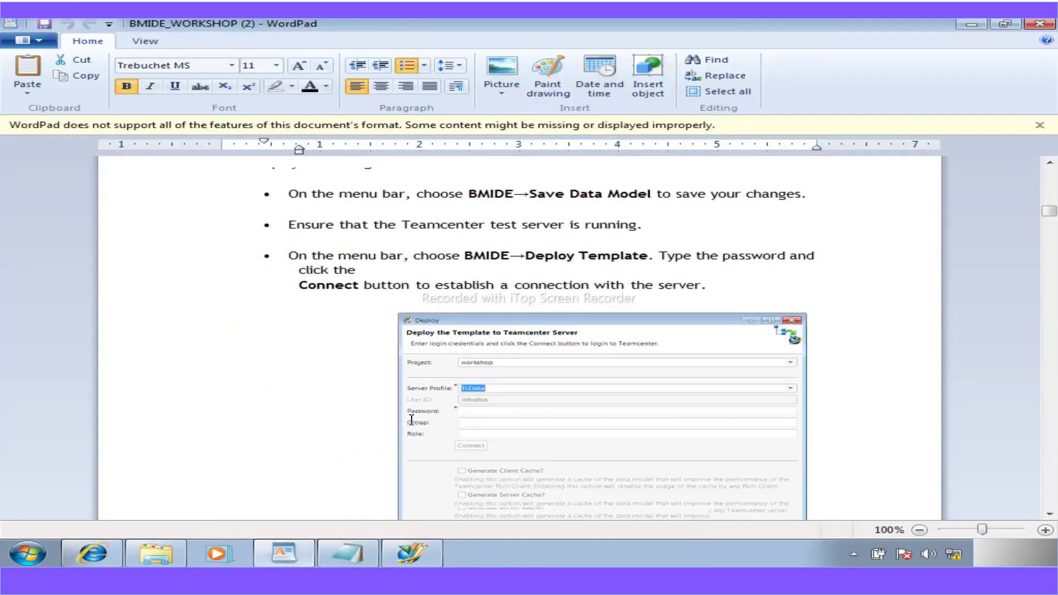
{"action": "scroll", "coordinate": [411, 419], "scroll_direction": "down", "scroll_amount": 20}
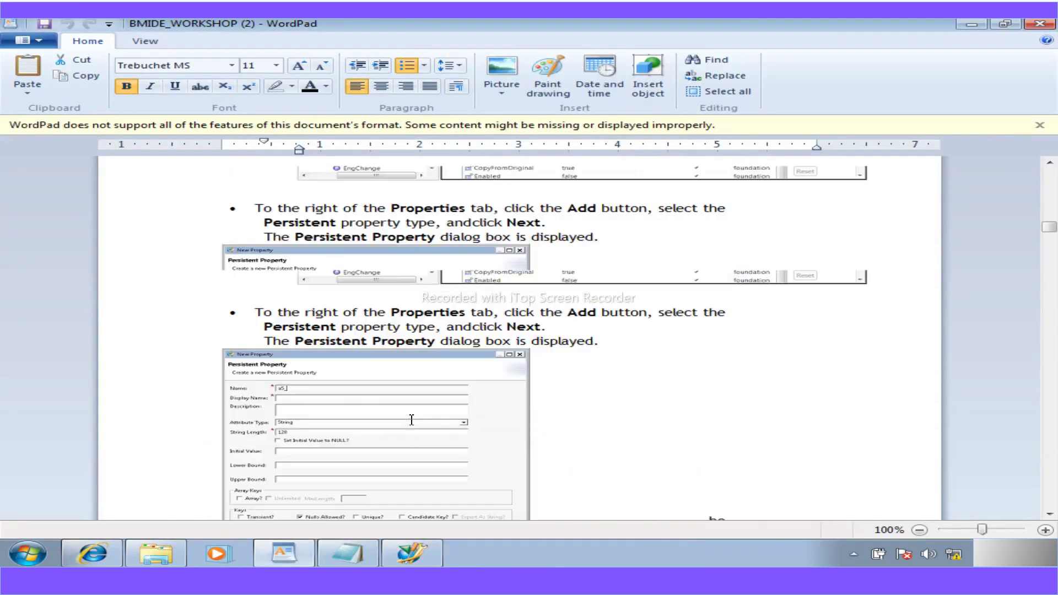
{"action": "scroll", "coordinate": [411, 420], "scroll_direction": "down", "scroll_amount": 20}
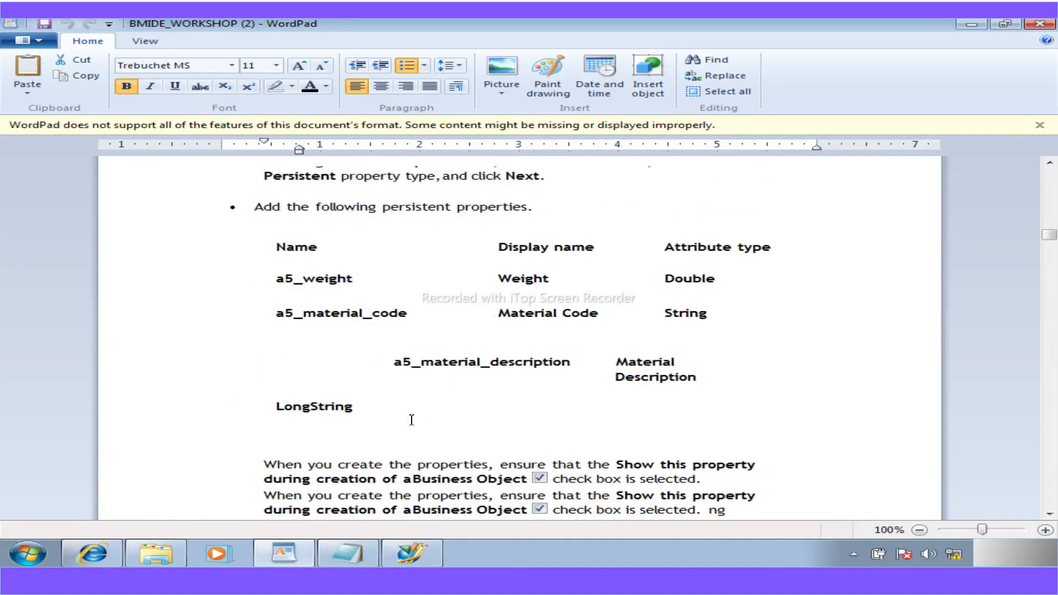
{"action": "scroll", "coordinate": [411, 419], "scroll_direction": "up", "scroll_amount": 5}
{"action": "scroll", "coordinate": [411, 420], "scroll_direction": "up", "scroll_amount": 3}
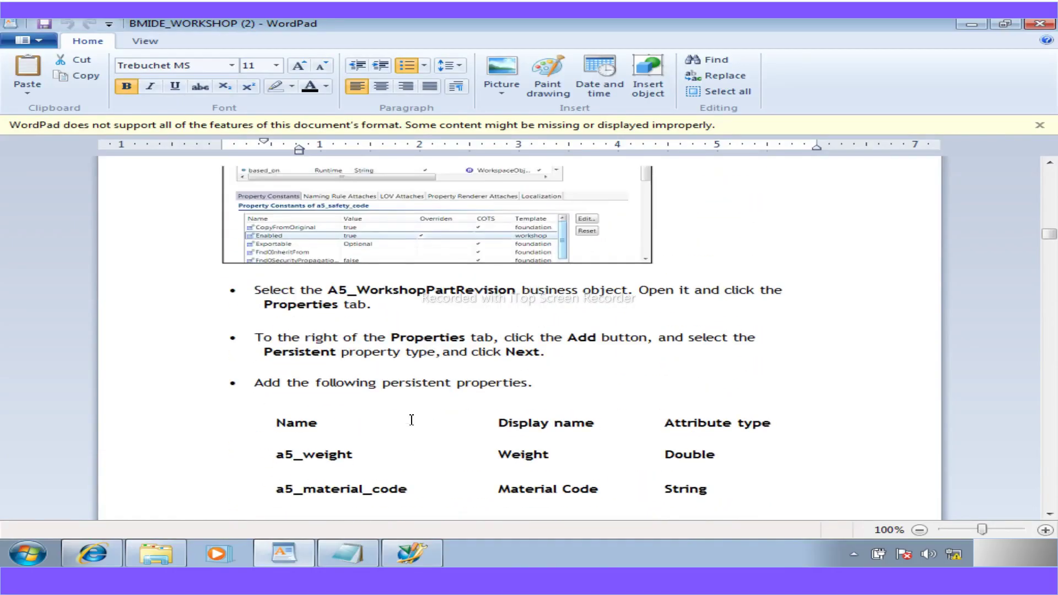
{"action": "scroll", "coordinate": [411, 420], "scroll_direction": "up", "scroll_amount": 9}
{"action": "scroll", "coordinate": [411, 420], "scroll_direction": "up", "scroll_amount": 20}
{"action": "scroll", "coordinate": [411, 420], "scroll_direction": "down", "scroll_amount": 5}
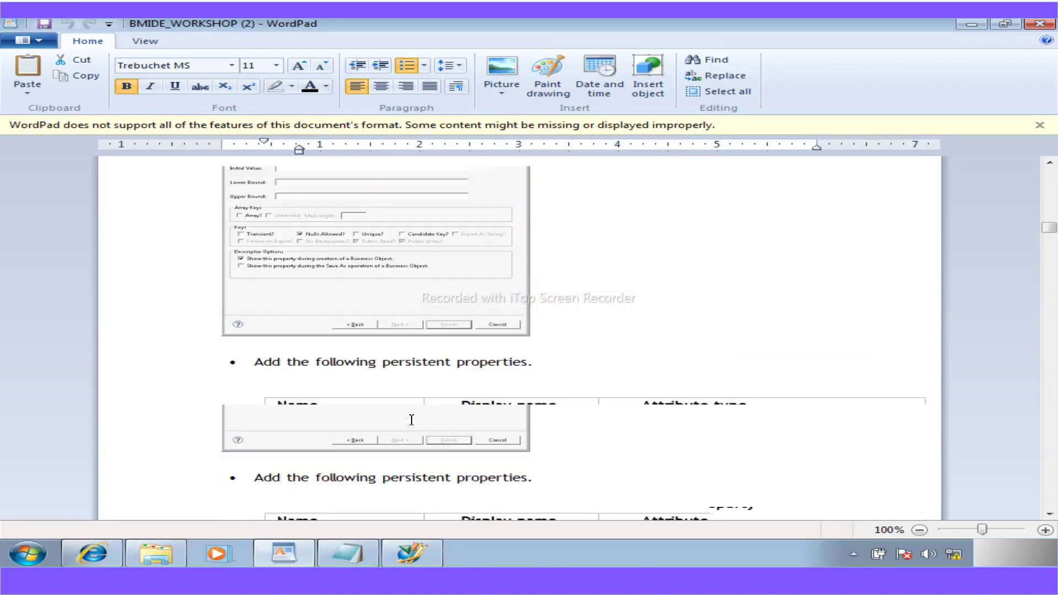
{"action": "scroll", "coordinate": [411, 420], "scroll_direction": "down", "scroll_amount": 5}
{"action": "scroll", "coordinate": [411, 420], "scroll_direction": "up", "scroll_amount": 1}
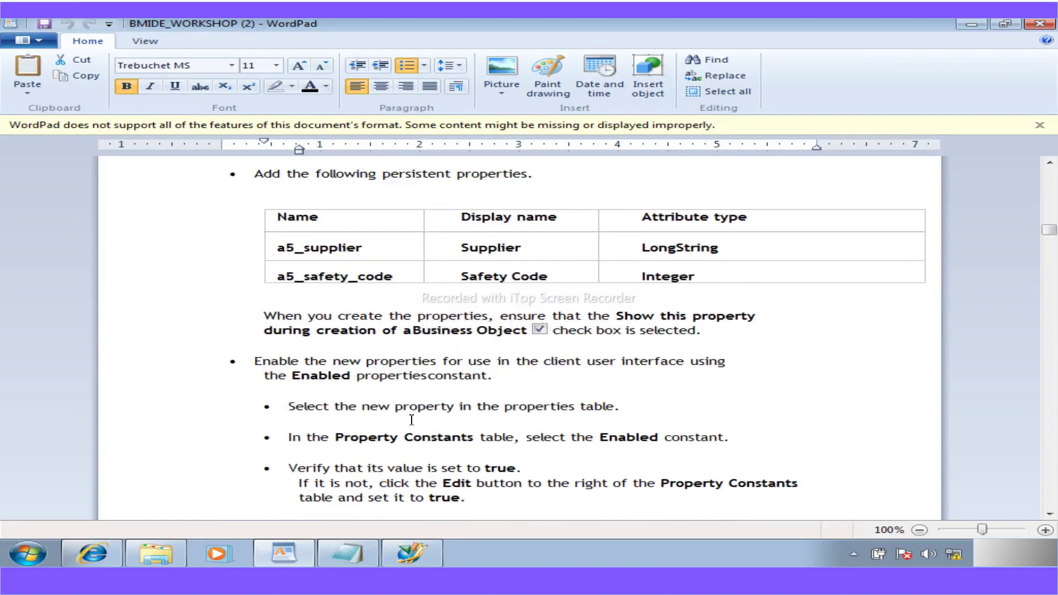
{"action": "left_click_drag", "start_coordinate": [365, 249], "coordinate": [286, 248]}
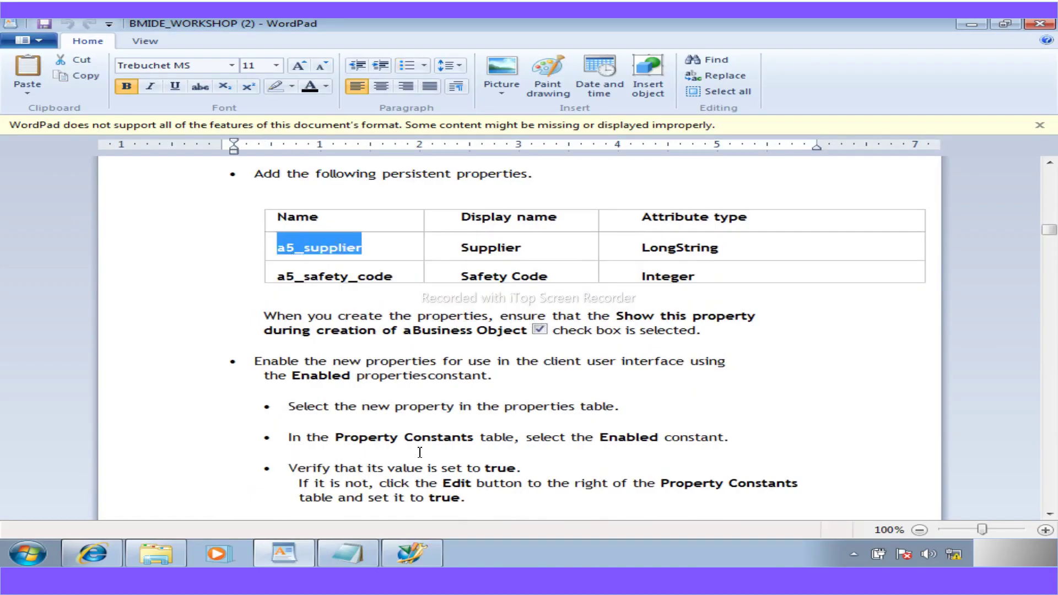
{"action": "left_click", "coordinate": [417, 557]}
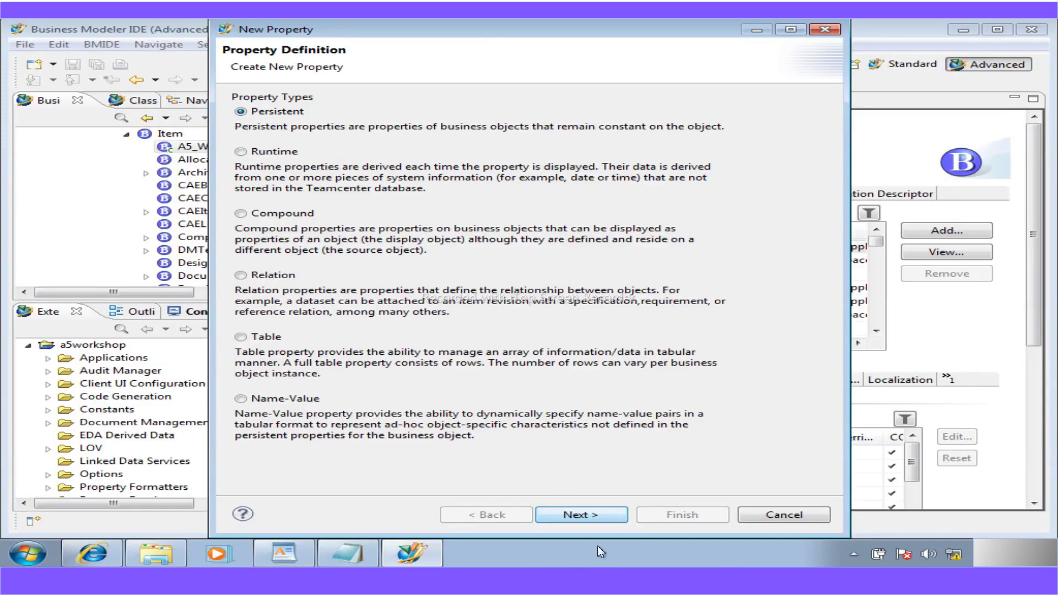
- Continue to the persistent property details page and paste a5_supplier as the Name
{"action": "left_click", "coordinate": [586, 515]}
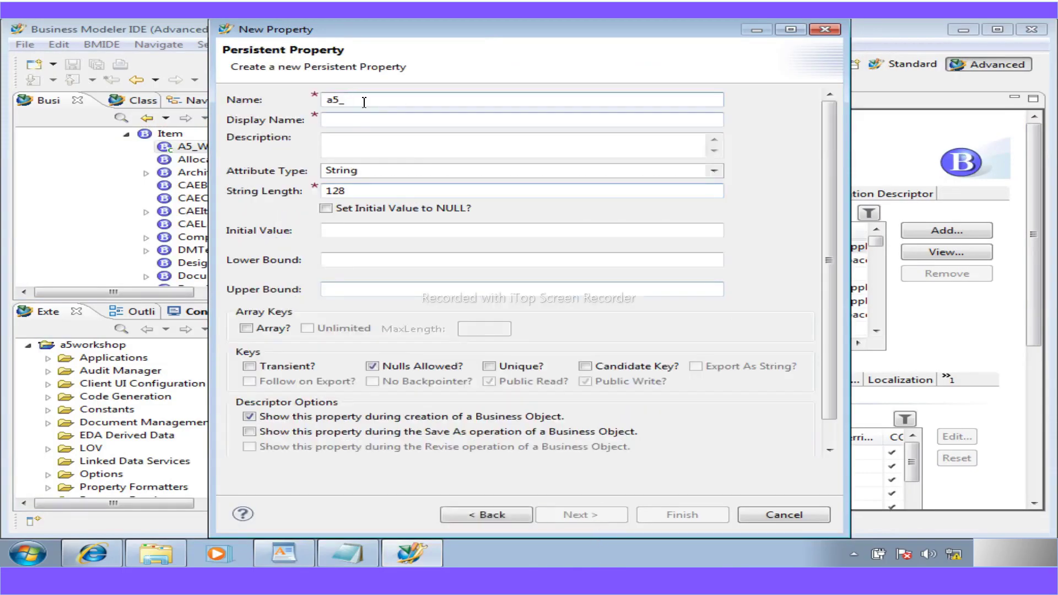
{"action": "key", "text": "Right"}
{"action": "type", "text": "supplier"}
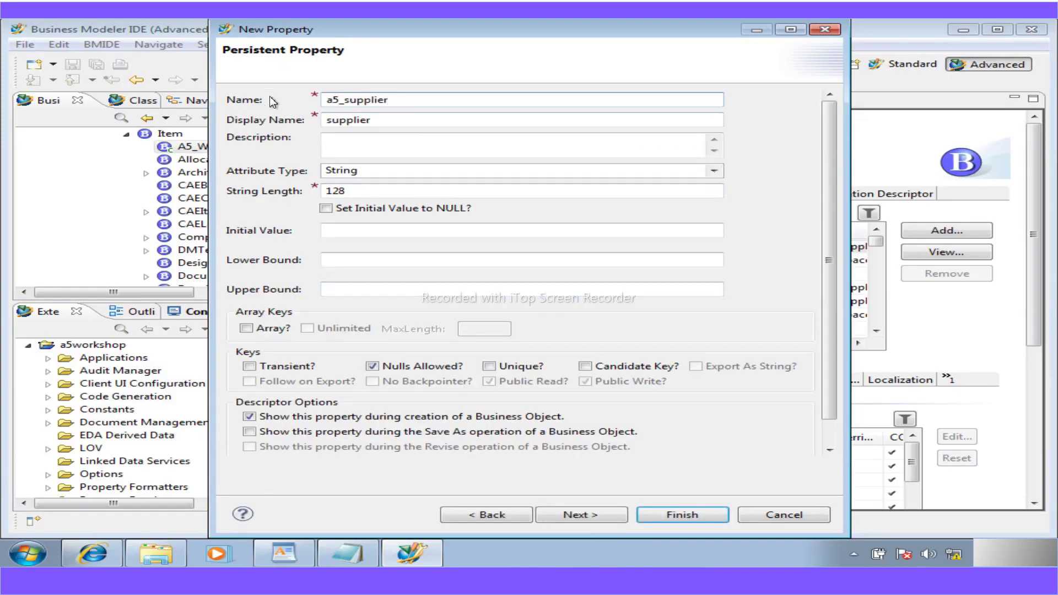
{"action": "left_click", "coordinate": [329, 120]}
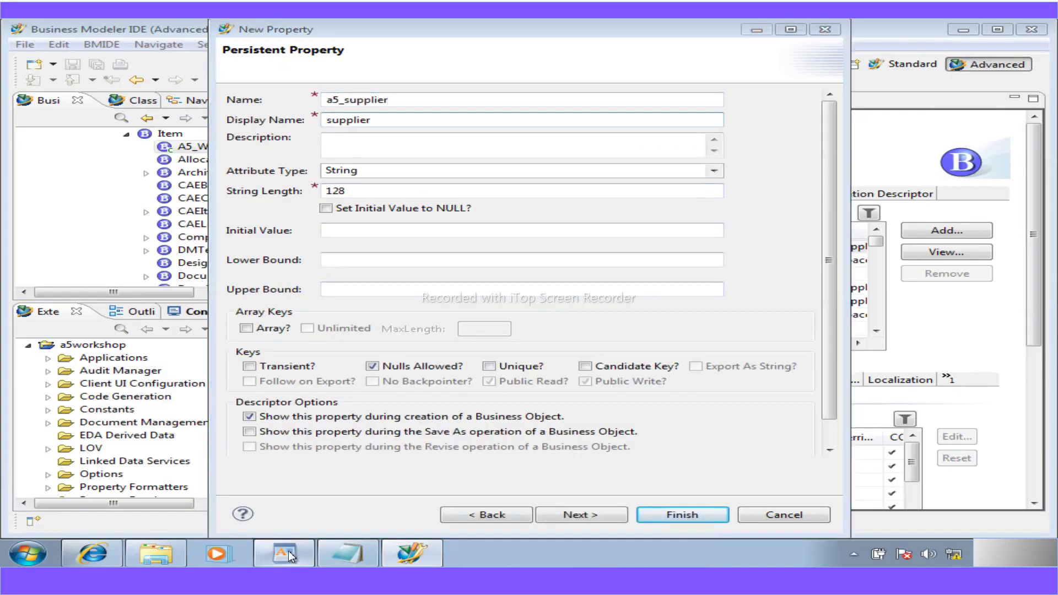
{"action": "left_click", "coordinate": [288, 551]}
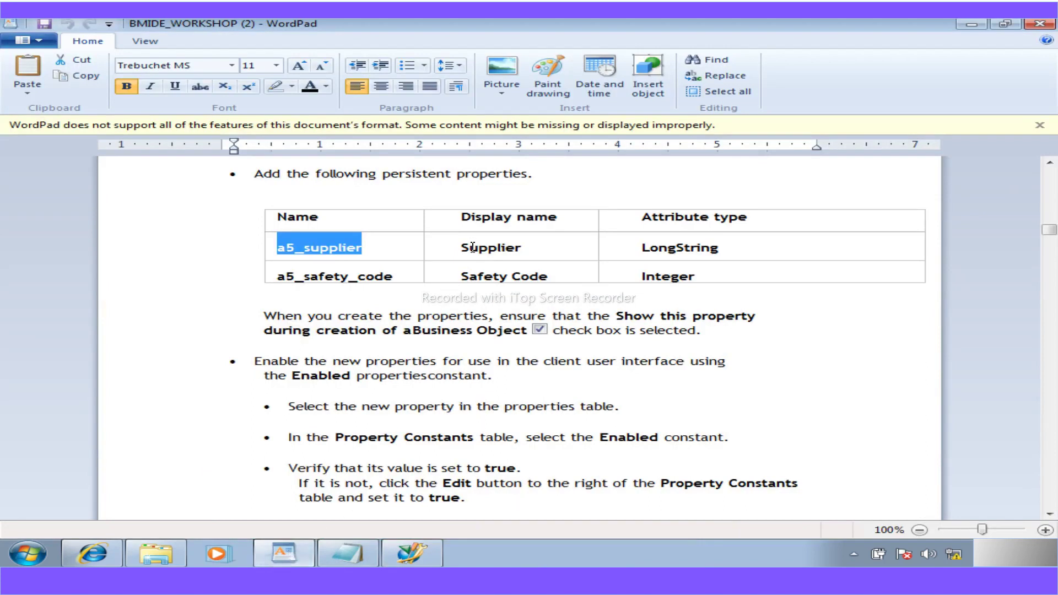
{"action": "left_click", "coordinate": [424, 554]}
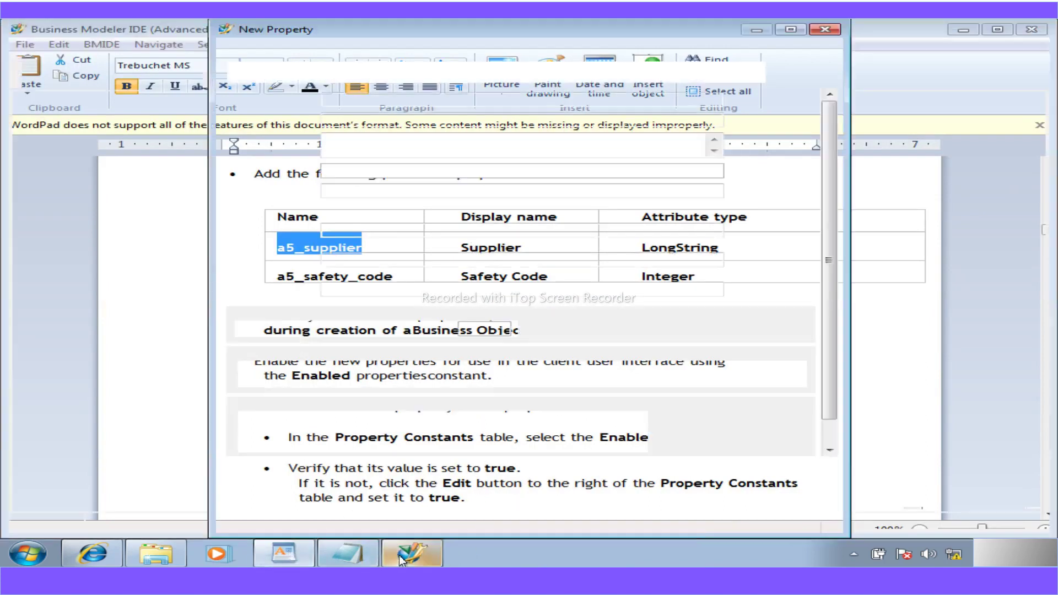
- Capitalise the display name to Supplier and set the attribute type to LongString
{"action": "left_click_drag", "start_coordinate": [330, 120], "coordinate": [312, 125]}
{"action": "type", "text": "Supplier"}
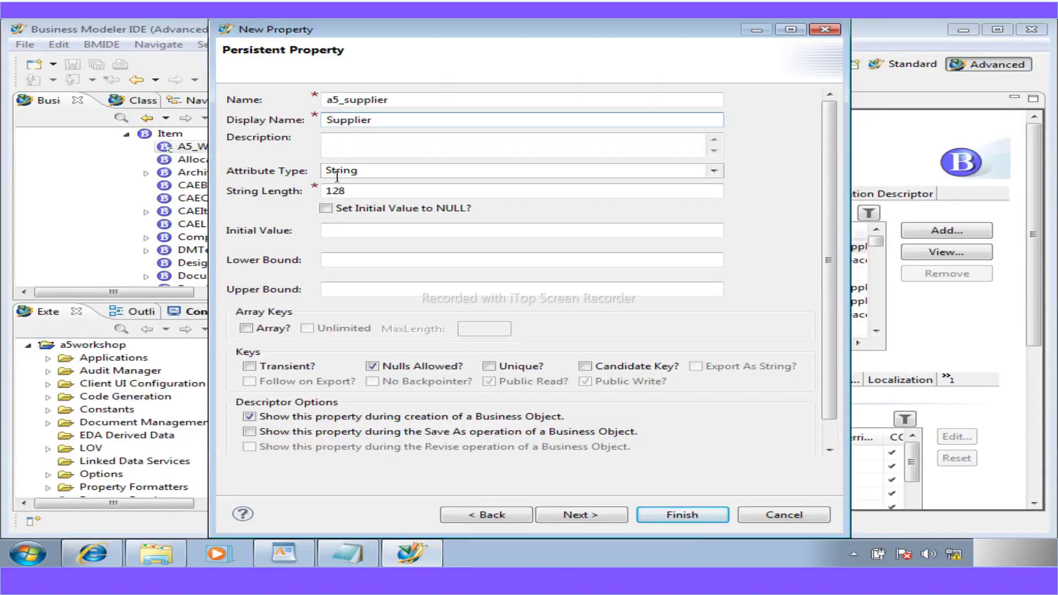
{"action": "left_click", "coordinate": [291, 555]}
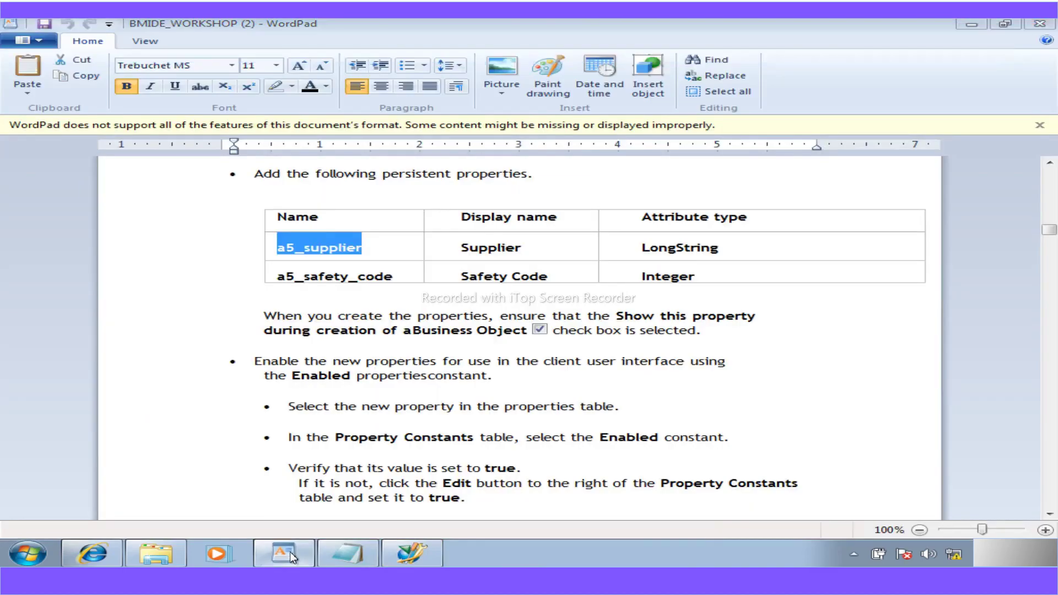
{"action": "left_click", "coordinate": [290, 554]}
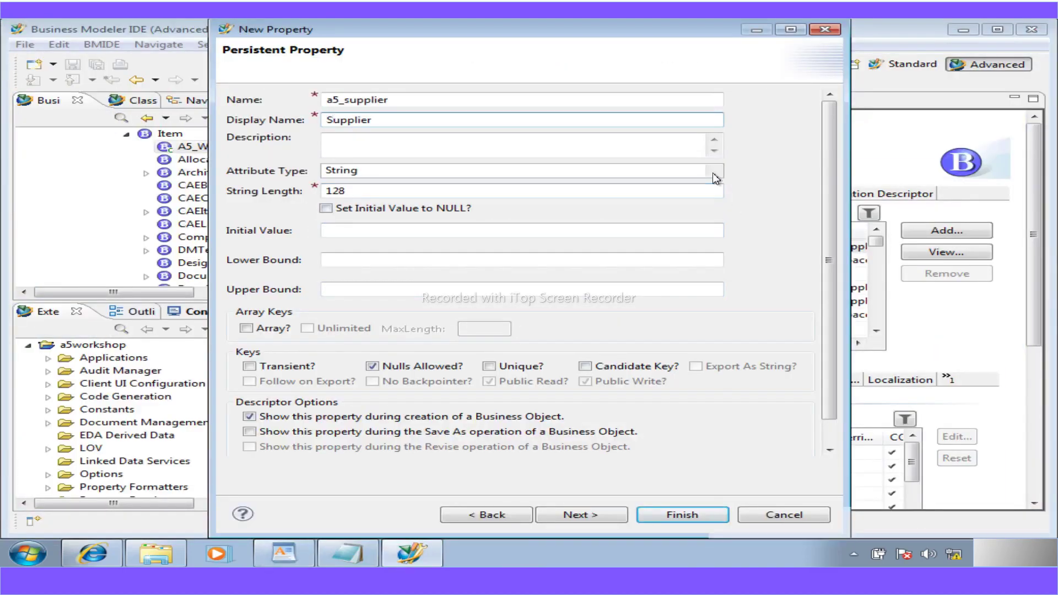
{"action": "left_click", "coordinate": [712, 173]}
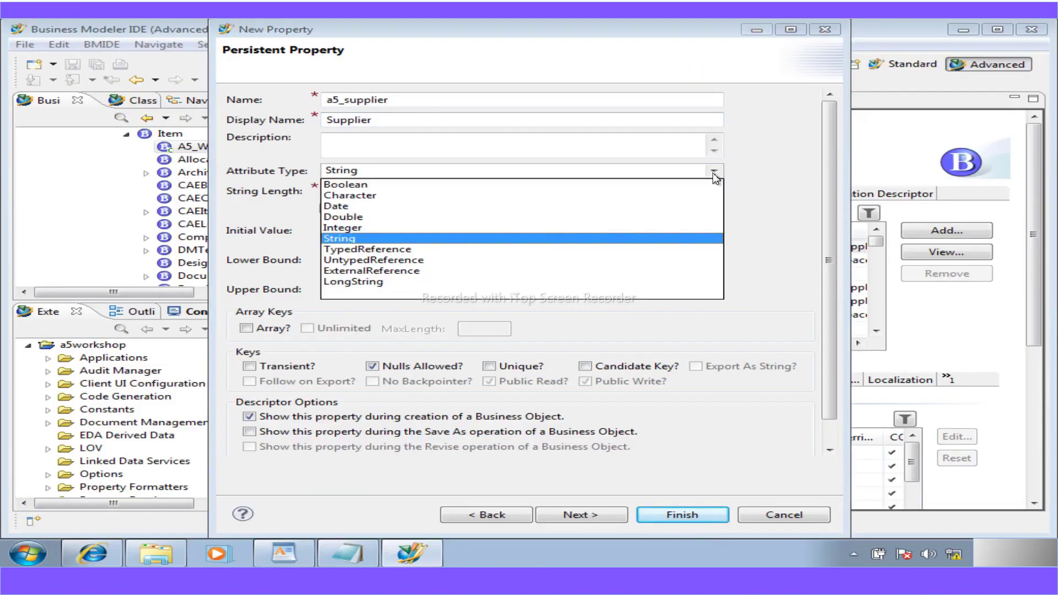
{"action": "left_click", "coordinate": [352, 283]}
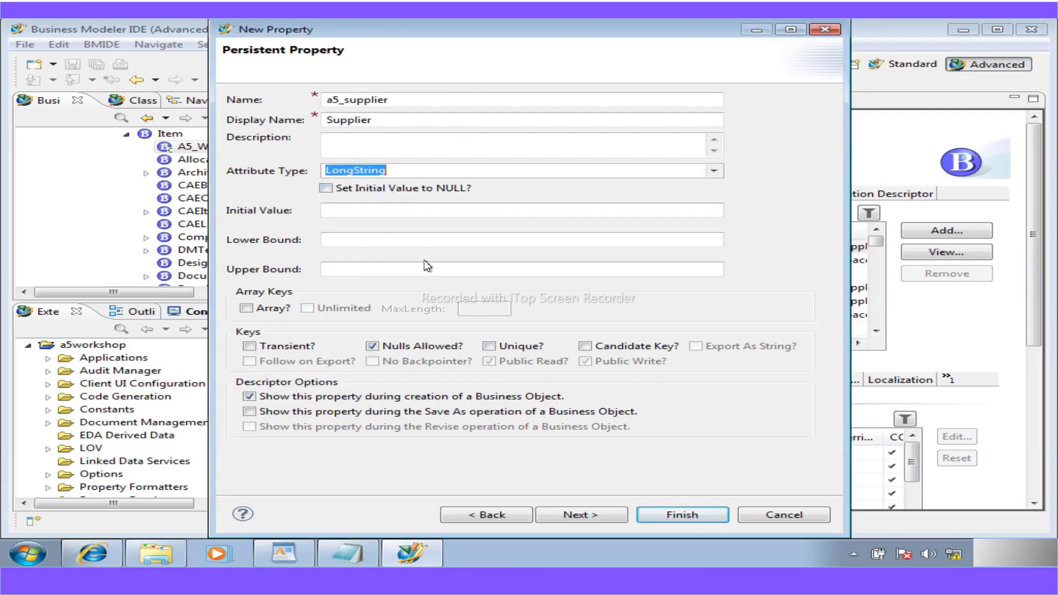
{"action": "left_click", "coordinate": [287, 561]}
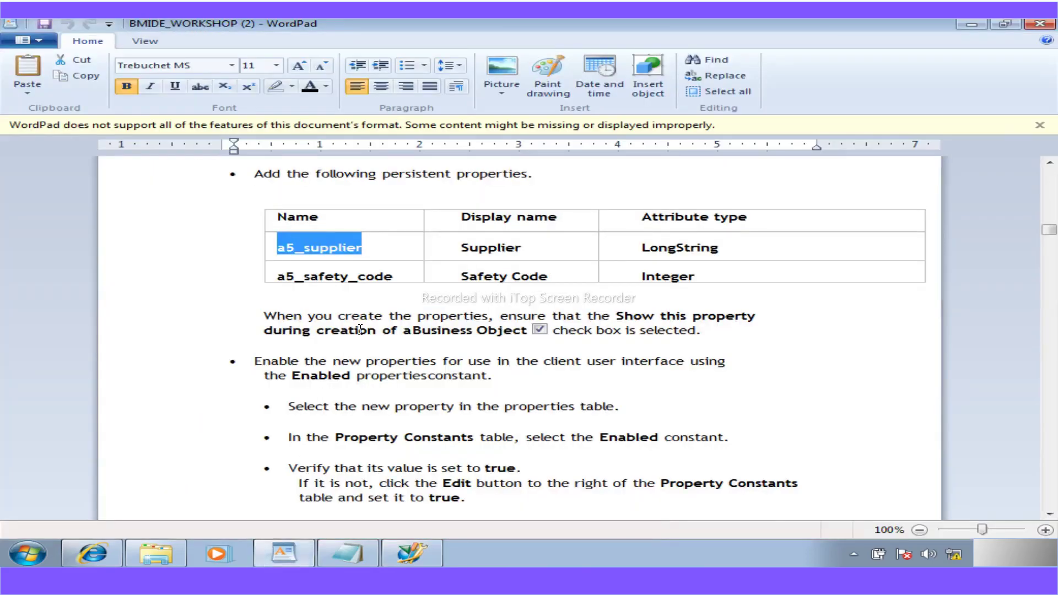
- Read the WordPad guide's Property Constants step on setting Enabled to true, then go back to the a5_supplier form
{"action": "scroll", "coordinate": [393, 390], "scroll_direction": "down", "scroll_amount": 1}
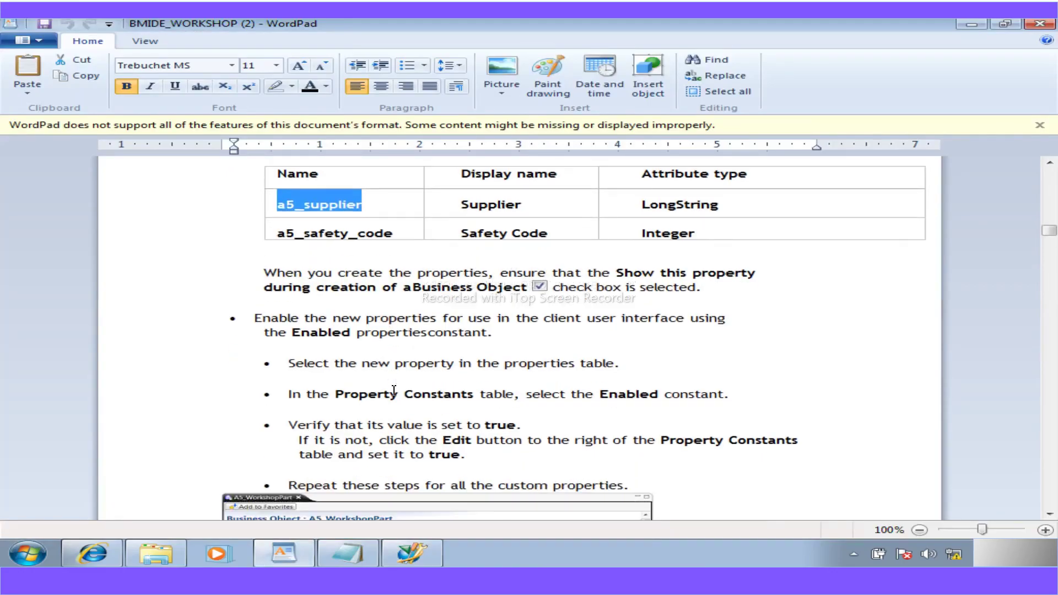
{"action": "scroll", "coordinate": [394, 390], "scroll_direction": "down", "scroll_amount": 2}
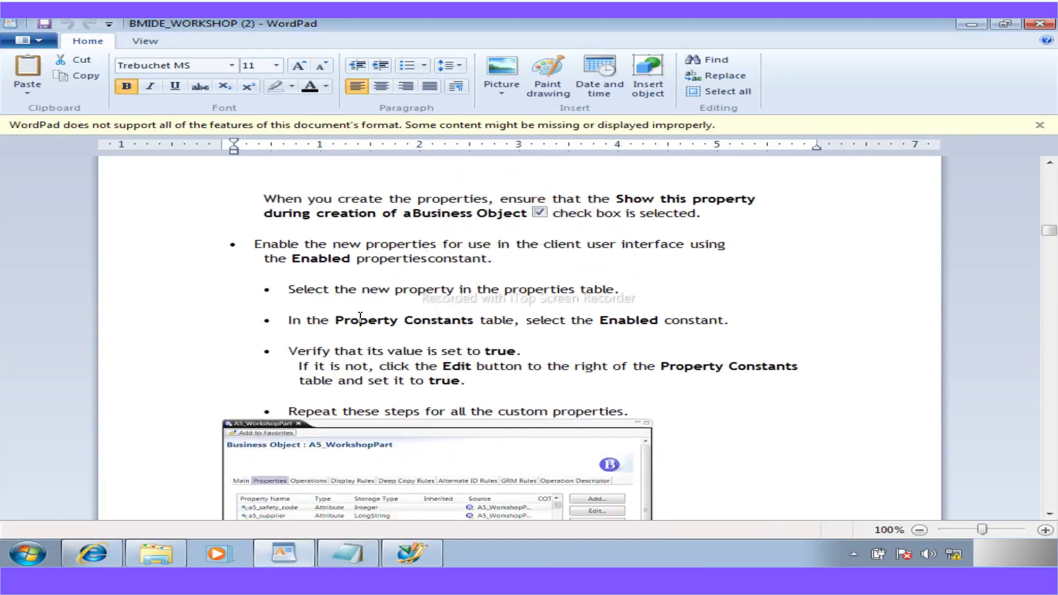
{"action": "scroll", "coordinate": [359, 317], "scroll_direction": "down", "scroll_amount": 1}
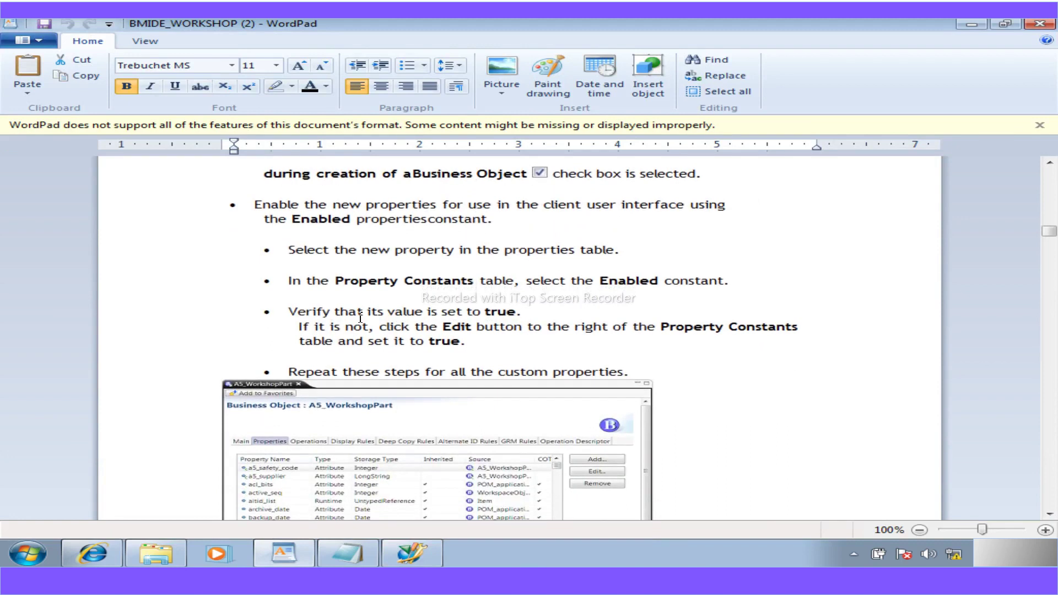
{"action": "scroll", "coordinate": [360, 318], "scroll_direction": "up", "scroll_amount": 1}
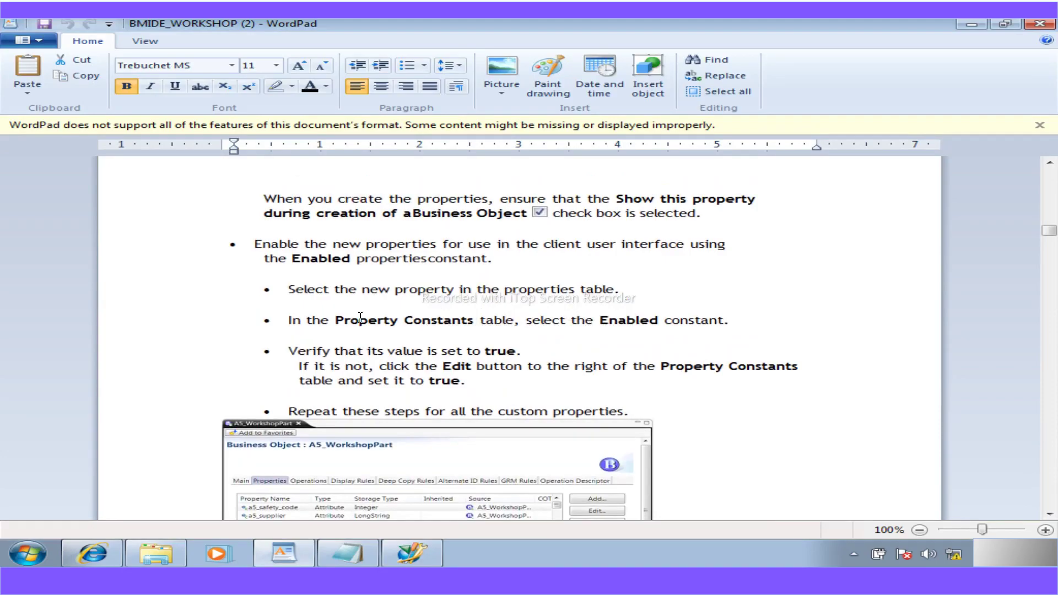
{"action": "scroll", "coordinate": [360, 317], "scroll_direction": "down", "scroll_amount": 3}
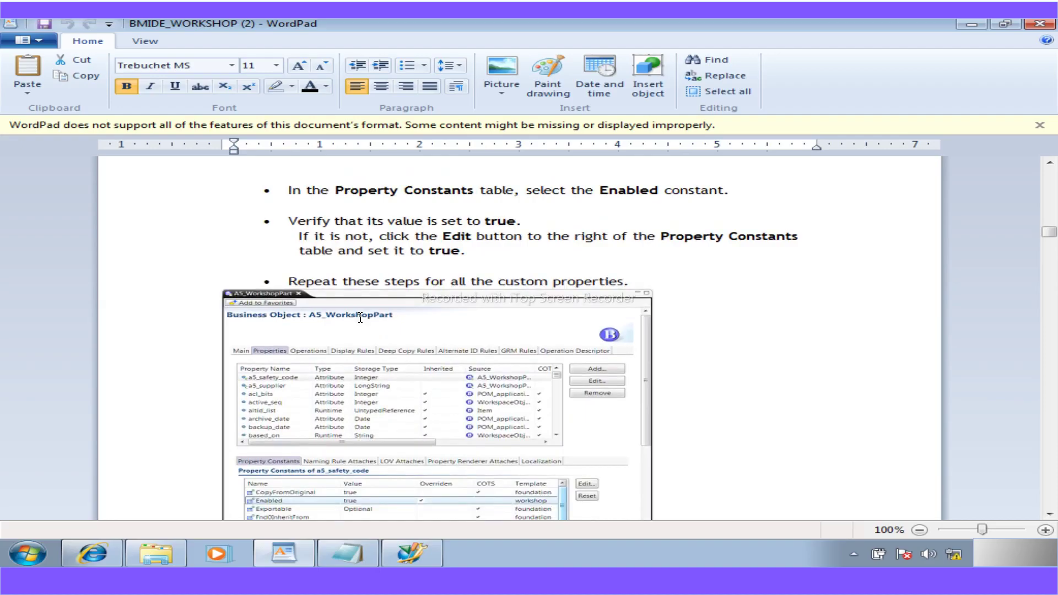
{"action": "scroll", "coordinate": [359, 318], "scroll_direction": "down", "scroll_amount": 1}
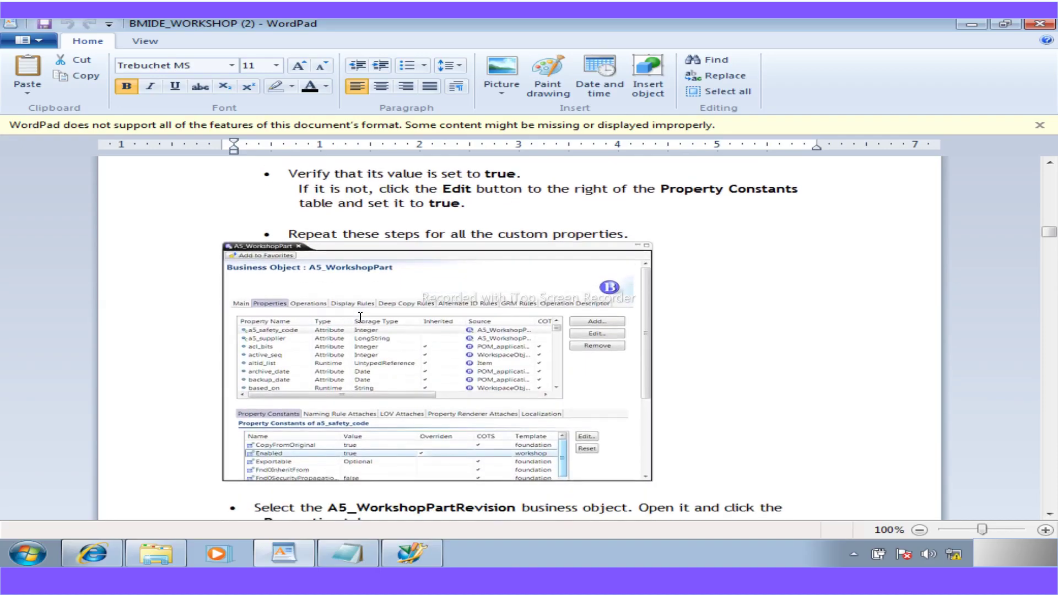
{"action": "scroll", "coordinate": [360, 317], "scroll_direction": "up", "scroll_amount": 4}
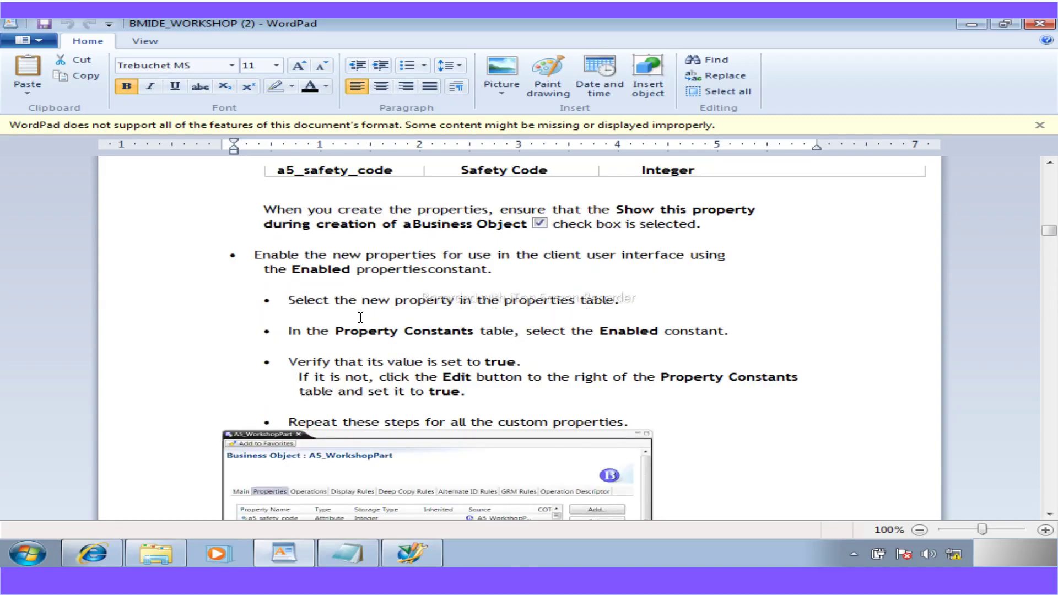
{"action": "scroll", "coordinate": [360, 317], "scroll_direction": "down", "scroll_amount": 3}
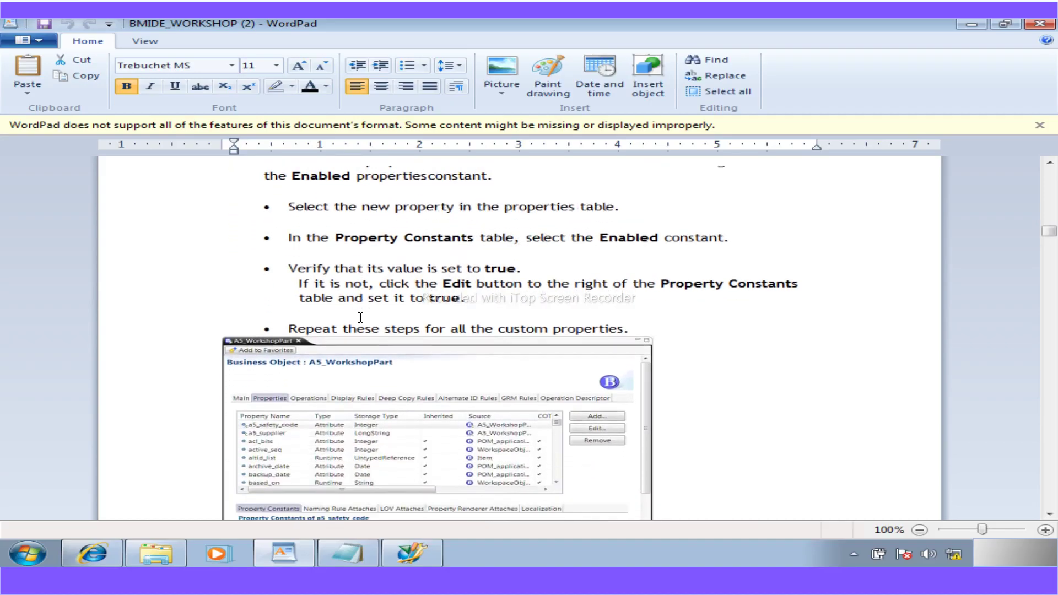
{"action": "scroll", "coordinate": [360, 318], "scroll_direction": "up", "scroll_amount": 2}
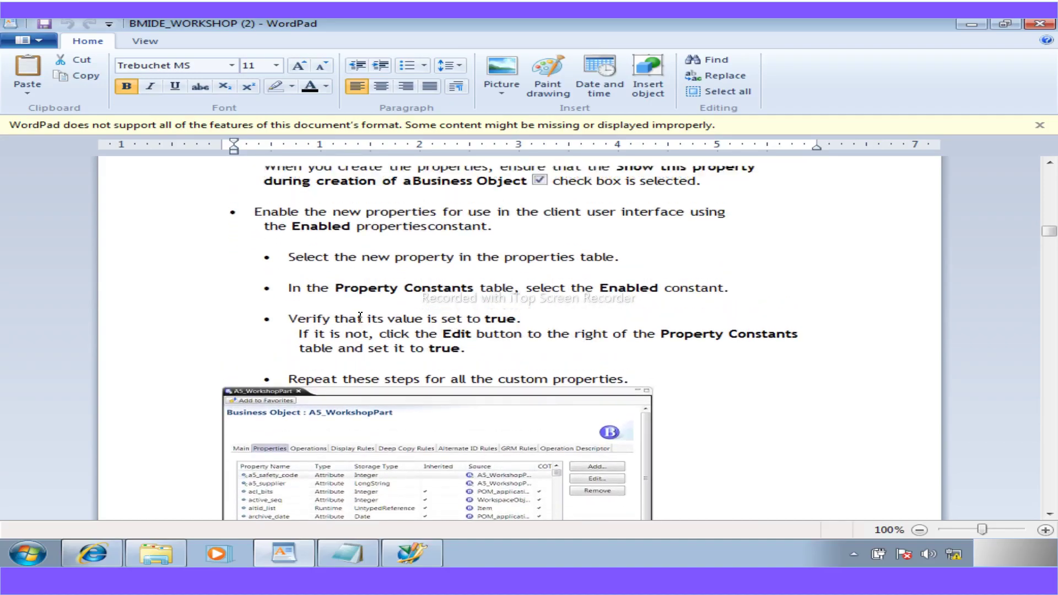
{"action": "scroll", "coordinate": [361, 318], "scroll_direction": "down", "scroll_amount": 2}
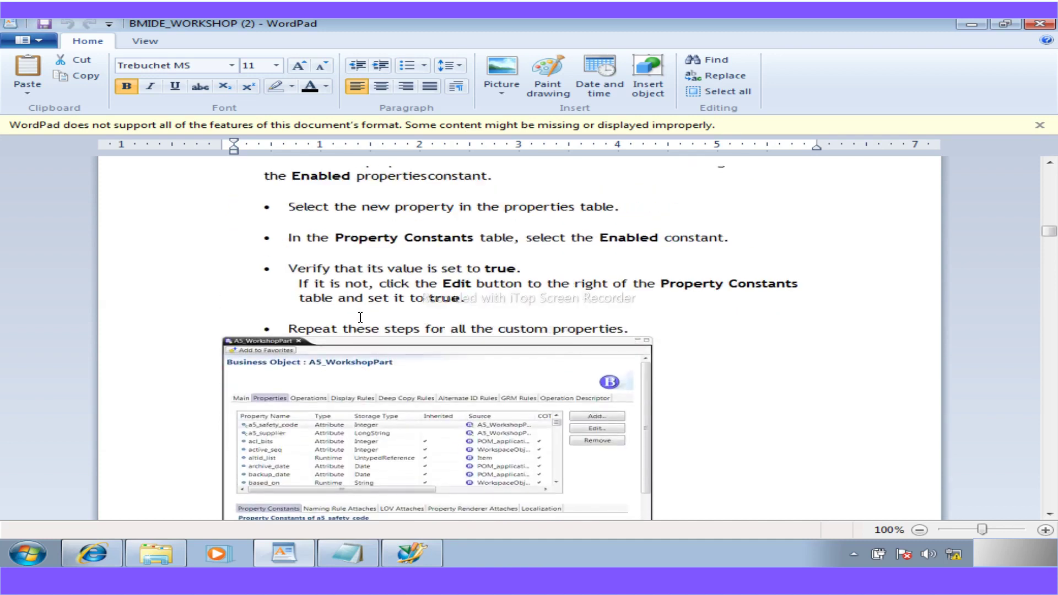
{"action": "left_click_drag", "start_coordinate": [471, 243], "coordinate": [359, 240]}
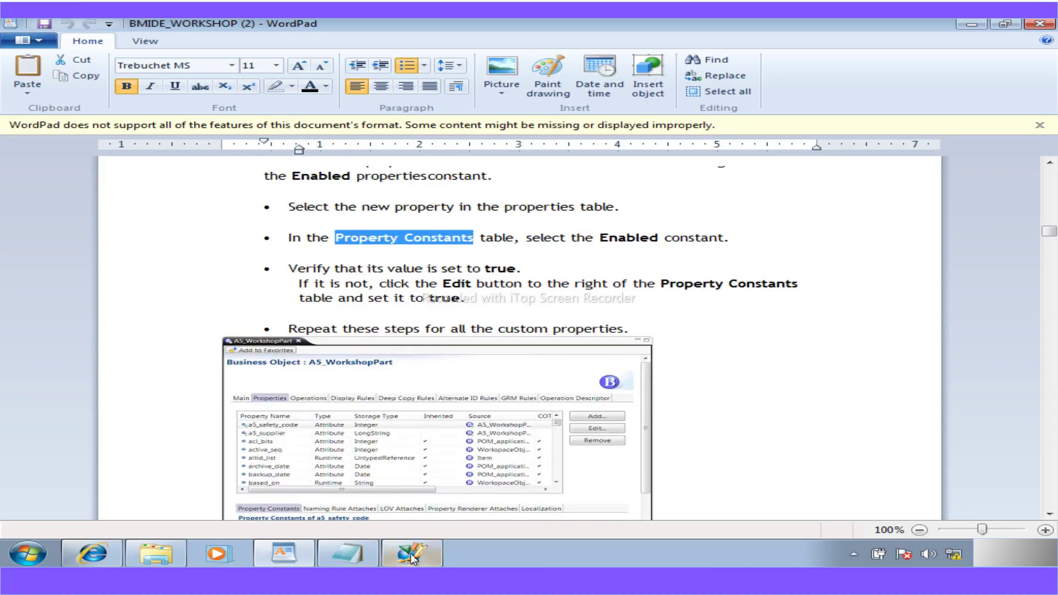
{"action": "left_click", "coordinate": [412, 553]}
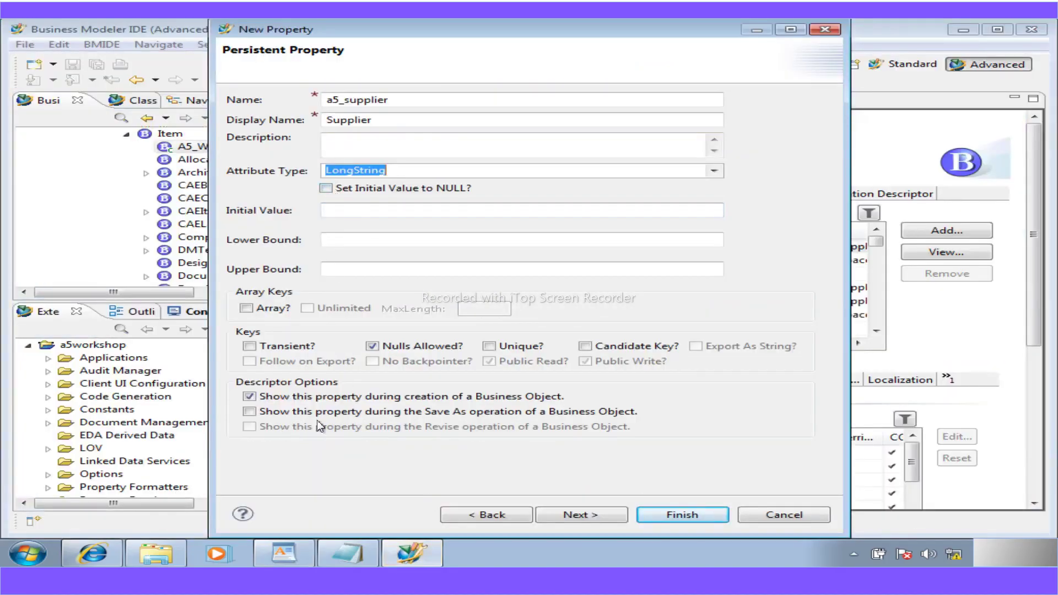
- Skip past the getter/setter page and finish creating the LongString property a5_supplier
{"action": "left_click", "coordinate": [599, 521]}
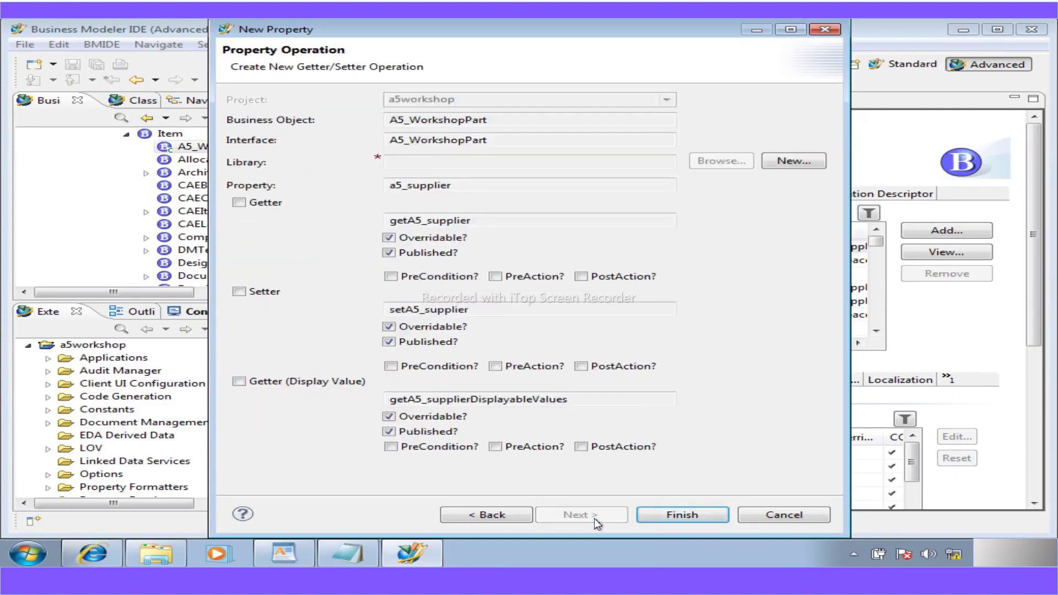
{"action": "left_click", "coordinate": [671, 518]}
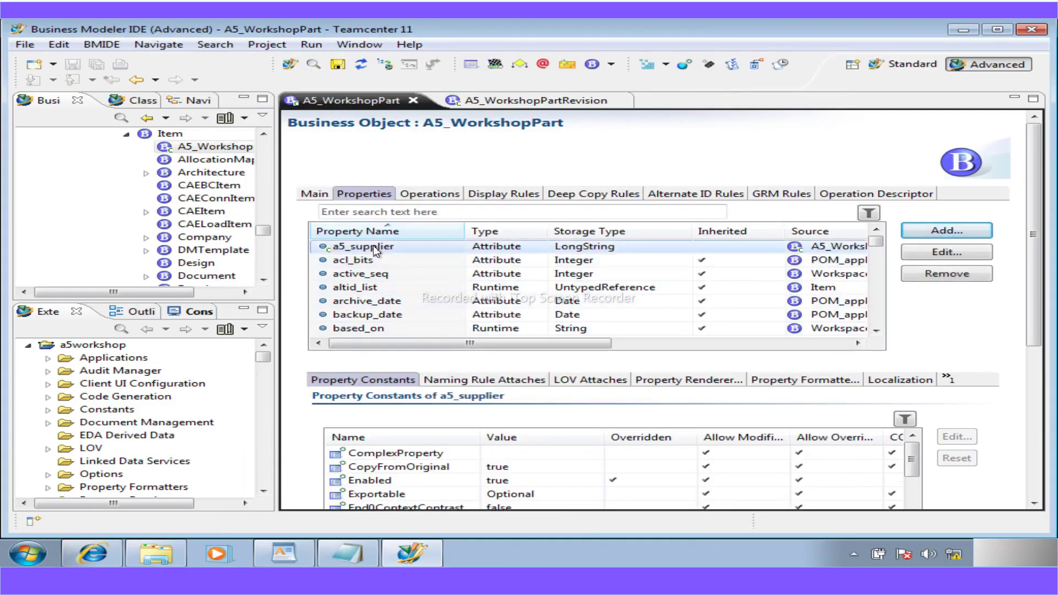
- Verify a5_supplier's Enabled constant is true, then bring the PDF workshop guide forward
{"action": "left_click", "coordinate": [374, 483]}
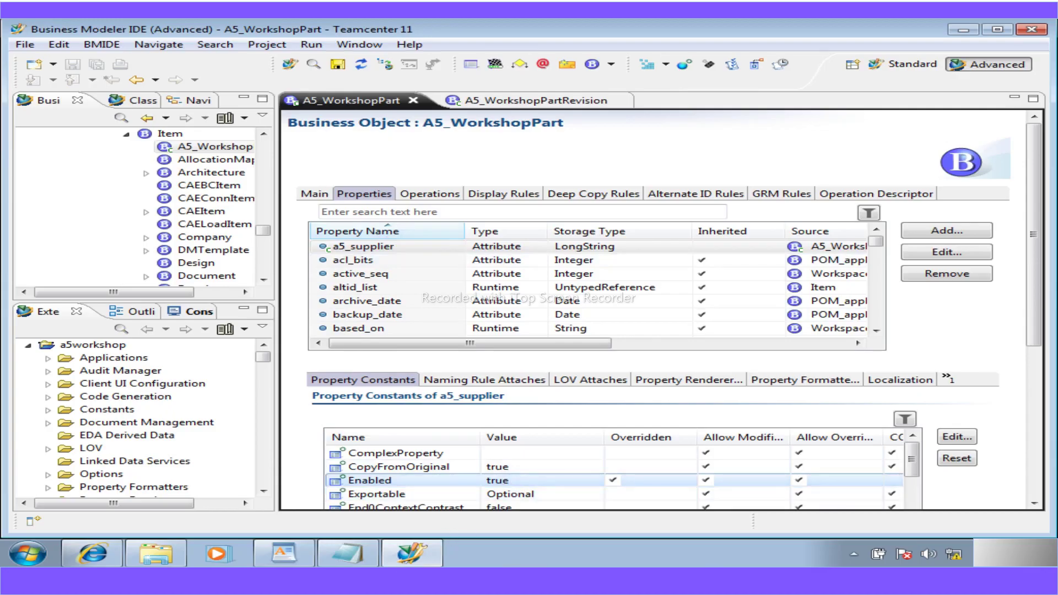
{"action": "key", "text": "alt+Tab"}
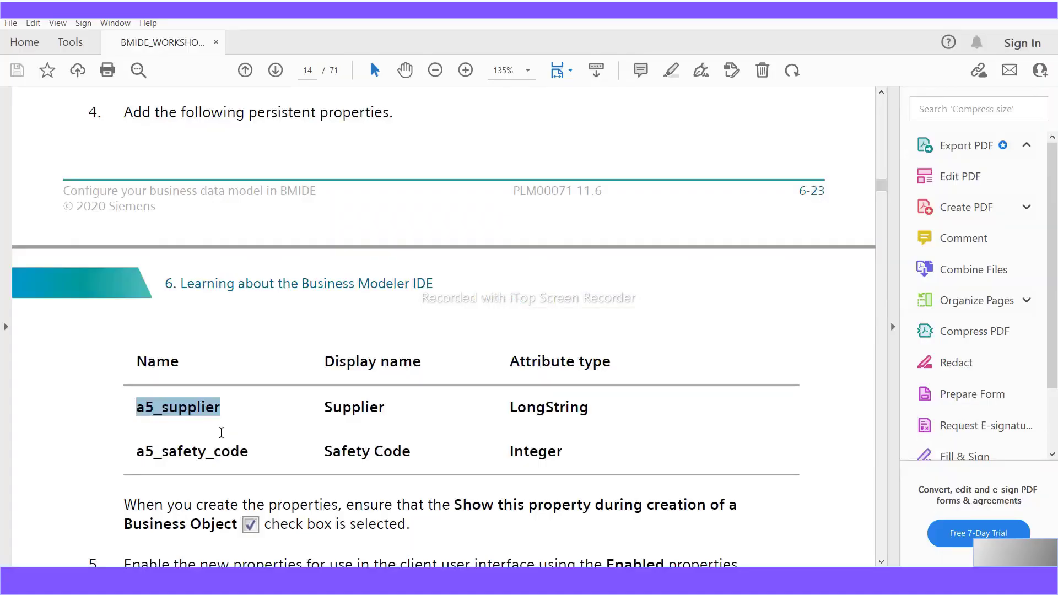
- Find and highlight a5_safety_code in the PDF guide's property table, then switch back to BMIDE
{"action": "scroll", "coordinate": [244, 453], "scroll_direction": "down", "scroll_amount": 1}
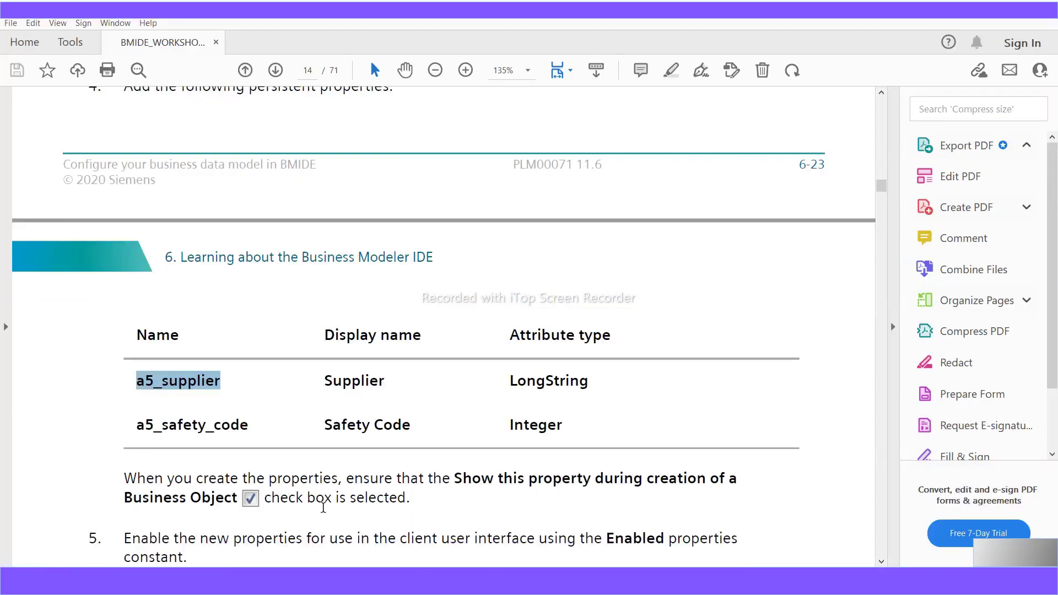
{"action": "scroll", "coordinate": [324, 507], "scroll_direction": "down", "scroll_amount": 1}
{"action": "scroll", "coordinate": [326, 507], "scroll_direction": "down", "scroll_amount": 5}
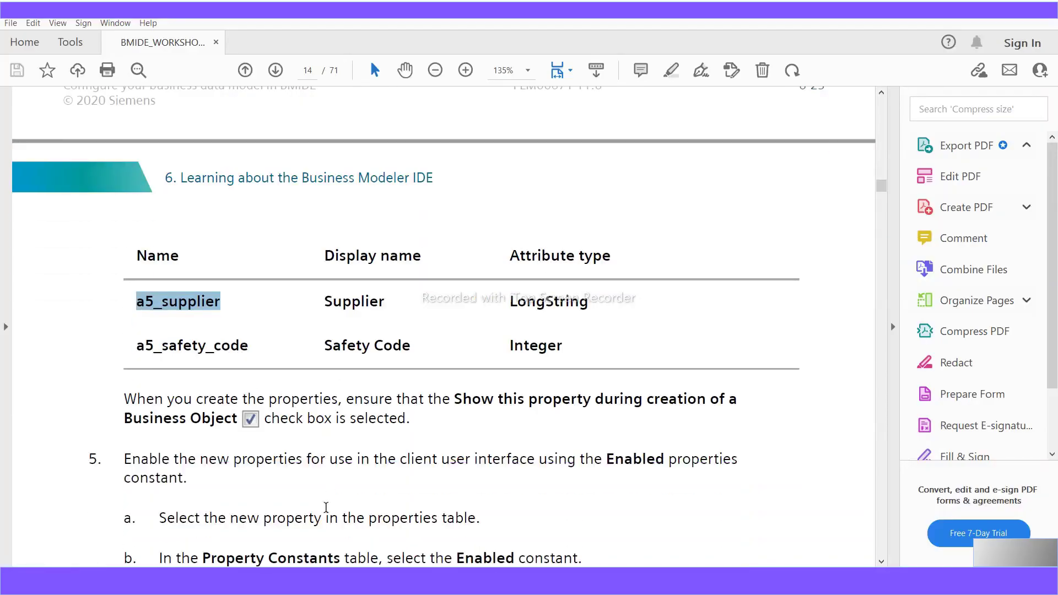
{"action": "scroll", "coordinate": [326, 507], "scroll_direction": "down", "scroll_amount": 2}
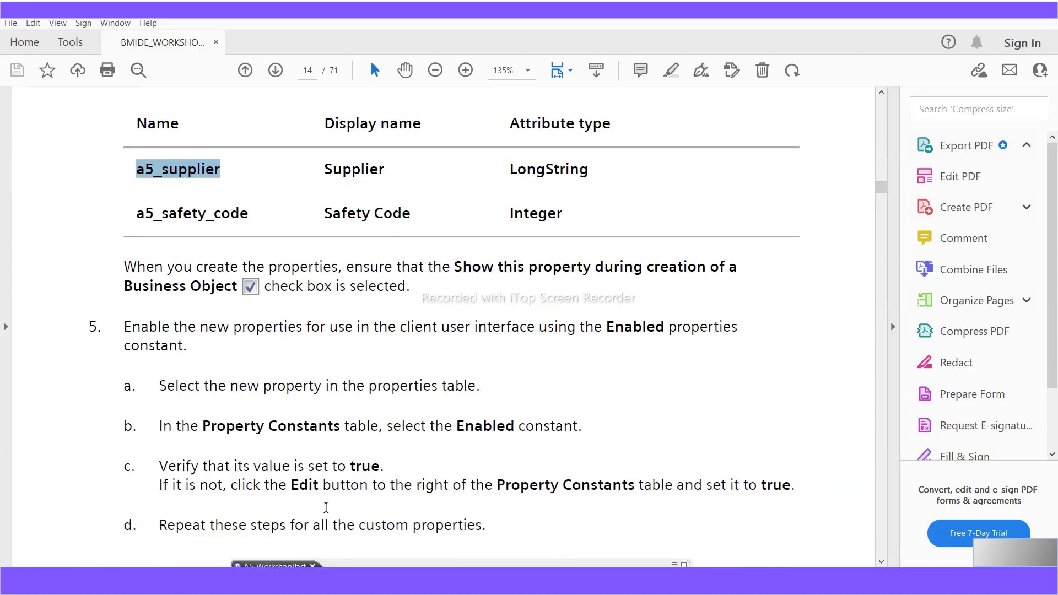
{"action": "scroll", "coordinate": [325, 507], "scroll_direction": "down", "scroll_amount": 9}
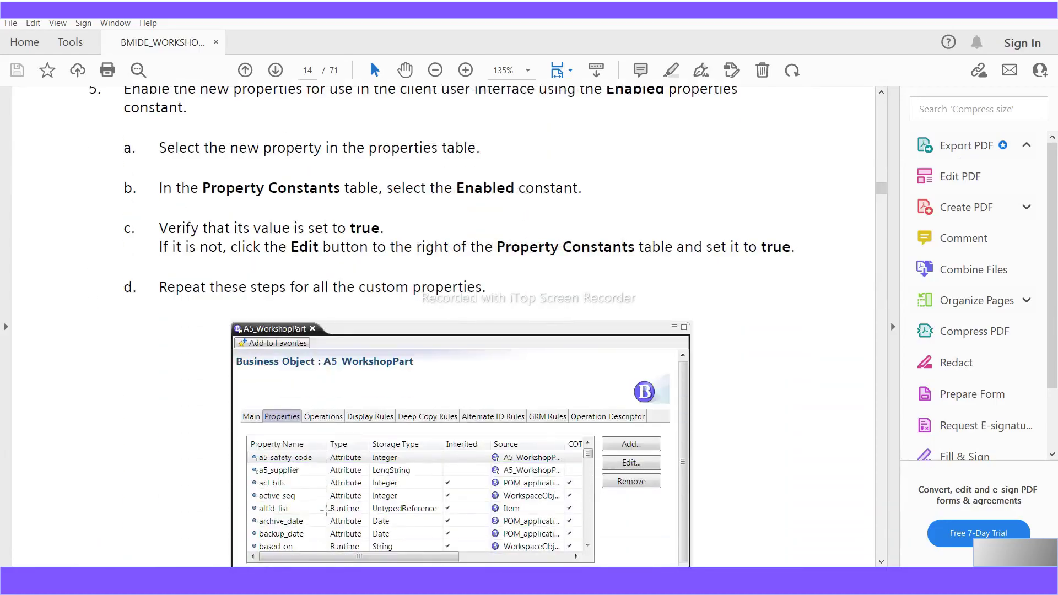
{"action": "scroll", "coordinate": [325, 508], "scroll_direction": "up", "scroll_amount": 12}
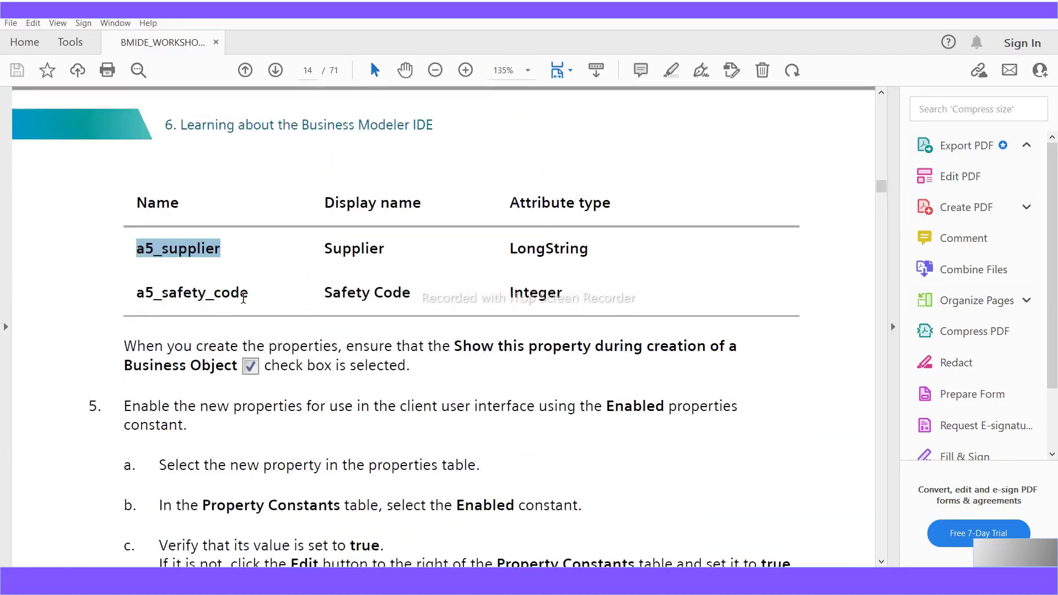
{"action": "left_click_drag", "start_coordinate": [250, 296], "coordinate": [85, 281]}
{"action": "scroll", "coordinate": [410, 403], "scroll_direction": "up", "scroll_amount": 4}
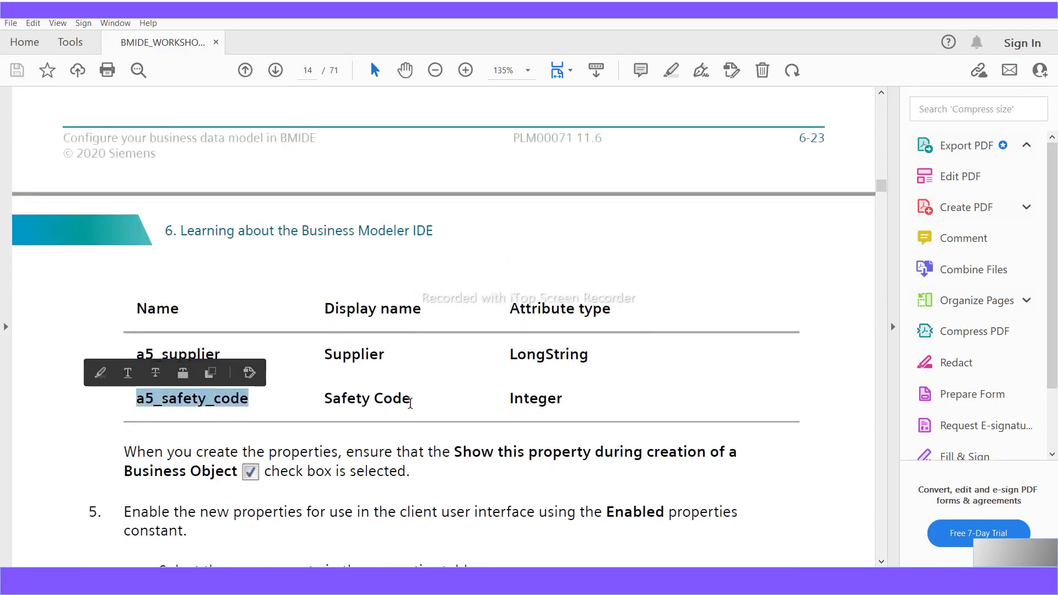
{"action": "scroll", "coordinate": [410, 404], "scroll_direction": "up", "scroll_amount": 16}
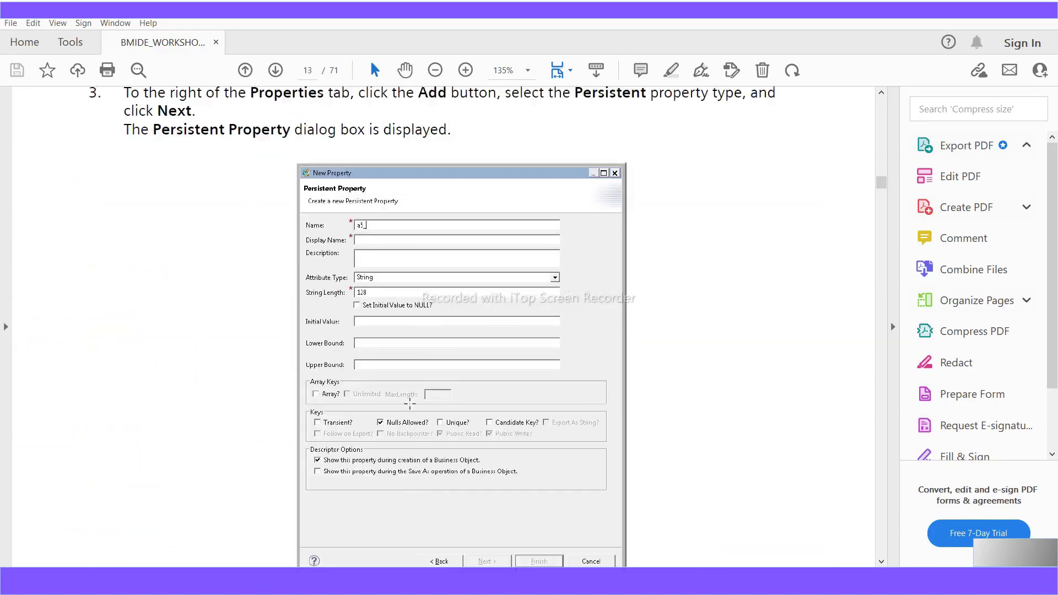
{"action": "scroll", "coordinate": [410, 403], "scroll_direction": "up", "scroll_amount": 3}
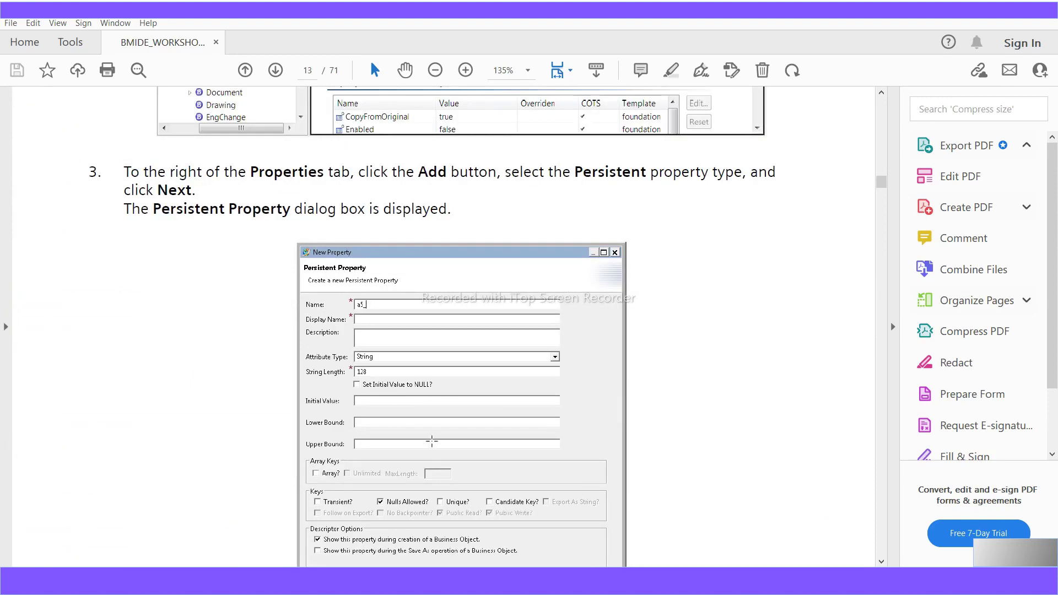
{"action": "scroll", "coordinate": [433, 442], "scroll_direction": "down", "scroll_amount": 11}
{"action": "scroll", "coordinate": [457, 487], "scroll_direction": "down", "scroll_amount": 12}
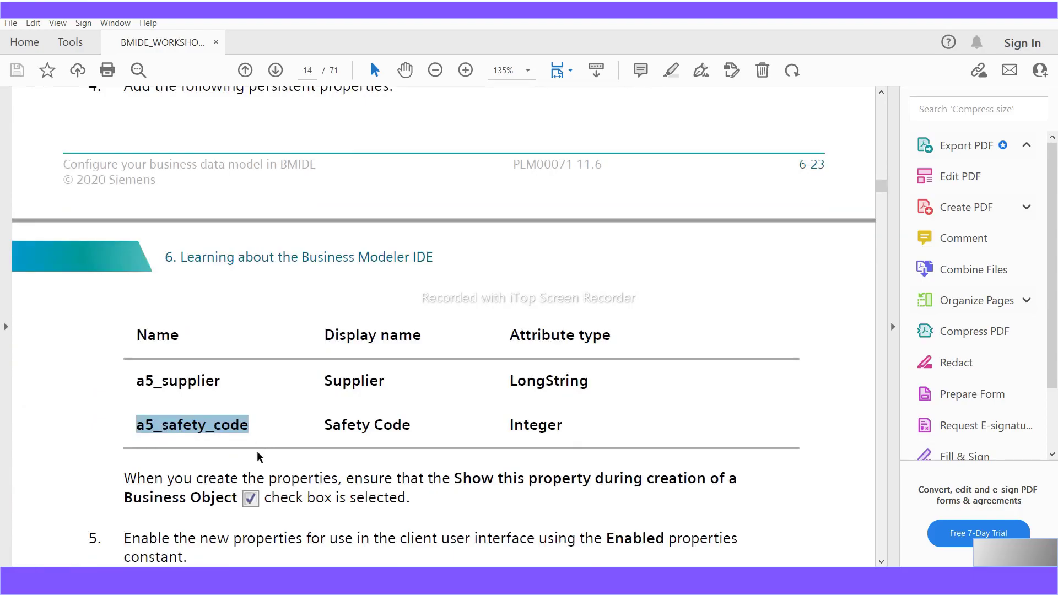
{"action": "key", "text": "alt+Tab"}
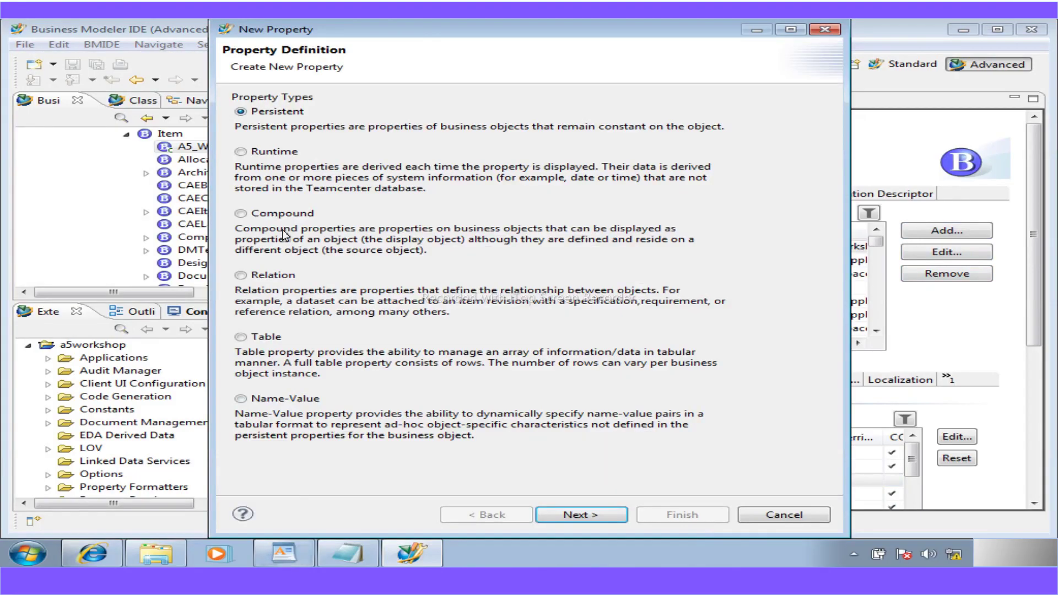
- Copy the property name a5_safety_code from the workshop instructions
{"action": "left_click", "coordinate": [284, 554]}
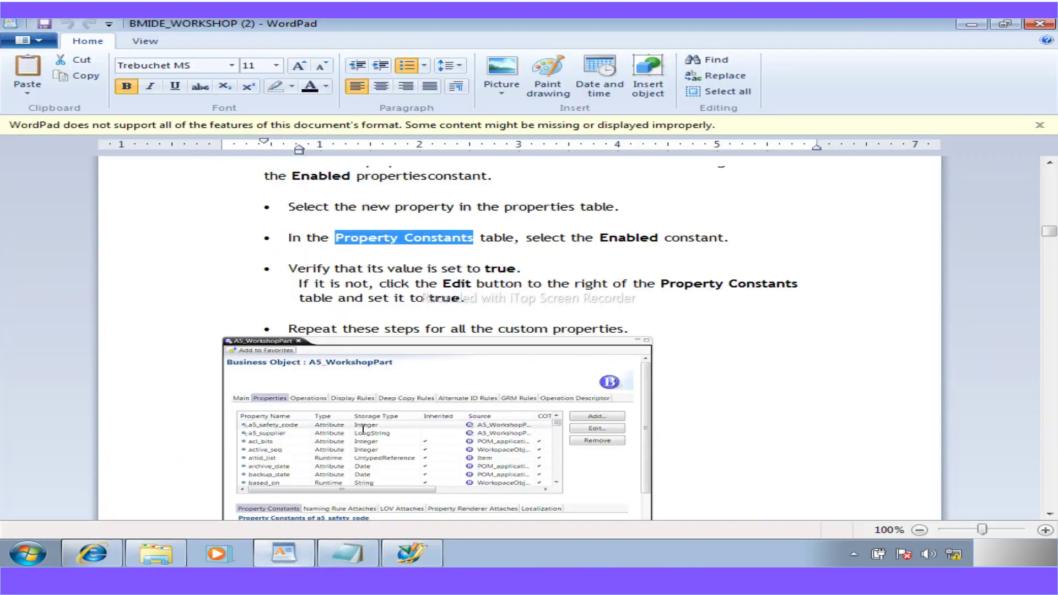
{"action": "scroll", "coordinate": [361, 444], "scroll_direction": "down", "scroll_amount": 1}
{"action": "scroll", "coordinate": [361, 444], "scroll_direction": "up", "scroll_amount": 4}
{"action": "scroll", "coordinate": [362, 444], "scroll_direction": "up", "scroll_amount": 1}
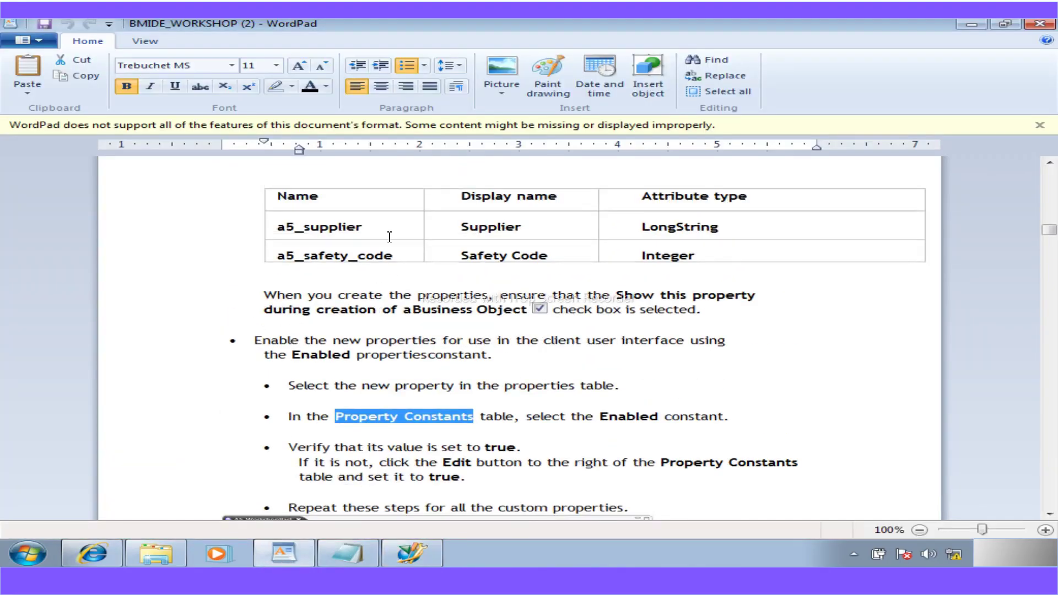
{"action": "left_click_drag", "start_coordinate": [393, 257], "coordinate": [280, 258]}
{"action": "key", "text": "ctrl+c"}
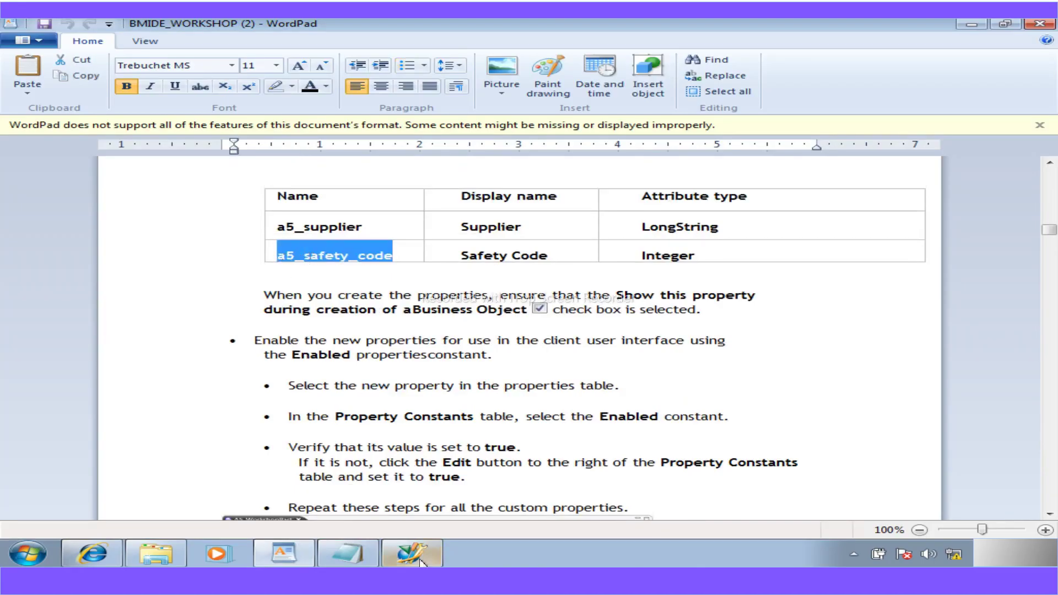
{"action": "left_click", "coordinate": [410, 553]}
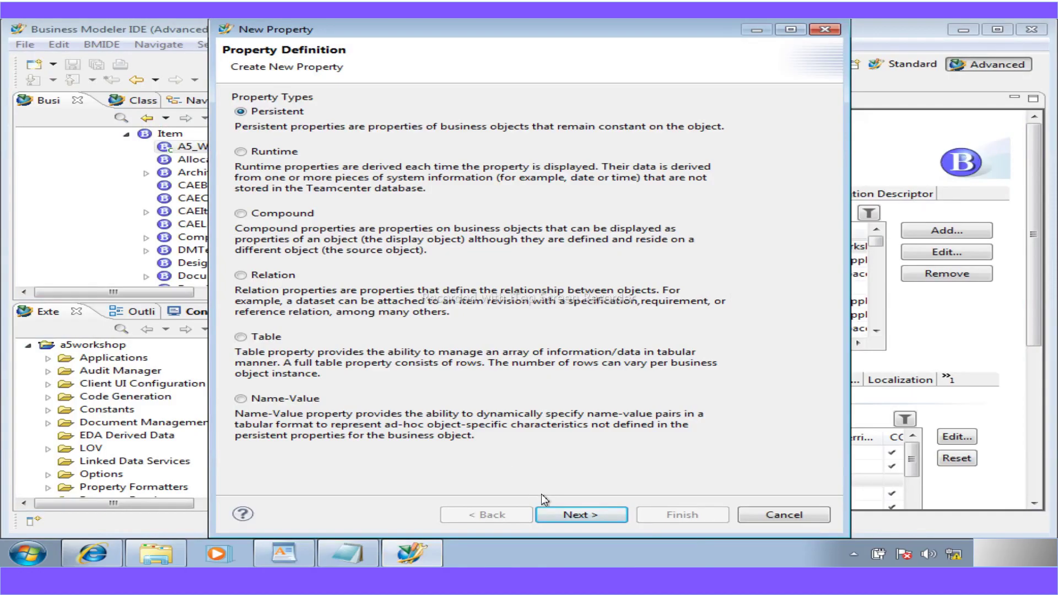
- Name the persistent property a5_safety_code with display name Safety Code
{"action": "left_click", "coordinate": [560, 513]}
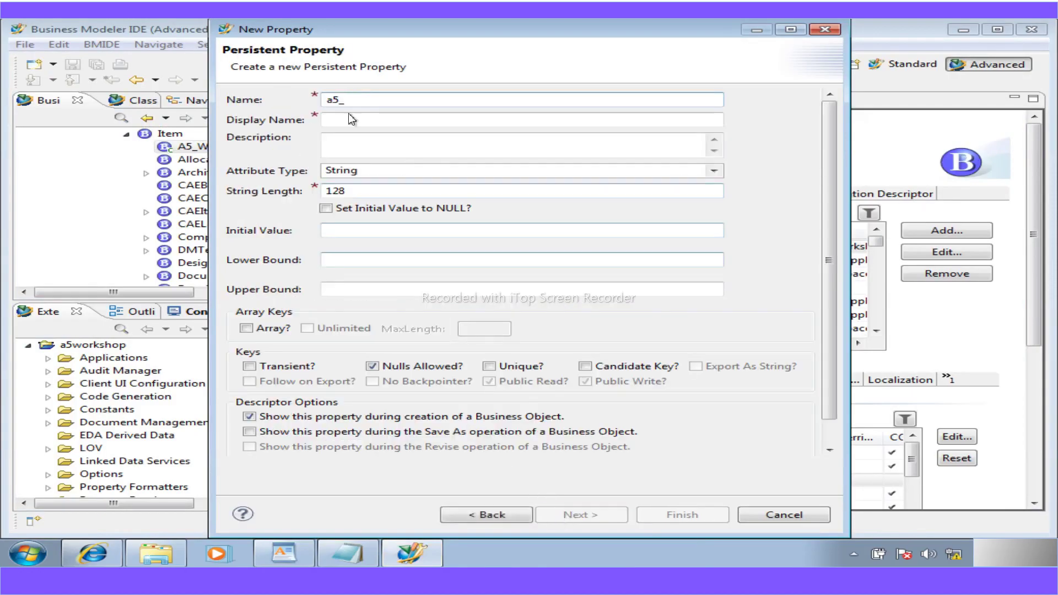
{"action": "left_click_drag", "start_coordinate": [346, 101], "coordinate": [303, 106]}
{"action": "key", "text": "ctrl+v"}
{"action": "left_click_drag", "start_coordinate": [333, 120], "coordinate": [326, 119]}
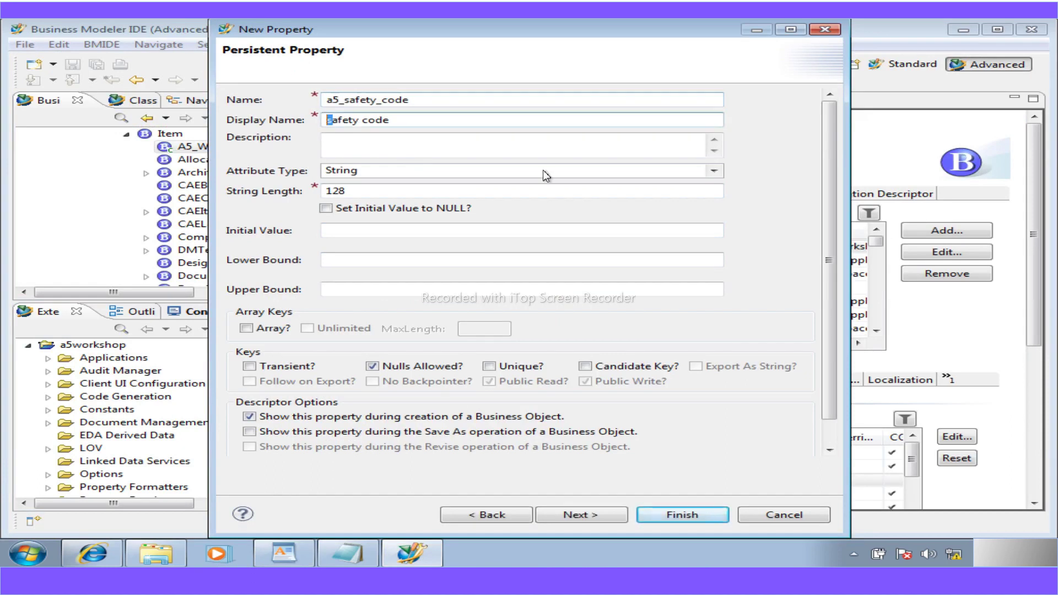
{"action": "type", "text": "S"}
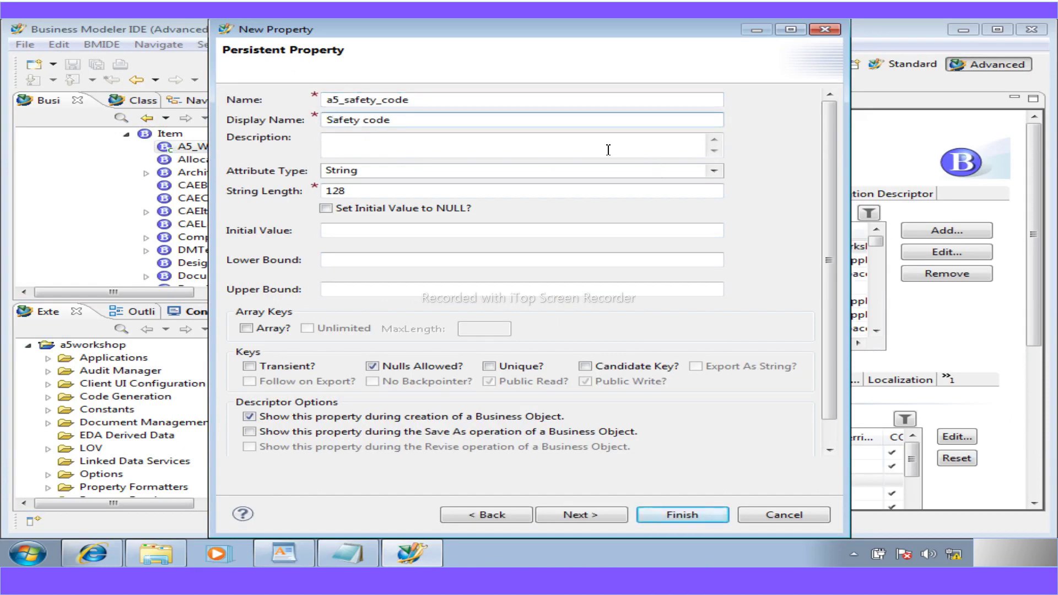
{"action": "key", "text": "BackSpace"}
{"action": "type", "text": "C"}
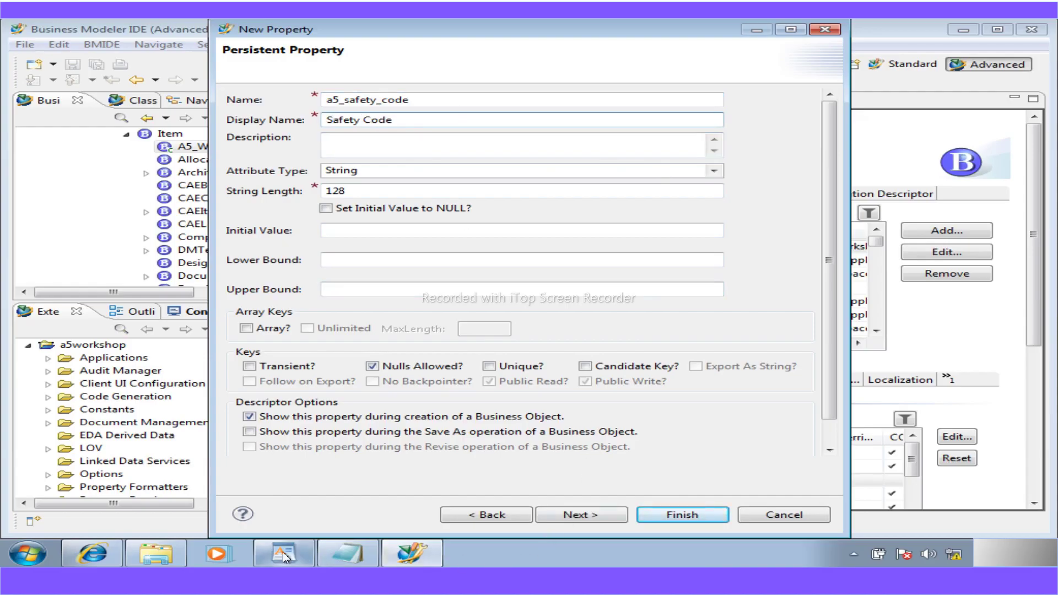
- Set the attribute type to Integer and finish creating a5_safety_code
{"action": "left_click", "coordinate": [282, 553]}
{"action": "left_click", "coordinate": [282, 551]}
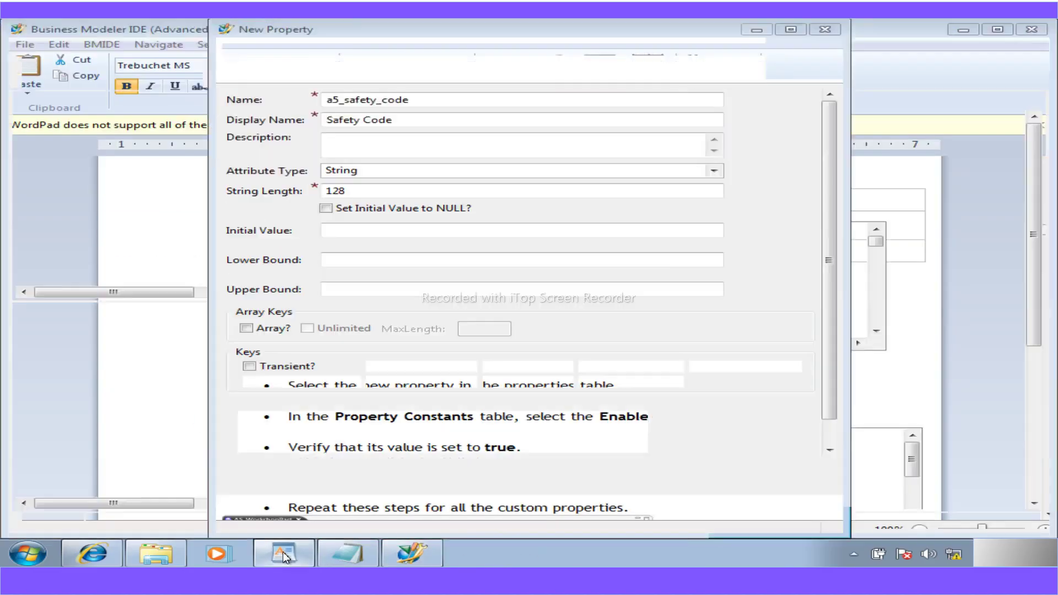
{"action": "left_click", "coordinate": [715, 171]}
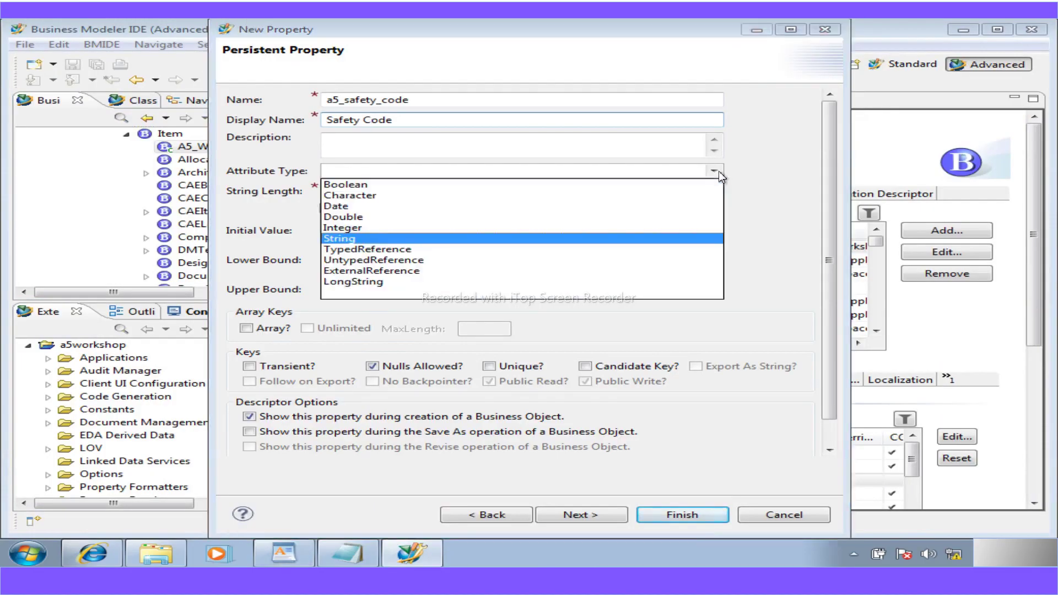
{"action": "left_click", "coordinate": [348, 228]}
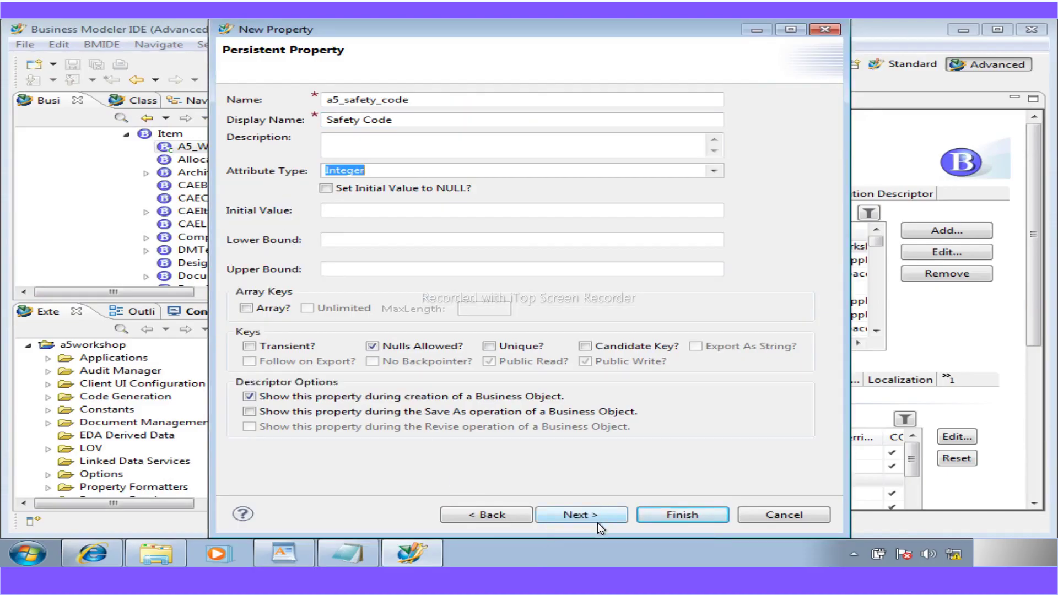
{"action": "left_click", "coordinate": [655, 516]}
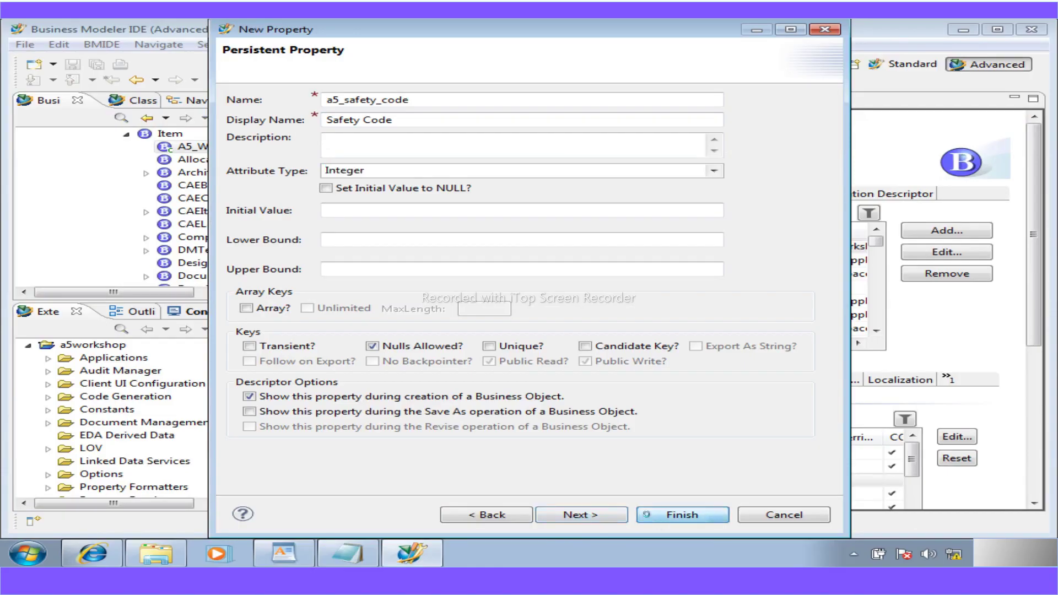
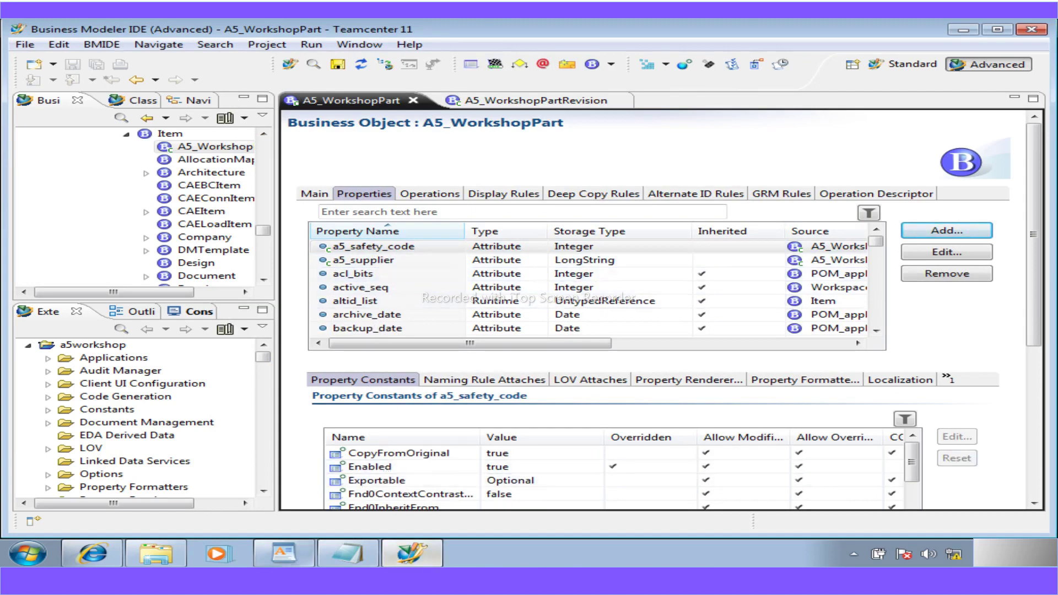
- Review steps 5 and 6 of the workshop PDF and pick out the a5_weight property
{"action": "left_click", "coordinate": [298, 552]}
{"action": "scroll", "coordinate": [289, 432], "scroll_direction": "down", "scroll_amount": 3}
{"action": "scroll", "coordinate": [261, 448], "scroll_direction": "down", "scroll_amount": 1}
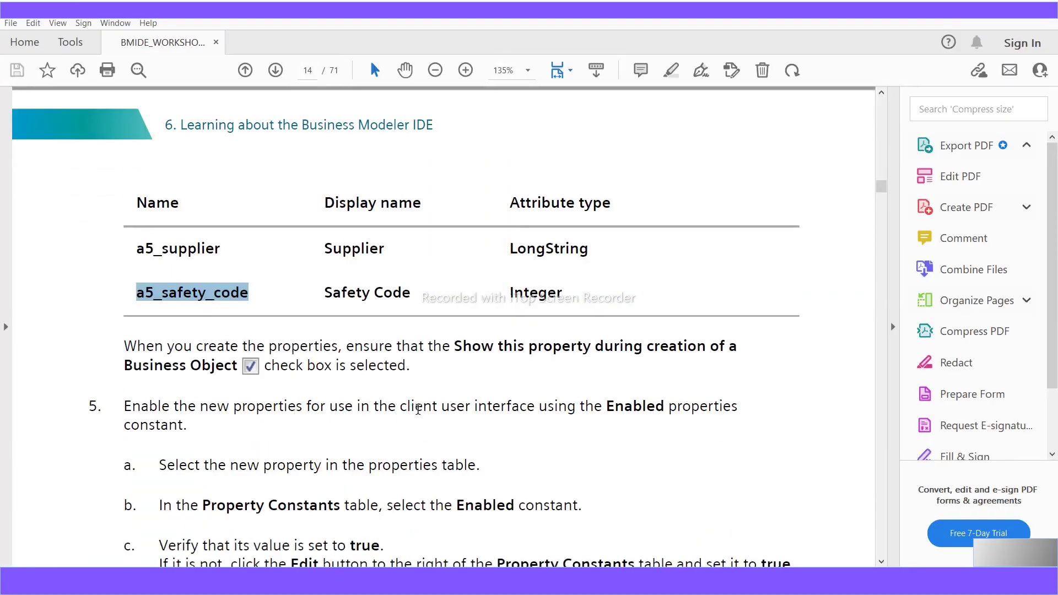
{"action": "left_click_drag", "start_coordinate": [737, 406], "coordinate": [130, 408]}
{"action": "left_click_drag", "start_coordinate": [189, 426], "coordinate": [124, 413]}
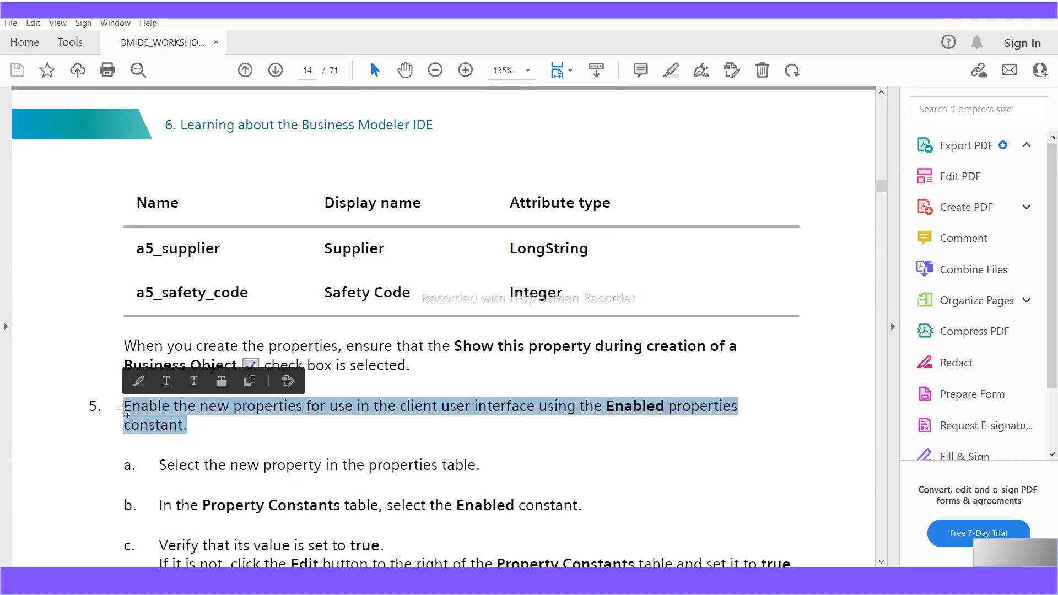
{"action": "scroll", "coordinate": [335, 498], "scroll_direction": "down", "scroll_amount": 3}
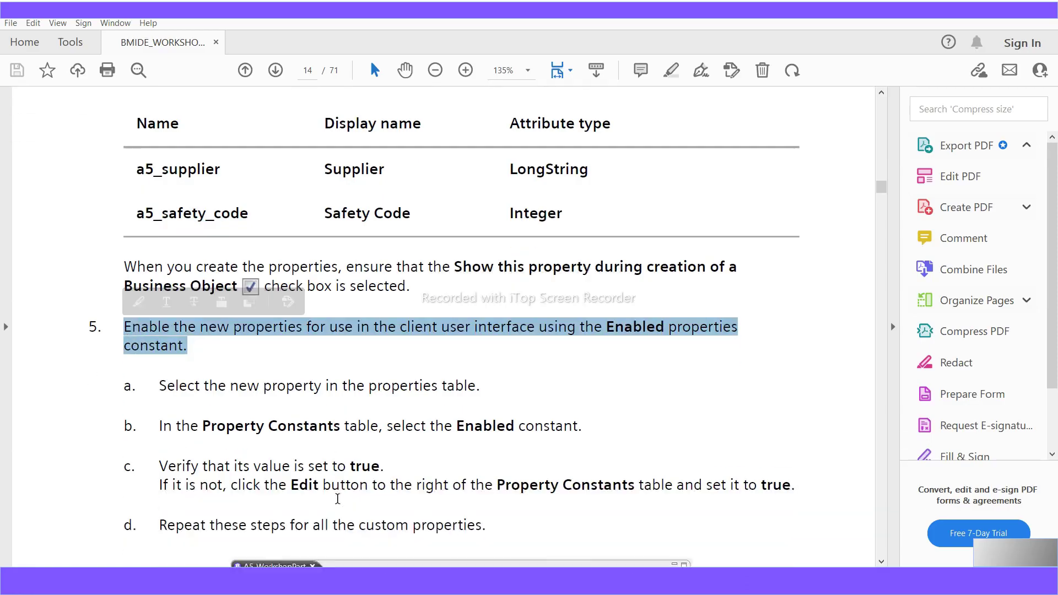
{"action": "scroll", "coordinate": [338, 503], "scroll_direction": "down", "scroll_amount": 5}
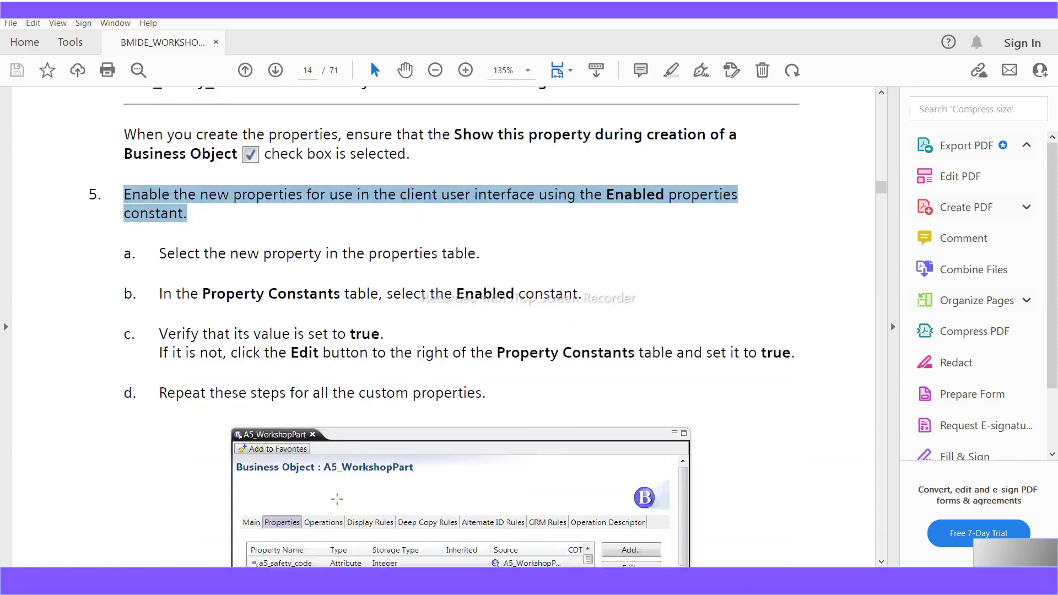
{"action": "scroll", "coordinate": [337, 502], "scroll_direction": "down", "scroll_amount": 2}
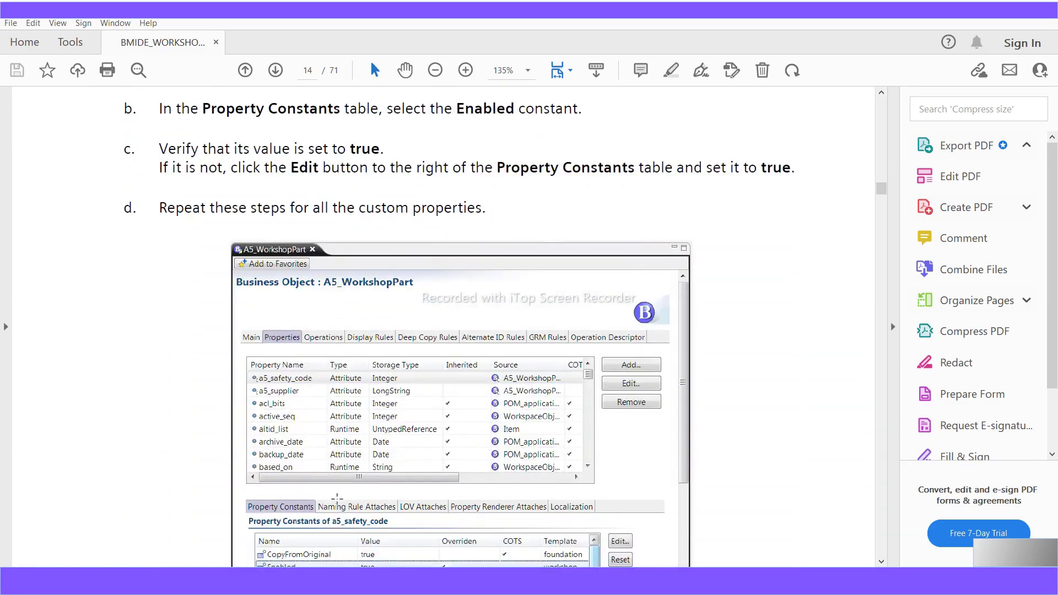
{"action": "scroll", "coordinate": [337, 500], "scroll_direction": "down", "scroll_amount": 1}
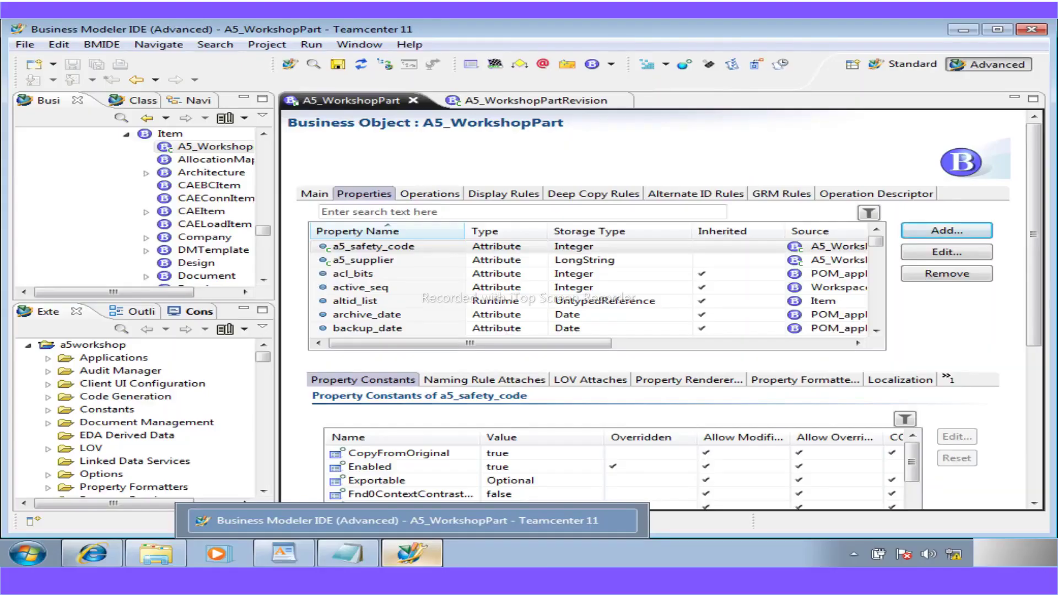
{"action": "left_click", "coordinate": [422, 470]}
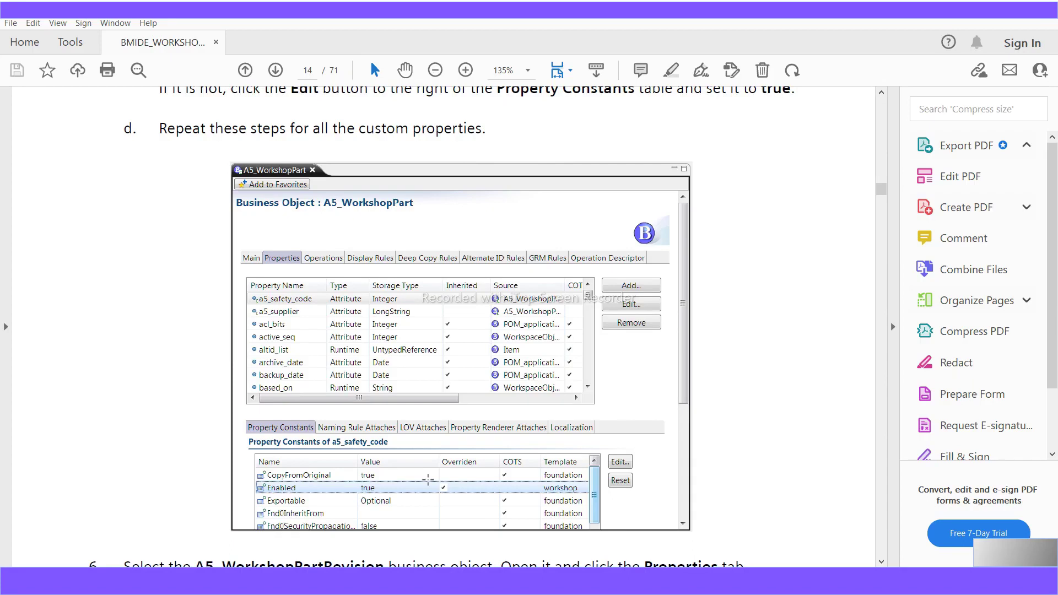
{"action": "scroll", "coordinate": [428, 482], "scroll_direction": "down", "scroll_amount": 3}
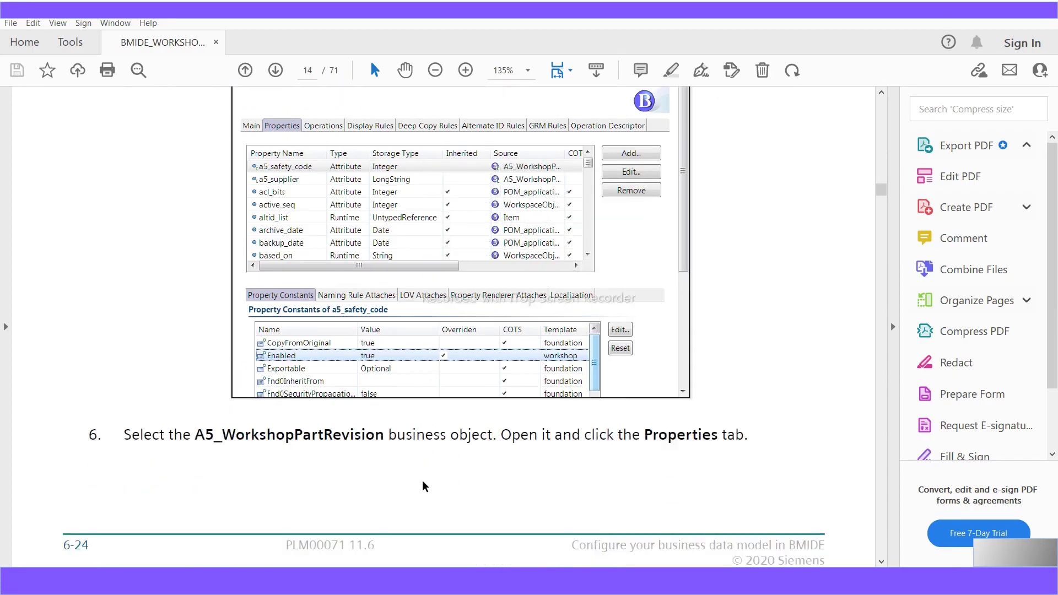
{"action": "scroll", "coordinate": [424, 485], "scroll_direction": "down", "scroll_amount": 2}
{"action": "double_click", "coordinate": [386, 358]}
{"action": "left_click", "coordinate": [199, 351], "text": "shift"}
{"action": "scroll", "coordinate": [361, 409], "scroll_direction": "down", "scroll_amount": 4}
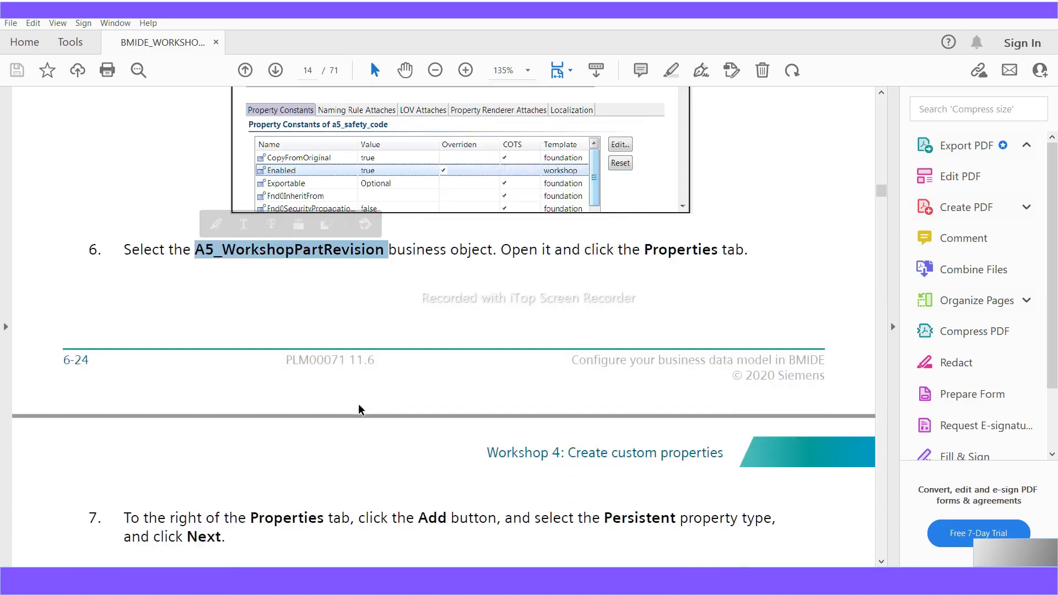
{"action": "scroll", "coordinate": [361, 409], "scroll_direction": "down", "scroll_amount": 2}
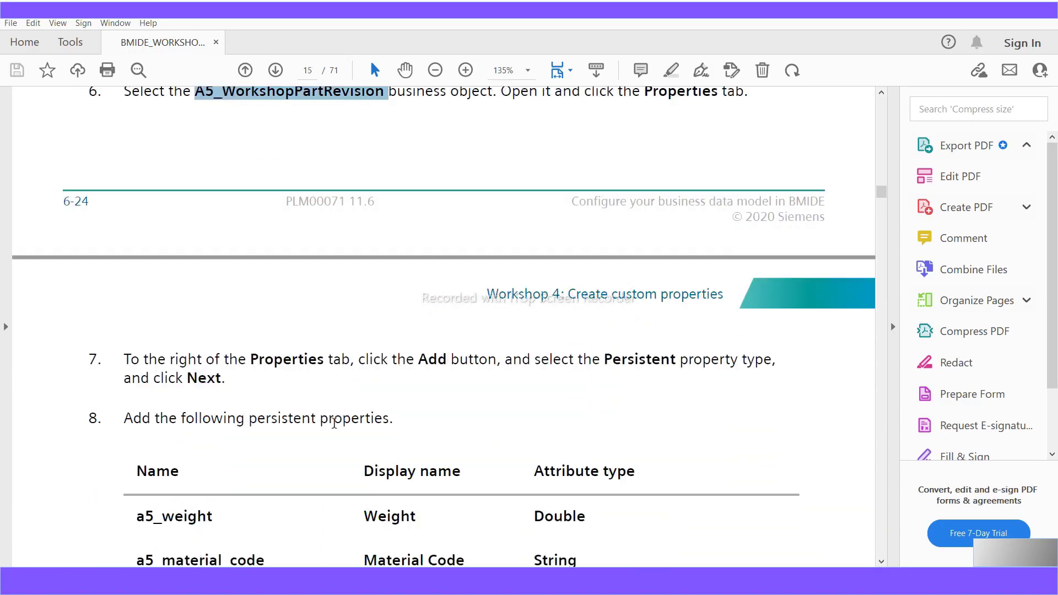
{"action": "left_click_drag", "start_coordinate": [392, 420], "coordinate": [155, 420]}
{"action": "scroll", "coordinate": [406, 478], "scroll_direction": "down", "scroll_amount": 2}
{"action": "left_click_drag", "start_coordinate": [636, 366], "coordinate": [552, 366]}
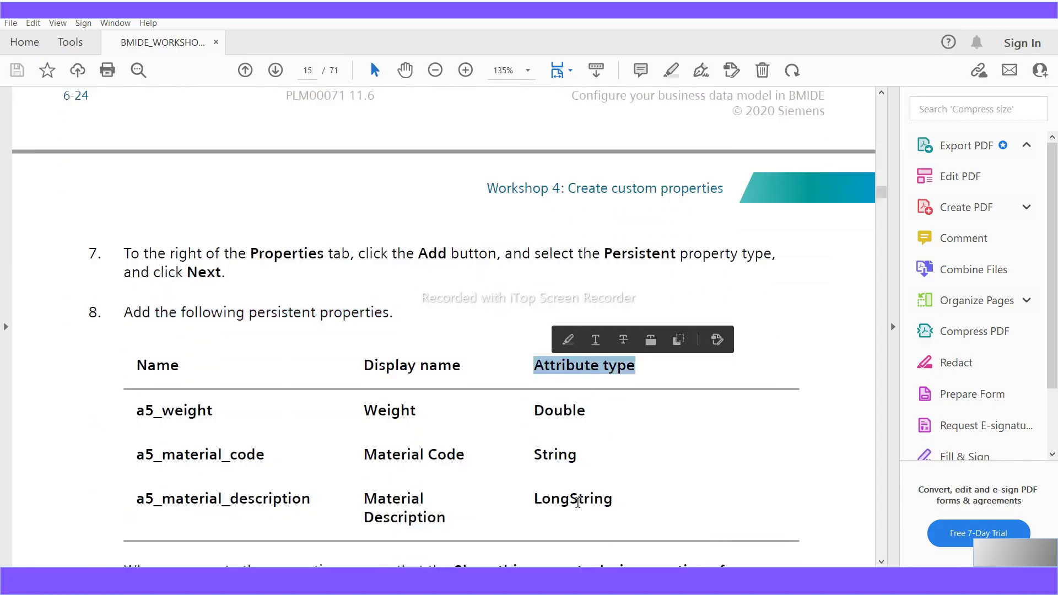
{"action": "left_click_drag", "start_coordinate": [212, 410], "coordinate": [122, 420]}
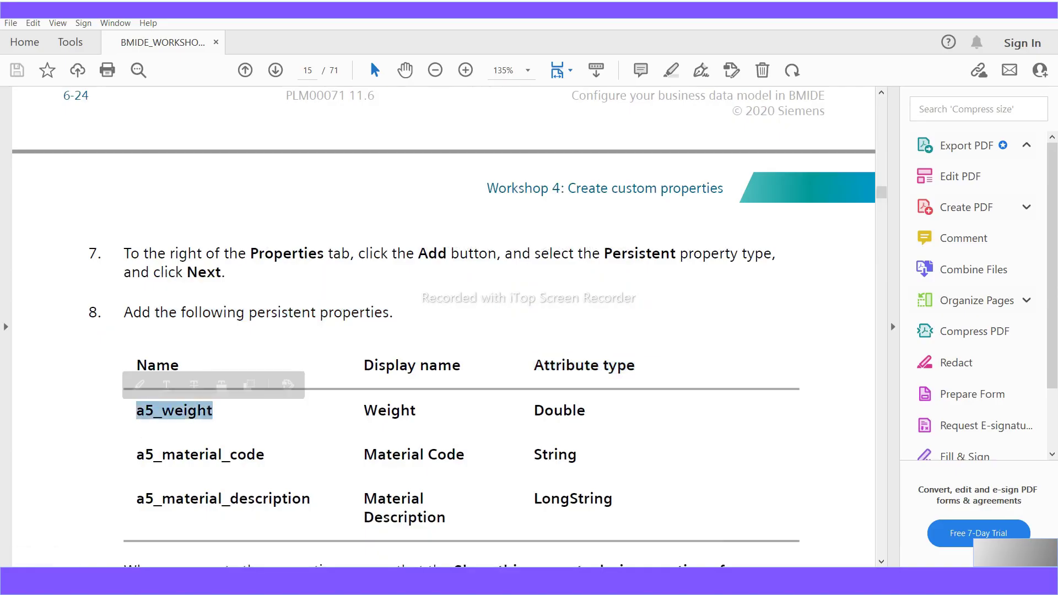
- Open the A5_WorkshopPartRevision editor and start adding a new property
{"action": "key", "text": "alt+Tab"}
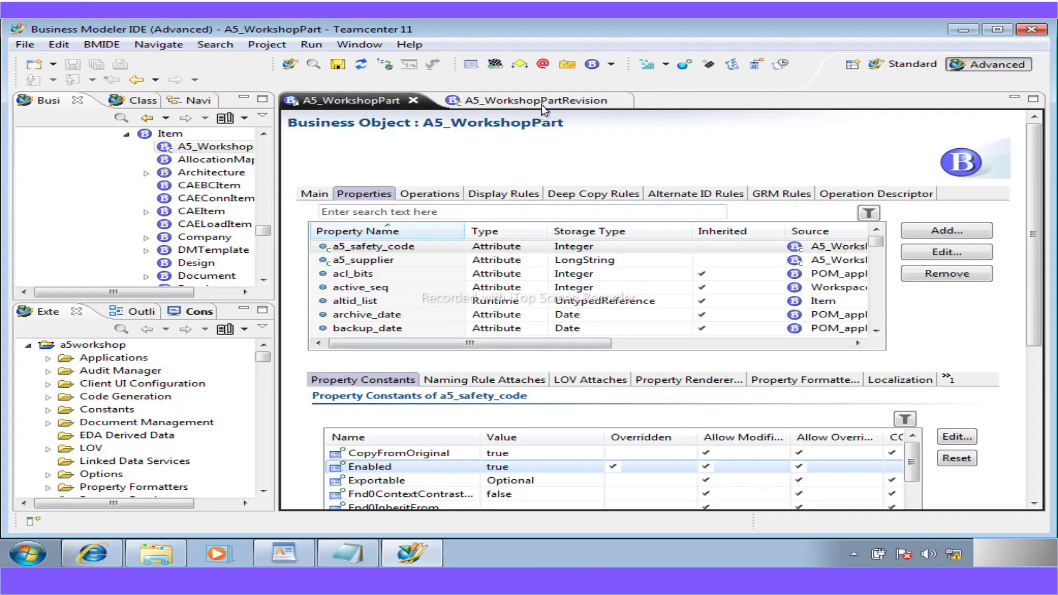
{"action": "left_click", "coordinate": [540, 104]}
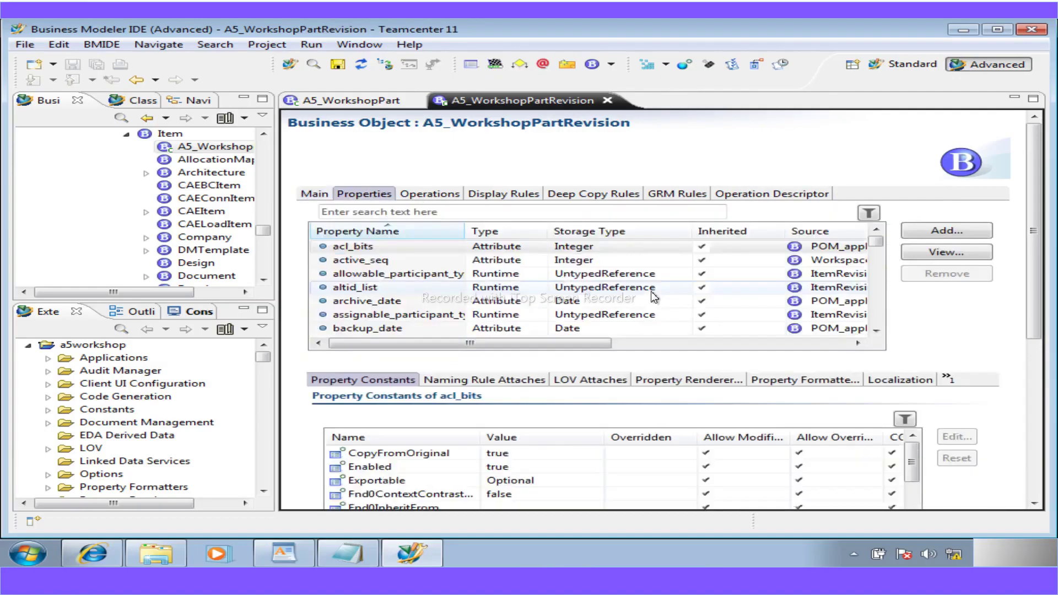
{"action": "left_click", "coordinate": [930, 233]}
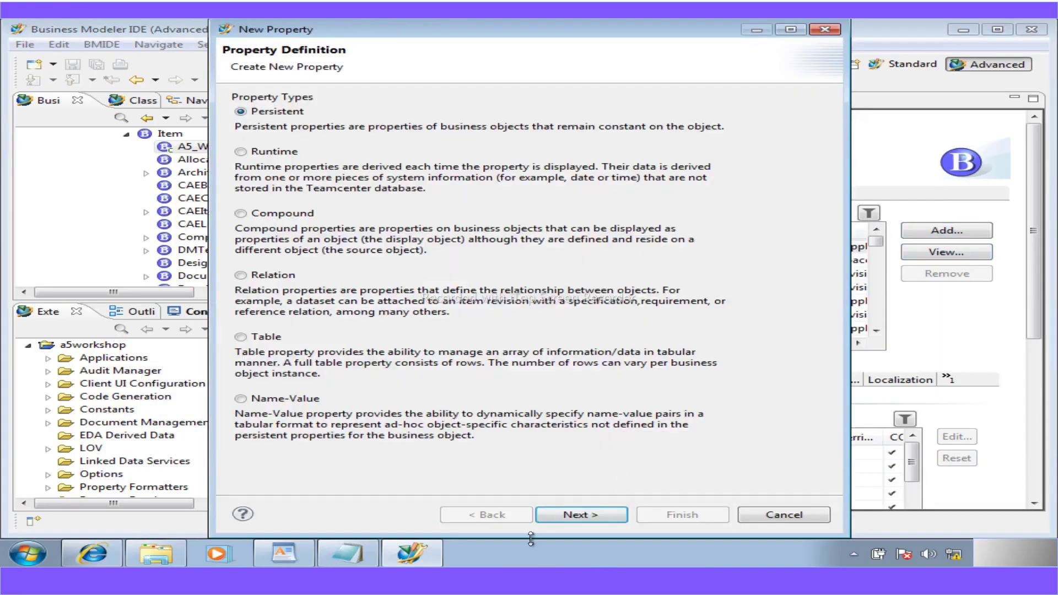
- Name the new persistent property a5_weight, copying the name from the WordPad instructions
{"action": "left_click", "coordinate": [292, 551]}
{"action": "scroll", "coordinate": [318, 396], "scroll_direction": "down", "scroll_amount": 12}
{"action": "scroll", "coordinate": [318, 394], "scroll_direction": "up", "scroll_amount": 2}
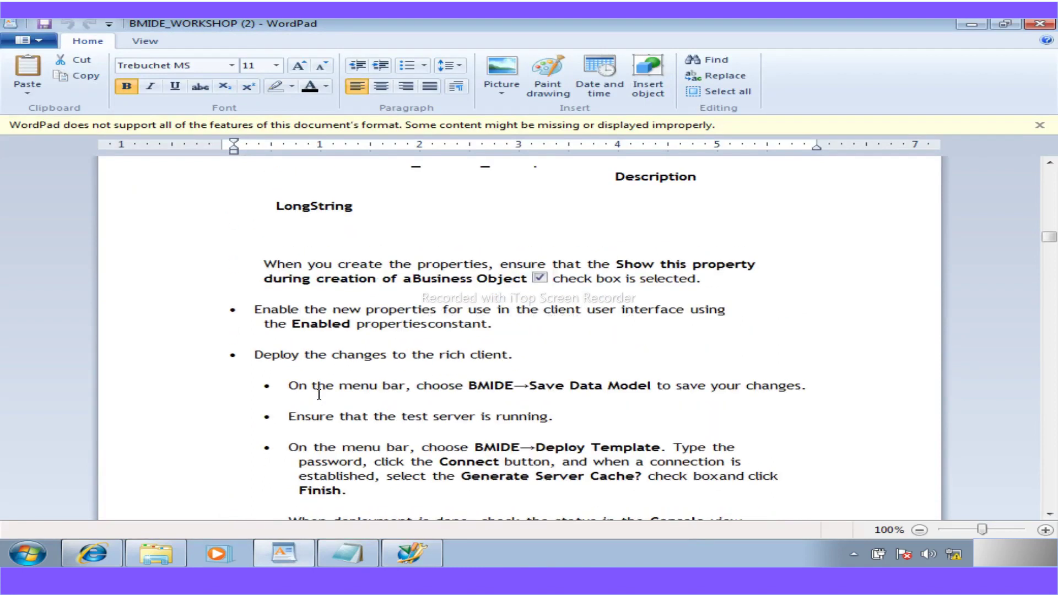
{"action": "scroll", "coordinate": [319, 394], "scroll_direction": "up", "scroll_amount": 6}
{"action": "left_click_drag", "start_coordinate": [353, 276], "coordinate": [287, 280]}
{"action": "key", "text": "ctrl+c"}
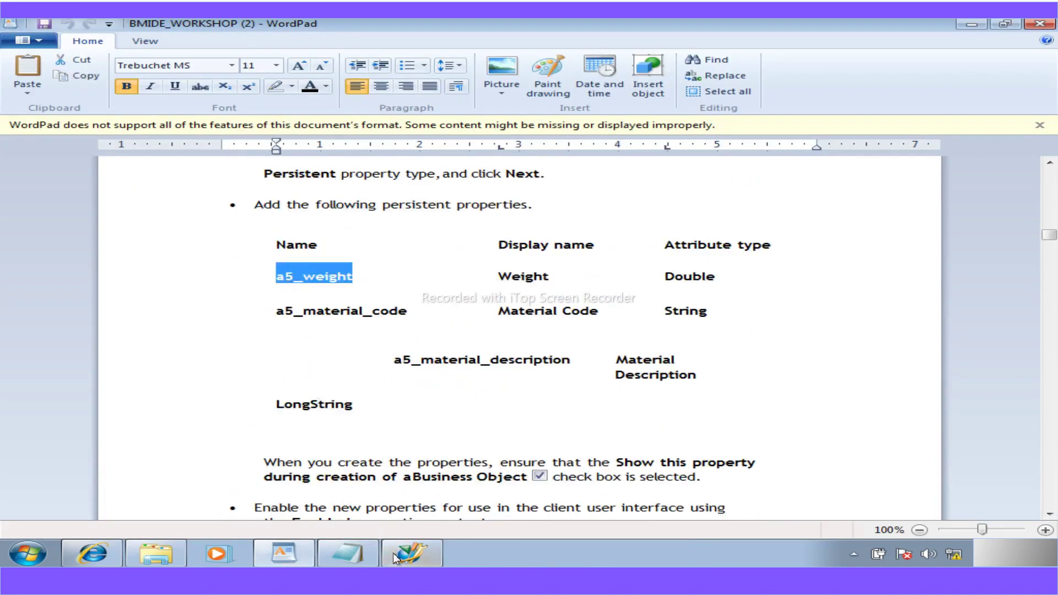
{"action": "left_click", "coordinate": [408, 553]}
{"action": "left_click", "coordinate": [575, 514]}
{"action": "left_click_drag", "start_coordinate": [489, 100], "coordinate": [289, 97]}
{"action": "key", "text": "ctrl+v"}
- Give a5_weight the display name Weight and attribute type Double, then finish
{"action": "left_click", "coordinate": [332, 119]}
{"action": "type", "text": "W"}
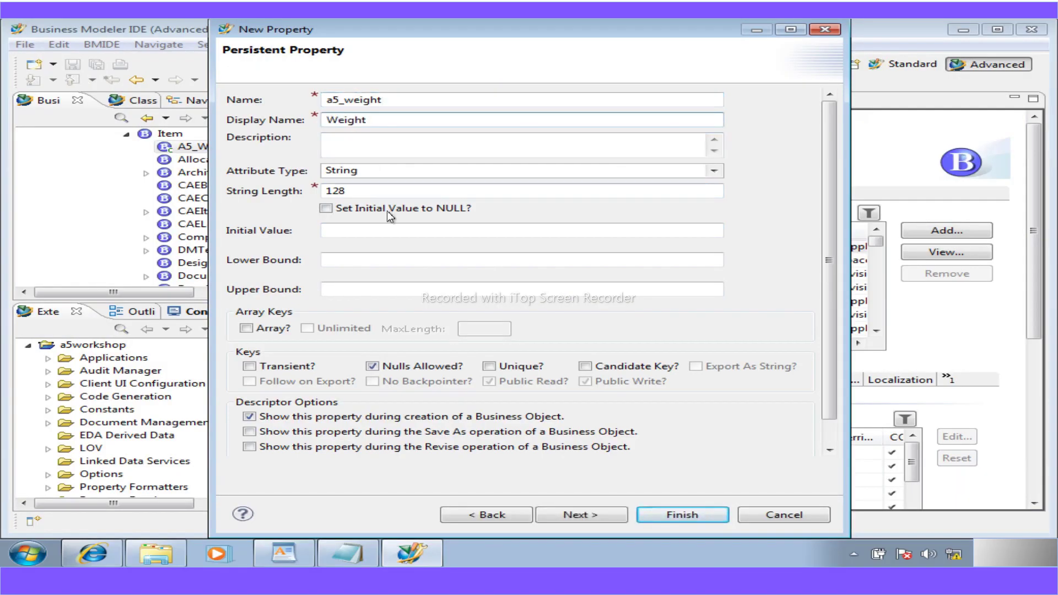
{"action": "left_click", "coordinate": [296, 563]}
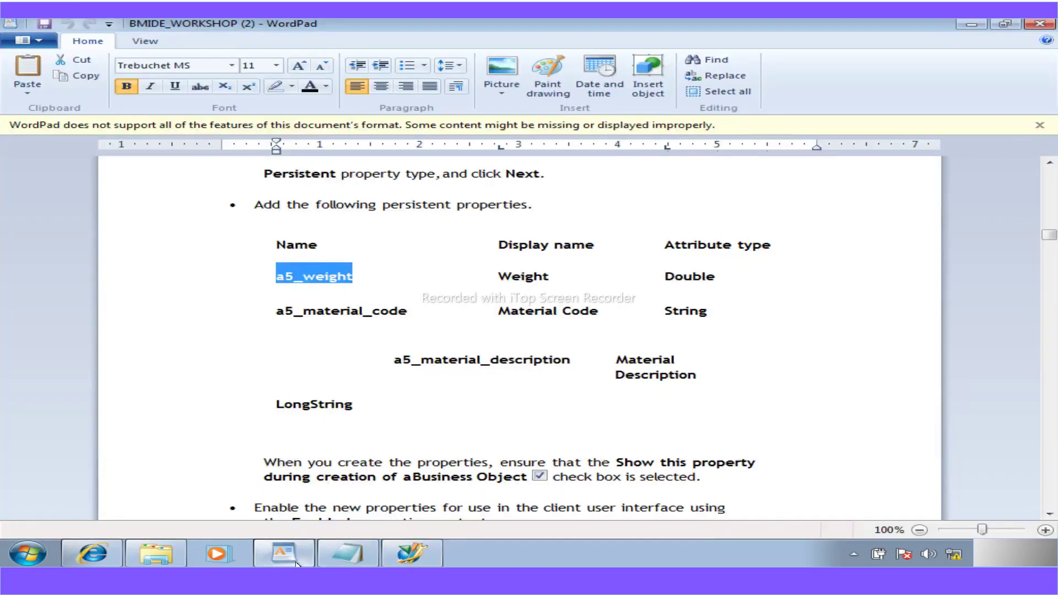
{"action": "left_click", "coordinate": [300, 549]}
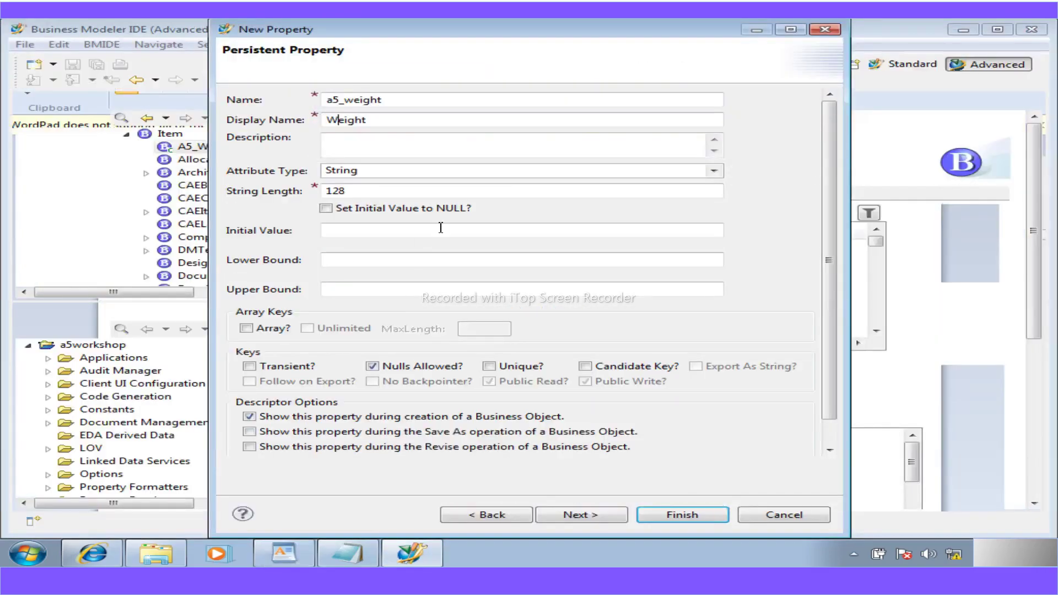
{"action": "left_click", "coordinate": [712, 172]}
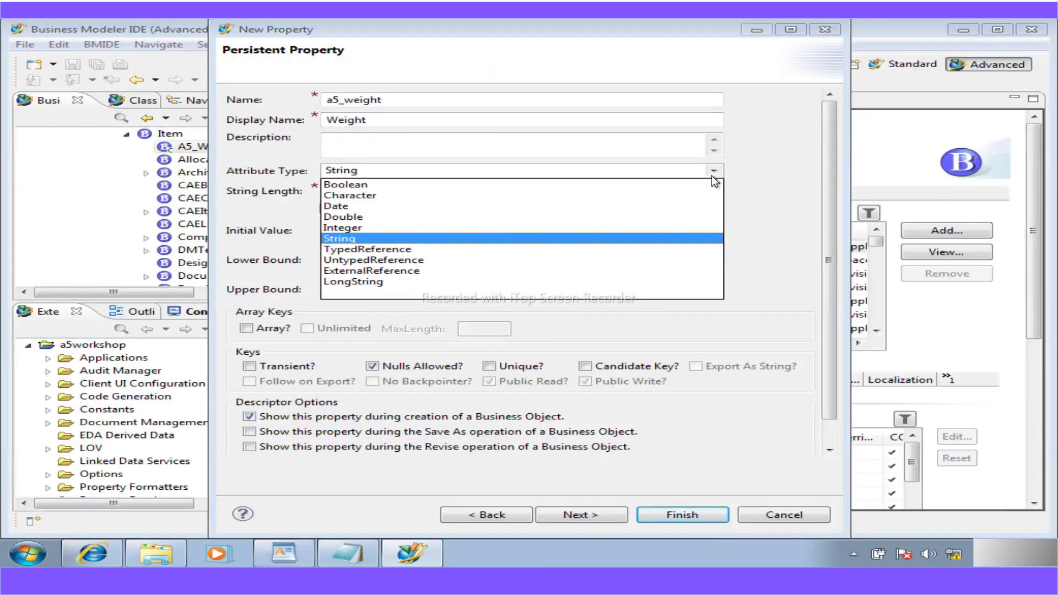
{"action": "left_click", "coordinate": [366, 217]}
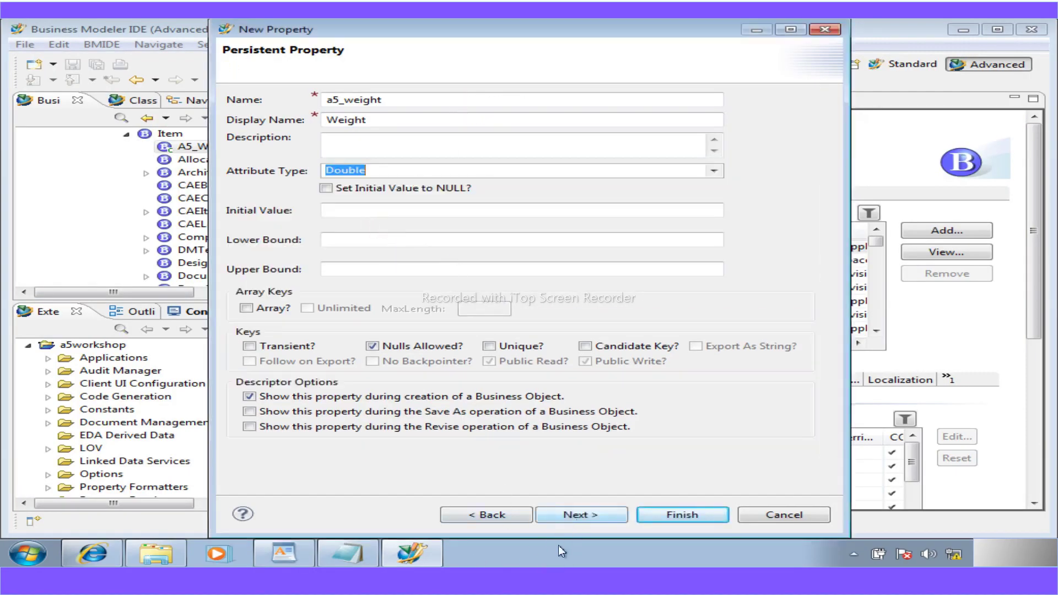
{"action": "left_click", "coordinate": [657, 514]}
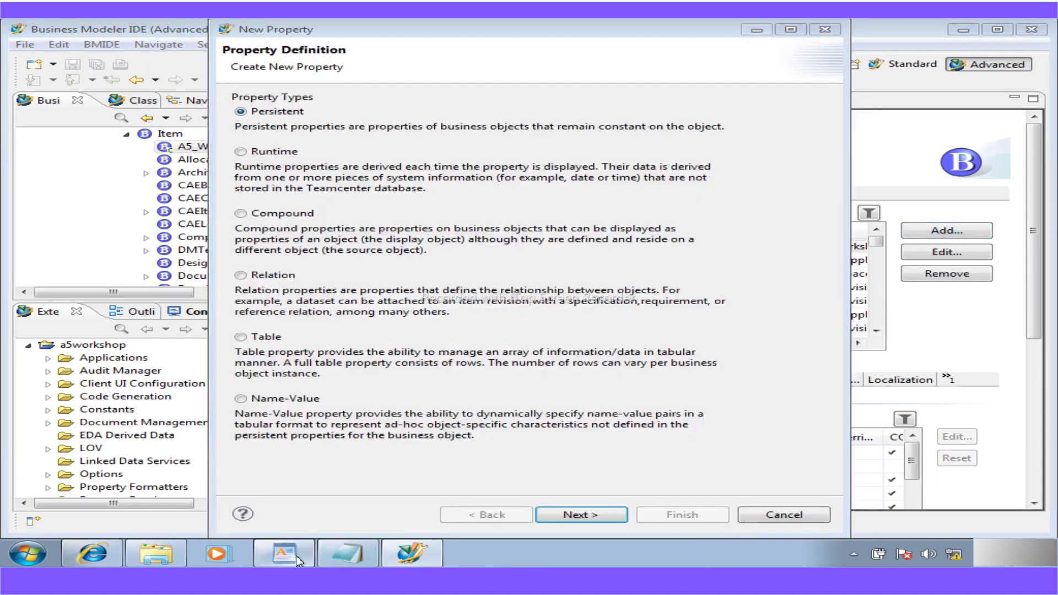
- Name the persistent property a5_material_code with display name Material Code
{"action": "left_click", "coordinate": [284, 552]}
{"action": "left_click_drag", "start_coordinate": [409, 316], "coordinate": [277, 309]}
{"action": "key", "text": "ctrl+c"}
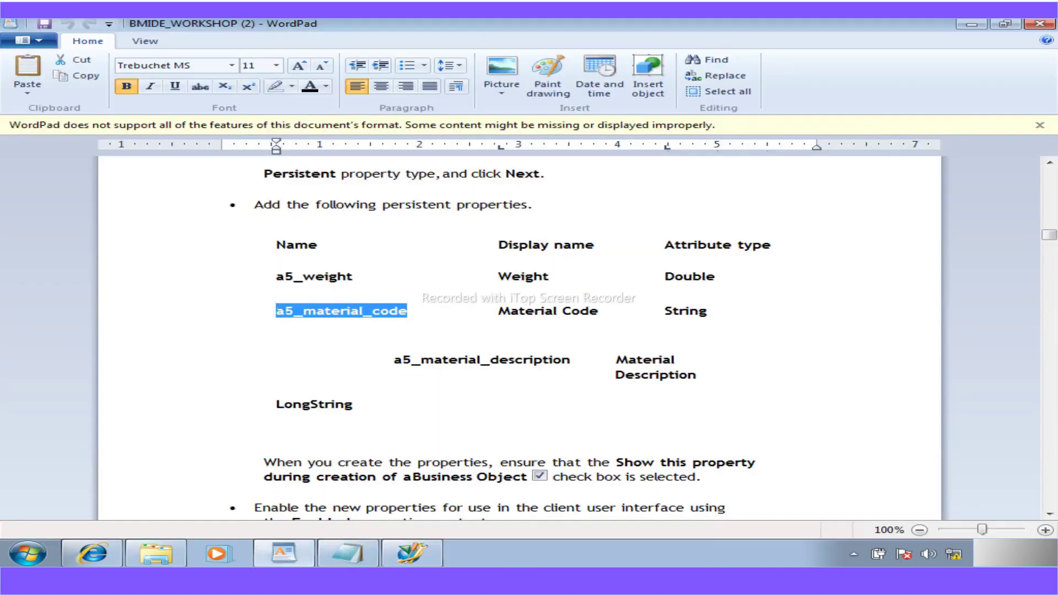
{"action": "left_click", "coordinate": [418, 551]}
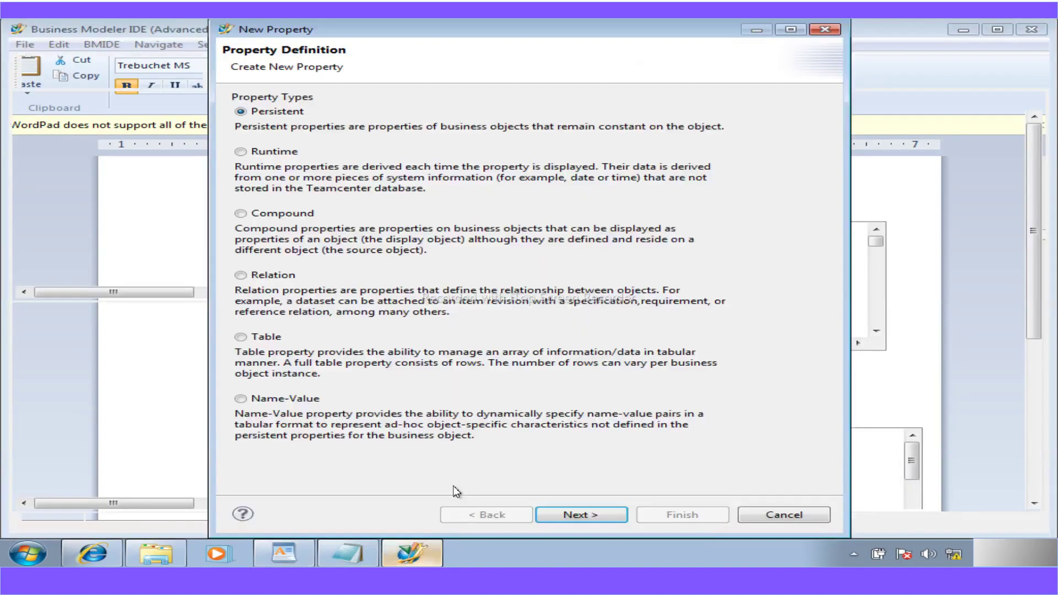
{"action": "left_click", "coordinate": [584, 515]}
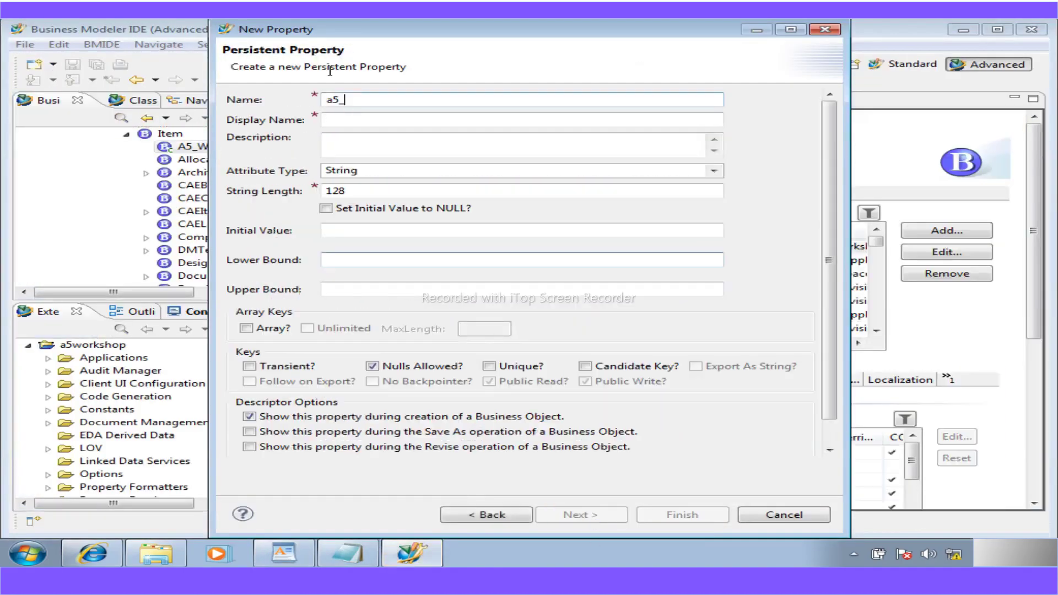
{"action": "left_click_drag", "start_coordinate": [355, 106], "coordinate": [266, 107]}
{"action": "key", "text": "ctrl+v"}
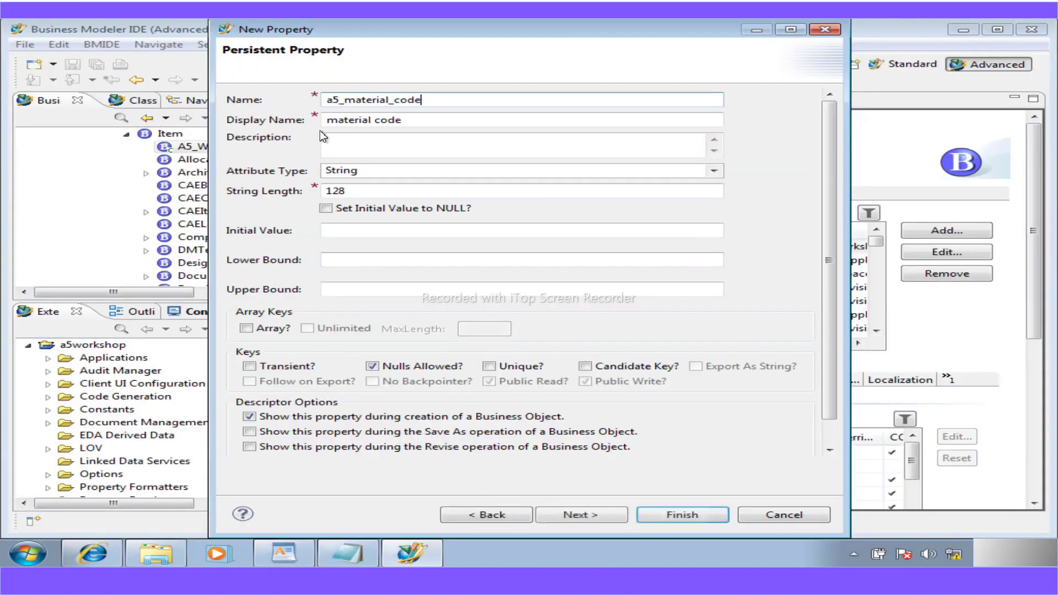
{"action": "left_click_drag", "start_coordinate": [339, 120], "coordinate": [299, 119]}
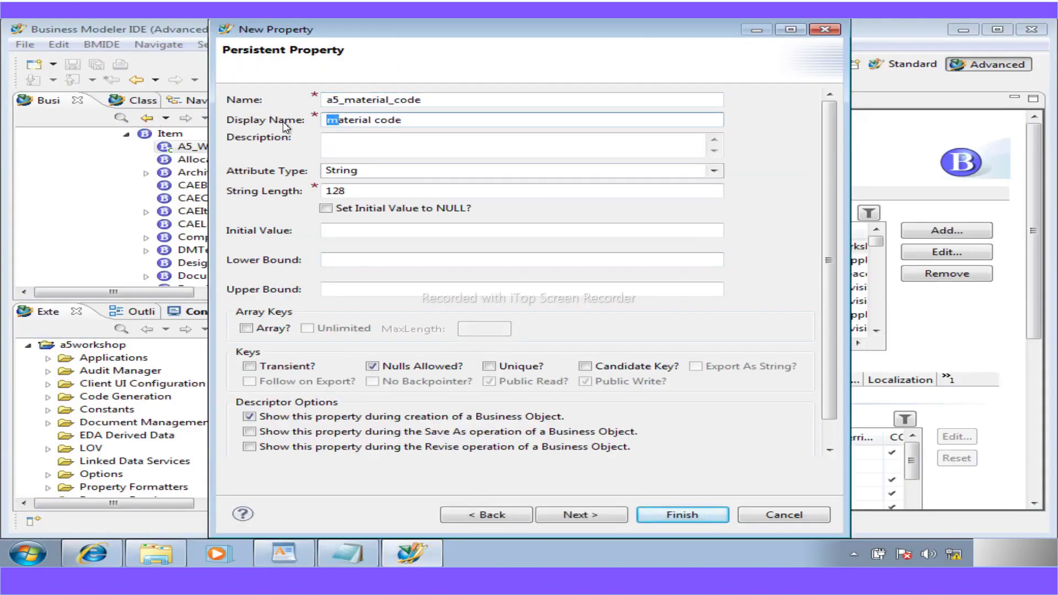
{"action": "type", "text": "M"}
{"action": "left_click", "coordinate": [378, 120]}
{"action": "key", "text": "BackSpace"}
{"action": "type", "text": "C"}
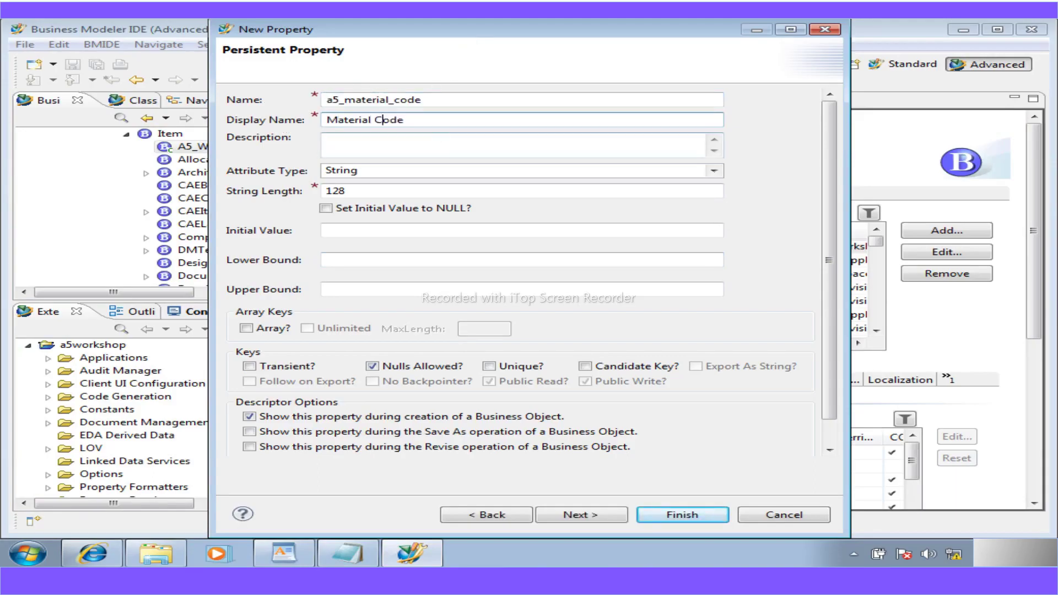
- Set the string length to 32 and finish creating a5_material_code
{"action": "left_click", "coordinate": [280, 554]}
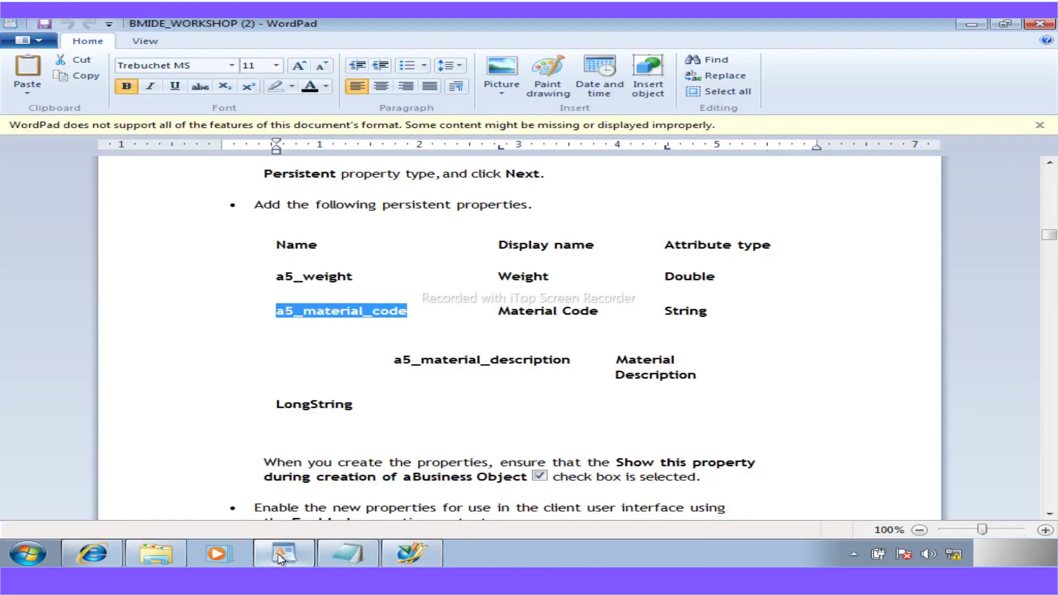
{"action": "left_click", "coordinate": [277, 553]}
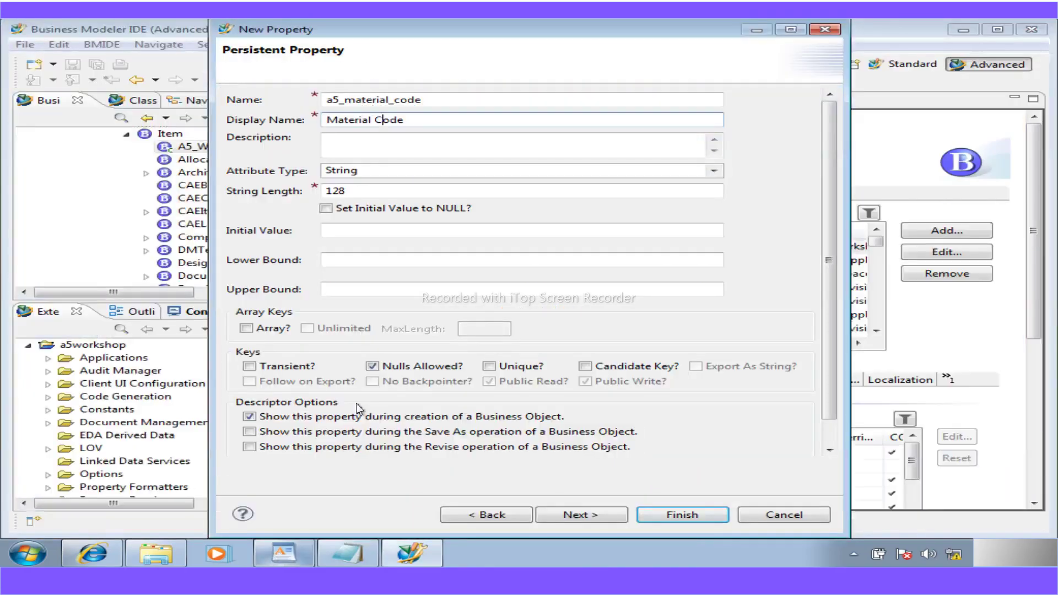
{"action": "left_click", "coordinate": [282, 555]}
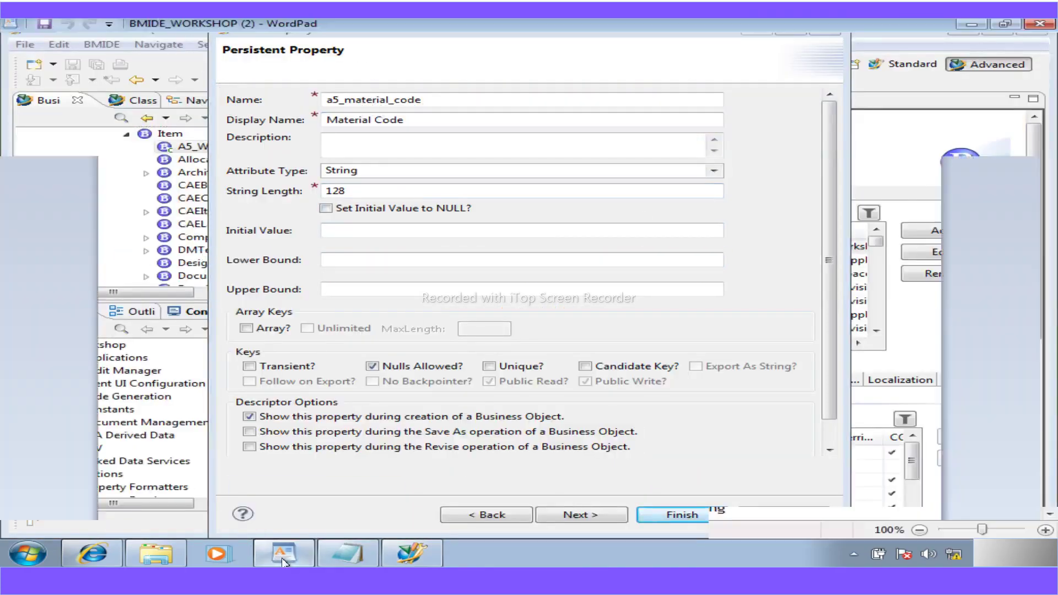
{"action": "left_click", "coordinate": [278, 553]}
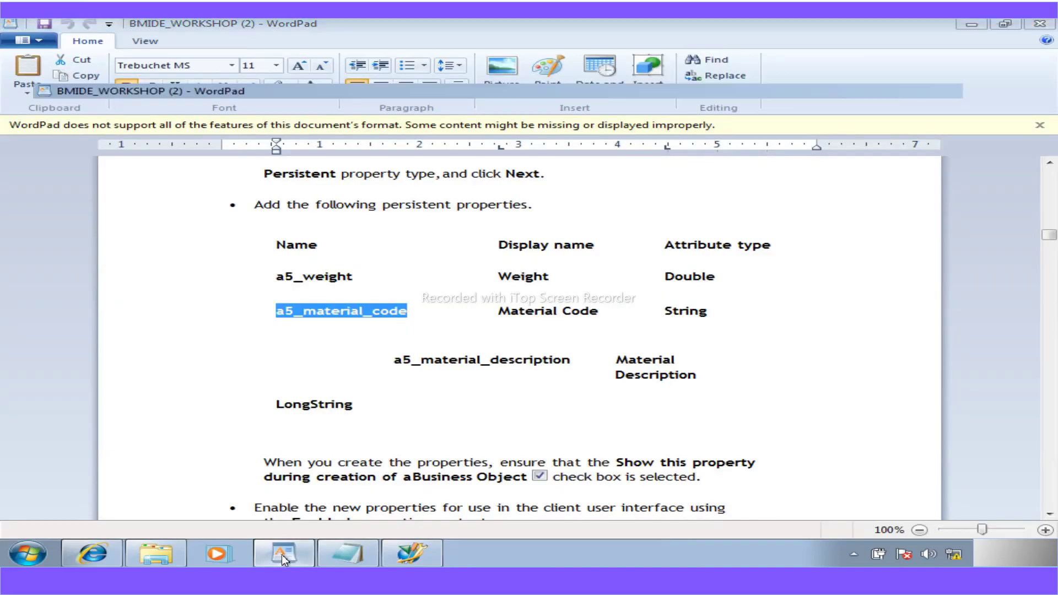
{"action": "double_click", "coordinate": [353, 191]}
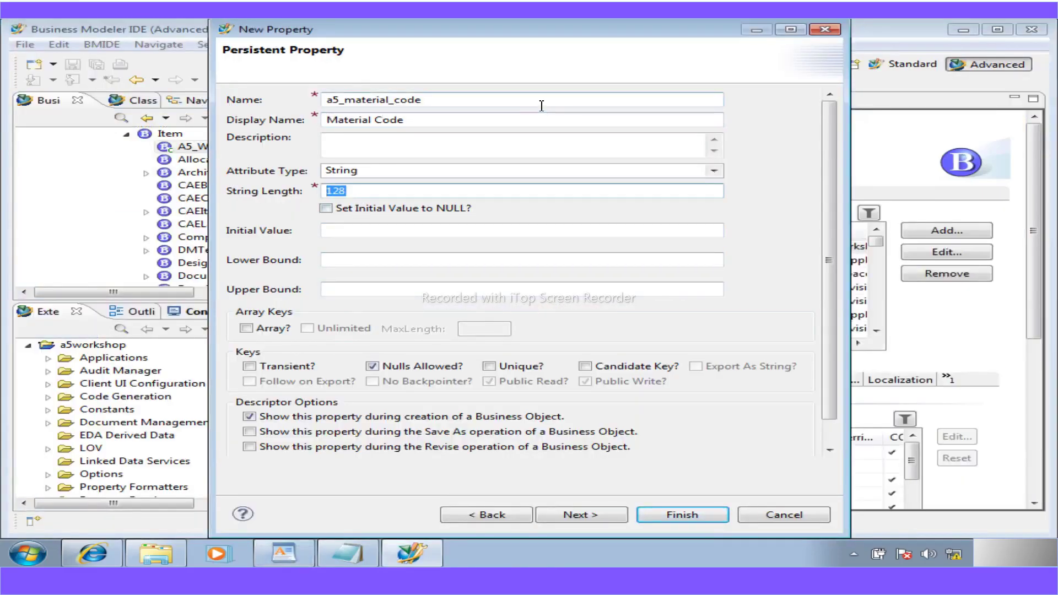
{"action": "type", "text": "32"}
{"action": "left_click", "coordinate": [688, 516]}
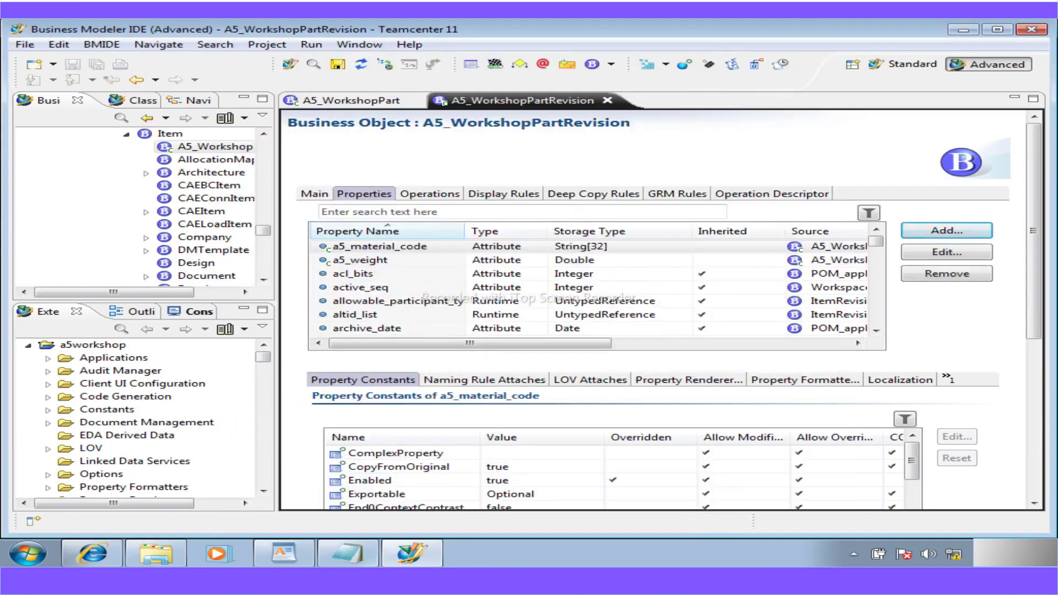
- Name the persistent property a5_material_description with display name Material Description
{"action": "left_click", "coordinate": [296, 552]}
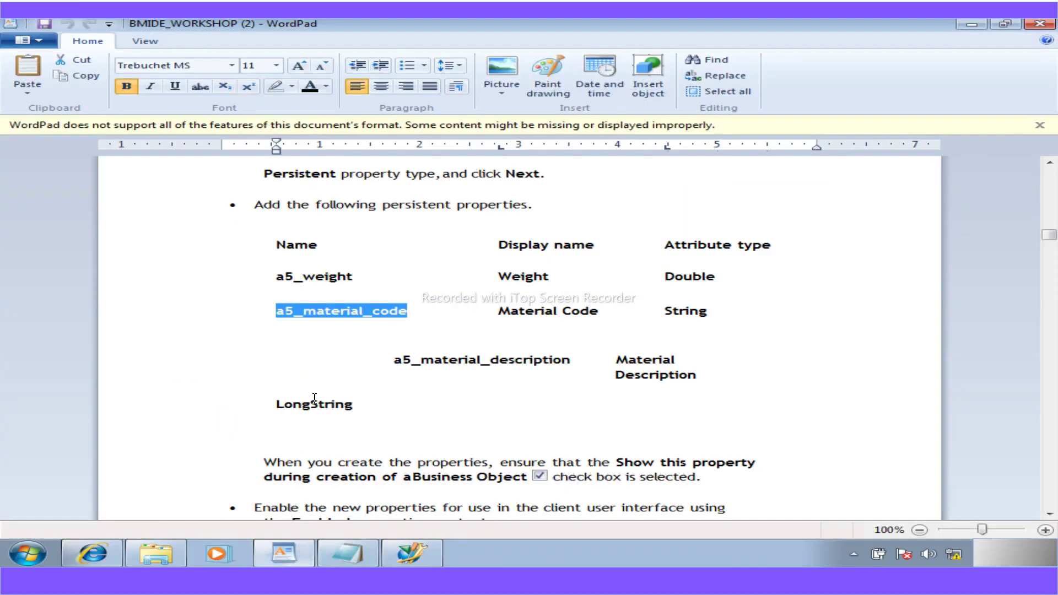
{"action": "left_click_drag", "start_coordinate": [572, 362], "coordinate": [394, 365]}
{"action": "key", "text": "ctrl+c"}
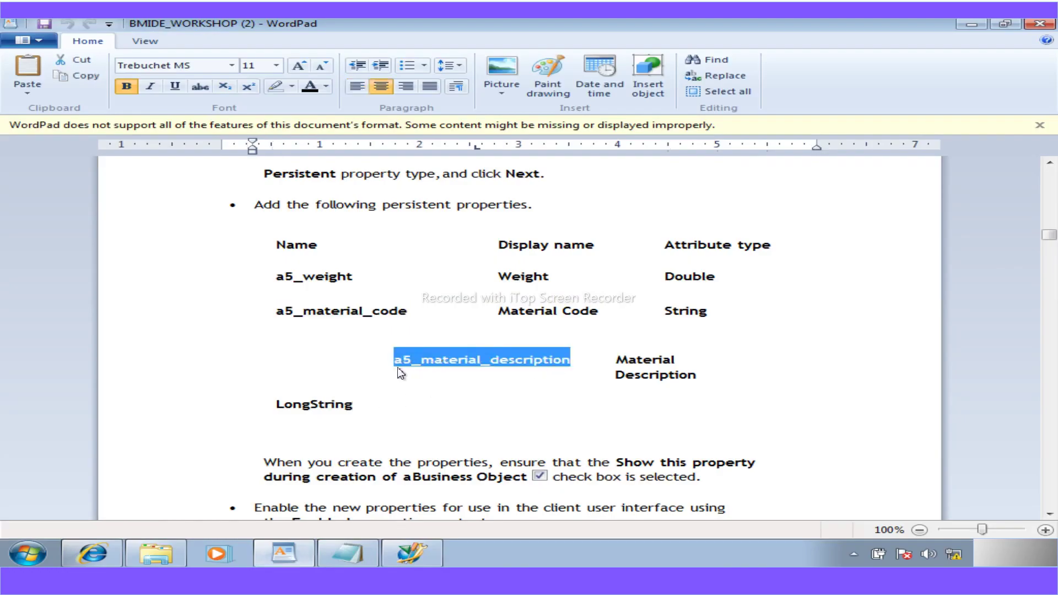
{"action": "left_click", "coordinate": [414, 556]}
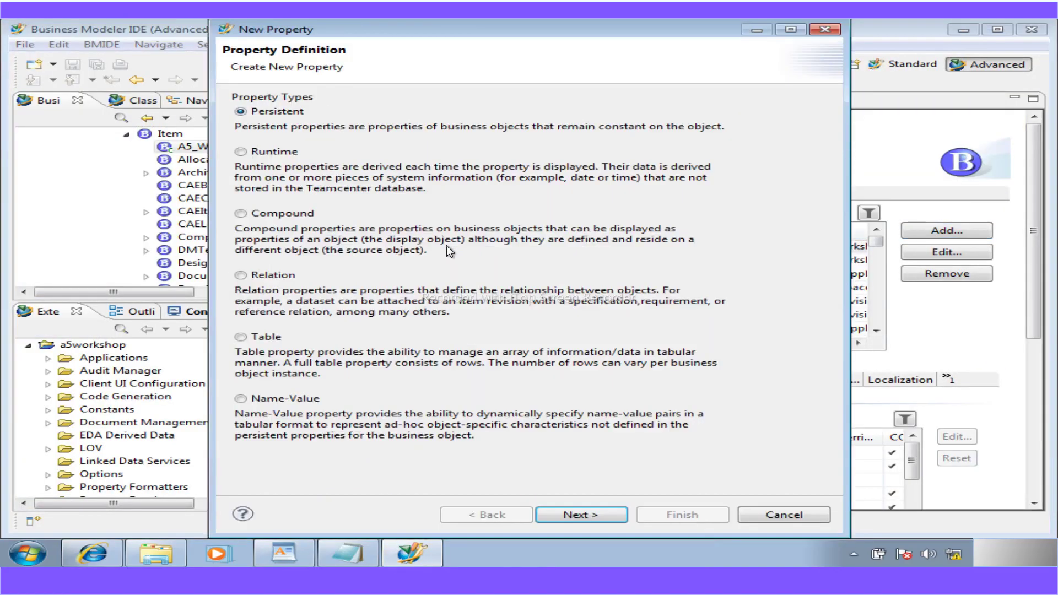
{"action": "left_click", "coordinate": [576, 515]}
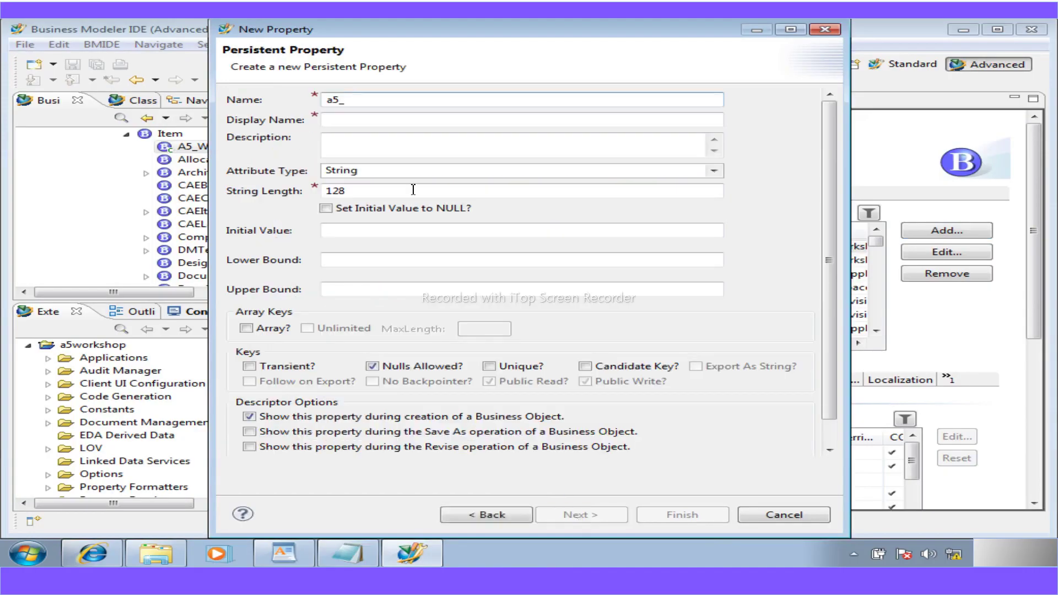
{"action": "left_click_drag", "start_coordinate": [346, 100], "coordinate": [313, 127]}
{"action": "key", "text": "ctrl+v"}
{"action": "left_click", "coordinate": [334, 120]}
{"action": "type", "text": "M"}
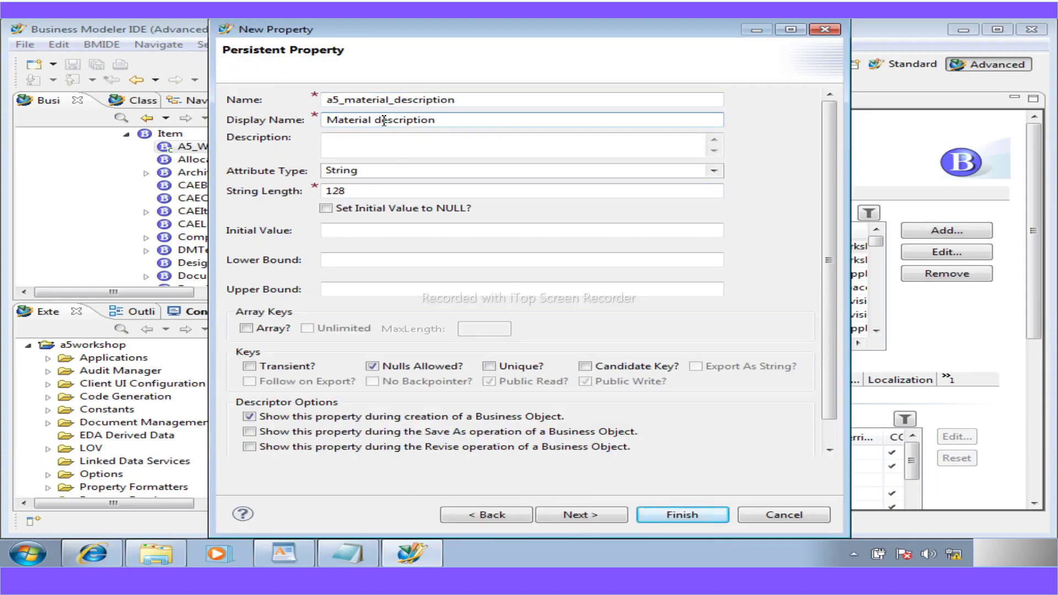
{"action": "key", "text": "BackSpace"}
{"action": "type", "text": "C"}
{"action": "key", "text": "BackSpace"}
{"action": "type", "text": "D"}
- Set the attribute type to LongString and finish creating a5_material_description
{"action": "left_click", "coordinate": [714, 171]}
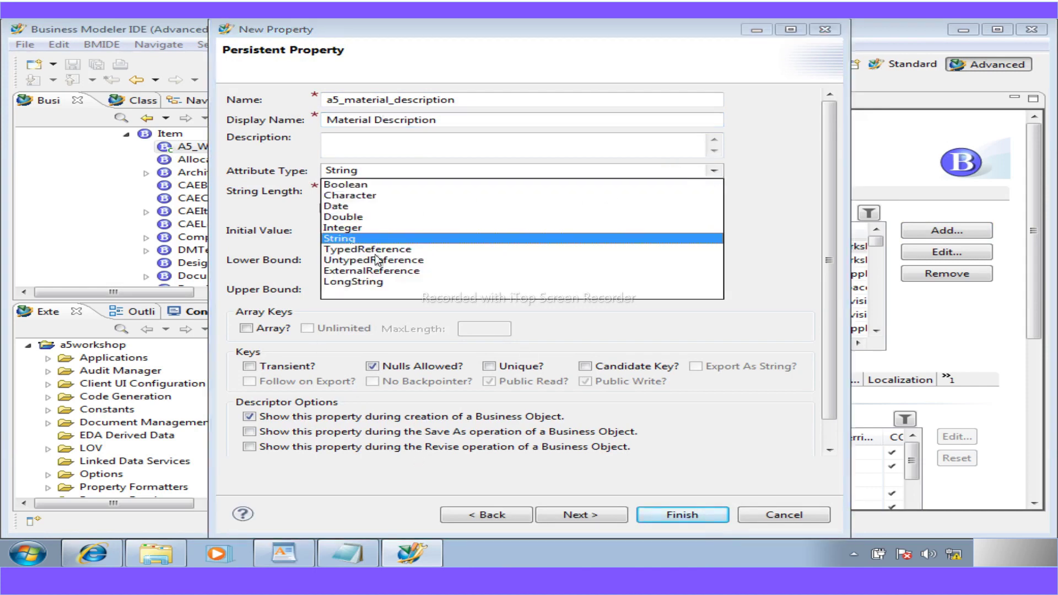
{"action": "left_click", "coordinate": [371, 281]}
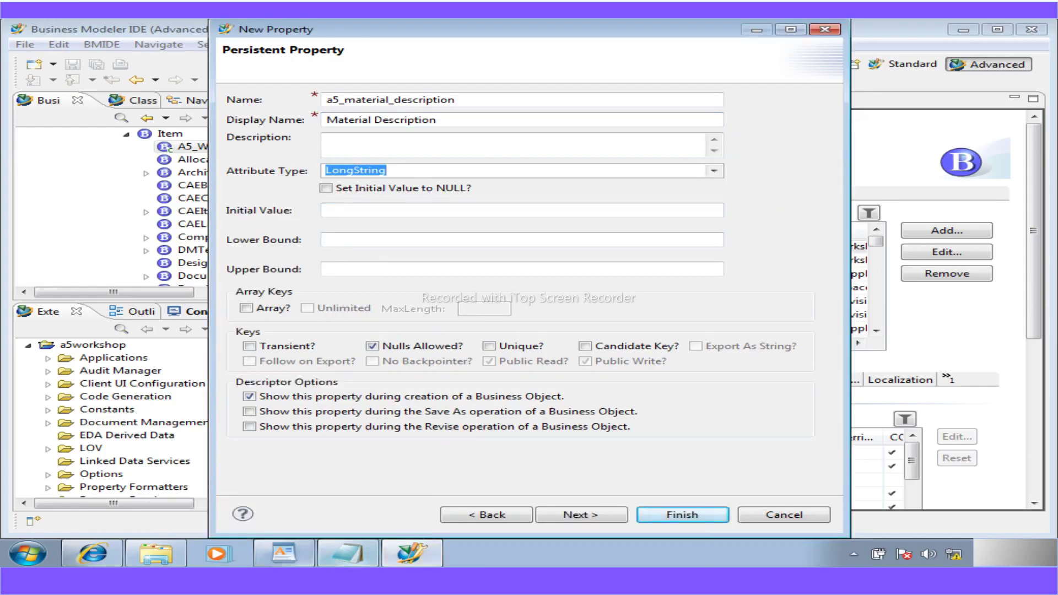
{"action": "mouse_move", "coordinate": [344, 554]}
{"action": "left_click", "coordinate": [297, 553]}
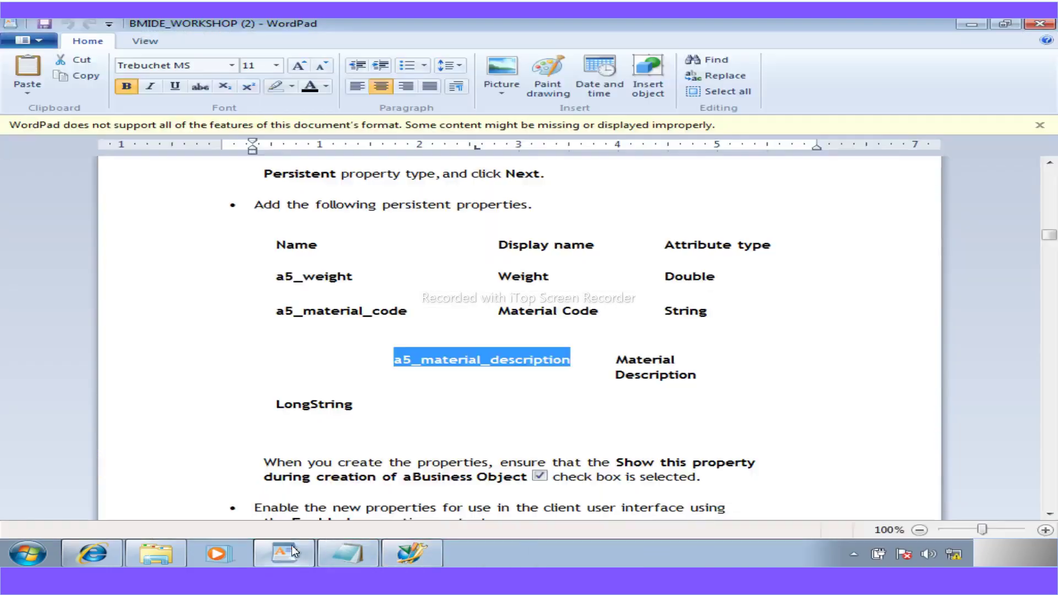
{"action": "scroll", "coordinate": [540, 406], "scroll_direction": "down", "scroll_amount": 3}
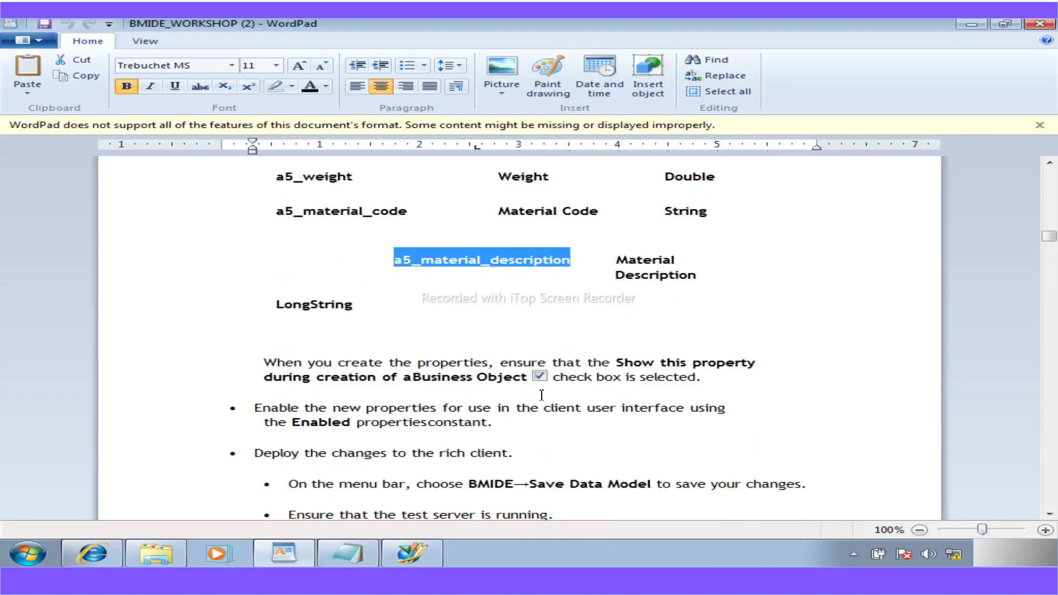
{"action": "left_click", "coordinate": [425, 557]}
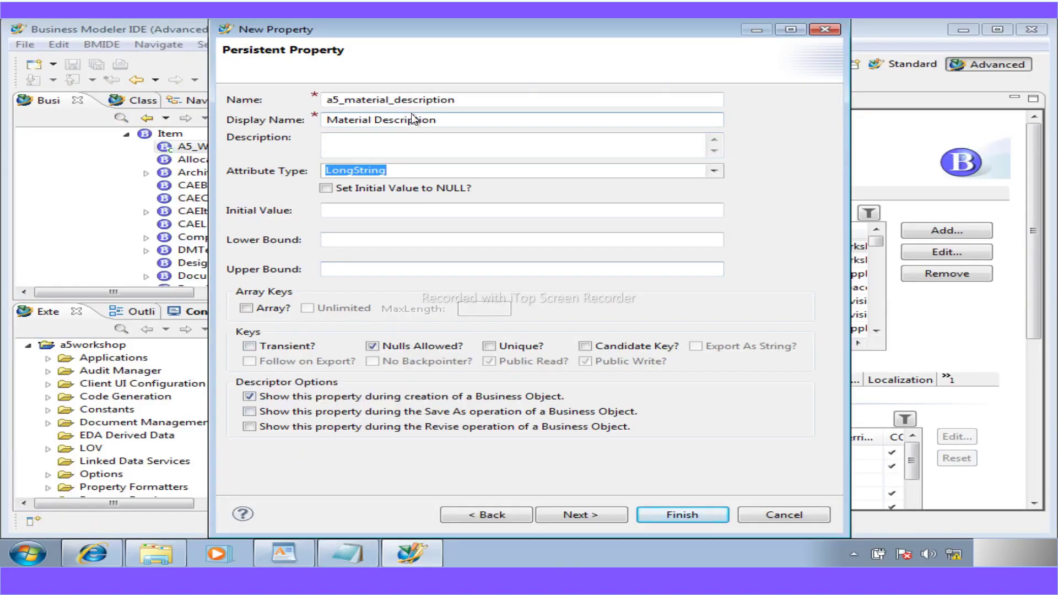
{"action": "left_click", "coordinate": [671, 515]}
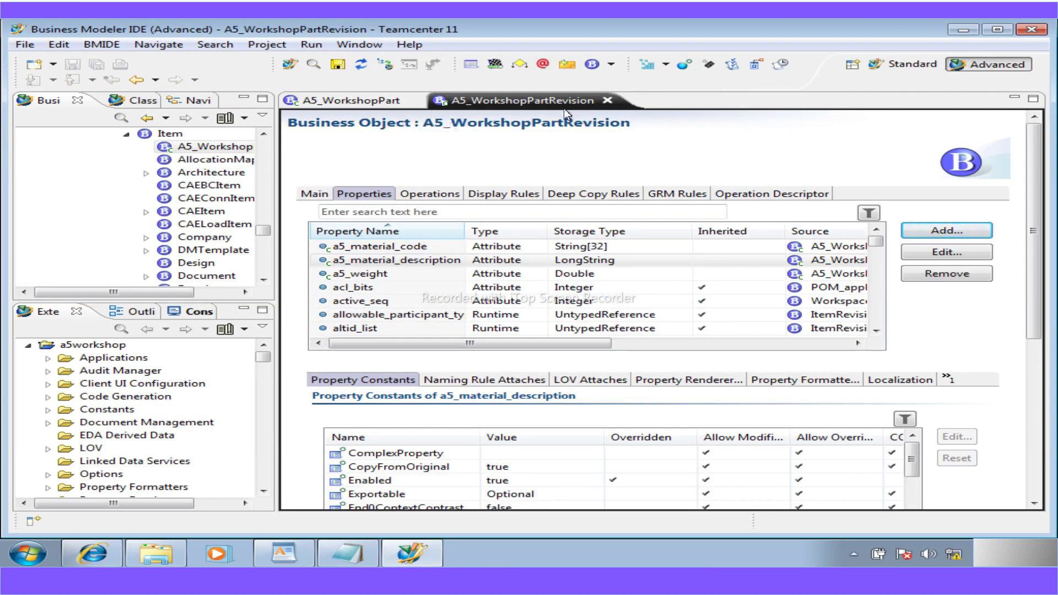
{"action": "left_click", "coordinate": [528, 549]}
{"action": "scroll", "coordinate": [289, 448], "scroll_direction": "down", "scroll_amount": 6}
{"action": "scroll", "coordinate": [287, 446], "scroll_direction": "down", "scroll_amount": 10}
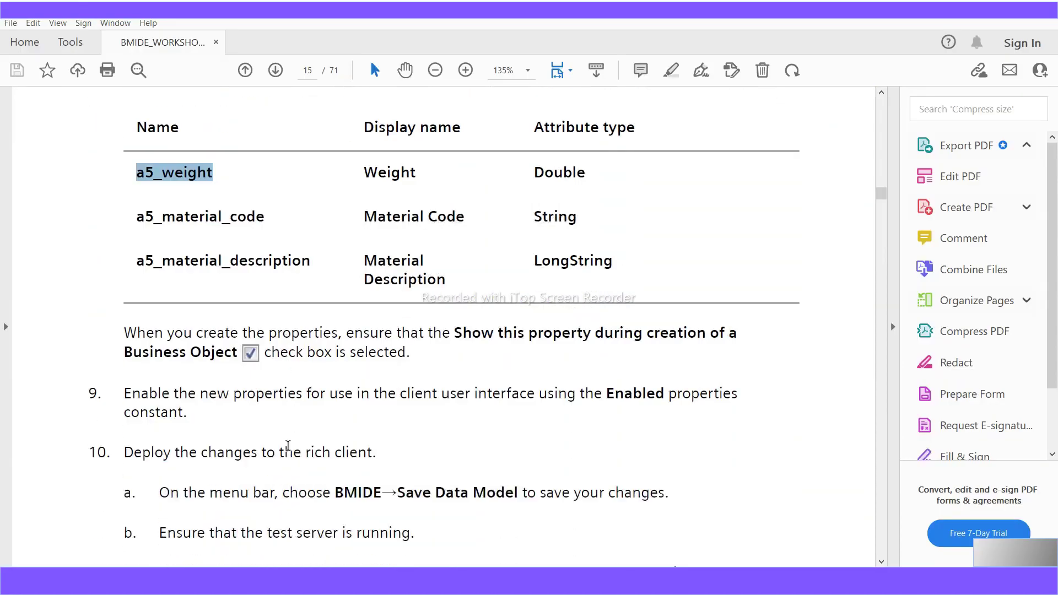
{"action": "scroll", "coordinate": [288, 446], "scroll_direction": "down", "scroll_amount": 17}
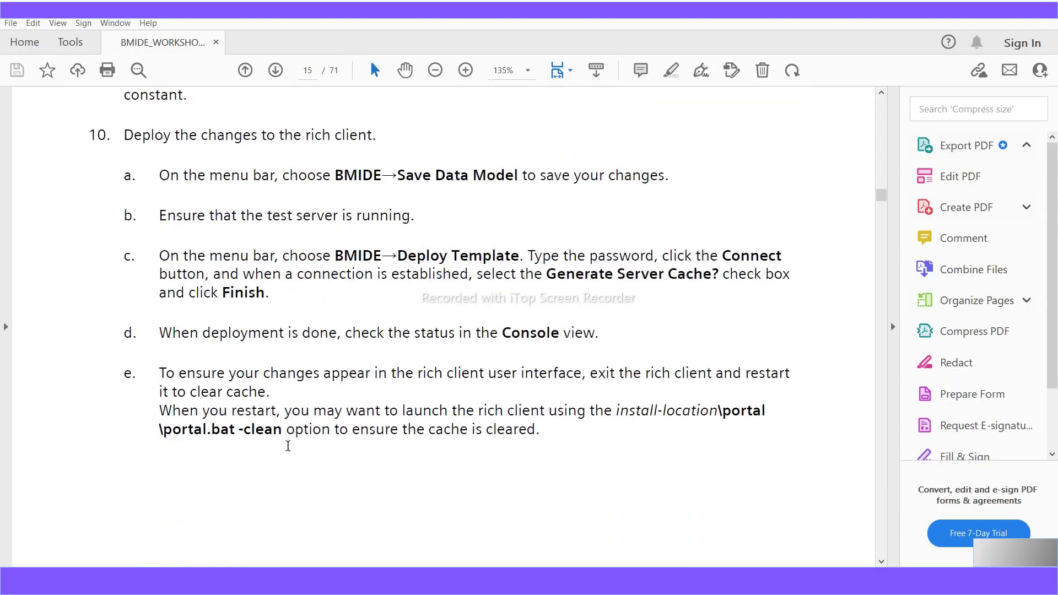
{"action": "scroll", "coordinate": [288, 445], "scroll_direction": "down", "scroll_amount": 12}
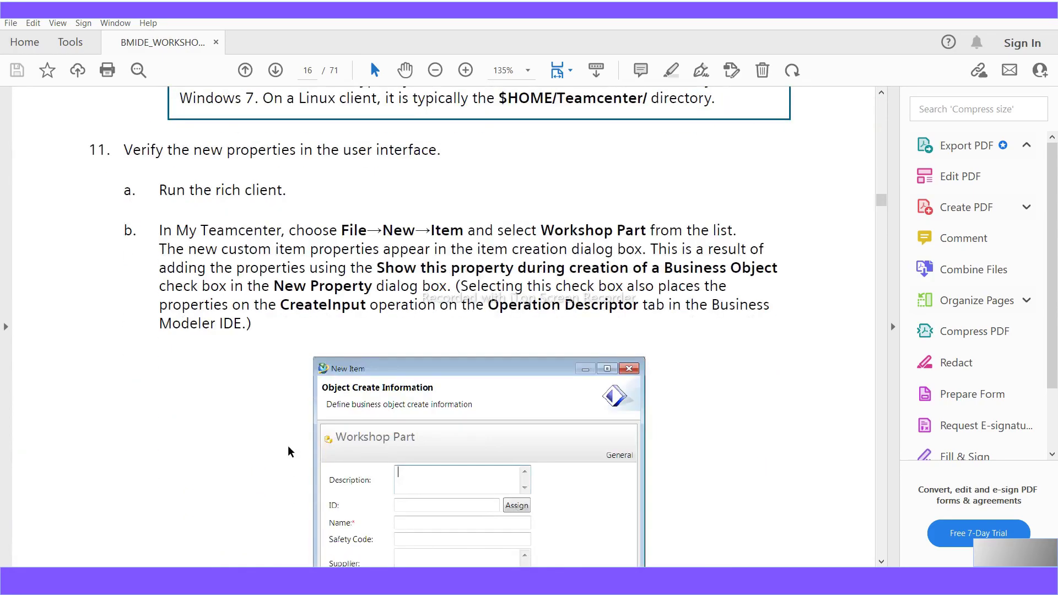
{"action": "scroll", "coordinate": [288, 451], "scroll_direction": "up", "scroll_amount": 20}
{"action": "scroll", "coordinate": [290, 451], "scroll_direction": "up", "scroll_amount": 11}
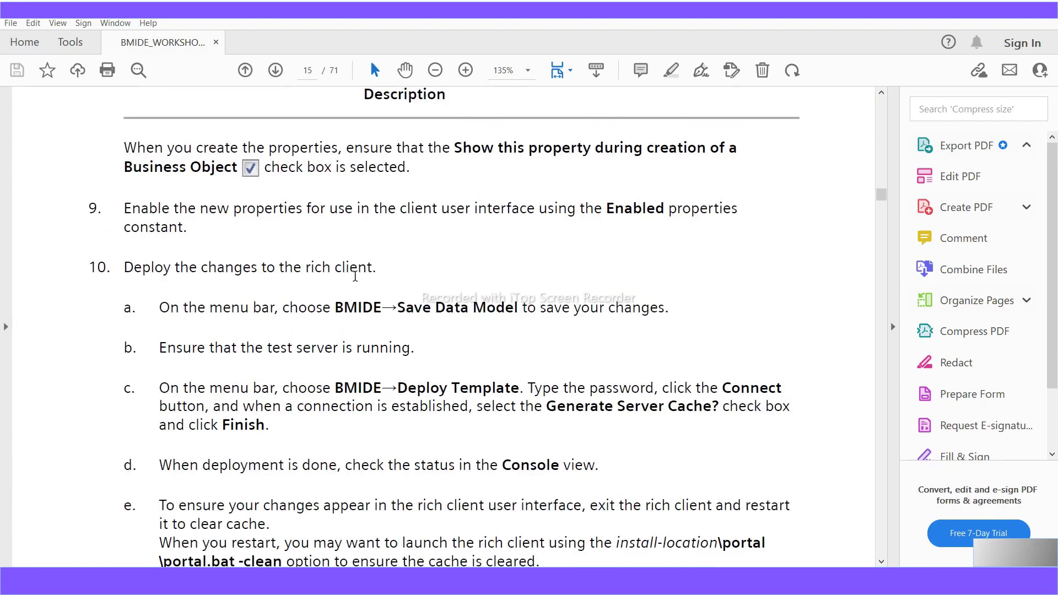
{"action": "left_click_drag", "start_coordinate": [377, 270], "coordinate": [123, 269]}
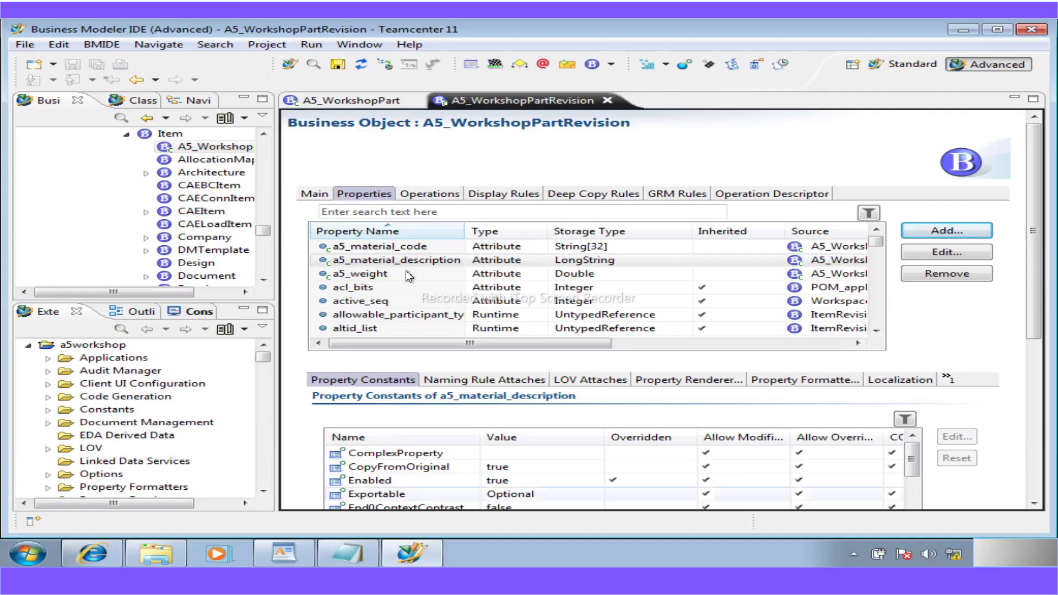
- Save the a5workshop project, close both A5_WorkshopPart editors, and collapse POM_object in the tree
{"action": "left_click", "coordinate": [338, 64]}
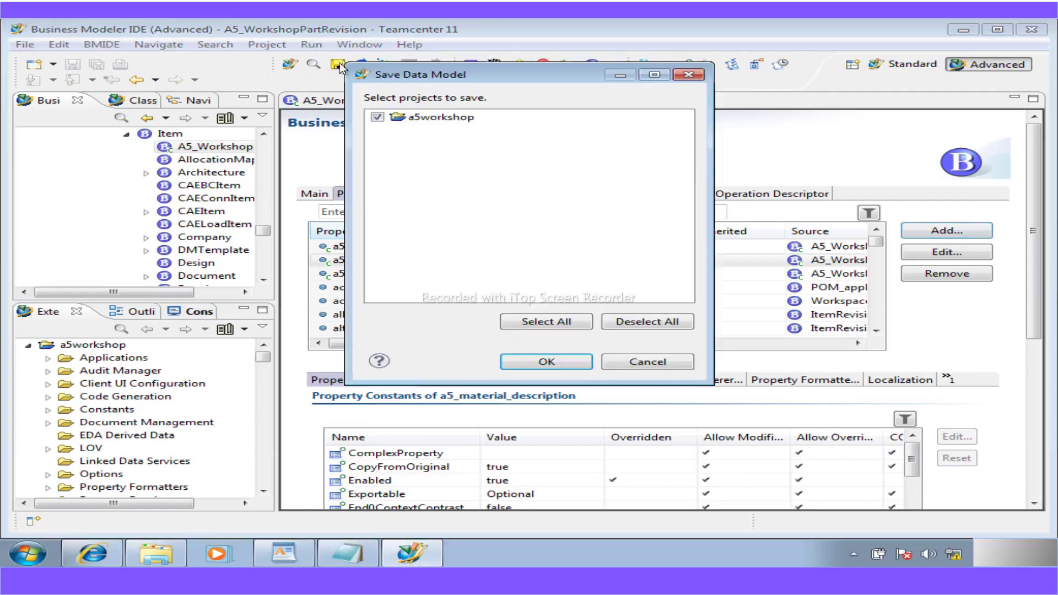
{"action": "left_click", "coordinate": [569, 362]}
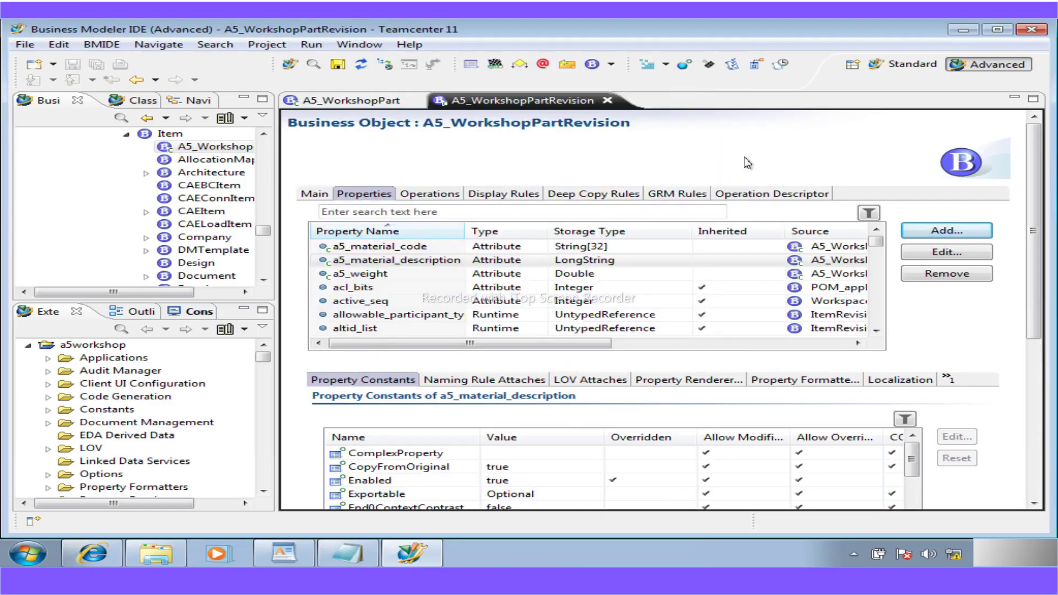
{"action": "left_click", "coordinate": [608, 101]}
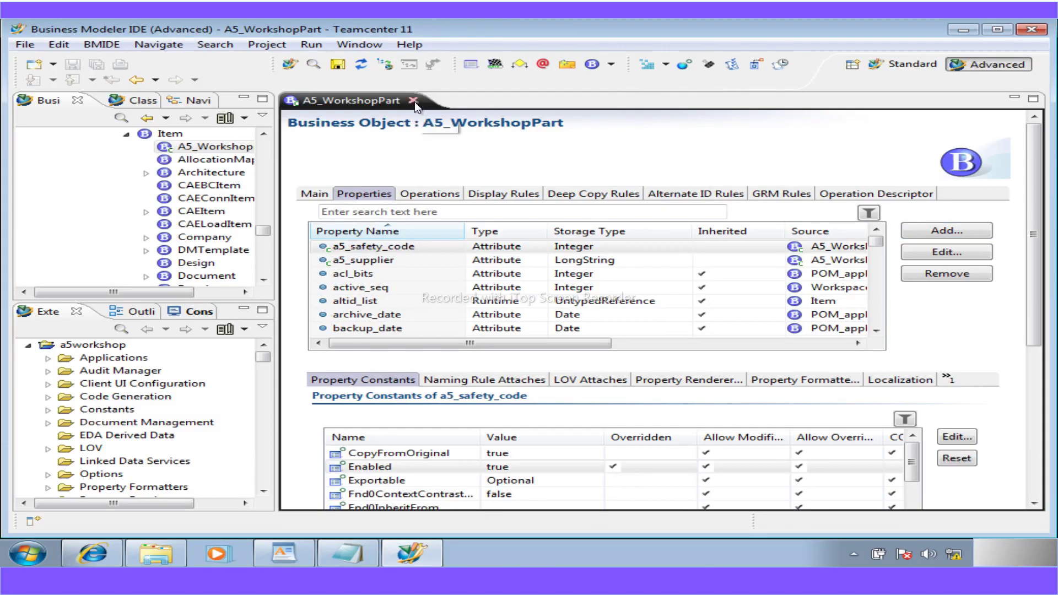
{"action": "left_click", "coordinate": [414, 101]}
{"action": "left_click_drag", "start_coordinate": [266, 237], "coordinate": [269, 115]}
{"action": "left_click", "coordinate": [69, 160]}
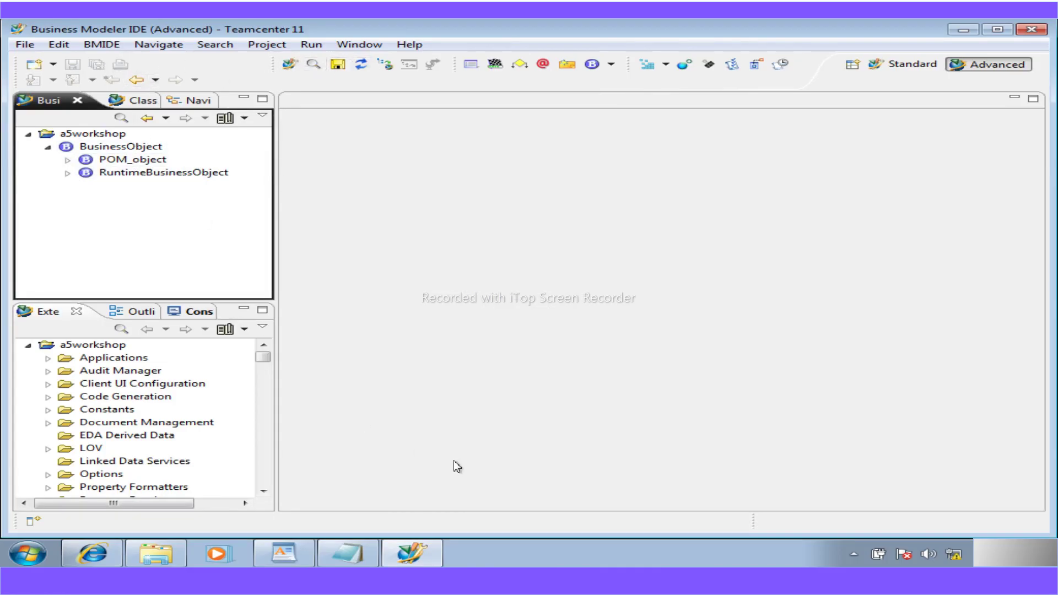
- Use BMIDE > Generate Software Package to build a5workshop at version 1.0
{"action": "left_click", "coordinate": [118, 48]}
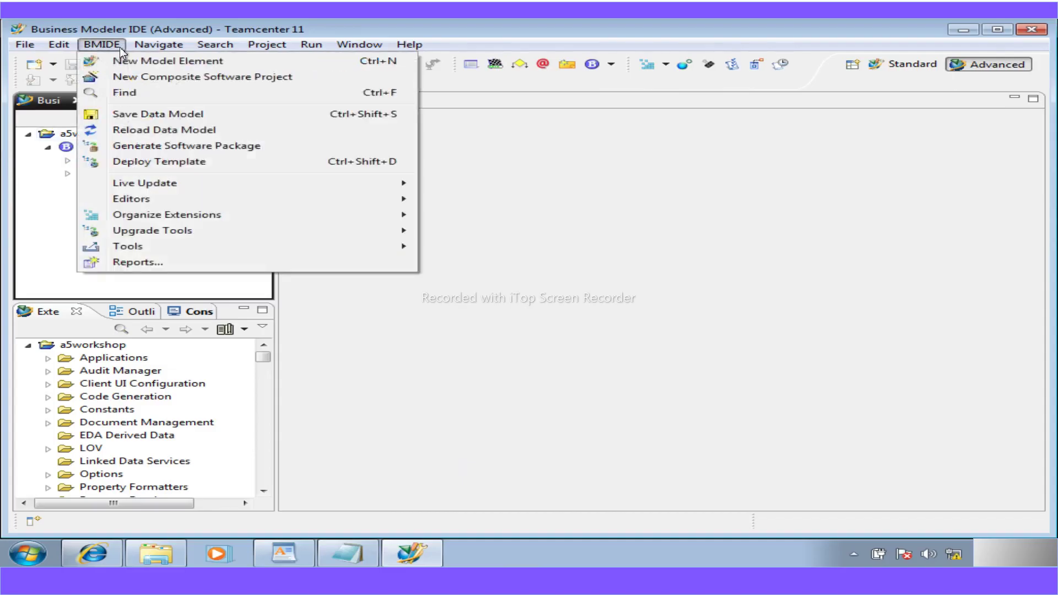
{"action": "left_click", "coordinate": [170, 147]}
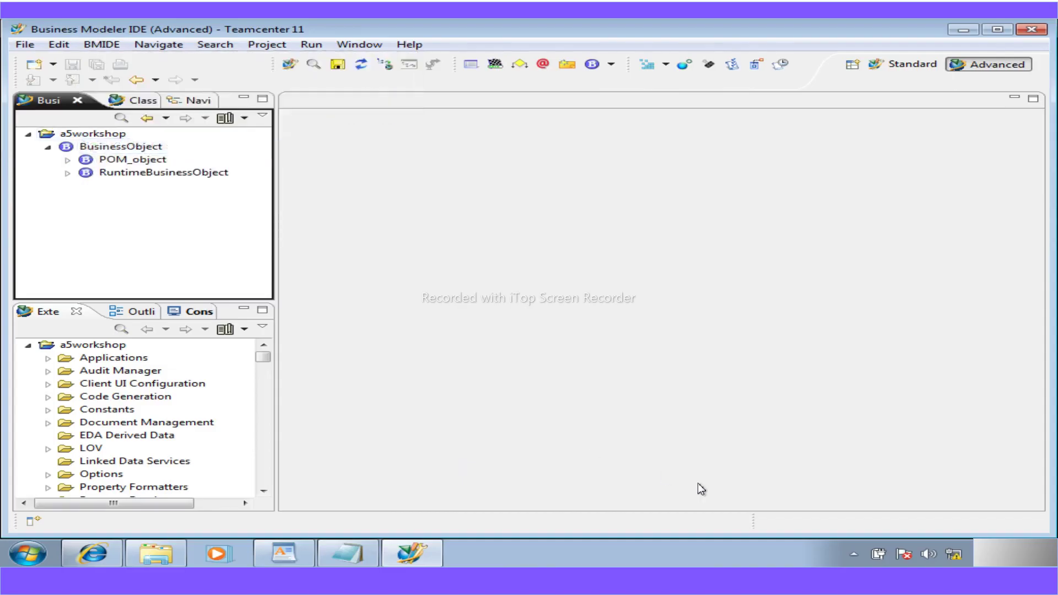
{"action": "left_click", "coordinate": [695, 501]}
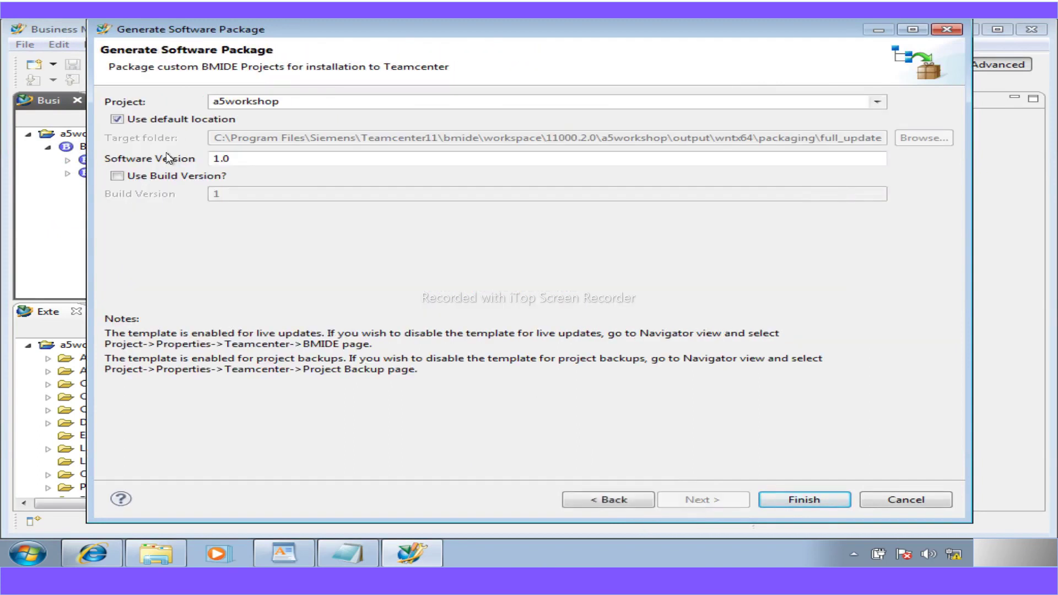
{"action": "left_click", "coordinate": [804, 504]}
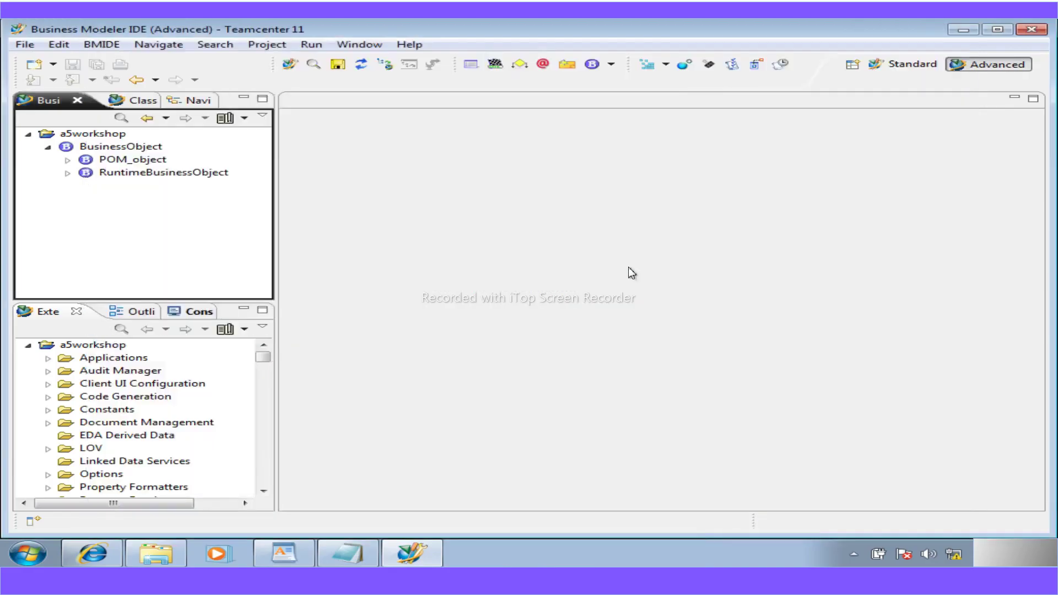
- Open output > wntx64 > packaging > full_update > a5workshop package folder, then minimise Explorer and BMIDE
{"action": "left_click", "coordinate": [153, 560]}
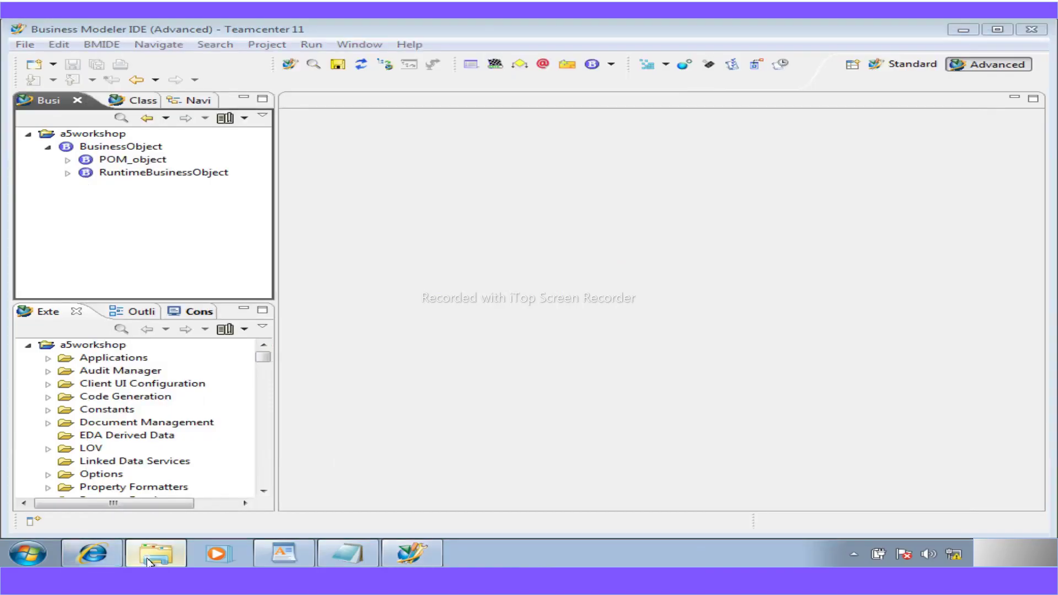
{"action": "left_click", "coordinate": [443, 237]}
{"action": "double_click", "coordinate": [443, 238]}
{"action": "double_click", "coordinate": [442, 193]}
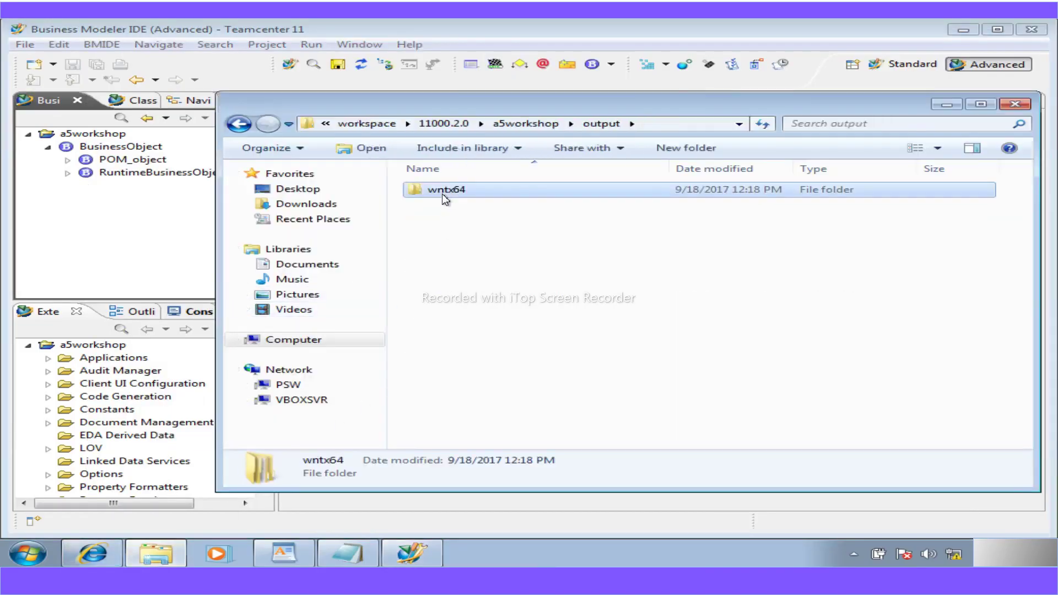
{"action": "double_click", "coordinate": [442, 207]}
{"action": "double_click", "coordinate": [448, 195]}
{"action": "double_click", "coordinate": [459, 191]}
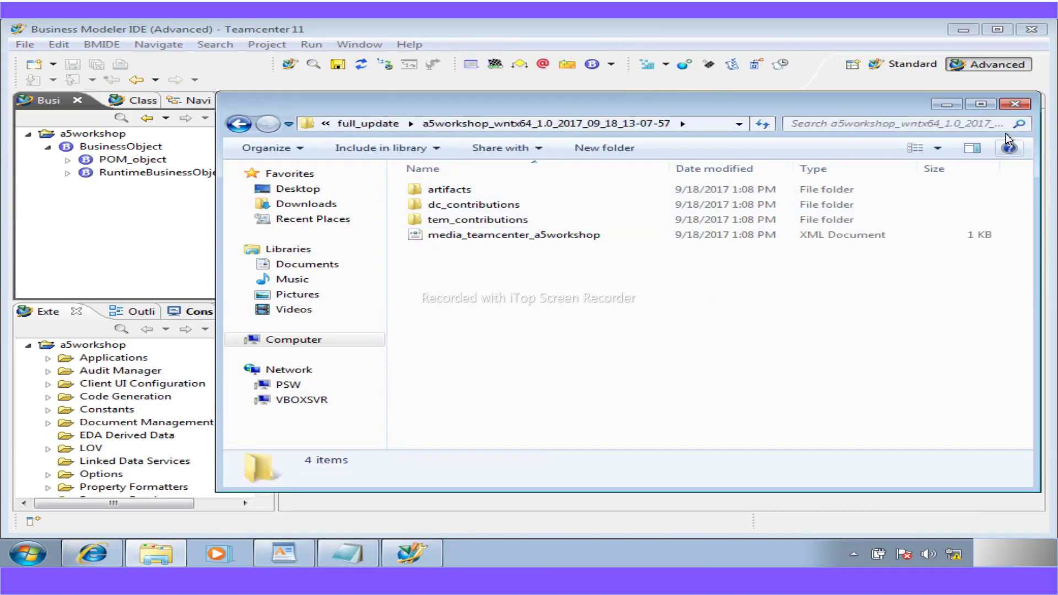
{"action": "left_click", "coordinate": [947, 104]}
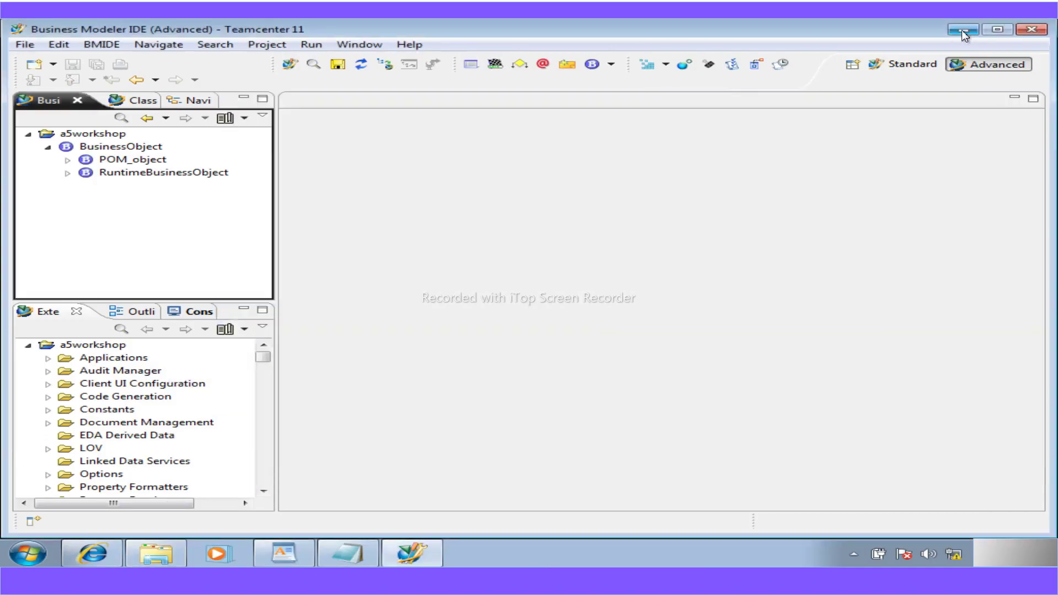
{"action": "left_click", "coordinate": [962, 30]}
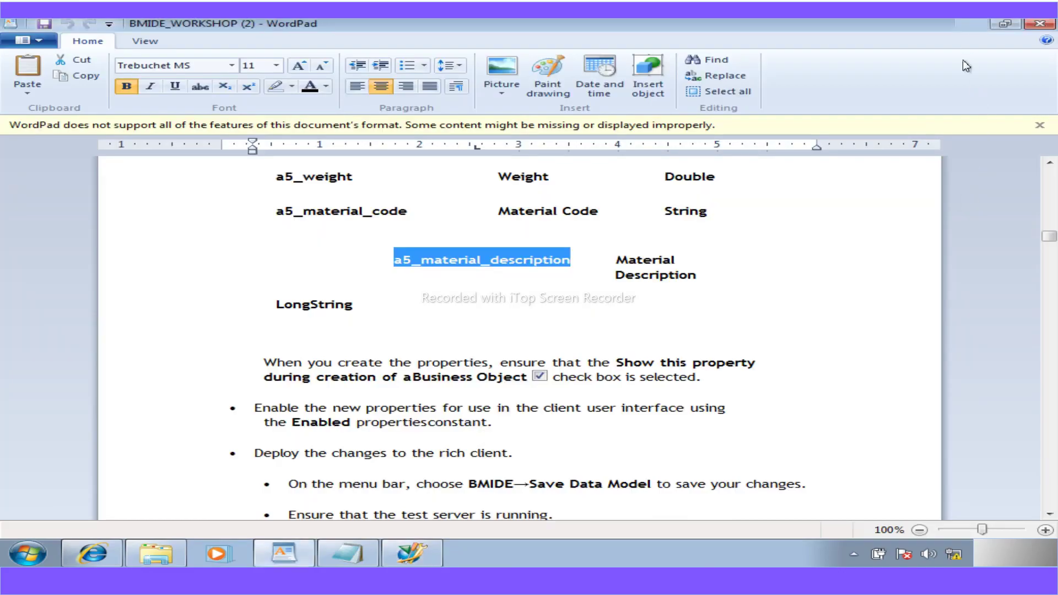
- Minimise WordPad and refresh the desktop several times
{"action": "left_click", "coordinate": [970, 24]}
{"action": "right_click", "coordinate": [255, 343]}
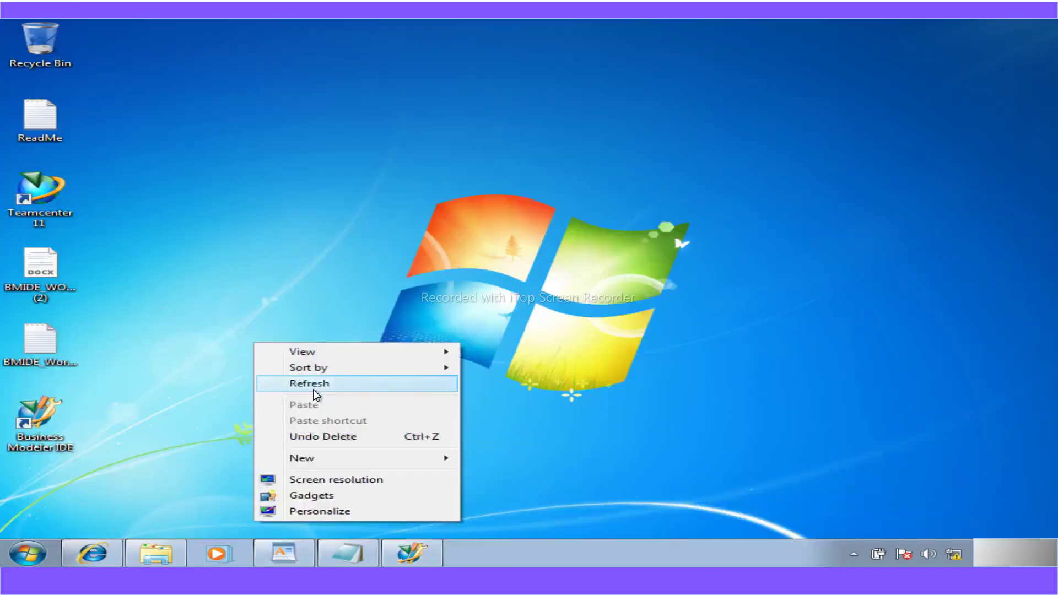
{"action": "left_click", "coordinate": [380, 383]}
{"action": "right_click", "coordinate": [223, 159]}
{"action": "left_click", "coordinate": [259, 199]}
{"action": "right_click", "coordinate": [189, 225]}
{"action": "left_click", "coordinate": [200, 268]}
{"action": "right_click", "coordinate": [267, 346]}
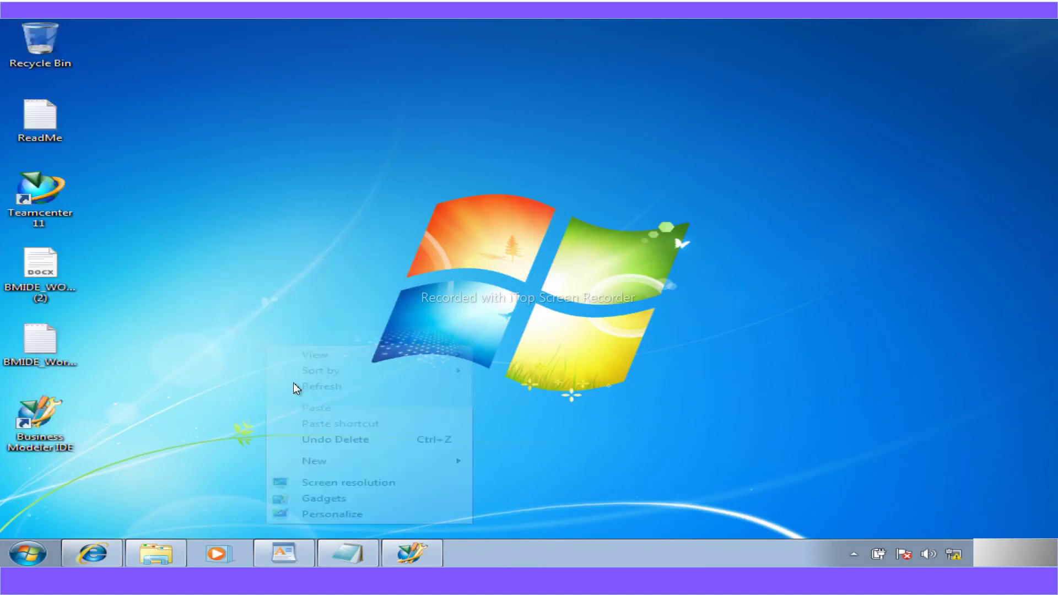
{"action": "left_click", "coordinate": [327, 389]}
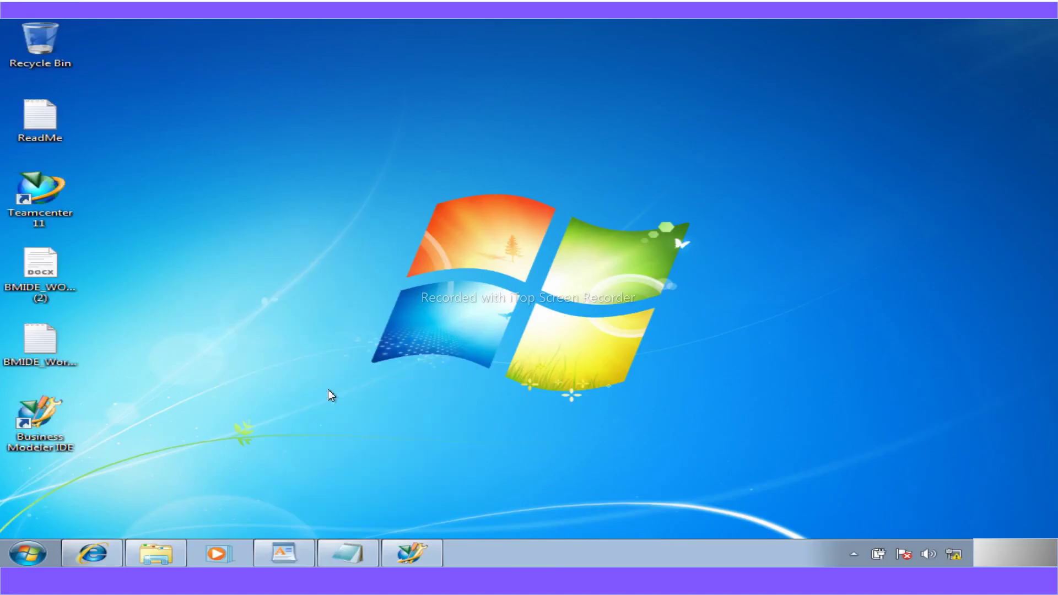
- Close the stray Internet Explorer error window and refresh the desktop again
{"action": "left_click", "coordinate": [91, 553]}
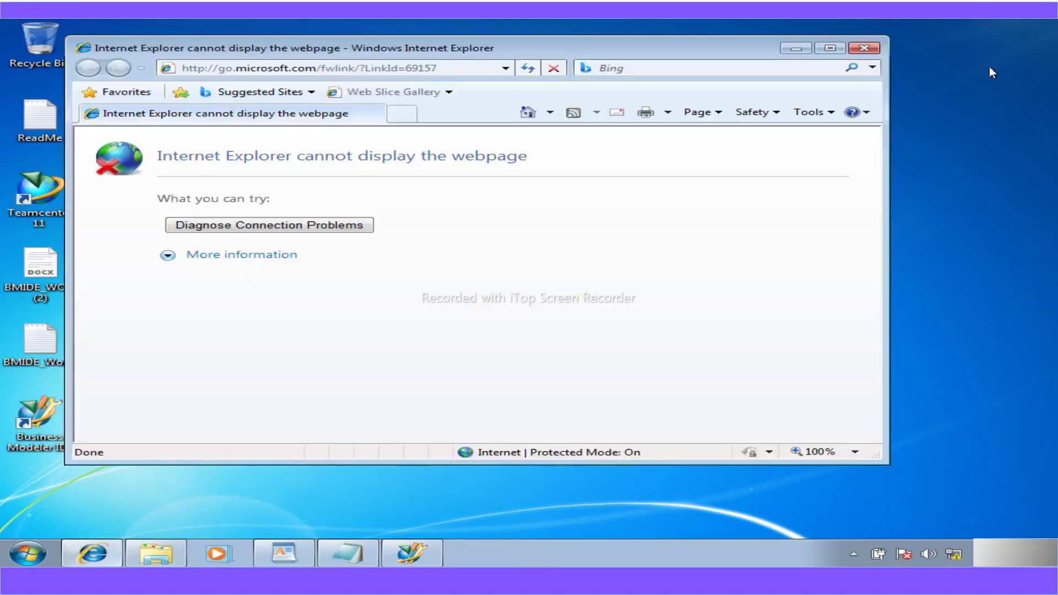
{"action": "left_click", "coordinate": [863, 53]}
{"action": "key", "text": "super"}
{"action": "left_click", "coordinate": [642, 402]}
{"action": "right_click", "coordinate": [613, 240]}
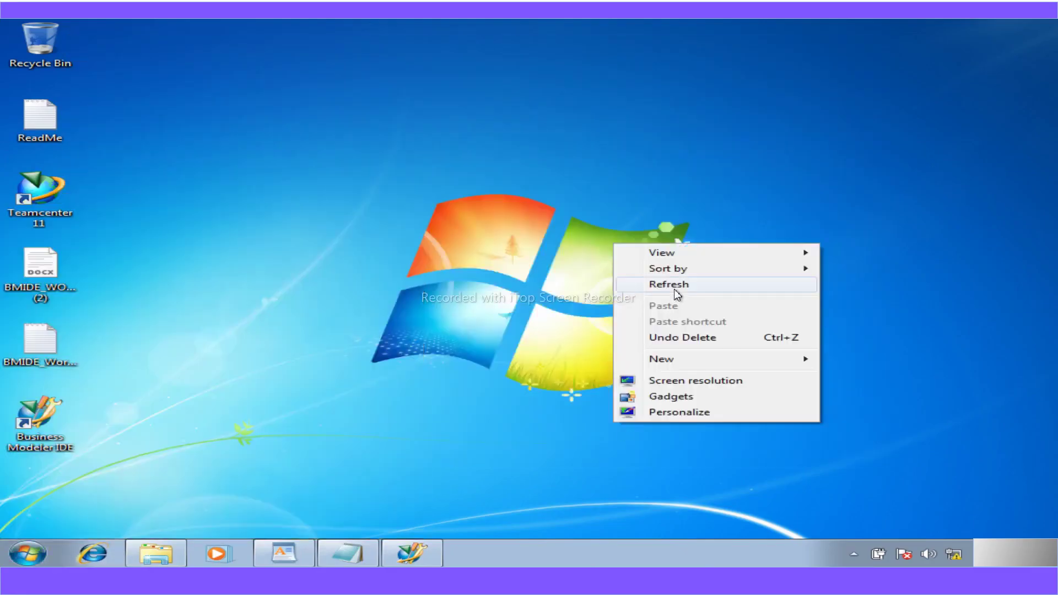
{"action": "left_click", "coordinate": [674, 287]}
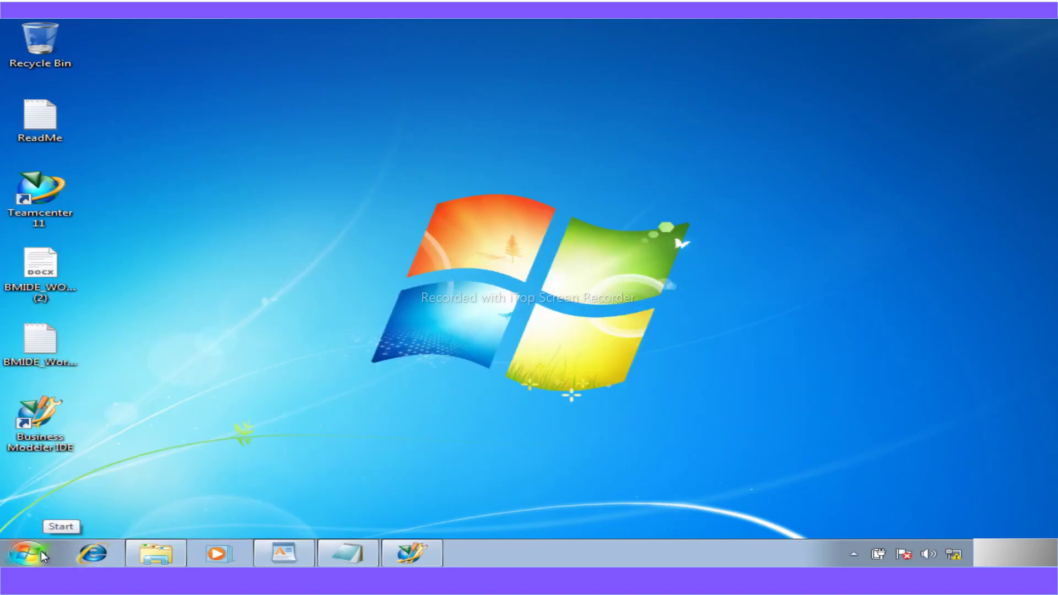
{"action": "left_click", "coordinate": [41, 551]}
- Open Environment Manager's file location under Teamcenter 11 and run tem as administrator
{"action": "left_click", "coordinate": [65, 488]}
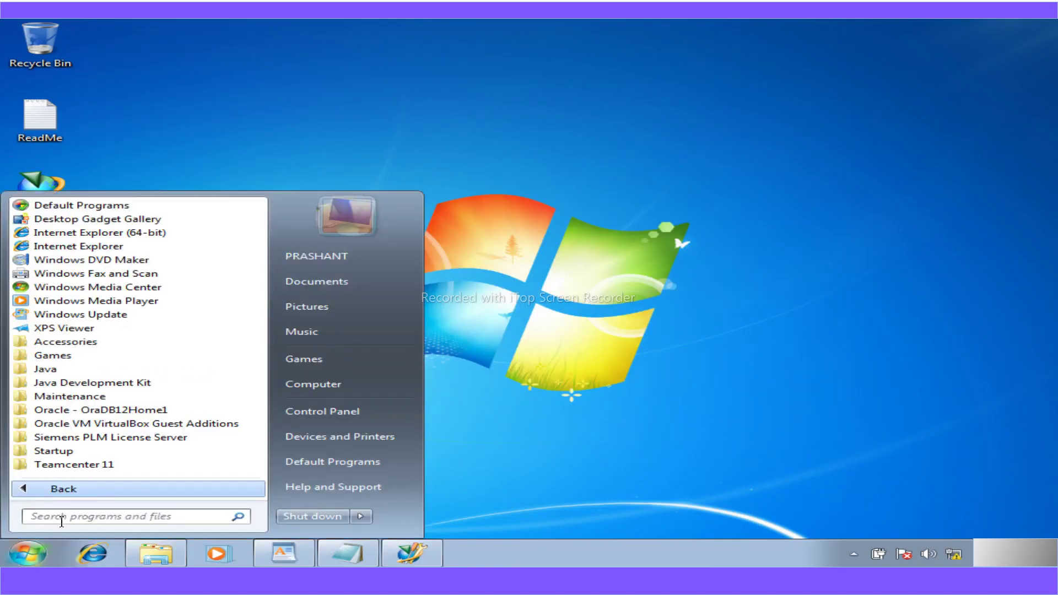
{"action": "left_click", "coordinate": [72, 466]}
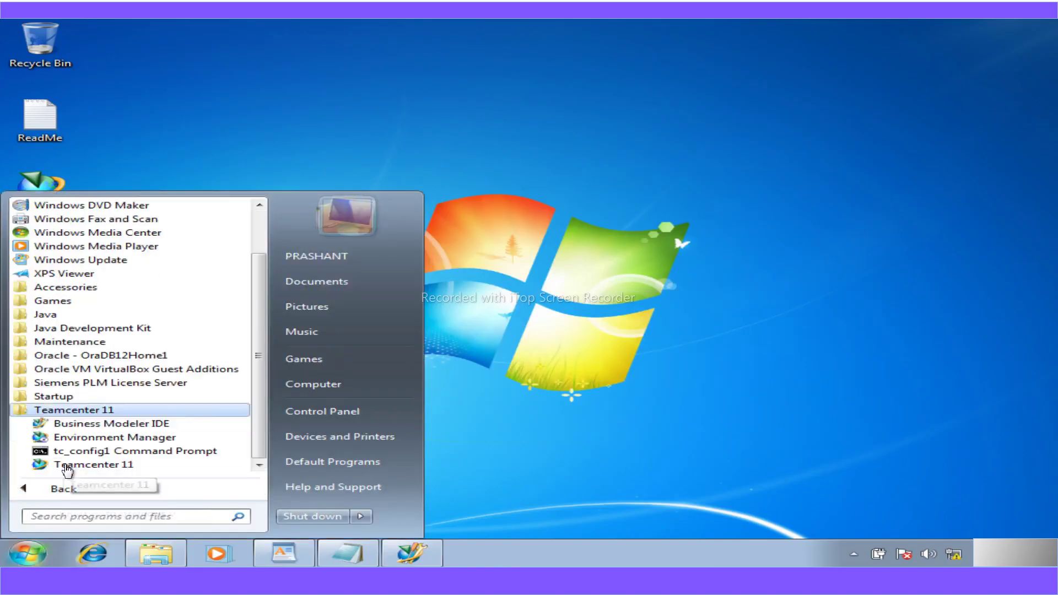
{"action": "right_click", "coordinate": [88, 441]}
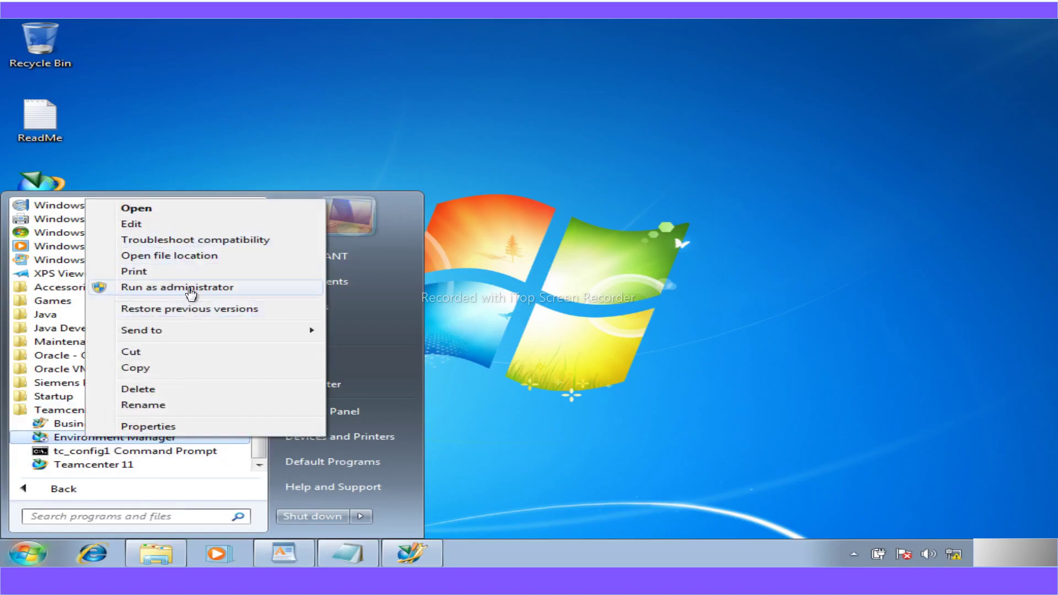
{"action": "left_click", "coordinate": [193, 257]}
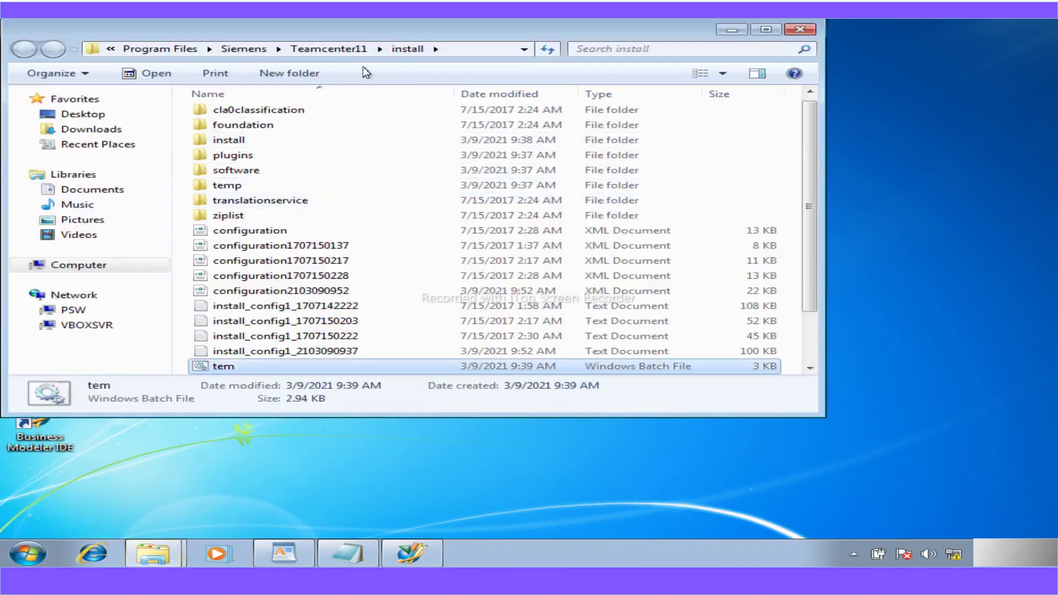
{"action": "right_click", "coordinate": [251, 365]}
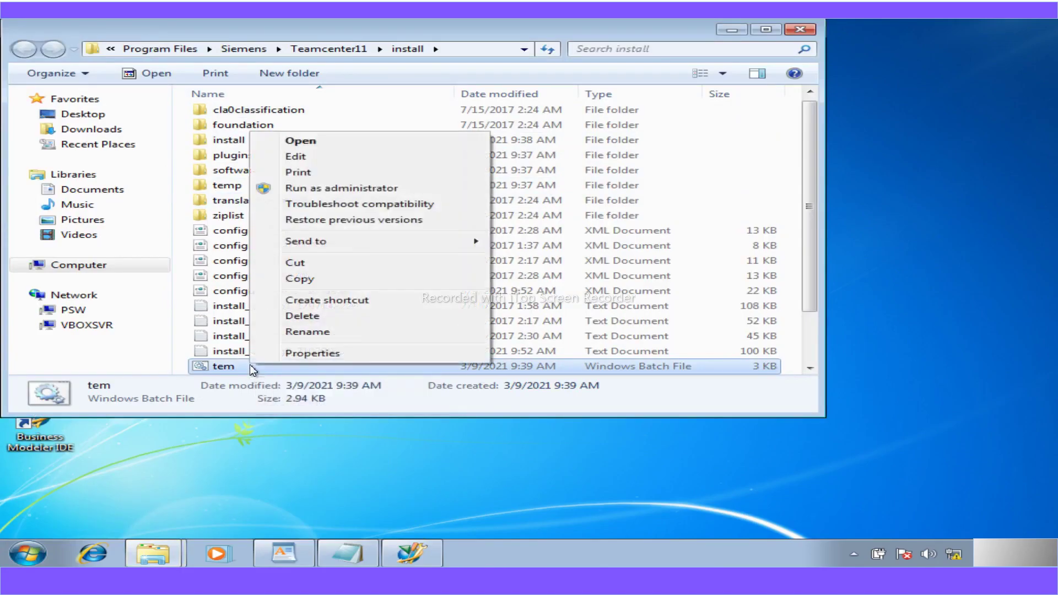
{"action": "left_click", "coordinate": [320, 188]}
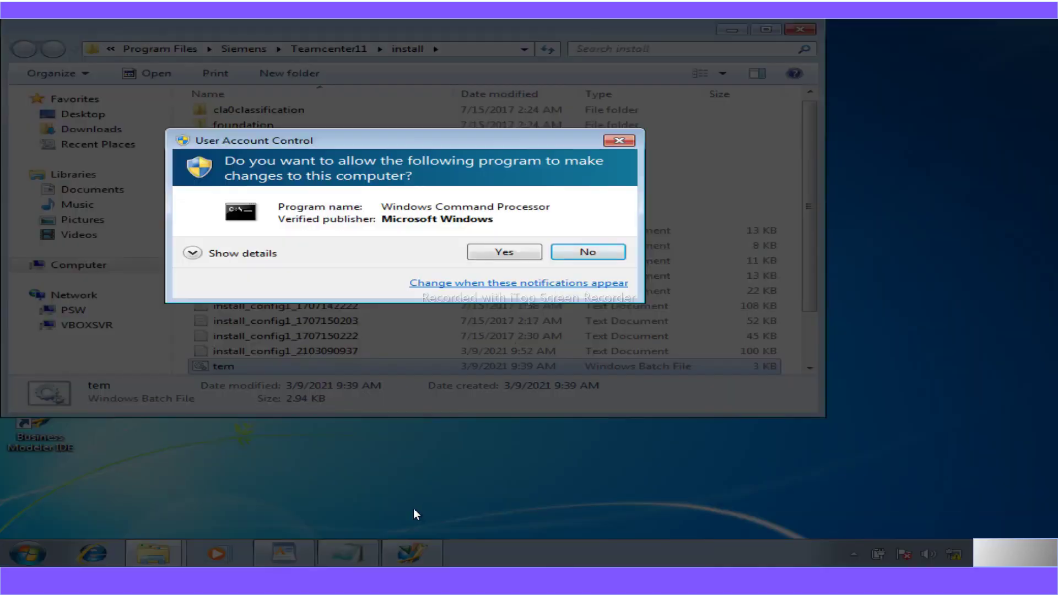
- Allow tem to run and choose Configuration Manager maintenance on an existing configuration
{"action": "left_click", "coordinate": [522, 256]}
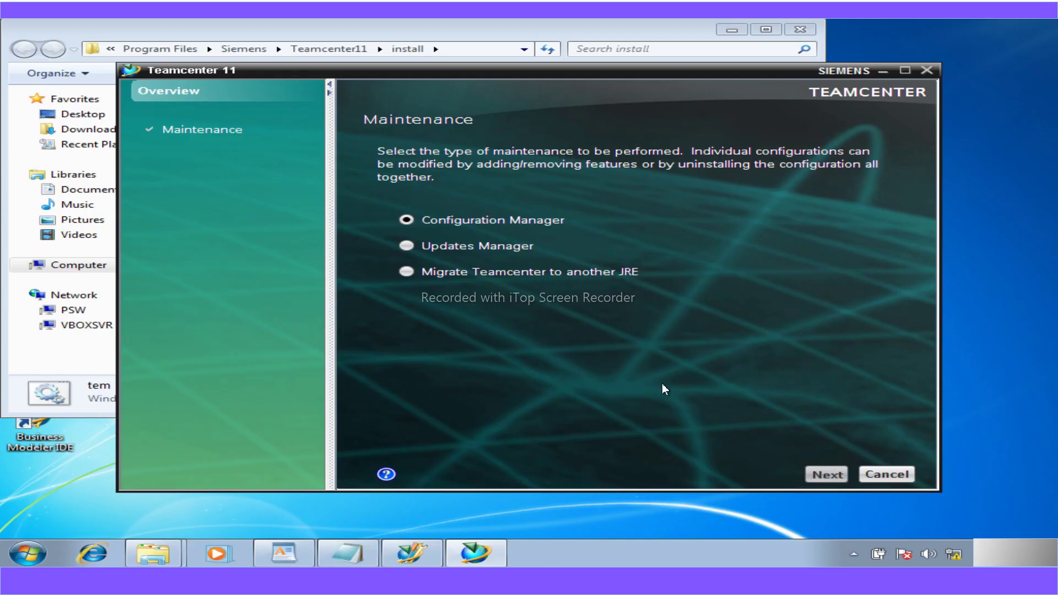
{"action": "key", "text": "Return"}
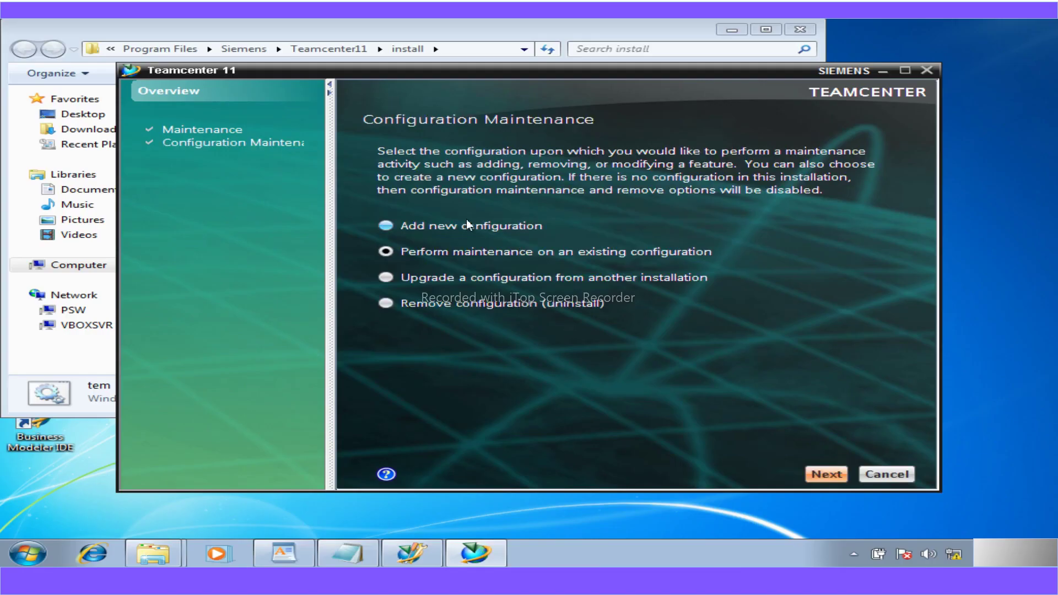
{"action": "left_click", "coordinate": [822, 474]}
- Pick My Configuration 1 and choose to add or update Business Modeler IDE templates
{"action": "left_click", "coordinate": [387, 182]}
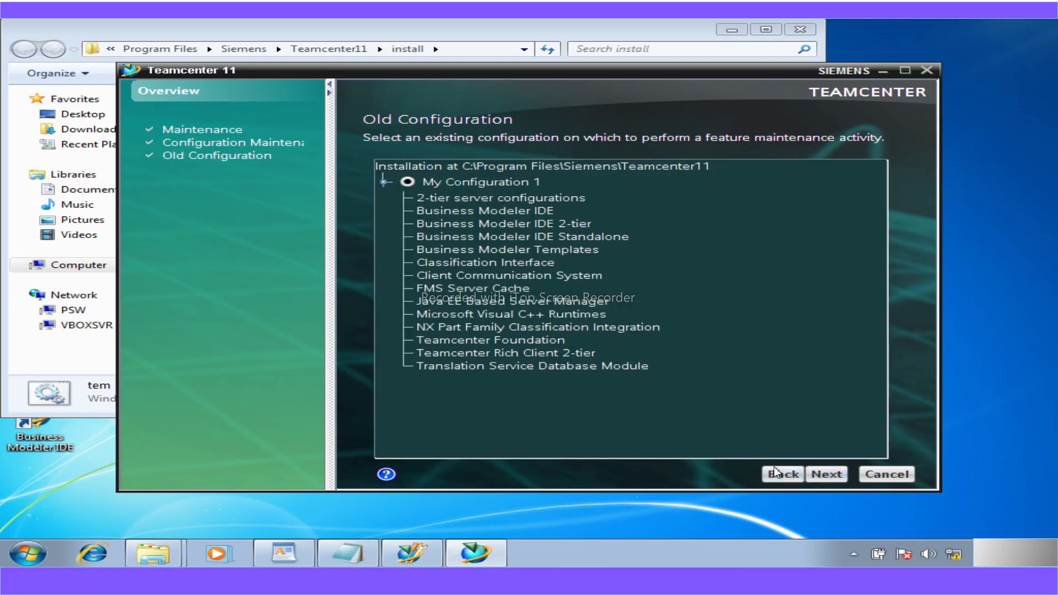
{"action": "left_click", "coordinate": [832, 475]}
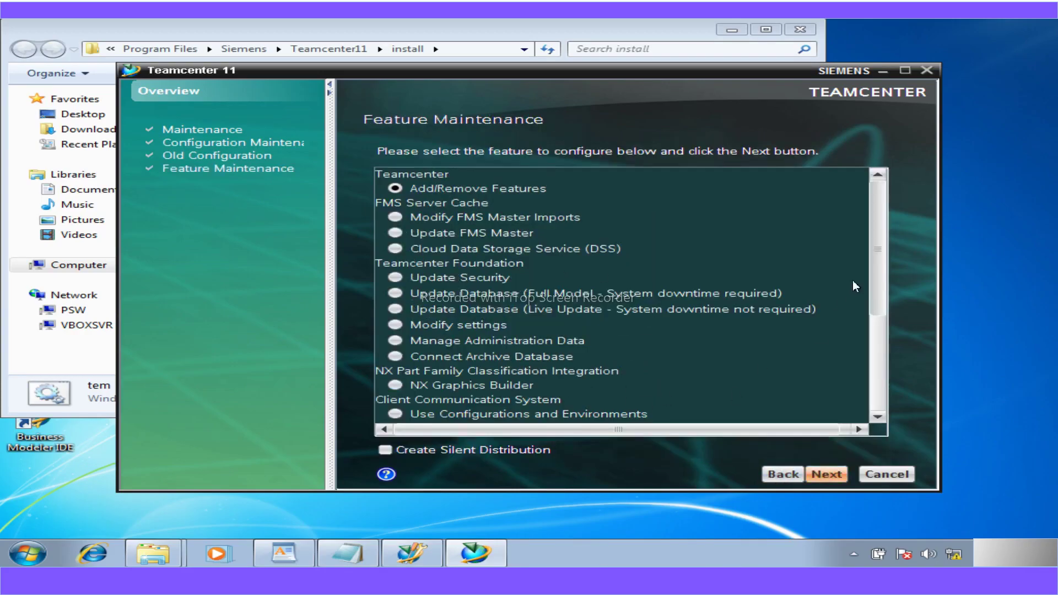
{"action": "scroll", "coordinate": [884, 341], "scroll_direction": "down", "scroll_amount": 1}
{"action": "scroll", "coordinate": [884, 341], "scroll_direction": "down", "scroll_amount": 4}
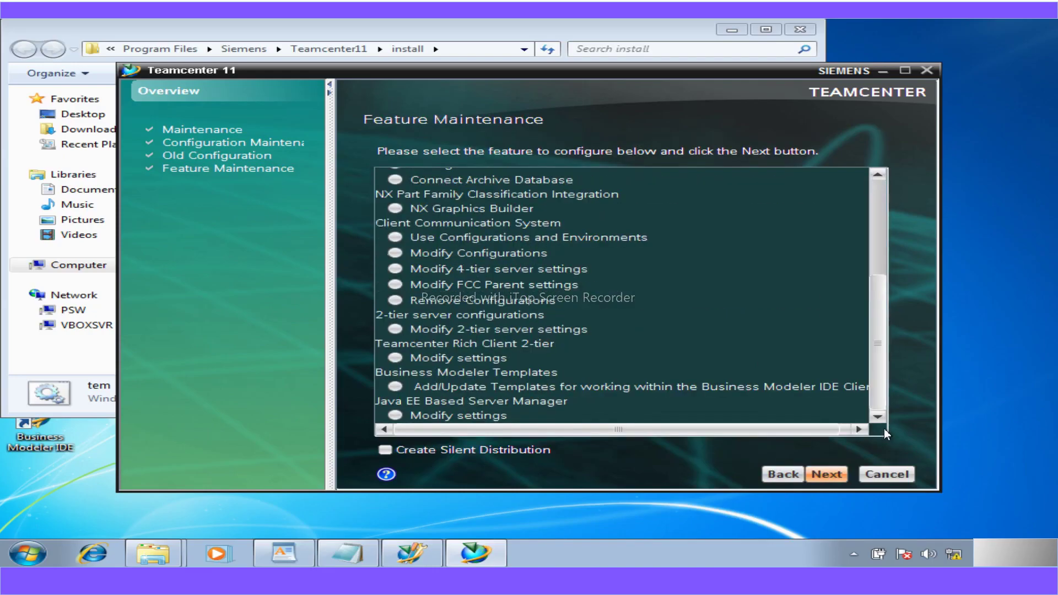
{"action": "left_click", "coordinate": [397, 387]}
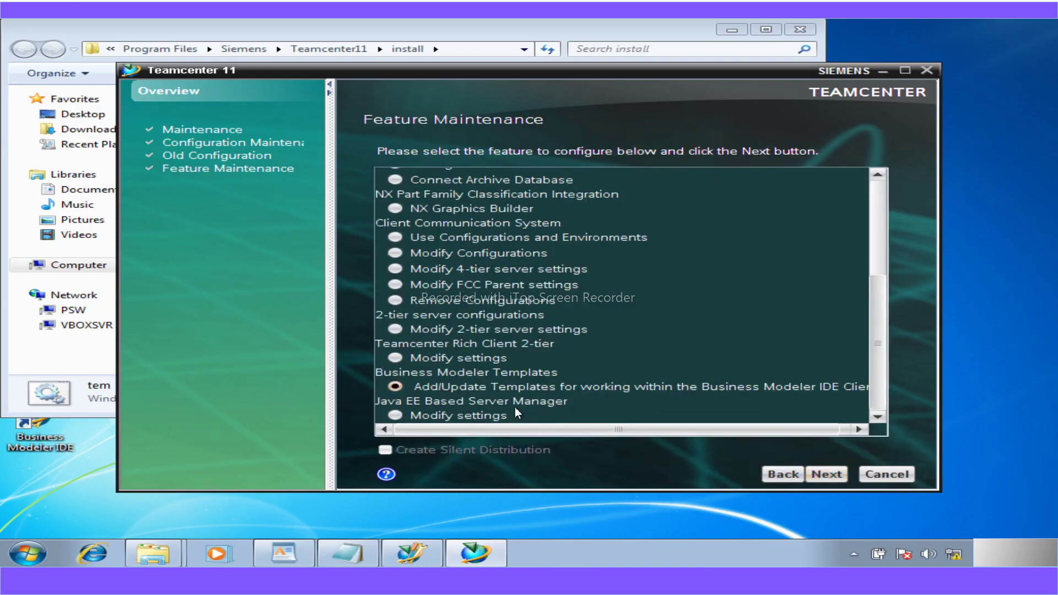
{"action": "left_click", "coordinate": [814, 475]}
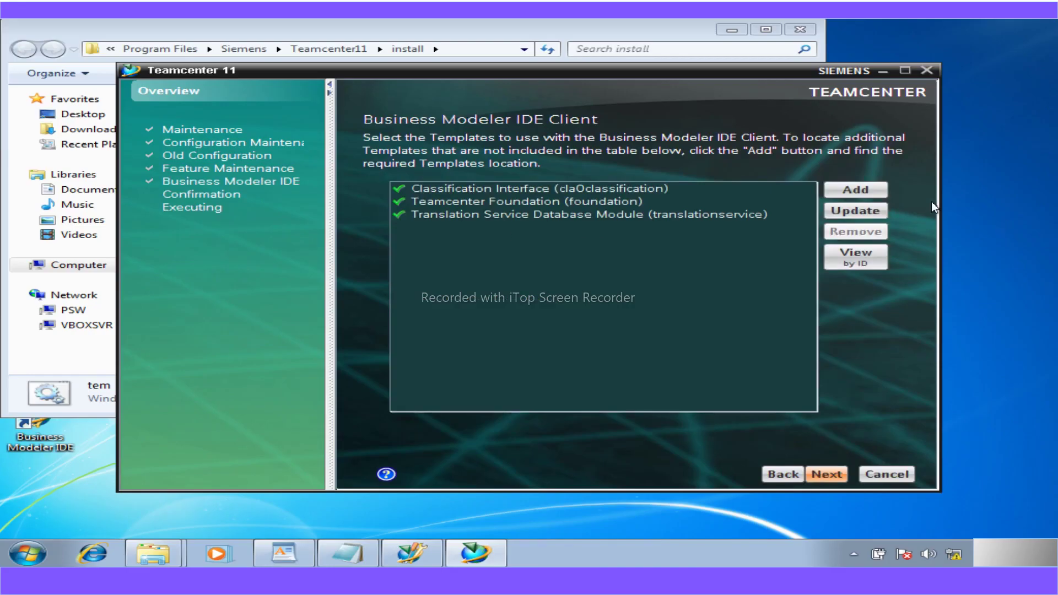
- Copy the a5workshop package folder path and paste it into the template file dialog
{"action": "left_click", "coordinate": [859, 191]}
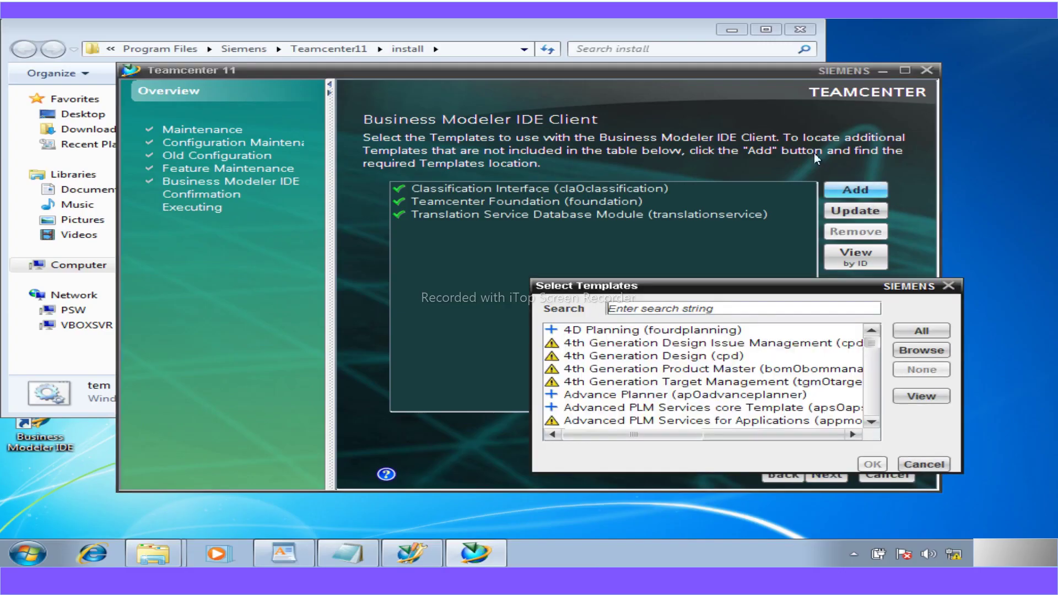
{"action": "left_click", "coordinate": [916, 348]}
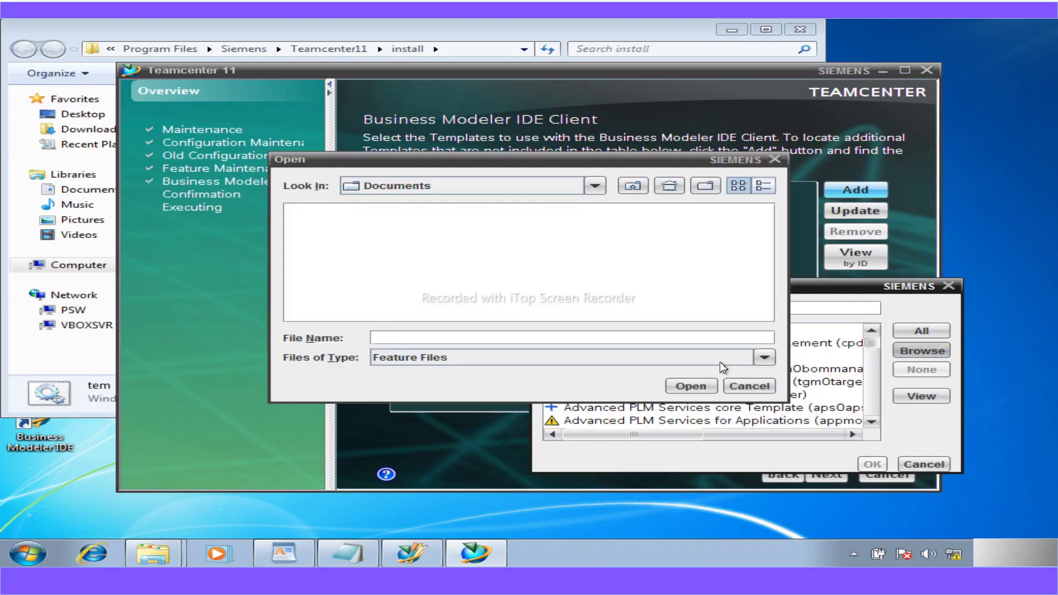
{"action": "left_click", "coordinate": [593, 187]}
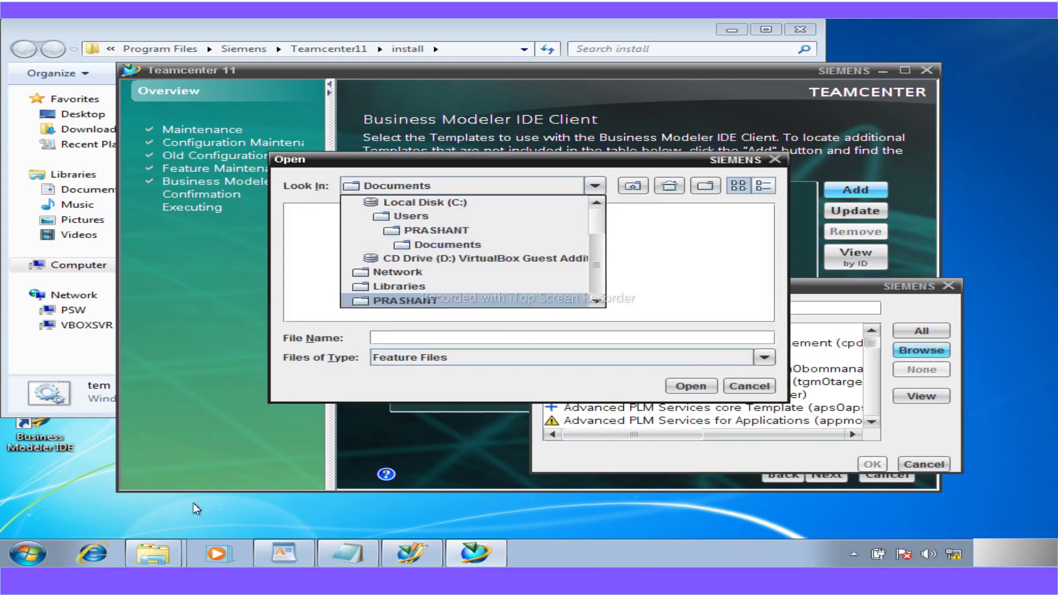
{"action": "left_click", "coordinate": [153, 553]}
{"action": "left_click", "coordinate": [118, 498]}
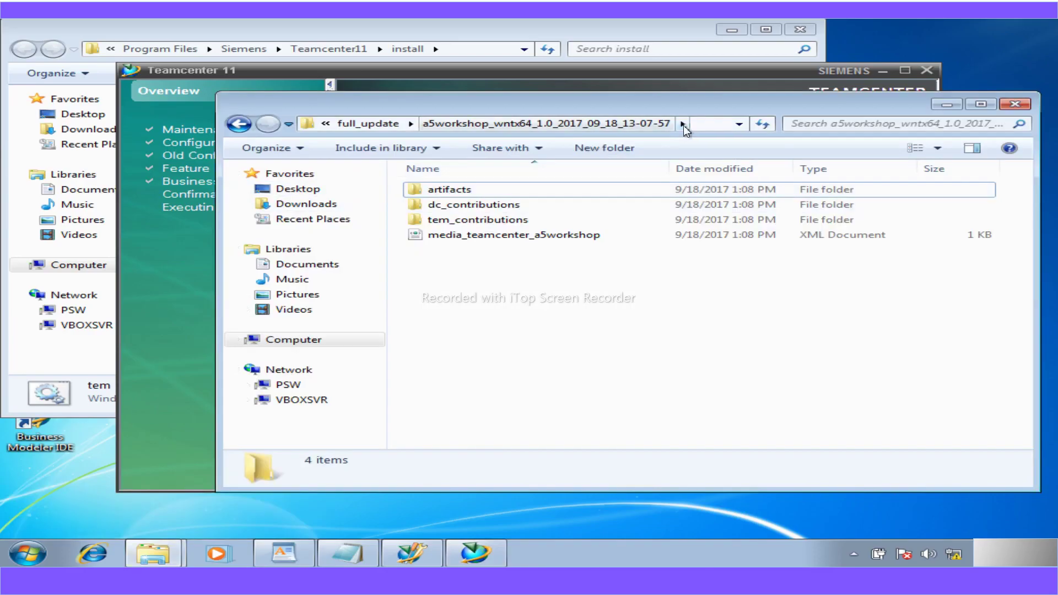
{"action": "left_click", "coordinate": [696, 124]}
{"action": "key", "text": "ctrl+c"}
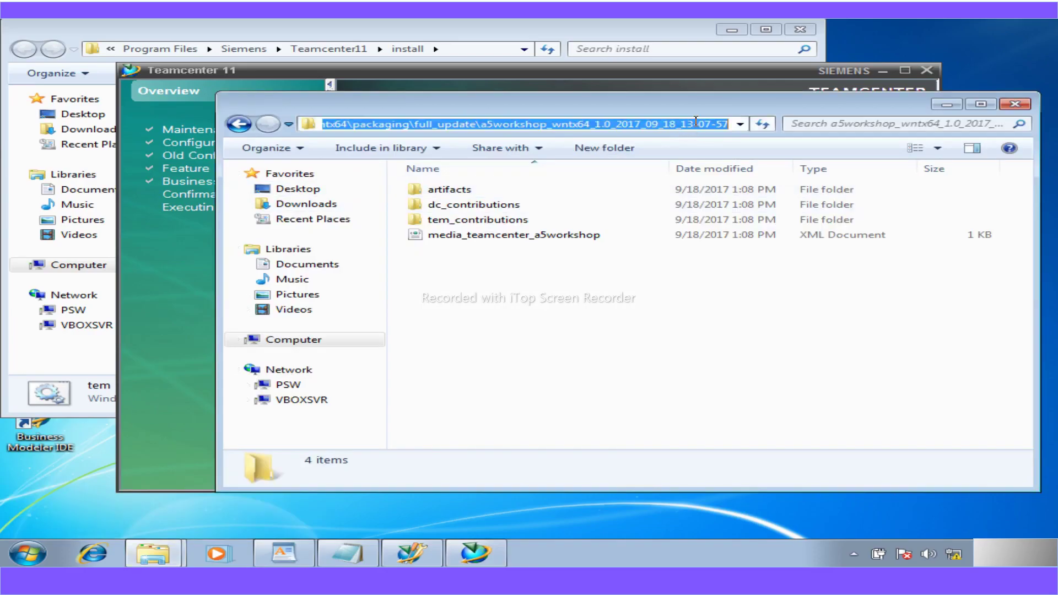
{"action": "left_click", "coordinate": [422, 556]}
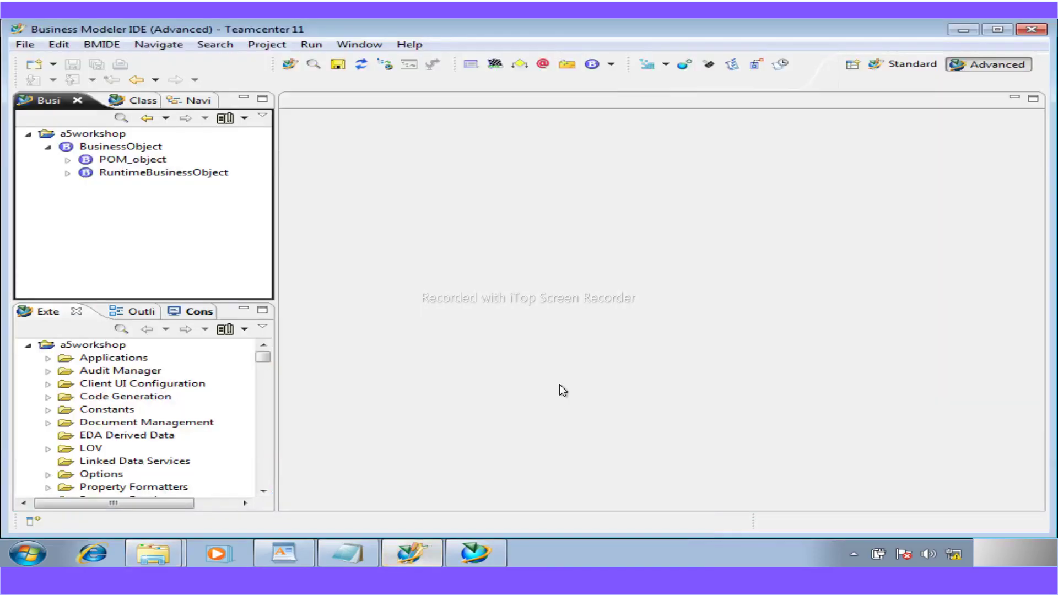
{"action": "left_click", "coordinate": [475, 552]}
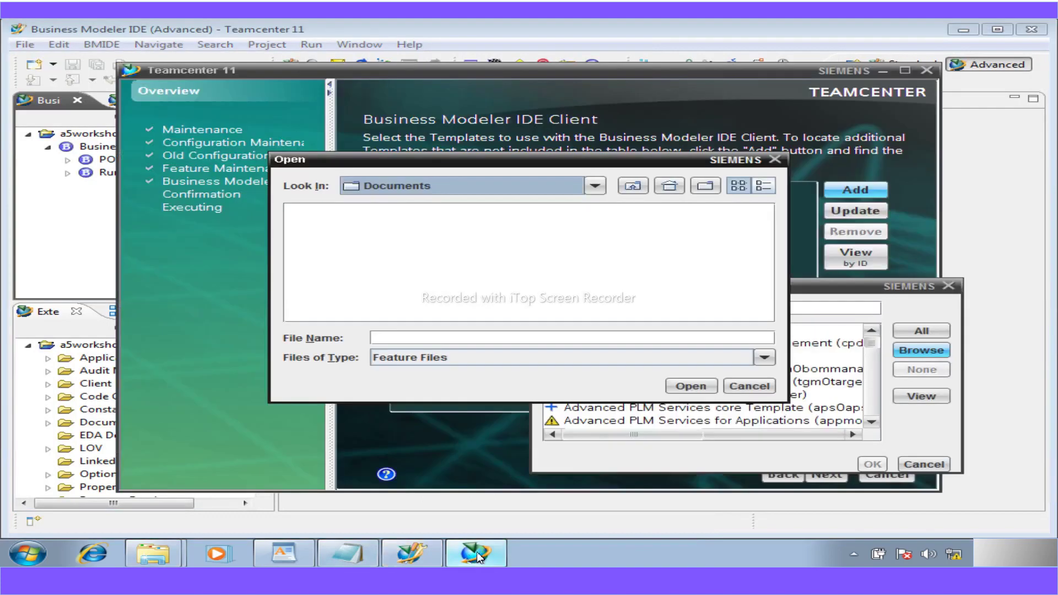
{"action": "left_click", "coordinate": [969, 26]}
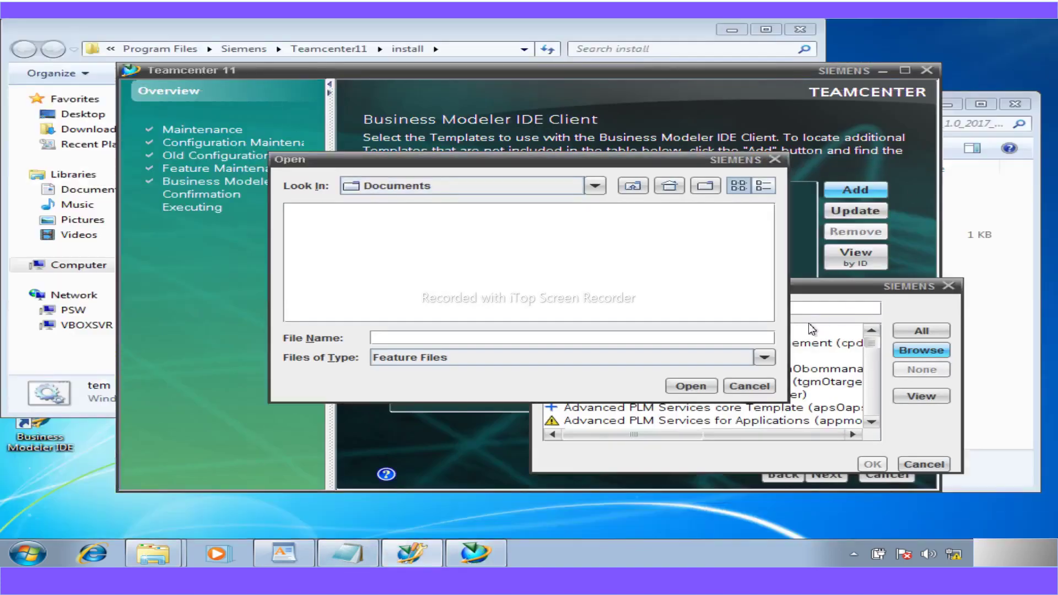
{"action": "left_click", "coordinate": [455, 341]}
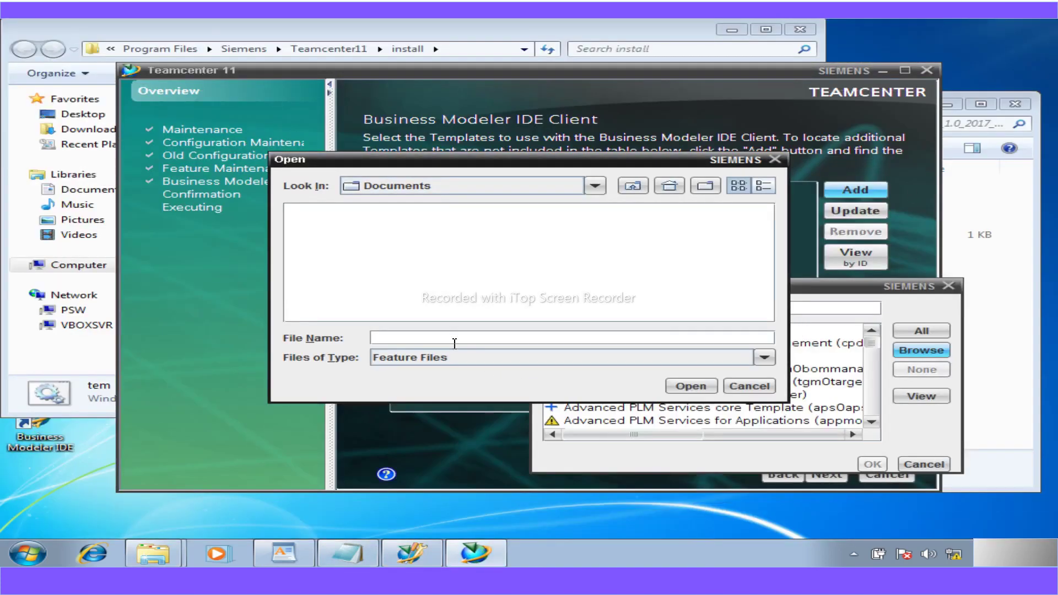
{"action": "key", "text": "ctrl+v"}
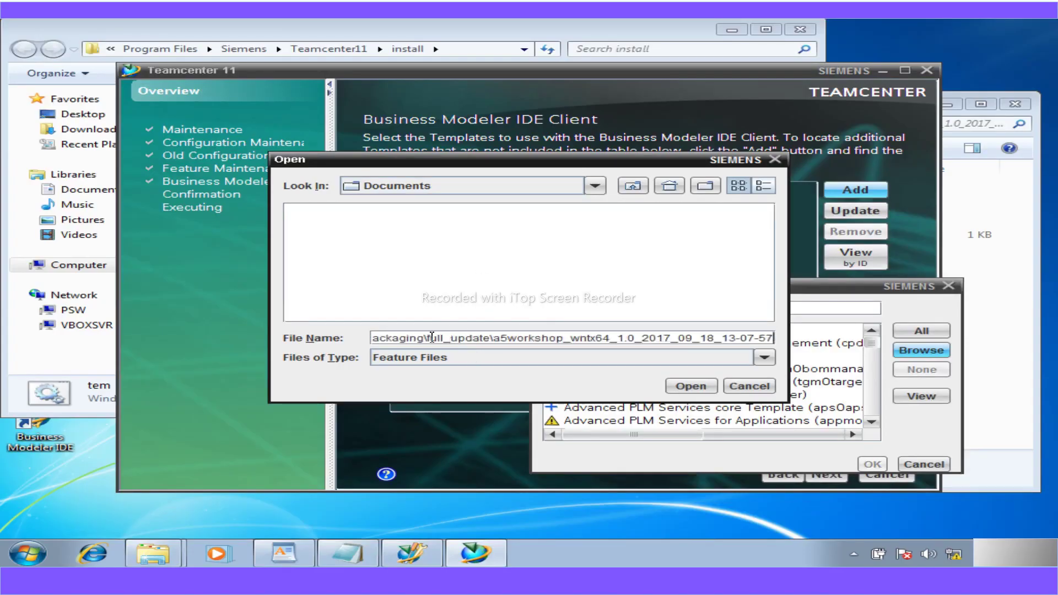
{"action": "key", "text": "Return"}
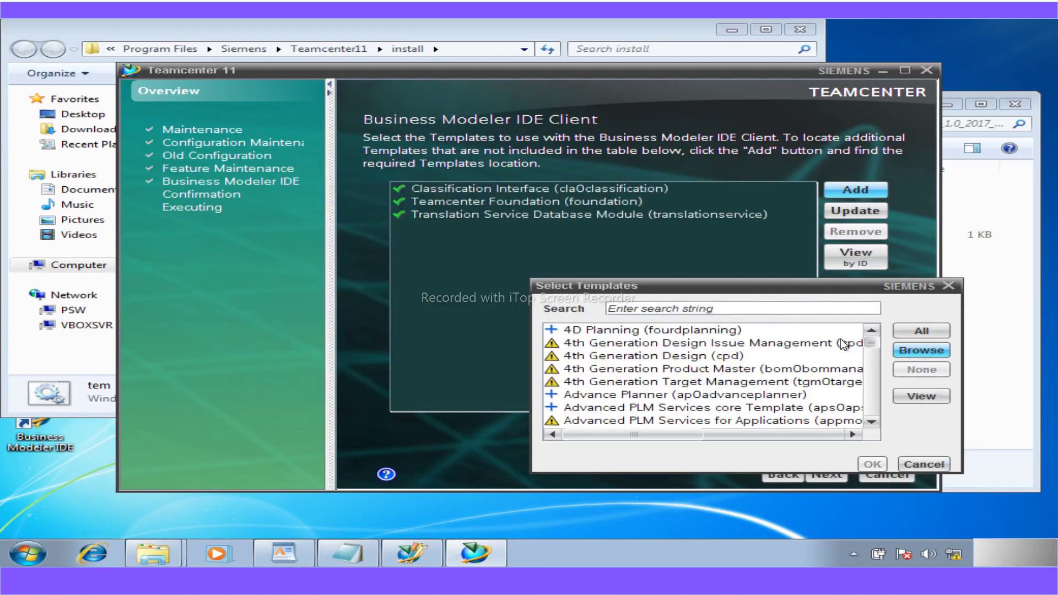
- Open a5workshop > tem_contributions > feature_a5workshop.xml and add the Workshop (a5workshop) template
{"action": "left_click", "coordinate": [919, 352]}
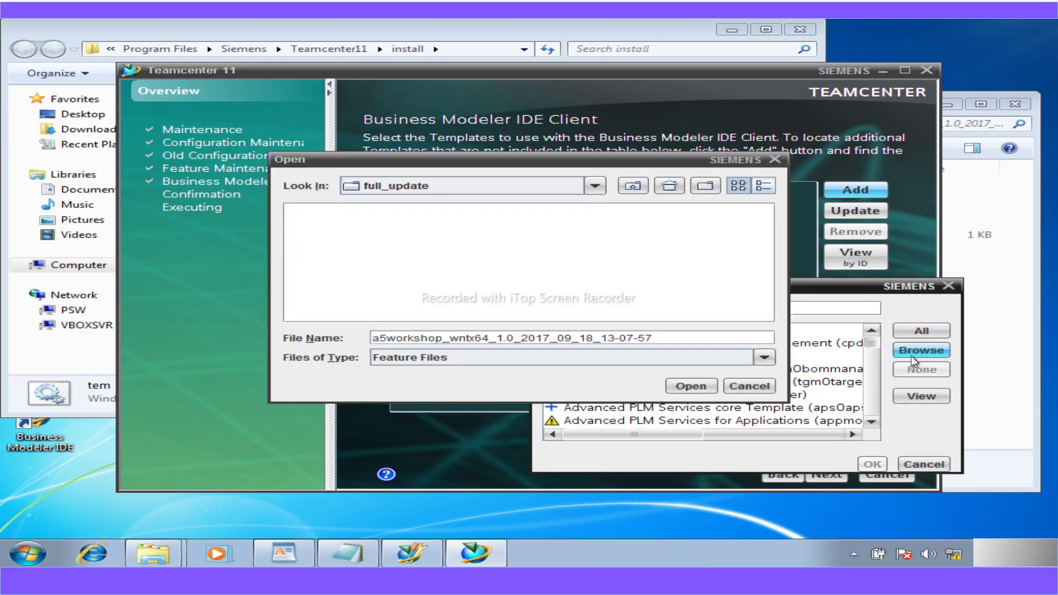
{"action": "double_click", "coordinate": [387, 209]}
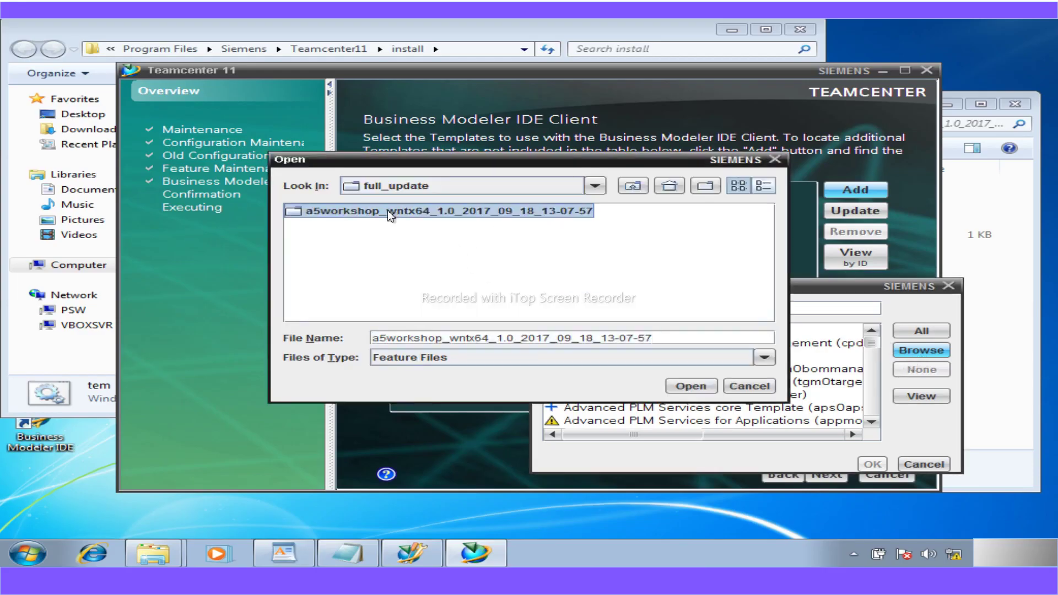
{"action": "double_click", "coordinate": [319, 237]}
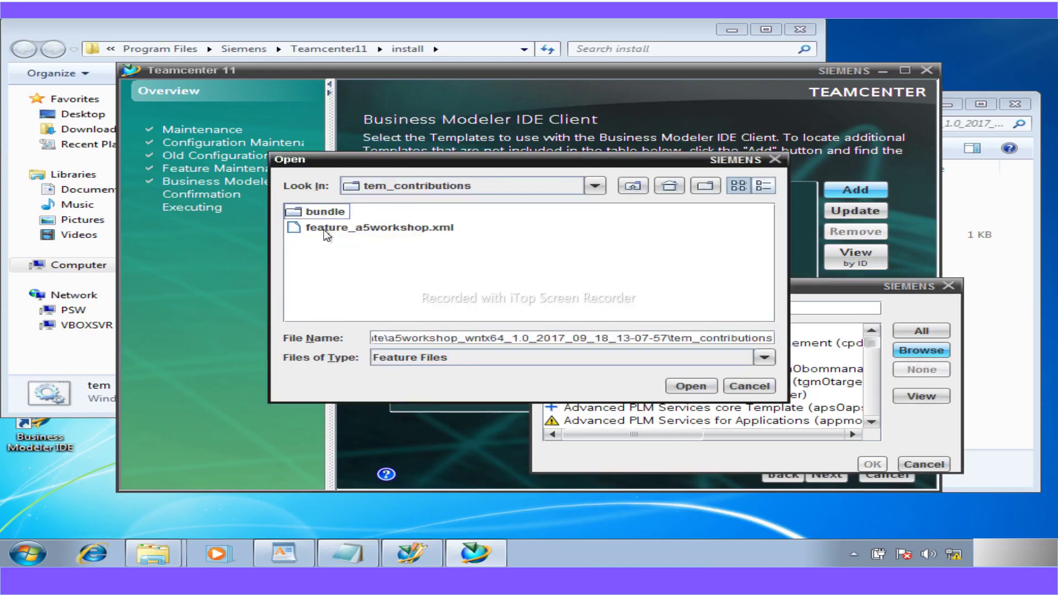
{"action": "left_click", "coordinate": [322, 228]}
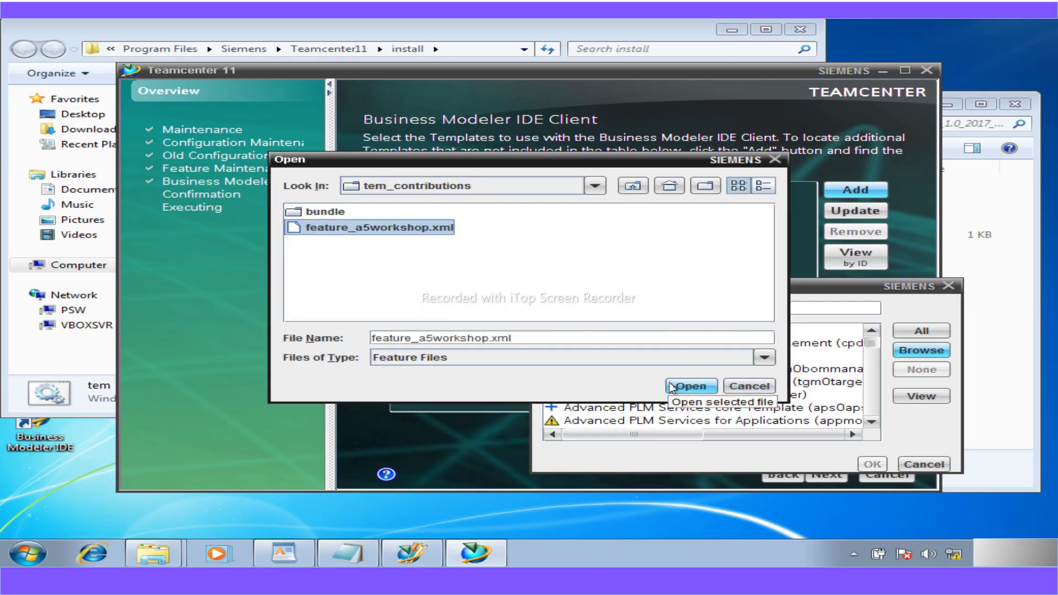
{"action": "left_click", "coordinate": [689, 386]}
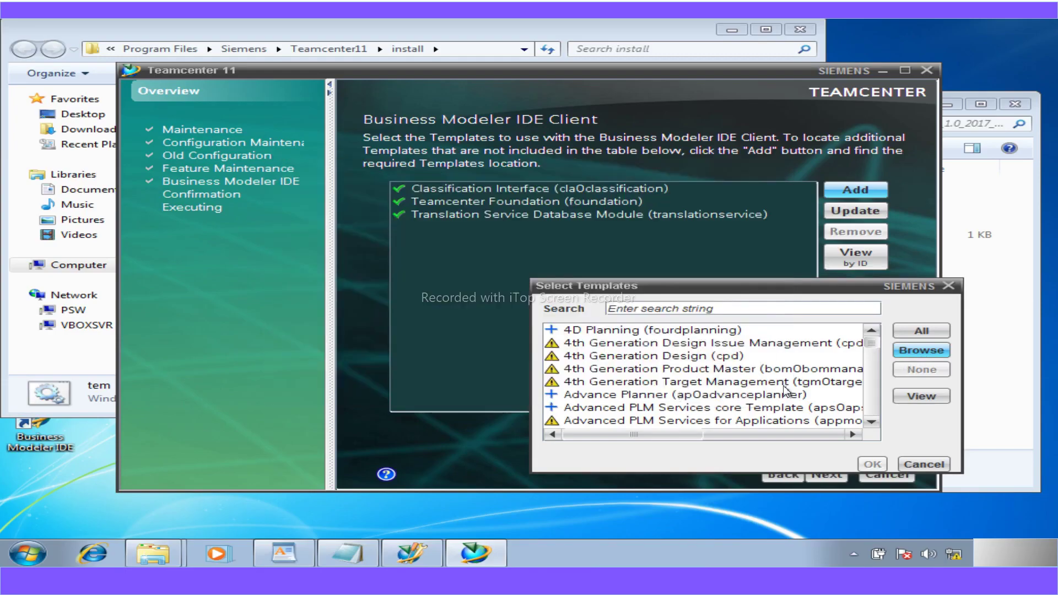
{"action": "scroll", "coordinate": [860, 365], "scroll_direction": "down", "scroll_amount": 20}
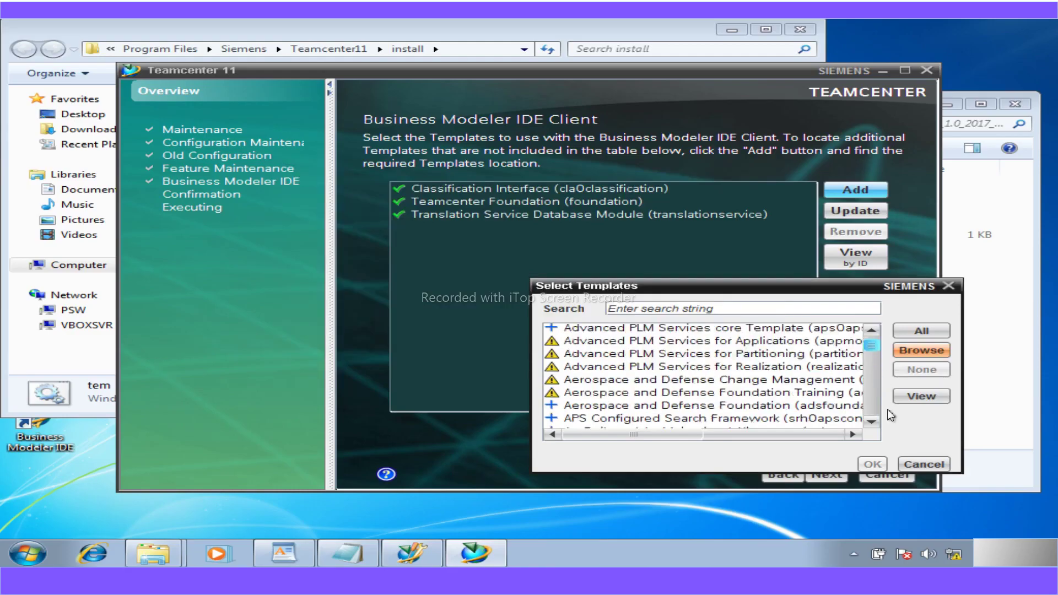
{"action": "left_click", "coordinate": [615, 422]}
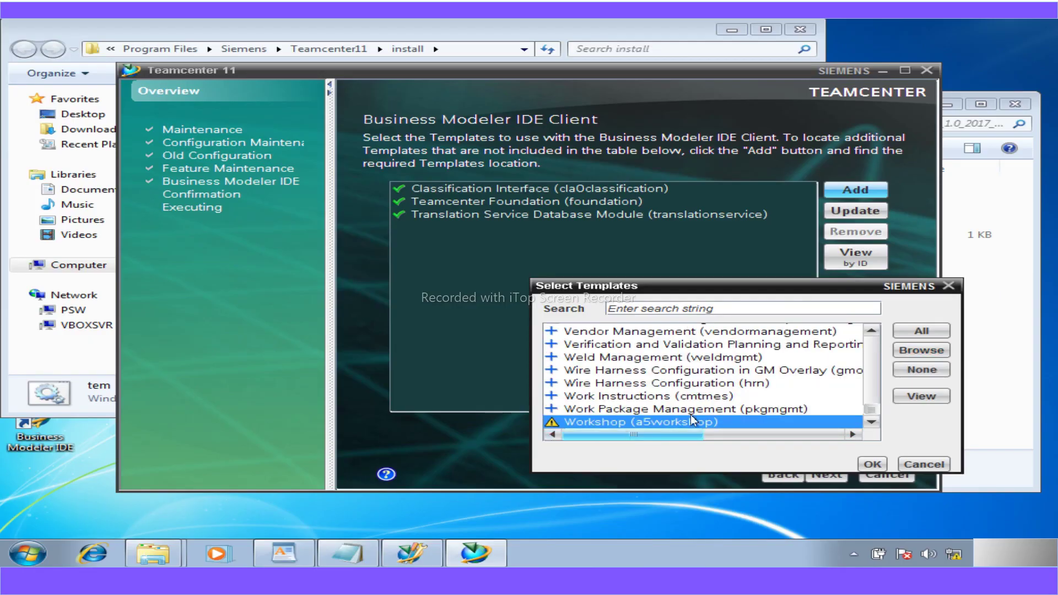
{"action": "left_click", "coordinate": [887, 464]}
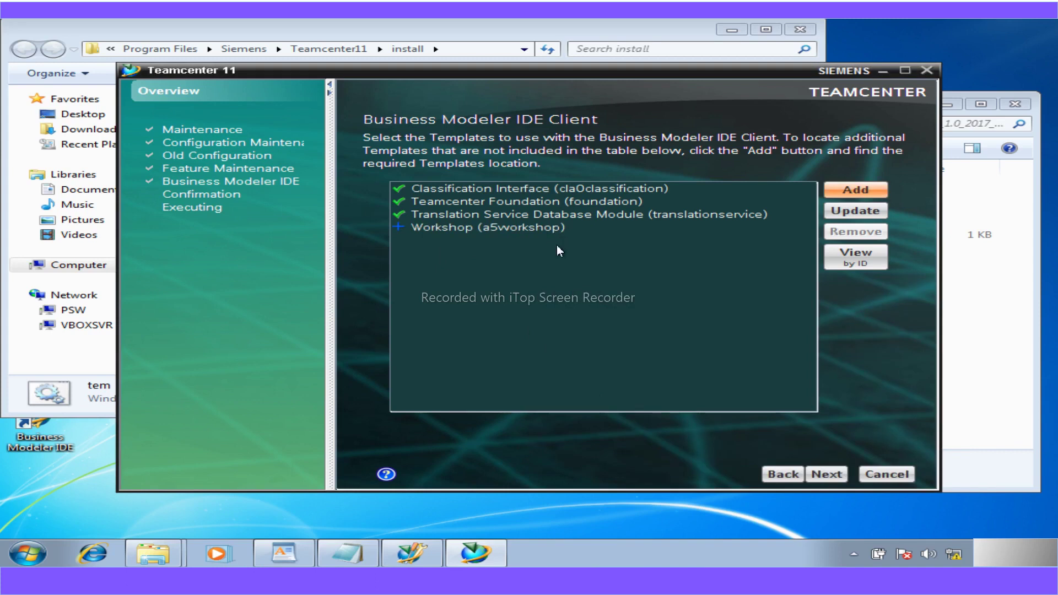
- Install the a5workshop template, watch the detailed log, and close the installer after Install Successful
{"action": "left_click", "coordinate": [826, 474]}
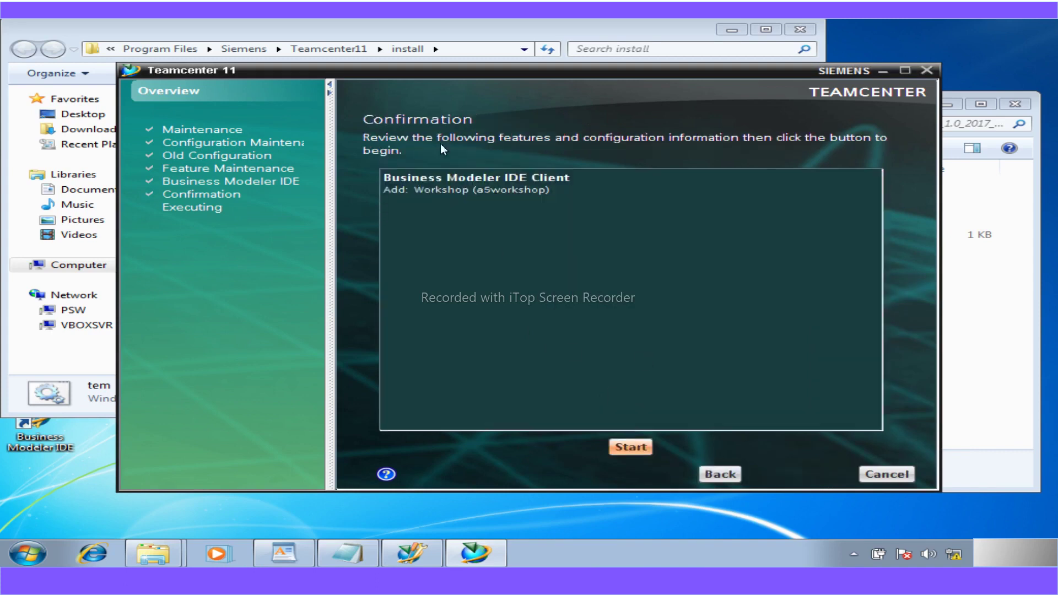
{"action": "left_click", "coordinate": [623, 443]}
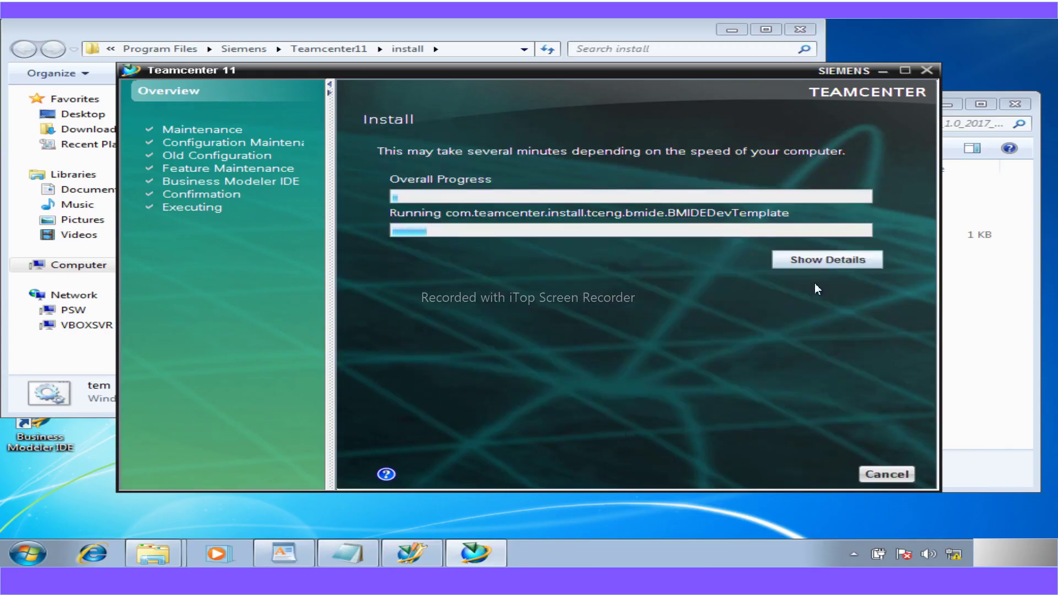
{"action": "left_click", "coordinate": [812, 260]}
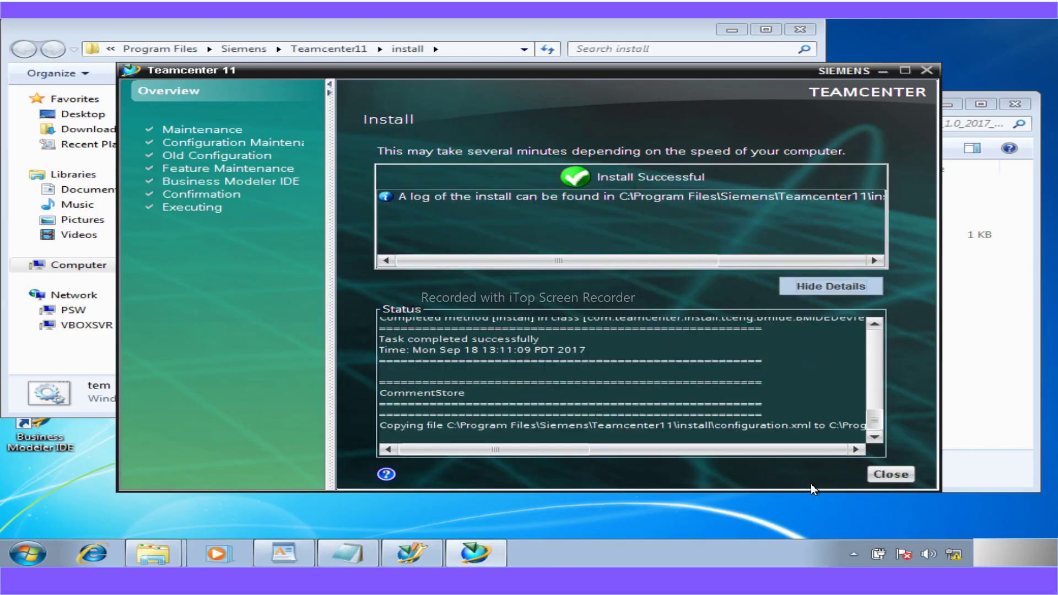
{"action": "left_click", "coordinate": [906, 474]}
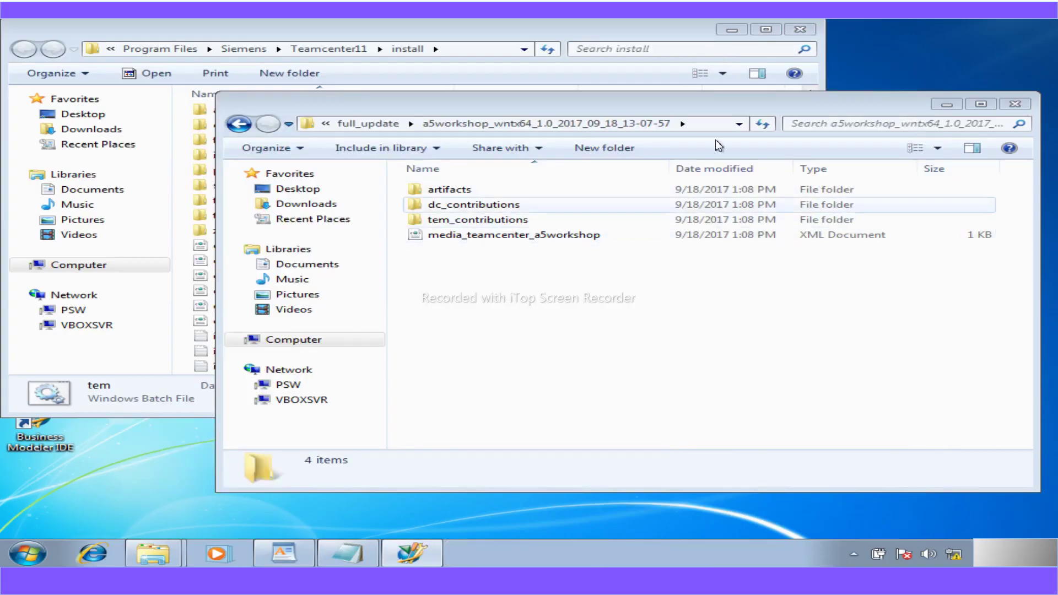
- Run the tem batch file from the Teamcenter11 install folder as administrator, accepting the elevation prompt
{"action": "left_click", "coordinate": [1015, 104]}
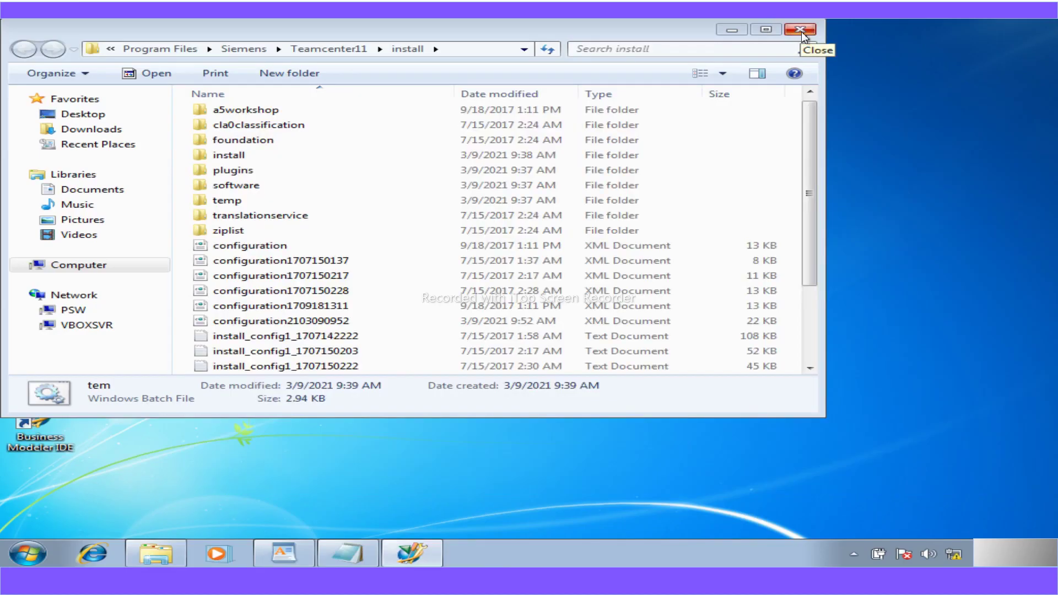
{"action": "scroll", "coordinate": [794, 302], "scroll_direction": "down", "scroll_amount": 2}
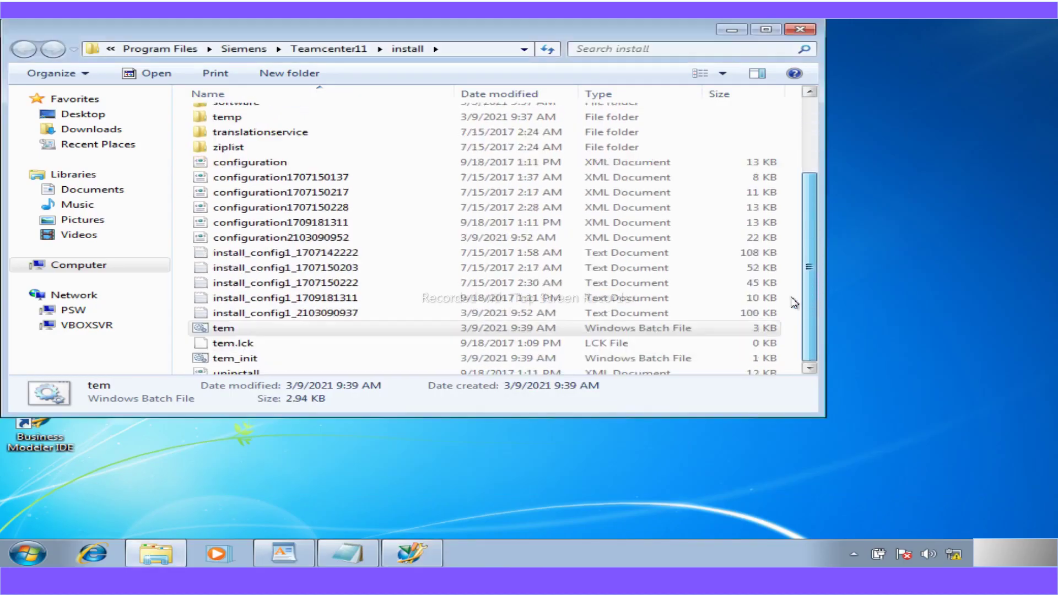
{"action": "right_click", "coordinate": [227, 307]}
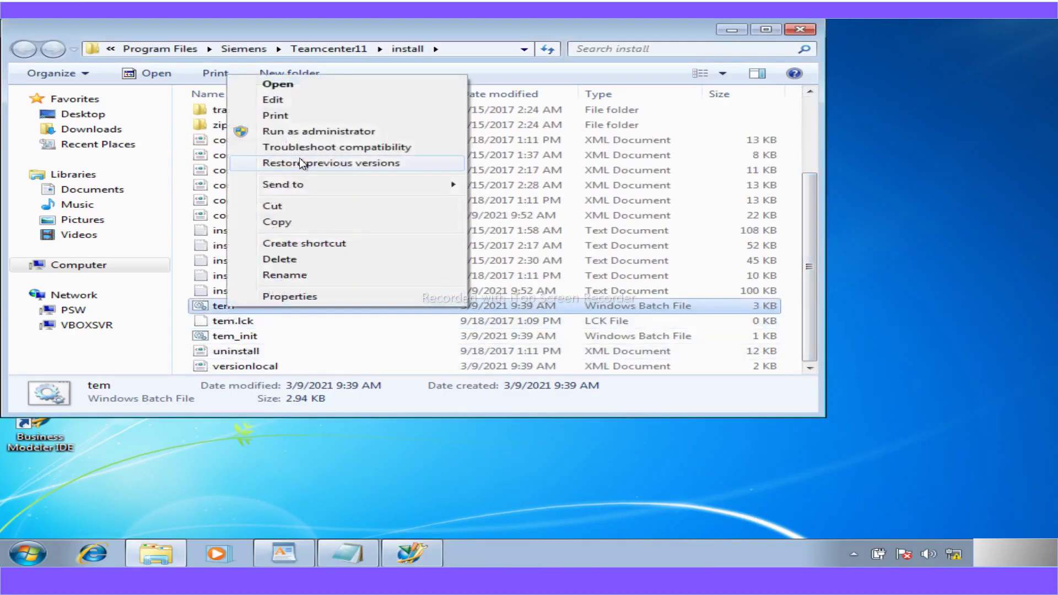
{"action": "left_click", "coordinate": [308, 132]}
{"action": "left_click", "coordinate": [512, 255]}
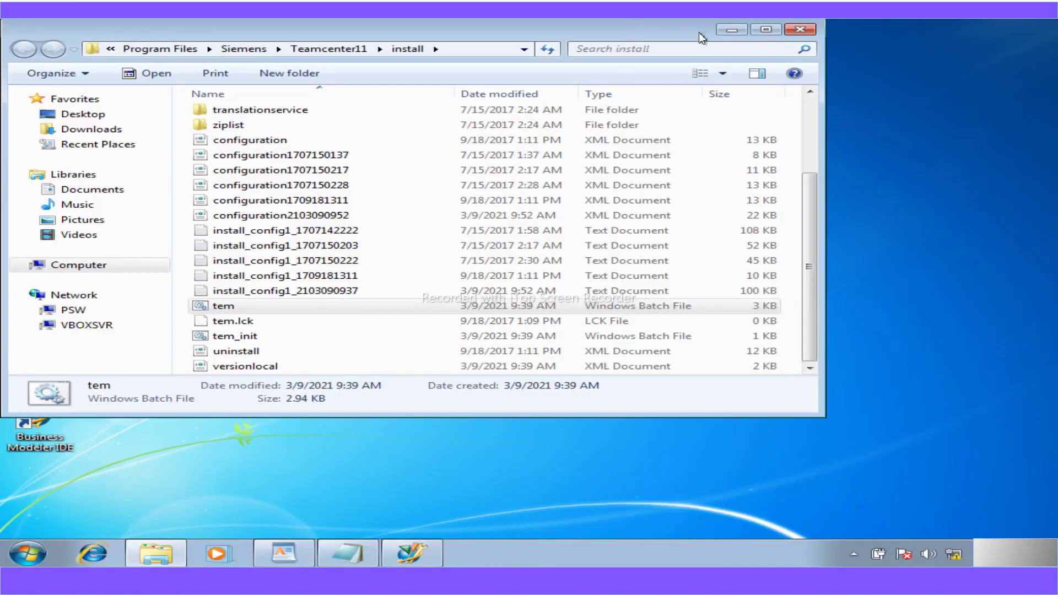
{"action": "left_click", "coordinate": [731, 29]}
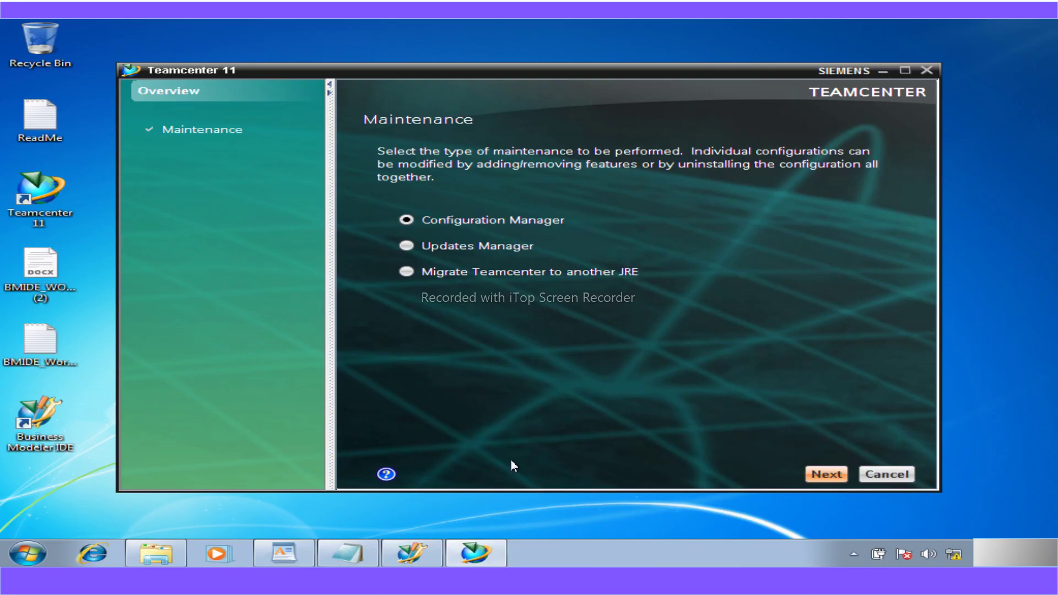
- Continue through Configuration Maintenance and Old Configuration to Feature Maintenance for My Configuration 1
{"action": "key", "text": "Return"}
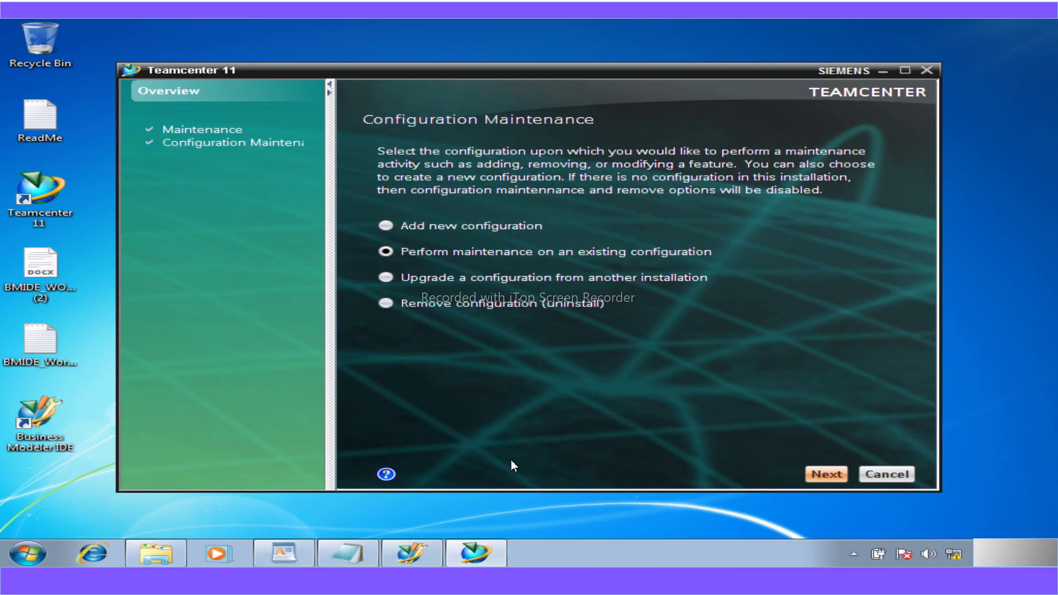
{"action": "left_click", "coordinate": [843, 474]}
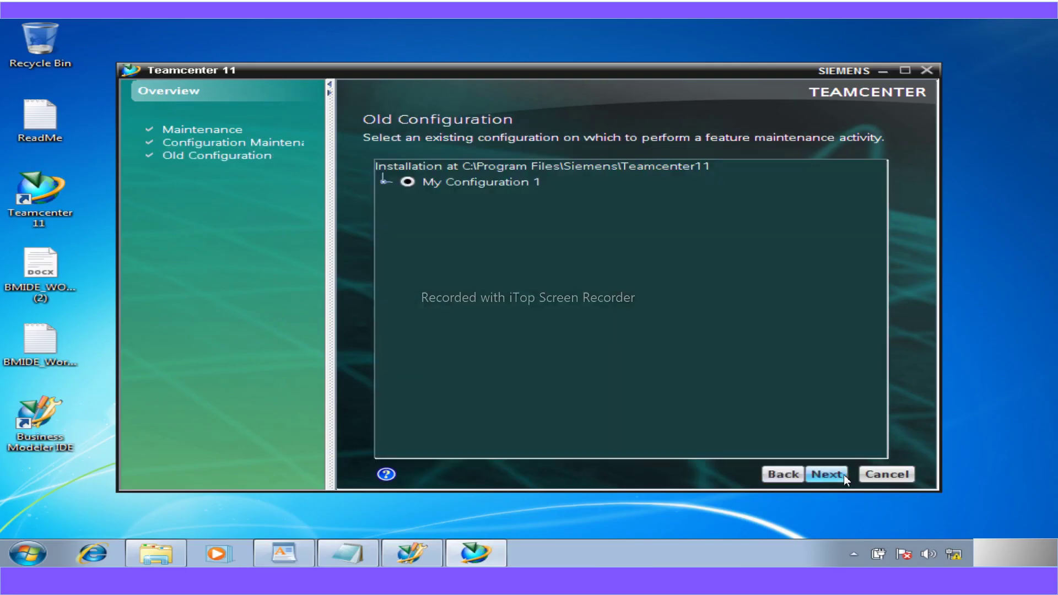
{"action": "left_click", "coordinate": [836, 477]}
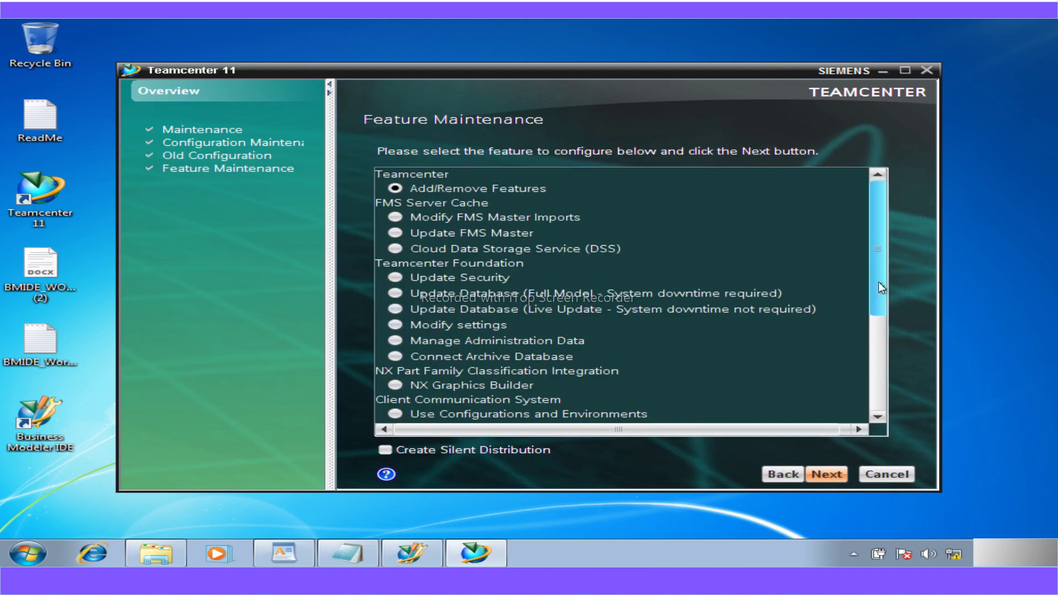
- Search the feature list for 'workshop', tick the Workshop feature, and proceed
{"action": "left_click_drag", "start_coordinate": [880, 280], "coordinate": [883, 252]}
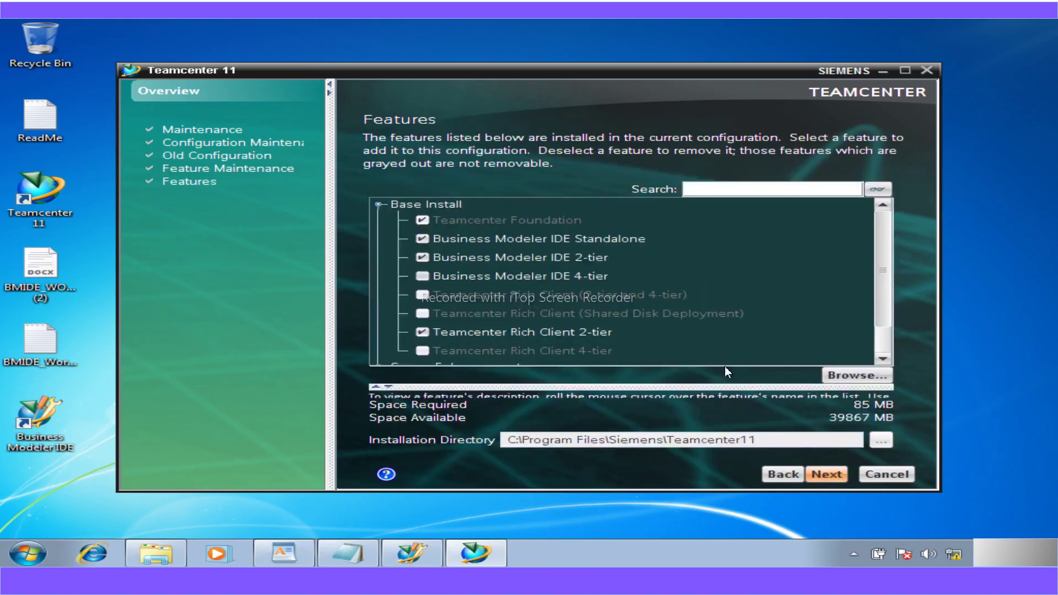
{"action": "left_click", "coordinate": [712, 189]}
{"action": "type", "text": "workshop"}
{"action": "left_click", "coordinate": [878, 192]}
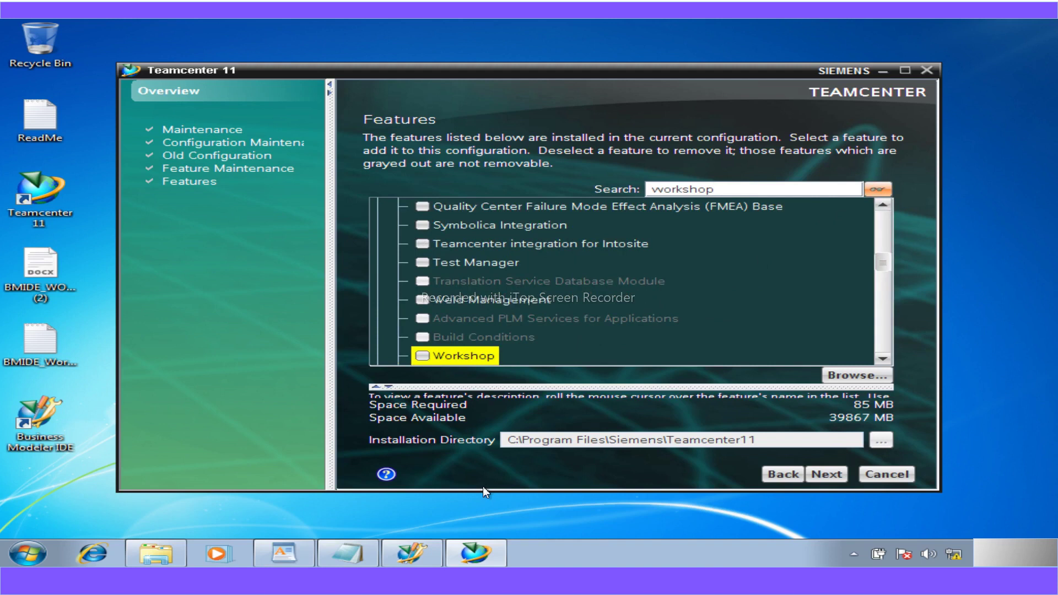
{"action": "left_click", "coordinate": [422, 356]}
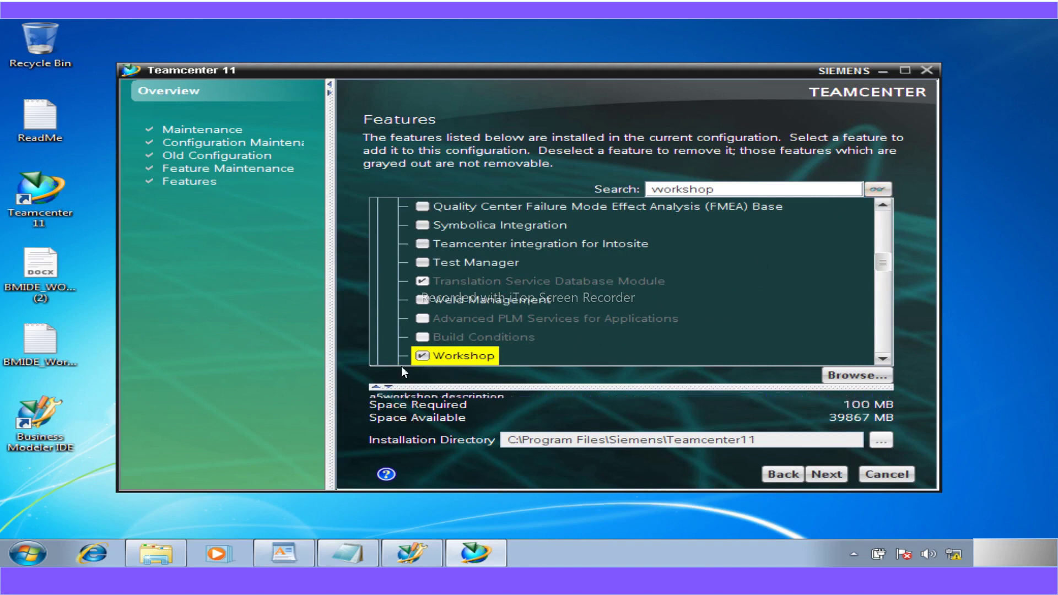
{"action": "left_click", "coordinate": [833, 477]}
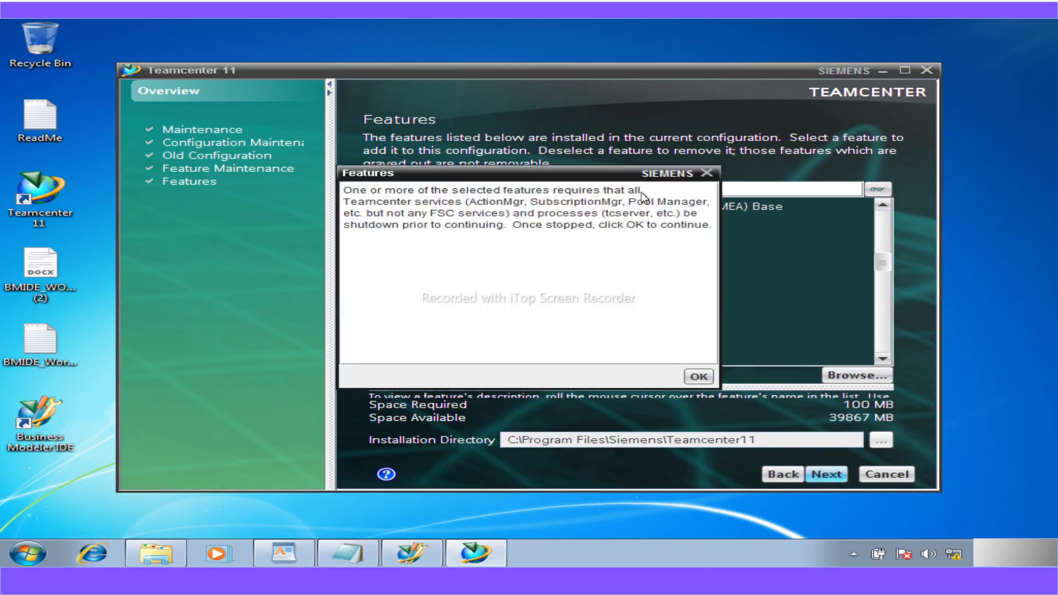
- Move aside and acknowledge the warning about stopping Teamcenter services for the Workshop feature
{"action": "left_click_drag", "start_coordinate": [641, 192], "coordinate": [344, 197]}
{"action": "left_click_drag", "start_coordinate": [541, 173], "coordinate": [406, 163]}
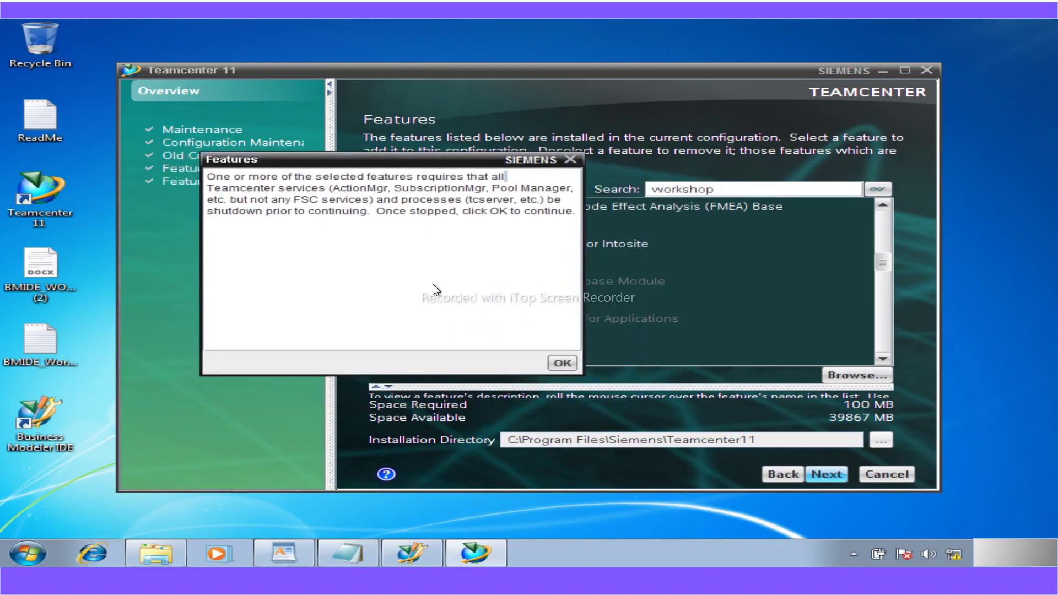
{"action": "left_click", "coordinate": [562, 363]}
- Check in Windows Services that Teamcenter FSC Service is Started, then close Services
{"action": "left_click", "coordinate": [44, 554]}
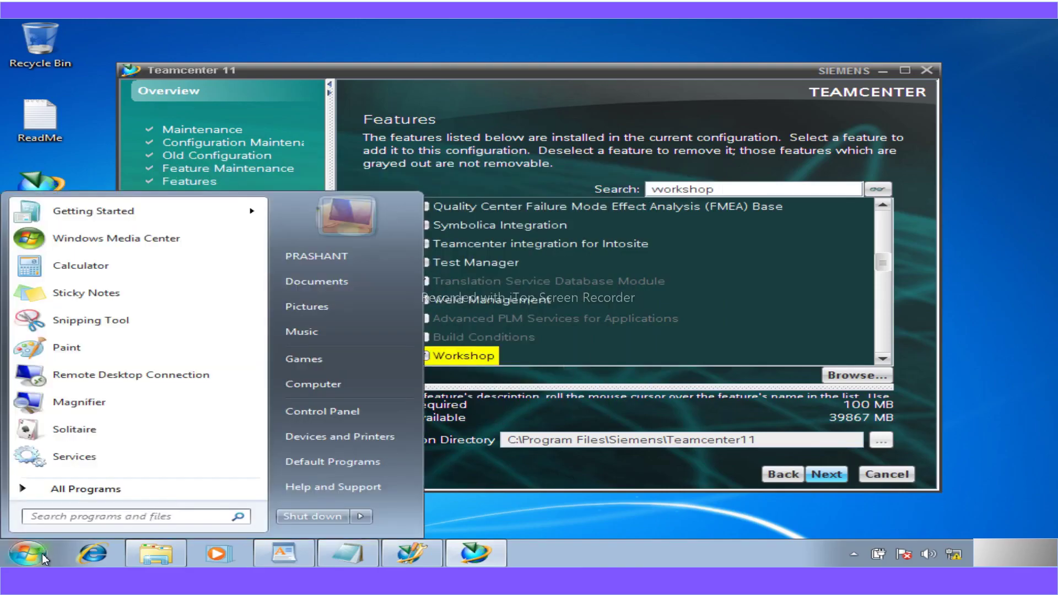
{"action": "left_click", "coordinate": [103, 460]}
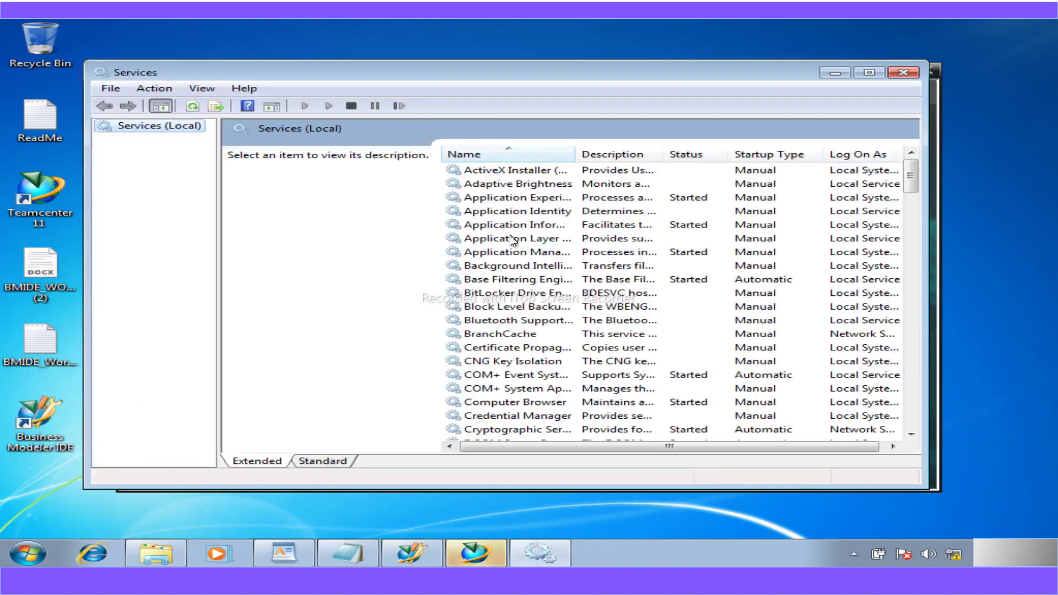
{"action": "left_click", "coordinate": [507, 243]}
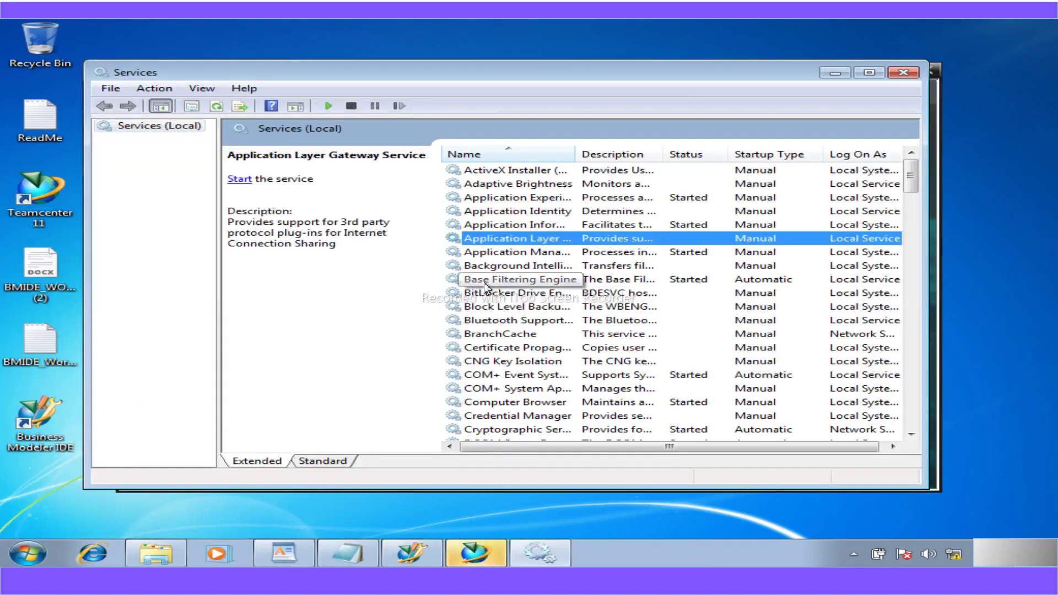
{"action": "key", "text": "t"}
{"action": "key", "text": "Down"}
{"action": "key", "text": "Down"}
{"action": "key", "text": "Down"}
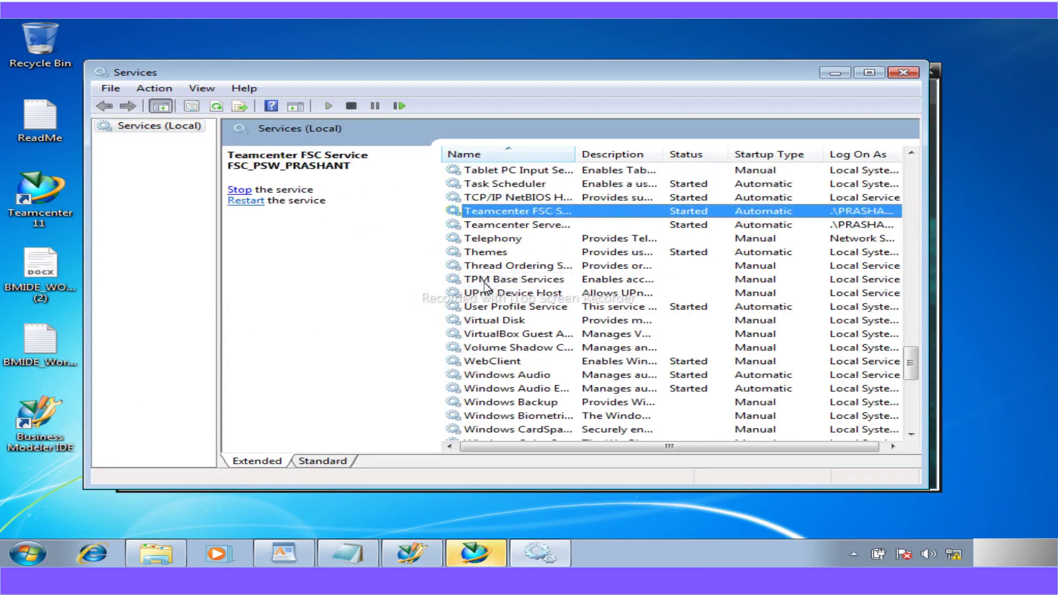
{"action": "left_click", "coordinate": [904, 74]}
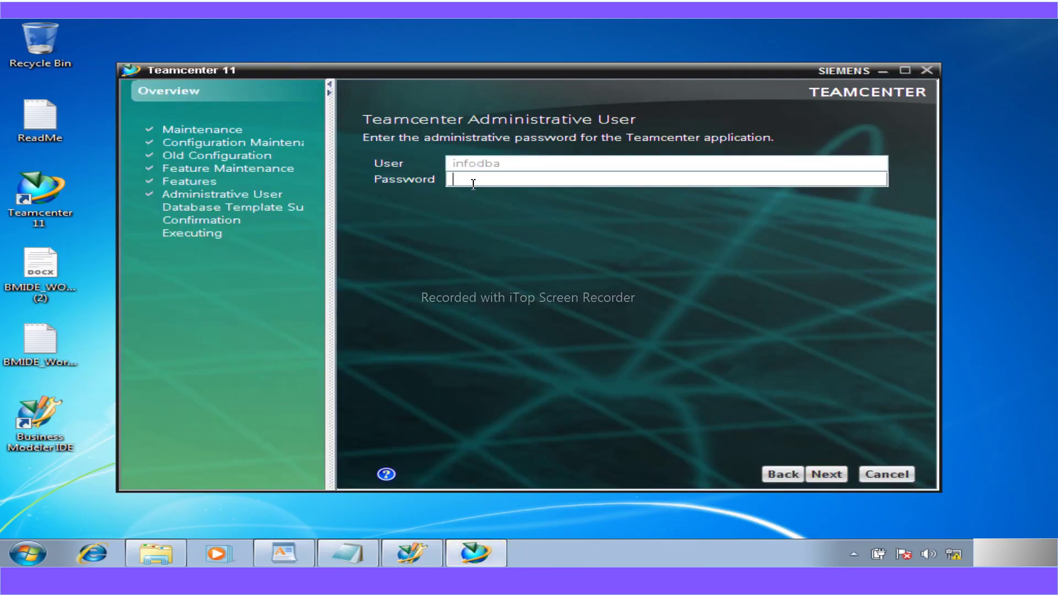
- Enter the administrator password, accept the template summary, and start the Workshop template install with details shown
{"action": "type", "text": "infodba"}
{"action": "left_click", "coordinate": [828, 474]}
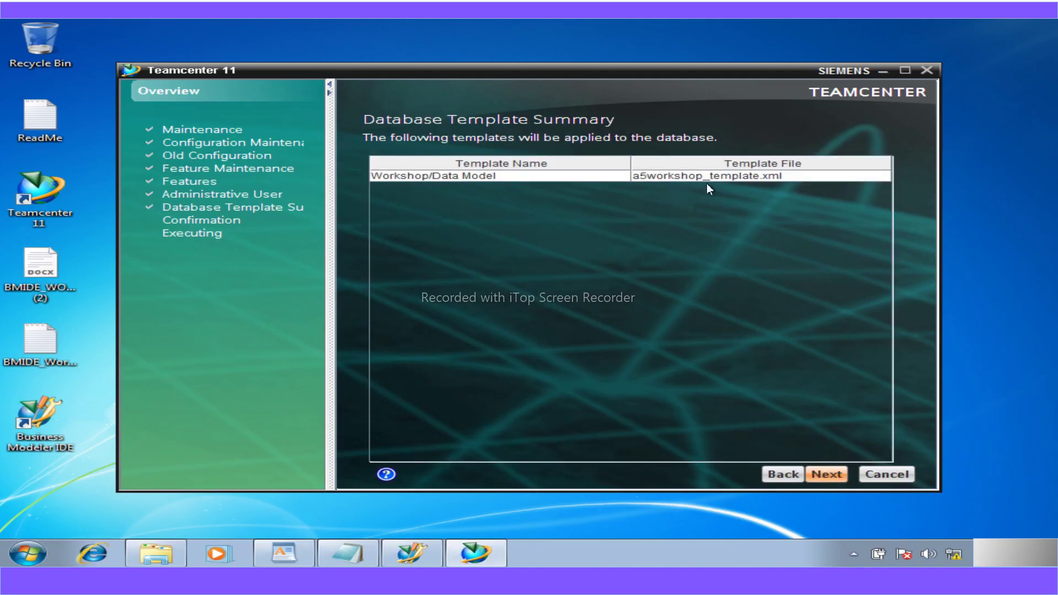
{"action": "left_click", "coordinate": [821, 475]}
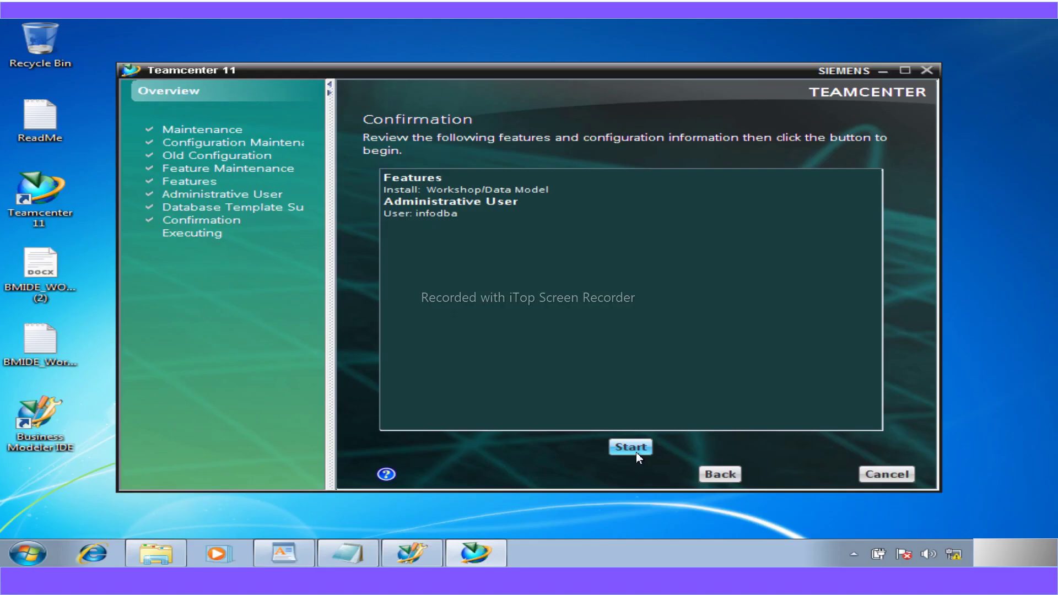
{"action": "left_click", "coordinate": [632, 447]}
{"action": "left_click", "coordinate": [813, 261]}
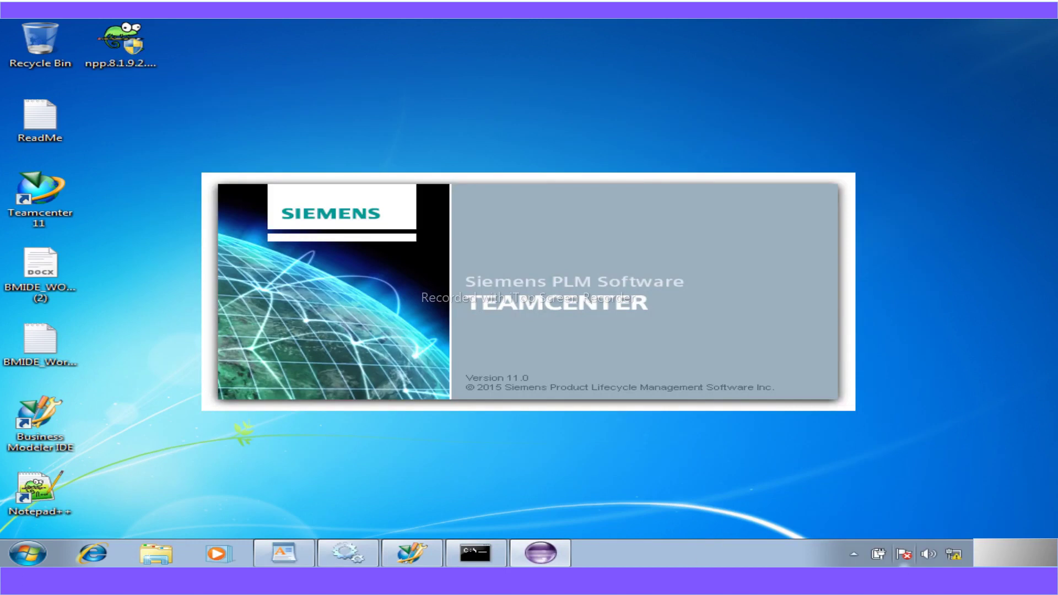
- Bring back the BMIDE_WORKSHOP guide PDF and scroll to Workshop 5 step 1 on page 18
{"action": "left_click", "coordinate": [560, 582]}
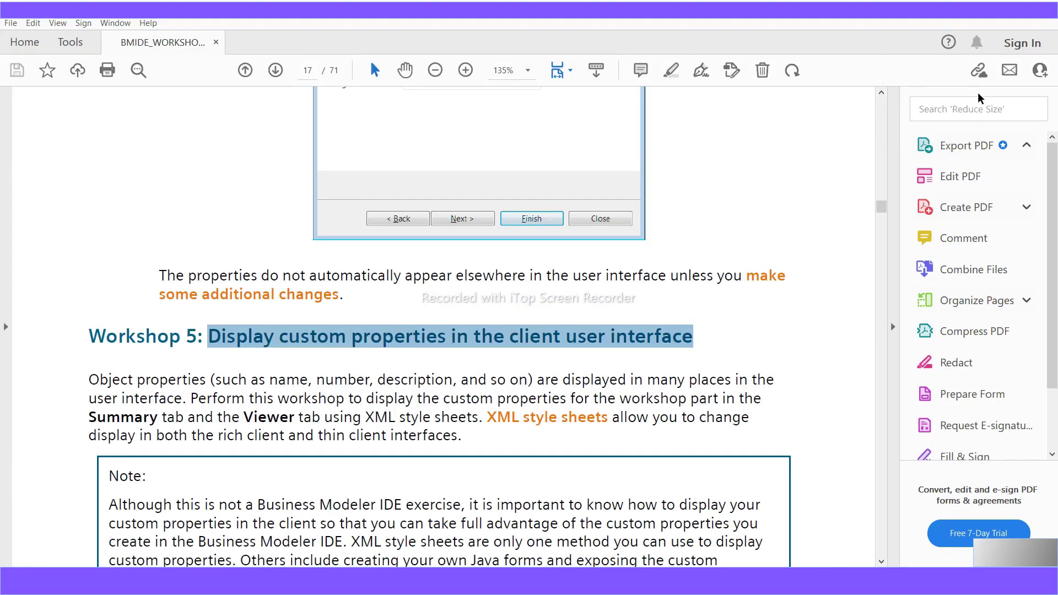
{"action": "left_click", "coordinate": [975, 9]}
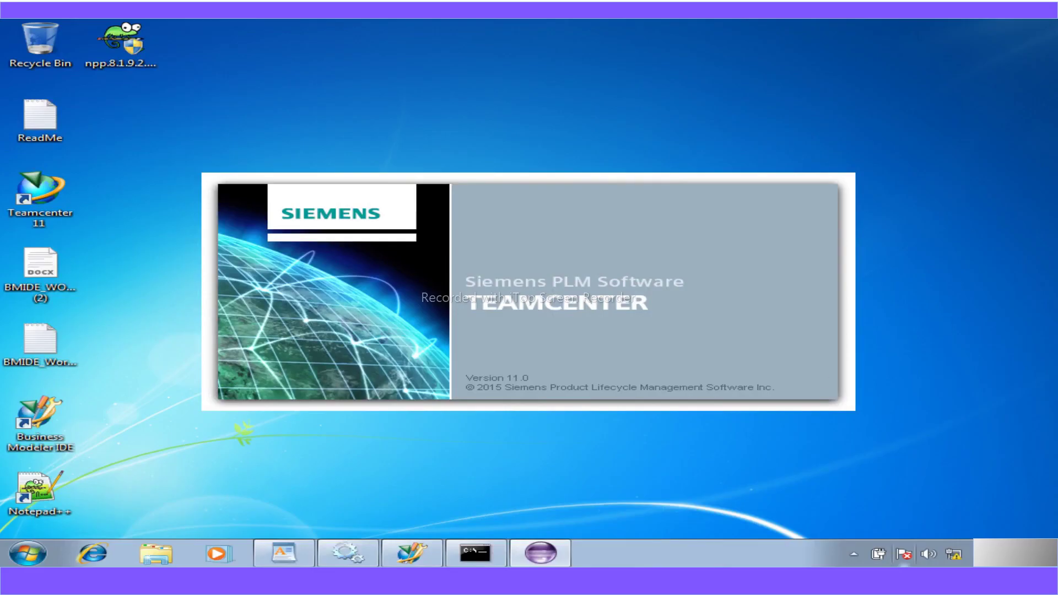
{"action": "mouse_move", "coordinate": [475, 552]}
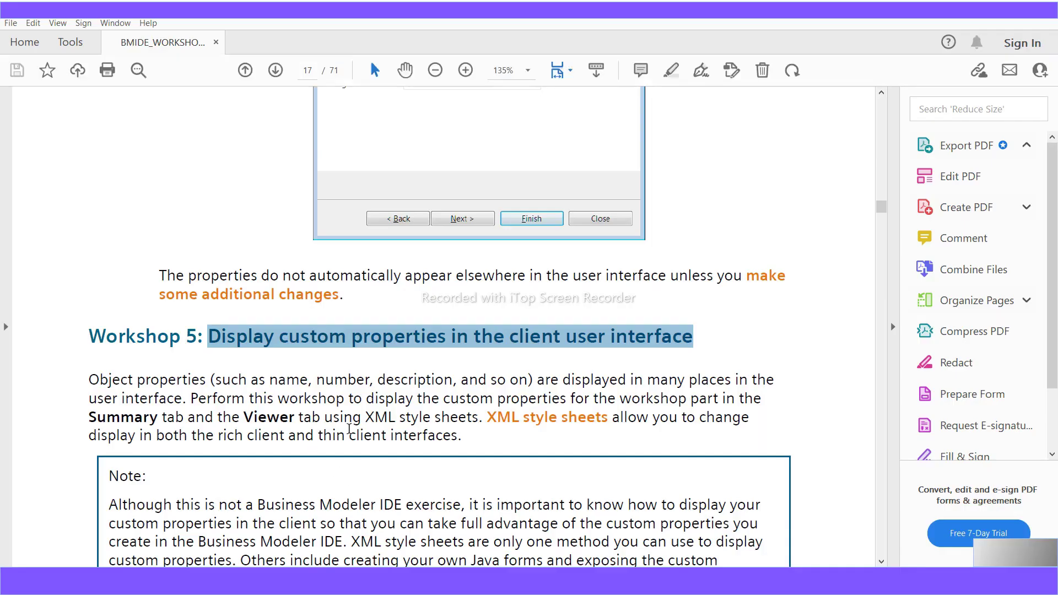
{"action": "scroll", "coordinate": [378, 428], "scroll_direction": "down", "scroll_amount": 5}
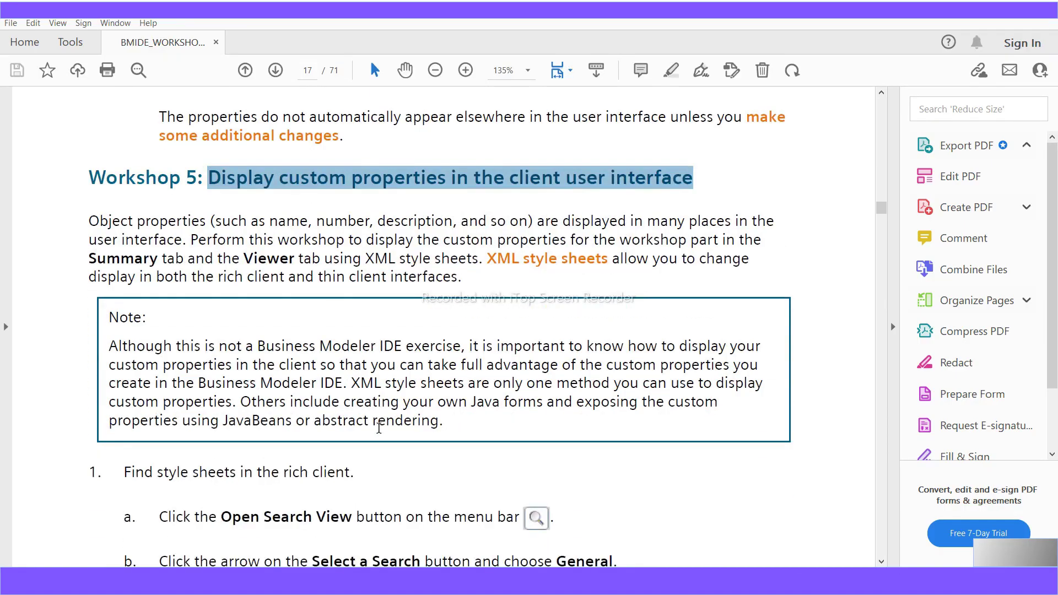
{"action": "scroll", "coordinate": [378, 428], "scroll_direction": "down", "scroll_amount": 5}
{"action": "scroll", "coordinate": [378, 433], "scroll_direction": "down", "scroll_amount": 15}
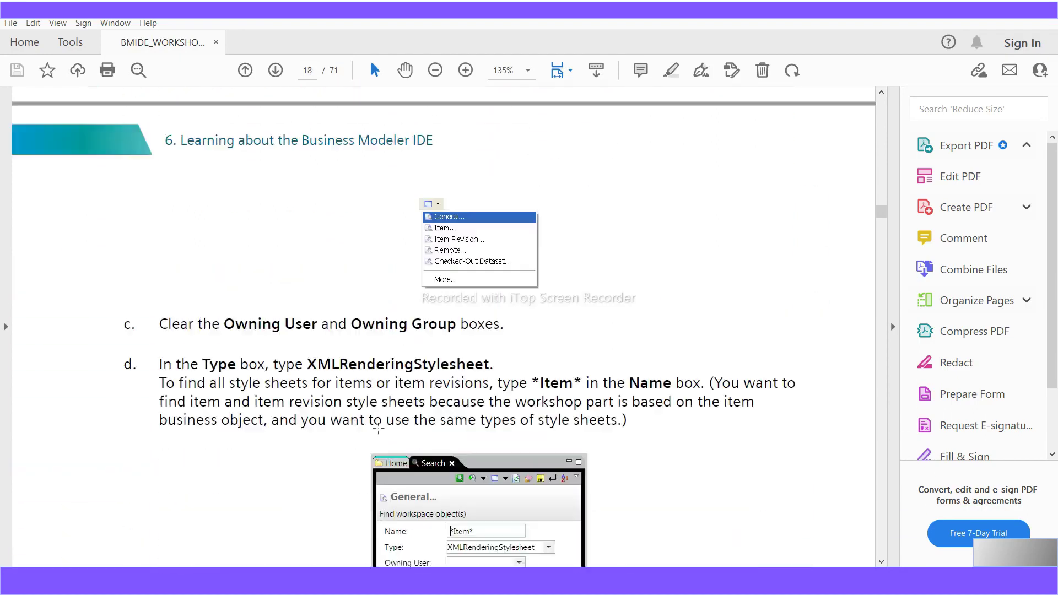
- Scroll to the page 20 rename table and highlight its headings and Item → A5_WorkshopPart
{"action": "scroll", "coordinate": [379, 429], "scroll_direction": "down", "scroll_amount": 12}
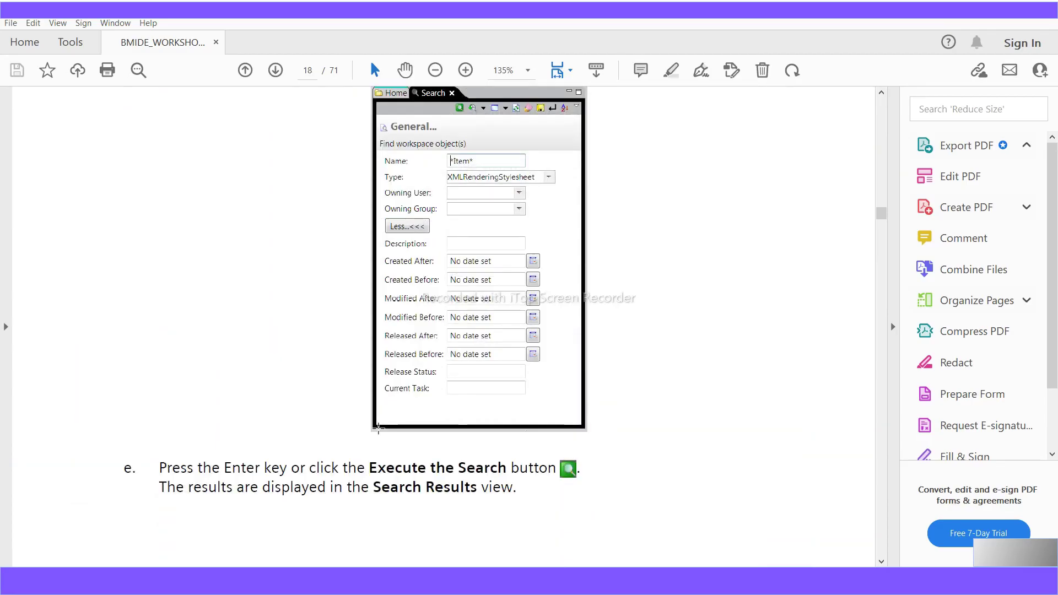
{"action": "scroll", "coordinate": [379, 428], "scroll_direction": "down", "scroll_amount": 20}
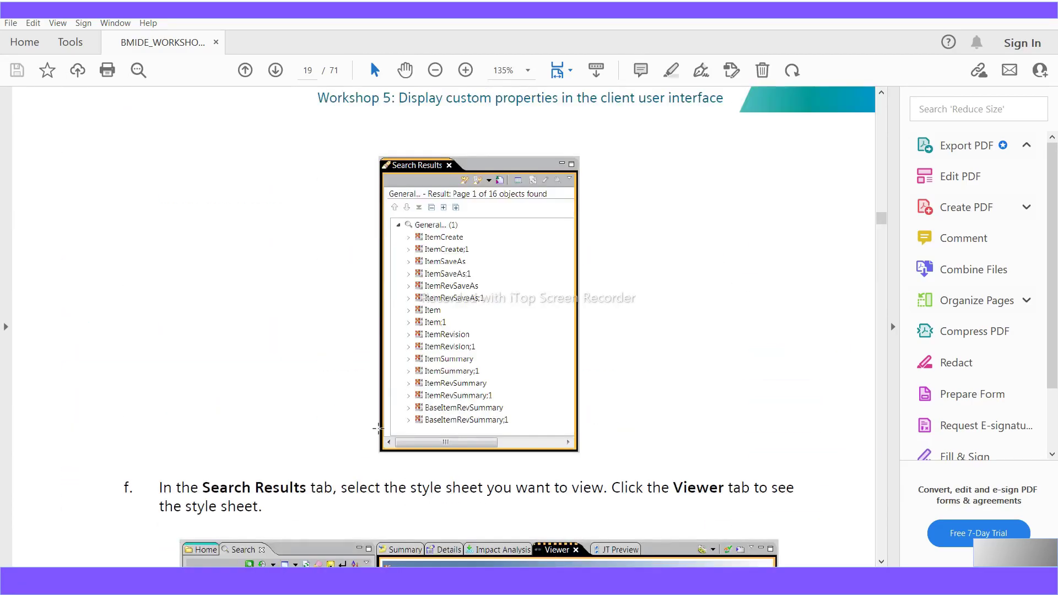
{"action": "scroll", "coordinate": [378, 428], "scroll_direction": "down", "scroll_amount": 13}
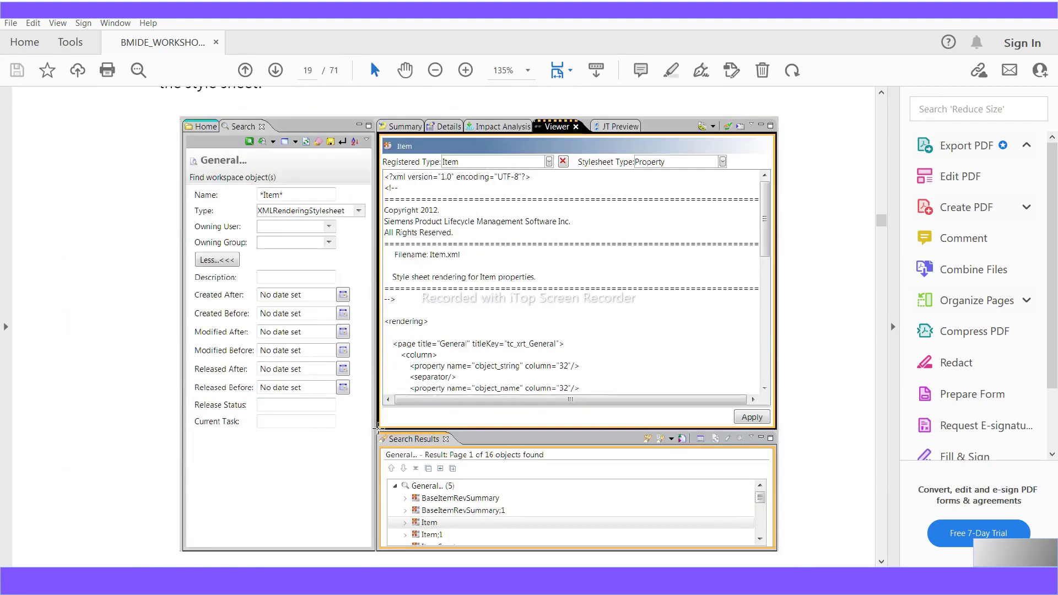
{"action": "scroll", "coordinate": [378, 428], "scroll_direction": "down", "scroll_amount": 12}
{"action": "scroll", "coordinate": [379, 434], "scroll_direction": "down", "scroll_amount": 4}
{"action": "scroll", "coordinate": [379, 434], "scroll_direction": "down", "scroll_amount": 2}
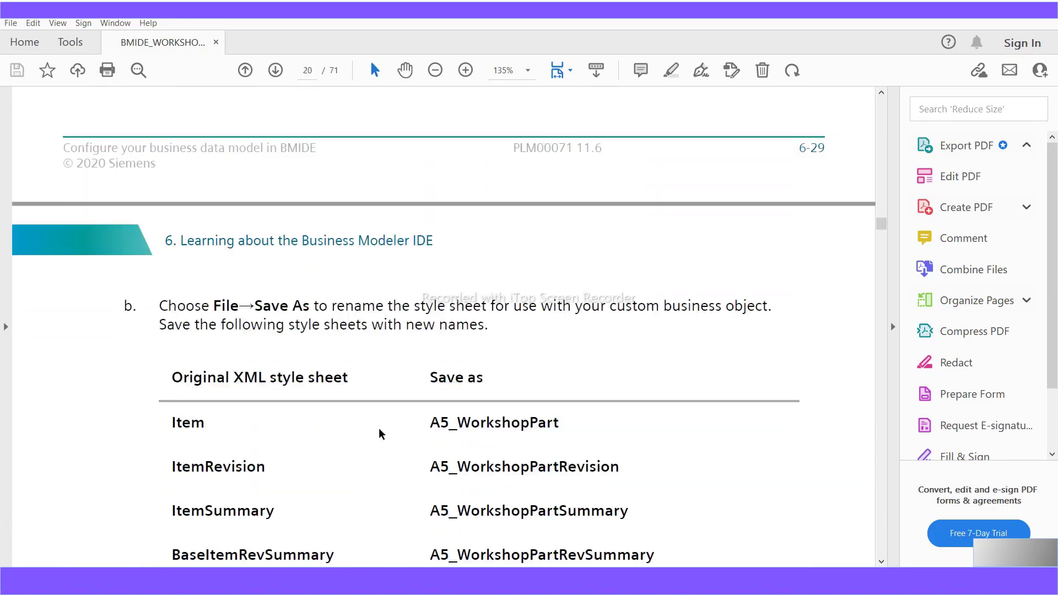
{"action": "left_click_drag", "start_coordinate": [171, 324], "coordinate": [484, 324]}
{"action": "left_click_drag", "start_coordinate": [208, 378], "coordinate": [172, 377]}
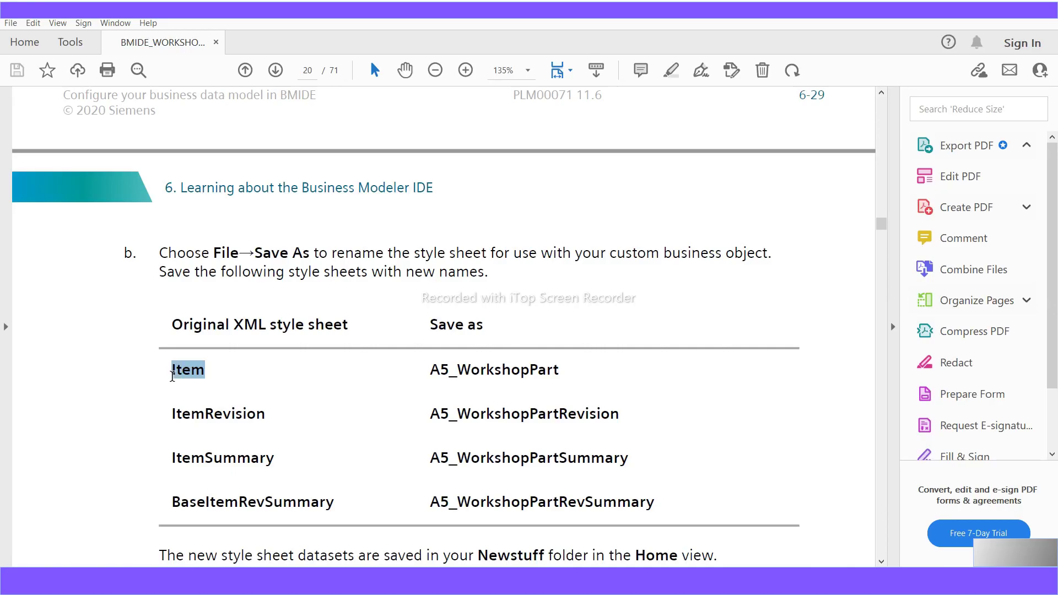
{"action": "left_click_drag", "start_coordinate": [172, 376], "coordinate": [170, 378]}
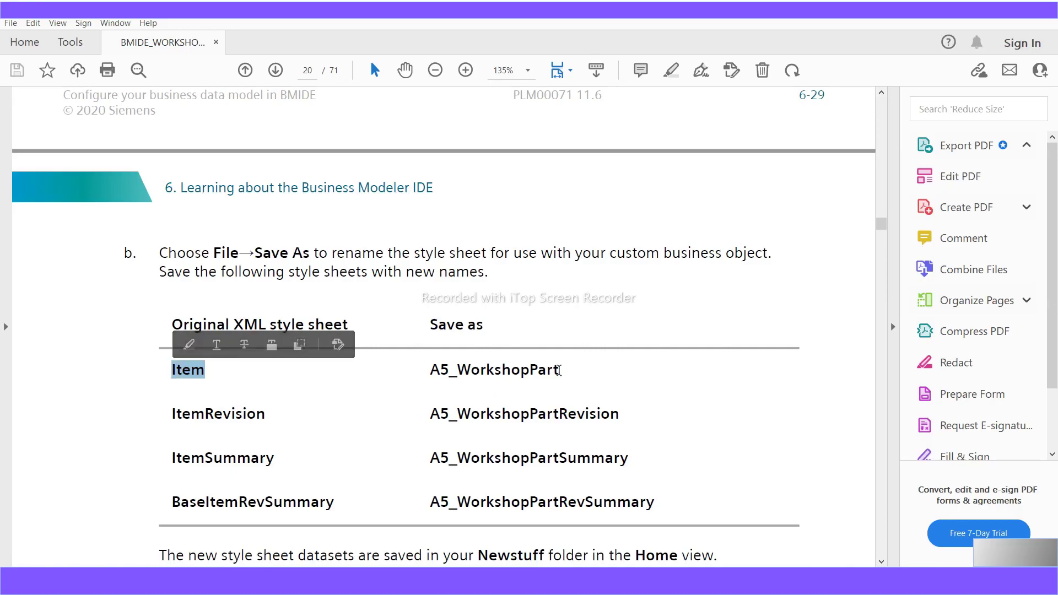
{"action": "left_click_drag", "start_coordinate": [560, 372], "coordinate": [411, 376]}
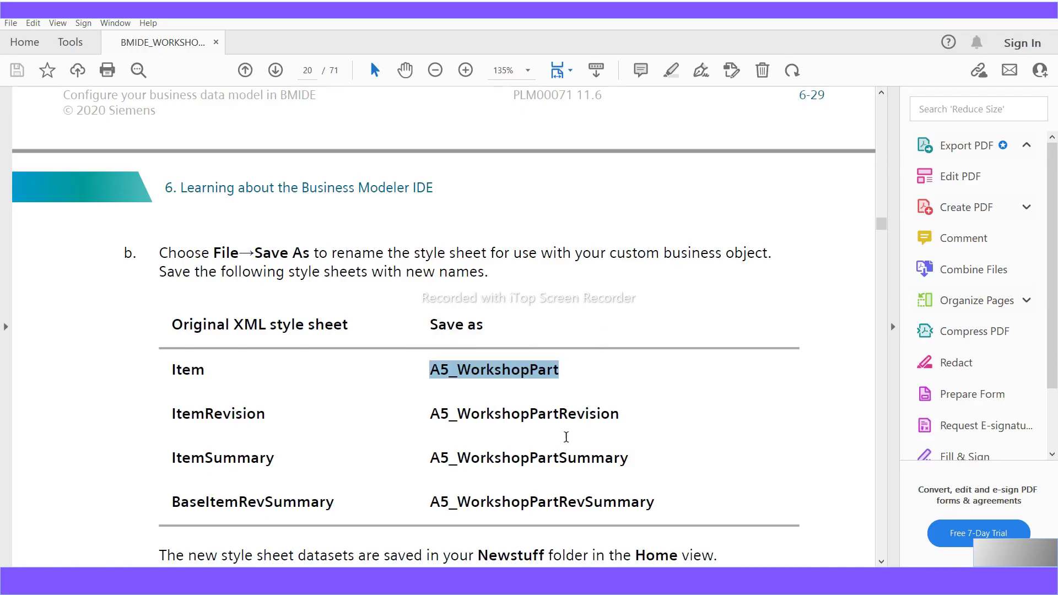
- Highlight ItemRevision, ItemSummary, BaseItemRevSummary and their A5_WorkshopPartRevision, Summary, RevSummary names
{"action": "left_click_drag", "start_coordinate": [208, 370], "coordinate": [170, 372]}
{"action": "left_click_drag", "start_coordinate": [559, 371], "coordinate": [426, 374]}
{"action": "left_click_drag", "start_coordinate": [266, 416], "coordinate": [160, 424]}
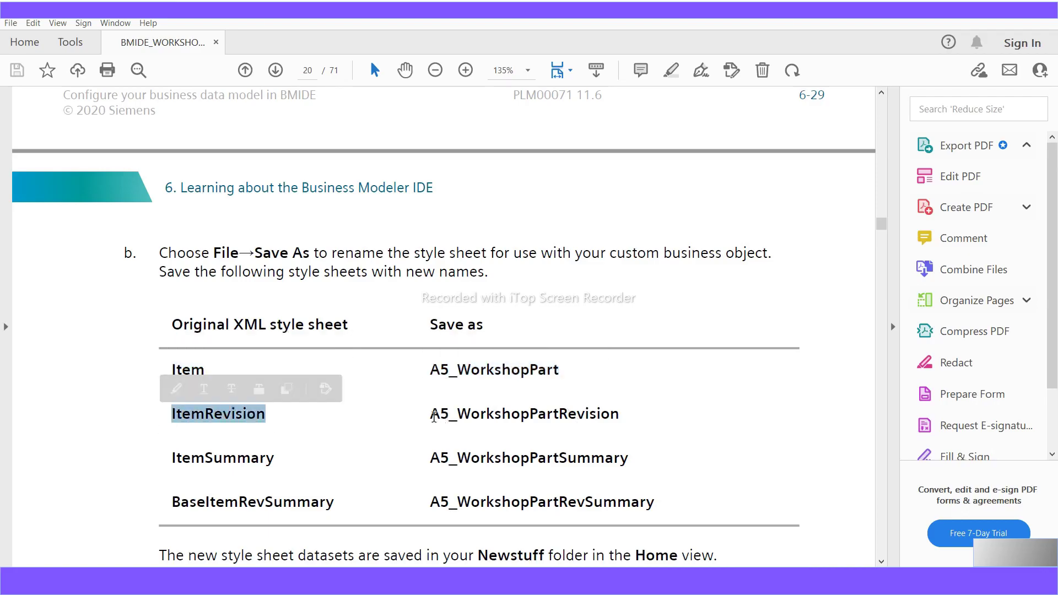
{"action": "left_click_drag", "start_coordinate": [434, 417], "coordinate": [465, 414]}
{"action": "left_click_drag", "start_coordinate": [581, 417], "coordinate": [165, 467]}
{"action": "left_click", "coordinate": [310, 470]}
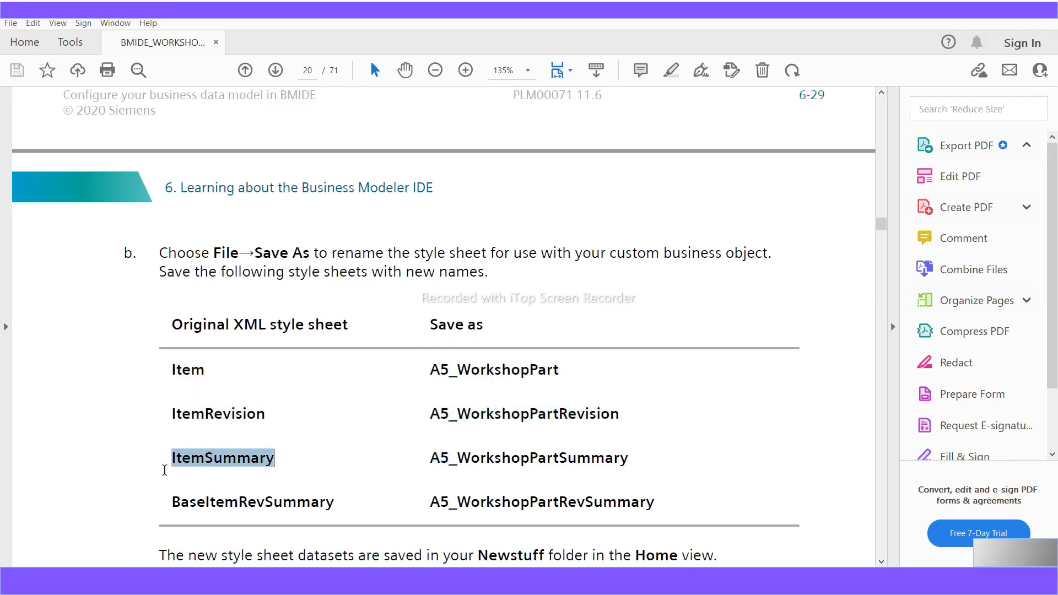
{"action": "left_click_drag", "start_coordinate": [629, 461], "coordinate": [427, 470]}
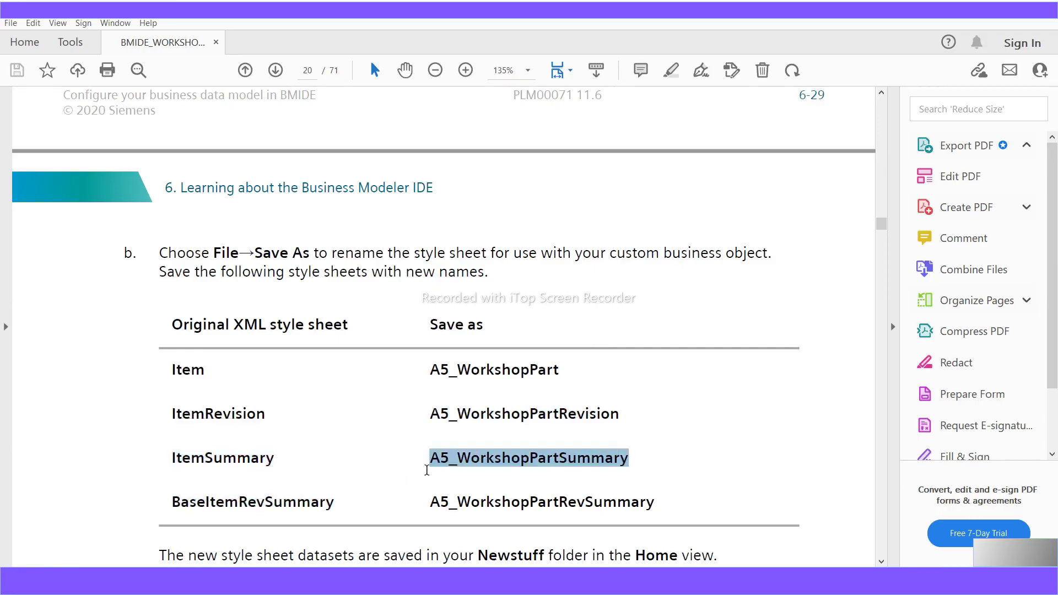
{"action": "left_click_drag", "start_coordinate": [333, 503], "coordinate": [169, 517]}
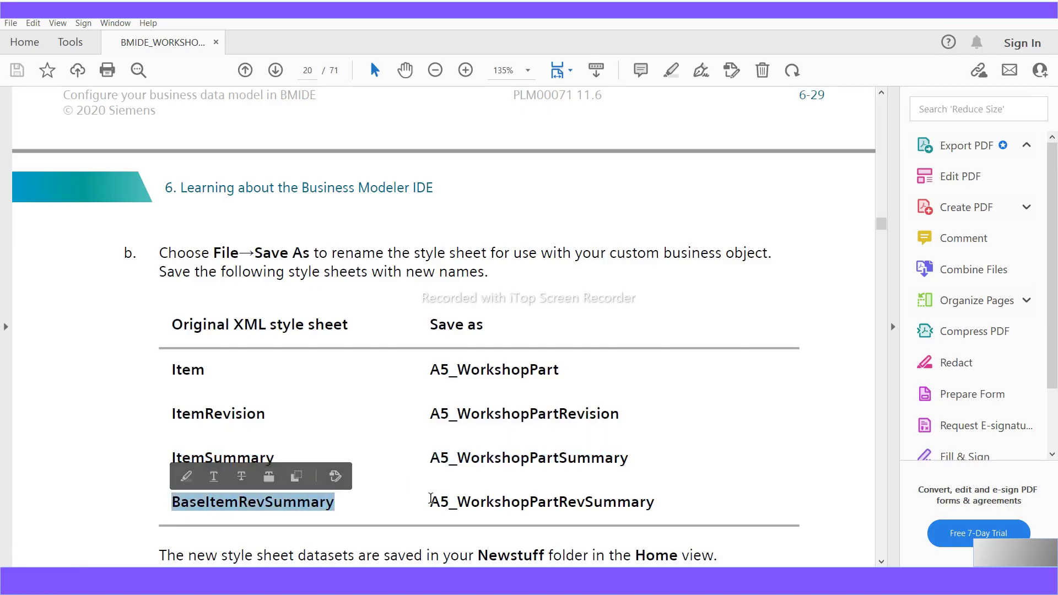
{"action": "left_click_drag", "start_coordinate": [429, 502], "coordinate": [662, 513]}
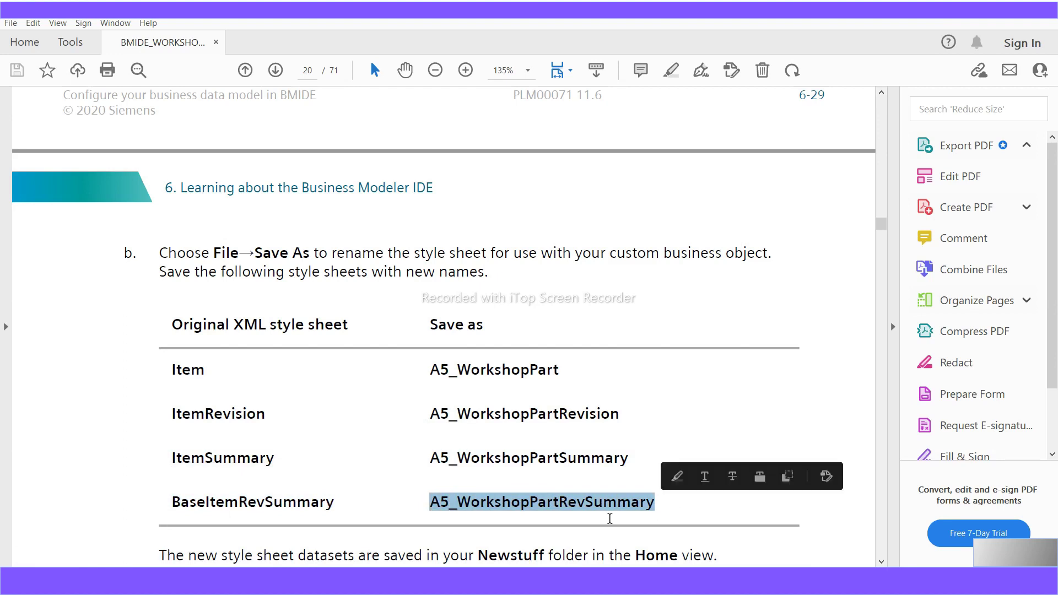
{"action": "left_click_drag", "start_coordinate": [336, 504], "coordinate": [172, 509]}
- Scroll down page 21 to the screenshot of the A5_WorkshopPart style sheets in Newstuff
{"action": "scroll", "coordinate": [366, 536], "scroll_direction": "down", "scroll_amount": 5}
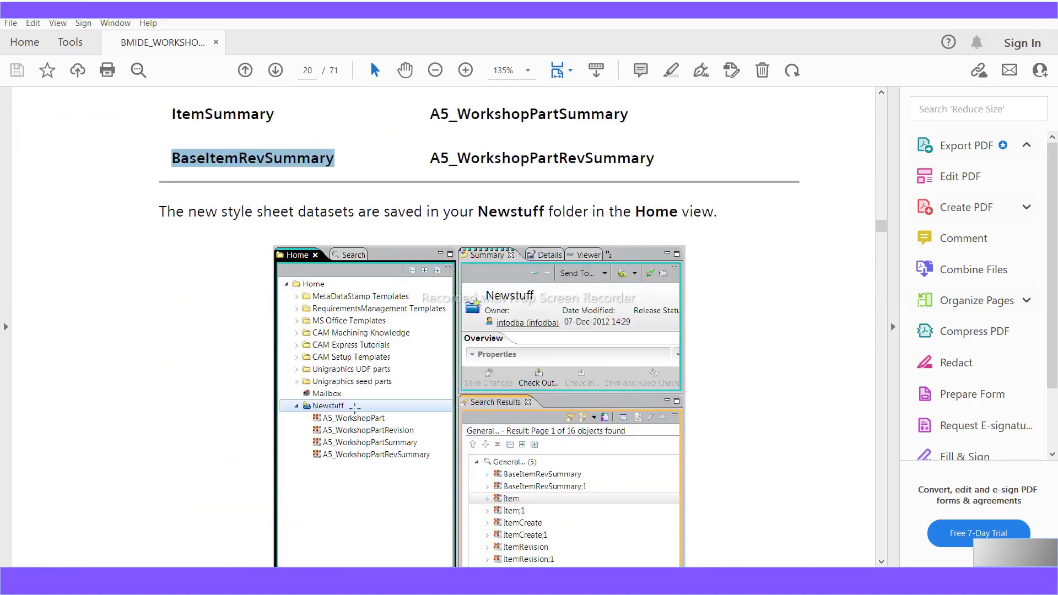
{"action": "scroll", "coordinate": [338, 475], "scroll_direction": "down", "scroll_amount": 3}
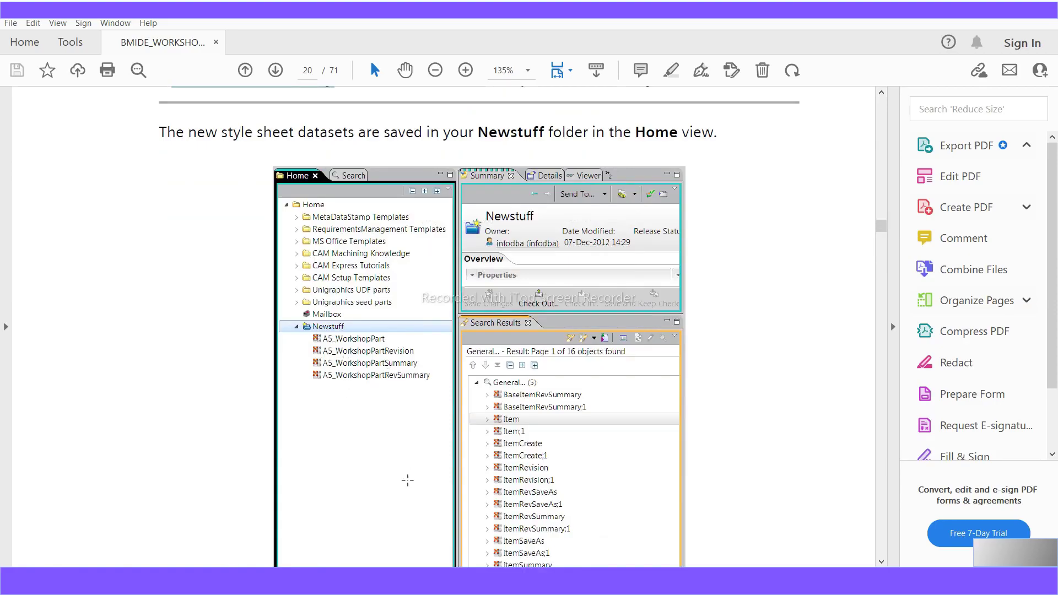
{"action": "scroll", "coordinate": [407, 480], "scroll_direction": "down", "scroll_amount": 6}
{"action": "scroll", "coordinate": [424, 447], "scroll_direction": "down", "scroll_amount": 7}
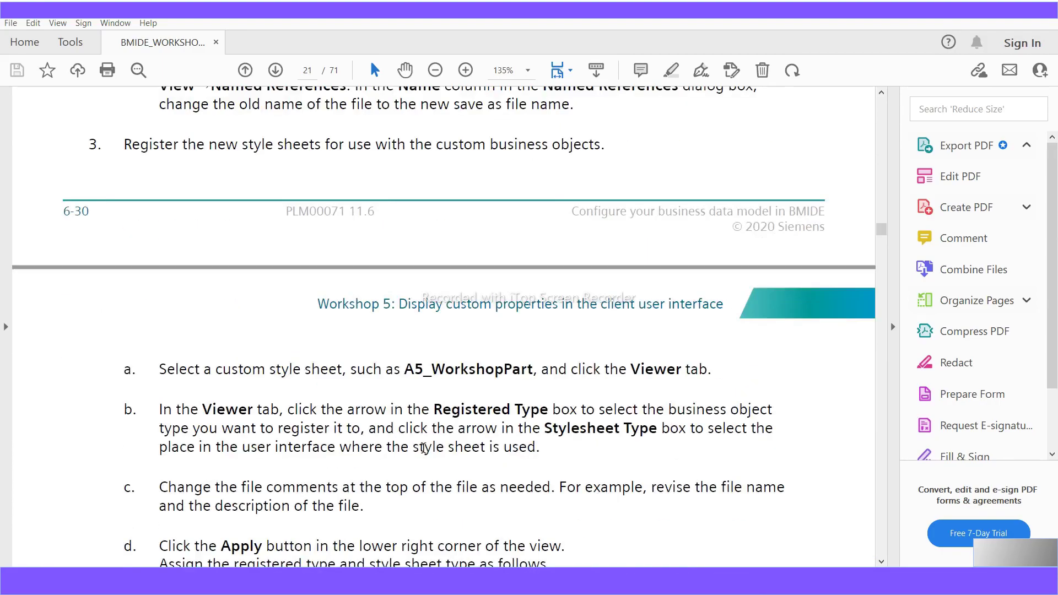
{"action": "scroll", "coordinate": [278, 429], "scroll_direction": "down", "scroll_amount": 8}
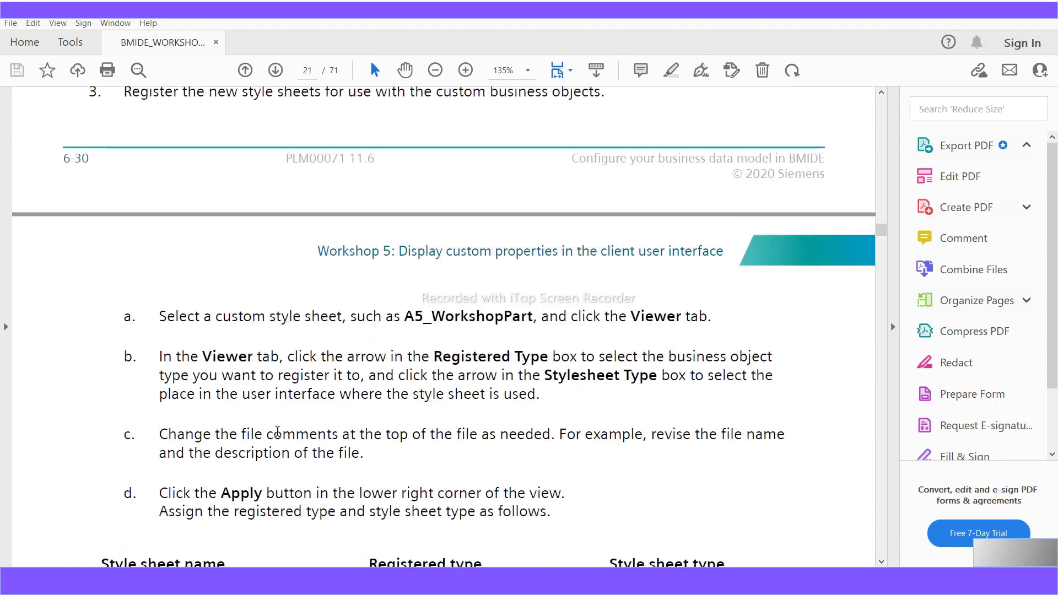
{"action": "scroll", "coordinate": [279, 437], "scroll_direction": "down", "scroll_amount": 7}
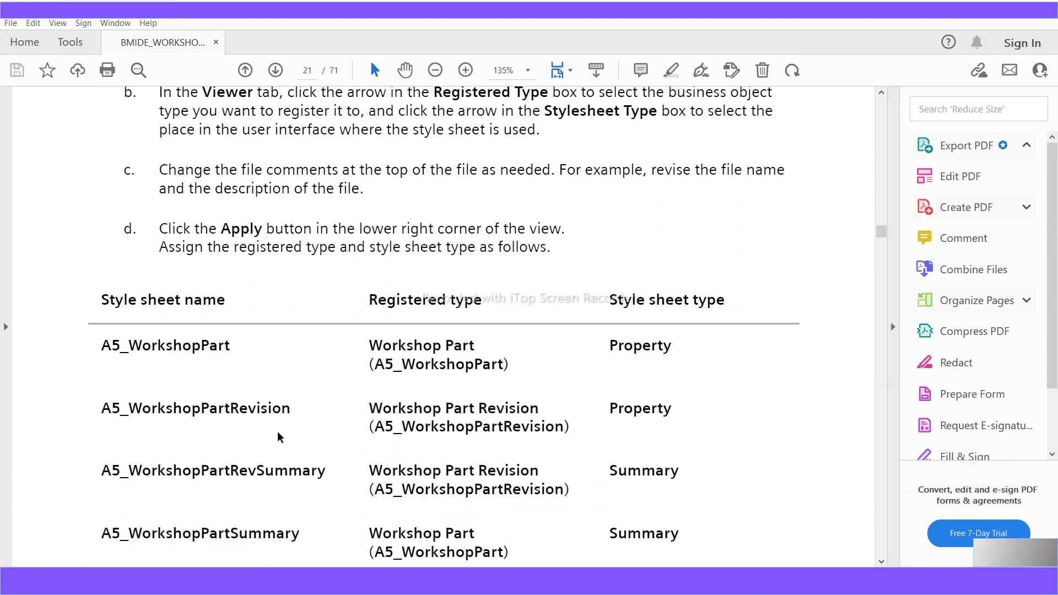
{"action": "scroll", "coordinate": [277, 435], "scroll_direction": "down", "scroll_amount": 7}
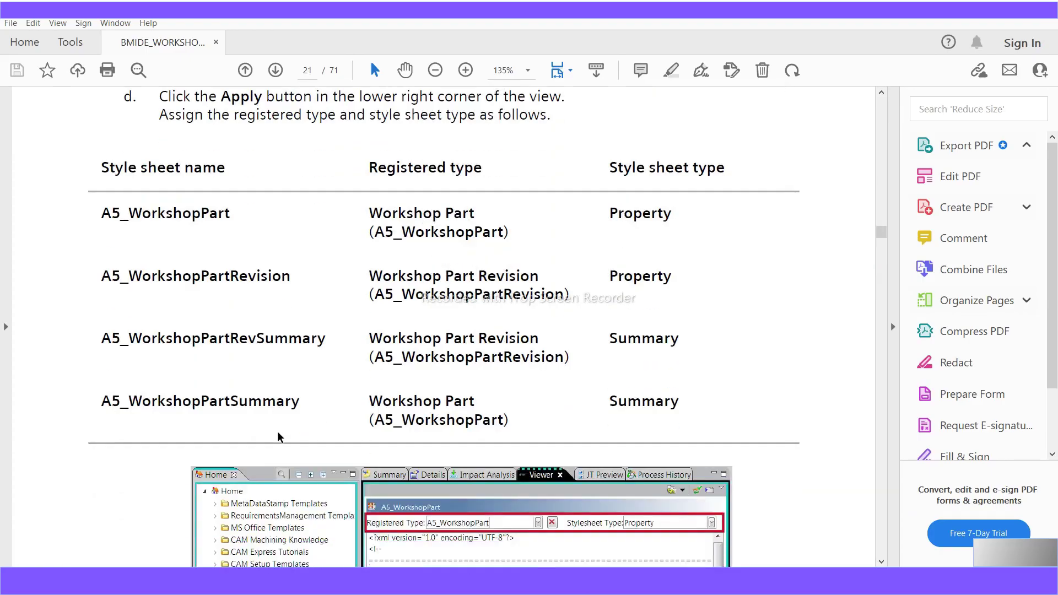
{"action": "scroll", "coordinate": [277, 431], "scroll_direction": "down", "scroll_amount": 1}
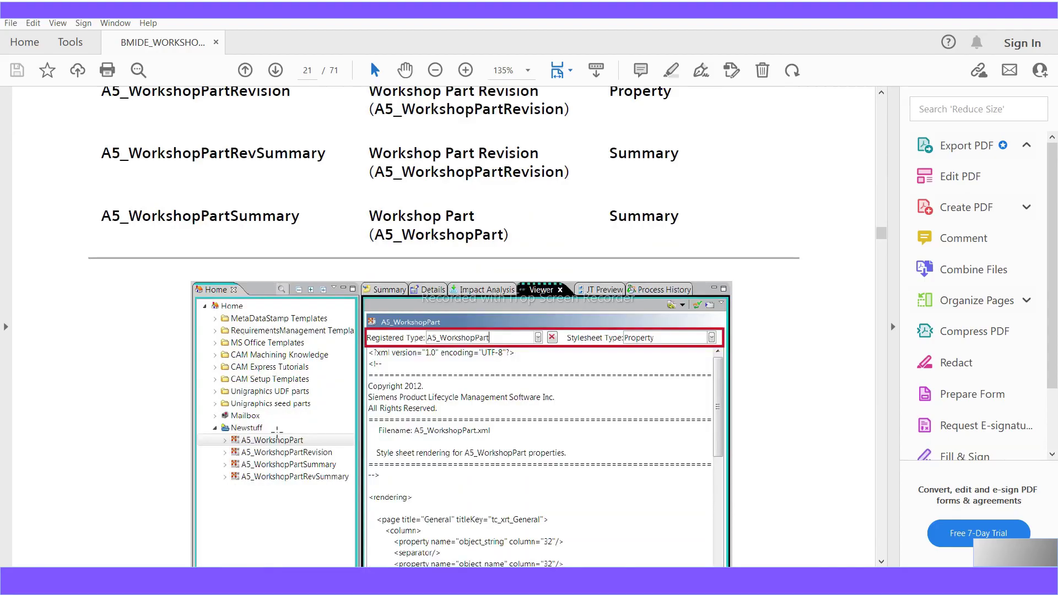
{"action": "scroll", "coordinate": [277, 430], "scroll_direction": "down", "scroll_amount": 2}
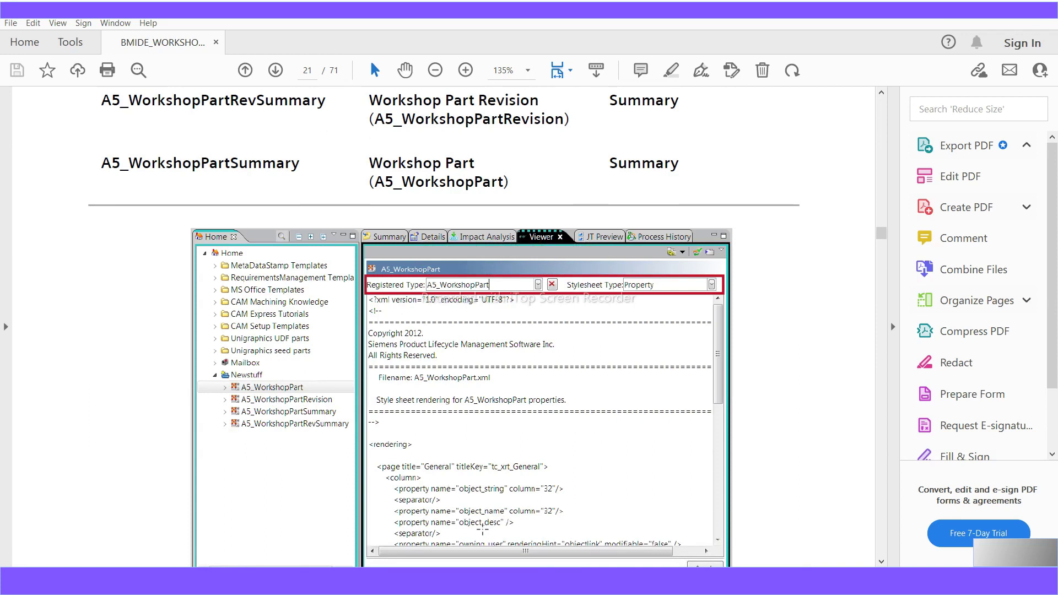
{"action": "scroll", "coordinate": [265, 454], "scroll_direction": "down", "scroll_amount": 1}
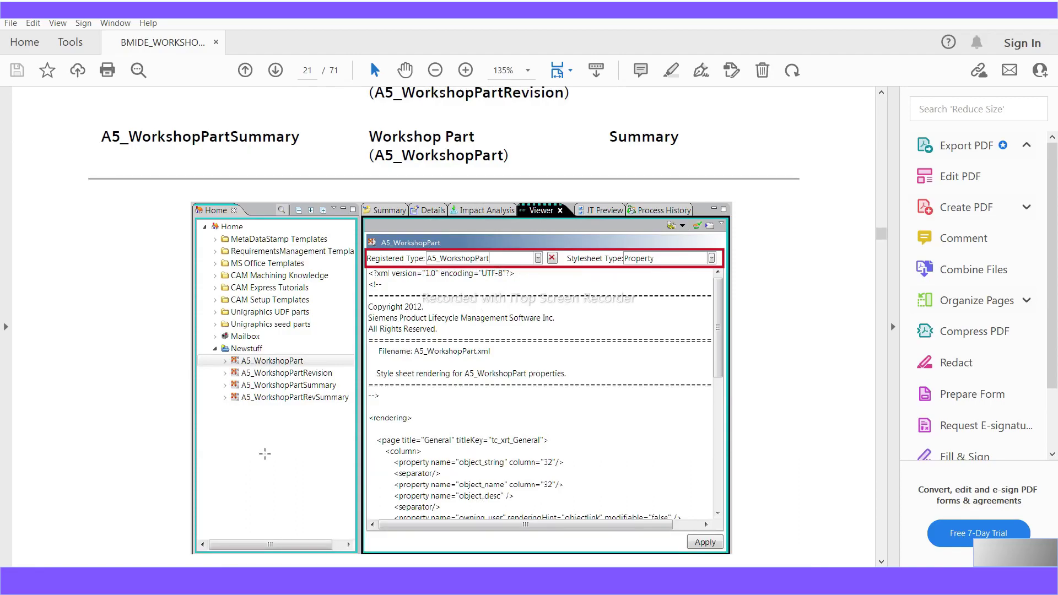
{"action": "scroll", "coordinate": [311, 499], "scroll_direction": "down", "scroll_amount": 1}
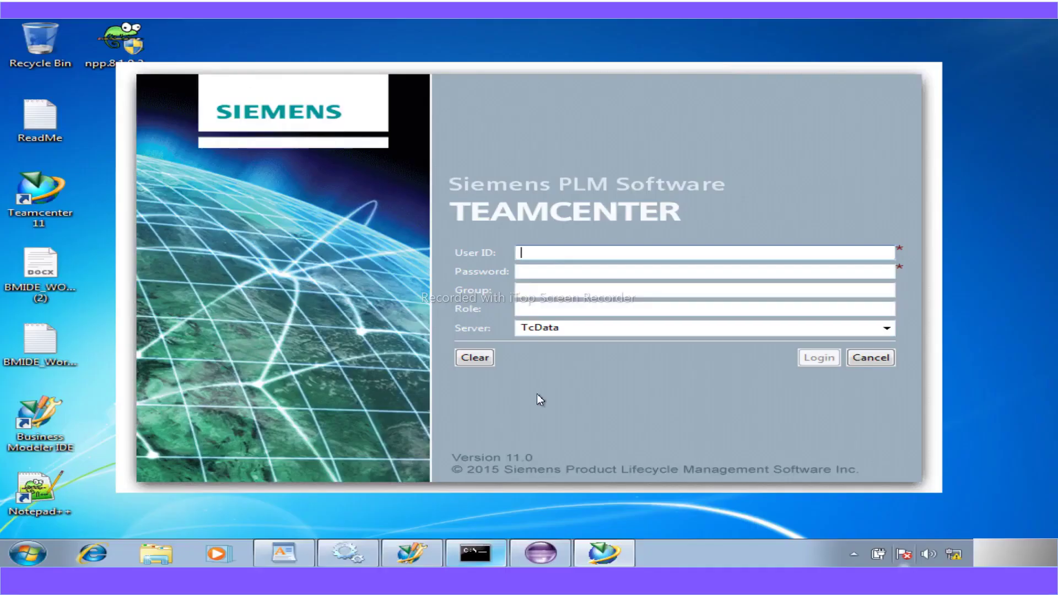
- Log in to the TcData server with the administrator user ID and password
{"action": "type", "text": "im"}
{"action": "type", "text": "fodba"}
{"action": "key", "text": "Tab"}
{"action": "type", "text": "infodba"}
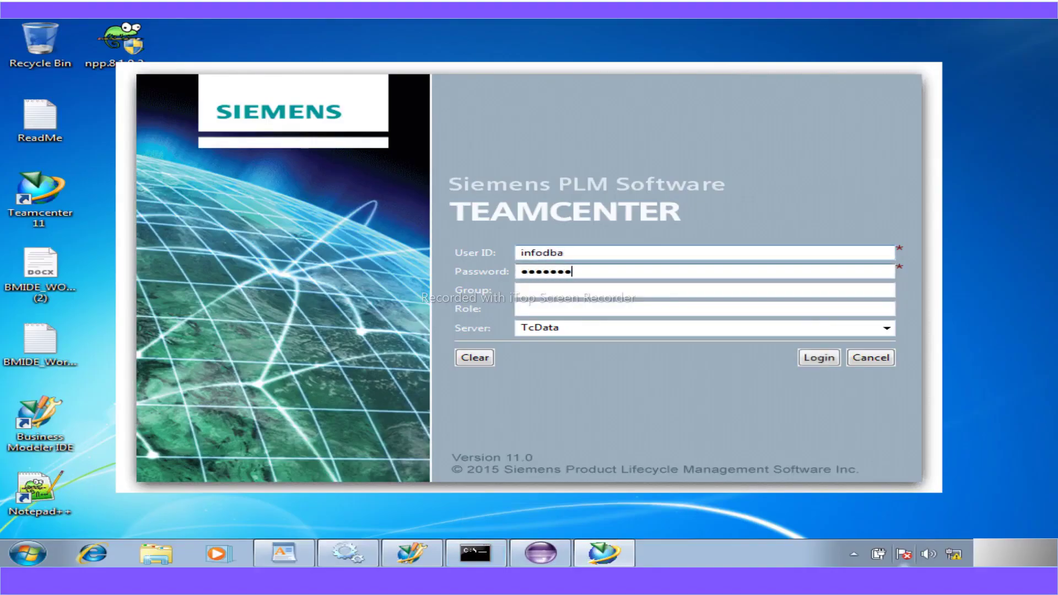
{"action": "key", "text": "Return"}
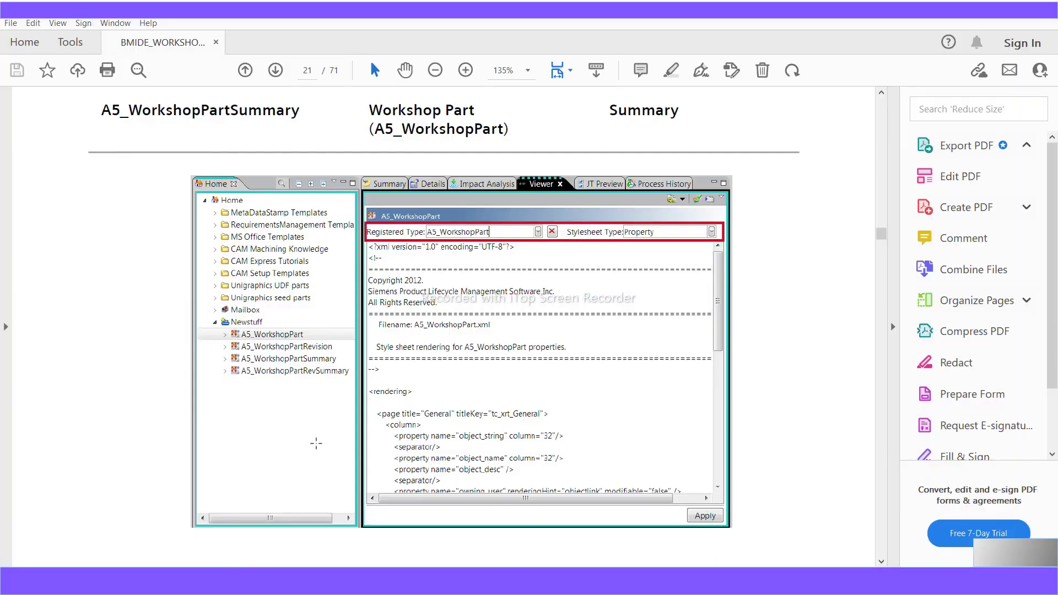
- Read through guide pages 22–25, covering the step 4 property lists and step 5 verification, up to Workshop 6
{"action": "scroll", "coordinate": [316, 443], "scroll_direction": "down", "scroll_amount": 8}
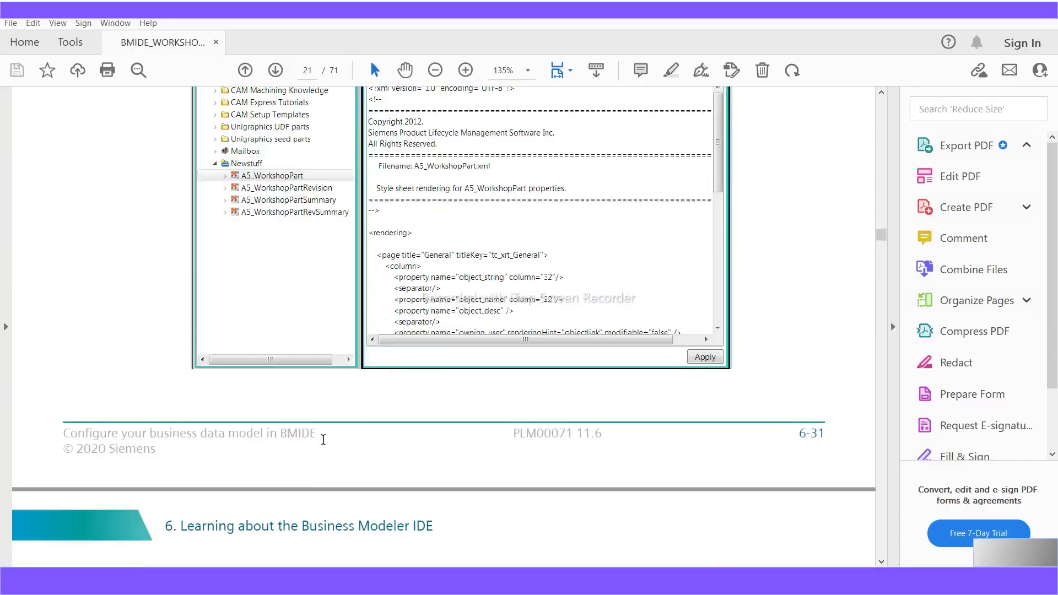
{"action": "scroll", "coordinate": [325, 439], "scroll_direction": "down", "scroll_amount": 3}
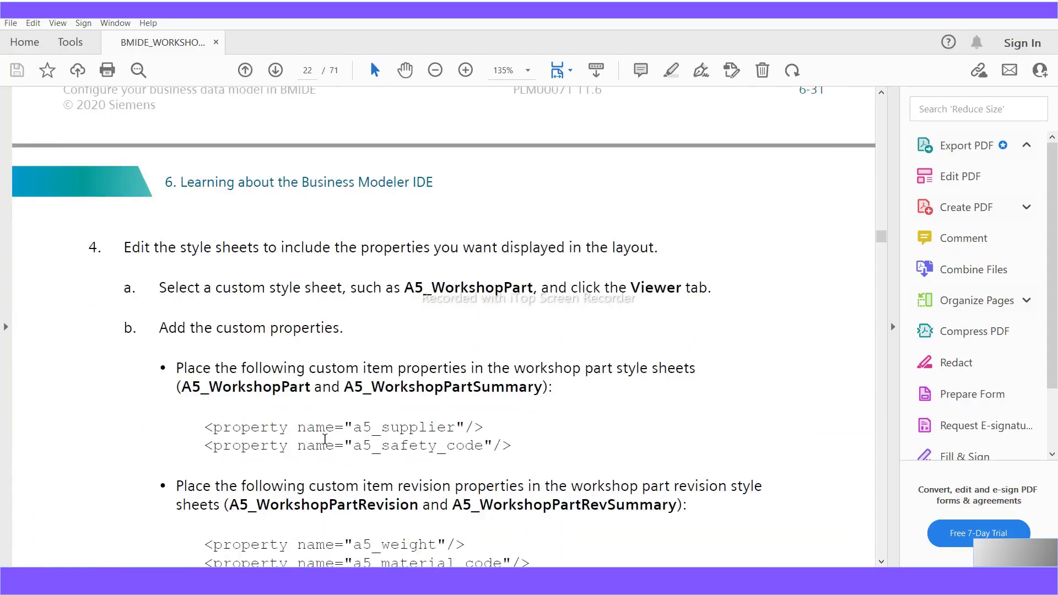
{"action": "scroll", "coordinate": [325, 439], "scroll_direction": "down", "scroll_amount": 1}
{"action": "scroll", "coordinate": [325, 439], "scroll_direction": "down", "scroll_amount": 3}
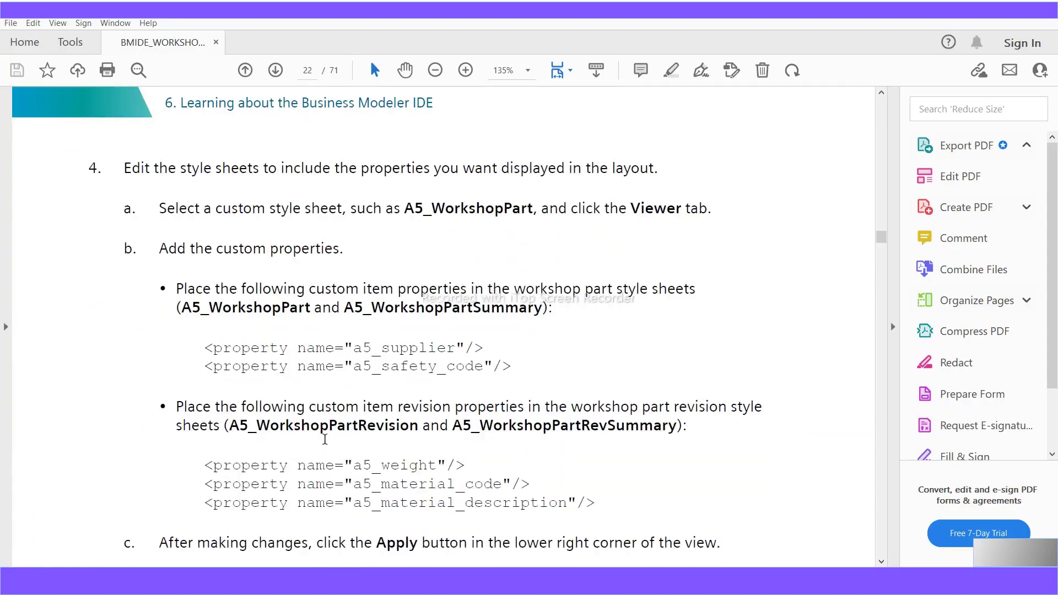
{"action": "scroll", "coordinate": [325, 440], "scroll_direction": "up", "scroll_amount": 20}
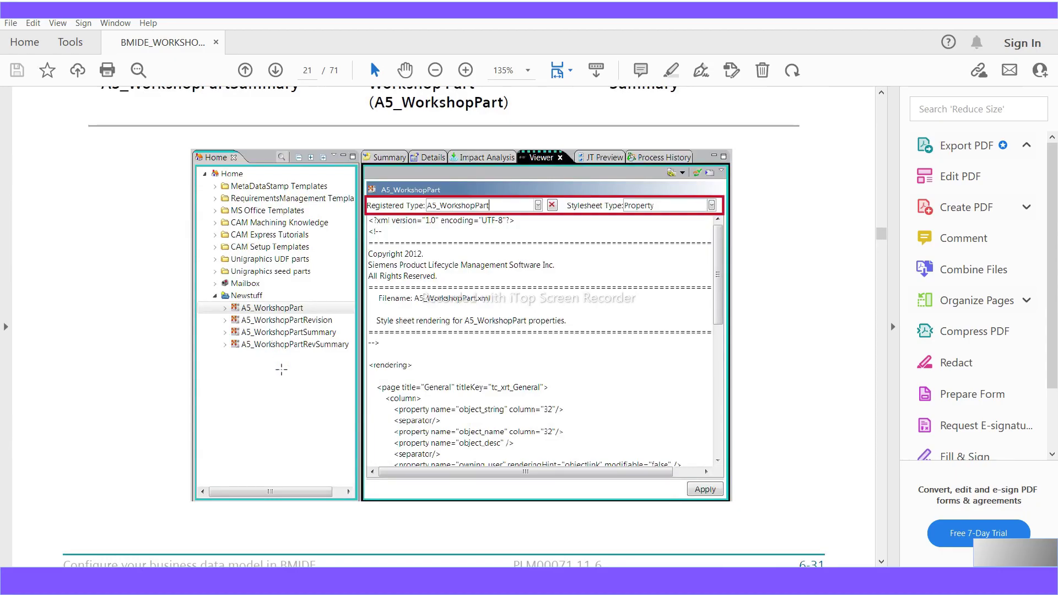
{"action": "scroll", "coordinate": [362, 426], "scroll_direction": "down", "scroll_amount": 6}
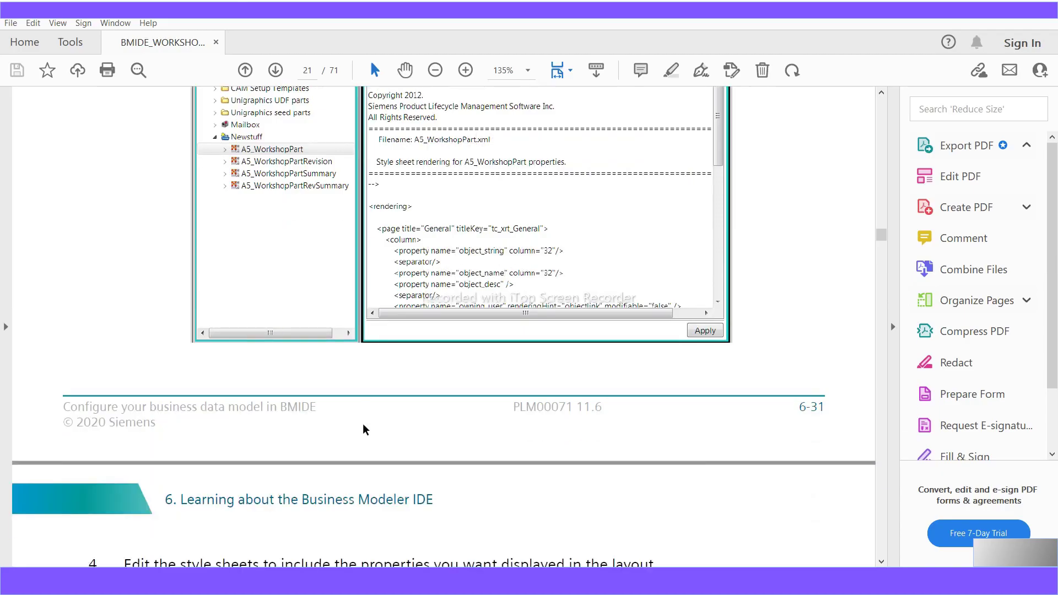
{"action": "scroll", "coordinate": [363, 429], "scroll_direction": "down", "scroll_amount": 8}
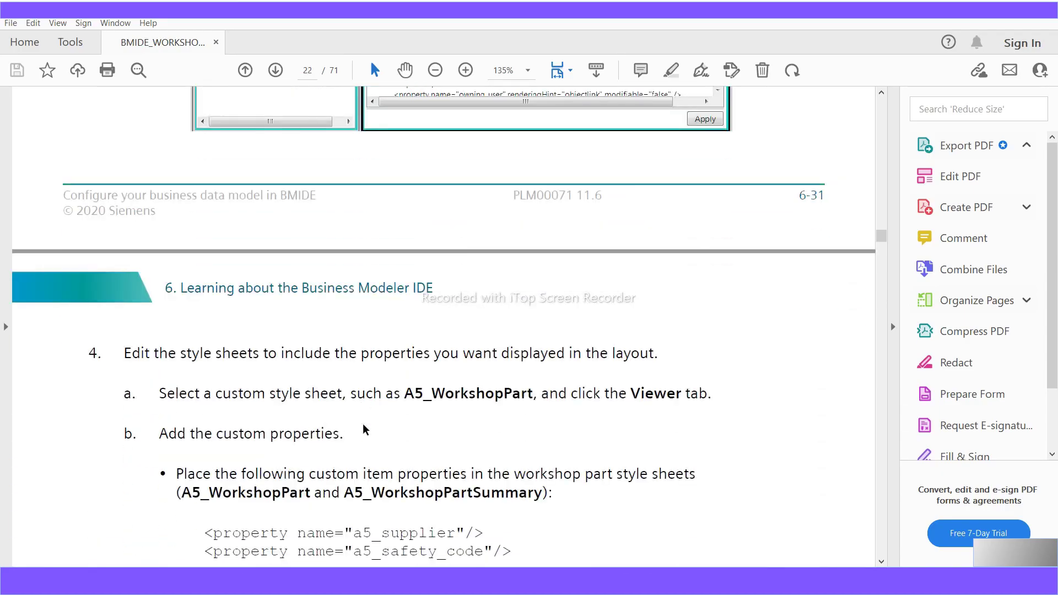
{"action": "scroll", "coordinate": [363, 429], "scroll_direction": "down", "scroll_amount": 10}
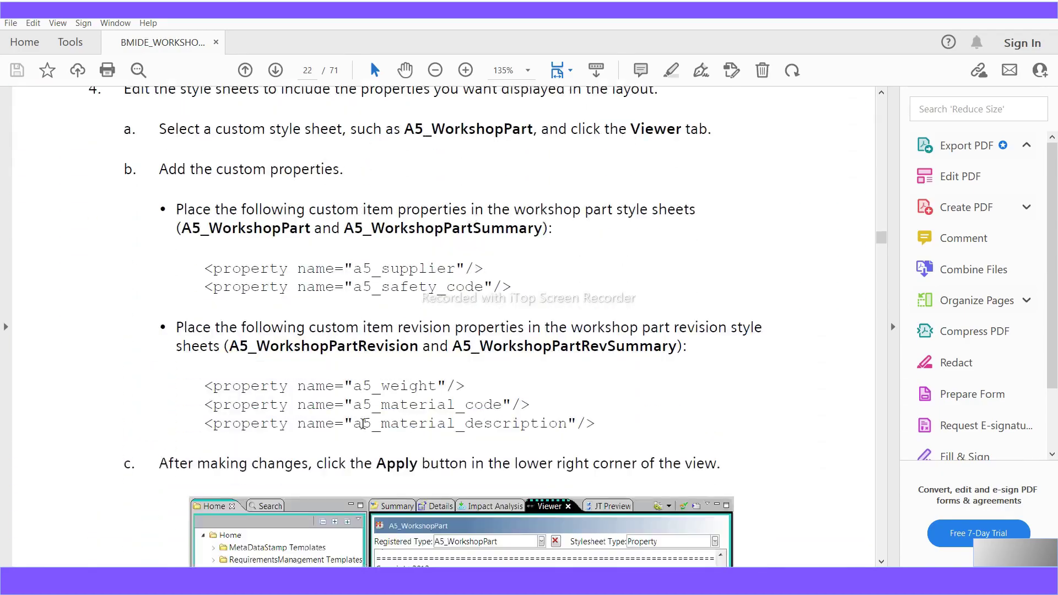
{"action": "scroll", "coordinate": [363, 424], "scroll_direction": "down", "scroll_amount": 4}
{"action": "scroll", "coordinate": [364, 424], "scroll_direction": "down", "scroll_amount": 17}
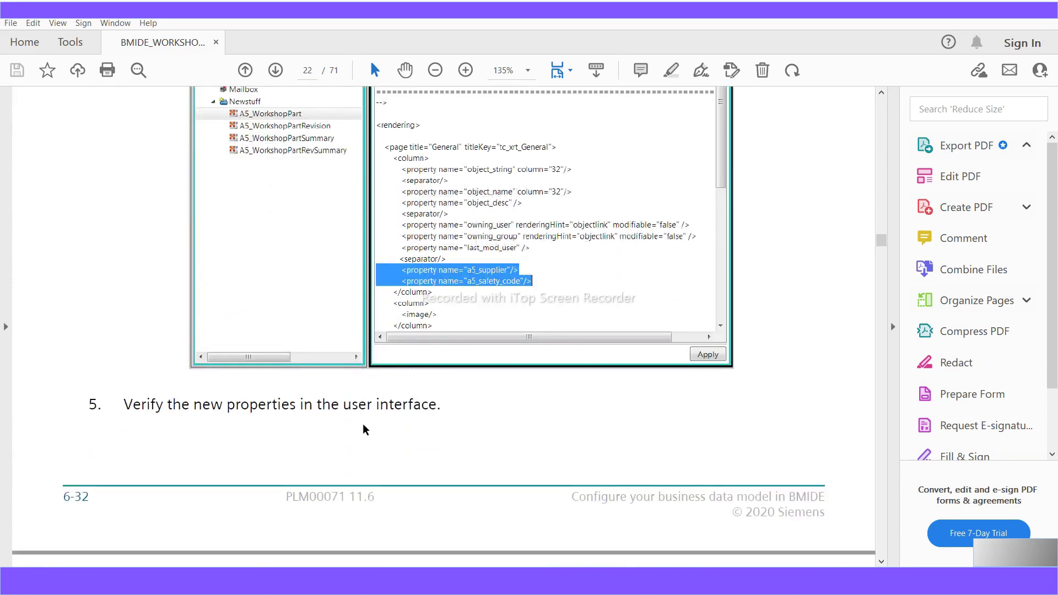
{"action": "scroll", "coordinate": [363, 429], "scroll_direction": "down", "scroll_amount": 12}
{"action": "scroll", "coordinate": [363, 430], "scroll_direction": "down", "scroll_amount": 13}
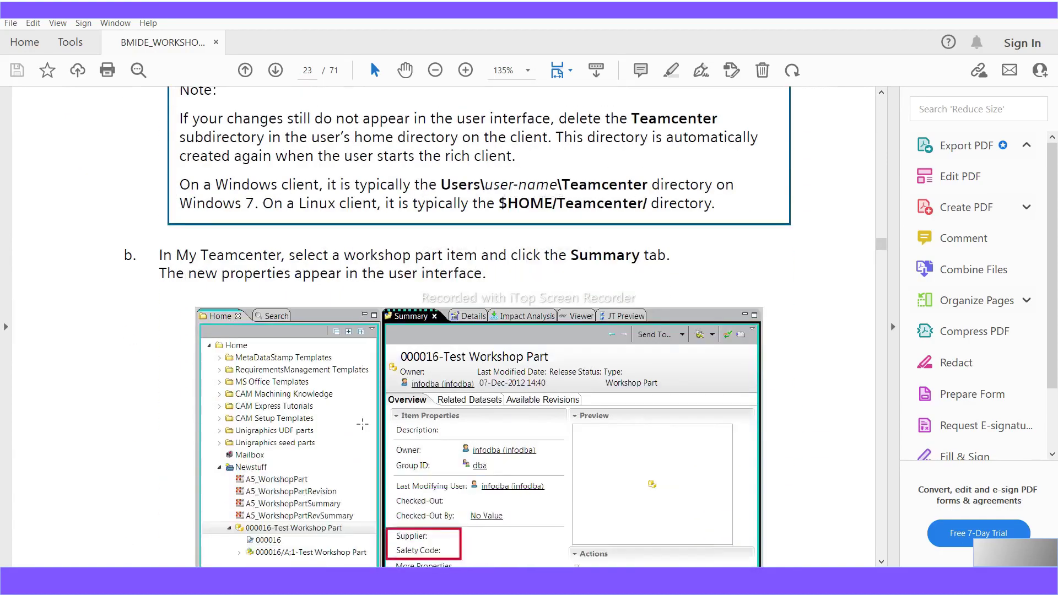
{"action": "scroll", "coordinate": [362, 424], "scroll_direction": "down", "scroll_amount": 1}
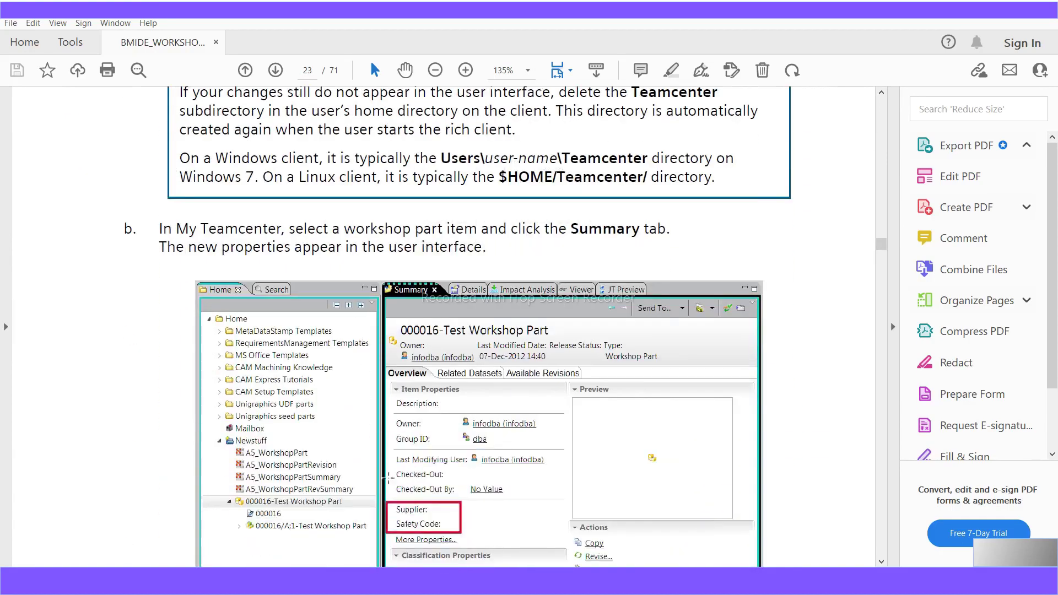
{"action": "scroll", "coordinate": [404, 511], "scroll_direction": "down", "scroll_amount": 12}
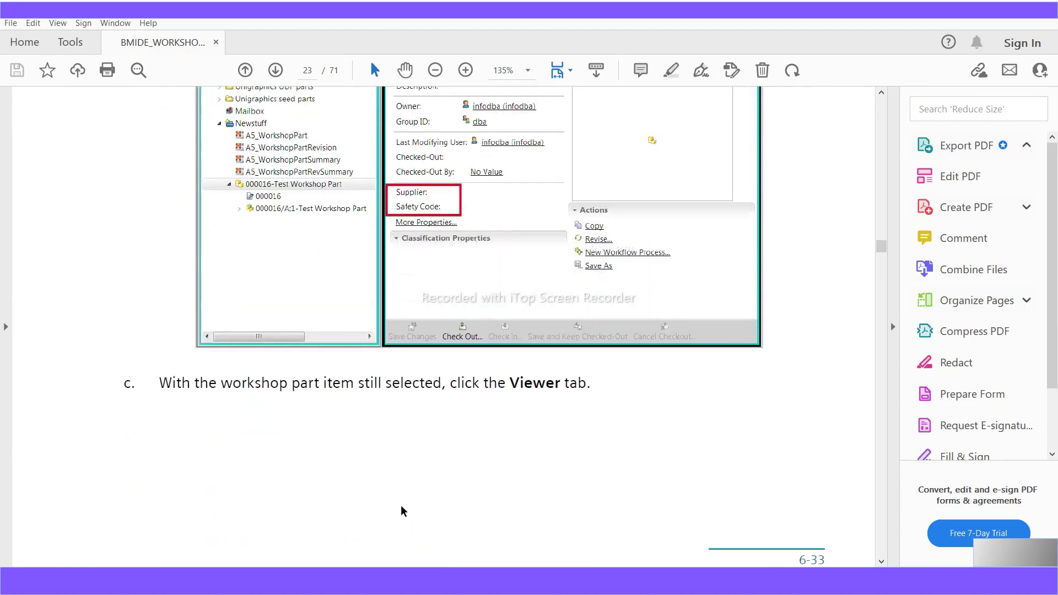
{"action": "scroll", "coordinate": [404, 511], "scroll_direction": "down", "scroll_amount": 20}
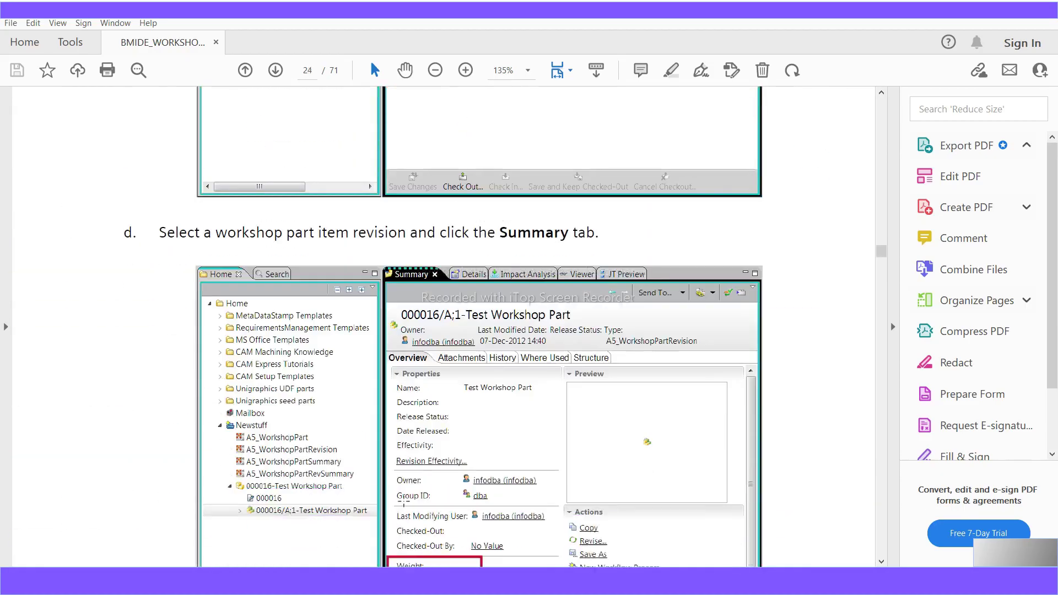
{"action": "scroll", "coordinate": [404, 502], "scroll_direction": "down", "scroll_amount": 4}
{"action": "scroll", "coordinate": [403, 502], "scroll_direction": "down", "scroll_amount": 20}
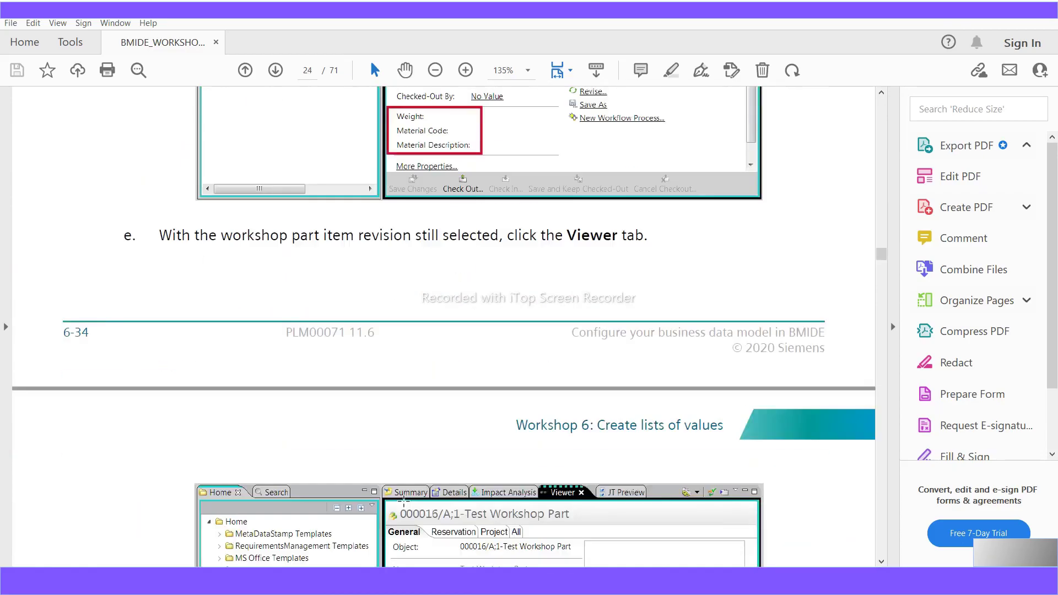
{"action": "scroll", "coordinate": [403, 500], "scroll_direction": "down", "scroll_amount": 3}
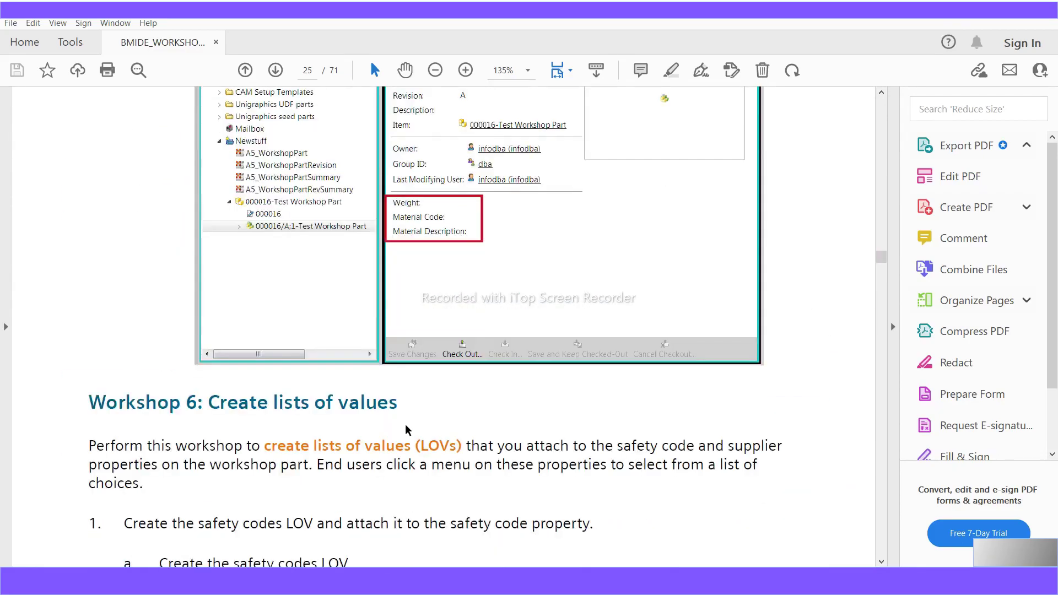
{"action": "scroll", "coordinate": [418, 404], "scroll_direction": "up", "scroll_amount": 3}
{"action": "scroll", "coordinate": [414, 422], "scroll_direction": "up", "scroll_amount": 2}
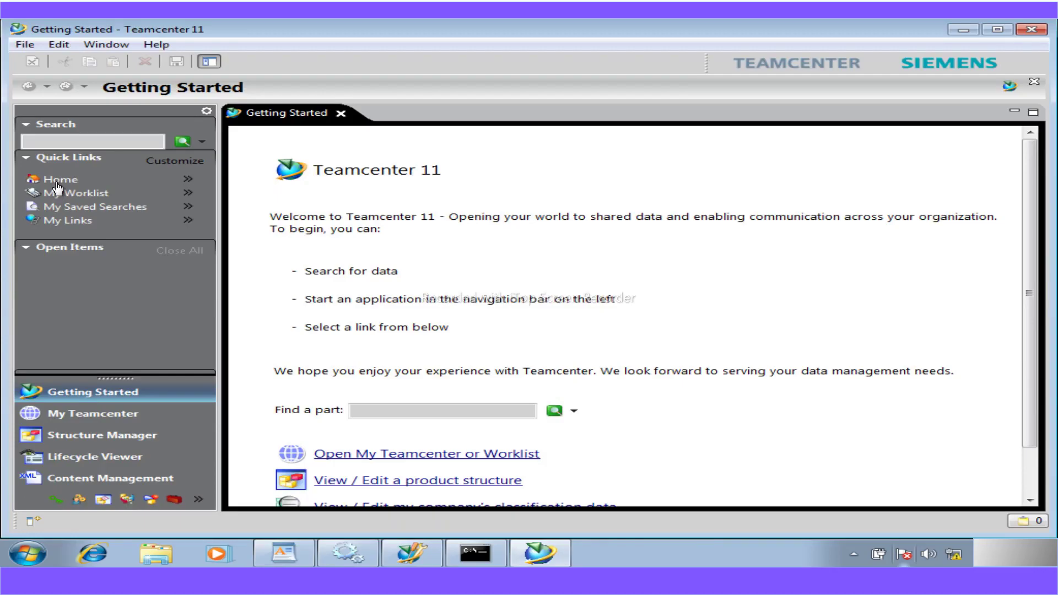
- Show the Home folder with ClientCache, templates, Mailbox and Newstuff in a single Home tab
{"action": "left_click", "coordinate": [57, 184]}
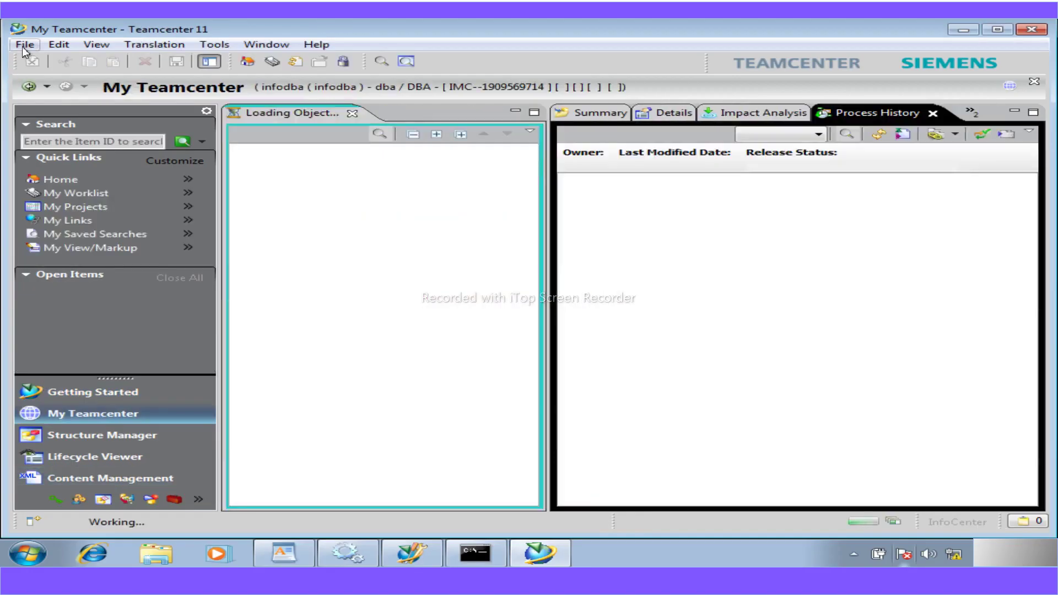
{"action": "left_click", "coordinate": [22, 46]}
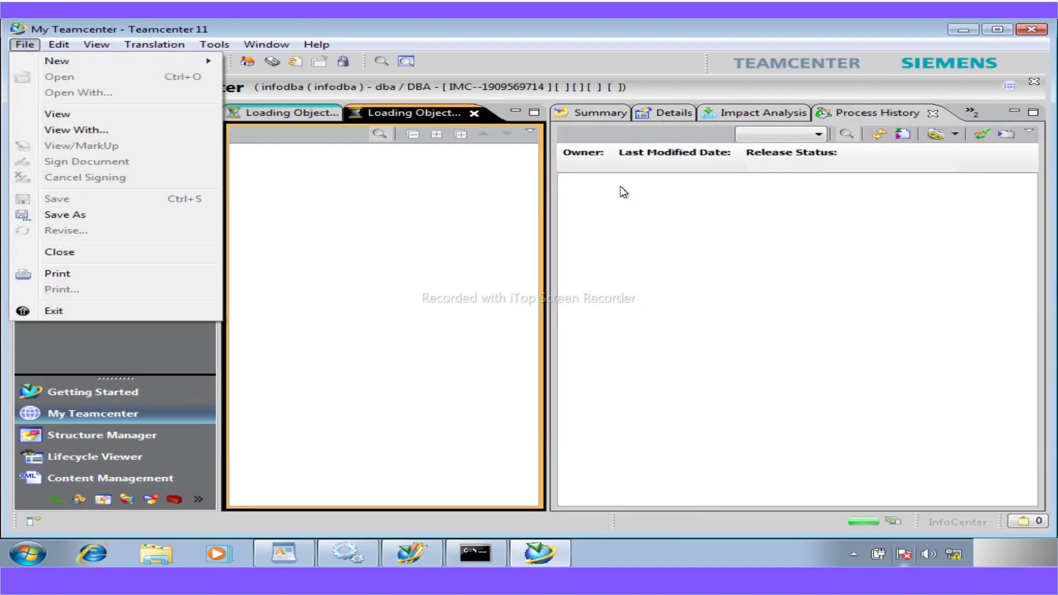
{"action": "left_click", "coordinate": [592, 112]}
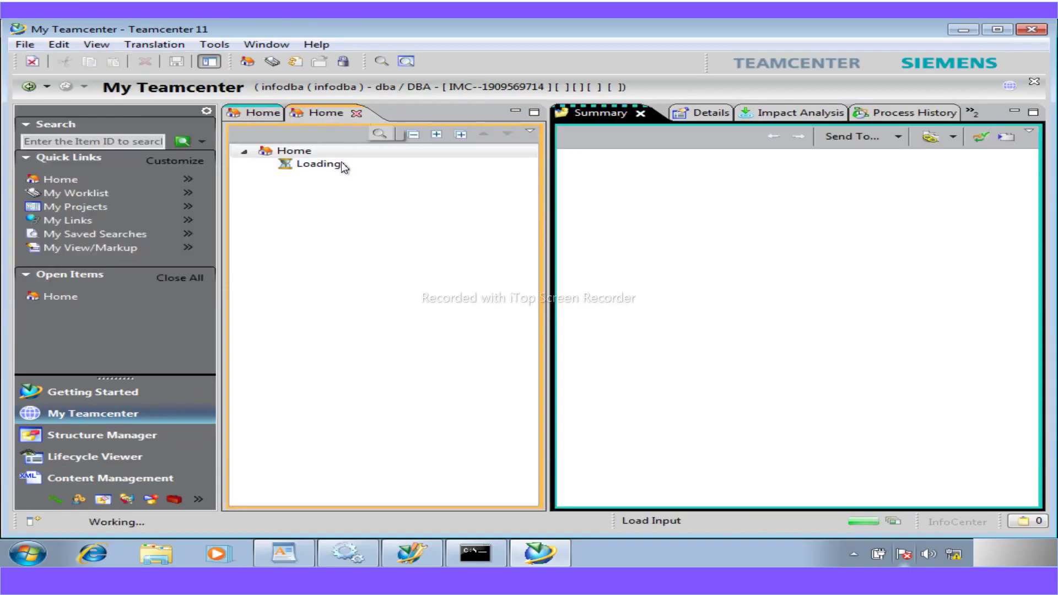
{"action": "left_click", "coordinate": [254, 113]}
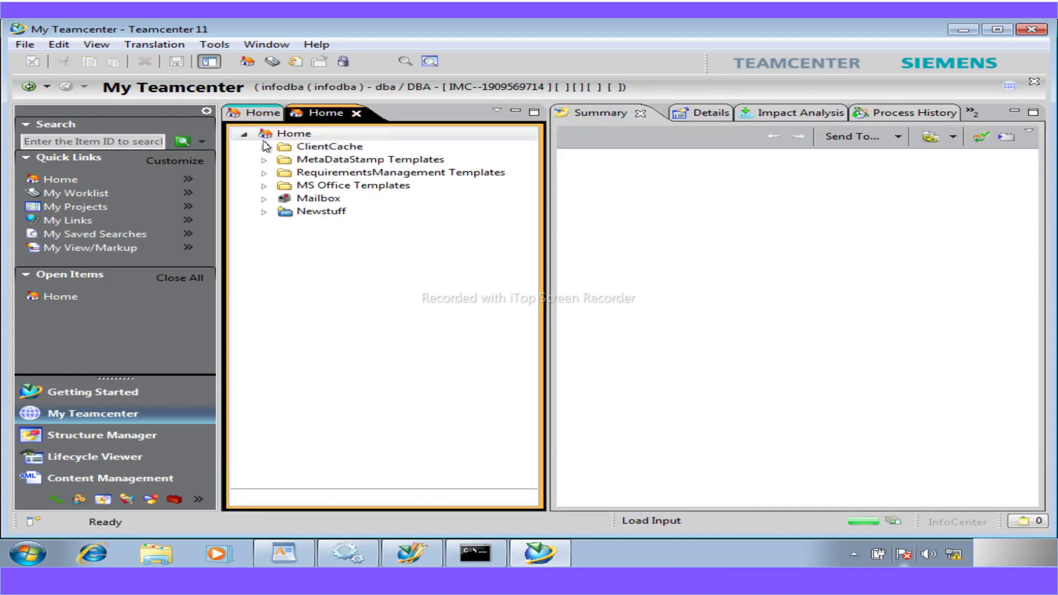
- Start a New Item of type Workshop Part and advance to its create form
{"action": "left_click", "coordinate": [24, 44]}
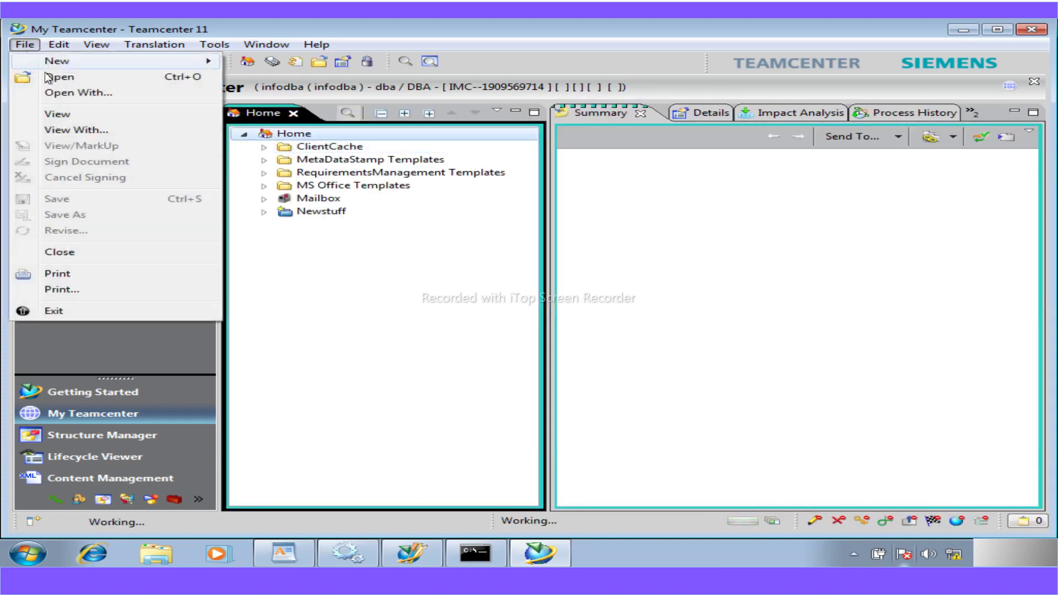
{"action": "mouse_move", "coordinate": [47, 62]}
{"action": "left_click", "coordinate": [331, 62]}
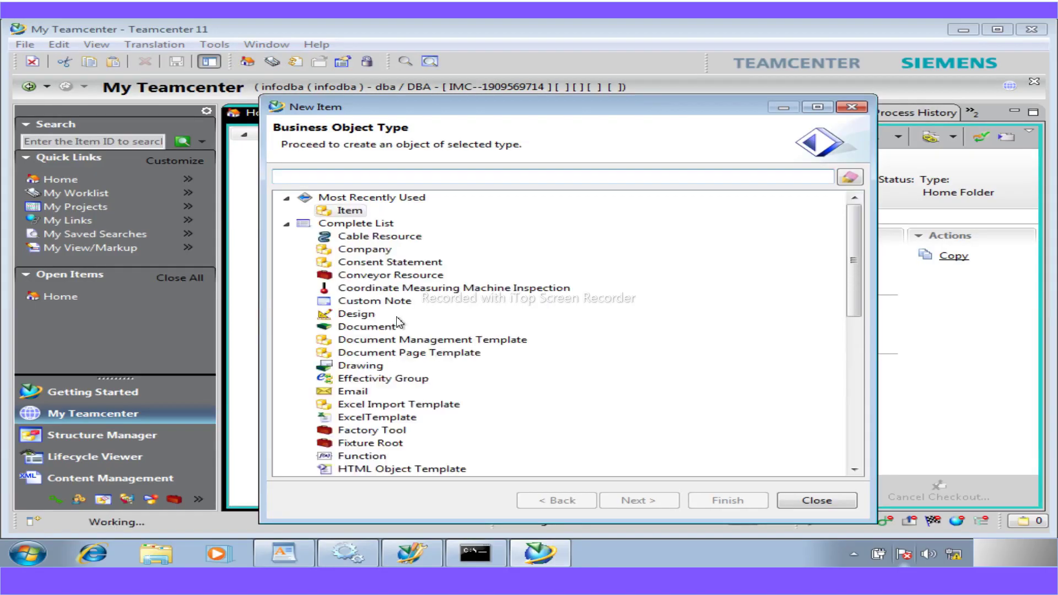
{"action": "type", "text": "wo"}
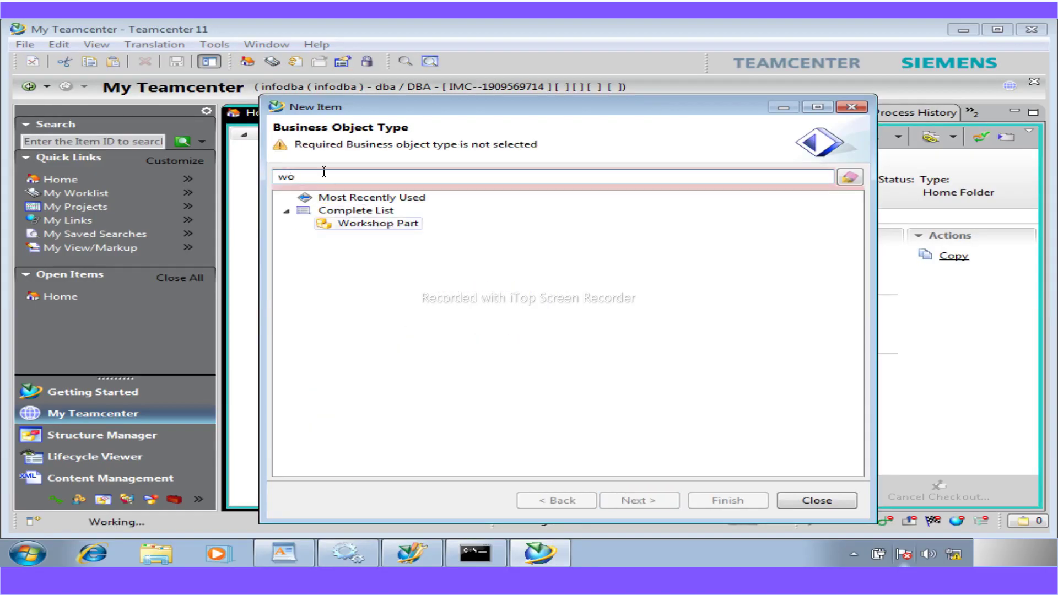
{"action": "left_click", "coordinate": [373, 225]}
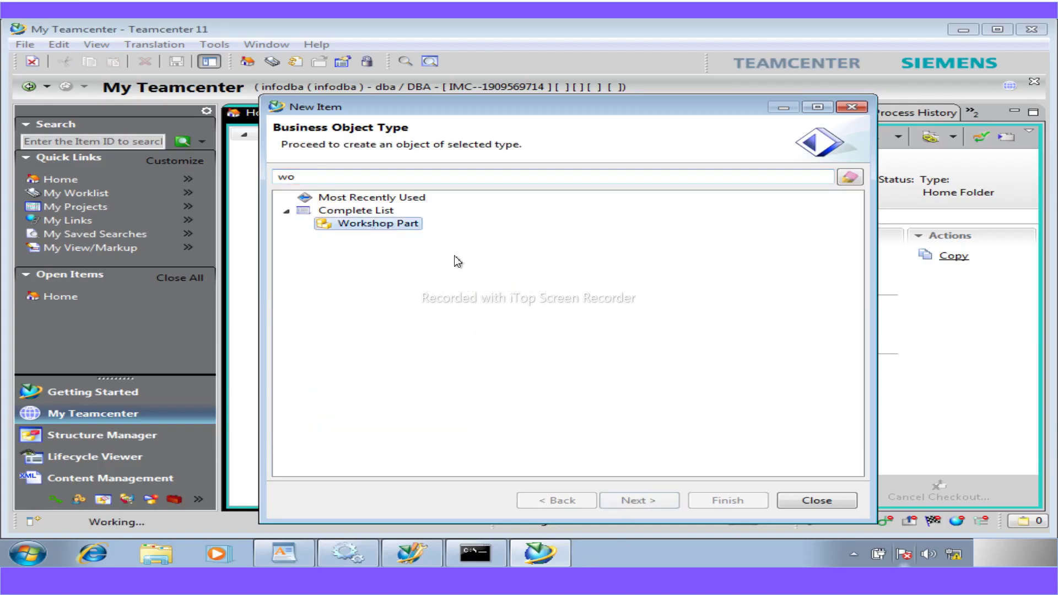
{"action": "left_click", "coordinate": [647, 501]}
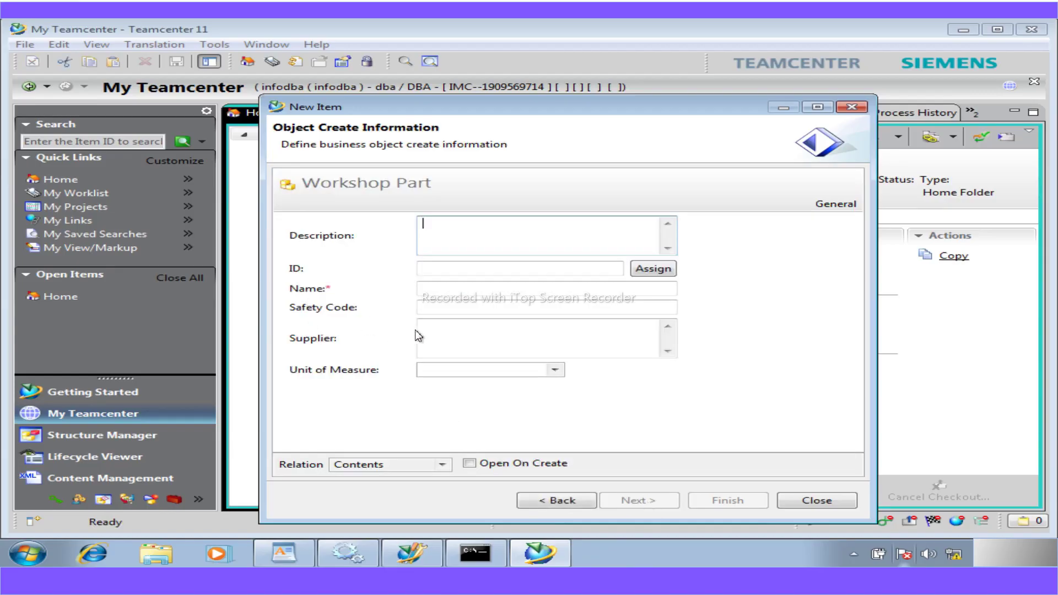
- Check that the new Supplier and Safety Code fields accept input, then switch to the WordPad notes
{"action": "left_click", "coordinate": [446, 313]}
{"action": "left_click", "coordinate": [442, 336]}
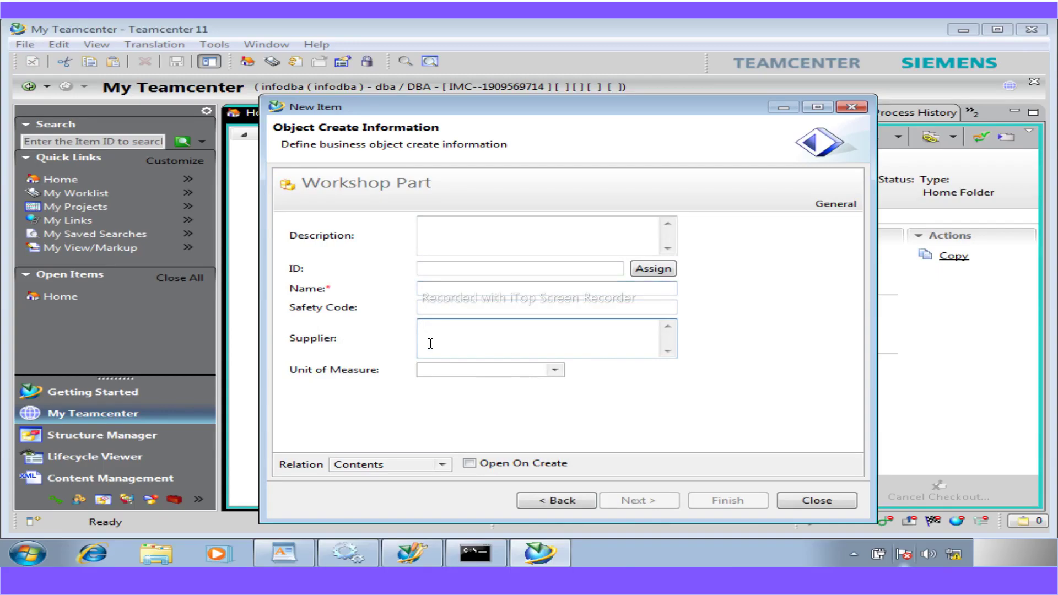
{"action": "left_click", "coordinate": [461, 309]}
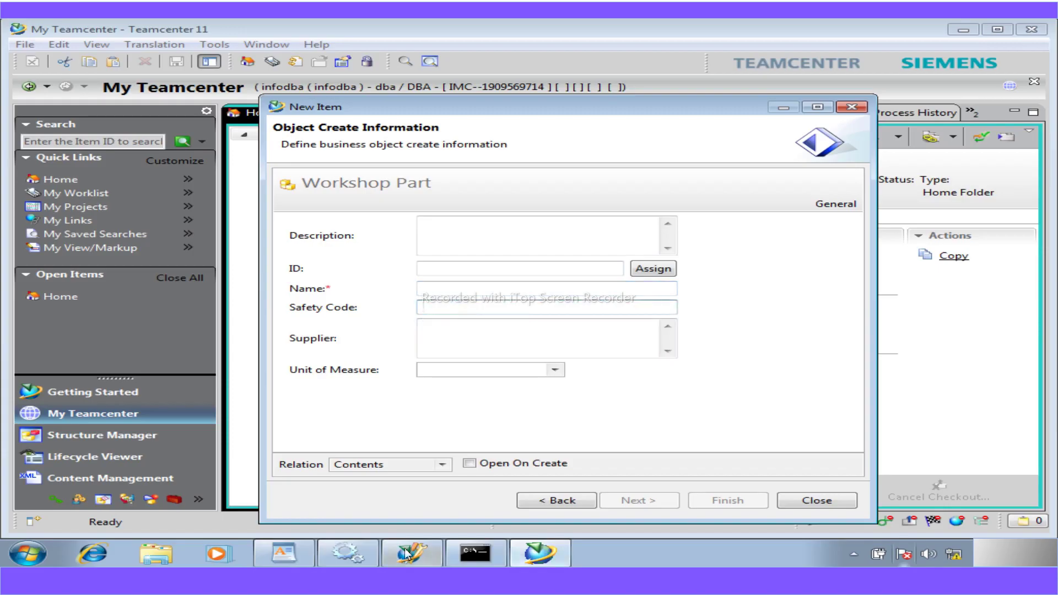
{"action": "mouse_move", "coordinate": [326, 563]}
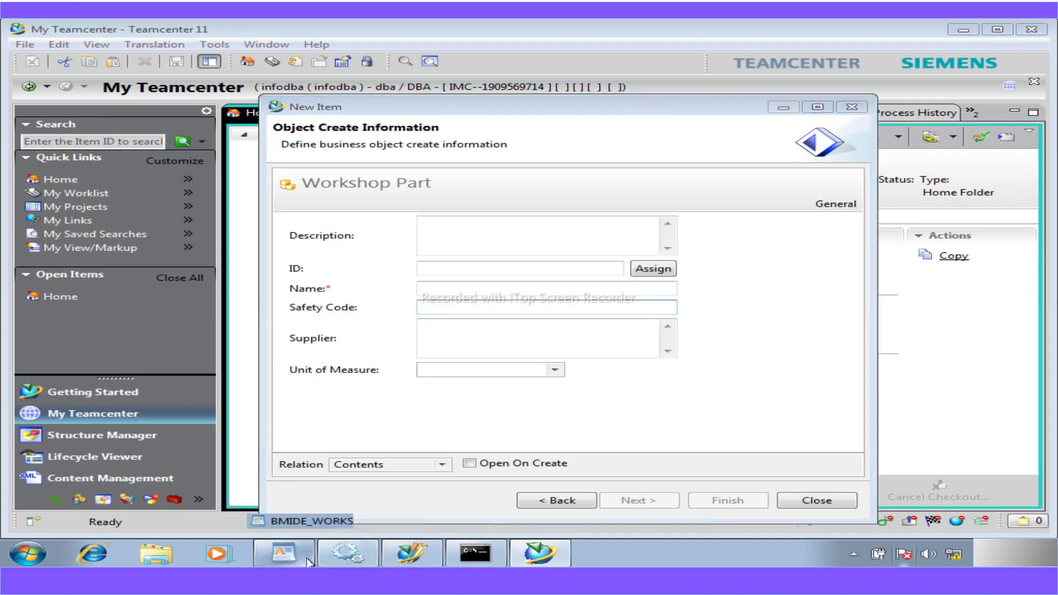
{"action": "left_click", "coordinate": [284, 553]}
- Review the BMIDE_WORKSHOP notes on persistent Supplier and Safety Code properties, then return to the Workshop Part form
{"action": "scroll", "coordinate": [502, 312], "scroll_direction": "up", "scroll_amount": 2}
{"action": "scroll", "coordinate": [502, 312], "scroll_direction": "up", "scroll_amount": 5}
{"action": "scroll", "coordinate": [503, 313], "scroll_direction": "down", "scroll_amount": 11}
{"action": "scroll", "coordinate": [502, 312], "scroll_direction": "up", "scroll_amount": 10}
{"action": "scroll", "coordinate": [502, 312], "scroll_direction": "down", "scroll_amount": 5}
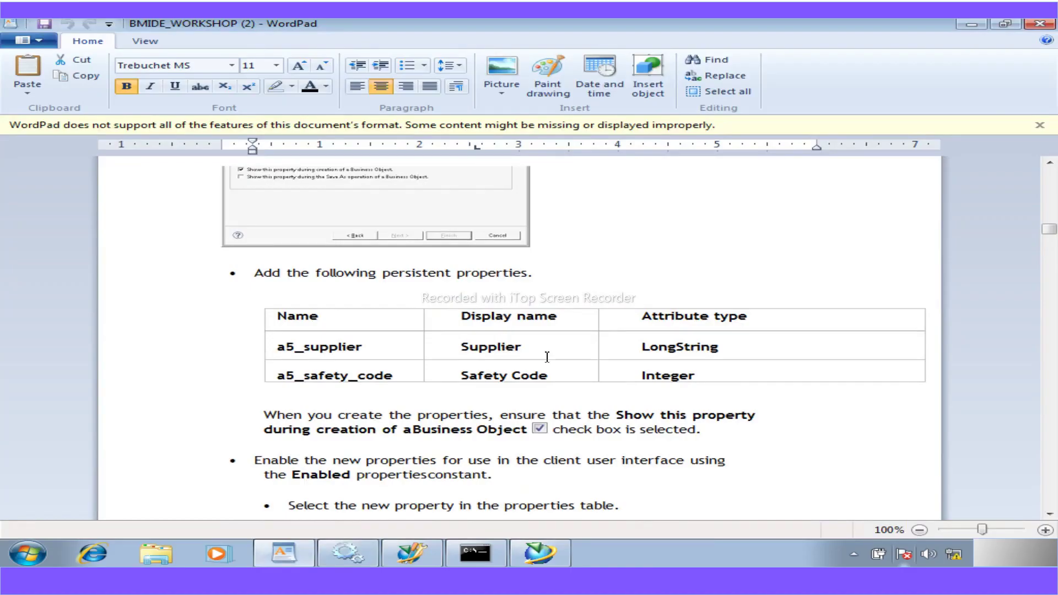
{"action": "scroll", "coordinate": [643, 408], "scroll_direction": "down", "scroll_amount": 5}
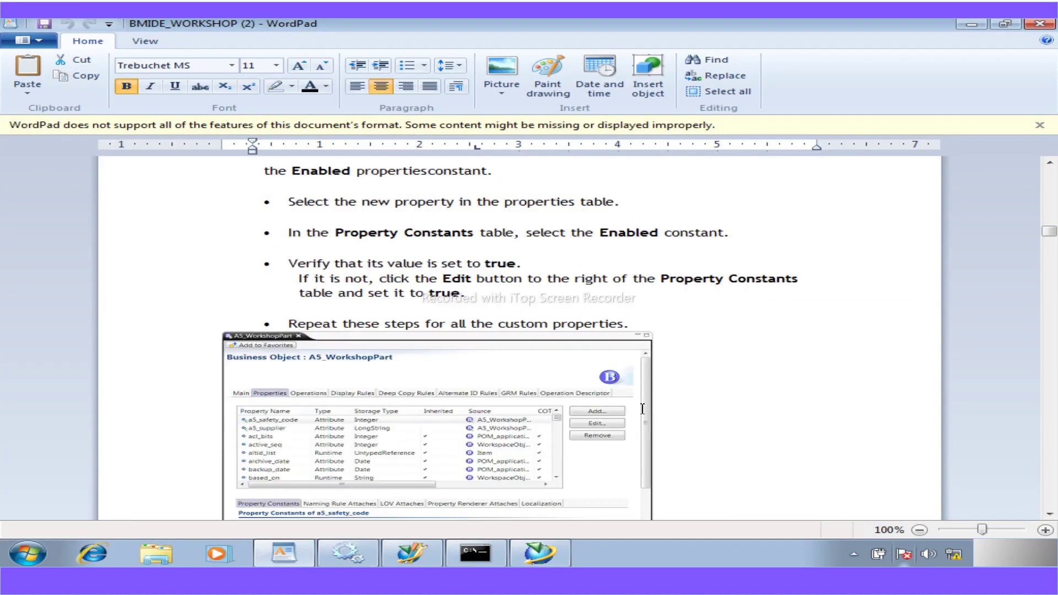
{"action": "scroll", "coordinate": [643, 409], "scroll_direction": "down", "scroll_amount": 10}
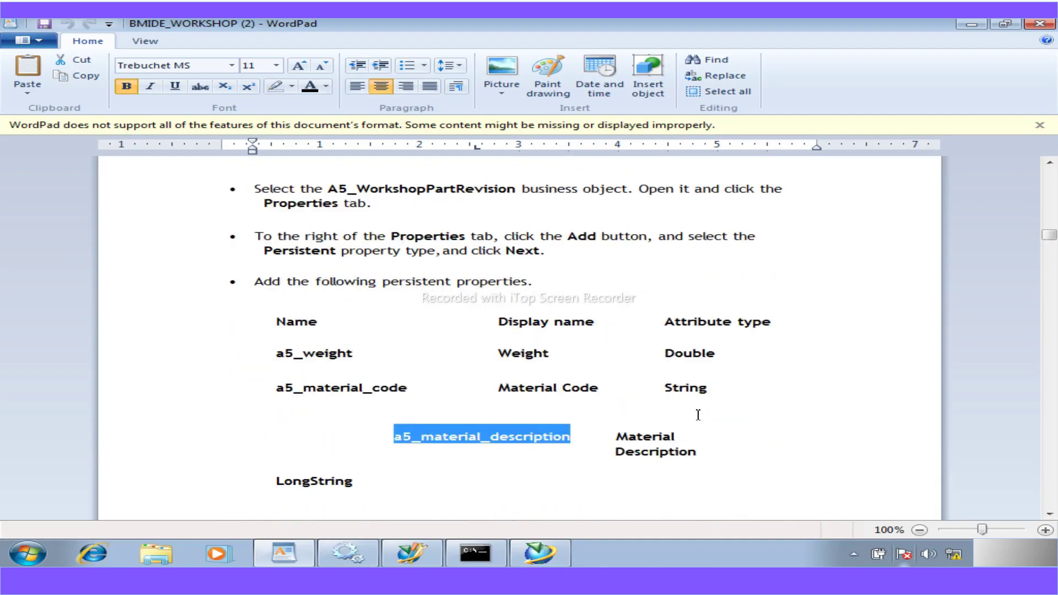
{"action": "left_click", "coordinate": [557, 555]}
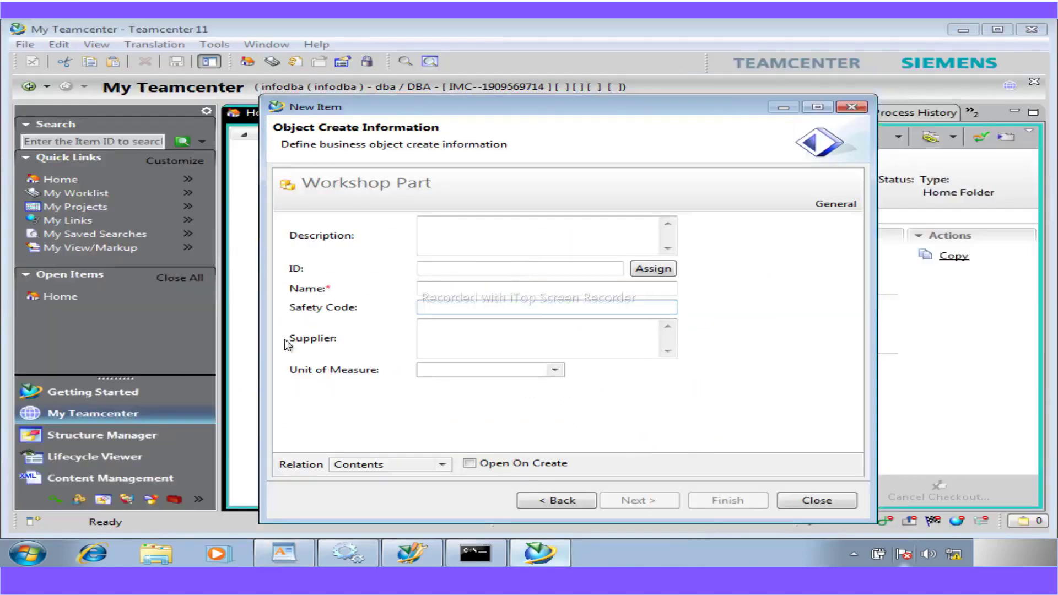
- Name the Workshop Part 'temp', finish creating it as 000022, and close the wizard
{"action": "left_click", "coordinate": [424, 288]}
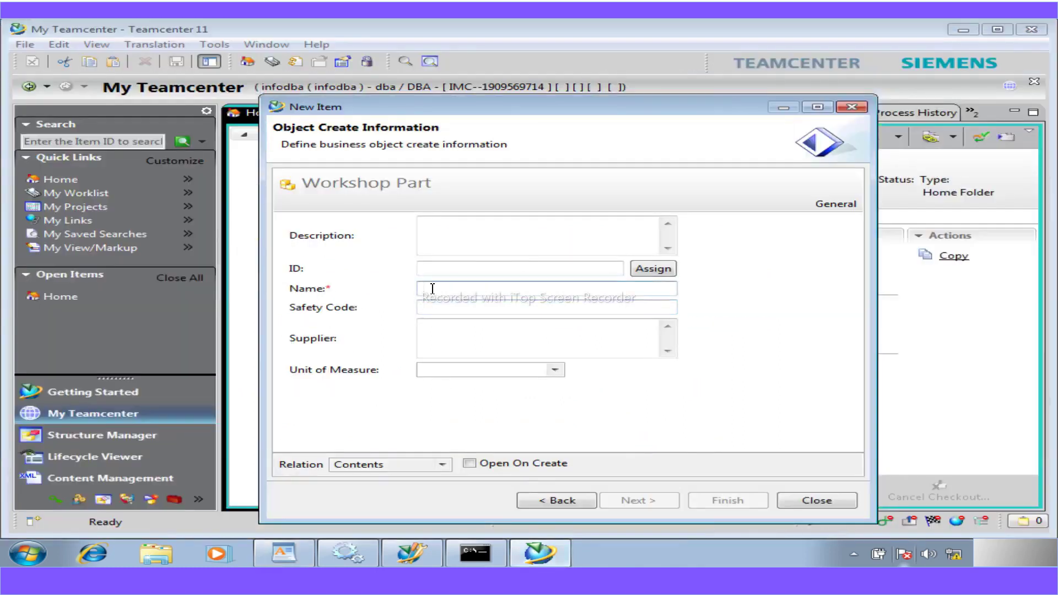
{"action": "type", "text": "te"}
{"action": "left_click", "coordinate": [423, 270]}
{"action": "type", "text": "mp"}
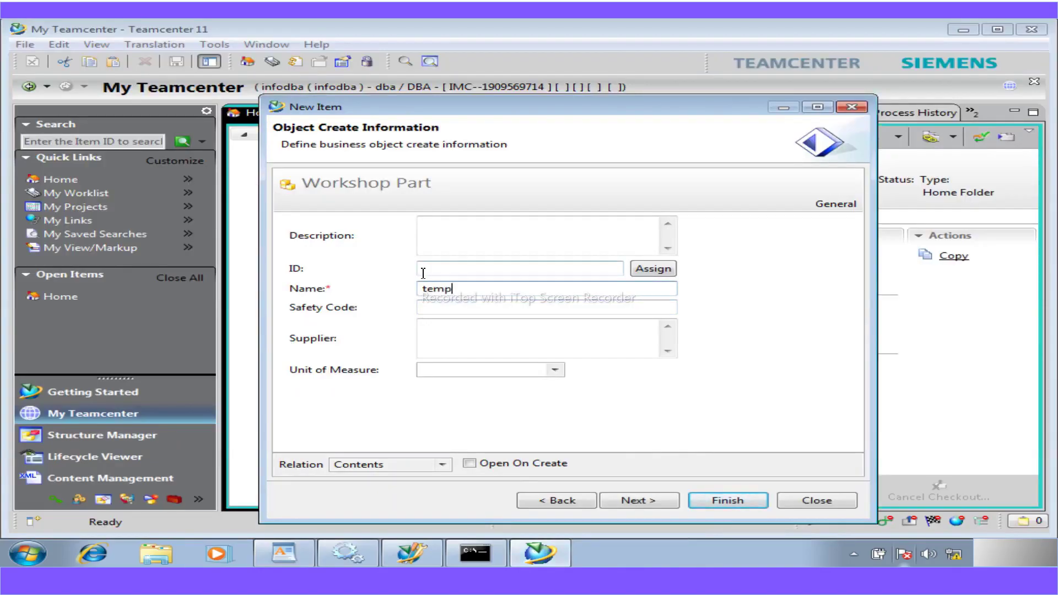
{"action": "left_click", "coordinate": [712, 500]}
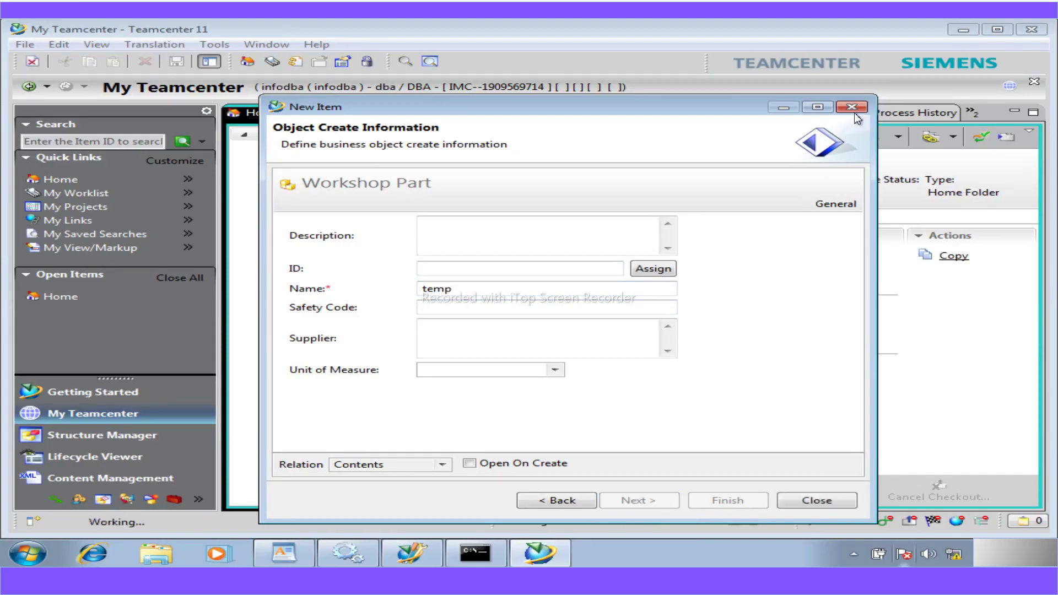
{"action": "left_click", "coordinate": [822, 499]}
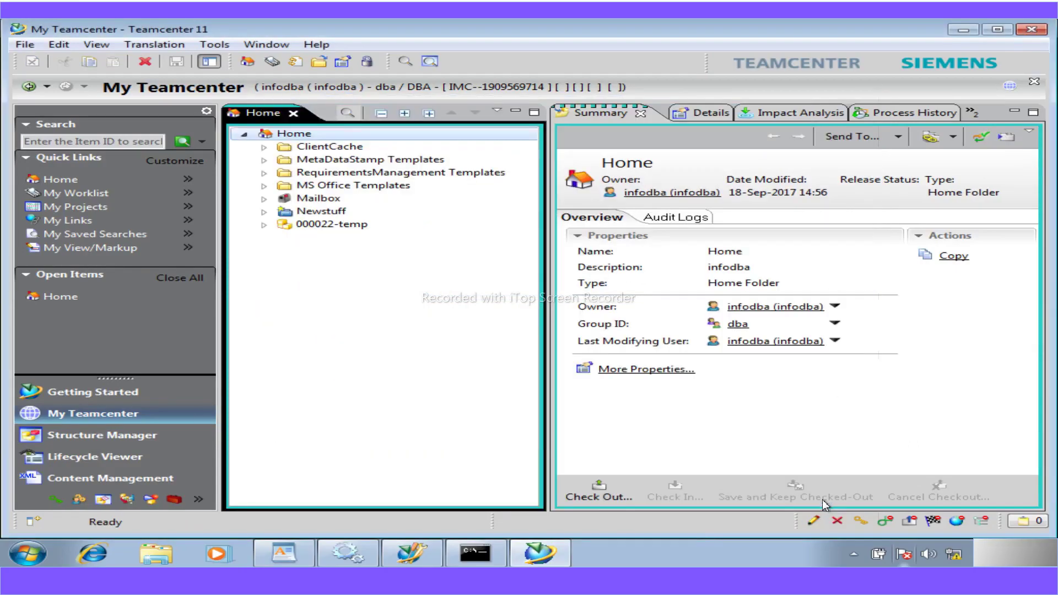
- Show 000022-temp's details in a widened Summary pane and bring up the Item ID search form
{"action": "left_click", "coordinate": [378, 226]}
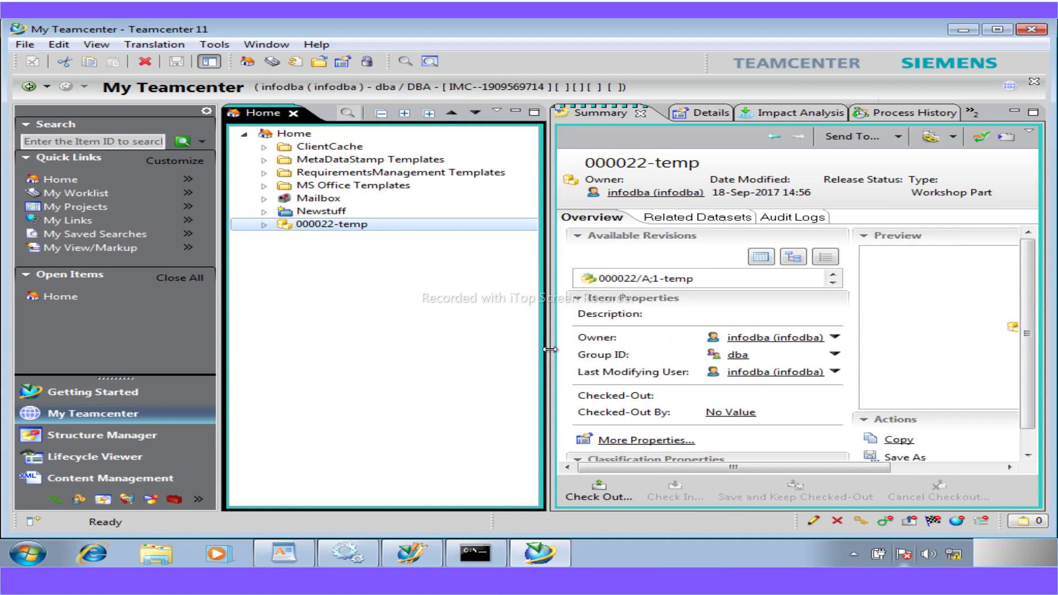
{"action": "left_click_drag", "start_coordinate": [549, 346], "coordinate": [490, 351]}
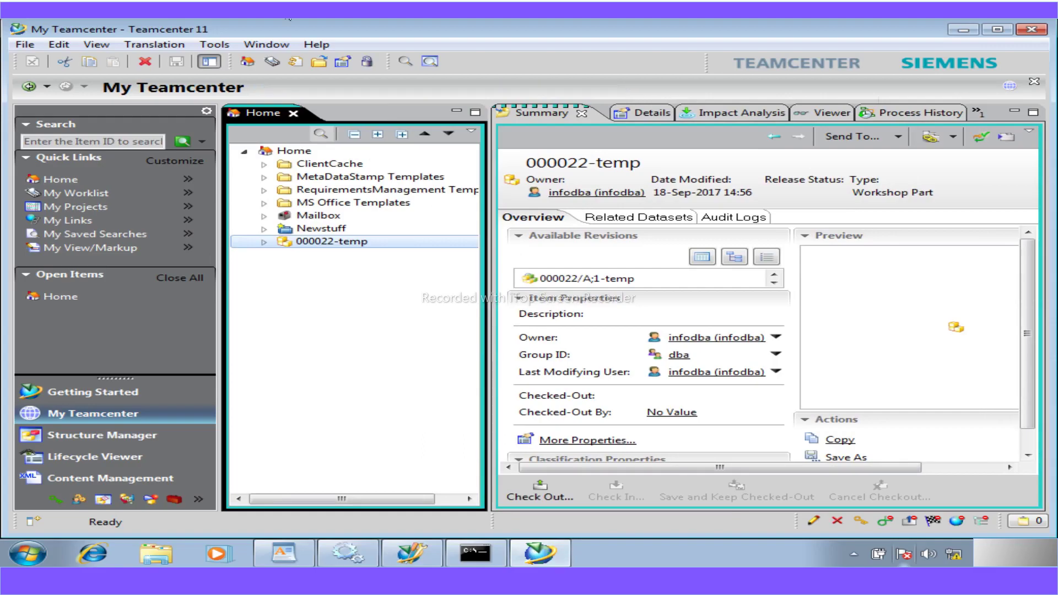
{"action": "left_click", "coordinate": [406, 62]}
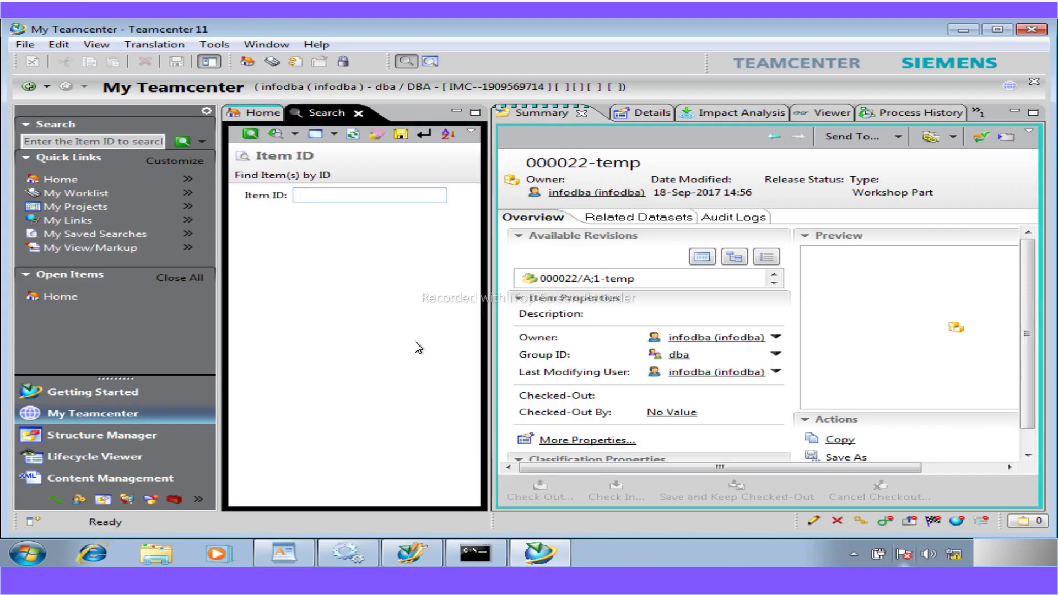
- Switch the search to the General query and widen the form so labels show
{"action": "left_click", "coordinate": [333, 135]}
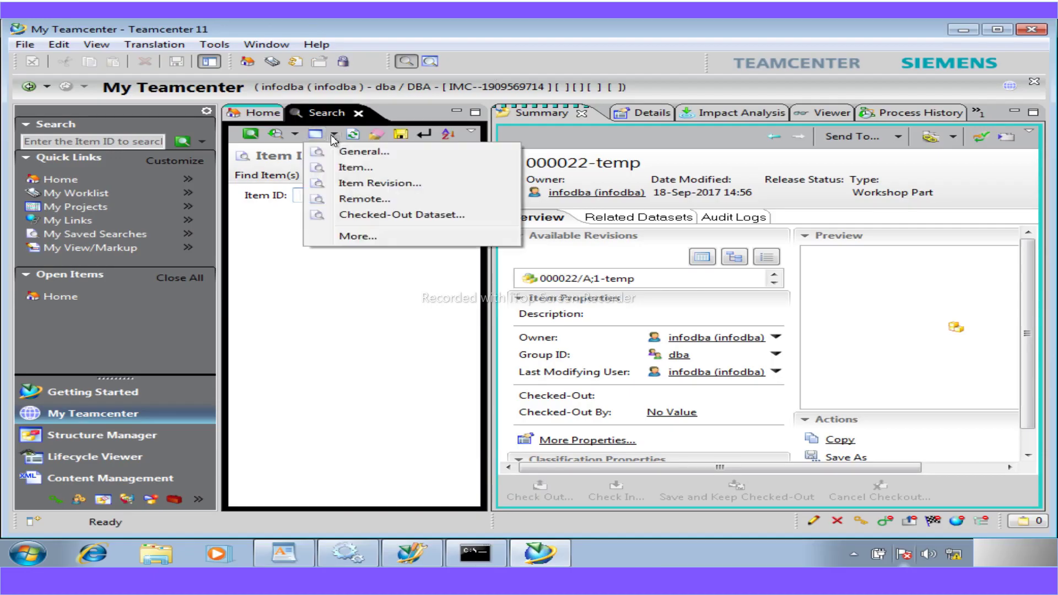
{"action": "left_click", "coordinate": [397, 156]}
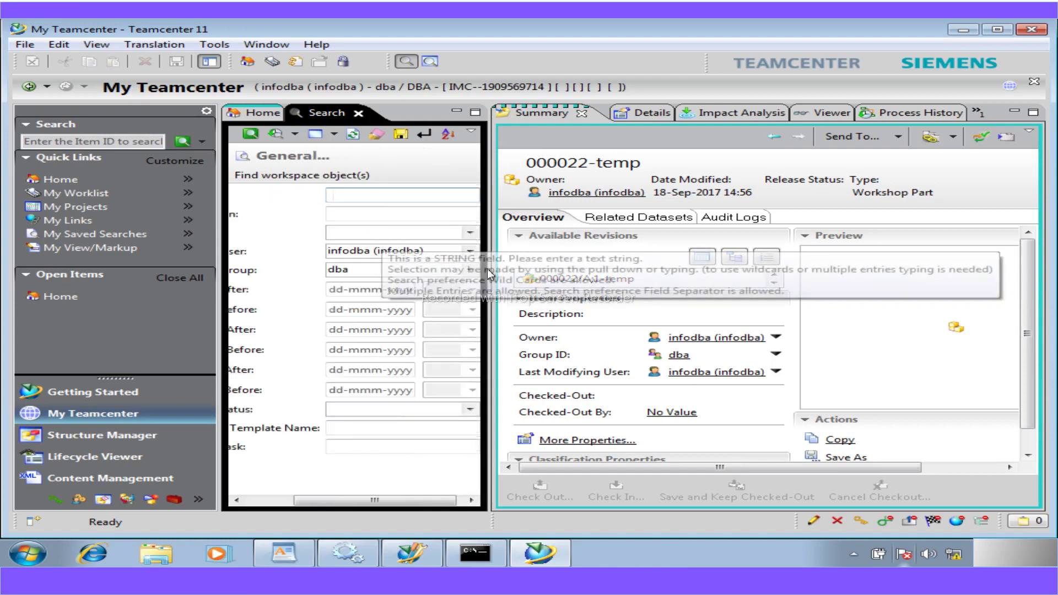
{"action": "left_click_drag", "start_coordinate": [494, 282], "coordinate": [601, 289]}
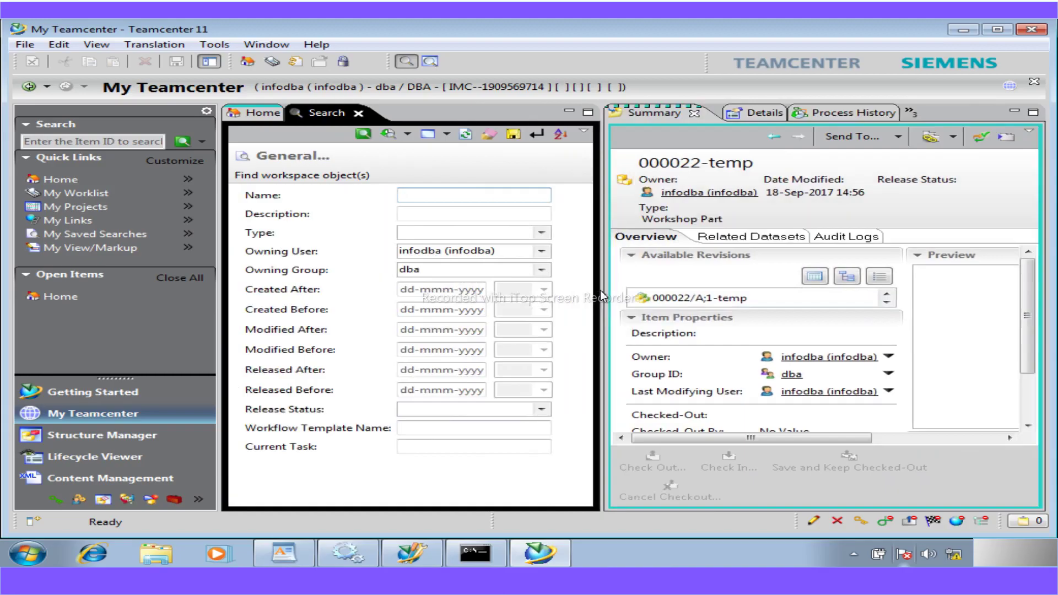
- Set Type to XMLRenderingStylesheet and run the Item* search
{"action": "left_click", "coordinate": [539, 235]}
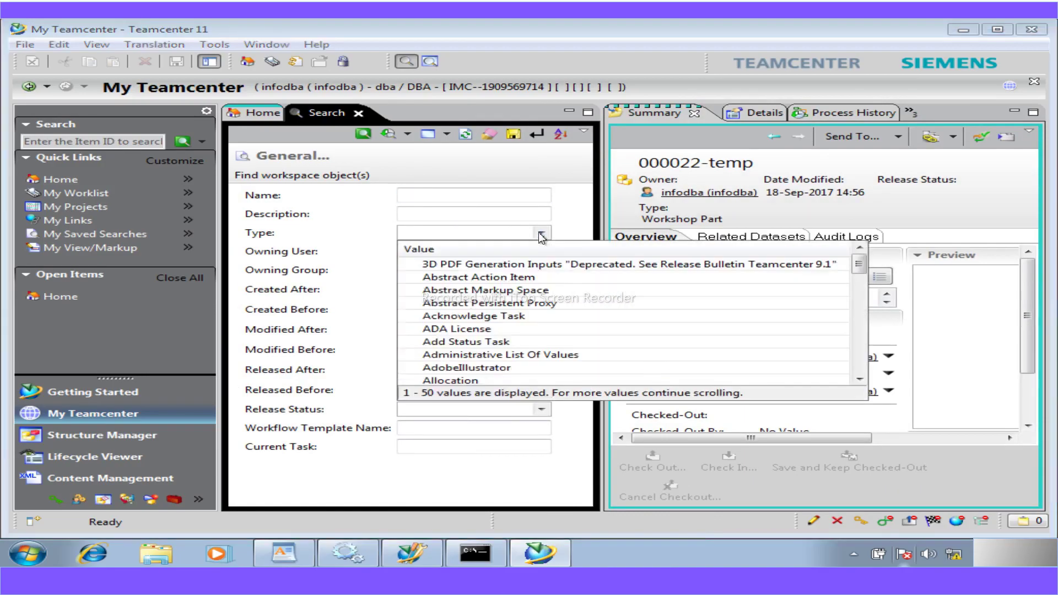
{"action": "type", "text": "XML"}
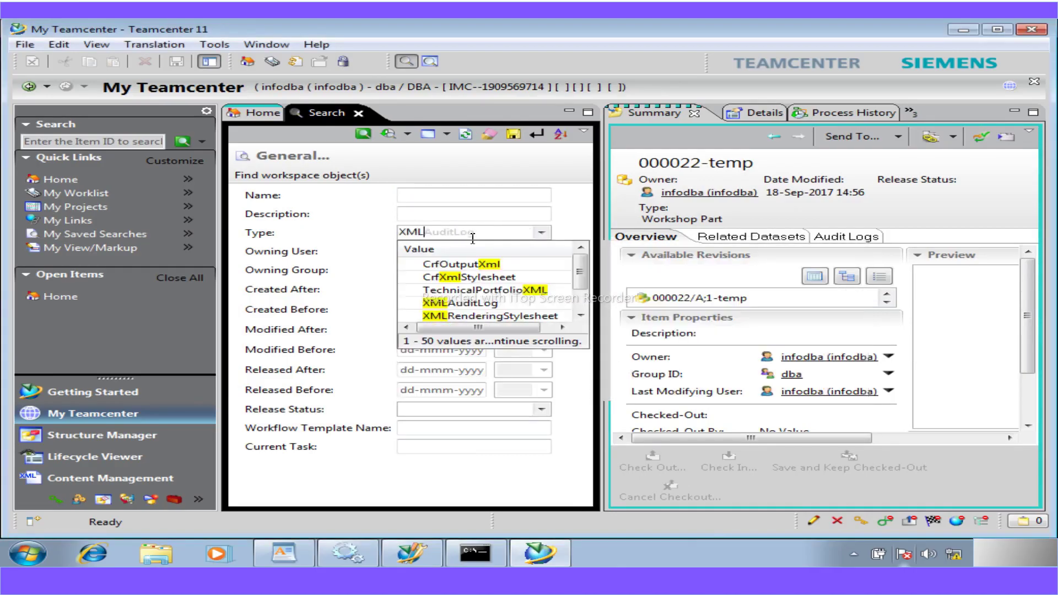
{"action": "left_click", "coordinate": [466, 316]}
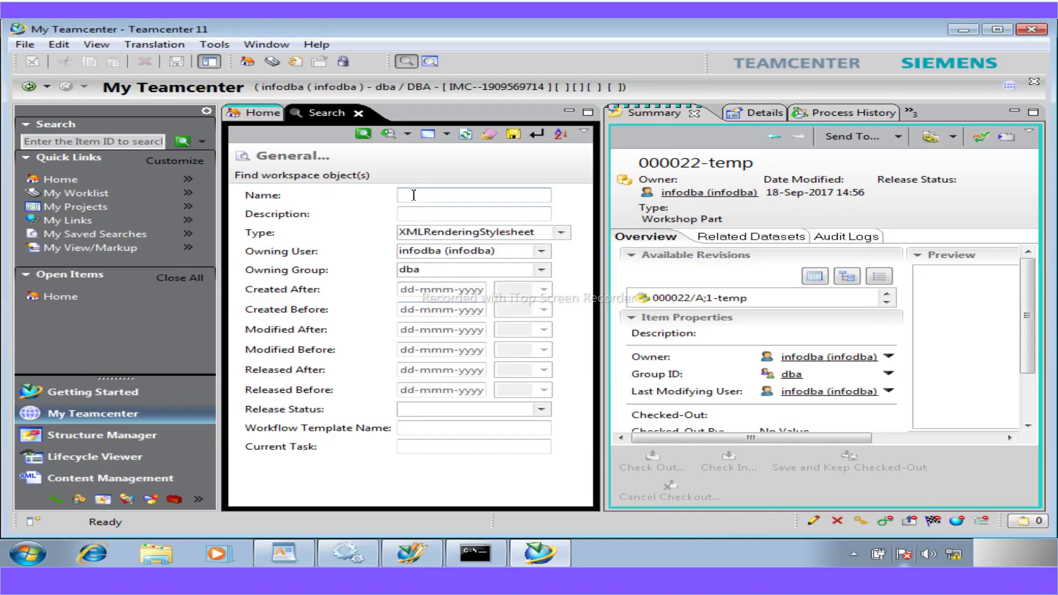
{"action": "left_click", "coordinate": [361, 136]}
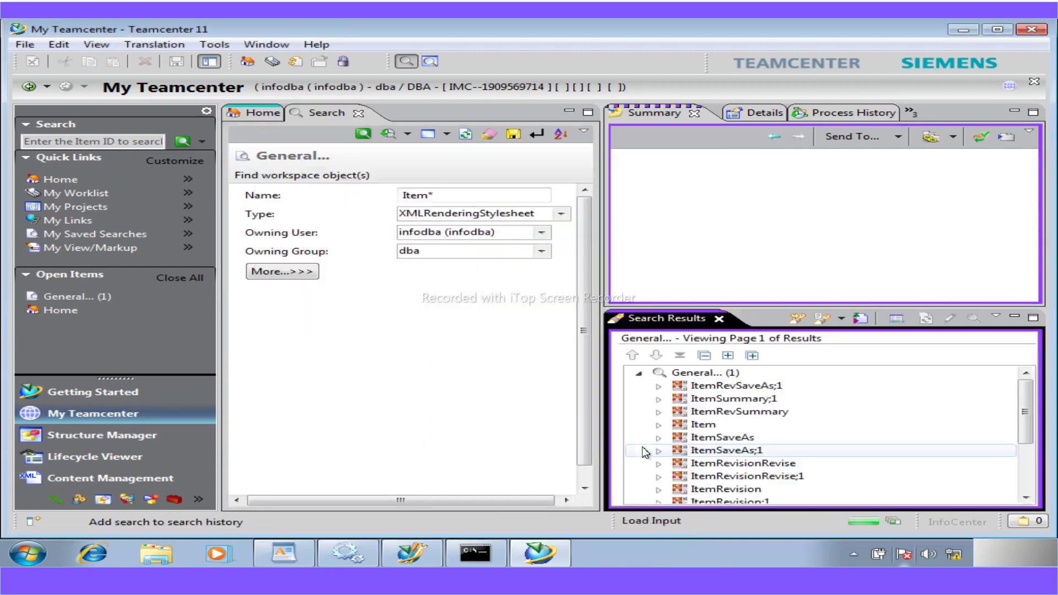
{"action": "left_click_drag", "start_coordinate": [1027, 421], "coordinate": [1036, 457]}
{"action": "left_click", "coordinate": [1030, 393]}
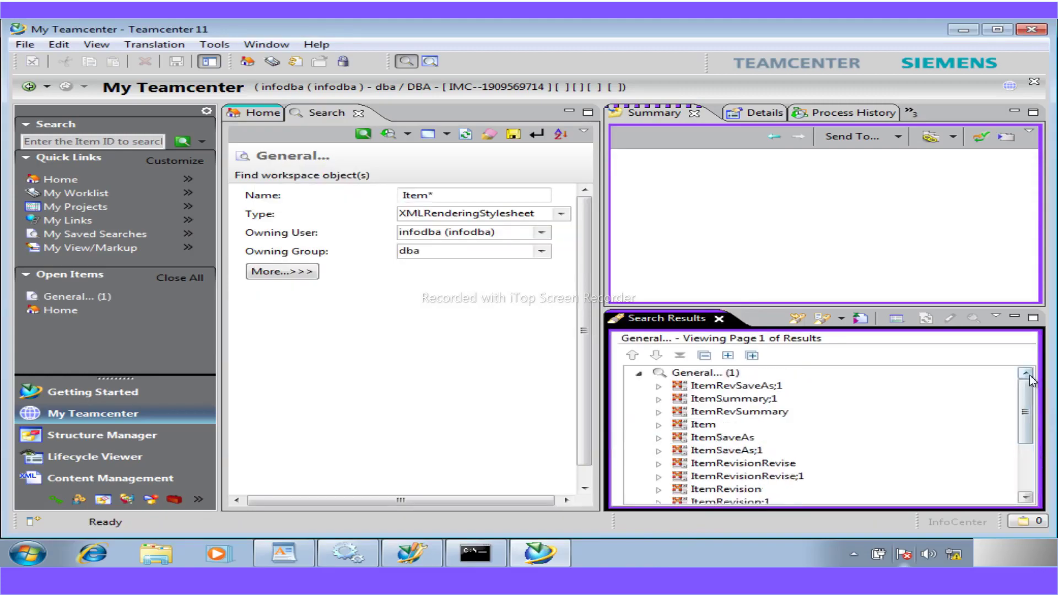
- Scroll the guide back to the Original XML style sheet / Save as table
{"action": "mouse_move", "coordinate": [537, 554]}
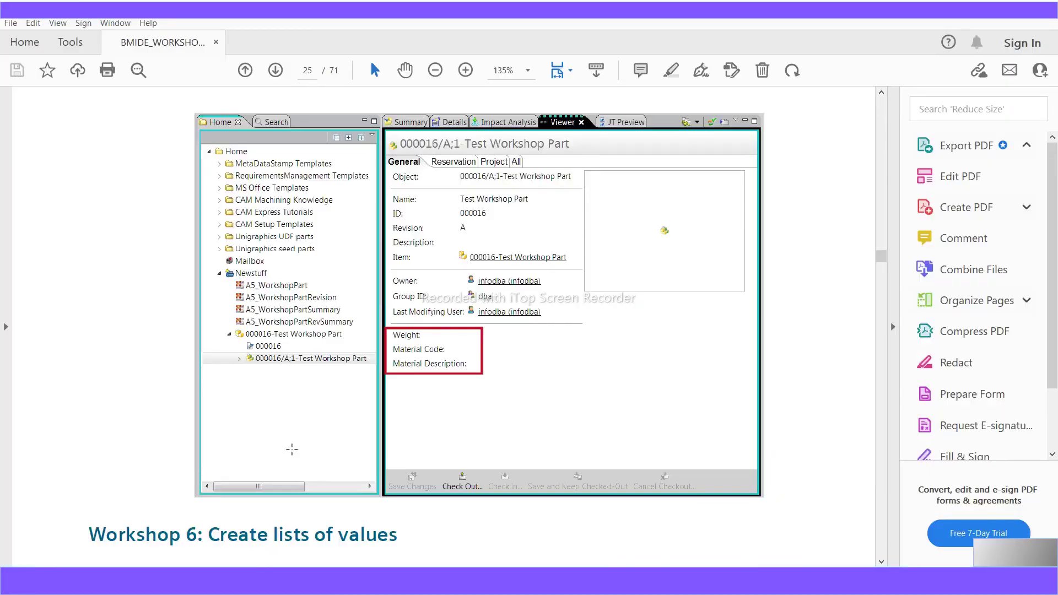
{"action": "scroll", "coordinate": [292, 449], "scroll_direction": "up", "scroll_amount": 12}
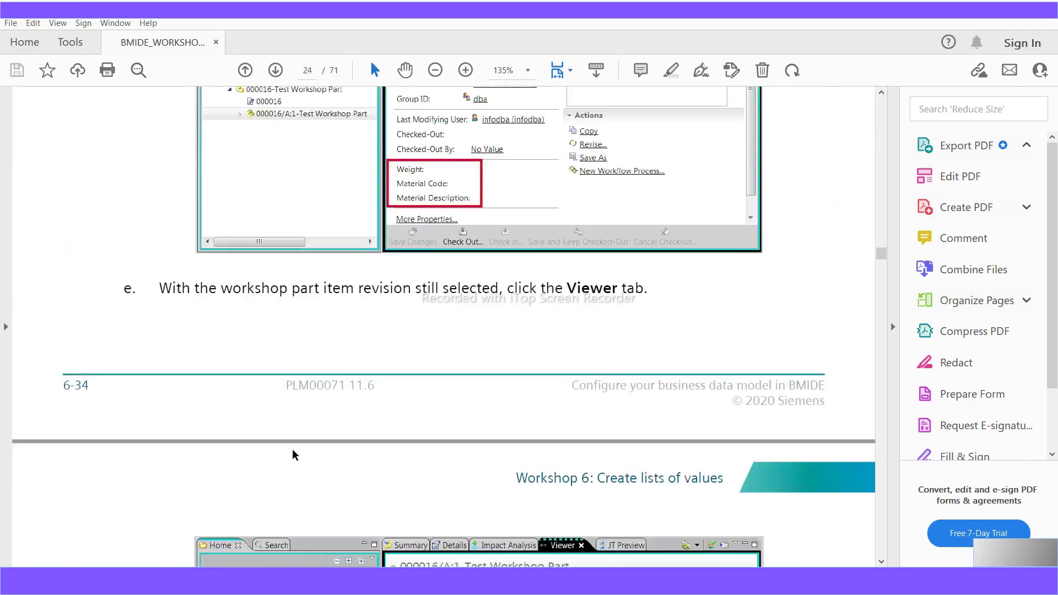
{"action": "scroll", "coordinate": [292, 448], "scroll_direction": "up", "scroll_amount": 15}
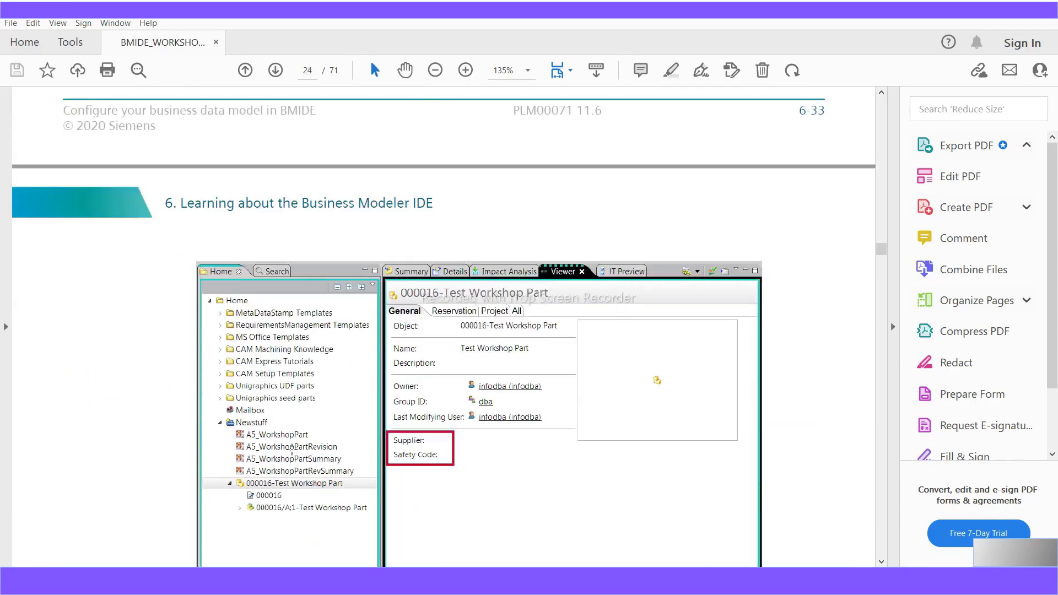
{"action": "scroll", "coordinate": [293, 454], "scroll_direction": "up", "scroll_amount": 15}
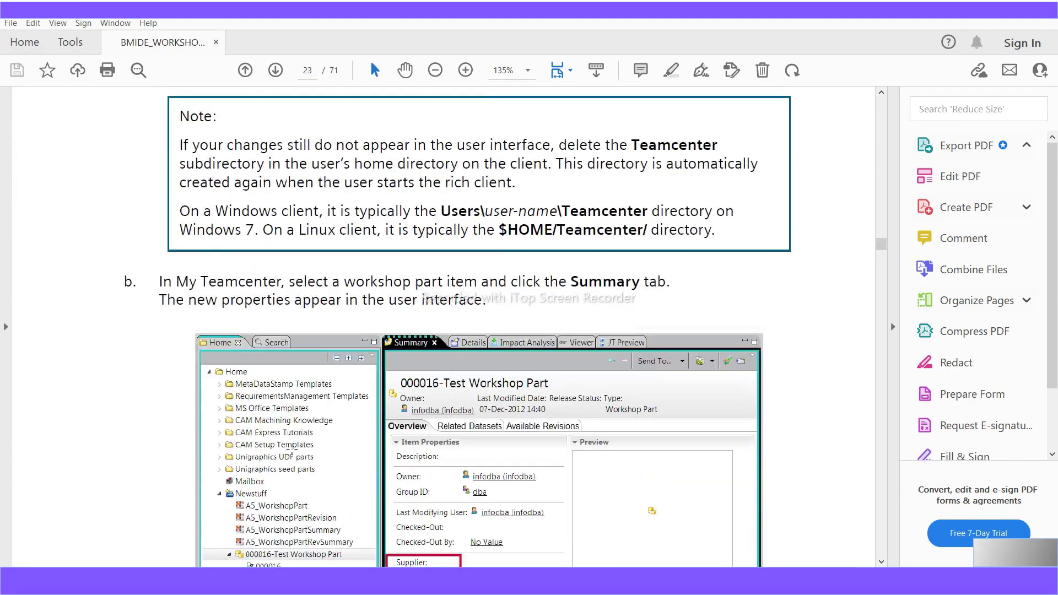
{"action": "scroll", "coordinate": [293, 454], "scroll_direction": "up", "scroll_amount": 15}
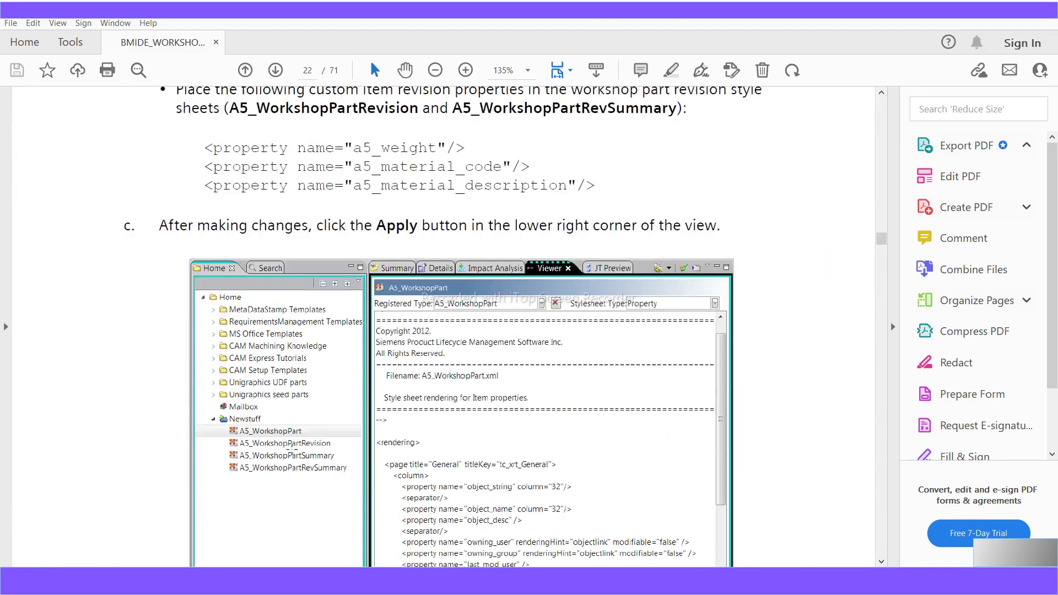
{"action": "scroll", "coordinate": [292, 448], "scroll_direction": "up", "scroll_amount": 15}
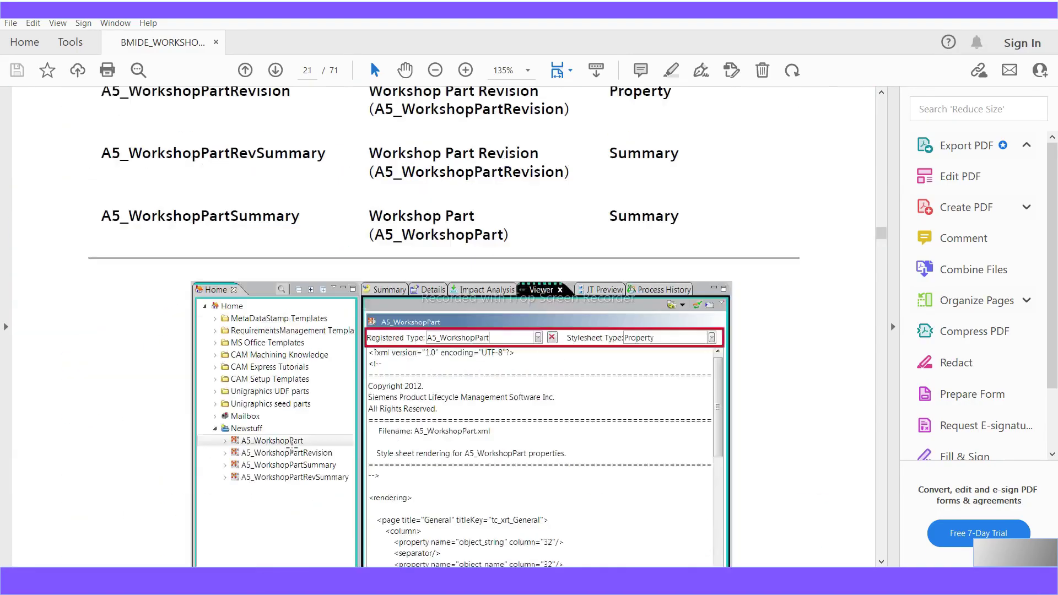
{"action": "scroll", "coordinate": [292, 446], "scroll_direction": "up", "scroll_amount": 3}
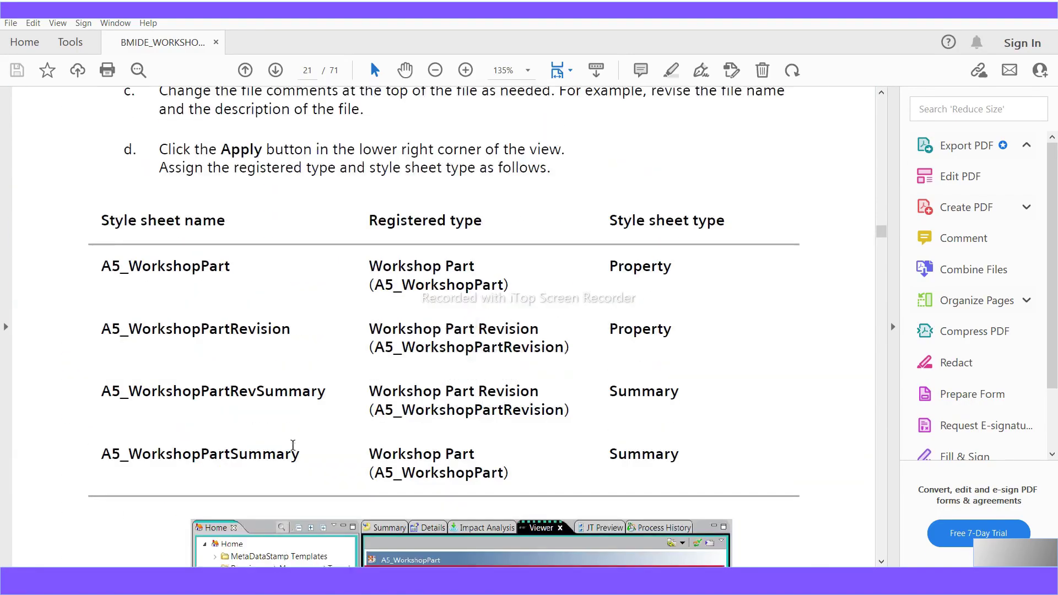
{"action": "scroll", "coordinate": [292, 445], "scroll_direction": "up", "scroll_amount": 20}
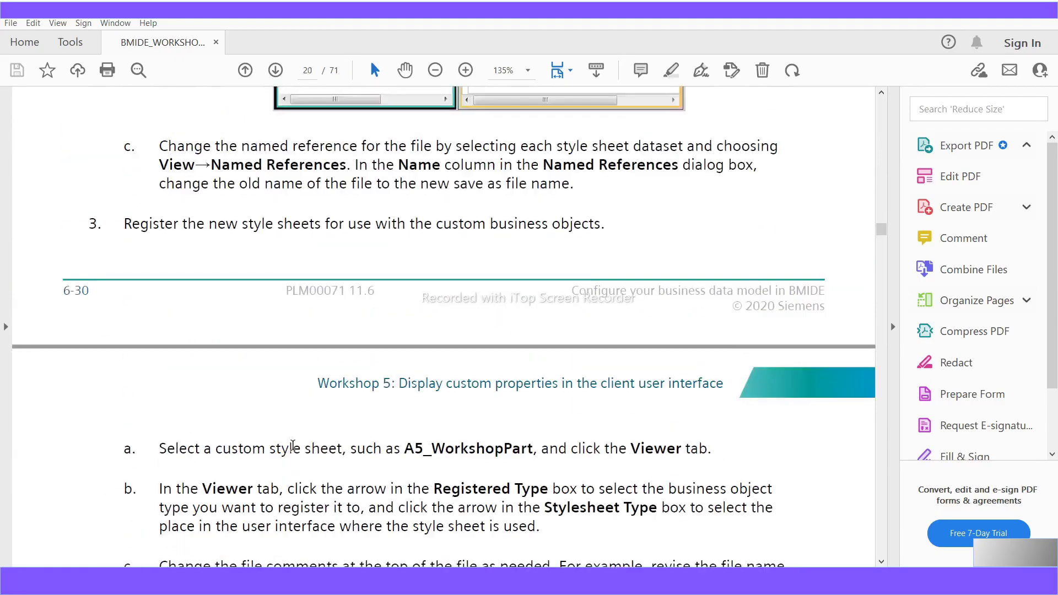
{"action": "scroll", "coordinate": [293, 445], "scroll_direction": "up", "scroll_amount": 20}
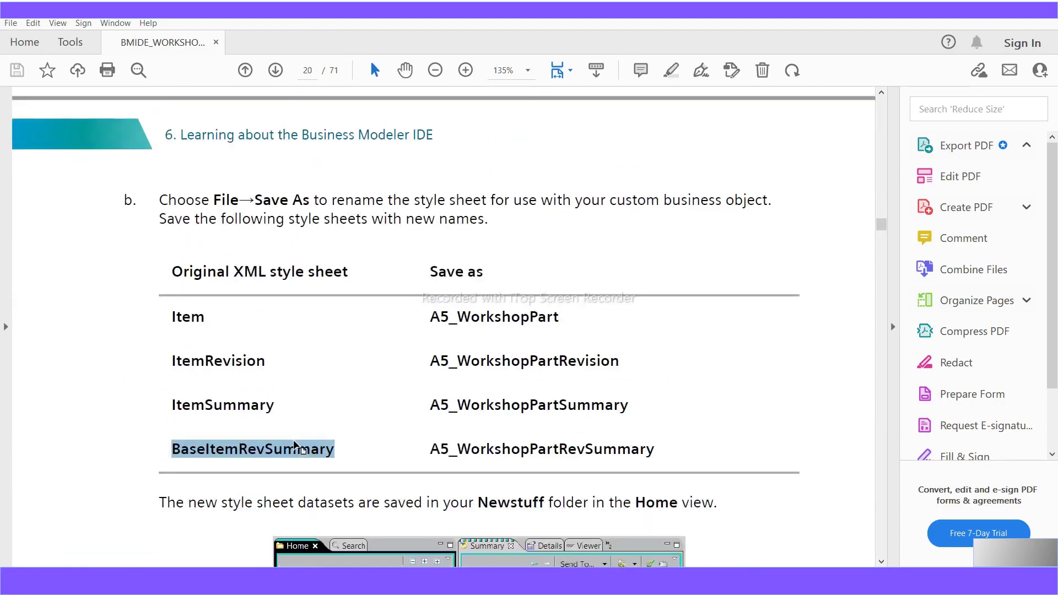
- Highlight the ItemRevision, ItemSummary and BaseItemRevSummary names, then select Item in Teamcenter's results
{"action": "left_click_drag", "start_coordinate": [265, 364], "coordinate": [171, 366]}
{"action": "left_click_drag", "start_coordinate": [274, 408], "coordinate": [175, 405]}
{"action": "left_click_drag", "start_coordinate": [330, 449], "coordinate": [166, 451]}
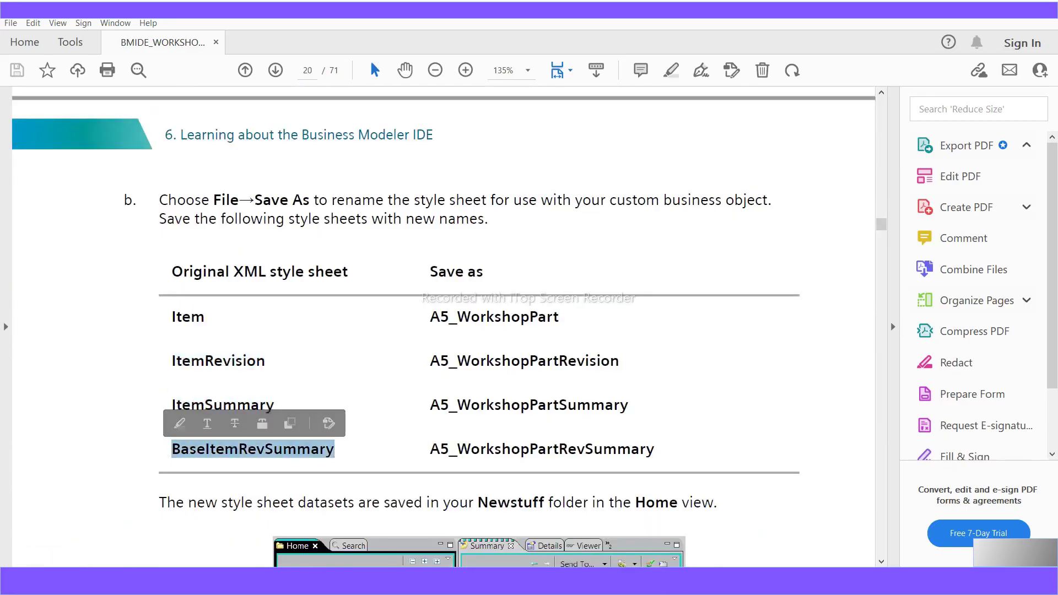
{"action": "key", "text": "alt+Tab"}
{"action": "left_click", "coordinate": [701, 429]}
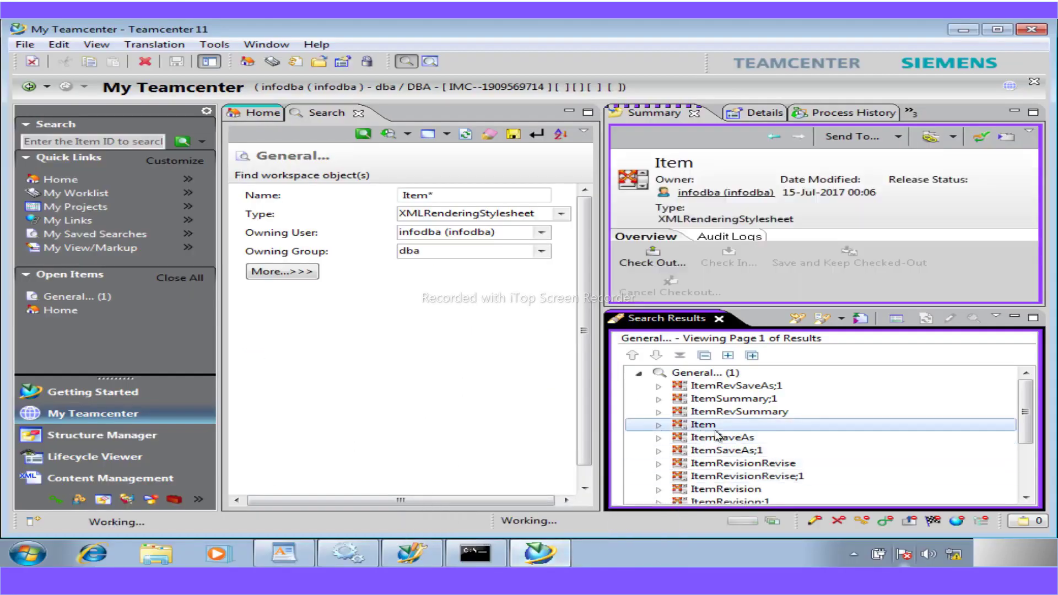
- Start a Save As copy of the Item style sheet with its Name text selected
{"action": "left_click", "coordinate": [22, 45]}
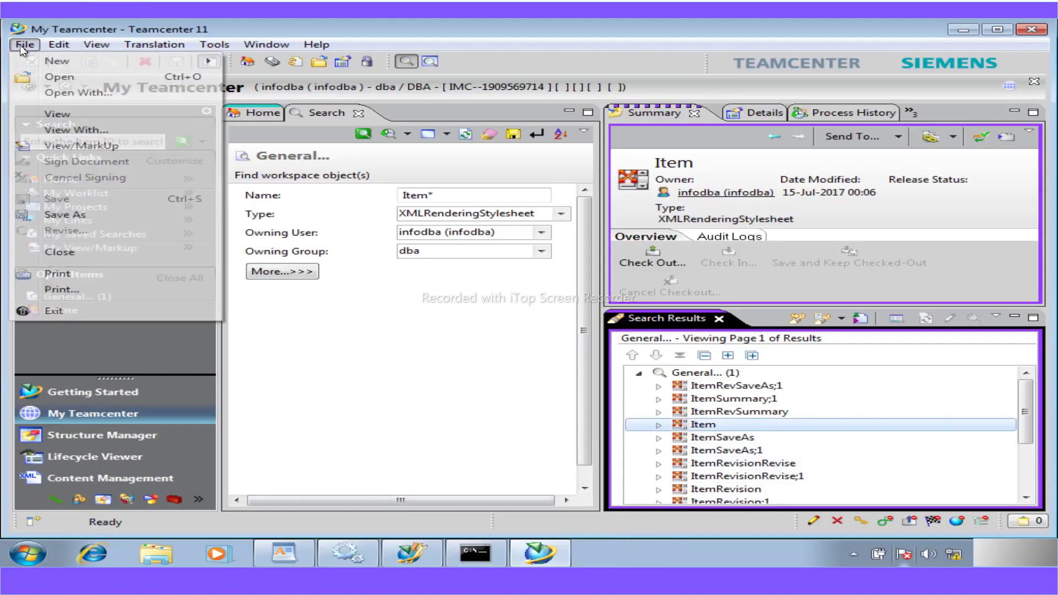
{"action": "left_click", "coordinate": [64, 214]}
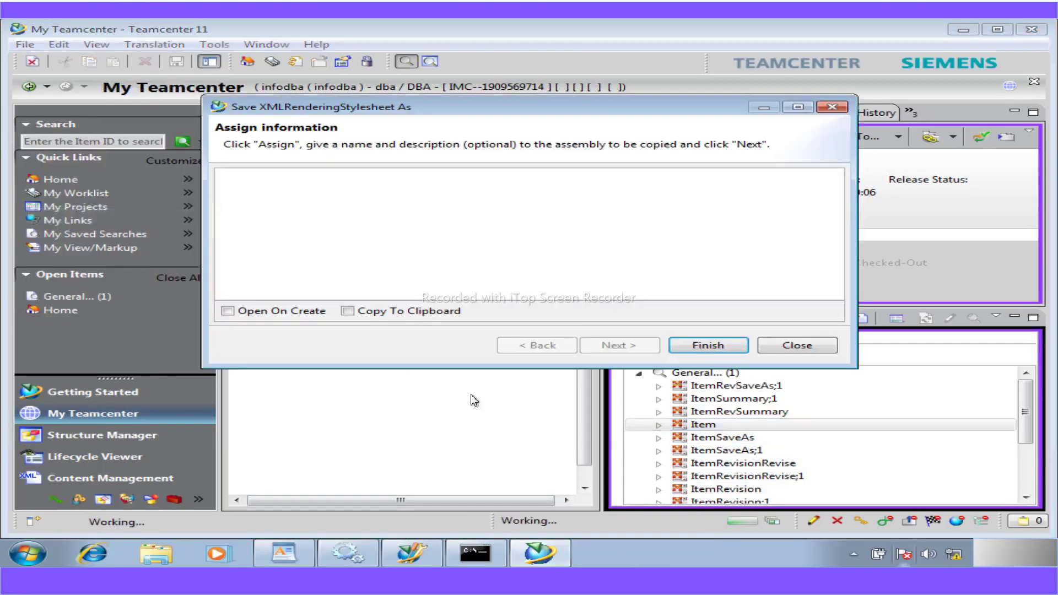
{"action": "left_click_drag", "start_coordinate": [410, 210], "coordinate": [302, 207]}
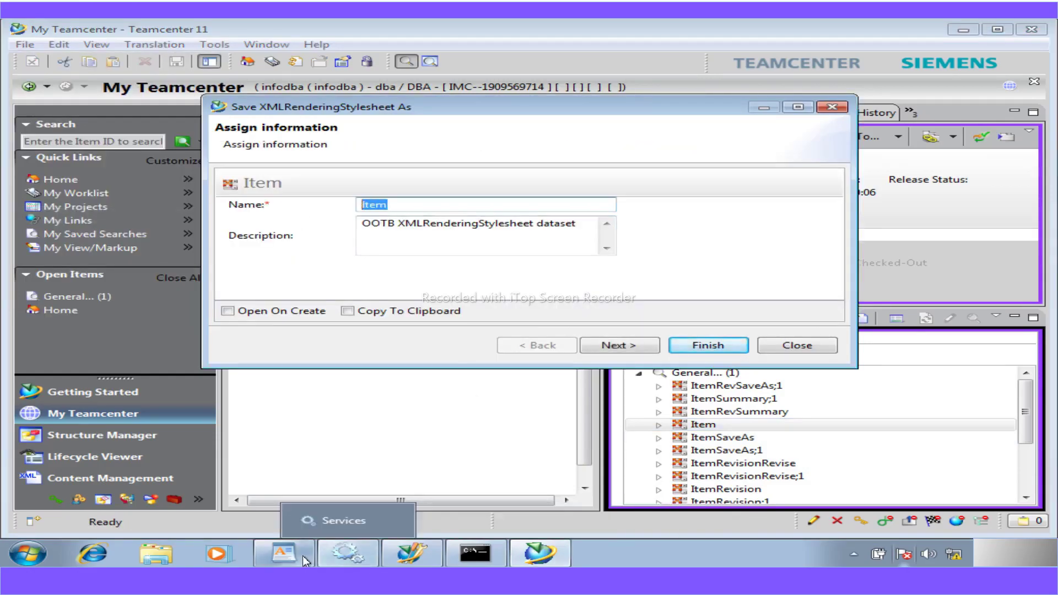
- Scroll the WordPad notes down to the table of new style sheet names
{"action": "left_click", "coordinate": [303, 555]}
{"action": "scroll", "coordinate": [422, 477], "scroll_direction": "down", "scroll_amount": 20}
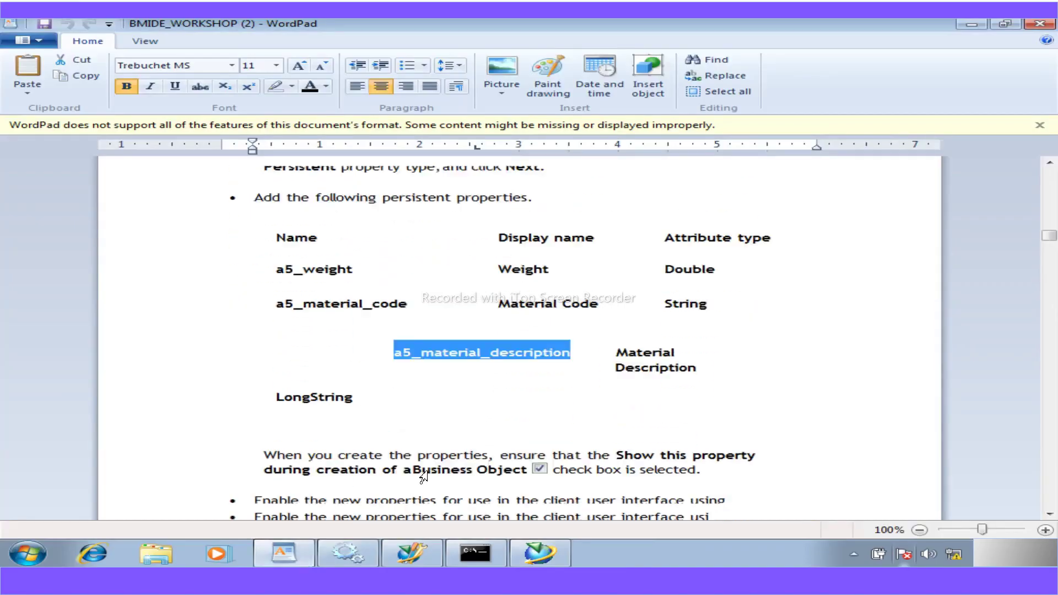
{"action": "scroll", "coordinate": [423, 477], "scroll_direction": "down", "scroll_amount": 15}
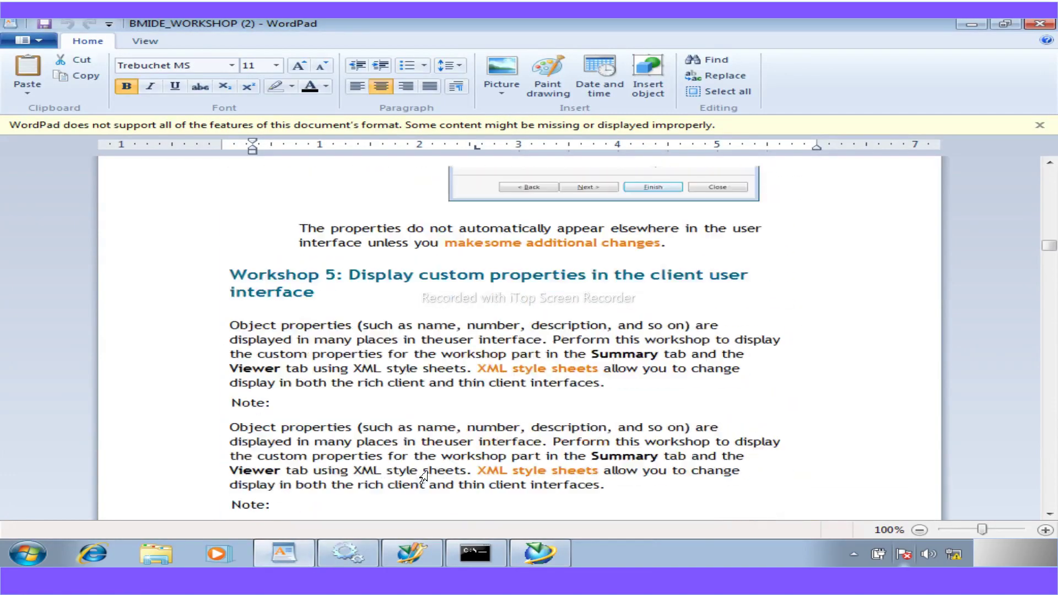
{"action": "scroll", "coordinate": [423, 477], "scroll_direction": "down", "scroll_amount": 10}
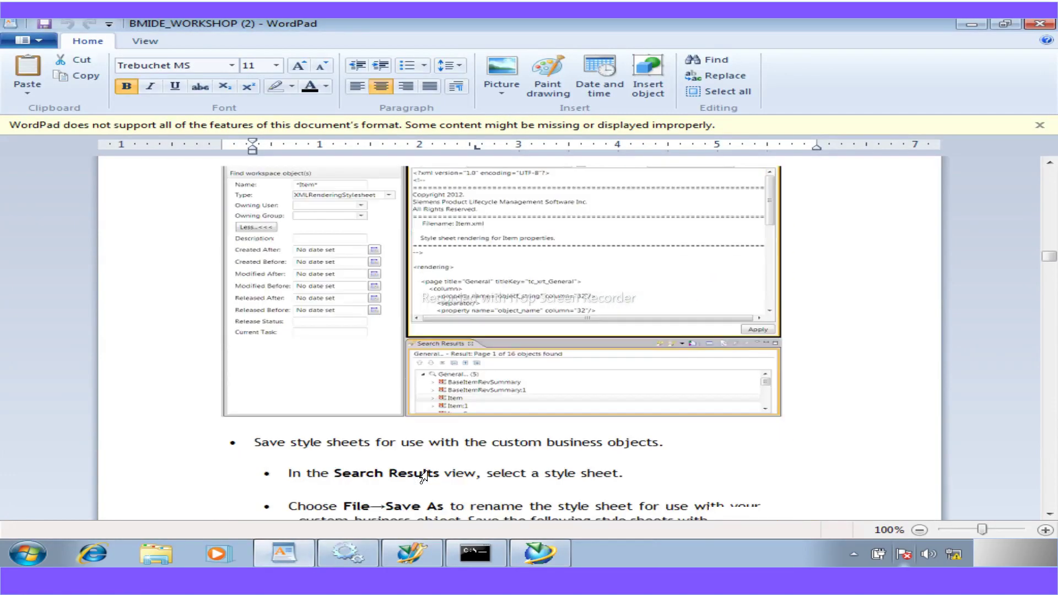
- Copy A5_WorkshopPart from the notes, paste it over the name Item, and finish the Save As
{"action": "scroll", "coordinate": [423, 477], "scroll_direction": "up", "scroll_amount": 2}
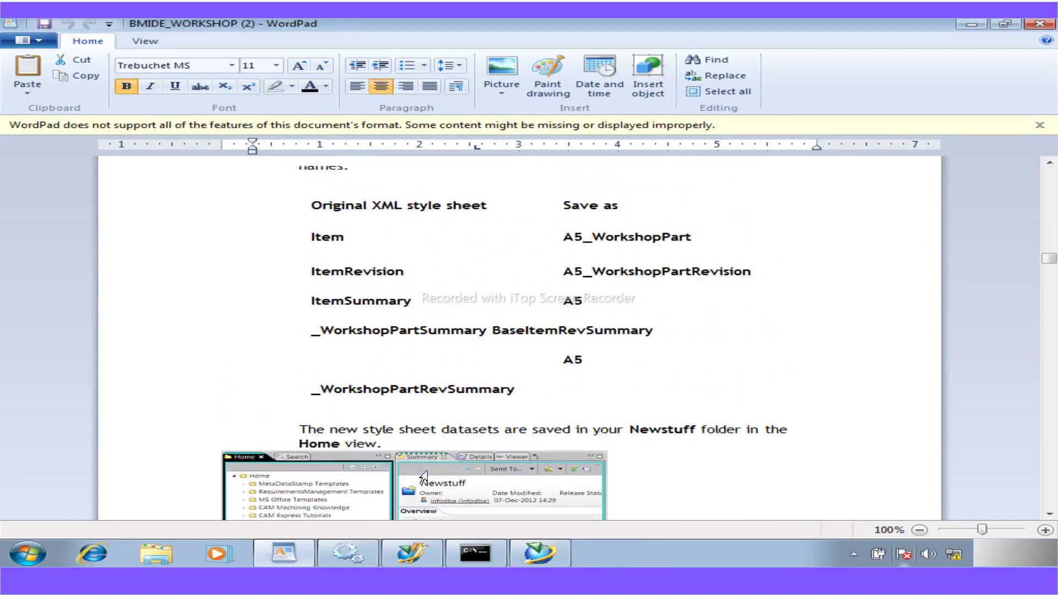
{"action": "double_click", "coordinate": [693, 243]}
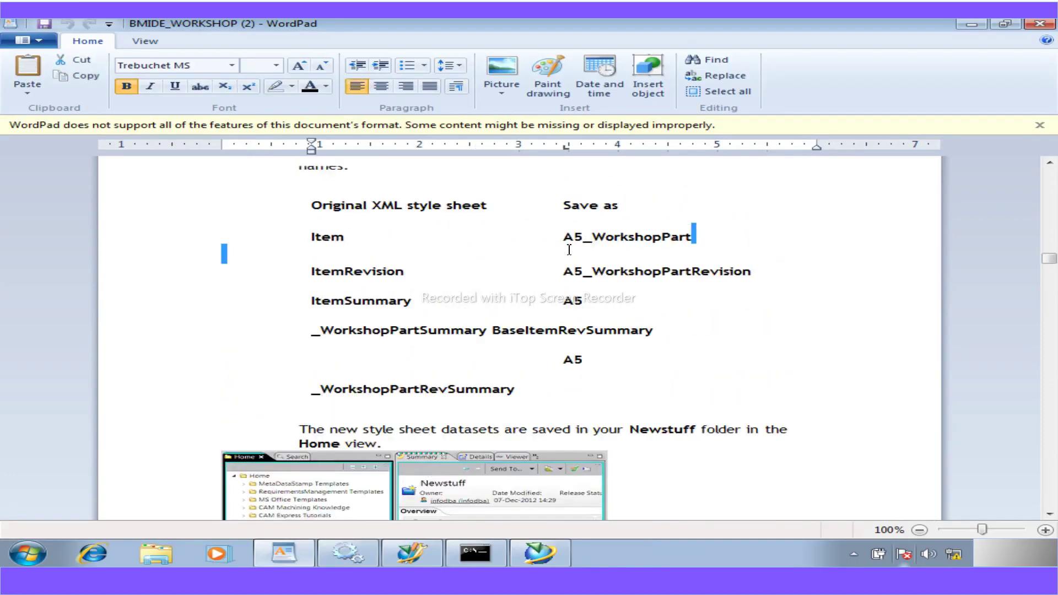
{"action": "double_click", "coordinate": [568, 243]}
{"action": "double_click", "coordinate": [575, 241]}
{"action": "key", "text": "ctrl+c"}
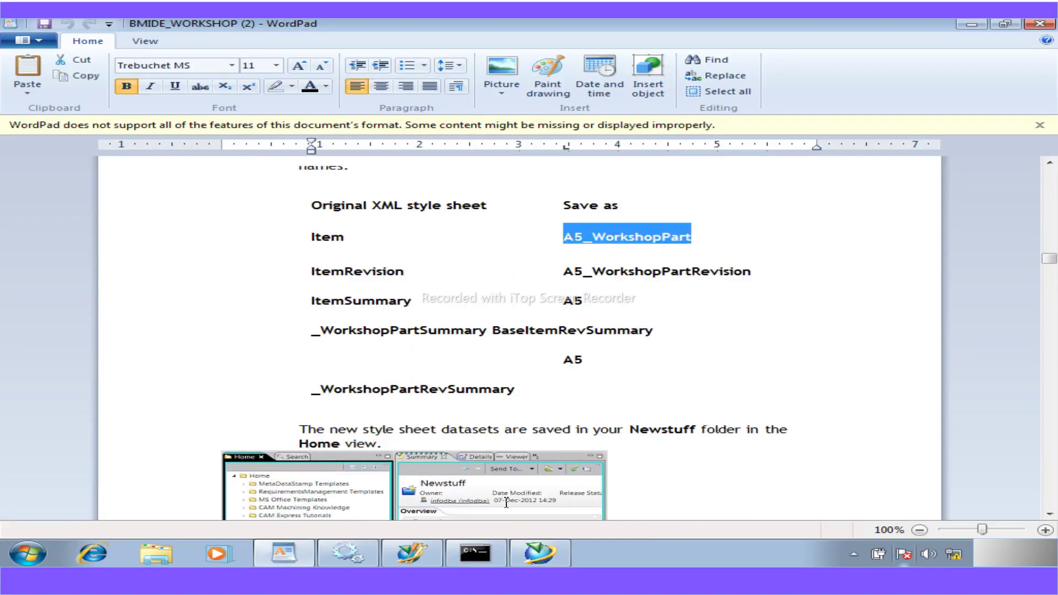
{"action": "left_click", "coordinate": [523, 546]}
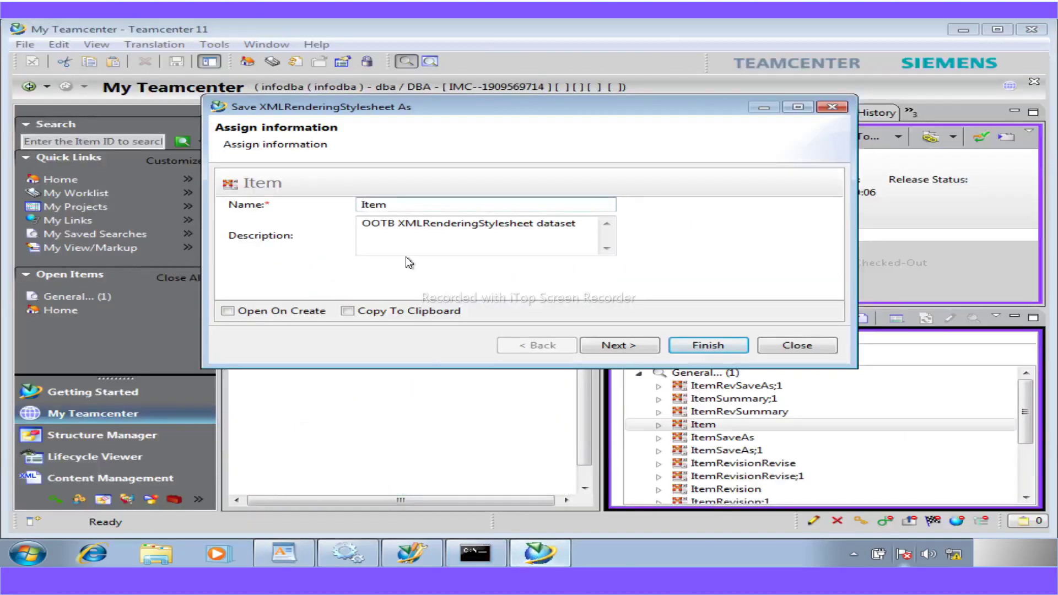
{"action": "double_click", "coordinate": [395, 205]}
{"action": "key", "text": "ctrl+v"}
{"action": "left_click", "coordinate": [694, 347]}
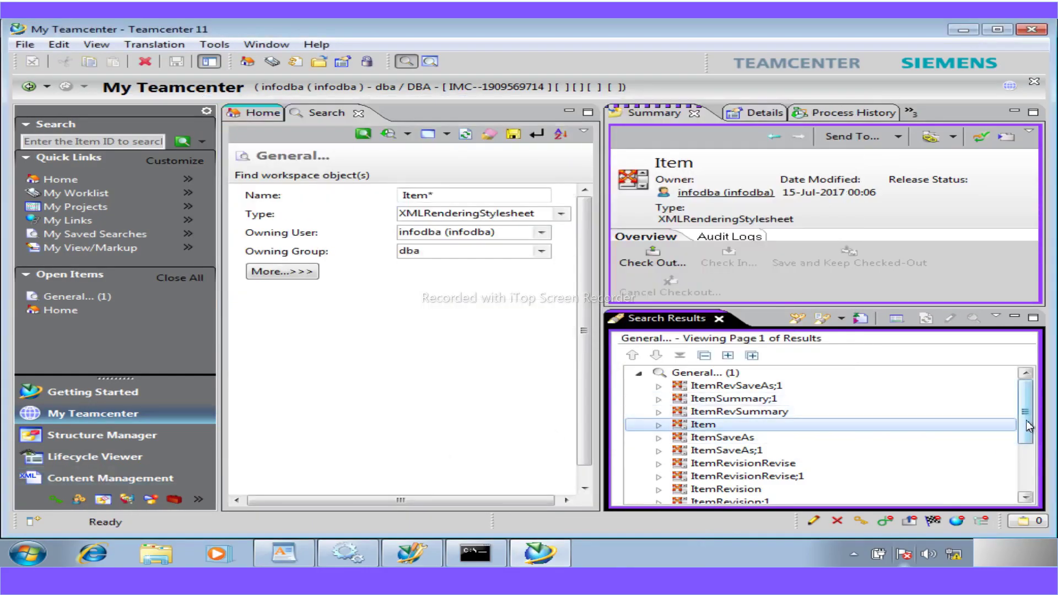
- Save ItemRevision as A5_WorkshopPartRevision, using the name copied from the WordPad workshop notes
{"action": "scroll", "coordinate": [1026, 419], "scroll_direction": "down", "scroll_amount": 1}
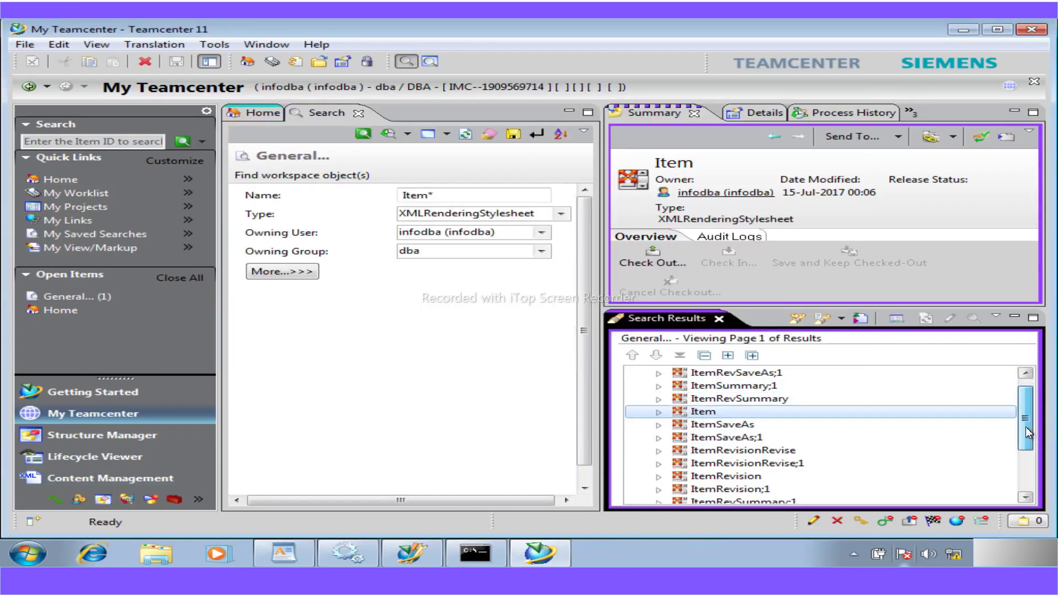
{"action": "left_click", "coordinate": [719, 478]}
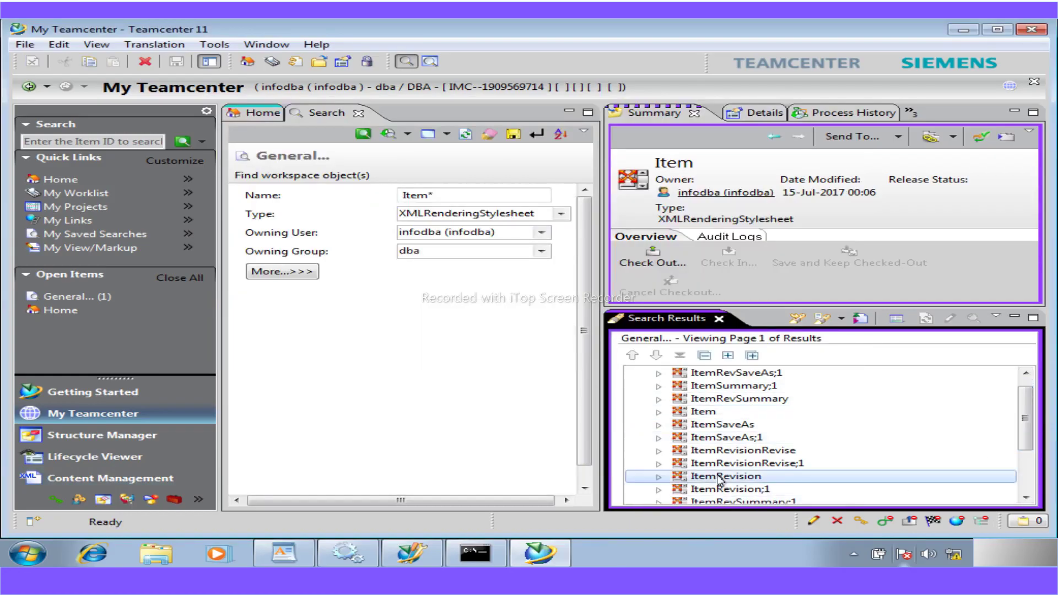
{"action": "left_click", "coordinate": [25, 45]}
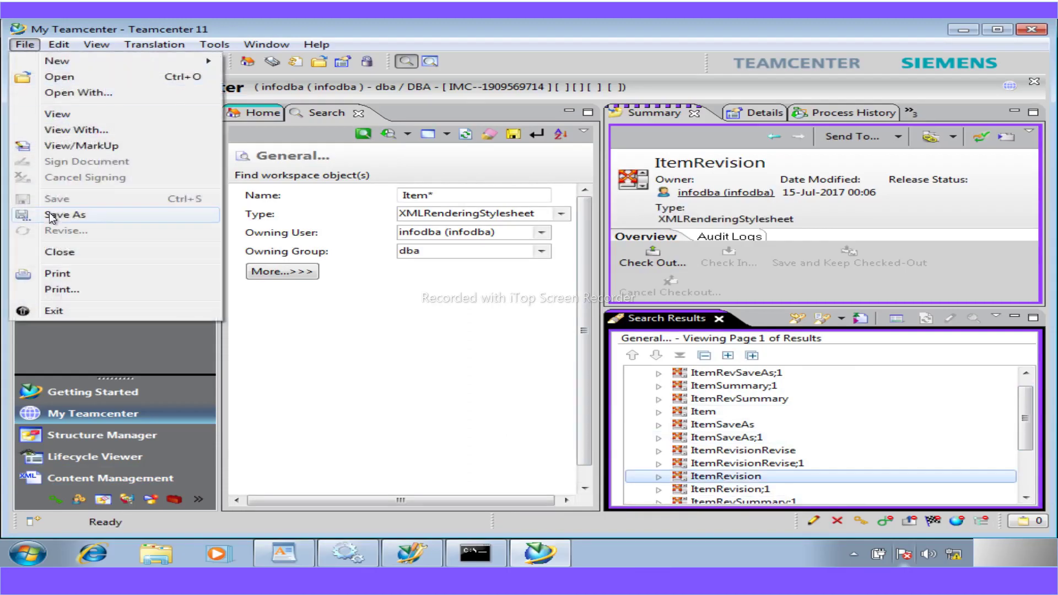
{"action": "left_click", "coordinate": [51, 215]}
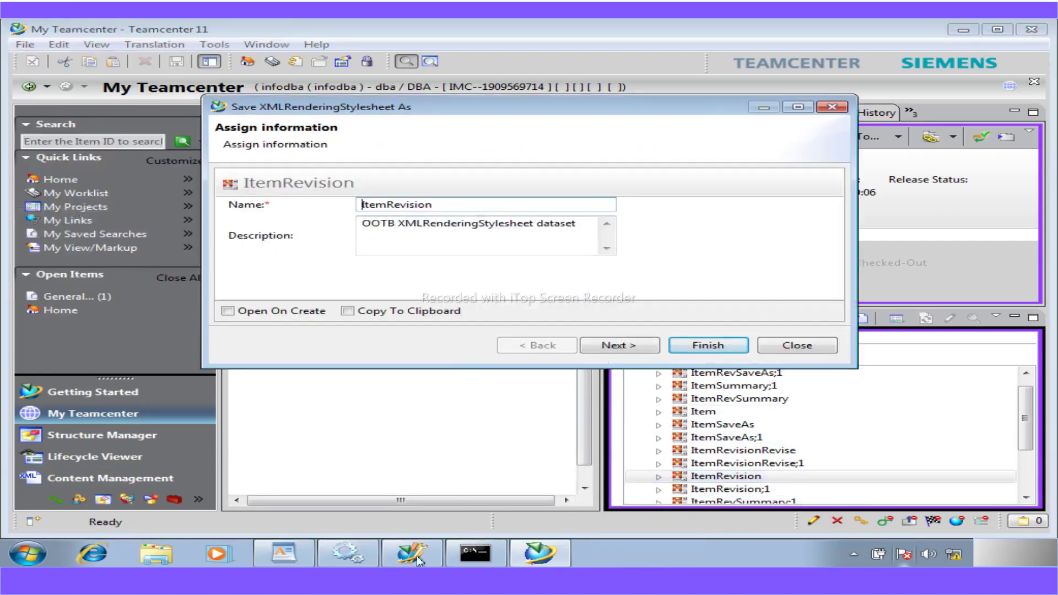
{"action": "left_click", "coordinate": [284, 553]}
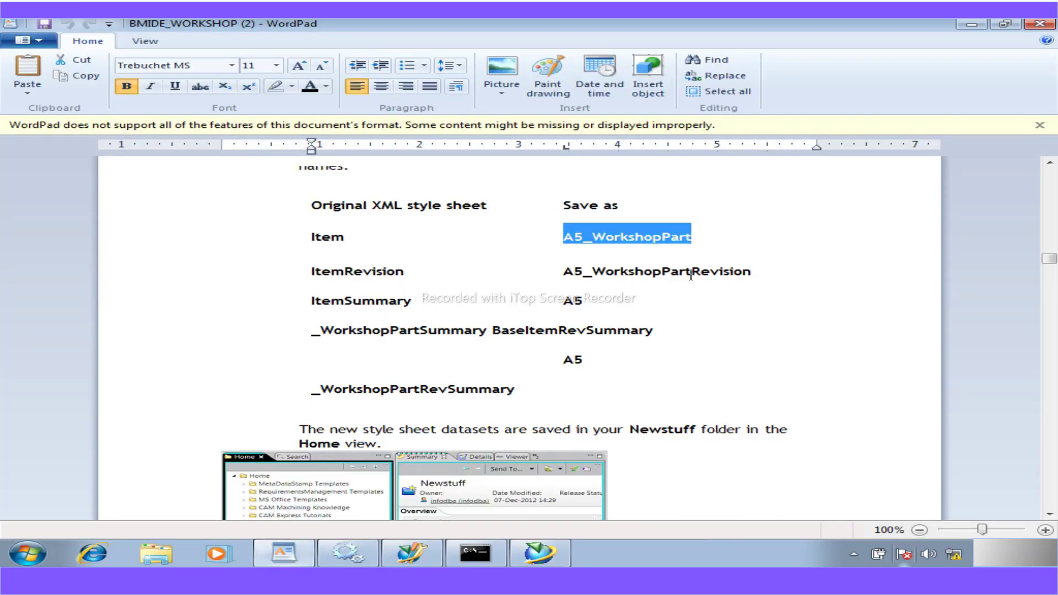
{"action": "double_click", "coordinate": [660, 274]}
{"action": "left_click", "coordinate": [566, 274], "text": "shift"}
{"action": "key", "text": "ctrl+c"}
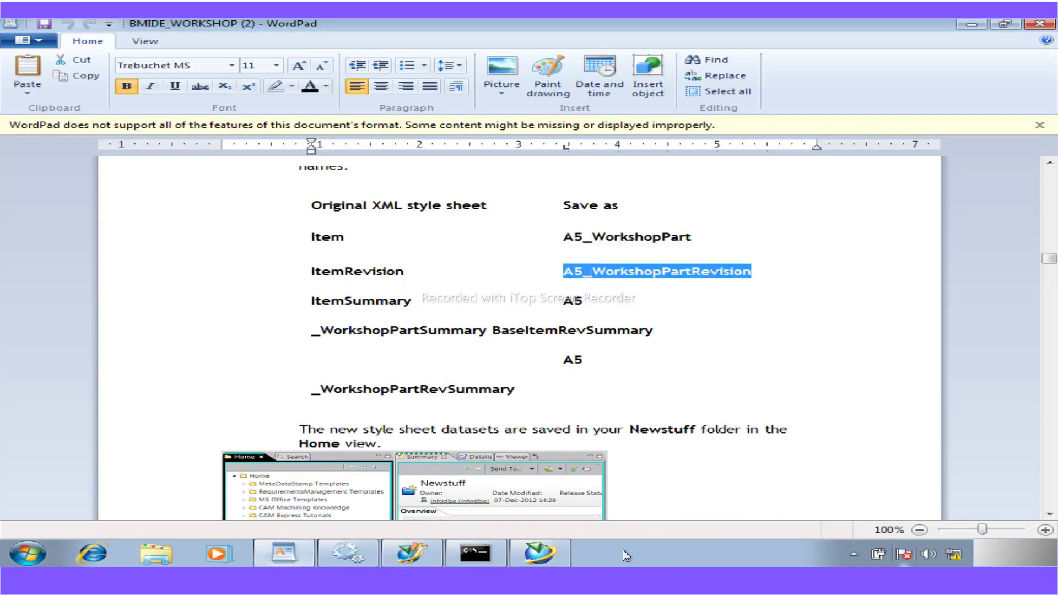
{"action": "left_click", "coordinate": [524, 555]}
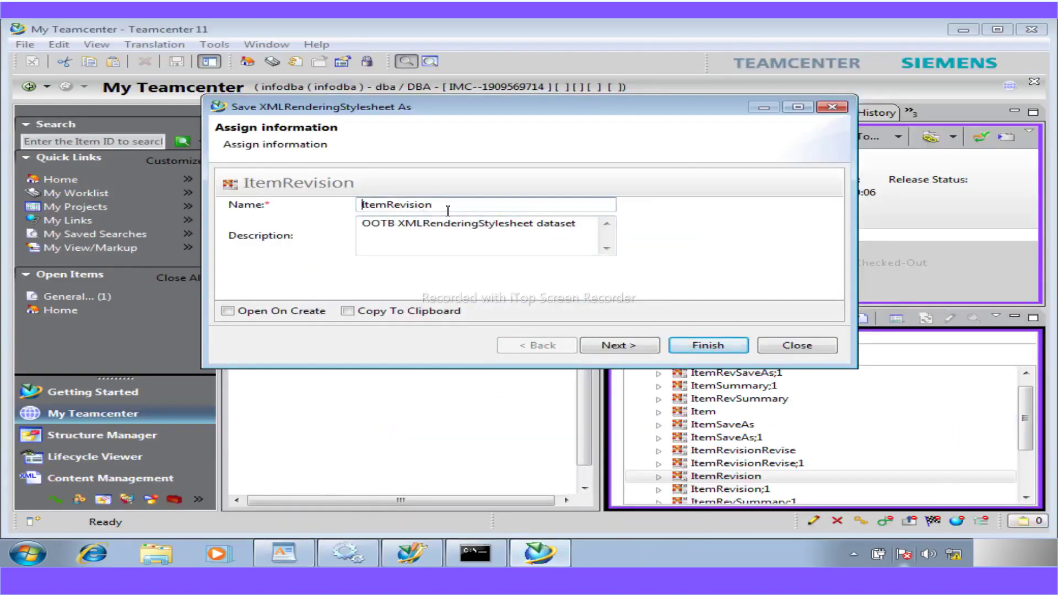
{"action": "left_click_drag", "start_coordinate": [449, 211], "coordinate": [313, 211]}
{"action": "key", "text": "ctrl+v"}
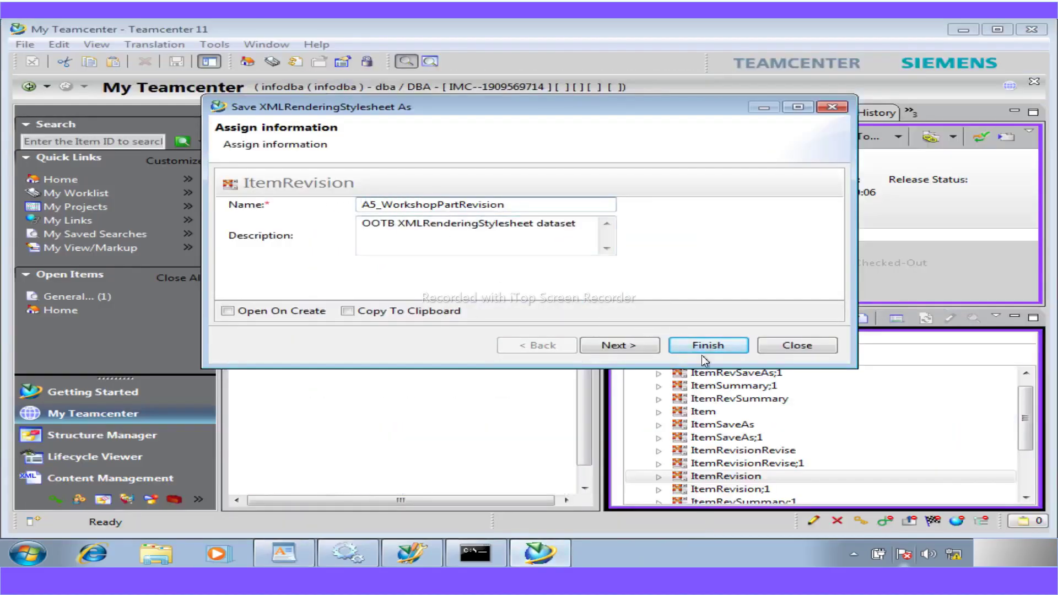
{"action": "left_click", "coordinate": [704, 348]}
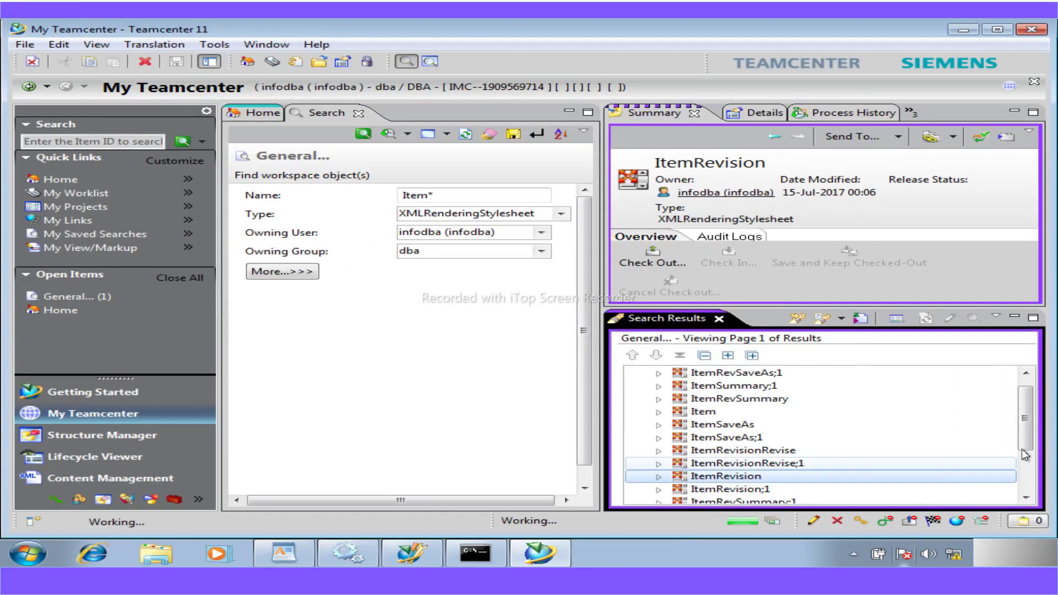
- Save ItemSummary as A5_WorkshopPartSummary, using the name copied from the WordPad notes
{"action": "left_click", "coordinate": [1026, 497]}
{"action": "left_click", "coordinate": [1025, 497]}
{"action": "left_click", "coordinate": [1025, 498]}
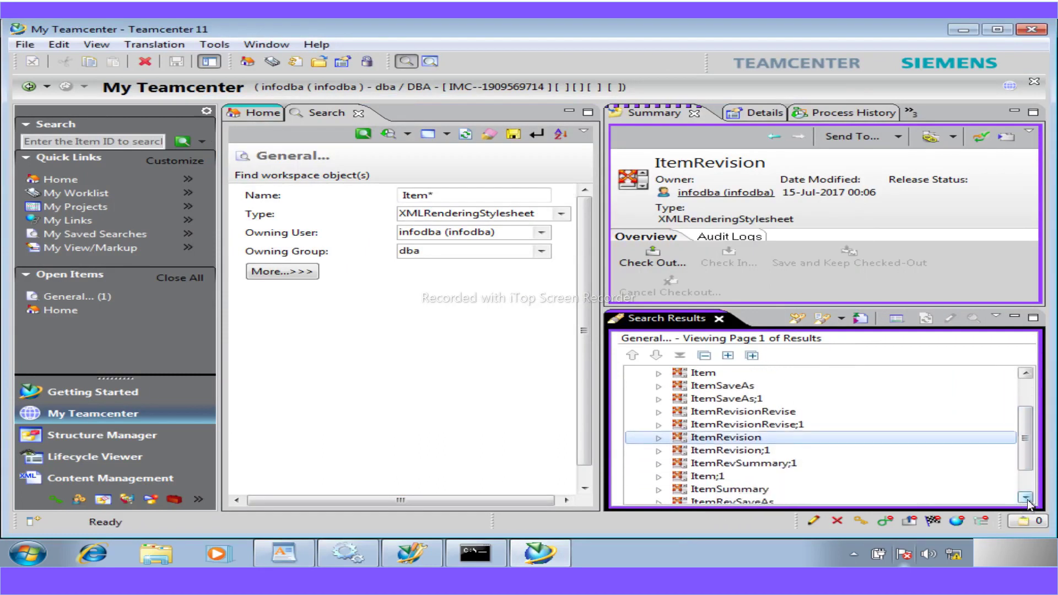
{"action": "left_click", "coordinate": [1026, 497]}
{"action": "left_click", "coordinate": [728, 478]}
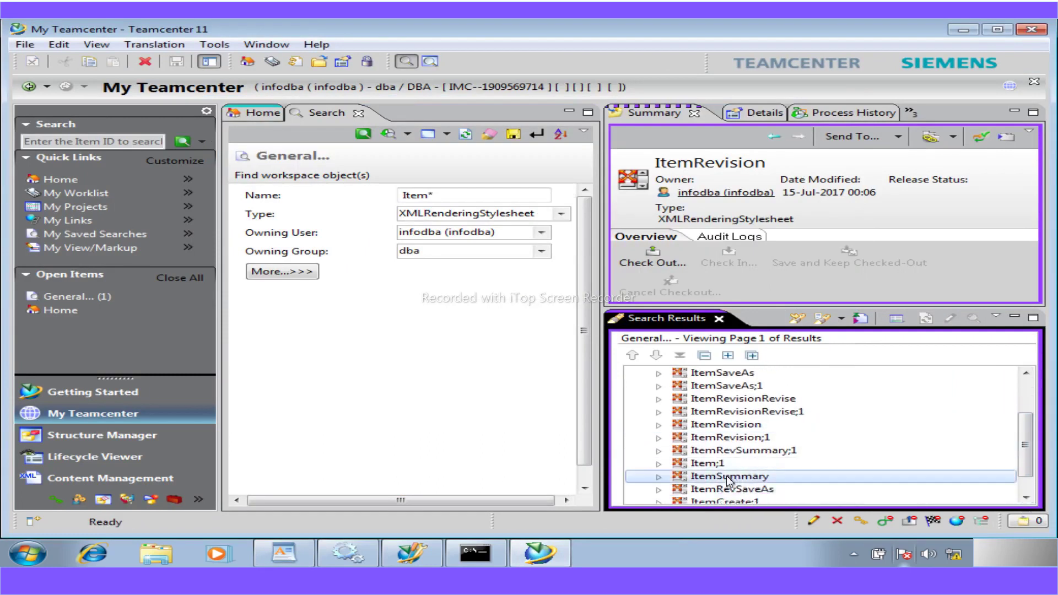
{"action": "left_click", "coordinate": [25, 44]}
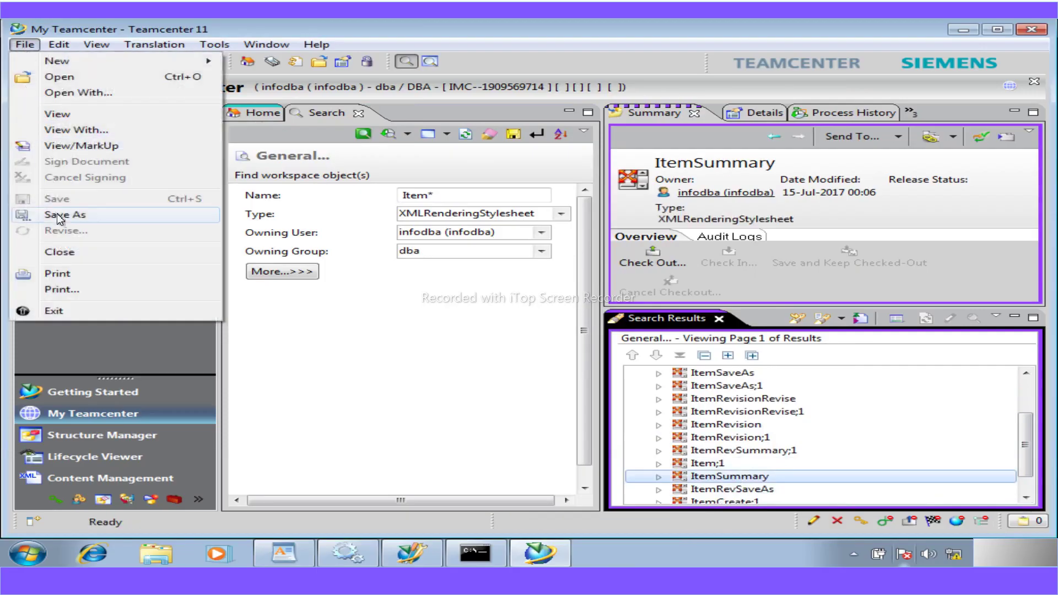
{"action": "left_click", "coordinate": [59, 215]}
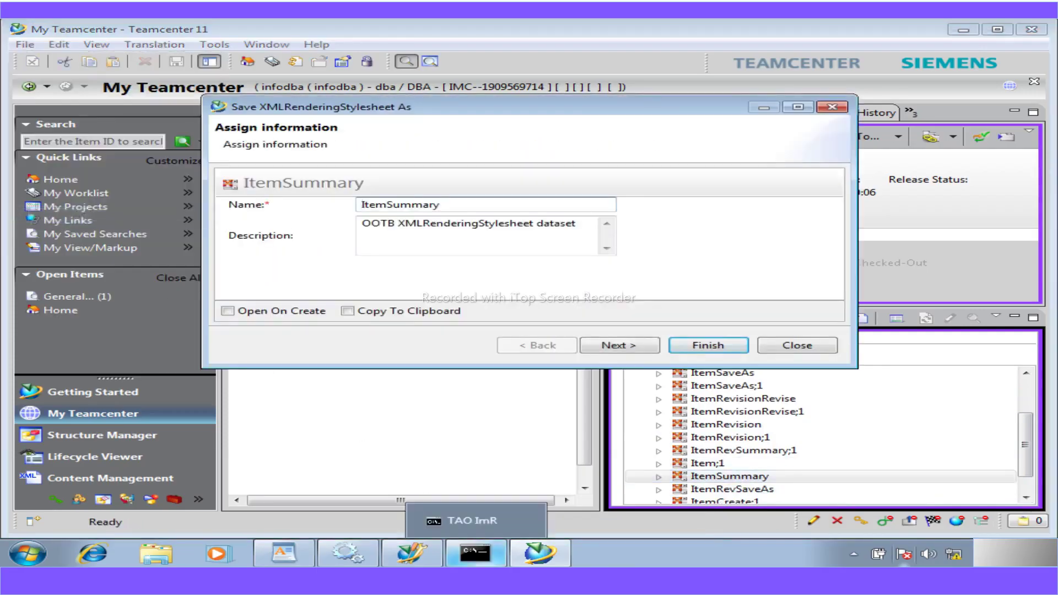
{"action": "left_click", "coordinate": [295, 547]}
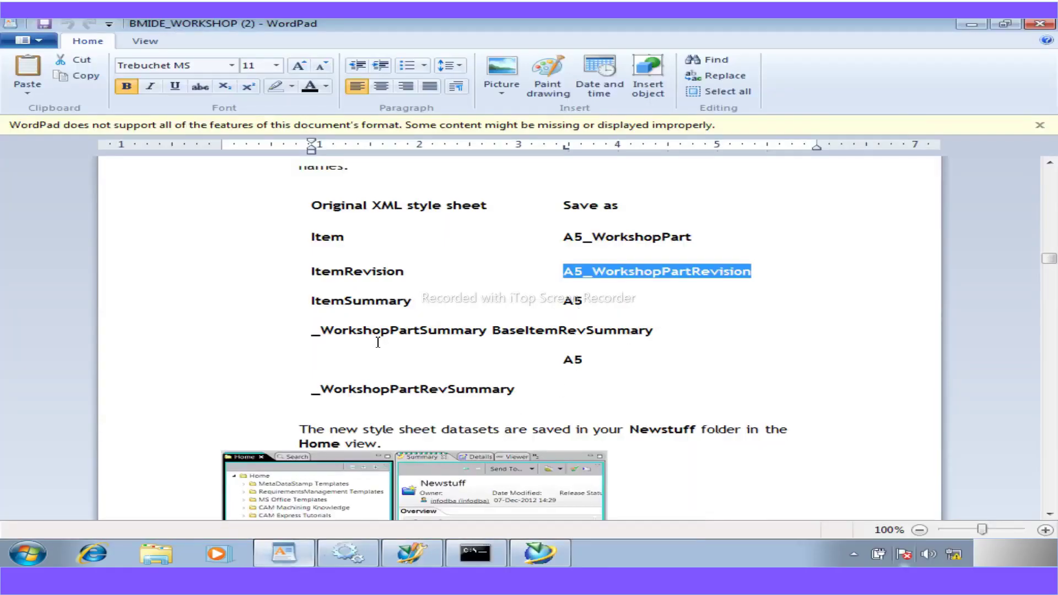
{"action": "left_click_drag", "start_coordinate": [490, 333], "coordinate": [572, 309]}
{"action": "key", "text": "ctrl+c"}
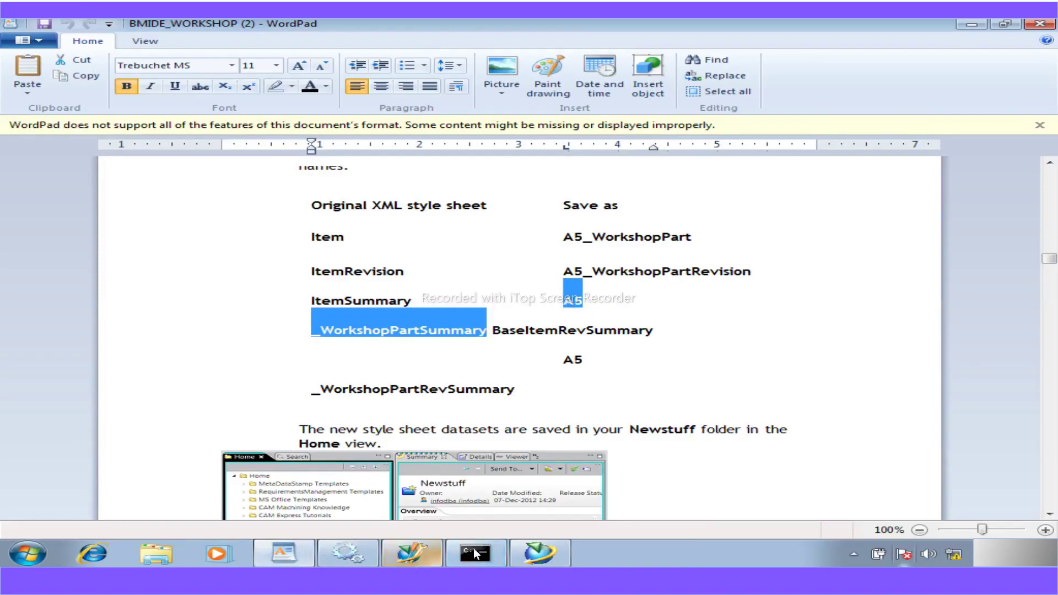
{"action": "left_click", "coordinate": [526, 550]}
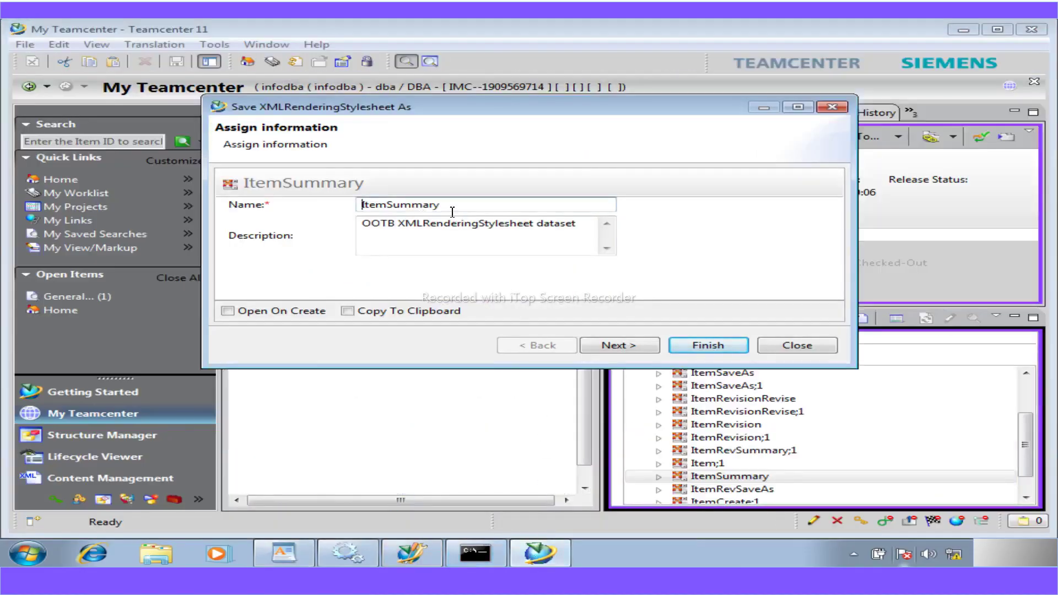
{"action": "left_click_drag", "start_coordinate": [451, 211], "coordinate": [320, 219]}
{"action": "key", "text": "ctrl+v"}
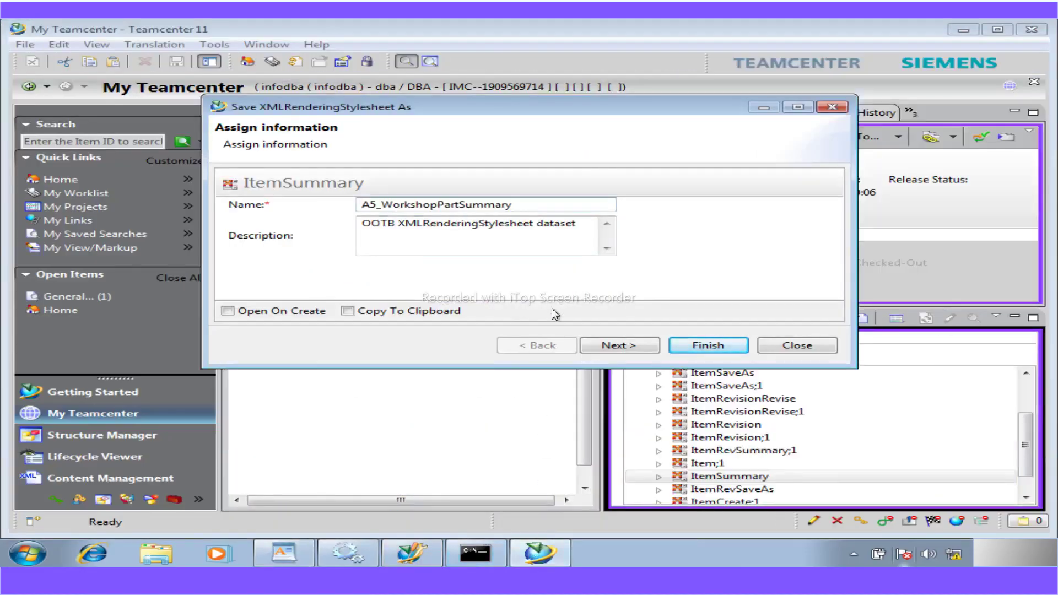
{"action": "left_click", "coordinate": [692, 348]}
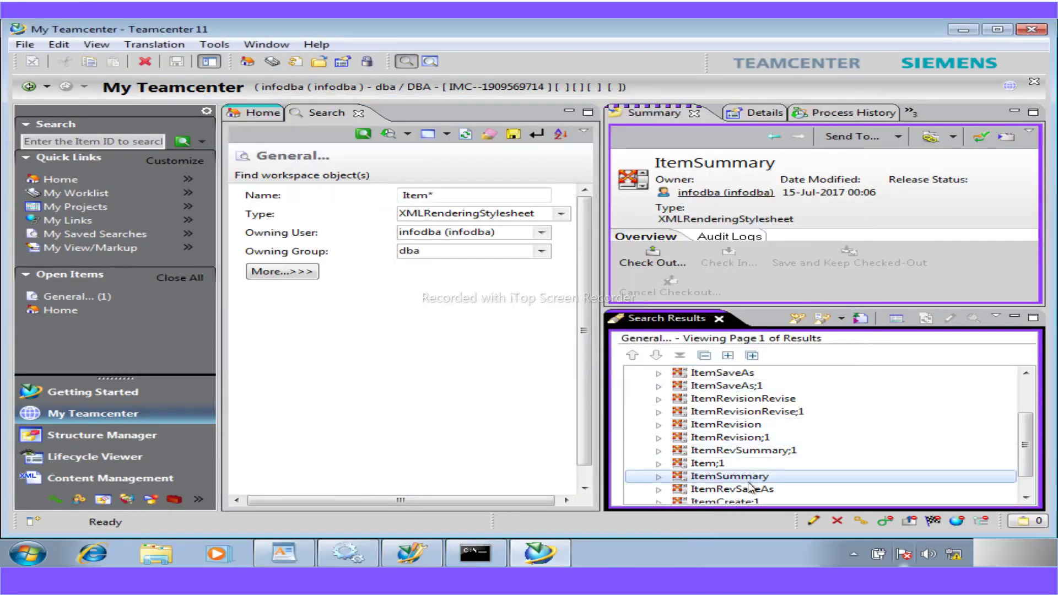
- Select the ItemRevSummary style sheet in the search results after checking the workshop PDF
{"action": "scroll", "coordinate": [750, 487], "scroll_direction": "down", "scroll_amount": 1}
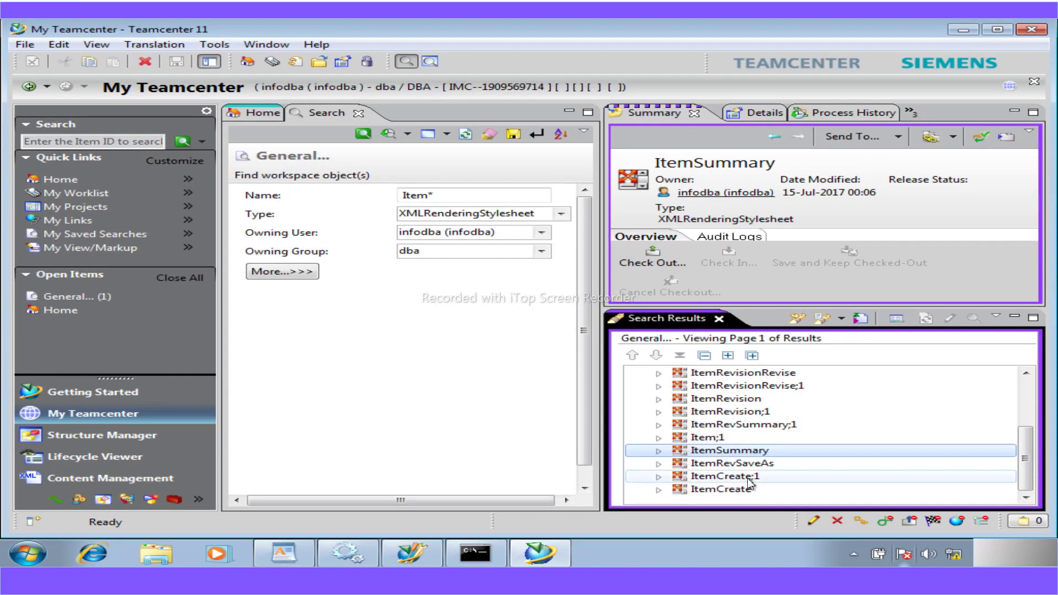
{"action": "left_click", "coordinate": [743, 425]}
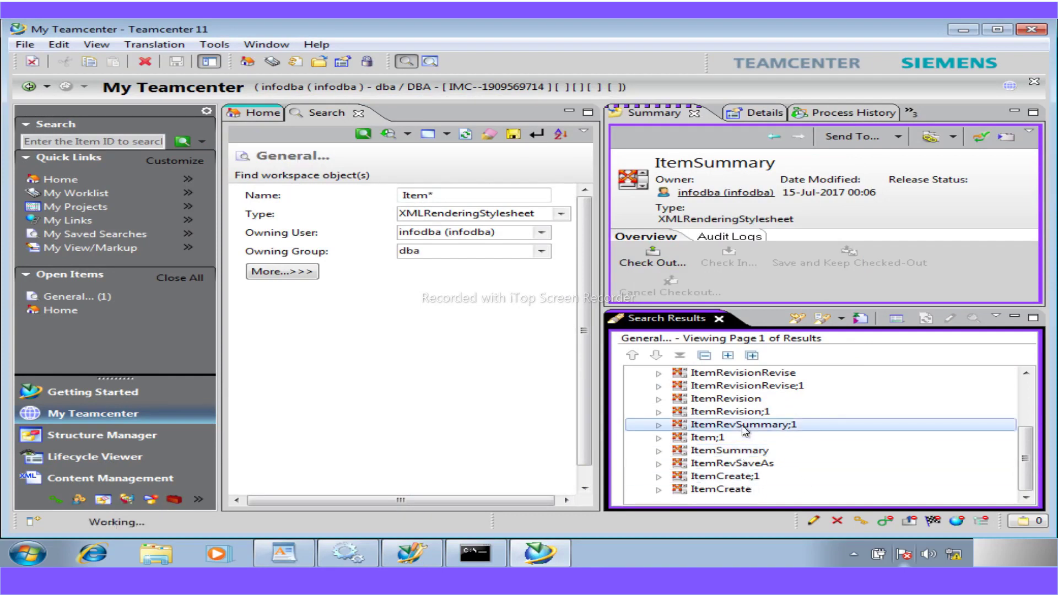
{"action": "scroll", "coordinate": [744, 430], "scroll_direction": "up", "scroll_amount": 1}
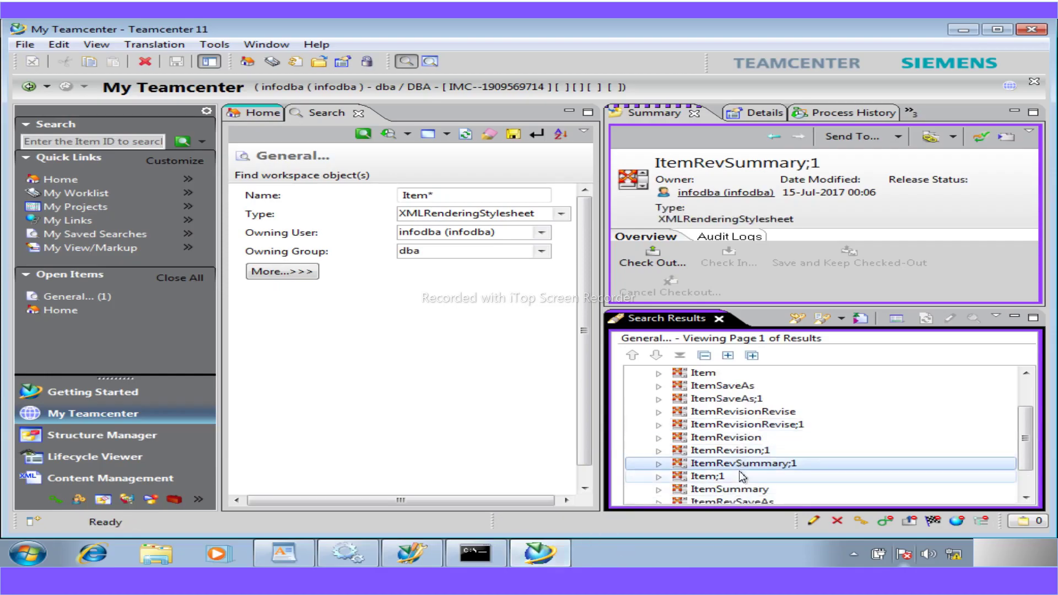
{"action": "scroll", "coordinate": [743, 477], "scroll_direction": "down", "scroll_amount": 1}
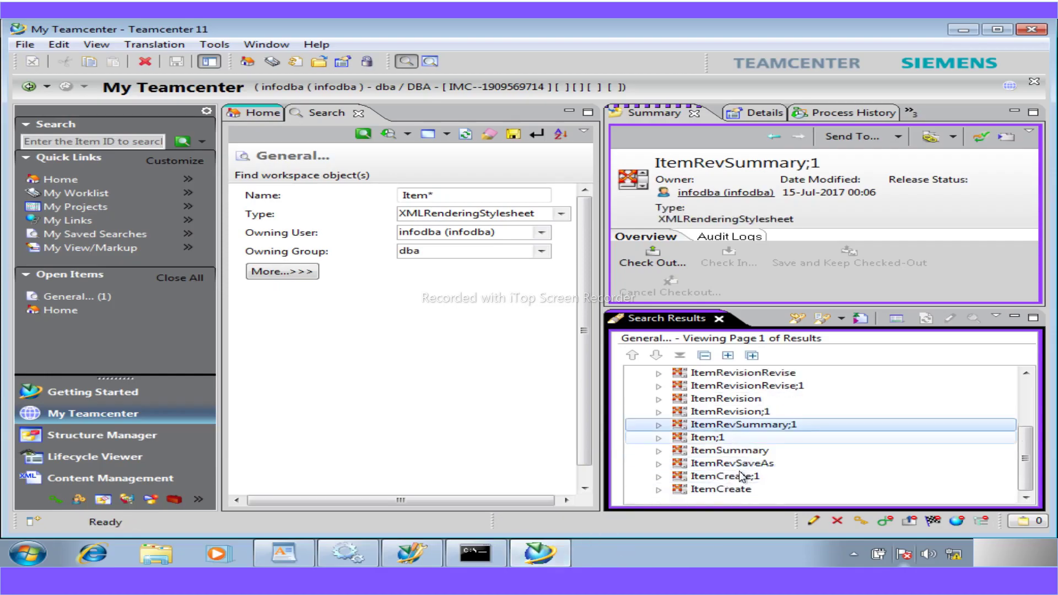
{"action": "scroll", "coordinate": [742, 476], "scroll_direction": "up", "scroll_amount": 3}
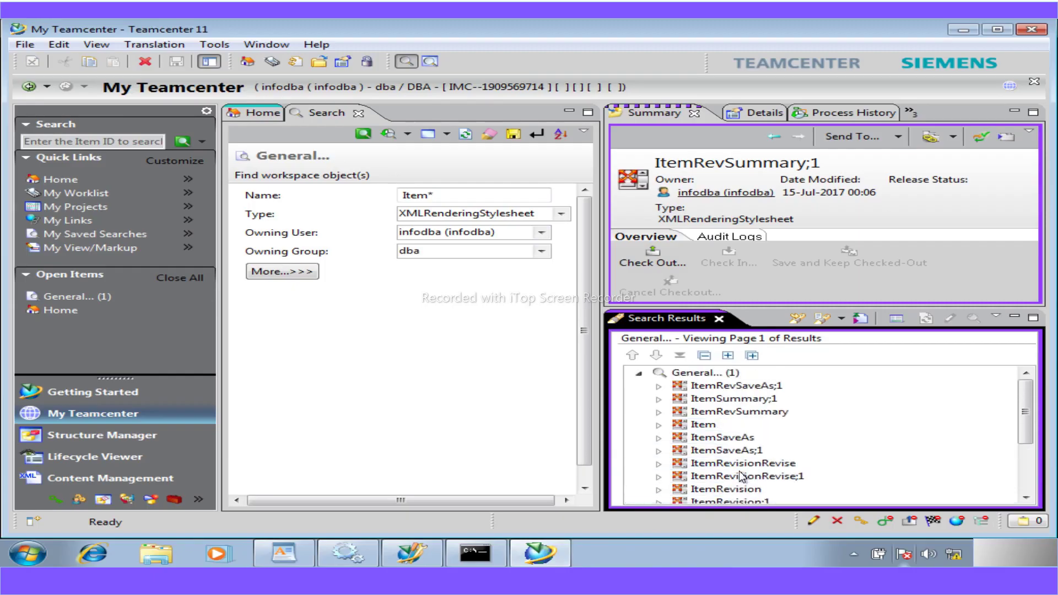
{"action": "left_click", "coordinate": [740, 413]}
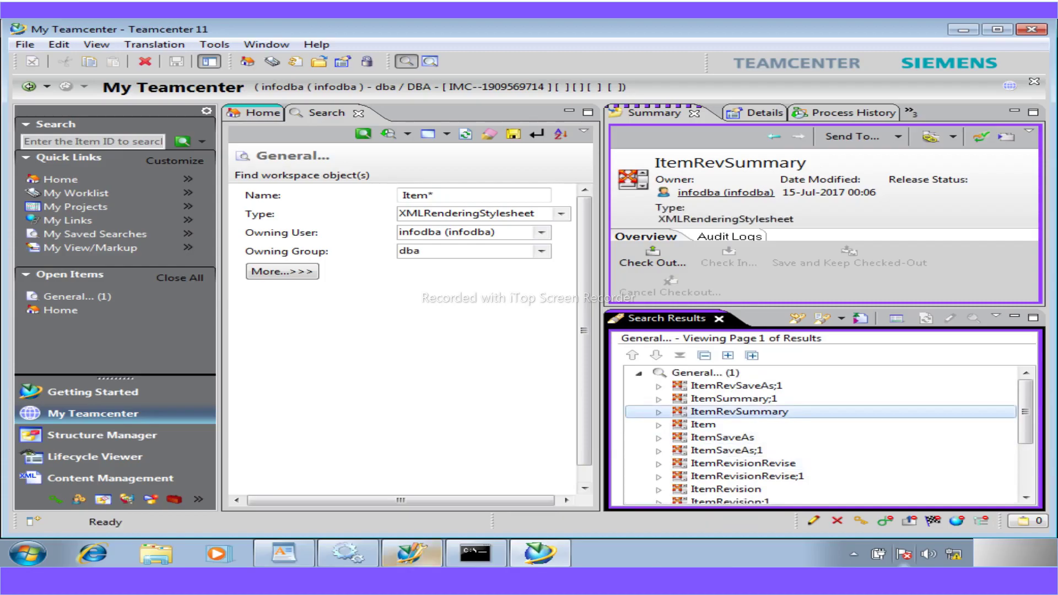
{"action": "left_click", "coordinate": [387, 579]}
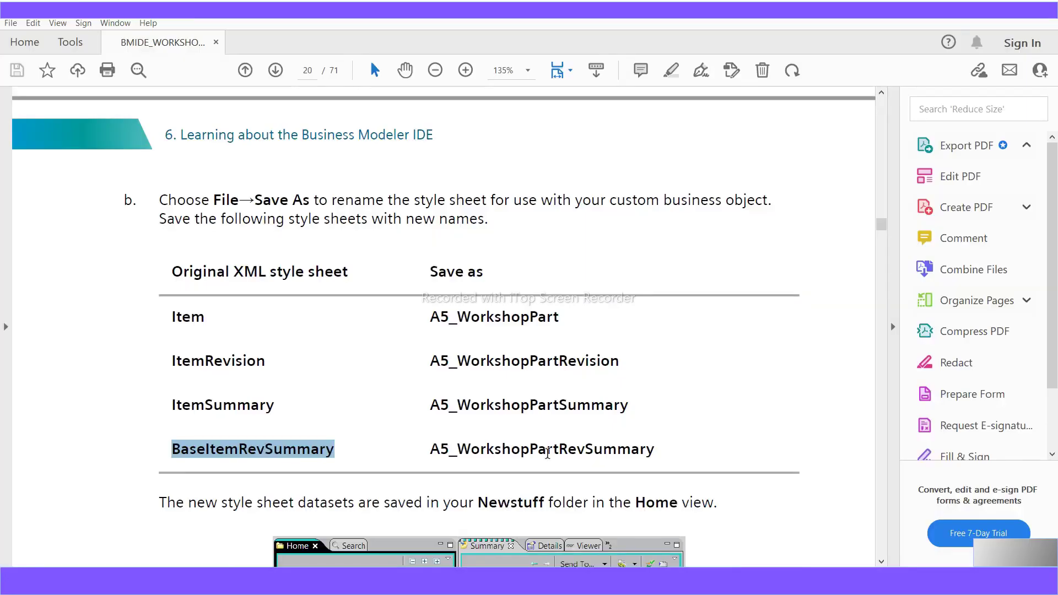
{"action": "key", "text": "alt+Tab"}
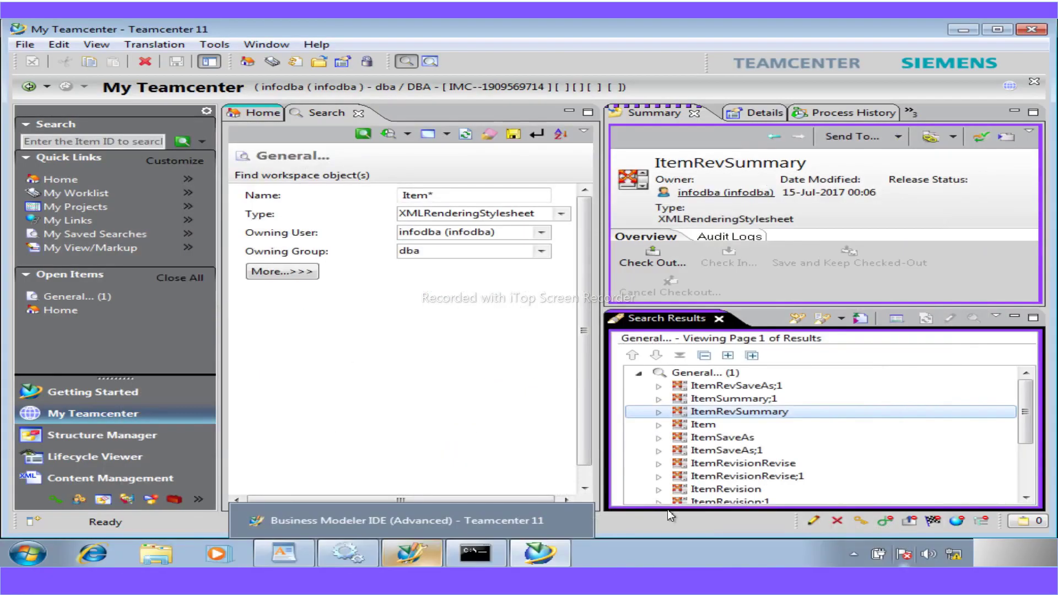
- Save the ItemRevSummary copy as A5_WorkshopPartRevSummary, using the name from the workshop notes
{"action": "left_click", "coordinate": [24, 44]}
{"action": "left_click", "coordinate": [63, 216]}
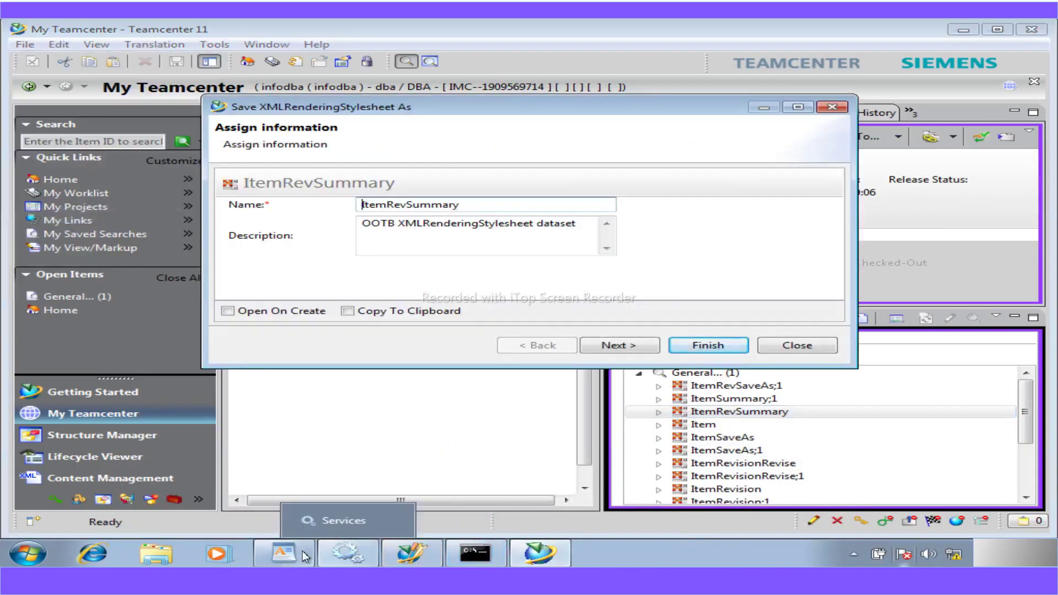
{"action": "left_click", "coordinate": [284, 552]}
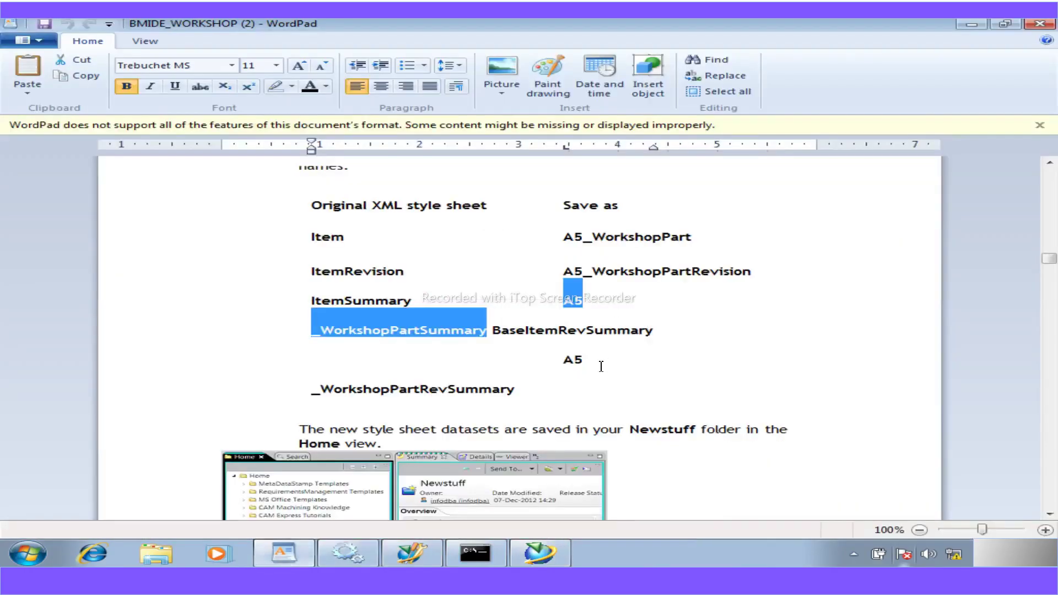
{"action": "mouse_move", "coordinate": [583, 362]}
{"action": "left_mouse_down"}
{"action": "mouse_move", "coordinate": [532, 330]}
{"action": "mouse_move", "coordinate": [547, 358]}
{"action": "mouse_move", "coordinate": [522, 389]}
{"action": "mouse_move", "coordinate": [316, 333]}
{"action": "mouse_move", "coordinate": [572, 364]}
{"action": "left_mouse_up"}
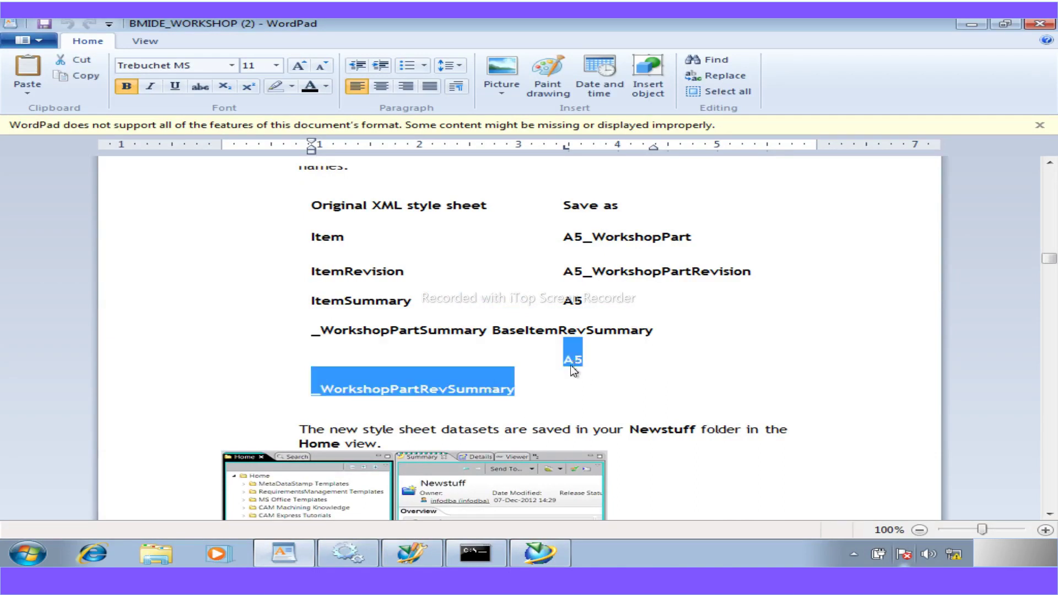
{"action": "left_click", "coordinate": [540, 552]}
{"action": "left_click_drag", "start_coordinate": [462, 205], "coordinate": [354, 211]}
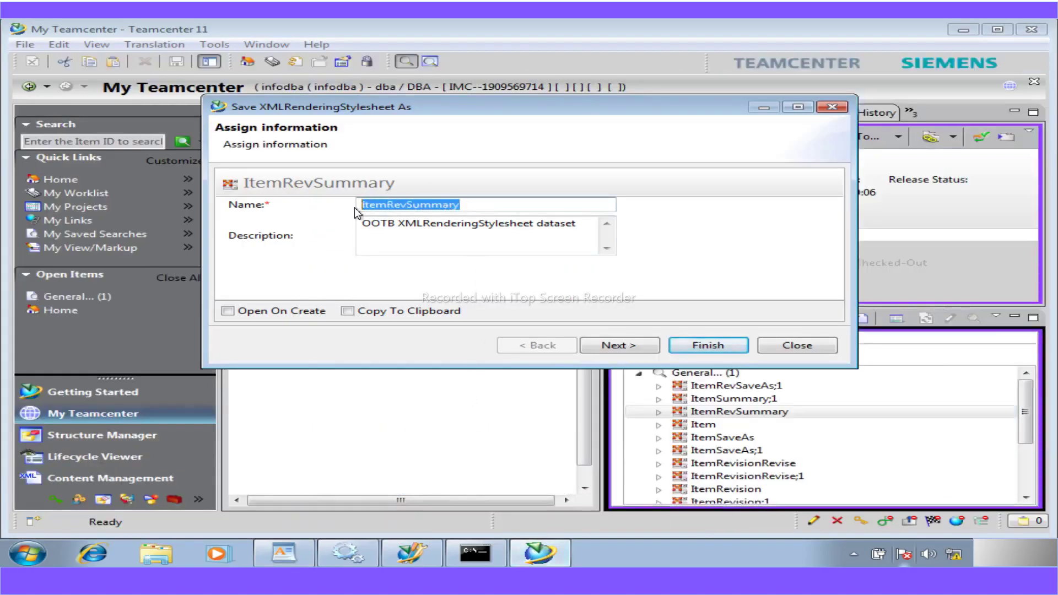
{"action": "type", "text": "A5_WorkshopPartRevSummary"}
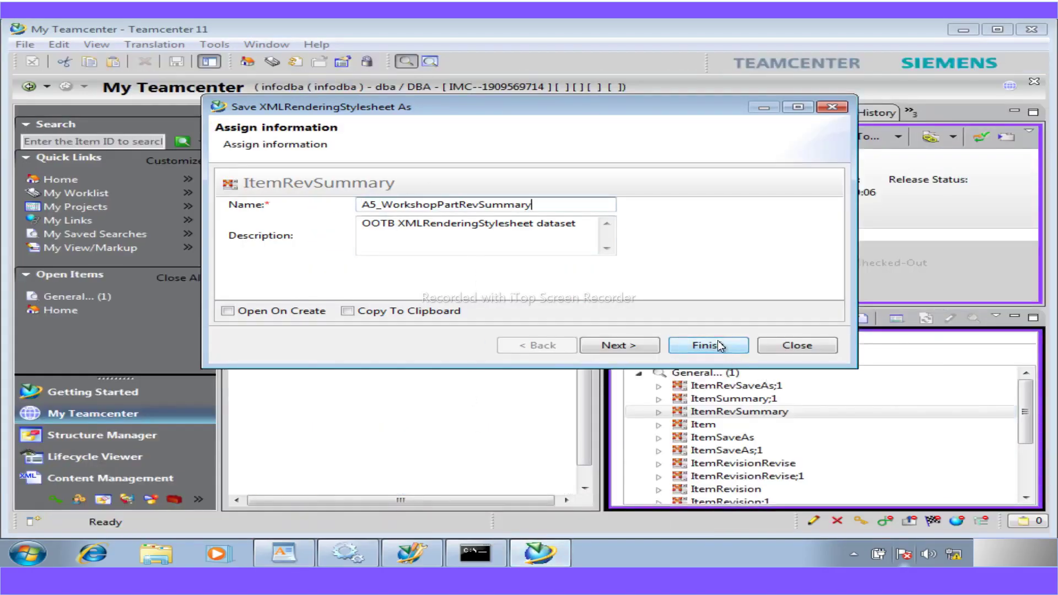
{"action": "left_click", "coordinate": [717, 345]}
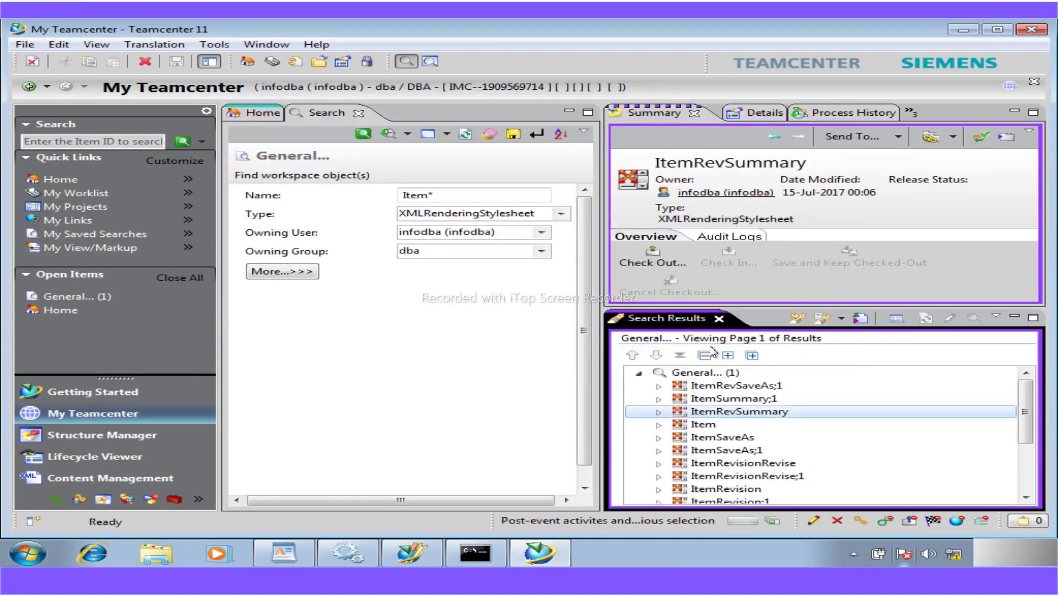
- Close the search results and expand the Newstuff folder in the Home tree
{"action": "left_click", "coordinate": [720, 320]}
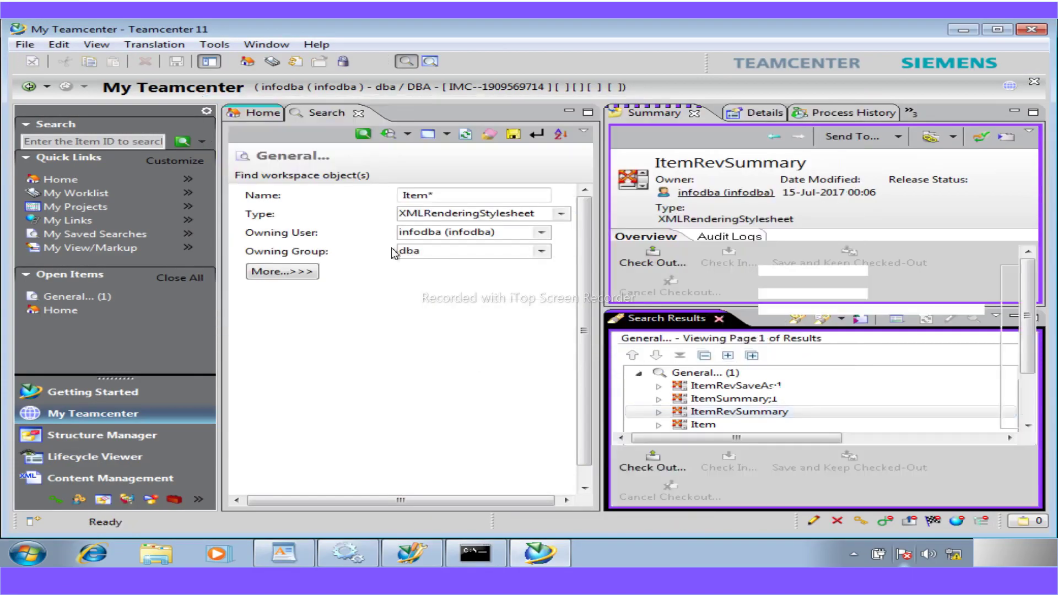
{"action": "left_click", "coordinate": [355, 117]}
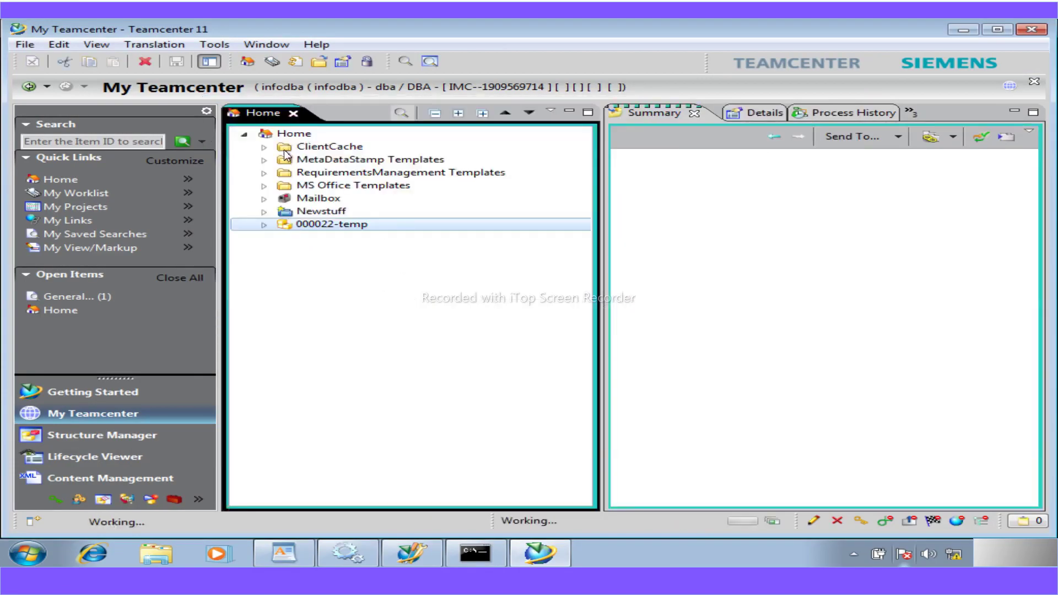
{"action": "left_click", "coordinate": [264, 212]}
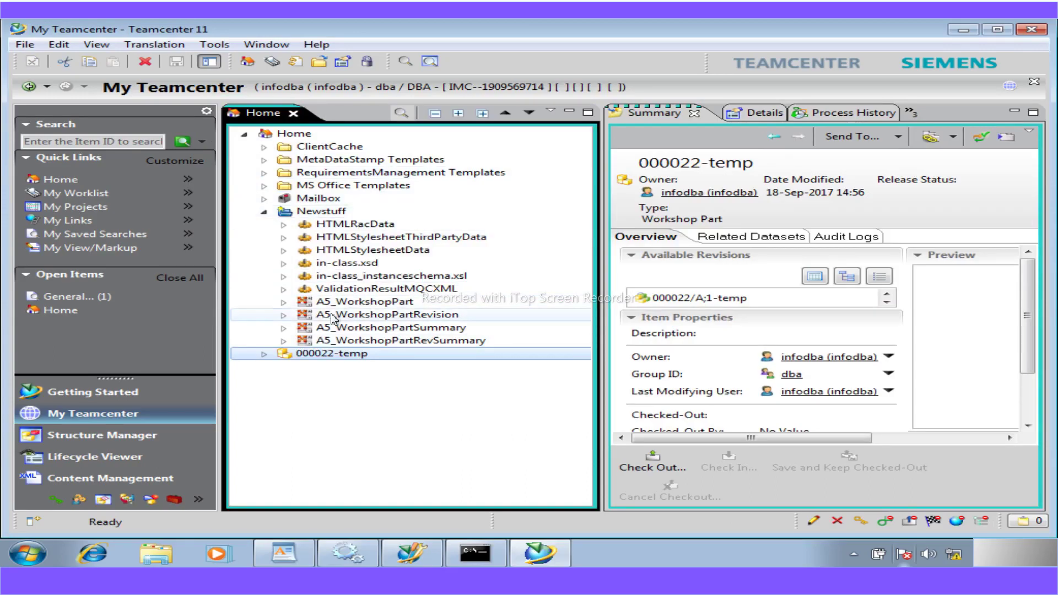
- Select A5_WorkshopPart, widen its details panel, and display its XML content in the Viewer
{"action": "left_click", "coordinate": [337, 302]}
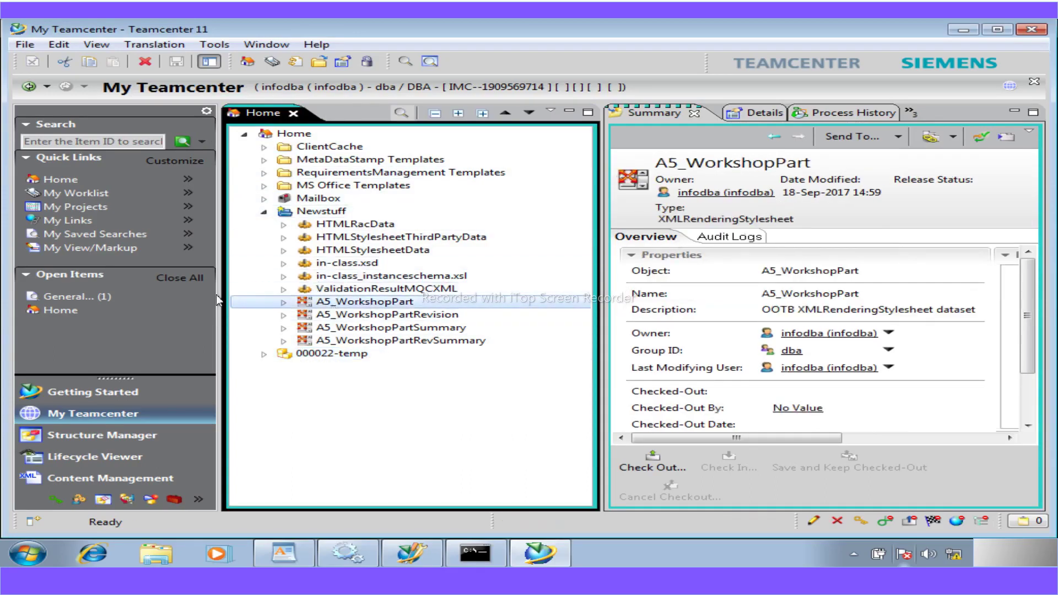
{"action": "left_click_drag", "start_coordinate": [216, 293], "coordinate": [111, 280]}
{"action": "left_click_drag", "start_coordinate": [544, 307], "coordinate": [409, 293]}
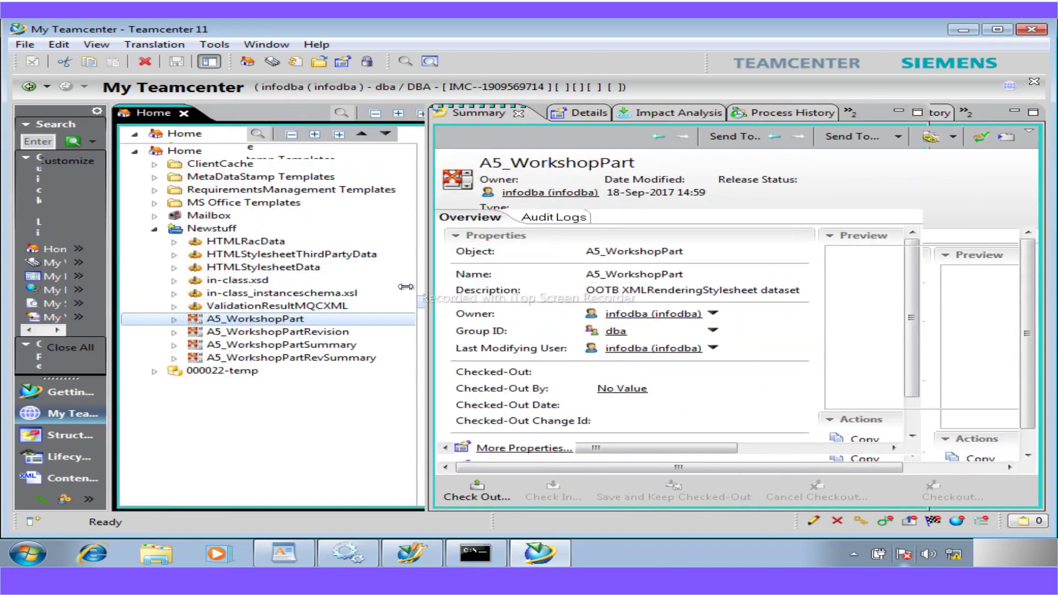
{"action": "left_click", "coordinate": [726, 112]}
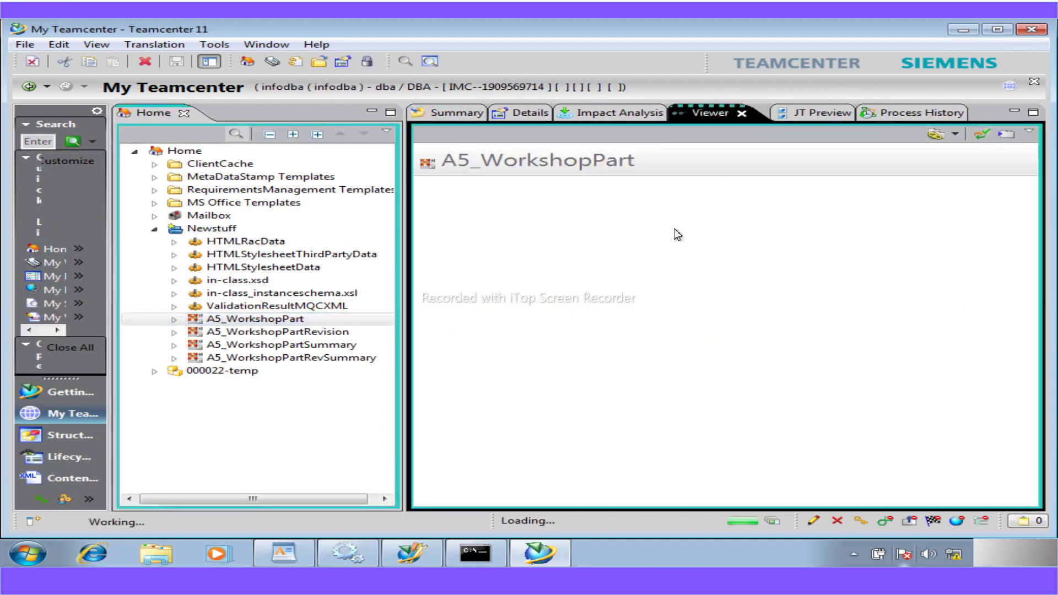
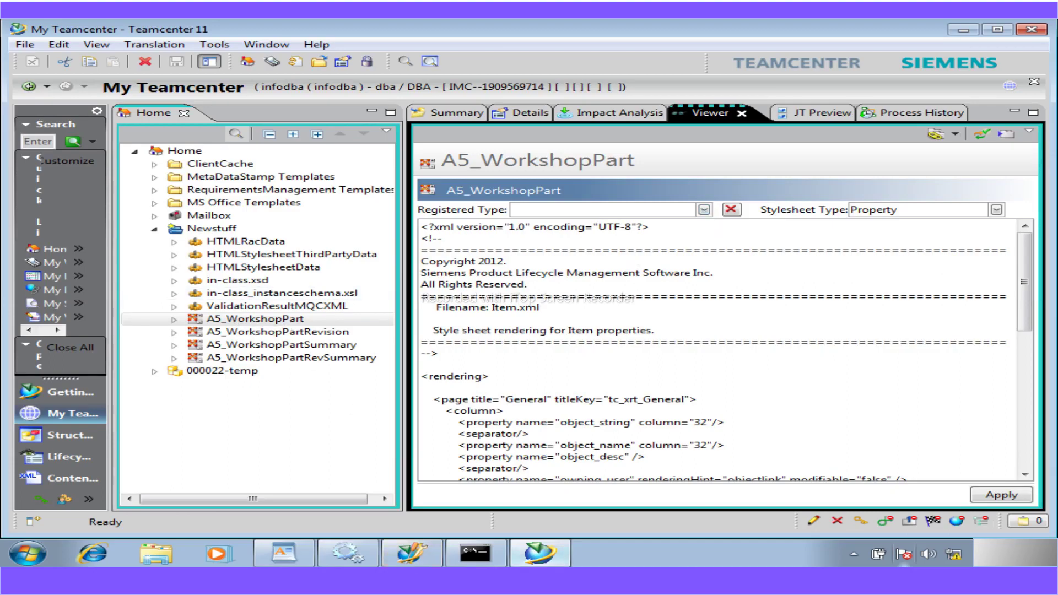
- Switch to the workshop PDF at page 20, which lists the style sheets to save as A5_WorkshopPart variants
{"action": "left_click", "coordinate": [539, 580]}
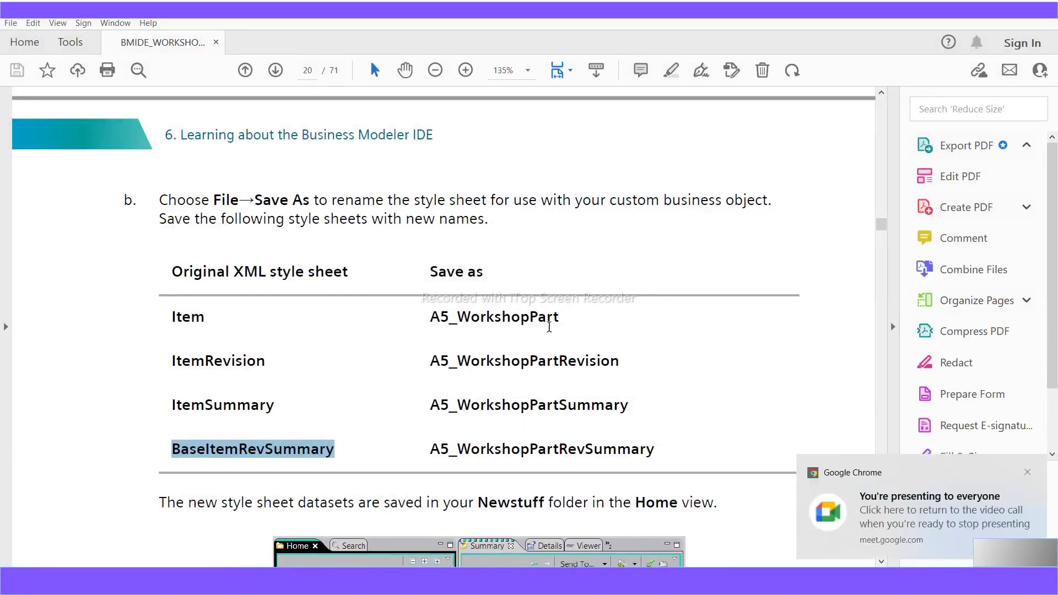
- Scroll the PDF to page 21's table of registered and style sheet types for the four style sheets
{"action": "left_click", "coordinate": [1028, 472]}
{"action": "scroll", "coordinate": [441, 331], "scroll_direction": "down", "scroll_amount": 5}
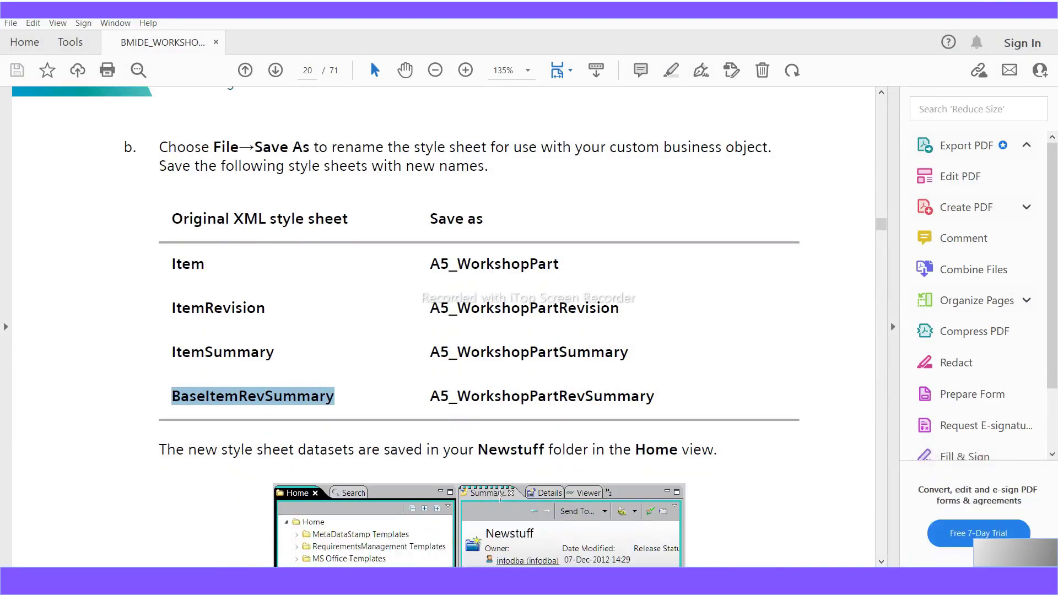
{"action": "scroll", "coordinate": [499, 495], "scroll_direction": "down", "scroll_amount": 10}
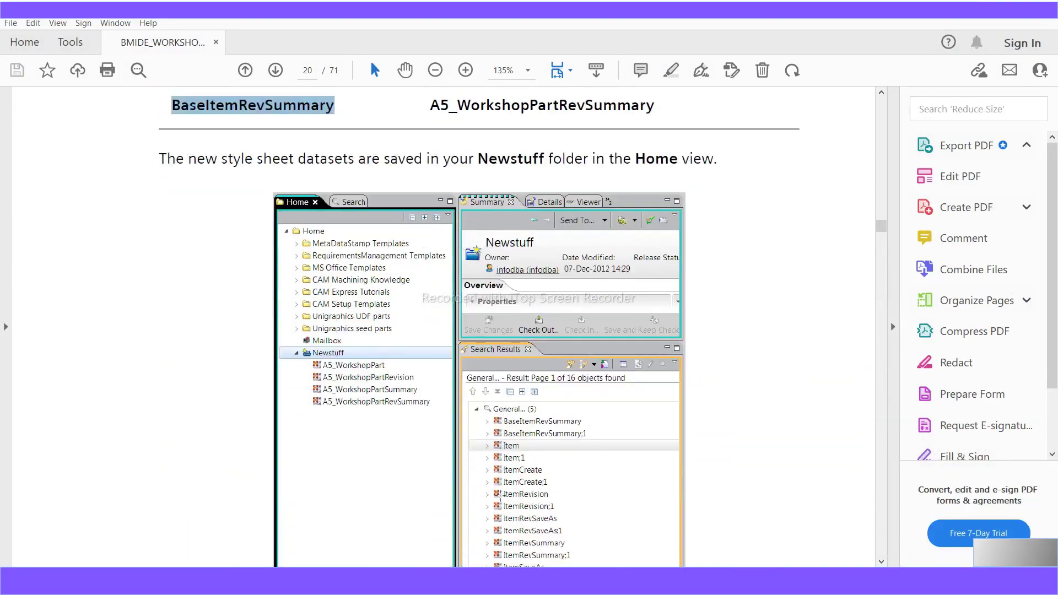
{"action": "scroll", "coordinate": [501, 499], "scroll_direction": "down", "scroll_amount": 5}
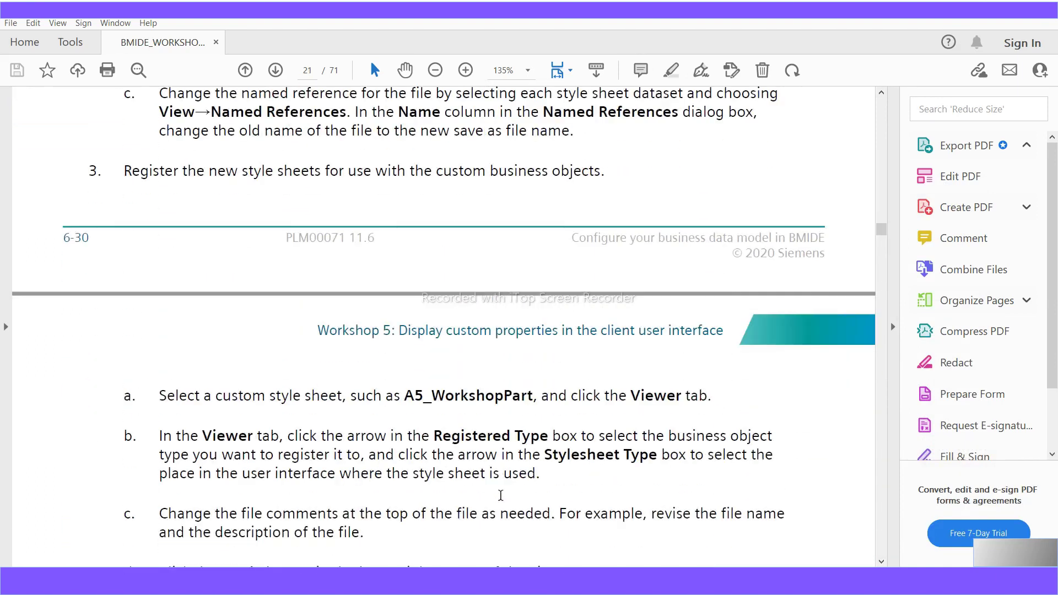
{"action": "scroll", "coordinate": [500, 495], "scroll_direction": "down", "scroll_amount": 5}
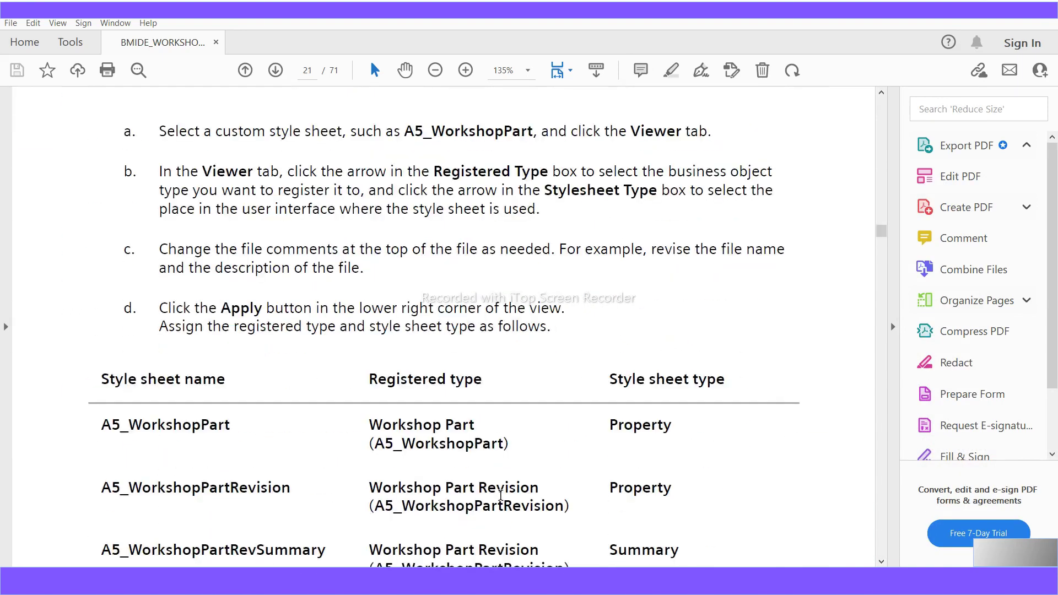
{"action": "scroll", "coordinate": [500, 495], "scroll_direction": "down", "scroll_amount": 1}
{"action": "scroll", "coordinate": [500, 495], "scroll_direction": "down", "scroll_amount": 6}
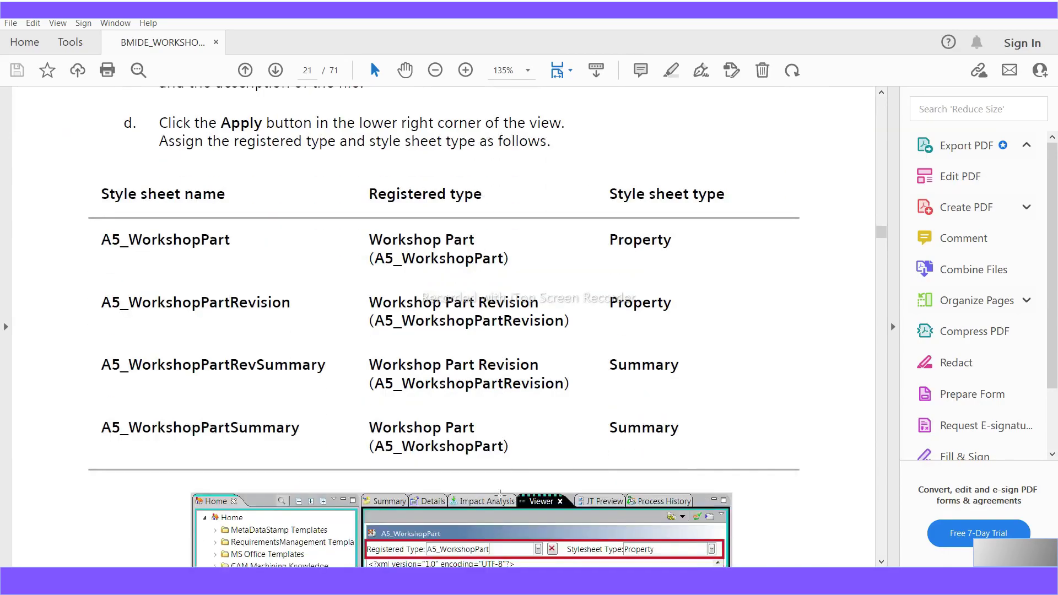
{"action": "scroll", "coordinate": [500, 494], "scroll_direction": "down", "scroll_amount": 7}
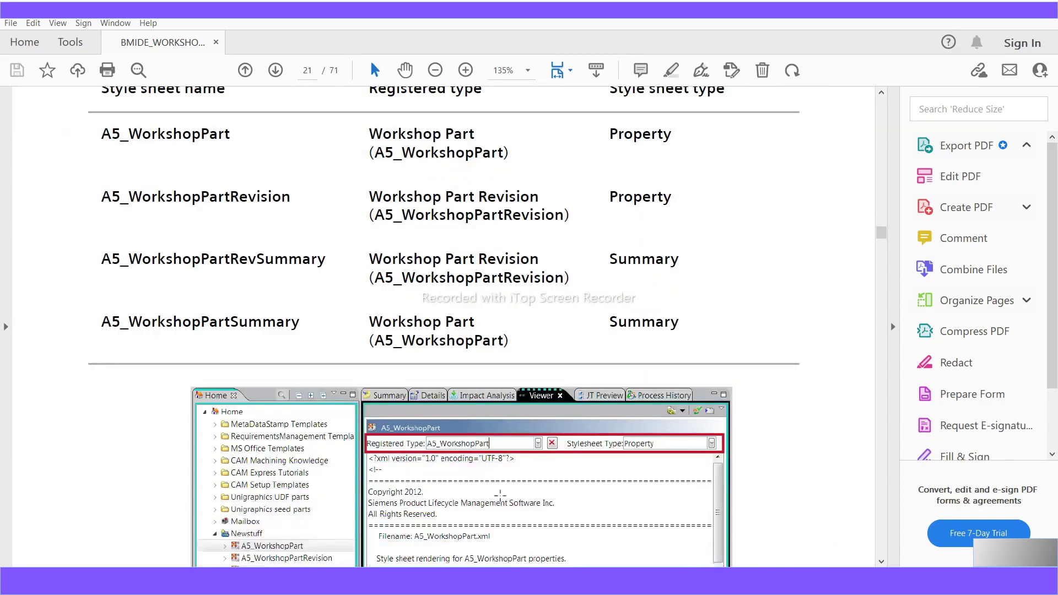
{"action": "scroll", "coordinate": [500, 495], "scroll_direction": "down", "scroll_amount": 3}
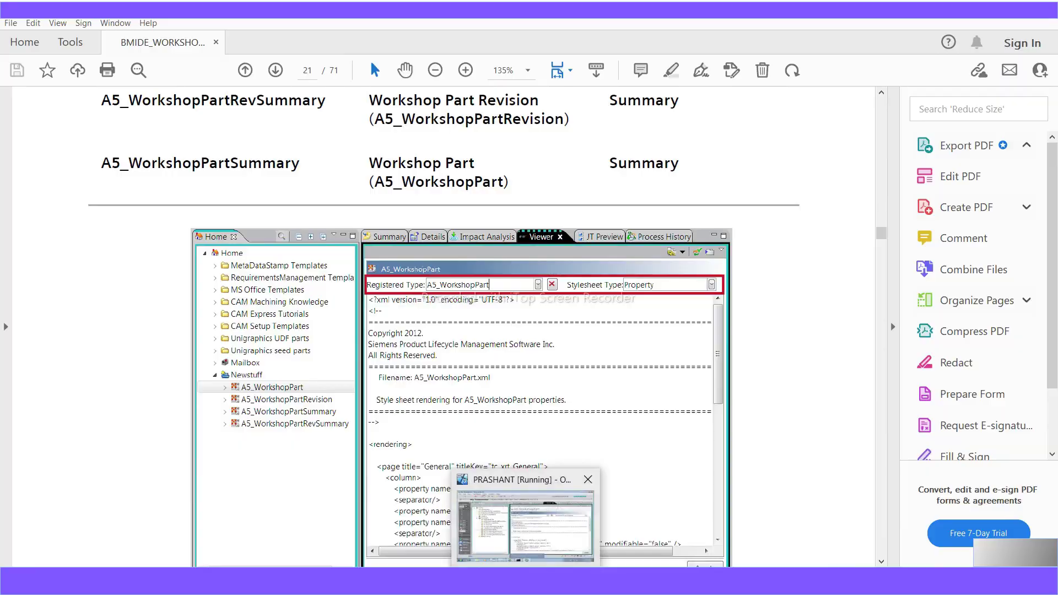
{"action": "left_click", "coordinate": [526, 581]}
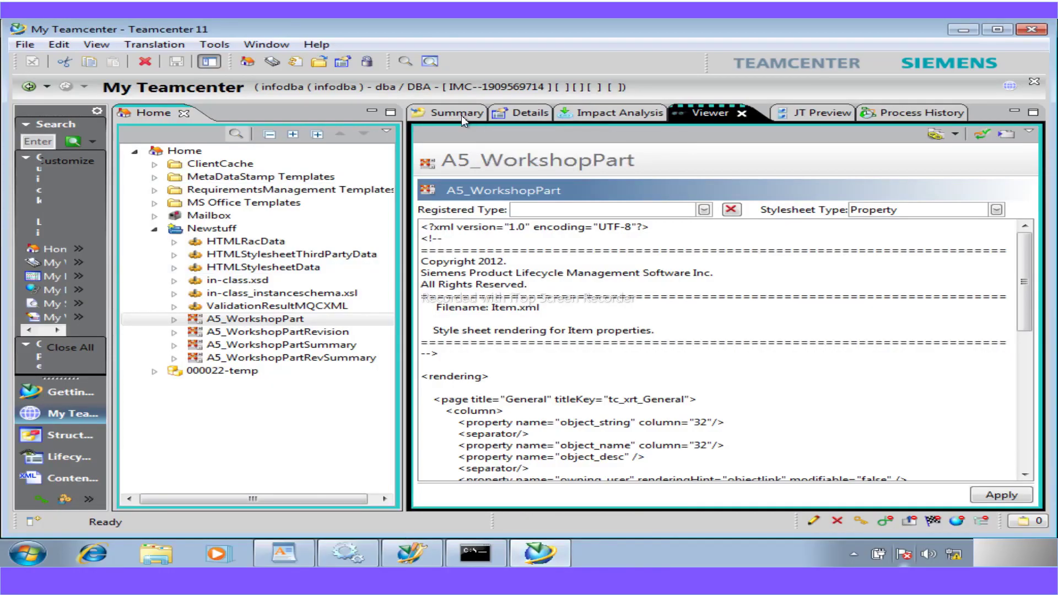
- Select A5_WorkshopPartSummary and set its registered type to Workshop Part
{"action": "left_click", "coordinate": [285, 346]}
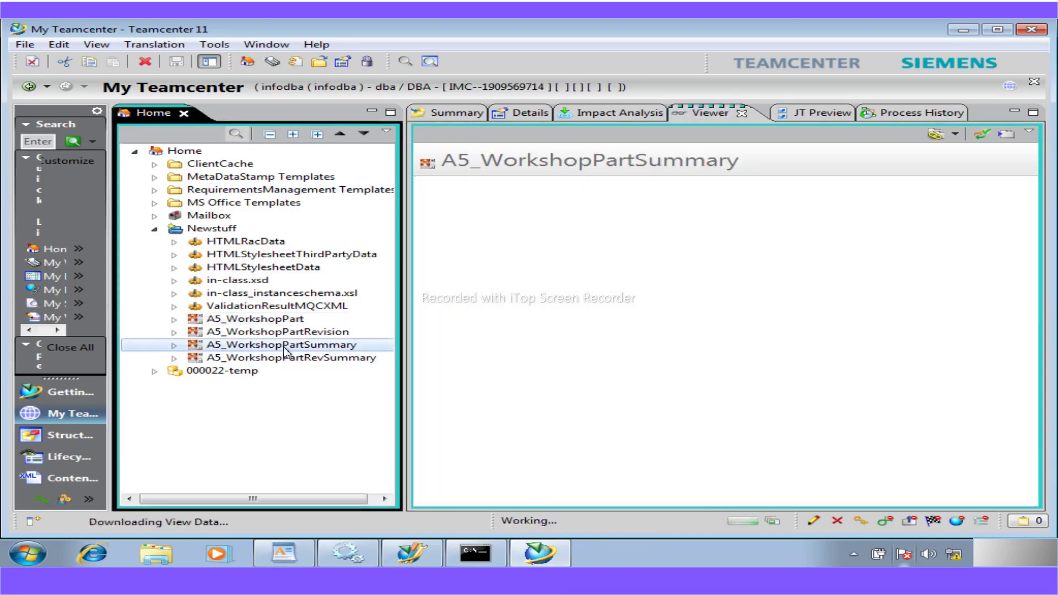
{"action": "left_click", "coordinate": [285, 332]}
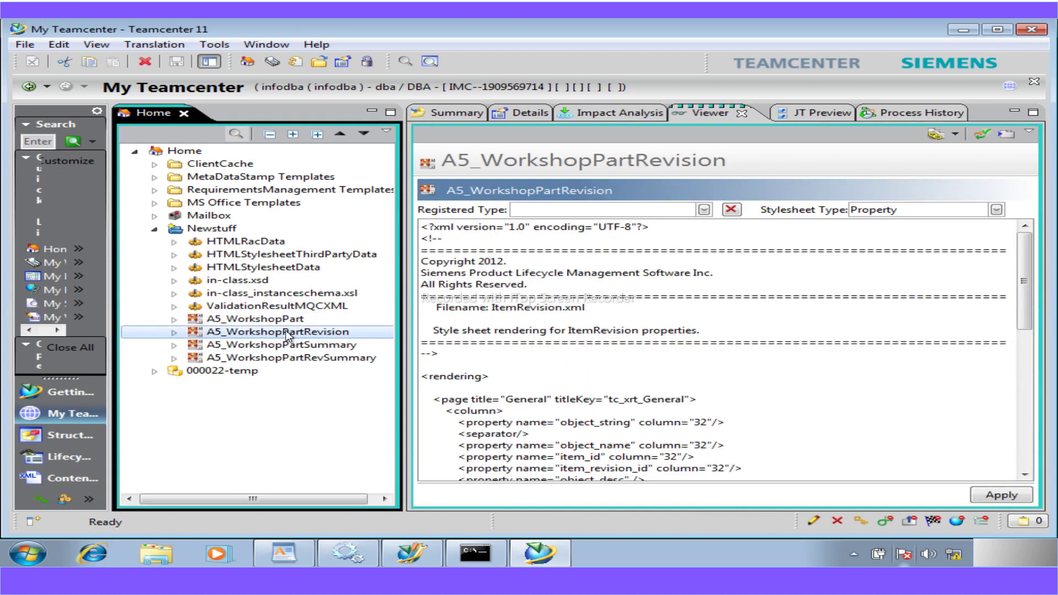
{"action": "left_click", "coordinate": [283, 346]}
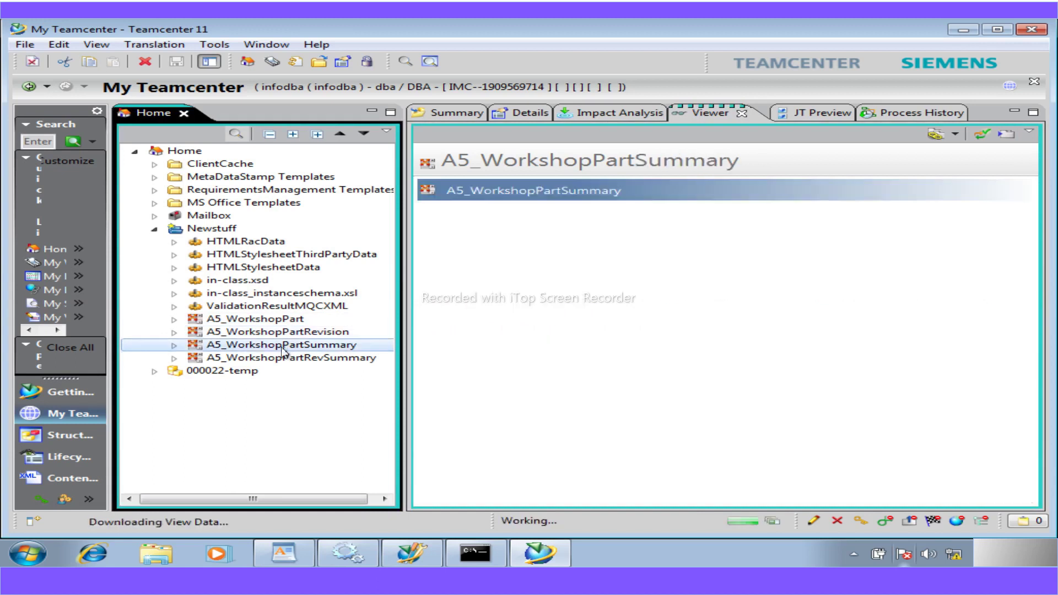
{"action": "left_click", "coordinate": [703, 210]}
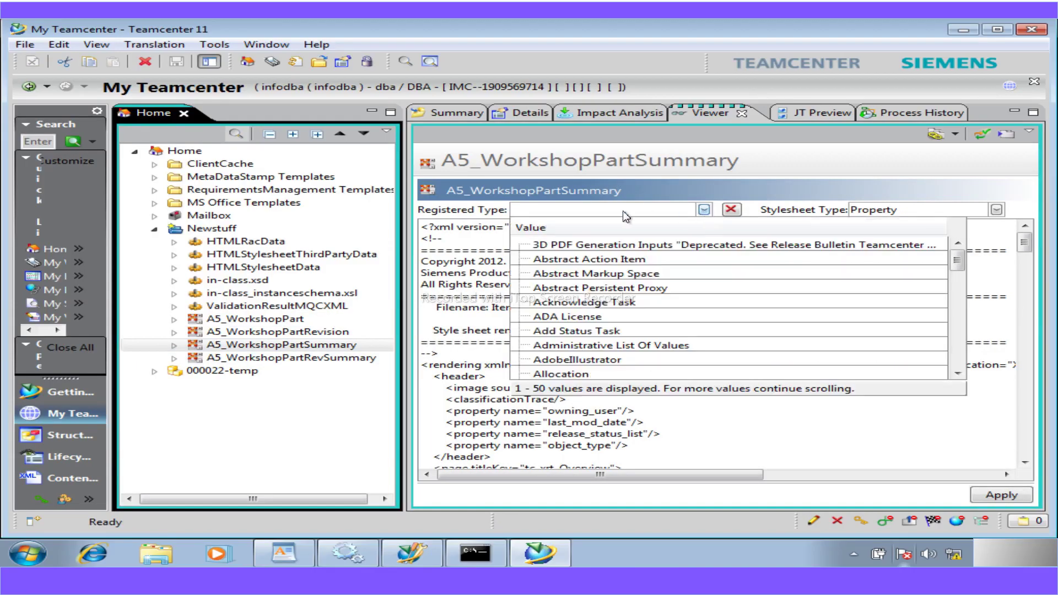
{"action": "left_click", "coordinate": [608, 211]}
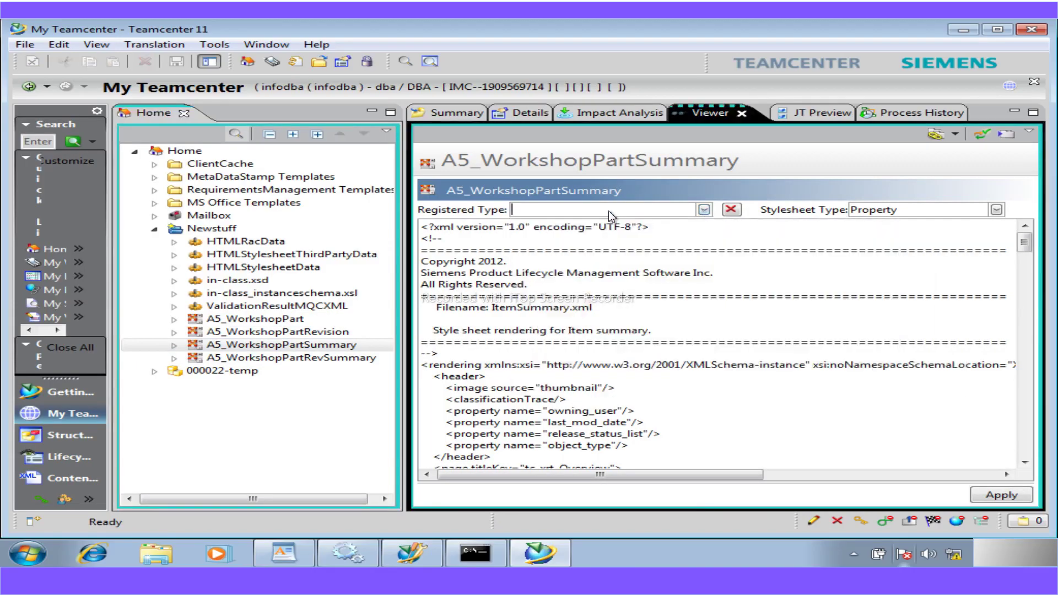
{"action": "type", "text": "work"}
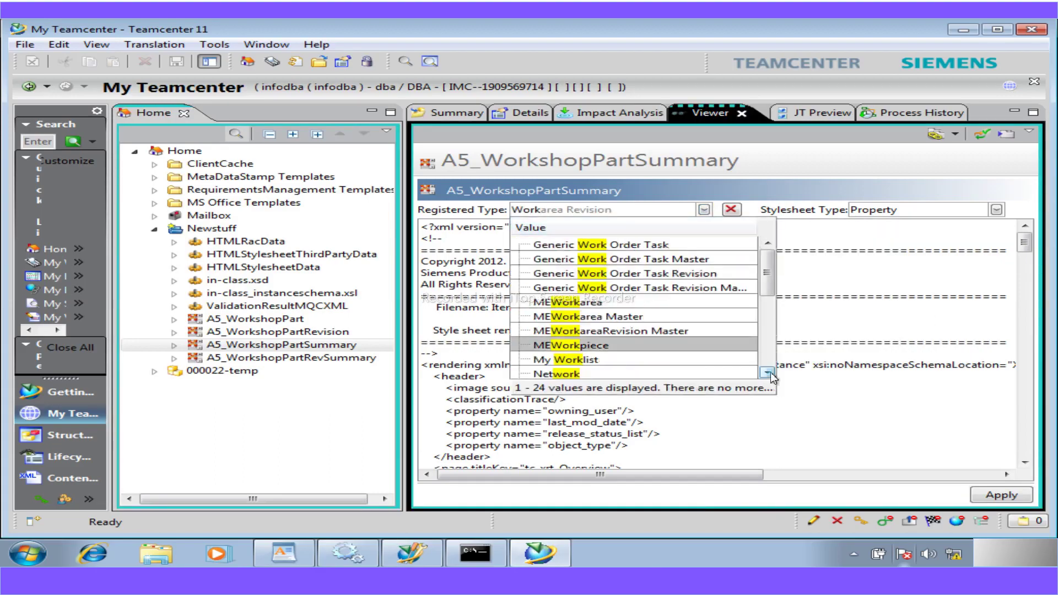
{"action": "left_click", "coordinate": [768, 373]}
{"action": "left_click", "coordinate": [769, 373]}
{"action": "left_click", "coordinate": [769, 373]}
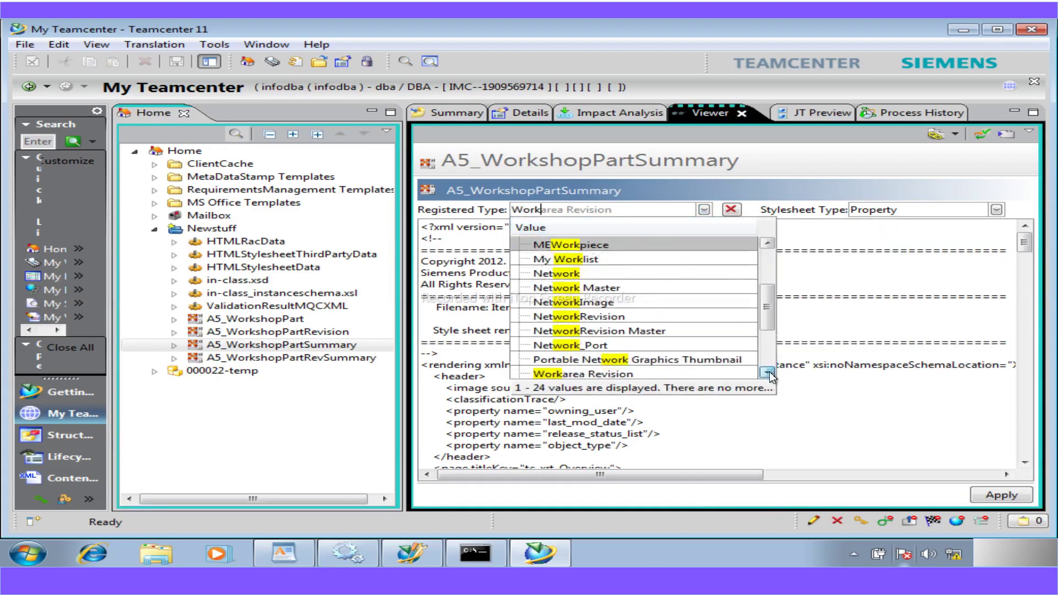
{"action": "left_click", "coordinate": [768, 373]}
{"action": "left_click", "coordinate": [768, 373]}
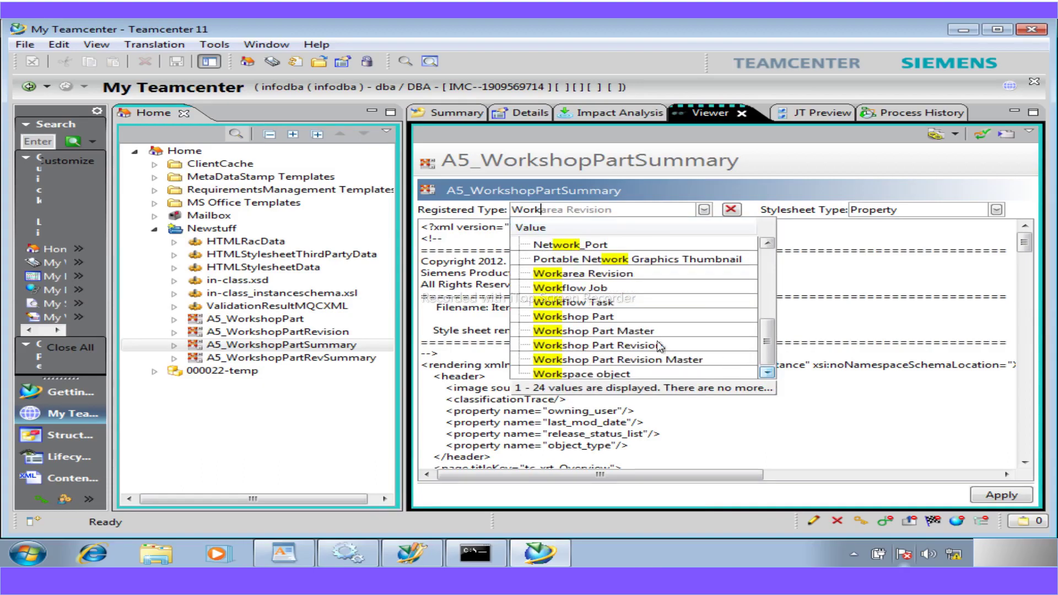
{"action": "left_click", "coordinate": [602, 318]}
- Set the style sheet type to Summary and apply the registration
{"action": "left_click", "coordinate": [996, 210]}
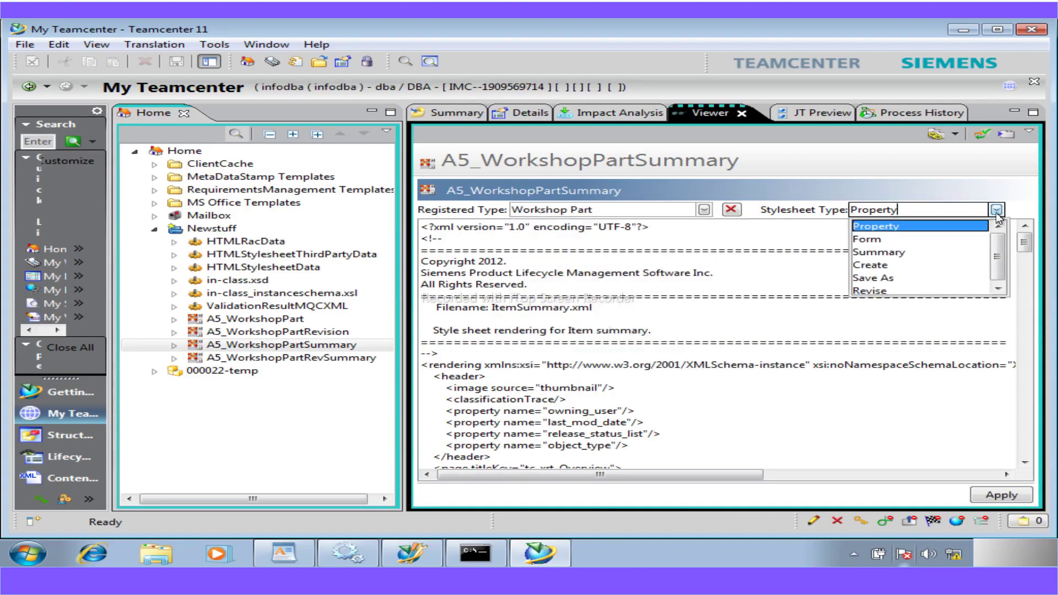
{"action": "left_click", "coordinate": [879, 251]}
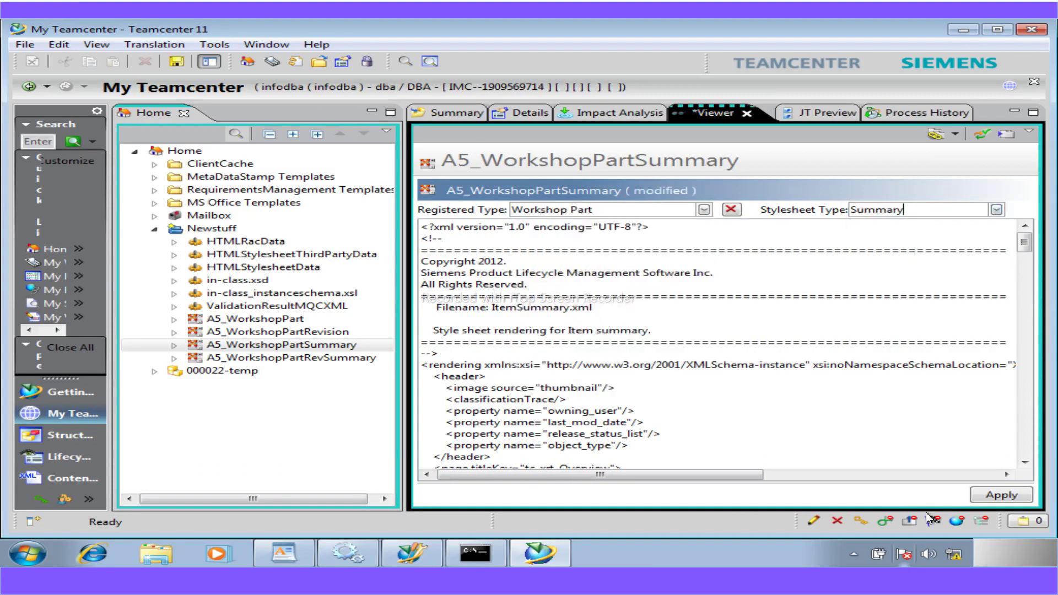
{"action": "left_click", "coordinate": [996, 494]}
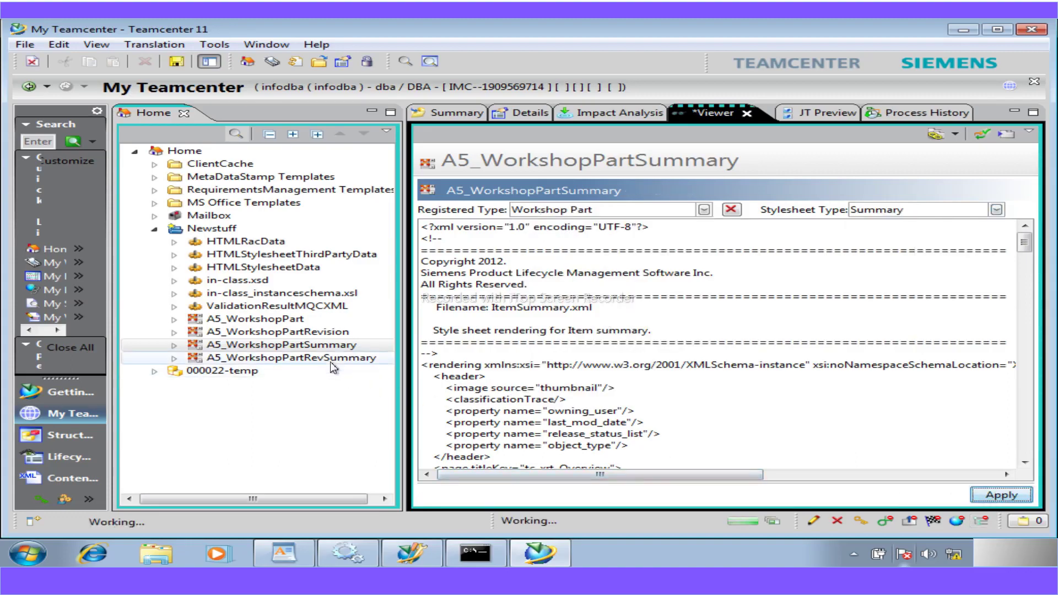
- Register A5_WorkshopPartRevSummary to Workshop Part Revision as a Summary style sheet and apply it
{"action": "left_click", "coordinate": [329, 359]}
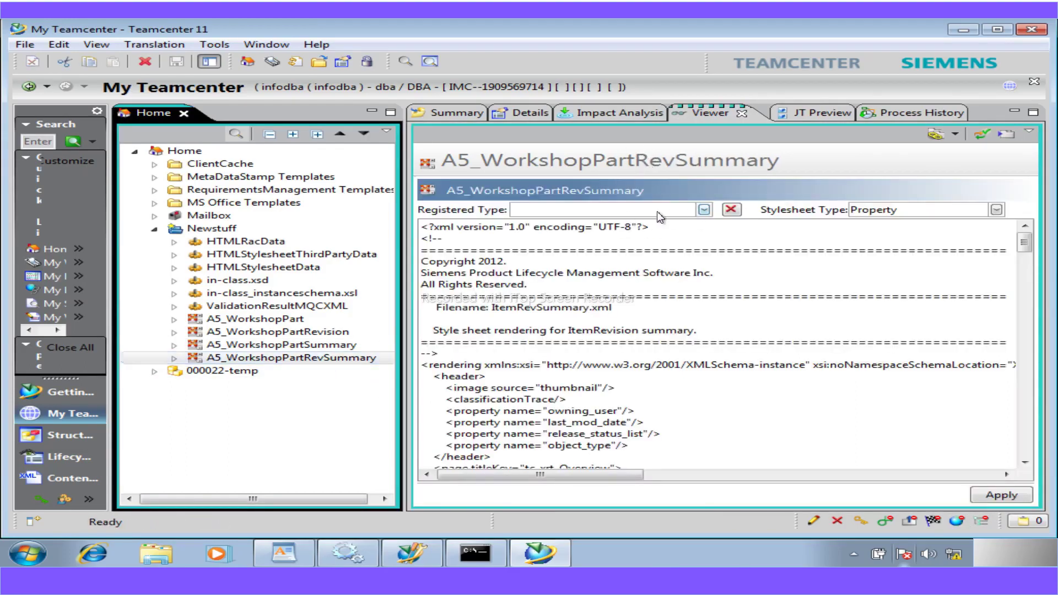
{"action": "left_click", "coordinate": [657, 211]}
{"action": "type", "text": "Work"}
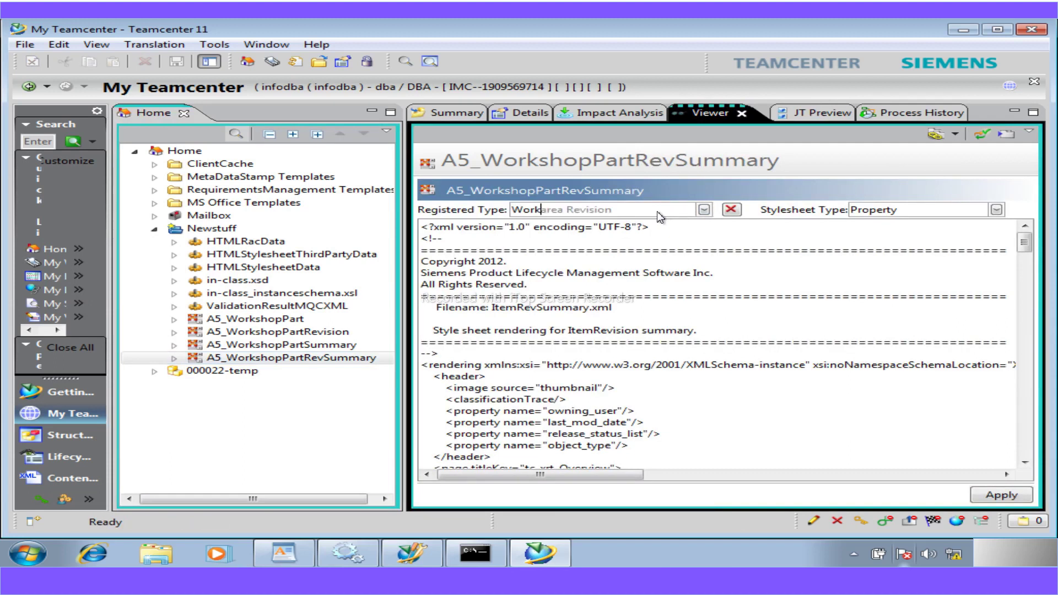
{"action": "type", "text": "shop"}
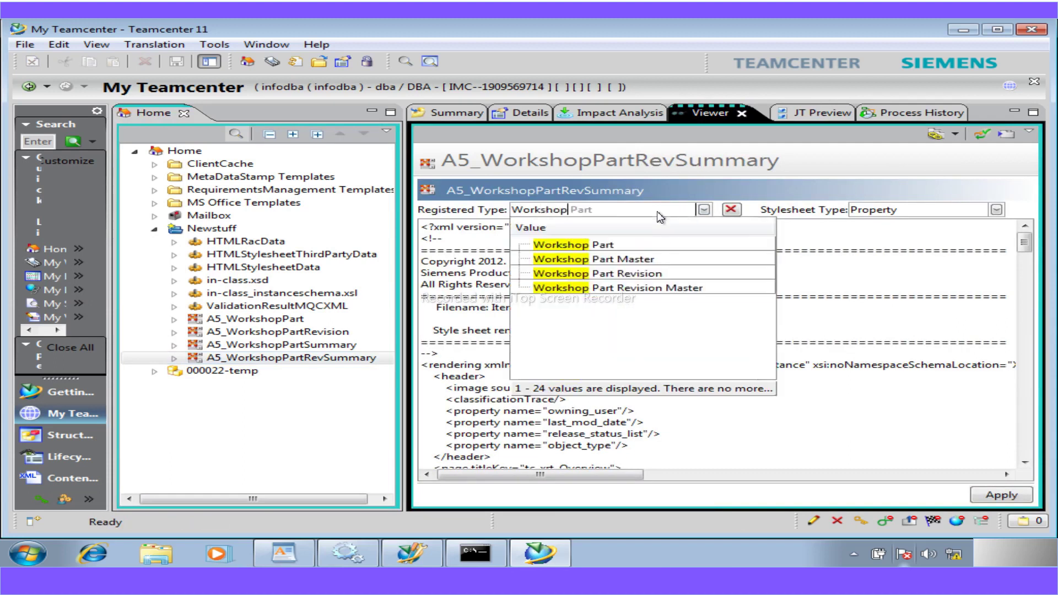
{"action": "left_click", "coordinate": [610, 278]}
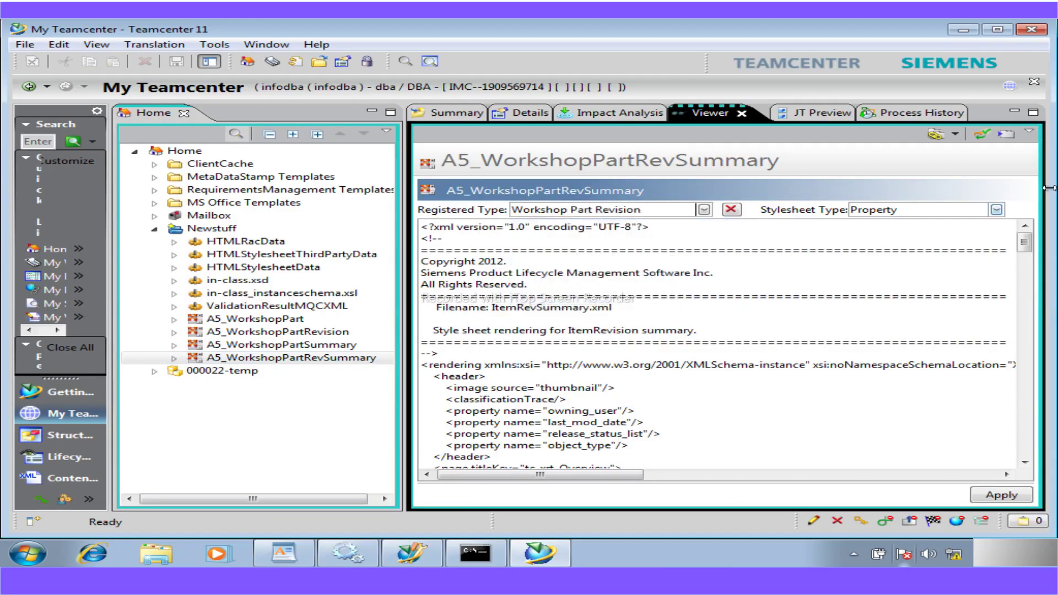
{"action": "left_click", "coordinate": [997, 210]}
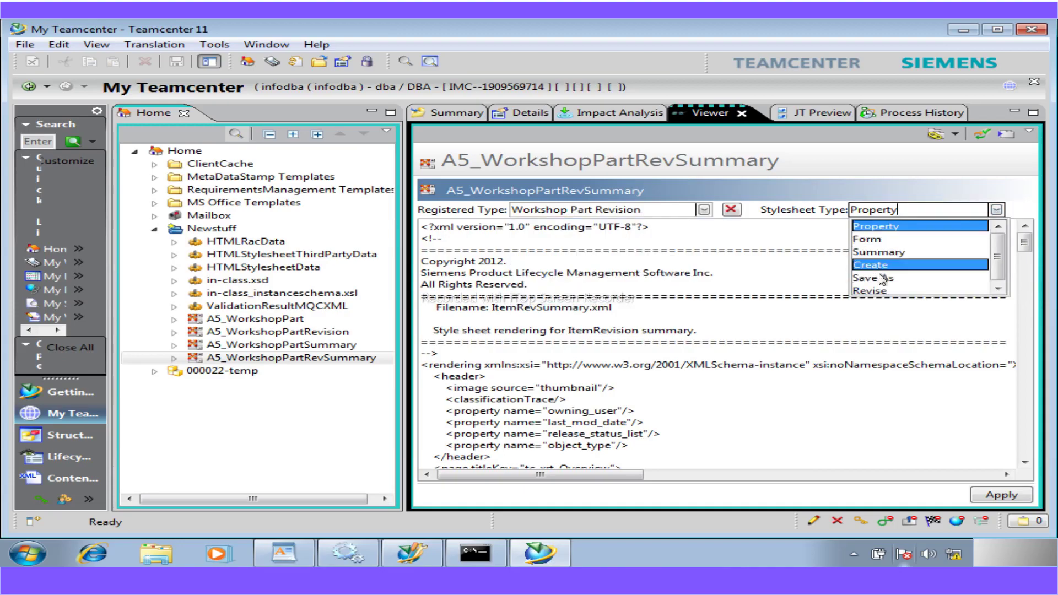
{"action": "left_click", "coordinate": [884, 255]}
{"action": "left_click", "coordinate": [995, 495]}
{"action": "left_click", "coordinate": [295, 346]}
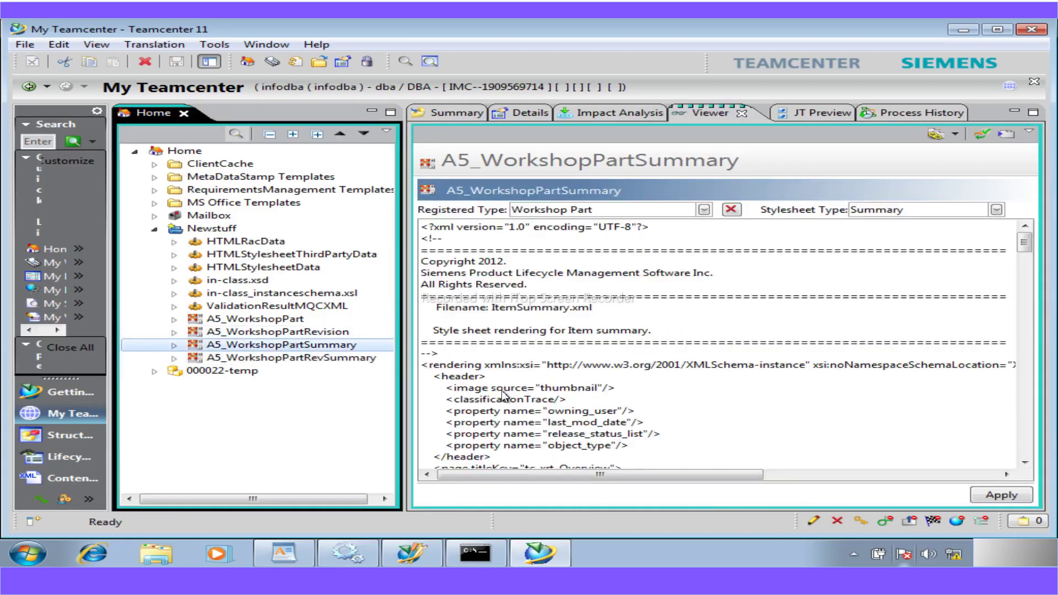
- In the A5_WorkshopPartSummary XML, copy the separator through owning_user lines of ItemProperties
{"action": "left_click", "coordinate": [1026, 462]}
{"action": "left_click", "coordinate": [1026, 461]}
{"action": "left_click", "coordinate": [1027, 462]}
{"action": "left_click", "coordinate": [1026, 461]}
{"action": "left_click", "coordinate": [1027, 461]}
{"action": "left_click", "coordinate": [1026, 462]}
{"action": "left_click", "coordinate": [1026, 461]}
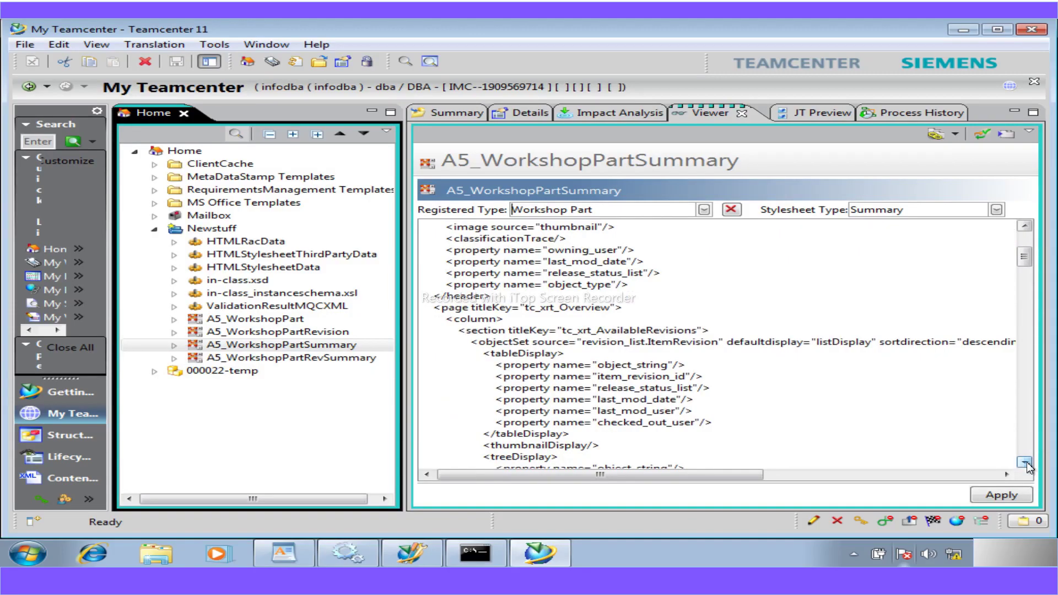
{"action": "left_click", "coordinate": [1026, 462]}
{"action": "left_click", "coordinate": [1026, 462]}
{"action": "left_click", "coordinate": [1026, 461]}
{"action": "left_click", "coordinate": [1026, 462]}
{"action": "left_click", "coordinate": [1026, 462]}
{"action": "left_click", "coordinate": [1026, 462]}
{"action": "left_click", "coordinate": [1026, 462]}
{"action": "left_click", "coordinate": [1027, 462]}
{"action": "left_click", "coordinate": [1026, 461]}
{"action": "left_click", "coordinate": [1027, 462]}
{"action": "left_click", "coordinate": [1026, 462]}
{"action": "left_click", "coordinate": [1026, 461]}
{"action": "left_click", "coordinate": [1026, 461]}
{"action": "left_click", "coordinate": [1026, 462]}
{"action": "left_click", "coordinate": [1026, 462]}
{"action": "left_click", "coordinate": [1026, 461]}
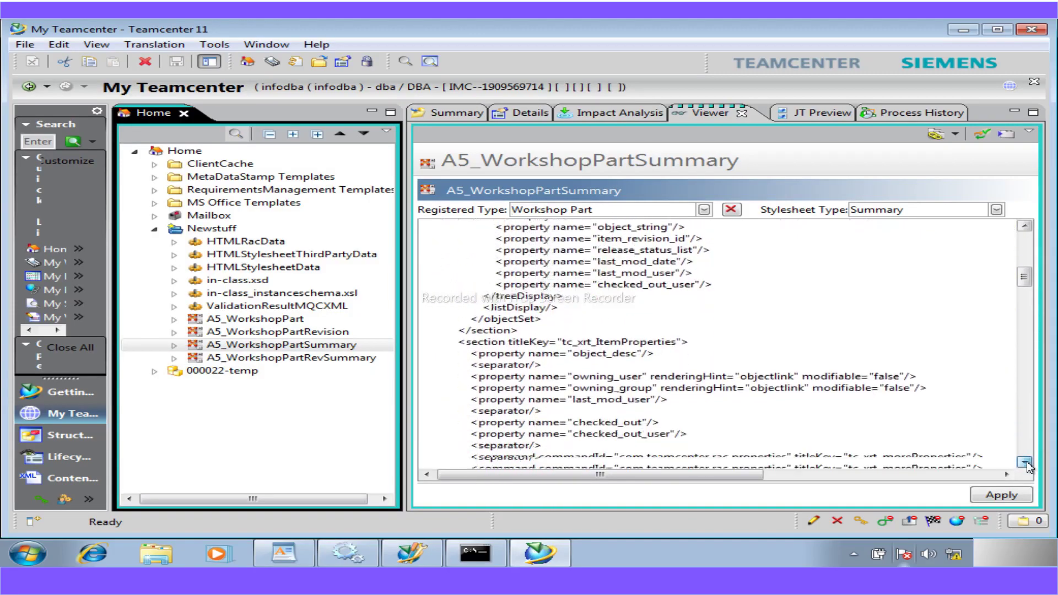
{"action": "left_click", "coordinate": [1026, 462]}
{"action": "left_click", "coordinate": [1027, 462]}
{"action": "left_click_drag", "start_coordinate": [458, 331], "coordinate": [523, 458]}
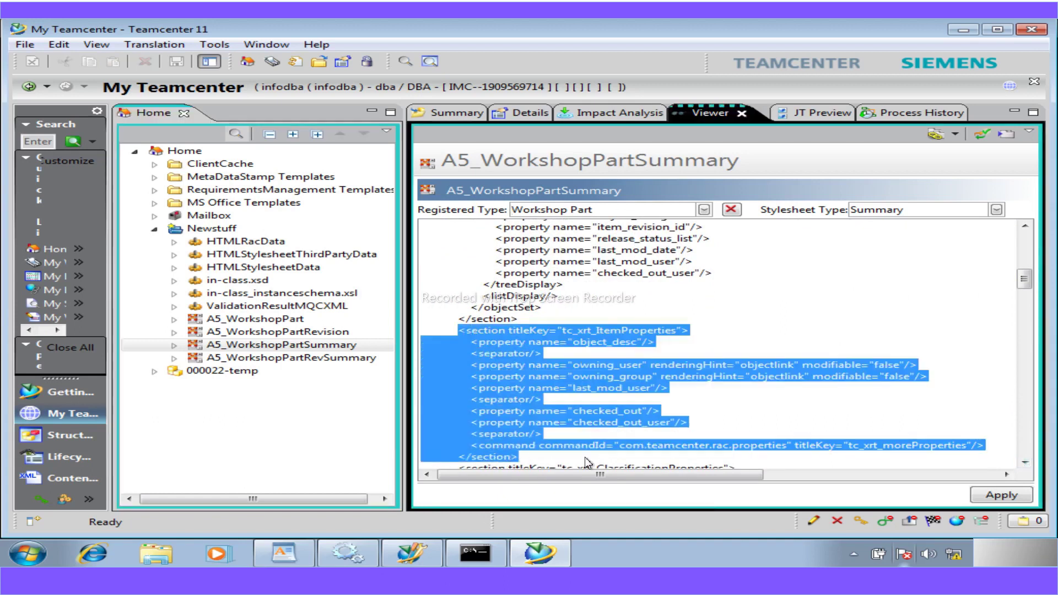
{"action": "left_click", "coordinate": [544, 359]}
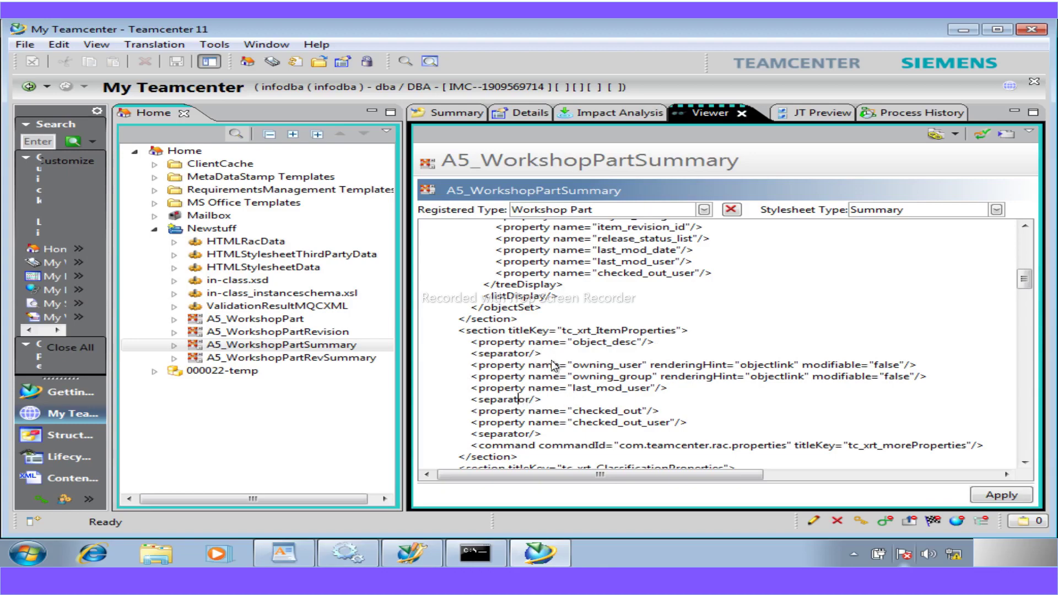
{"action": "left_click_drag", "start_coordinate": [545, 356], "coordinate": [497, 358]}
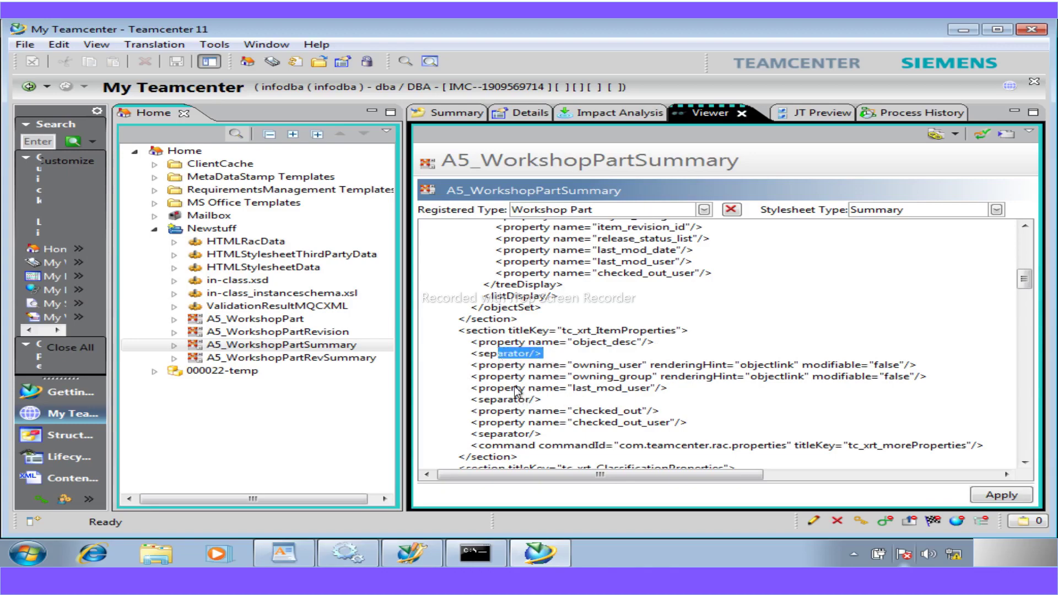
{"action": "left_click_drag", "start_coordinate": [545, 401], "coordinate": [474, 373]}
{"action": "key", "text": "ctrl+c"}
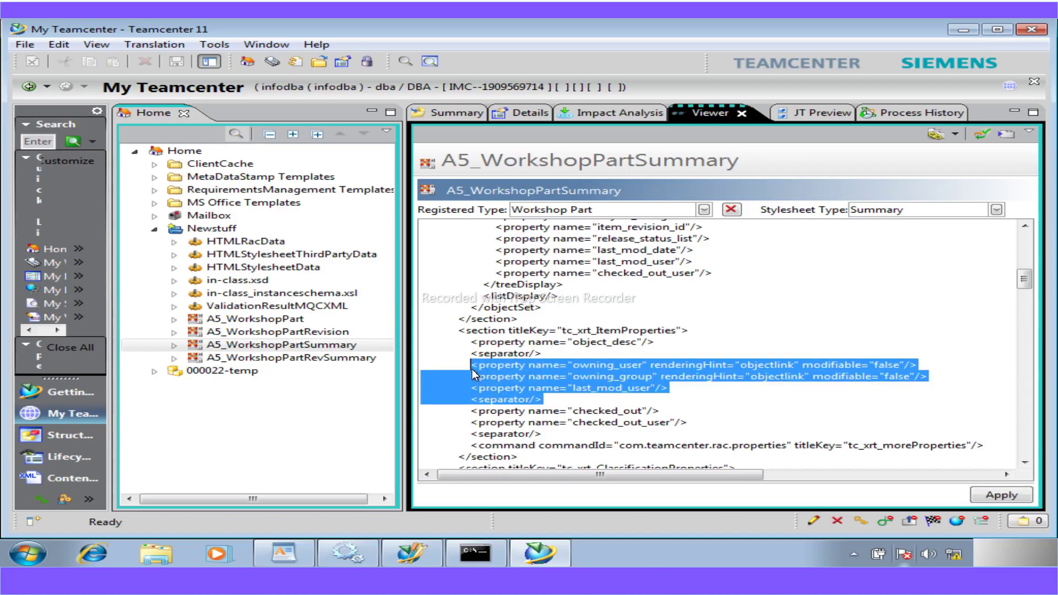
{"action": "left_click", "coordinate": [546, 355]}
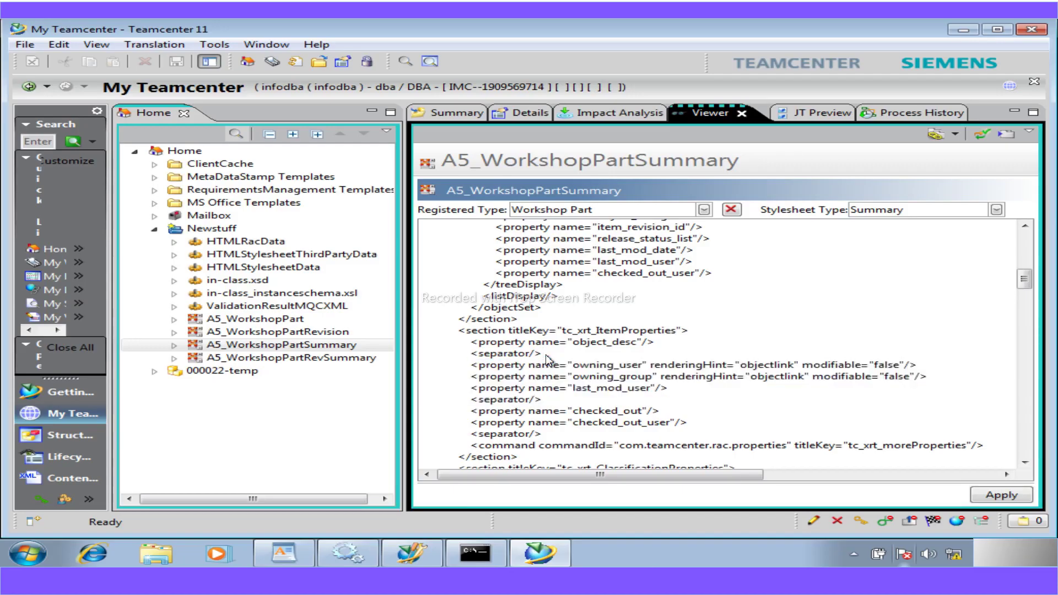
- Paste the copied lines below the first separator and delete the duplicated owning_user line
{"action": "key", "text": "Return"}
{"action": "key", "text": "ctrl+v"}
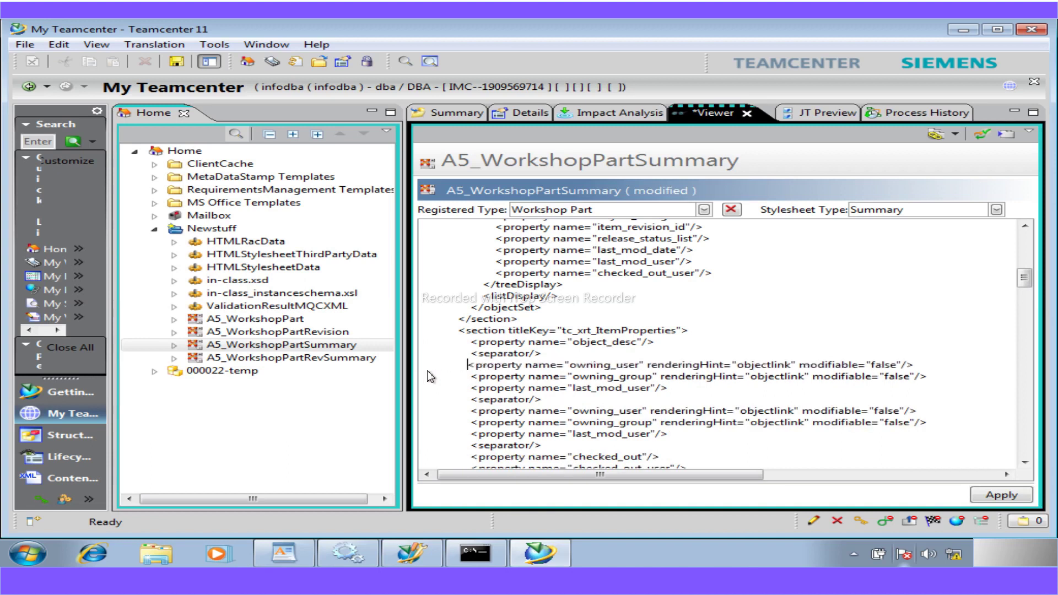
{"action": "left_click_drag", "start_coordinate": [918, 365], "coordinate": [473, 370]}
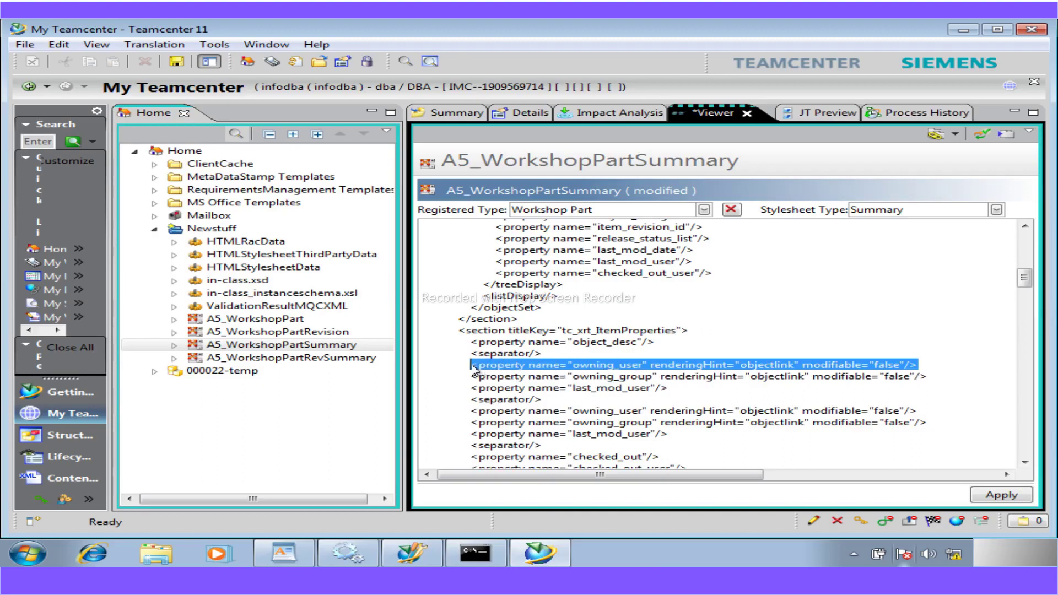
{"action": "key", "text": "Delete"}
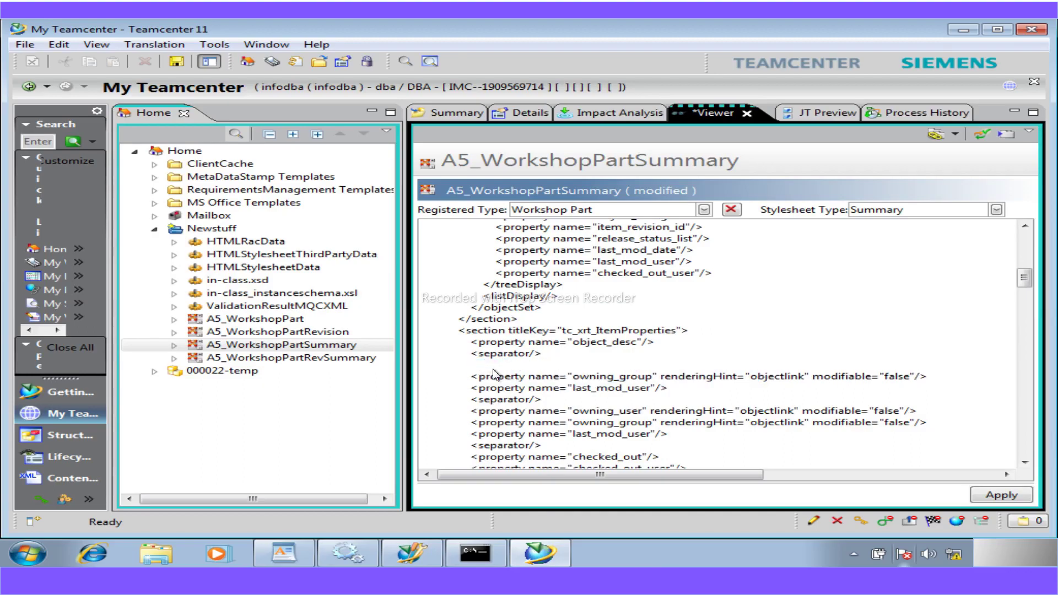
{"action": "key", "text": "BackSpace"}
{"action": "key", "text": "BackSpace"}
{"action": "key", "text": "BackSpace"}
{"action": "key", "text": "BackSpace"}
{"action": "key", "text": "BackSpace"}
{"action": "key", "text": "BackSpace"}
{"action": "key", "text": "BackSpace"}
{"action": "key", "text": "BackSpace"}
{"action": "key", "text": "BackSpace"}
{"action": "key", "text": "BackSpace"}
{"action": "key", "text": "BackSpace"}
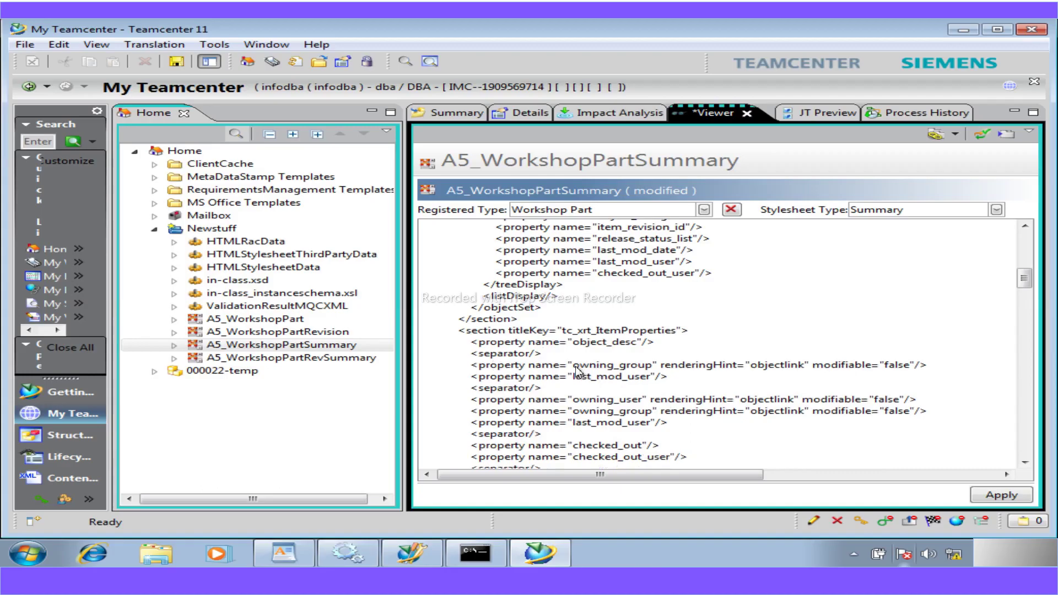
{"action": "left_click", "coordinate": [296, 553]}
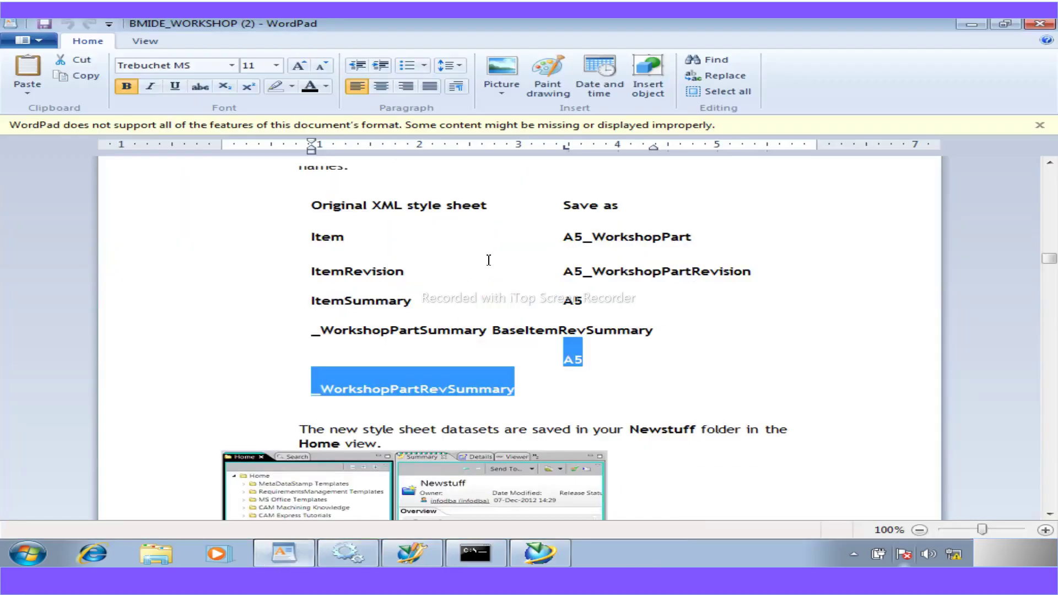
- Copy the a5_supplier property name from the guide's persistent properties table
{"action": "scroll", "coordinate": [478, 380], "scroll_direction": "up", "scroll_amount": 3}
{"action": "scroll", "coordinate": [475, 388], "scroll_direction": "up", "scroll_amount": 20}
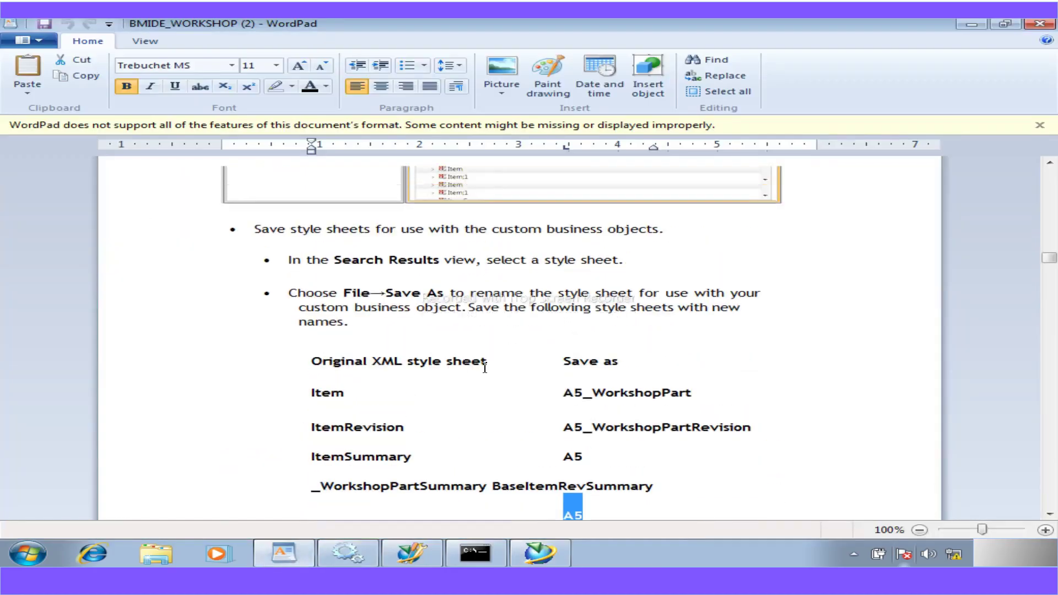
{"action": "scroll", "coordinate": [485, 367], "scroll_direction": "up", "scroll_amount": 5}
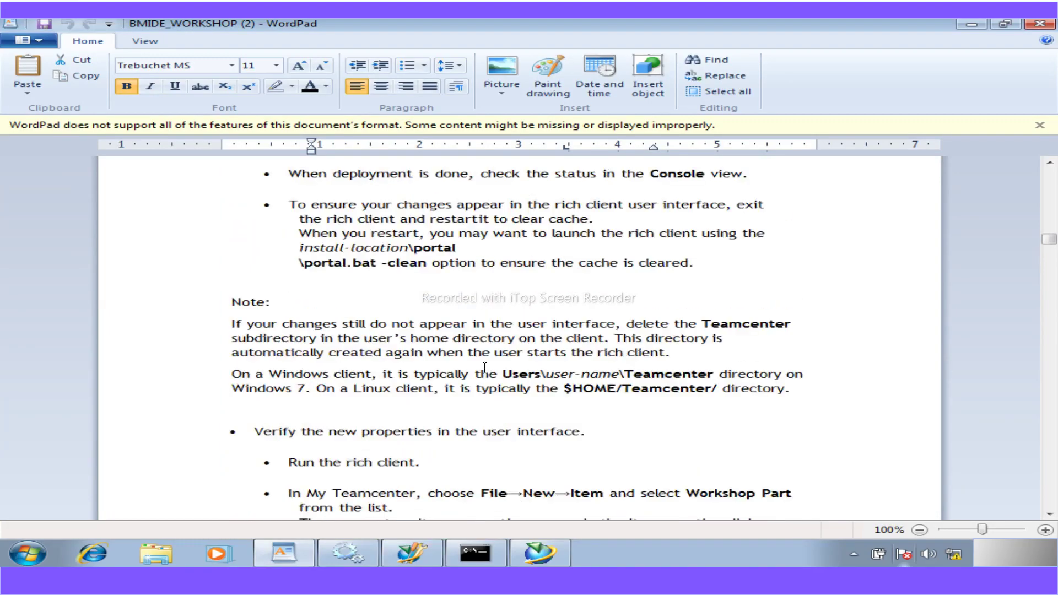
{"action": "scroll", "coordinate": [485, 367], "scroll_direction": "up", "scroll_amount": 10}
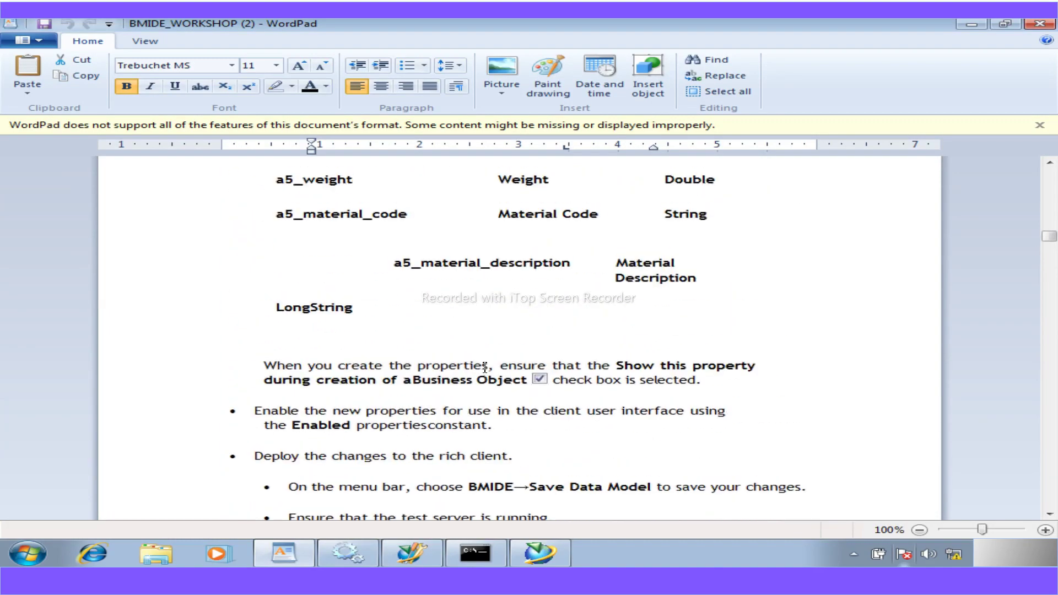
{"action": "scroll", "coordinate": [485, 367], "scroll_direction": "up", "scroll_amount": 4}
{"action": "scroll", "coordinate": [485, 367], "scroll_direction": "down", "scroll_amount": 8}
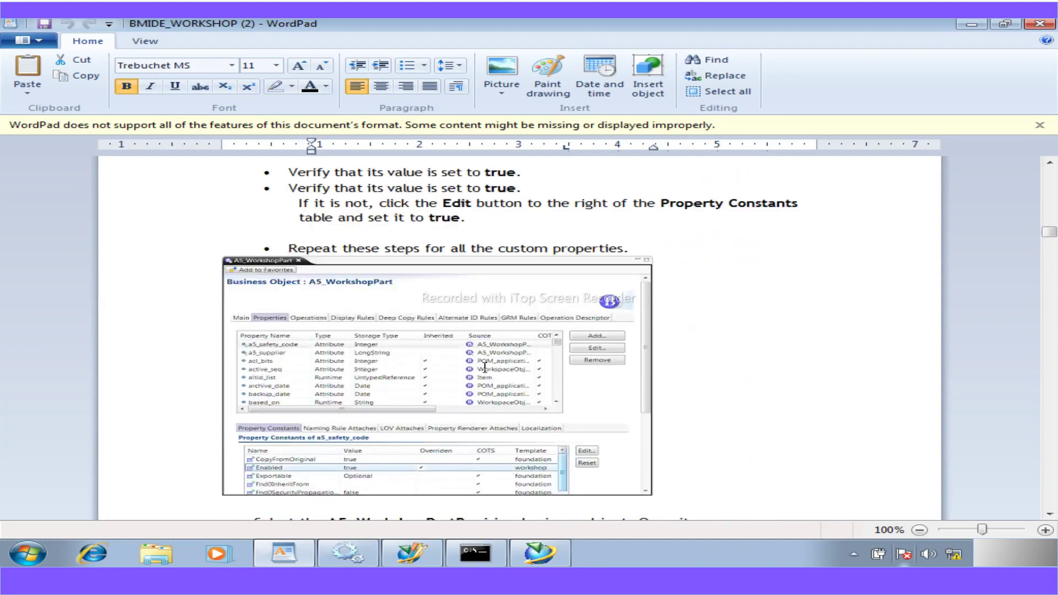
{"action": "scroll", "coordinate": [485, 368], "scroll_direction": "up", "scroll_amount": 3}
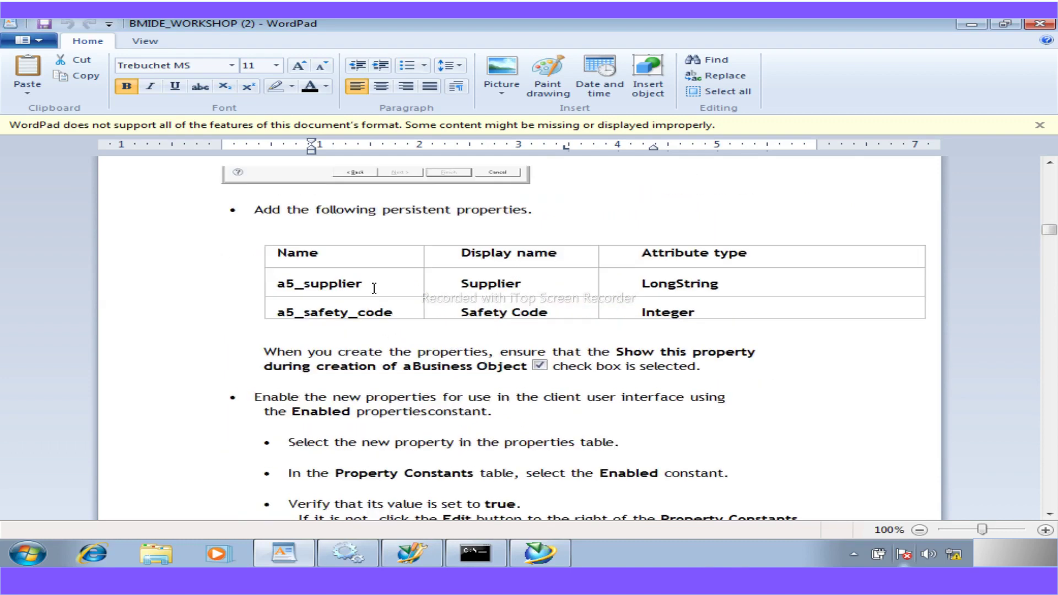
{"action": "scroll", "coordinate": [373, 288], "scroll_direction": "up", "scroll_amount": 1}
{"action": "left_click_drag", "start_coordinate": [363, 332], "coordinate": [281, 332]}
{"action": "key", "text": "ctrl+c"}
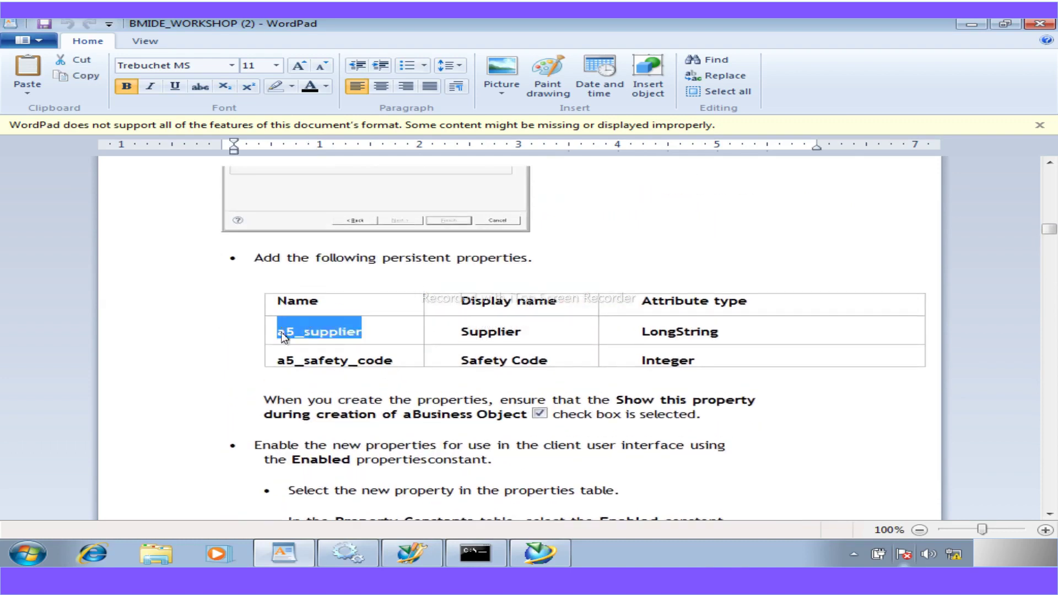
- Replace owning_group with a5_supplier and delete its renderingHint and modifiable attributes
{"action": "left_click", "coordinate": [540, 552]}
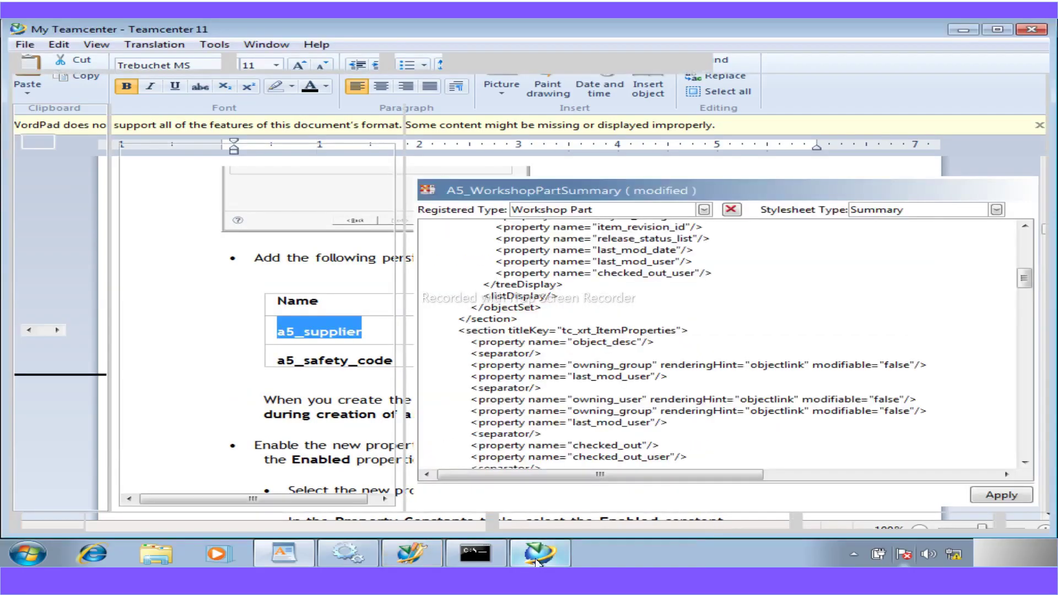
{"action": "left_click_drag", "start_coordinate": [572, 365], "coordinate": [655, 372]}
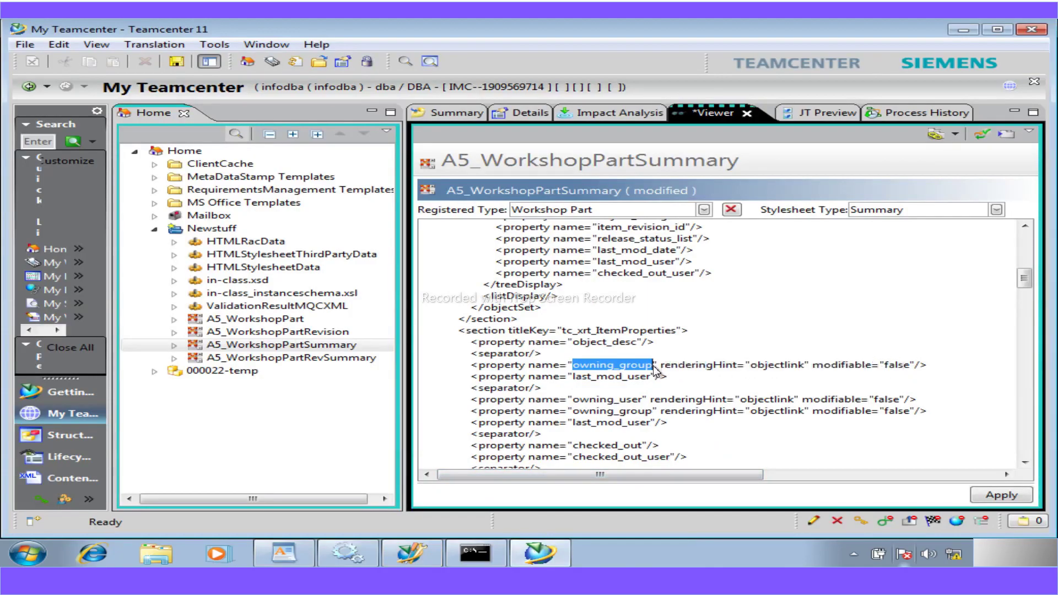
{"action": "key", "text": "ctrl+v"}
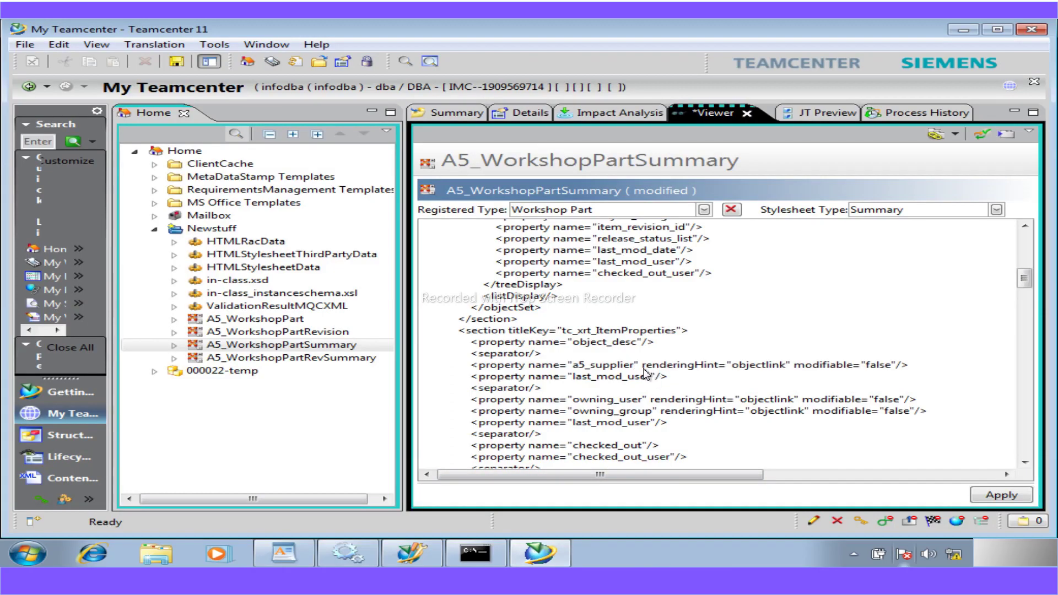
{"action": "left_click_drag", "start_coordinate": [642, 367], "coordinate": [730, 373]}
{"action": "left_click_drag", "start_coordinate": [856, 364], "coordinate": [898, 367]}
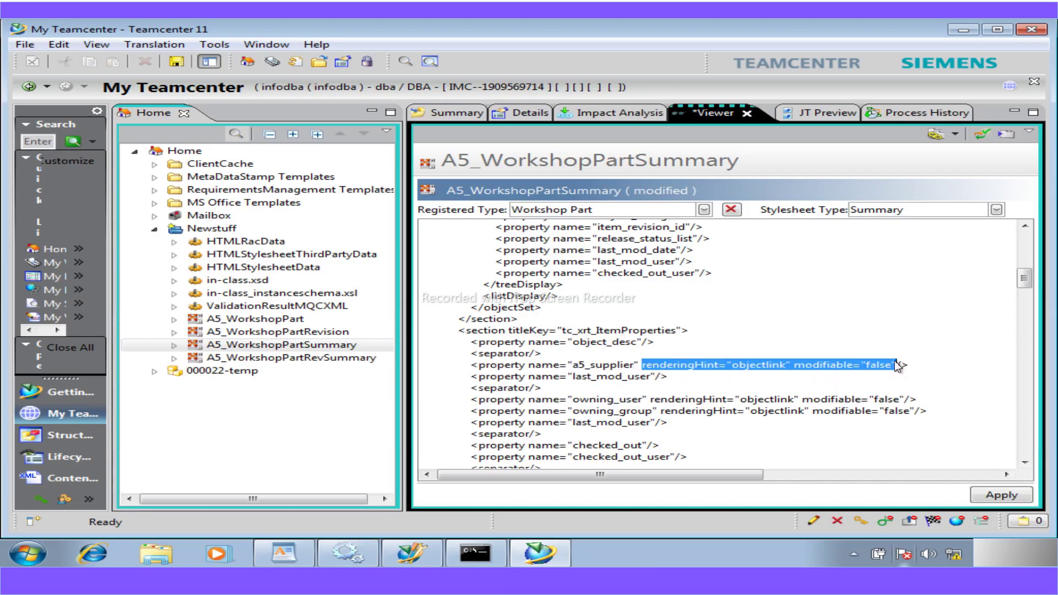
{"action": "key", "text": "Delete"}
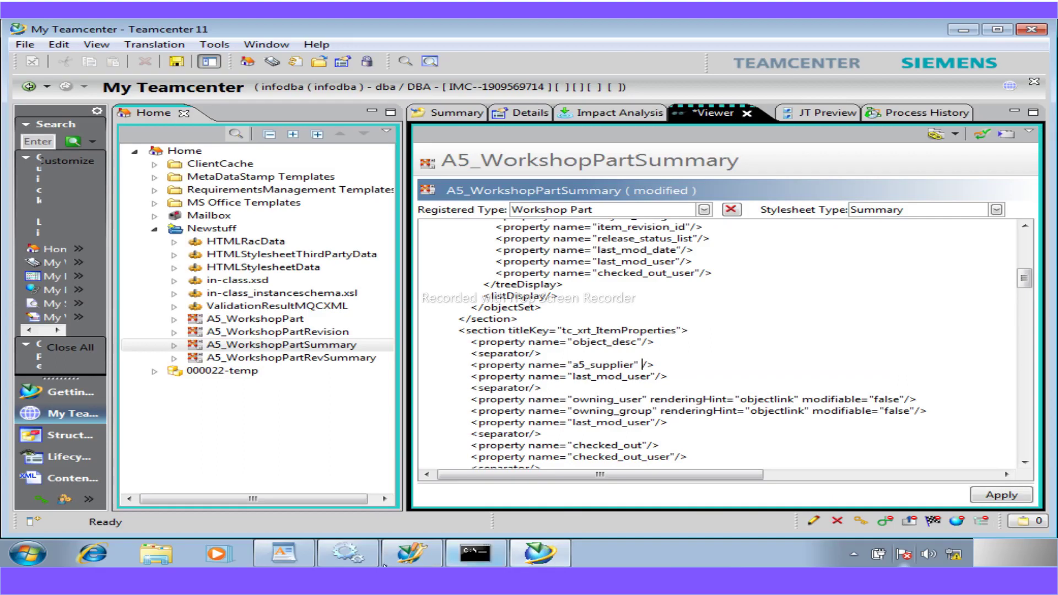
- Replace last_mod_user with a5_safety_code and apply the stylesheet
{"action": "left_click", "coordinate": [300, 554]}
{"action": "left_click_drag", "start_coordinate": [391, 361], "coordinate": [289, 367]}
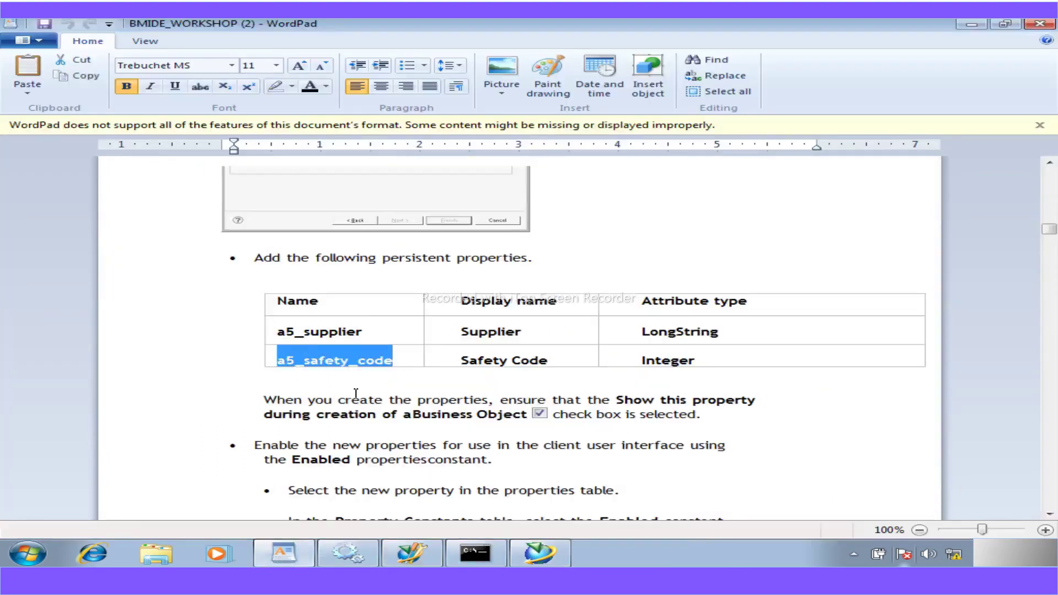
{"action": "left_click", "coordinate": [541, 558]}
{"action": "left_click_drag", "start_coordinate": [651, 377], "coordinate": [580, 384]}
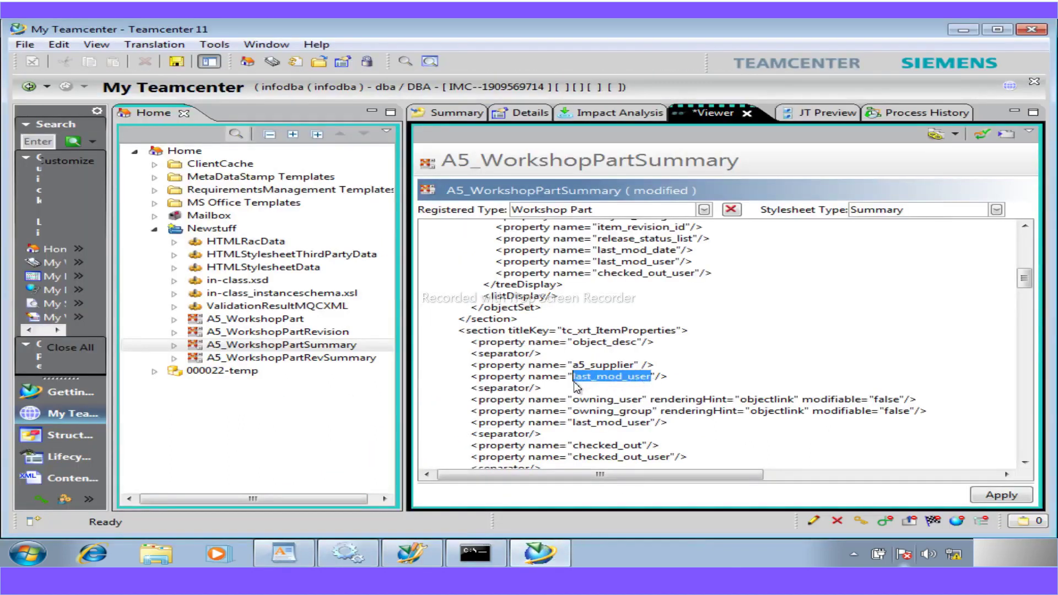
{"action": "type", "text": "a5_safety_code"}
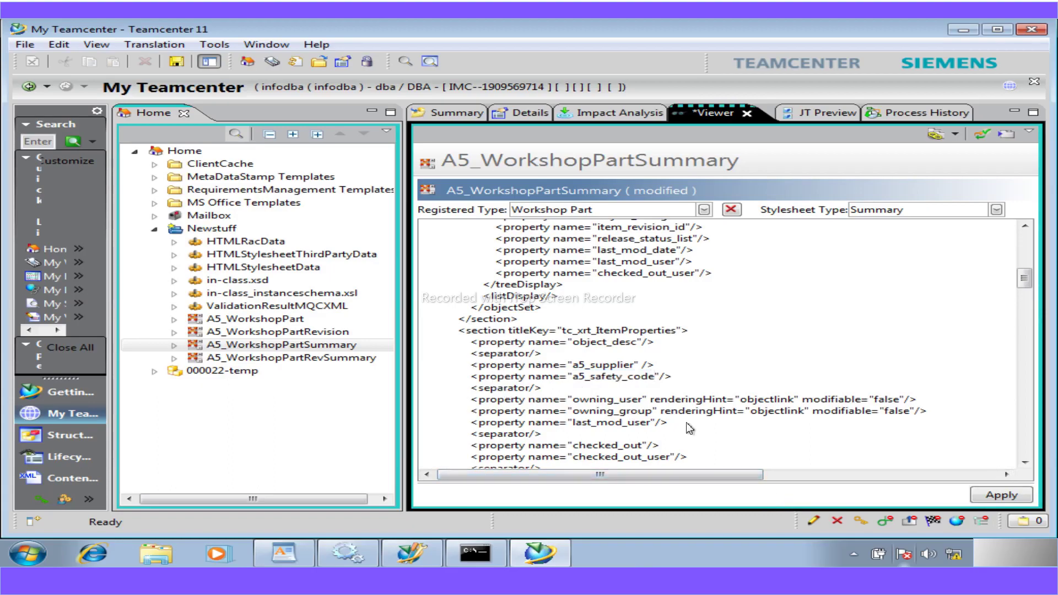
{"action": "key", "text": "BackSpace"}
{"action": "left_click", "coordinate": [986, 496]}
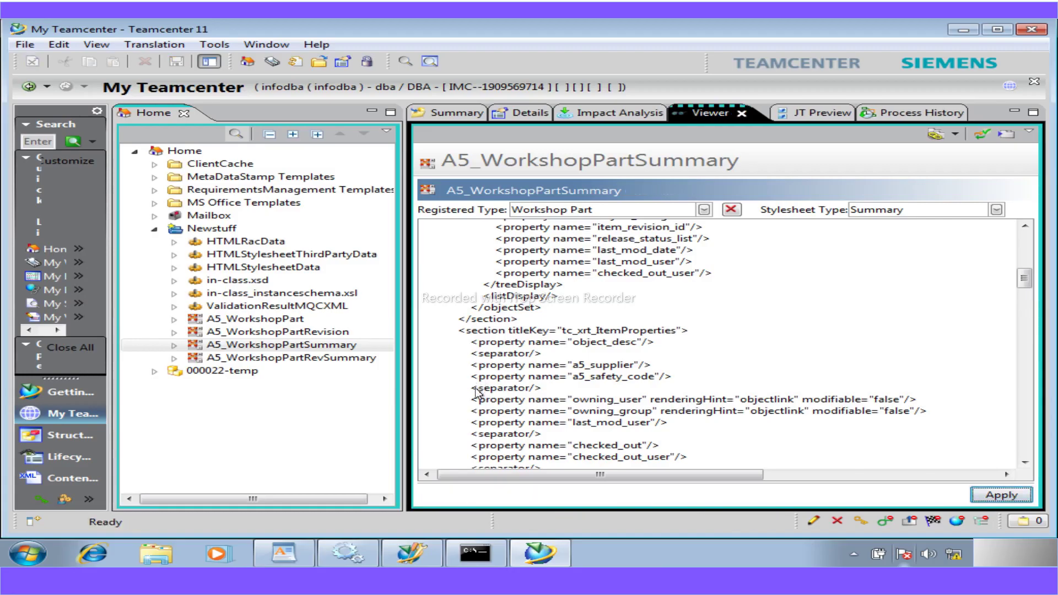
- Confirm 000022-temp's summary shows Supplier and Safety Code, then select A5_WorkshopPartRevSummary
{"action": "left_click", "coordinate": [433, 113]}
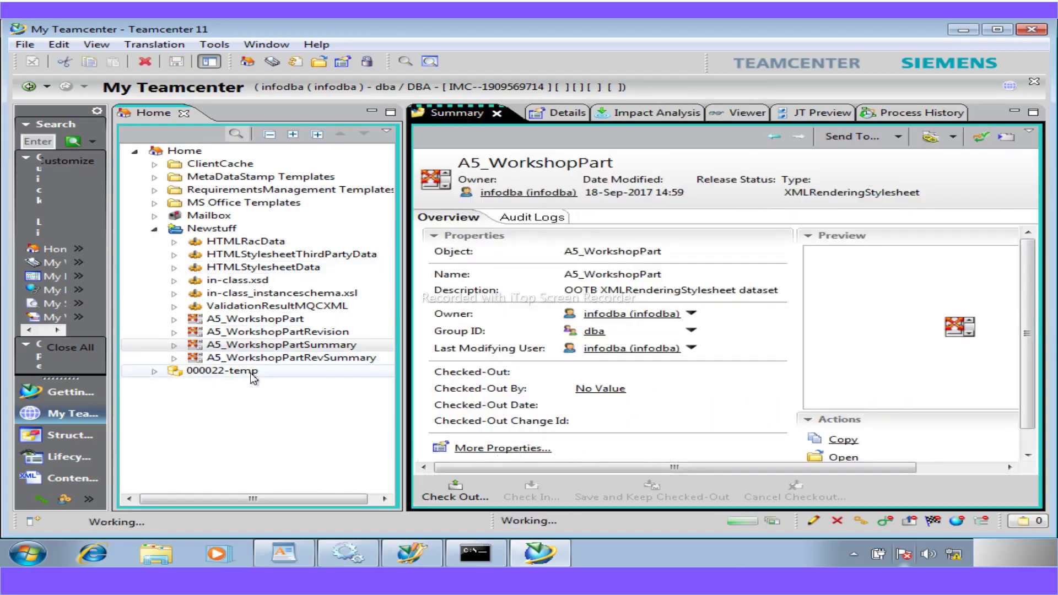
{"action": "left_click", "coordinate": [251, 372]}
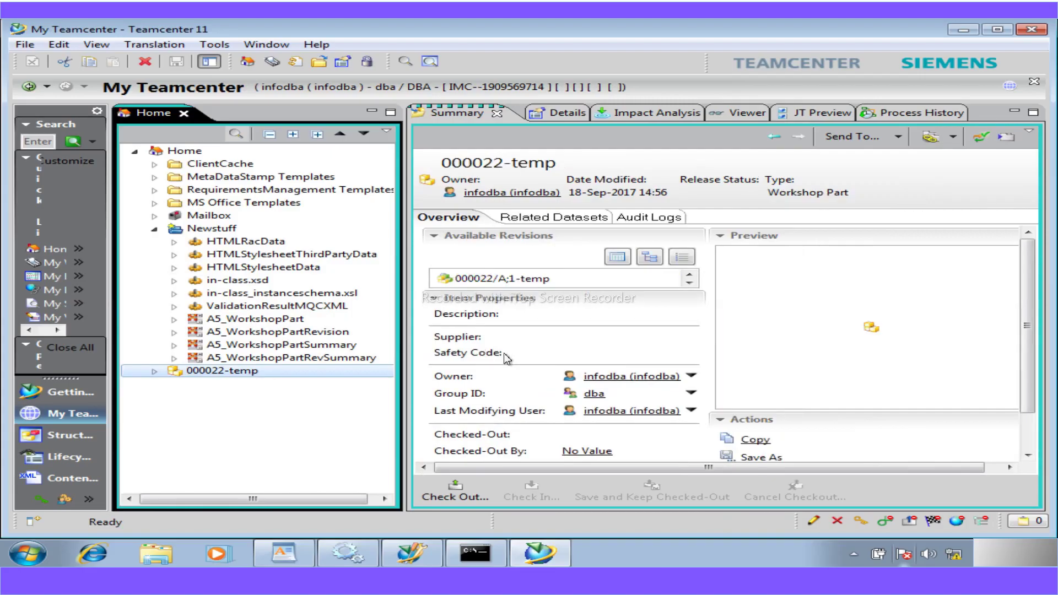
{"action": "left_click", "coordinate": [296, 554]}
{"action": "scroll", "coordinate": [378, 447], "scroll_direction": "down", "scroll_amount": 10}
{"action": "scroll", "coordinate": [378, 446], "scroll_direction": "down", "scroll_amount": 1}
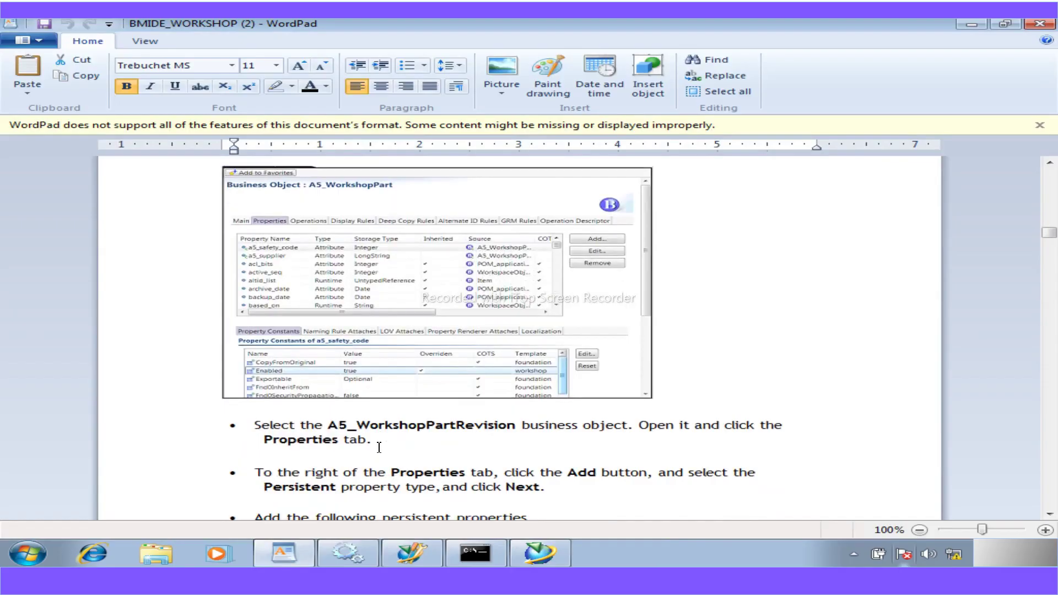
{"action": "scroll", "coordinate": [378, 447], "scroll_direction": "down", "scroll_amount": 6}
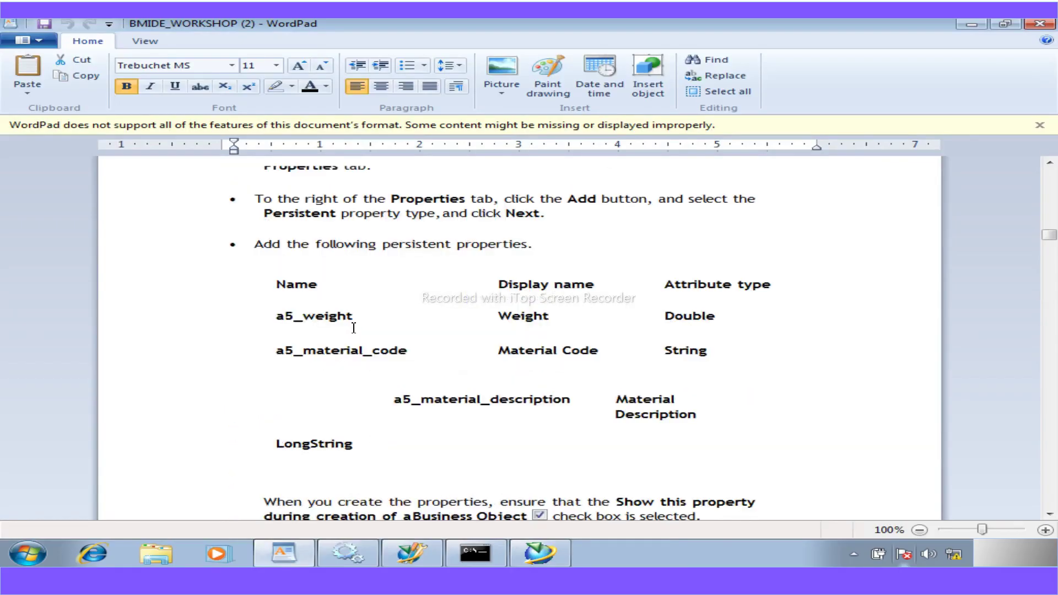
{"action": "left_click", "coordinate": [528, 551]}
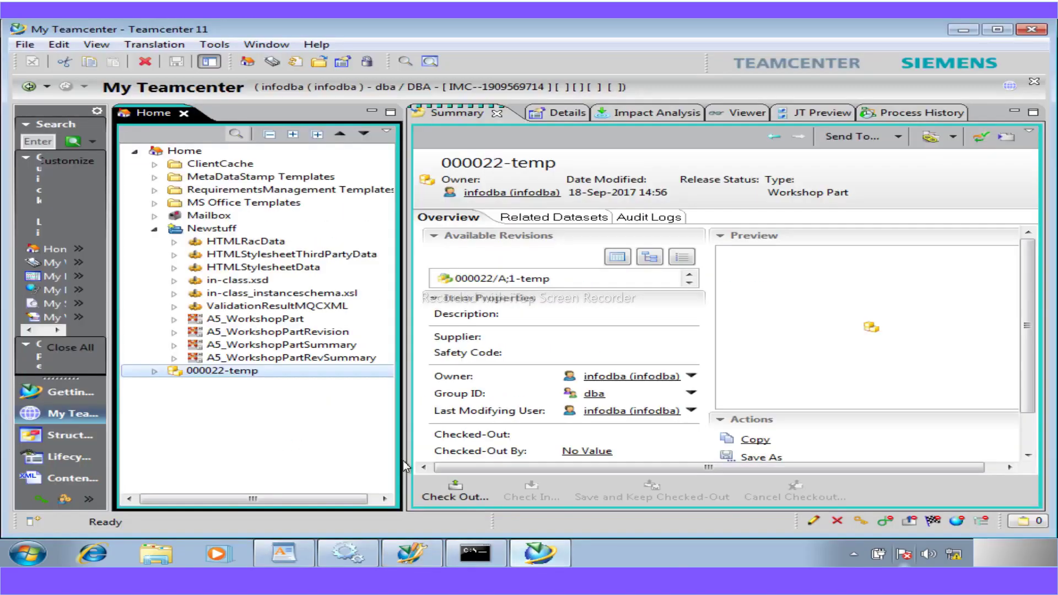
{"action": "left_click", "coordinate": [272, 360]}
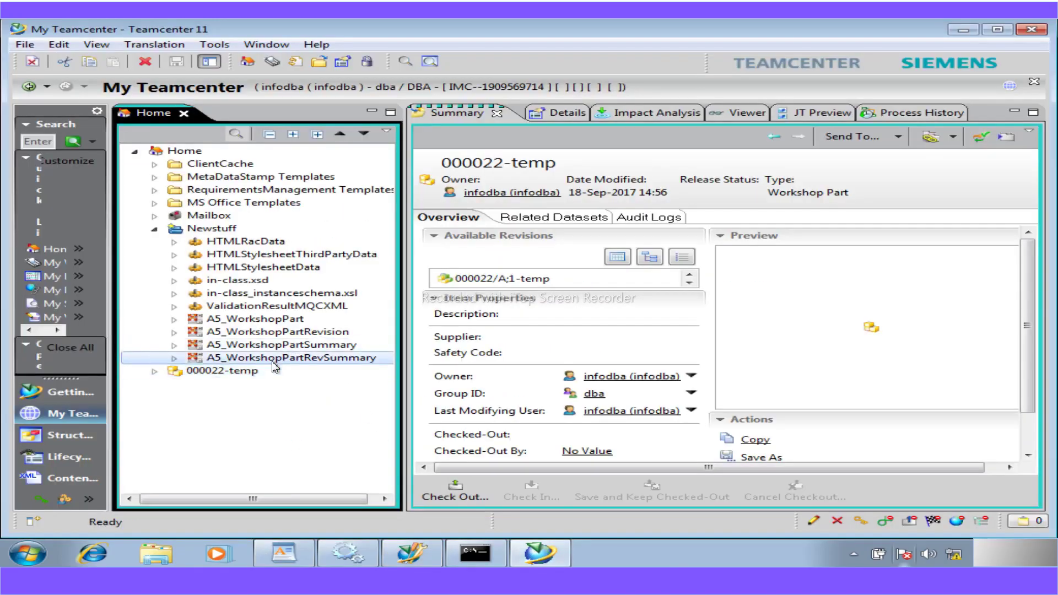
- In A5_WorkshopPartRevSummary's XML, select the owning_user, owning_group and separator lines
{"action": "left_click", "coordinate": [735, 111]}
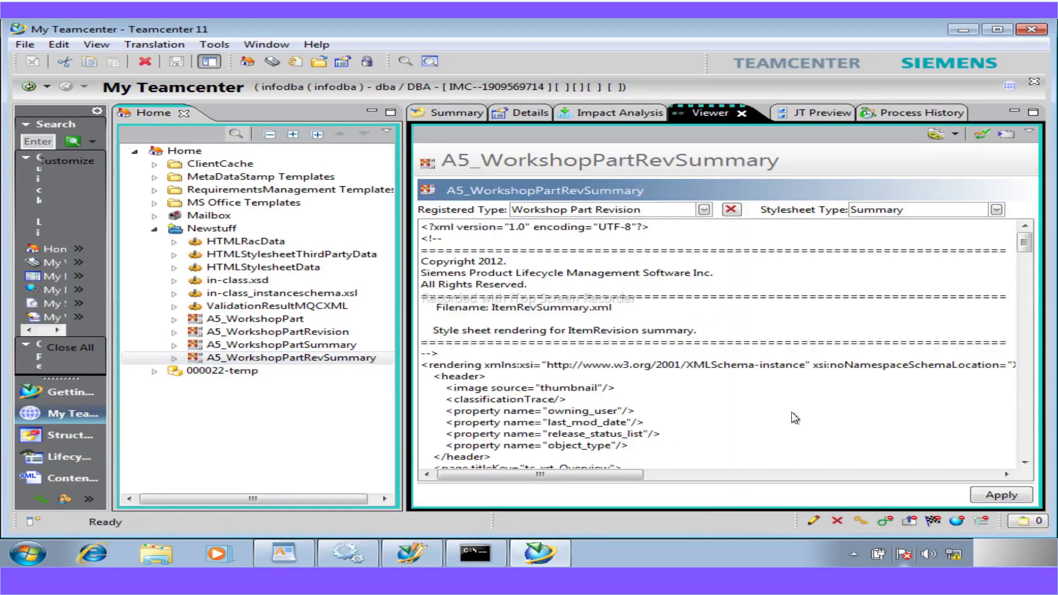
{"action": "mouse_move", "coordinate": [1026, 243]}
{"action": "left_mouse_down"}
{"action": "mouse_move", "coordinate": [1031, 283]}
{"action": "mouse_move", "coordinate": [1033, 263]}
{"action": "left_mouse_up"}
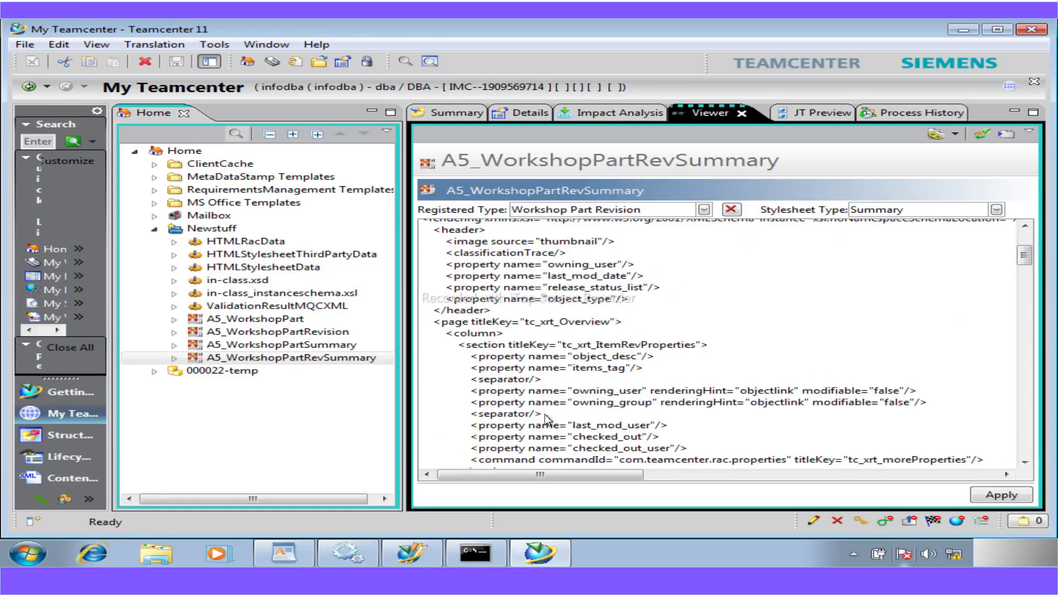
{"action": "left_click_drag", "start_coordinate": [544, 414], "coordinate": [473, 398]}
{"action": "key", "text": "ctrl+c"}
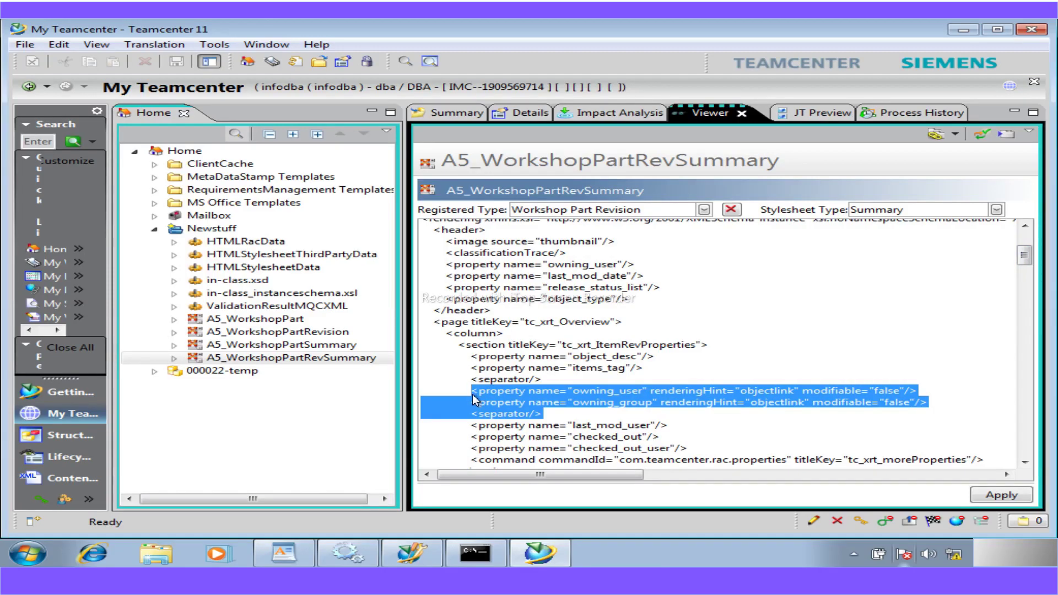
{"action": "left_click", "coordinate": [550, 381]}
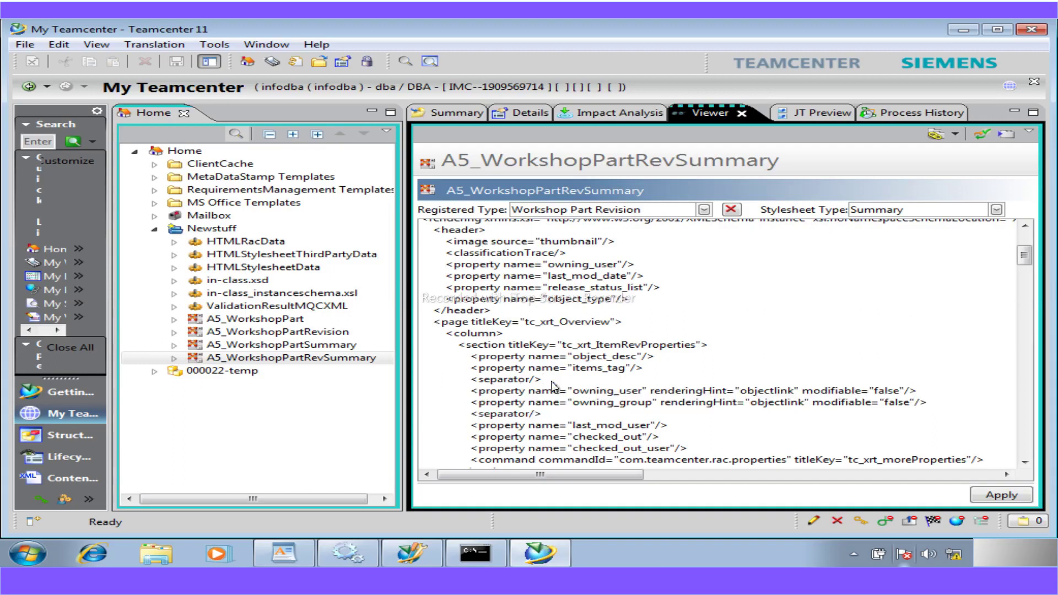
- Paste the owning_user and owning_group property lines below the separator and clear their attribute names
{"action": "key", "text": "Return"}
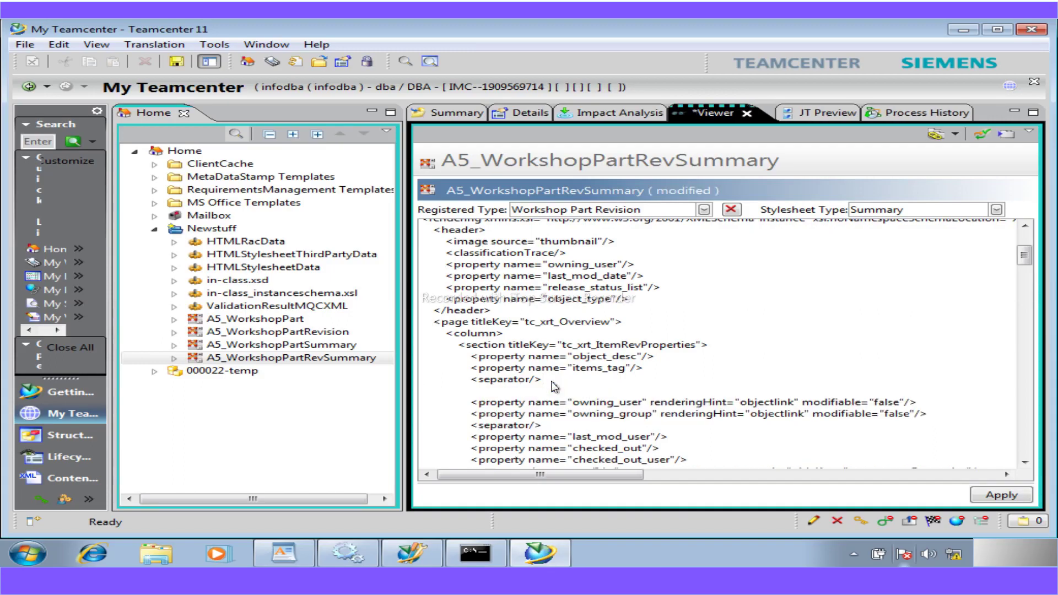
{"action": "key", "text": "ctrl+v"}
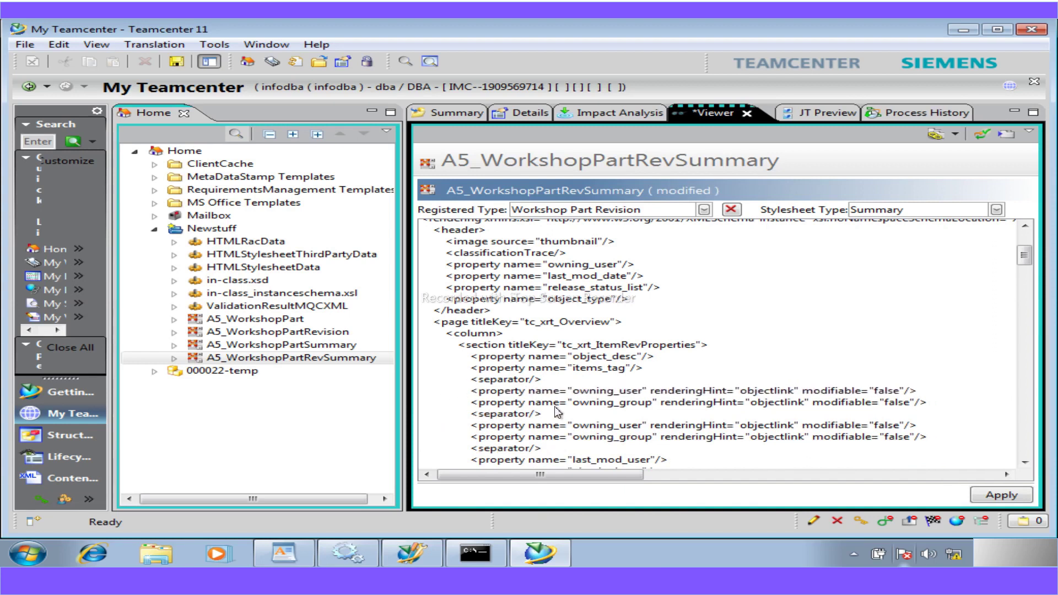
{"action": "left_click_drag", "start_coordinate": [573, 403], "coordinate": [909, 412]}
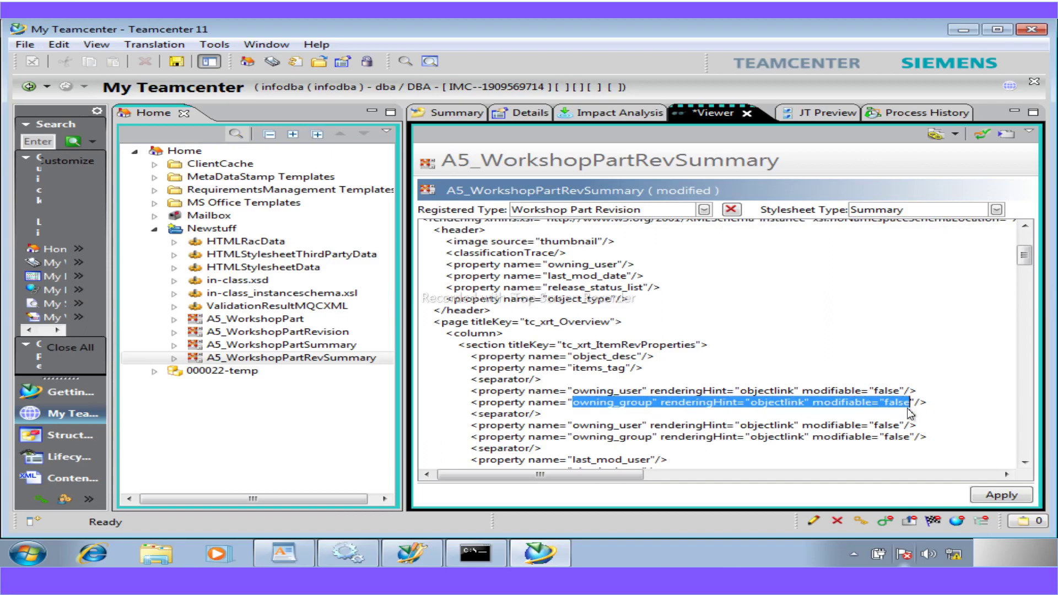
{"action": "key", "text": "Delete"}
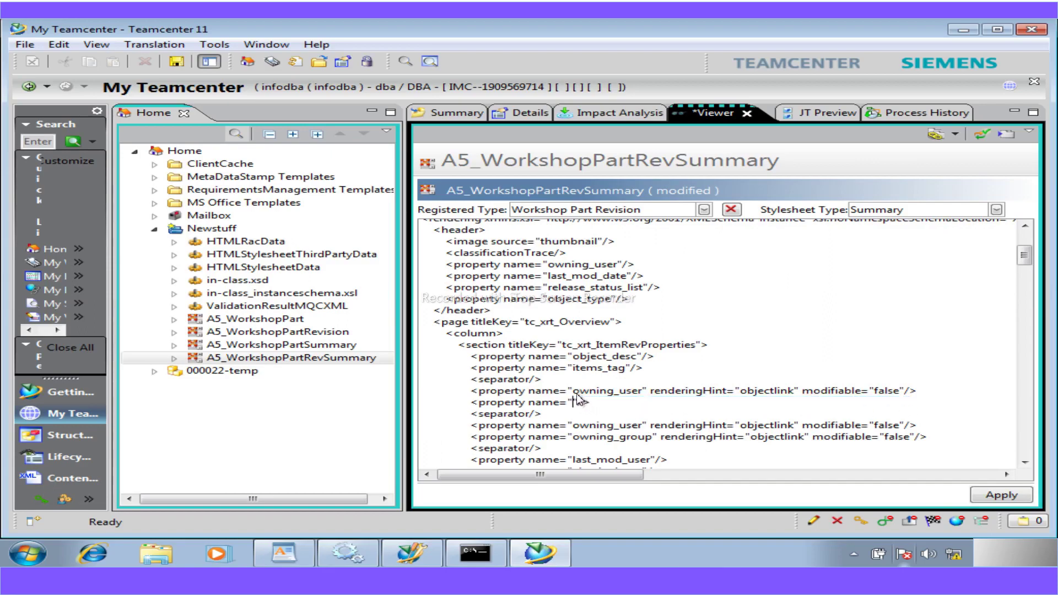
{"action": "left_click_drag", "start_coordinate": [576, 393], "coordinate": [903, 394]}
{"action": "key", "text": "Delete"}
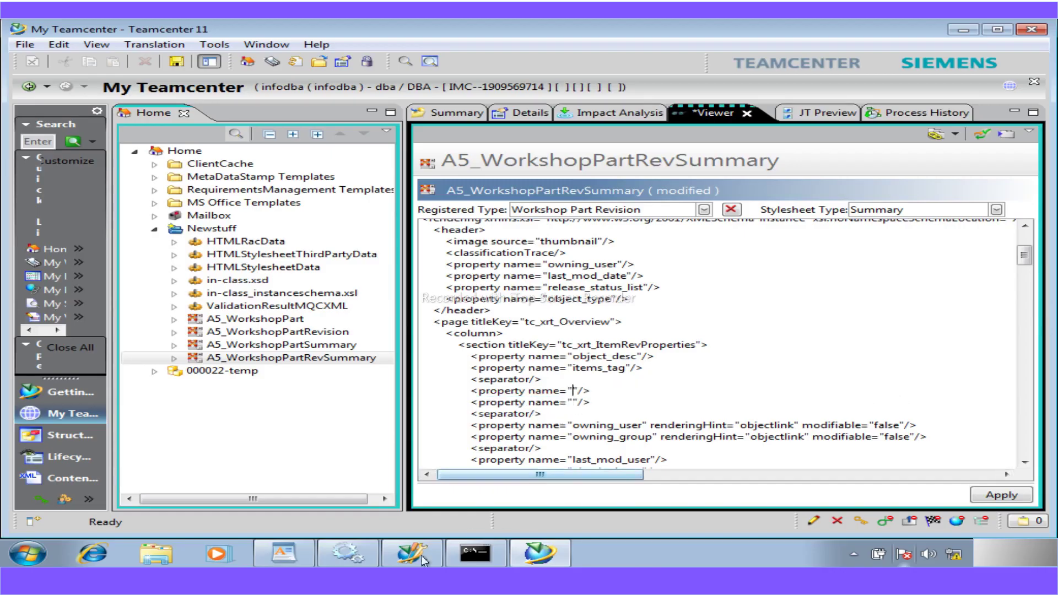
- Fill the two empty property names with a5_weight and a5_material_code copied from the WordPad guide
{"action": "left_click", "coordinate": [283, 554]}
{"action": "left_click_drag", "start_coordinate": [352, 325], "coordinate": [287, 321]}
{"action": "key", "text": "ctrl+c"}
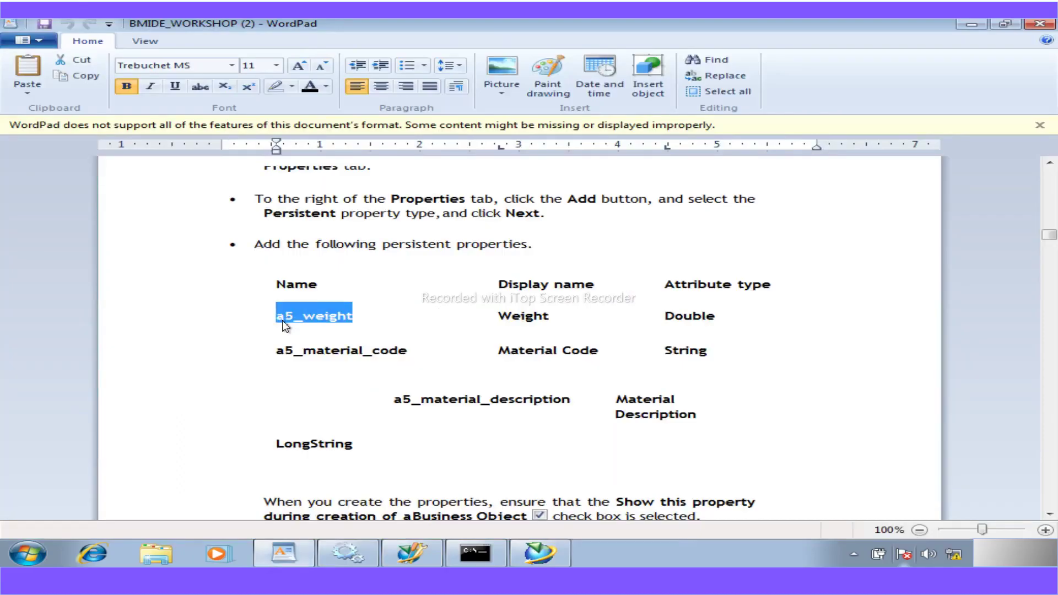
{"action": "left_click", "coordinate": [528, 556]}
{"action": "key", "text": "ctrl+v"}
{"action": "left_click_drag", "start_coordinate": [645, 393], "coordinate": [499, 402]}
{"action": "left_click", "coordinate": [572, 402]}
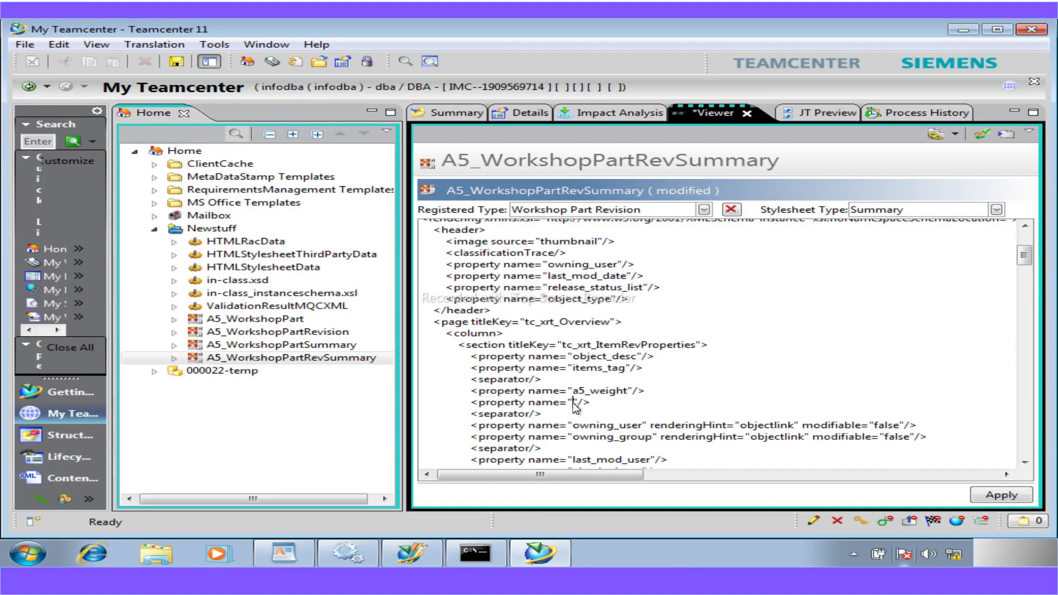
{"action": "left_click", "coordinate": [283, 553]}
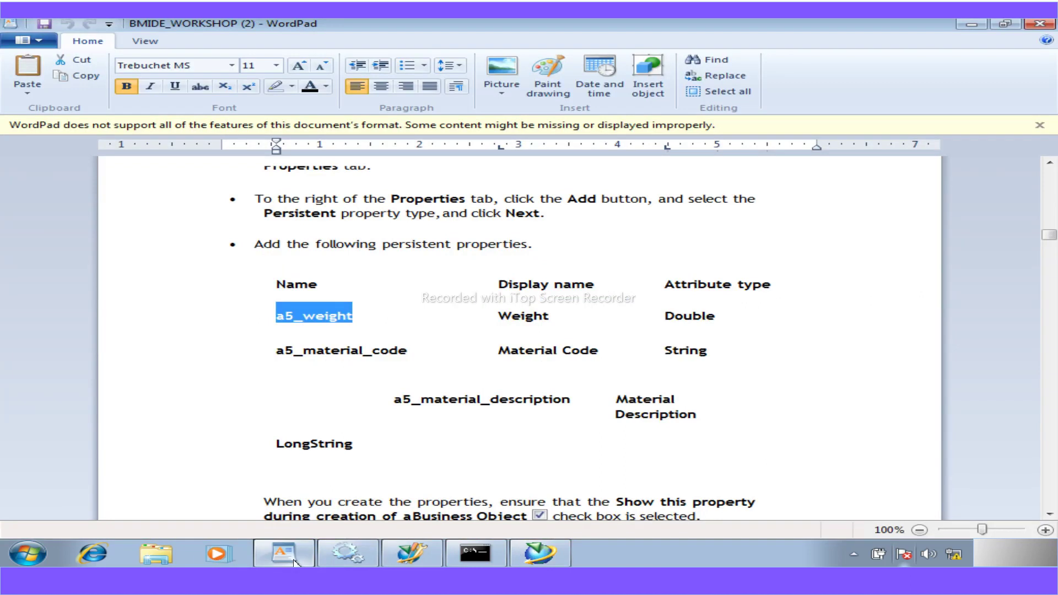
{"action": "left_click_drag", "start_coordinate": [400, 356], "coordinate": [282, 356]}
{"action": "key", "text": "ctrl+c"}
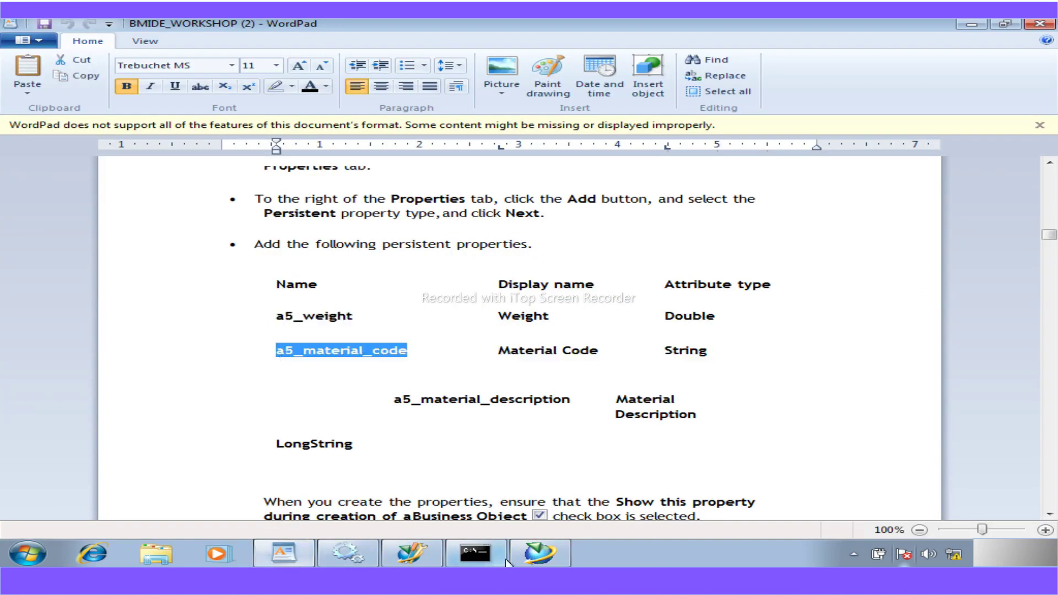
{"action": "left_click", "coordinate": [523, 557]}
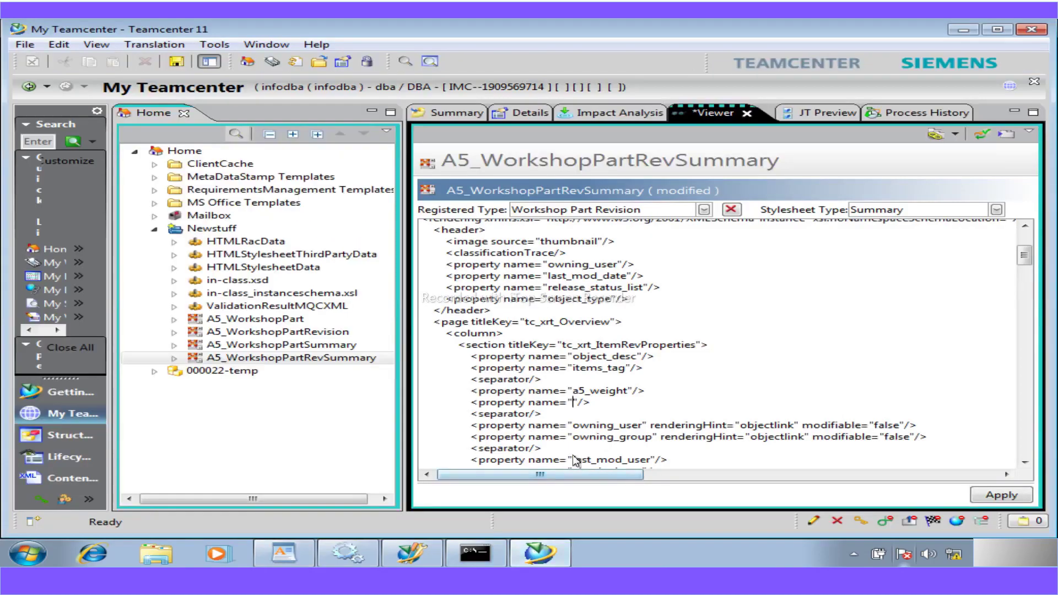
{"action": "key", "text": "ctrl+v"}
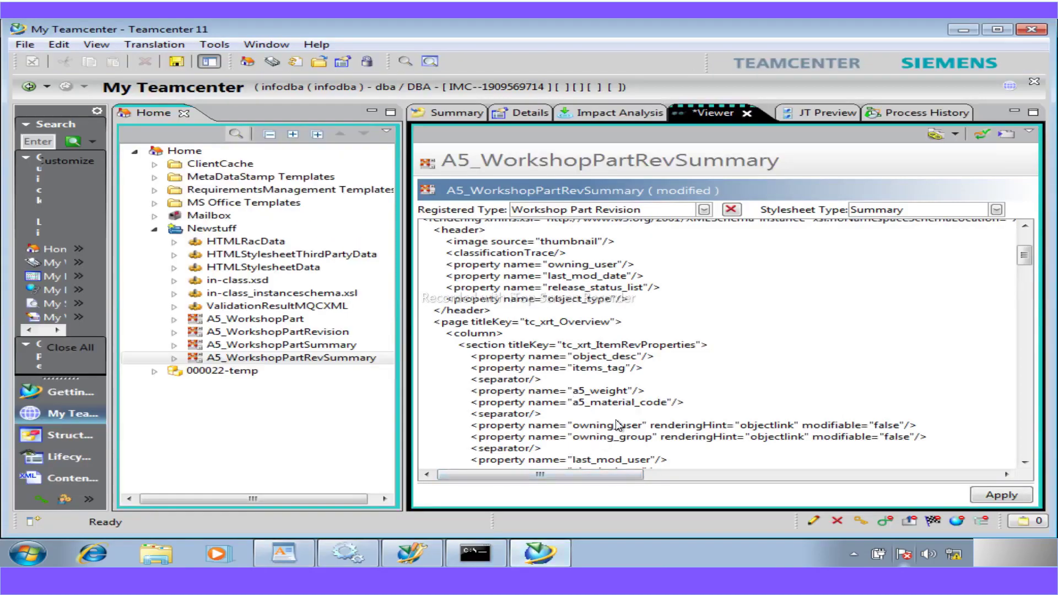
- Duplicate the a5_material_code line, rename the copy a5_material_description, align it, and apply
{"action": "left_click_drag", "start_coordinate": [692, 402], "coordinate": [475, 409]}
{"action": "key", "text": "ctrl+c"}
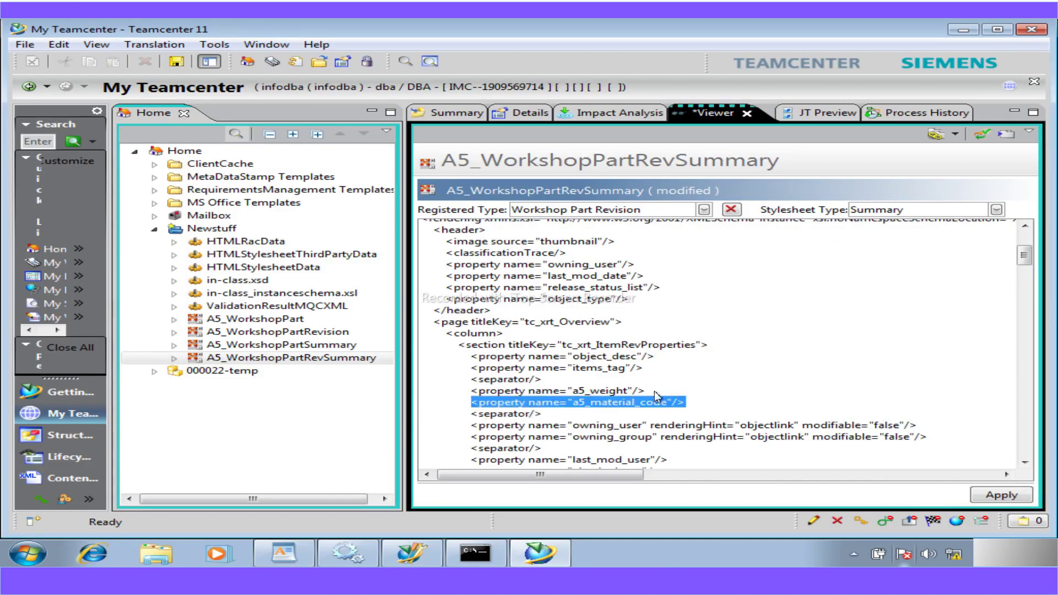
{"action": "left_click", "coordinate": [688, 406]}
{"action": "key", "text": "Return"}
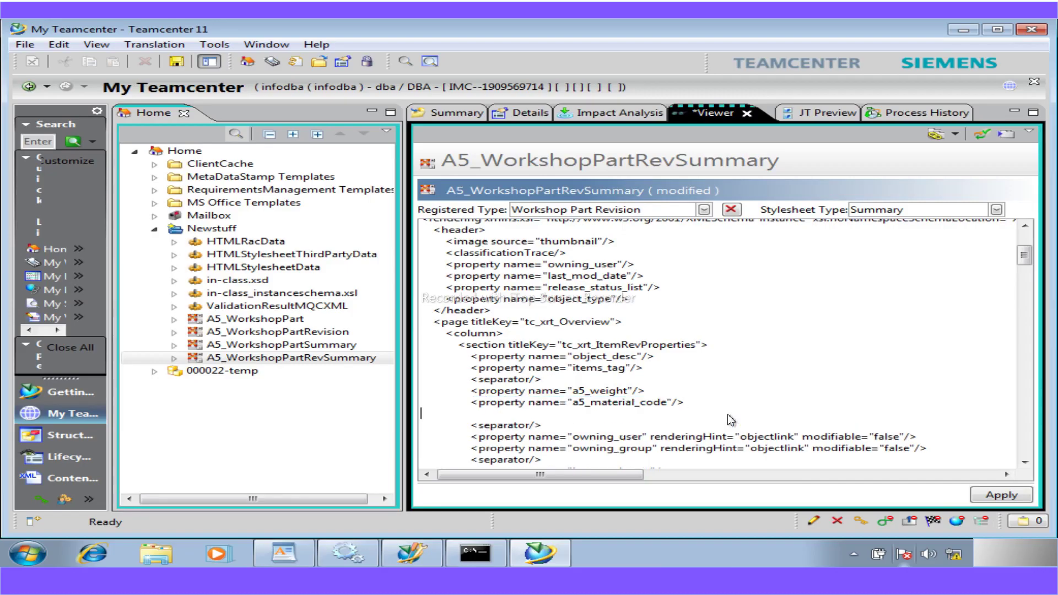
{"action": "key", "text": "ctrl+v"}
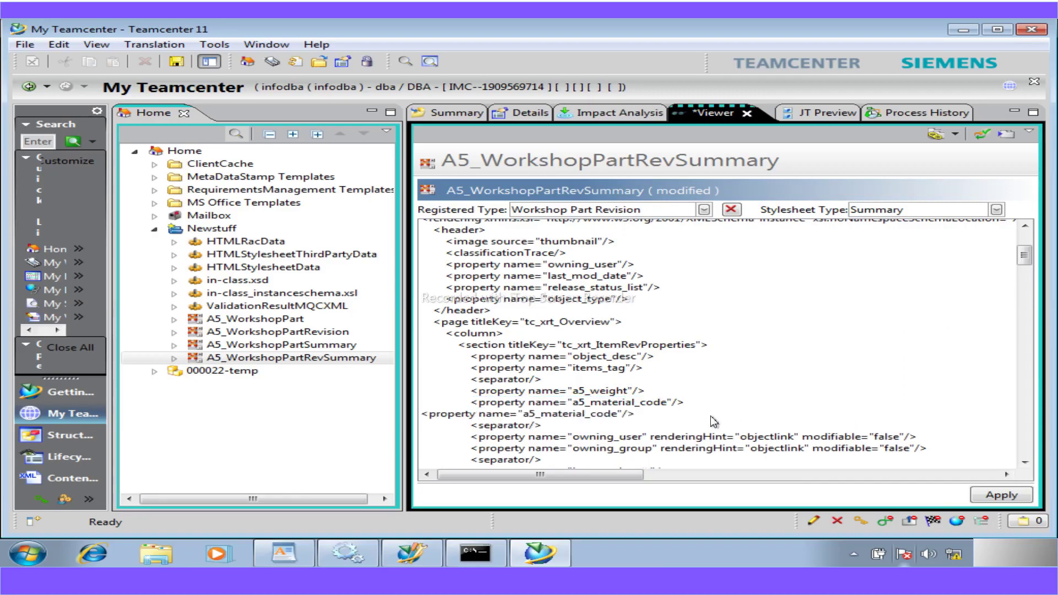
{"action": "left_click", "coordinate": [425, 418]}
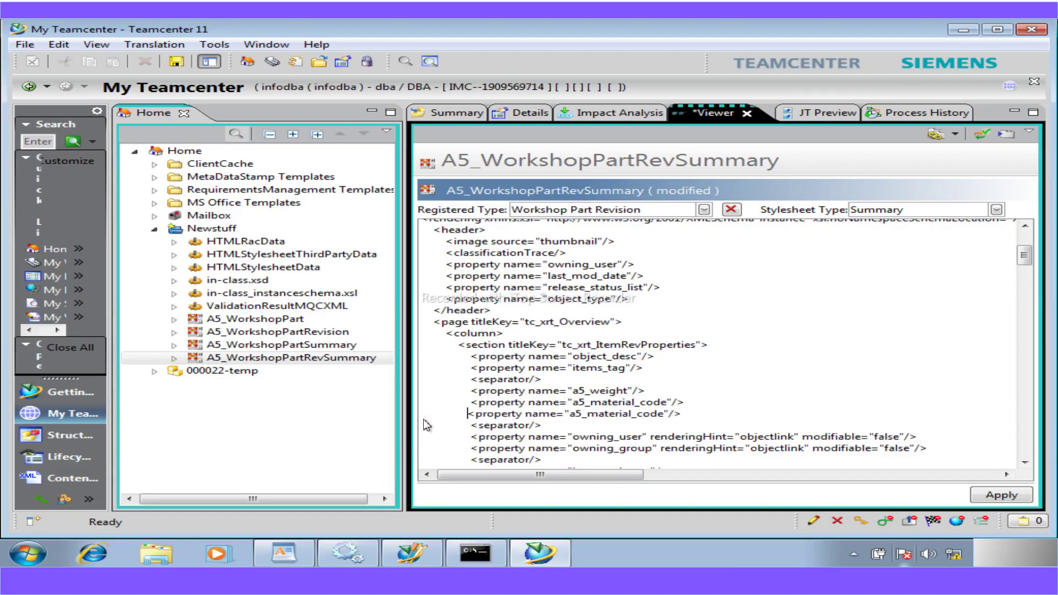
{"action": "left_click", "coordinate": [299, 553]}
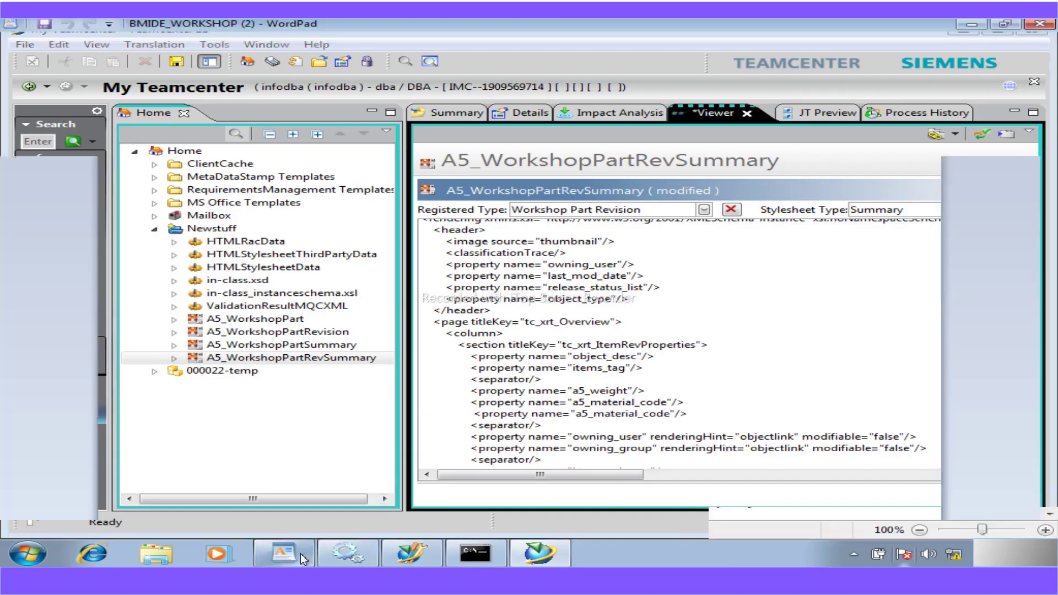
{"action": "left_click_drag", "start_coordinate": [570, 400], "coordinate": [377, 406]}
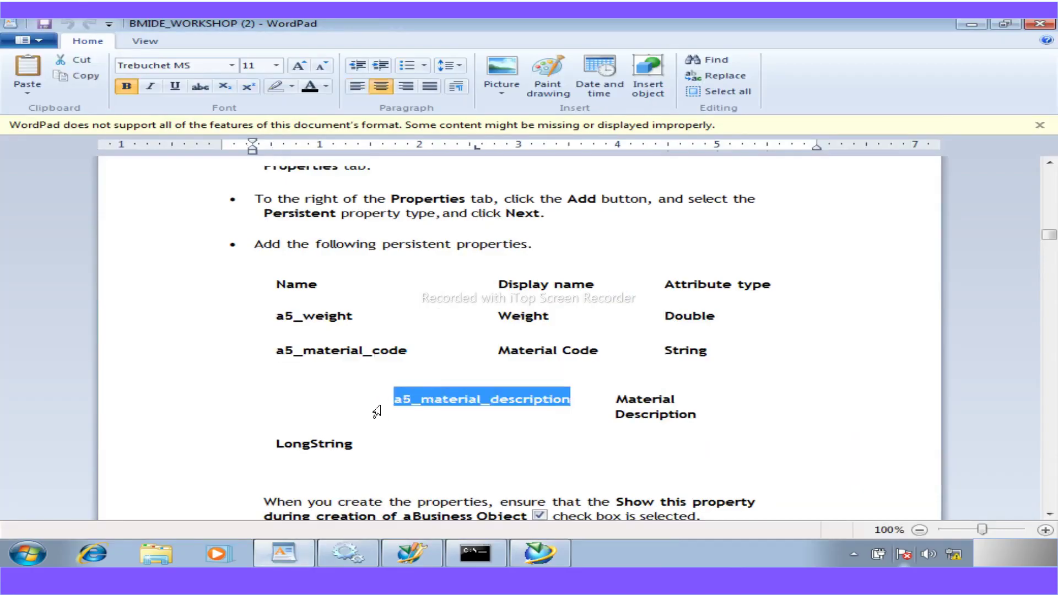
{"action": "left_click", "coordinate": [539, 553]}
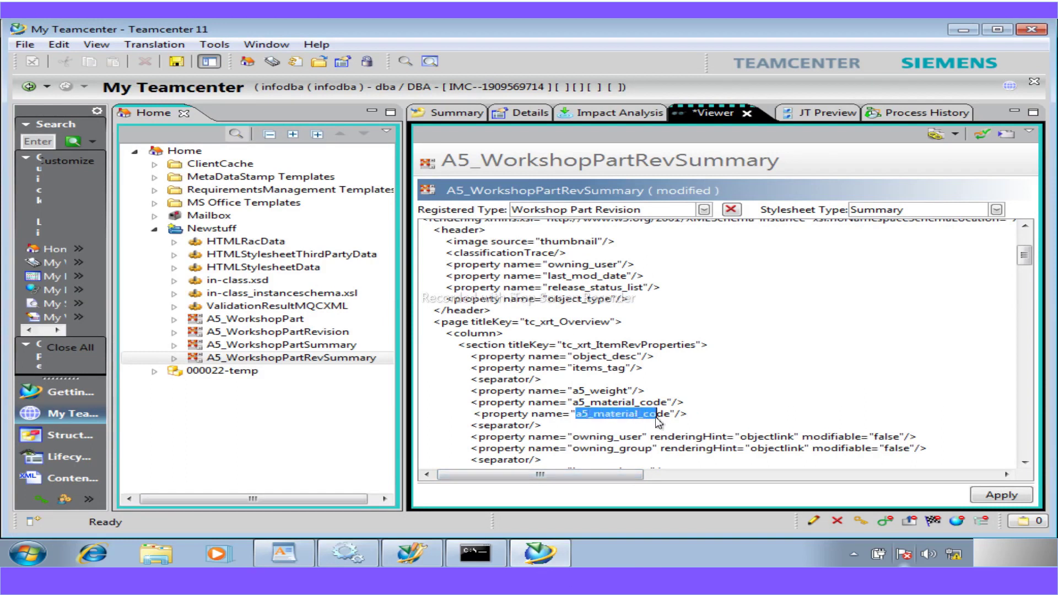
{"action": "type", "text": "a5_material_description"}
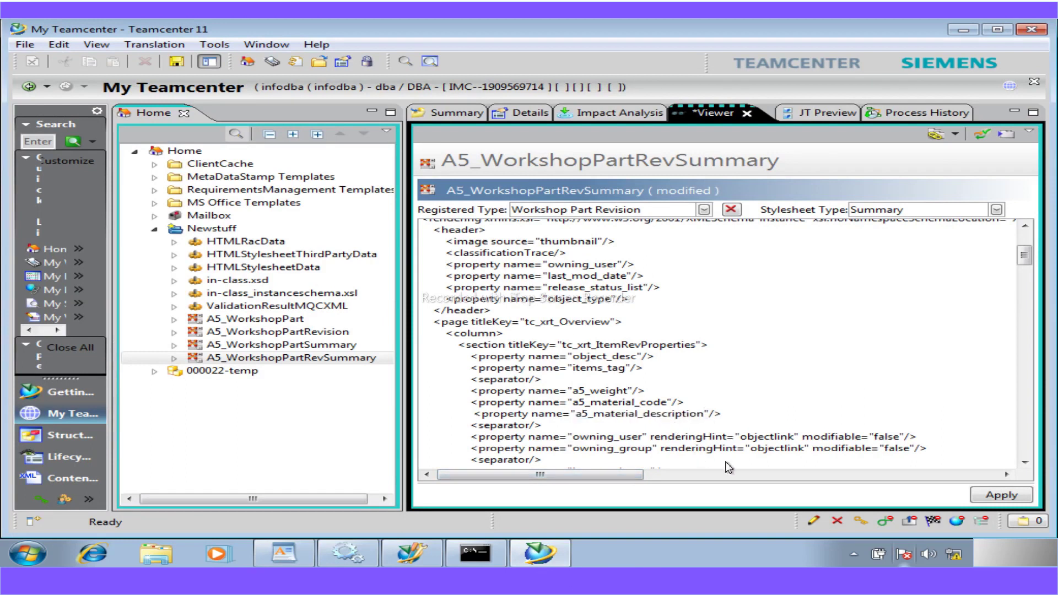
{"action": "left_click", "coordinate": [476, 414]}
{"action": "key", "text": "BackSpace"}
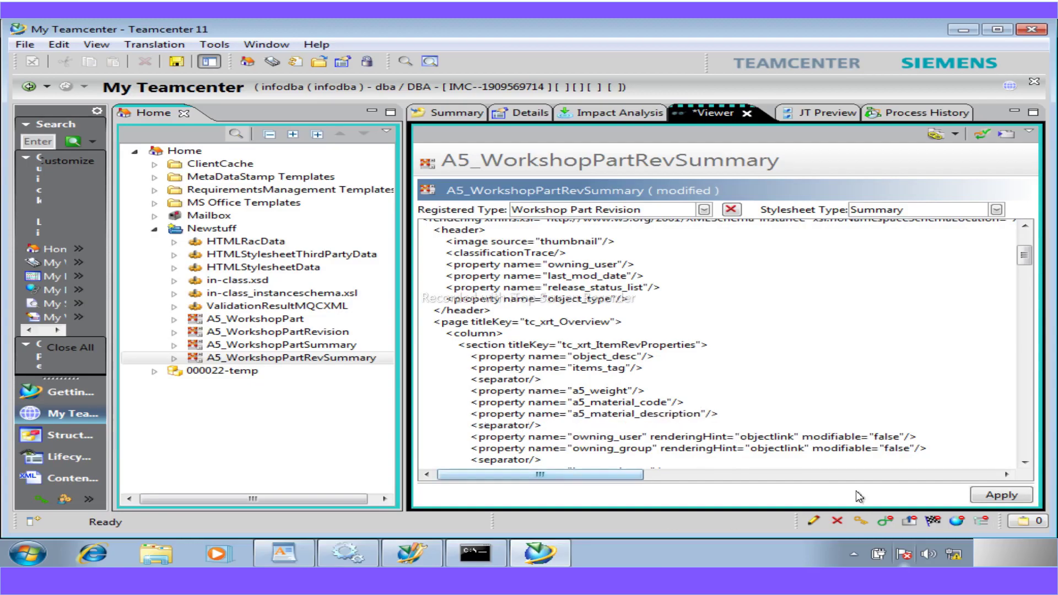
{"action": "left_click", "coordinate": [1003, 495]}
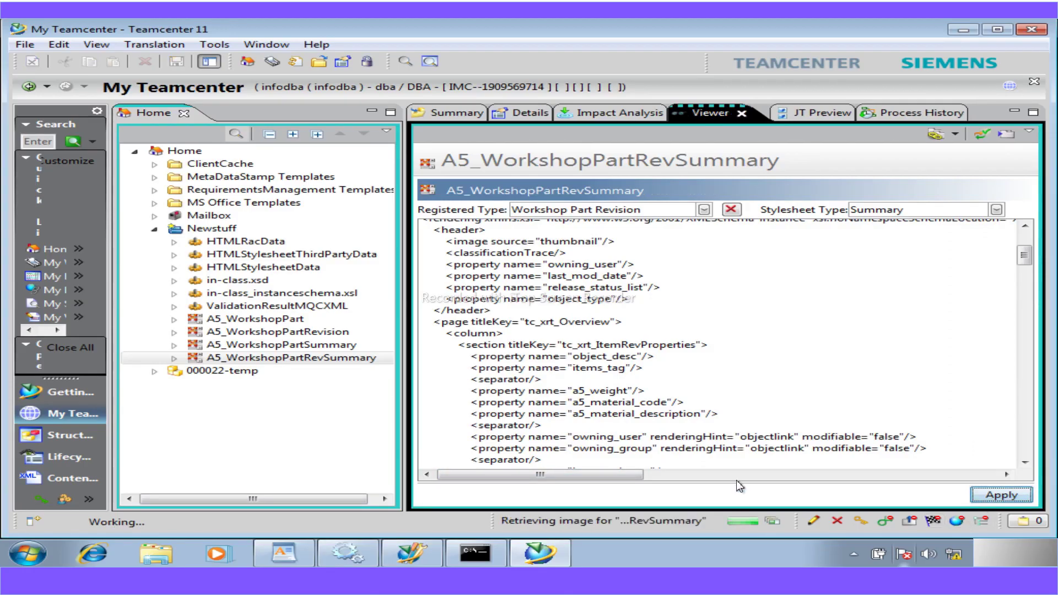
- Show the 000022/A;1-temp revision summary with Weight, Material Code and Material Description, then collapse Newstuff
{"action": "left_click", "coordinate": [443, 112]}
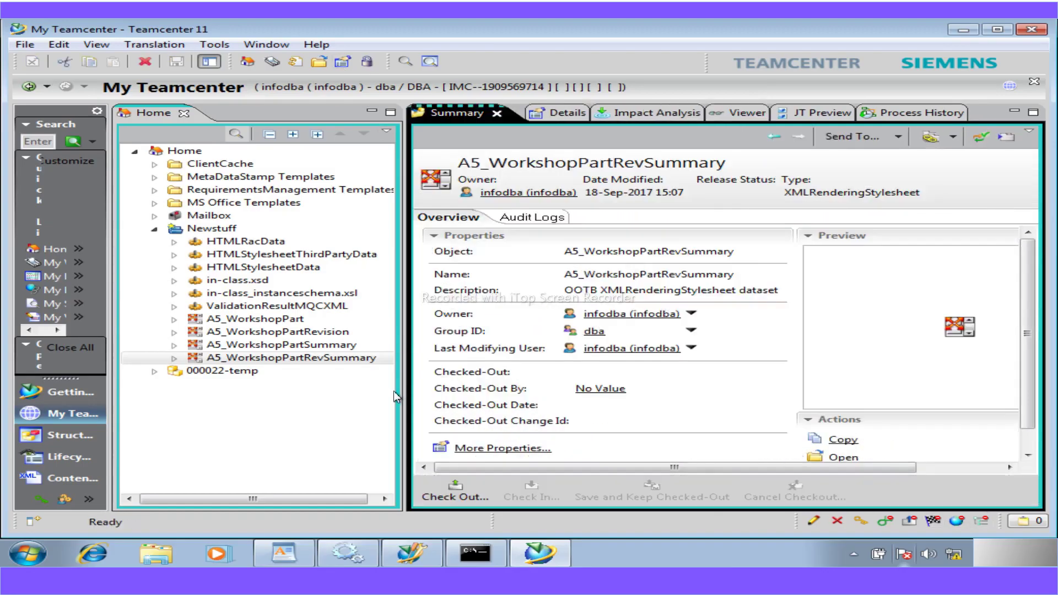
{"action": "double_click", "coordinate": [174, 374]}
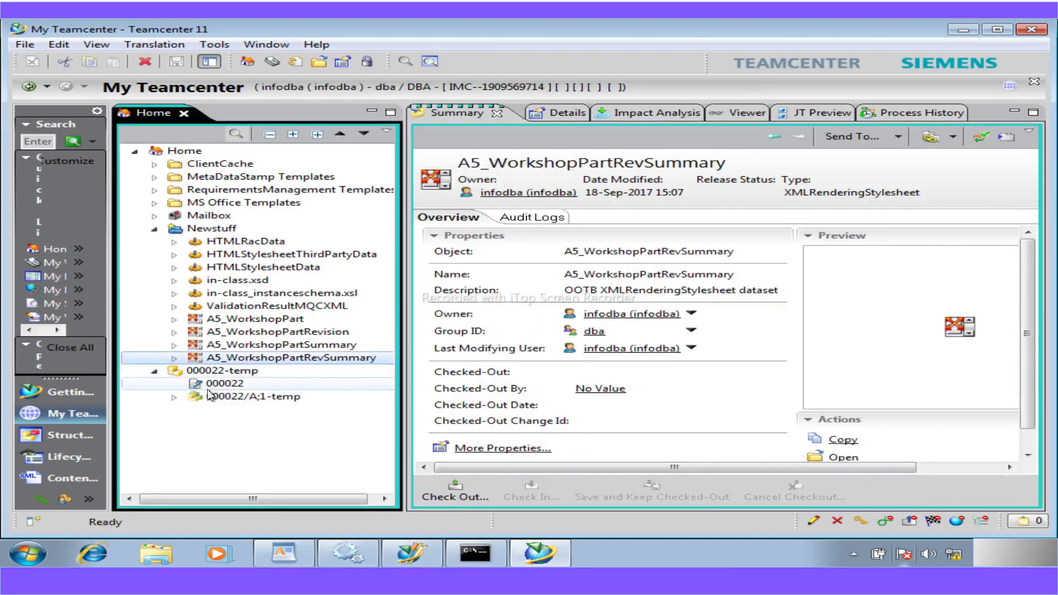
{"action": "left_click", "coordinate": [217, 396]}
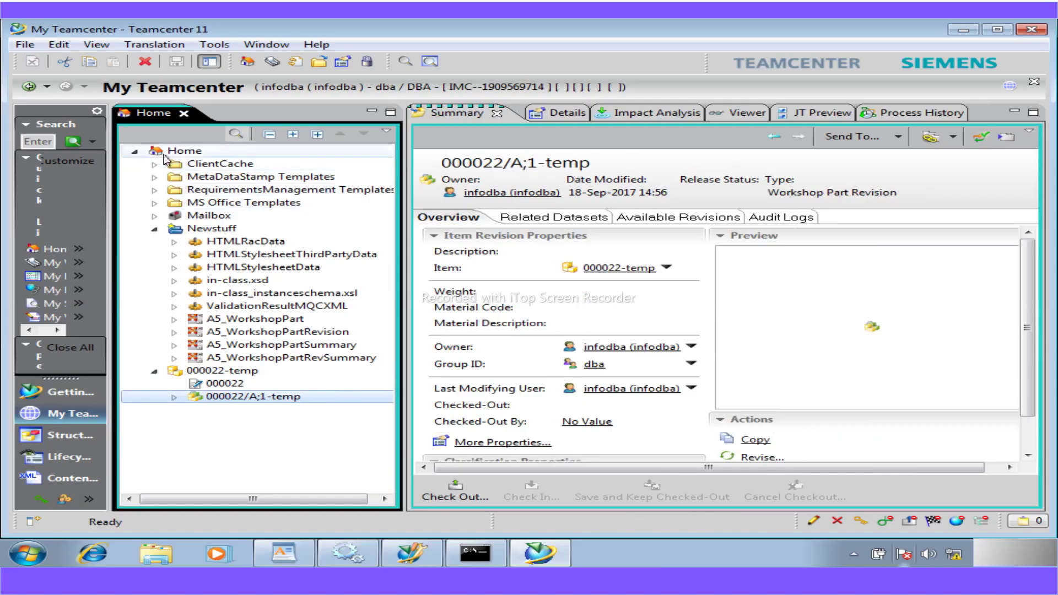
{"action": "left_click", "coordinate": [184, 150]}
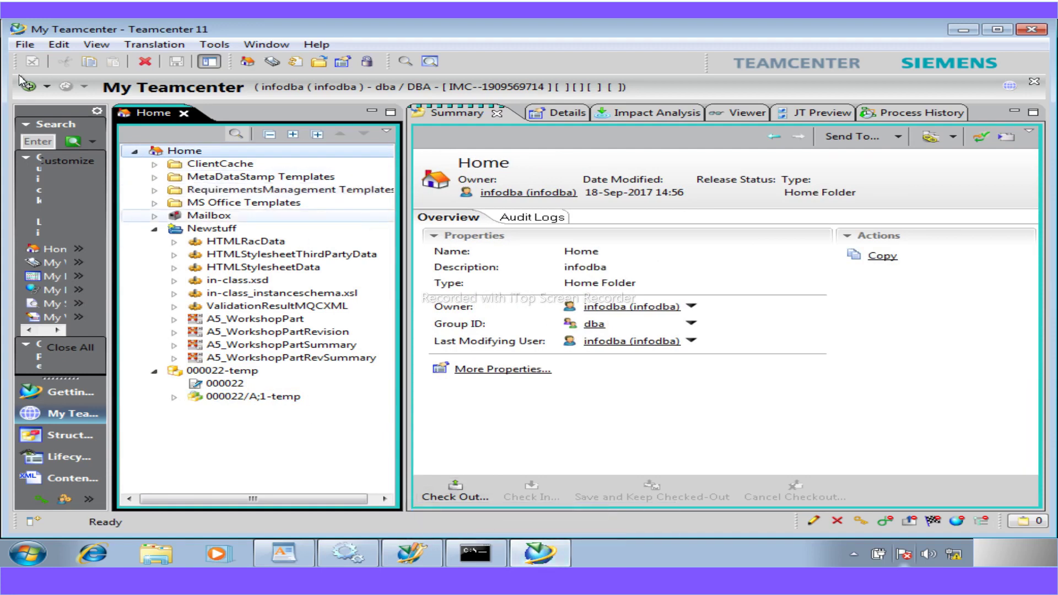
{"action": "left_click", "coordinate": [254, 398]}
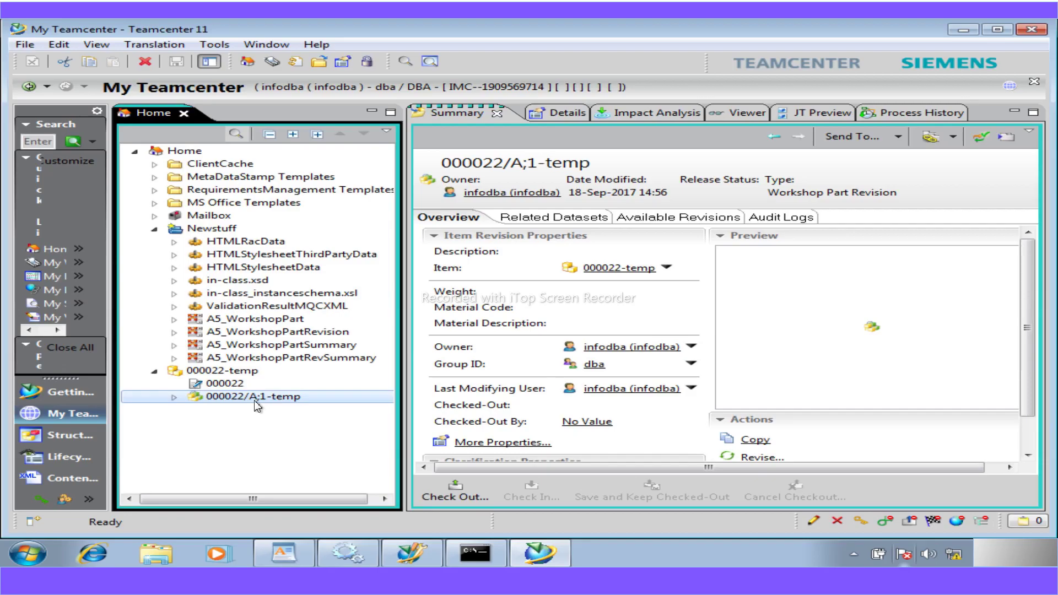
{"action": "left_click", "coordinate": [153, 229]}
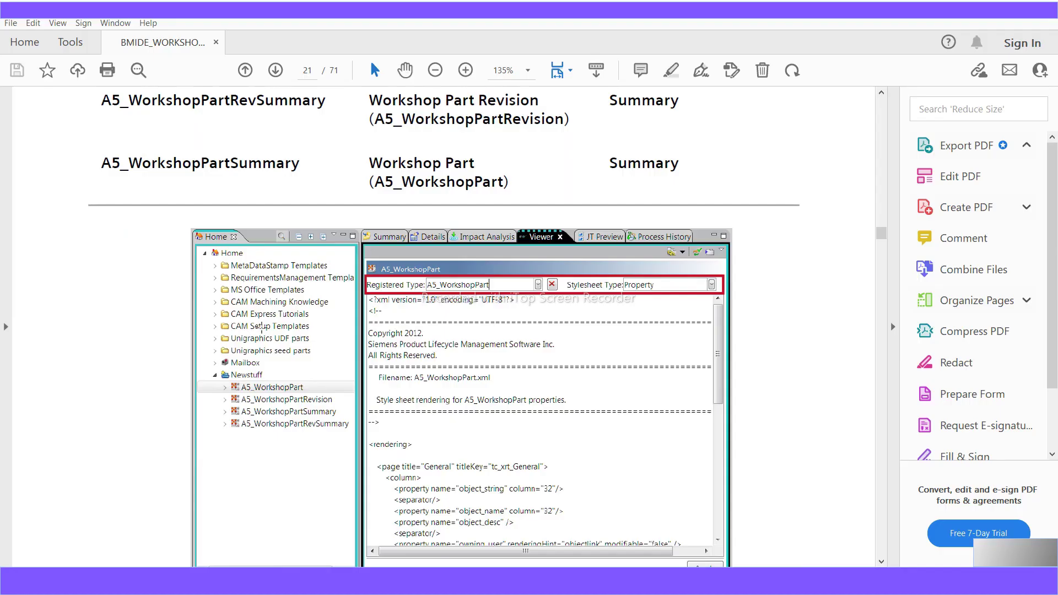
- Scroll the PDF from page 20 to page 22, reaching the a5_supplier and a5_safety_code property lines
{"action": "scroll", "coordinate": [274, 417], "scroll_direction": "up", "scroll_amount": 3}
{"action": "scroll", "coordinate": [273, 417], "scroll_direction": "up", "scroll_amount": 15}
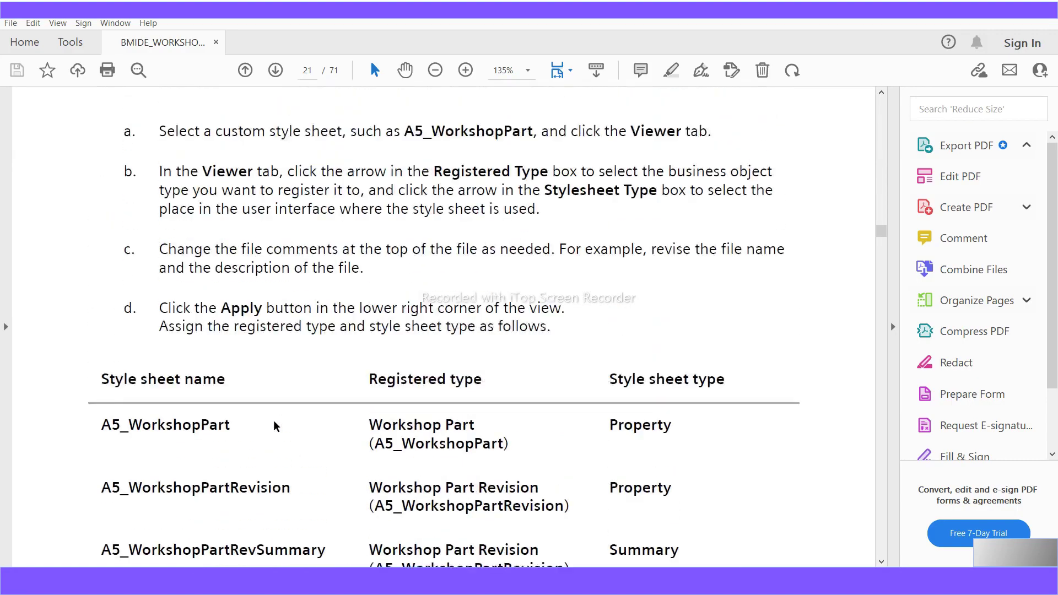
{"action": "scroll", "coordinate": [273, 424], "scroll_direction": "up", "scroll_amount": 15}
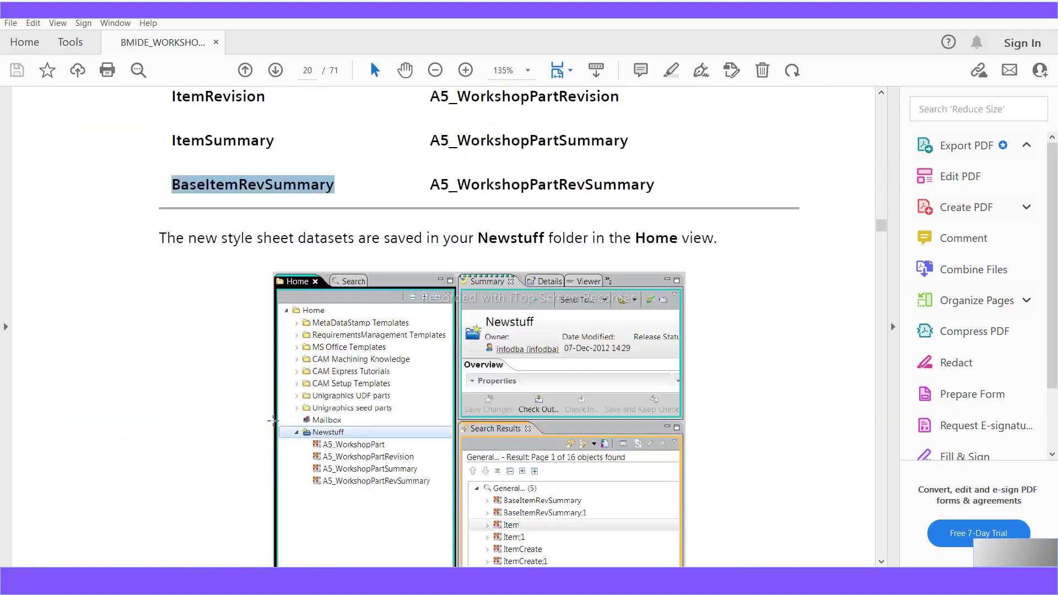
{"action": "scroll", "coordinate": [274, 423], "scroll_direction": "up", "scroll_amount": 5}
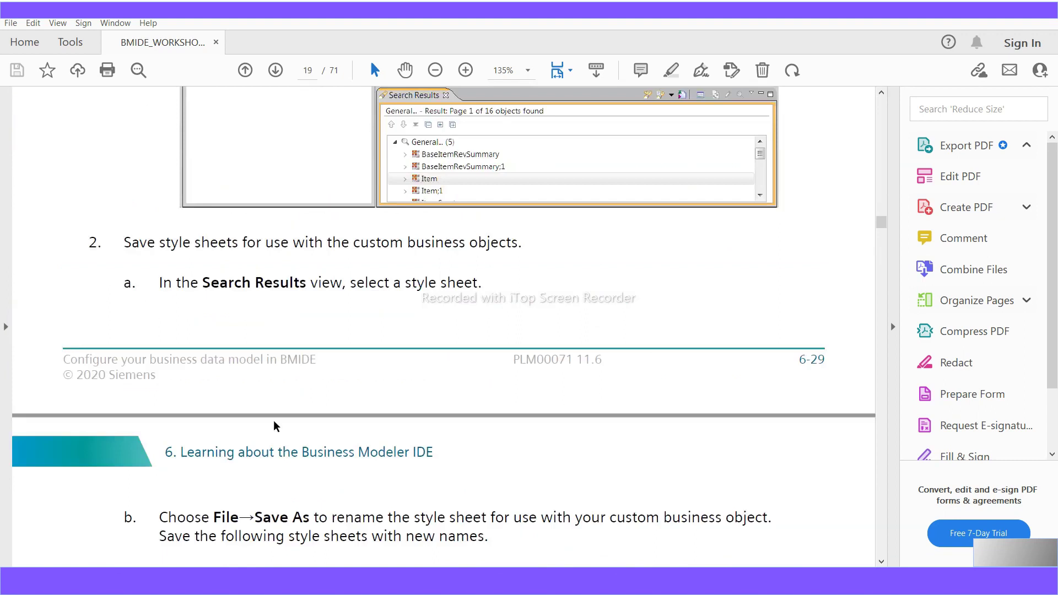
{"action": "scroll", "coordinate": [274, 426], "scroll_direction": "down", "scroll_amount": 12}
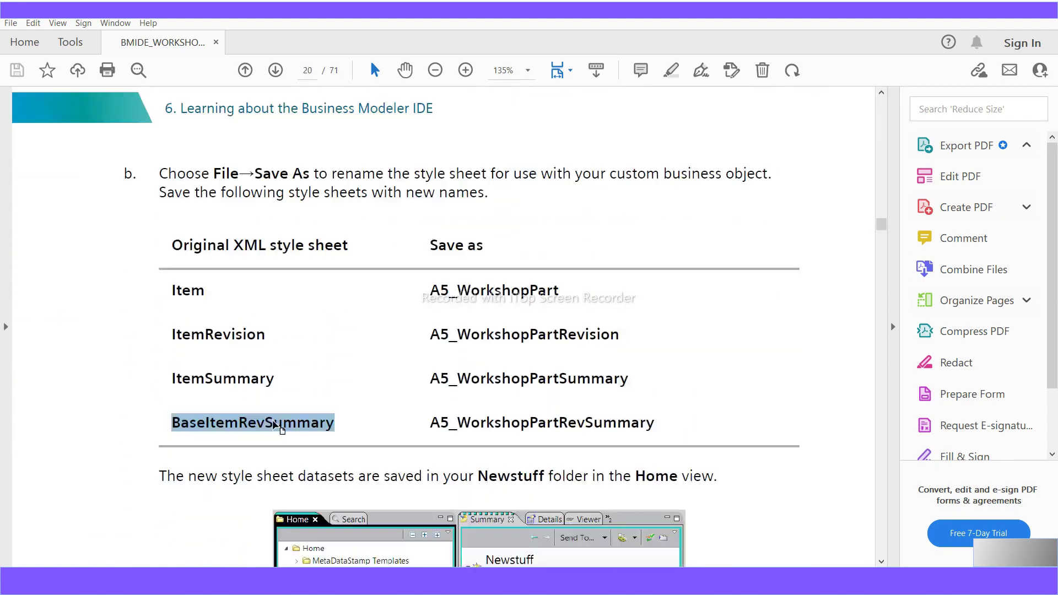
{"action": "scroll", "coordinate": [274, 426], "scroll_direction": "down", "scroll_amount": 12}
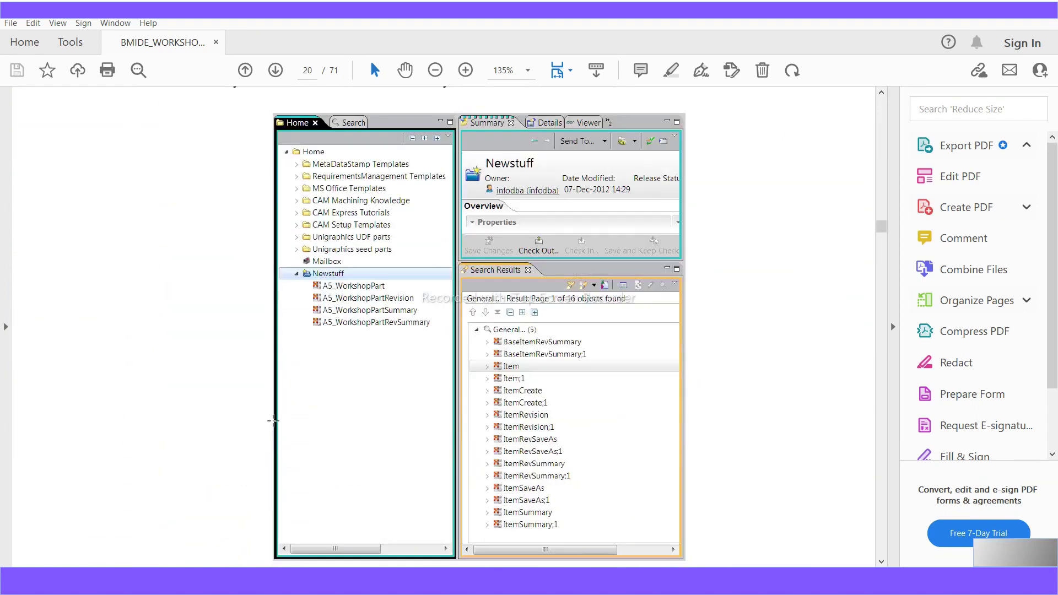
{"action": "scroll", "coordinate": [273, 420], "scroll_direction": "down", "scroll_amount": 3}
{"action": "scroll", "coordinate": [273, 421], "scroll_direction": "down", "scroll_amount": 8}
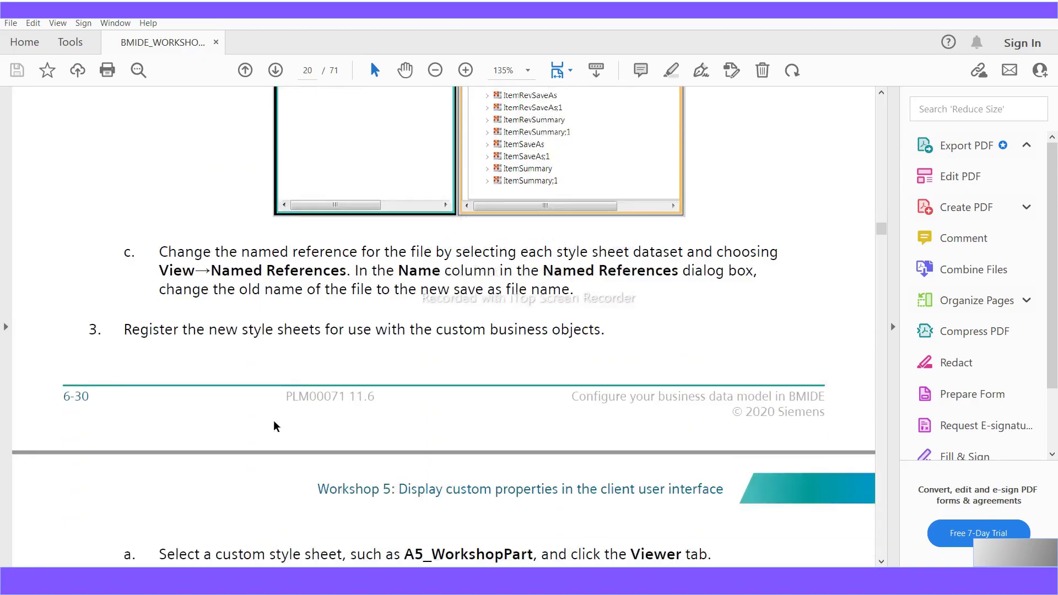
{"action": "scroll", "coordinate": [274, 420], "scroll_direction": "down", "scroll_amount": 7}
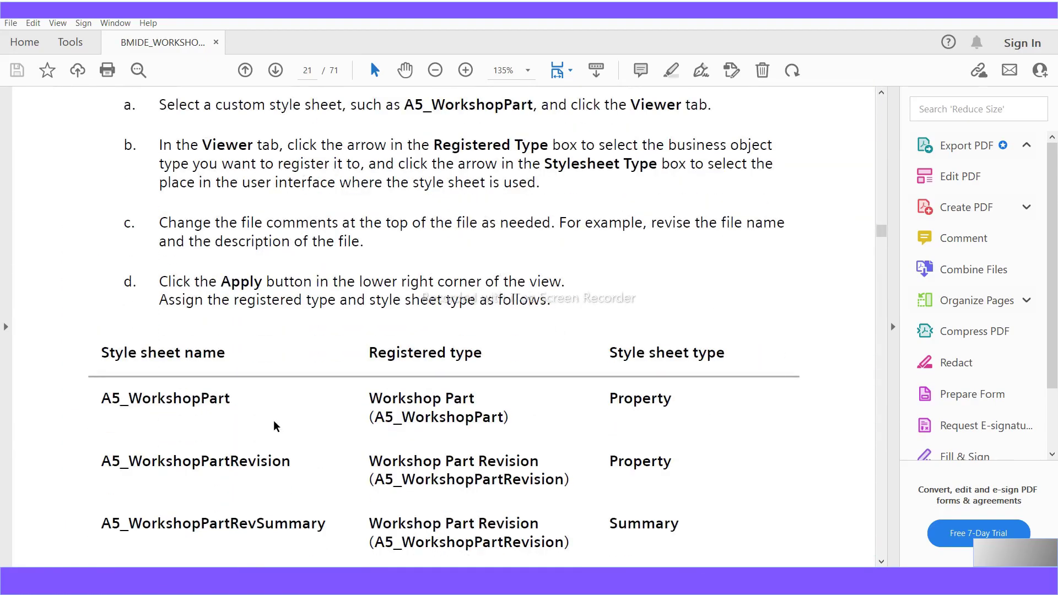
{"action": "scroll", "coordinate": [274, 420], "scroll_direction": "down", "scroll_amount": 9}
{"action": "scroll", "coordinate": [273, 421], "scroll_direction": "down", "scroll_amount": 8}
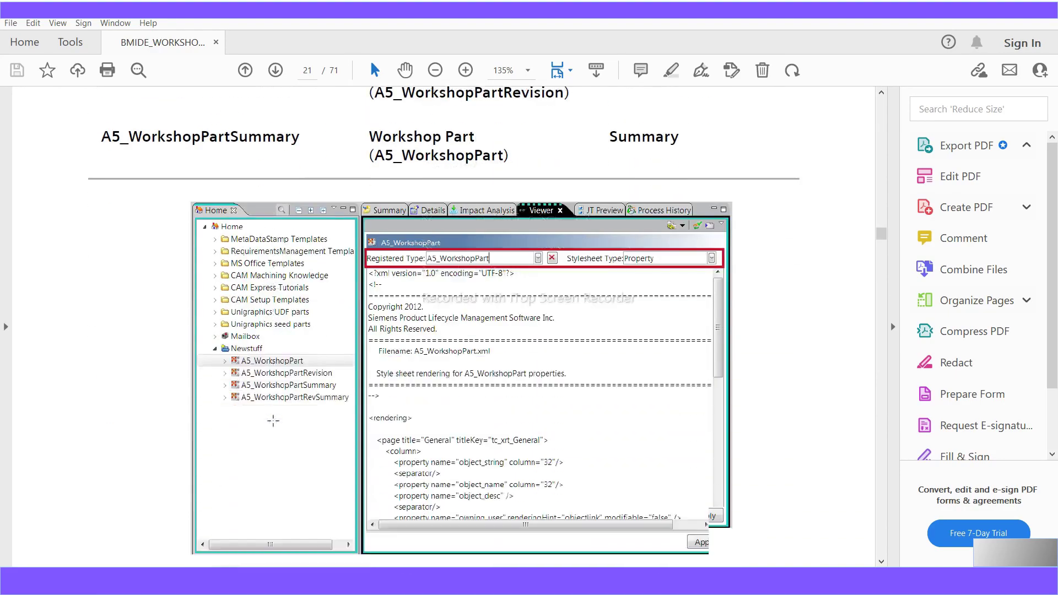
{"action": "scroll", "coordinate": [273, 421], "scroll_direction": "down", "scroll_amount": 8}
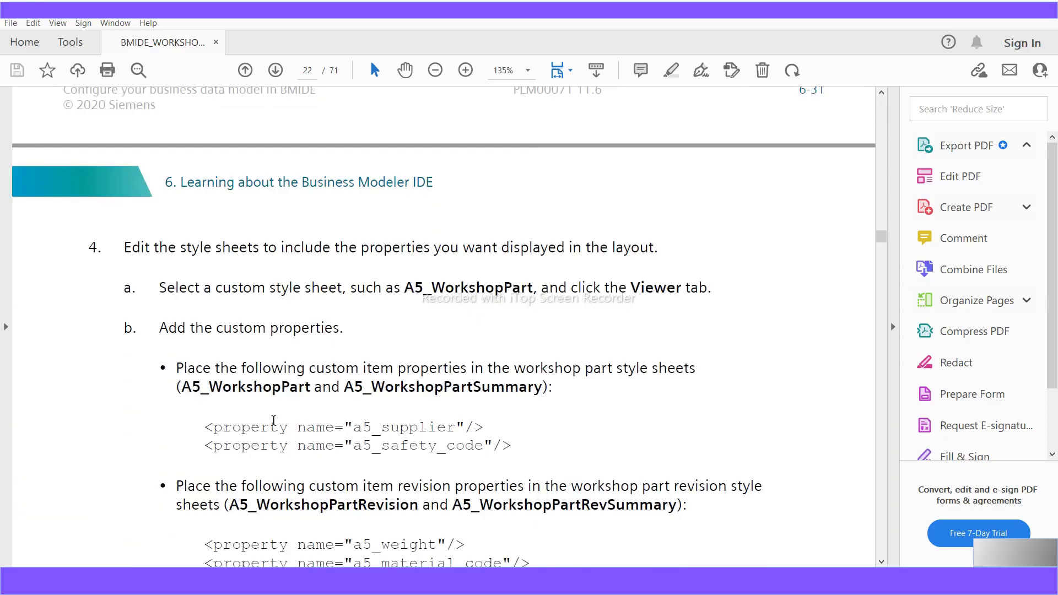
{"action": "scroll", "coordinate": [273, 419], "scroll_direction": "down", "scroll_amount": 1}
{"action": "scroll", "coordinate": [273, 420], "scroll_direction": "down", "scroll_amount": 6}
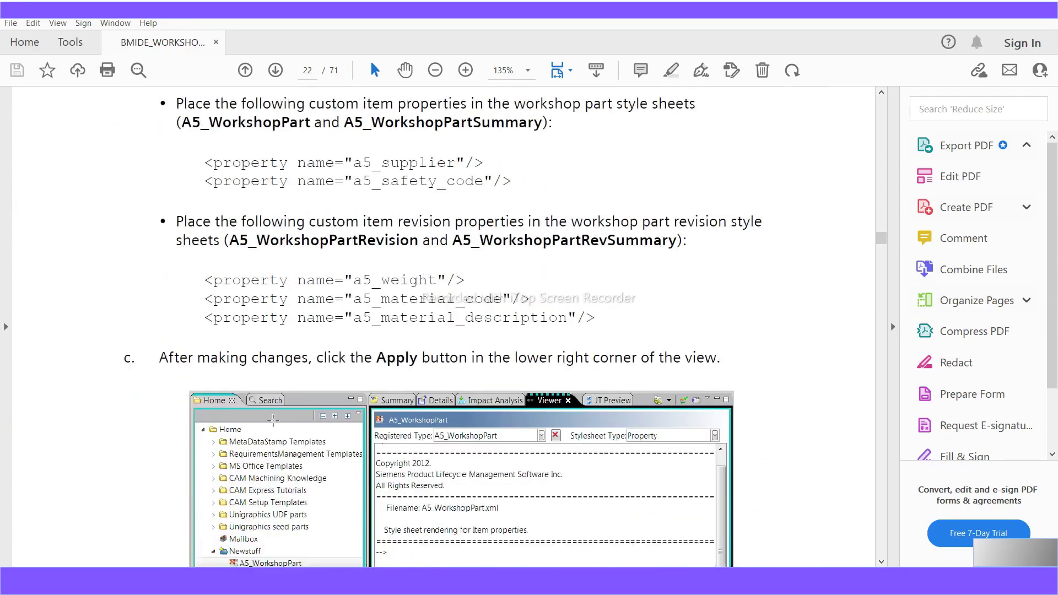
{"action": "scroll", "coordinate": [273, 420], "scroll_direction": "down", "scroll_amount": 2}
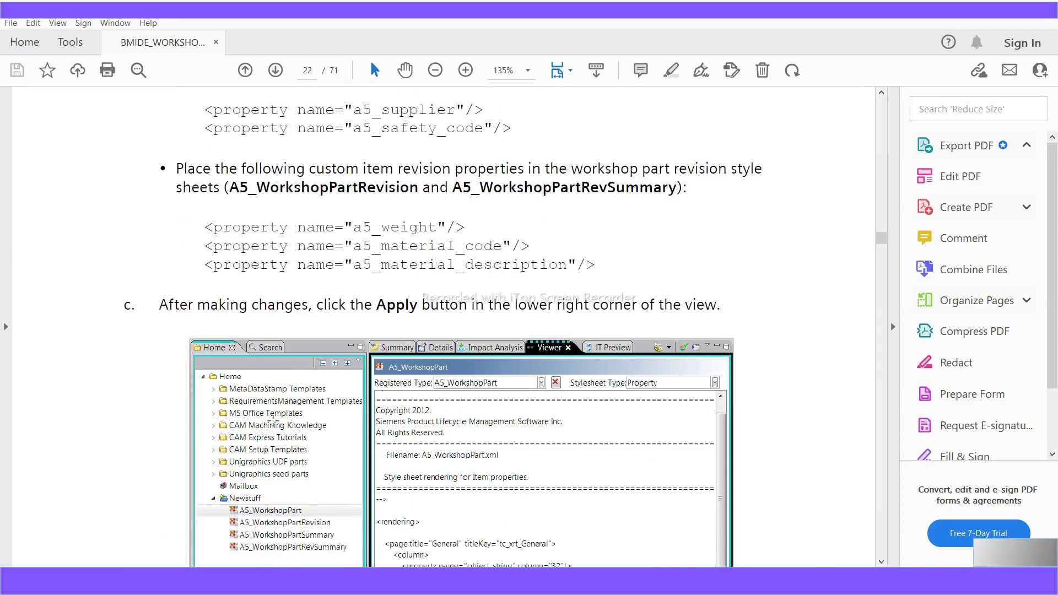
{"action": "scroll", "coordinate": [273, 419], "scroll_direction": "down", "scroll_amount": 3}
{"action": "scroll", "coordinate": [273, 420], "scroll_direction": "down", "scroll_amount": 2}
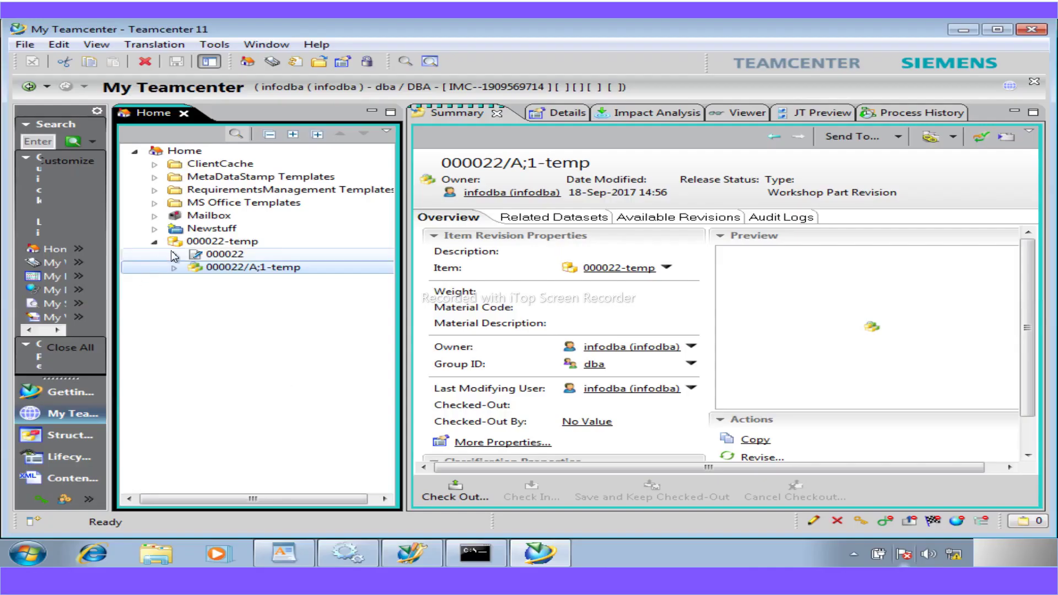
- Select the A5_WorkshopPart style sheet under Newstuff, check its actions menu, then minimize Teamcenter
{"action": "left_click", "coordinate": [154, 228]}
{"action": "left_click", "coordinate": [213, 320]}
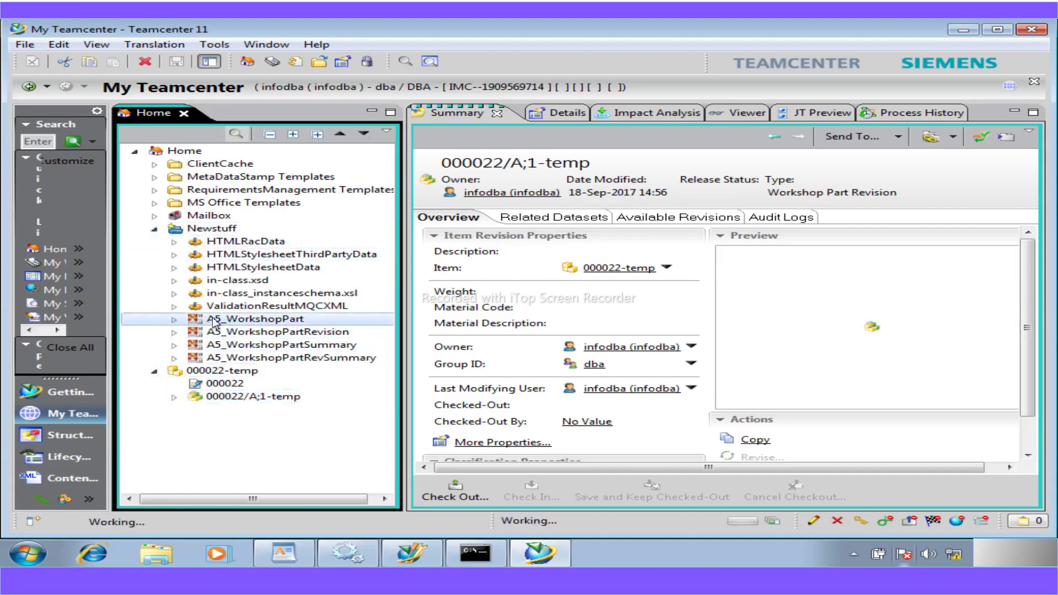
{"action": "right_click", "coordinate": [213, 321]}
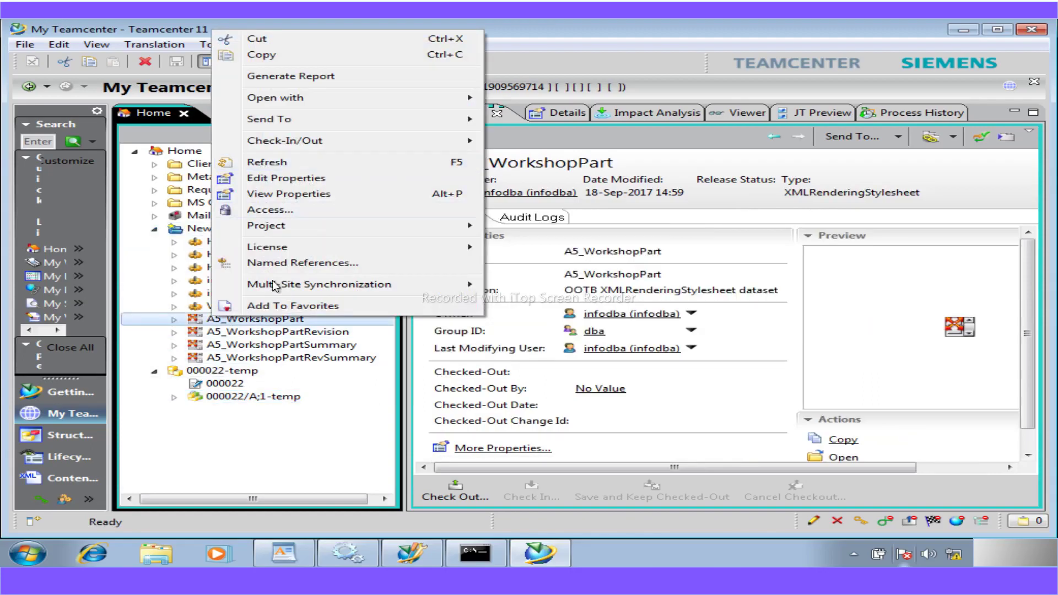
{"action": "left_click", "coordinate": [288, 477]}
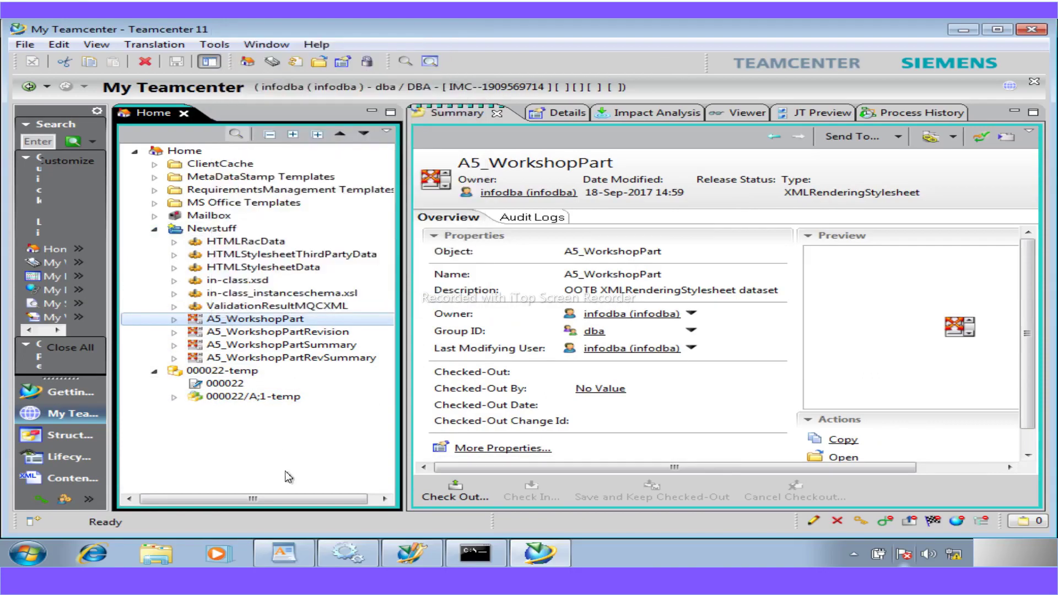
{"action": "left_click", "coordinate": [966, 32]}
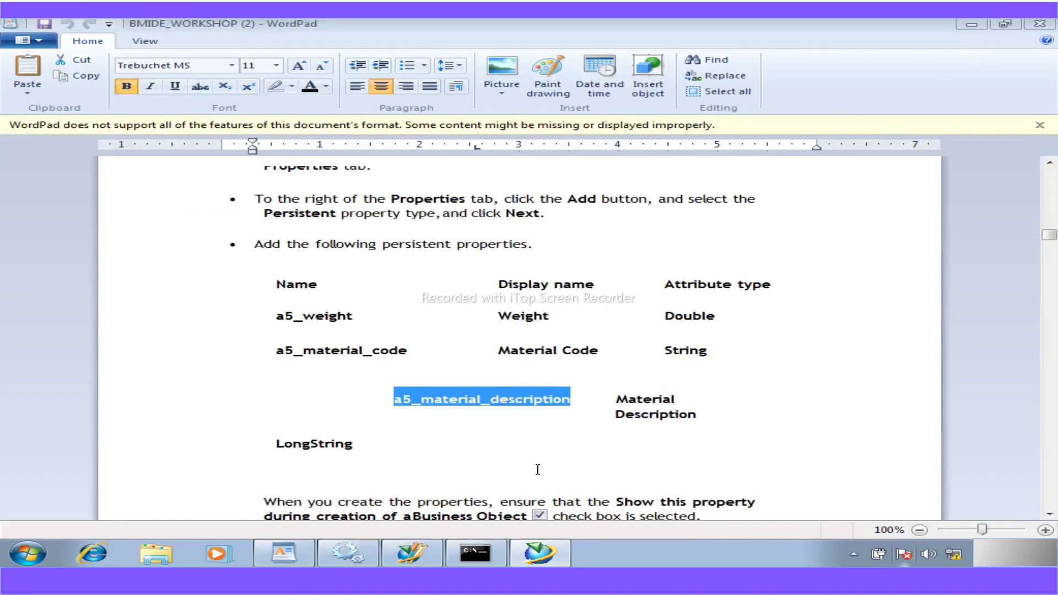
- Scroll the WordPad guide to the Workshop Part Revision creation screenshot, then return to Teamcenter
{"action": "left_click", "coordinate": [1050, 514]}
{"action": "scroll", "coordinate": [817, 462], "scroll_direction": "down", "scroll_amount": 4}
{"action": "scroll", "coordinate": [774, 455], "scroll_direction": "down", "scroll_amount": 3}
{"action": "scroll", "coordinate": [775, 455], "scroll_direction": "down", "scroll_amount": 4}
{"action": "scroll", "coordinate": [775, 455], "scroll_direction": "down", "scroll_amount": 11}
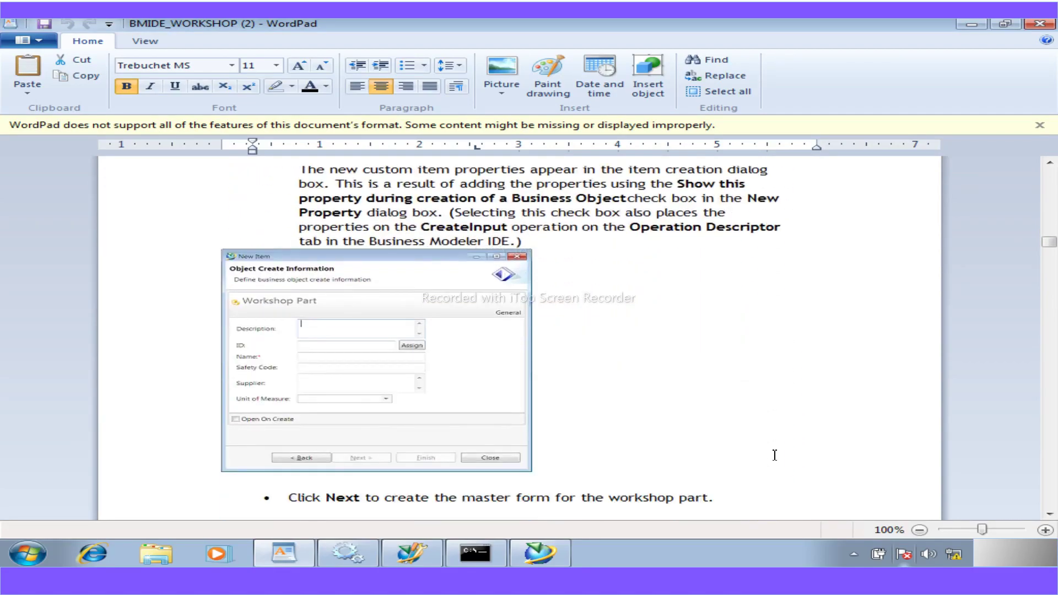
{"action": "scroll", "coordinate": [774, 455], "scroll_direction": "down", "scroll_amount": 1}
{"action": "scroll", "coordinate": [774, 455], "scroll_direction": "down", "scroll_amount": 1}
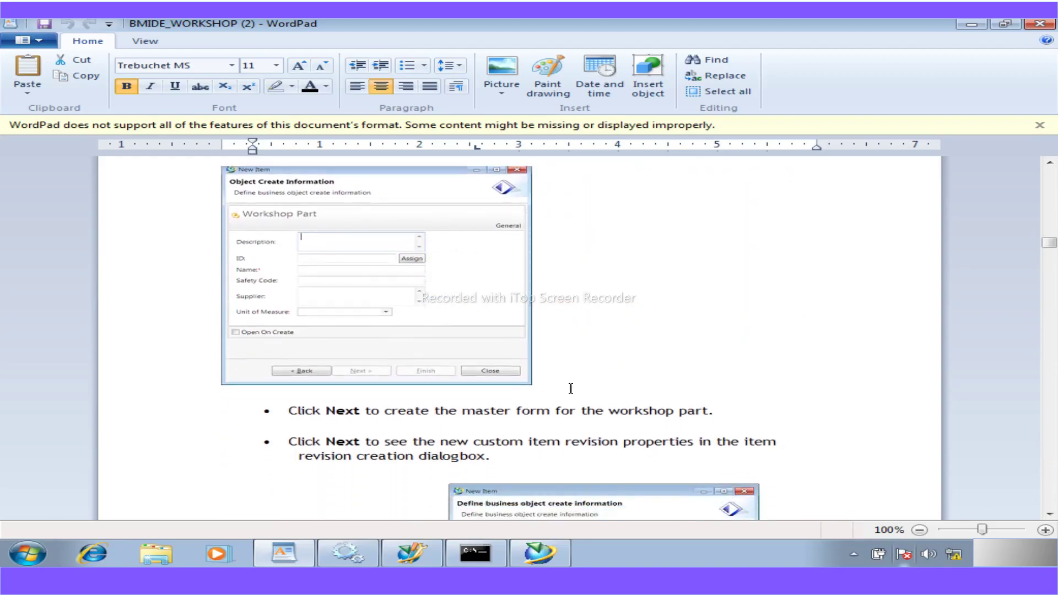
{"action": "scroll", "coordinate": [298, 274], "scroll_direction": "down", "scroll_amount": 6}
{"action": "scroll", "coordinate": [390, 329], "scroll_direction": "up", "scroll_amount": 7}
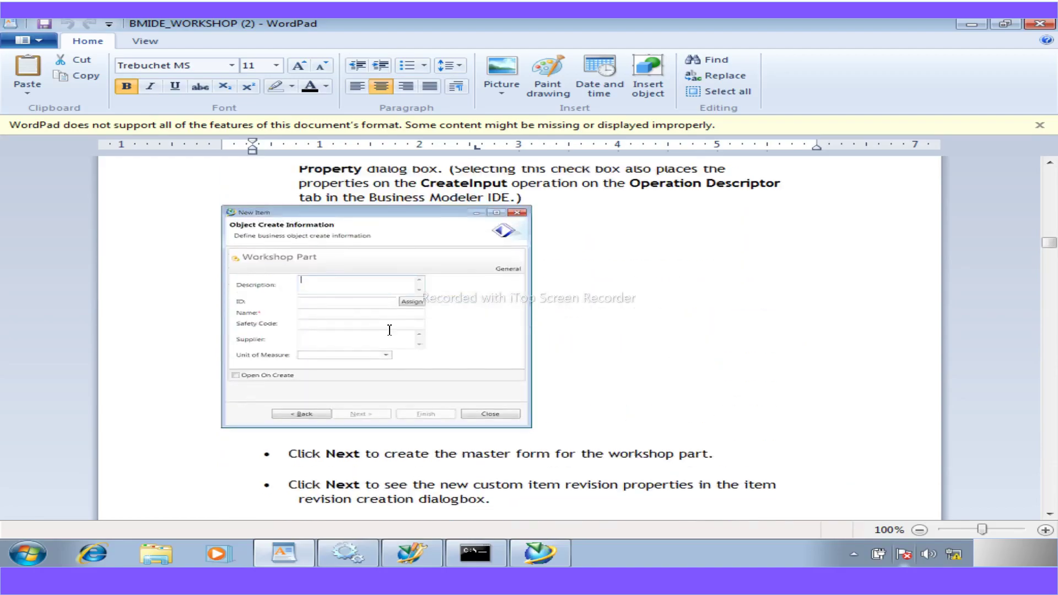
{"action": "scroll", "coordinate": [380, 363], "scroll_direction": "down", "scroll_amount": 7}
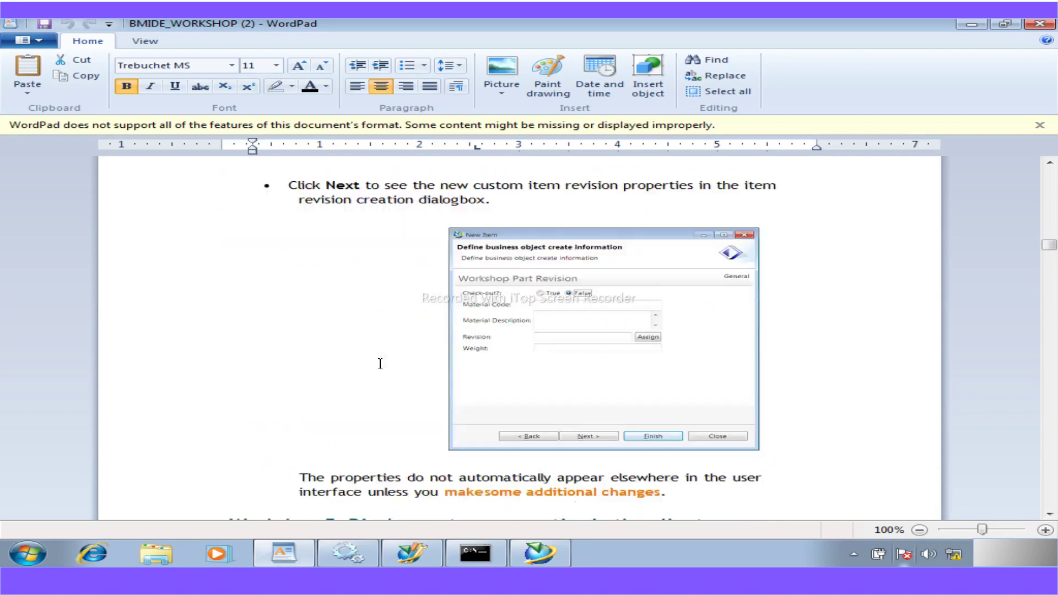
{"action": "scroll", "coordinate": [380, 363], "scroll_direction": "down", "scroll_amount": 1}
{"action": "scroll", "coordinate": [380, 363], "scroll_direction": "down", "scroll_amount": 6}
{"action": "scroll", "coordinate": [380, 363], "scroll_direction": "up", "scroll_amount": 6}
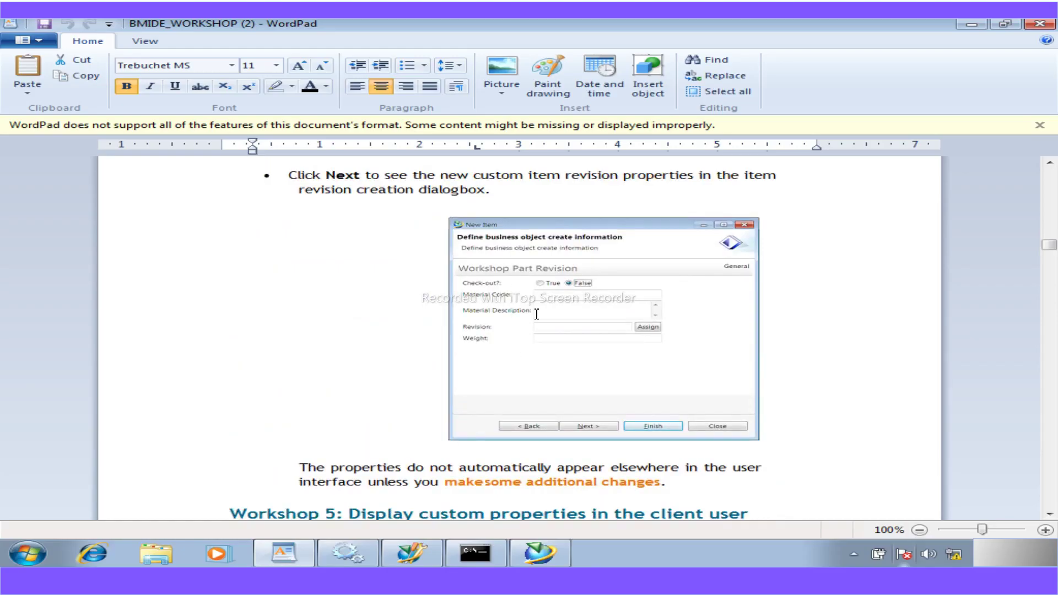
{"action": "left_click", "coordinate": [540, 553]}
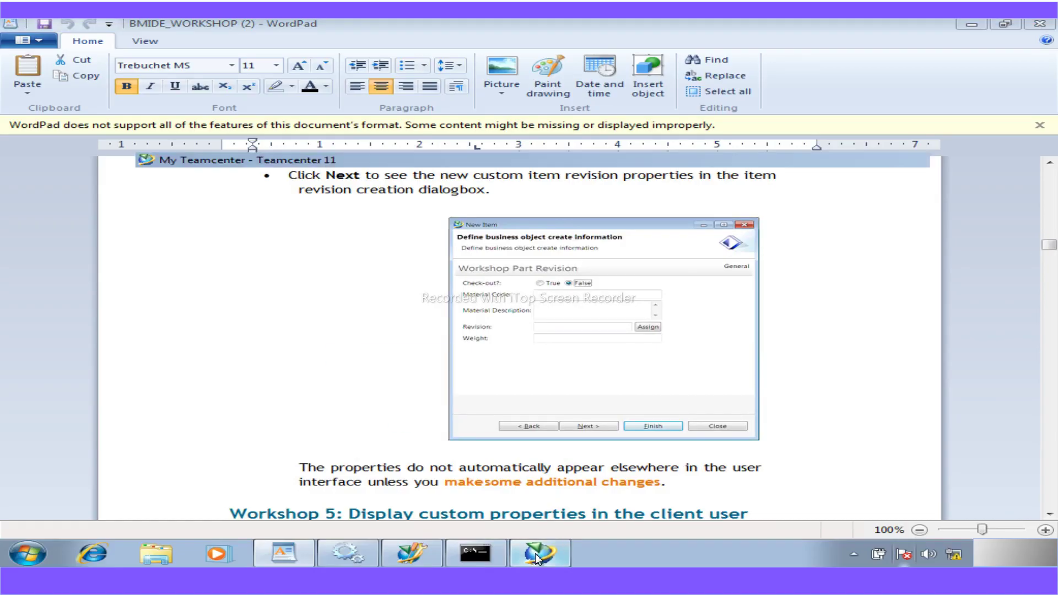
- Create a Workshop Part item named 'temp' in the Home folder, producing 000023-temp
{"action": "left_click", "coordinate": [185, 150]}
{"action": "left_click", "coordinate": [24, 45]}
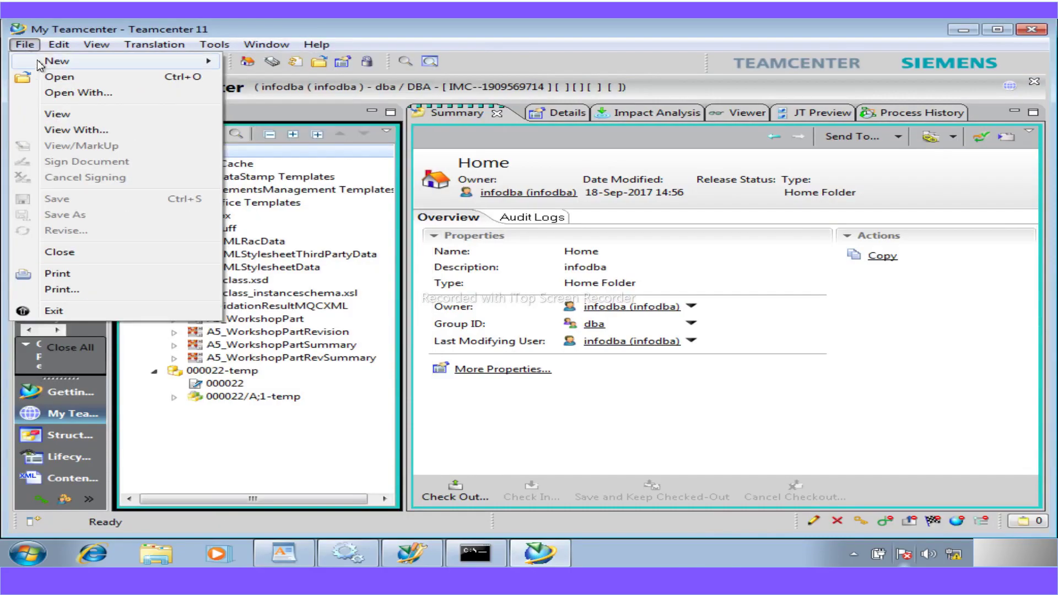
{"action": "mouse_move", "coordinate": [39, 61]}
{"action": "left_click", "coordinate": [268, 61]}
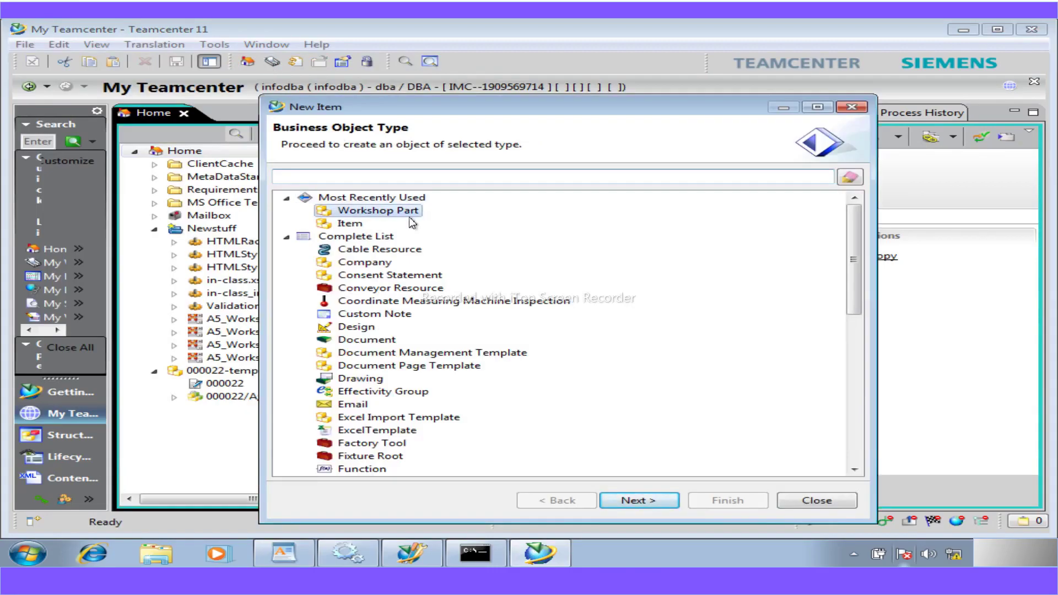
{"action": "left_click", "coordinate": [638, 501]}
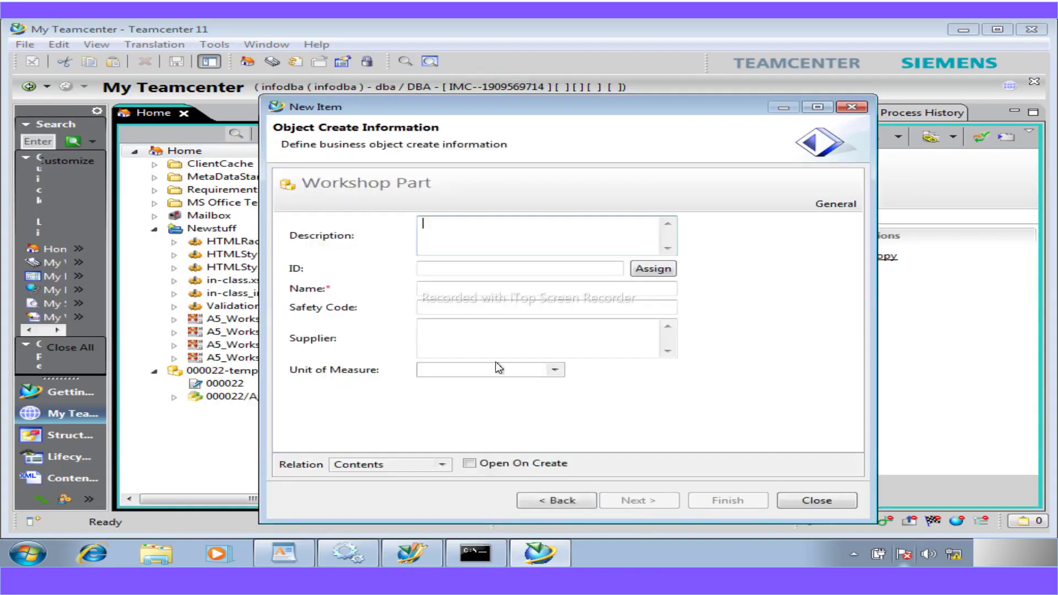
{"action": "left_click", "coordinate": [426, 289]}
{"action": "type", "text": "temp"}
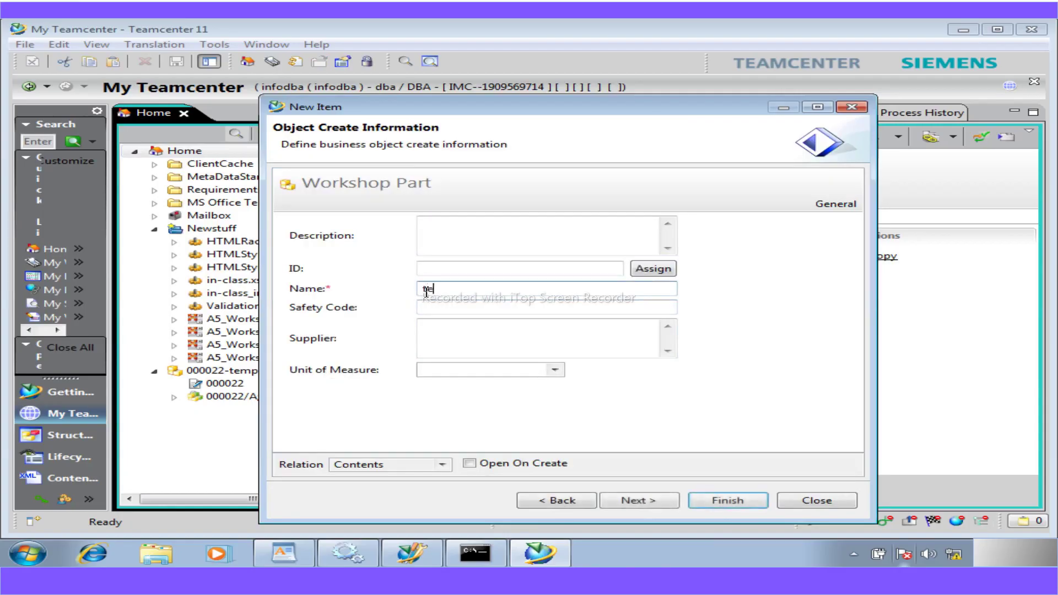
{"action": "left_click", "coordinate": [655, 497]}
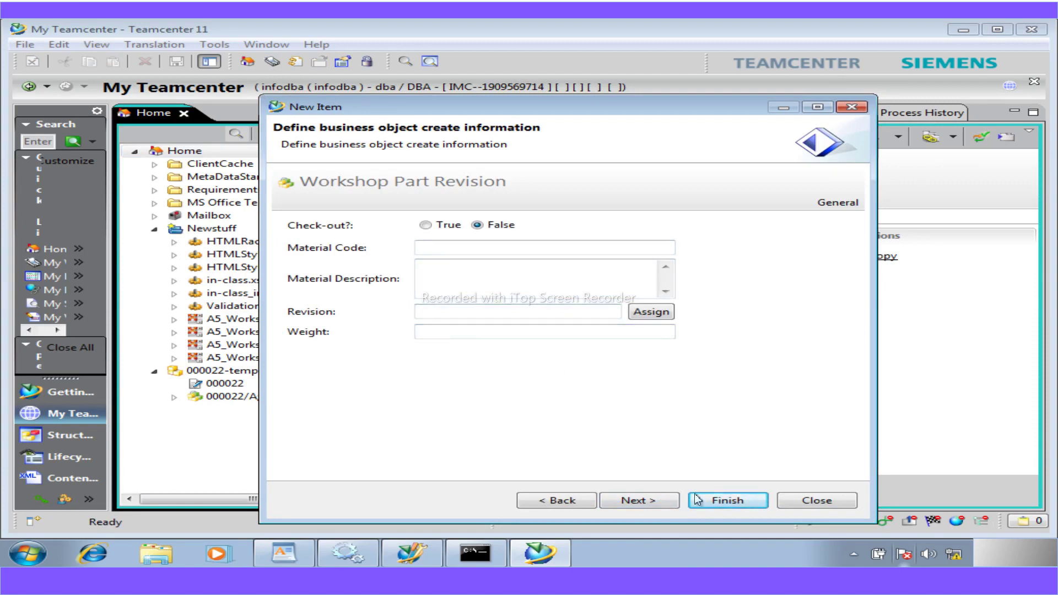
{"action": "left_click", "coordinate": [739, 502]}
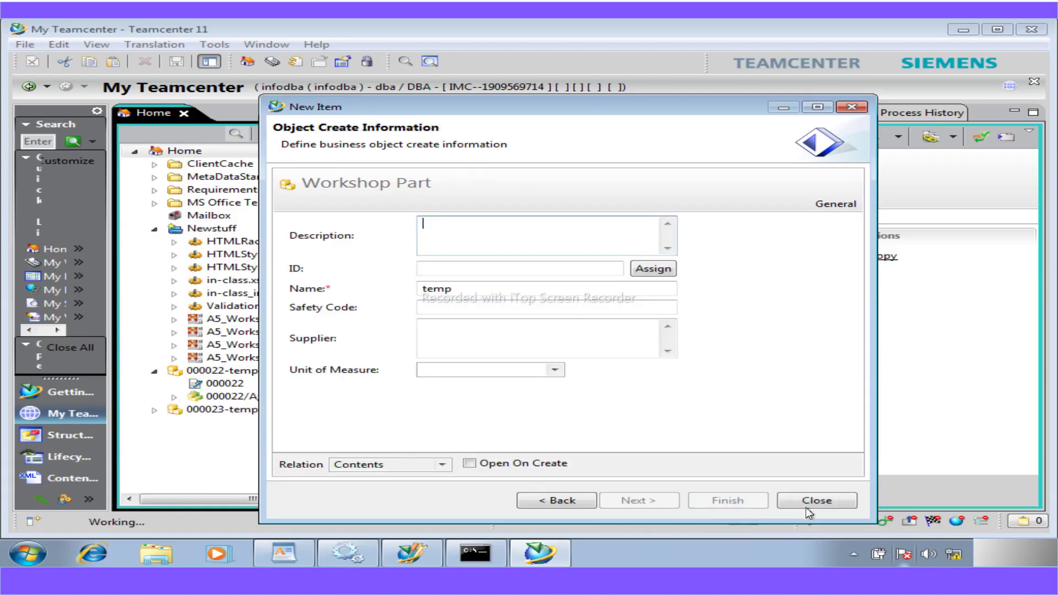
{"action": "left_click", "coordinate": [809, 501]}
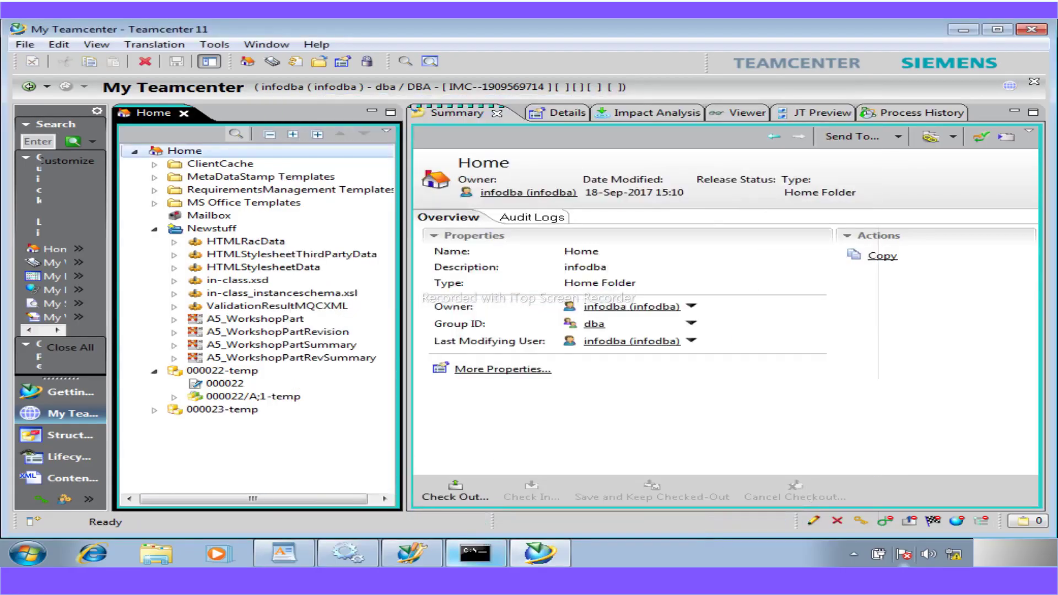
{"action": "left_click", "coordinate": [155, 370]}
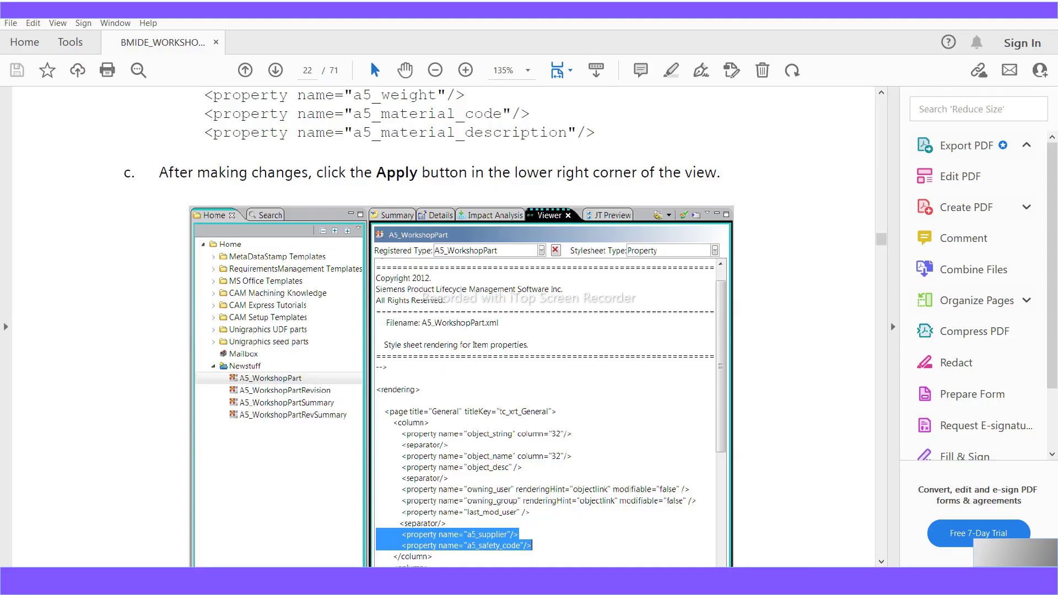
- Scroll the workshop PDF down to page 25, where Workshop 6: Create lists of values begins
{"action": "scroll", "coordinate": [499, 453], "scroll_direction": "down", "scroll_amount": 8}
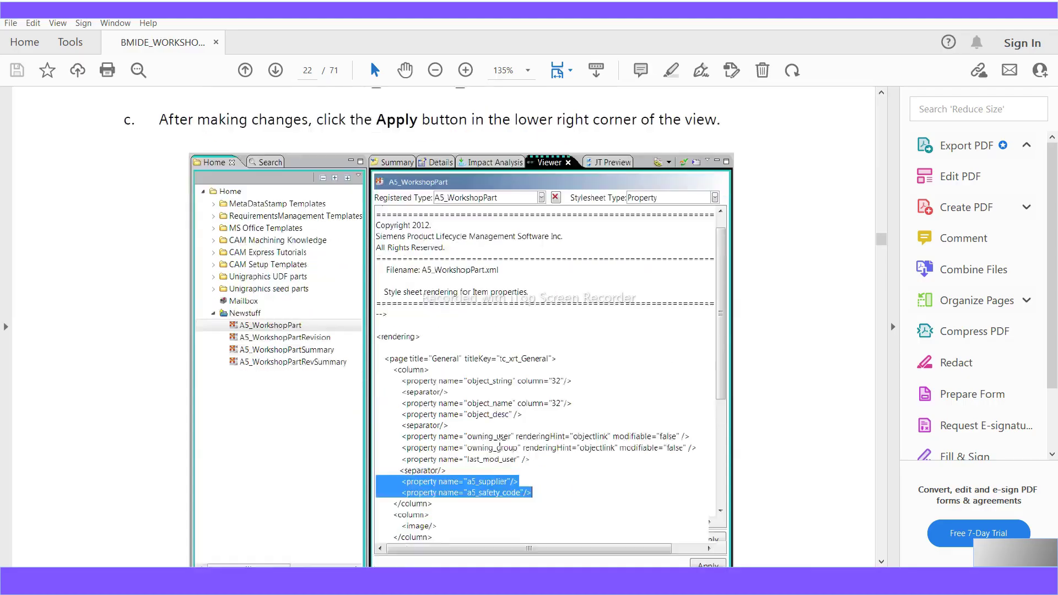
{"action": "scroll", "coordinate": [499, 453], "scroll_direction": "down", "scroll_amount": 10}
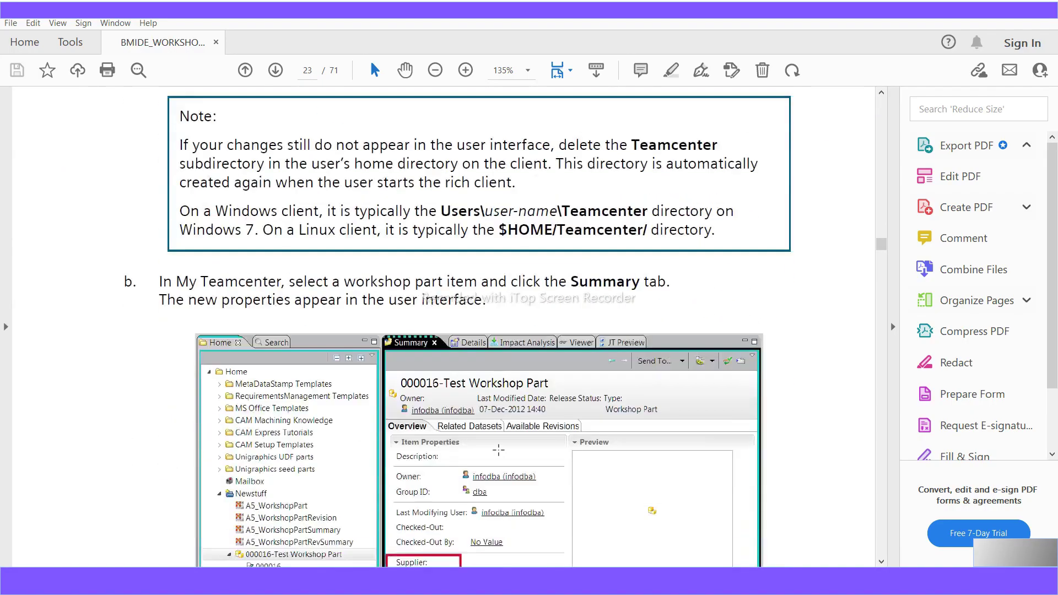
{"action": "scroll", "coordinate": [499, 450], "scroll_direction": "down", "scroll_amount": 2}
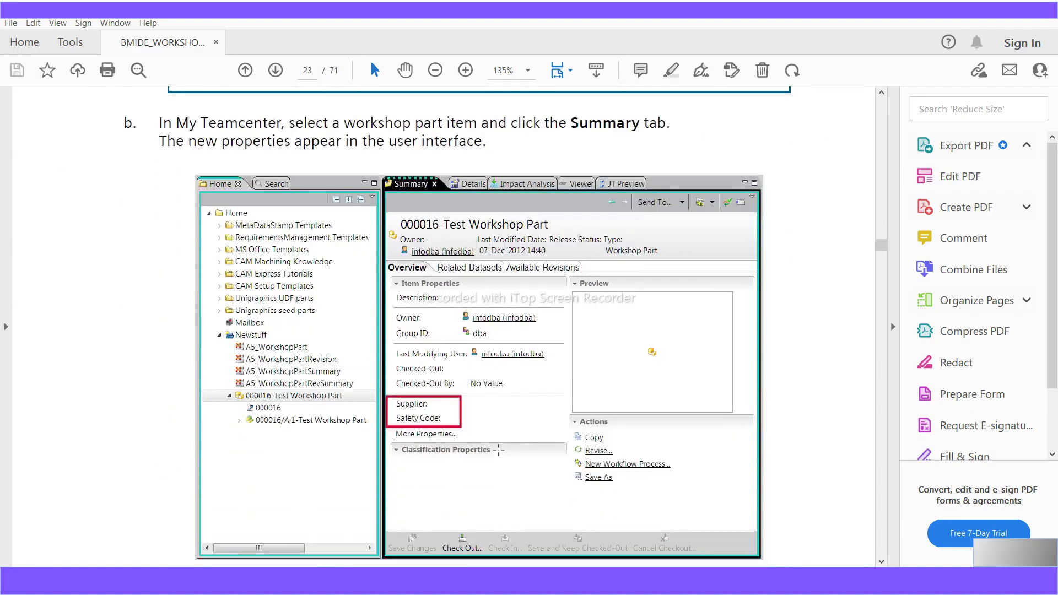
{"action": "scroll", "coordinate": [499, 450], "scroll_direction": "down", "scroll_amount": 1}
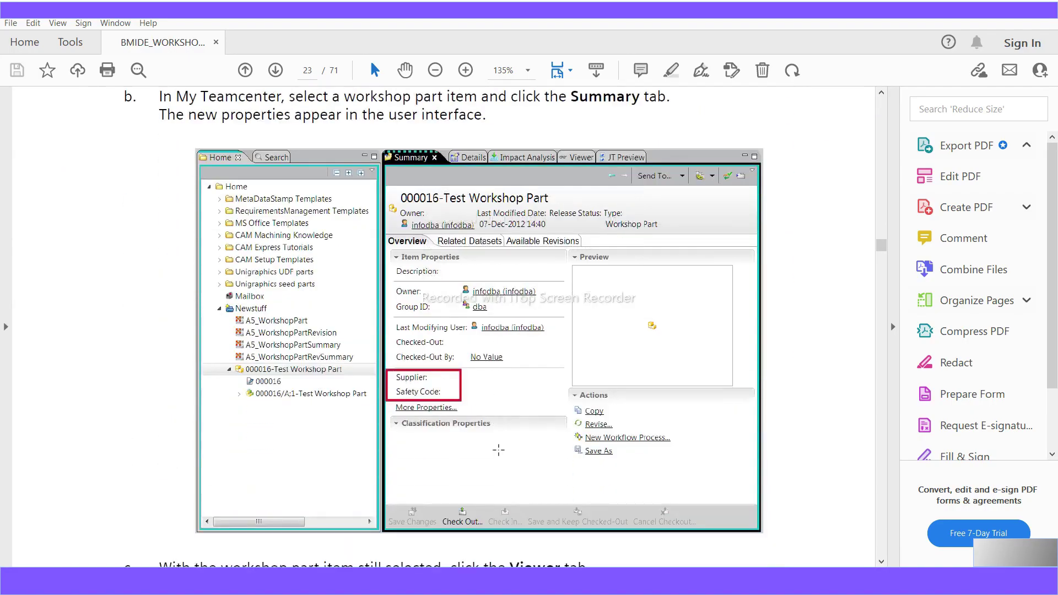
{"action": "scroll", "coordinate": [498, 450], "scroll_direction": "down", "scroll_amount": 18}
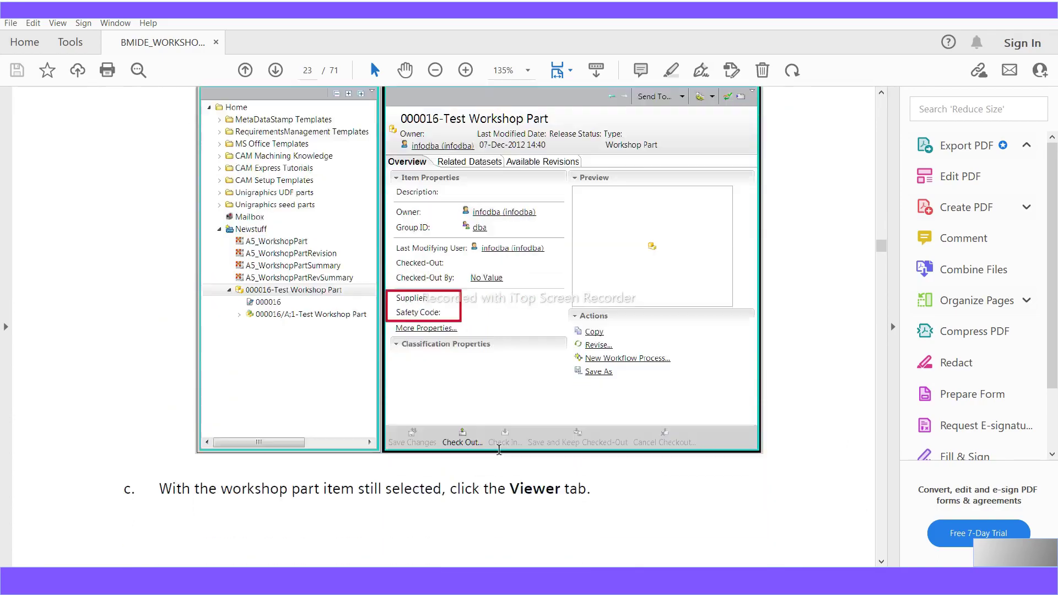
{"action": "scroll", "coordinate": [498, 450], "scroll_direction": "down", "scroll_amount": 19}
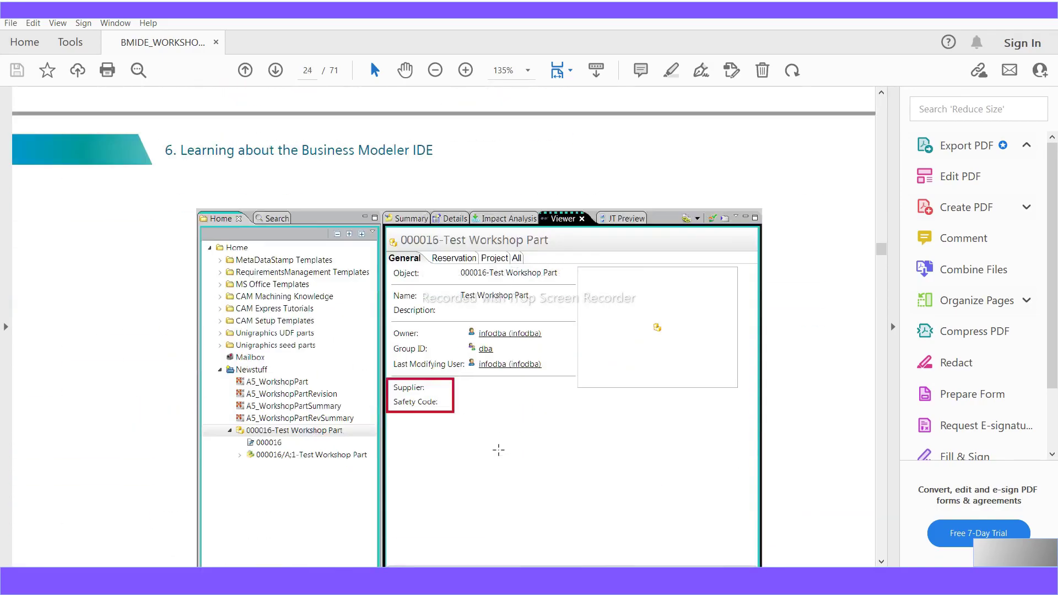
{"action": "scroll", "coordinate": [499, 450], "scroll_direction": "down", "scroll_amount": 9}
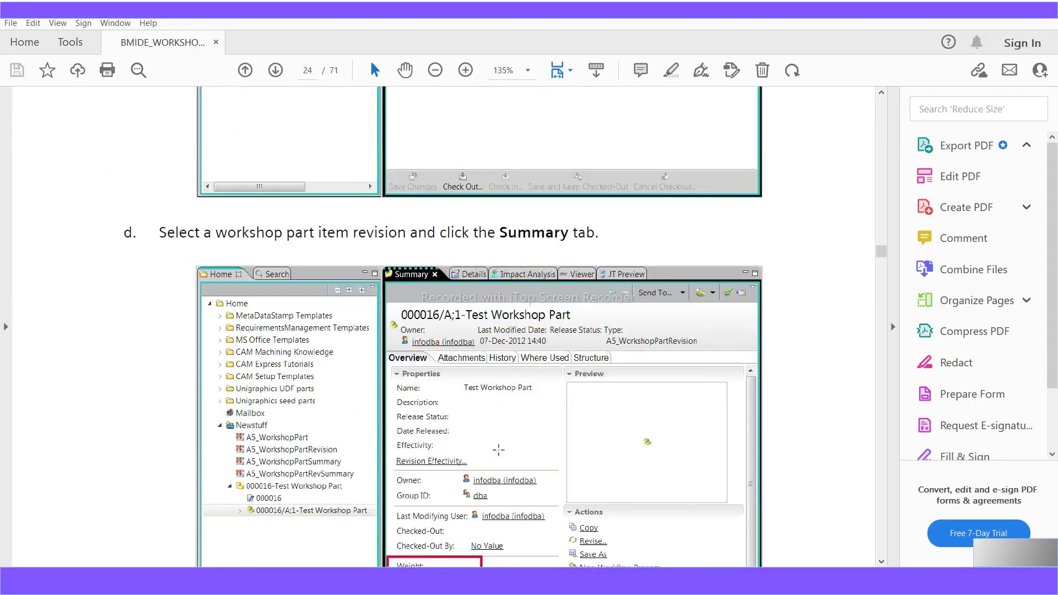
{"action": "scroll", "coordinate": [498, 450], "scroll_direction": "down", "scroll_amount": 20}
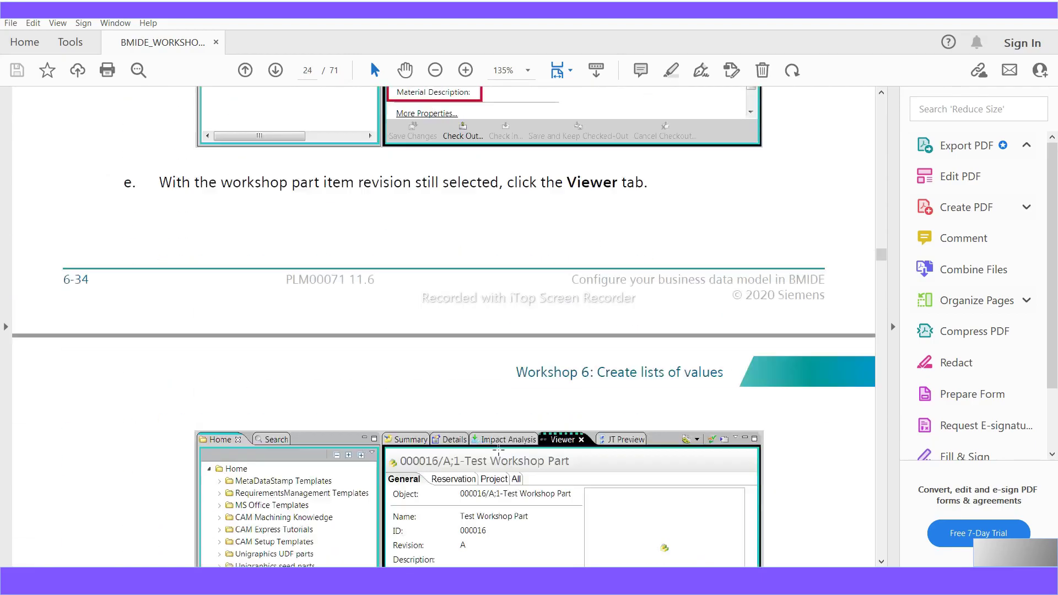
{"action": "scroll", "coordinate": [499, 449], "scroll_direction": "down", "scroll_amount": 5}
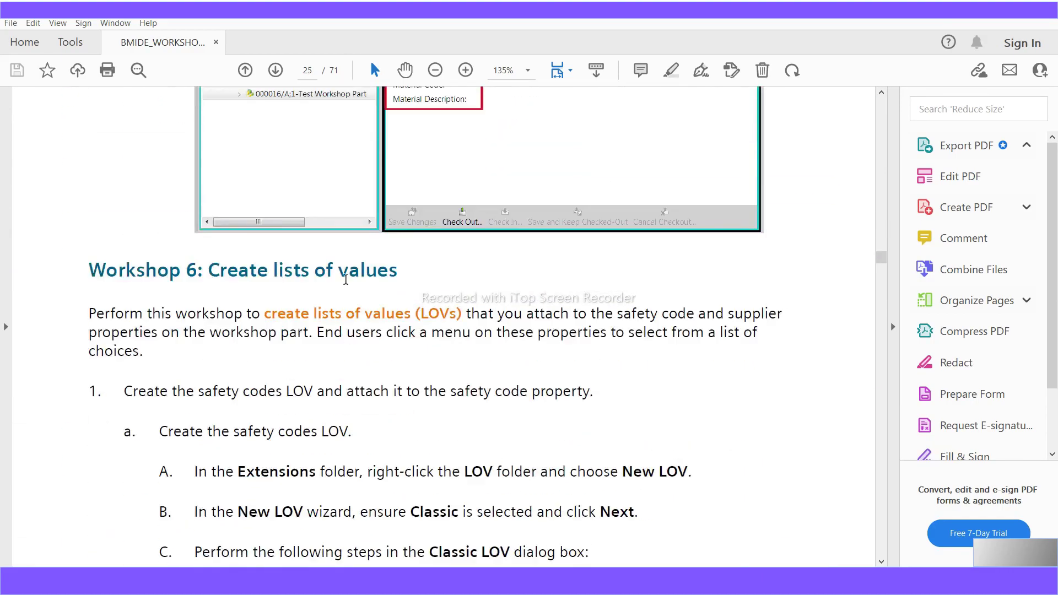
- Read the LOV creation steps and highlight the LOV name A5_SafetyCodes in step i
{"action": "left_click_drag", "start_coordinate": [398, 278], "coordinate": [243, 270]}
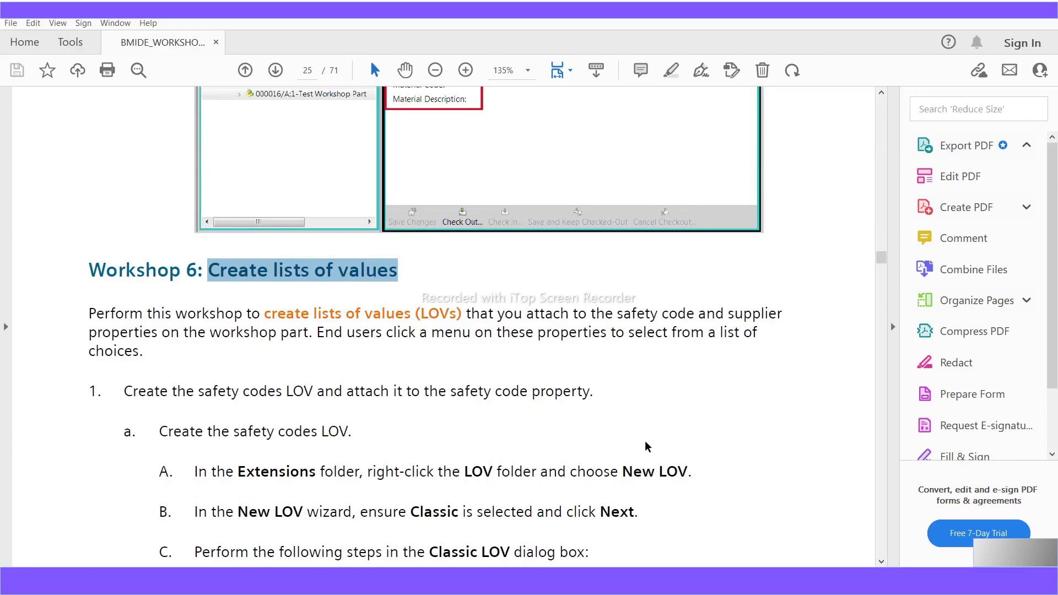
{"action": "scroll", "coordinate": [668, 494], "scroll_direction": "down", "scroll_amount": 3}
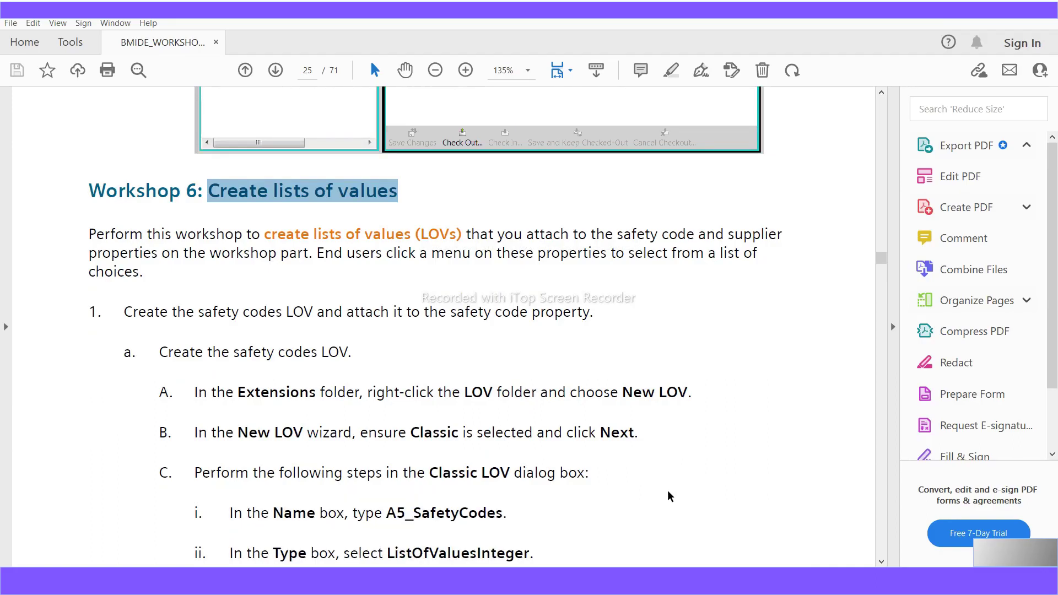
{"action": "scroll", "coordinate": [667, 496], "scroll_direction": "down", "scroll_amount": 1}
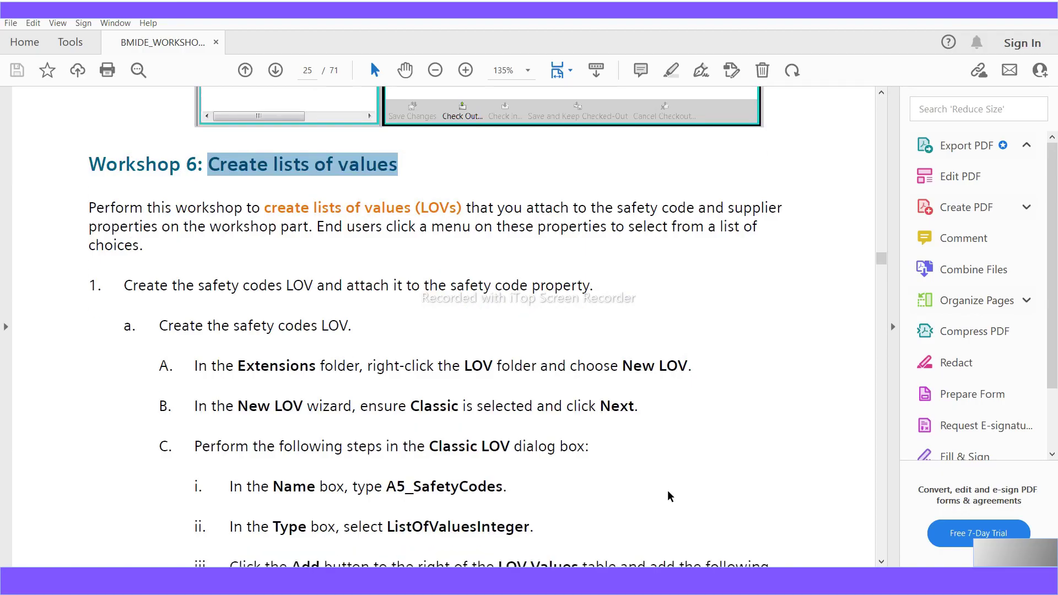
{"action": "scroll", "coordinate": [668, 496], "scroll_direction": "down", "scroll_amount": 1}
{"action": "scroll", "coordinate": [668, 495], "scroll_direction": "down", "scroll_amount": 3}
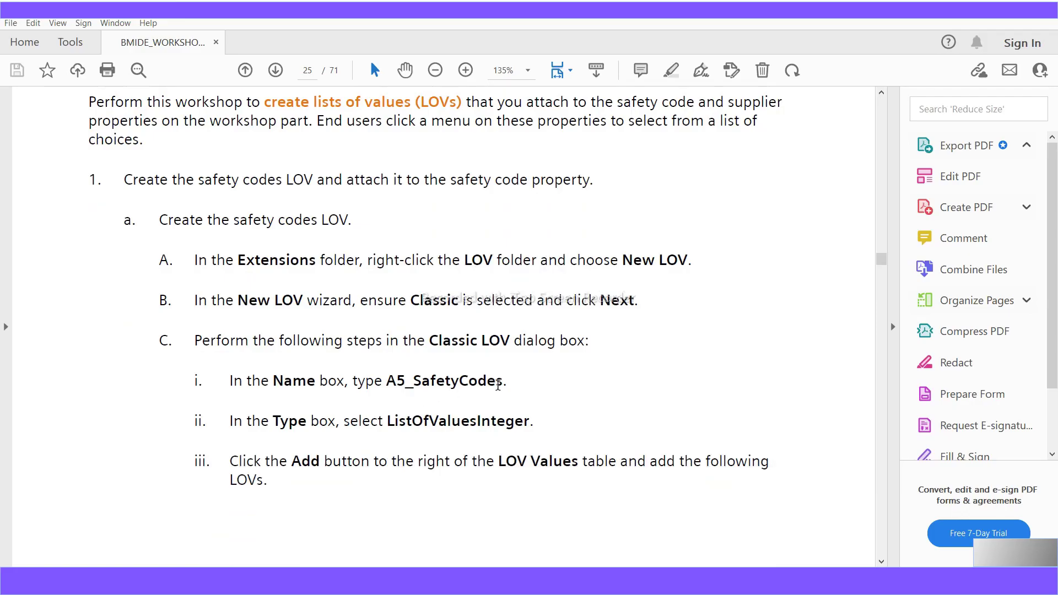
{"action": "left_click_drag", "start_coordinate": [502, 381], "coordinate": [389, 387]}
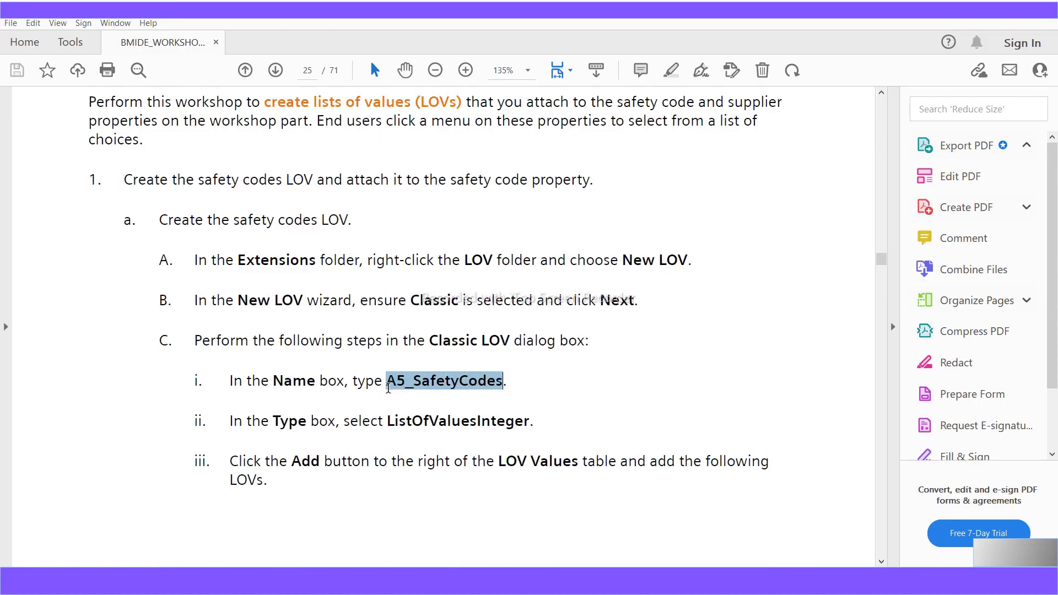
{"action": "left_click_drag", "start_coordinate": [388, 387], "coordinate": [389, 387]}
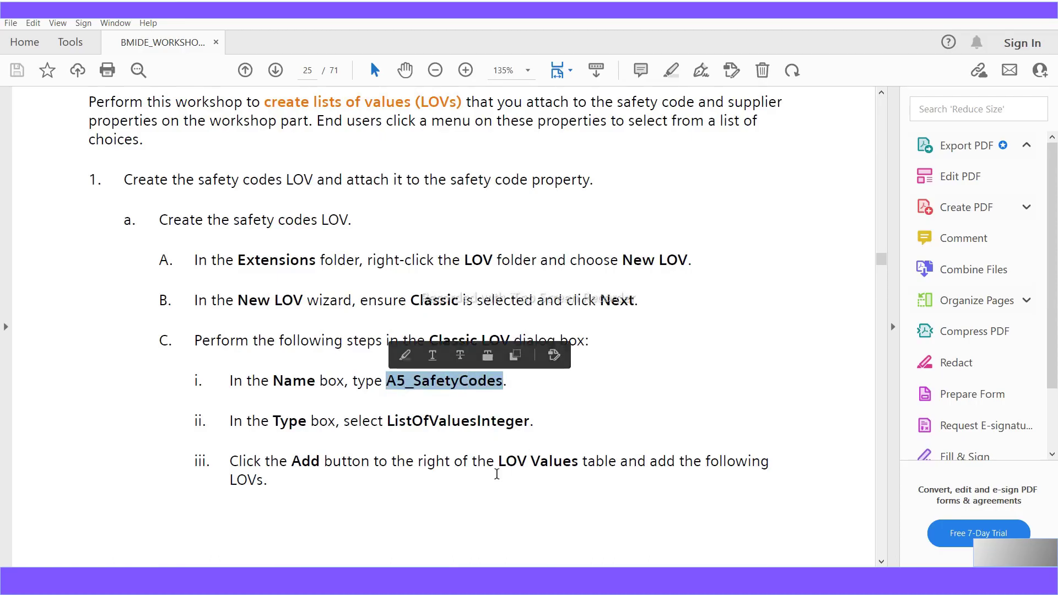
- Highlight the a5_safety_code property in step B and continue to the attached-LOV screenshot on page 27
{"action": "scroll", "coordinate": [685, 414], "scroll_direction": "down", "scroll_amount": 2}
{"action": "scroll", "coordinate": [681, 419], "scroll_direction": "down", "scroll_amount": 6}
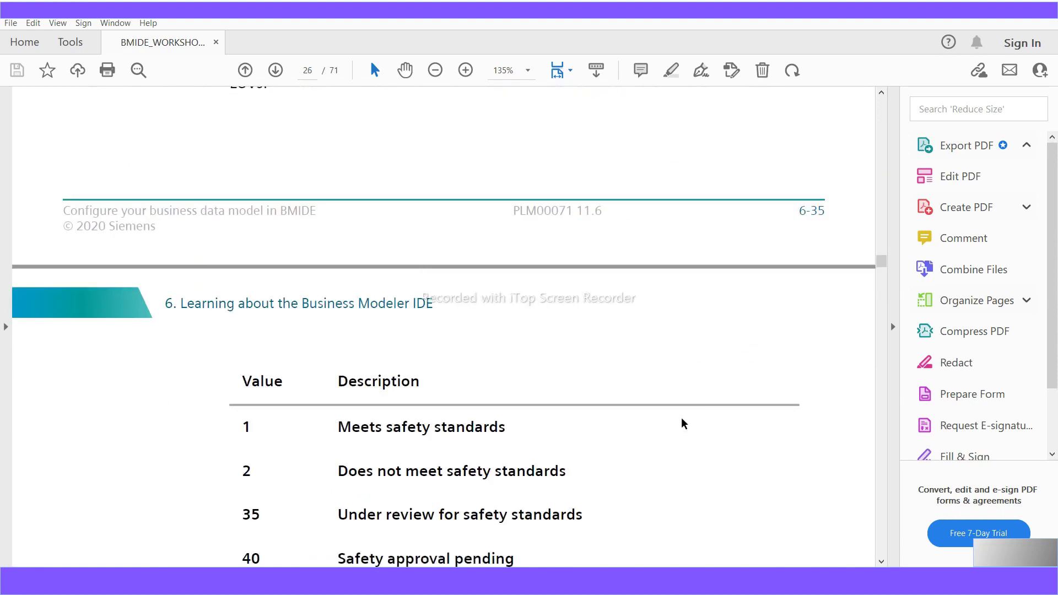
{"action": "scroll", "coordinate": [682, 418], "scroll_direction": "up", "scroll_amount": 4}
{"action": "scroll", "coordinate": [680, 423], "scroll_direction": "up", "scroll_amount": 3}
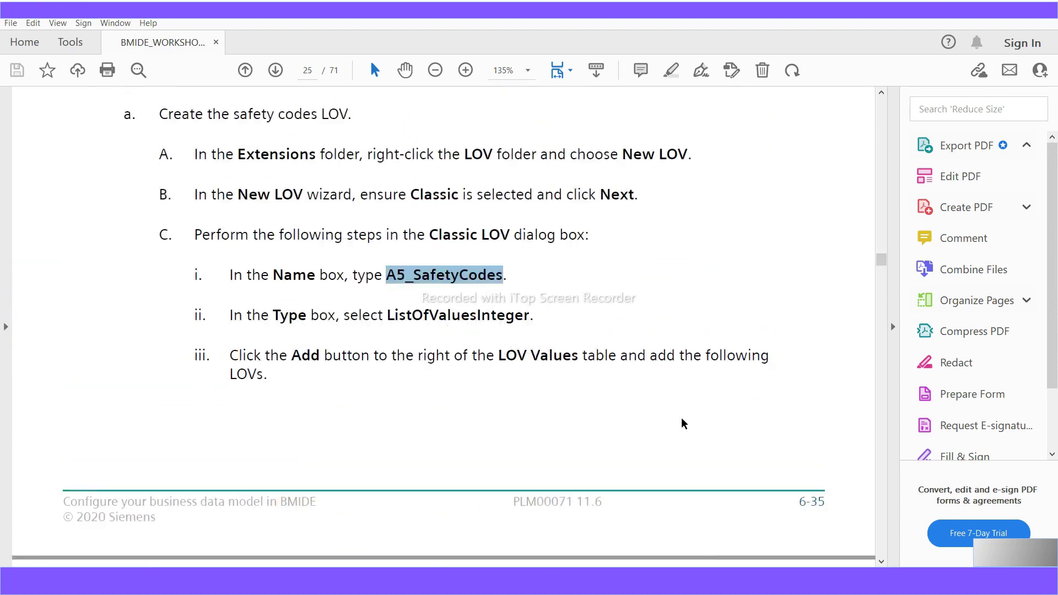
{"action": "scroll", "coordinate": [562, 425], "scroll_direction": "down", "scroll_amount": 9}
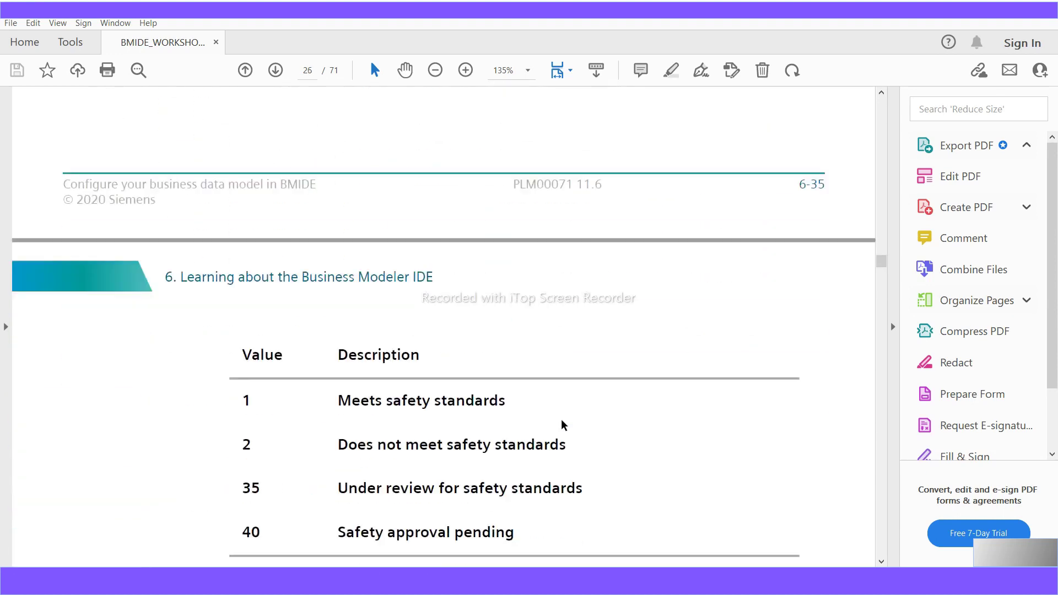
{"action": "scroll", "coordinate": [431, 470], "scroll_direction": "down", "scroll_amount": 4}
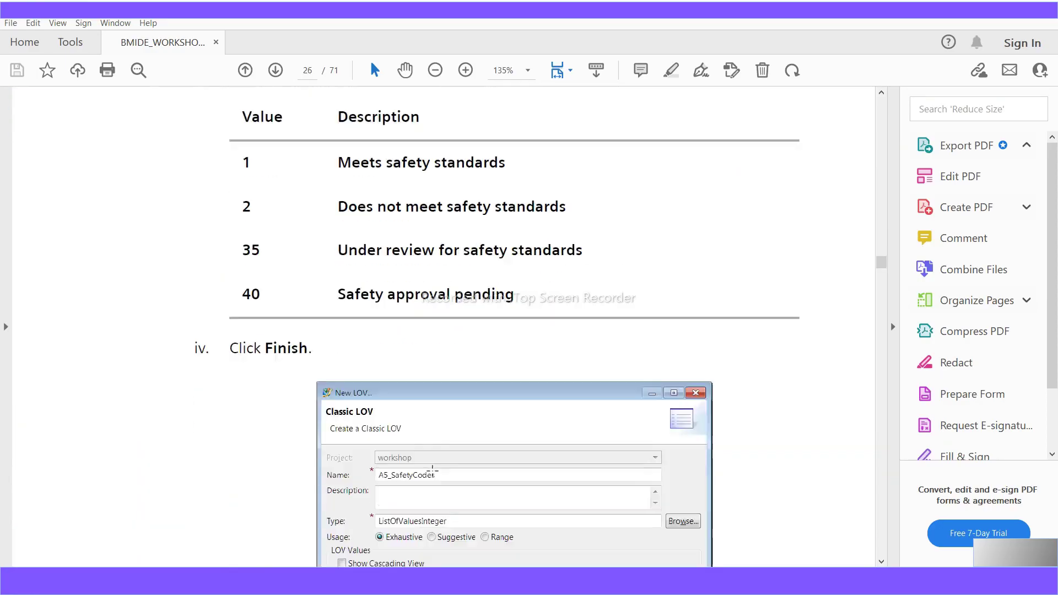
{"action": "scroll", "coordinate": [432, 469], "scroll_direction": "down", "scroll_amount": 1}
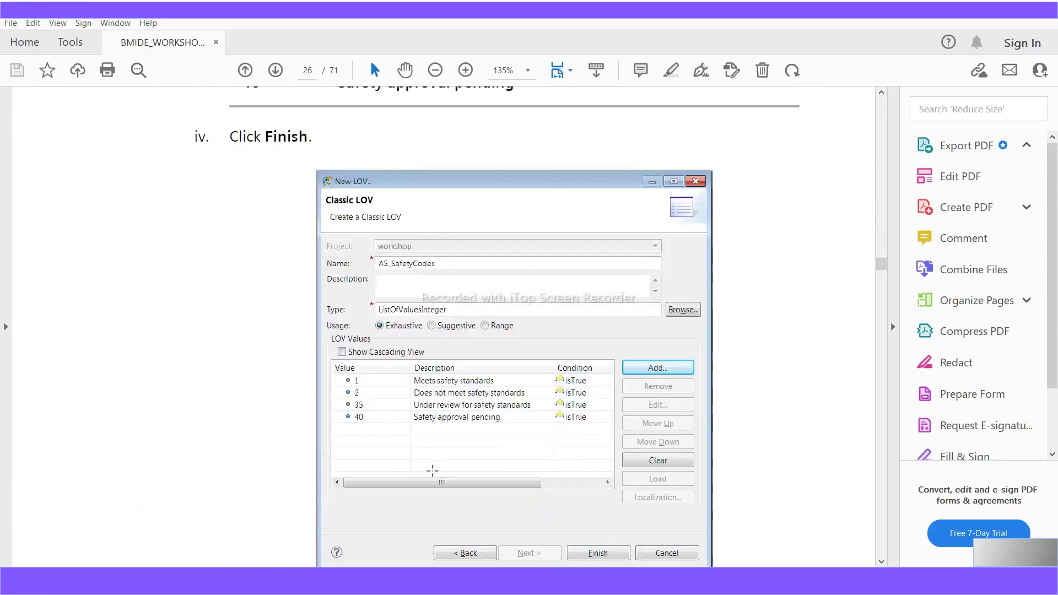
{"action": "scroll", "coordinate": [433, 470], "scroll_direction": "down", "scroll_amount": 5}
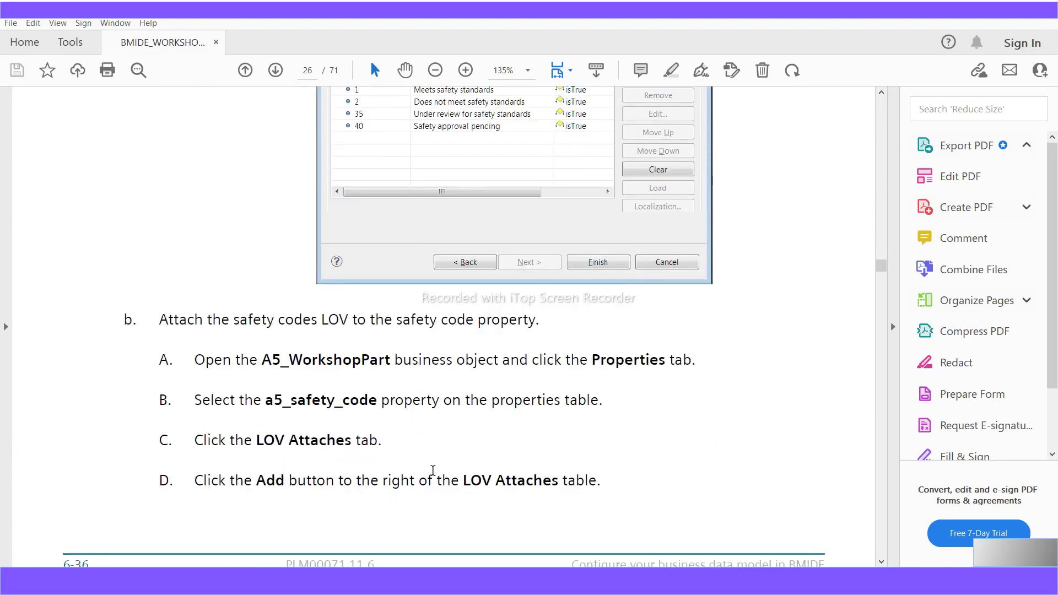
{"action": "left_click_drag", "start_coordinate": [377, 404], "coordinate": [267, 412]}
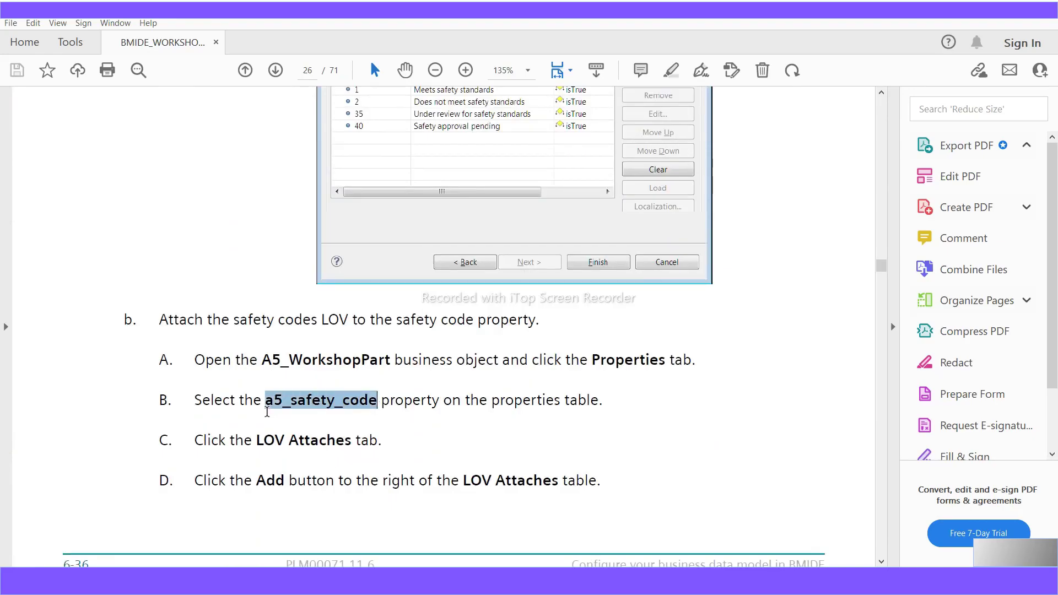
{"action": "scroll", "coordinate": [406, 482], "scroll_direction": "down", "scroll_amount": 4}
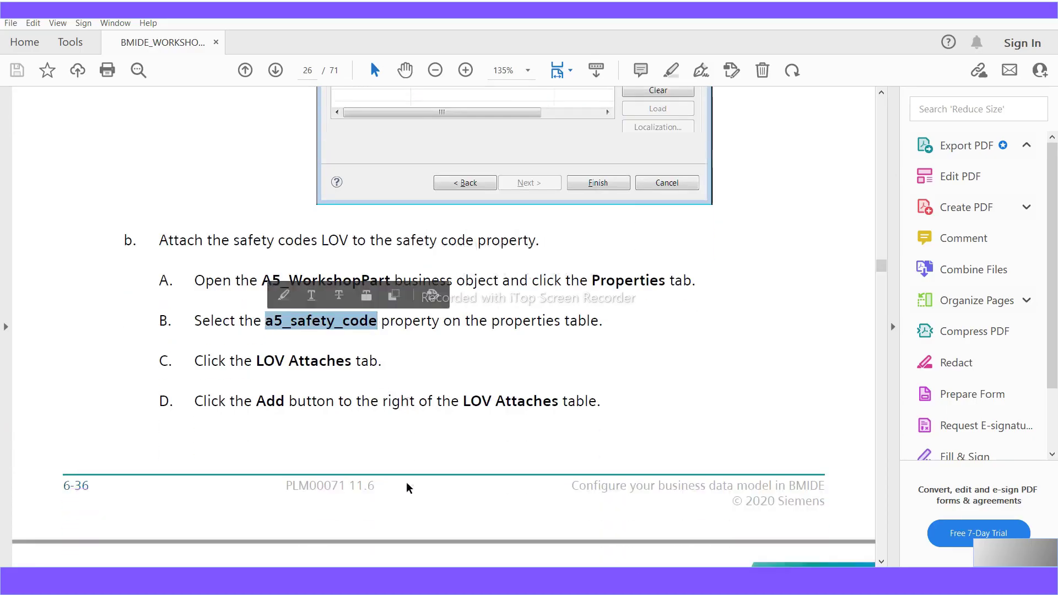
{"action": "scroll", "coordinate": [406, 482], "scroll_direction": "down", "scroll_amount": 2}
{"action": "scroll", "coordinate": [406, 482], "scroll_direction": "down", "scroll_amount": 4}
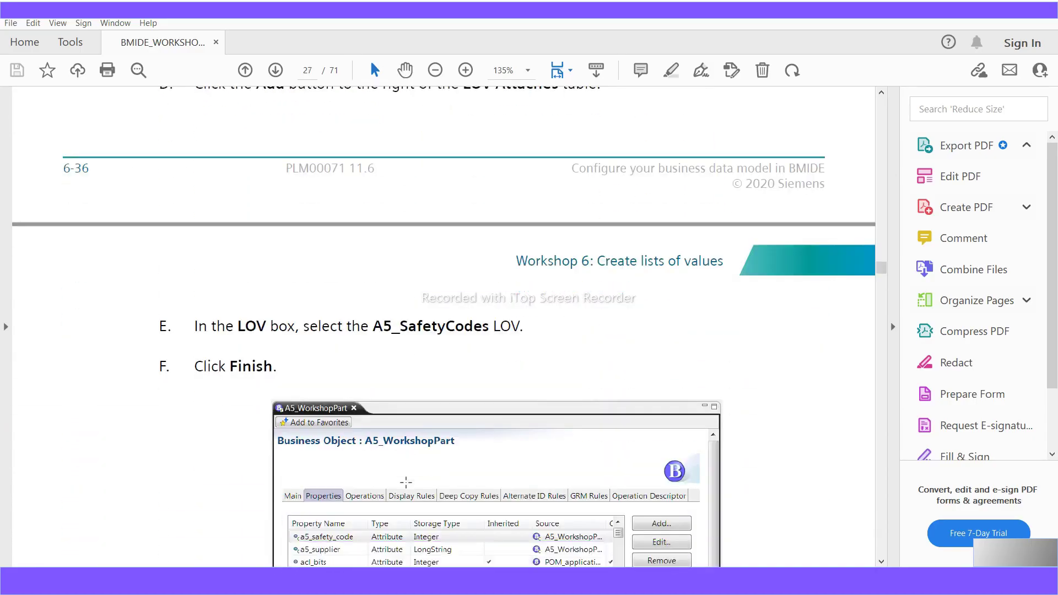
{"action": "scroll", "coordinate": [406, 483], "scroll_direction": "down", "scroll_amount": 15}
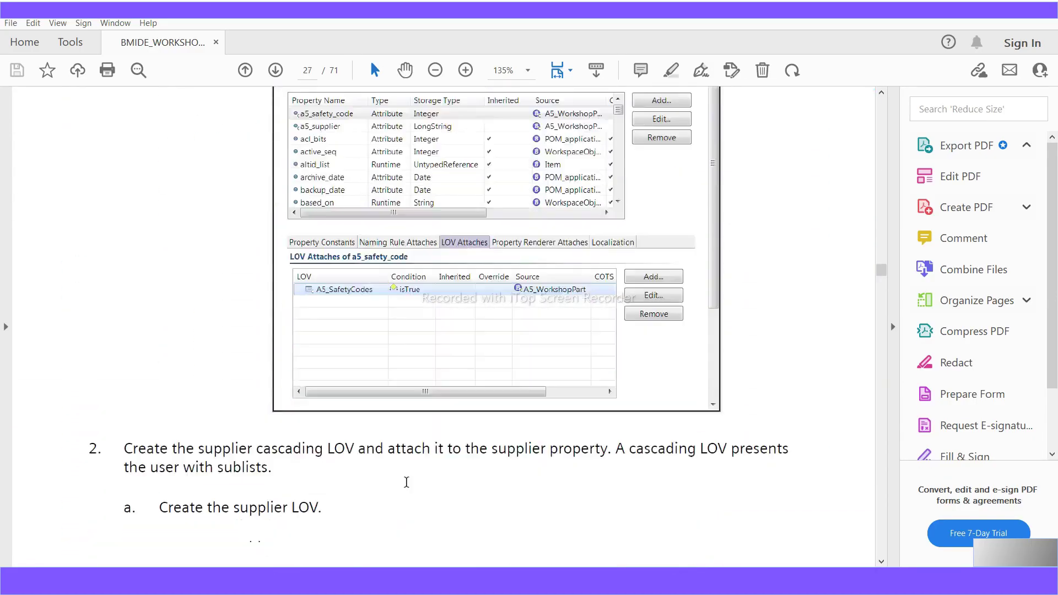
- Scroll the workshop PDF, highlighting the LOV names A5_WestCoastSuppliers and A5_EastCoastSuppliers
{"action": "scroll", "coordinate": [406, 482], "scroll_direction": "down", "scroll_amount": 4}
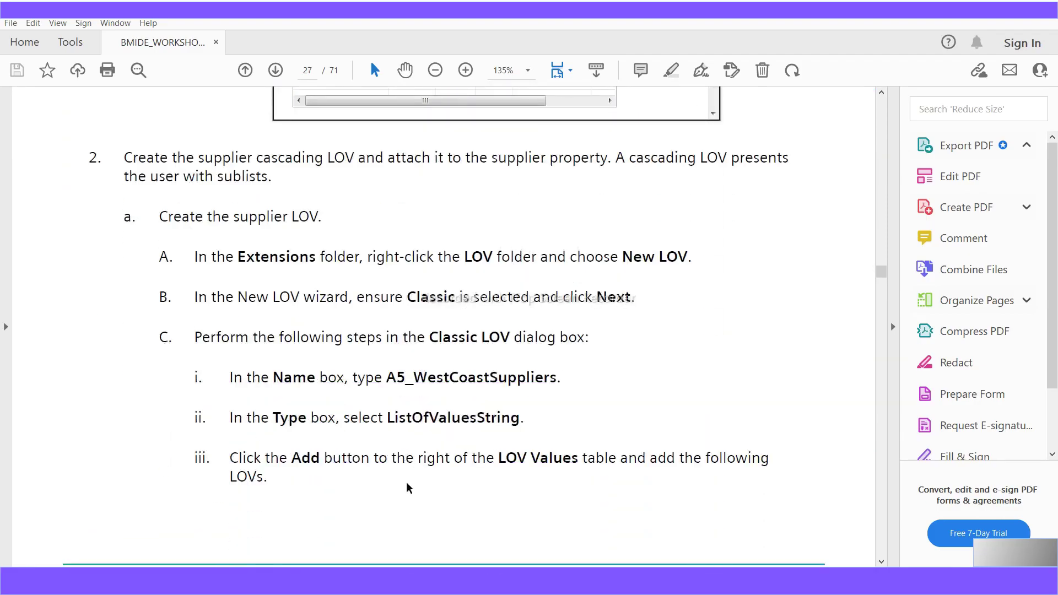
{"action": "scroll", "coordinate": [408, 489], "scroll_direction": "down", "scroll_amount": 1}
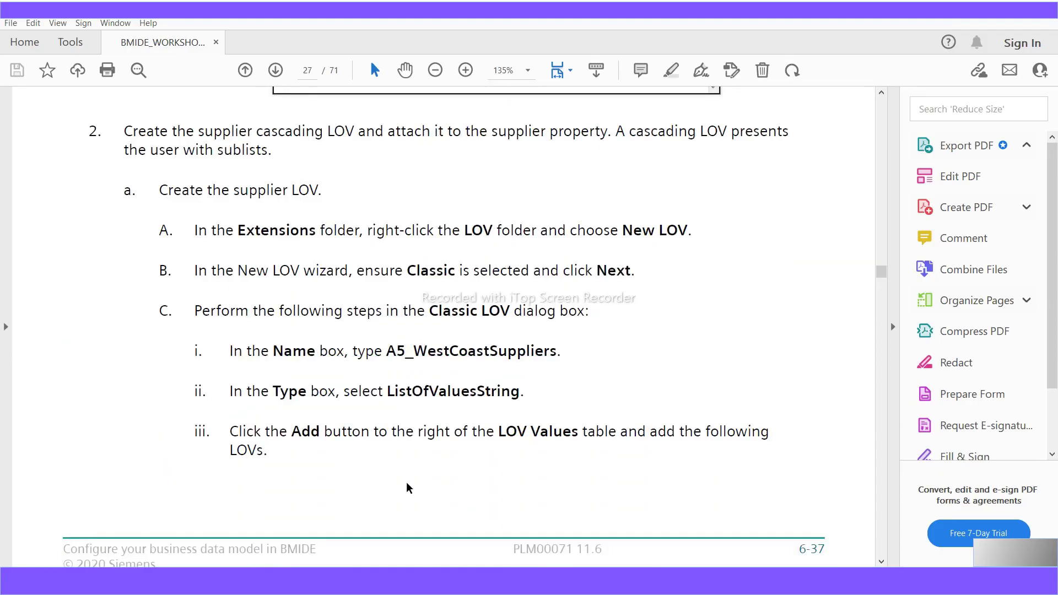
{"action": "left_click_drag", "start_coordinate": [389, 355], "coordinate": [554, 356]}
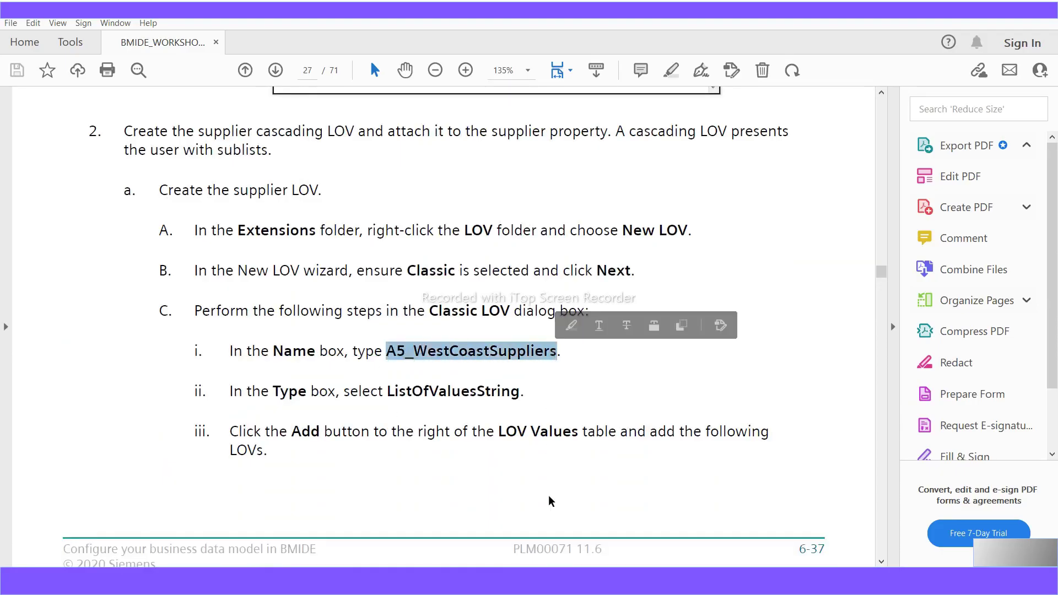
{"action": "scroll", "coordinate": [550, 500], "scroll_direction": "down", "scroll_amount": 1}
{"action": "scroll", "coordinate": [549, 500], "scroll_direction": "down", "scroll_amount": 2}
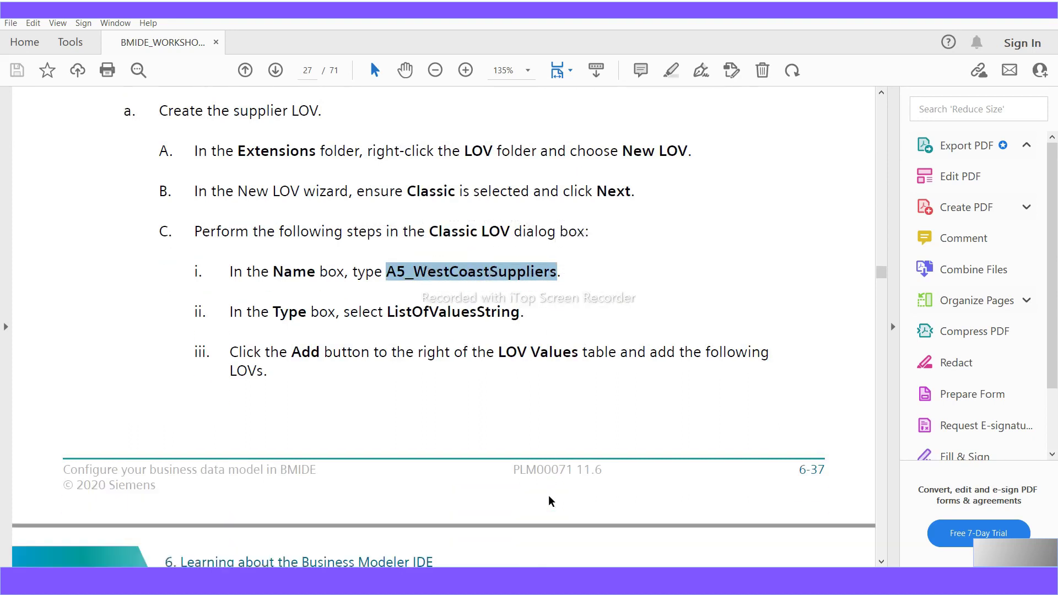
{"action": "scroll", "coordinate": [549, 500], "scroll_direction": "down", "scroll_amount": 9}
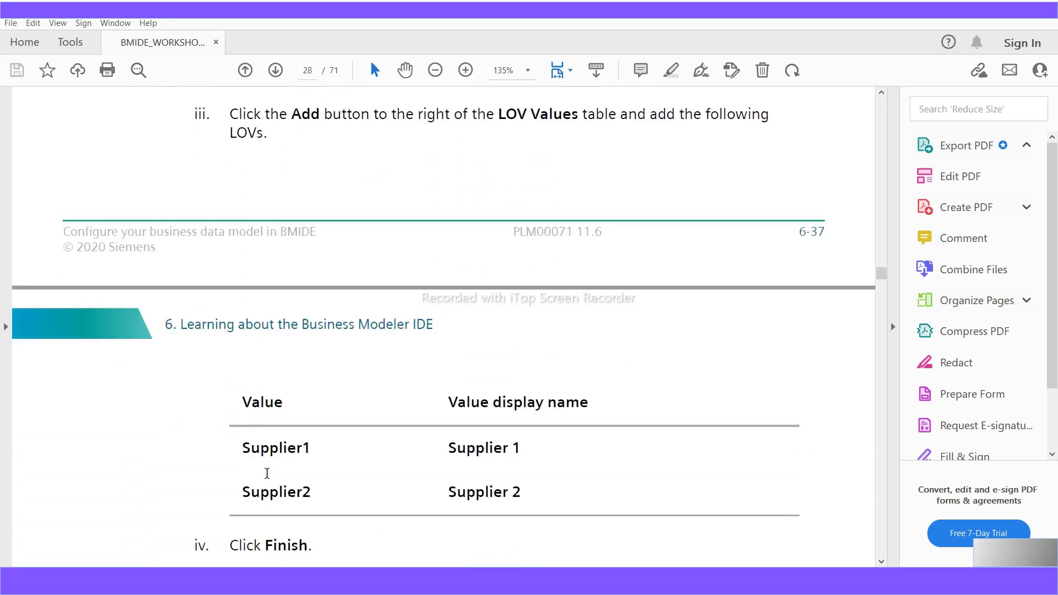
{"action": "left_click_drag", "start_coordinate": [289, 451], "coordinate": [312, 449]}
{"action": "left_click_drag", "start_coordinate": [315, 493], "coordinate": [251, 493]}
{"action": "scroll", "coordinate": [320, 514], "scroll_direction": "down", "scroll_amount": 2}
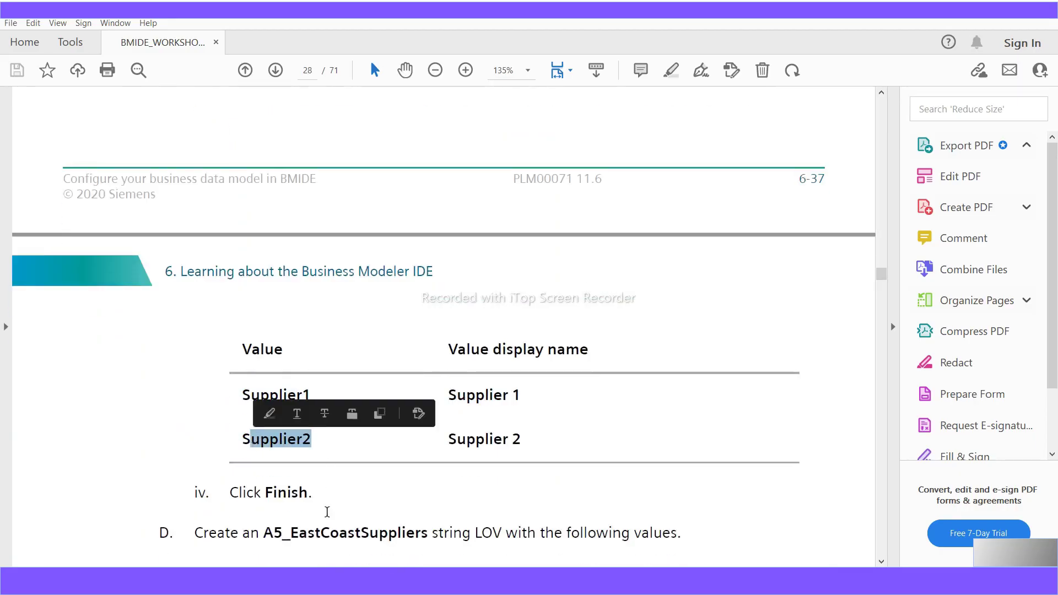
{"action": "scroll", "coordinate": [326, 512], "scroll_direction": "down", "scroll_amount": 3}
{"action": "left_click_drag", "start_coordinate": [268, 458], "coordinate": [429, 464]}
- Continue through the guide, marking parent LOV A5_Suppliers, value East and A5_EastCoastSuppliers
{"action": "scroll", "coordinate": [432, 497], "scroll_direction": "down", "scroll_amount": 9}
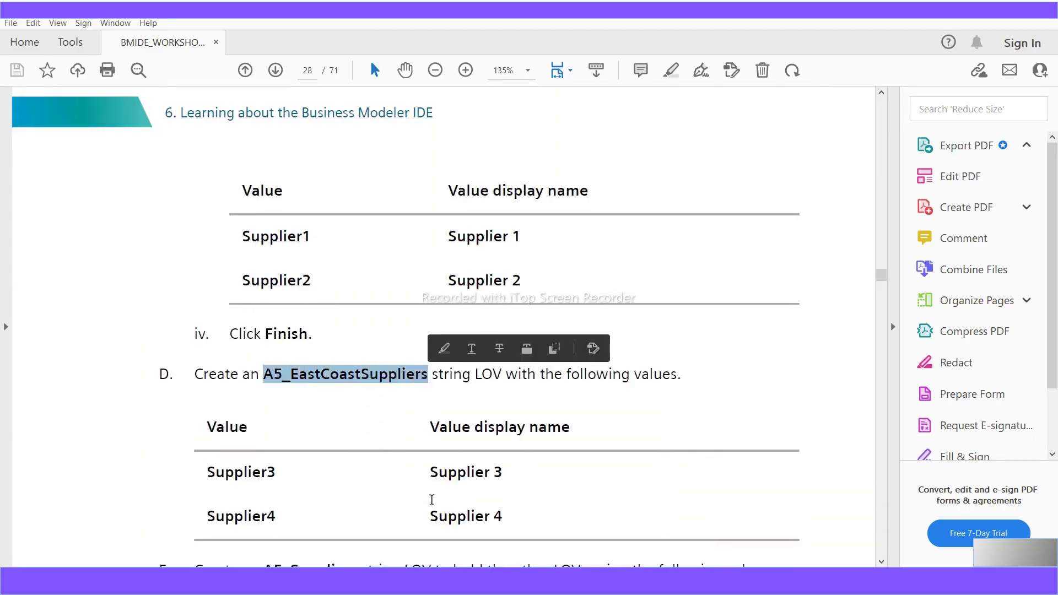
{"action": "scroll", "coordinate": [375, 496], "scroll_direction": "down", "scroll_amount": 2}
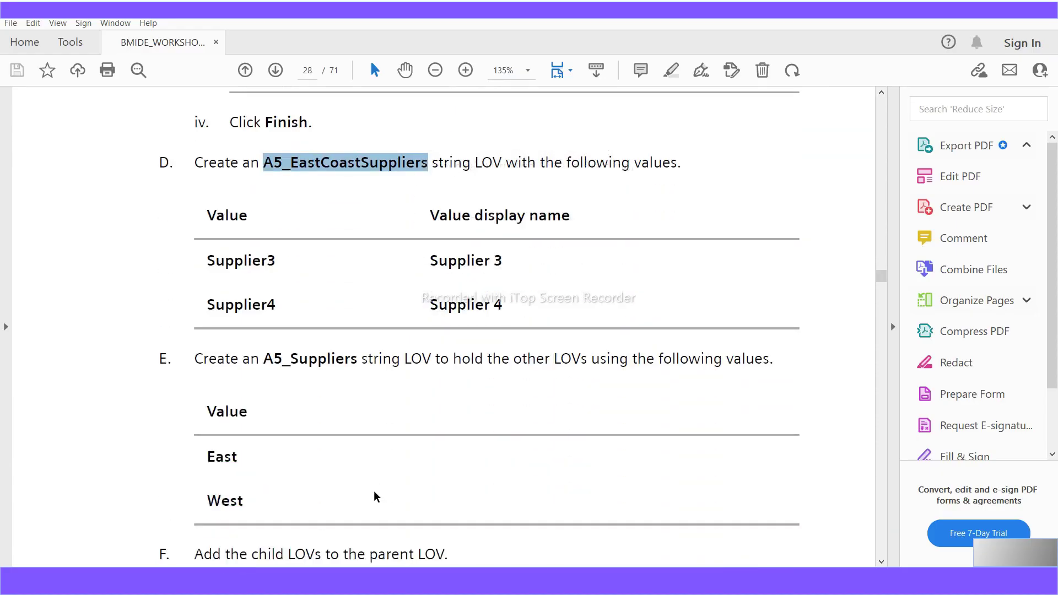
{"action": "left_click_drag", "start_coordinate": [265, 359], "coordinate": [356, 371]}
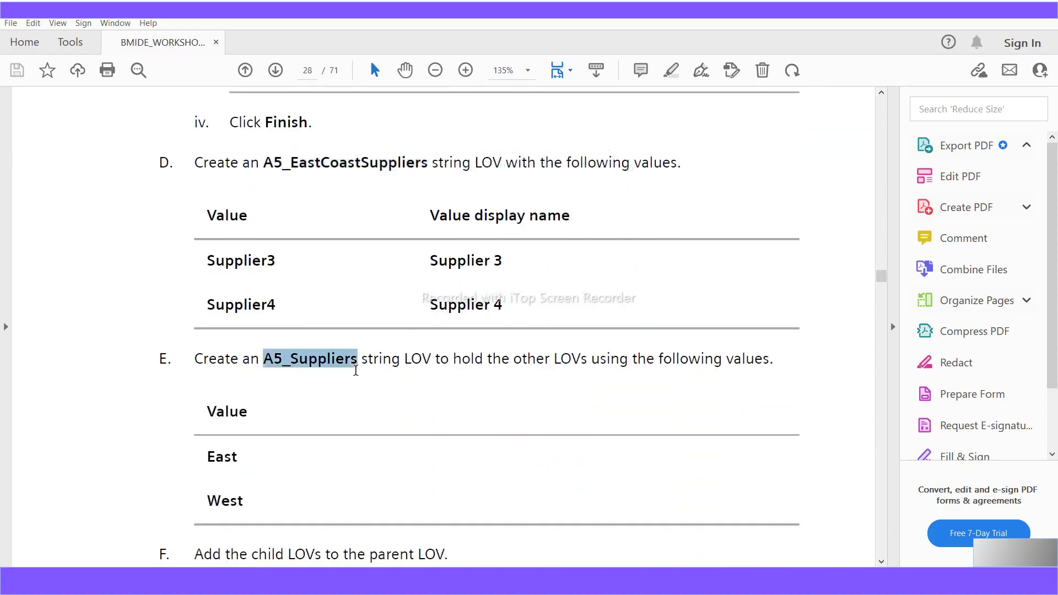
{"action": "double_click", "coordinate": [223, 458]}
{"action": "scroll", "coordinate": [230, 505], "scroll_direction": "down", "scroll_amount": 2}
{"action": "scroll", "coordinate": [231, 505], "scroll_direction": "down", "scroll_amount": 4}
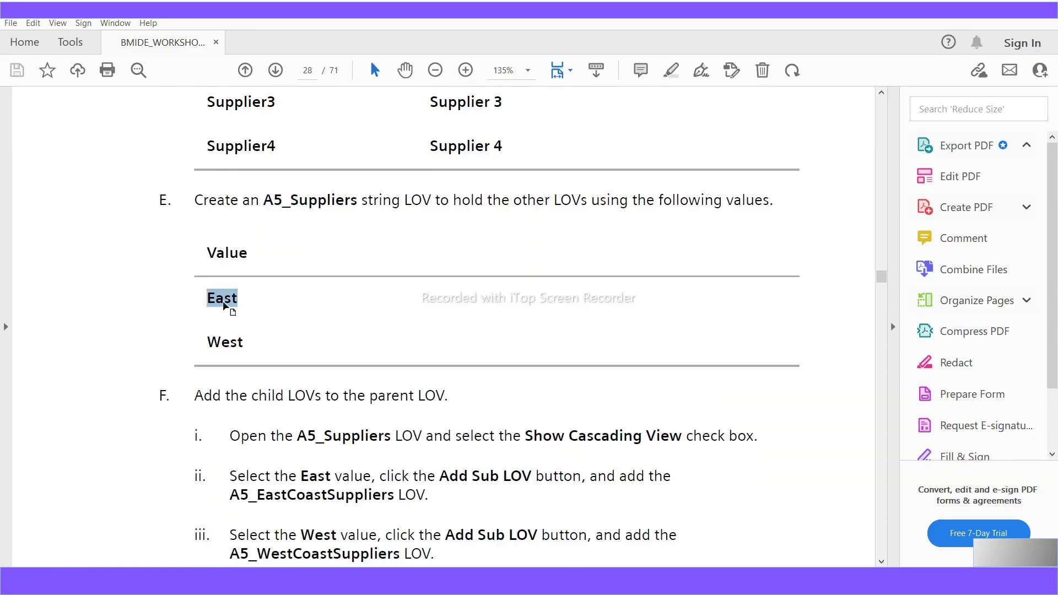
{"action": "left_click_drag", "start_coordinate": [231, 497], "coordinate": [394, 499]}
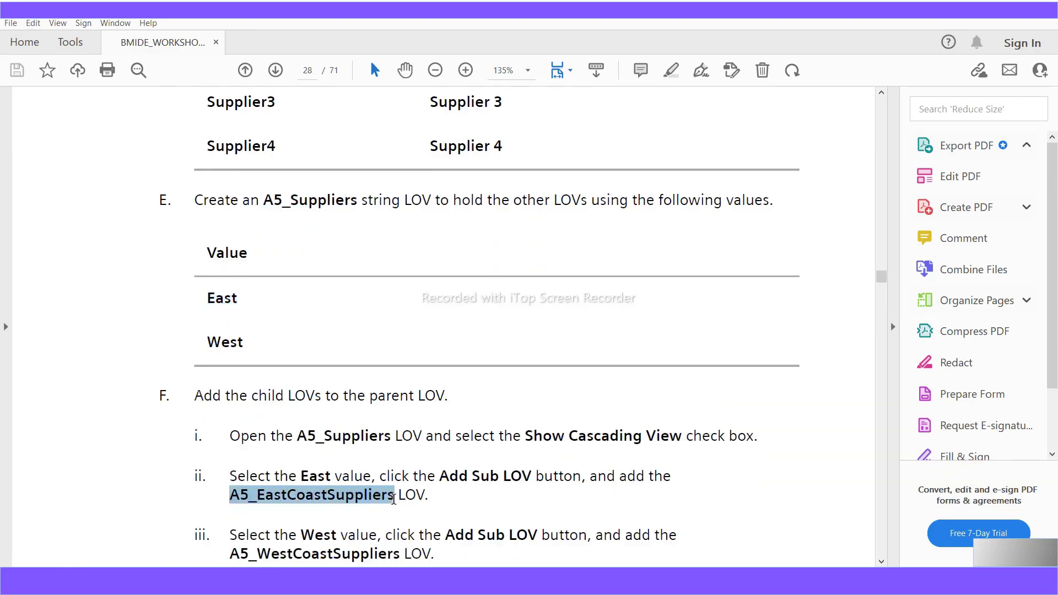
{"action": "scroll", "coordinate": [392, 526], "scroll_direction": "down", "scroll_amount": 2}
{"action": "scroll", "coordinate": [315, 528], "scroll_direction": "down", "scroll_amount": 2}
{"action": "left_click_drag", "start_coordinate": [233, 449], "coordinate": [398, 448]}
- Scroll ahead to page 32 and highlight the Workshop 7 naming rule heading
{"action": "scroll", "coordinate": [375, 499], "scroll_direction": "down", "scroll_amount": 1}
{"action": "scroll", "coordinate": [375, 499], "scroll_direction": "down", "scroll_amount": 20}
{"action": "scroll", "coordinate": [385, 486], "scroll_direction": "down", "scroll_amount": 12}
{"action": "scroll", "coordinate": [385, 492], "scroll_direction": "down", "scroll_amount": 20}
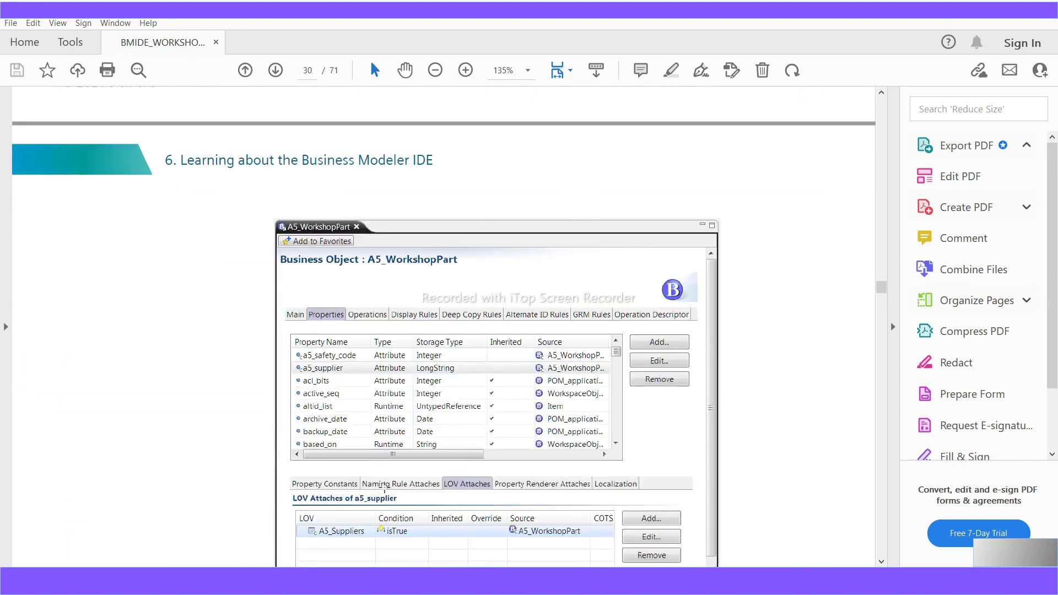
{"action": "scroll", "coordinate": [385, 487], "scroll_direction": "down", "scroll_amount": 20}
{"action": "scroll", "coordinate": [385, 487], "scroll_direction": "down", "scroll_amount": 20}
{"action": "scroll", "coordinate": [384, 487], "scroll_direction": "down", "scroll_amount": 20}
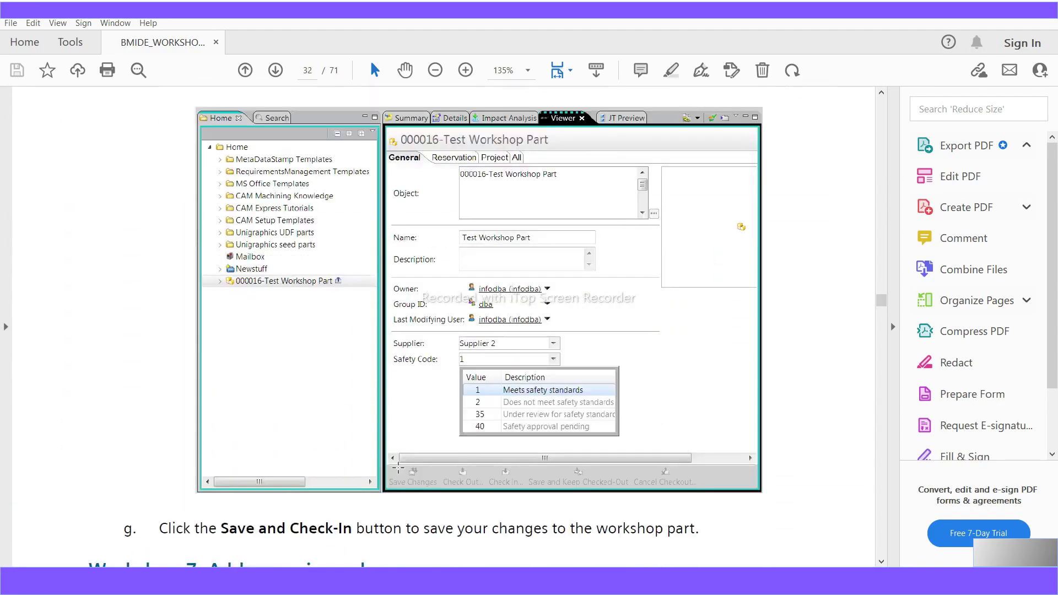
{"action": "scroll", "coordinate": [398, 467], "scroll_direction": "down", "scroll_amount": 8}
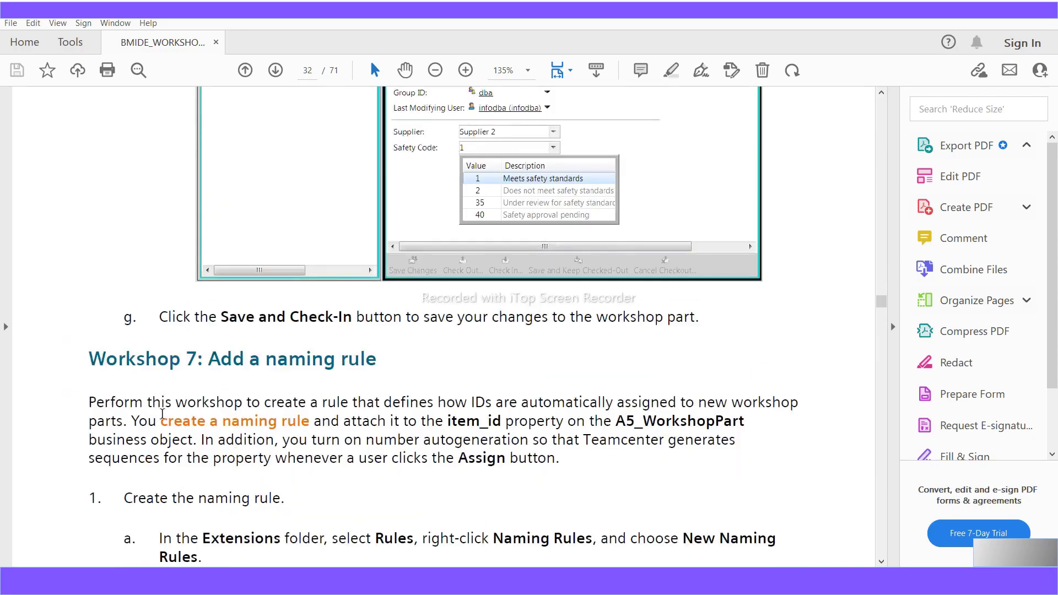
{"action": "left_click_drag", "start_coordinate": [386, 365], "coordinate": [61, 363]}
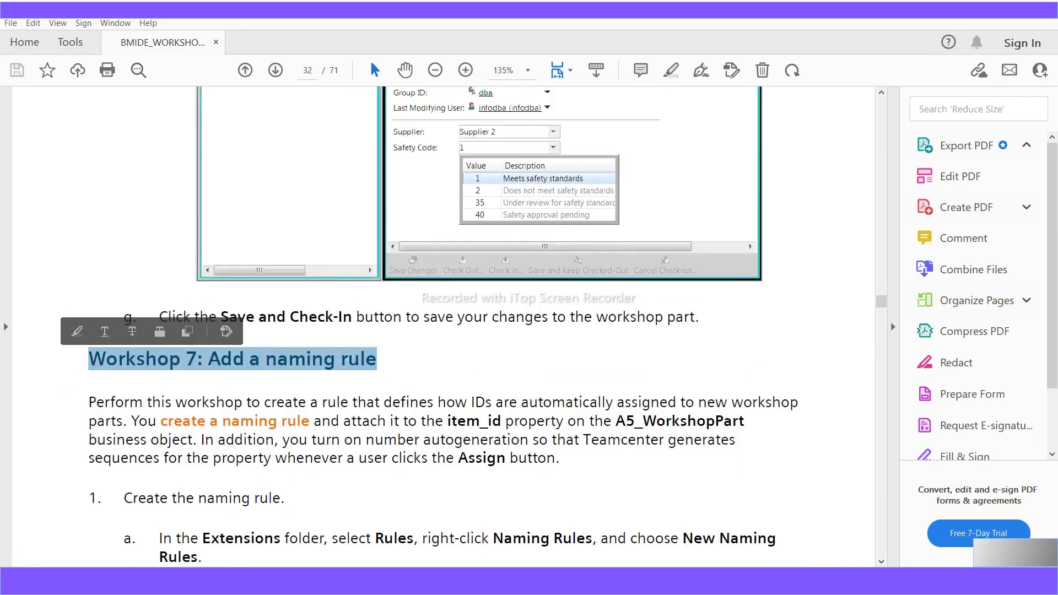
{"action": "mouse_move", "coordinate": [628, 581]}
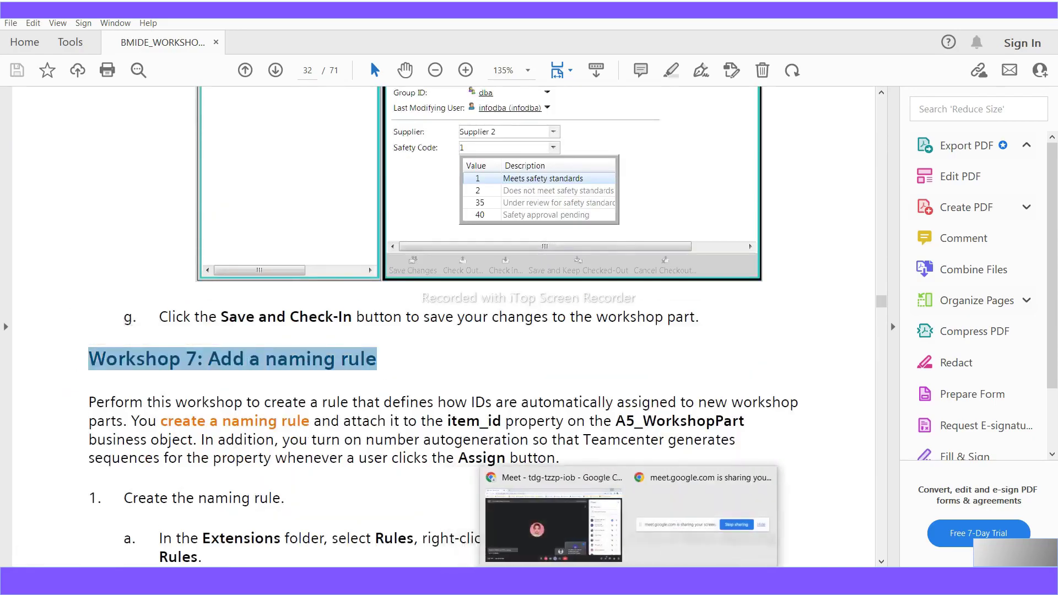
- Minimize Teamcenter and scroll the WordPad guide to Workshop 6's A5_SafetyCodes LOV steps
{"action": "left_click", "coordinate": [530, 581]}
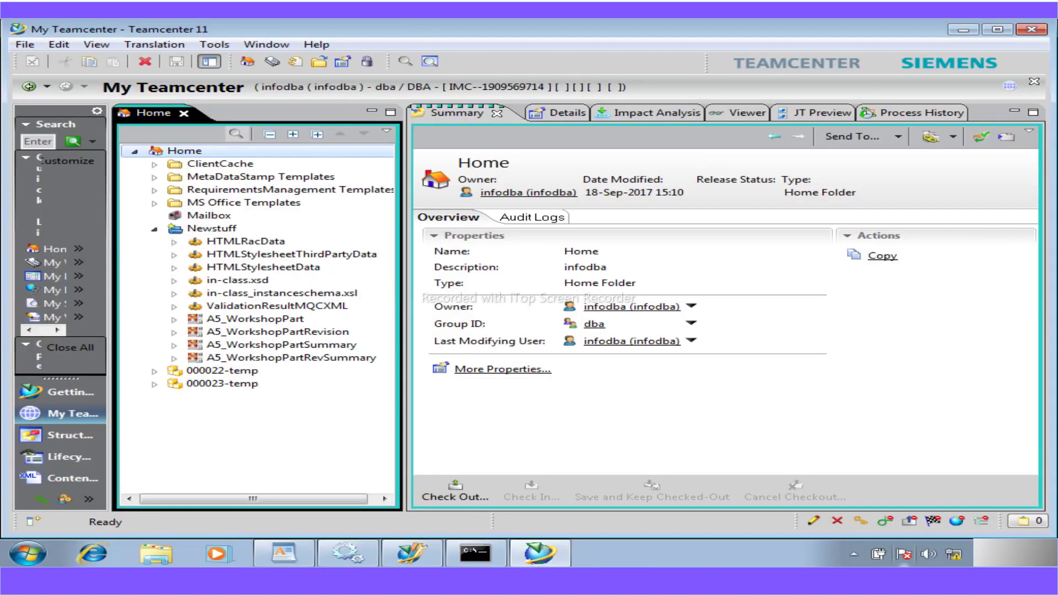
{"action": "left_click", "coordinate": [956, 32]}
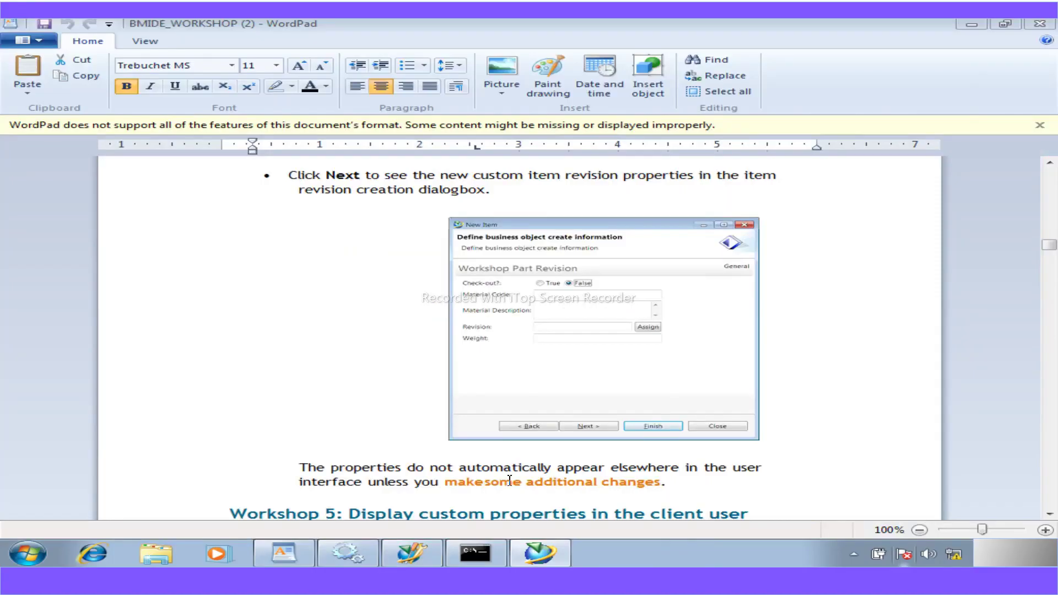
{"action": "scroll", "coordinate": [825, 446], "scroll_direction": "down", "scroll_amount": 20}
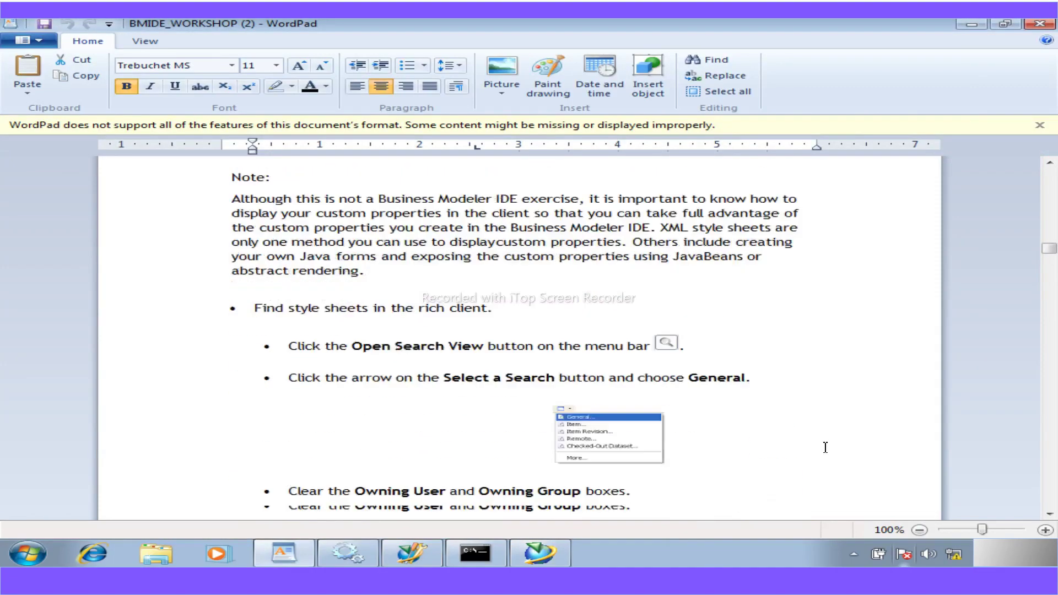
{"action": "scroll", "coordinate": [813, 439], "scroll_direction": "down", "scroll_amount": 20}
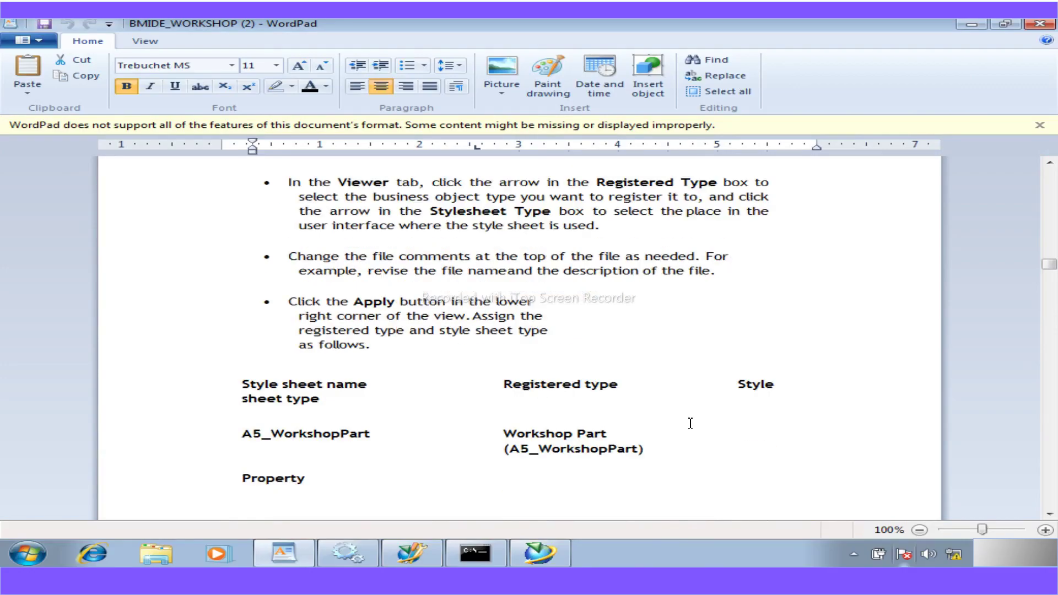
{"action": "scroll", "coordinate": [690, 422], "scroll_direction": "up", "scroll_amount": 10}
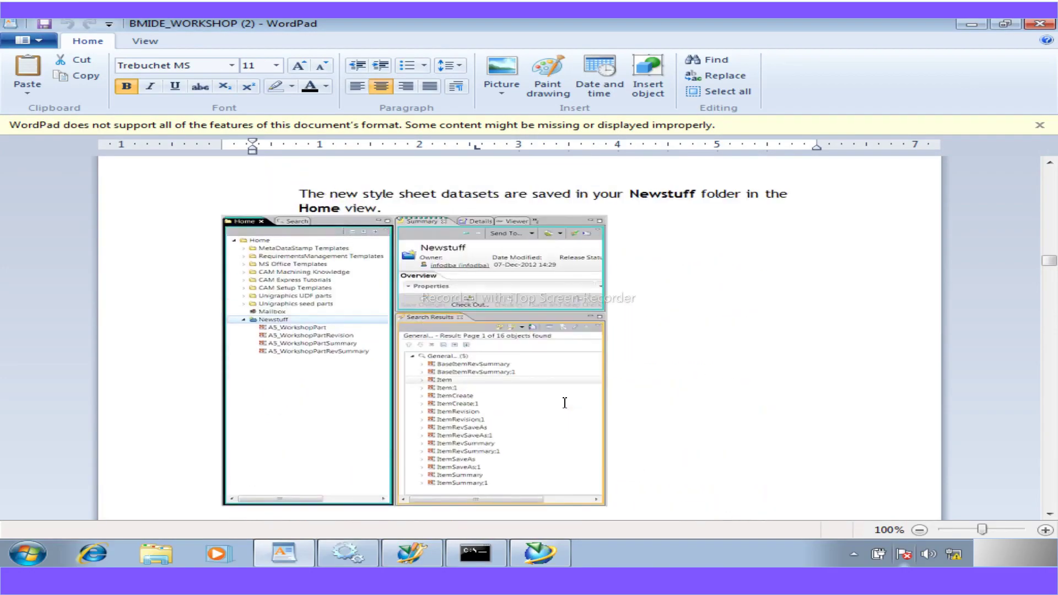
{"action": "scroll", "coordinate": [564, 403], "scroll_direction": "down", "scroll_amount": 15}
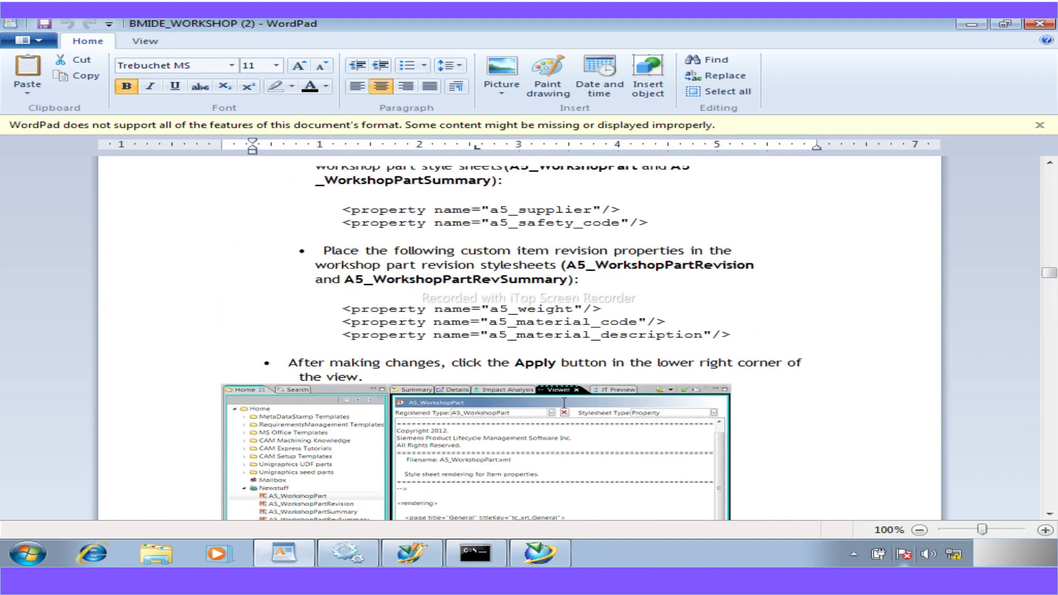
{"action": "scroll", "coordinate": [564, 402], "scroll_direction": "down", "scroll_amount": 15}
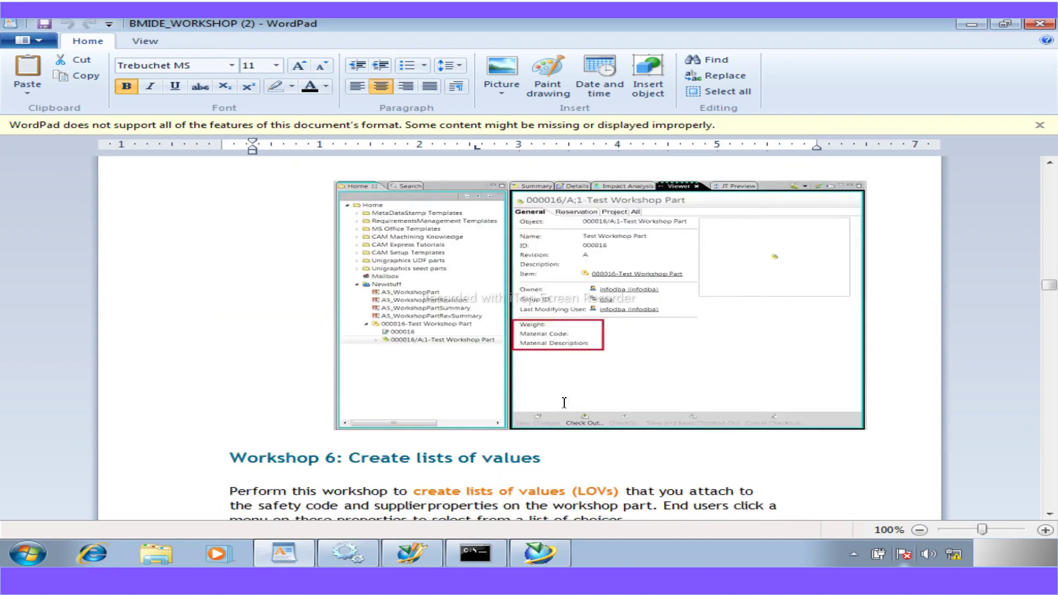
{"action": "scroll", "coordinate": [564, 403], "scroll_direction": "down", "scroll_amount": 4}
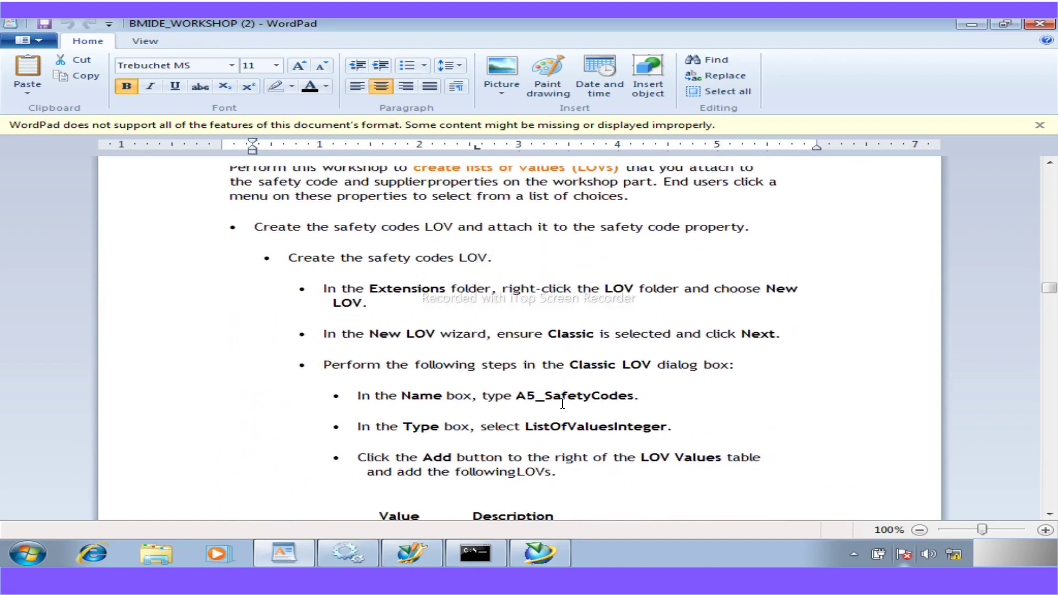
- Switch from the WordPad guide to the Business Modeler IDE window
{"action": "left_click", "coordinate": [533, 554]}
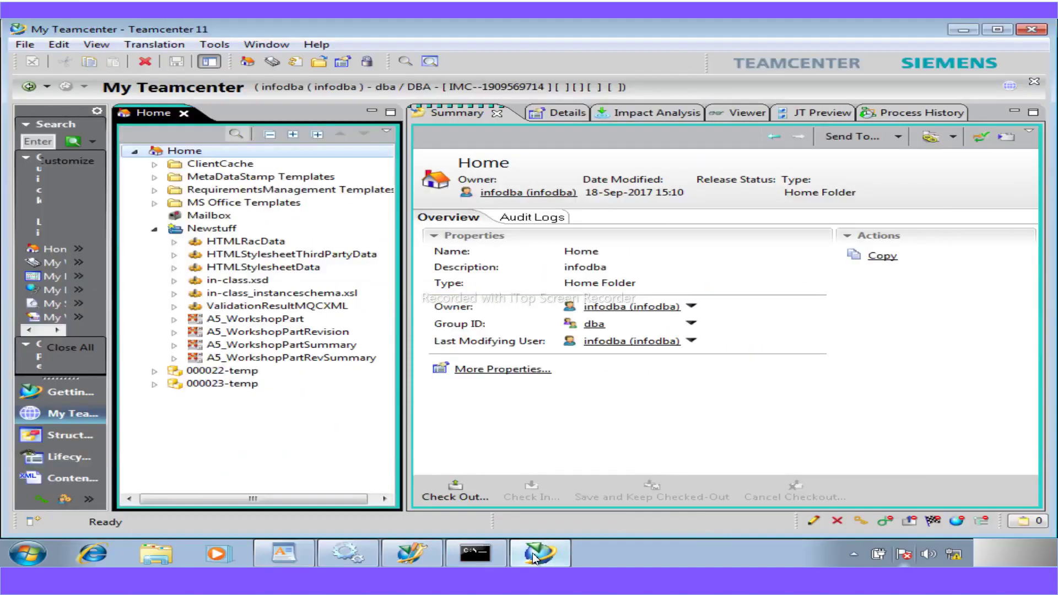
{"action": "left_click", "coordinate": [532, 554]}
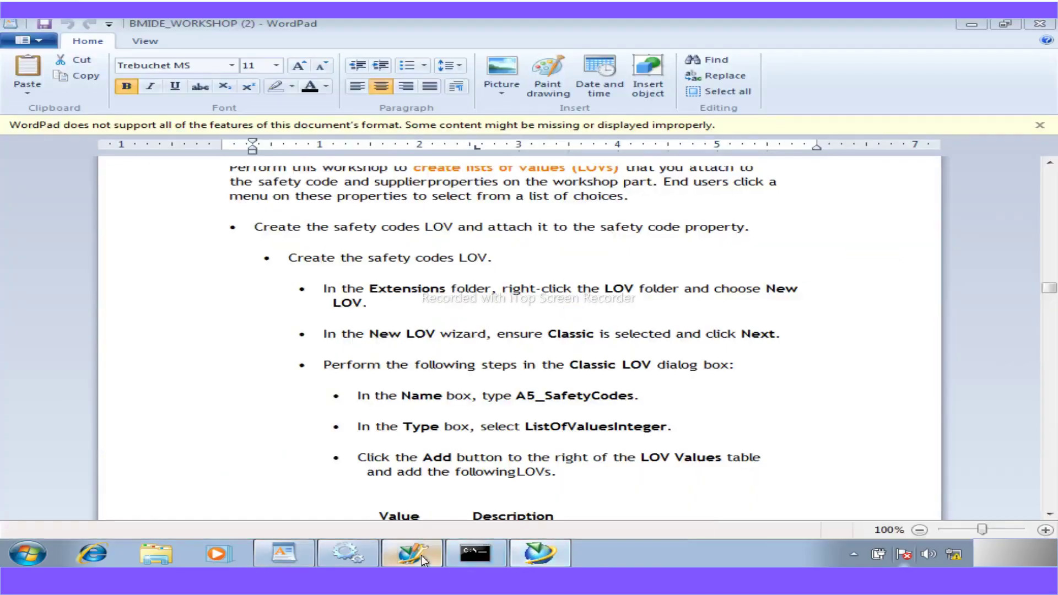
{"action": "left_click", "coordinate": [421, 554]}
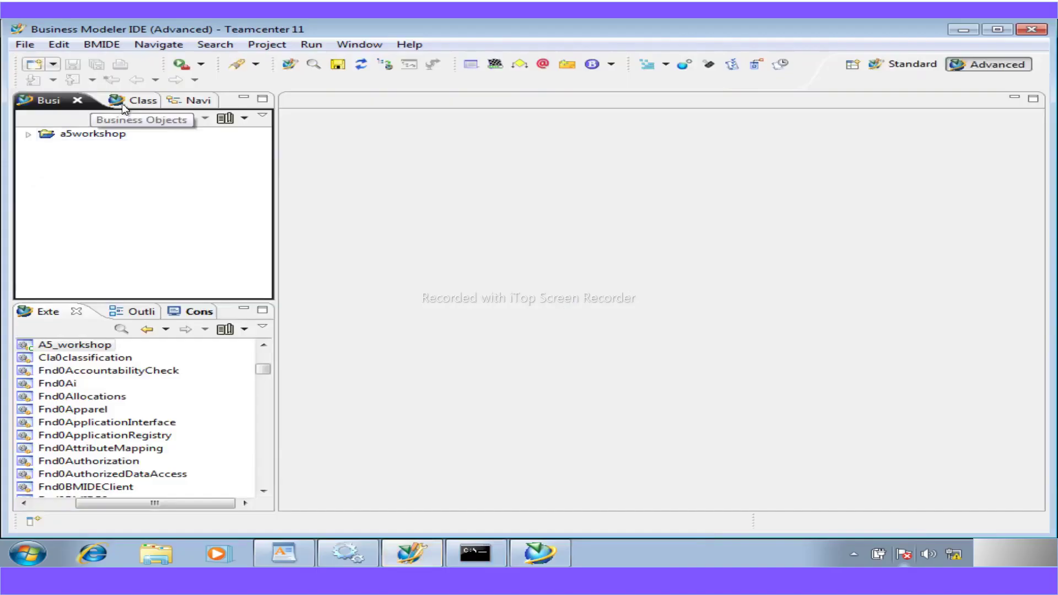
- Expand a5workshop > LOV and start a New Classic LOV from the Classic LOV folder
{"action": "left_click", "coordinate": [27, 133]}
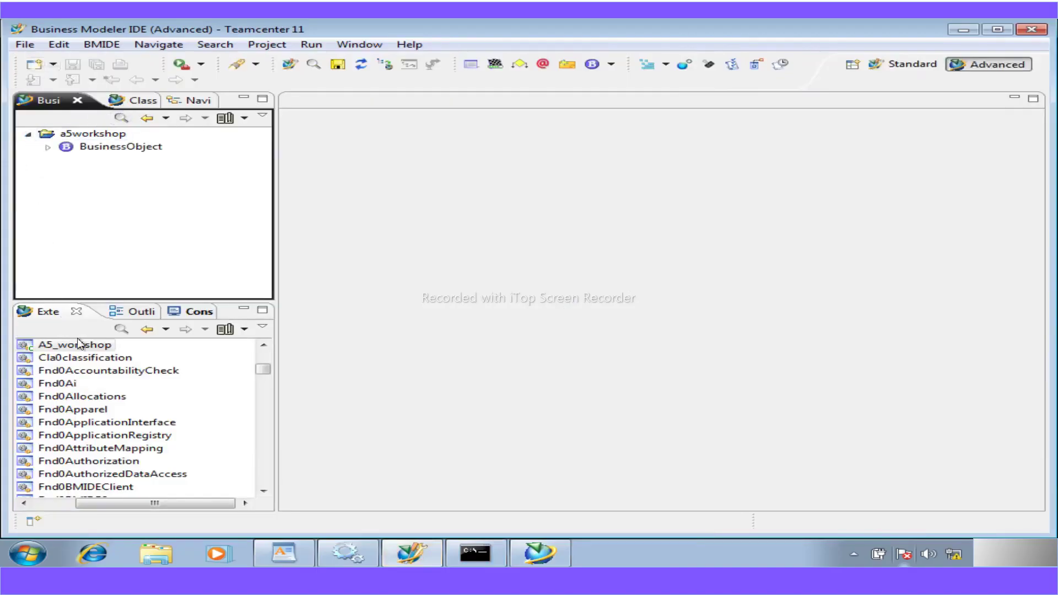
{"action": "left_click_drag", "start_coordinate": [266, 368], "coordinate": [260, 347]}
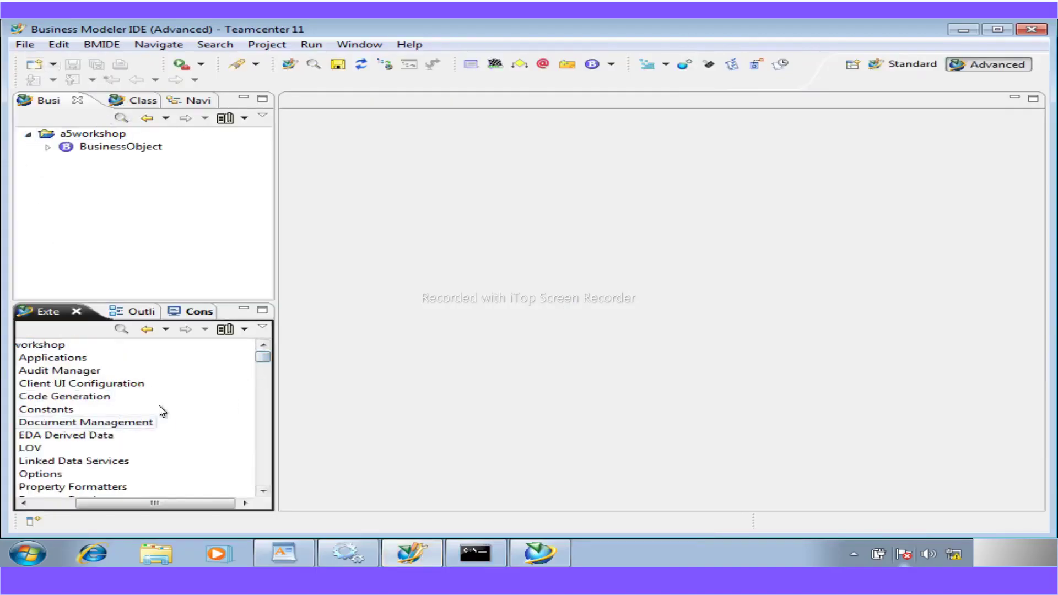
{"action": "left_click_drag", "start_coordinate": [114, 503], "coordinate": [1, 510]}
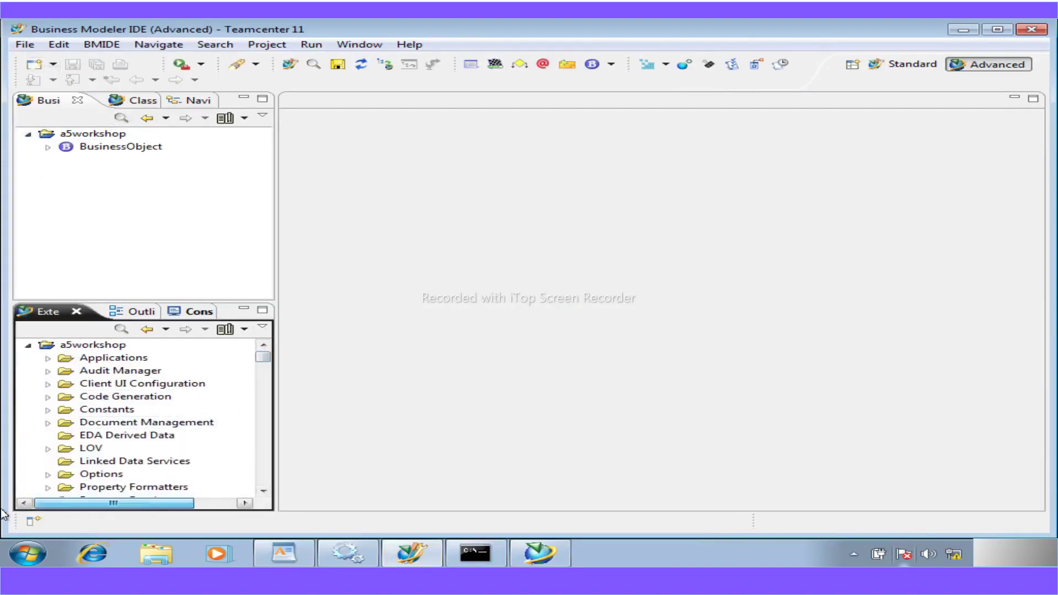
{"action": "left_click", "coordinate": [48, 448]}
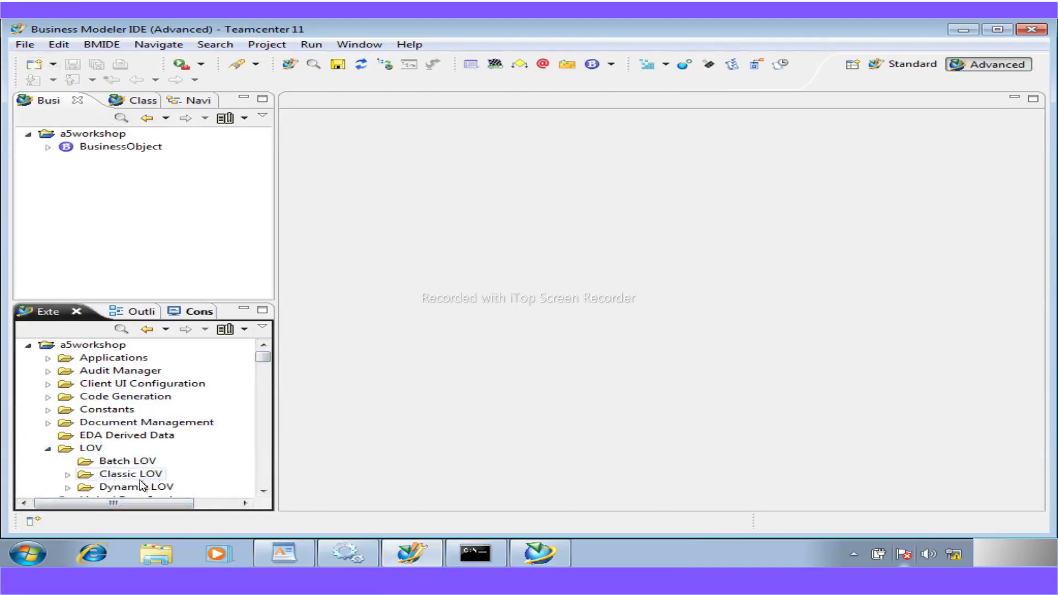
{"action": "left_click", "coordinate": [265, 492]}
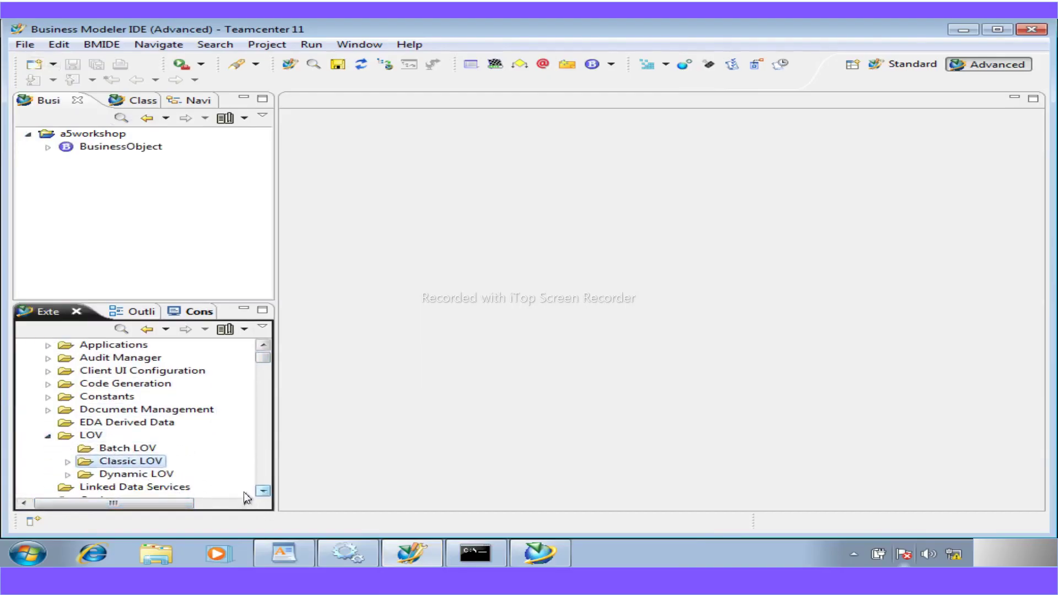
{"action": "right_click", "coordinate": [141, 465]}
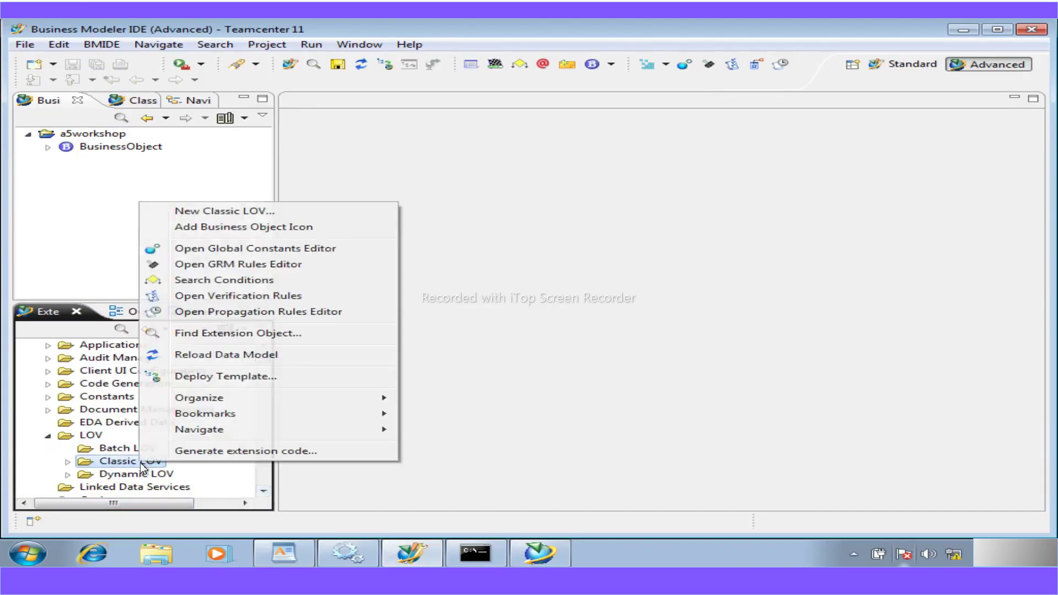
{"action": "left_click", "coordinate": [181, 211]}
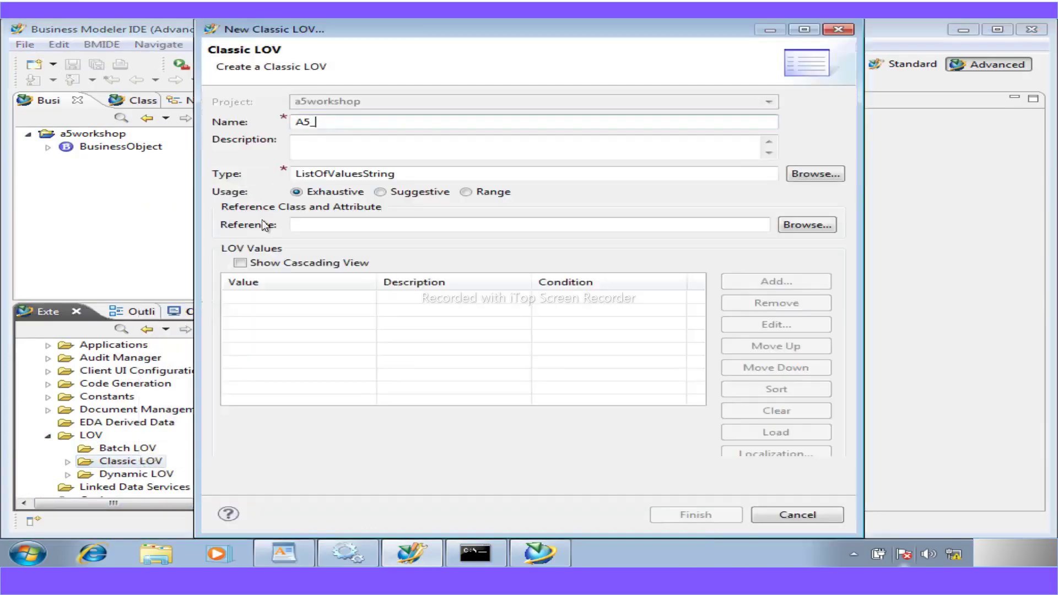
- Copy A5_SafetyCodes from the WordPad guide and paste it as the LOV name
{"action": "left_click_drag", "start_coordinate": [333, 125], "coordinate": [296, 125]}
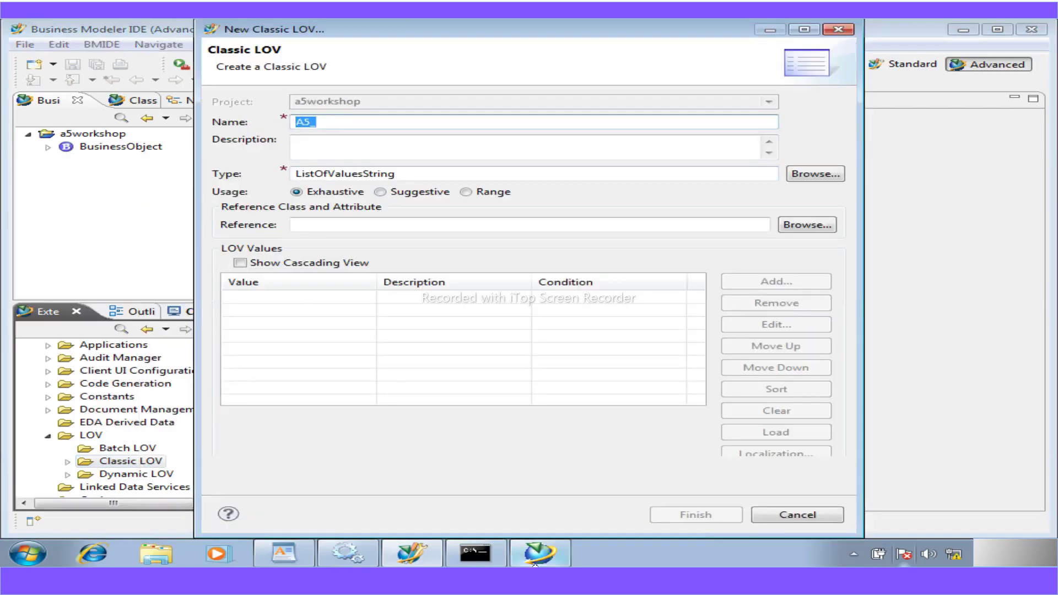
{"action": "left_click", "coordinate": [289, 554]}
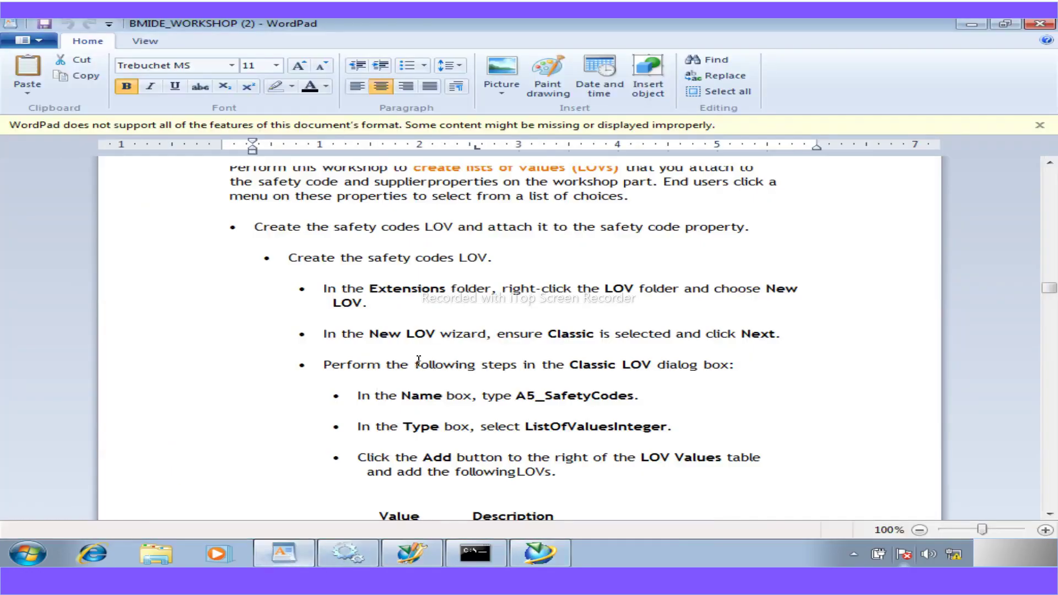
{"action": "left_click_drag", "start_coordinate": [635, 401], "coordinate": [531, 401]}
{"action": "key", "text": "ctrl+c"}
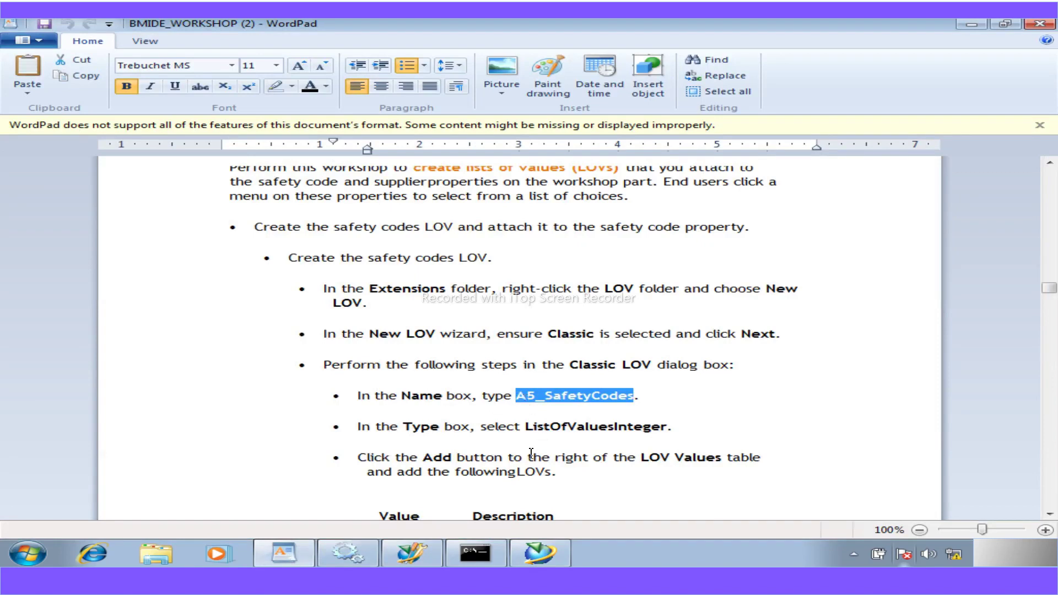
{"action": "left_click", "coordinate": [423, 557]}
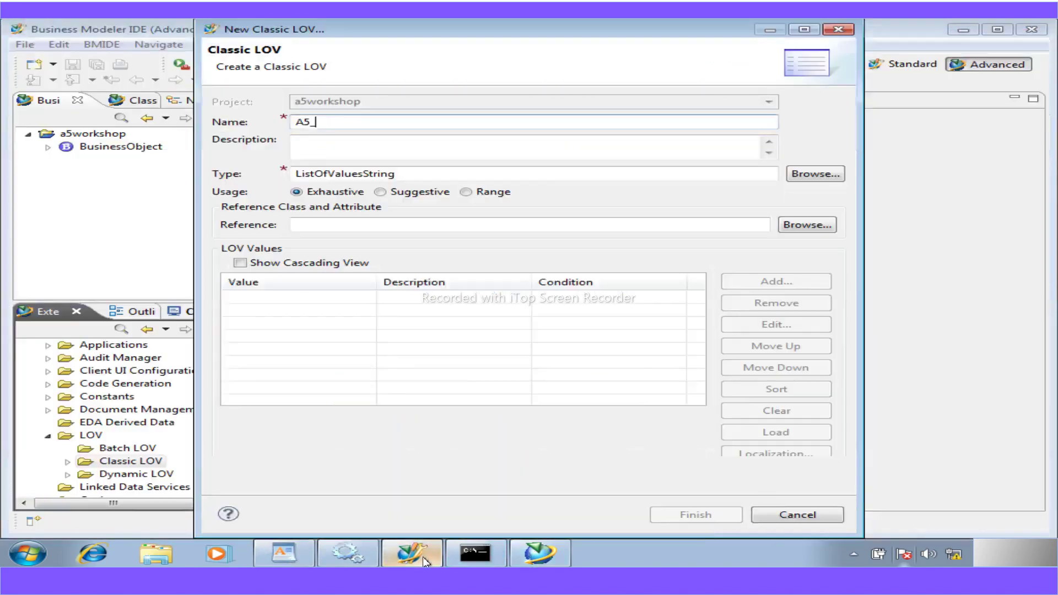
{"action": "left_click_drag", "start_coordinate": [325, 128], "coordinate": [273, 125]}
{"action": "key", "text": "ctrl+v"}
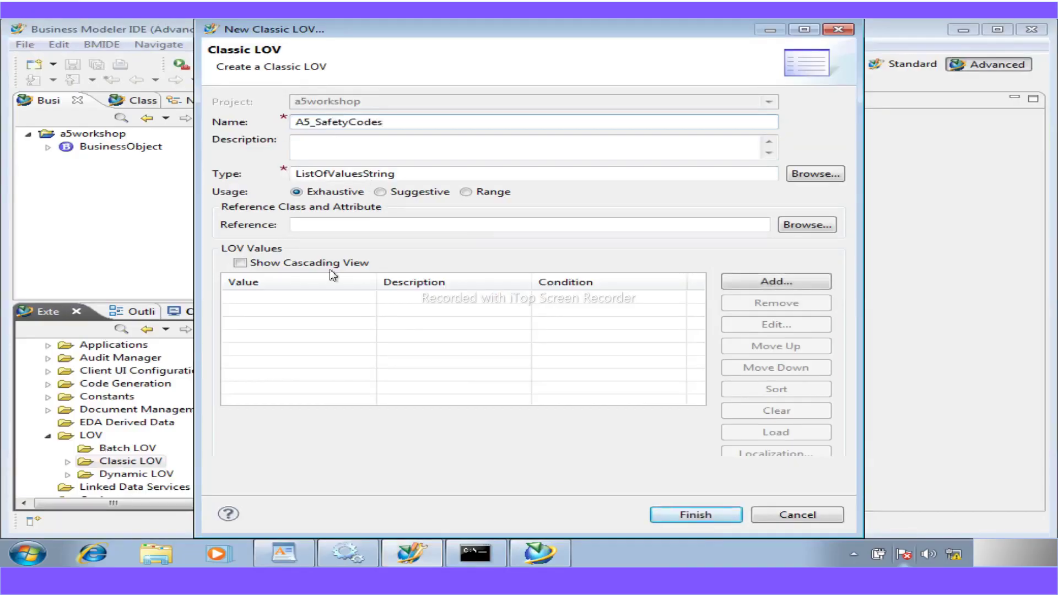
{"action": "left_click", "coordinate": [298, 550]}
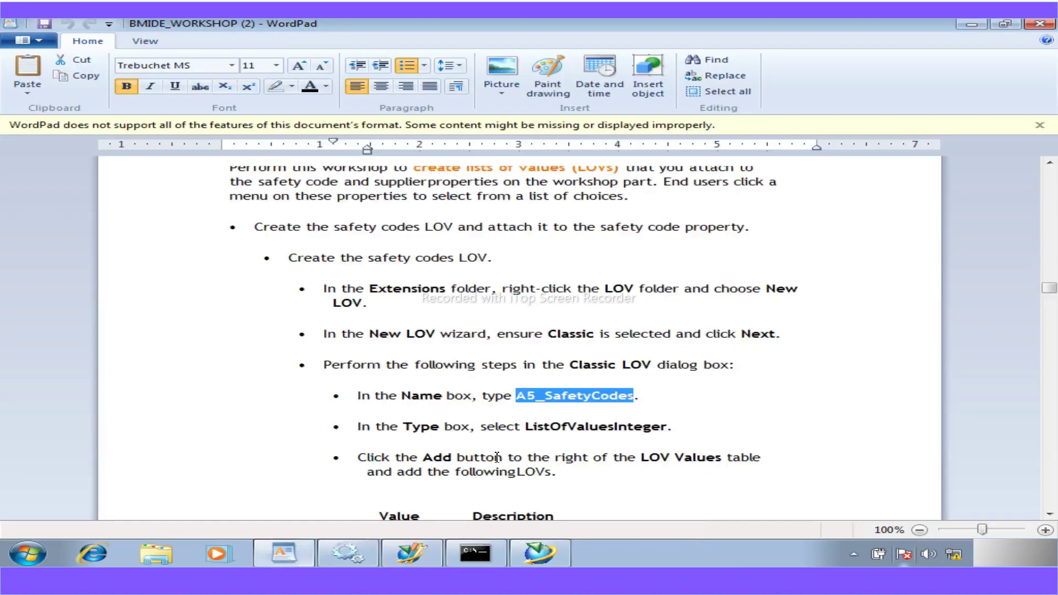
{"action": "scroll", "coordinate": [497, 456], "scroll_direction": "down", "scroll_amount": 3}
{"action": "scroll", "coordinate": [496, 456], "scroll_direction": "down", "scroll_amount": 3}
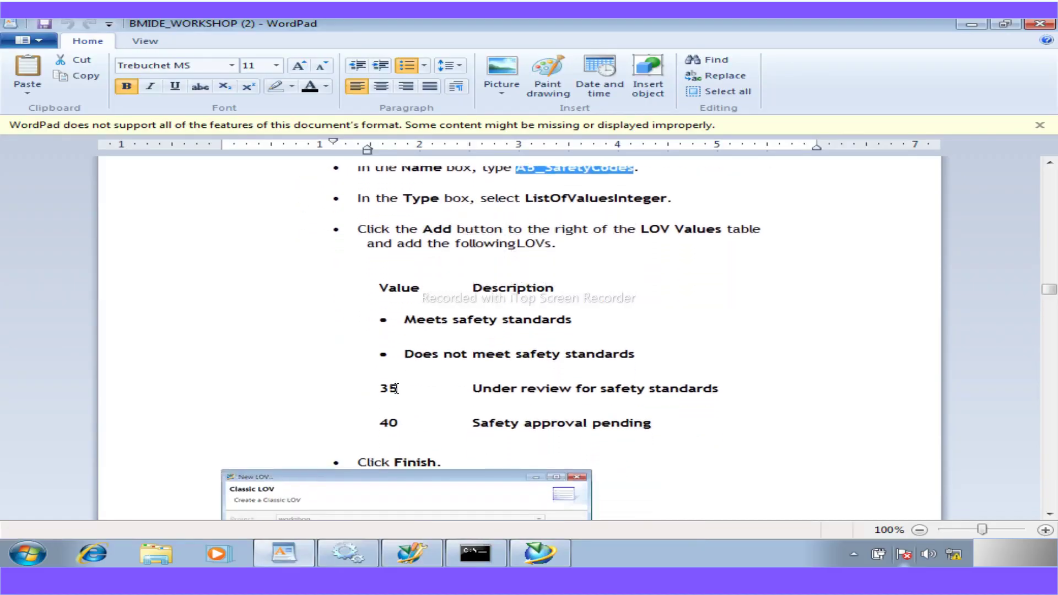
{"action": "scroll", "coordinate": [408, 476], "scroll_direction": "down", "scroll_amount": 3}
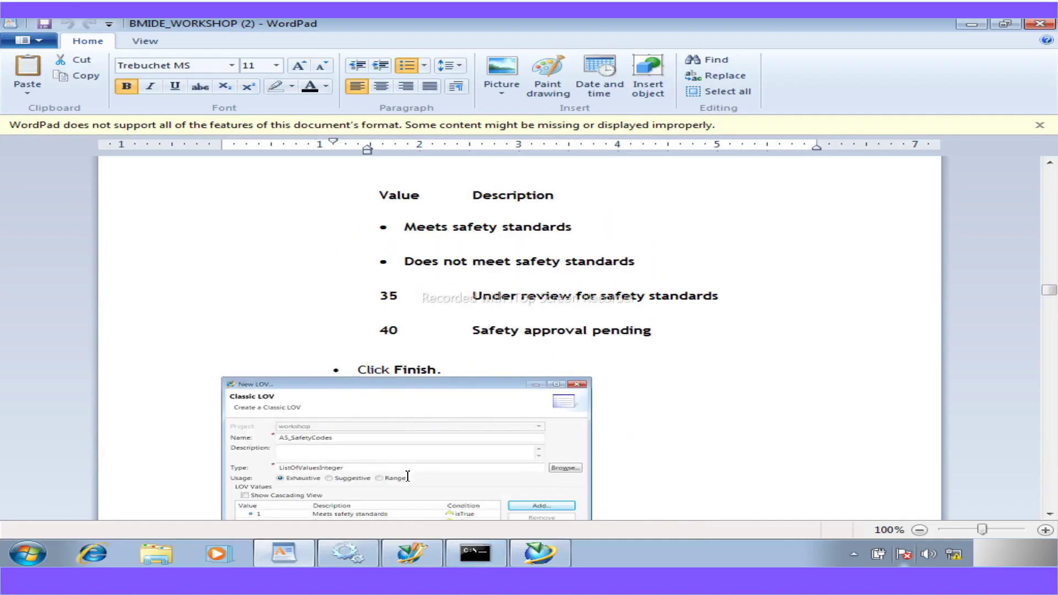
{"action": "scroll", "coordinate": [408, 476], "scroll_direction": "down", "scroll_amount": 2}
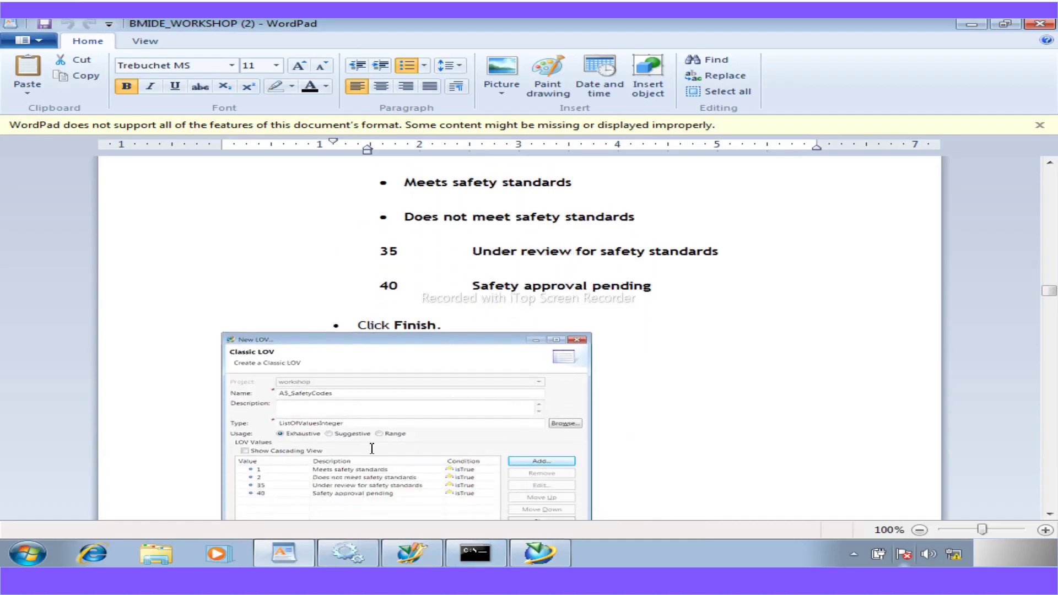
{"action": "left_click_drag", "start_coordinate": [571, 181], "coordinate": [428, 183]}
{"action": "key", "text": "ctrl+c"}
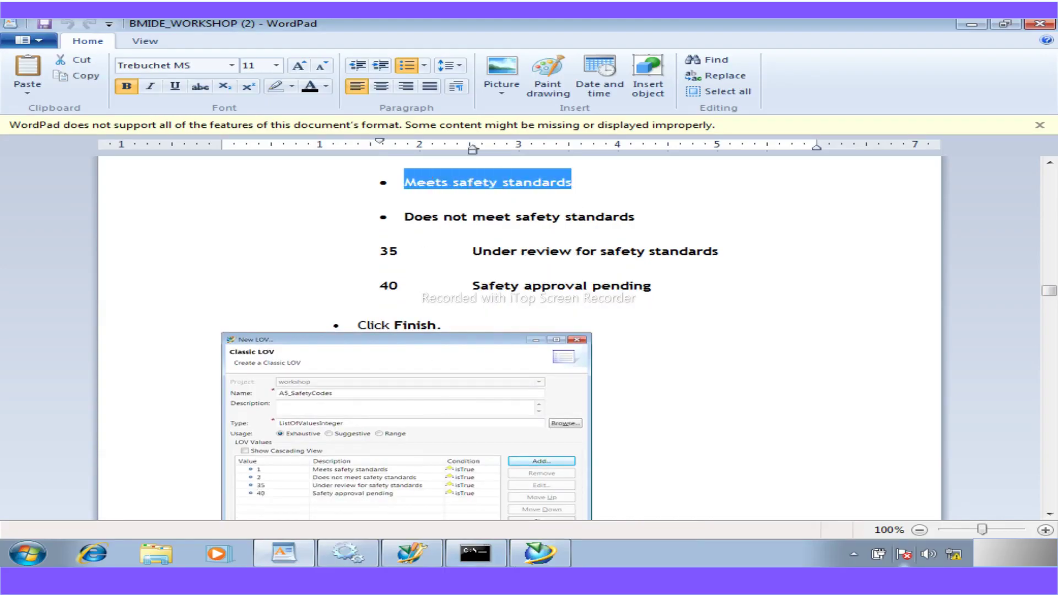
{"action": "left_click", "coordinate": [558, 559]}
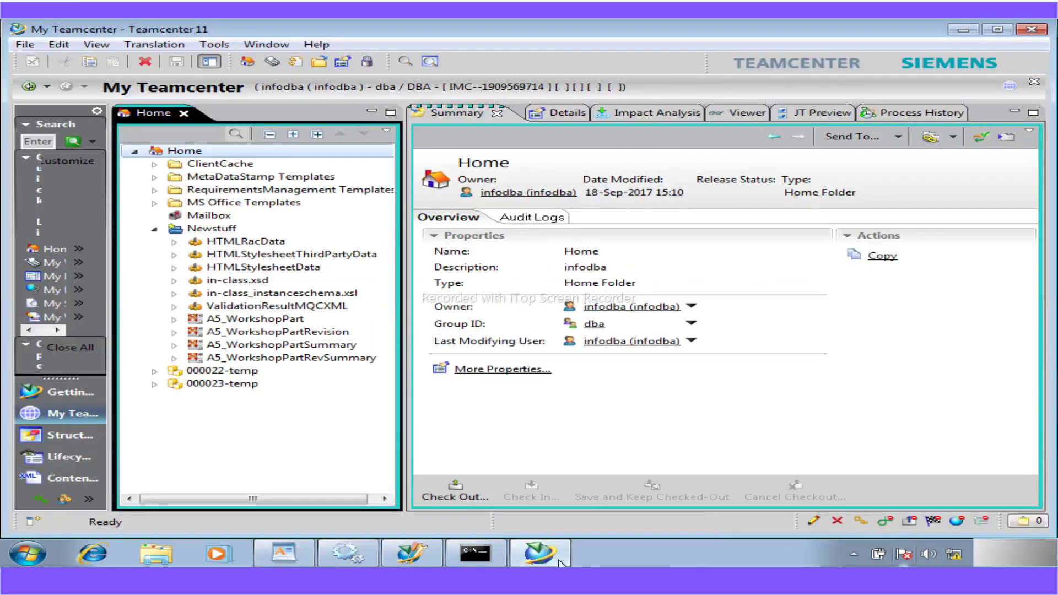
{"action": "left_click", "coordinate": [435, 553]}
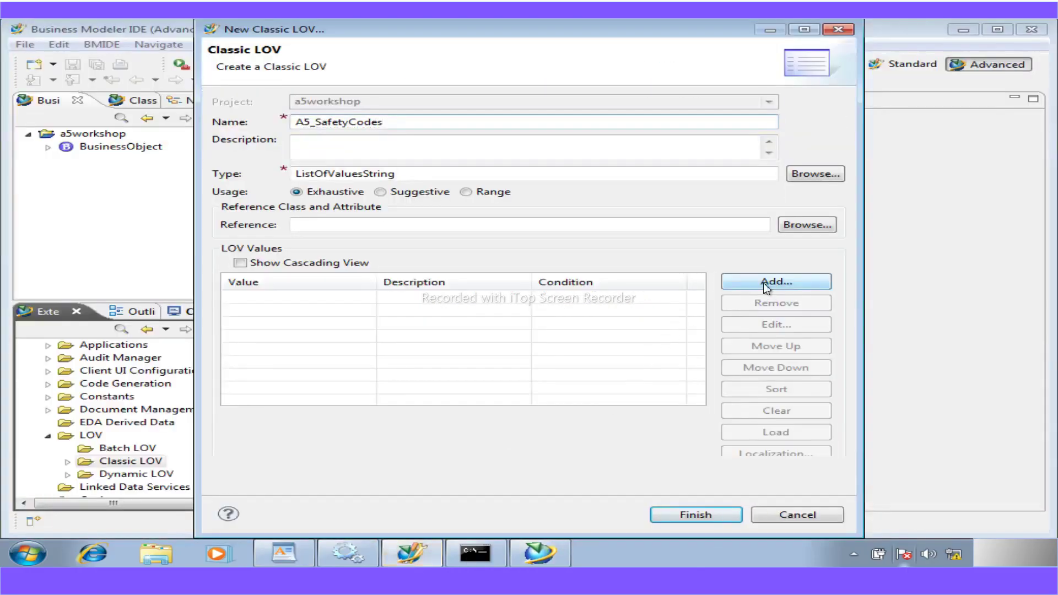
- Add value 1 to the LOV, with the pasted safety text as its display name
{"action": "left_click", "coordinate": [765, 283]}
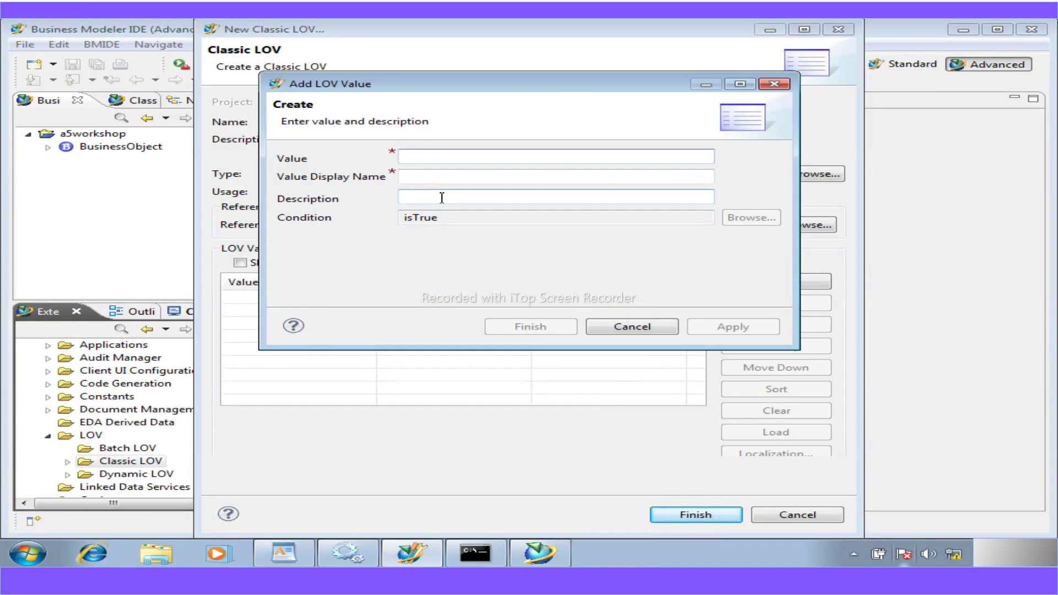
{"action": "type", "text": "1"}
{"action": "key", "text": "Tab"}
{"action": "key", "text": "ctrl+v"}
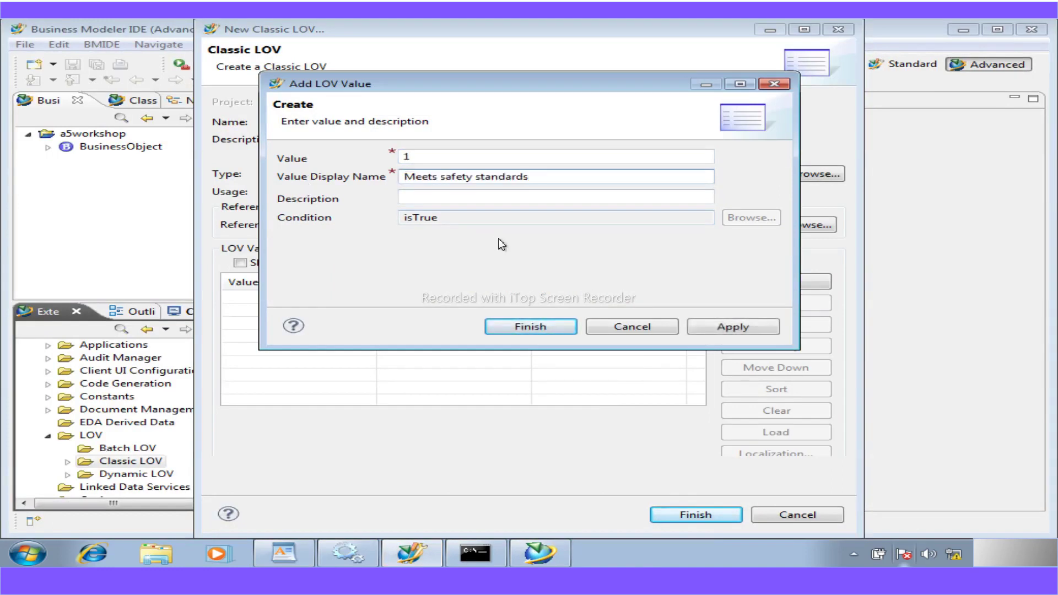
{"action": "left_click", "coordinate": [550, 328]}
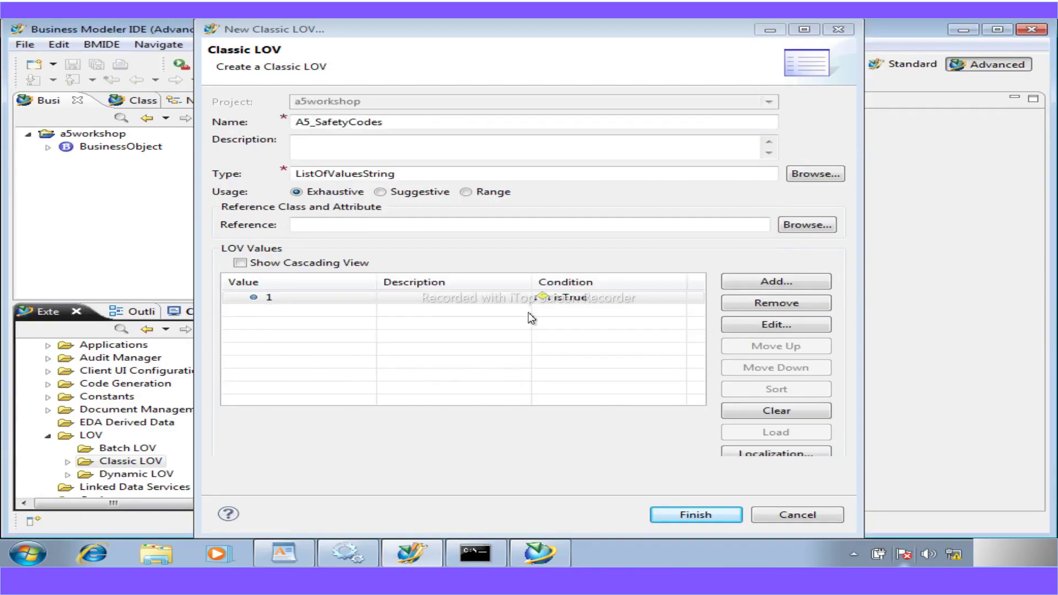
- Edit value 1 to use display name 1 and description 'Meets safety standards'
{"action": "left_click", "coordinate": [283, 300]}
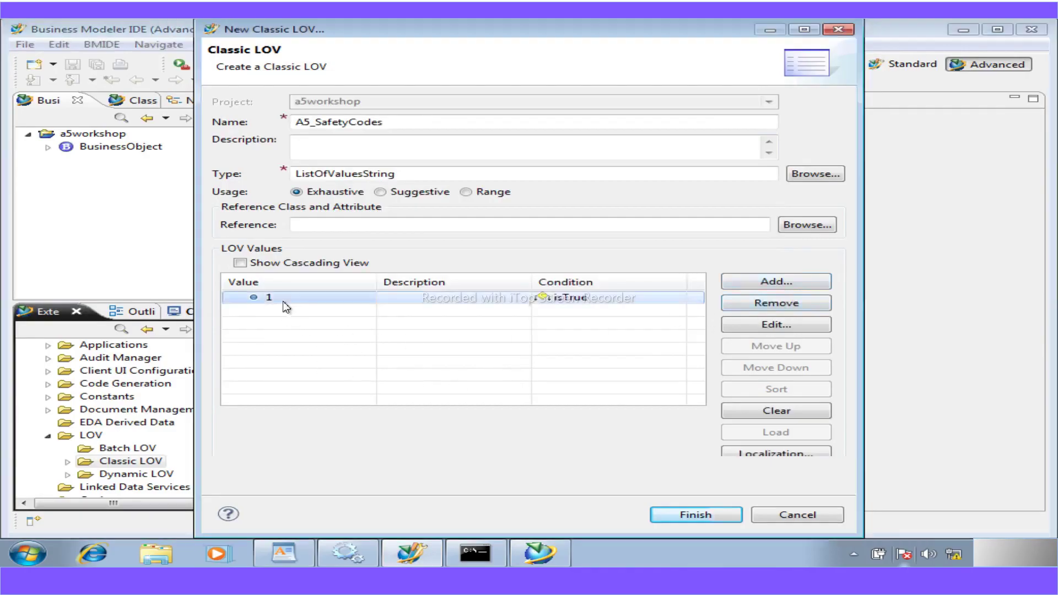
{"action": "left_click", "coordinate": [765, 324]}
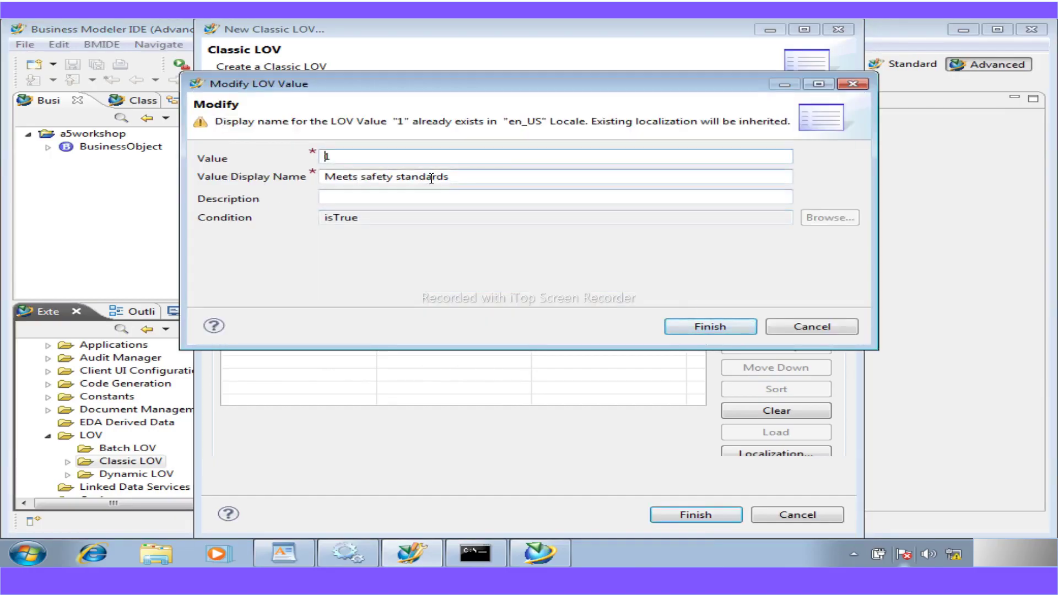
{"action": "key", "text": "Tab"}
{"action": "key", "text": "ctrl+c"}
{"action": "type", "text": "1"}
{"action": "left_click", "coordinate": [342, 200]}
{"action": "key", "text": "ctrl+v"}
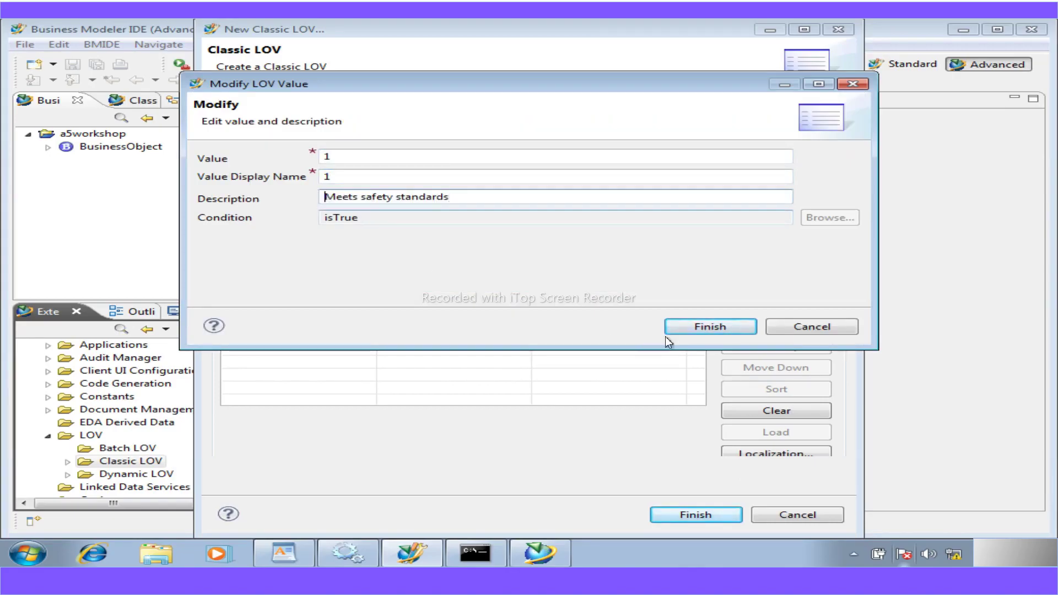
{"action": "left_click", "coordinate": [710, 327]}
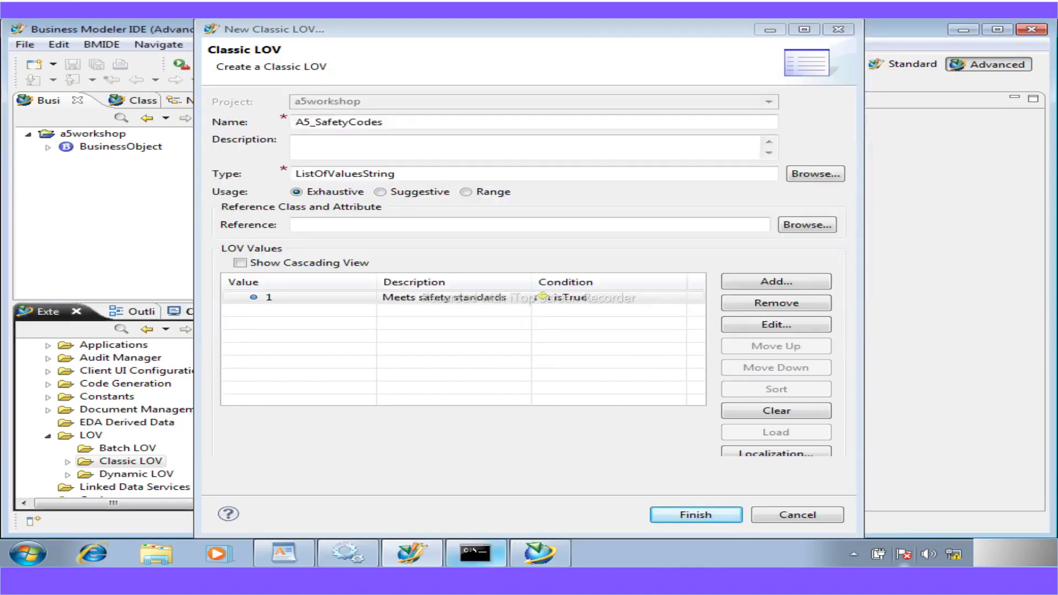
{"action": "mouse_move", "coordinate": [475, 552]}
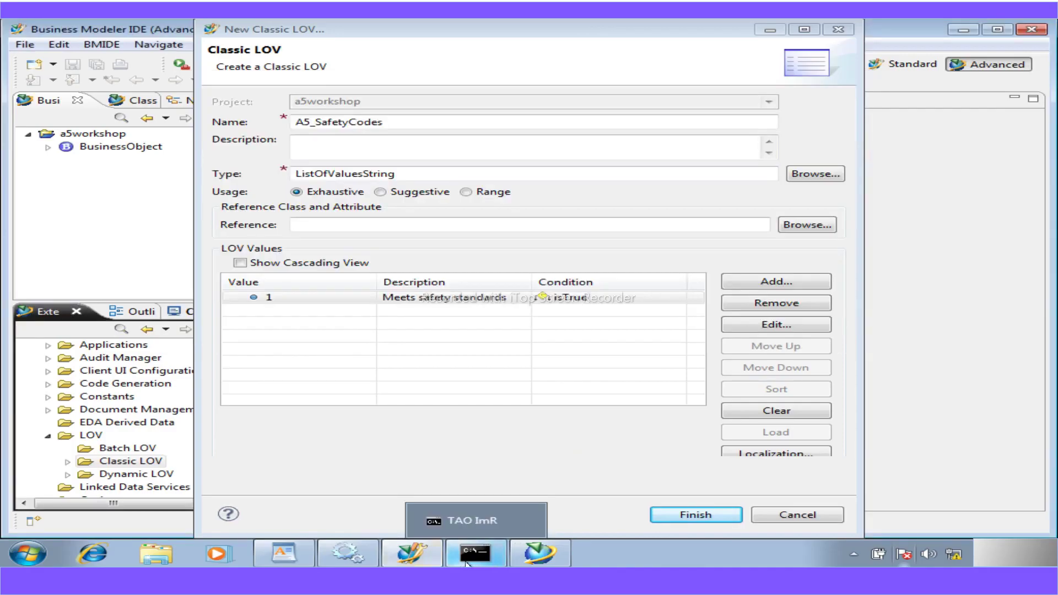
- Add value 2 with description 'Does not meet safety standards', copied from the guide
{"action": "left_click", "coordinate": [291, 557]}
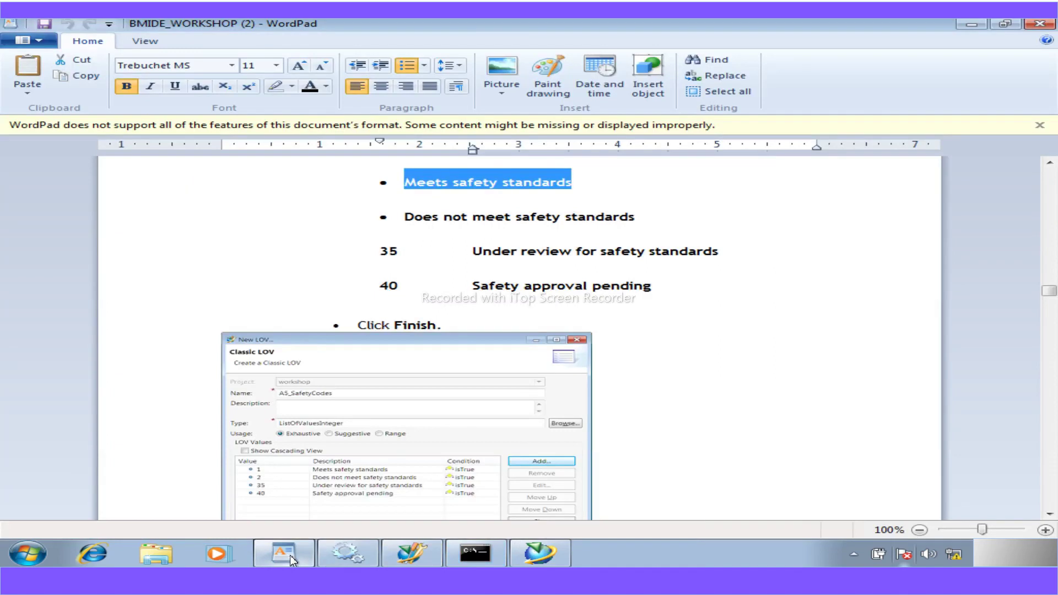
{"action": "left_click_drag", "start_coordinate": [637, 219], "coordinate": [420, 220]}
{"action": "key", "text": "ctrl+c"}
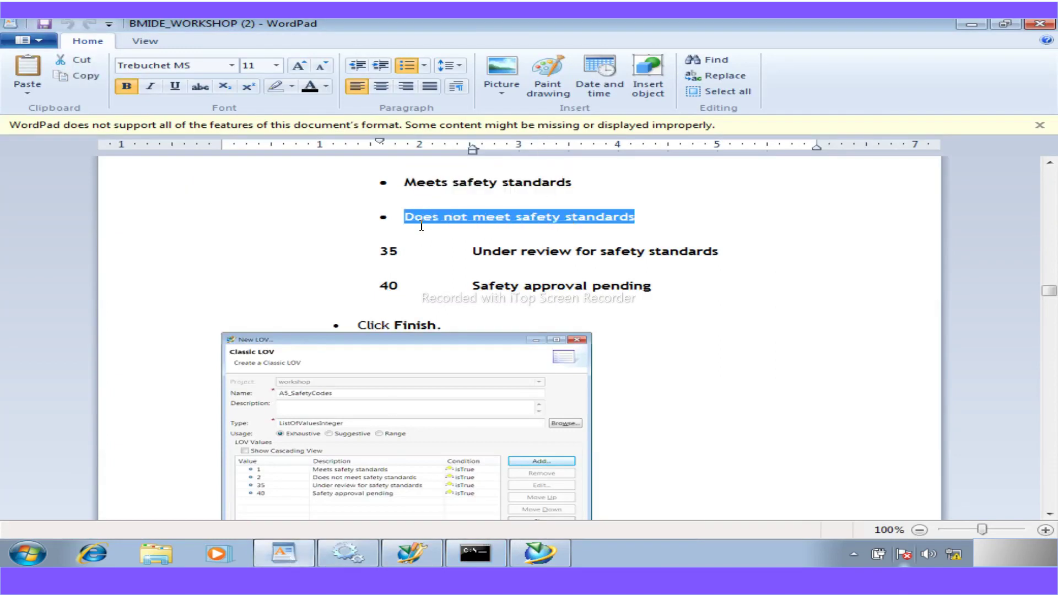
{"action": "left_click", "coordinate": [420, 551]}
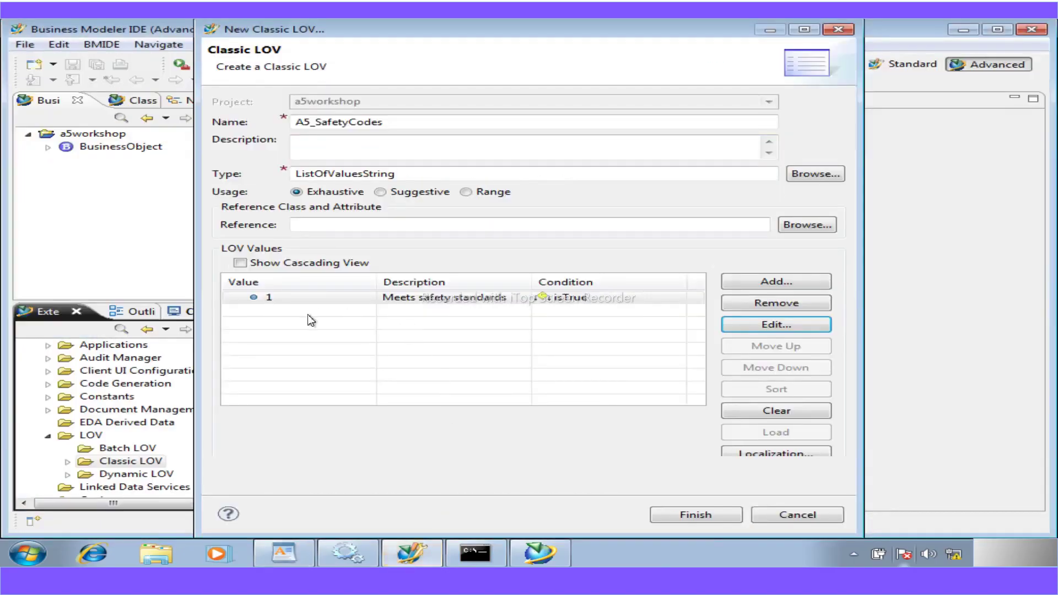
{"action": "left_click", "coordinate": [763, 283]}
{"action": "type", "text": "2"}
{"action": "left_click", "coordinate": [455, 199]}
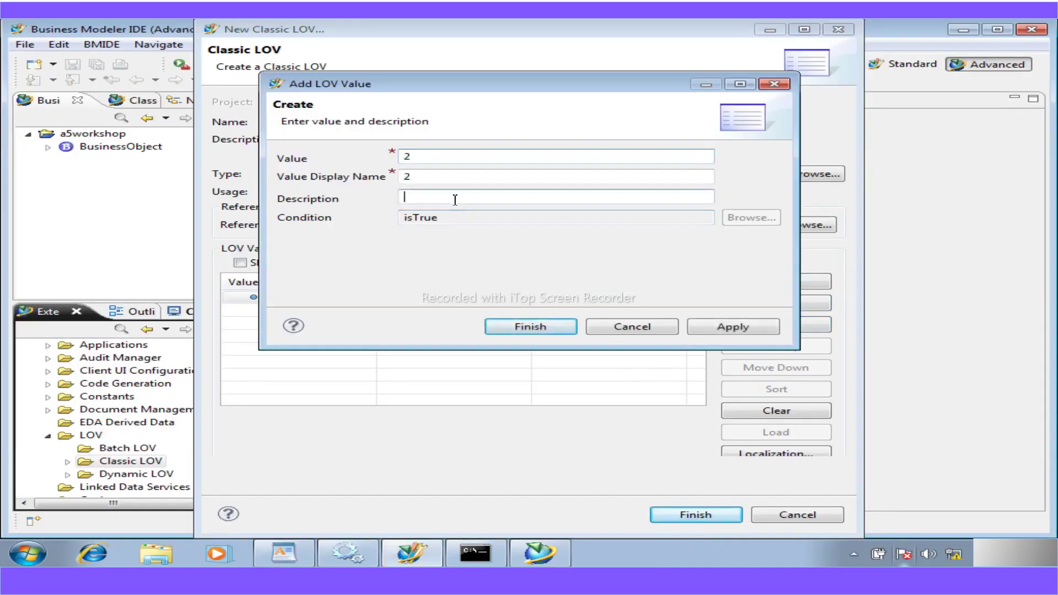
{"action": "key", "text": "ctrl+v"}
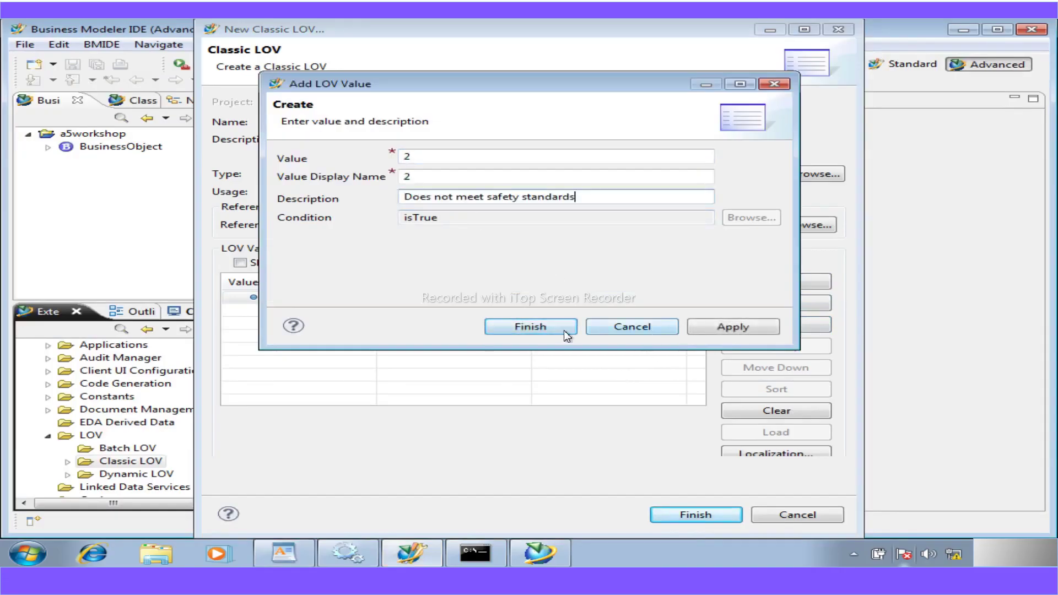
{"action": "left_click", "coordinate": [724, 325]}
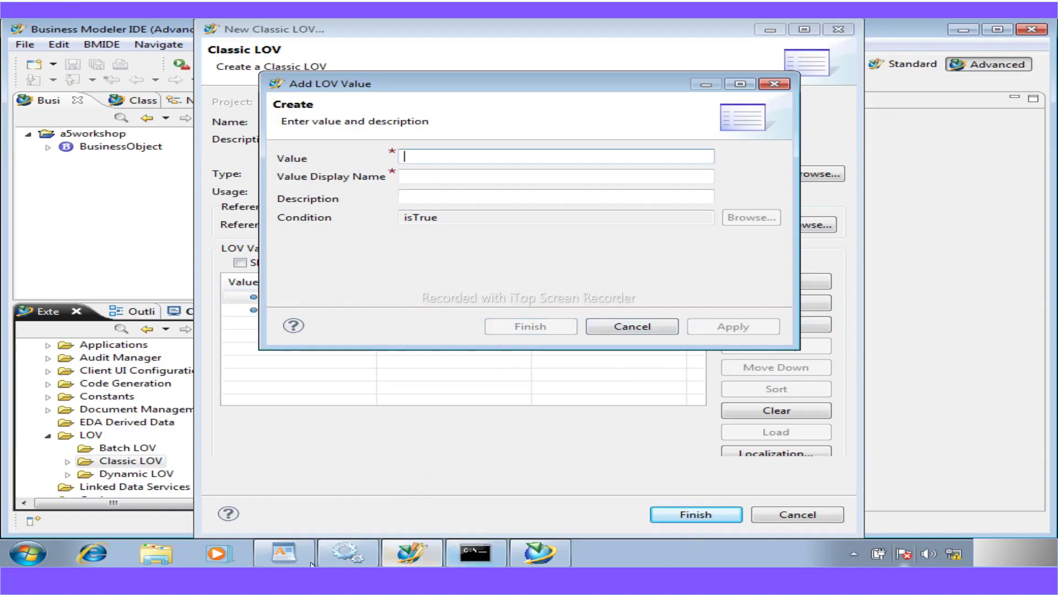
- Add value 35 with description 'Under review for safety standards'
{"action": "left_click", "coordinate": [283, 556]}
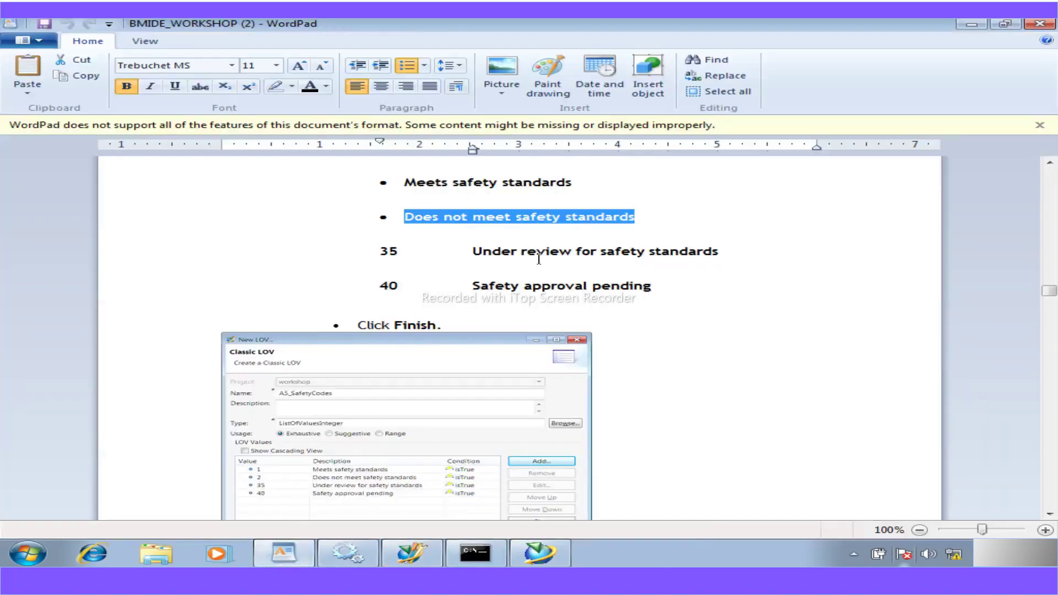
{"action": "left_click_drag", "start_coordinate": [473, 252], "coordinate": [687, 257]}
{"action": "key", "text": "ctrl+c"}
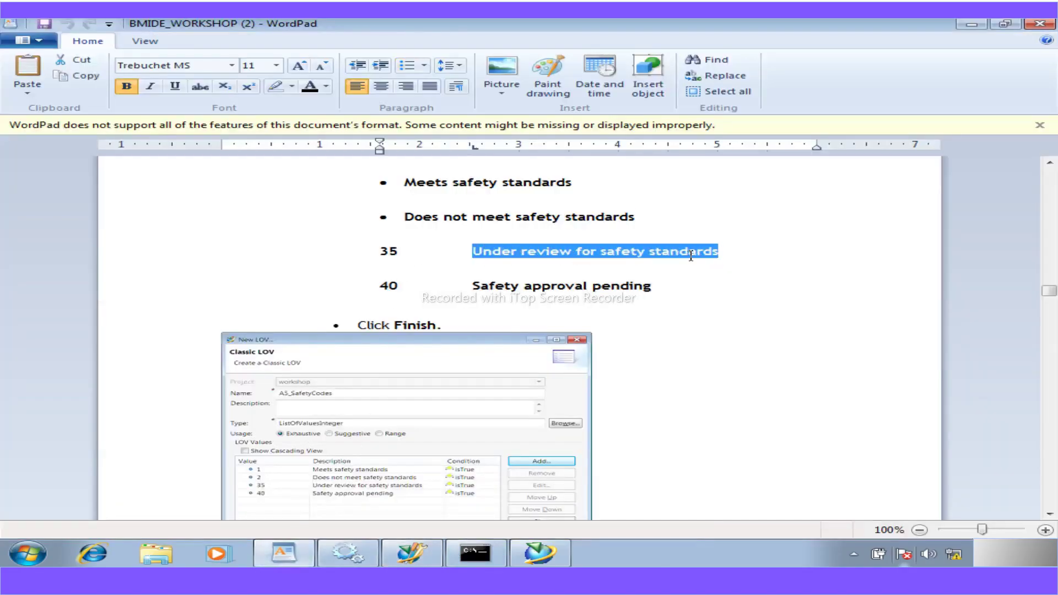
{"action": "left_click", "coordinate": [417, 559]}
{"action": "type", "text": "35"}
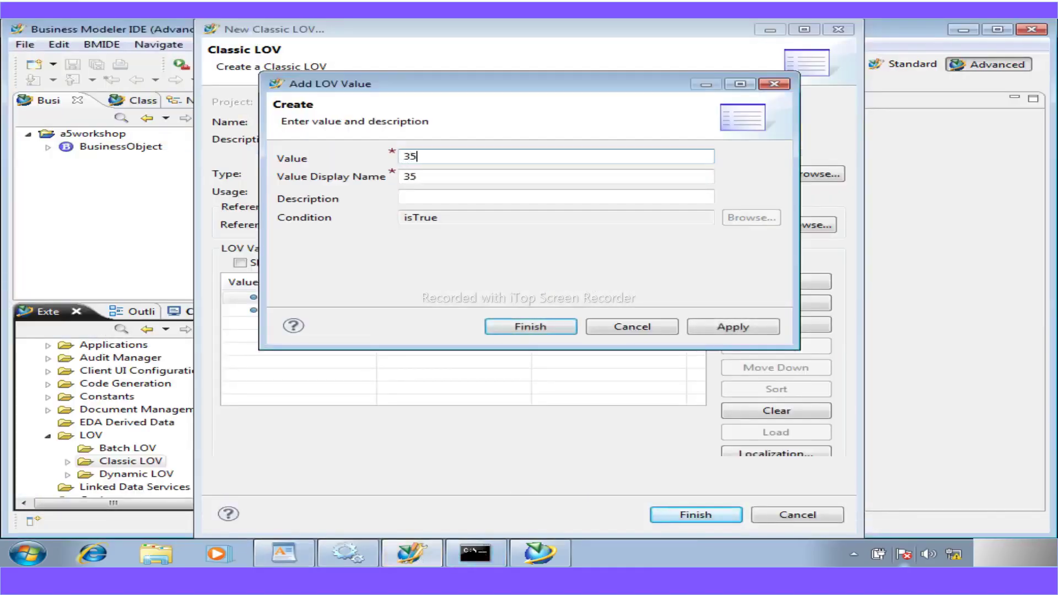
{"action": "left_click", "coordinate": [430, 198]}
{"action": "key", "text": "ctrl+v"}
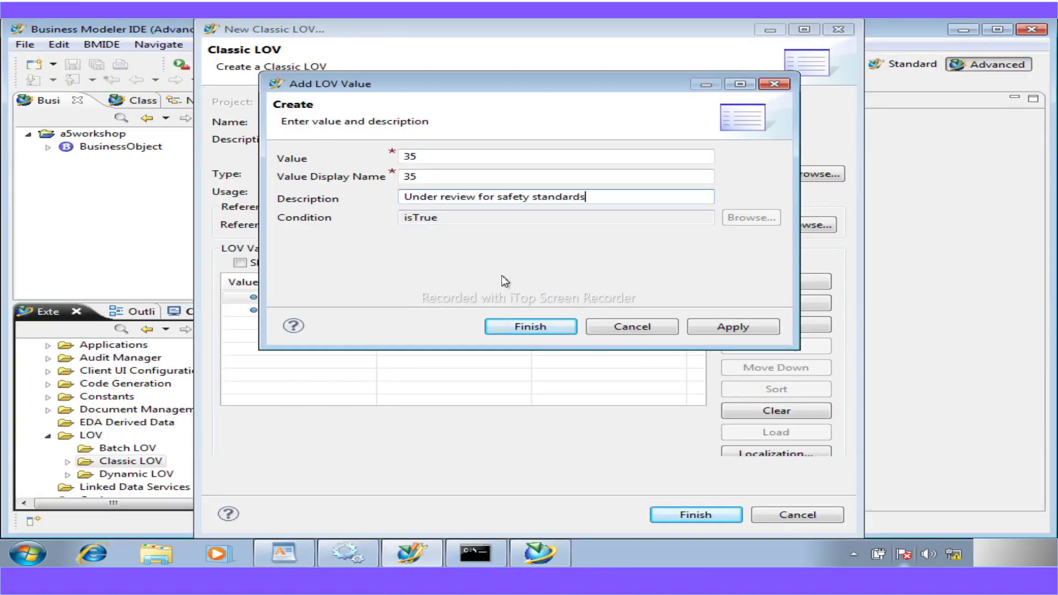
{"action": "left_click", "coordinate": [709, 326]}
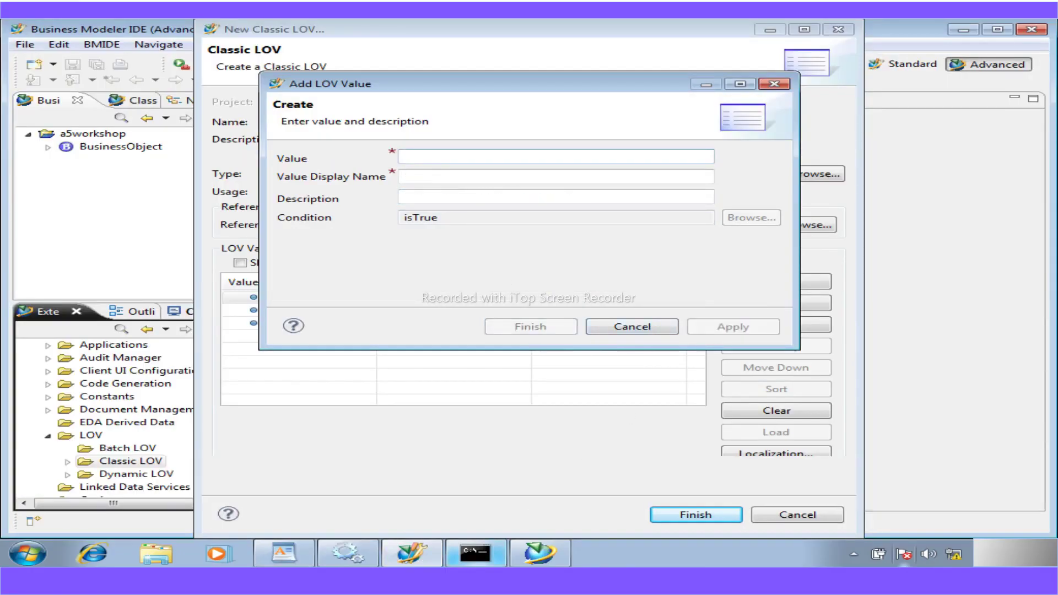
- Add value 40 with description 'Safety approval pending' and close the value form
{"action": "left_click", "coordinate": [284, 553]}
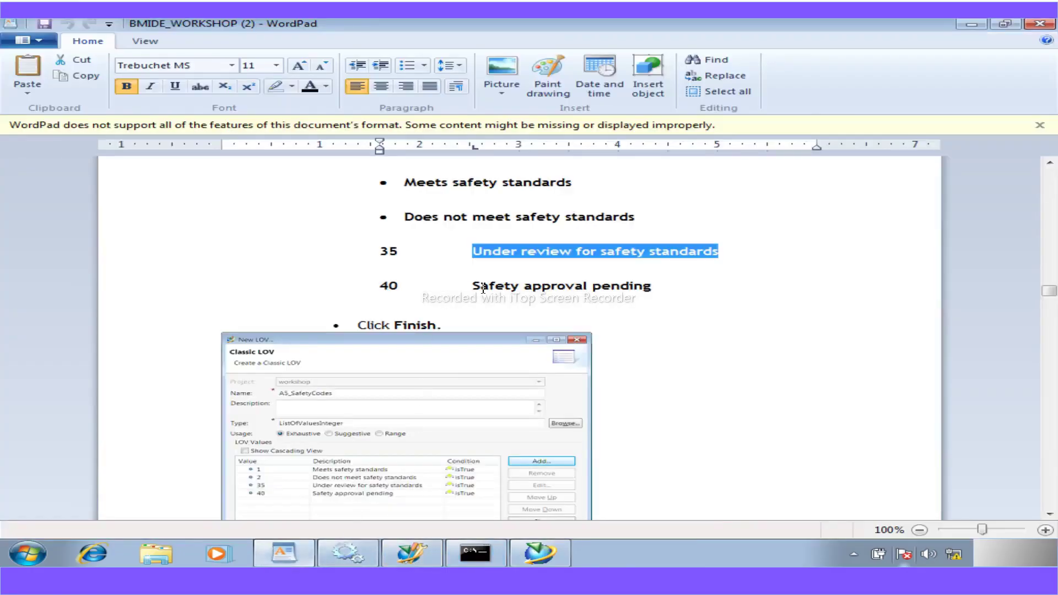
{"action": "left_click_drag", "start_coordinate": [476, 287], "coordinate": [614, 287]}
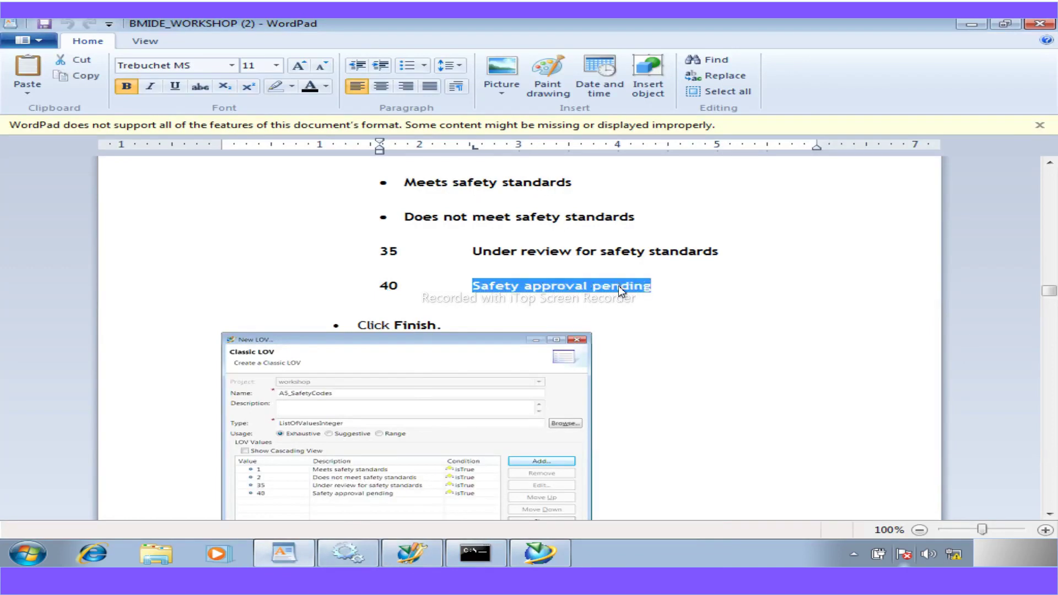
{"action": "left_click", "coordinate": [408, 556]}
{"action": "type", "text": "40"}
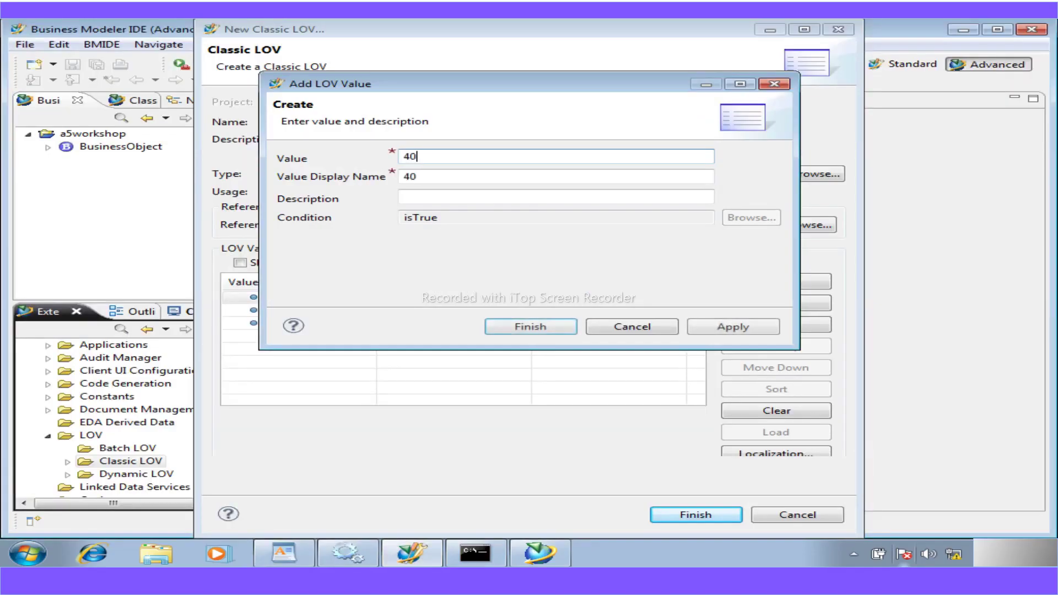
{"action": "left_click", "coordinate": [439, 199]}
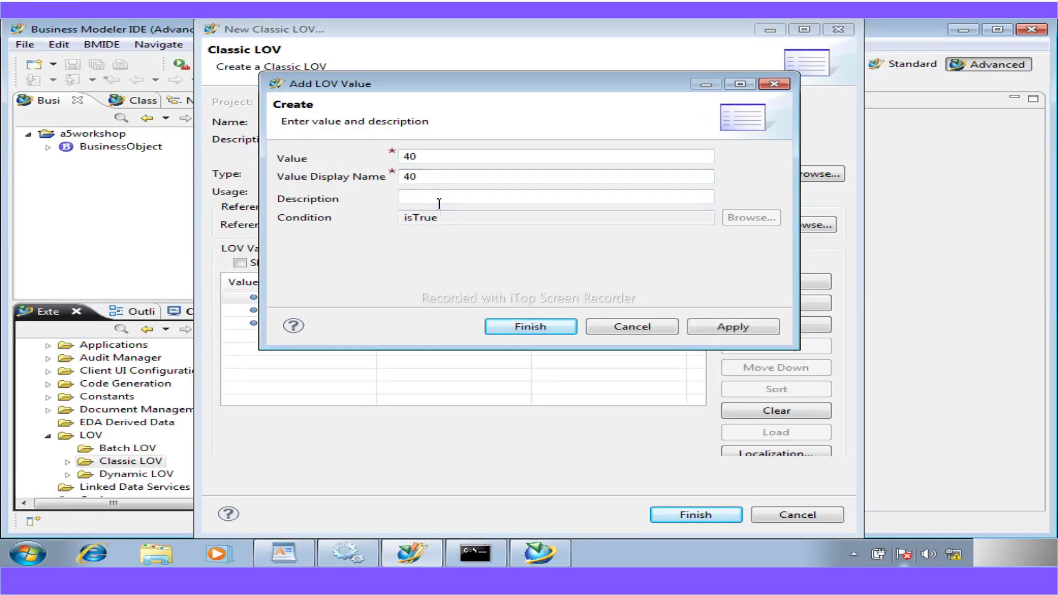
{"action": "type", "text": "Safety approval pending"}
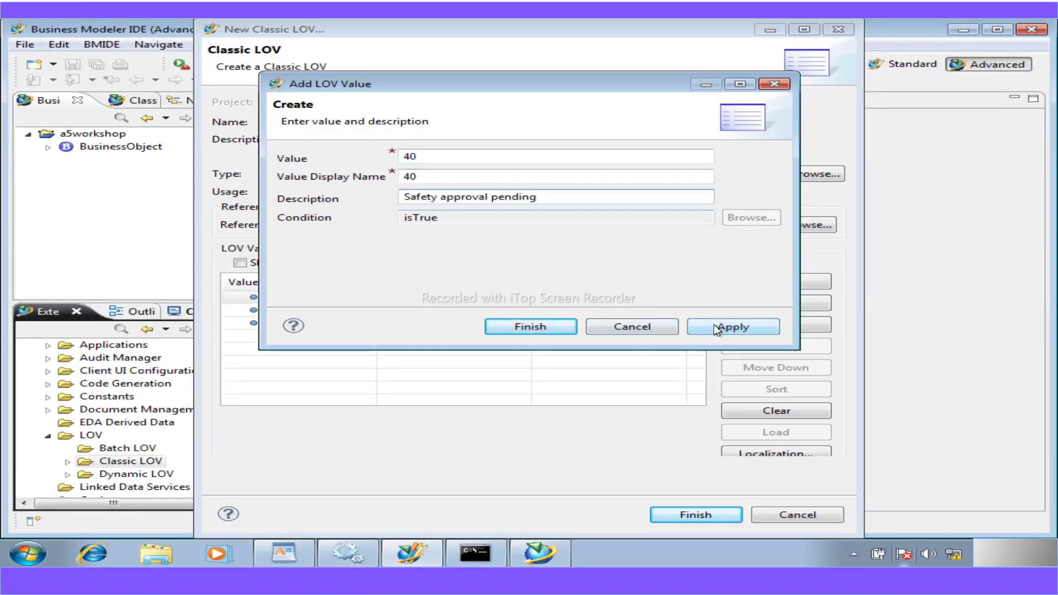
{"action": "left_click", "coordinate": [715, 328]}
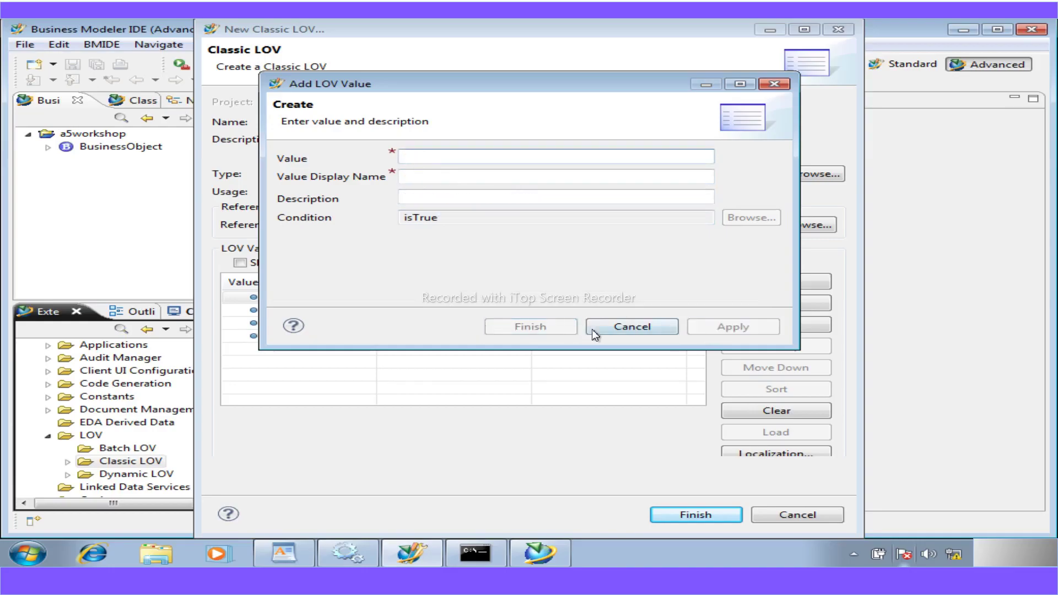
{"action": "left_click", "coordinate": [632, 327]}
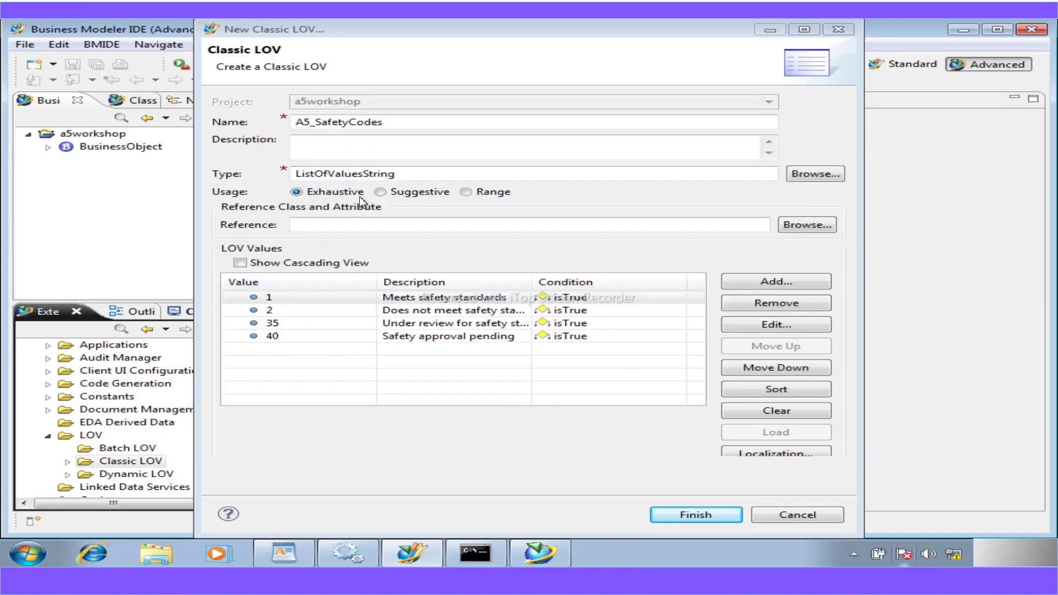
- Scroll the WordPad guide to the next step, attaching the LOV to the safety code
{"action": "left_click", "coordinate": [284, 557]}
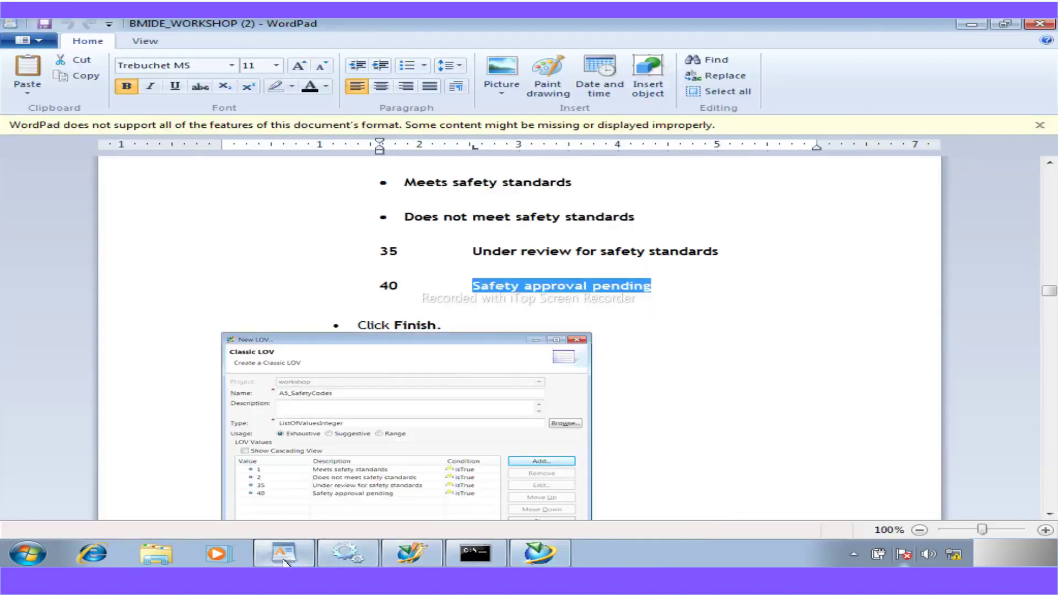
{"action": "scroll", "coordinate": [315, 478], "scroll_direction": "down", "scroll_amount": 3}
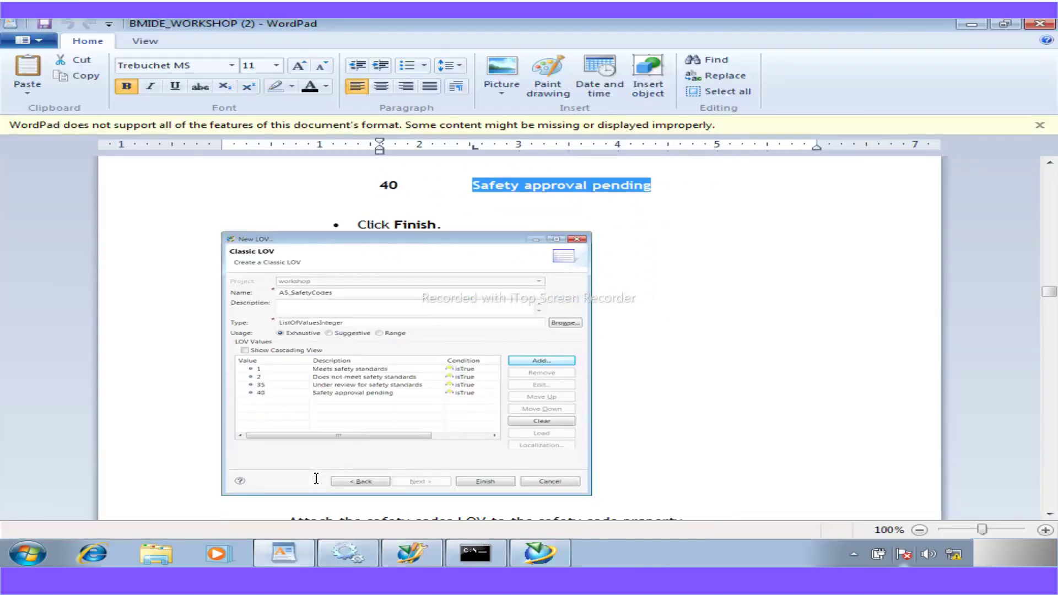
{"action": "scroll", "coordinate": [315, 478], "scroll_direction": "down", "scroll_amount": 1}
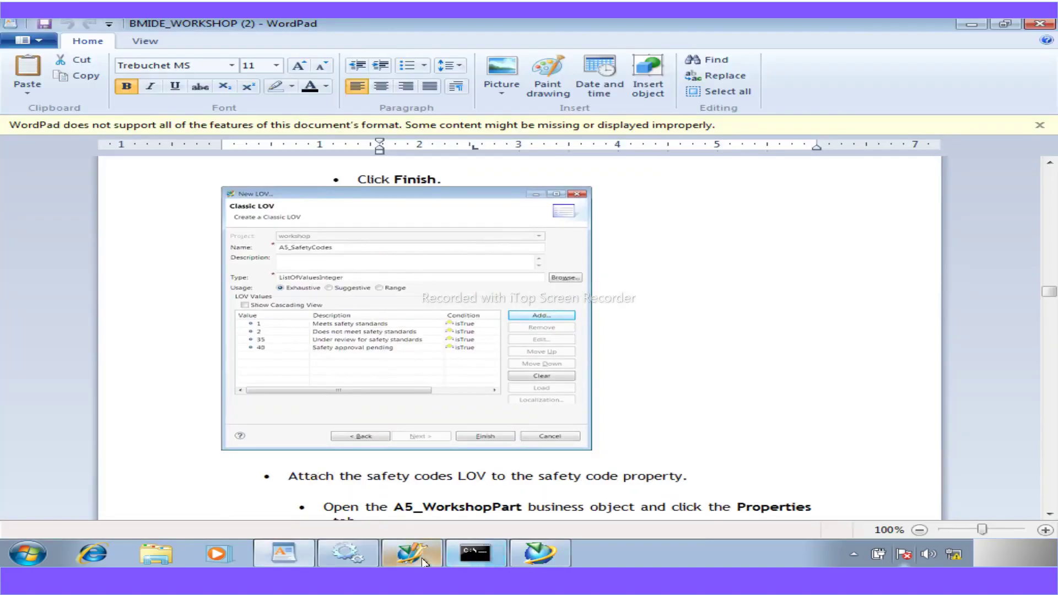
{"action": "left_click", "coordinate": [421, 553]}
- Finish the A5_SafetyCodes LOV, then open A5_WorkshopPart by searching custom business objects with filter *
{"action": "left_click", "coordinate": [700, 516]}
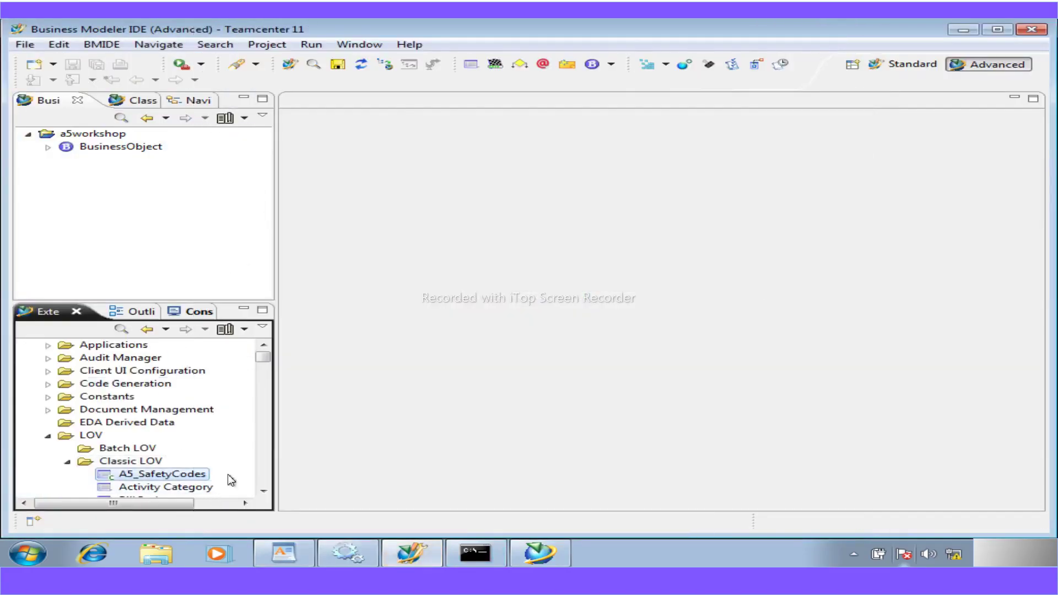
{"action": "mouse_move", "coordinate": [347, 552]}
{"action": "left_click", "coordinate": [47, 147]}
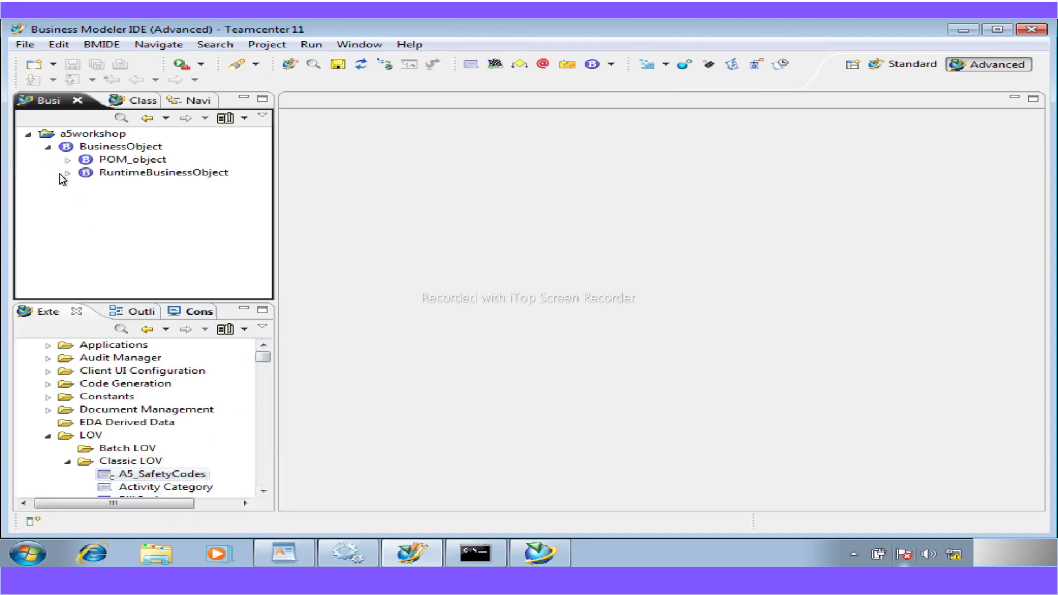
{"action": "left_click", "coordinate": [122, 118]}
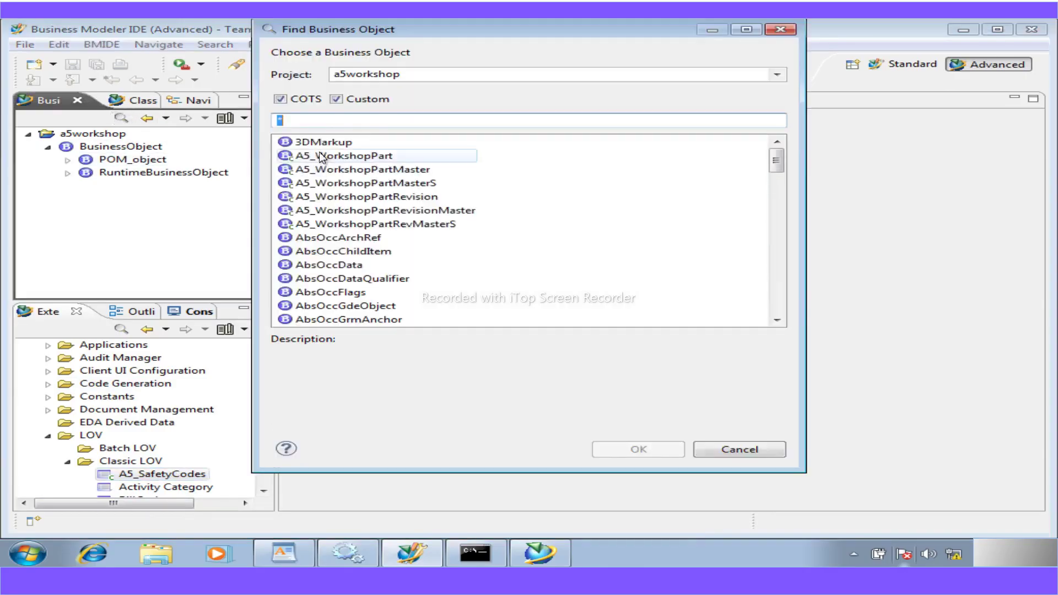
{"action": "type", "text": "wor"}
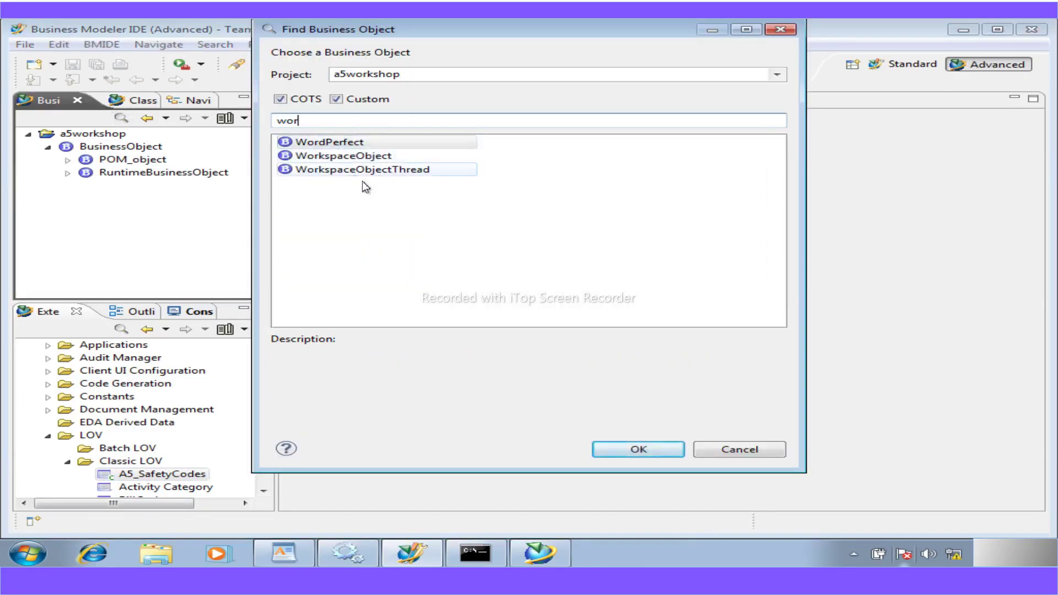
{"action": "key", "text": "BackSpace"}
{"action": "key", "text": "BackSpace"}
{"action": "key", "text": "BackSpace"}
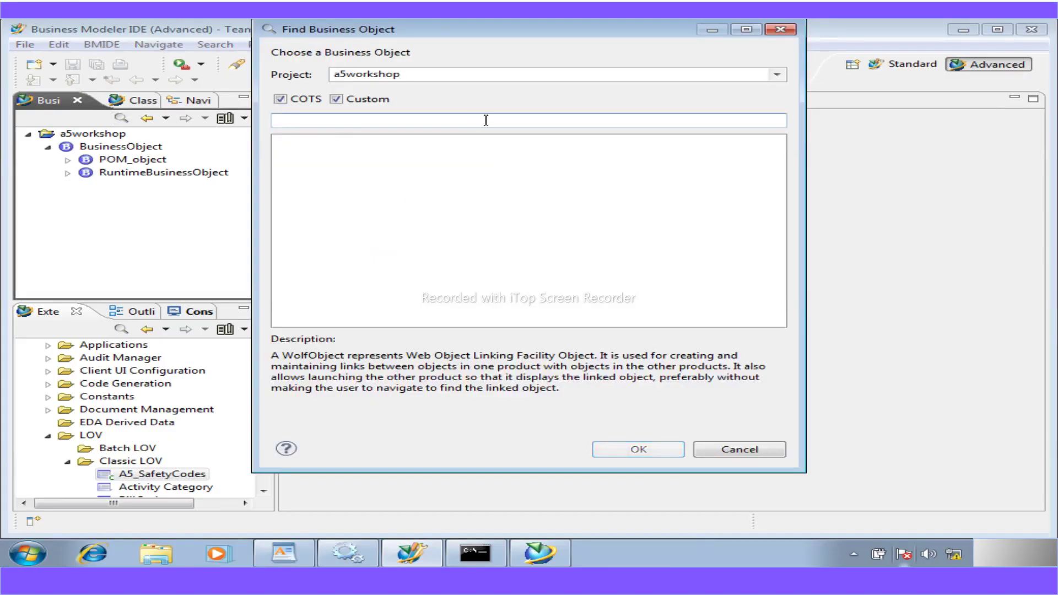
{"action": "left_click", "coordinate": [288, 103]}
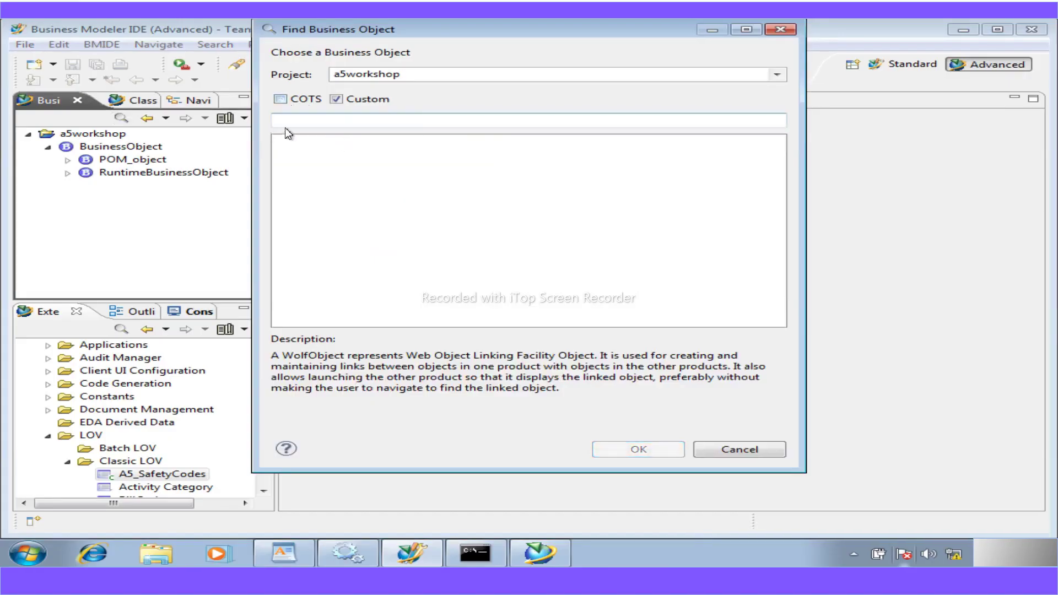
{"action": "type", "text": "*"}
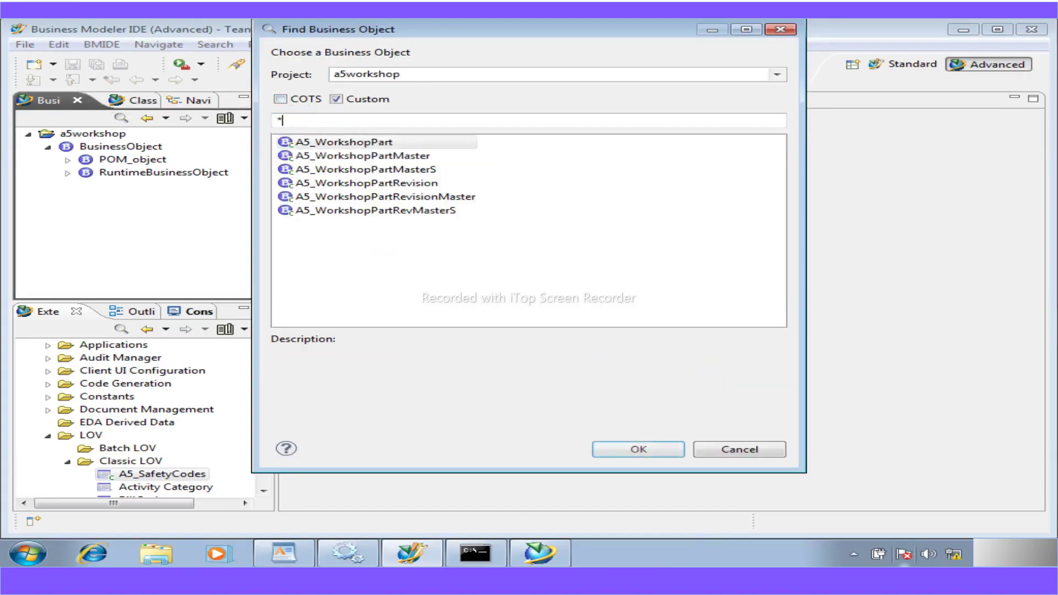
{"action": "double_click", "coordinate": [353, 142]}
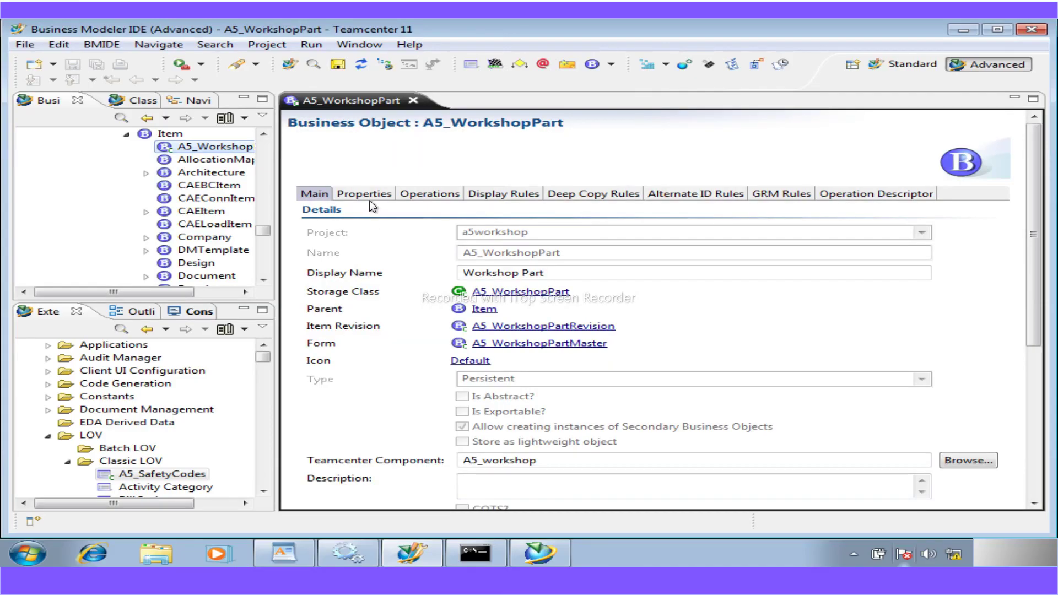
- Show a5_safety_code's LOV attachments in Properties and begin adding an LOV via Browse
{"action": "left_click", "coordinate": [369, 198]}
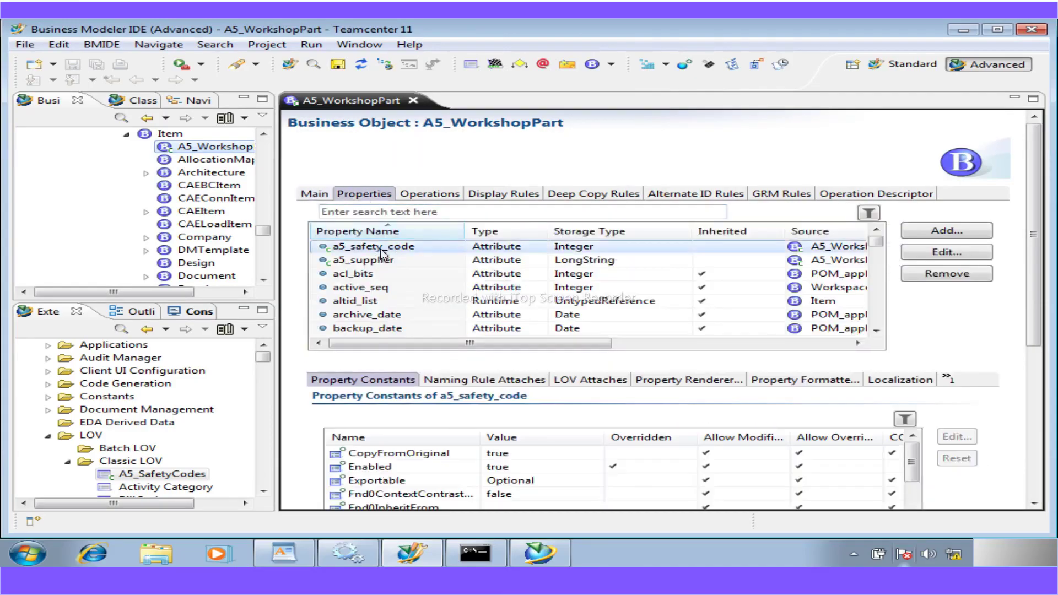
{"action": "left_click", "coordinate": [590, 380]}
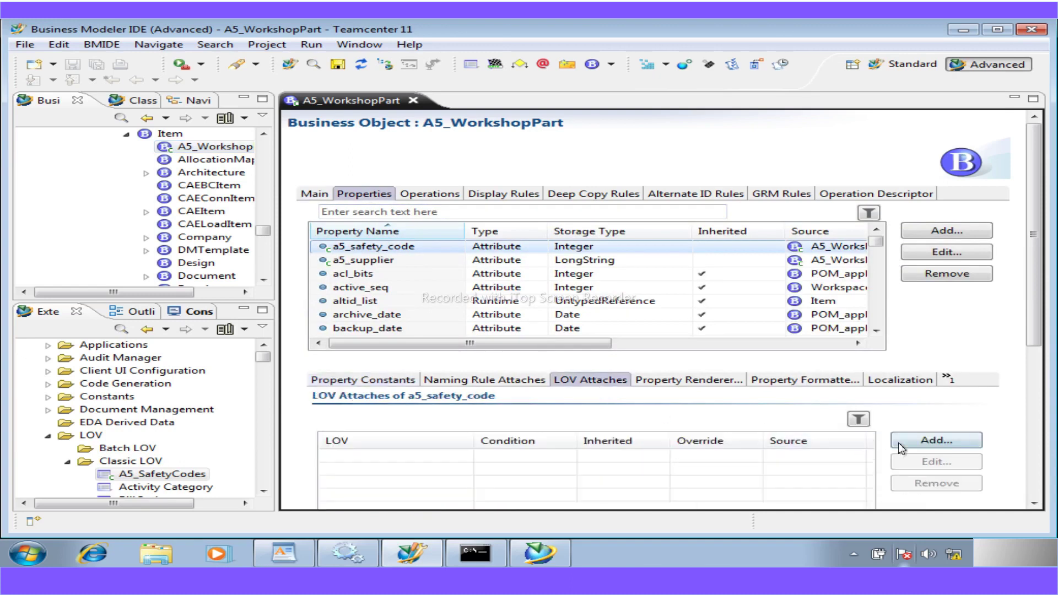
{"action": "left_click", "coordinate": [936, 440]}
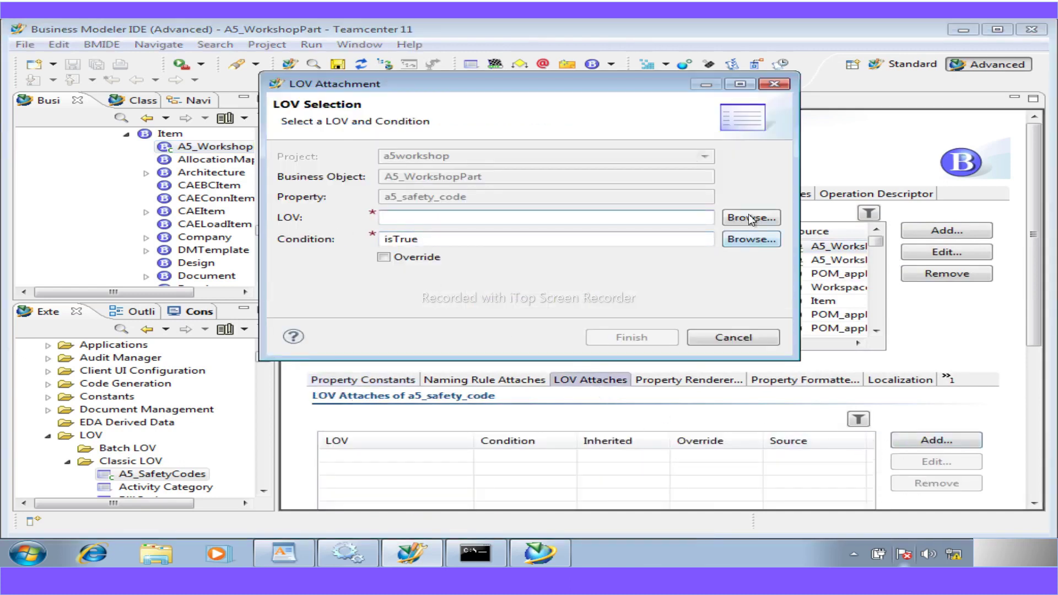
{"action": "left_click", "coordinate": [751, 218]}
- Toggle the COTS option, filter the LOV list by 'a5', then cancel the search
{"action": "left_click", "coordinate": [353, 100]}
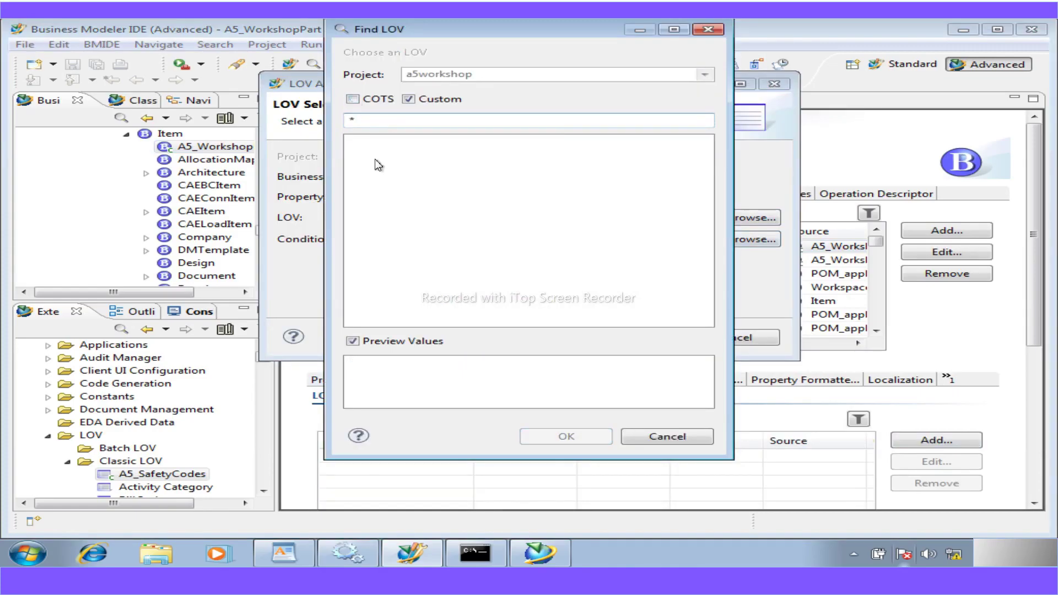
{"action": "left_click", "coordinate": [356, 103]}
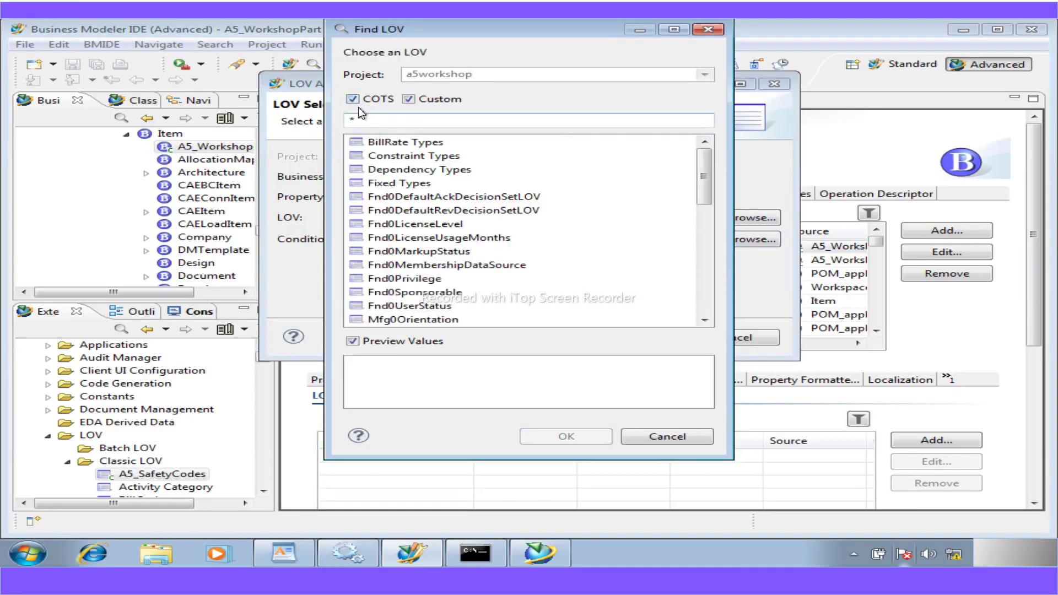
{"action": "left_click", "coordinate": [355, 100]}
{"action": "left_click", "coordinate": [355, 99]}
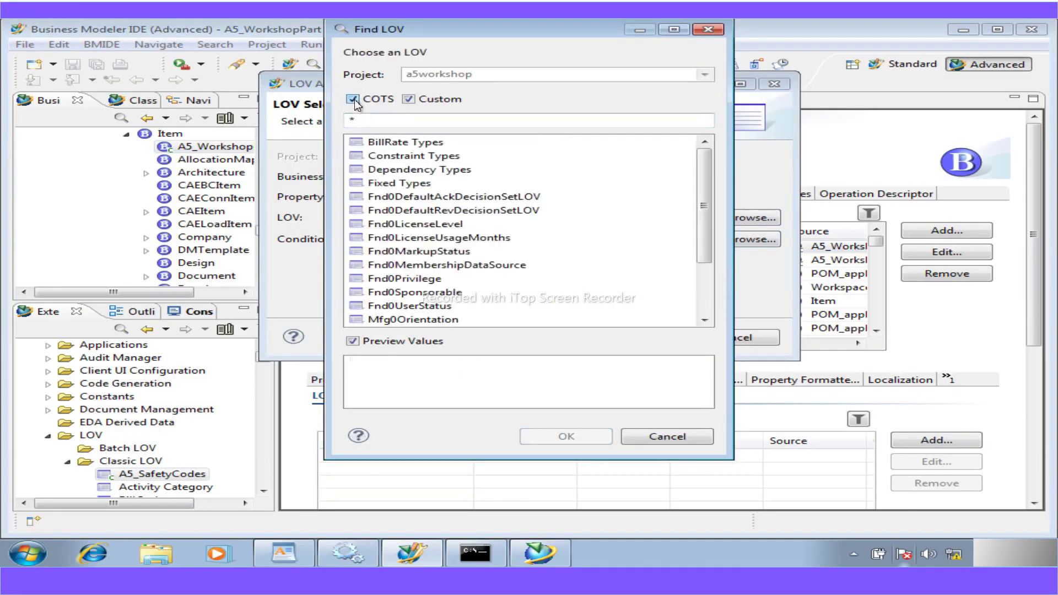
{"action": "left_click", "coordinate": [354, 99]}
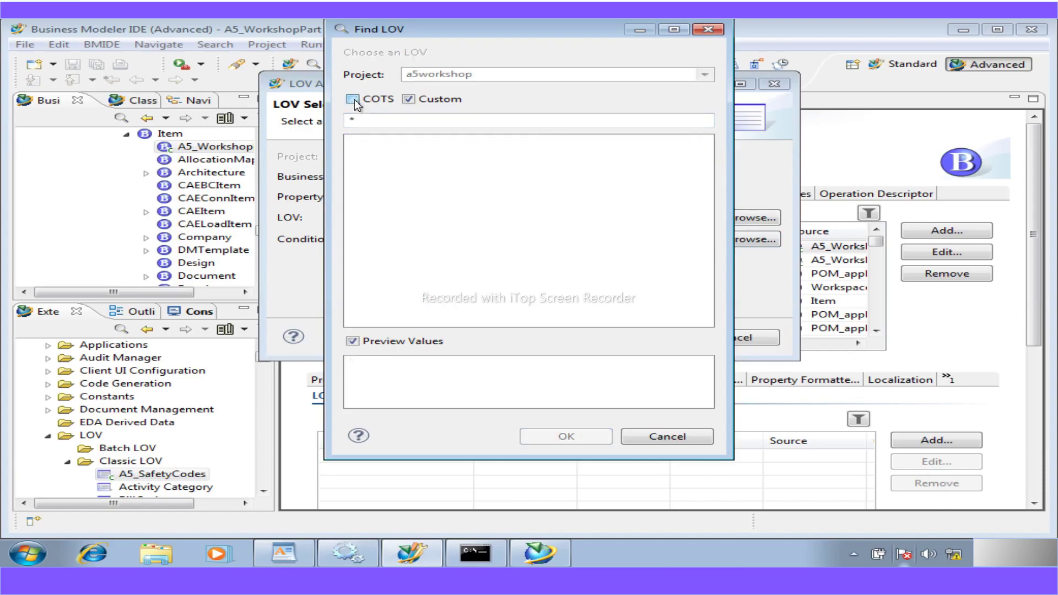
{"action": "left_click", "coordinate": [354, 101]}
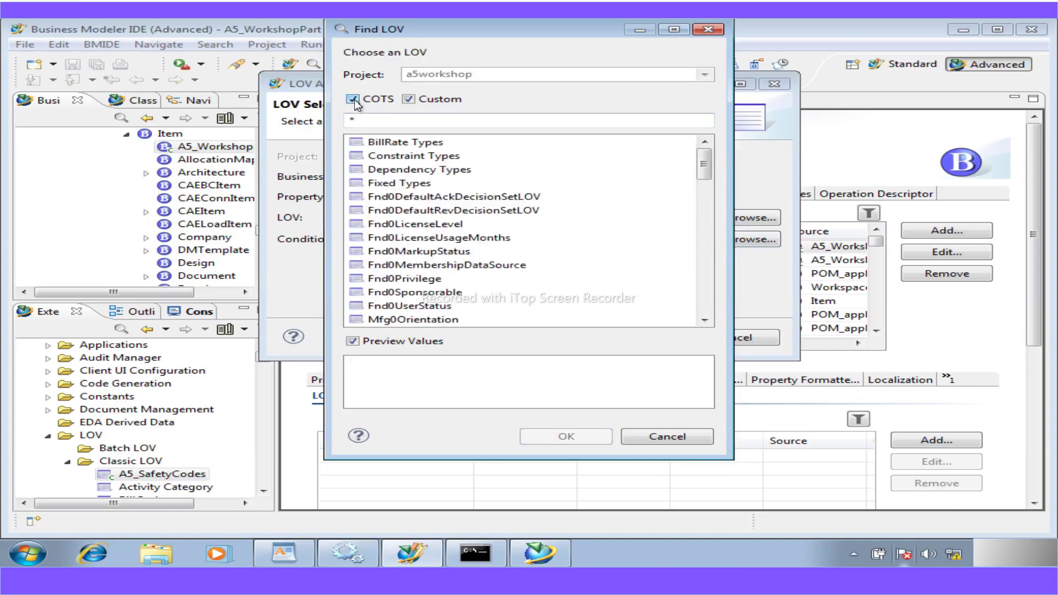
{"action": "left_click", "coordinate": [378, 120]}
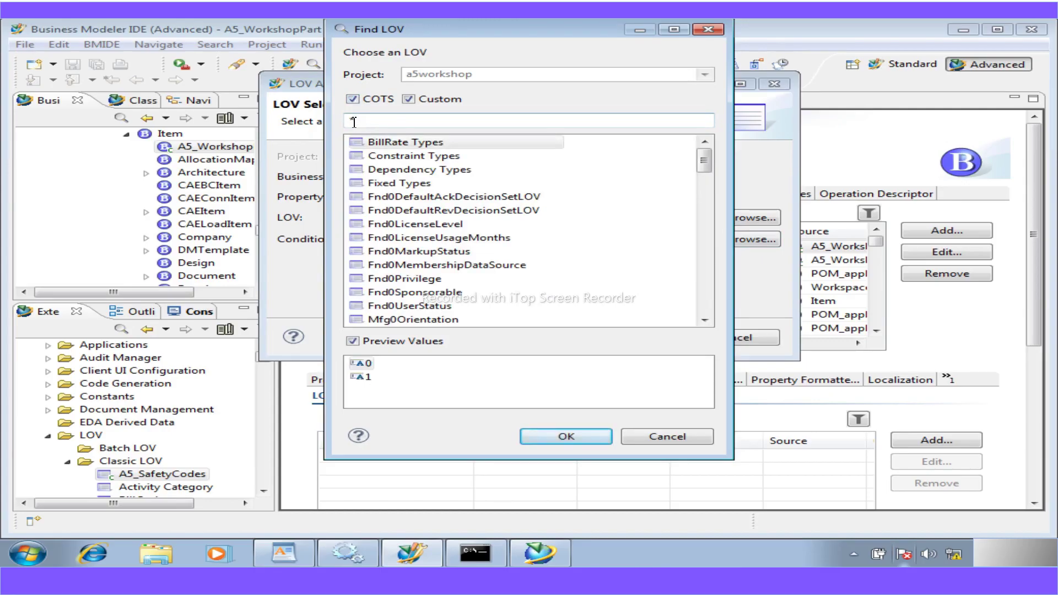
{"action": "type", "text": "A5"}
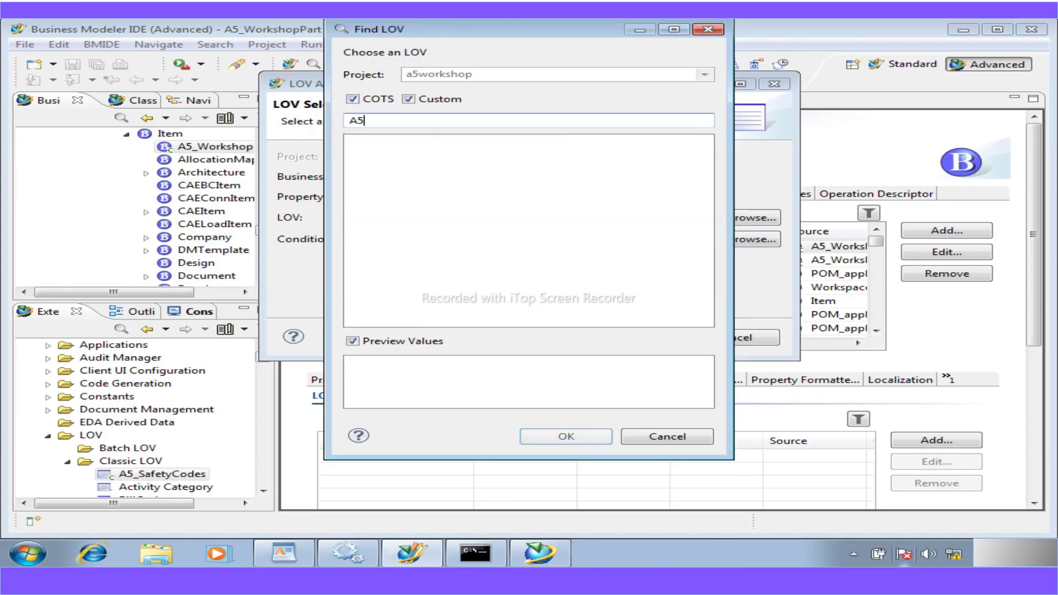
{"action": "key", "text": "BackSpace"}
{"action": "key", "text": "BackSpace"}
{"action": "type", "text": "a5"}
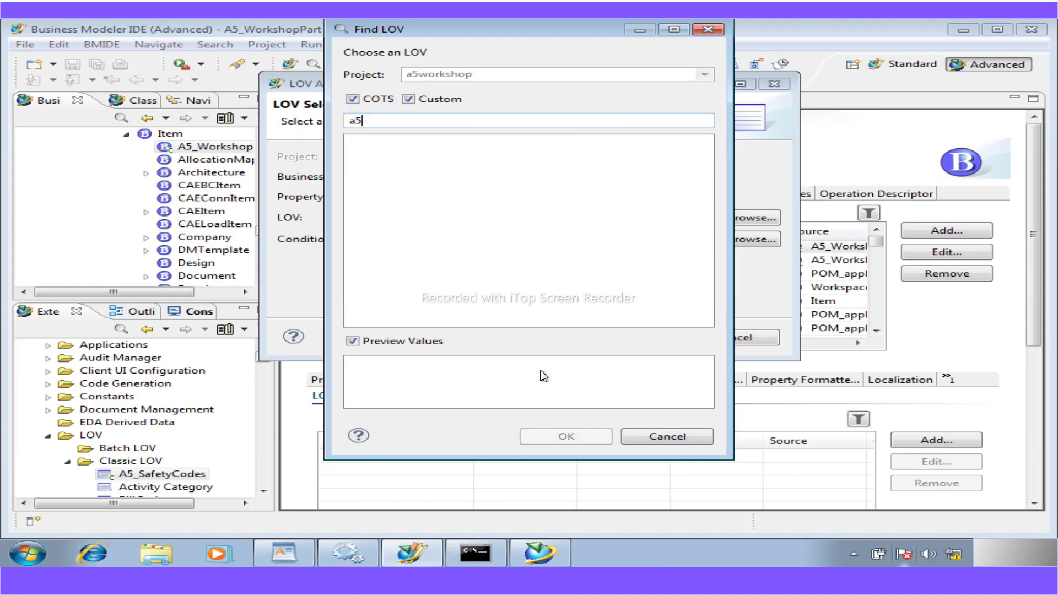
{"action": "left_click", "coordinate": [642, 437]}
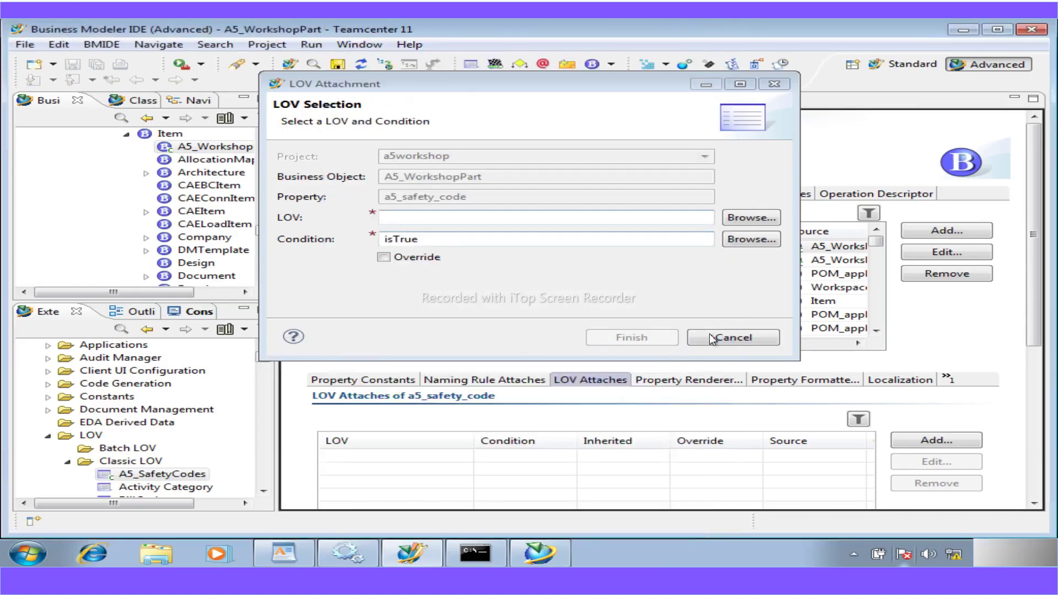
- Browse again with only custom LOVs, then cancel both the search and the attachment
{"action": "left_click", "coordinate": [750, 218]}
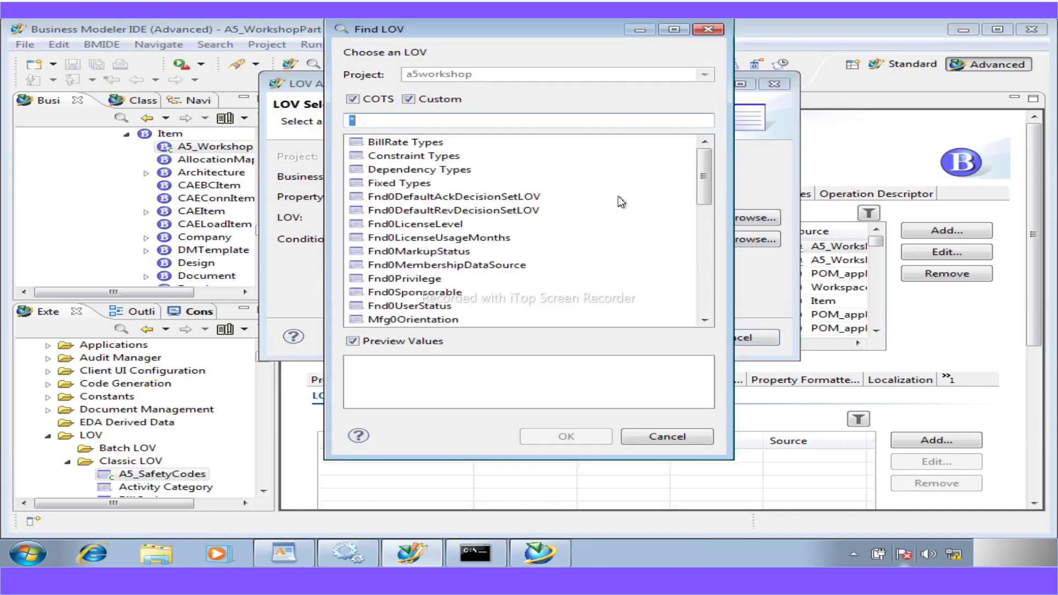
{"action": "left_click", "coordinate": [351, 99]}
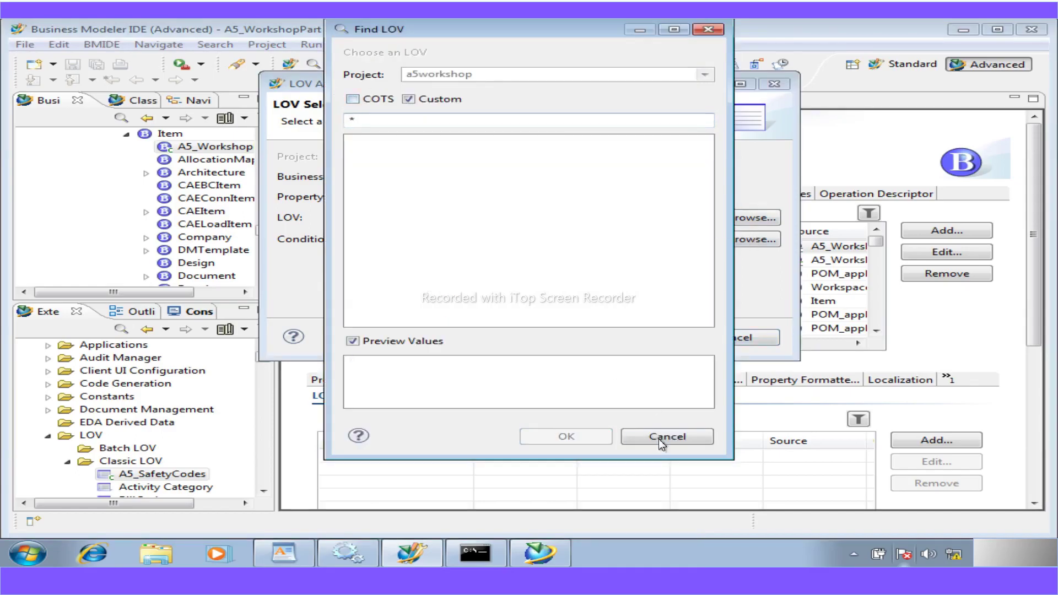
{"action": "left_click", "coordinate": [659, 438]}
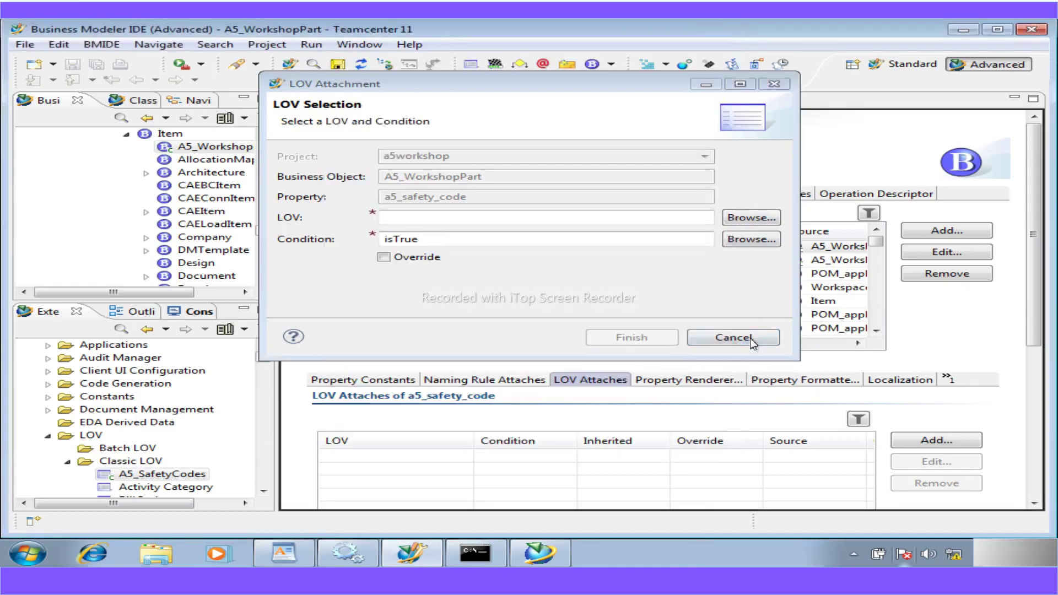
{"action": "left_click", "coordinate": [752, 338]}
- Save the a5workshop data model, retry browsing custom LOVs, then reload the data model
{"action": "left_click", "coordinate": [338, 64]}
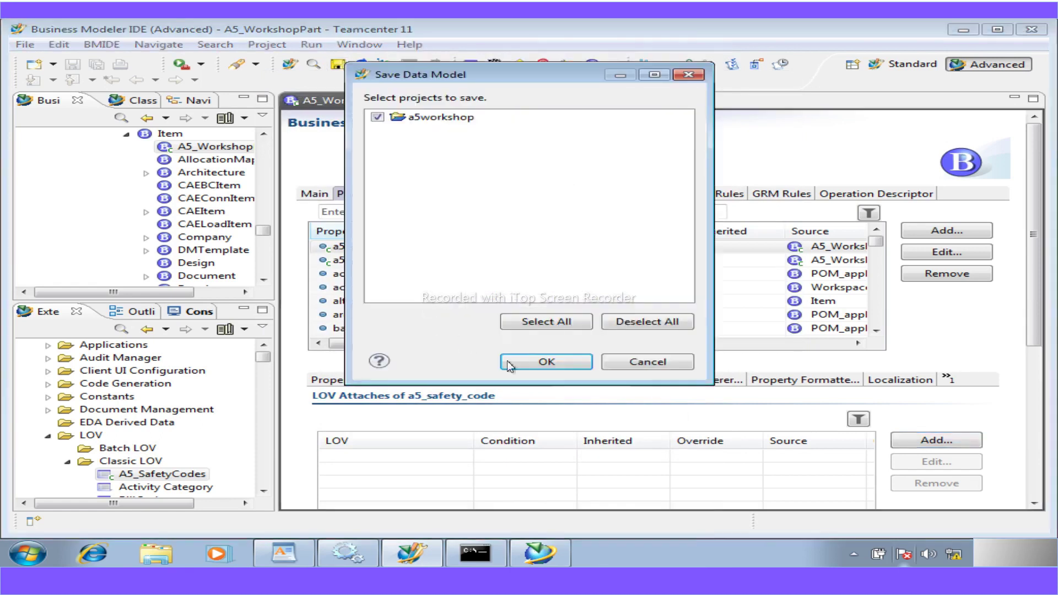
{"action": "left_click", "coordinate": [546, 362]}
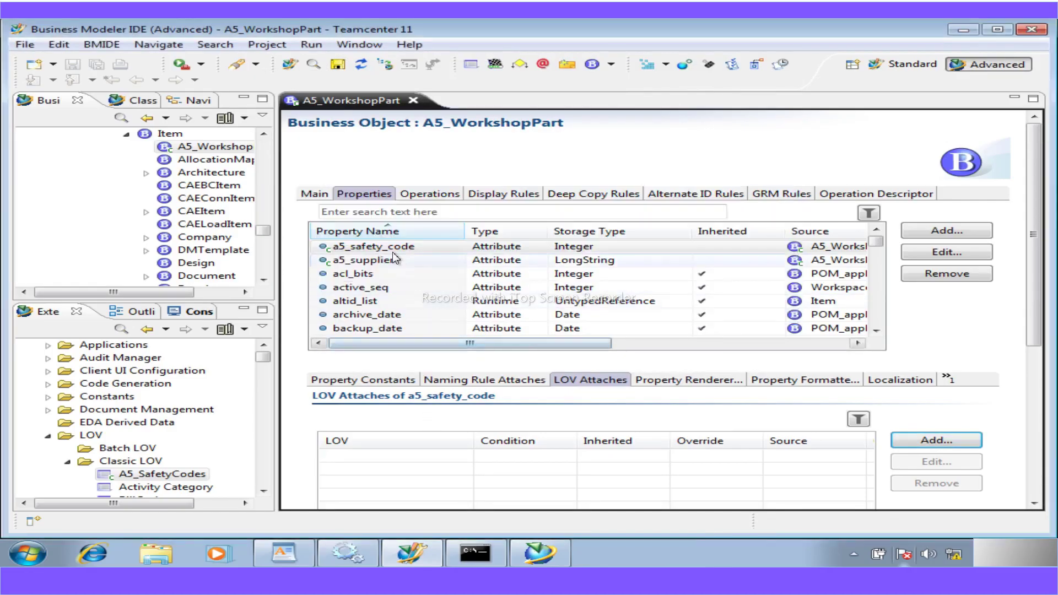
{"action": "left_click", "coordinate": [936, 440]}
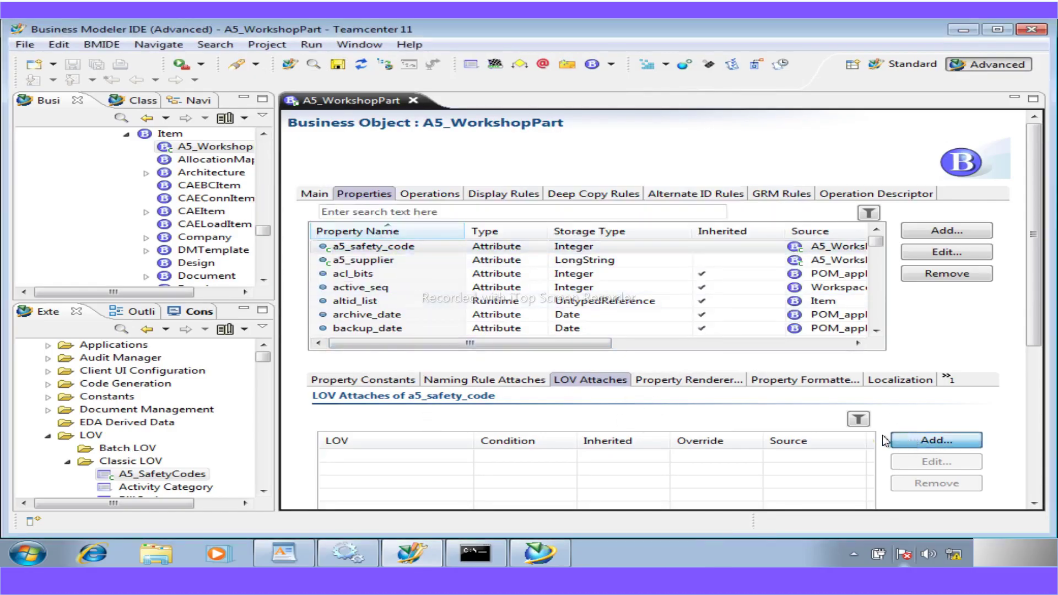
{"action": "left_click", "coordinate": [751, 218]}
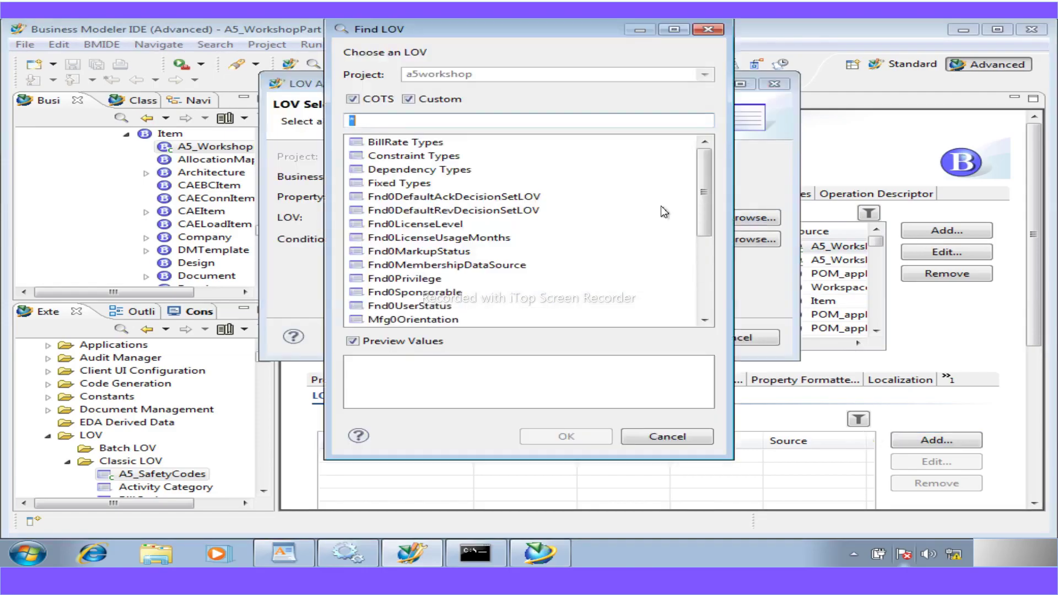
{"action": "left_click", "coordinate": [352, 99]}
{"action": "left_click", "coordinate": [667, 438]}
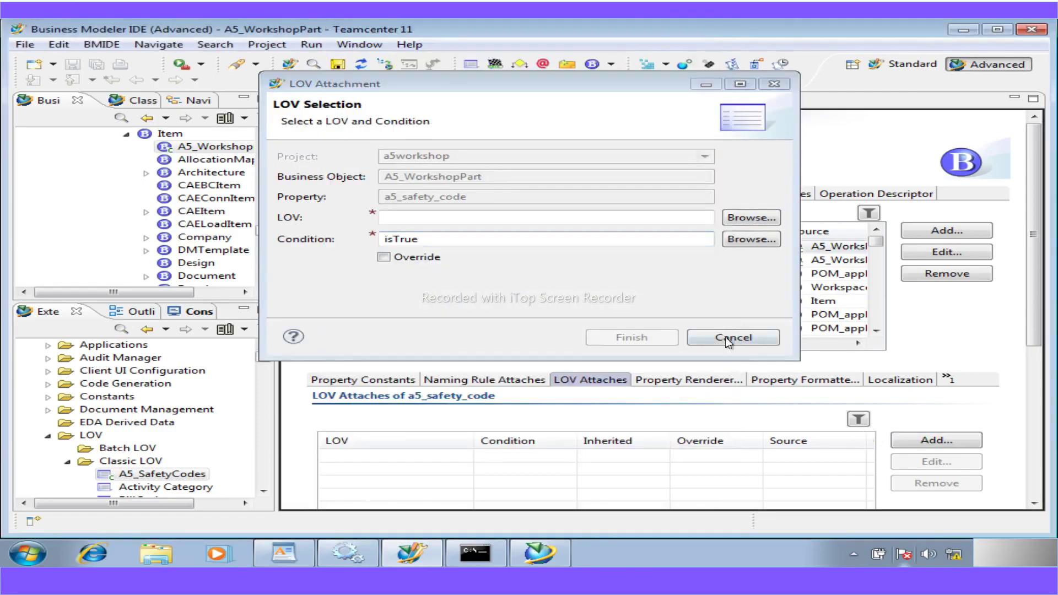
{"action": "left_click", "coordinate": [725, 338]}
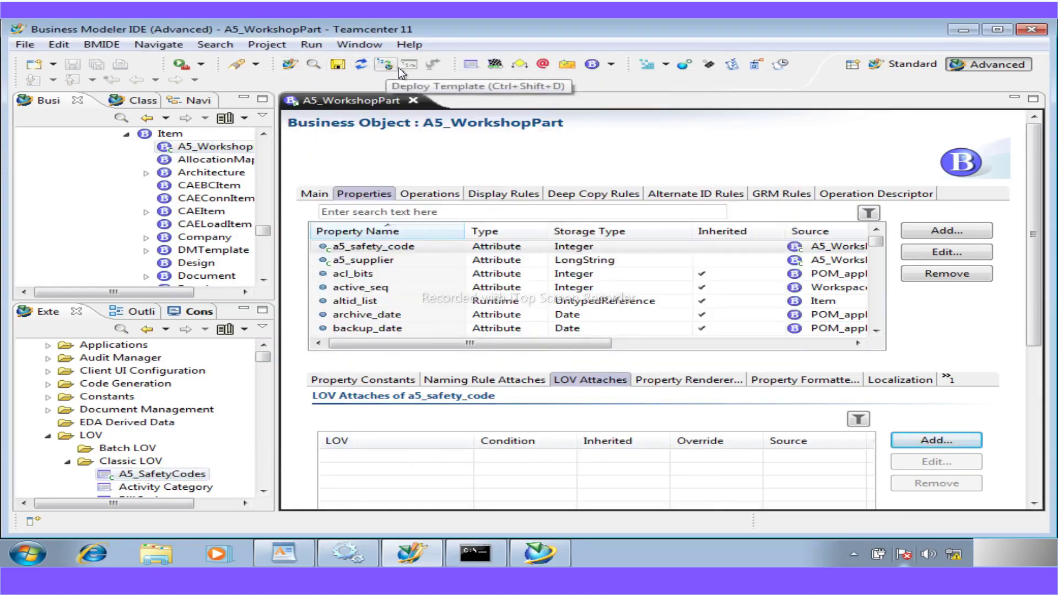
{"action": "left_click", "coordinate": [359, 67]}
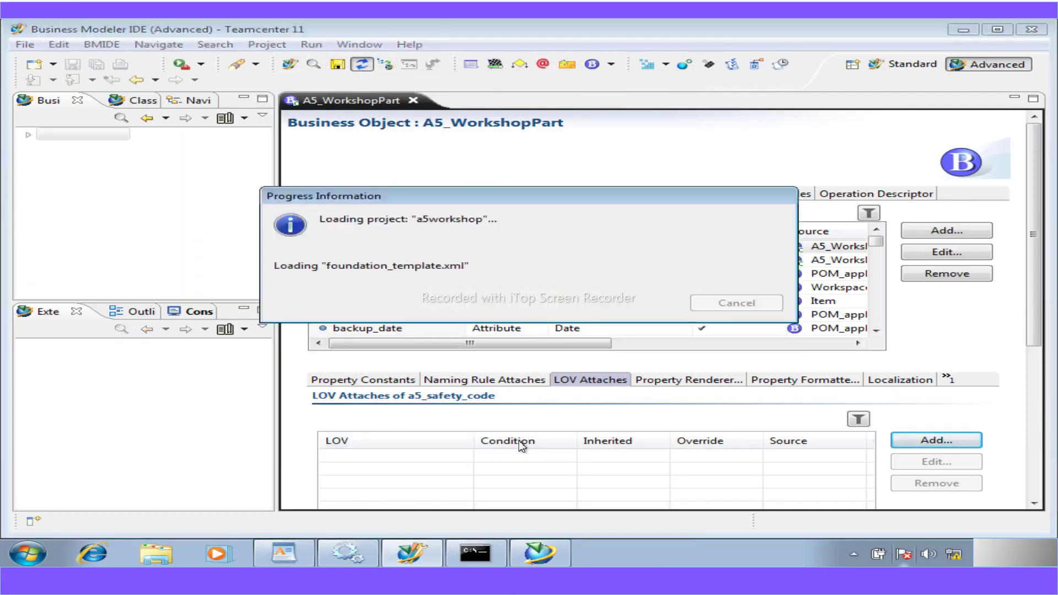
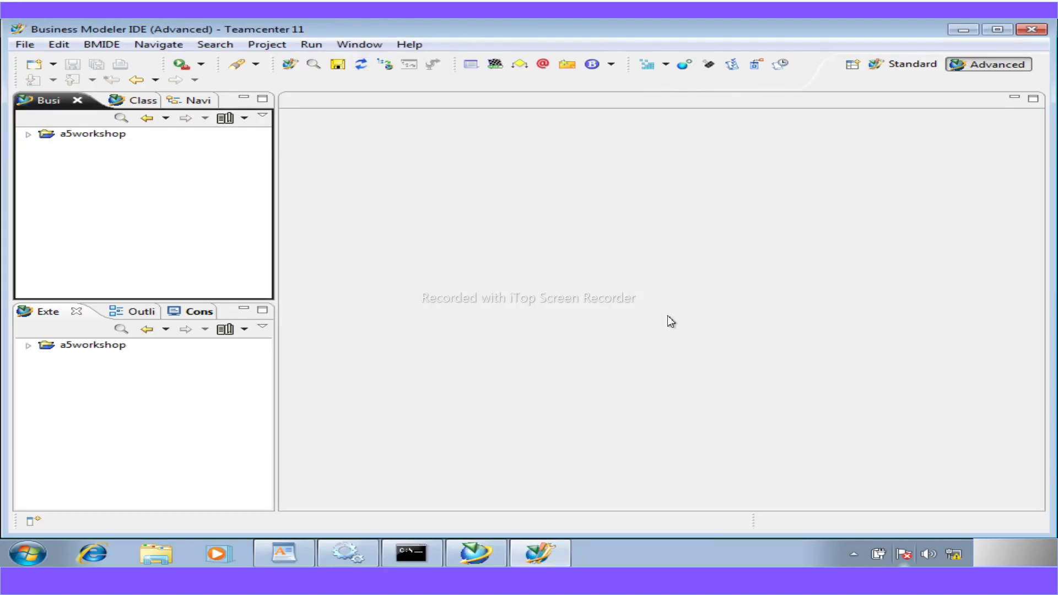
- Find A5_WorkshopPart under a5workshop by filtering business objects with 'a5', then open it
{"action": "left_click", "coordinate": [28, 135]}
{"action": "double_click", "coordinate": [122, 147]}
{"action": "left_click", "coordinate": [121, 118]}
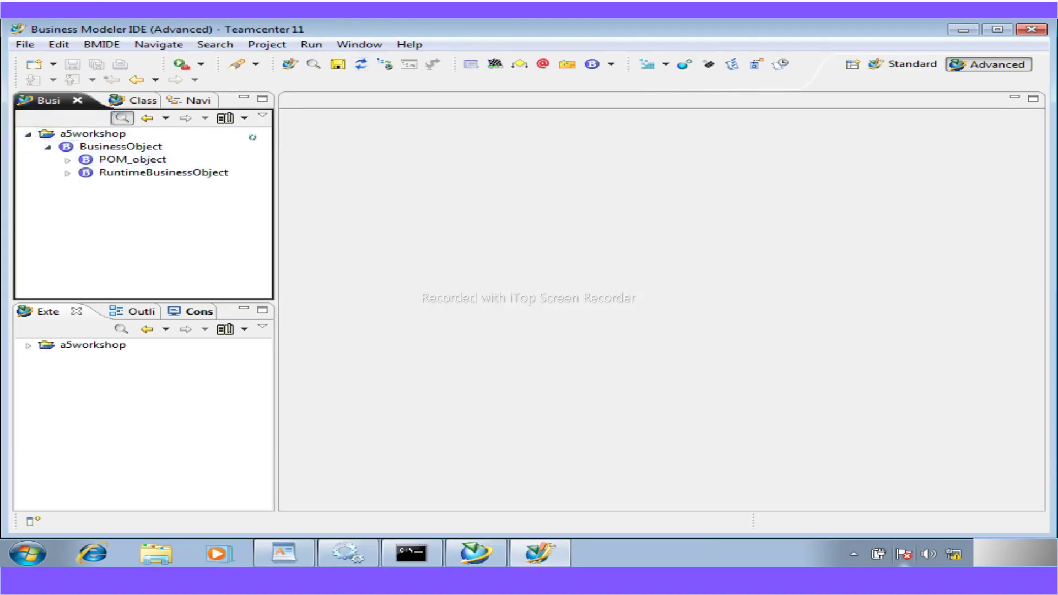
{"action": "type", "text": "work"}
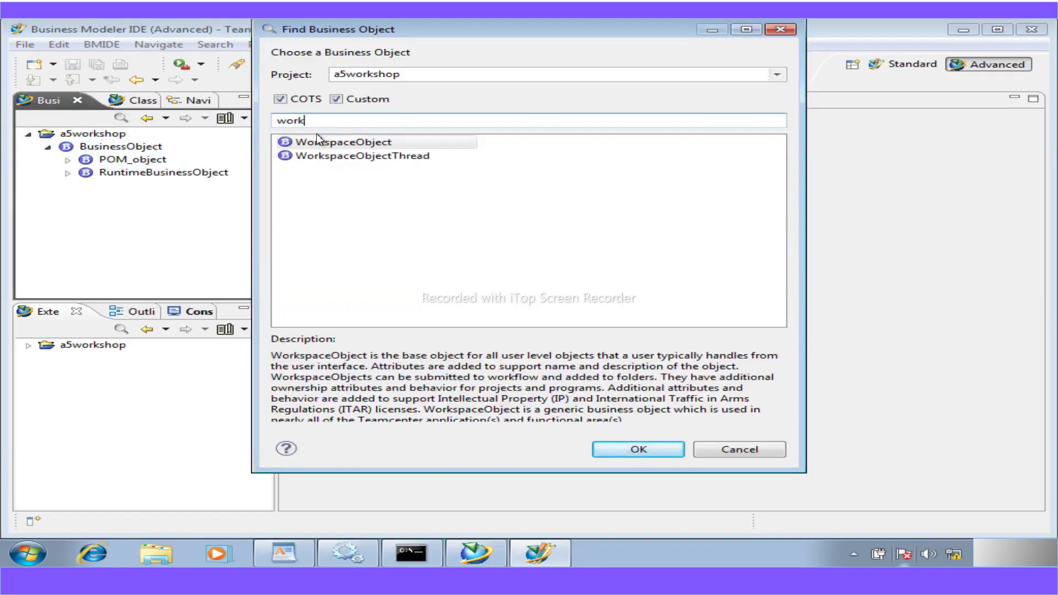
{"action": "type", "text": "sh"}
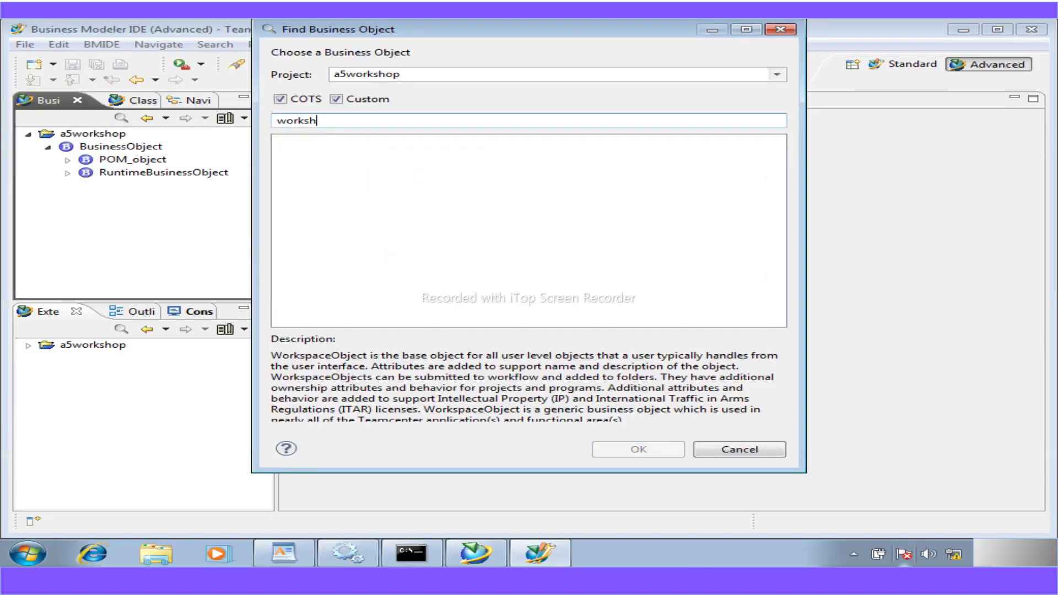
{"action": "key", "text": "BackSpace"}
{"action": "key", "text": "BackSpace"}
{"action": "key", "text": "BackSpace"}
{"action": "key", "text": "BackSpace"}
{"action": "key", "text": "BackSpace"}
{"action": "key", "text": "BackSpace"}
{"action": "type", "text": "a5"}
{"action": "double_click", "coordinate": [319, 142]}
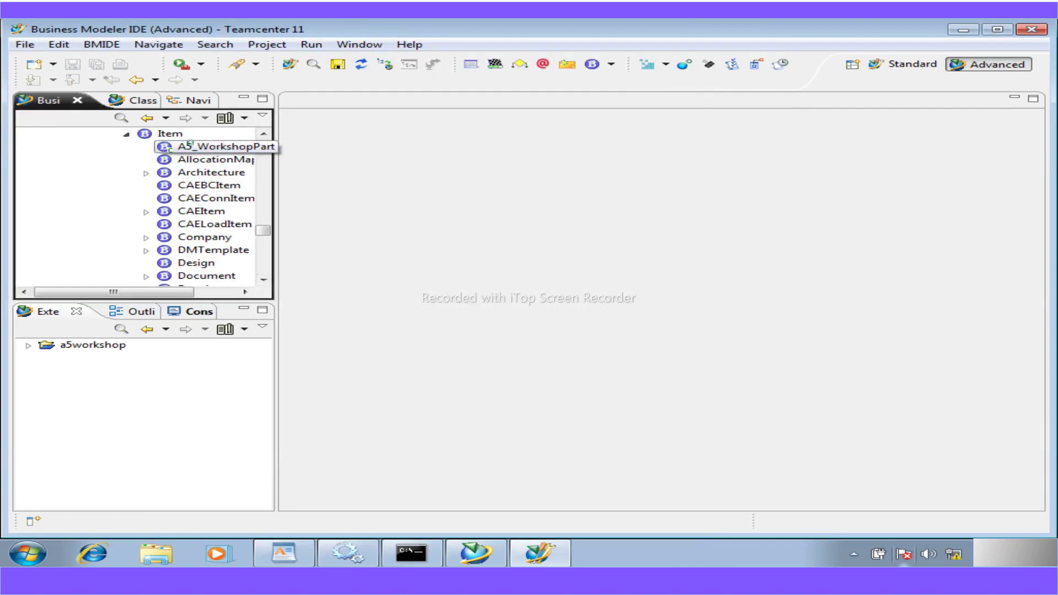
{"action": "double_click", "coordinate": [189, 145]}
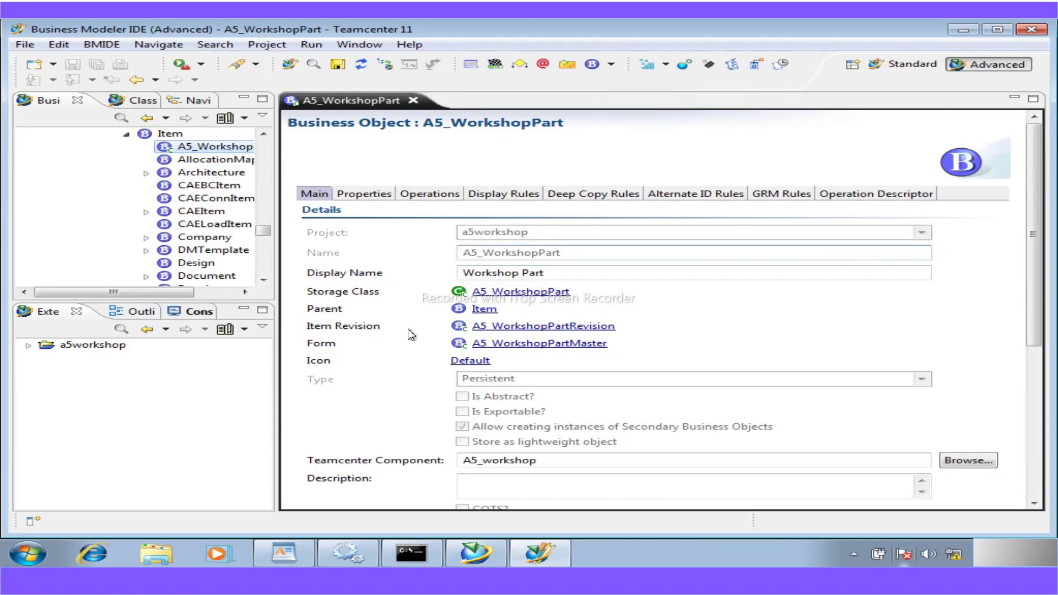
- Show the LOV attachments of A5_WorkshopPart's a5_safety_code property and start browsing for an LOV
{"action": "left_click", "coordinate": [363, 194]}
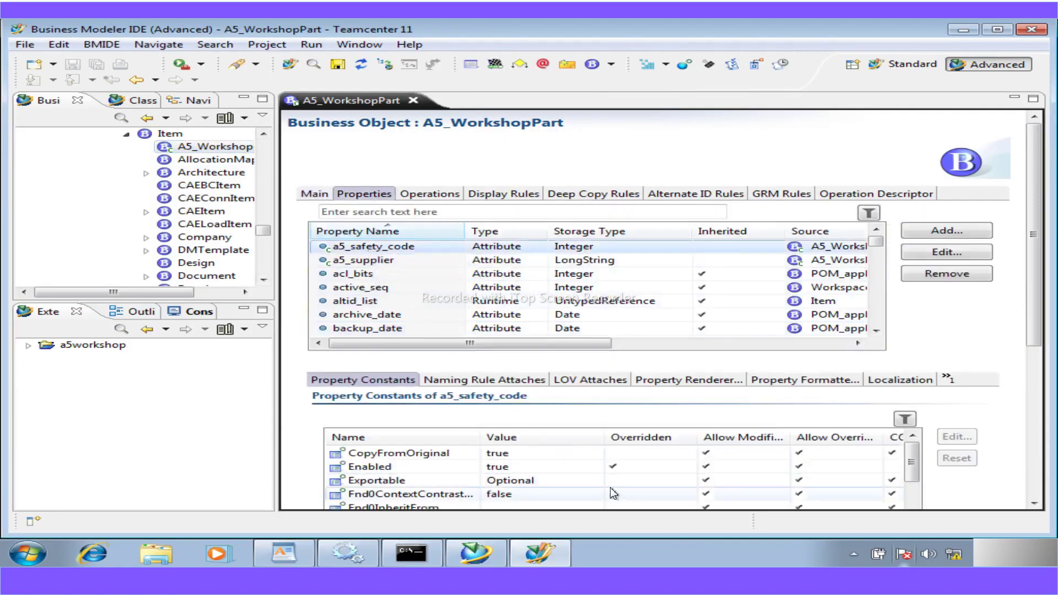
{"action": "left_click", "coordinate": [594, 380]}
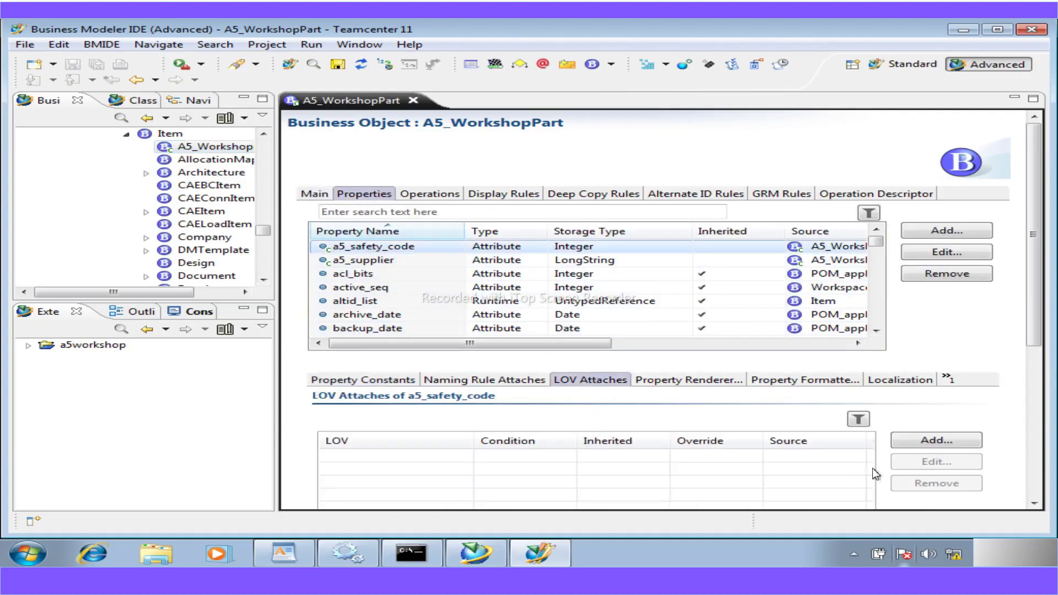
{"action": "left_click", "coordinate": [936, 440]}
{"action": "left_click", "coordinate": [755, 218]}
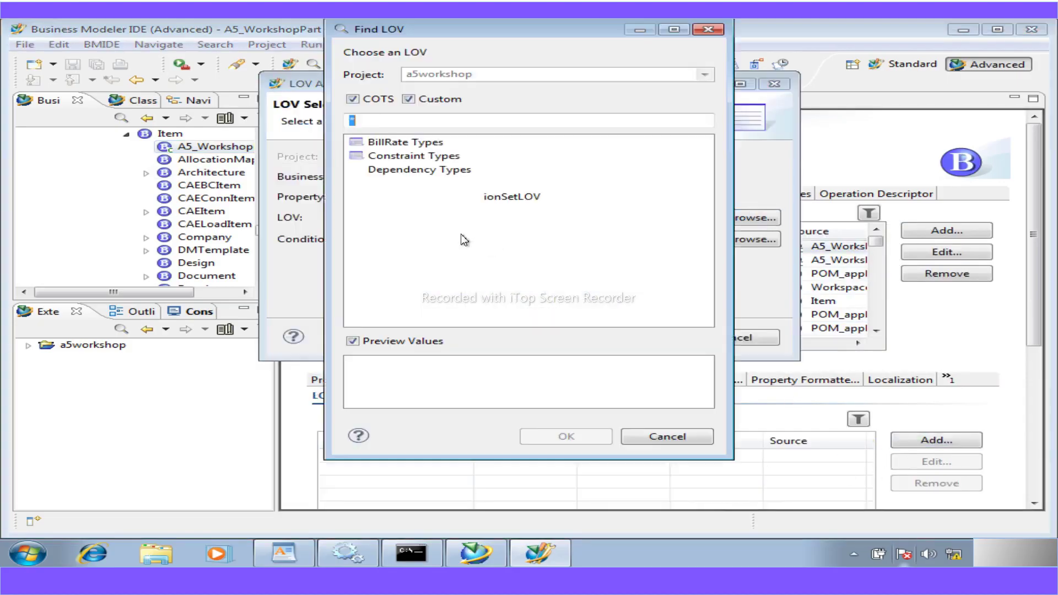
- Try filtering the LOV search by 'a5', then cancel both the Find LOV and LOV Attachment dialogs
{"action": "type", "text": "a"}
{"action": "key", "text": "BackSpace"}
{"action": "type", "text": "a5"}
{"action": "key", "text": "BackSpace"}
{"action": "key", "text": "BackSpace"}
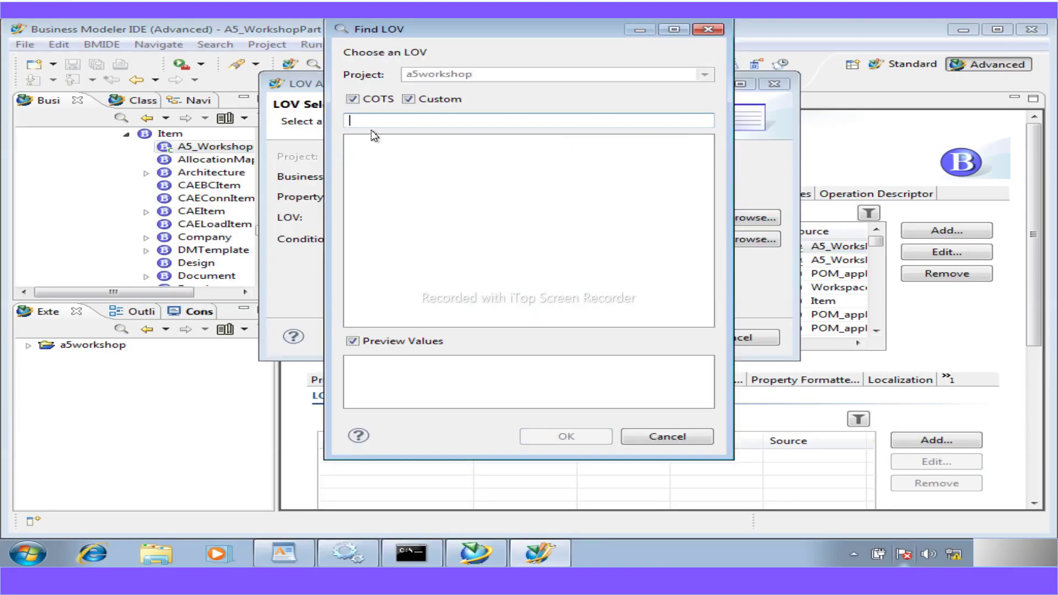
{"action": "type", "text": "A"}
{"action": "type", "text": "5"}
{"action": "key", "text": "BackSpace"}
{"action": "key", "text": "BackSpace"}
{"action": "left_click", "coordinate": [687, 438]}
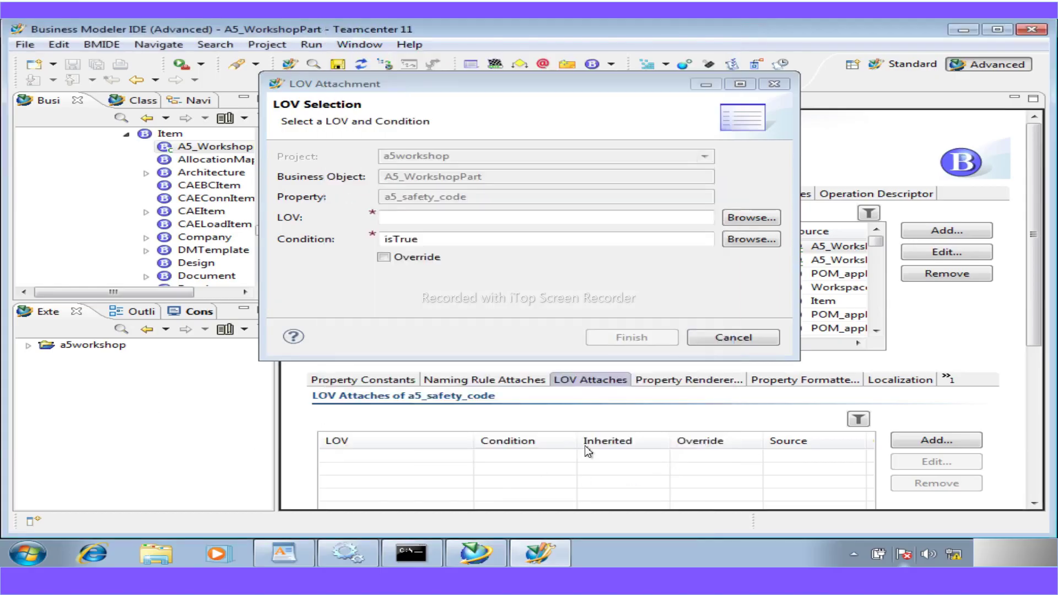
{"action": "left_click", "coordinate": [726, 337]}
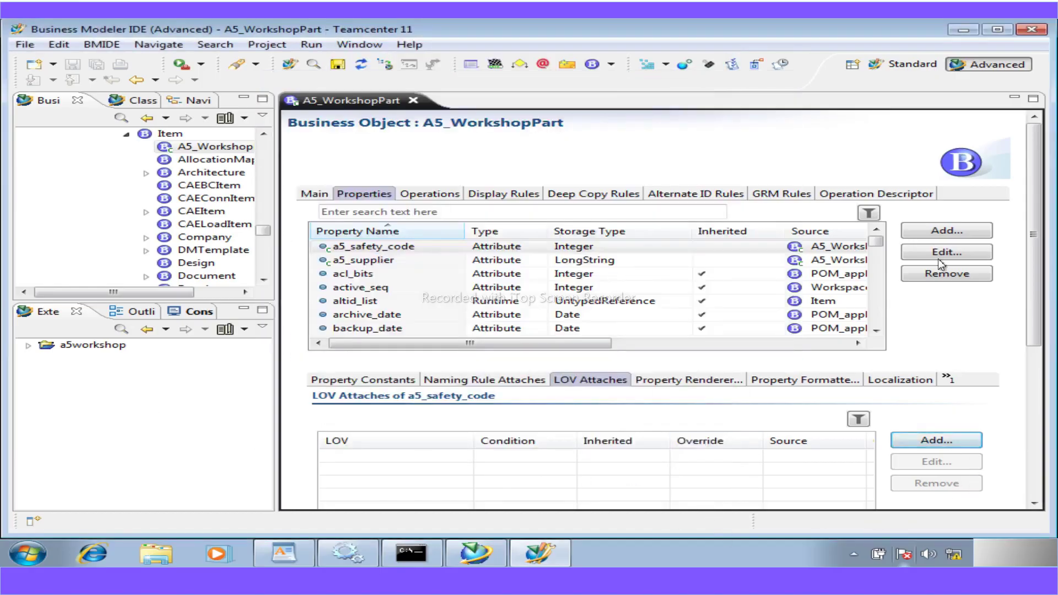
- Expand a5workshop > LOV > Classic LOV and open A5_SafetyCodes to review values 1, 2, 35, 40
{"action": "left_click", "coordinate": [28, 345]}
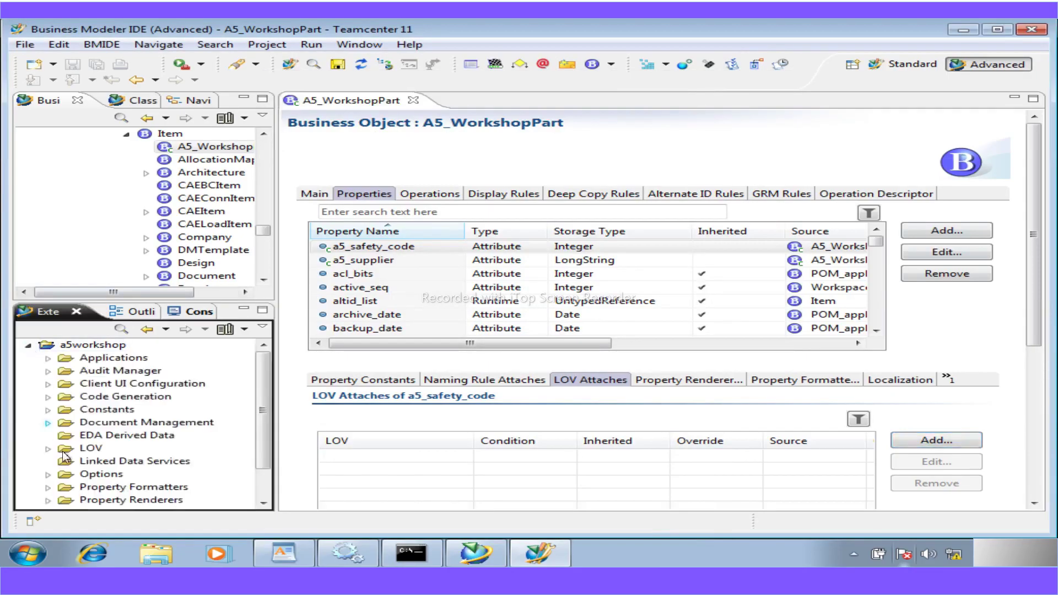
{"action": "left_click", "coordinate": [48, 449]}
{"action": "left_click", "coordinate": [67, 475]}
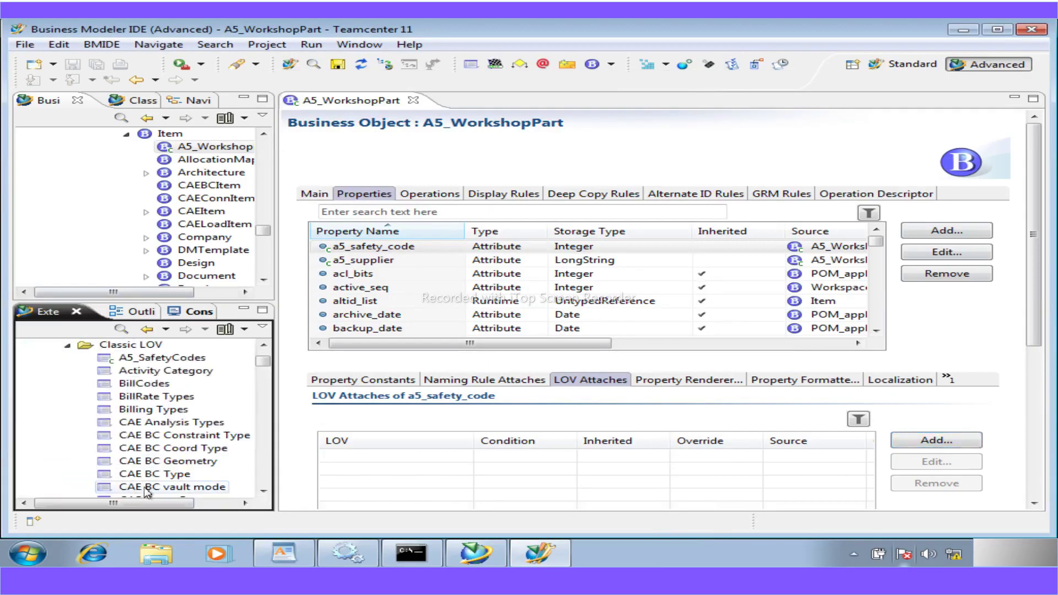
{"action": "left_click", "coordinate": [176, 361]}
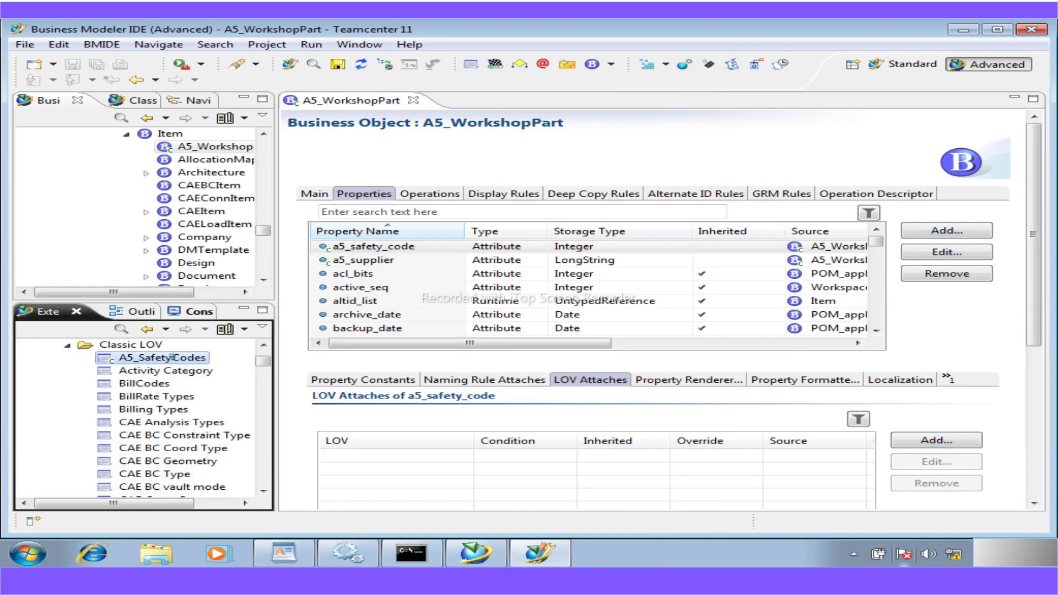
{"action": "double_click", "coordinate": [173, 358]}
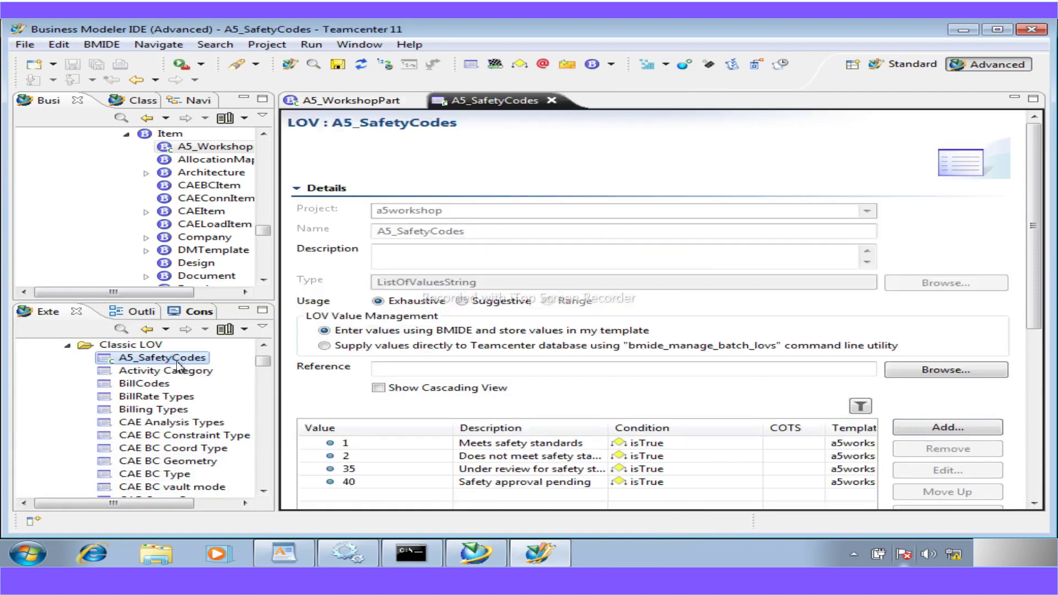
{"action": "double_click", "coordinate": [437, 231]}
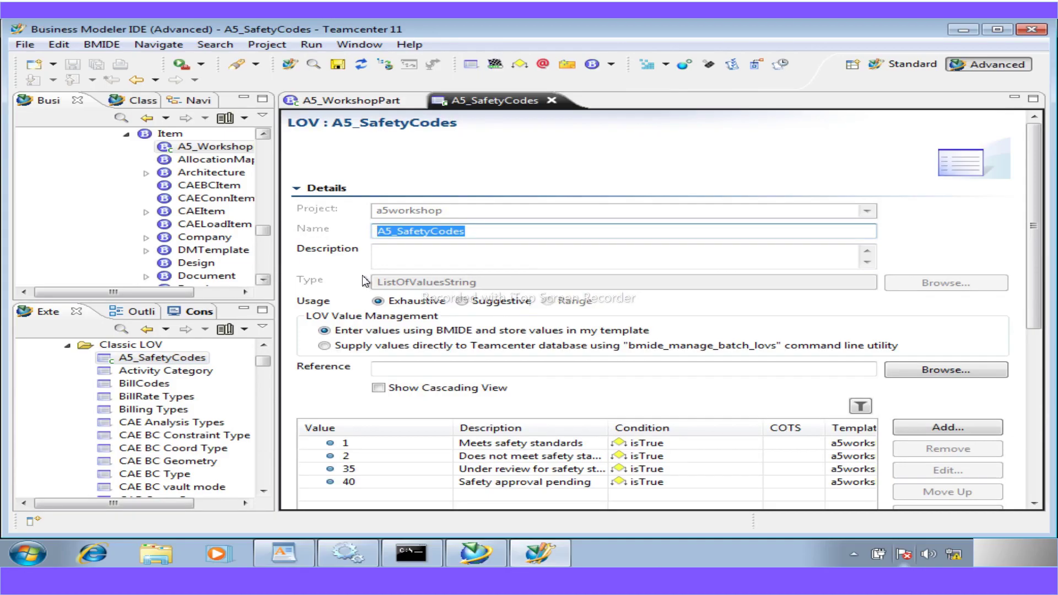
{"action": "left_click", "coordinate": [191, 358]}
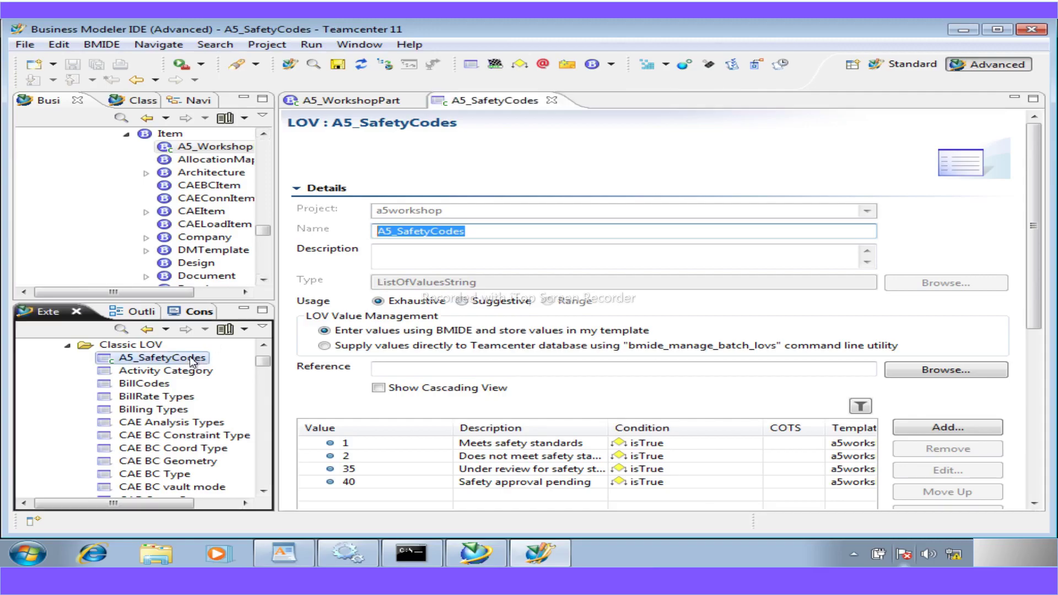
{"action": "right_click", "coordinate": [140, 347]}
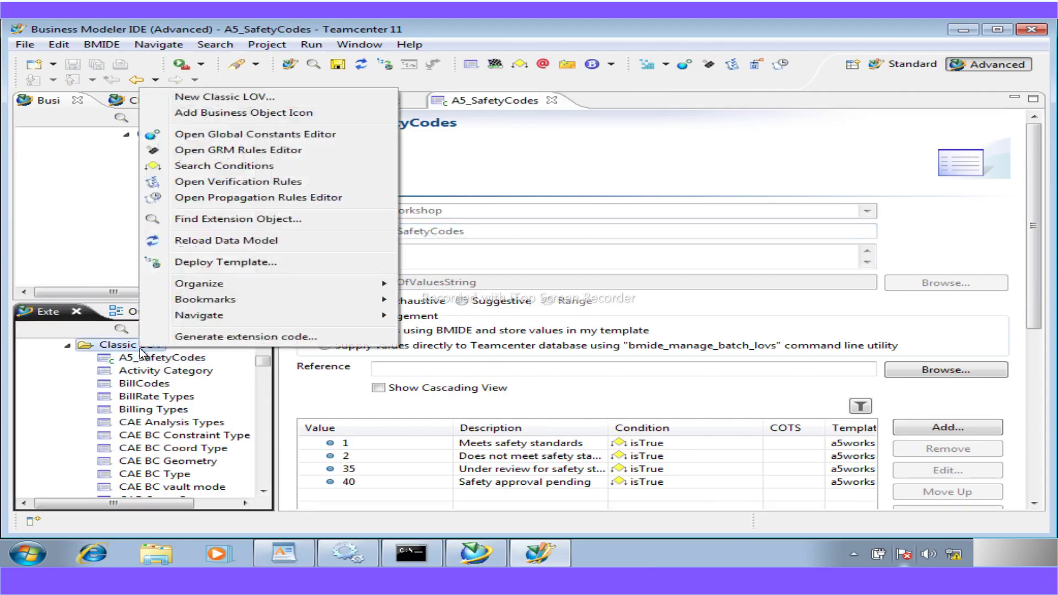
- Reload the a5workshop data model from the Classic LOV context menu
{"action": "left_click", "coordinate": [219, 241]}
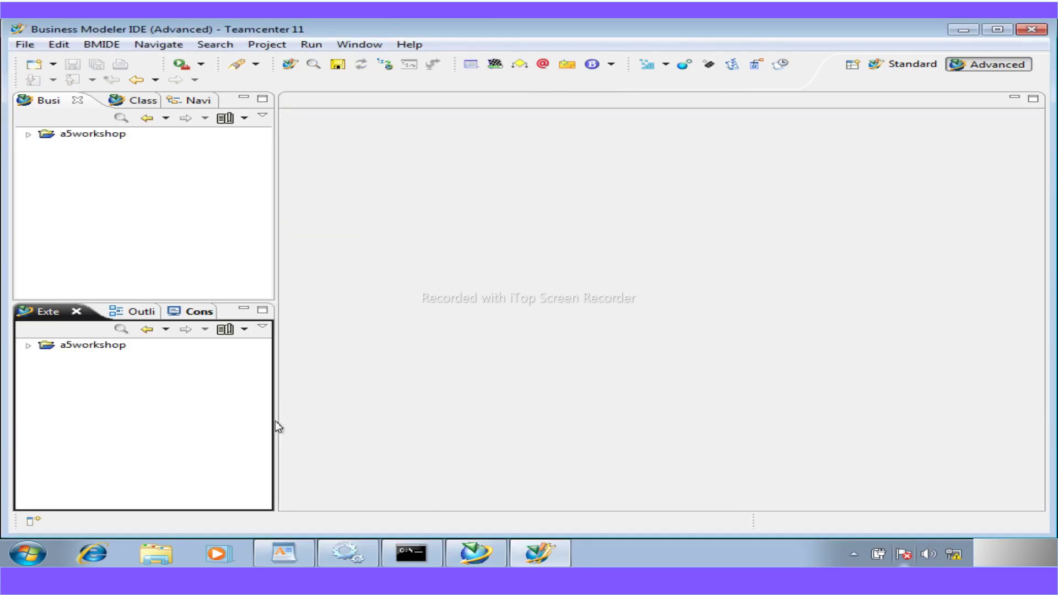
- Open A5_WorkshopPart via an 'a5' business object search and show a5_safety_code's LOV attachments
{"action": "left_click", "coordinate": [28, 134]}
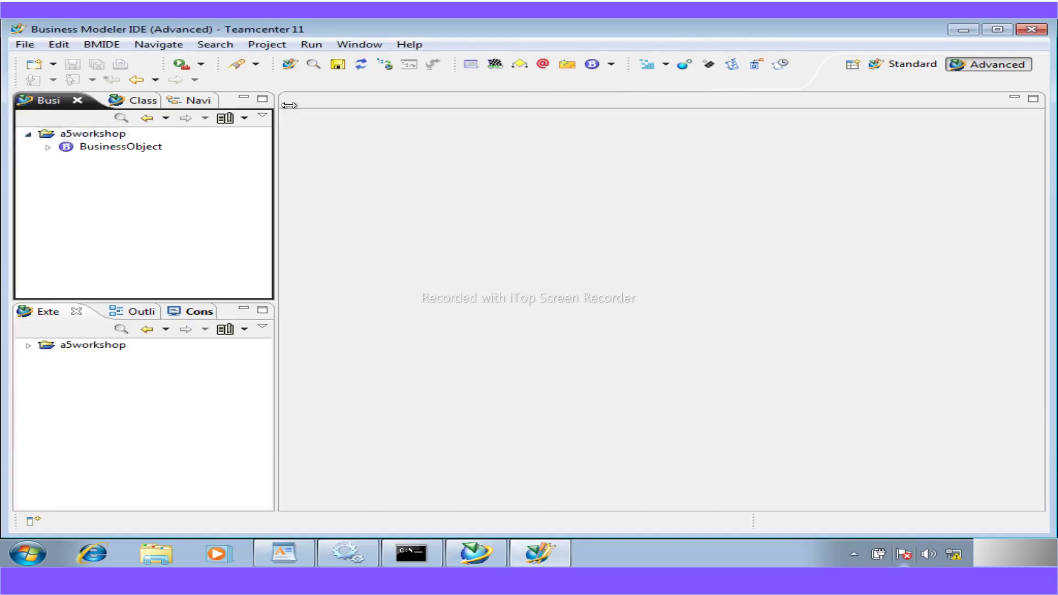
{"action": "left_click", "coordinate": [127, 121]}
{"action": "type", "text": "work"}
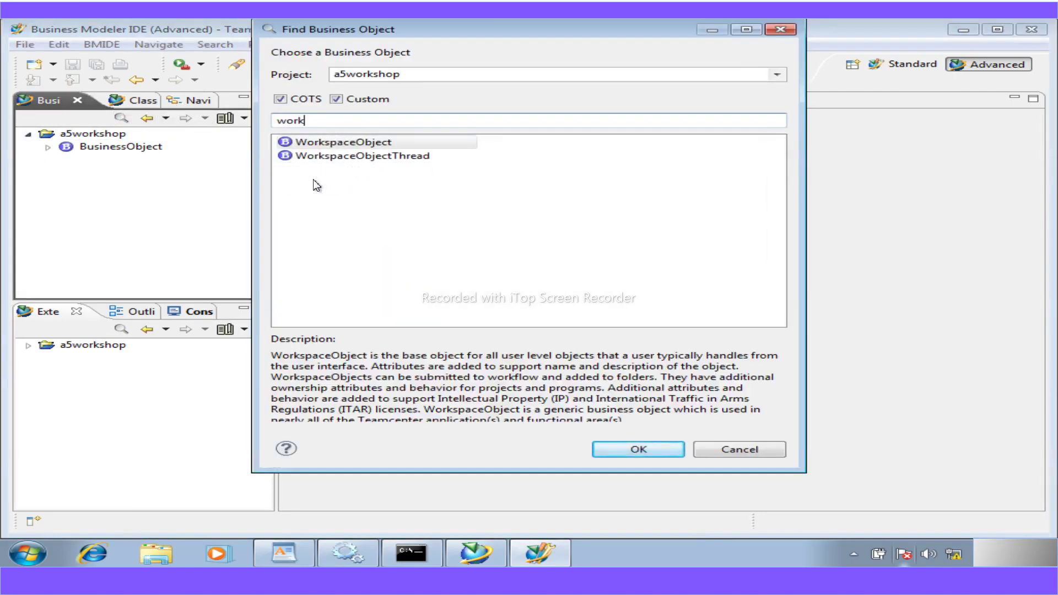
{"action": "key", "text": "BackSpace"}
{"action": "key", "text": "BackSpace"}
{"action": "key", "text": "BackSpace"}
{"action": "key", "text": "BackSpace"}
{"action": "type", "text": "a"}
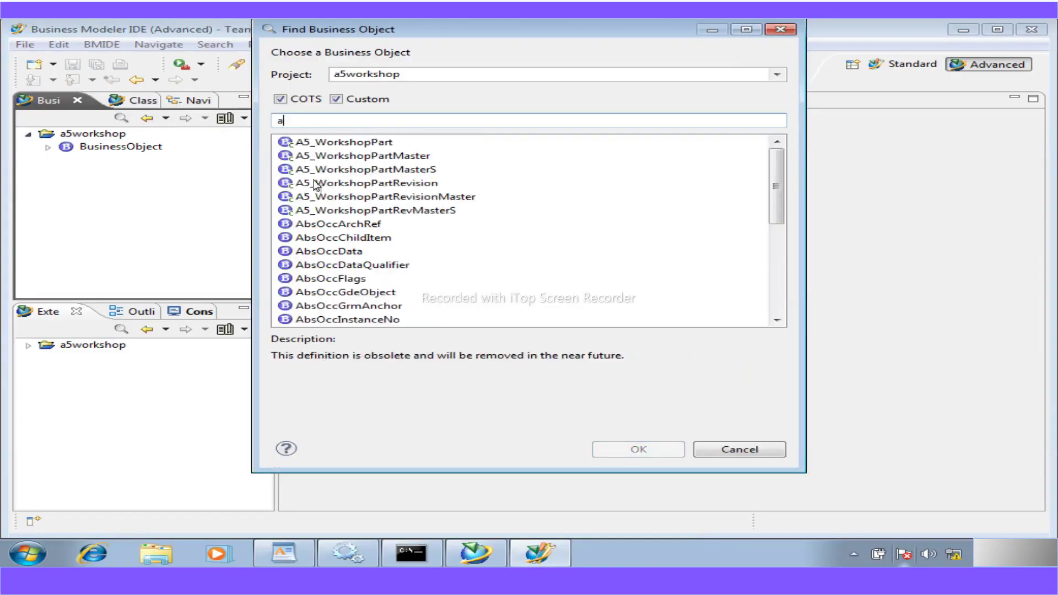
{"action": "type", "text": "5"}
{"action": "double_click", "coordinate": [325, 141]}
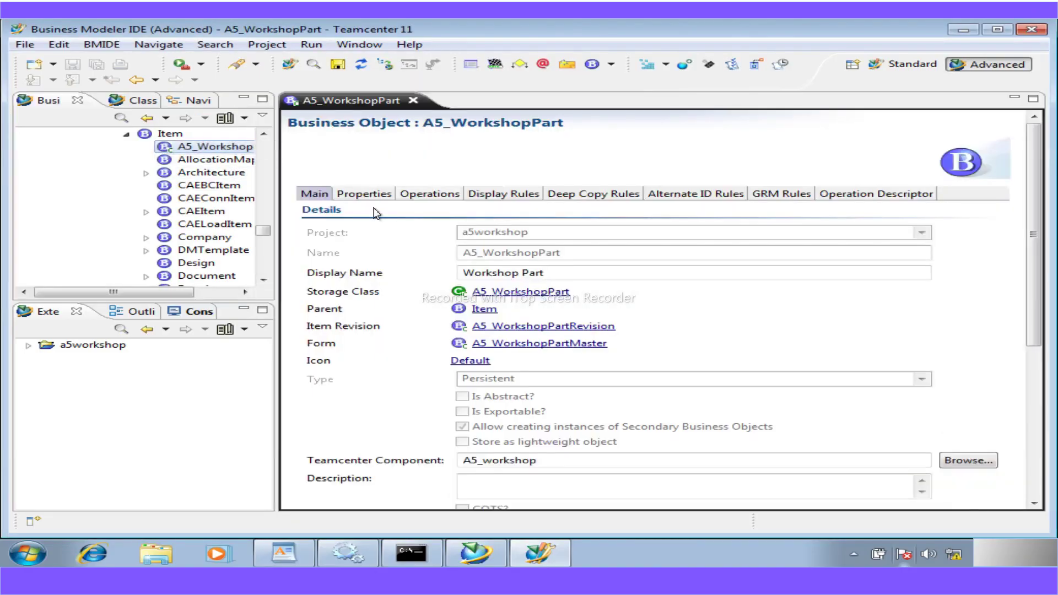
{"action": "left_click", "coordinate": [364, 193]}
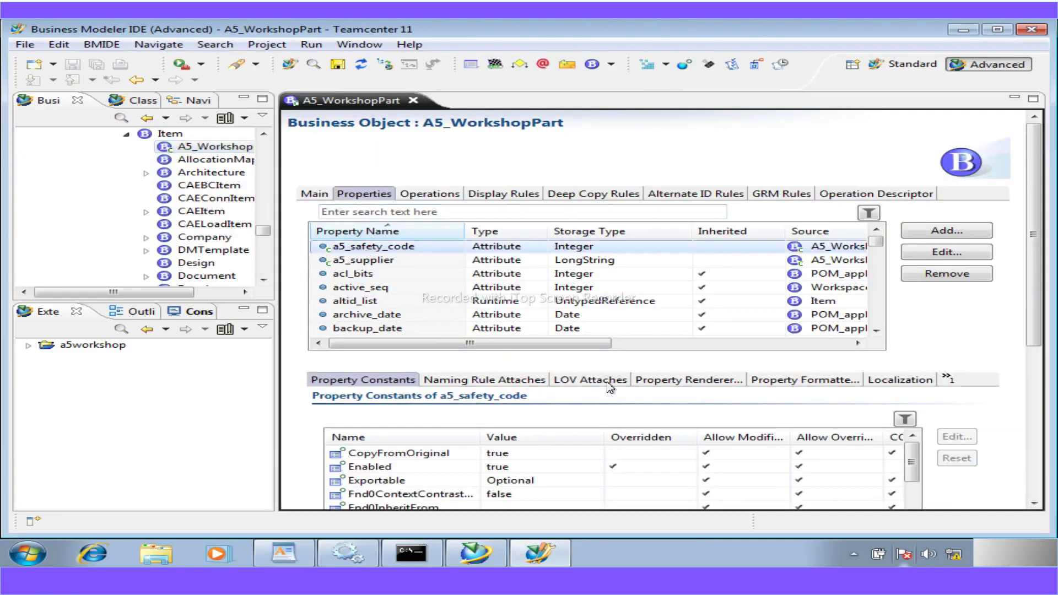
{"action": "left_click", "coordinate": [606, 381]}
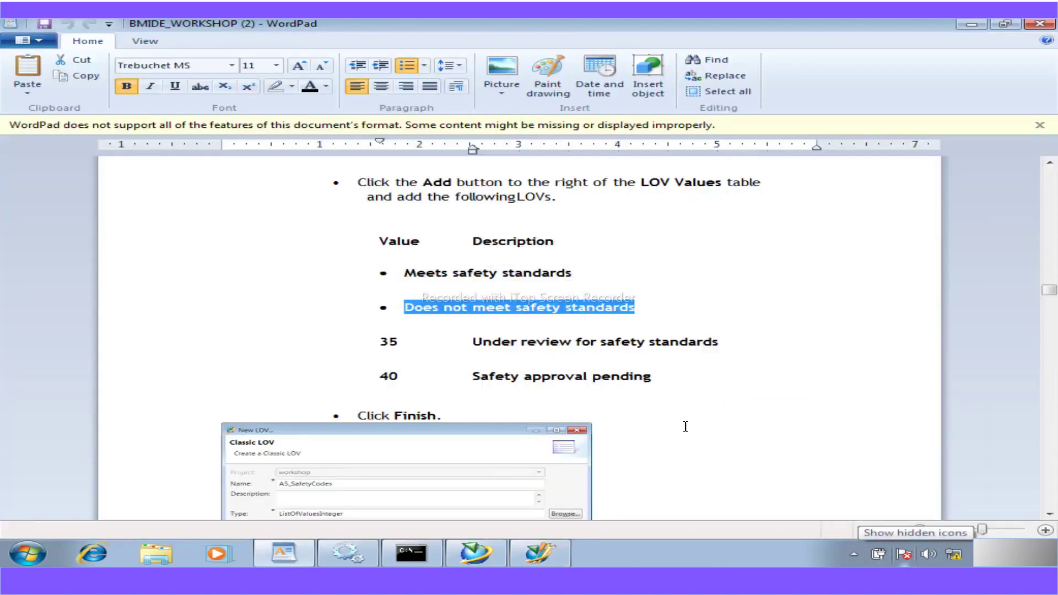
- Apply the value with description 'Does not meet safety standards' in Add LOV Value
{"action": "left_click", "coordinate": [532, 555]}
{"action": "type", "text": "Does not meet safety standards"}
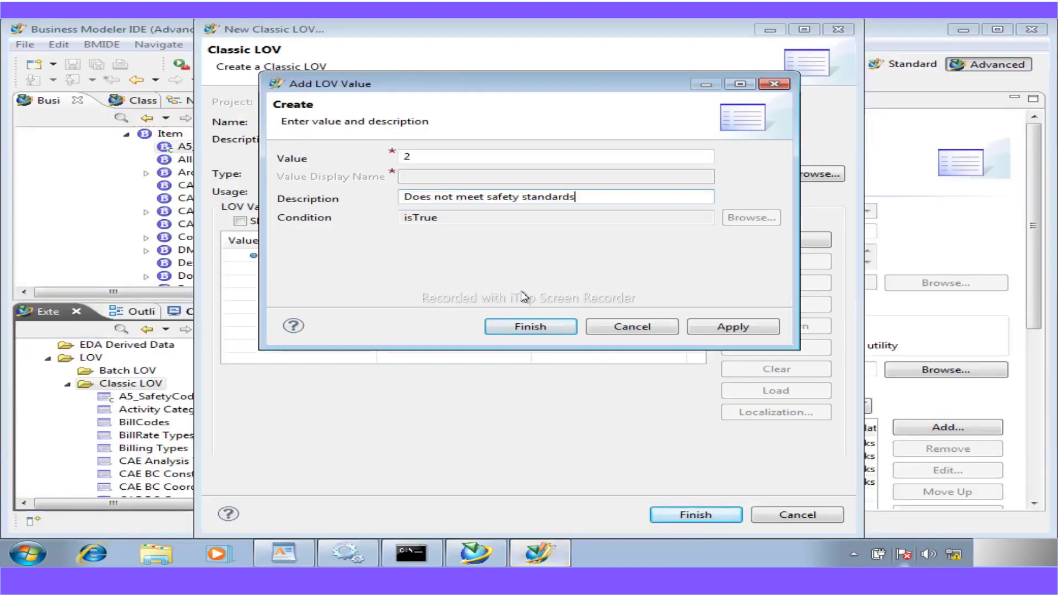
{"action": "left_click", "coordinate": [722, 325]}
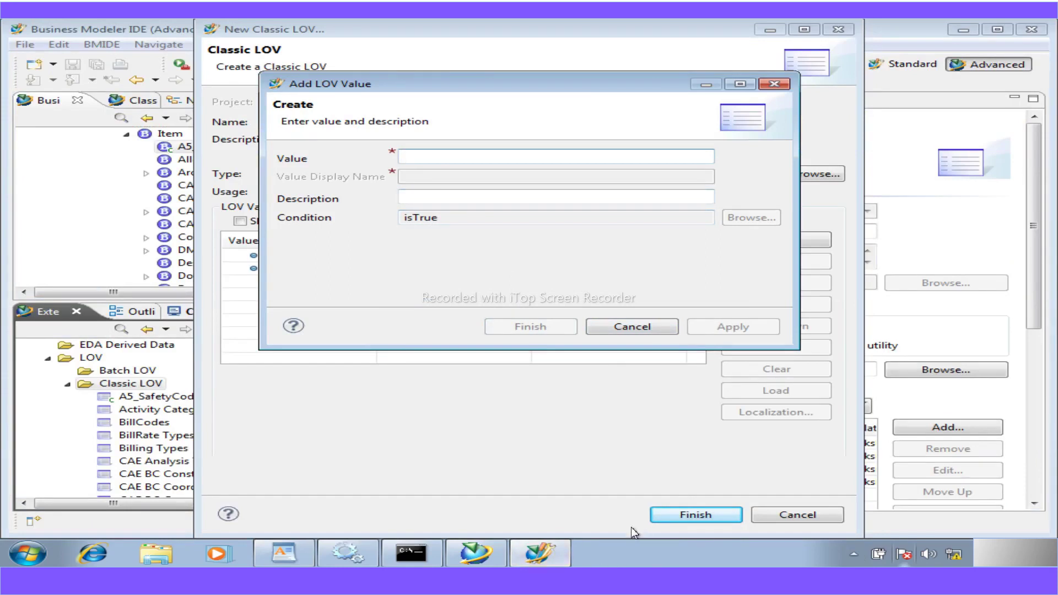
- Add value 35 with the description 'Under review for safety standards' copied from the instructions
{"action": "left_click", "coordinate": [283, 553]}
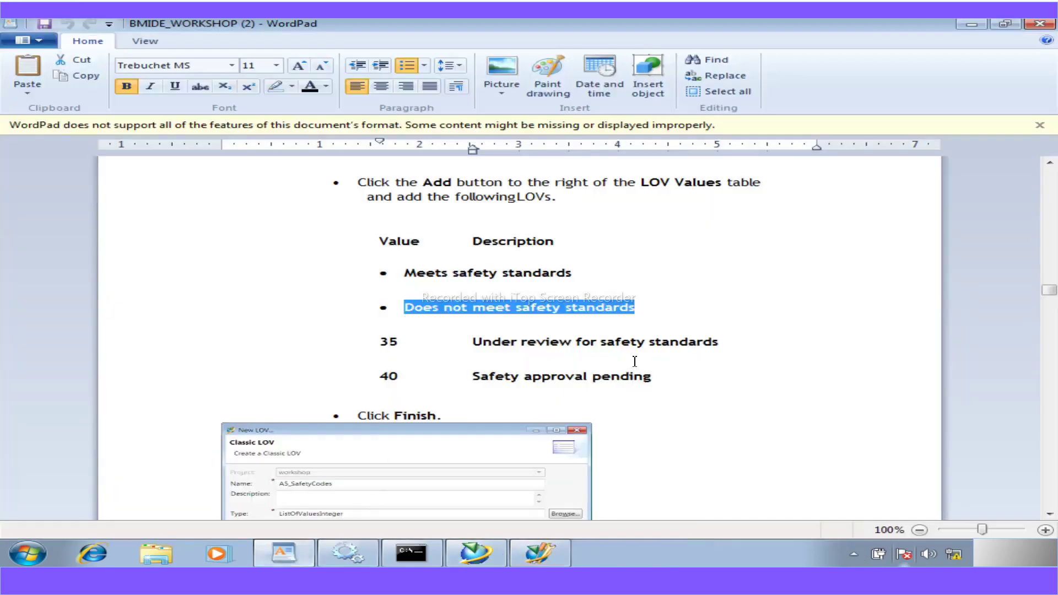
{"action": "left_click_drag", "start_coordinate": [394, 342], "coordinate": [375, 353]}
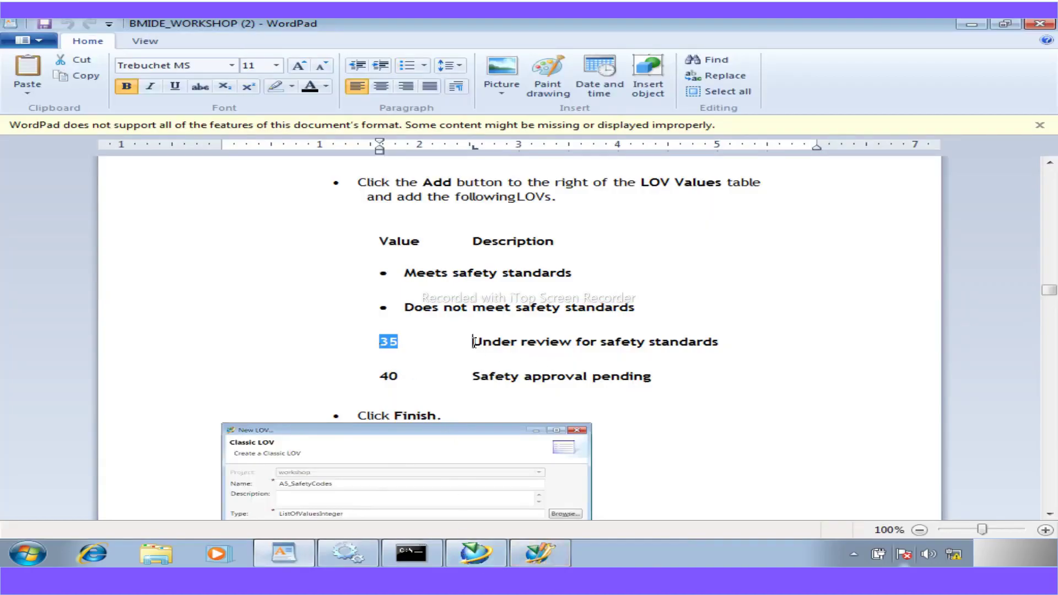
{"action": "left_click_drag", "start_coordinate": [473, 341], "coordinate": [699, 346]}
{"action": "key", "text": "ctrl+c"}
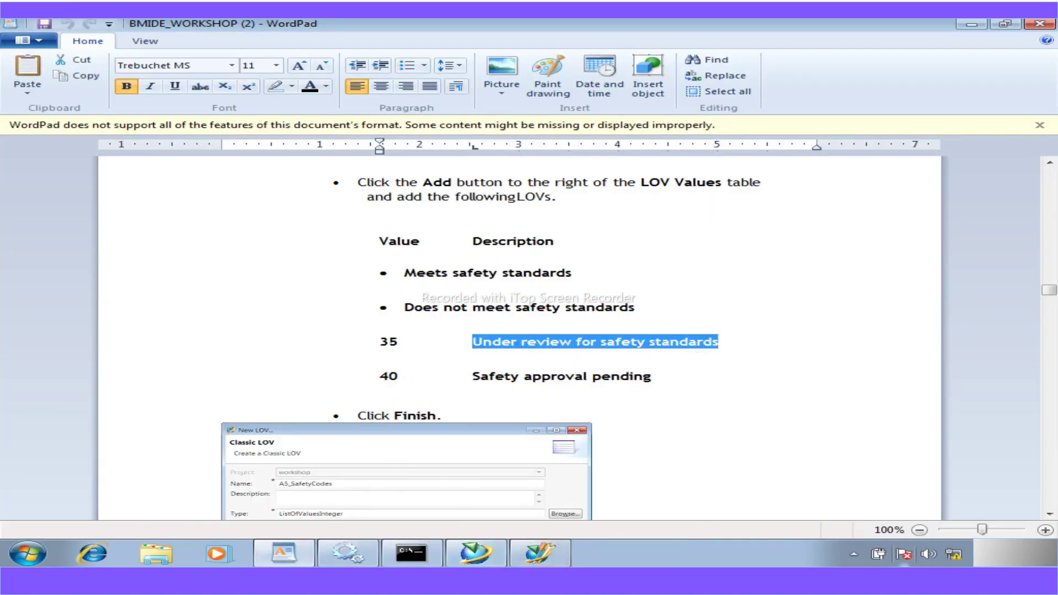
{"action": "left_click", "coordinate": [540, 552]}
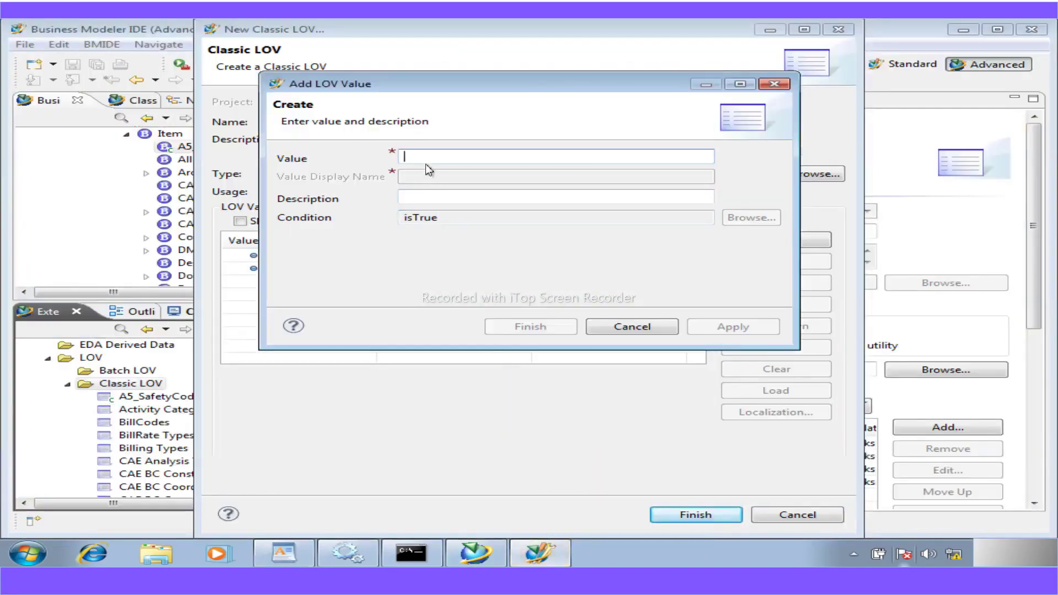
{"action": "type", "text": "35"}
{"action": "left_click", "coordinate": [440, 199]}
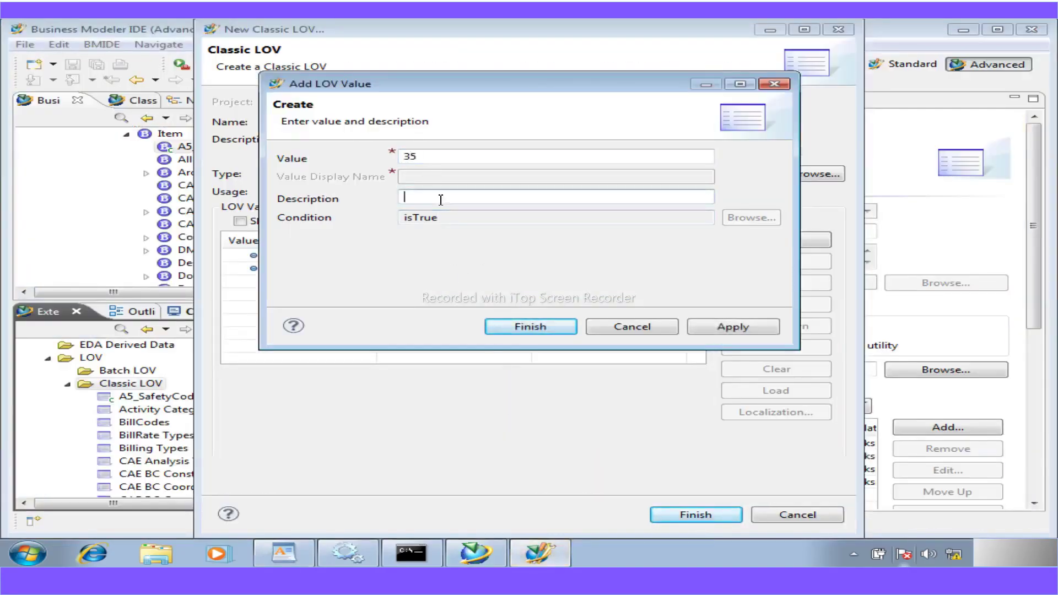
{"action": "key", "text": "ctrl+v"}
{"action": "left_click", "coordinate": [721, 325]}
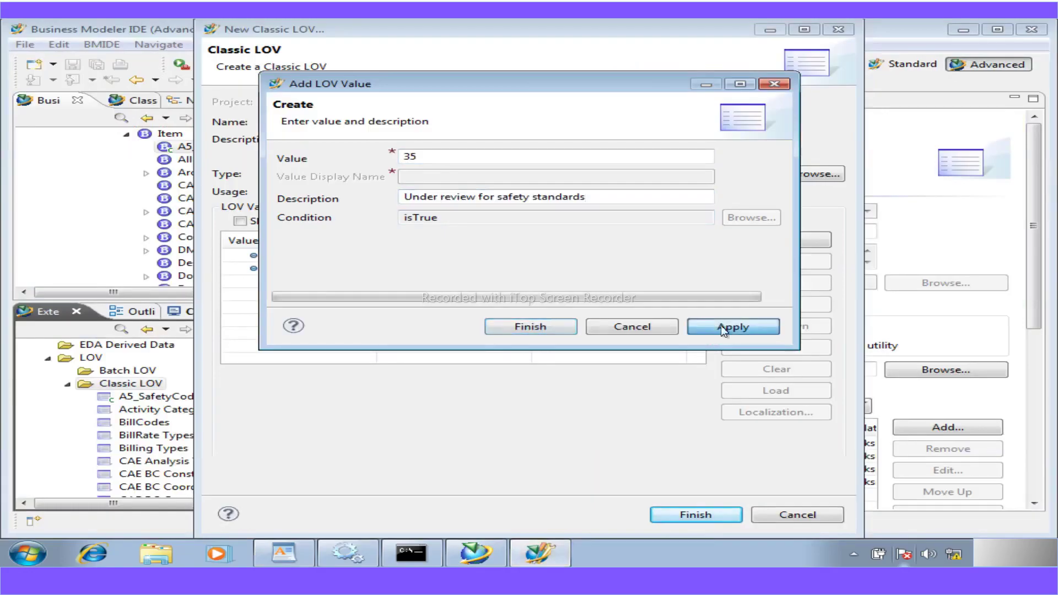
- Add value 40 with description 'Safety approval pending', then finish creating A5_SafetyCodes_
{"action": "type", "text": "40"}
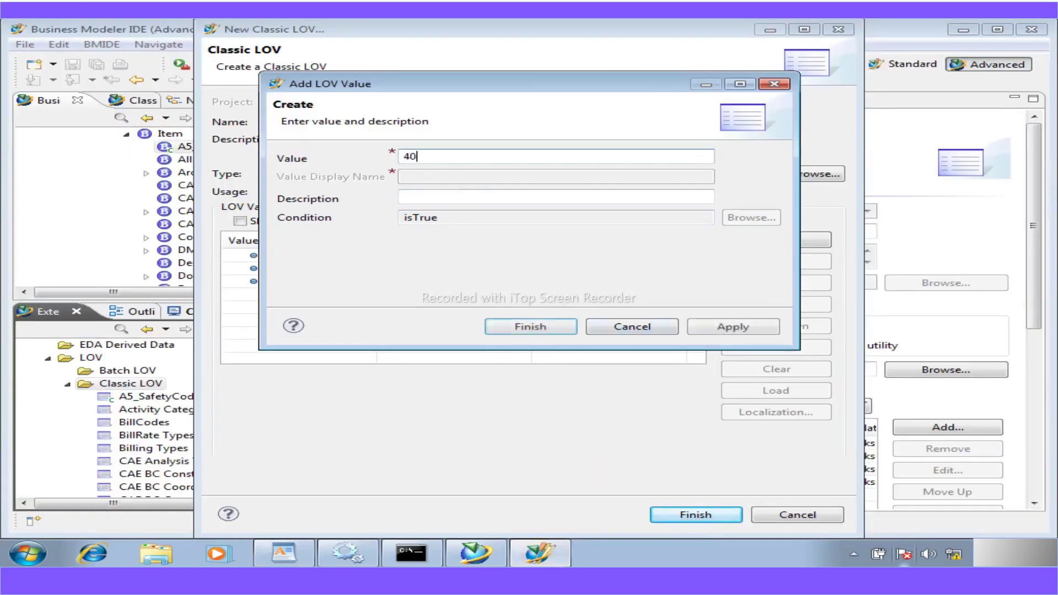
{"action": "left_click", "coordinate": [283, 552]}
{"action": "left_click_drag", "start_coordinate": [653, 376], "coordinate": [484, 379]}
{"action": "key", "text": "ctrl+c"}
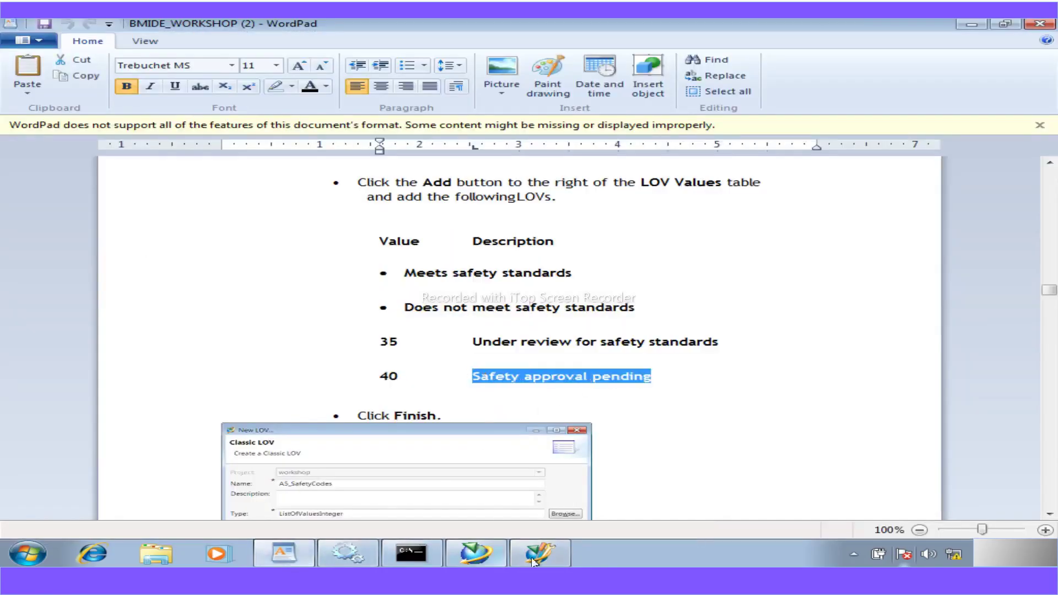
{"action": "left_click", "coordinate": [531, 557]}
{"action": "key", "text": "ctrl+v"}
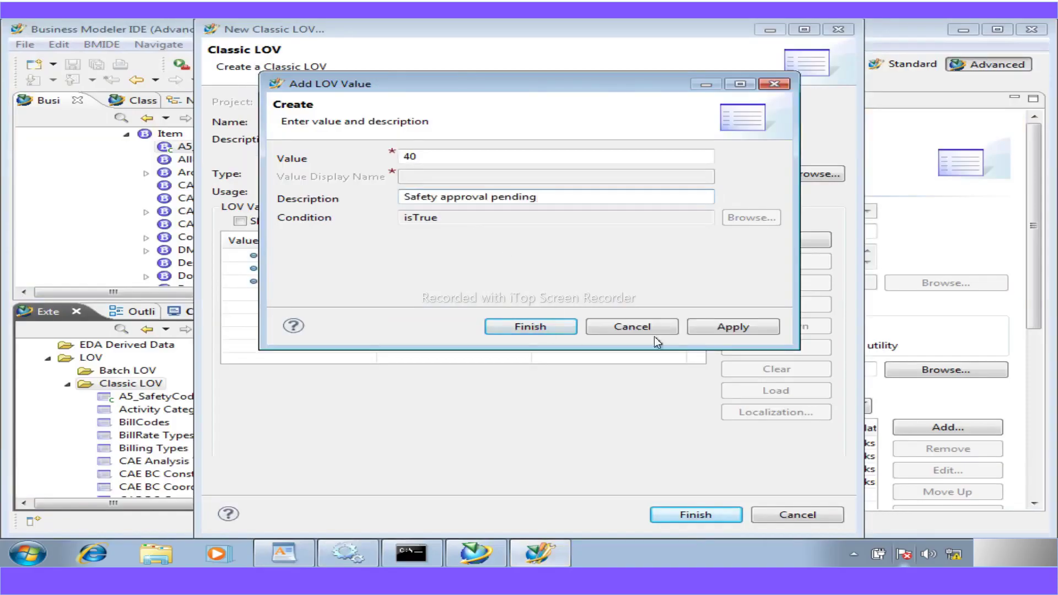
{"action": "left_click", "coordinate": [703, 331]}
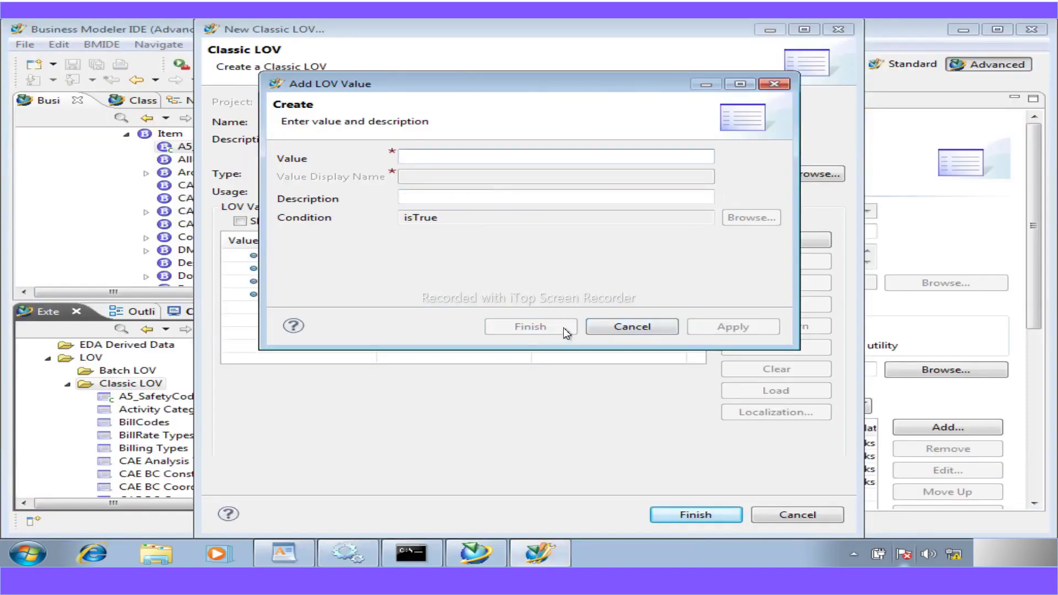
{"action": "left_click", "coordinate": [620, 326]}
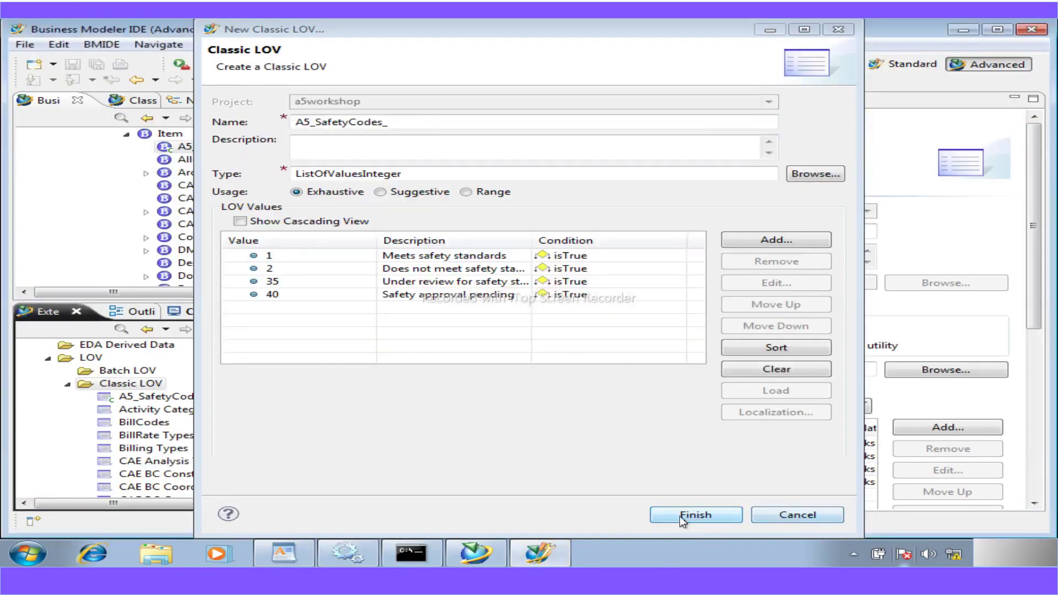
{"action": "left_click", "coordinate": [694, 514]}
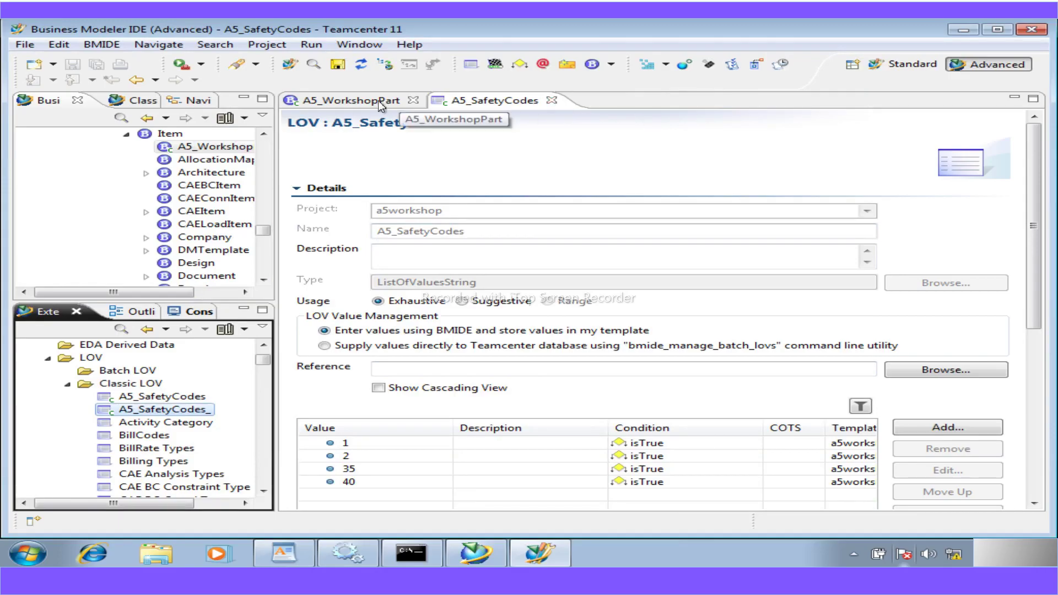
- Attach the A5_SafetyCodes_ LOV to the a5_safety_code property of A5_WorkshopPart
{"action": "left_click", "coordinate": [552, 100]}
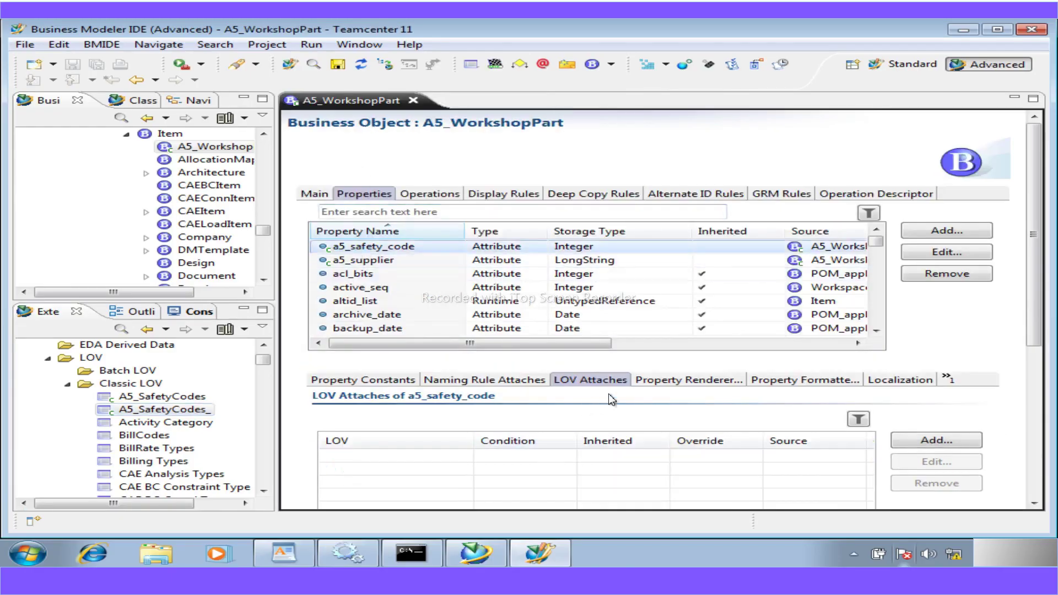
{"action": "left_click", "coordinate": [929, 440]}
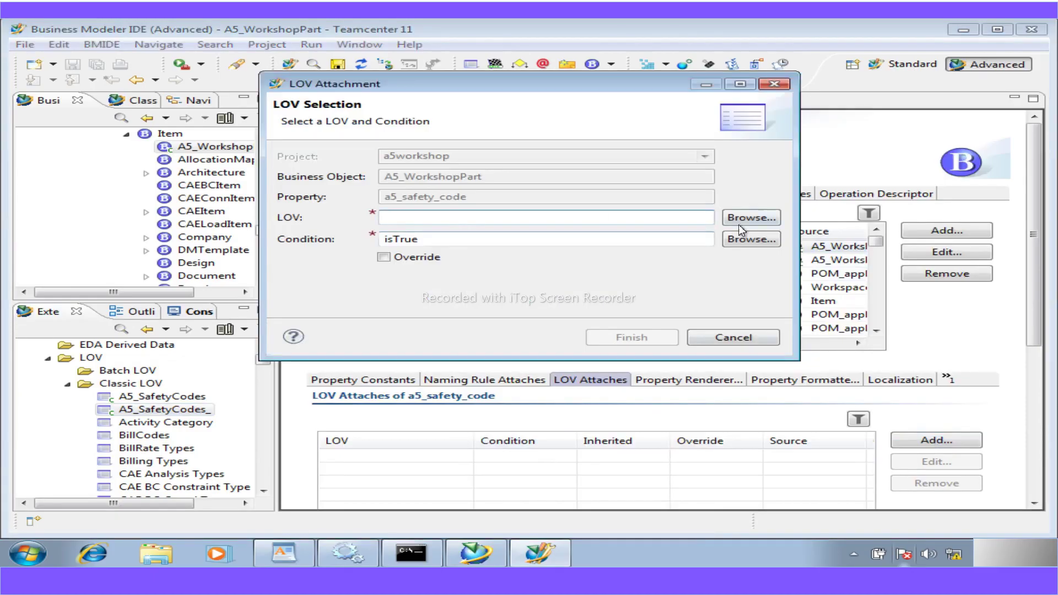
{"action": "left_click", "coordinate": [742, 218]}
{"action": "left_click", "coordinate": [435, 142]}
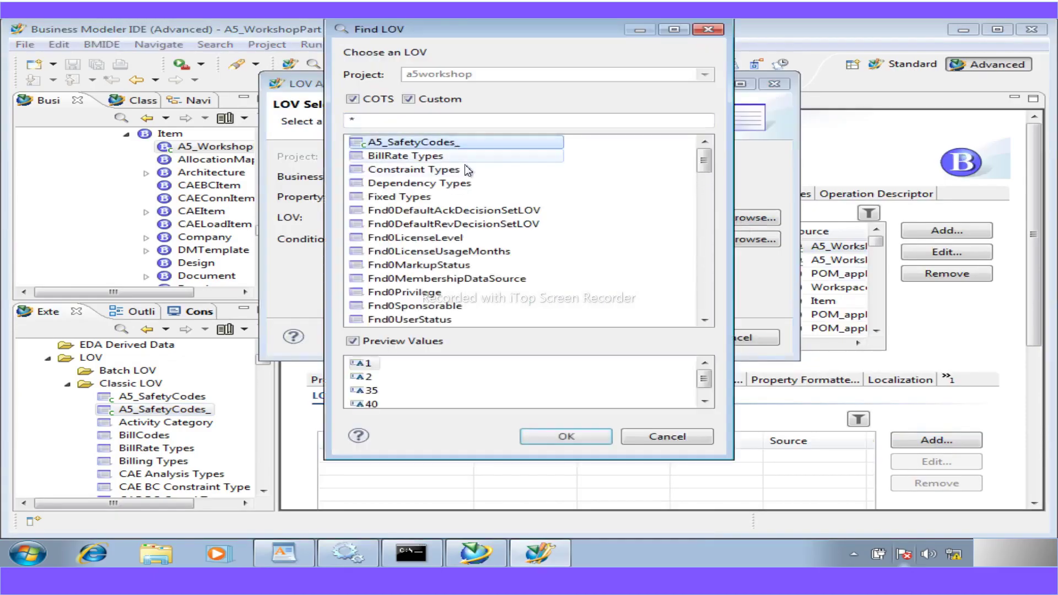
{"action": "left_click", "coordinate": [551, 439]}
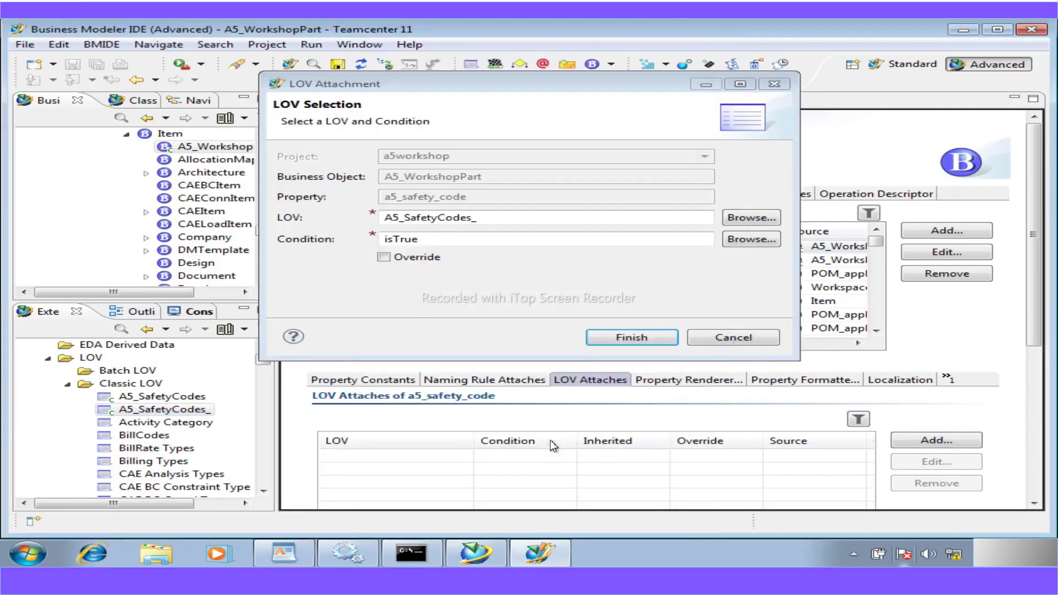
{"action": "left_click", "coordinate": [616, 345]}
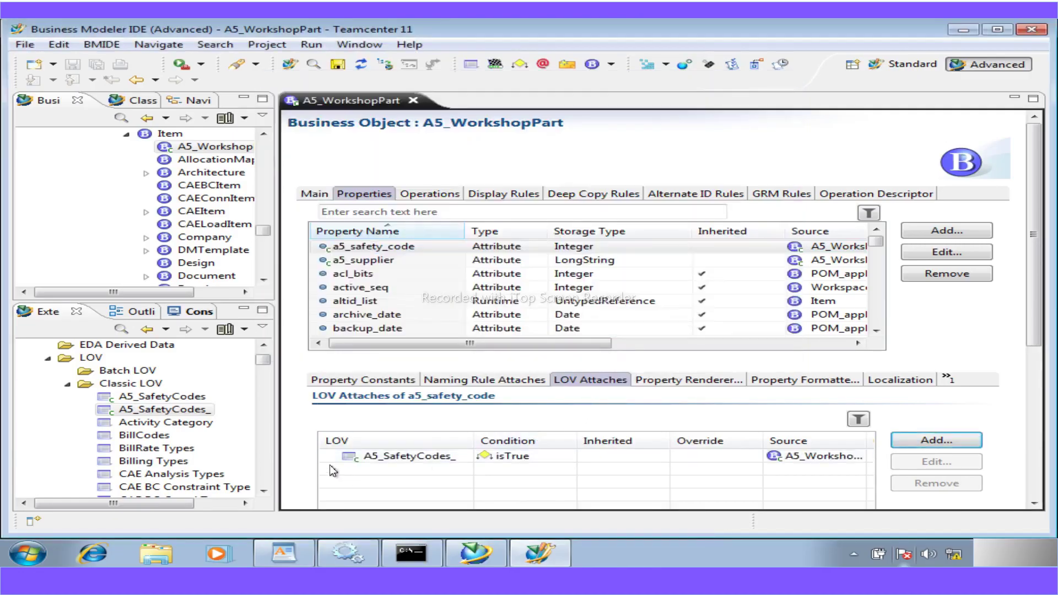
- Save the a5workshop data model and scroll down through the workshop instructions in WordPad
{"action": "left_click", "coordinate": [335, 65]}
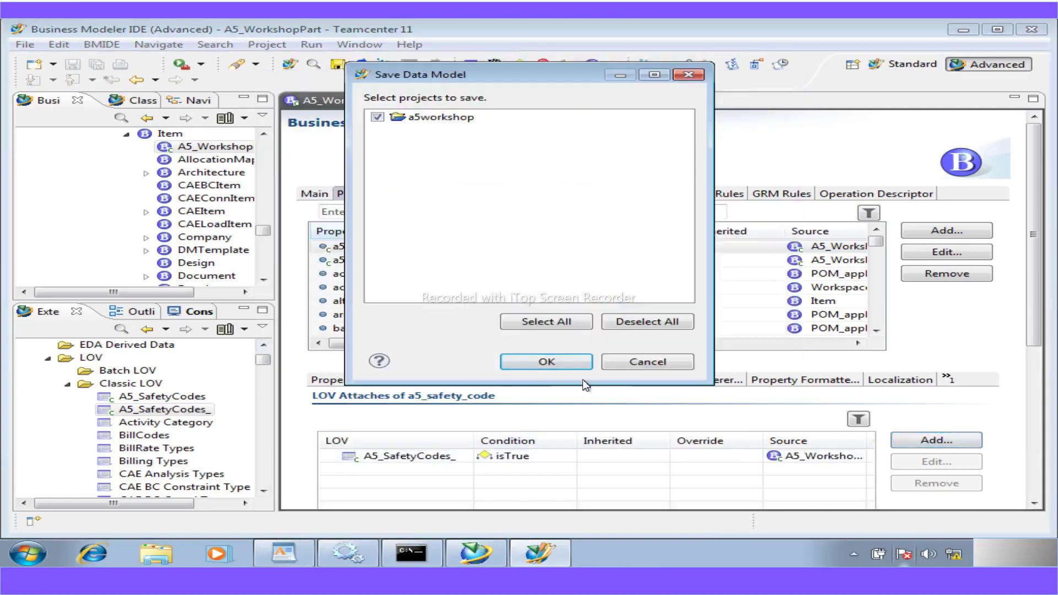
{"action": "left_click", "coordinate": [564, 366]}
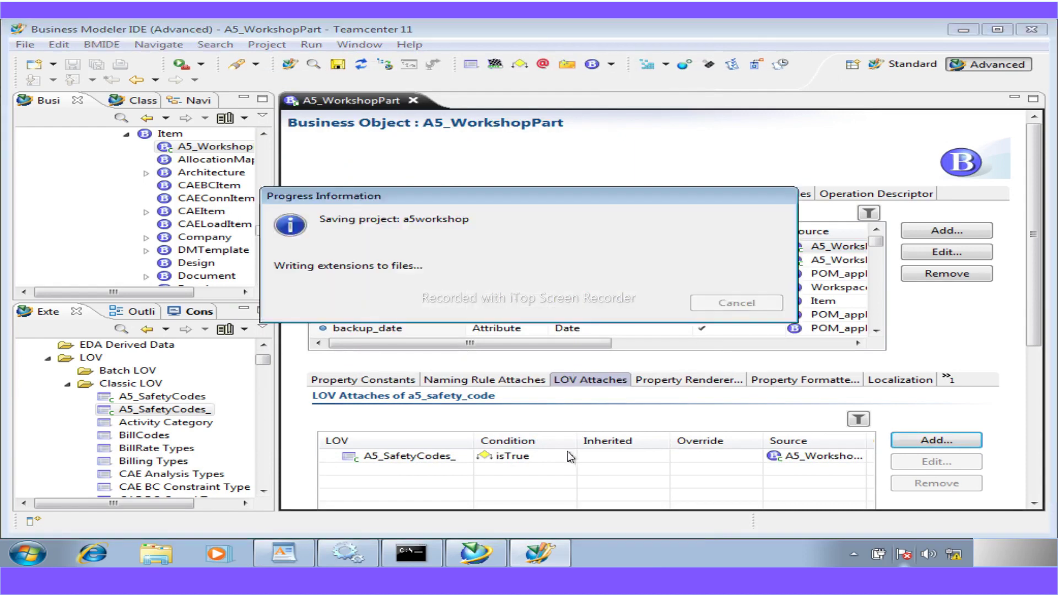
{"action": "left_click", "coordinate": [285, 558]}
{"action": "scroll", "coordinate": [542, 429], "scroll_direction": "down", "scroll_amount": 6}
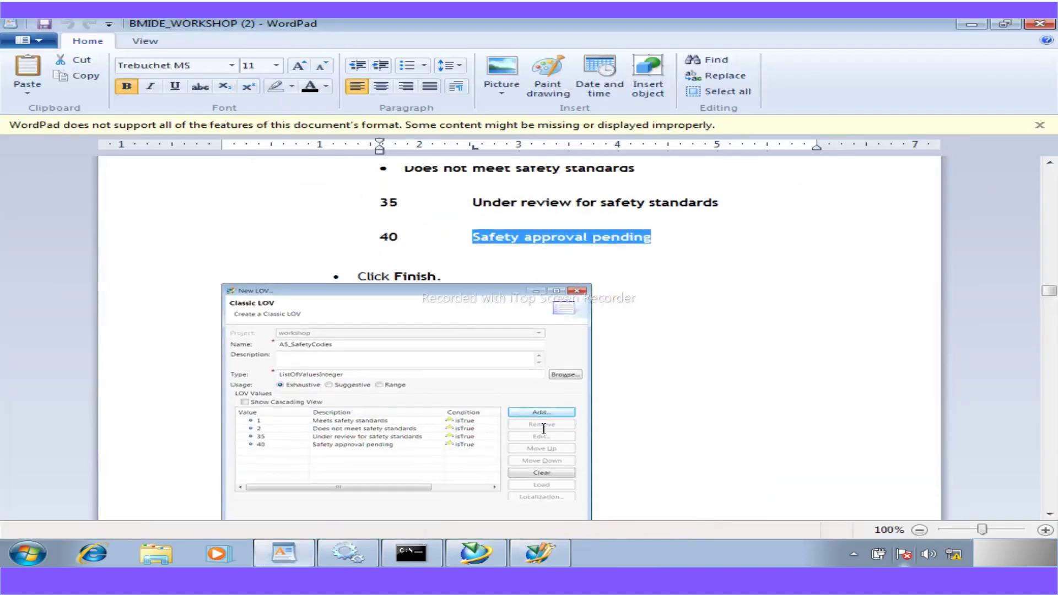
{"action": "scroll", "coordinate": [549, 457], "scroll_direction": "down", "scroll_amount": 12}
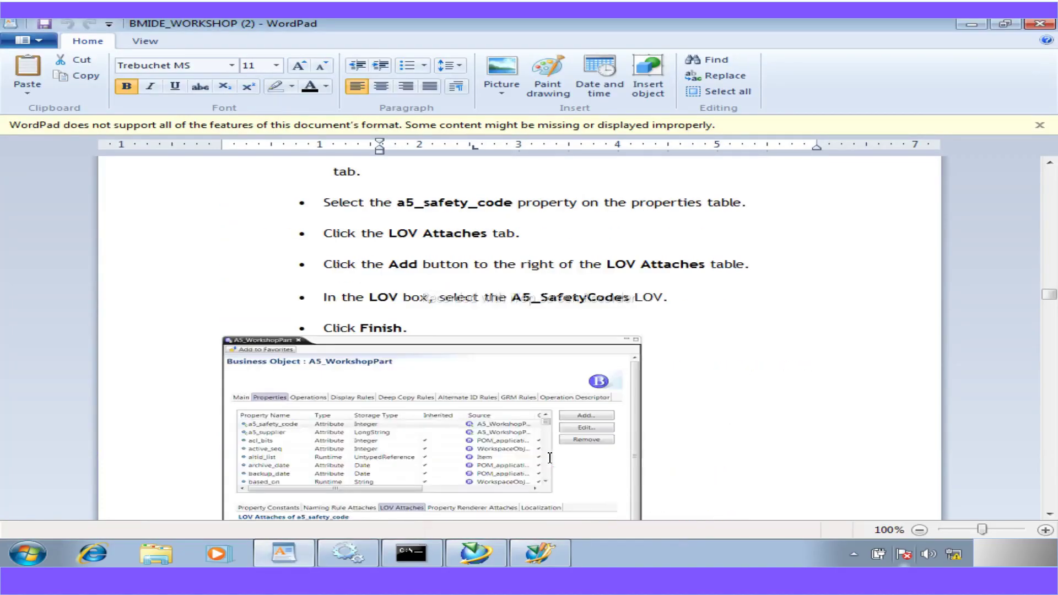
- Scroll the instructions to the supplier LOV exercise and select the name A5_Suppliers
{"action": "scroll", "coordinate": [550, 458], "scroll_direction": "up", "scroll_amount": 1}
{"action": "scroll", "coordinate": [442, 421], "scroll_direction": "down", "scroll_amount": 6}
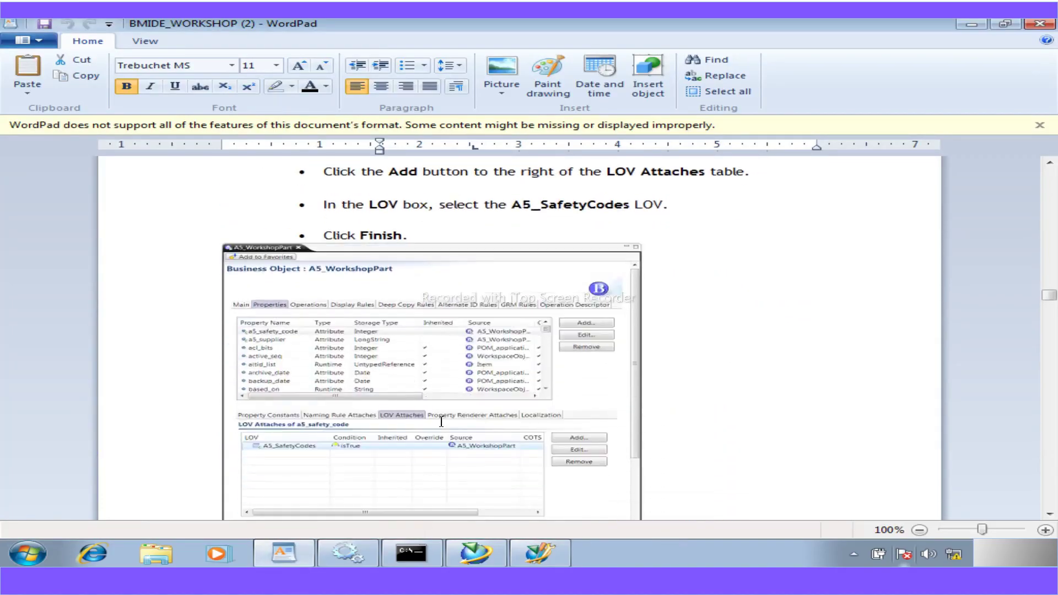
{"action": "scroll", "coordinate": [442, 421], "scroll_direction": "down", "scroll_amount": 18}
{"action": "scroll", "coordinate": [441, 420], "scroll_direction": "up", "scroll_amount": 8}
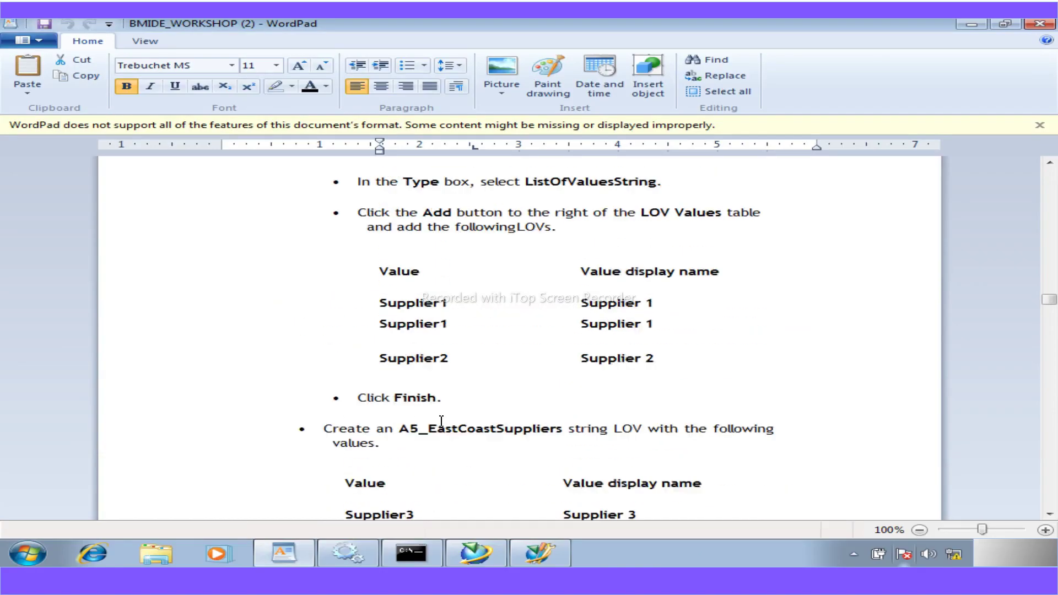
{"action": "scroll", "coordinate": [441, 420], "scroll_direction": "down", "scroll_amount": 6}
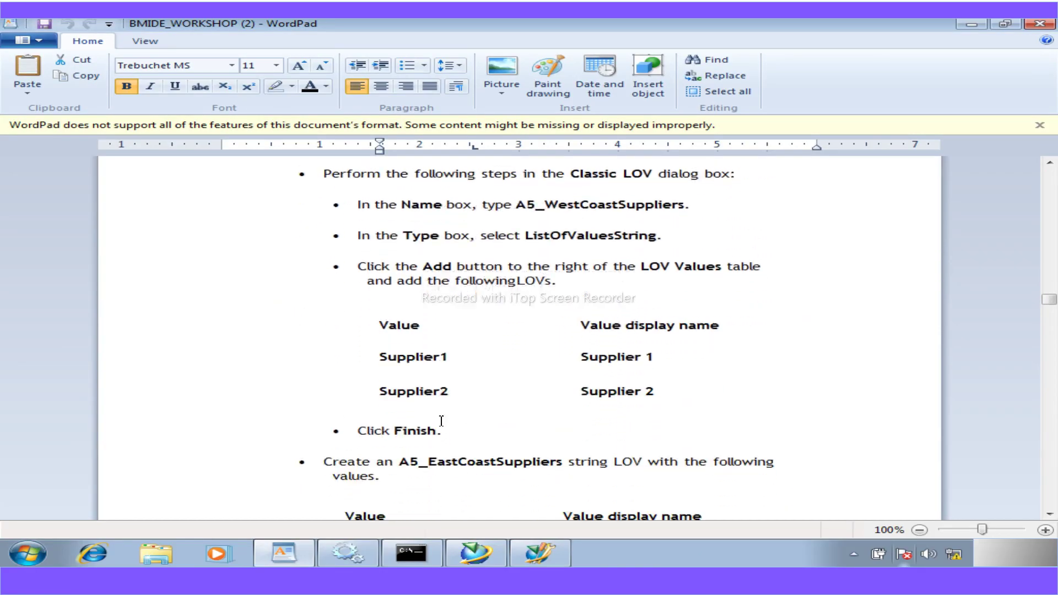
{"action": "scroll", "coordinate": [441, 421], "scroll_direction": "down", "scroll_amount": 10}
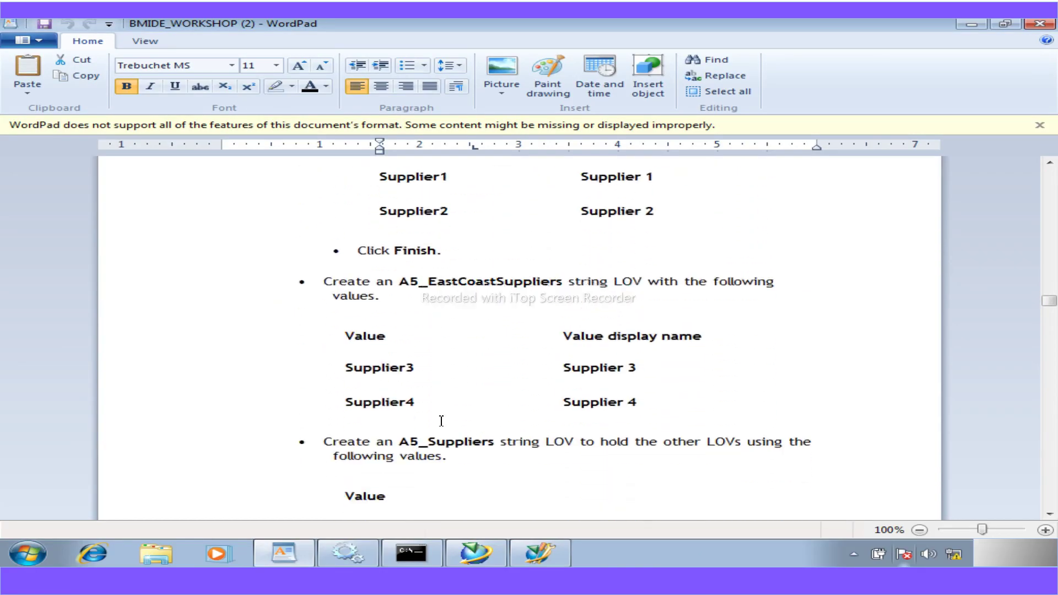
{"action": "scroll", "coordinate": [442, 420], "scroll_direction": "down", "scroll_amount": 3}
{"action": "scroll", "coordinate": [441, 420], "scroll_direction": "up", "scroll_amount": 6}
{"action": "left_click_drag", "start_coordinate": [494, 321], "coordinate": [411, 325]}
{"action": "key", "text": "ctrl+c"}
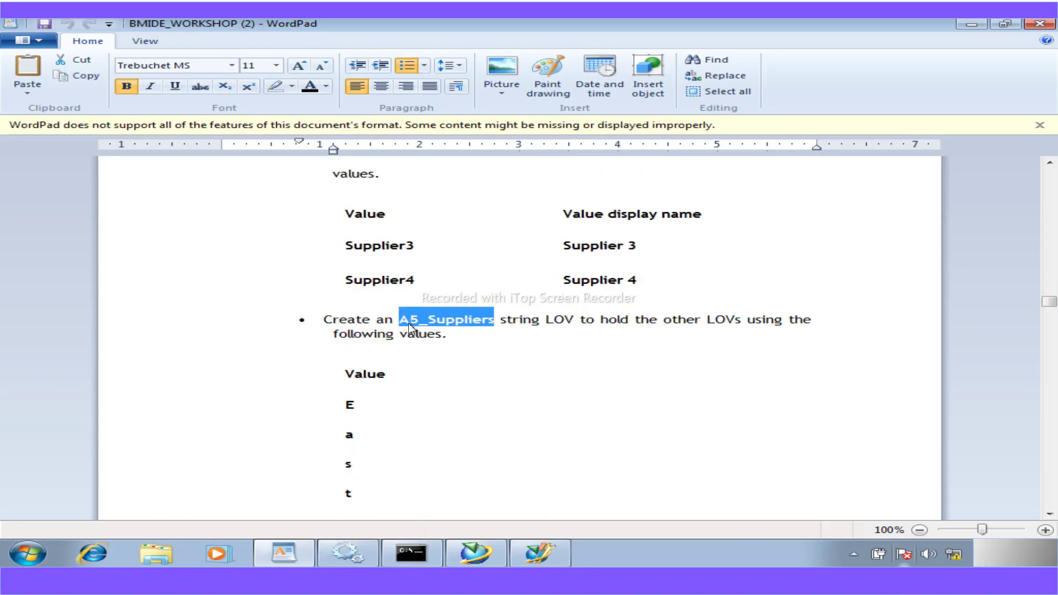
- Start a New Classic LOV from the Classic LOV folder and name it A5_Suppliers
{"action": "left_click", "coordinate": [532, 552]}
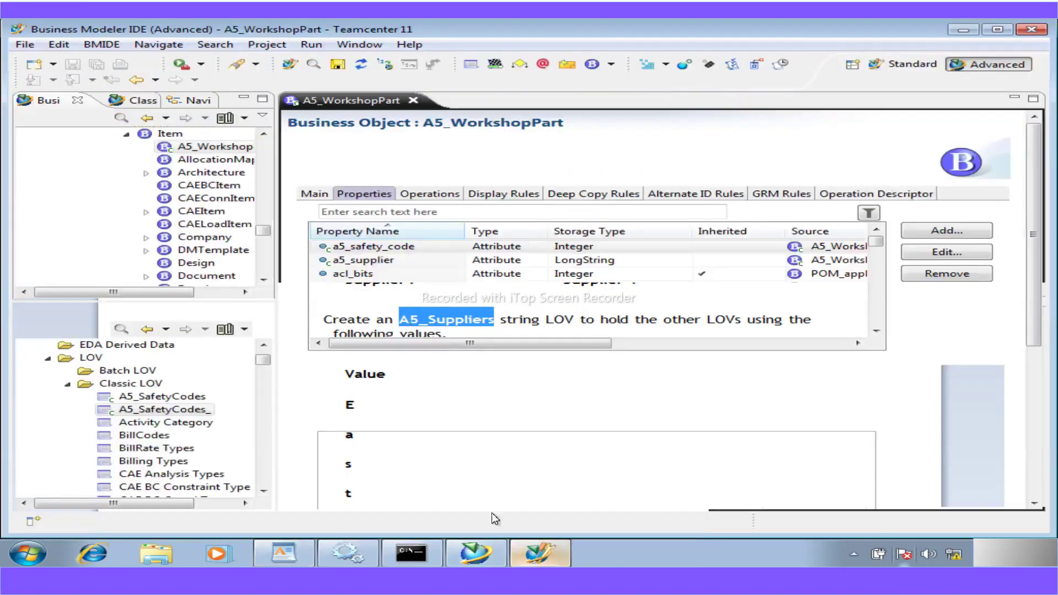
{"action": "left_click", "coordinate": [138, 381]}
{"action": "right_click", "coordinate": [138, 381]}
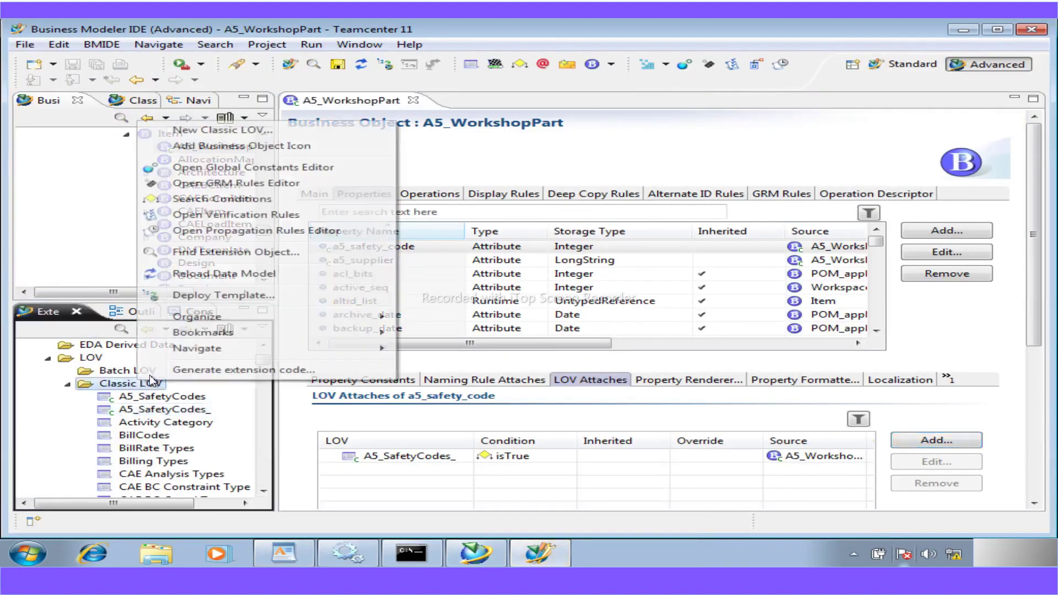
{"action": "left_click", "coordinate": [201, 129]}
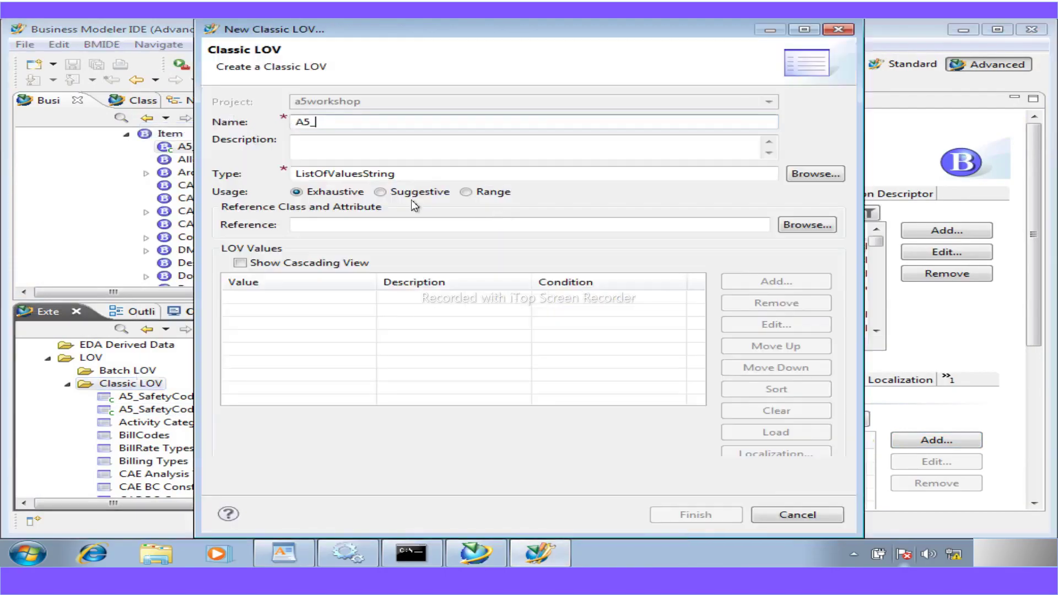
{"action": "left_click_drag", "start_coordinate": [324, 126], "coordinate": [236, 121]}
{"action": "key", "text": "ctrl+v"}
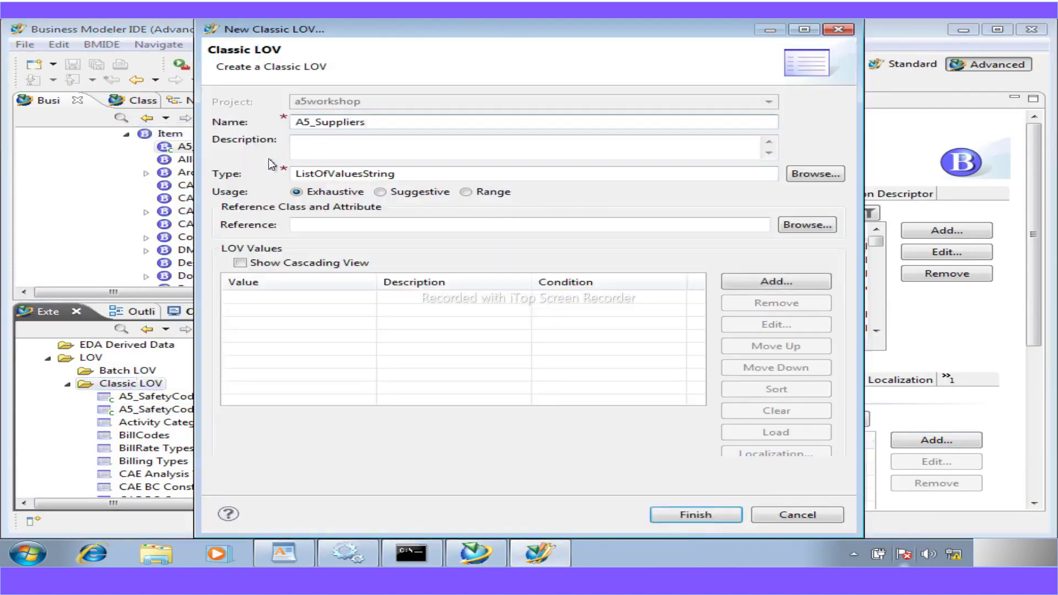
{"action": "left_click", "coordinate": [484, 579]}
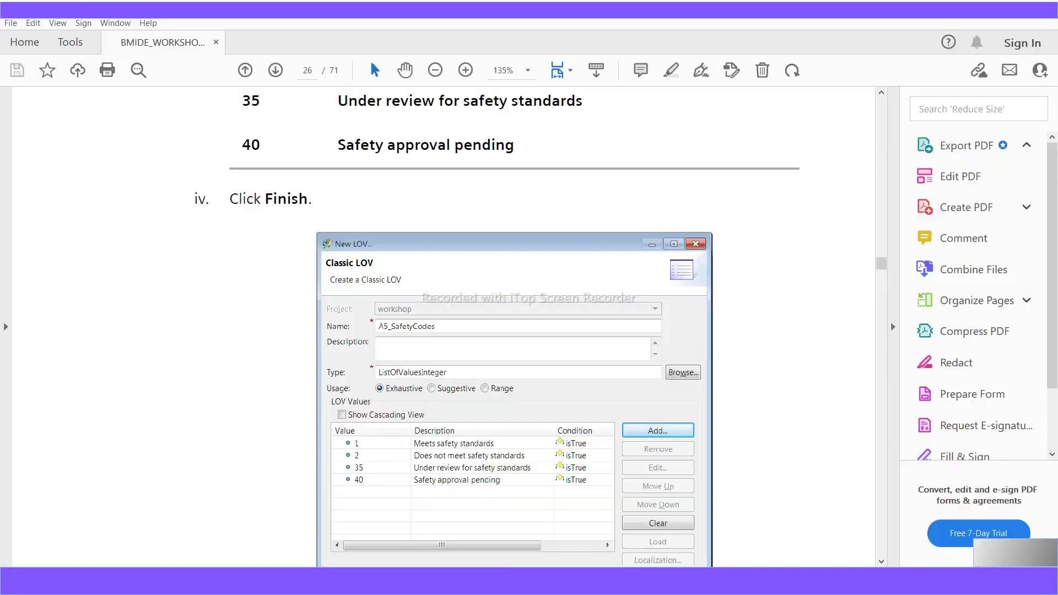
{"action": "scroll", "coordinate": [502, 498], "scroll_direction": "down", "scroll_amount": 8}
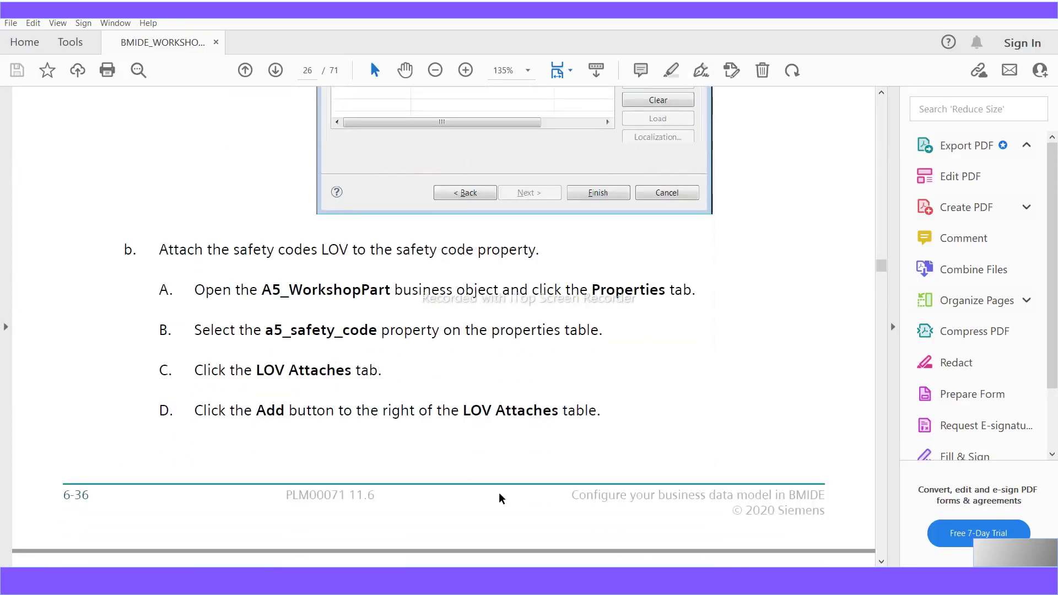
{"action": "scroll", "coordinate": [501, 498], "scroll_direction": "down", "scroll_amount": 13}
{"action": "scroll", "coordinate": [499, 492], "scroll_direction": "down", "scroll_amount": 15}
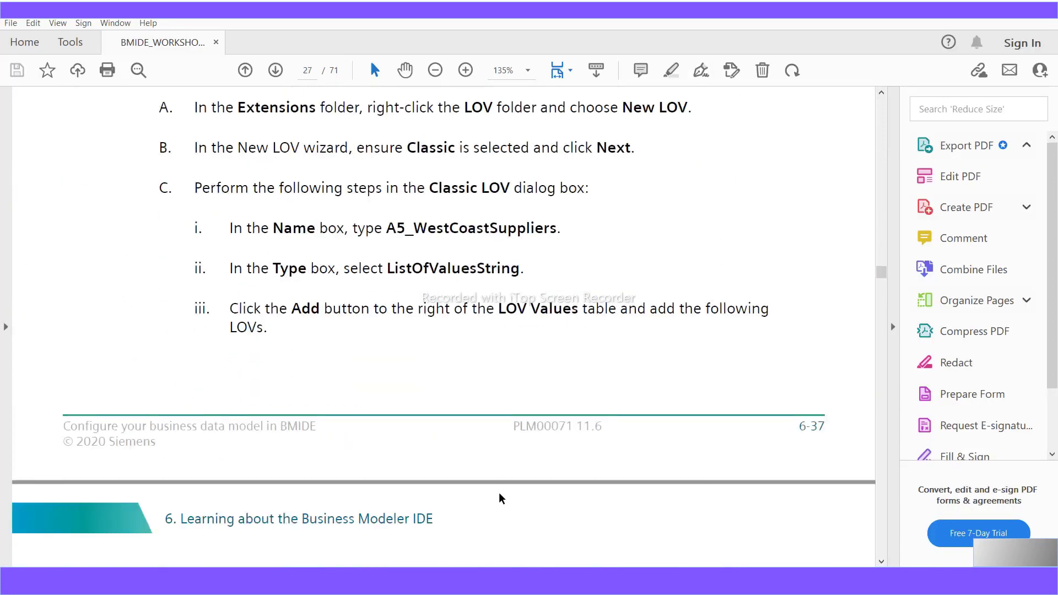
{"action": "scroll", "coordinate": [498, 492], "scroll_direction": "down", "scroll_amount": 2}
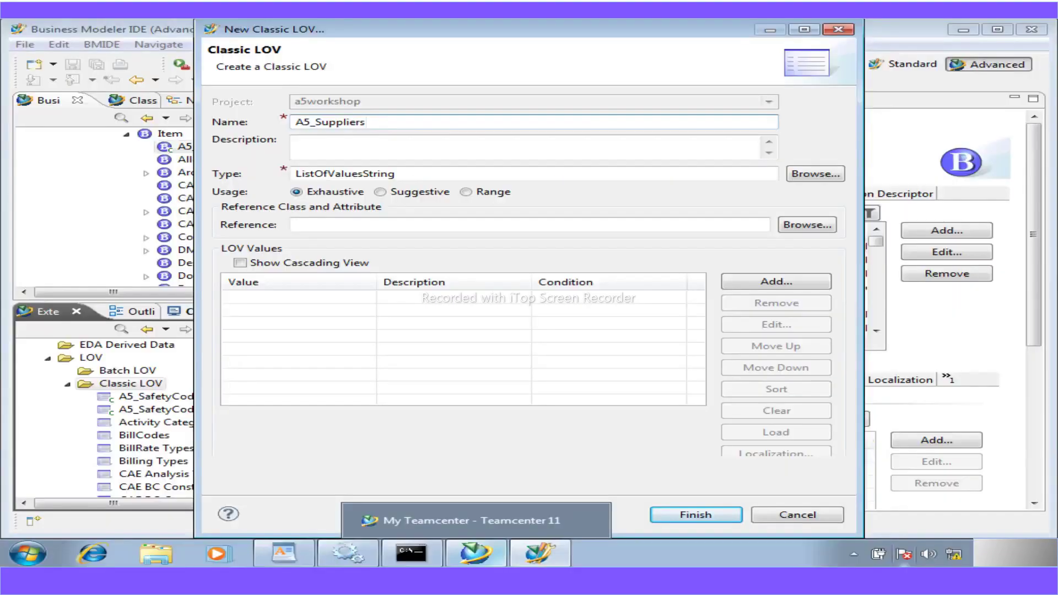
{"action": "mouse_move", "coordinate": [398, 551]}
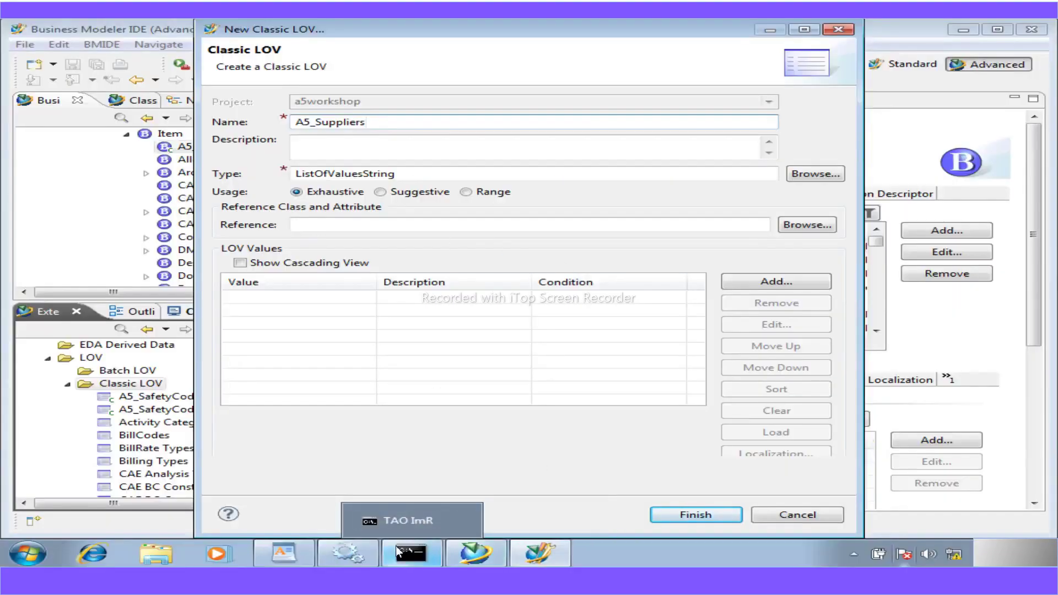
{"action": "left_click", "coordinate": [289, 559]}
- Select the value East in the workshop instructions and go back to the Classic LOV dialog
{"action": "scroll", "coordinate": [362, 446], "scroll_direction": "down", "scroll_amount": 5}
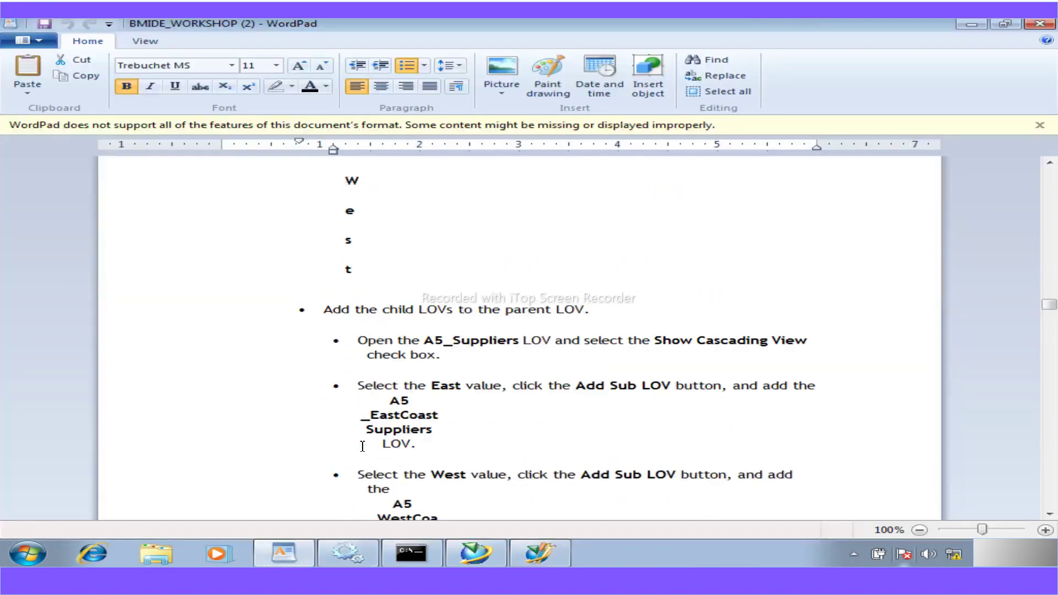
{"action": "left_click_drag", "start_coordinate": [455, 385], "coordinate": [441, 385]}
{"action": "left_click", "coordinate": [458, 387]}
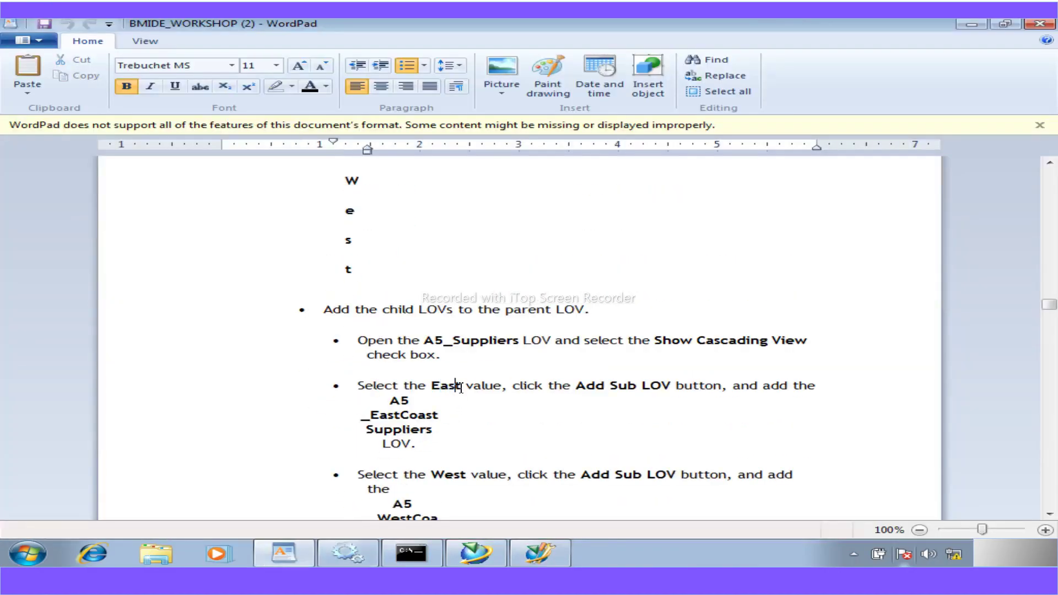
{"action": "scroll", "coordinate": [461, 389], "scroll_direction": "up", "scroll_amount": 3}
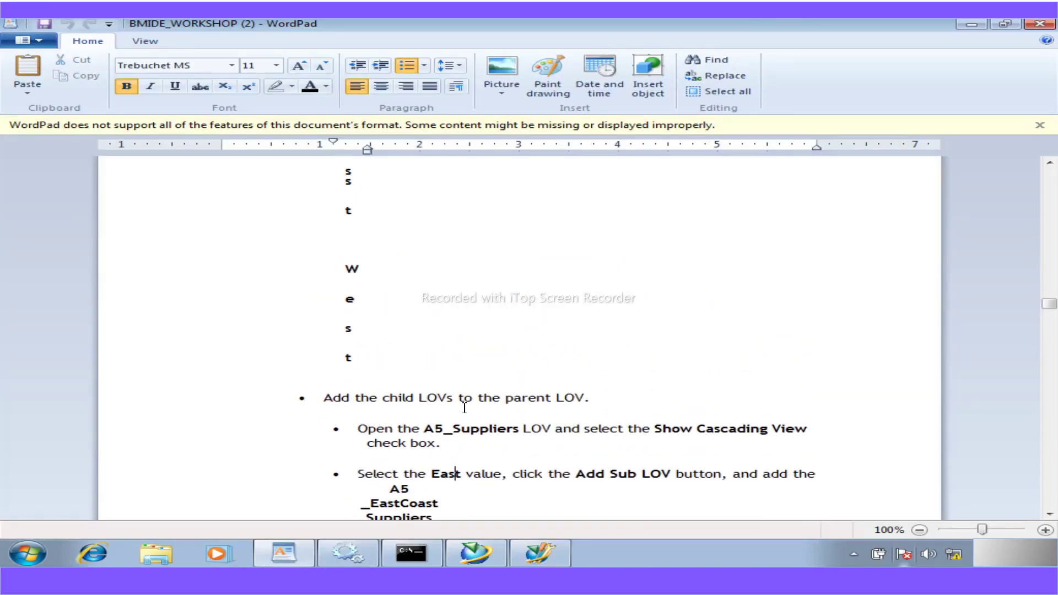
{"action": "left_click_drag", "start_coordinate": [462, 474], "coordinate": [435, 477]}
{"action": "key", "text": "ctrl+c"}
{"action": "left_click", "coordinate": [539, 553]}
- Add East and West as values of A5_Suppliers and finish the classic LOV
{"action": "left_click", "coordinate": [758, 282]}
{"action": "key", "text": "ctrl+v"}
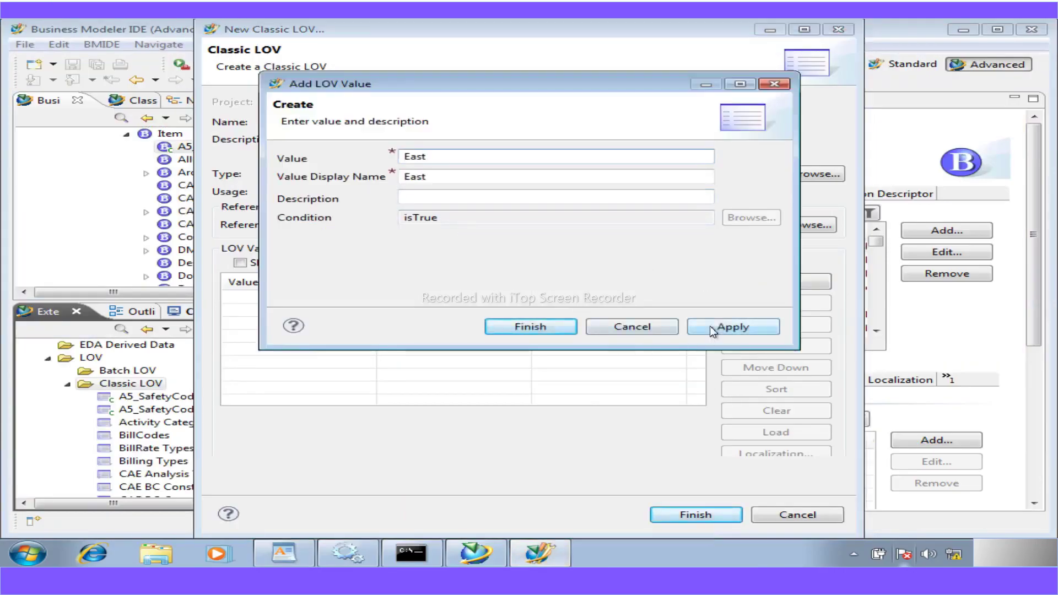
{"action": "left_click", "coordinate": [710, 326]}
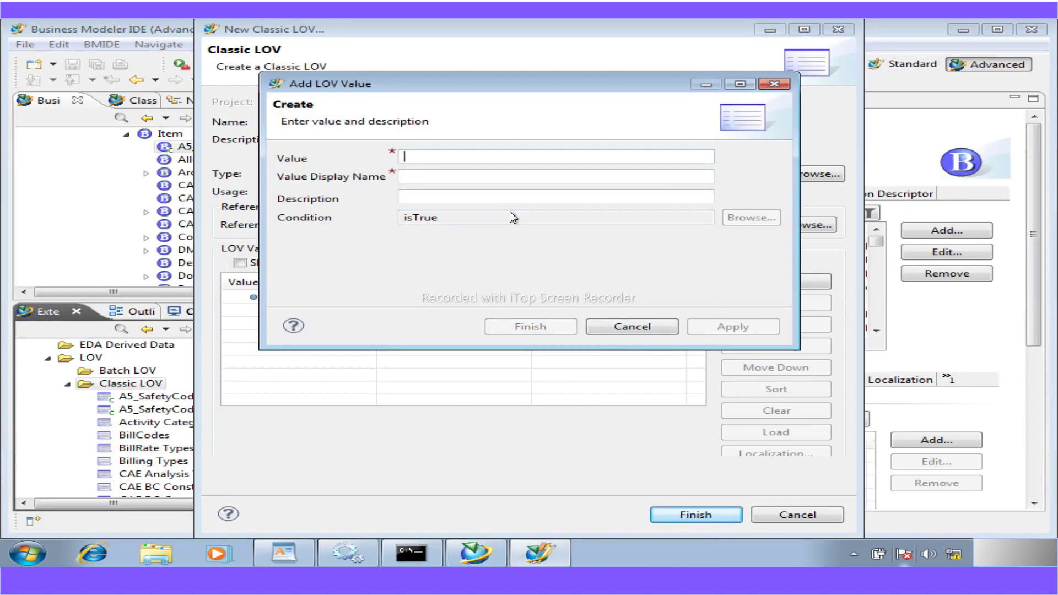
{"action": "left_click_drag", "start_coordinate": [428, 87], "coordinate": [618, 147]}
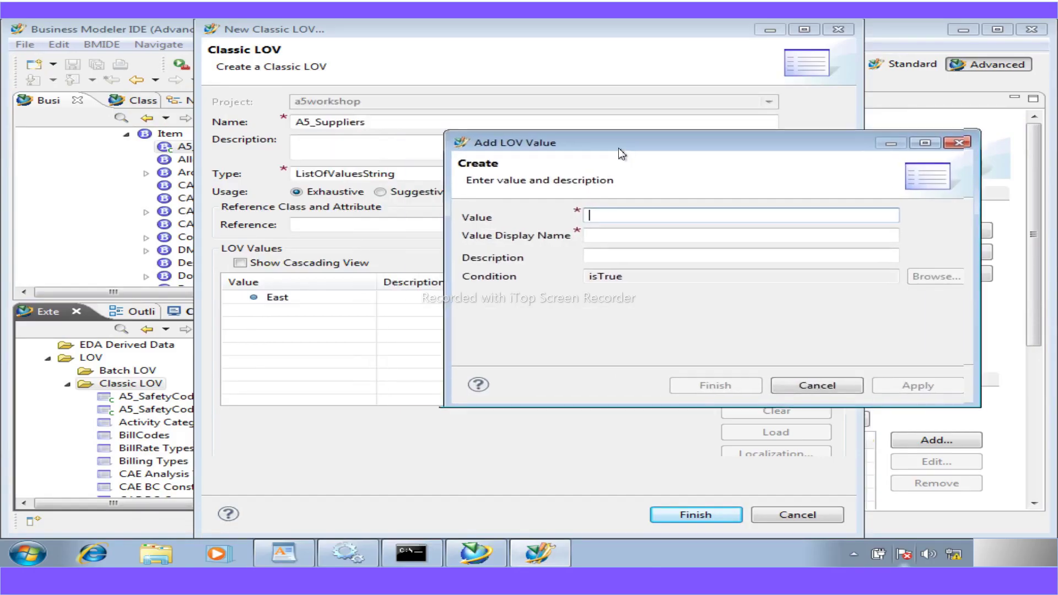
{"action": "type", "text": "Wea"}
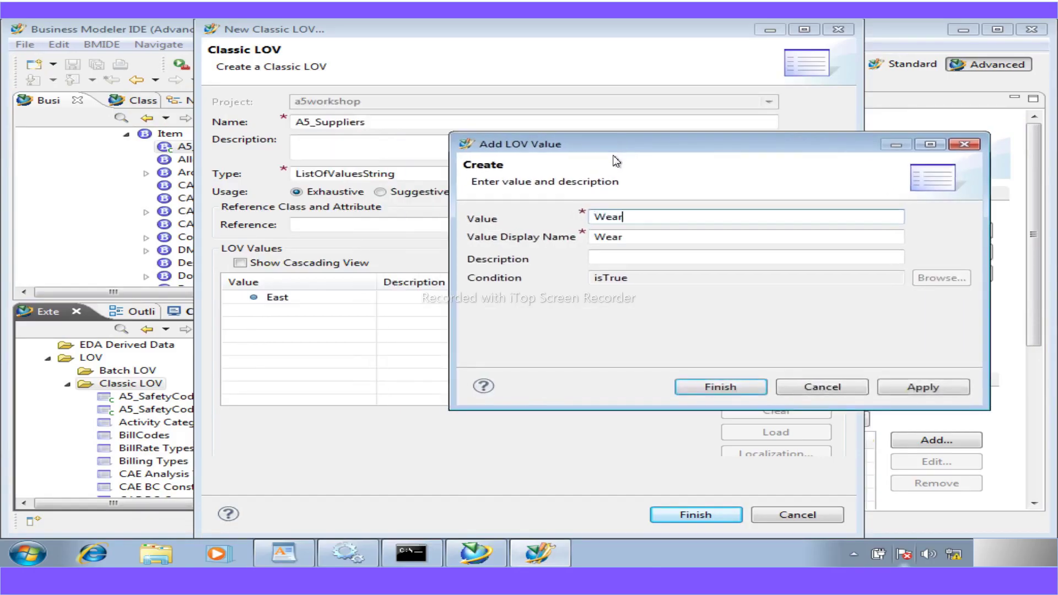
{"action": "key", "text": "BackSpace"}
{"action": "type", "text": "st"}
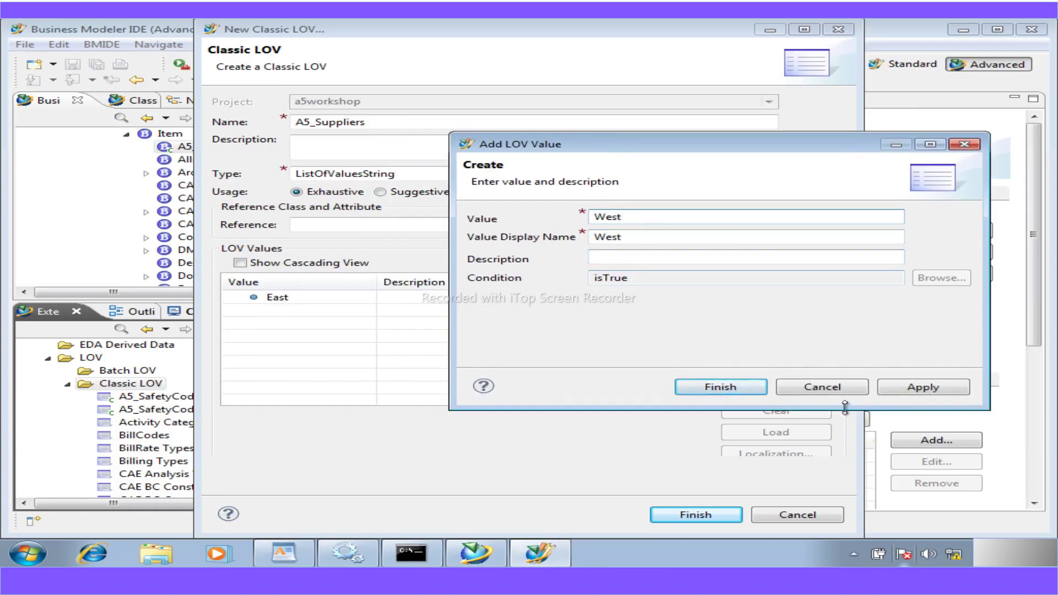
{"action": "left_click", "coordinate": [907, 388]}
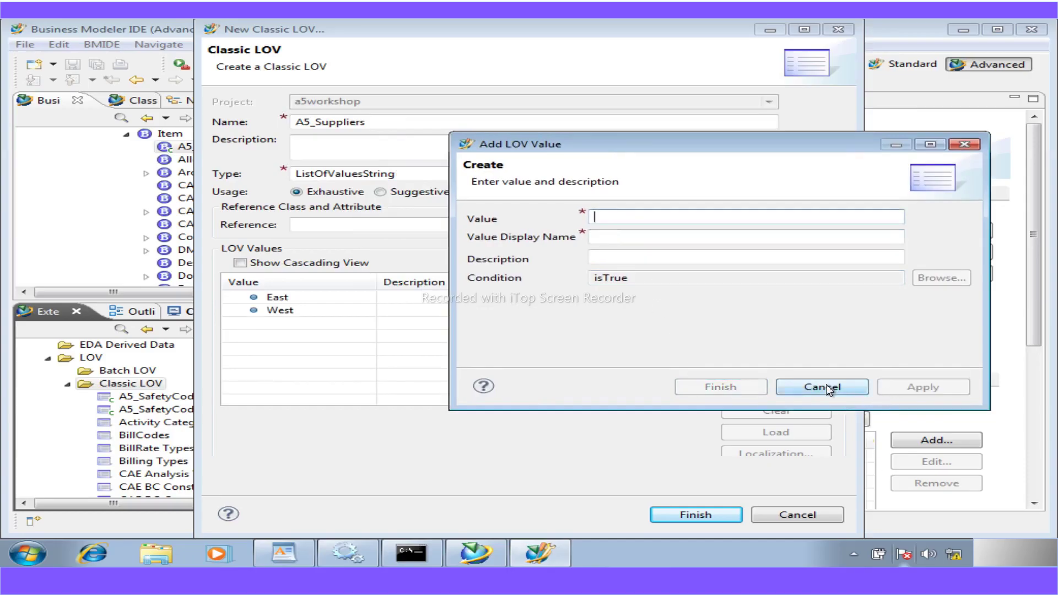
{"action": "left_click", "coordinate": [828, 388]}
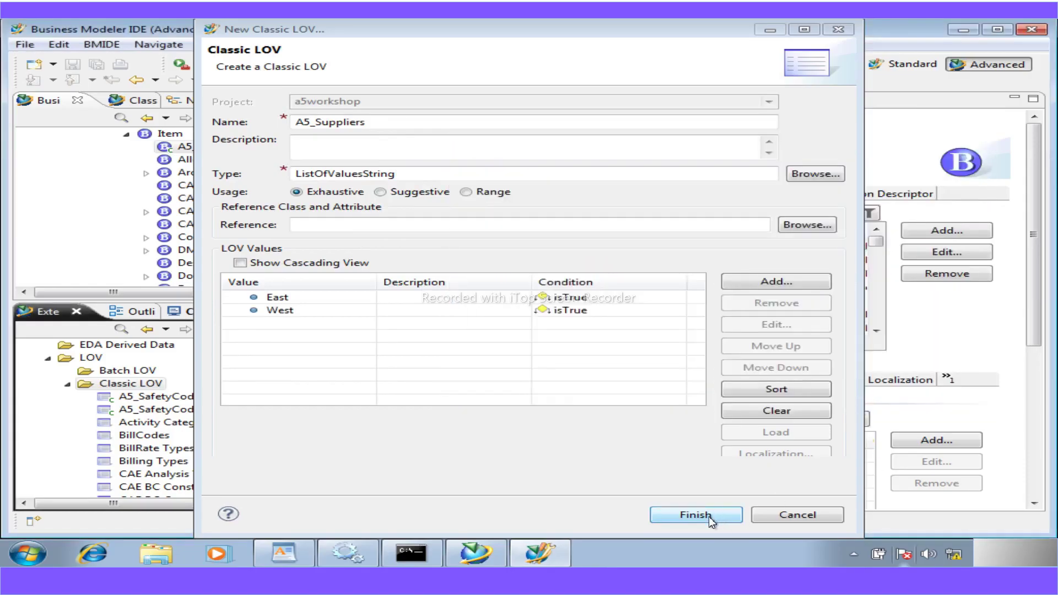
{"action": "left_click", "coordinate": [708, 516]}
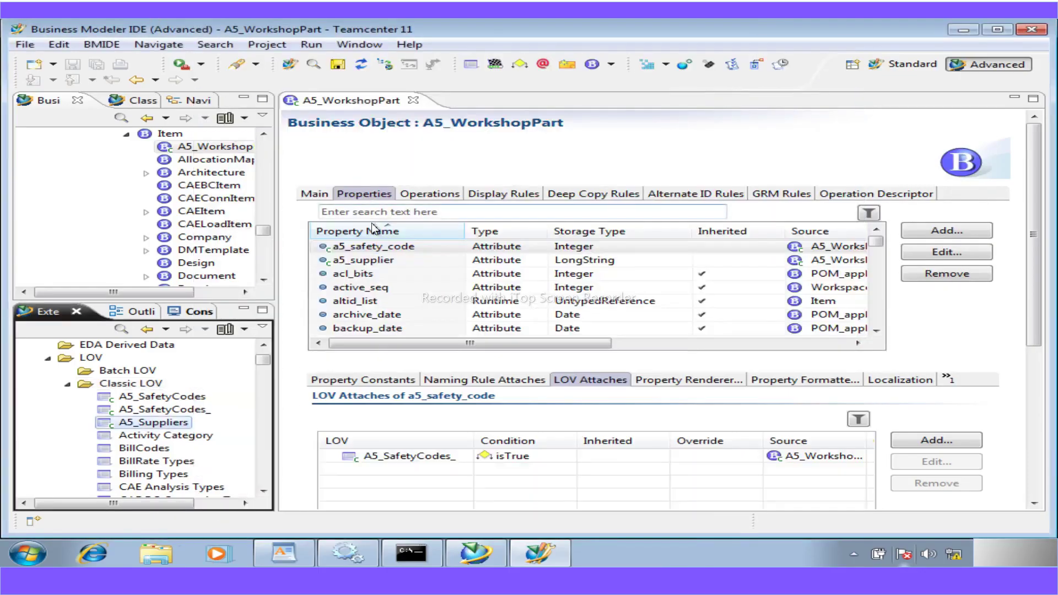
- Show the a5_supplier property's LOV attachments, then scroll the WordPad instructions to the sub-LOV steps
{"action": "left_click", "coordinate": [362, 259]}
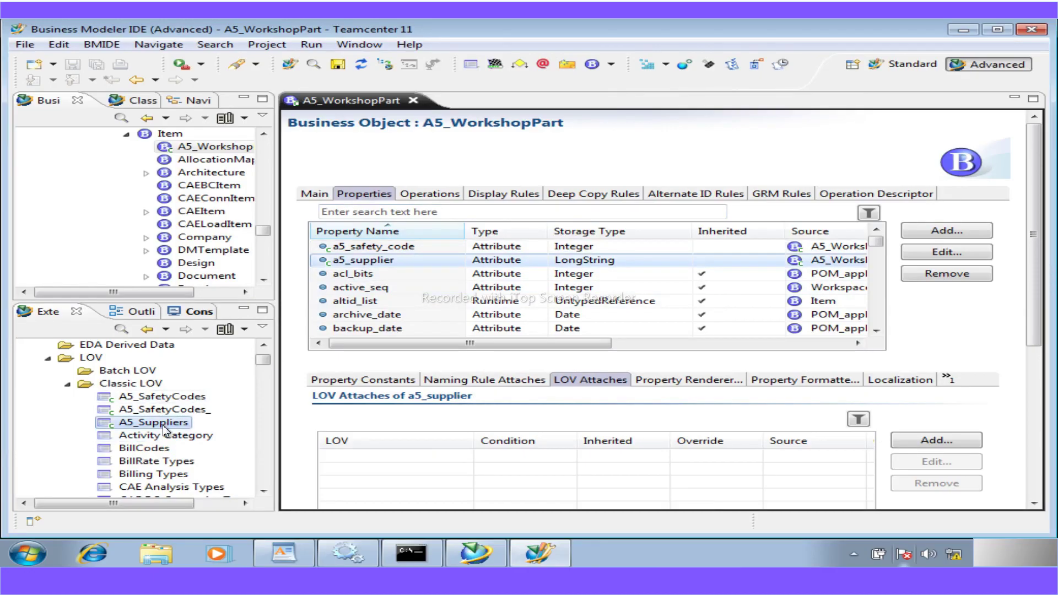
{"action": "left_click", "coordinate": [284, 552]}
{"action": "scroll", "coordinate": [505, 464], "scroll_direction": "down", "scroll_amount": 5}
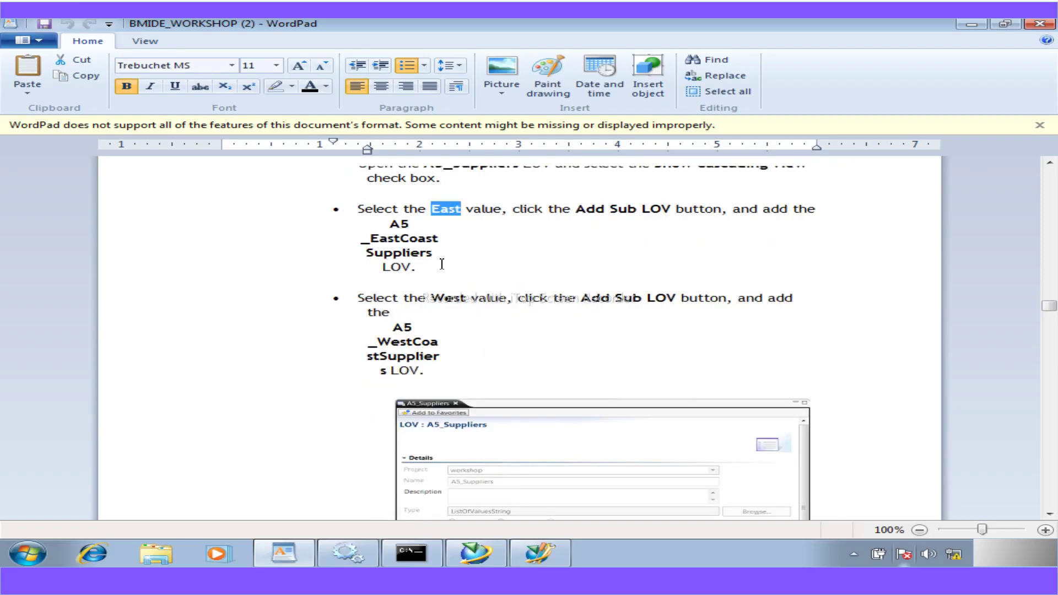
- Copy the A5_WestCoastSuppliers name from the WordPad instructions and return to the Business Modeler IDE
{"action": "left_click_drag", "start_coordinate": [439, 254], "coordinate": [389, 225]}
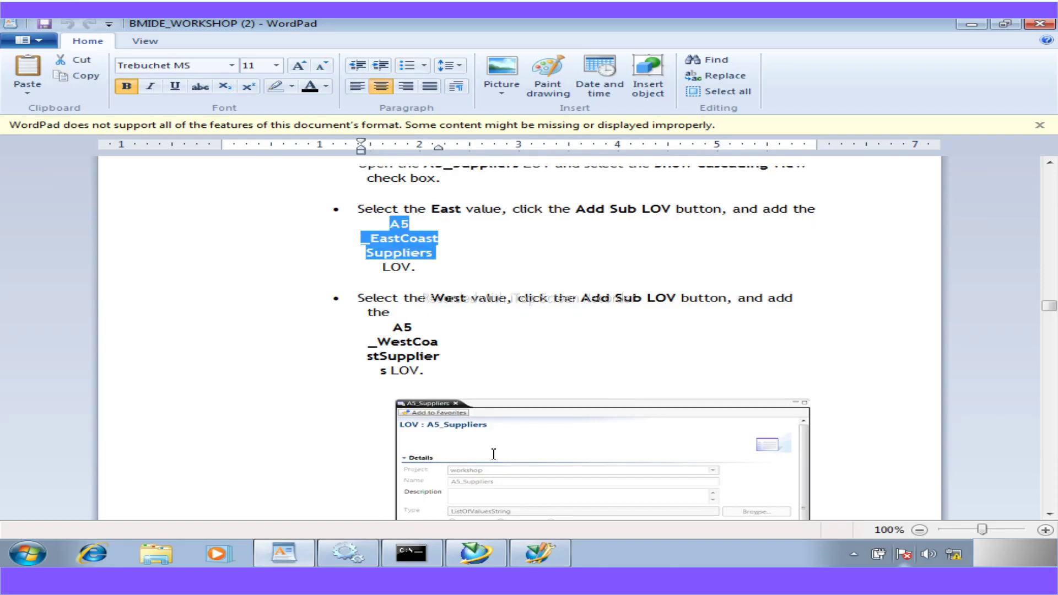
{"action": "scroll", "coordinate": [494, 454], "scroll_direction": "up", "scroll_amount": 15}
{"action": "scroll", "coordinate": [494, 454], "scroll_direction": "up", "scroll_amount": 6}
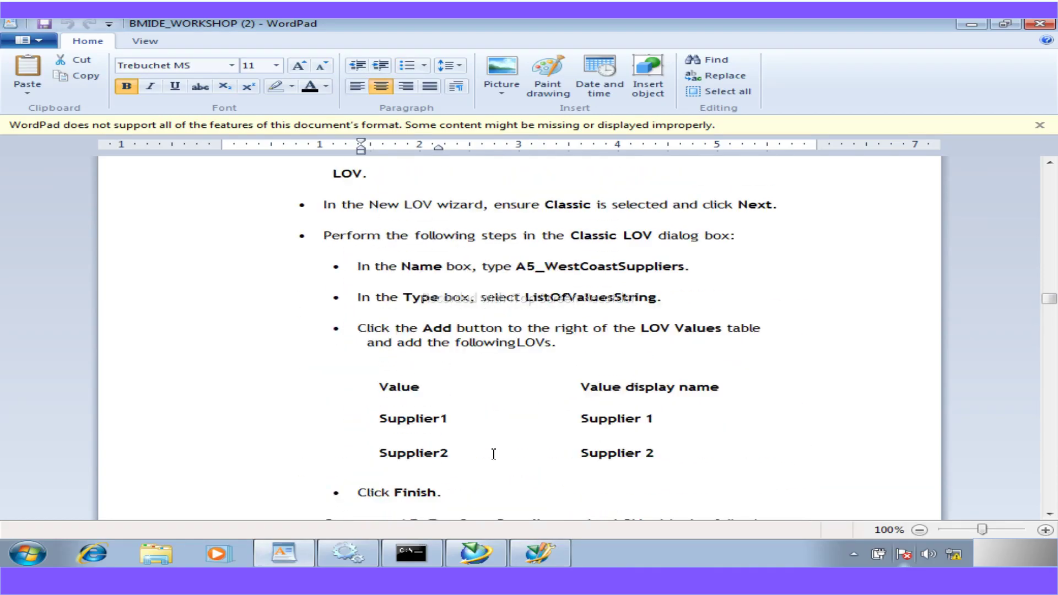
{"action": "scroll", "coordinate": [494, 454], "scroll_direction": "up", "scroll_amount": 2}
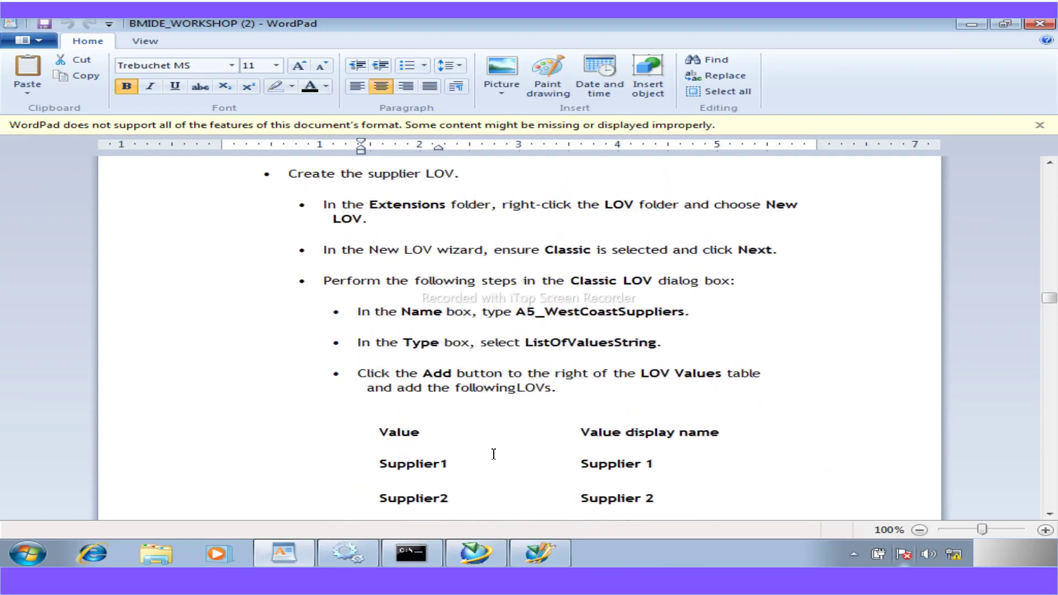
{"action": "scroll", "coordinate": [494, 454], "scroll_direction": "down", "scroll_amount": 6}
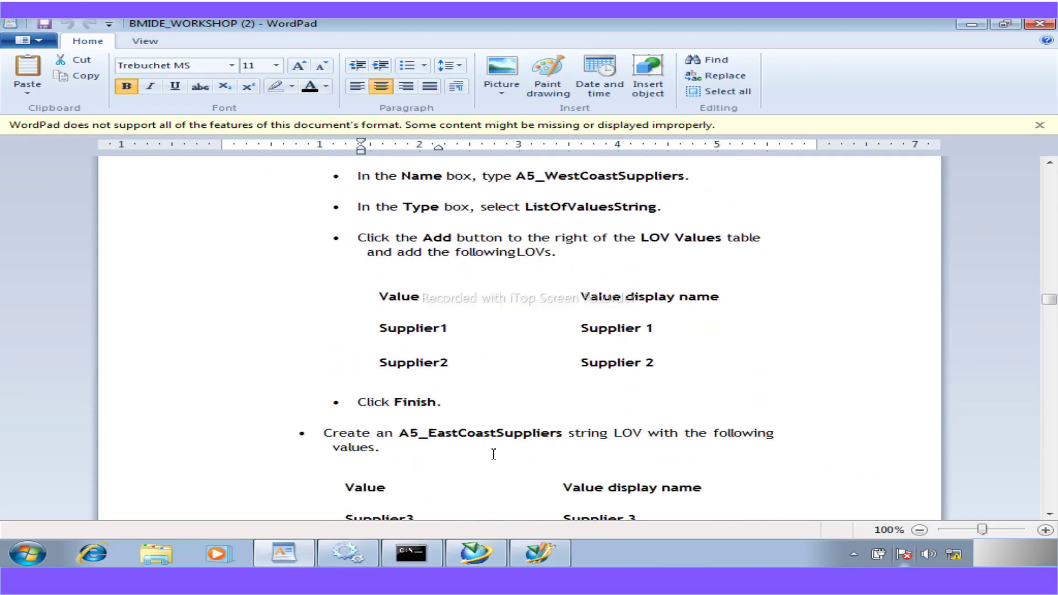
{"action": "scroll", "coordinate": [494, 454], "scroll_direction": "up", "scroll_amount": 2}
{"action": "left_click_drag", "start_coordinate": [685, 223], "coordinate": [521, 222]}
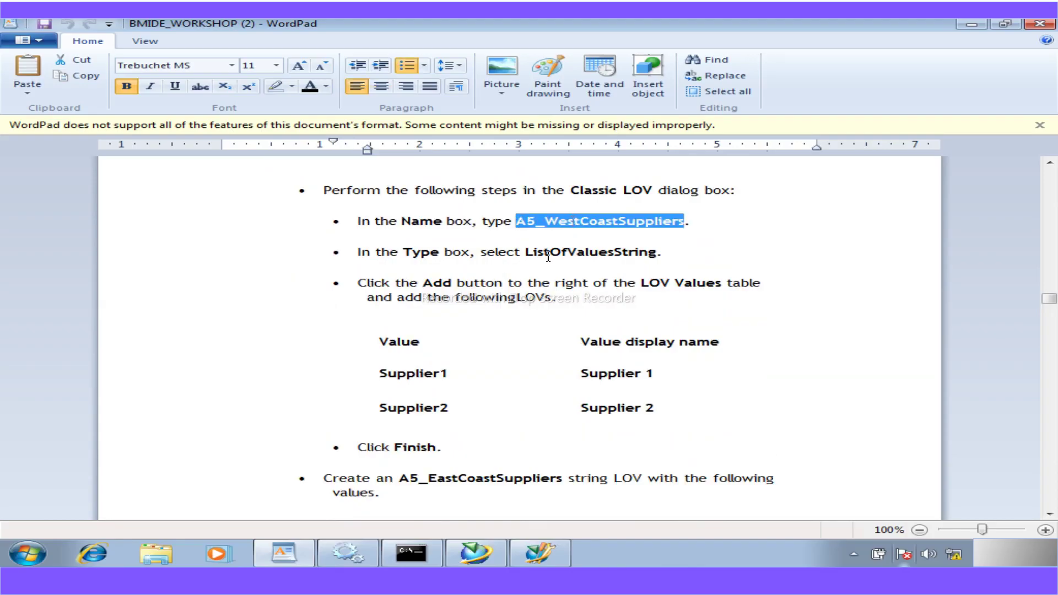
{"action": "left_click", "coordinate": [542, 553]}
- Start a new classic LOV under the Classic LOV folder named A5_WestCoastSuppliers
{"action": "left_click", "coordinate": [104, 382]}
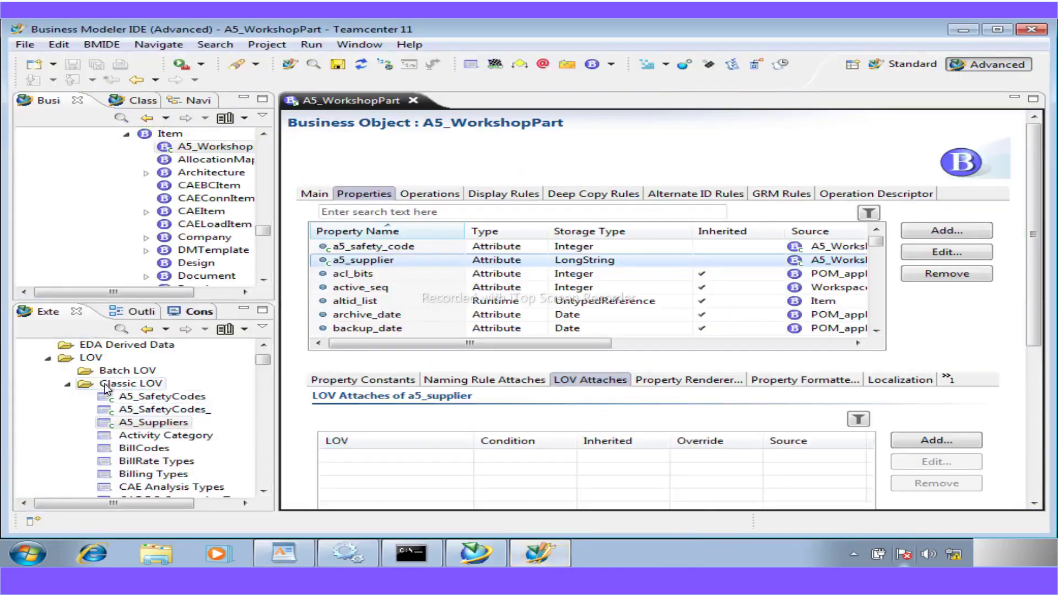
{"action": "right_click", "coordinate": [104, 382]}
{"action": "left_click", "coordinate": [176, 131]}
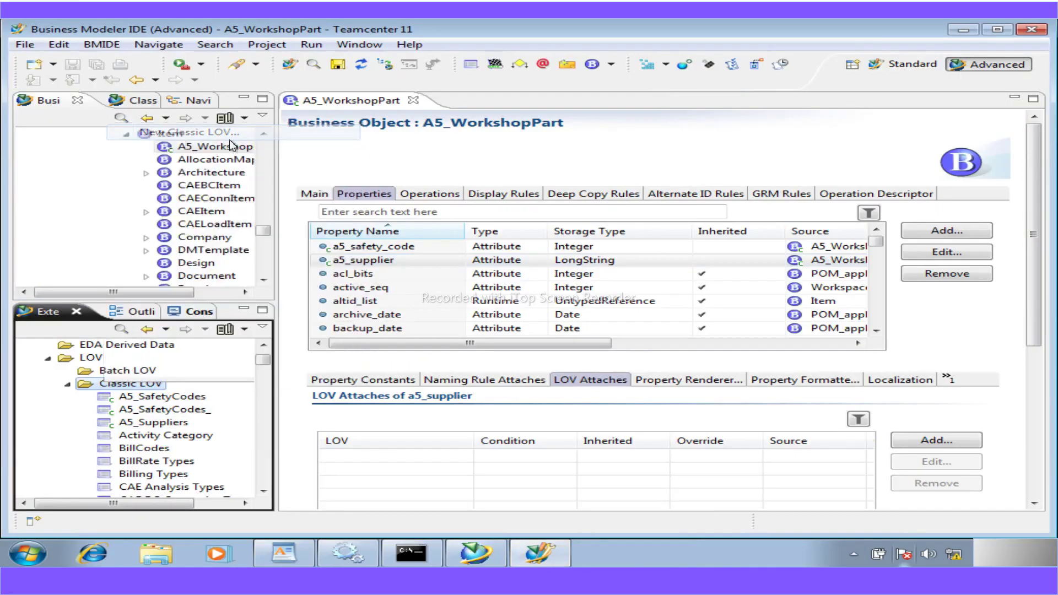
{"action": "double_click", "coordinate": [361, 121]}
{"action": "type", "text": "A5_WestCoastSuppliers"}
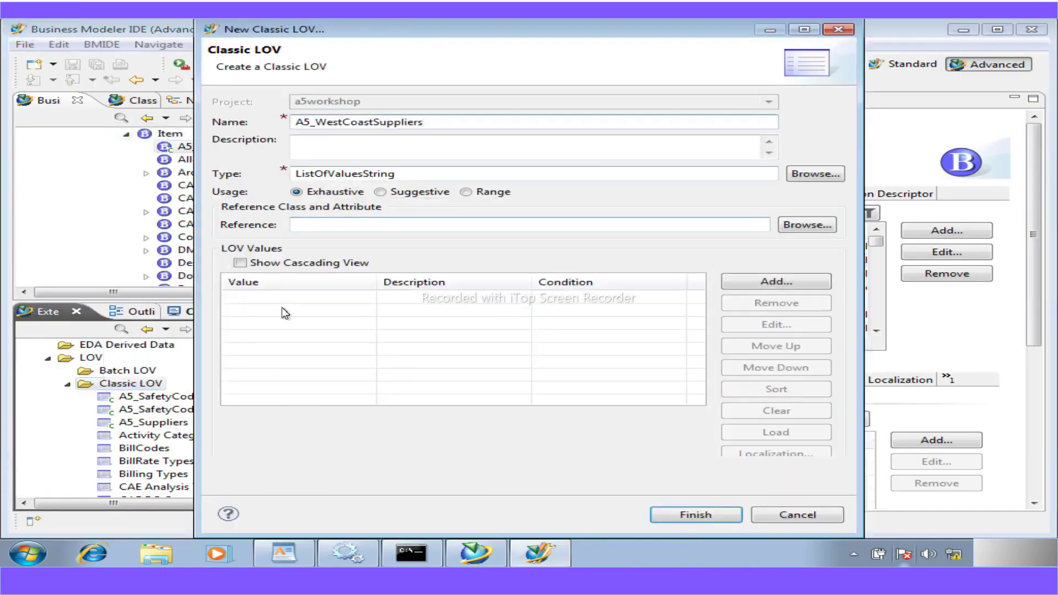
- Copy Supplier1 from the instructions and add it as the first LOV value
{"action": "left_click", "coordinate": [775, 281]}
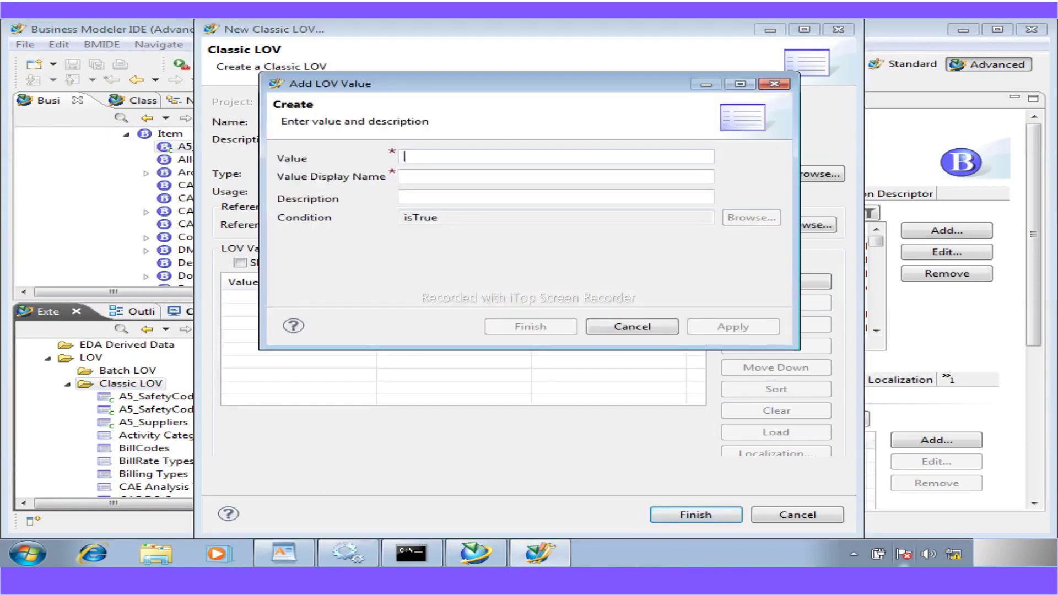
{"action": "left_click", "coordinate": [283, 553]}
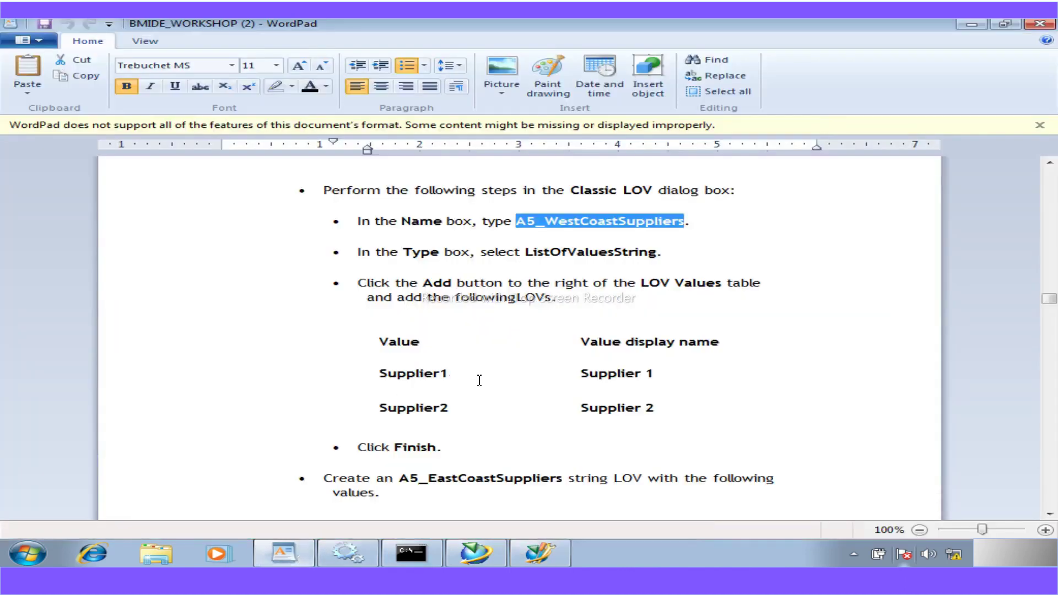
{"action": "left_click_drag", "start_coordinate": [461, 377], "coordinate": [376, 374]}
{"action": "key", "text": "ctrl+c"}
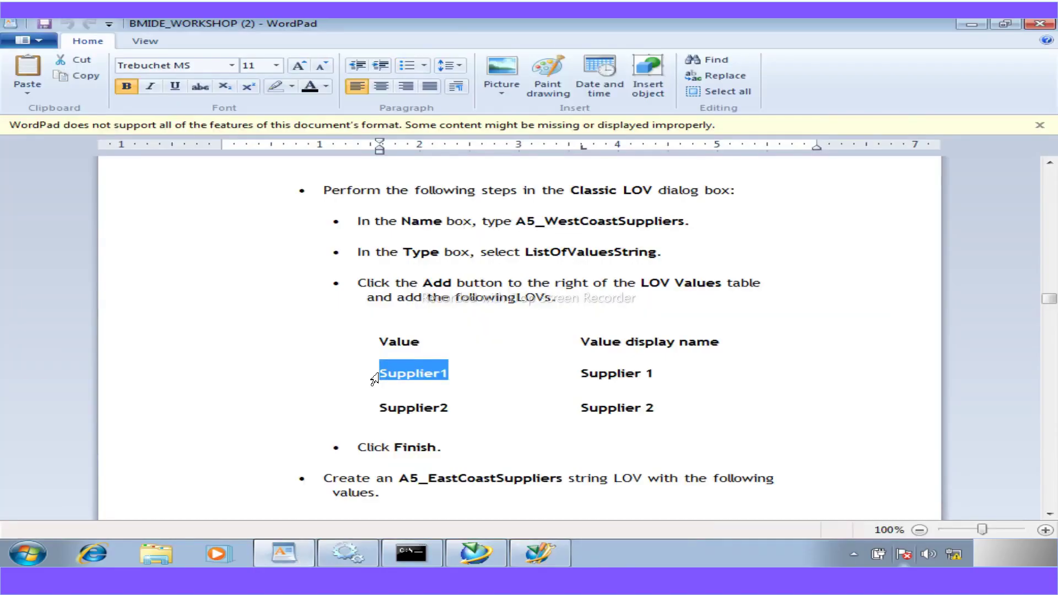
{"action": "left_click", "coordinate": [539, 552]}
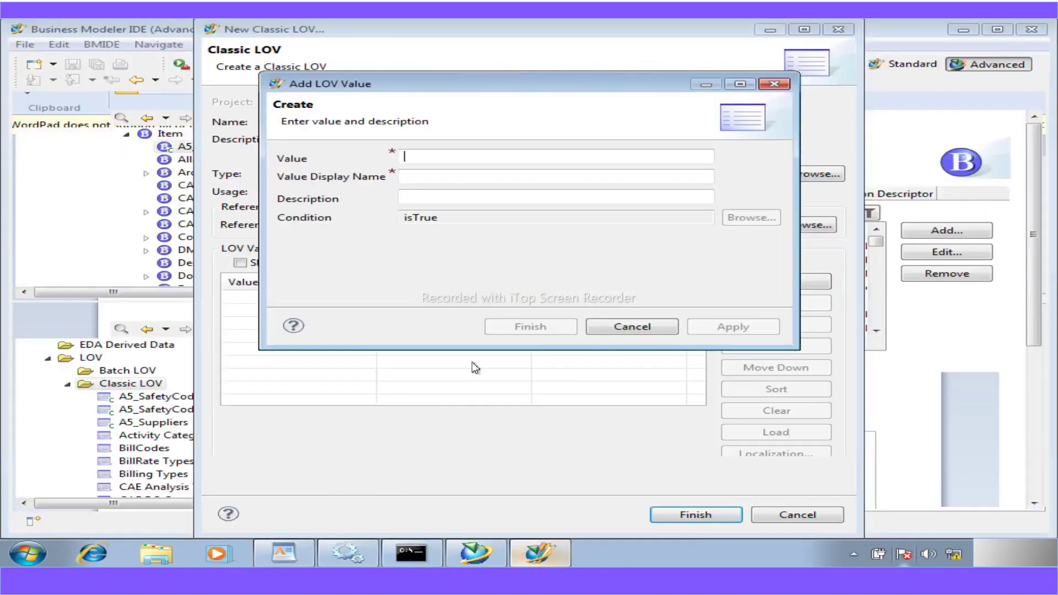
{"action": "key", "text": "ctrl+v"}
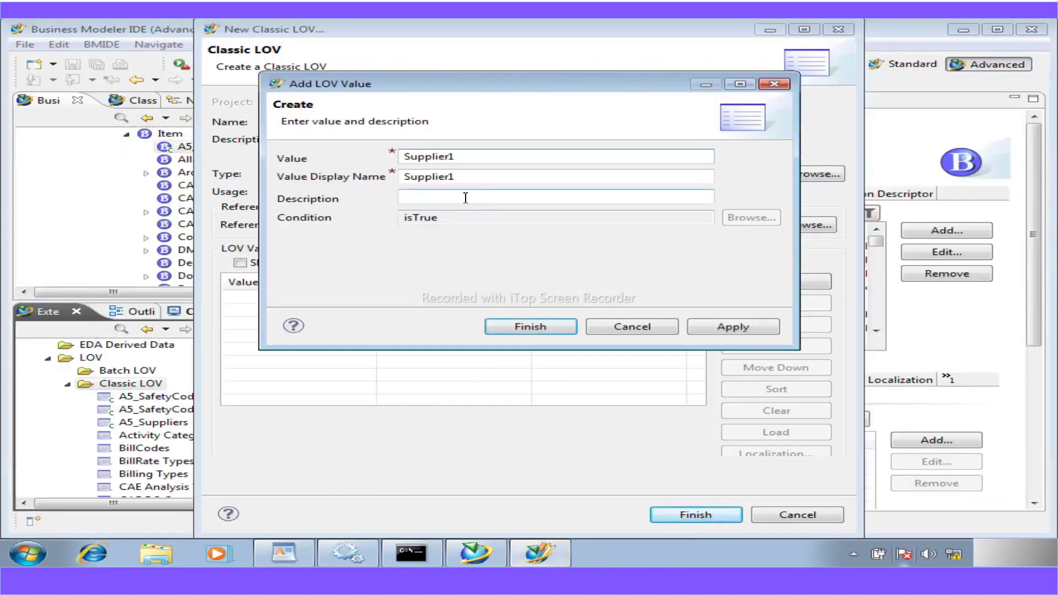
{"action": "left_click", "coordinate": [719, 328]}
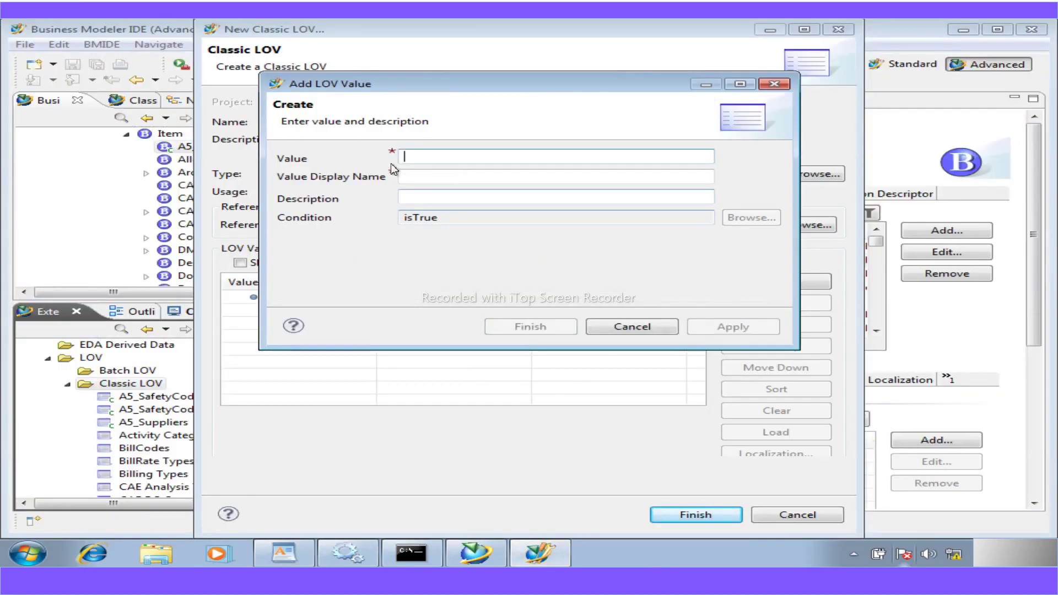
- Add Supplier2 as the second value and finish the A5_WestCoastSuppliers LOV
{"action": "left_click", "coordinate": [410, 161]}
{"action": "key", "text": "ctrl+v"}
{"action": "key", "text": "BackSpace"}
{"action": "type", "text": "2"}
{"action": "left_click", "coordinate": [705, 326]}
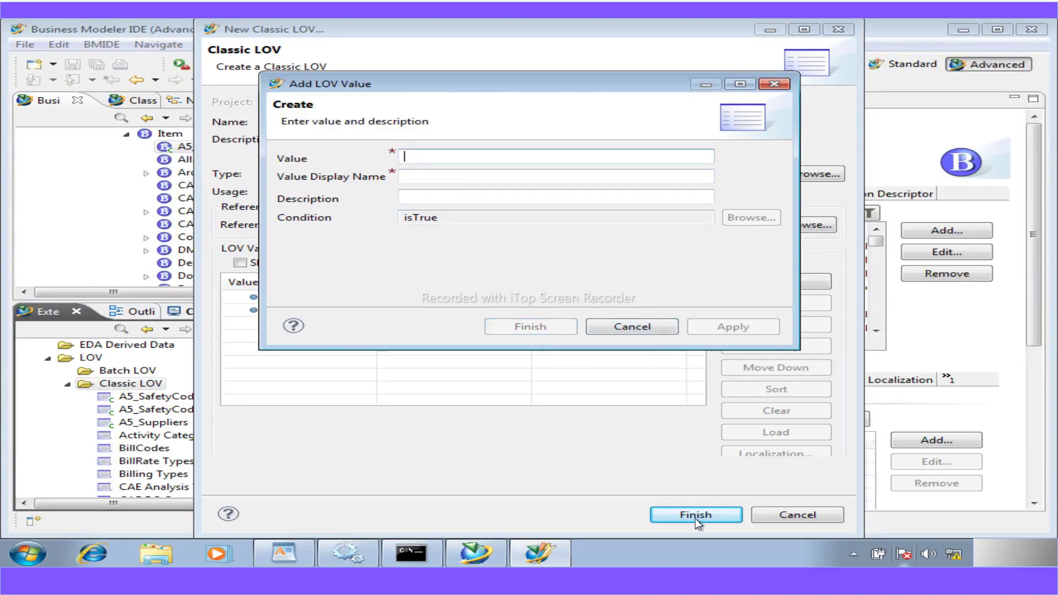
{"action": "key", "text": "Escape"}
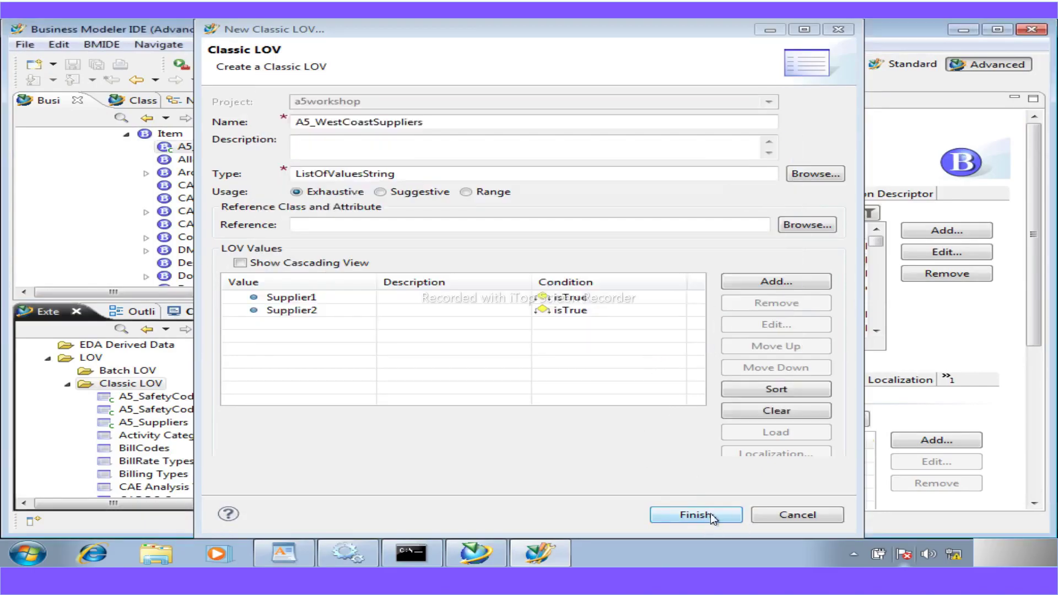
{"action": "left_click", "coordinate": [709, 513]}
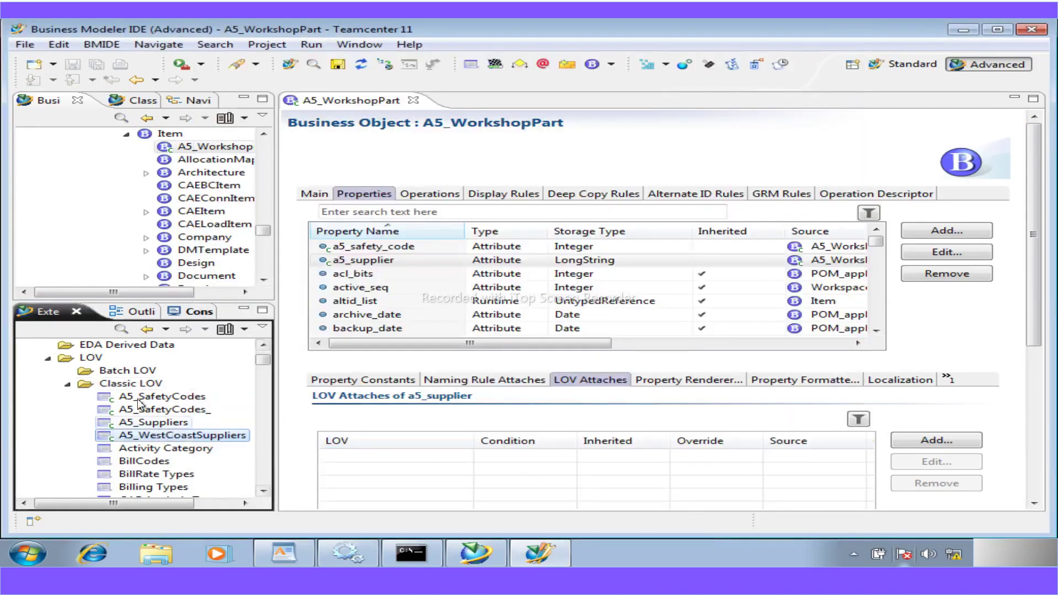
- Start another classic LOV and name it A5_EastCoastSuppliers, copied from the instructions
{"action": "left_click", "coordinate": [134, 384]}
{"action": "right_click", "coordinate": [134, 388]}
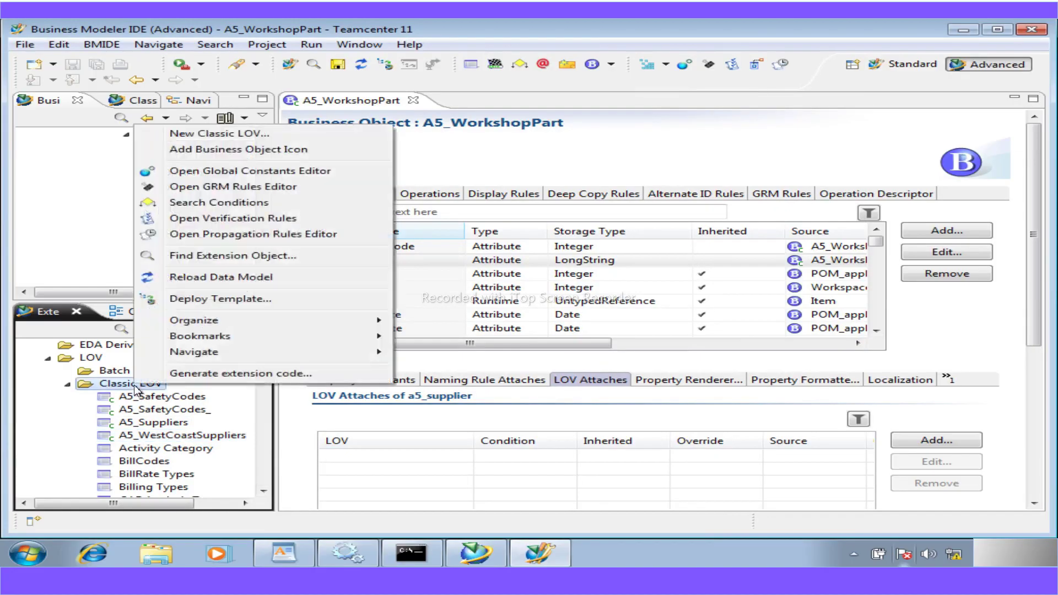
{"action": "left_click", "coordinate": [185, 134]}
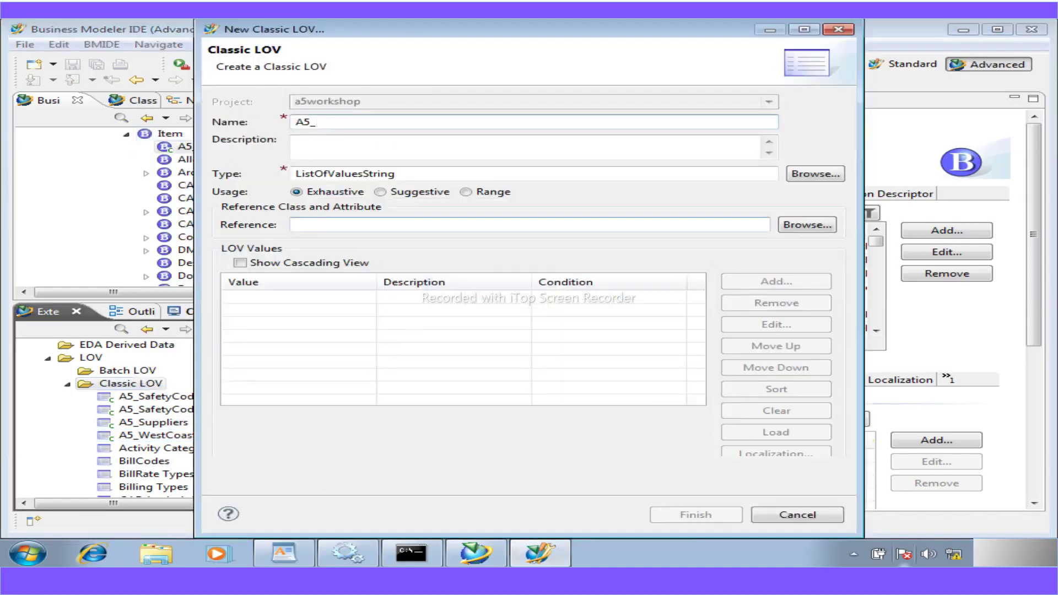
{"action": "left_click", "coordinate": [284, 552]}
{"action": "left_click_drag", "start_coordinate": [562, 479], "coordinate": [404, 481]}
{"action": "key", "text": "ctrl+c"}
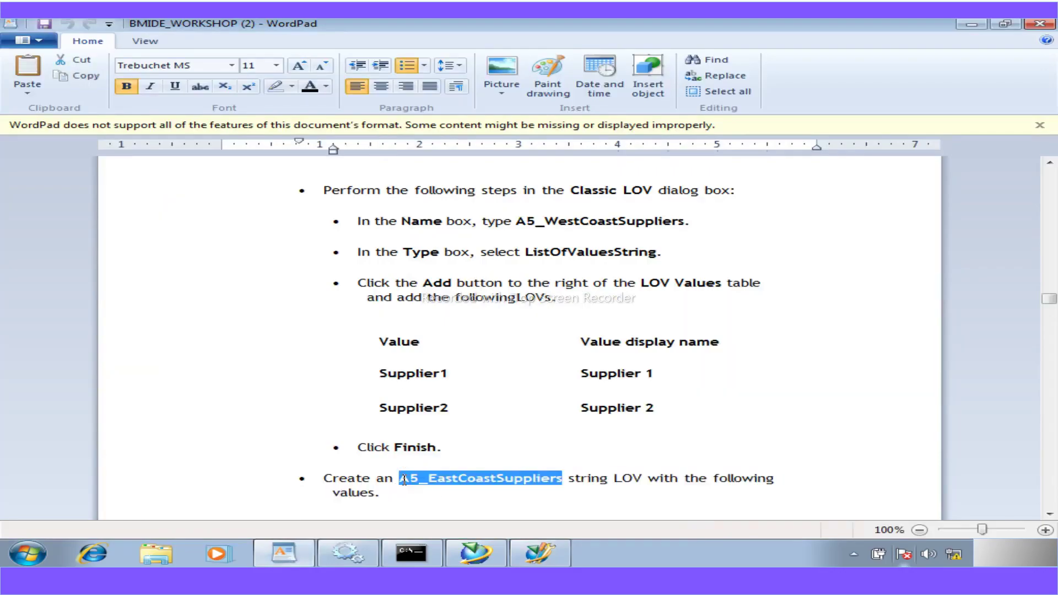
{"action": "left_click", "coordinate": [551, 554]}
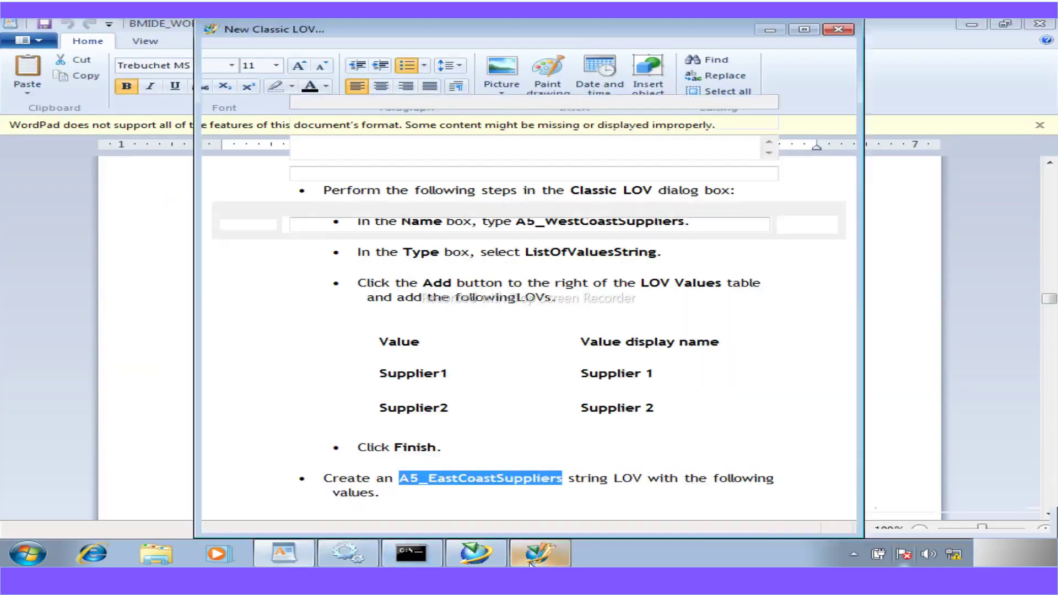
{"action": "left_click_drag", "start_coordinate": [364, 123], "coordinate": [242, 133]}
{"action": "key", "text": "ctrl+v"}
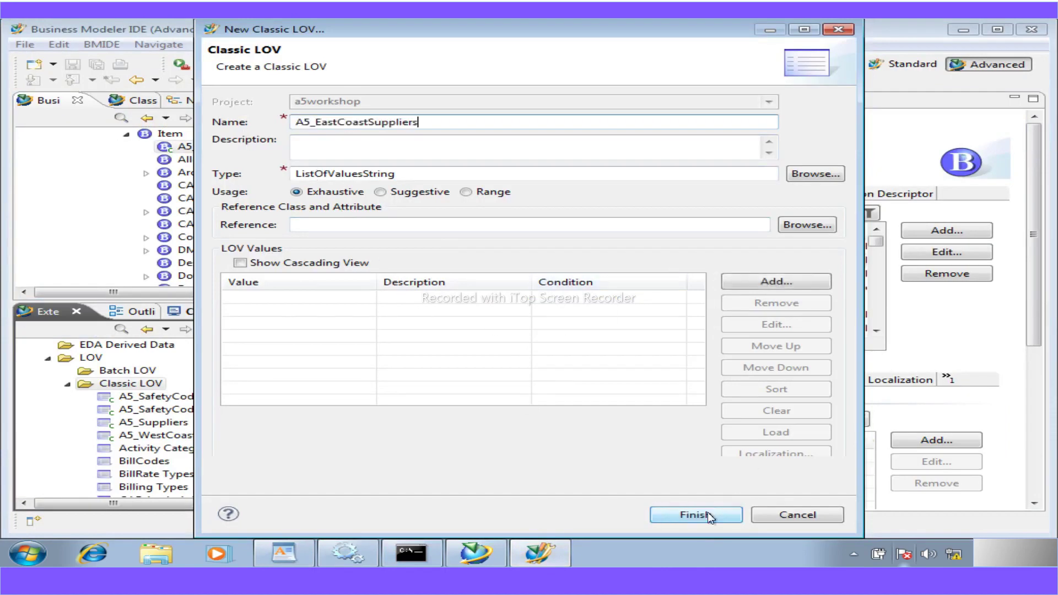
- Copy Supplier3 from the instructions and add it as the first LOV value
{"action": "left_click", "coordinate": [296, 553]}
{"action": "scroll", "coordinate": [481, 474], "scroll_direction": "down", "scroll_amount": 3}
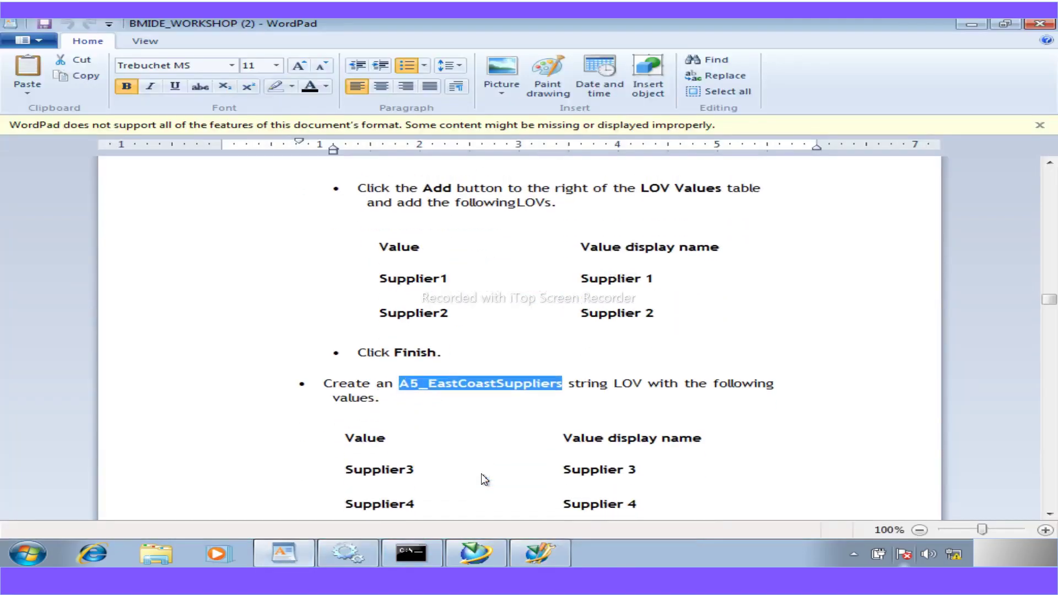
{"action": "left_click_drag", "start_coordinate": [417, 471], "coordinate": [353, 475]}
{"action": "key", "text": "ctrl+c"}
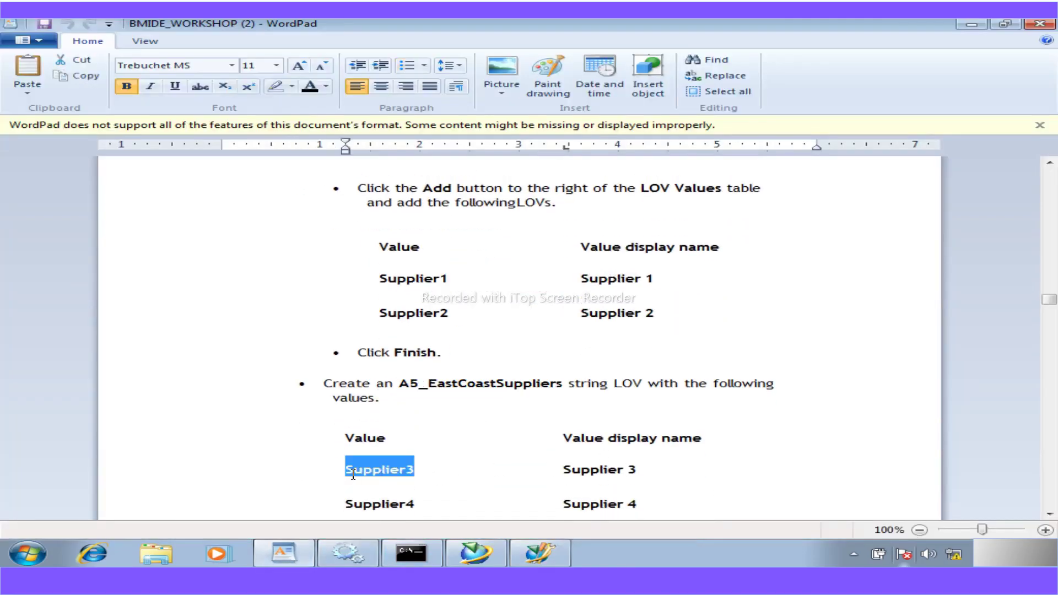
{"action": "left_click", "coordinate": [545, 556]}
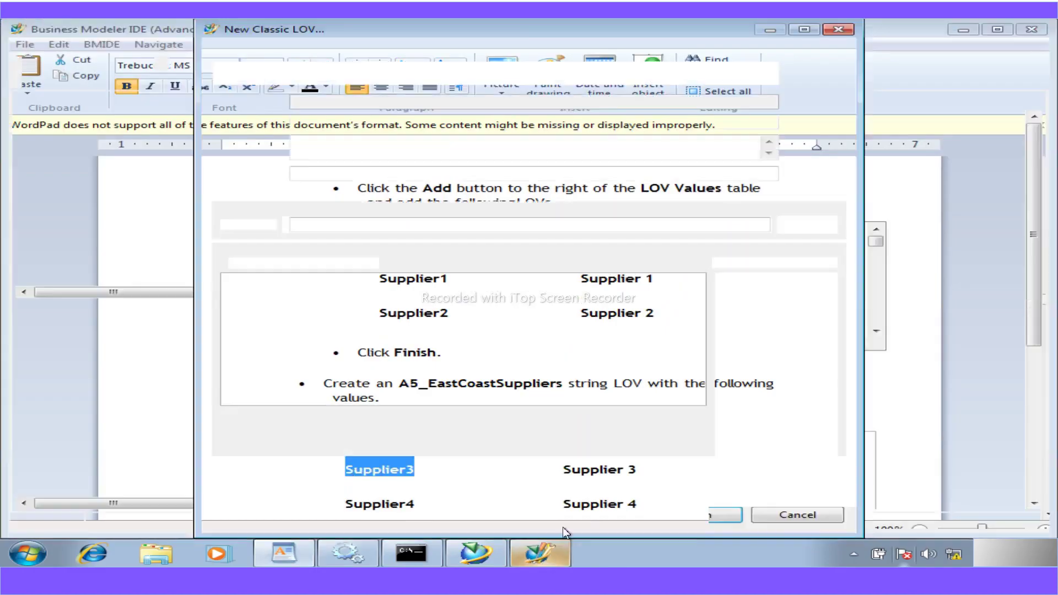
{"action": "left_click", "coordinate": [788, 283]}
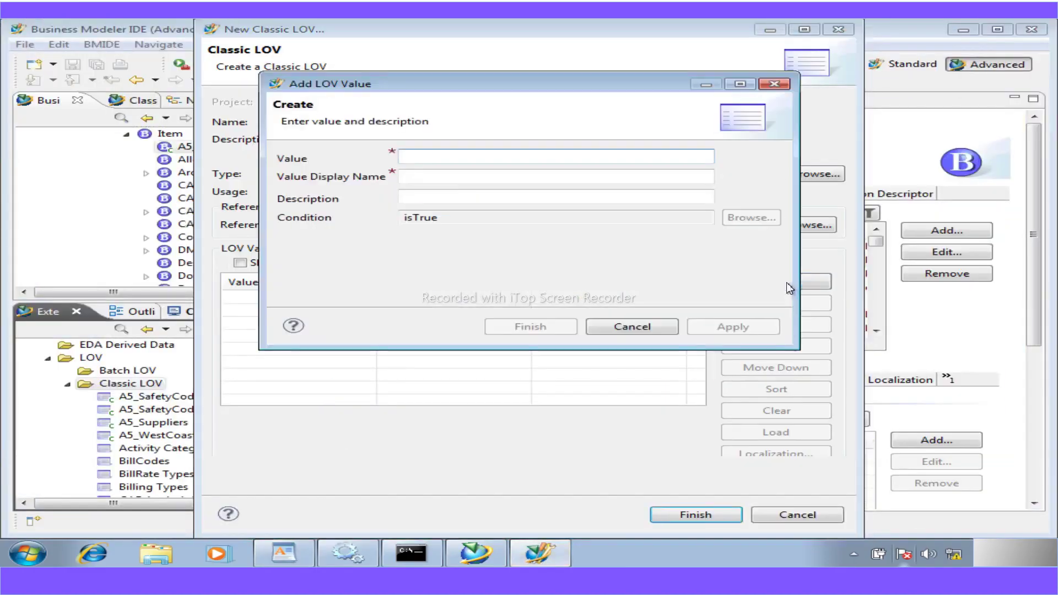
{"action": "key", "text": "ctrl+v"}
{"action": "left_click", "coordinate": [723, 325]}
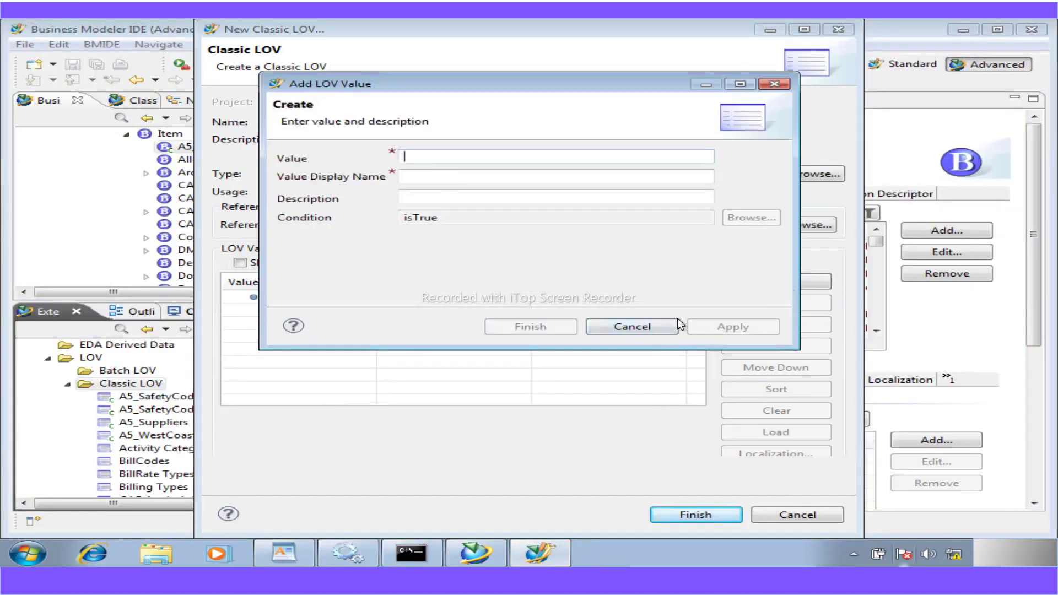
- Add Supplier4 as the second value and finish the A5_EastCoastSuppliers LOV
{"action": "key", "text": "ctrl+v"}
{"action": "key", "text": "BackSpace"}
{"action": "type", "text": "4"}
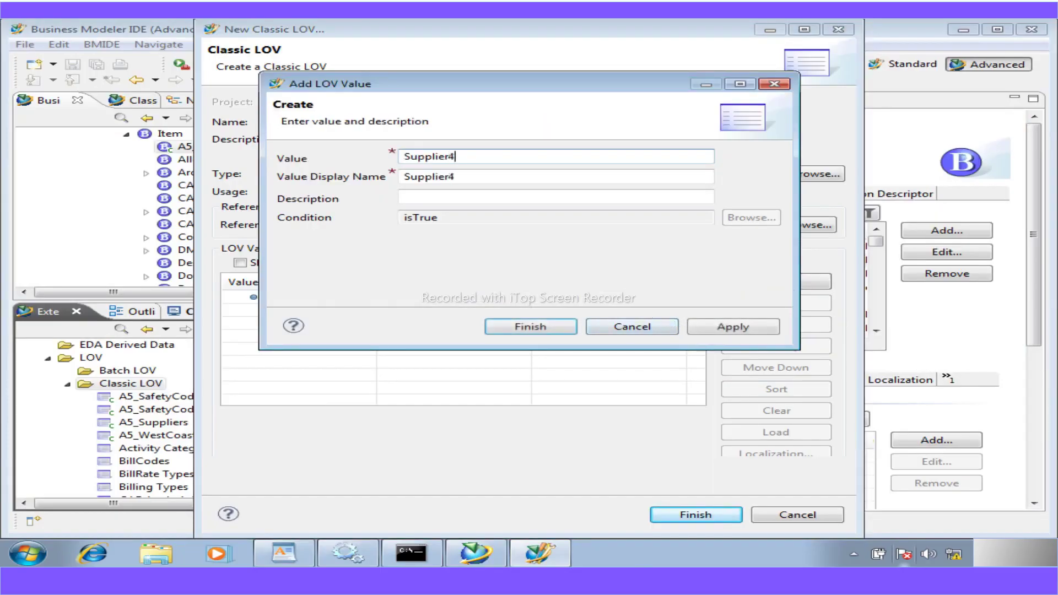
{"action": "left_click", "coordinate": [725, 326]}
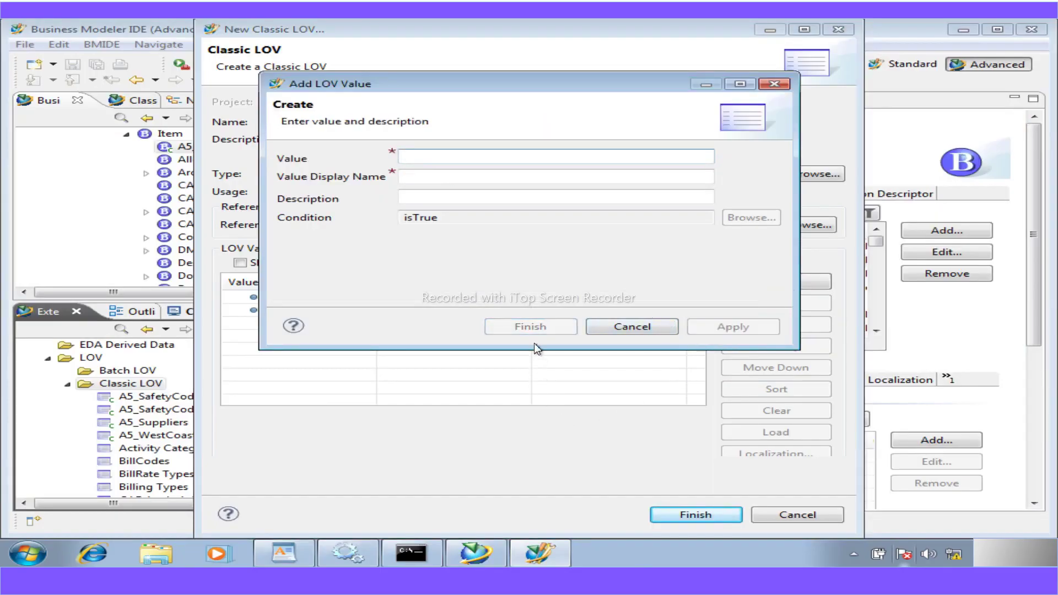
{"action": "left_click", "coordinate": [649, 330]}
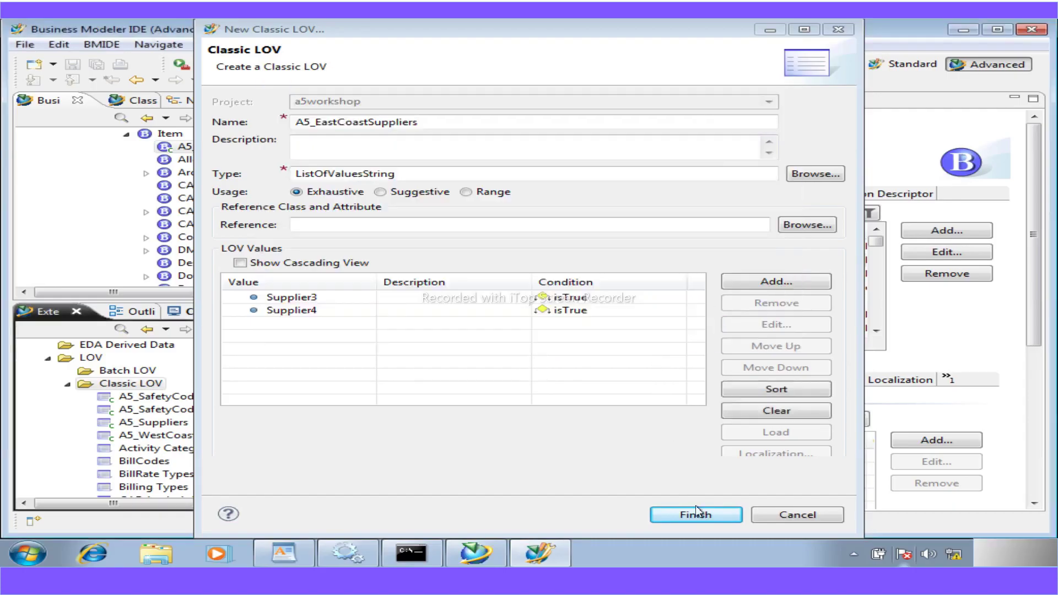
{"action": "left_click", "coordinate": [695, 510]}
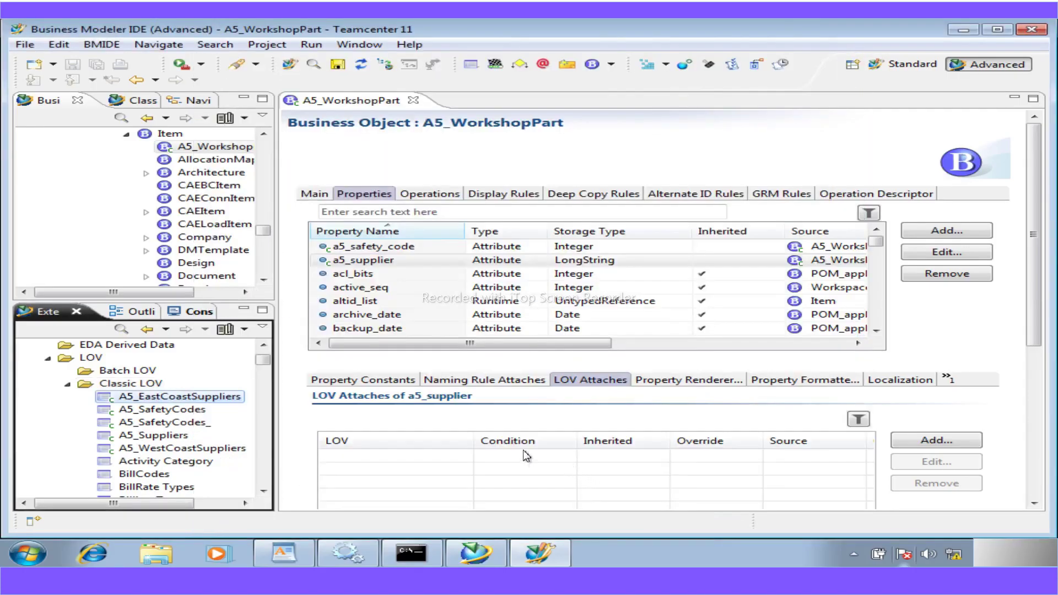
- Open A5_Suppliers in cascading view and nest A5_EastCoastSuppliers under East
{"action": "left_click", "coordinate": [160, 435]}
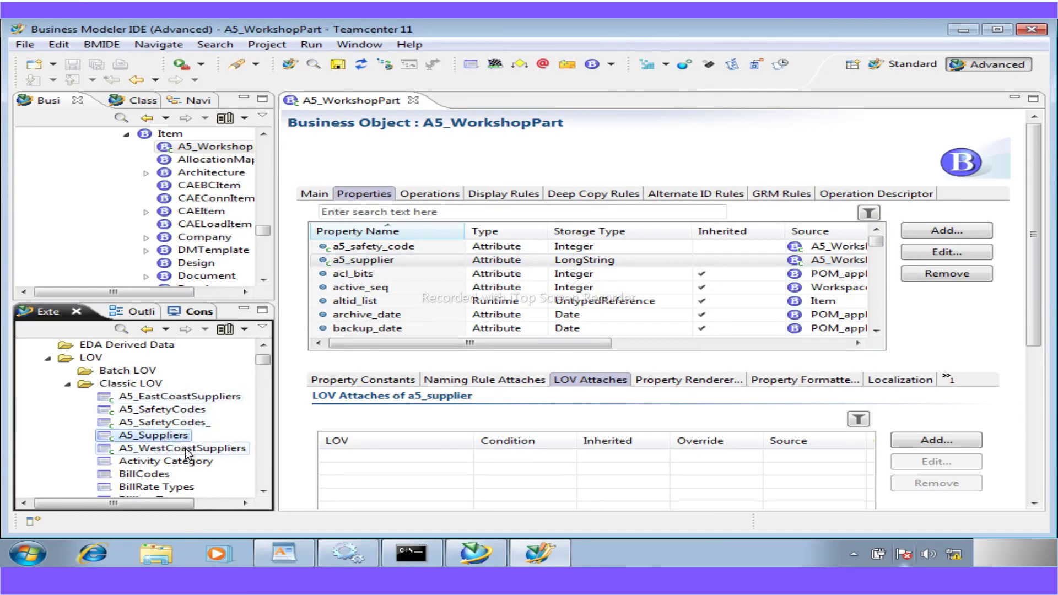
{"action": "double_click", "coordinate": [165, 434]}
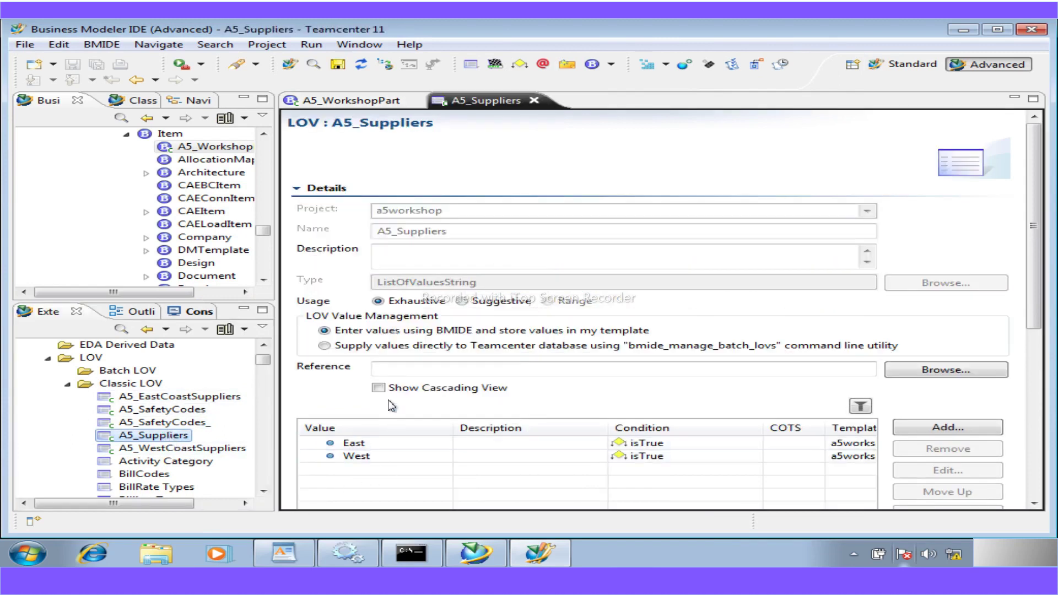
{"action": "left_click", "coordinate": [379, 388]}
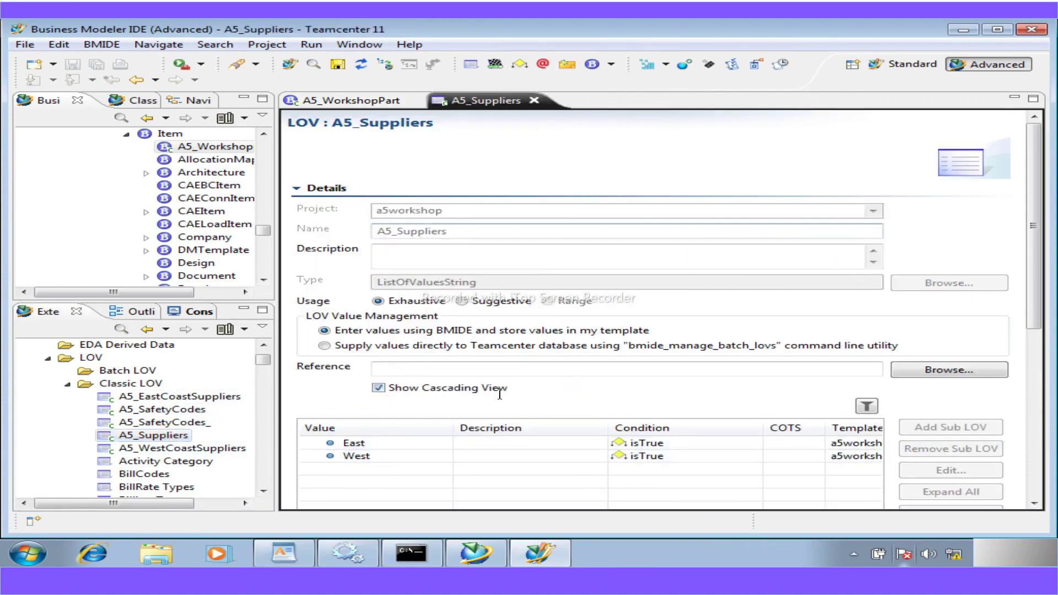
{"action": "left_click", "coordinate": [353, 443]}
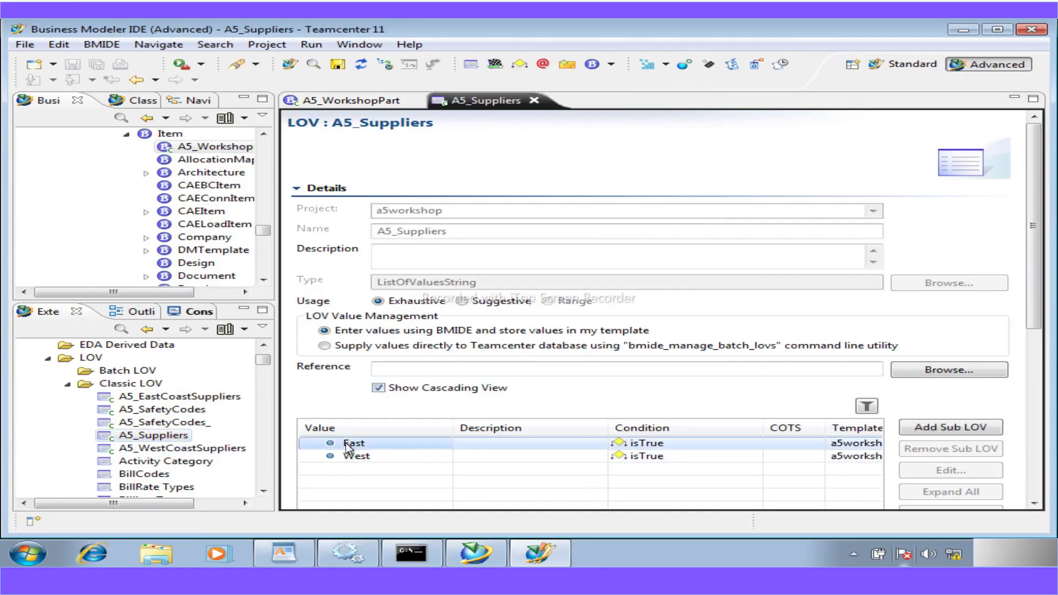
{"action": "left_click", "coordinate": [944, 429]}
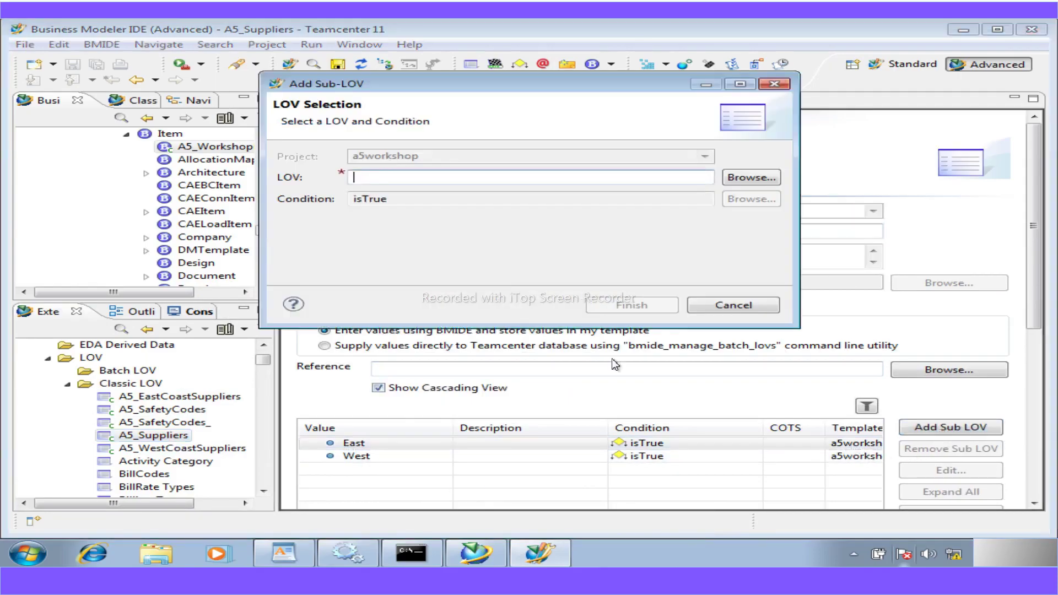
{"action": "left_click", "coordinate": [737, 176]}
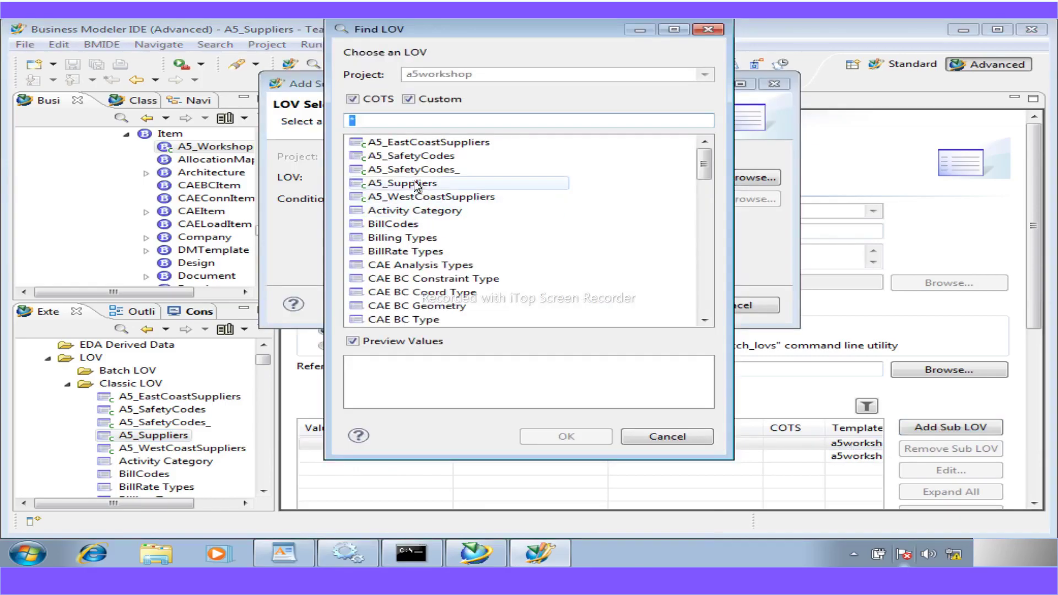
{"action": "left_click", "coordinate": [440, 142]}
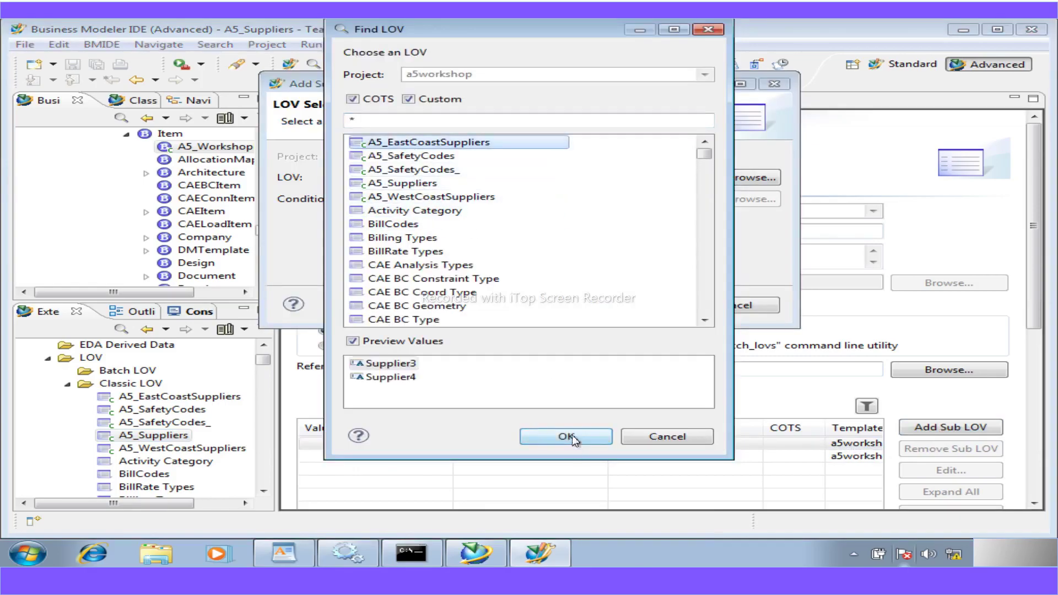
{"action": "left_click", "coordinate": [567, 436]}
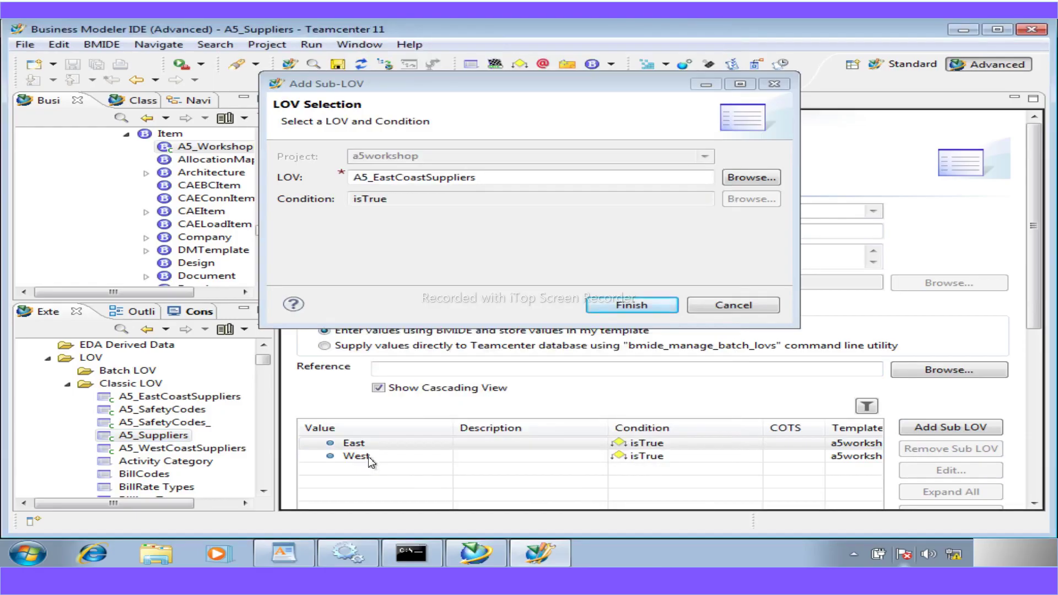
{"action": "left_click", "coordinate": [624, 310]}
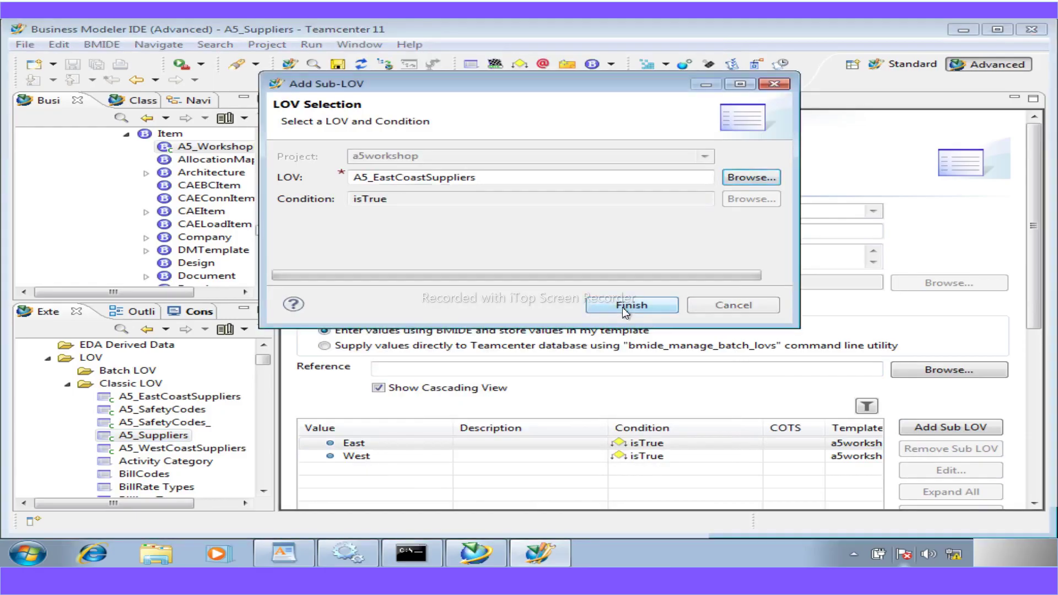
- Nest A5_WestCoastSuppliers as the sub-LOV under the West value
{"action": "left_click", "coordinate": [404, 459]}
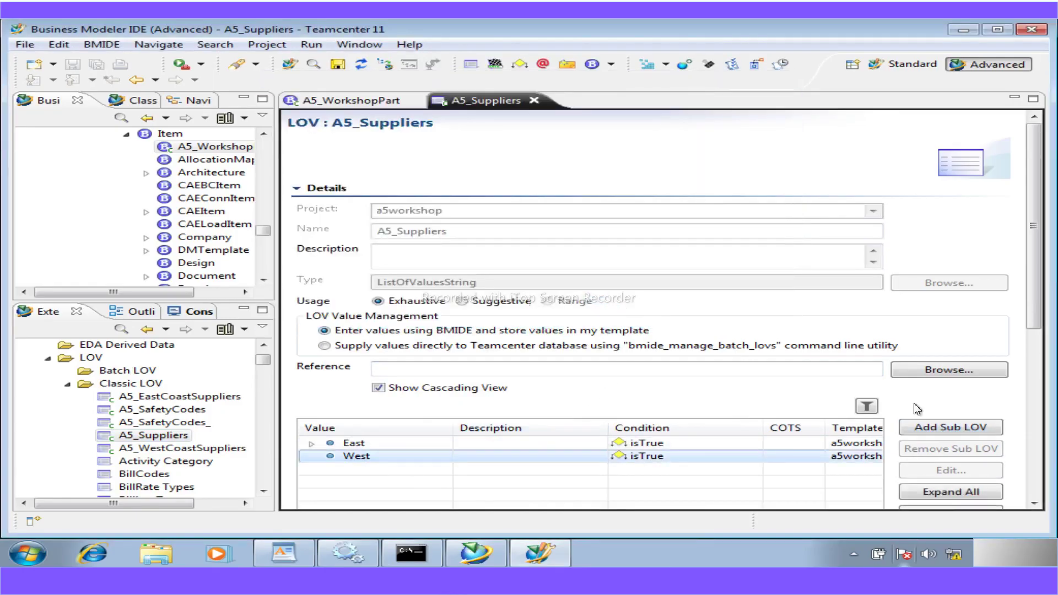
{"action": "left_click", "coordinate": [927, 427]}
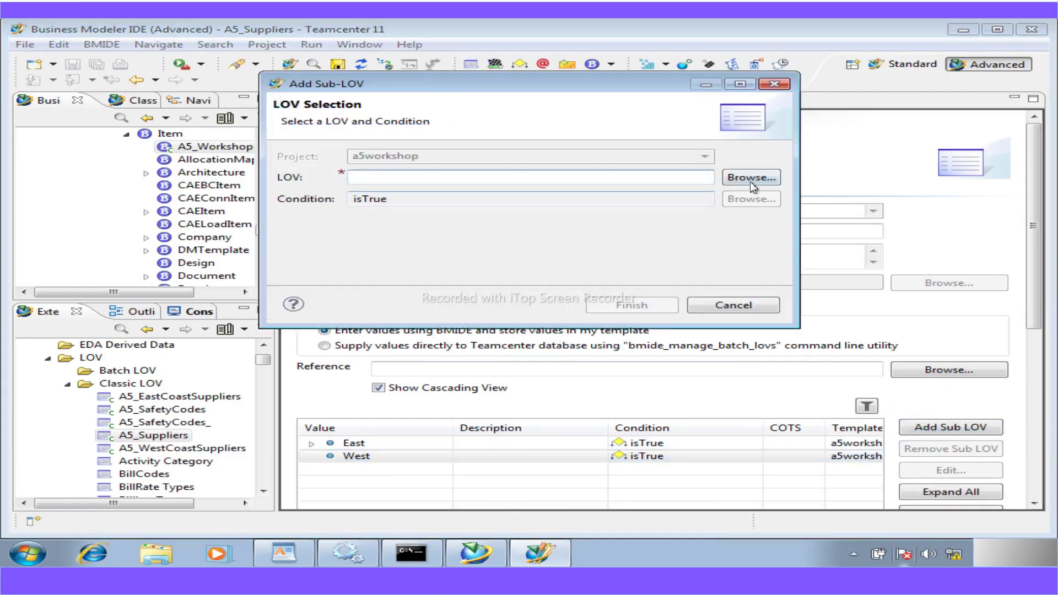
{"action": "left_click", "coordinate": [750, 179]}
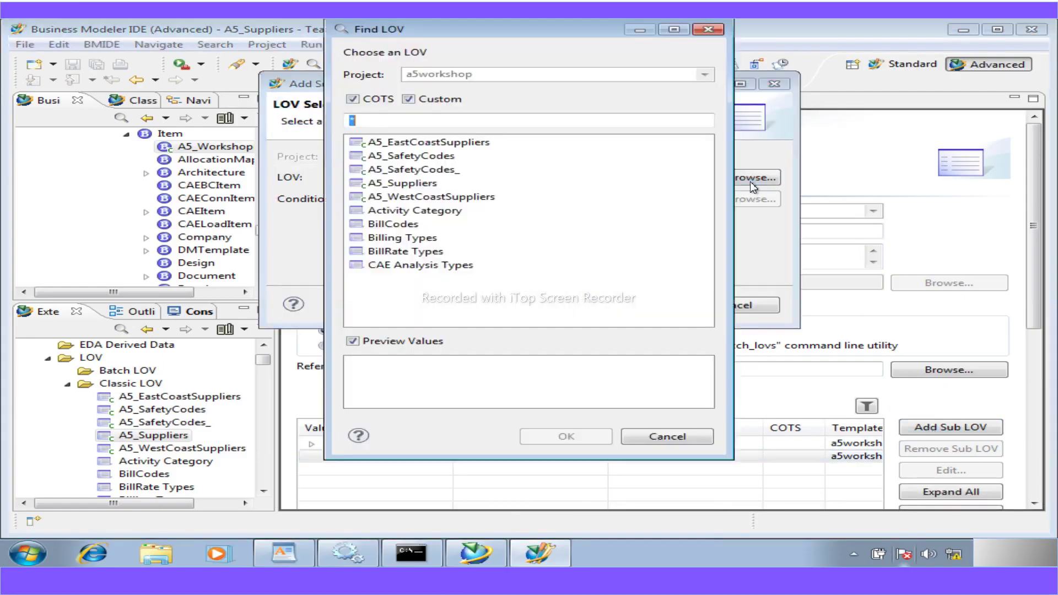
{"action": "left_click", "coordinate": [430, 197]}
{"action": "left_click", "coordinate": [551, 438]}
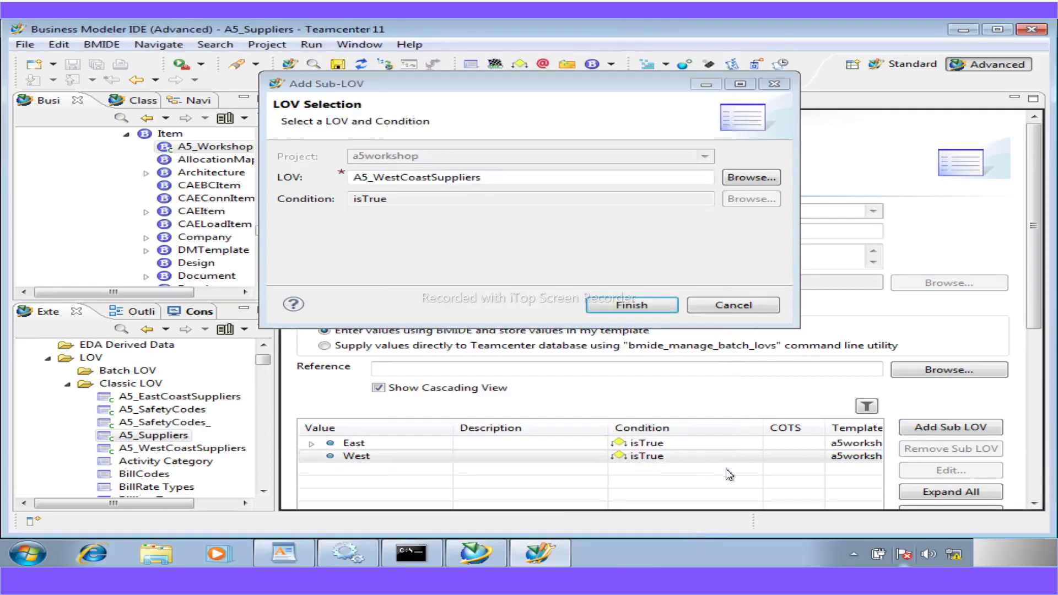
{"action": "left_click", "coordinate": [625, 313]}
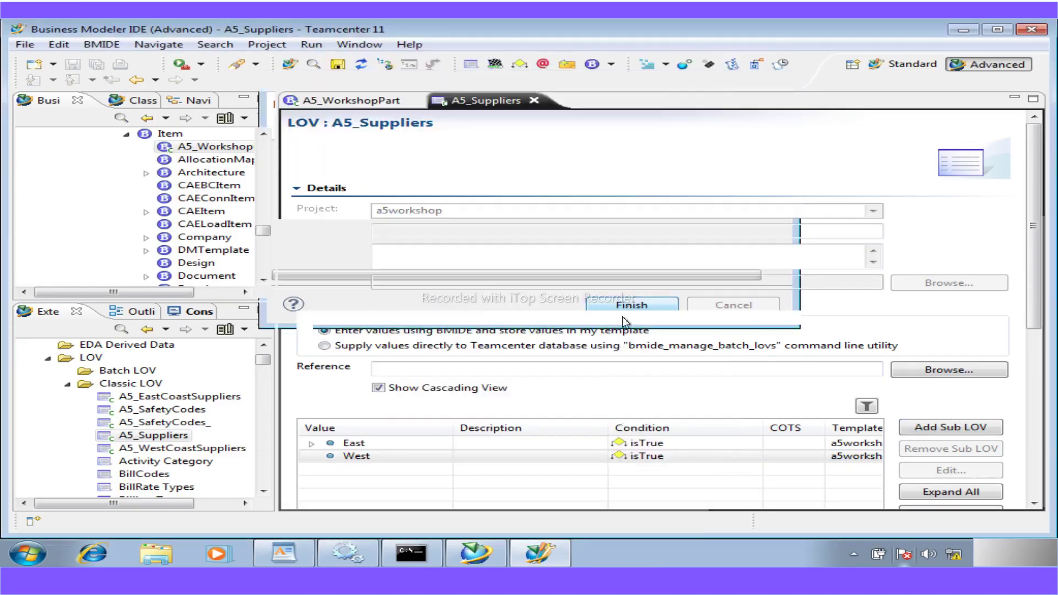
{"action": "scroll", "coordinate": [672, 465], "scroll_direction": "down", "scroll_amount": 5}
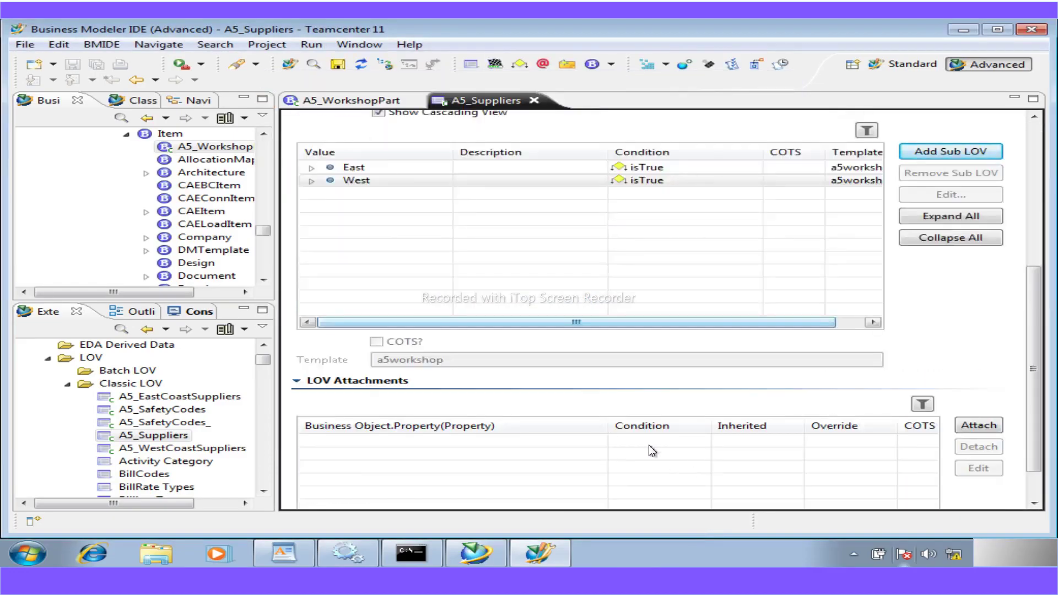
{"action": "scroll", "coordinate": [652, 448], "scroll_direction": "up", "scroll_amount": 5}
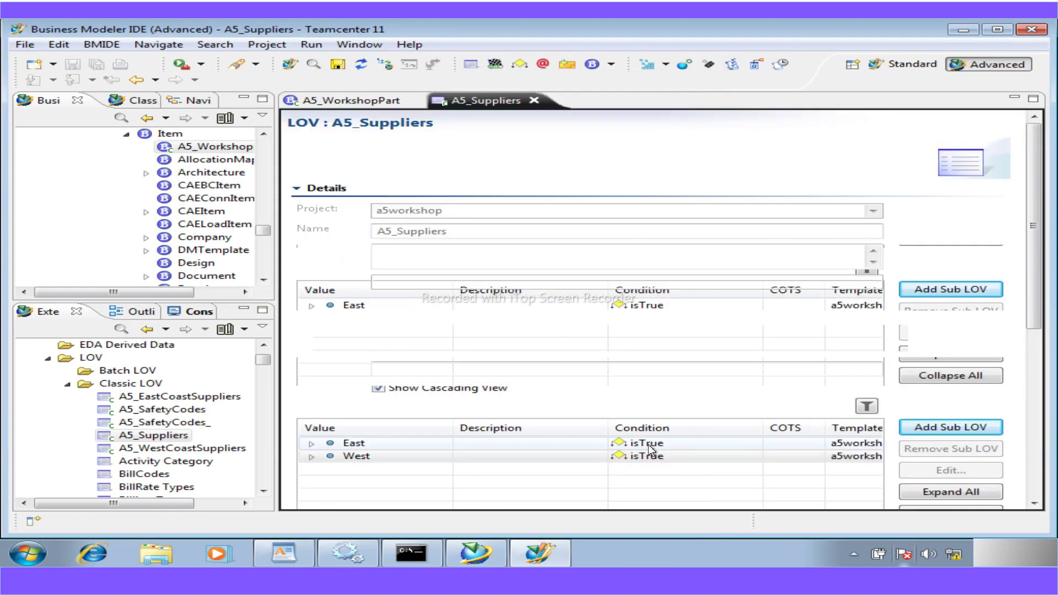
- Save the a5workshop data model and go back to the A5_WorkshopPart business object
{"action": "left_click", "coordinate": [337, 64]}
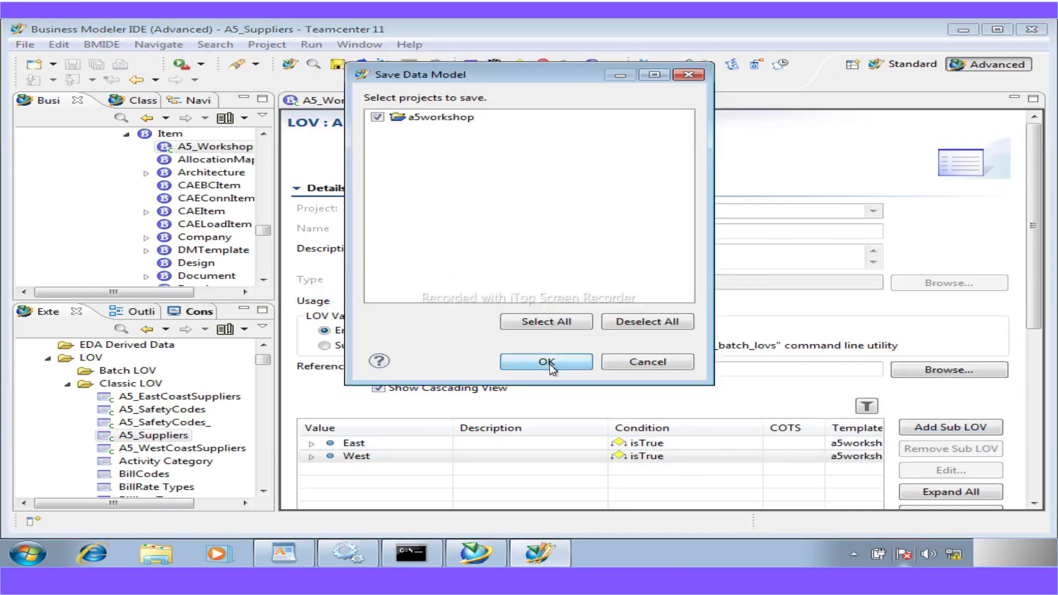
{"action": "left_click", "coordinate": [548, 361]}
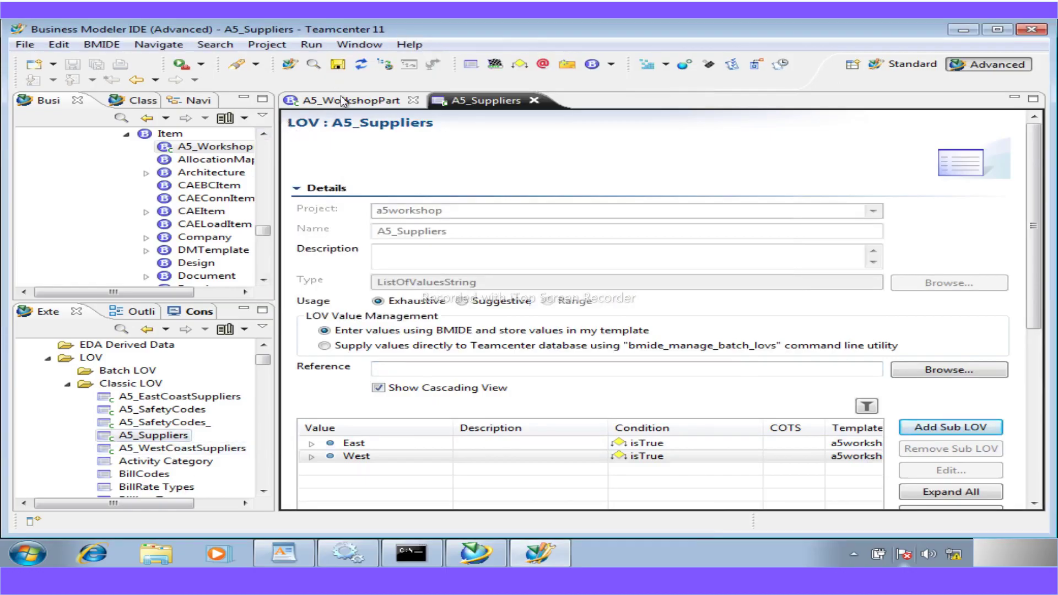
{"action": "left_click", "coordinate": [341, 100]}
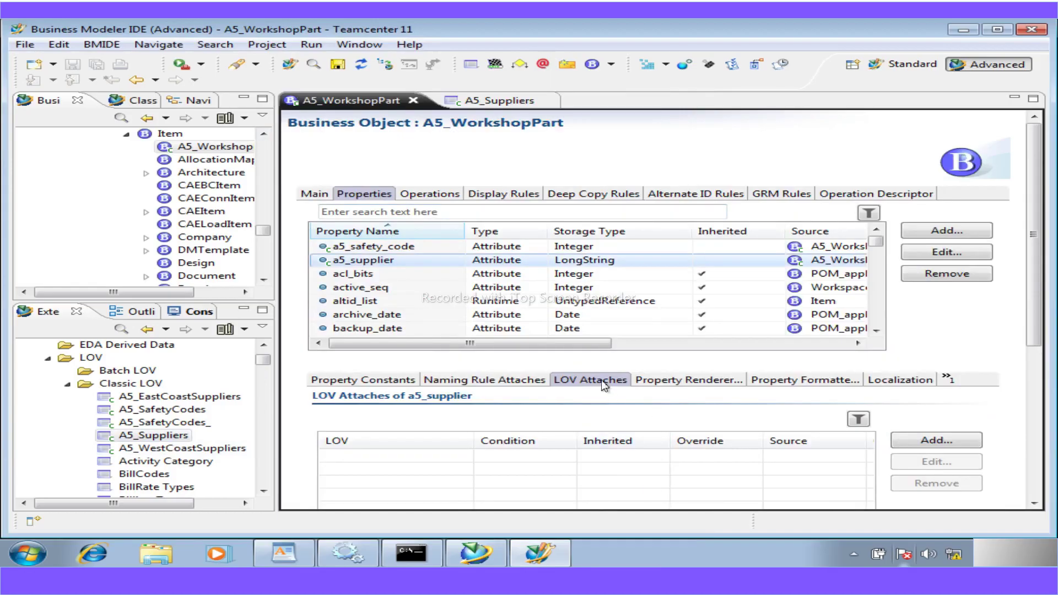
- Attach the A5_Suppliers LOV to the a5_supplier property and save the a5workshop project
{"action": "left_click", "coordinate": [939, 439]}
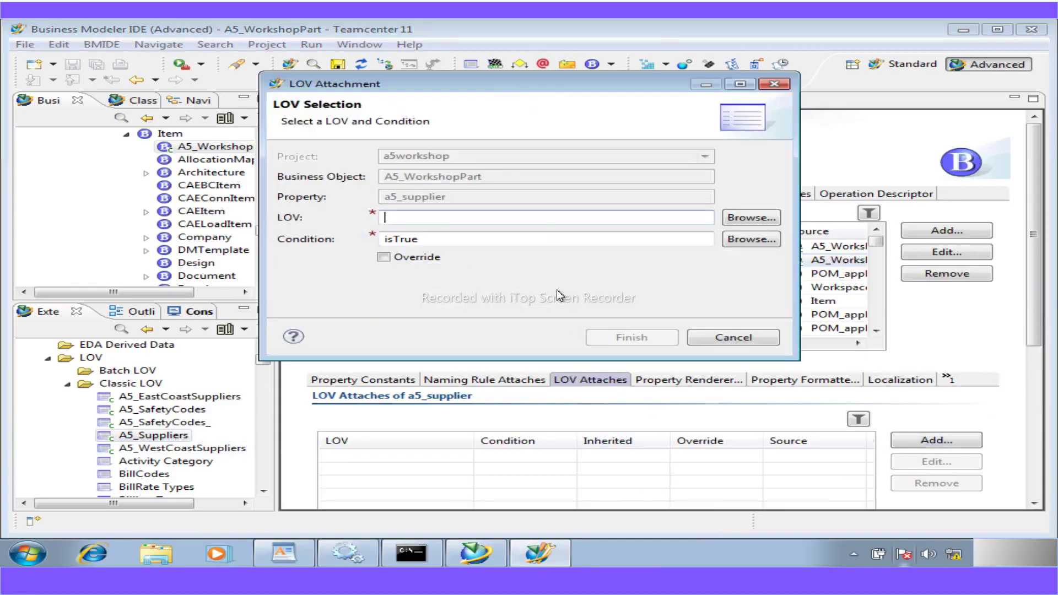
{"action": "left_click", "coordinate": [751, 217]}
{"action": "left_click", "coordinate": [410, 169]}
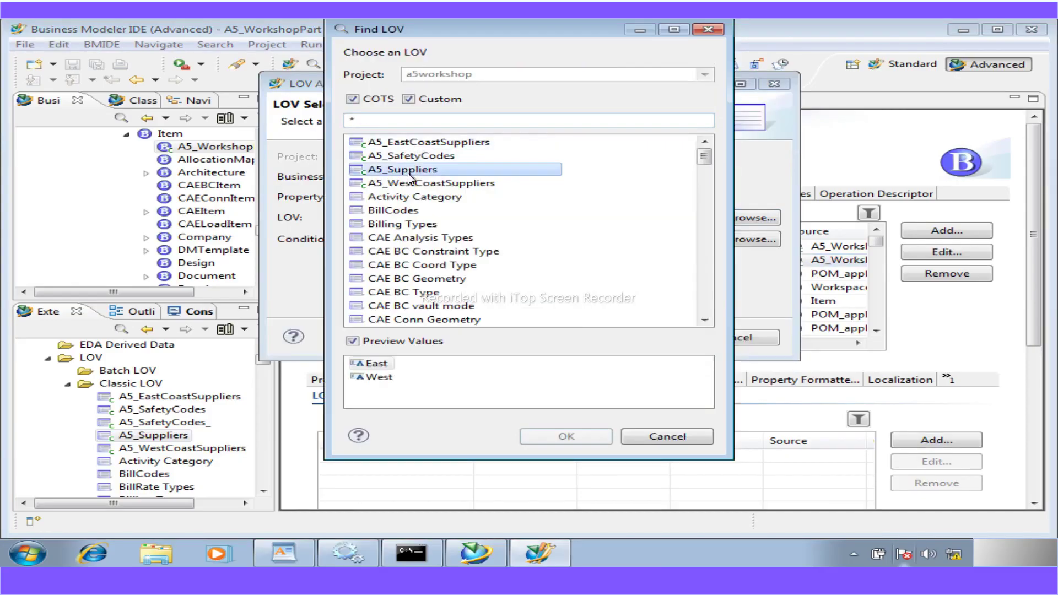
{"action": "left_click", "coordinate": [565, 437]}
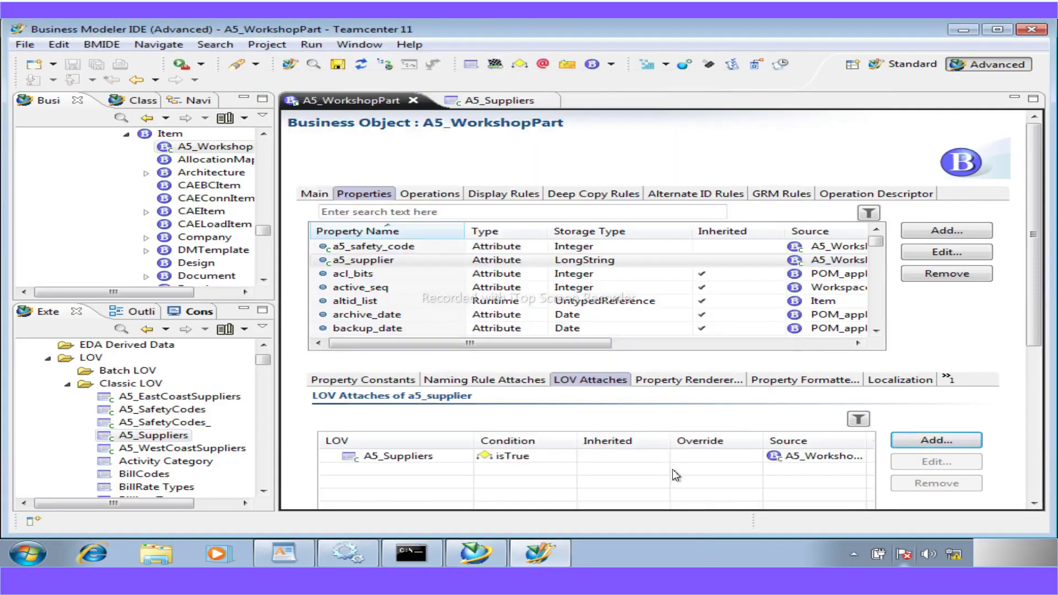
{"action": "left_click", "coordinate": [337, 64]}
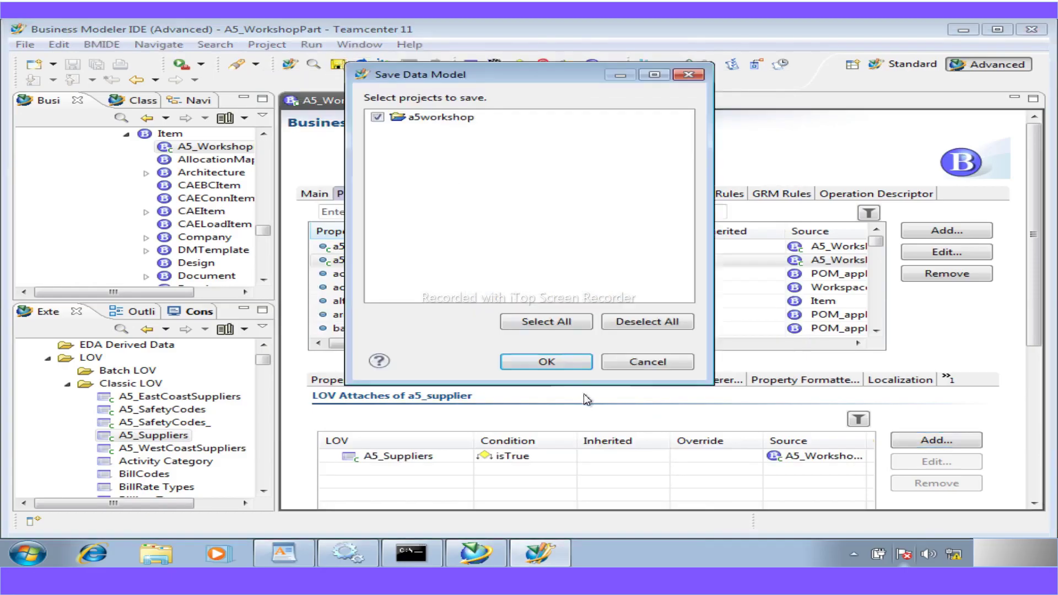
{"action": "left_click", "coordinate": [547, 362]}
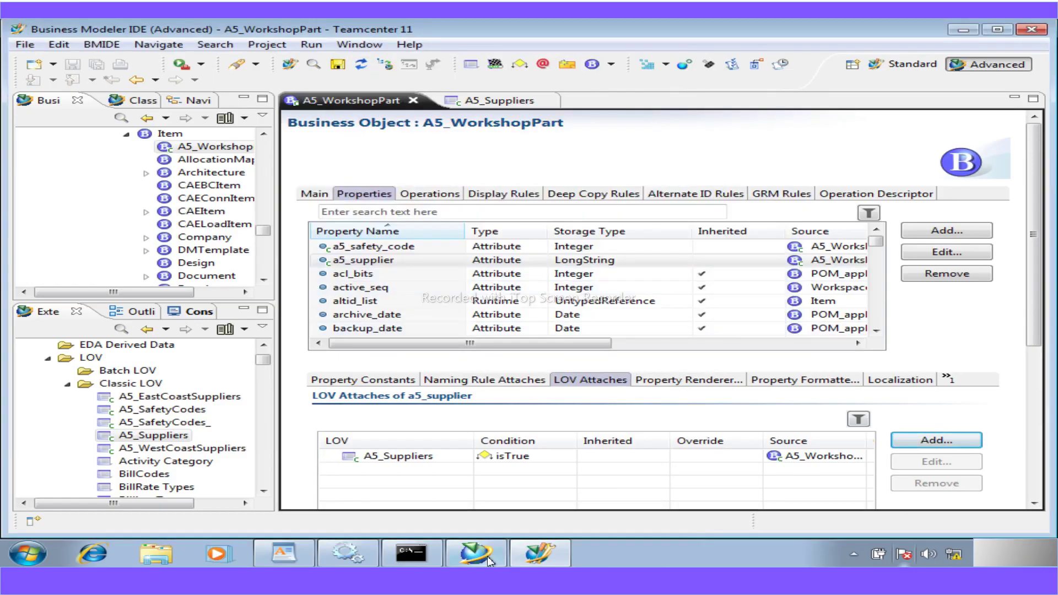
{"action": "left_click", "coordinate": [507, 523]}
{"action": "scroll", "coordinate": [538, 444], "scroll_direction": "down", "scroll_amount": 15}
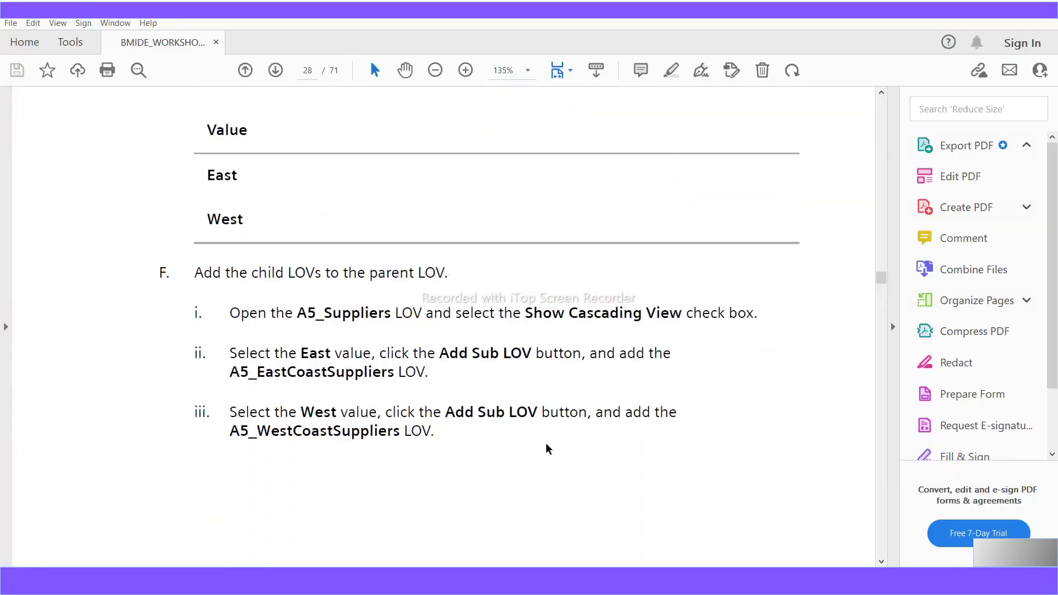
{"action": "scroll", "coordinate": [556, 438], "scroll_direction": "down", "scroll_amount": 5}
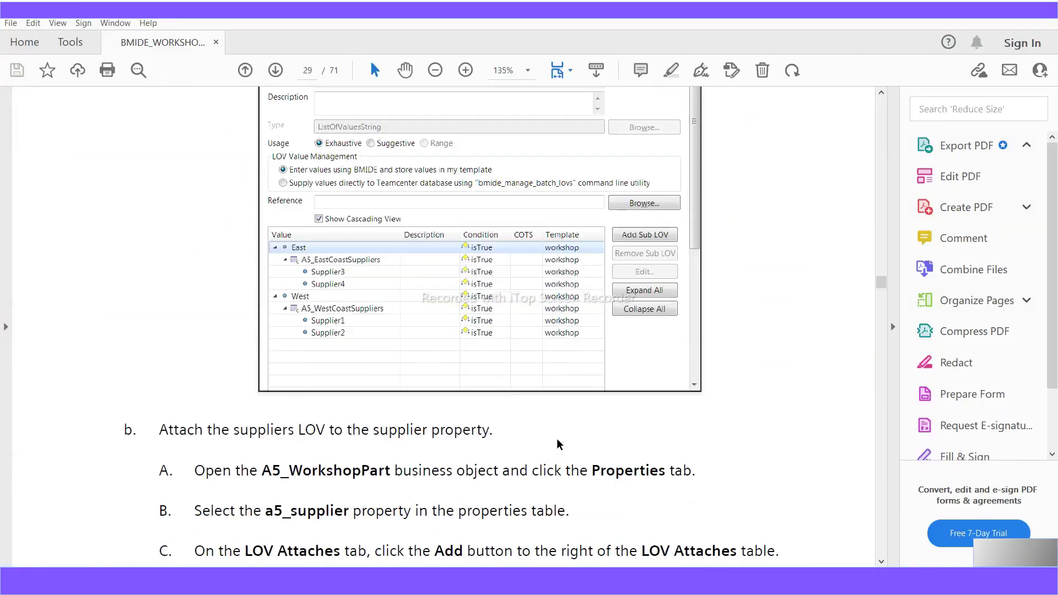
{"action": "scroll", "coordinate": [559, 444], "scroll_direction": "down", "scroll_amount": 18}
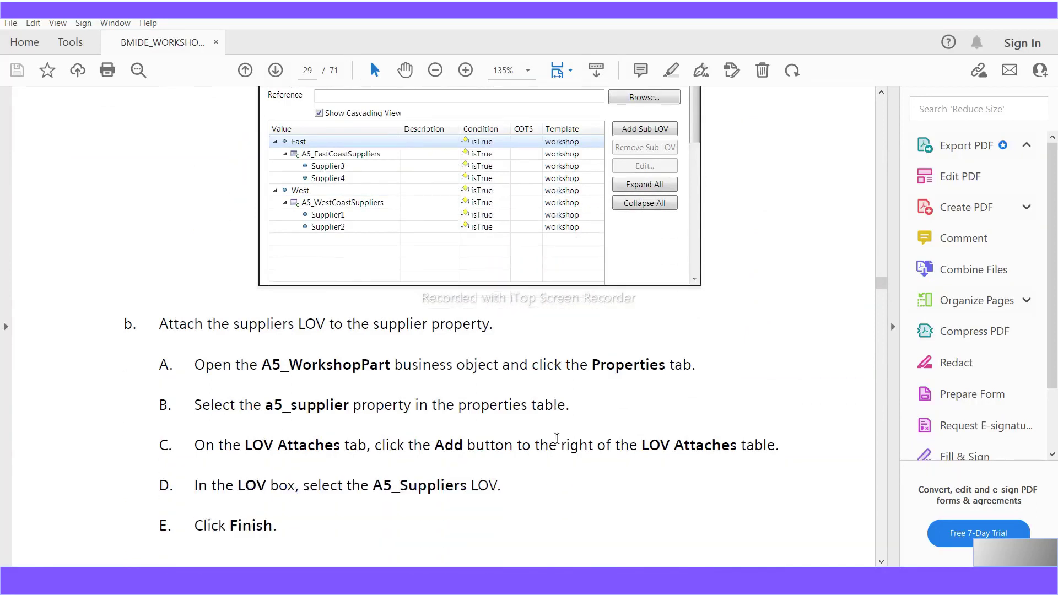
{"action": "scroll", "coordinate": [559, 443], "scroll_direction": "down", "scroll_amount": 20}
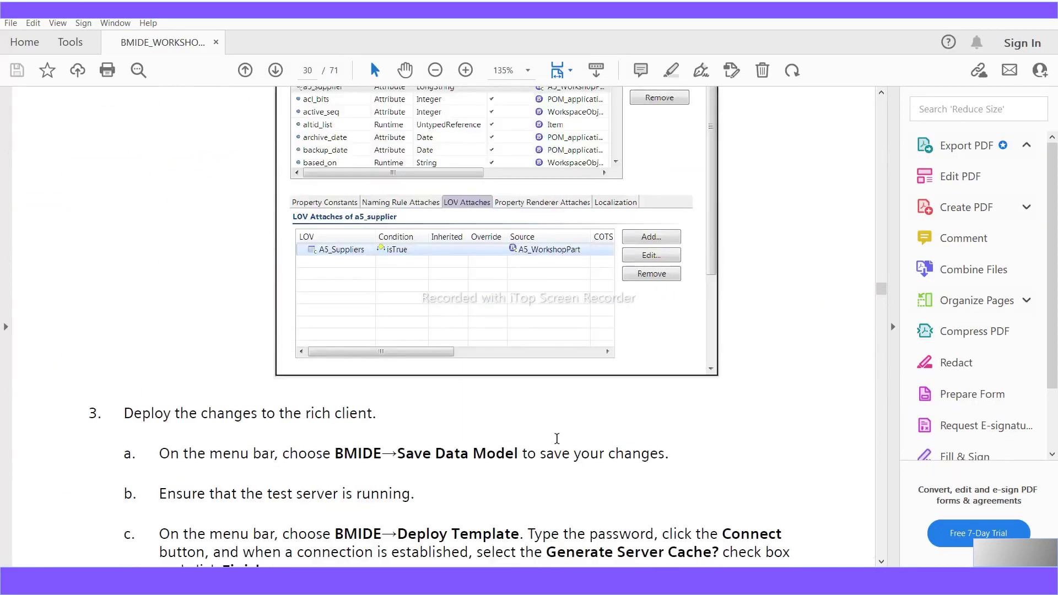
{"action": "scroll", "coordinate": [556, 438], "scroll_direction": "down", "scroll_amount": 20}
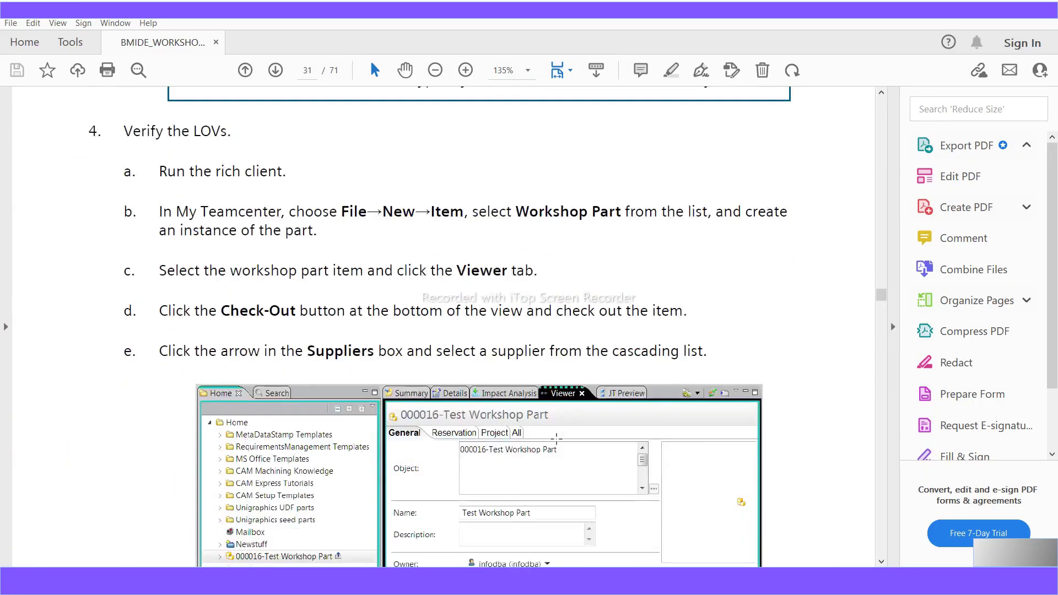
{"action": "scroll", "coordinate": [556, 438], "scroll_direction": "down", "scroll_amount": 1}
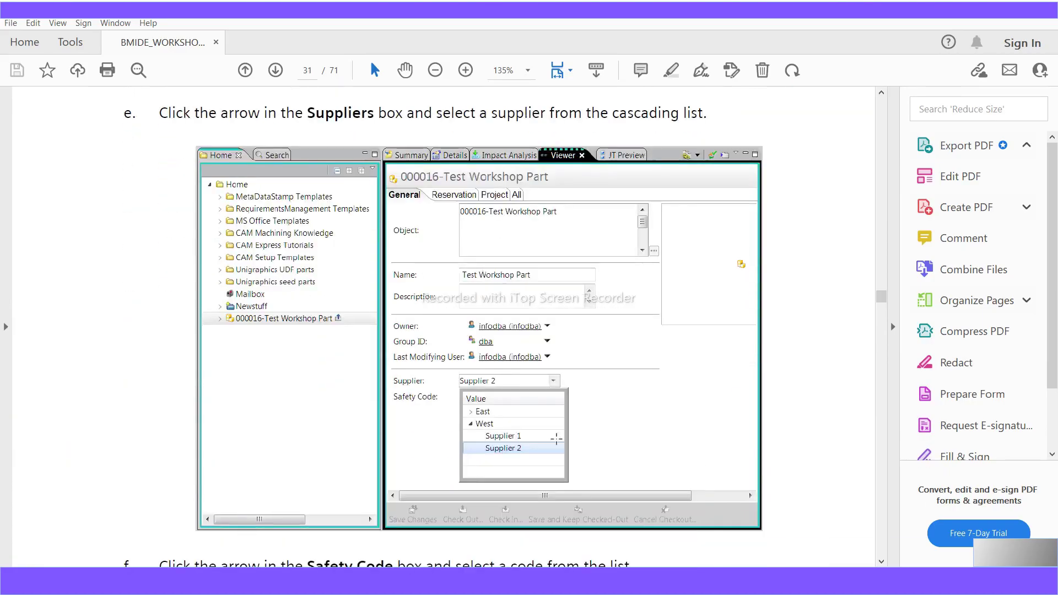
{"action": "scroll", "coordinate": [556, 439], "scroll_direction": "down", "scroll_amount": 12}
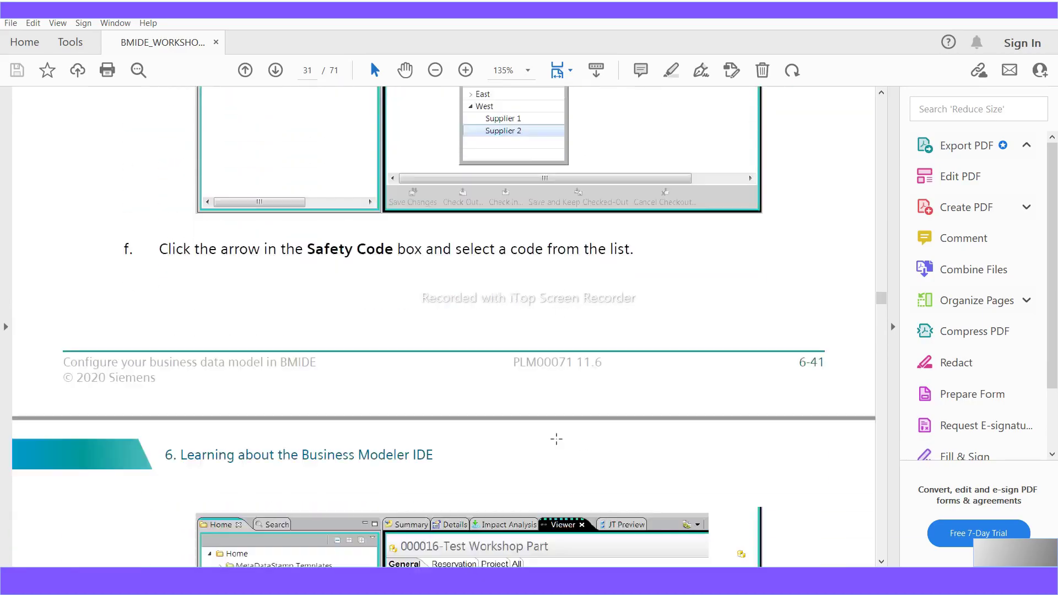
{"action": "scroll", "coordinate": [557, 438], "scroll_direction": "down", "scroll_amount": 14}
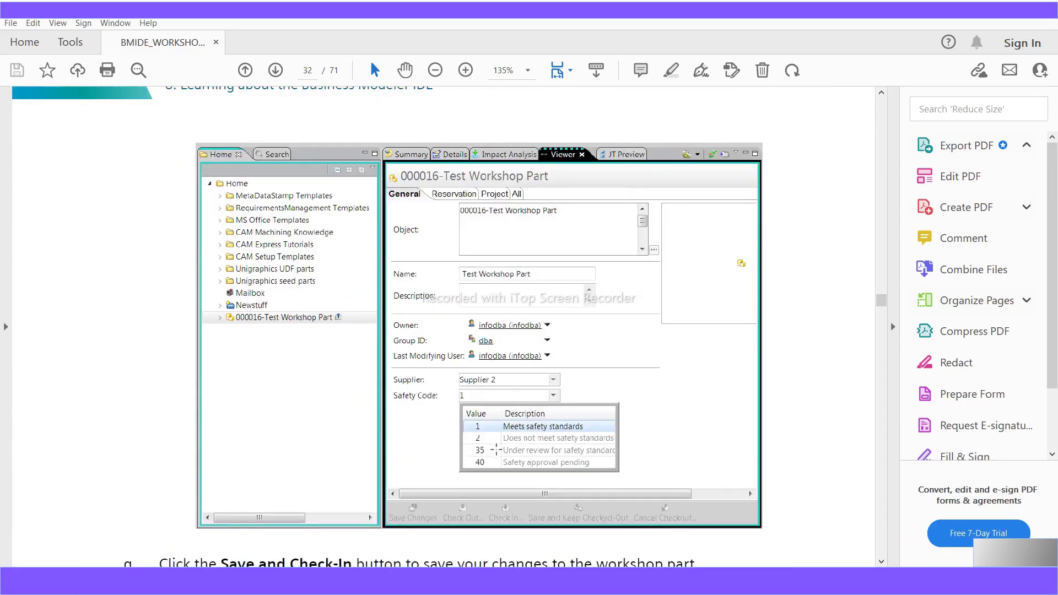
{"action": "scroll", "coordinate": [497, 450], "scroll_direction": "down", "scroll_amount": 4}
{"action": "scroll", "coordinate": [497, 450], "scroll_direction": "up", "scroll_amount": 20}
{"action": "scroll", "coordinate": [446, 436], "scroll_direction": "down", "scroll_amount": 20}
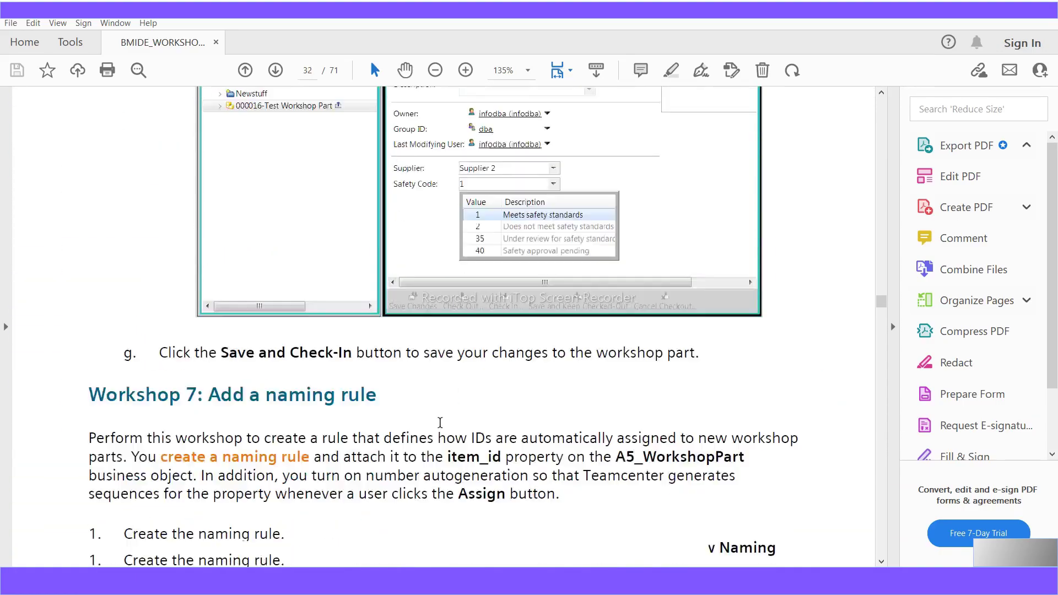
{"action": "scroll", "coordinate": [439, 422], "scroll_direction": "down", "scroll_amount": 2}
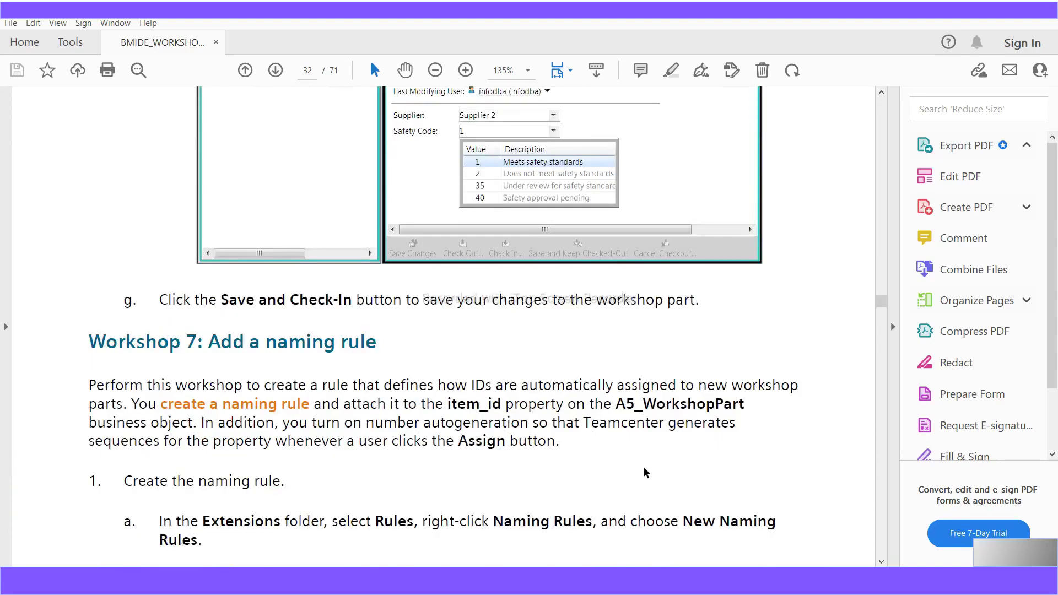
{"action": "mouse_move", "coordinate": [525, 580]}
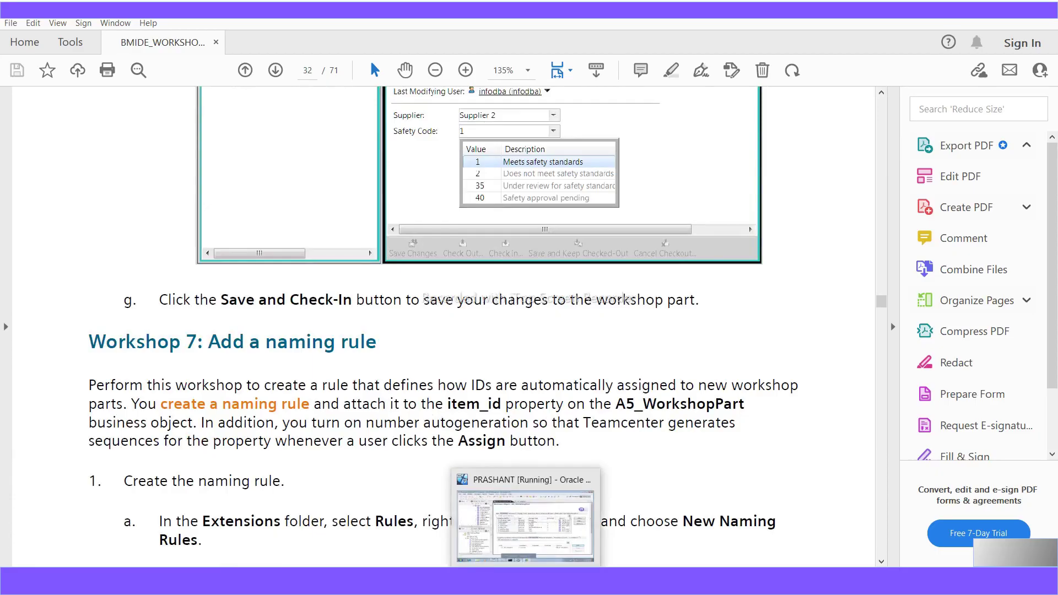
{"action": "left_click", "coordinate": [525, 523]}
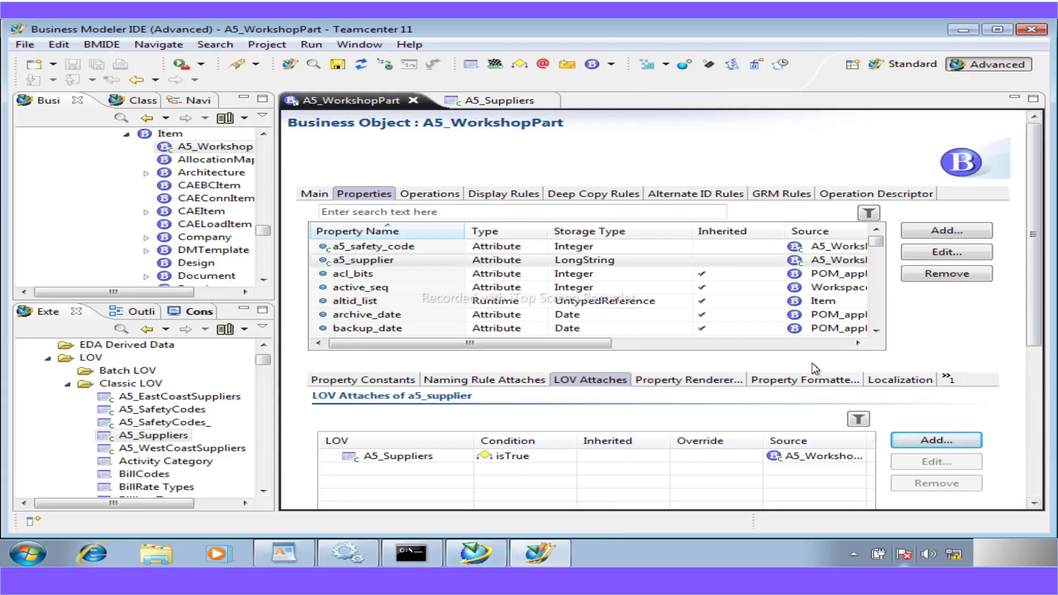
- Collapse the Classic LOV folder and mark the 'Add a naming rule' heading in the workshop PDF
{"action": "left_click", "coordinate": [67, 383]}
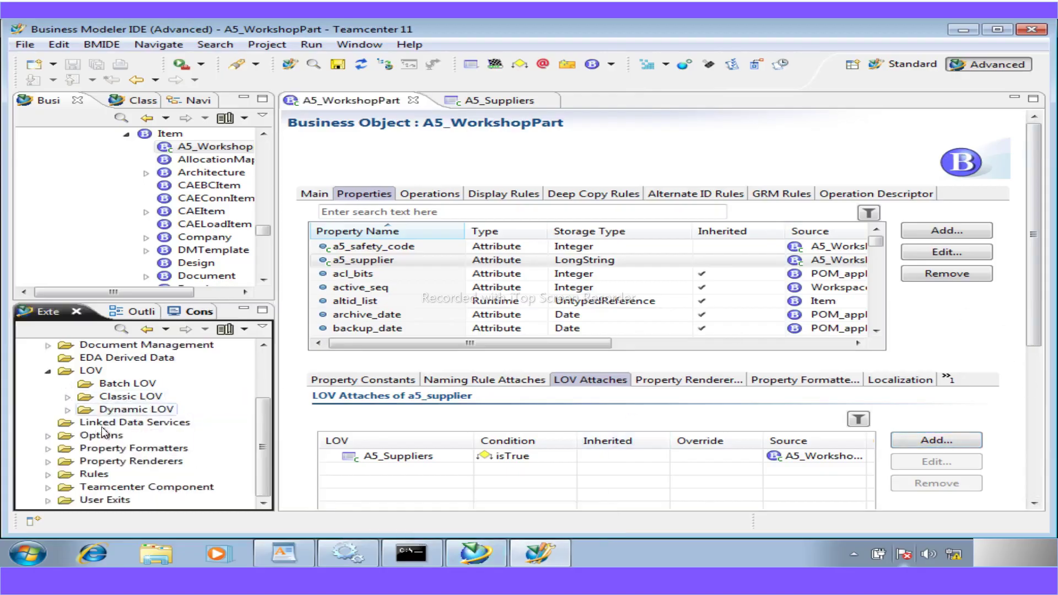
{"action": "left_click", "coordinate": [465, 580]}
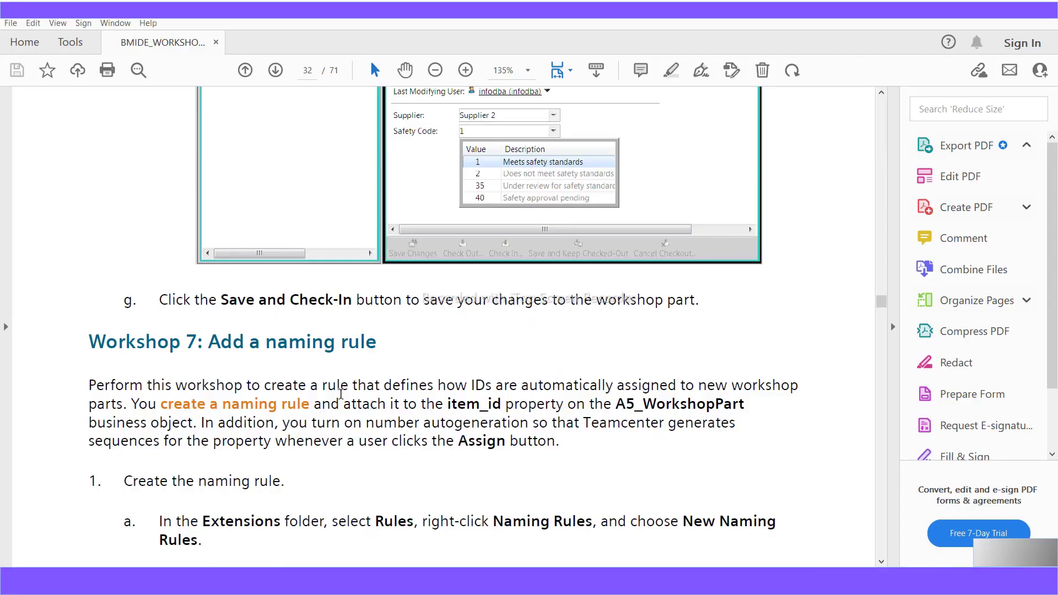
{"action": "left_click_drag", "start_coordinate": [378, 342], "coordinate": [211, 353]}
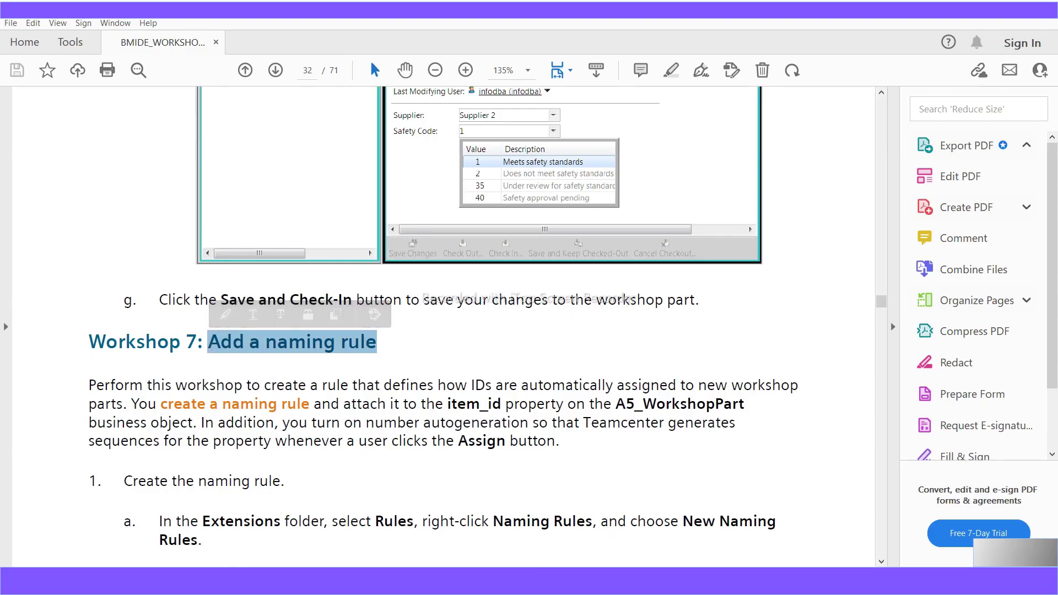
- Scroll the workshop PDF through the naming rule steps and back up to page 32
{"action": "mouse_move", "coordinate": [560, 581]}
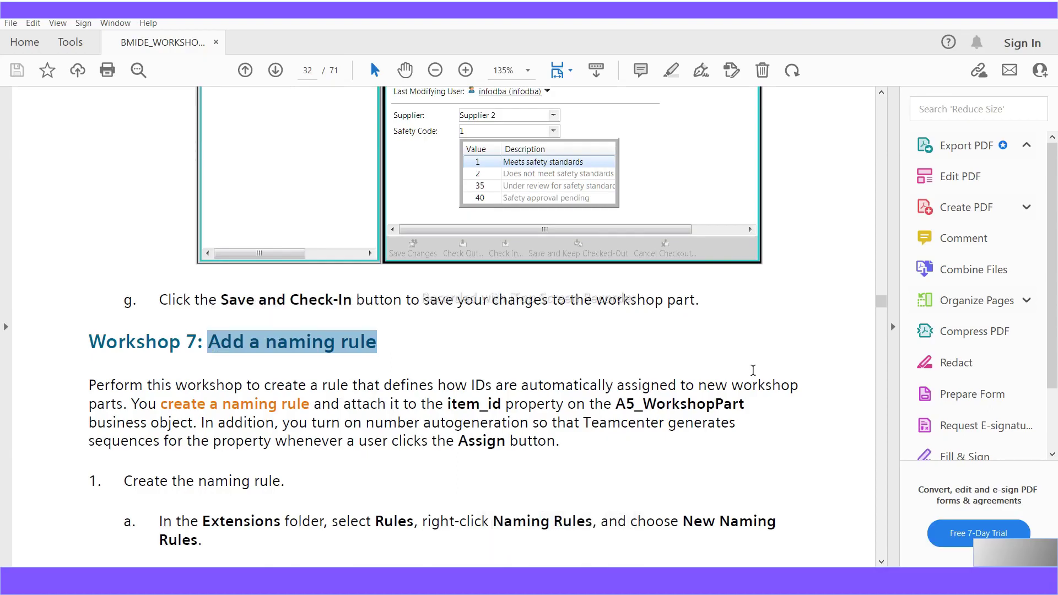
{"action": "scroll", "coordinate": [698, 370], "scroll_direction": "down", "scroll_amount": 1}
{"action": "scroll", "coordinate": [355, 446], "scroll_direction": "down", "scroll_amount": 1}
{"action": "scroll", "coordinate": [356, 446], "scroll_direction": "down", "scroll_amount": 7}
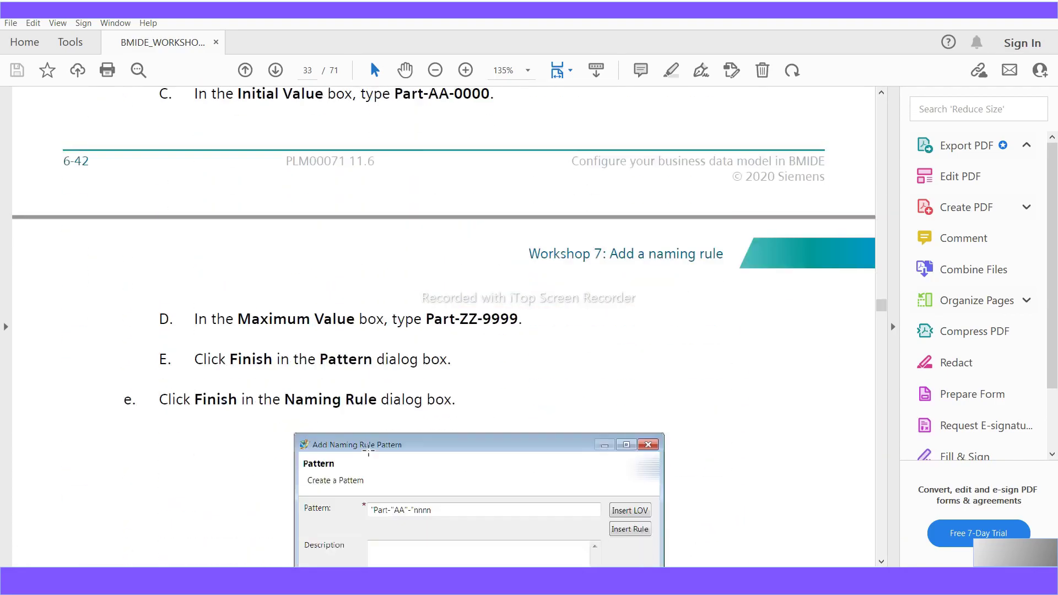
{"action": "scroll", "coordinate": [368, 449], "scroll_direction": "down", "scroll_amount": 6}
{"action": "scroll", "coordinate": [369, 451], "scroll_direction": "up", "scroll_amount": 7}
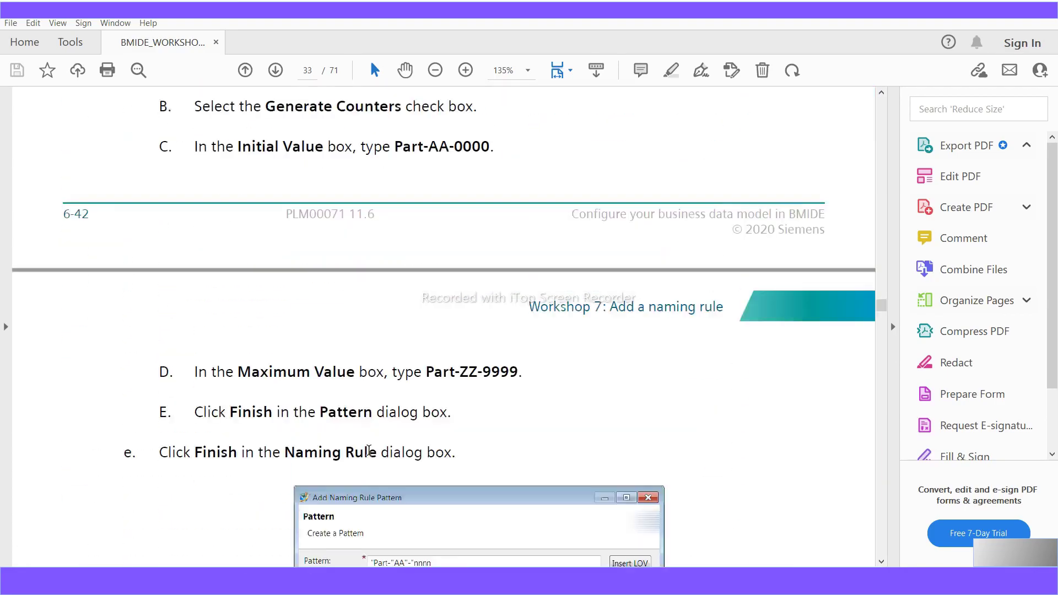
{"action": "scroll", "coordinate": [368, 451], "scroll_direction": "up", "scroll_amount": 19}
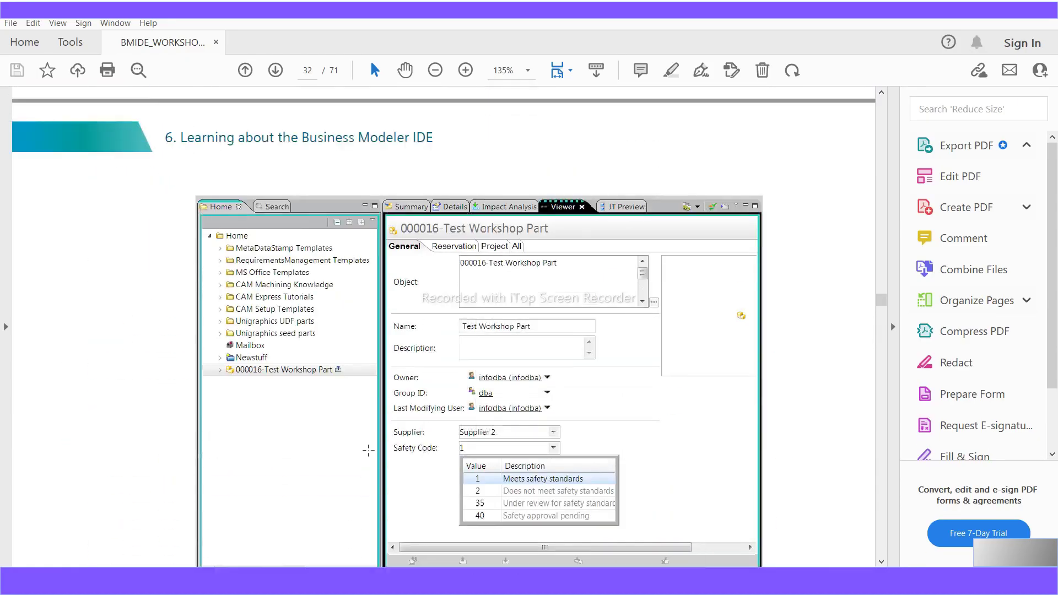
{"action": "scroll", "coordinate": [369, 450], "scroll_direction": "up", "scroll_amount": 4}
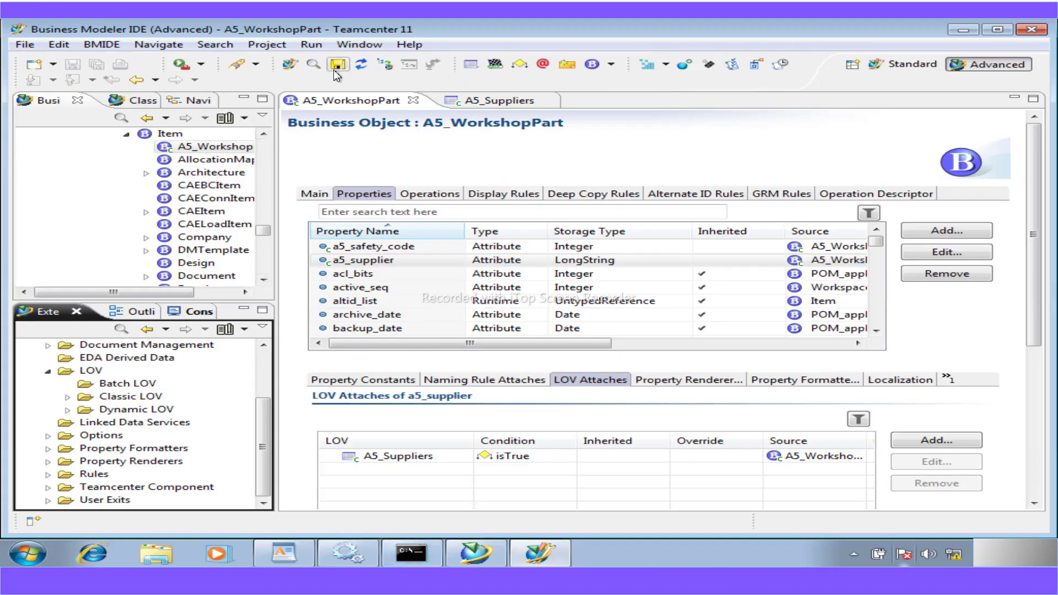
- Exit the My Teamcenter client and close the TAO ImR server console
{"action": "left_click", "coordinate": [494, 552]}
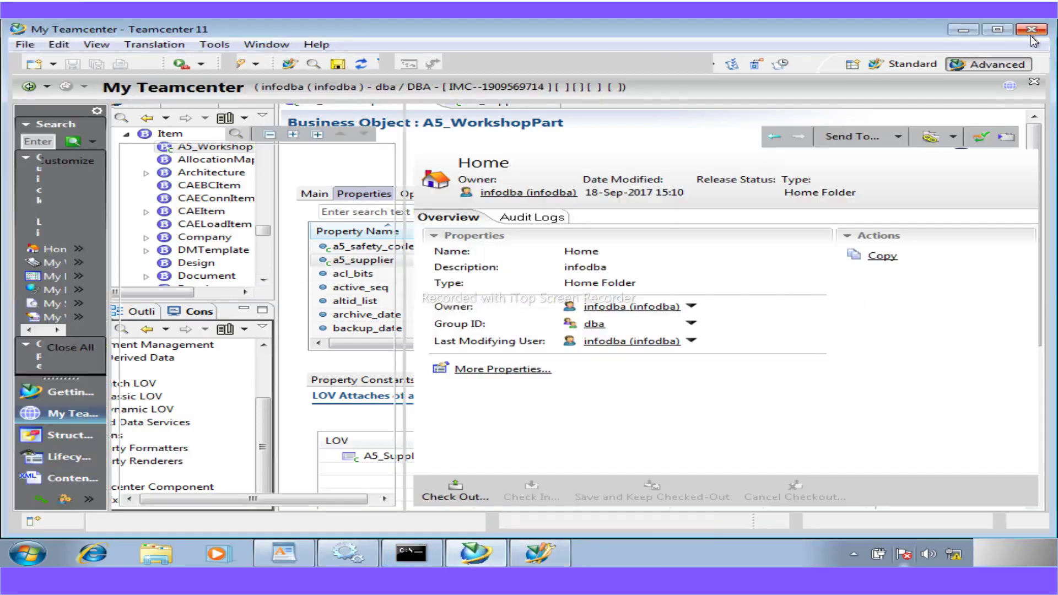
{"action": "left_click", "coordinate": [1031, 34]}
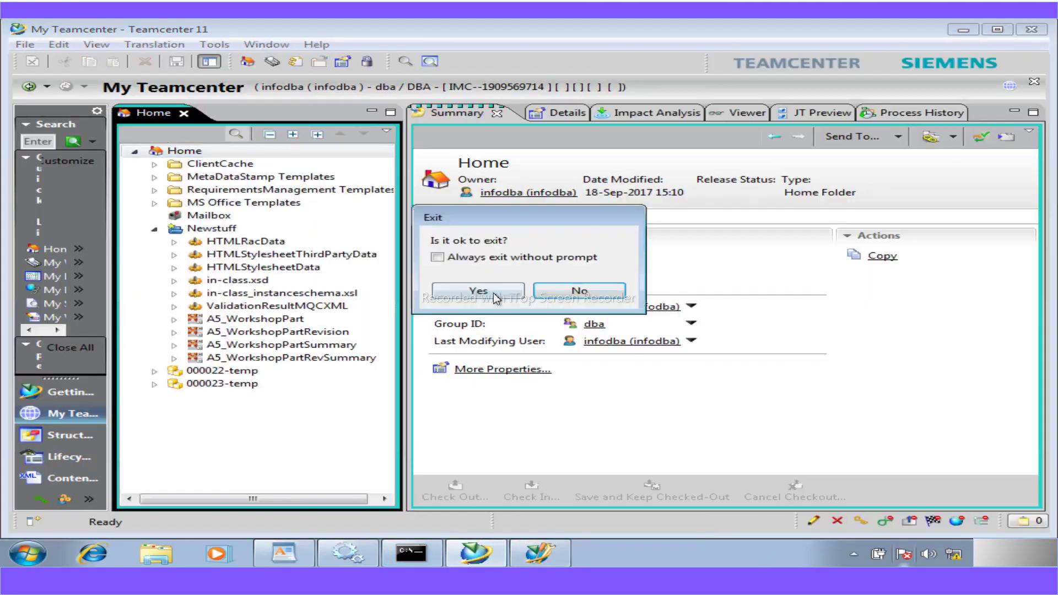
{"action": "left_click", "coordinate": [496, 298]}
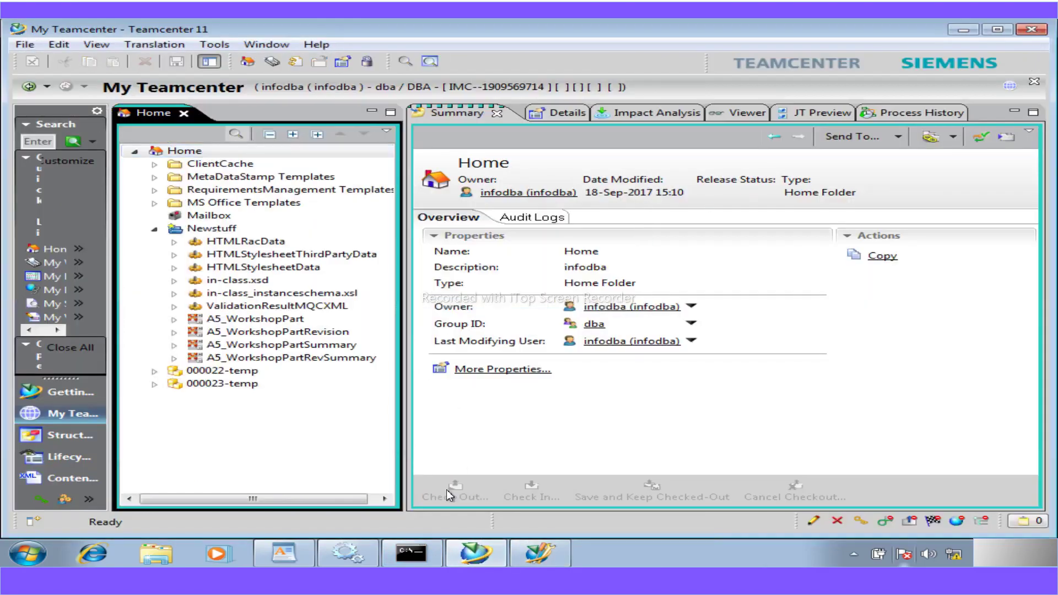
{"action": "left_click", "coordinate": [424, 560]}
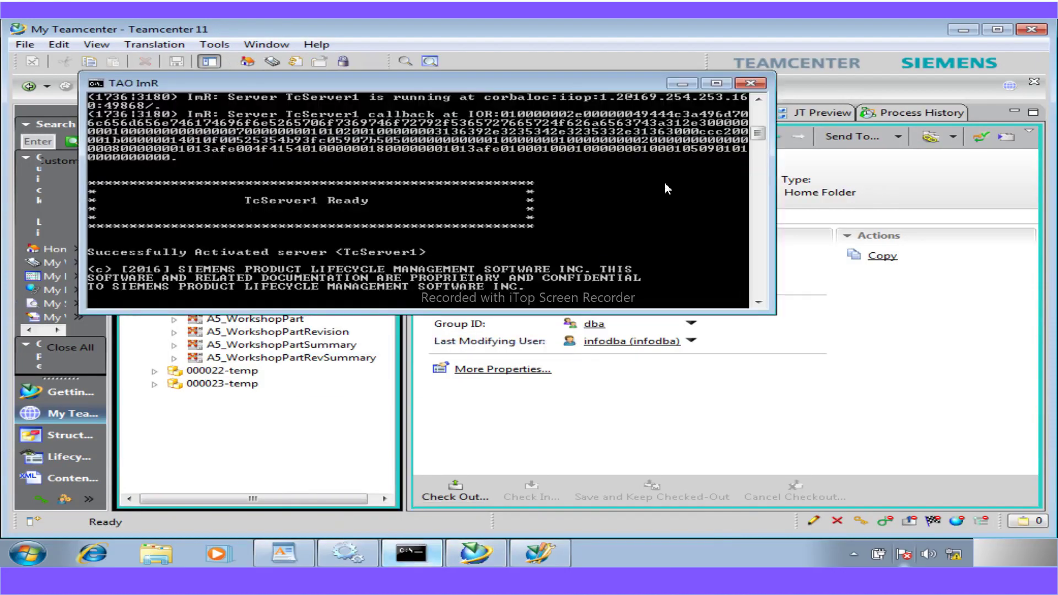
{"action": "left_click", "coordinate": [756, 90]}
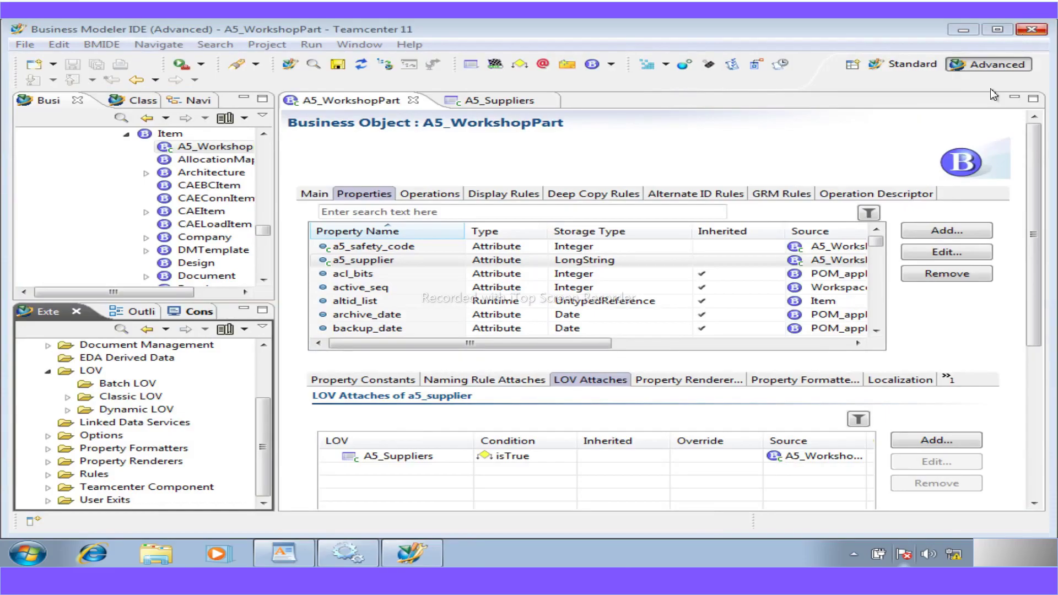
- Close the A5_Suppliers and A5_WorkshopPart editors and bring up the BMIDE actions menu
{"action": "left_click", "coordinate": [548, 100]}
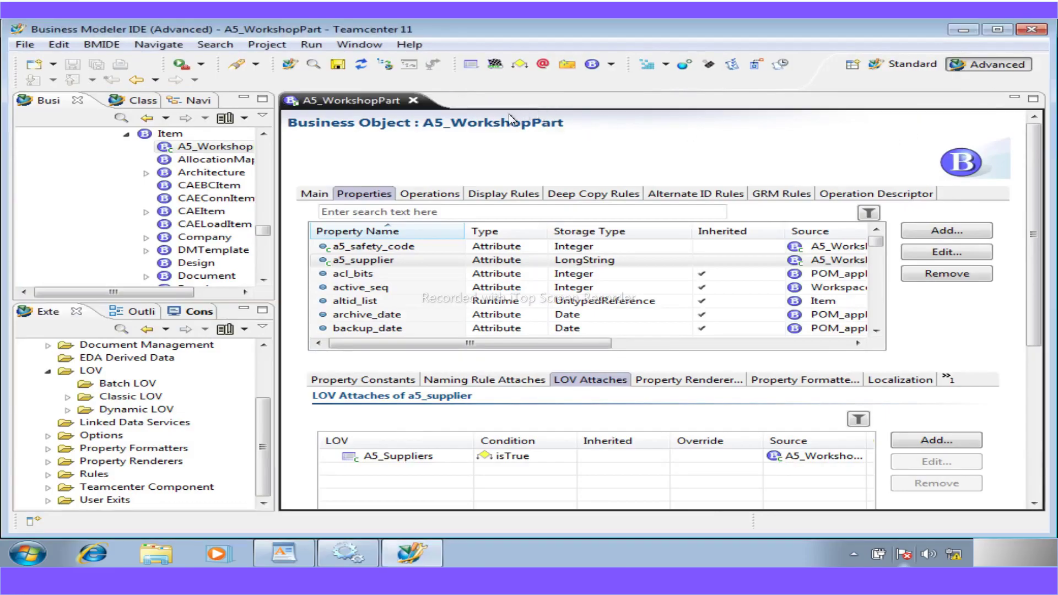
{"action": "left_click", "coordinate": [413, 100]}
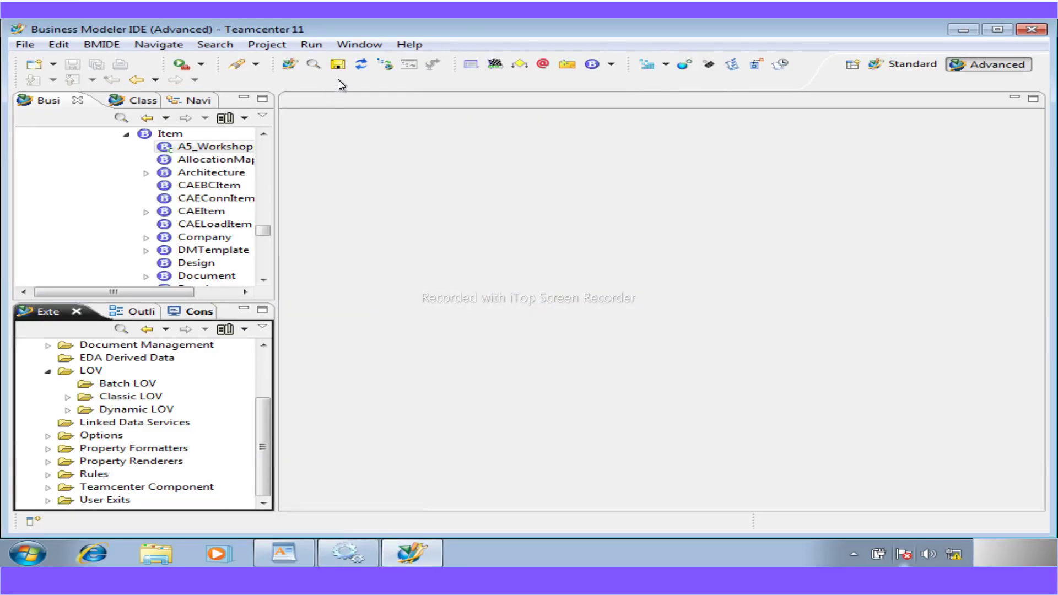
{"action": "left_click", "coordinate": [107, 46]}
{"action": "left_click", "coordinate": [665, 396]}
{"action": "left_click", "coordinate": [104, 47]}
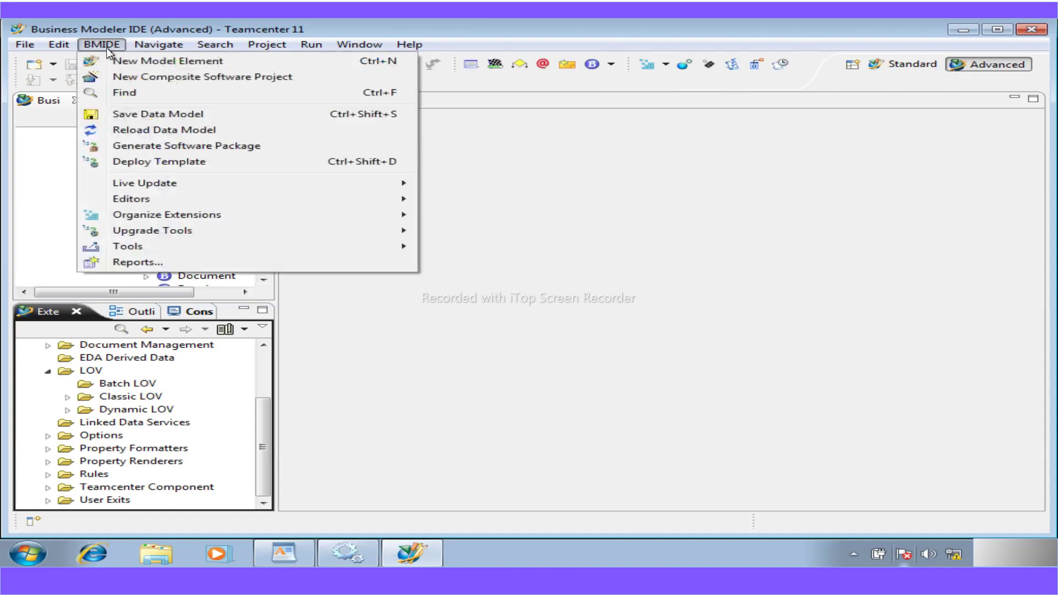
- Select the a5workshop project for deployment and connect to TcData with the user ID and password
{"action": "left_click", "coordinate": [144, 162]}
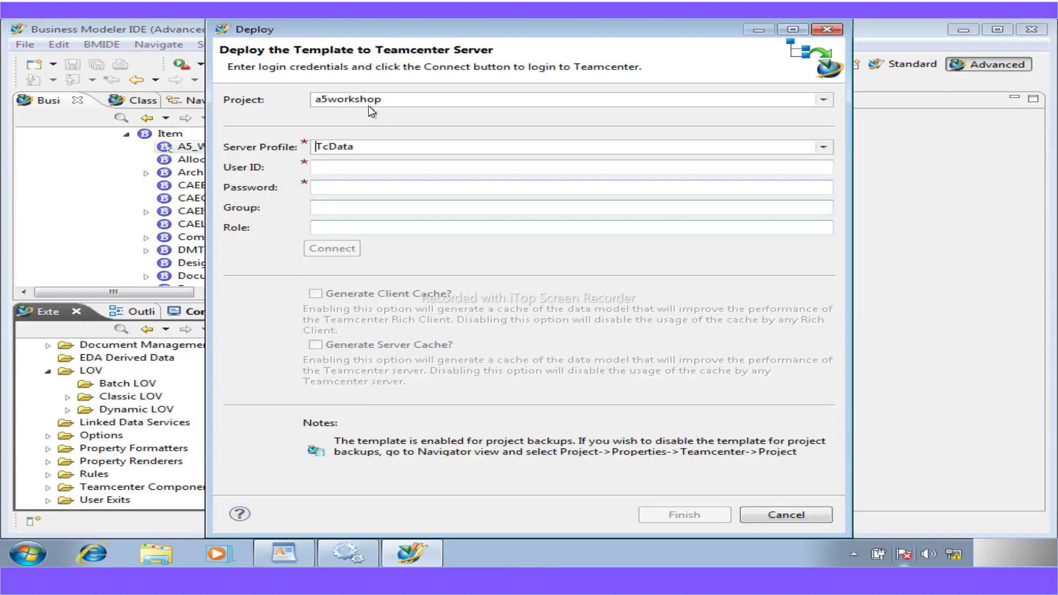
{"action": "left_click", "coordinate": [390, 101]}
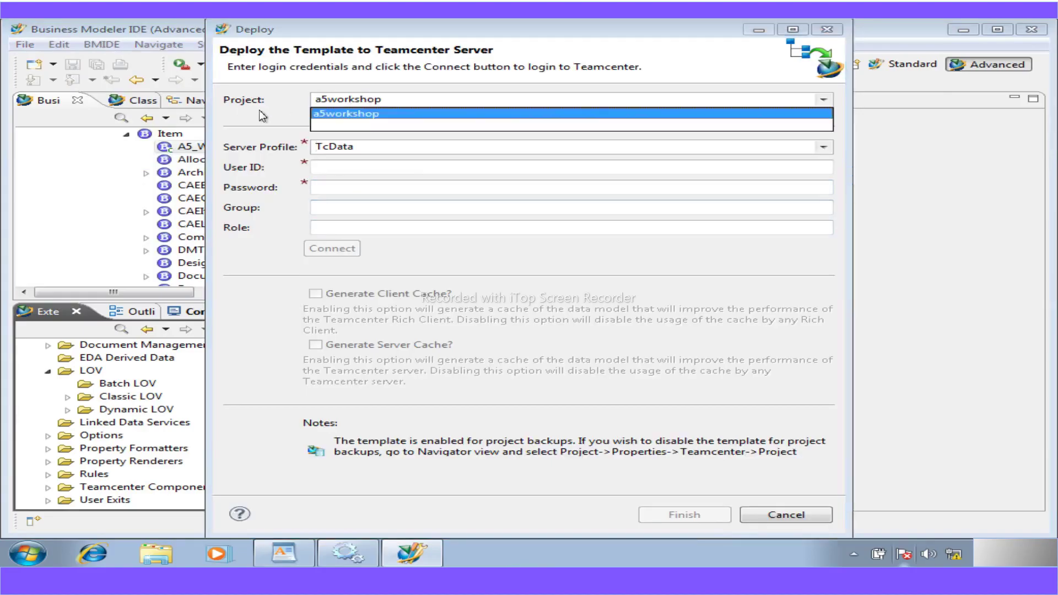
{"action": "left_click", "coordinate": [260, 114]}
{"action": "left_click", "coordinate": [330, 172]}
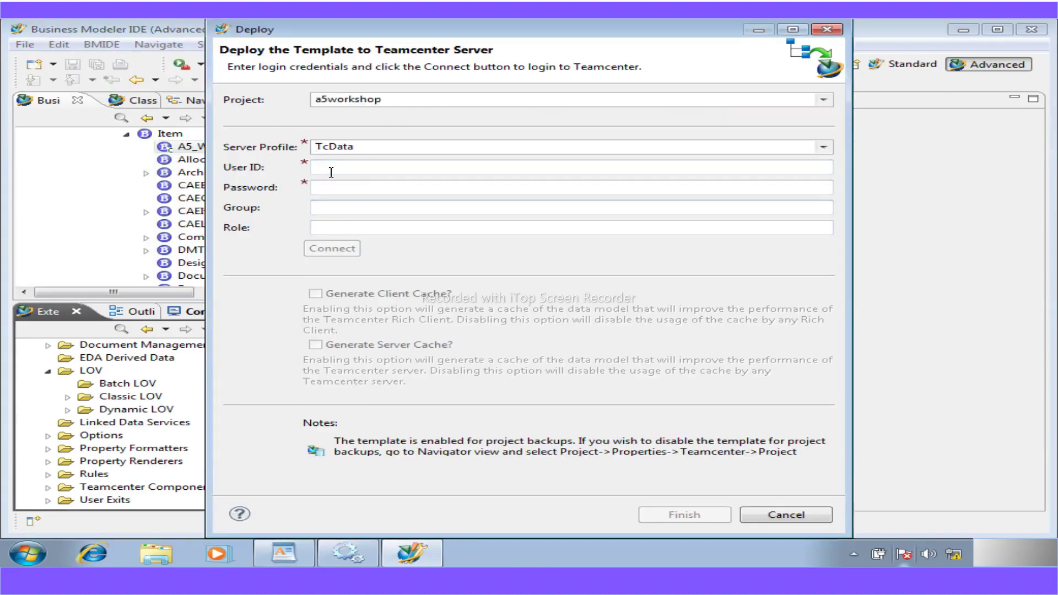
{"action": "type", "text": "infodba"}
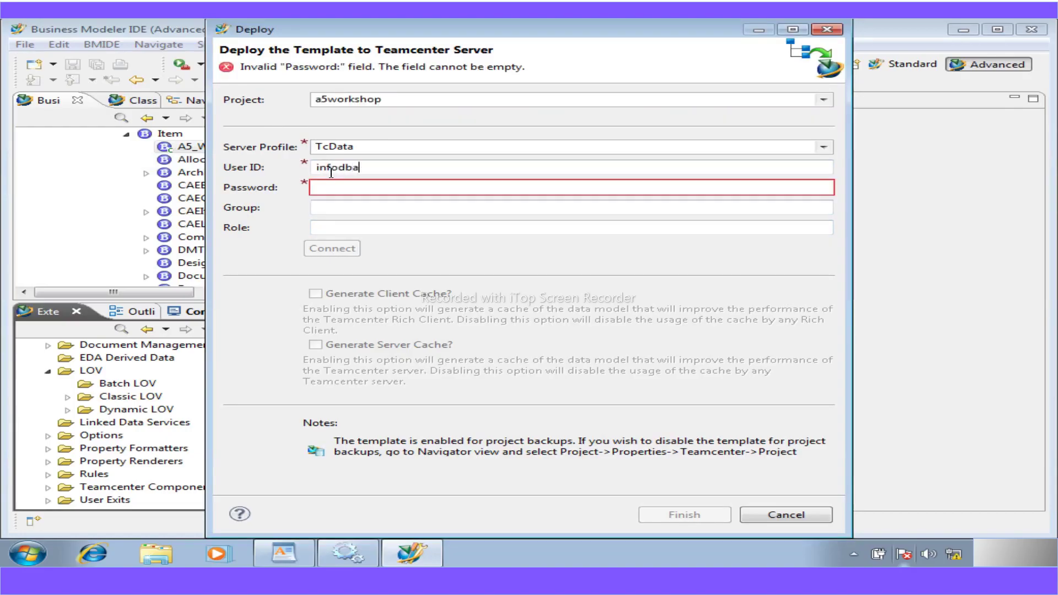
{"action": "left_click", "coordinate": [358, 187]}
{"action": "type", "text": "i"}
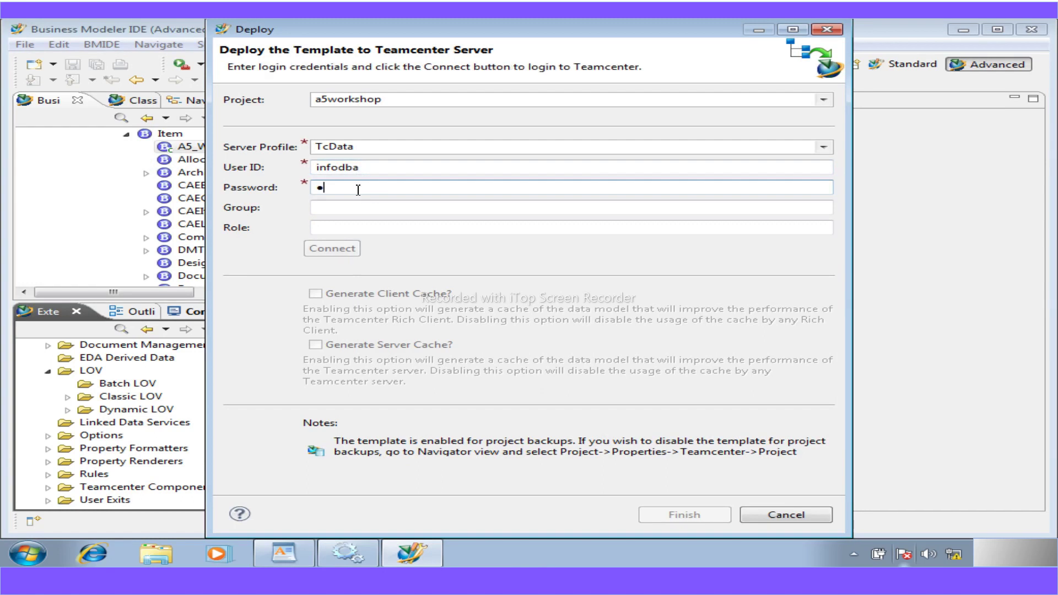
{"action": "type", "text": "nf"}
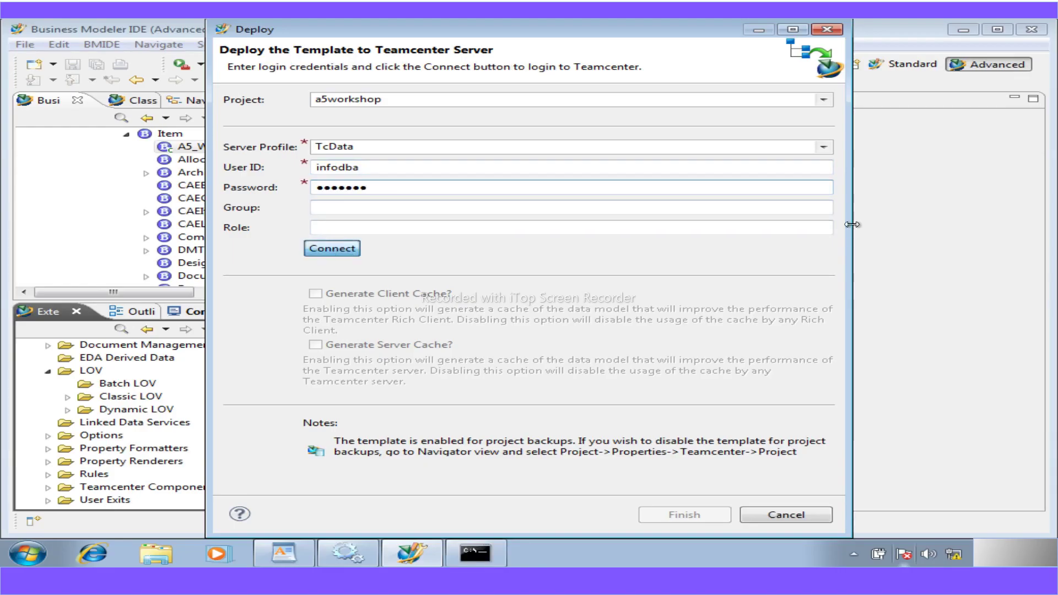
{"action": "key", "text": "Return"}
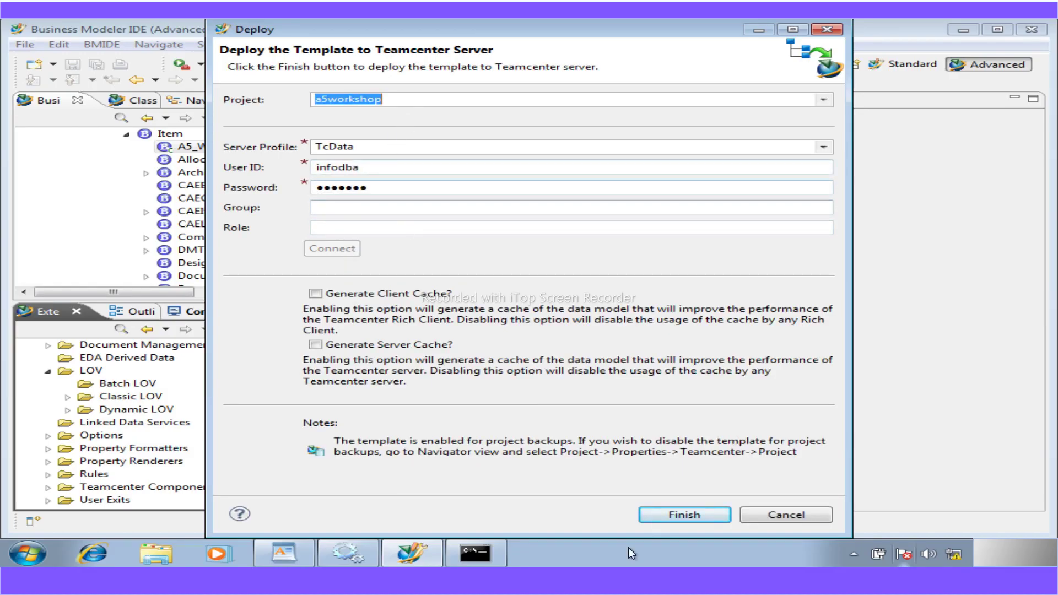
- Finish deploying a5workshop to TcData, dismiss the success results, and widen the left panels
{"action": "left_click", "coordinate": [682, 515]}
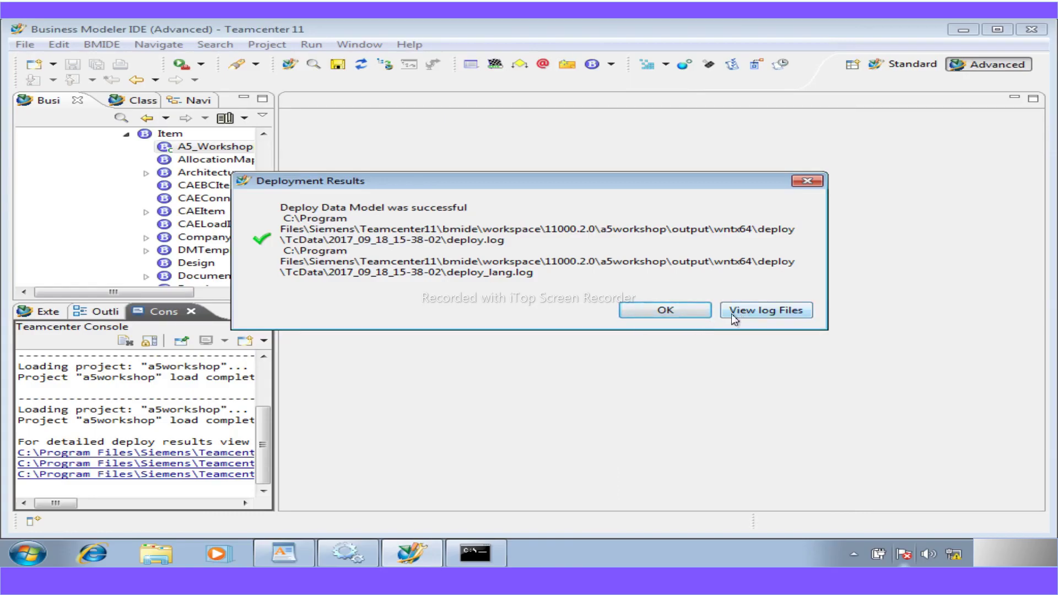
{"action": "left_click", "coordinate": [665, 311]}
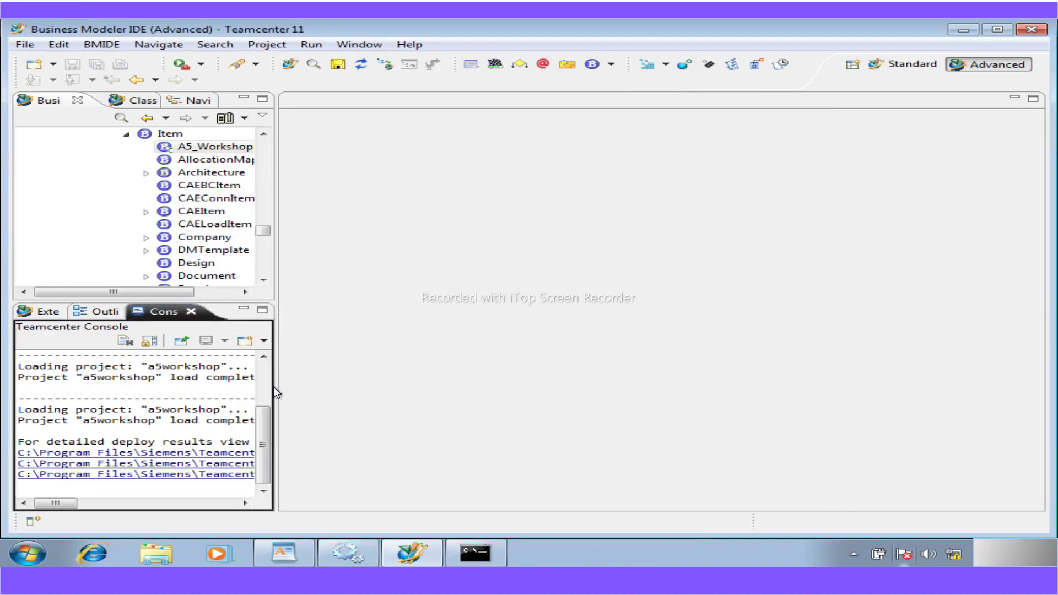
{"action": "left_click_drag", "start_coordinate": [279, 386], "coordinate": [646, 404]}
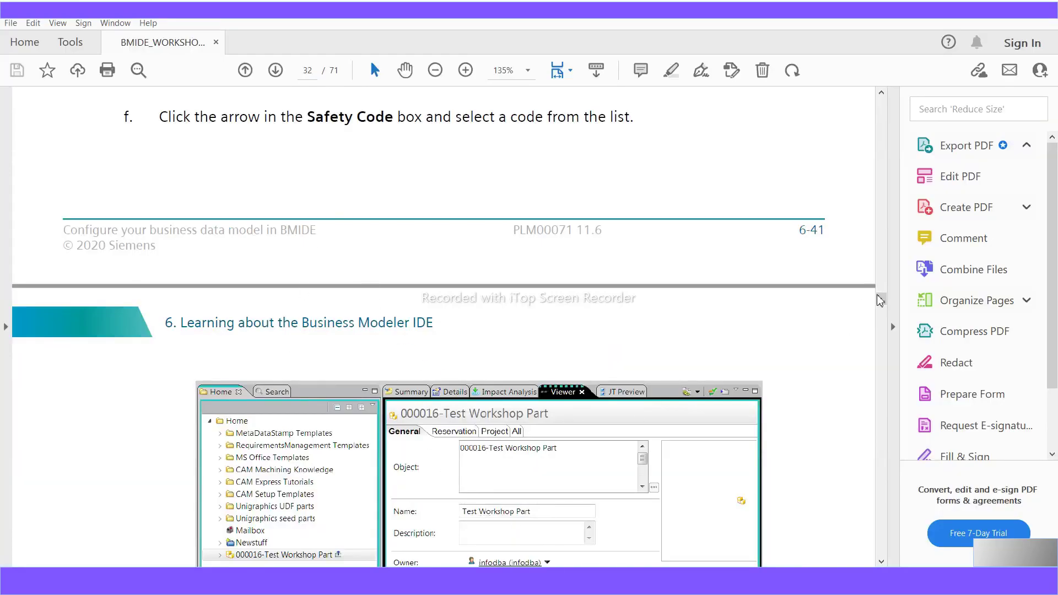
- Scroll the workshop PDF to pages 10–11 to read steps d–g on deploying and restarting
{"action": "scroll", "coordinate": [611, 307], "scroll_direction": "up", "scroll_amount": 4}
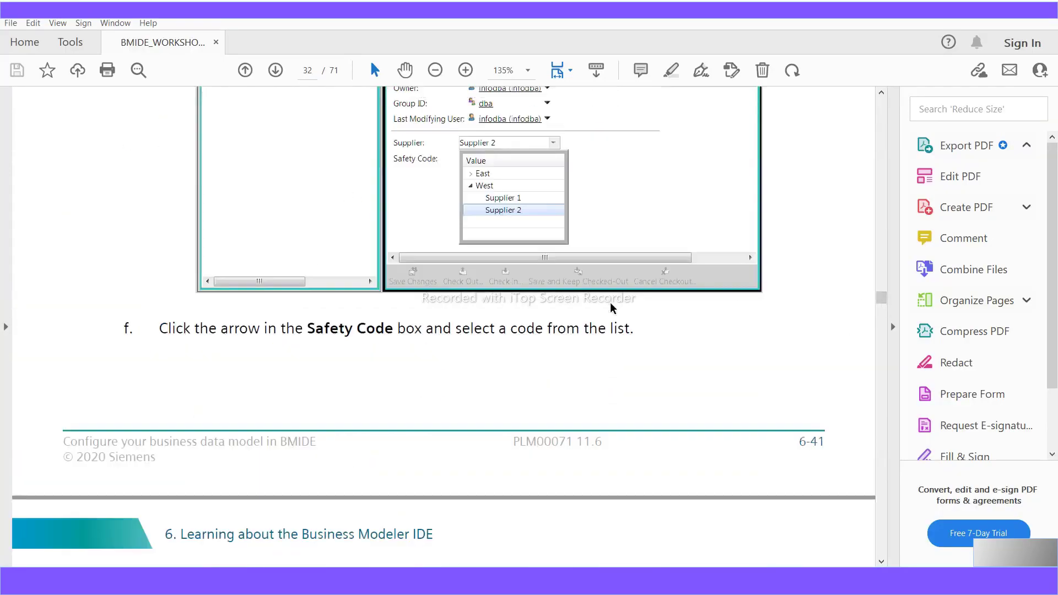
{"action": "scroll", "coordinate": [612, 307], "scroll_direction": "up", "scroll_amount": 8}
{"action": "left_click_drag", "start_coordinate": [882, 297], "coordinate": [882, 176]}
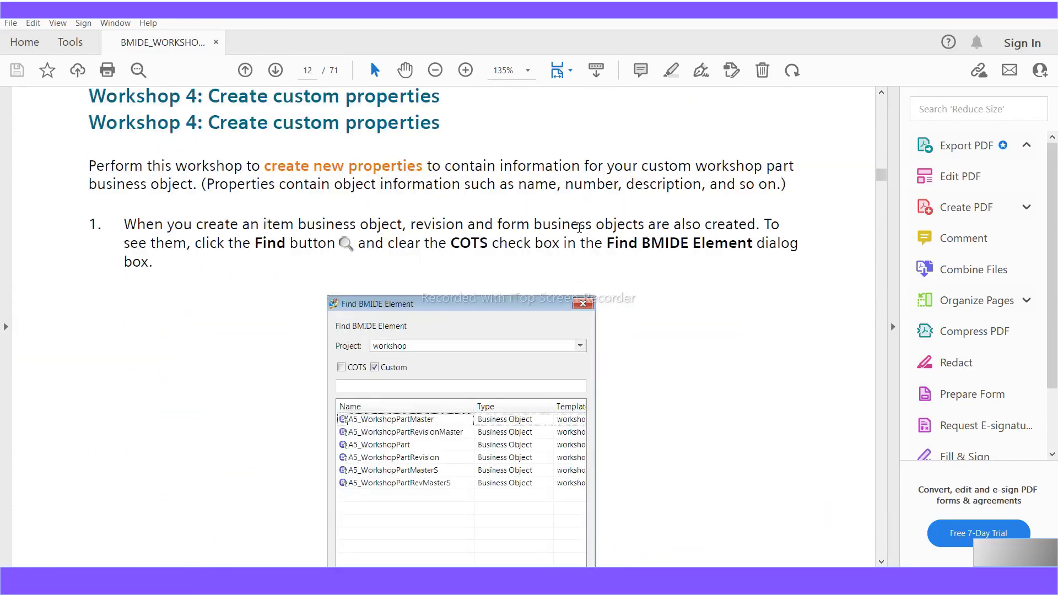
{"action": "scroll", "coordinate": [580, 228], "scroll_direction": "up", "scroll_amount": 19}
{"action": "scroll", "coordinate": [608, 230], "scroll_direction": "up", "scroll_amount": 20}
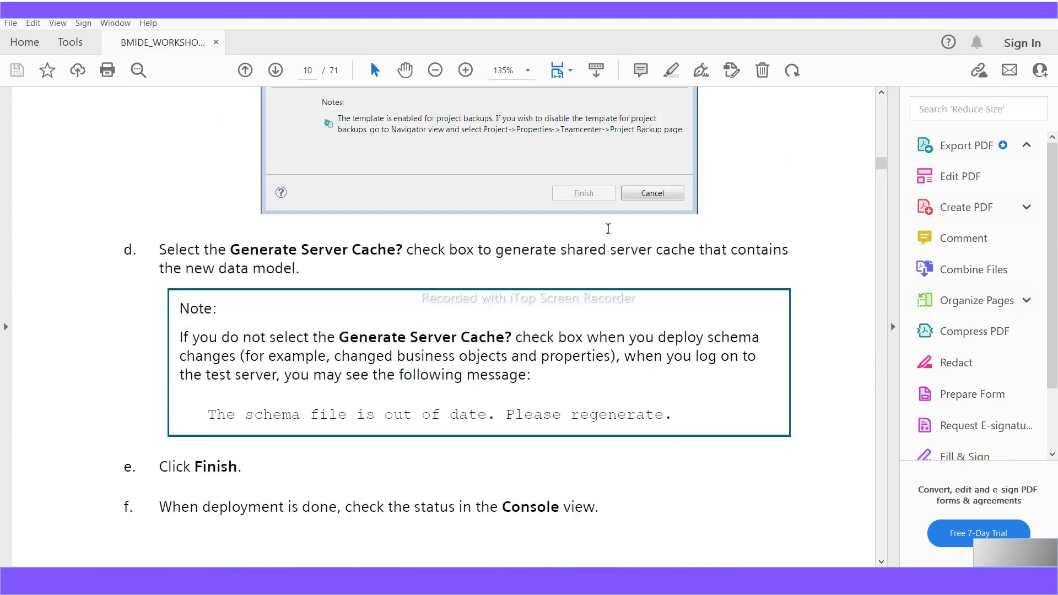
{"action": "scroll", "coordinate": [608, 229], "scroll_direction": "up", "scroll_amount": 15}
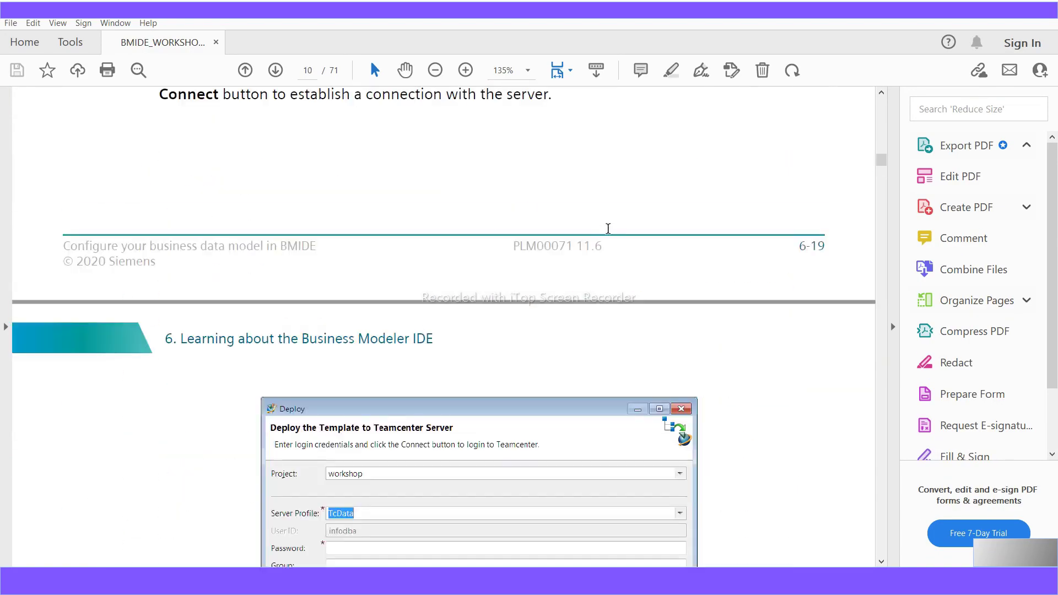
{"action": "scroll", "coordinate": [608, 228], "scroll_direction": "down", "scroll_amount": 18}
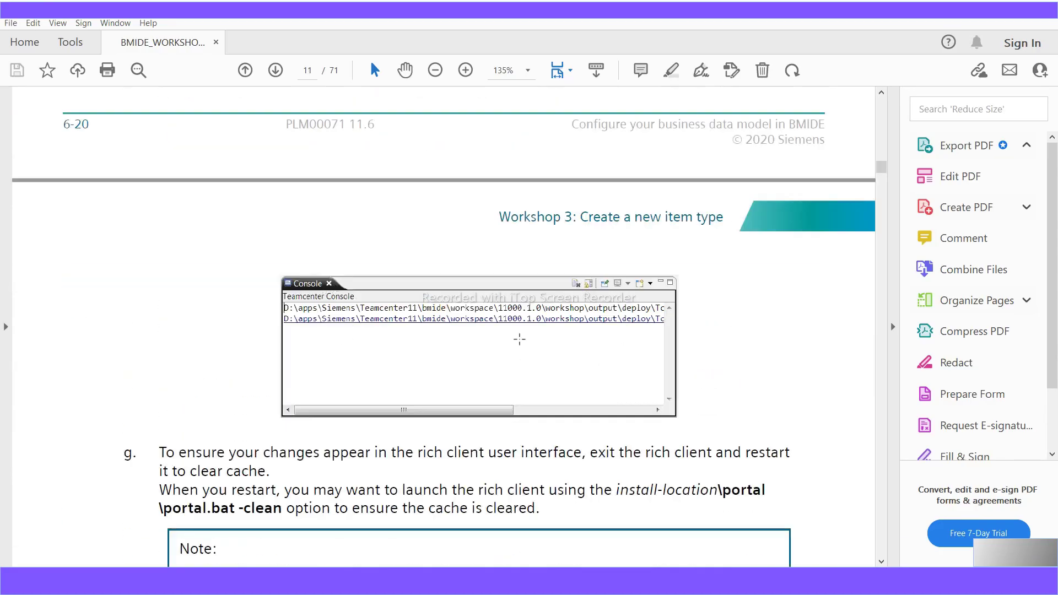
{"action": "scroll", "coordinate": [520, 339], "scroll_direction": "down", "scroll_amount": 8}
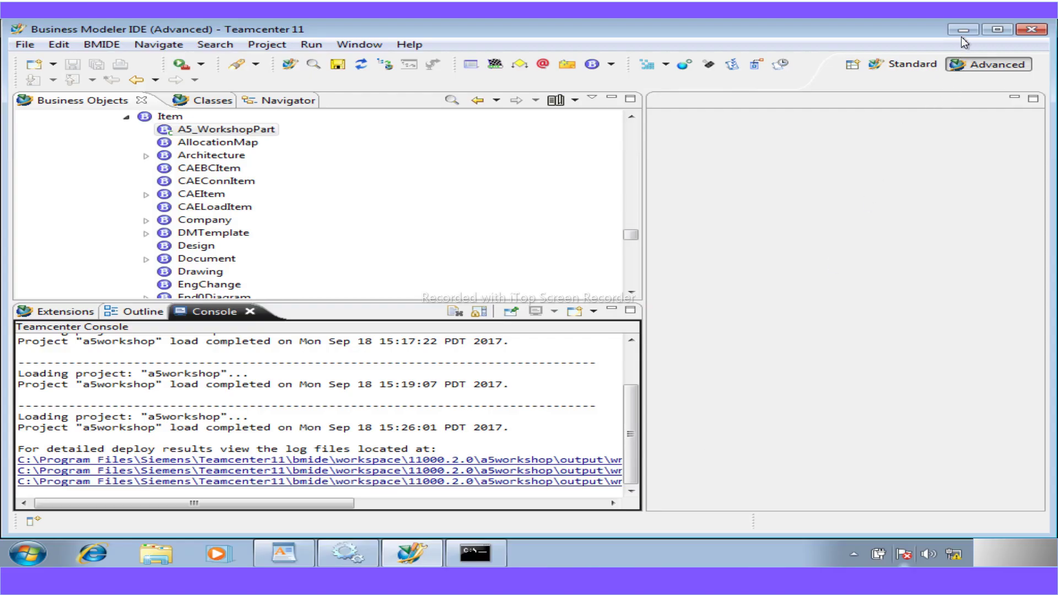
- Open the file location of the Teamcenter 11 desktop shortcut
{"action": "left_click", "coordinate": [962, 32]}
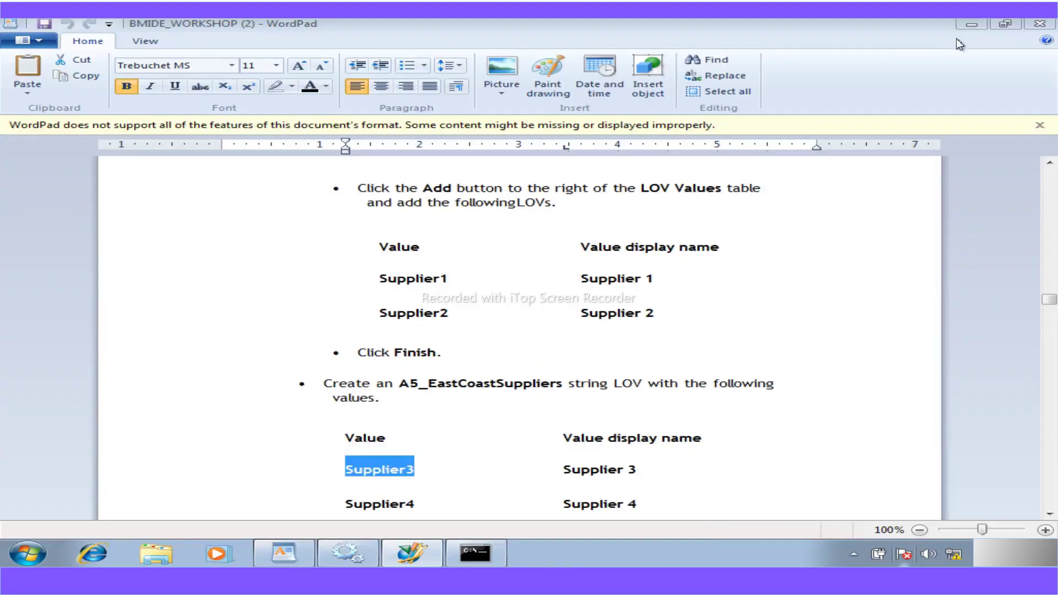
{"action": "left_click", "coordinate": [970, 27]}
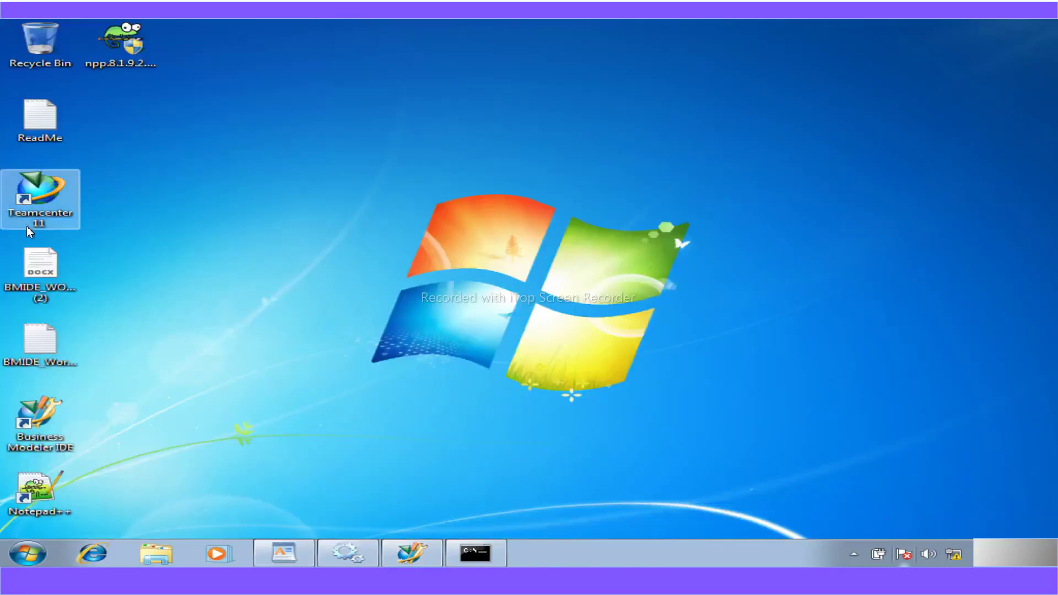
{"action": "right_click", "coordinate": [53, 221]}
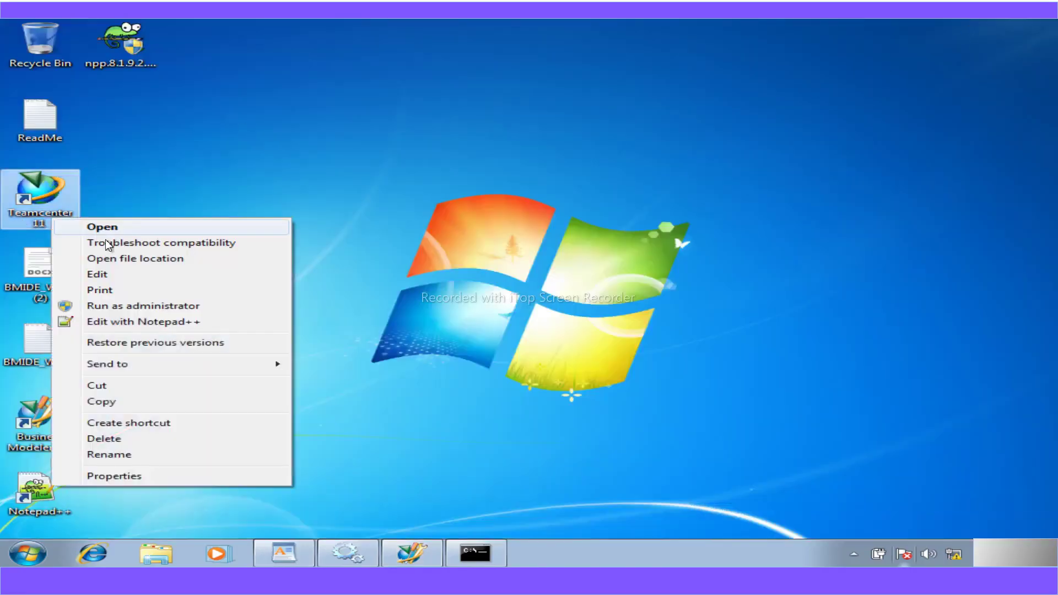
{"action": "left_click", "coordinate": [135, 259]}
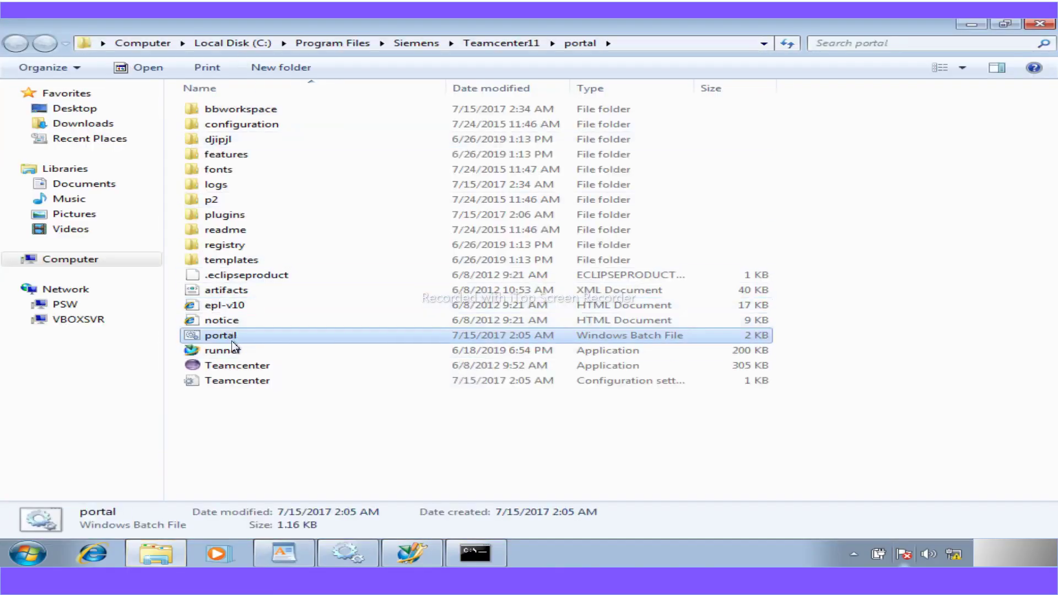
- Launch the rich client from a command prompt in that folder with 'portal.bat -clean'
{"action": "left_click", "coordinate": [637, 42]}
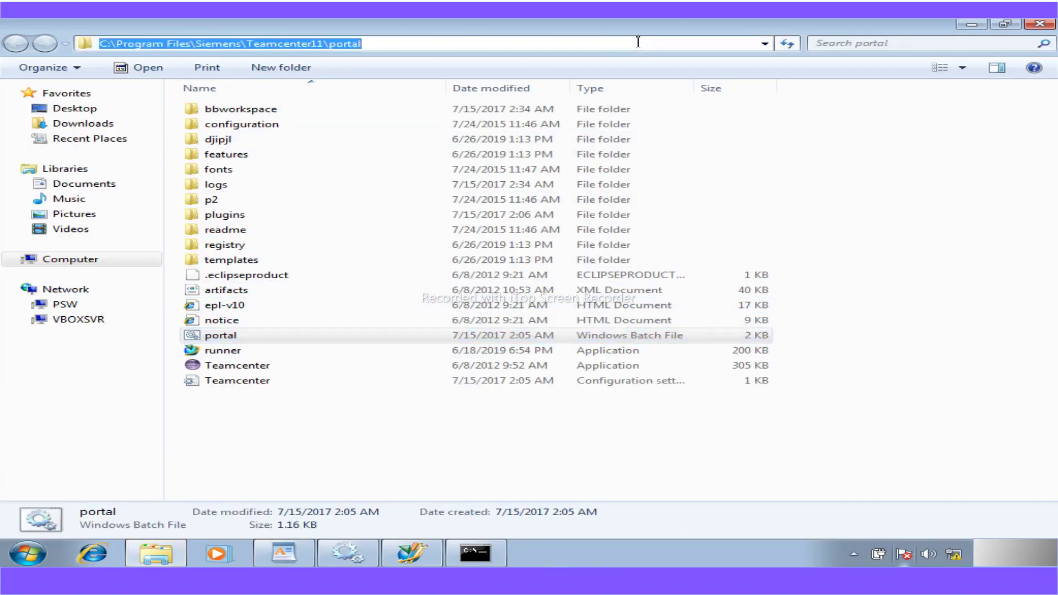
{"action": "type", "text": "cmd"}
{"action": "key", "text": "Return"}
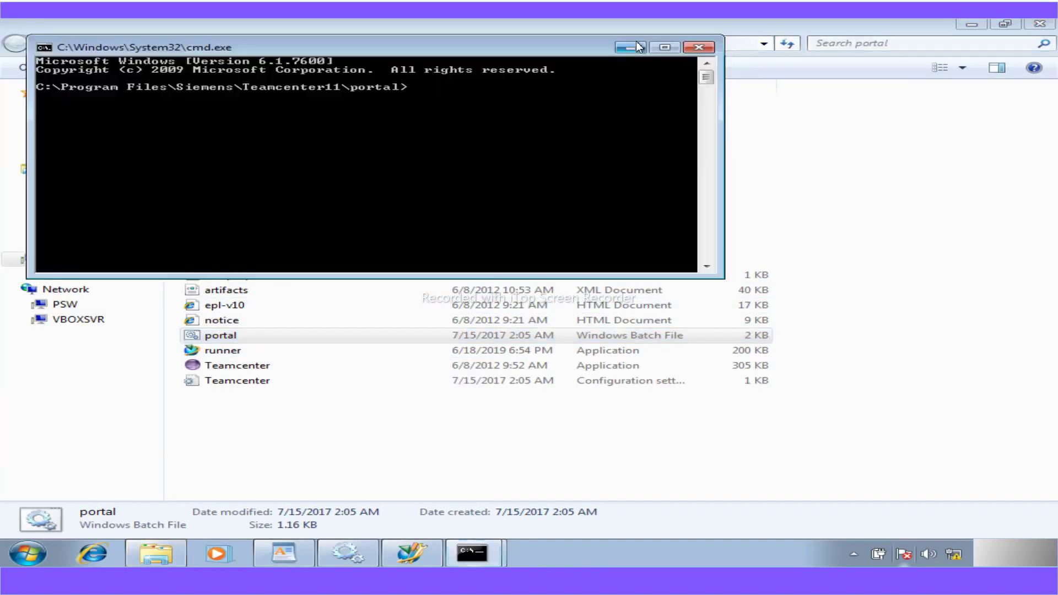
{"action": "type", "text": "portal.bat -clean"}
{"action": "key", "text": "BackSpace"}
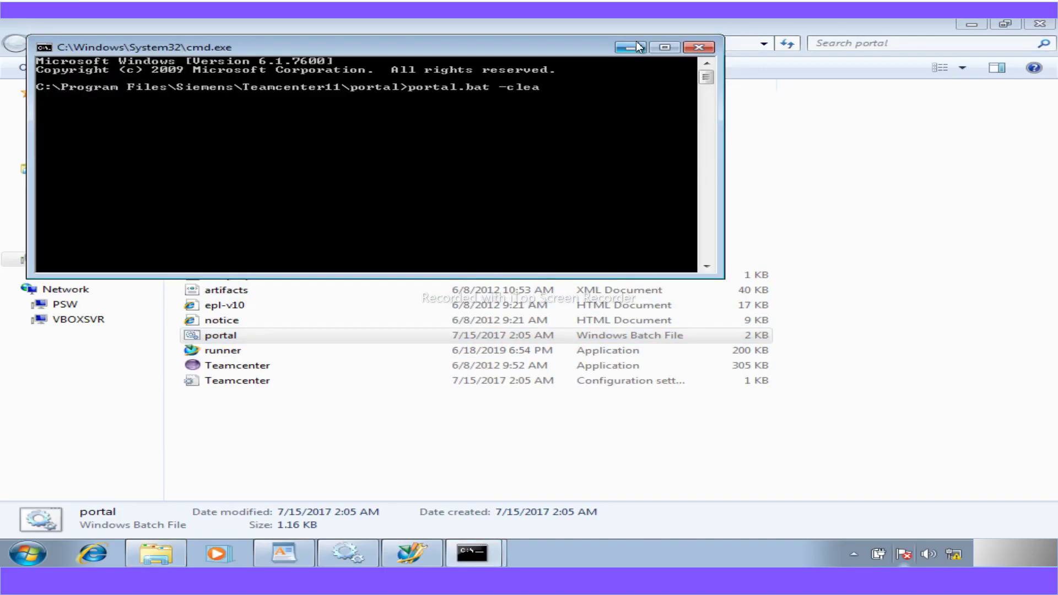
{"action": "type", "text": "n"}
{"action": "key", "text": "Return"}
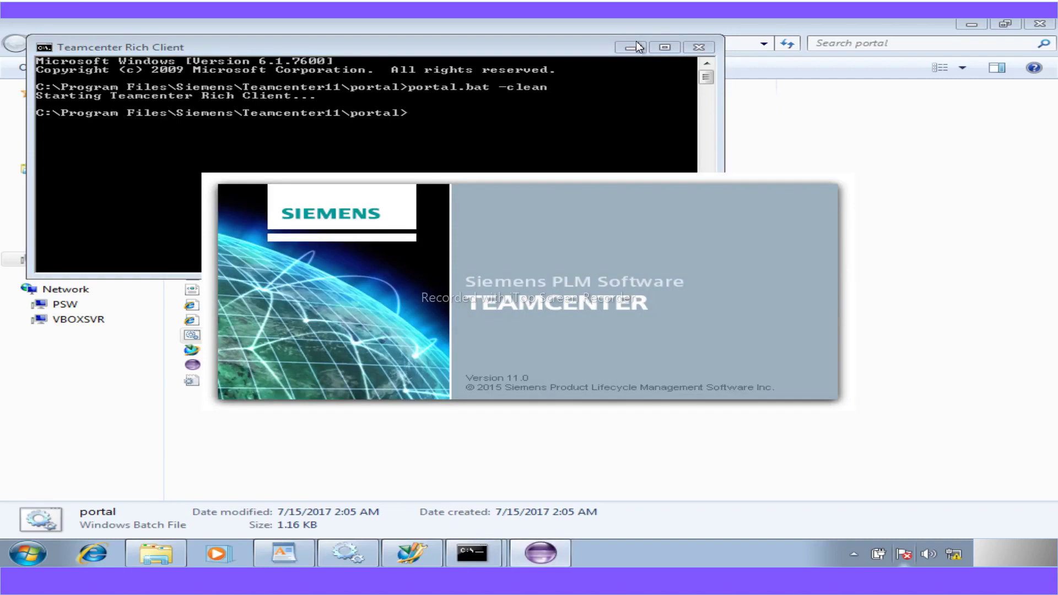
{"action": "left_click", "coordinate": [633, 50]}
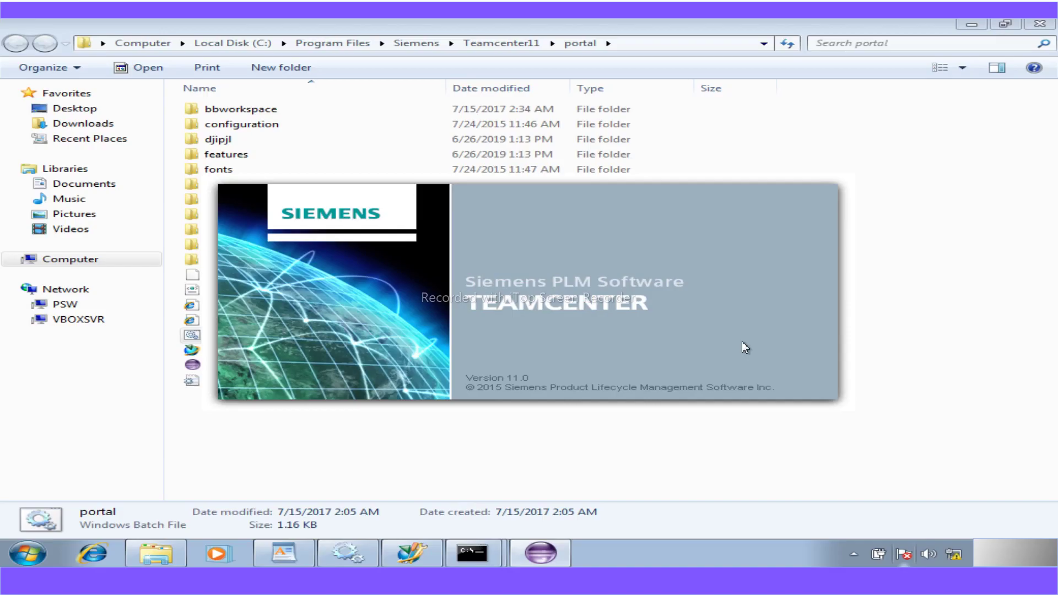
- Log in to the rich client with the password, dismiss the cache warning, and start a new Item
{"action": "left_click", "coordinate": [972, 24]}
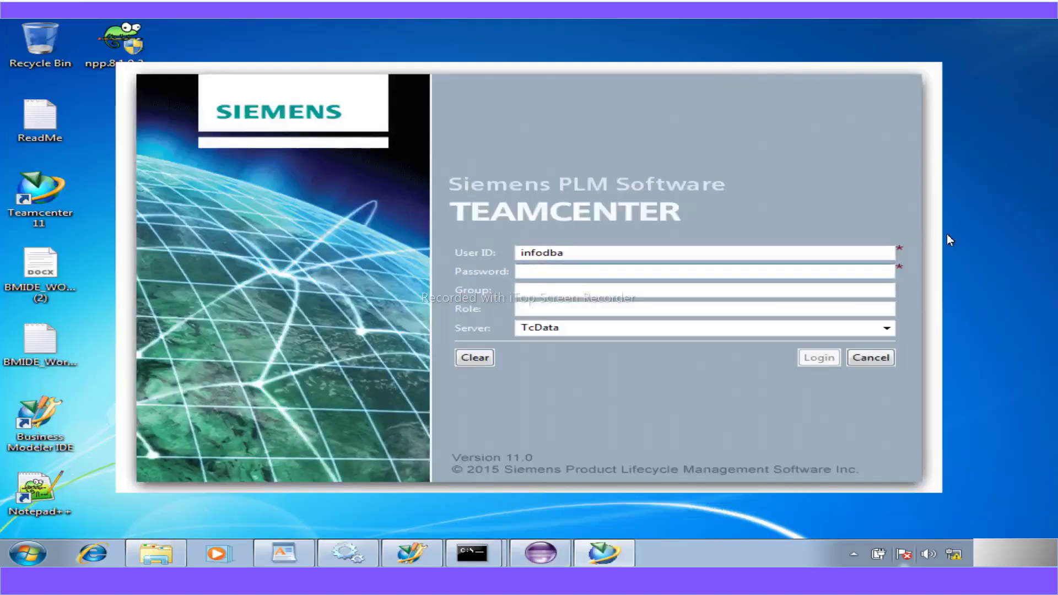
{"action": "type", "text": "infodba"}
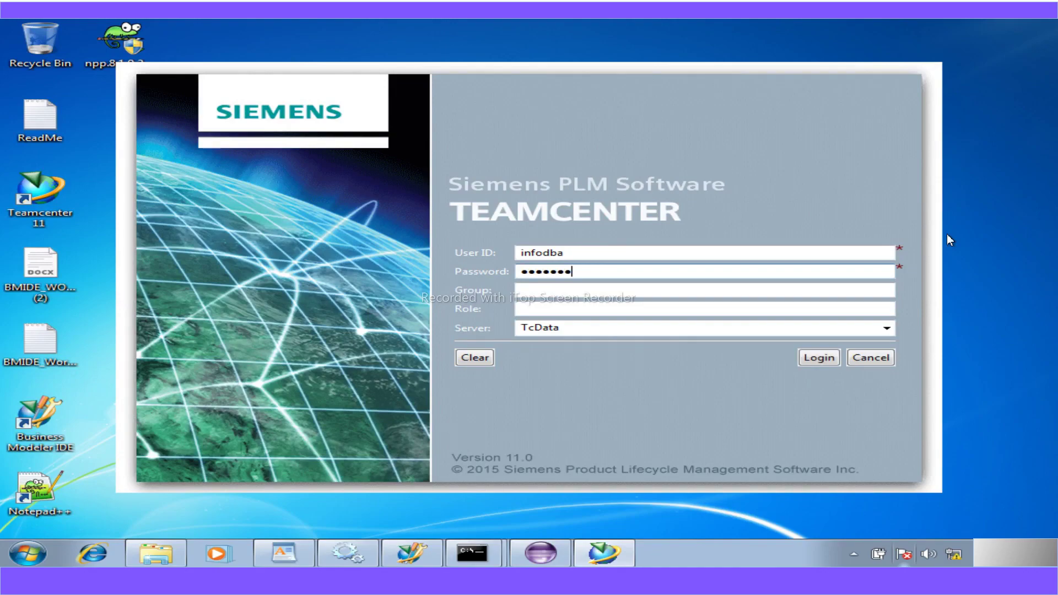
{"action": "key", "text": "Return"}
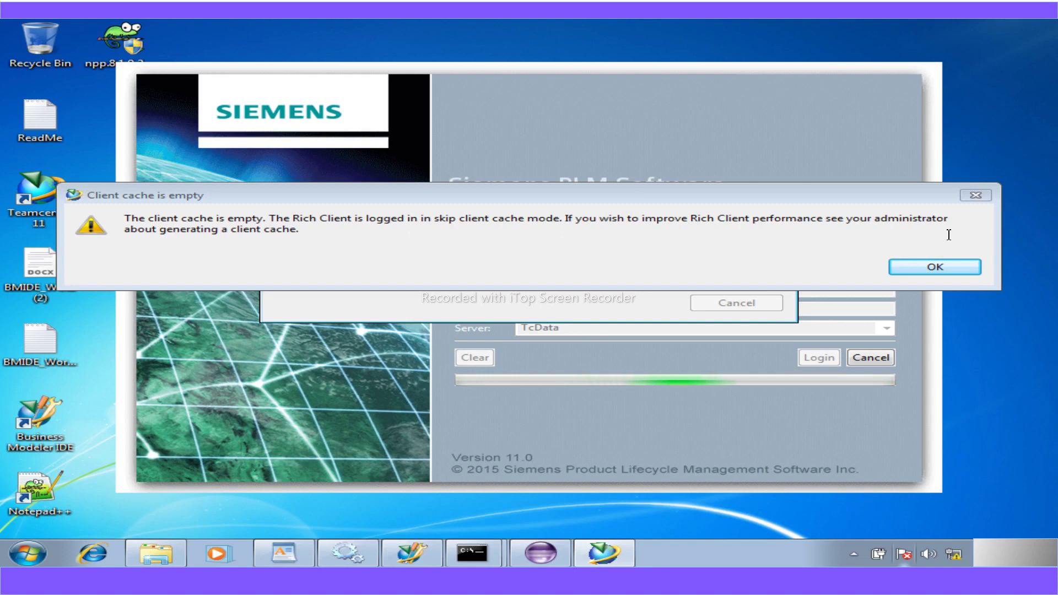
{"action": "left_click", "coordinate": [917, 267]}
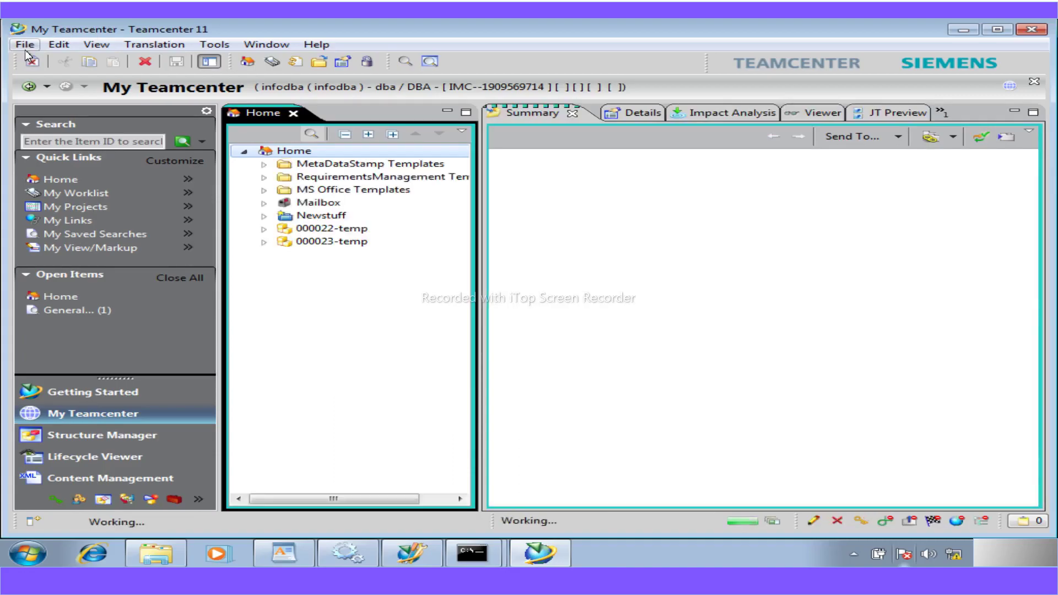
{"action": "left_click", "coordinate": [25, 46]}
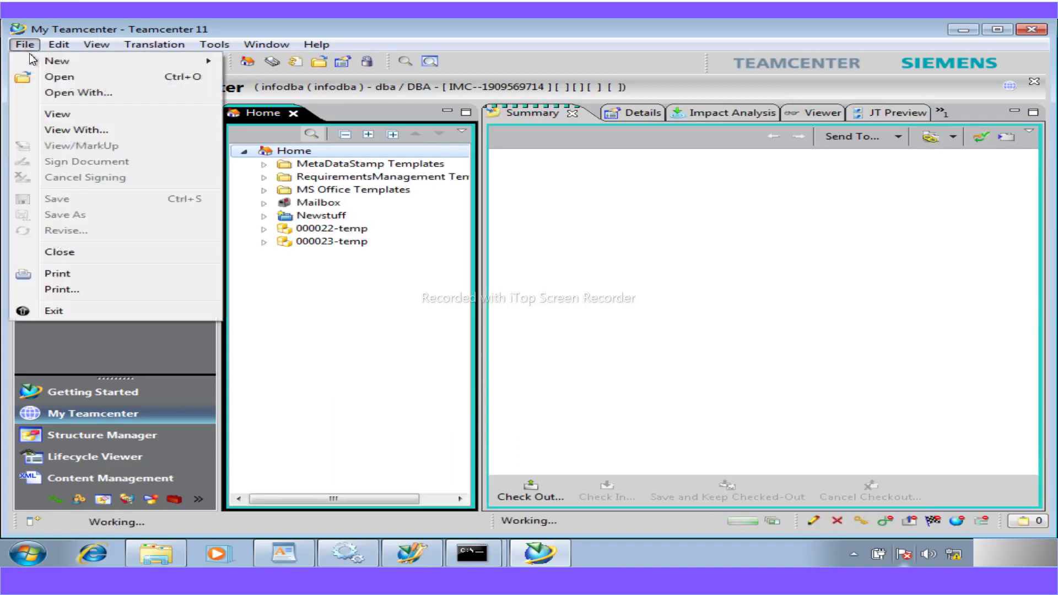
{"action": "left_click", "coordinate": [280, 70]}
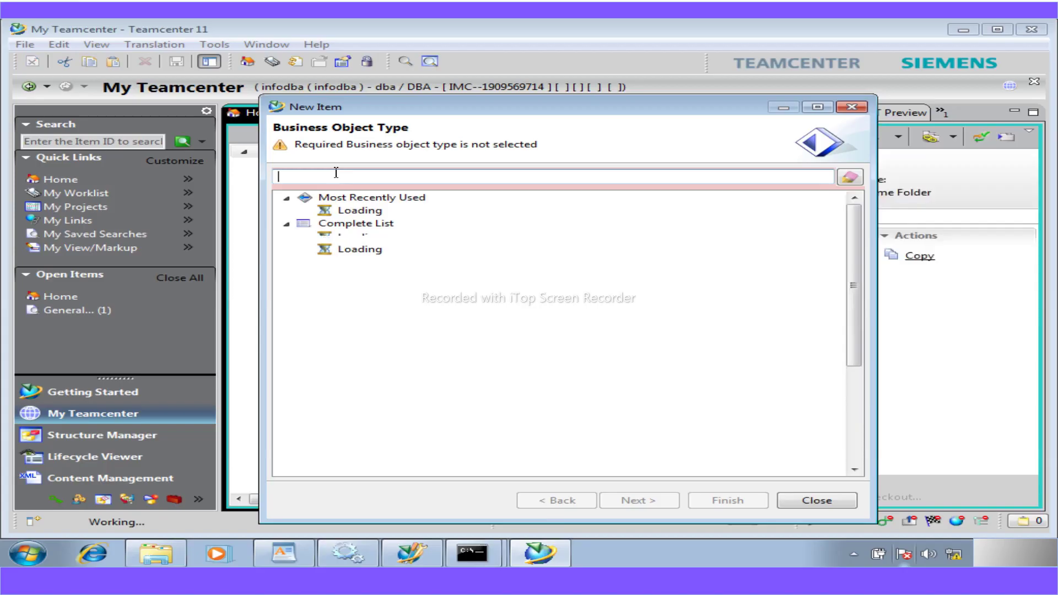
- Filter the business object types by 'wor' to show Workshop Part
{"action": "type", "text": "wor"}
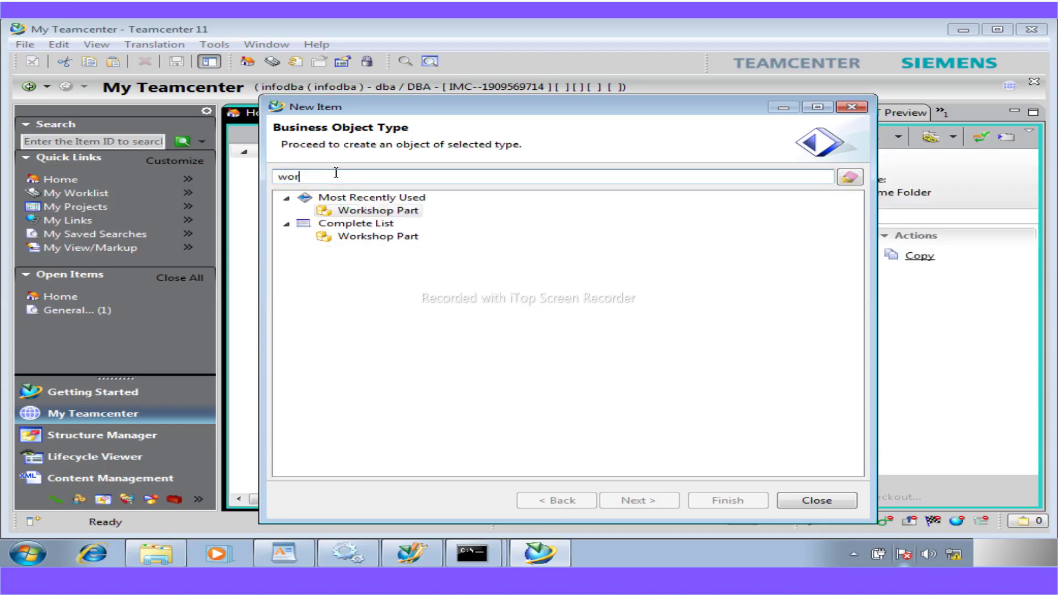
- Back out of the Workshop Part form, close the New Item wizard, and return to Business Modeler IDE
{"action": "left_click", "coordinate": [629, 503]}
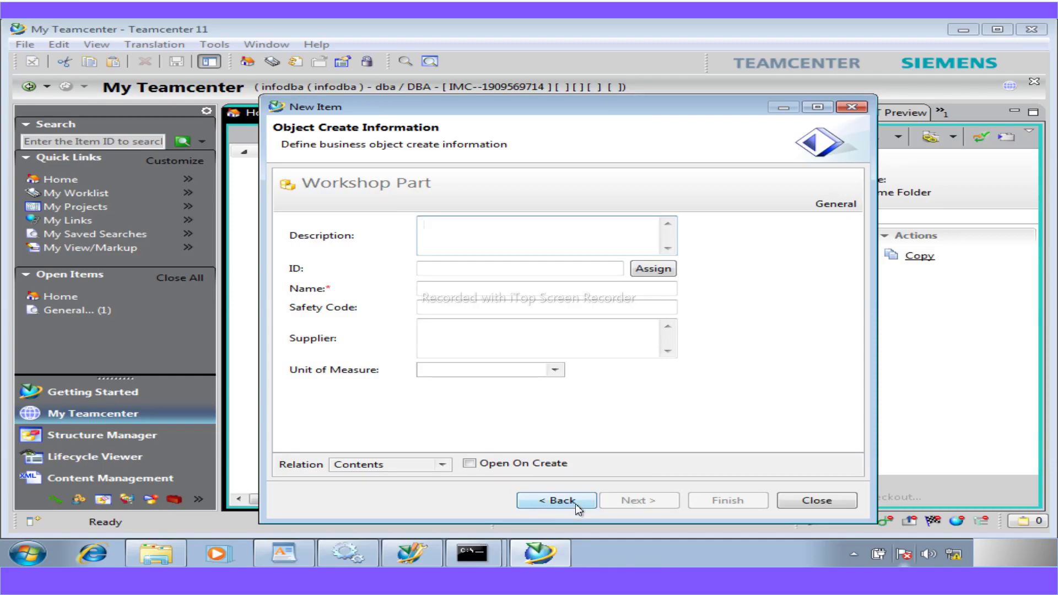
{"action": "left_click", "coordinate": [634, 307]}
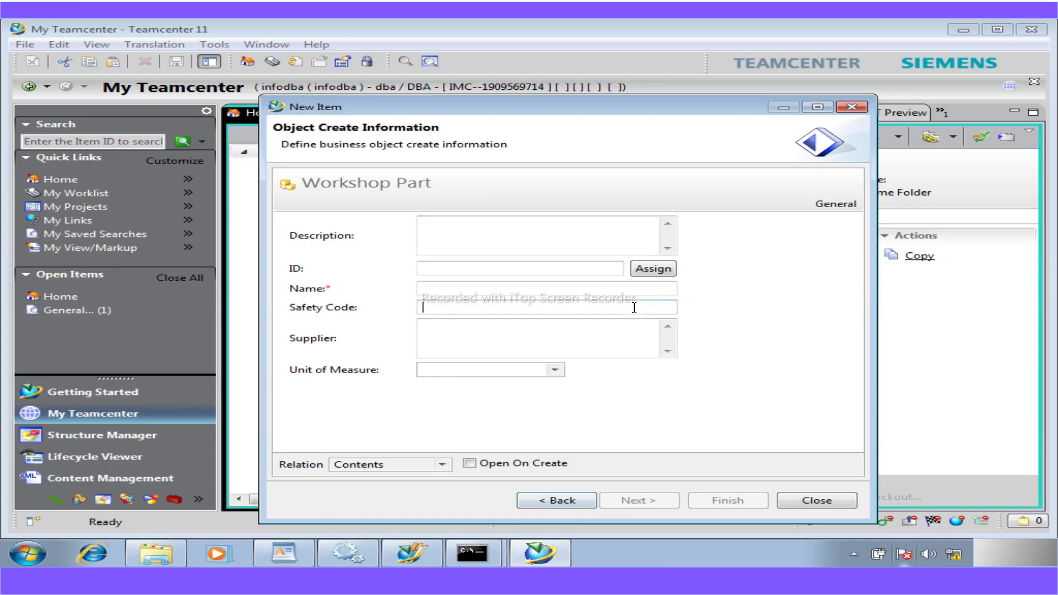
{"action": "left_click", "coordinate": [566, 501]}
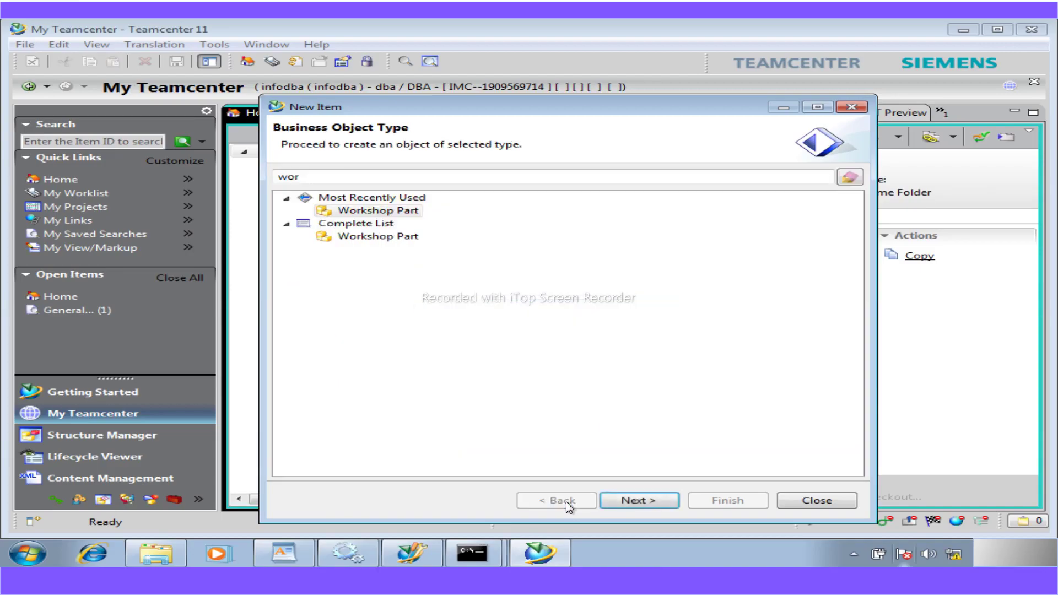
{"action": "left_click", "coordinate": [799, 500]}
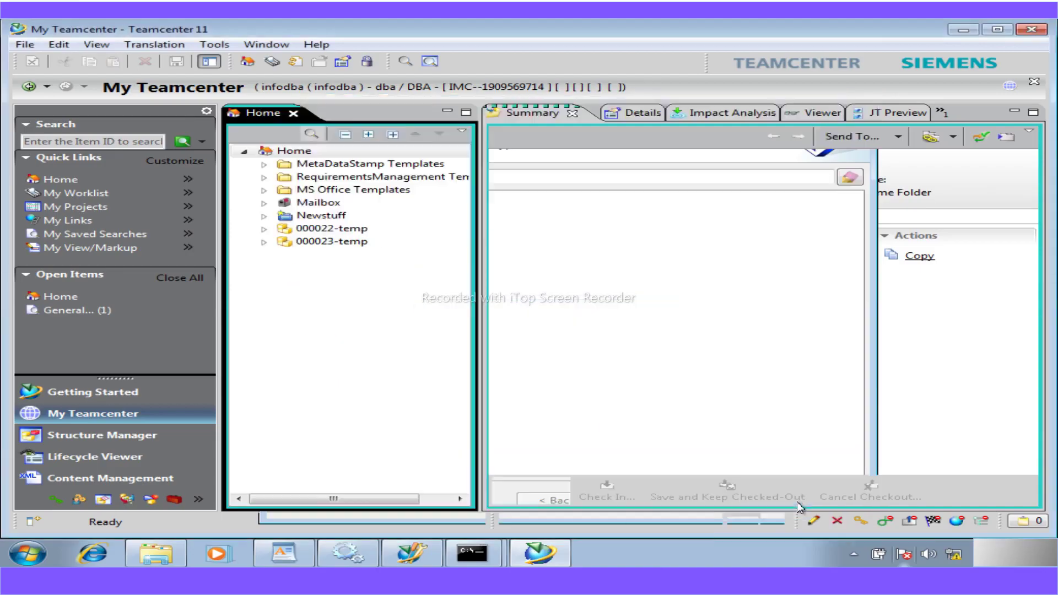
{"action": "left_click", "coordinate": [416, 558]}
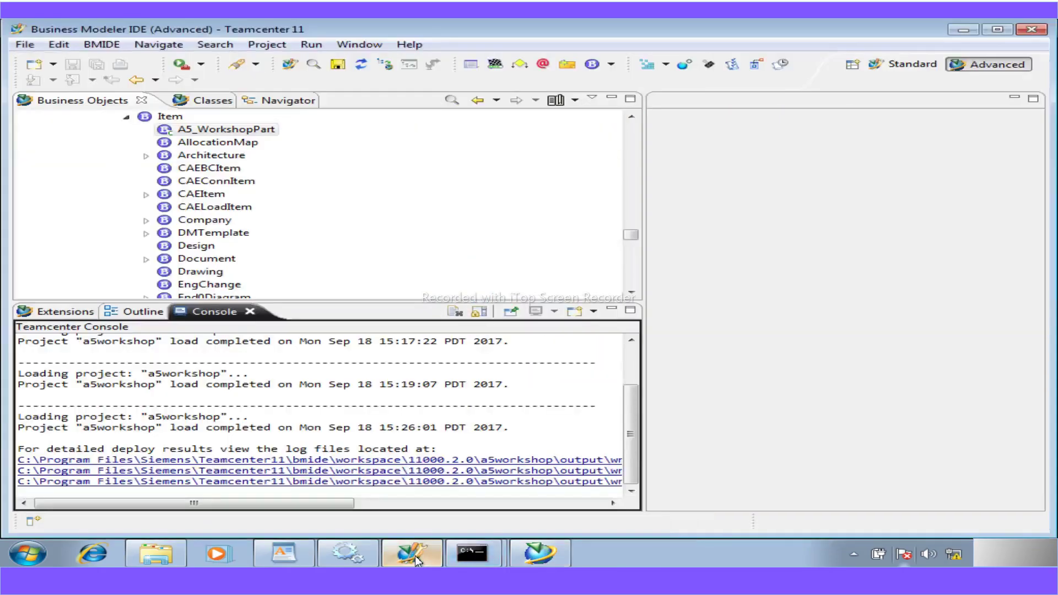
- Open A5_WorkshopPart's Properties and check the LOVs attached to a5_safety_code and a5_supplier
{"action": "double_click", "coordinate": [214, 131]}
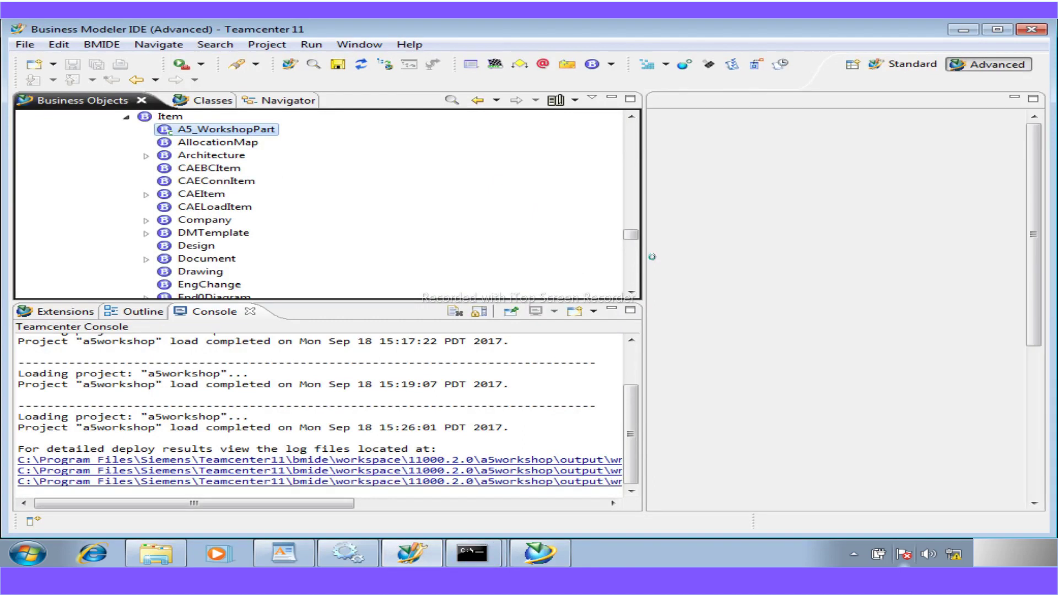
{"action": "left_click_drag", "start_coordinate": [646, 267], "coordinate": [359, 262]}
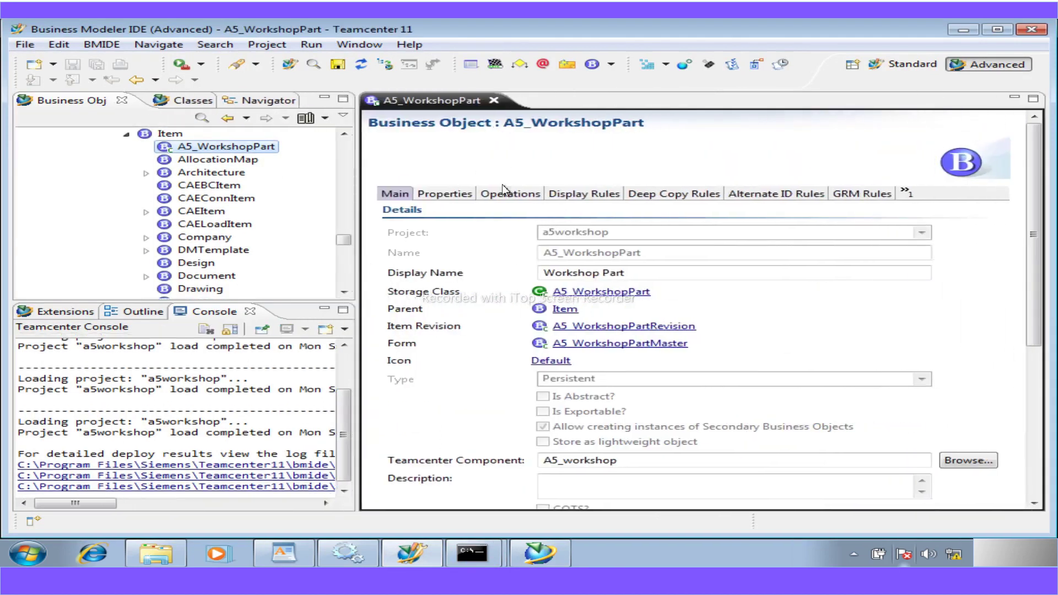
{"action": "left_click", "coordinate": [447, 194]}
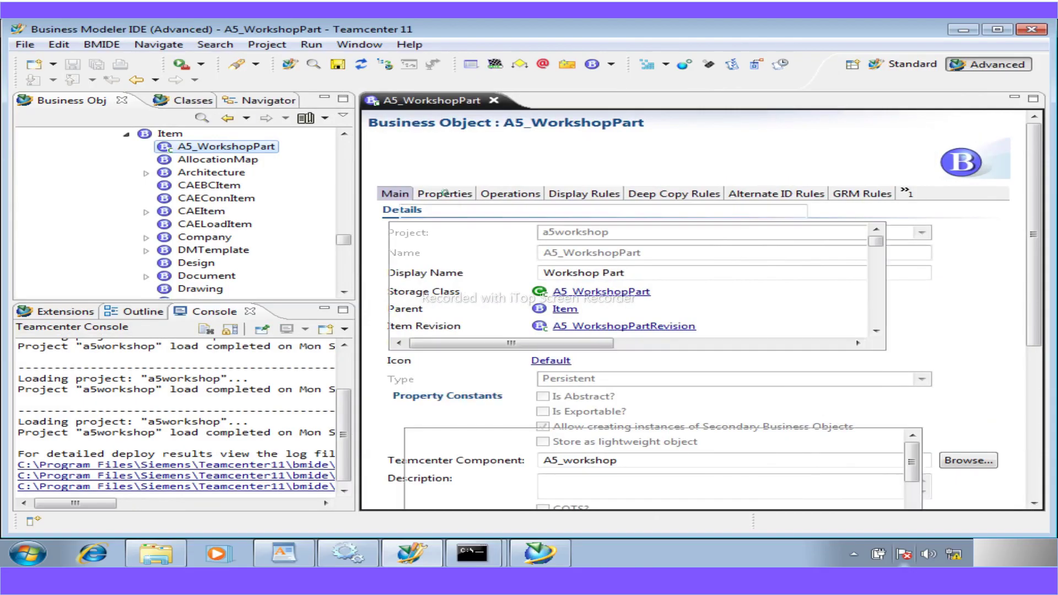
{"action": "left_click", "coordinate": [452, 247]}
{"action": "left_click", "coordinate": [658, 385]}
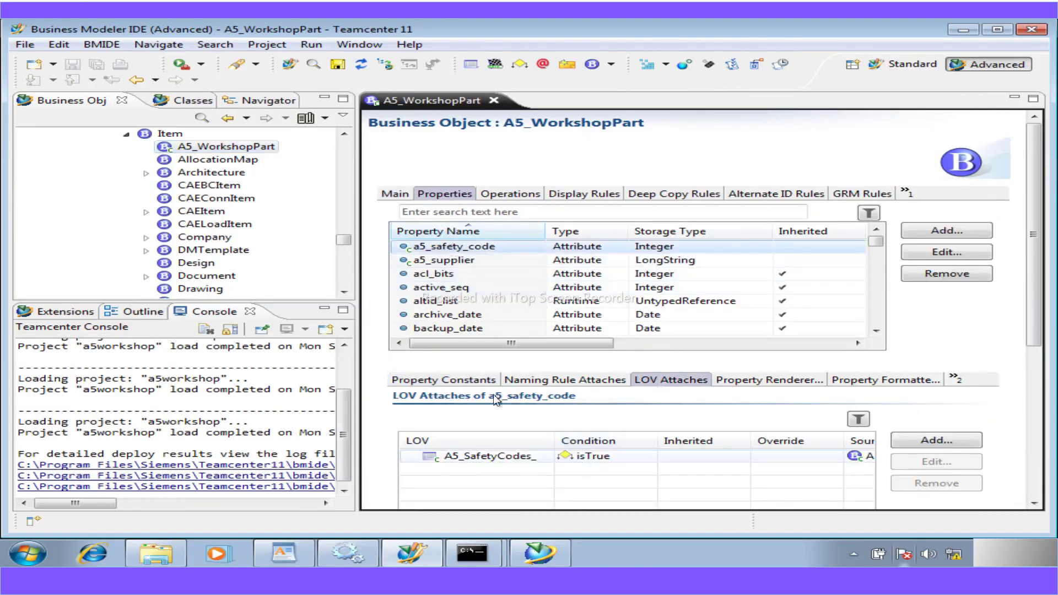
{"action": "left_click", "coordinate": [444, 263]}
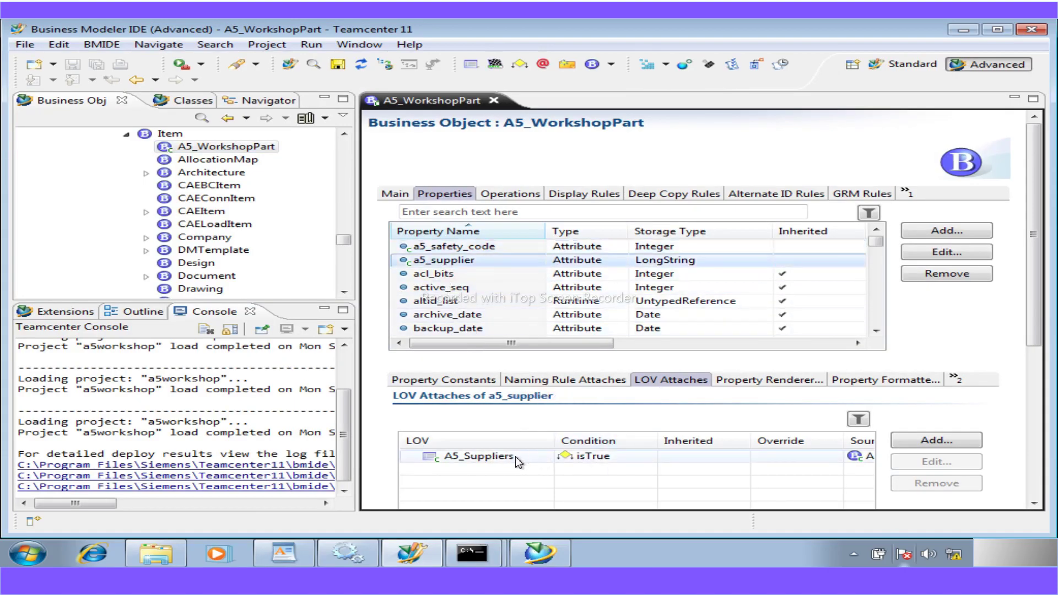
{"action": "left_click", "coordinate": [964, 29]}
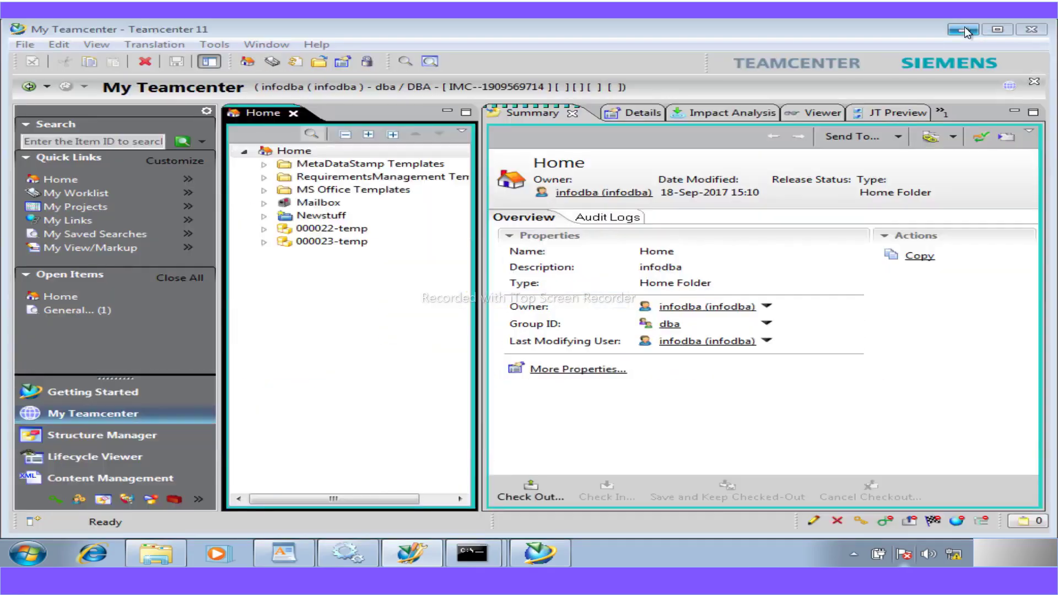
- Review the Workshop Part form's Safety Code values and its East and West supplier groups
{"action": "left_click", "coordinate": [156, 552]}
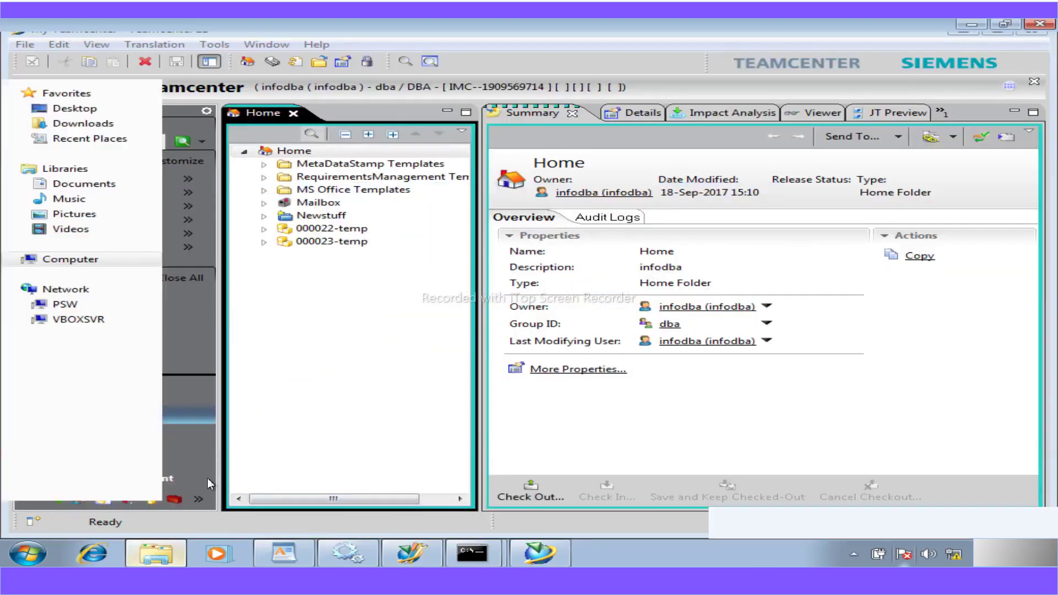
{"action": "left_click", "coordinate": [502, 45]}
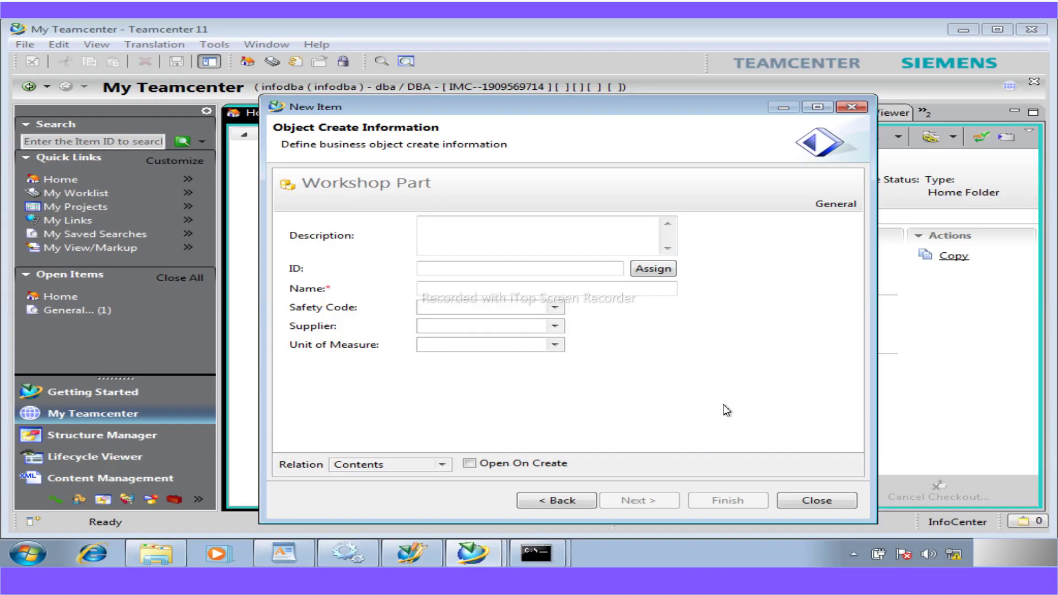
{"action": "left_click", "coordinate": [554, 308]}
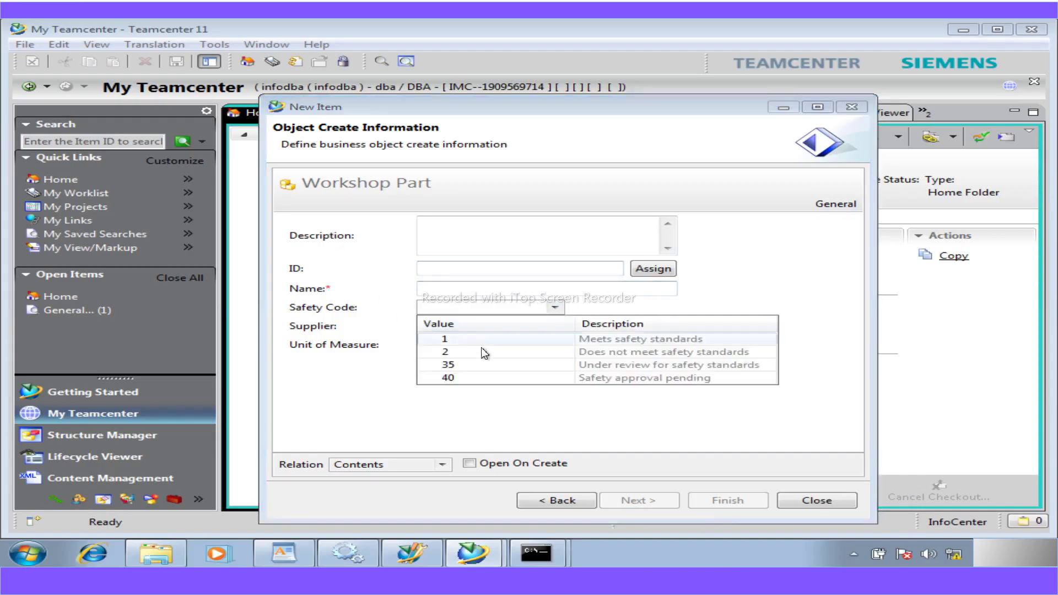
{"action": "left_click", "coordinate": [339, 434]}
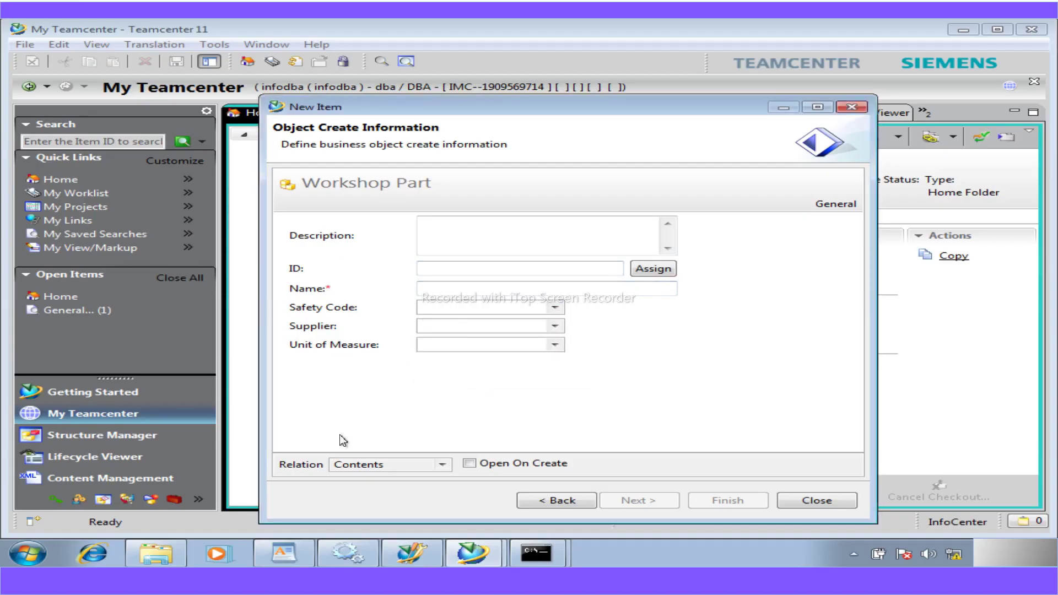
{"action": "left_click", "coordinate": [556, 326]}
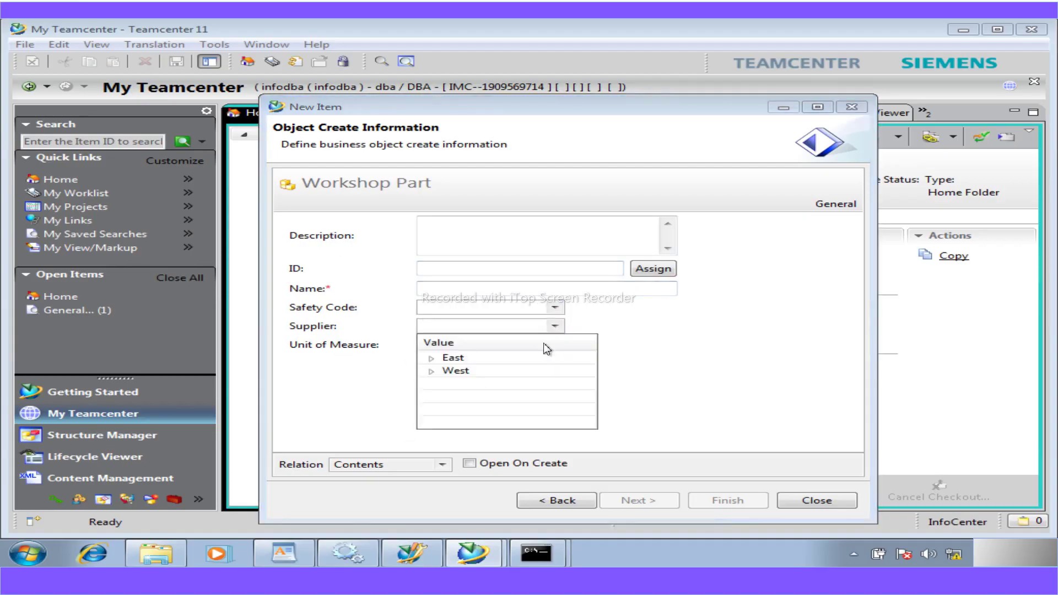
{"action": "left_click", "coordinate": [433, 359]}
{"action": "left_click", "coordinate": [431, 397]}
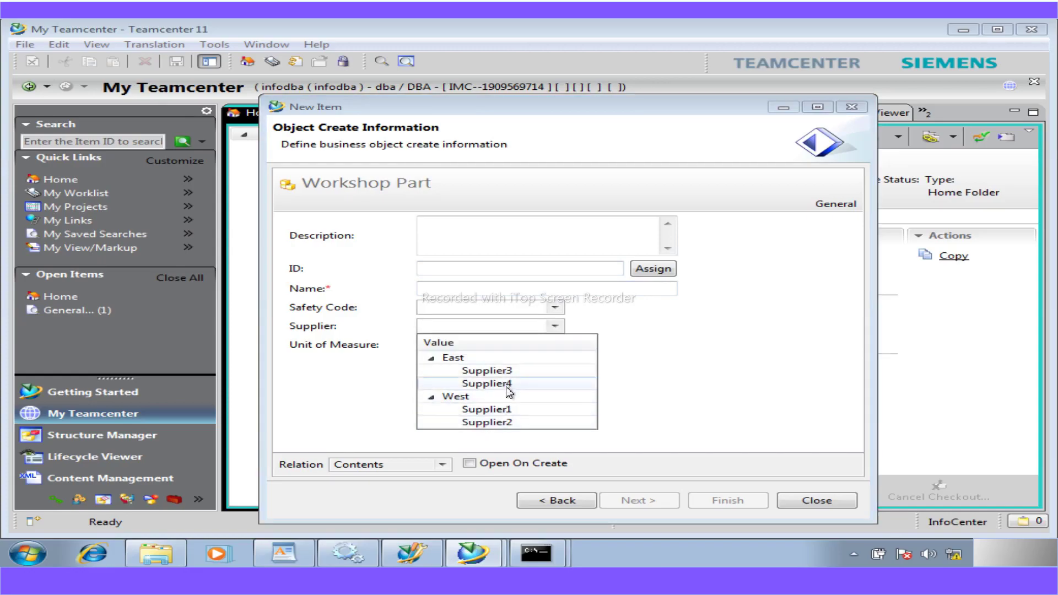
{"action": "left_click", "coordinate": [680, 405]}
- Name the part 'temp', submit it with Finish, and close the form
{"action": "left_click", "coordinate": [549, 291]}
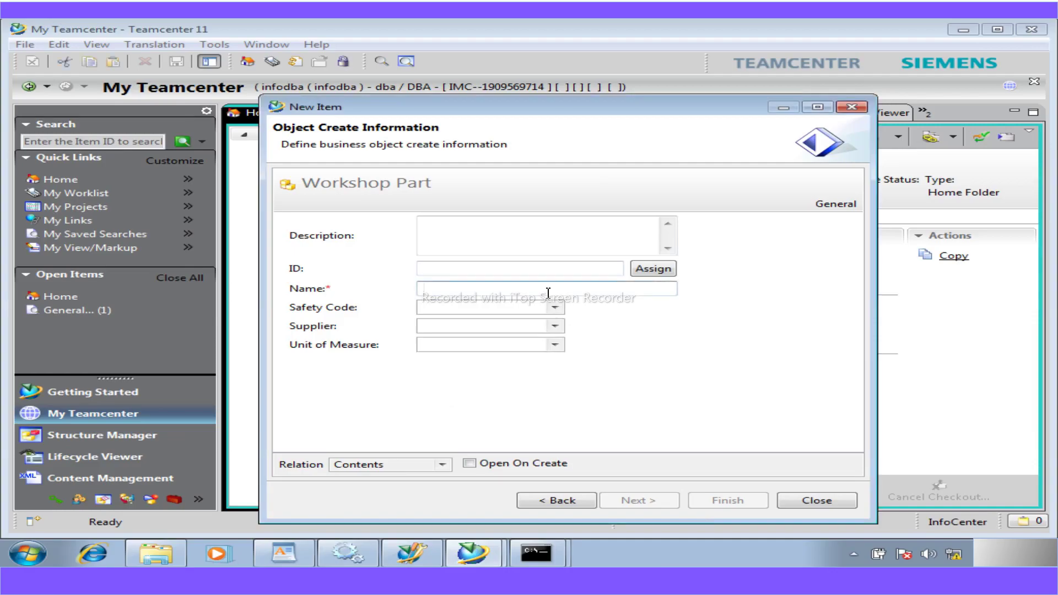
{"action": "type", "text": "temp"}
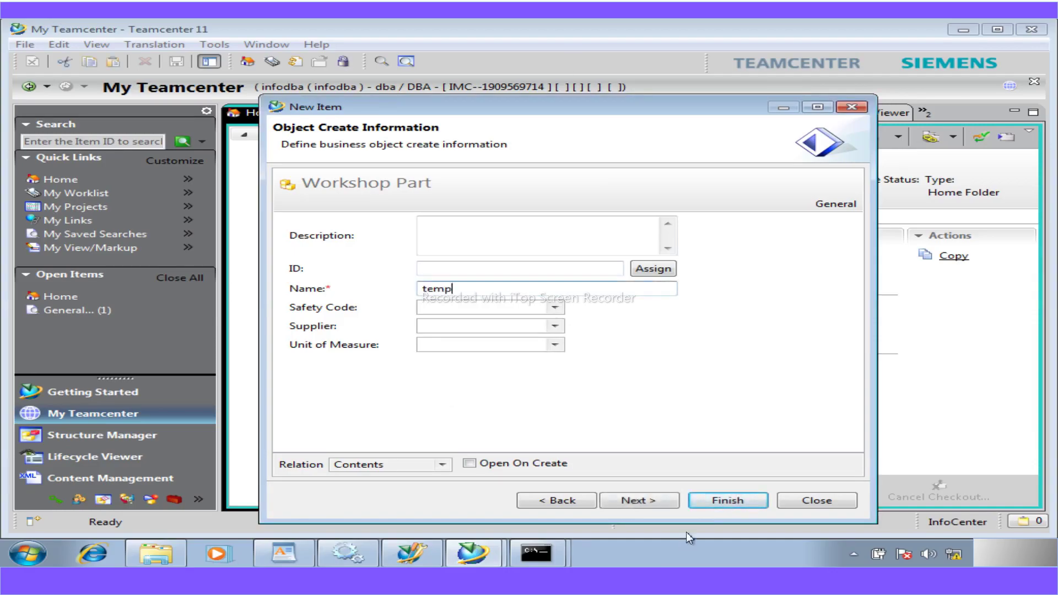
{"action": "left_click", "coordinate": [714, 497]}
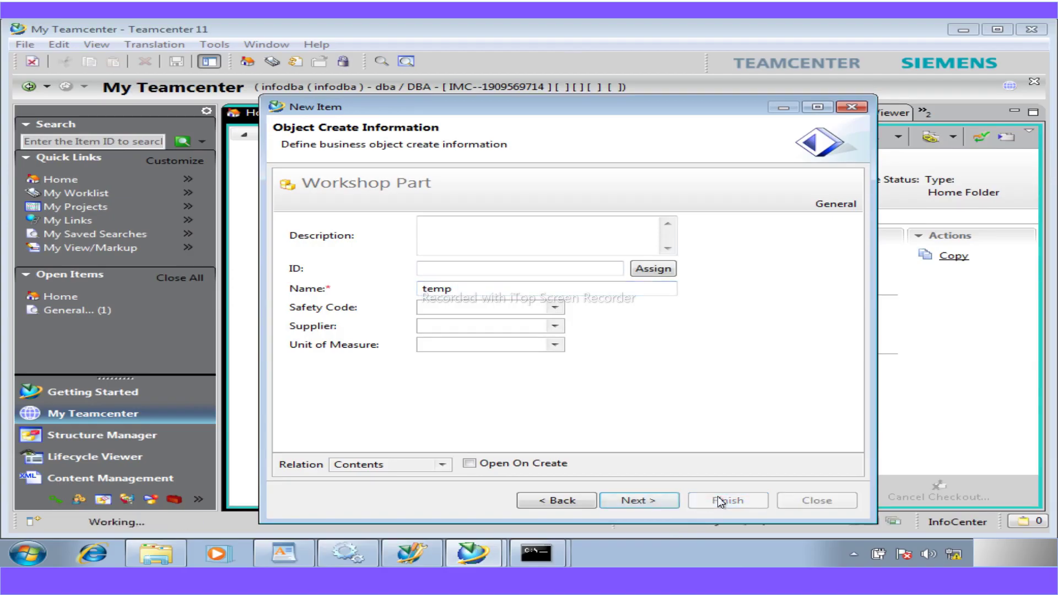
{"action": "left_click", "coordinate": [792, 502]}
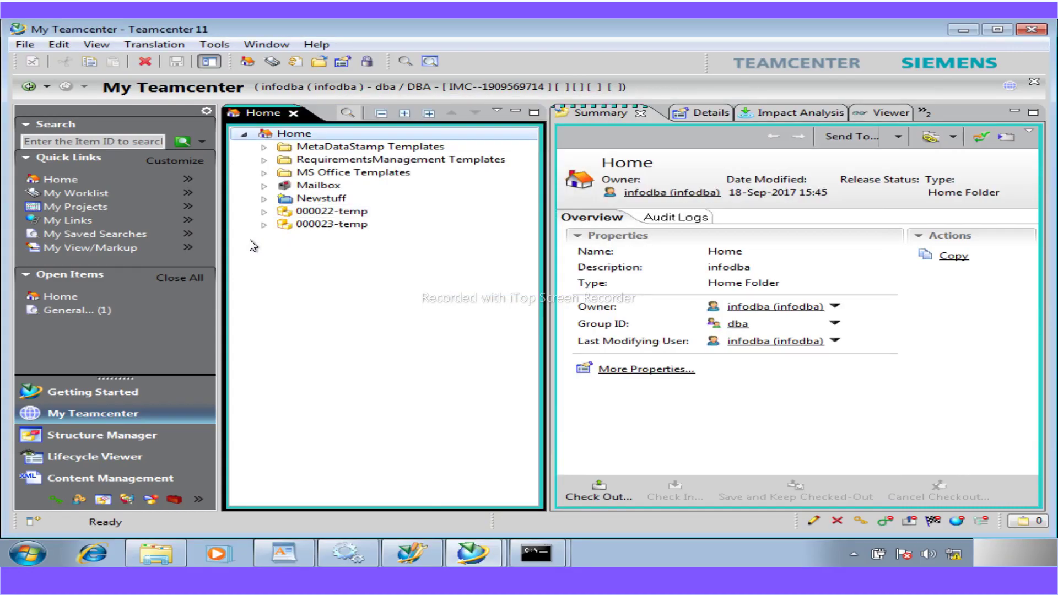
- Refresh the Home folder and start a new Item of type Workshop Part
{"action": "right_click", "coordinate": [287, 138]}
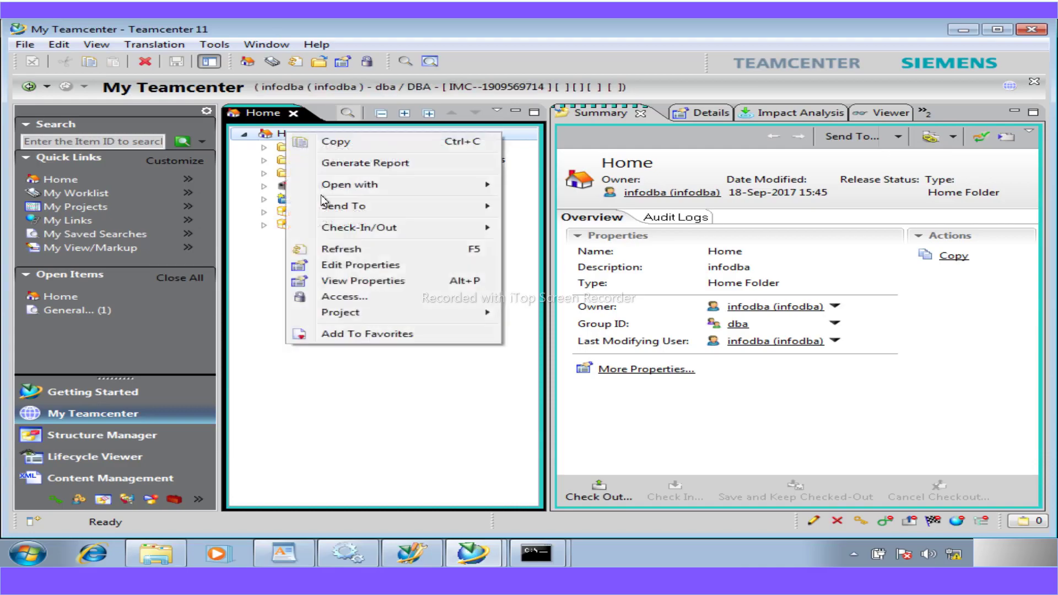
{"action": "left_click", "coordinate": [336, 250]}
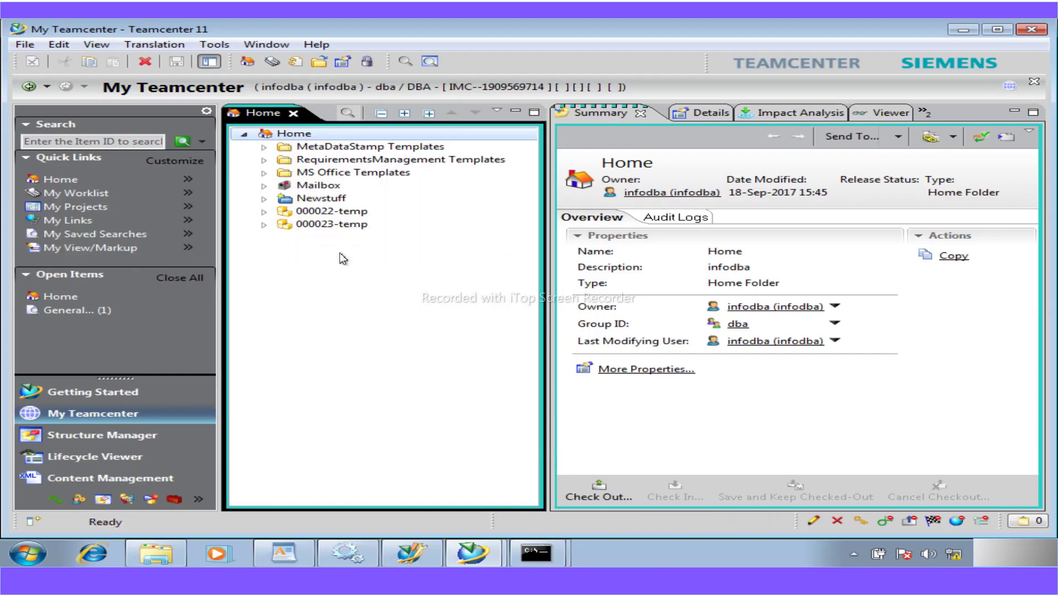
{"action": "left_click", "coordinate": [25, 47]}
{"action": "mouse_move", "coordinate": [37, 62]}
{"action": "left_click", "coordinate": [285, 63]}
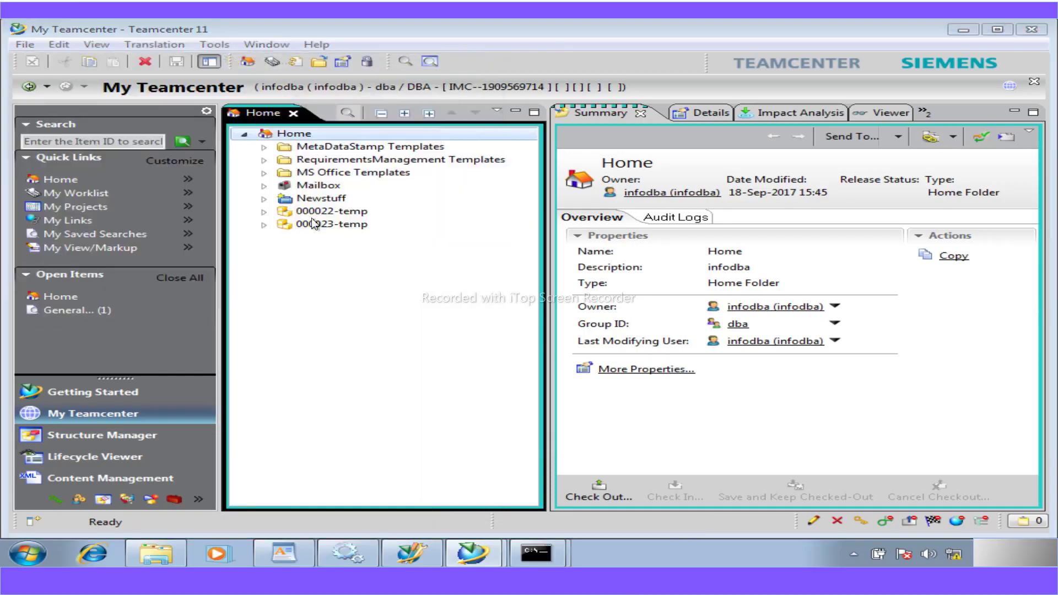
{"action": "left_click", "coordinate": [352, 210]}
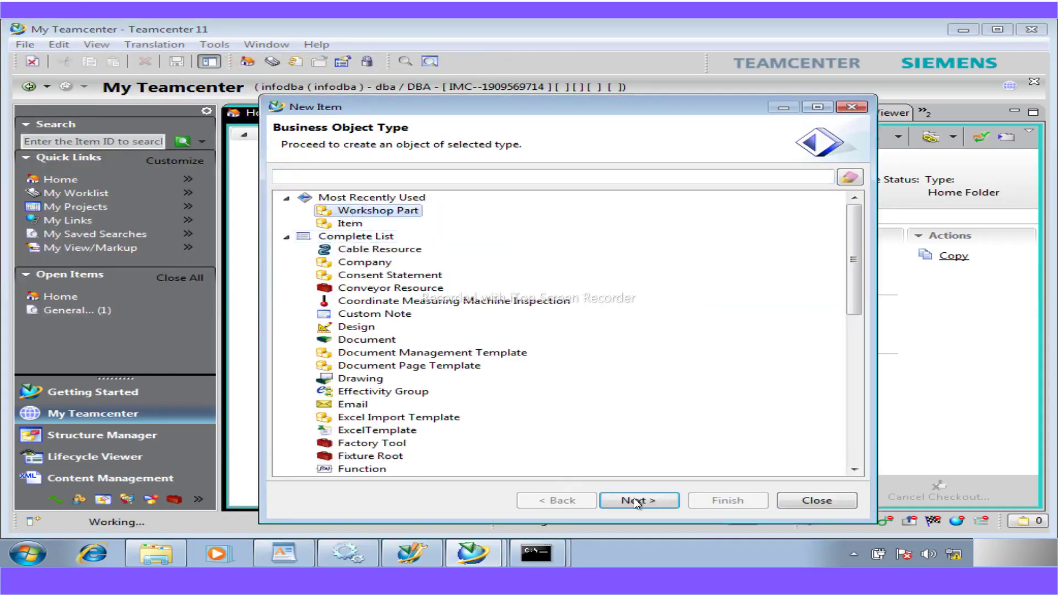
{"action": "left_click", "coordinate": [637, 498]}
- Create the part 'temp' with Safety Code 1 and supplier Supplier1, then close the form
{"action": "left_click", "coordinate": [427, 292]}
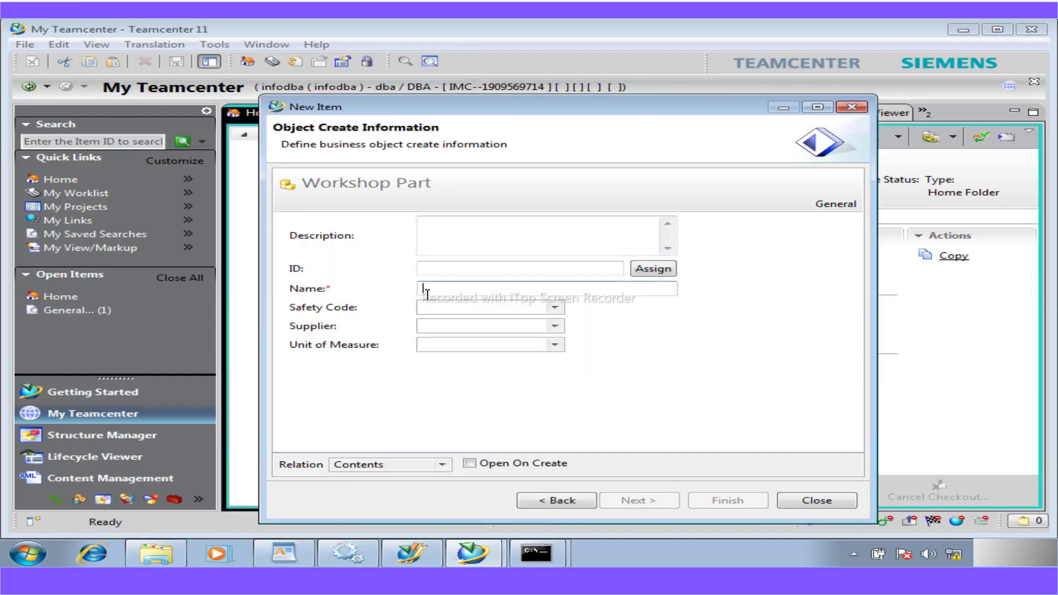
{"action": "type", "text": "temp"}
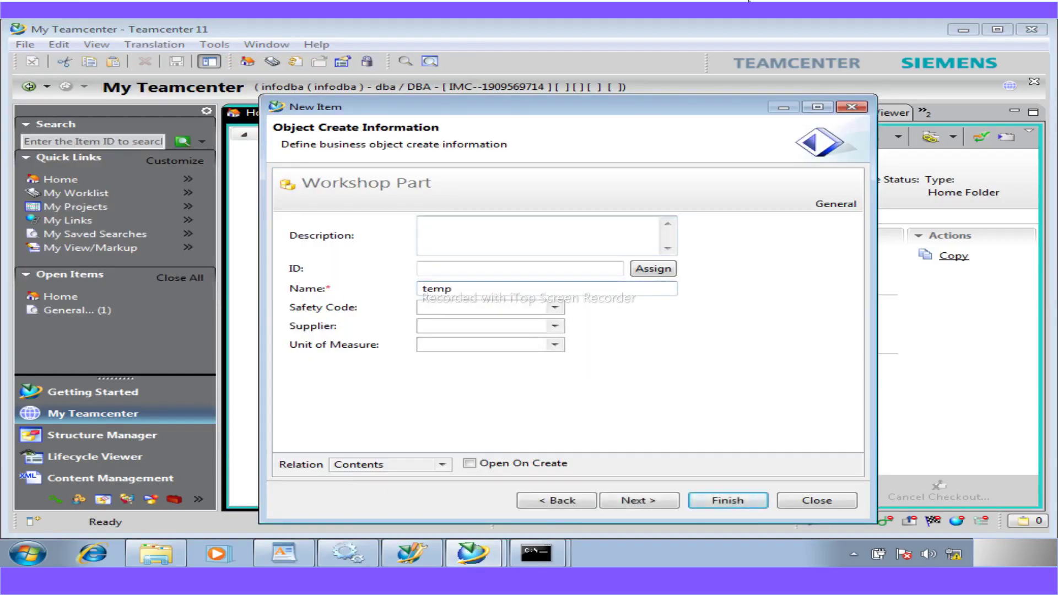
{"action": "left_click", "coordinate": [555, 308]}
{"action": "left_click", "coordinate": [489, 338]}
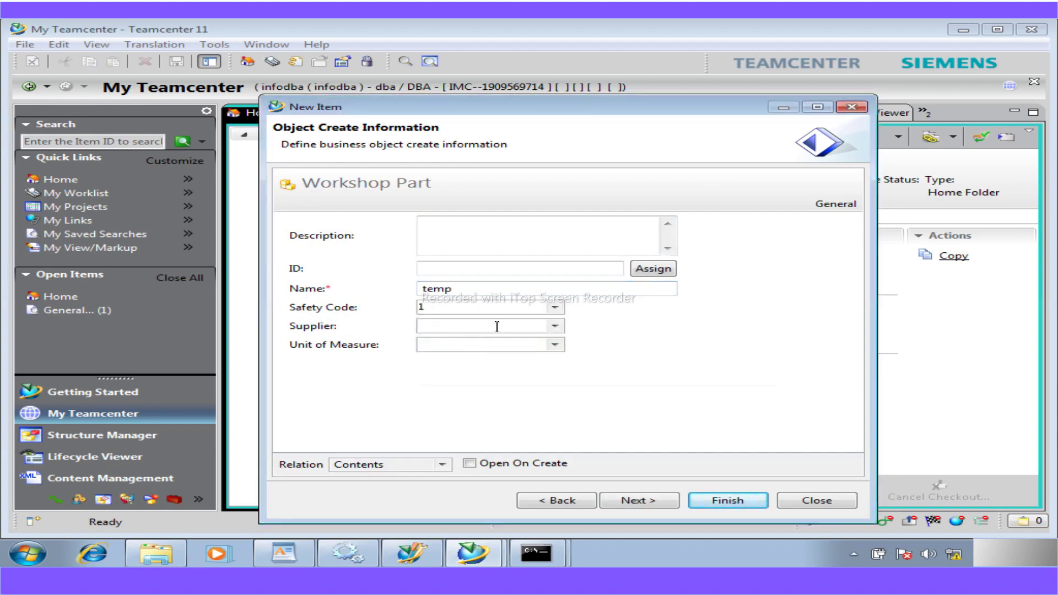
{"action": "left_click", "coordinate": [554, 326]}
{"action": "left_click", "coordinate": [435, 376]}
{"action": "left_click", "coordinate": [468, 382]}
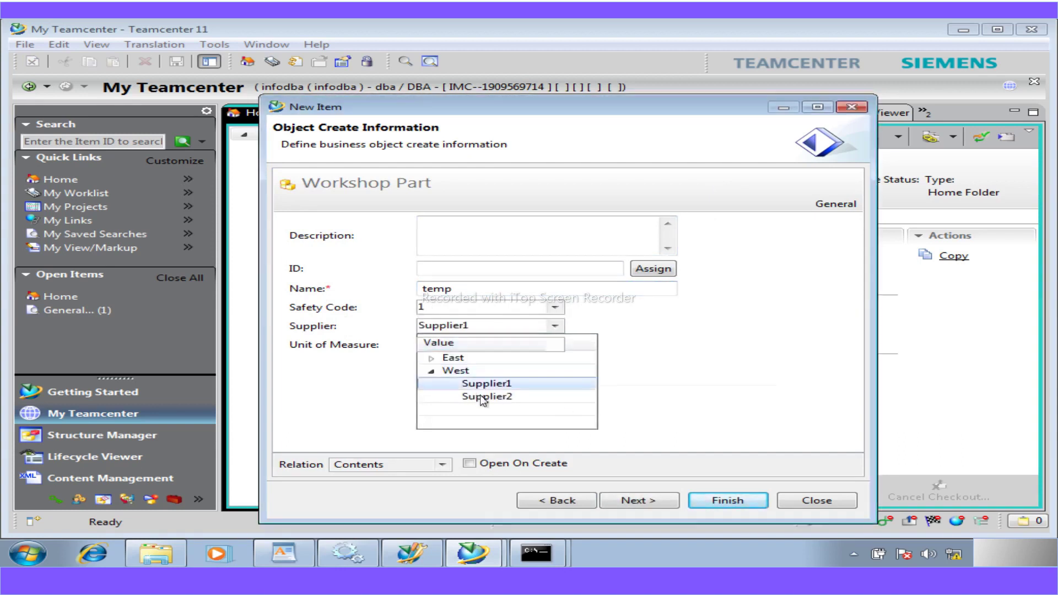
{"action": "left_click", "coordinate": [710, 503]}
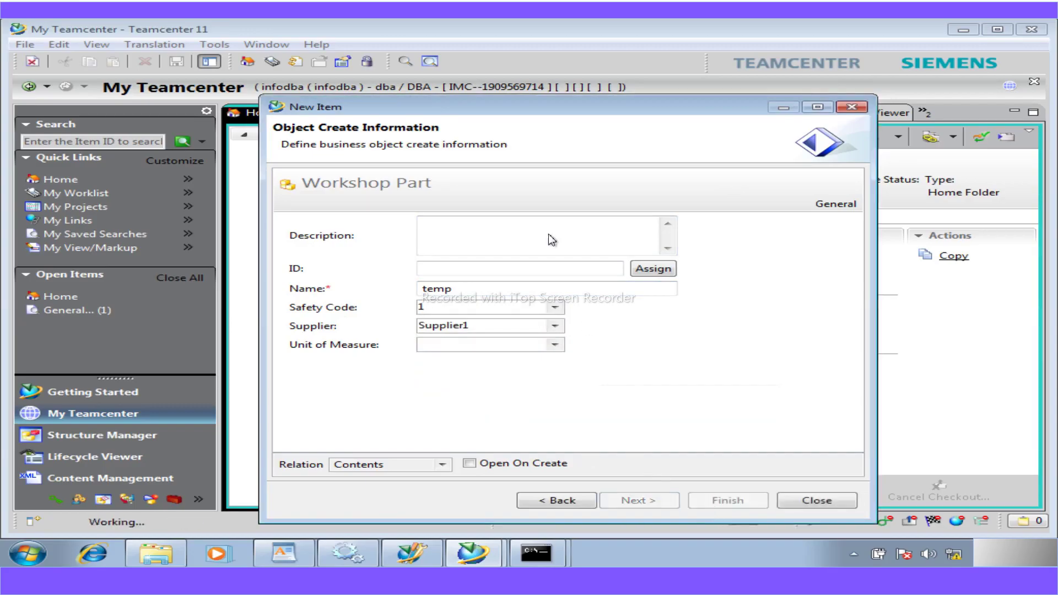
{"action": "left_click_drag", "start_coordinate": [477, 114], "coordinate": [653, 111]}
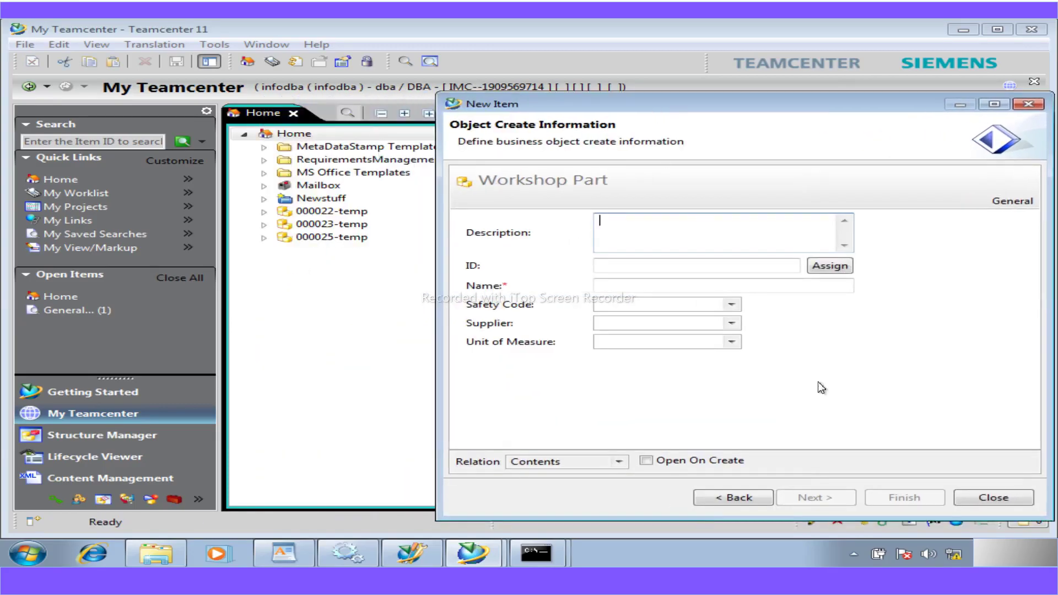
{"action": "left_click", "coordinate": [992, 498]}
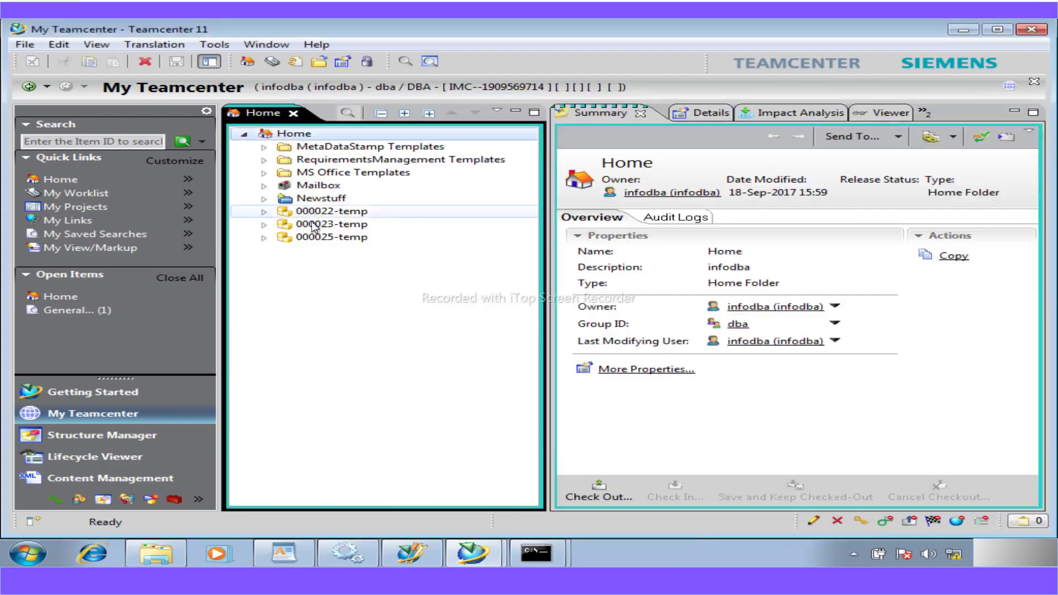
- Check out the 000025-temp workshop part for editing
{"action": "left_click", "coordinate": [314, 238]}
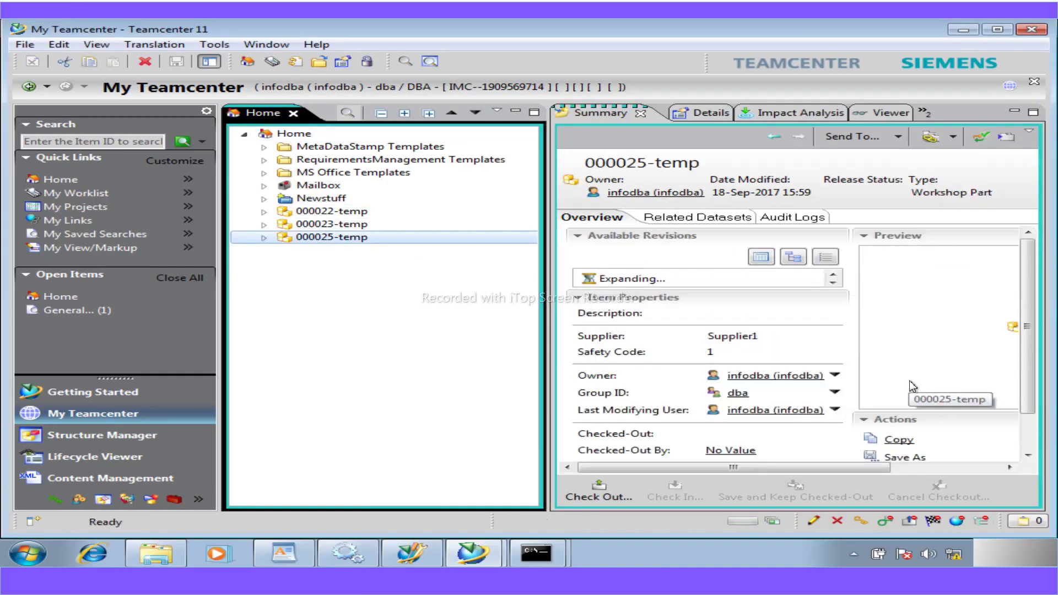
{"action": "left_click", "coordinate": [600, 499]}
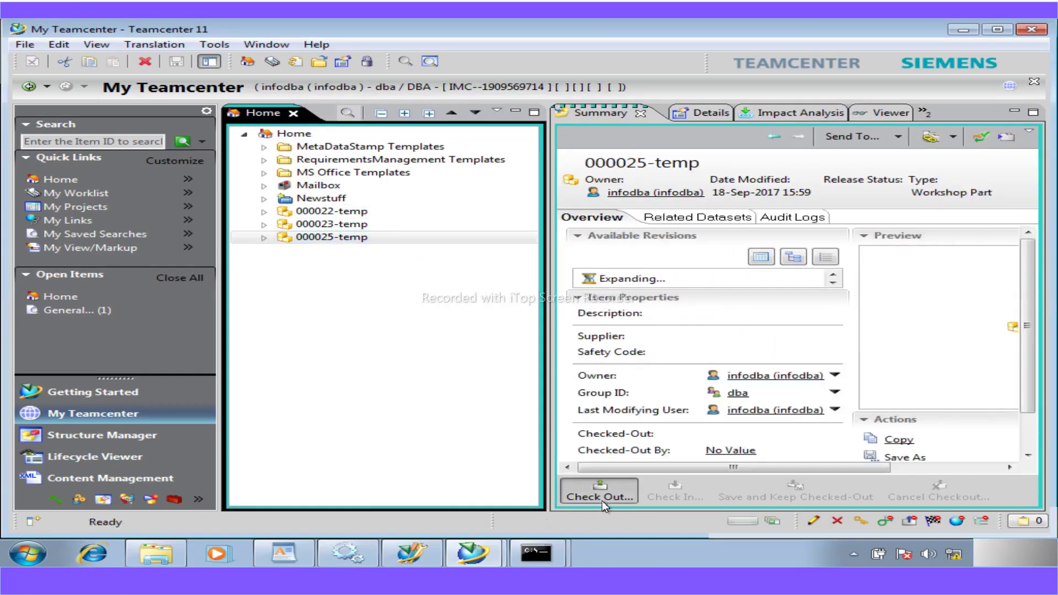
{"action": "left_click", "coordinate": [636, 331]}
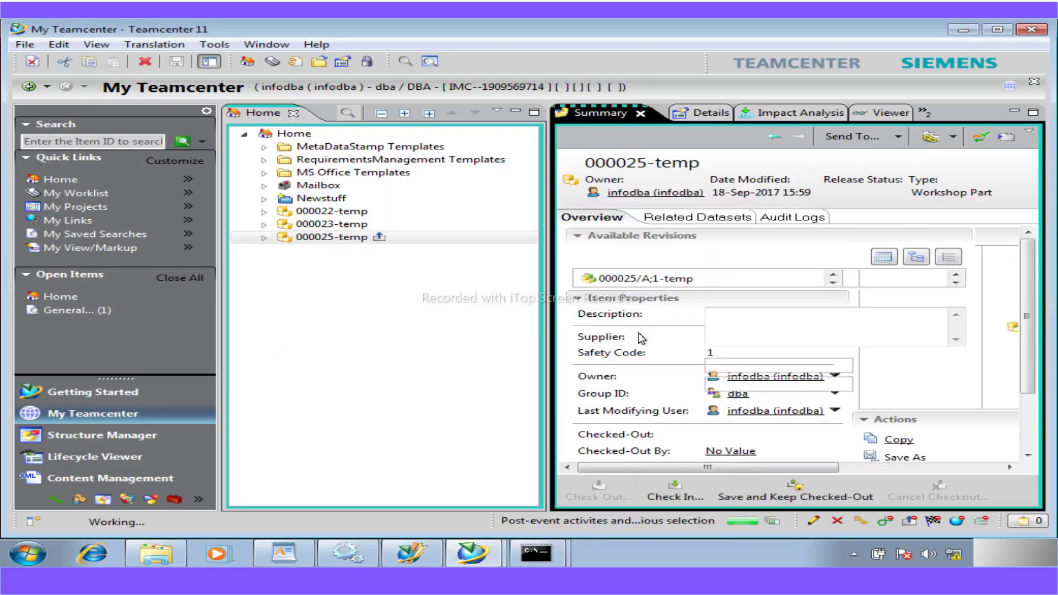
- Set Supplier to Supplier1 and Safety Code to 1, then check 000025-temp back in
{"action": "left_click", "coordinate": [843, 367]}
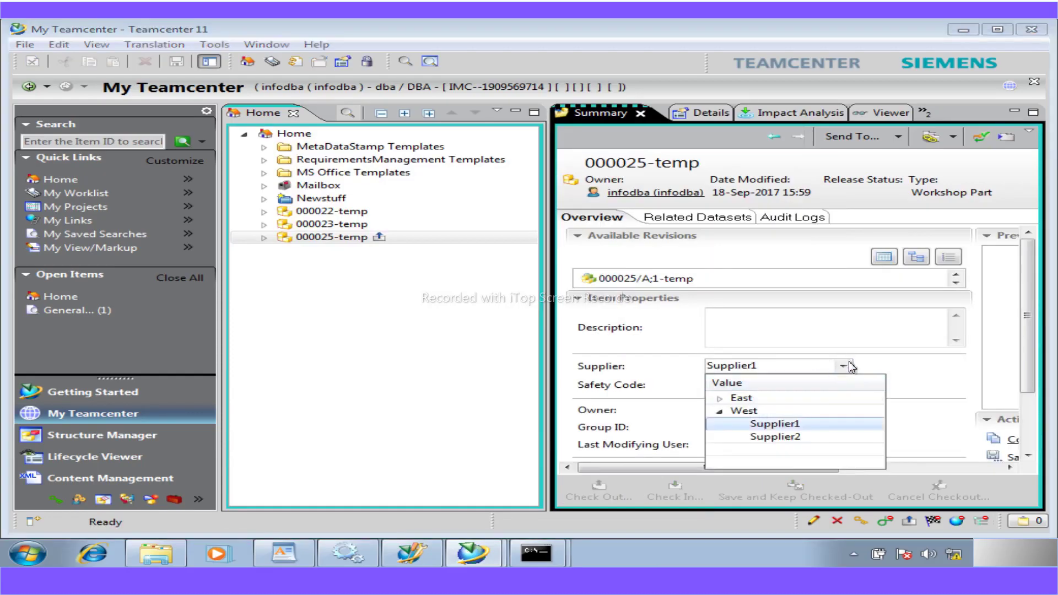
{"action": "left_click", "coordinate": [844, 368]}
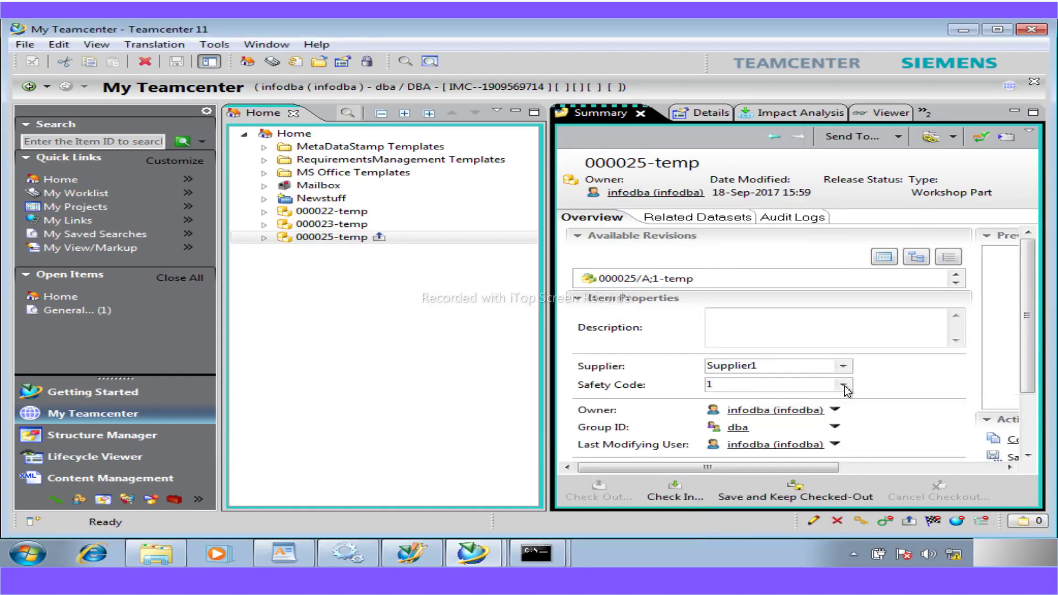
{"action": "left_click", "coordinate": [844, 385]}
{"action": "left_click", "coordinate": [843, 385]}
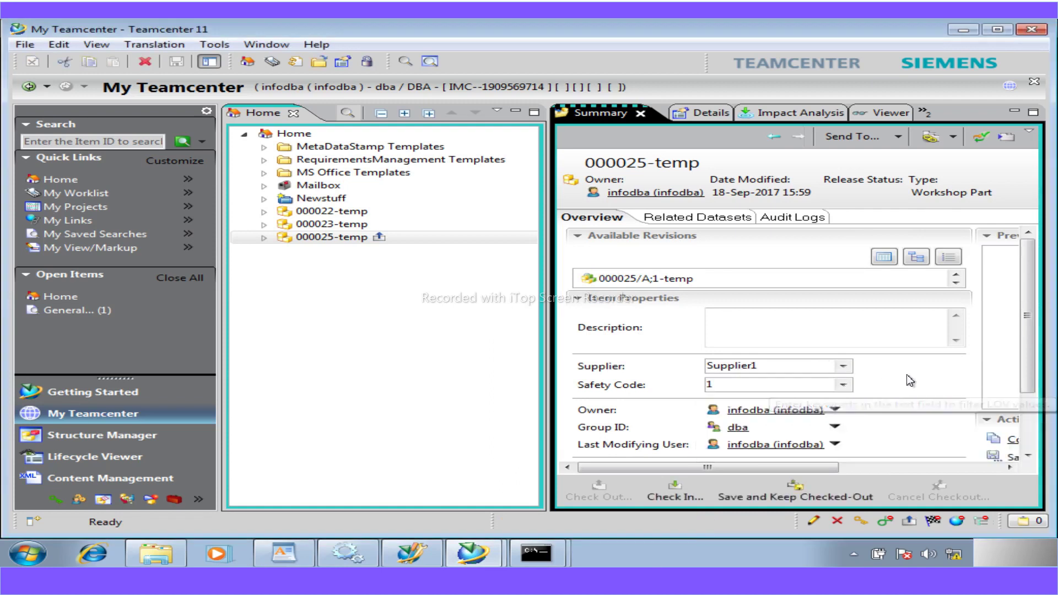
{"action": "left_click", "coordinate": [661, 493]}
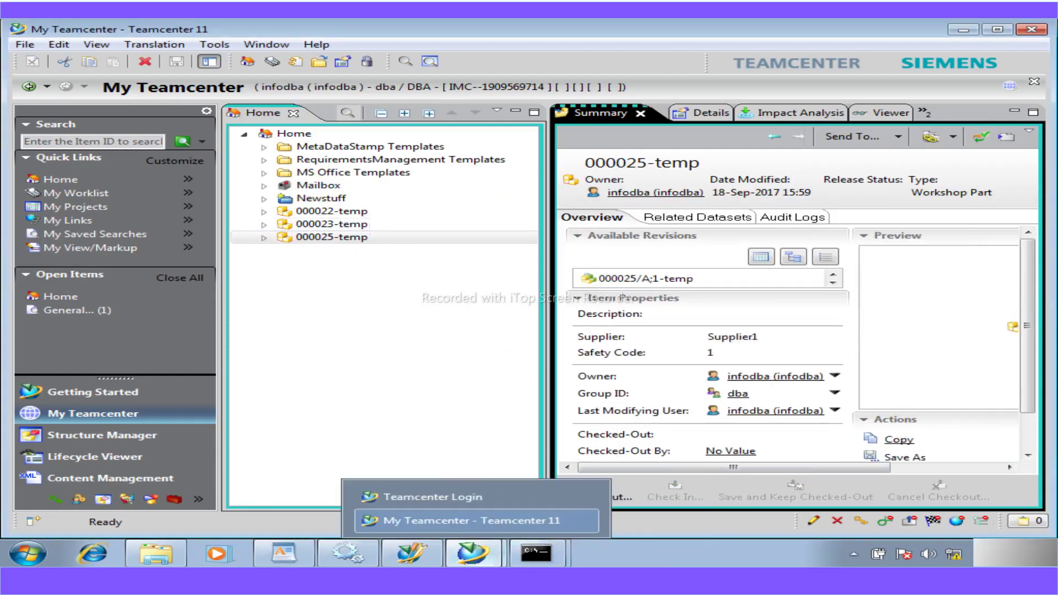
{"action": "key", "text": "alt+Tab"}
- Scroll the workshop PDF down to page 32, Workshop 7: Add a naming rule
{"action": "scroll", "coordinate": [337, 436], "scroll_direction": "down", "scroll_amount": 15}
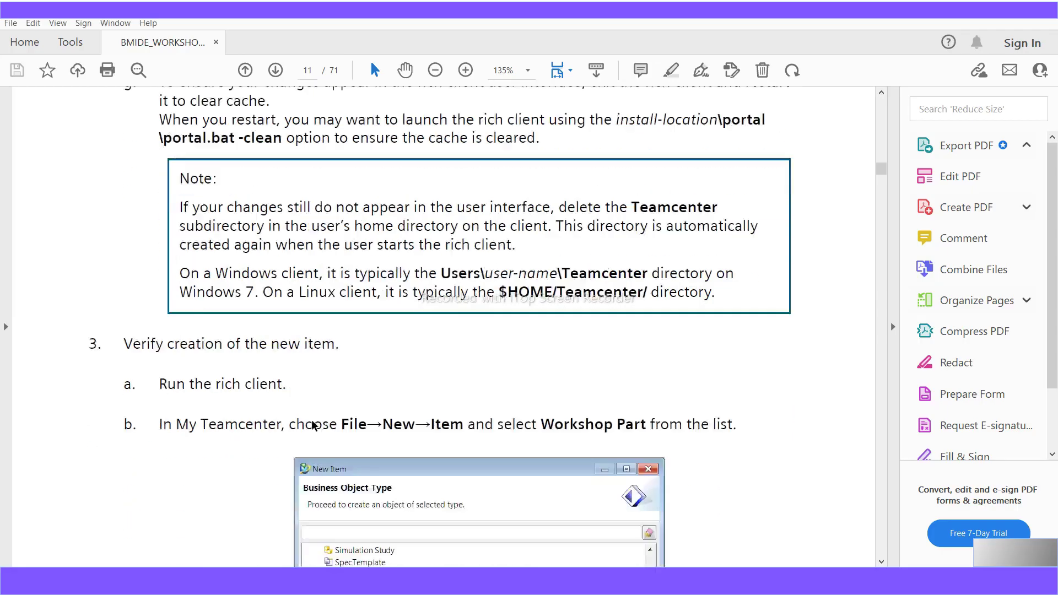
{"action": "scroll", "coordinate": [312, 420], "scroll_direction": "down", "scroll_amount": 20}
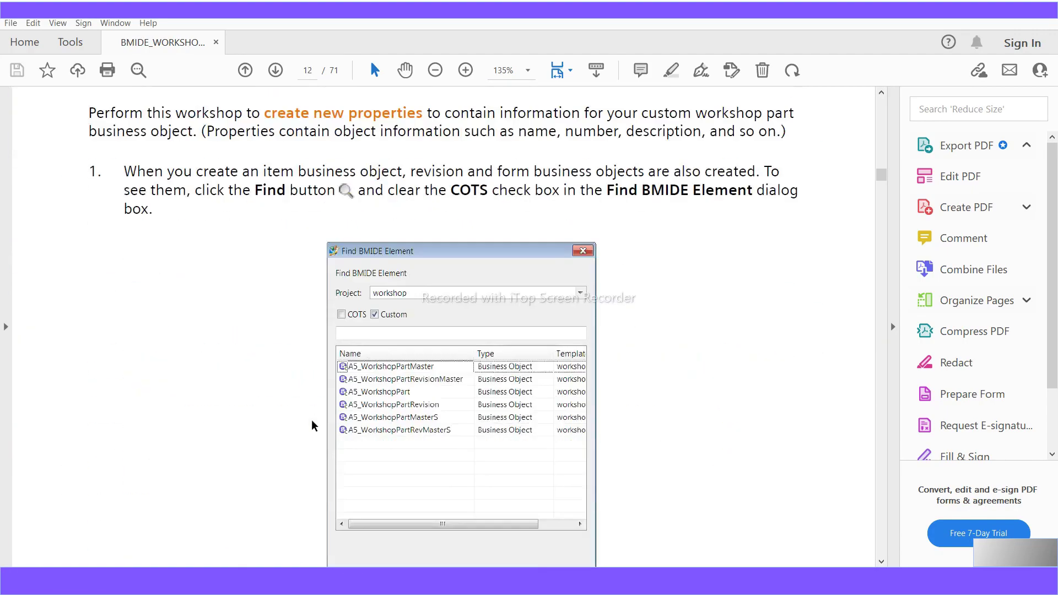
{"action": "scroll", "coordinate": [311, 420], "scroll_direction": "down", "scroll_amount": 20}
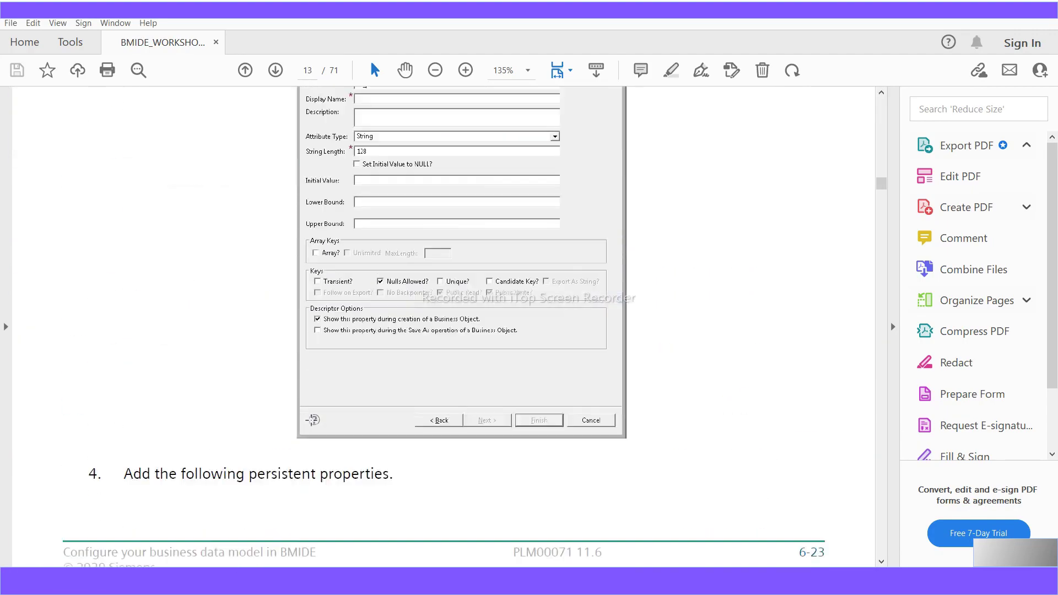
{"action": "scroll", "coordinate": [309, 420], "scroll_direction": "down", "scroll_amount": 20}
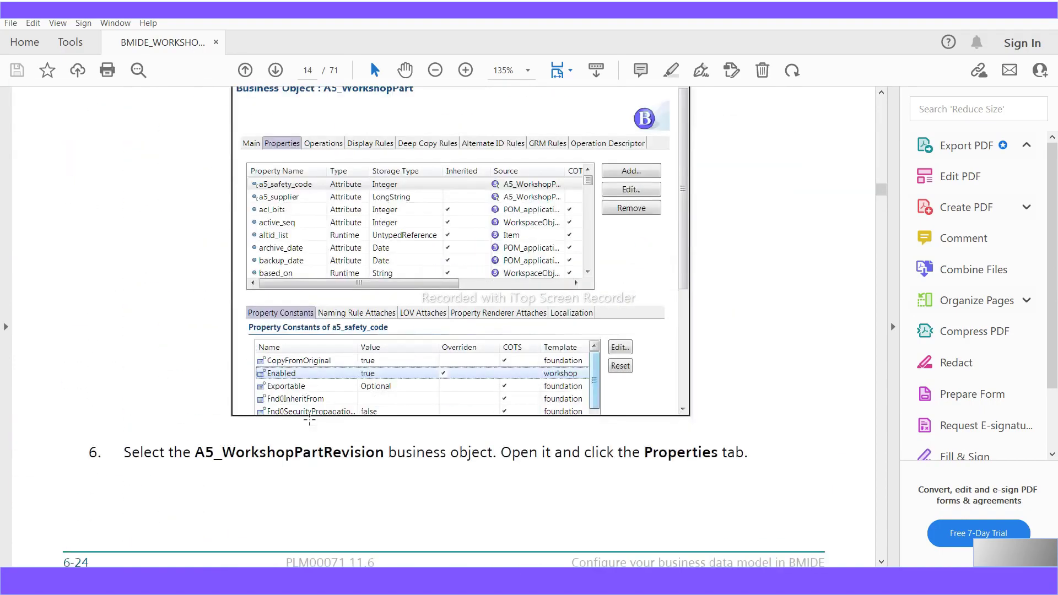
{"action": "scroll", "coordinate": [311, 425], "scroll_direction": "down", "scroll_amount": 20}
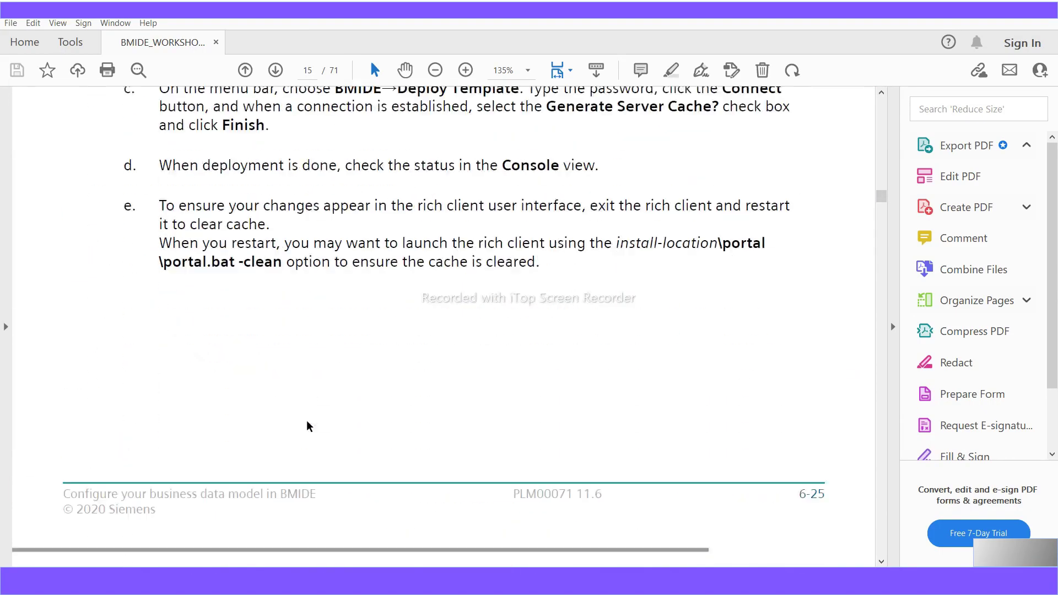
{"action": "scroll", "coordinate": [307, 425], "scroll_direction": "down", "scroll_amount": 20}
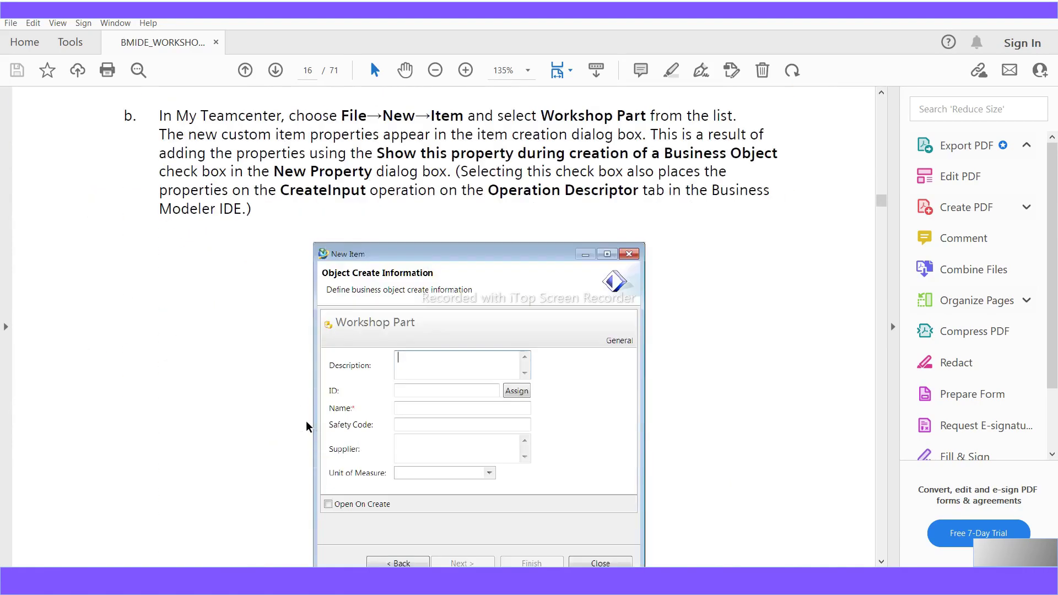
{"action": "scroll", "coordinate": [307, 421], "scroll_direction": "down", "scroll_amount": 20}
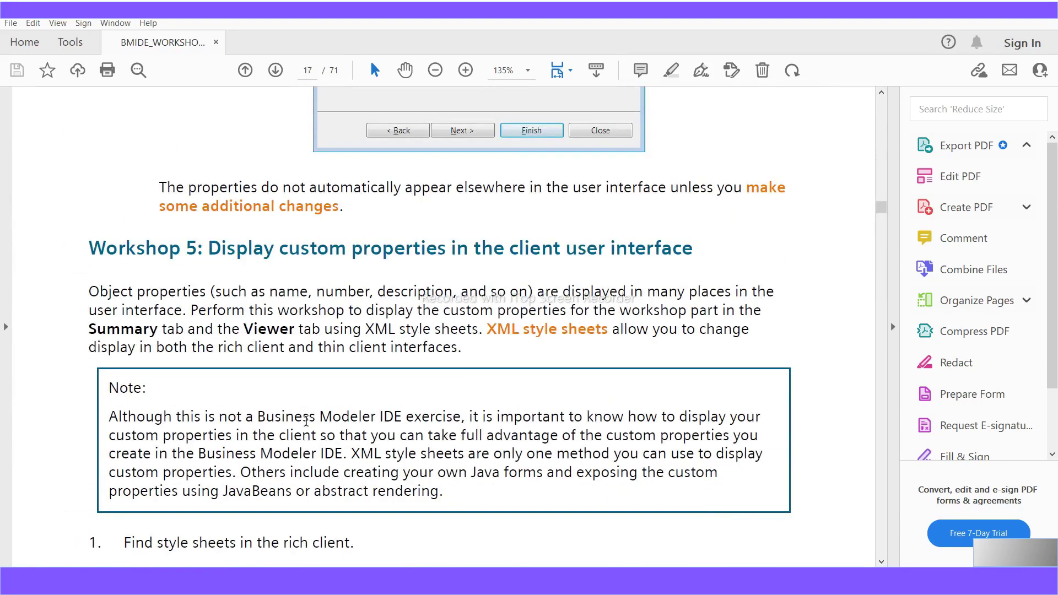
{"action": "scroll", "coordinate": [306, 421], "scroll_direction": "down", "scroll_amount": 20}
{"action": "scroll", "coordinate": [306, 426], "scroll_direction": "down", "scroll_amount": 20}
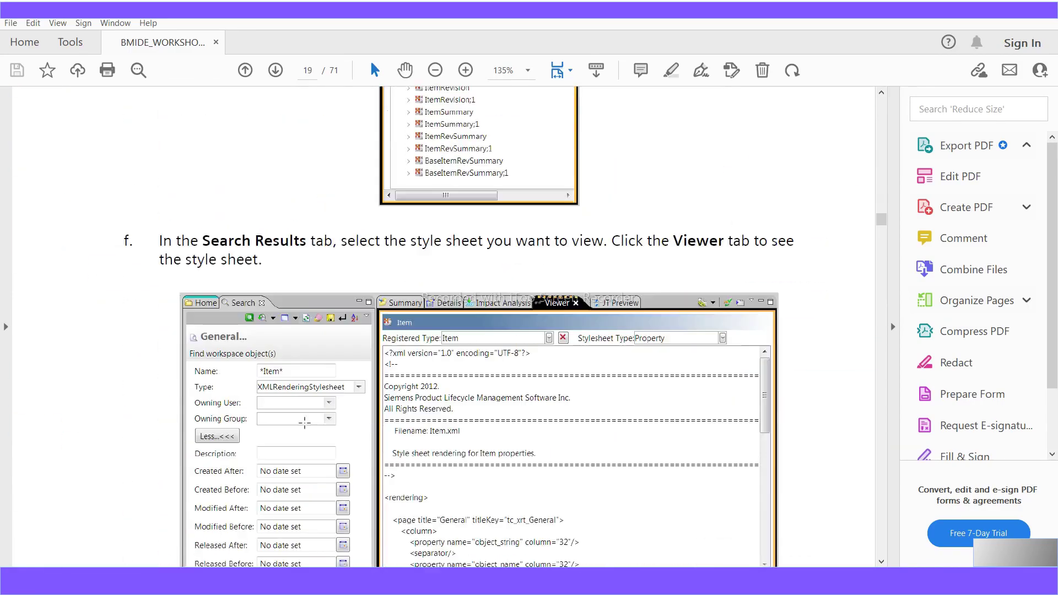
{"action": "scroll", "coordinate": [304, 422], "scroll_direction": "down", "scroll_amount": 20}
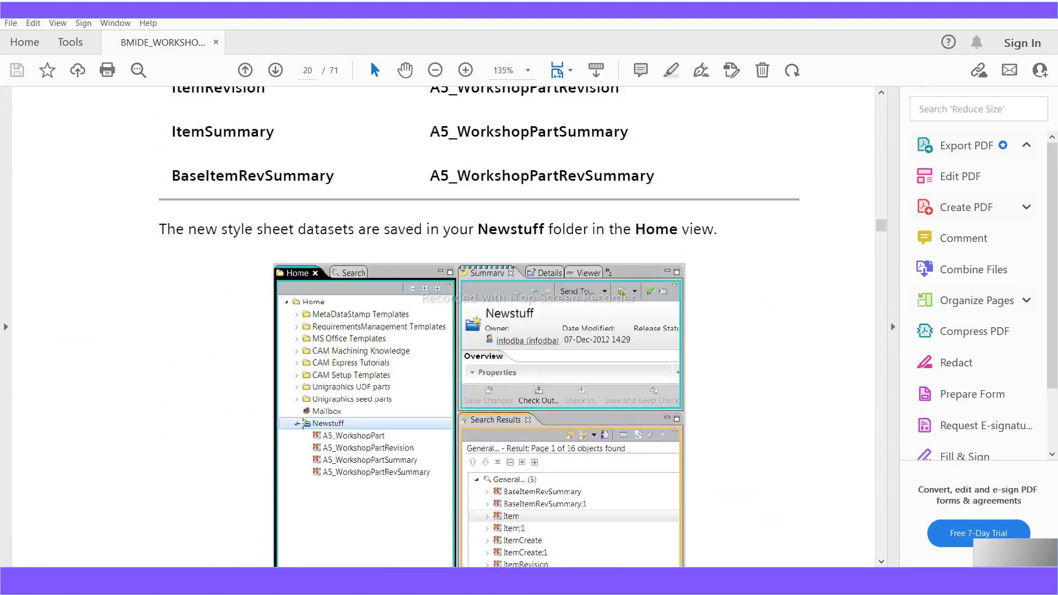
{"action": "scroll", "coordinate": [304, 422], "scroll_direction": "down", "scroll_amount": 20}
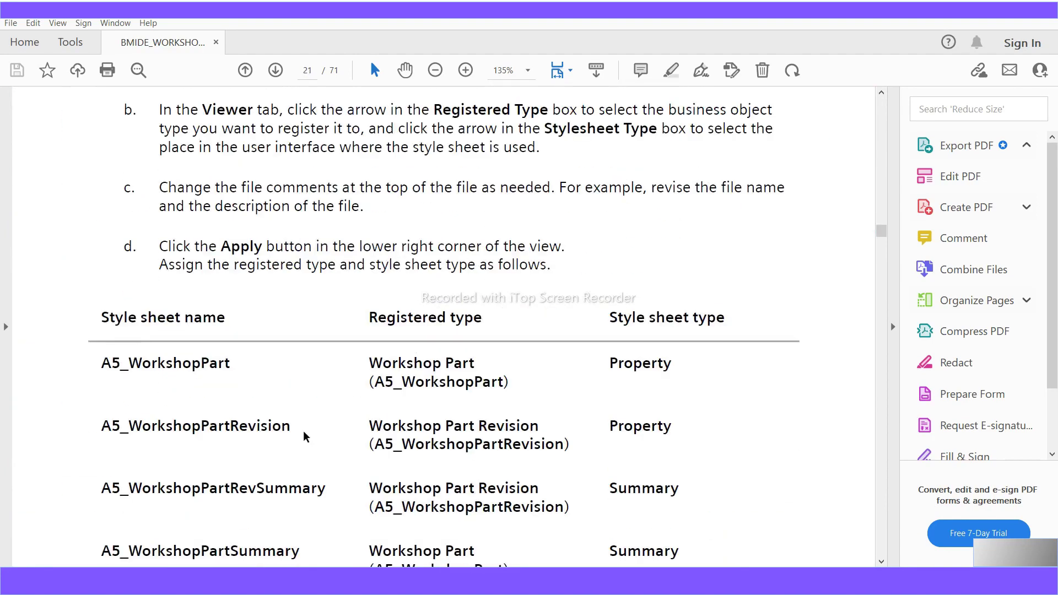
{"action": "scroll", "coordinate": [306, 436], "scroll_direction": "down", "scroll_amount": 20}
{"action": "scroll", "coordinate": [303, 437], "scroll_direction": "down", "scroll_amount": 20}
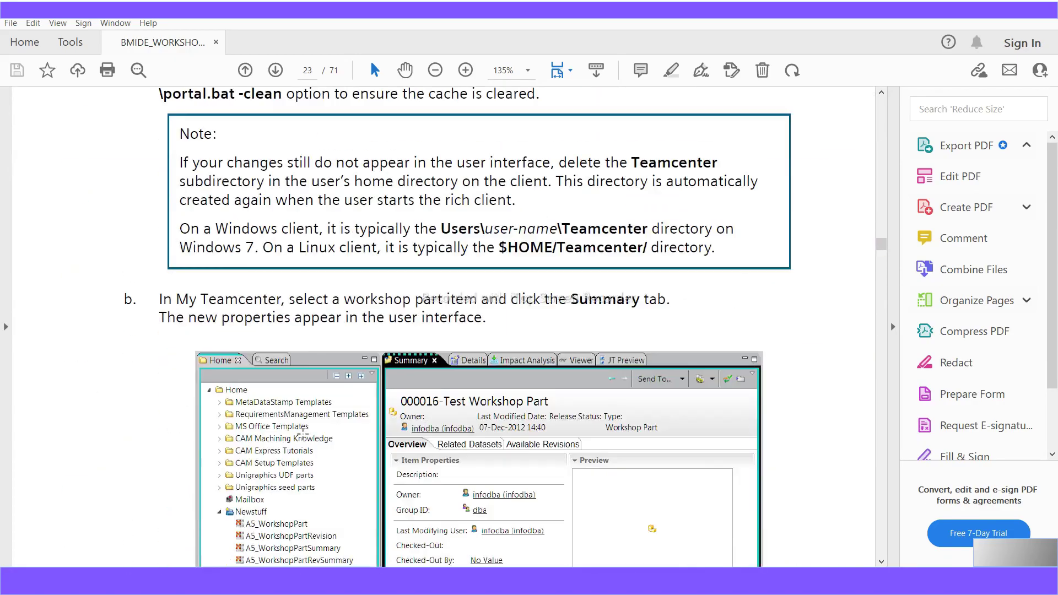
{"action": "scroll", "coordinate": [305, 429], "scroll_direction": "down", "scroll_amount": 20}
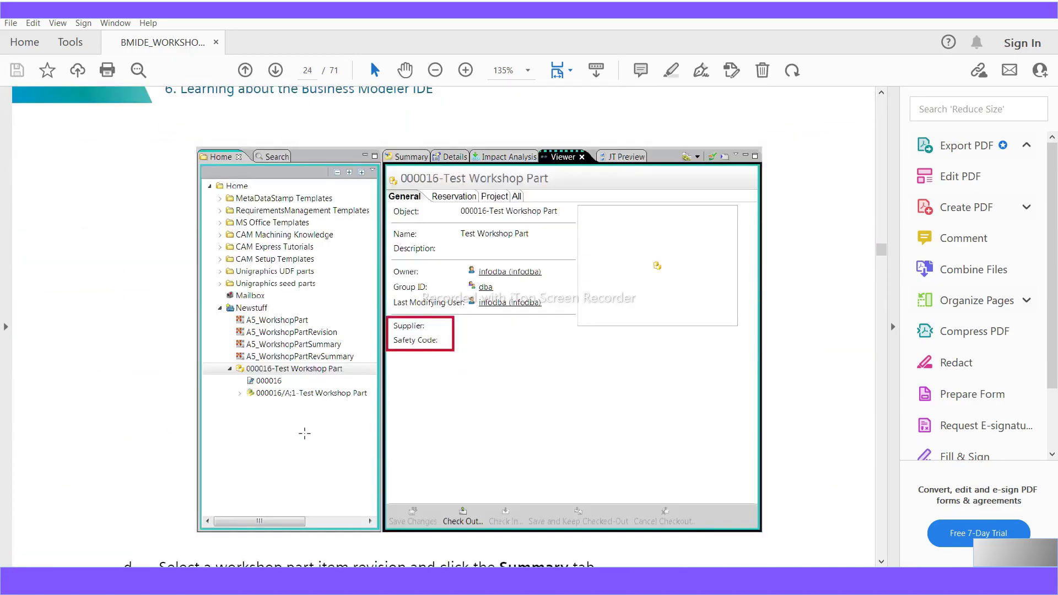
{"action": "scroll", "coordinate": [304, 433], "scroll_direction": "down", "scroll_amount": 20}
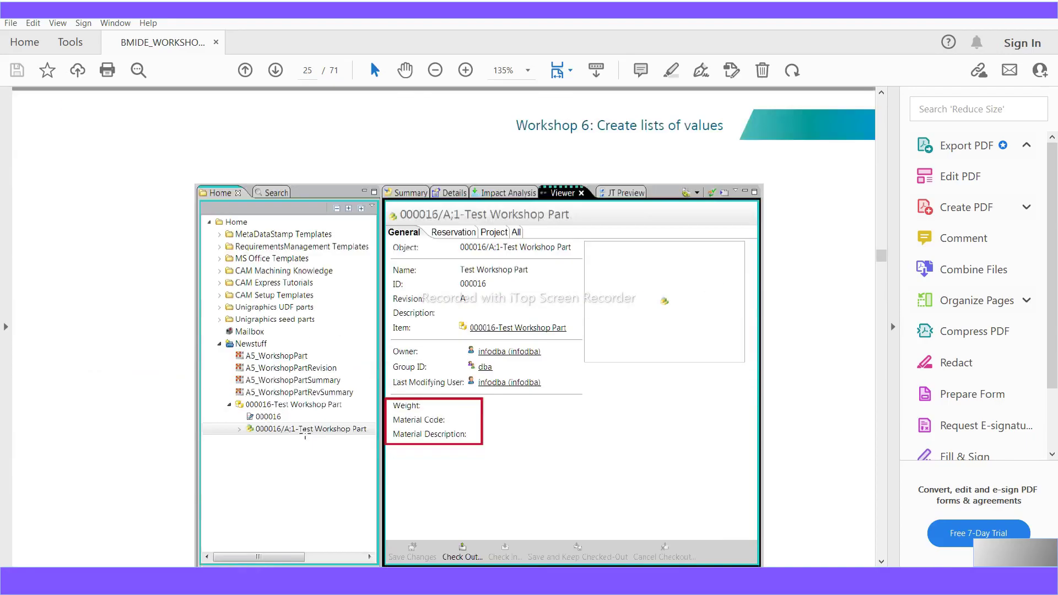
{"action": "scroll", "coordinate": [305, 433], "scroll_direction": "down", "scroll_amount": 5}
{"action": "scroll", "coordinate": [305, 433], "scroll_direction": "down", "scroll_amount": 20}
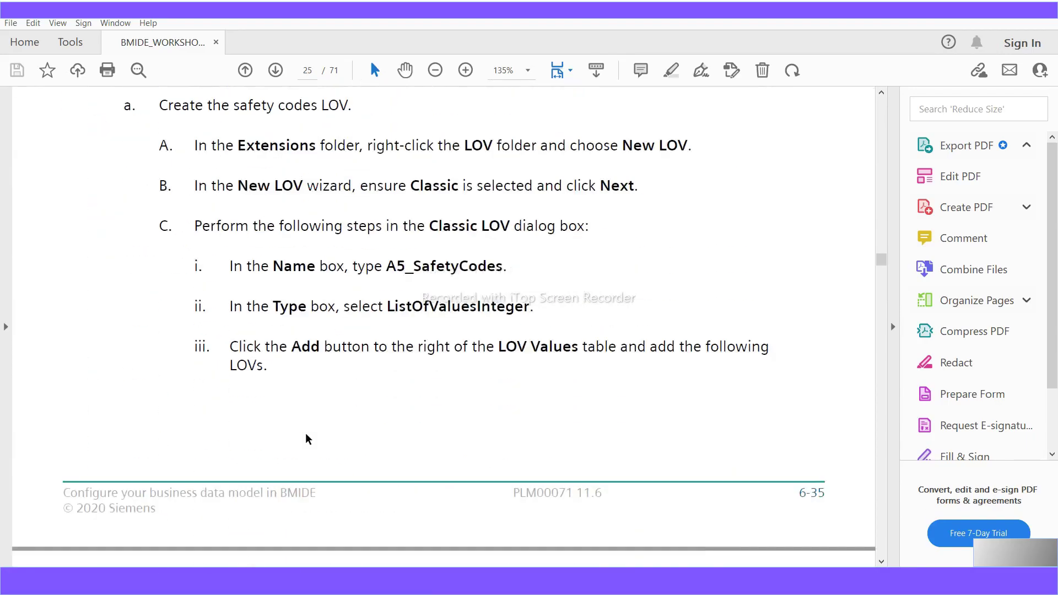
{"action": "scroll", "coordinate": [306, 440], "scroll_direction": "down", "scroll_amount": 20}
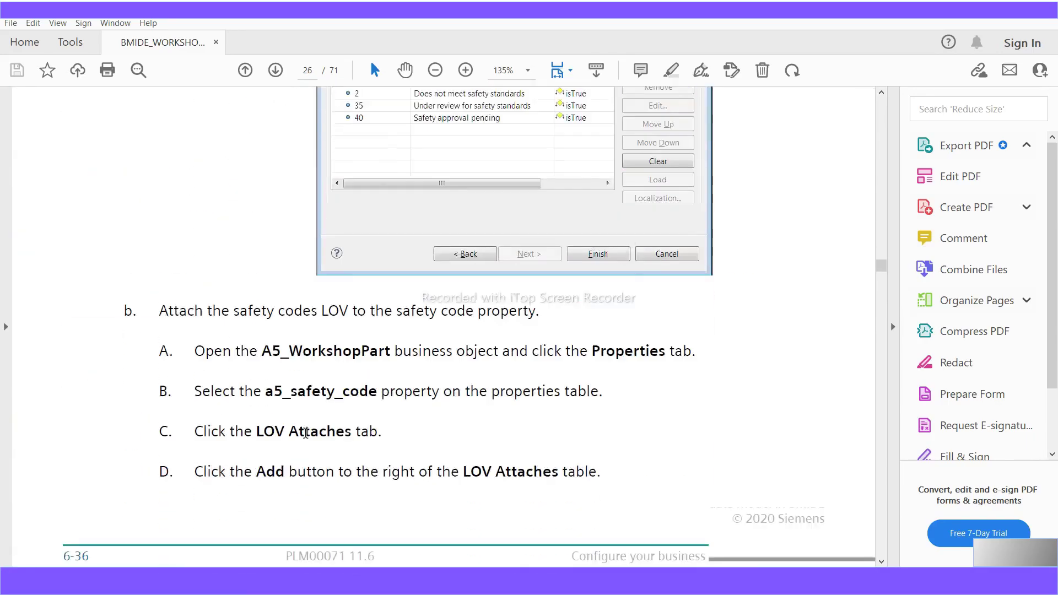
{"action": "scroll", "coordinate": [307, 439], "scroll_direction": "down", "scroll_amount": 20}
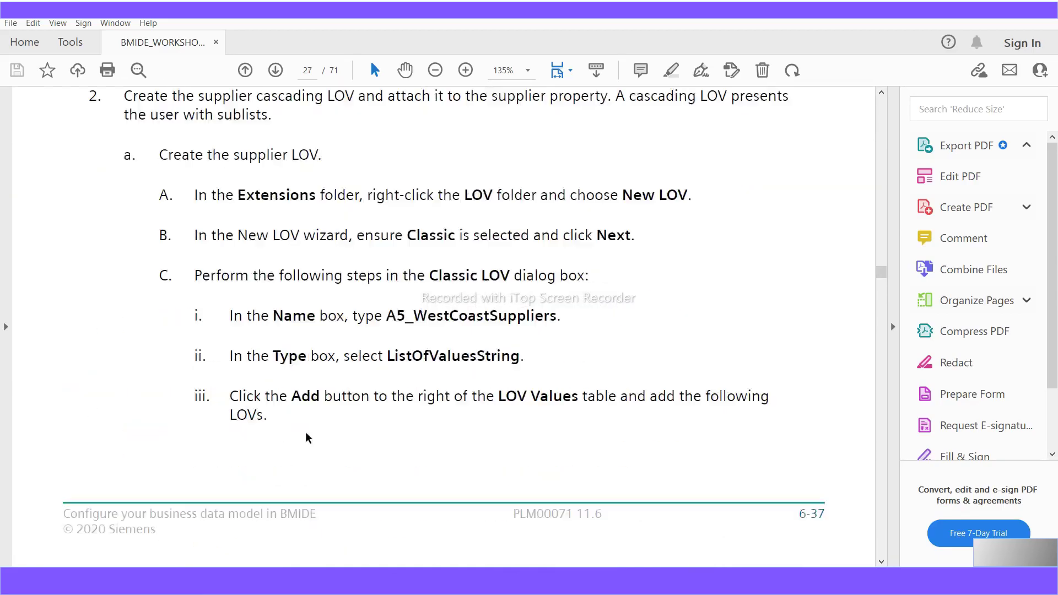
{"action": "scroll", "coordinate": [307, 437], "scroll_direction": "down", "scroll_amount": 20}
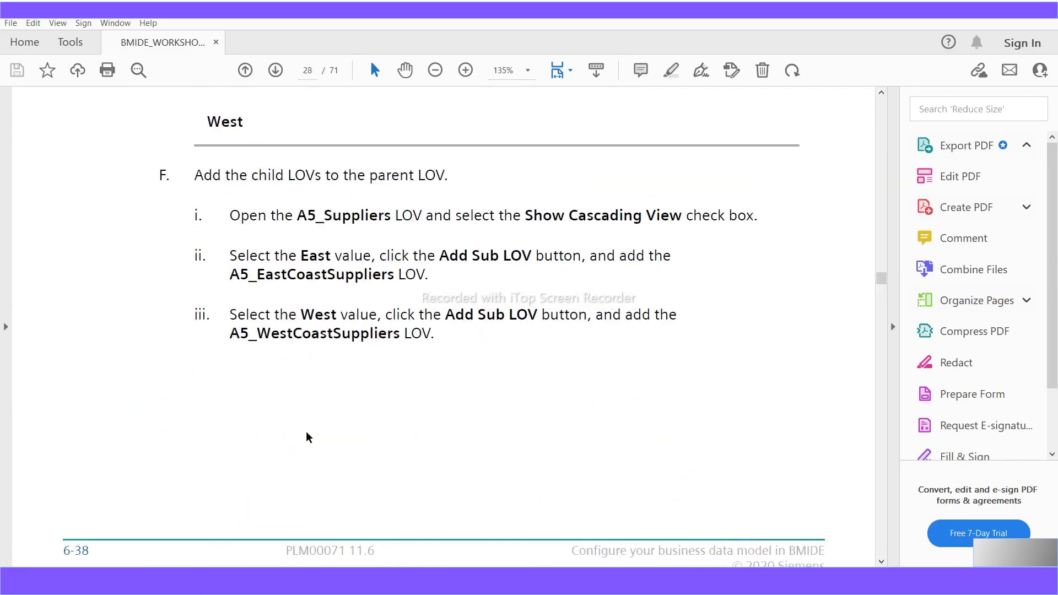
{"action": "scroll", "coordinate": [306, 437], "scroll_direction": "down", "scroll_amount": 20}
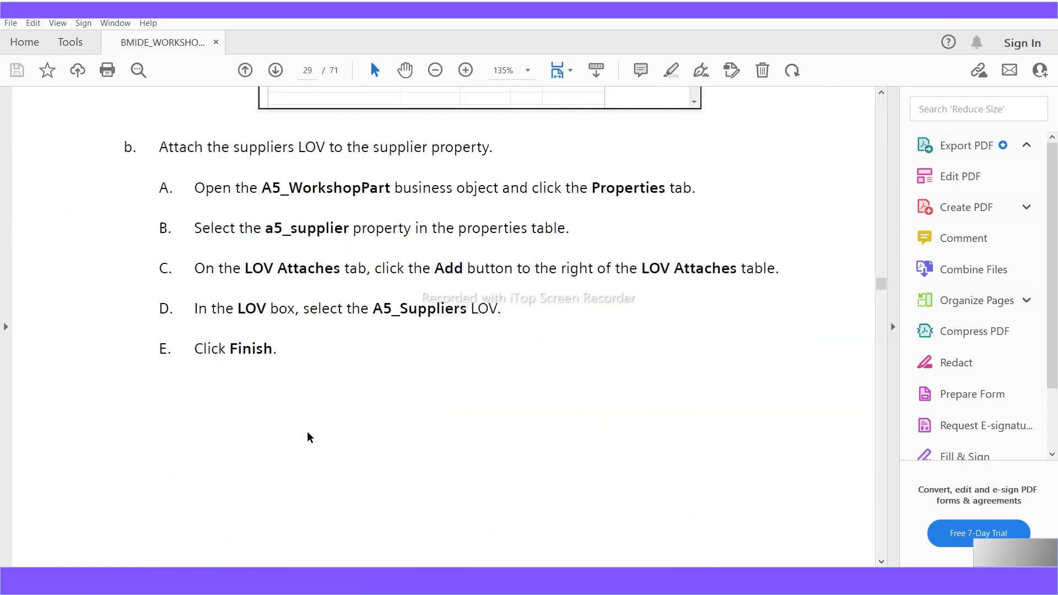
{"action": "scroll", "coordinate": [307, 432], "scroll_direction": "down", "scroll_amount": 20}
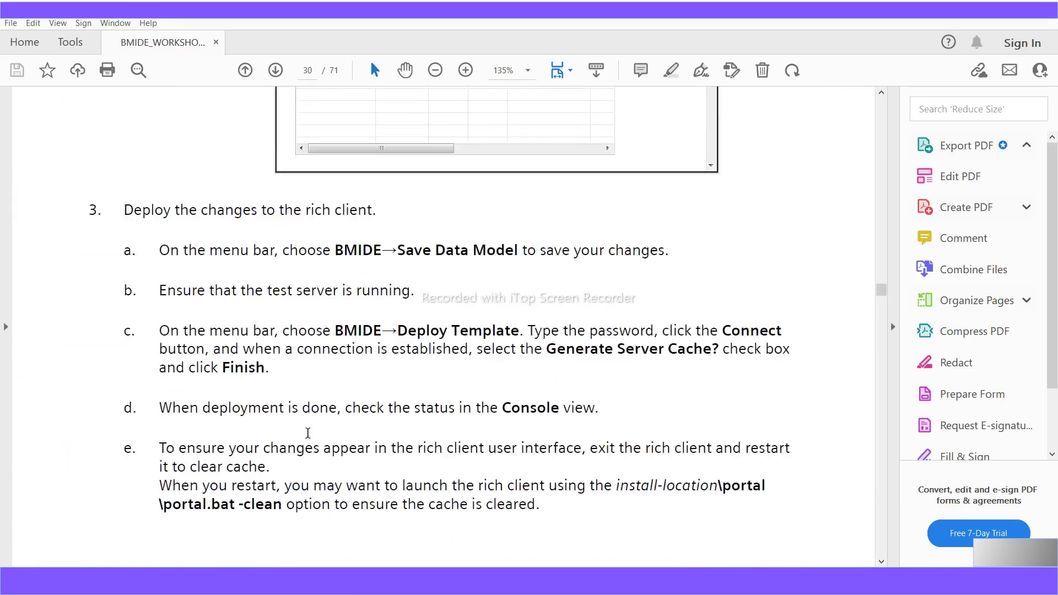
{"action": "scroll", "coordinate": [307, 434], "scroll_direction": "down", "scroll_amount": 20}
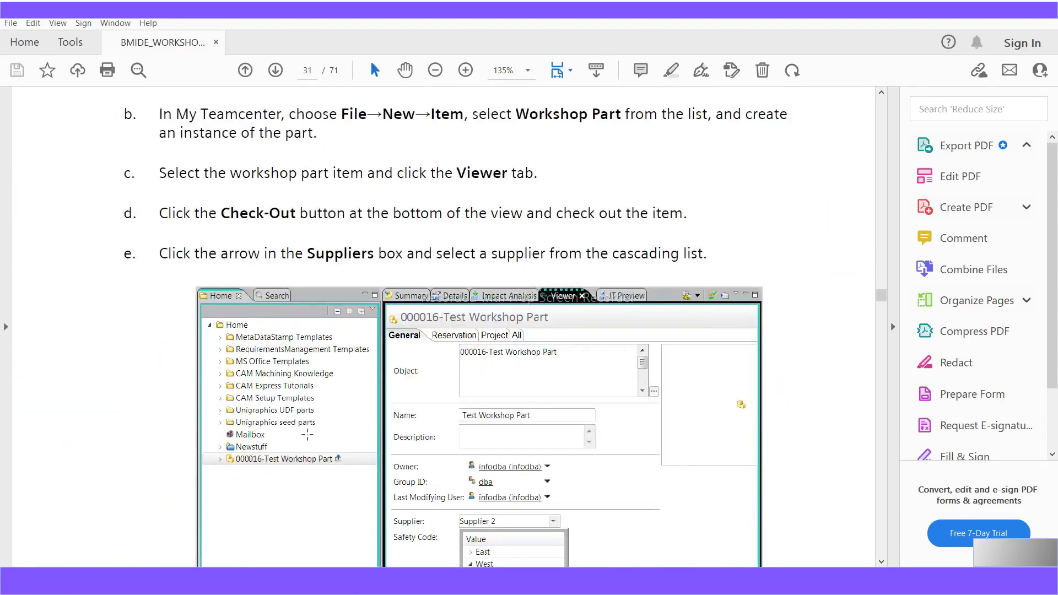
{"action": "scroll", "coordinate": [307, 434], "scroll_direction": "down", "scroll_amount": 15}
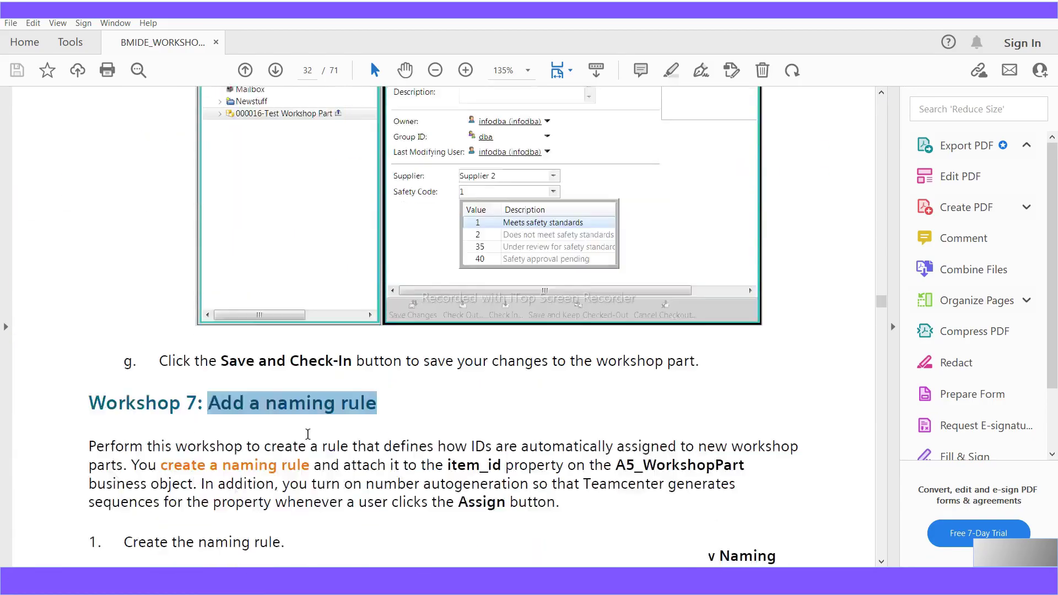
{"action": "scroll", "coordinate": [307, 435], "scroll_direction": "up", "scroll_amount": 5}
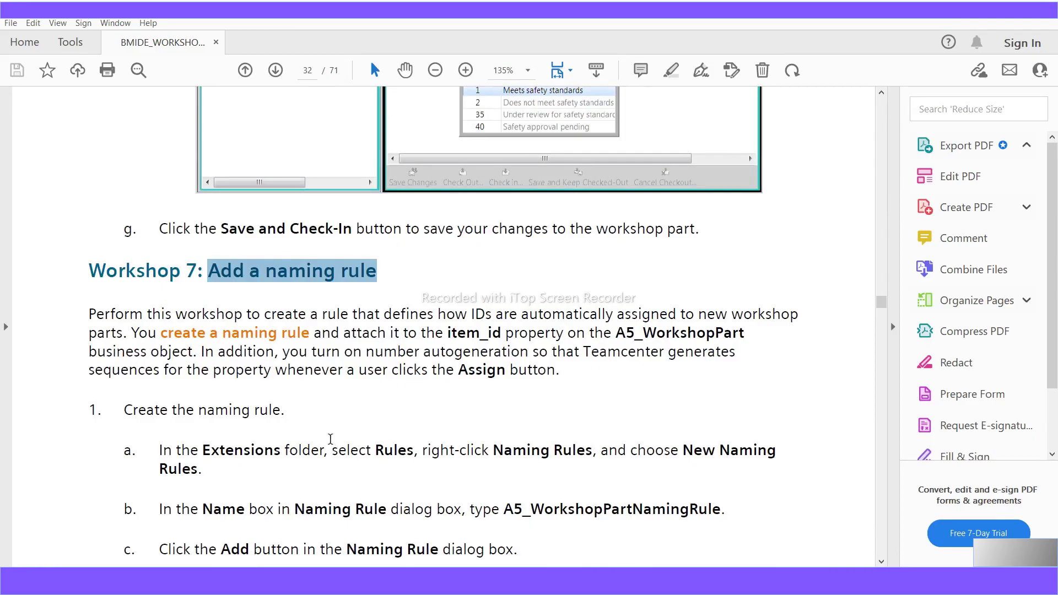
{"action": "scroll", "coordinate": [330, 439], "scroll_direction": "down", "scroll_amount": 5}
{"action": "scroll", "coordinate": [330, 439], "scroll_direction": "down", "scroll_amount": 3}
{"action": "scroll", "coordinate": [330, 439], "scroll_direction": "down", "scroll_amount": 1}
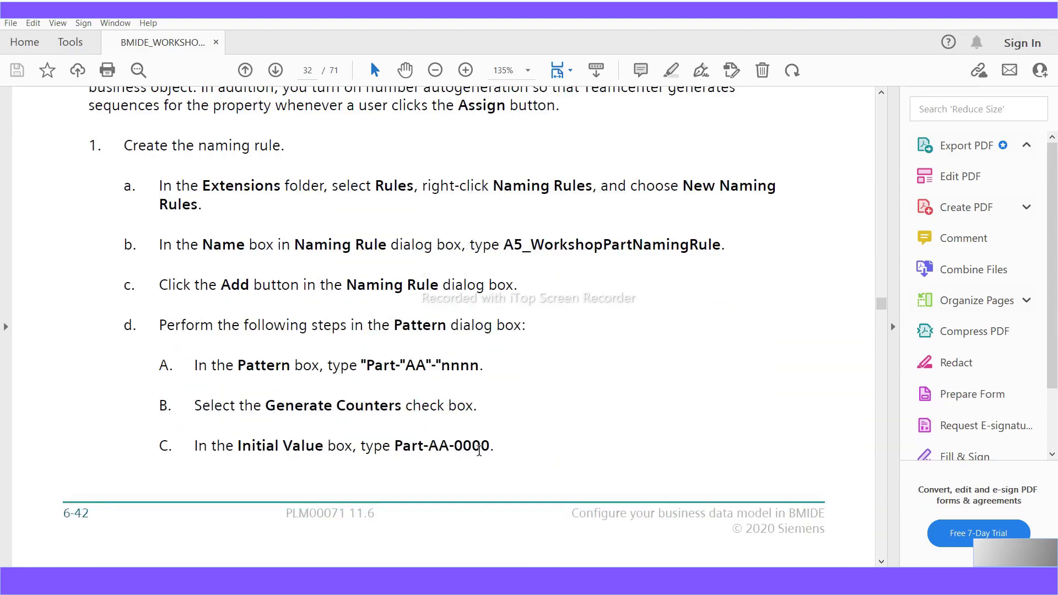
- Highlight the quoted "Part-" and dash portions of the pattern "Part-"AA"-"nnnn
{"action": "left_click_drag", "start_coordinate": [406, 365], "coordinate": [362, 366]}
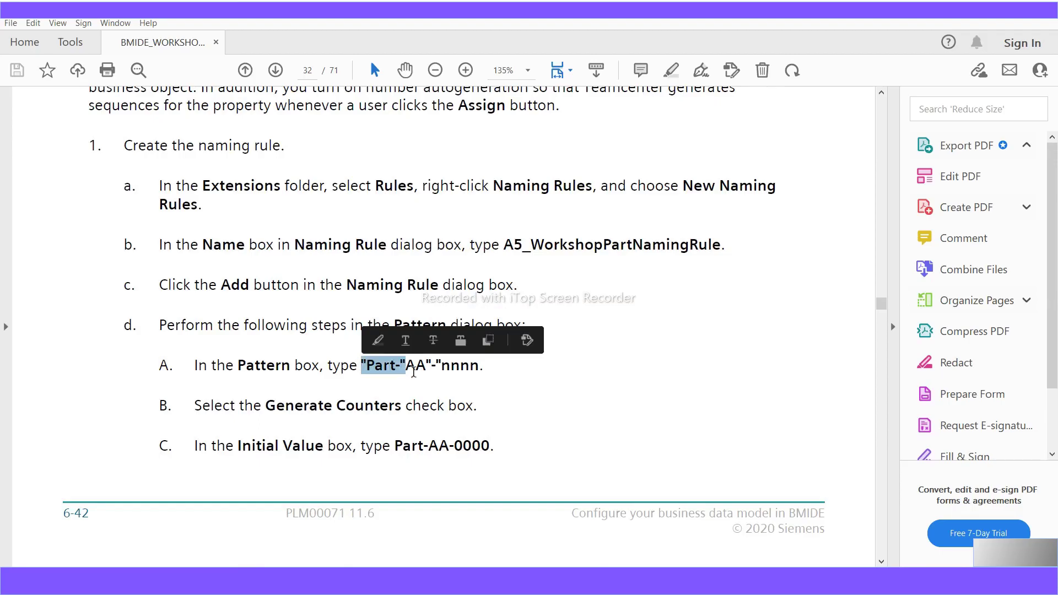
{"action": "left_click_drag", "start_coordinate": [441, 366], "coordinate": [427, 365]}
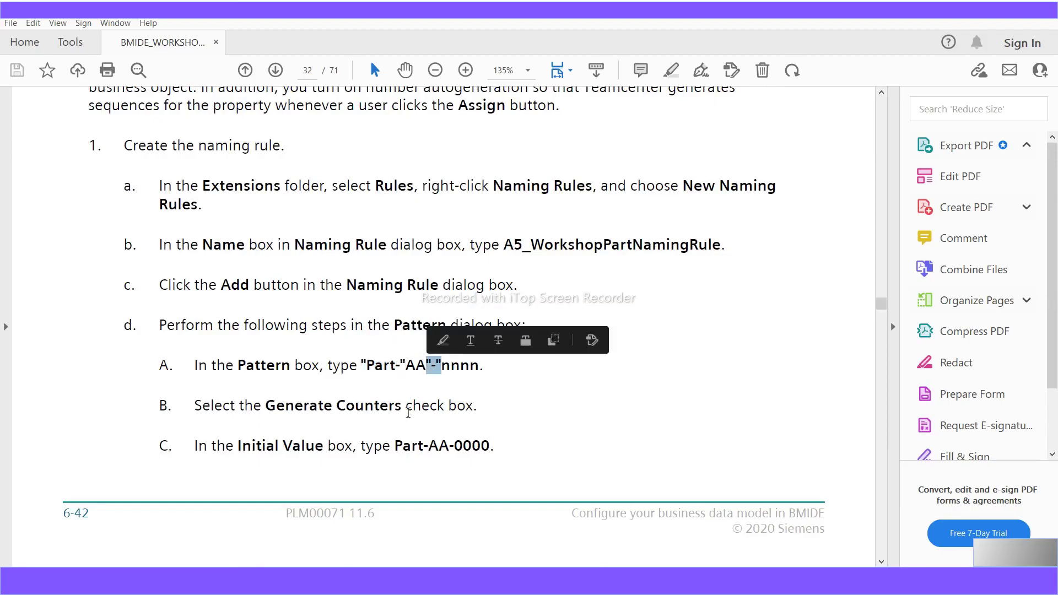
{"action": "scroll", "coordinate": [370, 432], "scroll_direction": "down", "scroll_amount": 3}
{"action": "scroll", "coordinate": [373, 439], "scroll_direction": "down", "scroll_amount": 2}
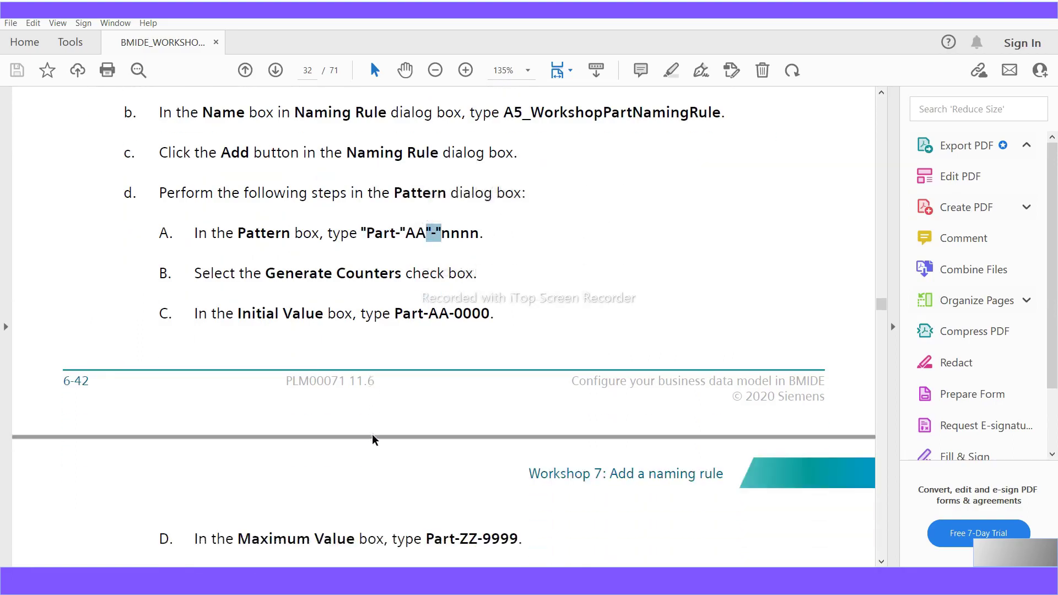
{"action": "scroll", "coordinate": [372, 439], "scroll_direction": "up", "scroll_amount": 2}
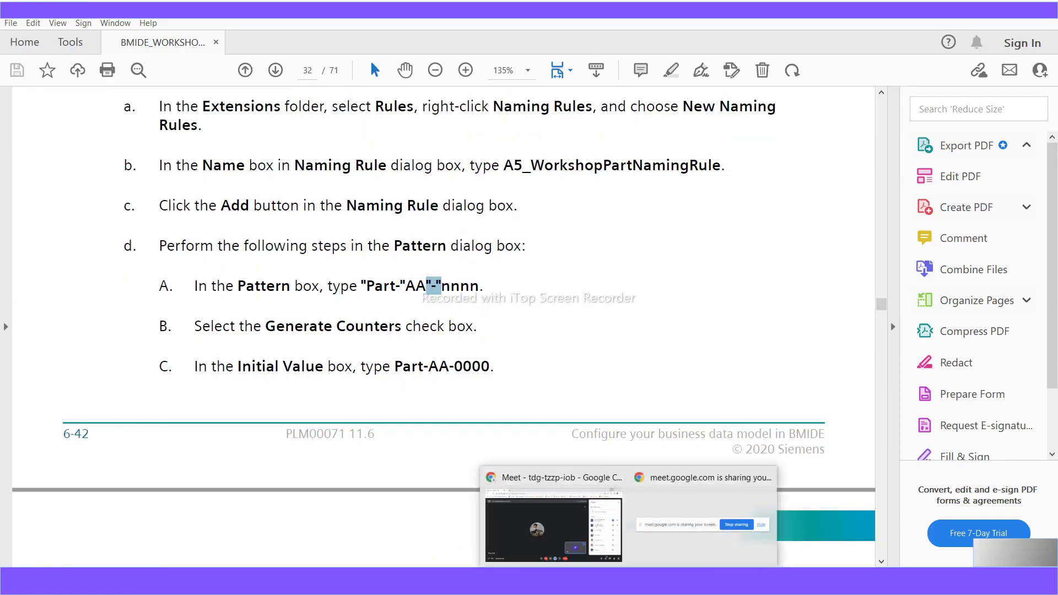
- Bring up Business Modeler IDE's Extensions tree for the a5workshop project
{"action": "left_click", "coordinate": [545, 581]}
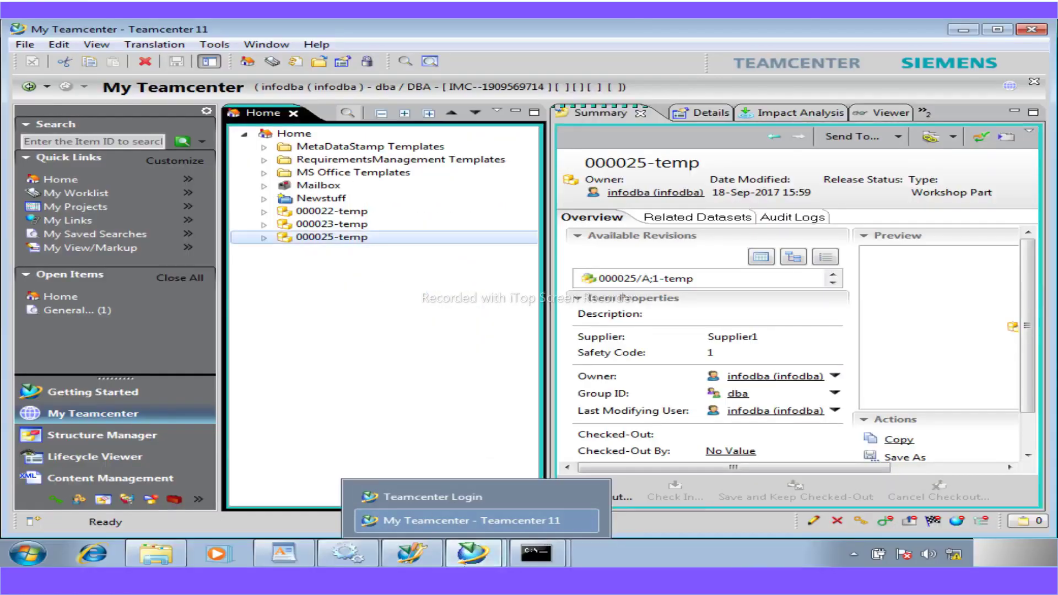
{"action": "left_click", "coordinate": [422, 558]}
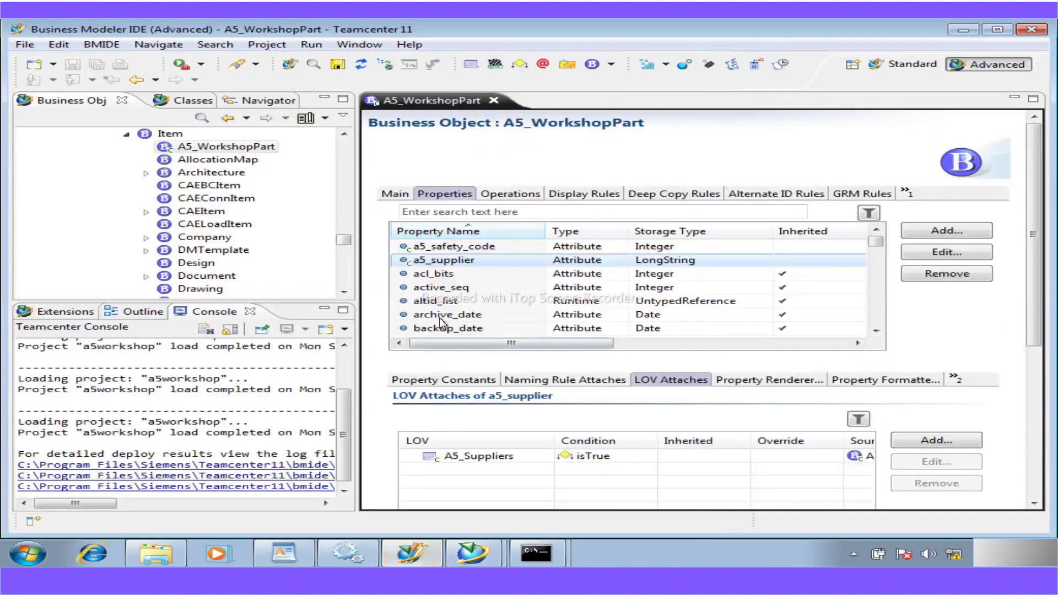
{"action": "left_click", "coordinate": [67, 313]}
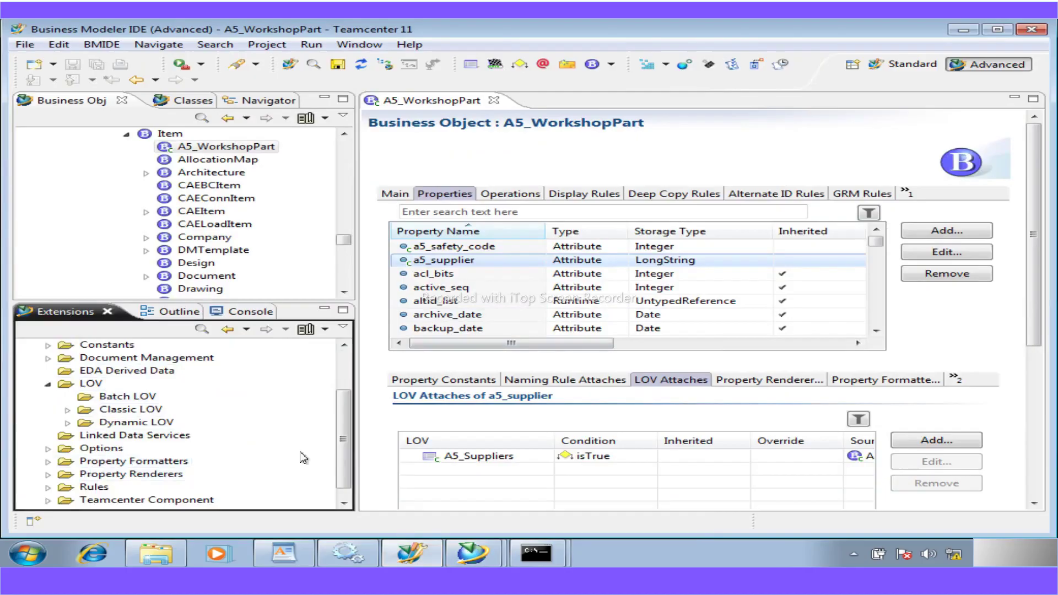
- Expand Rules and start a new naming rule from the Naming Rules folder
{"action": "left_click", "coordinate": [48, 450]}
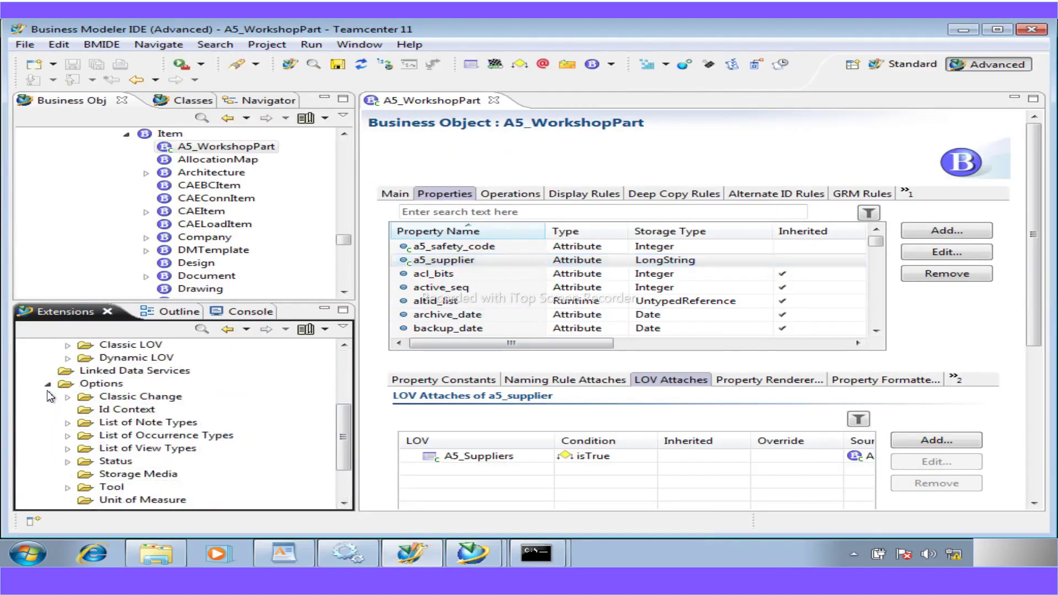
{"action": "left_click", "coordinate": [49, 394]}
{"action": "left_click", "coordinate": [48, 474]}
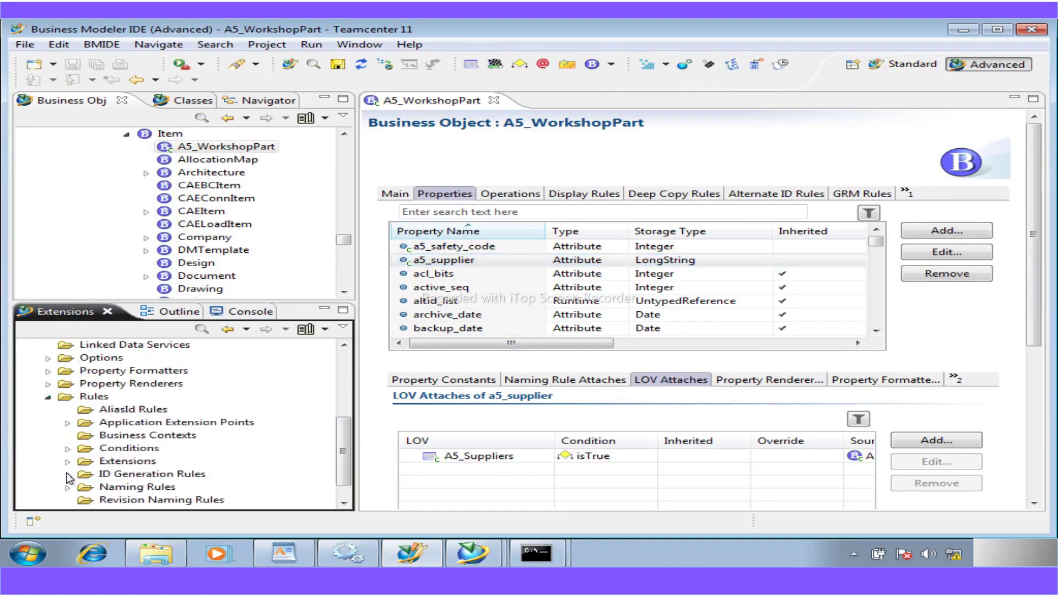
{"action": "left_click", "coordinate": [67, 461]}
{"action": "left_click", "coordinate": [144, 449]}
{"action": "right_click", "coordinate": [147, 450]}
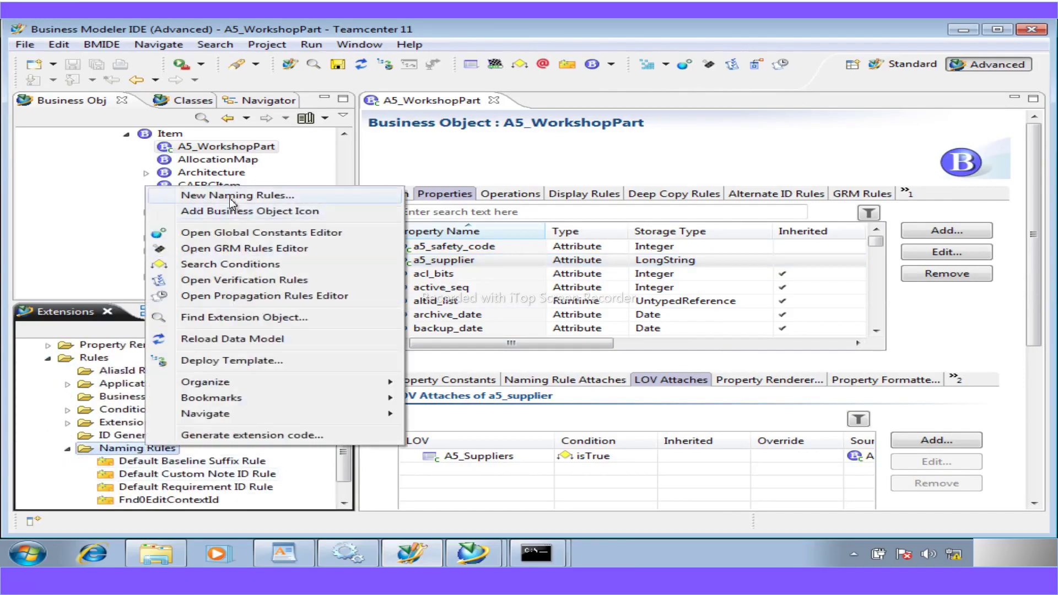
{"action": "left_click", "coordinate": [229, 197]}
{"action": "left_click_drag", "start_coordinate": [271, 163], "coordinate": [179, 159]}
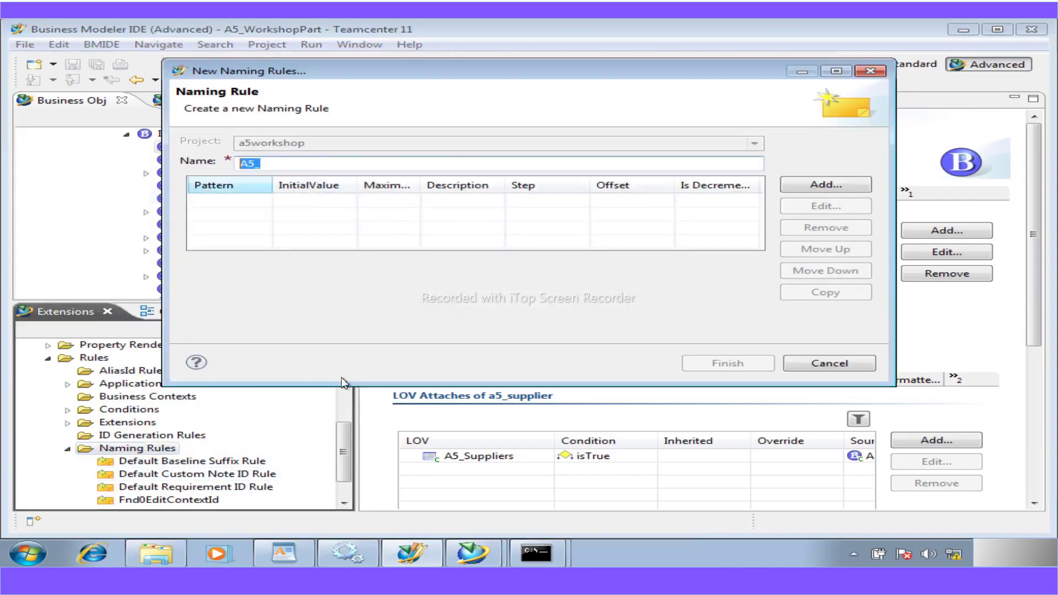
{"action": "left_click", "coordinate": [306, 560]}
- Find Workshop 7's 'Create the naming rule' steps and select A5_WorkshopPartNamingRule
{"action": "scroll", "coordinate": [406, 426], "scroll_direction": "down", "scroll_amount": 10}
{"action": "scroll", "coordinate": [406, 426], "scroll_direction": "down", "scroll_amount": 20}
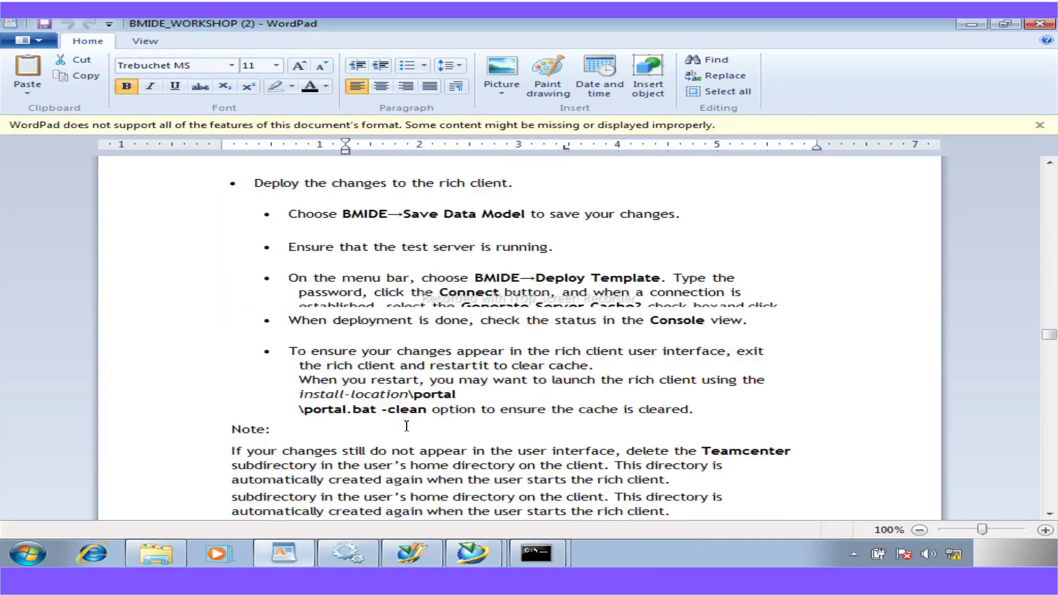
{"action": "scroll", "coordinate": [406, 426], "scroll_direction": "down", "scroll_amount": 5}
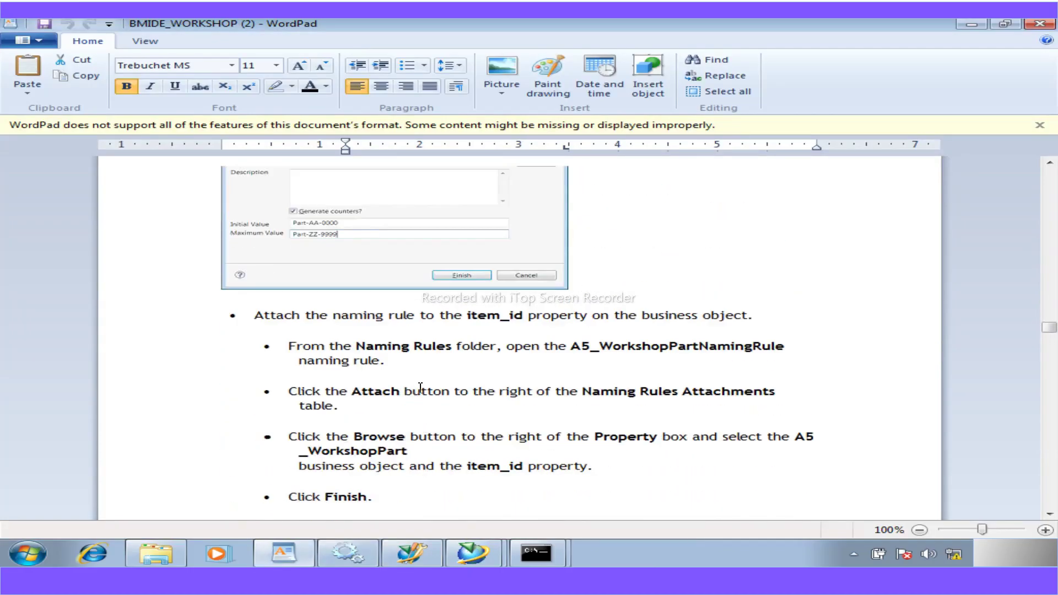
{"action": "scroll", "coordinate": [451, 378], "scroll_direction": "up", "scroll_amount": 1}
{"action": "scroll", "coordinate": [451, 378], "scroll_direction": "up", "scroll_amount": 1}
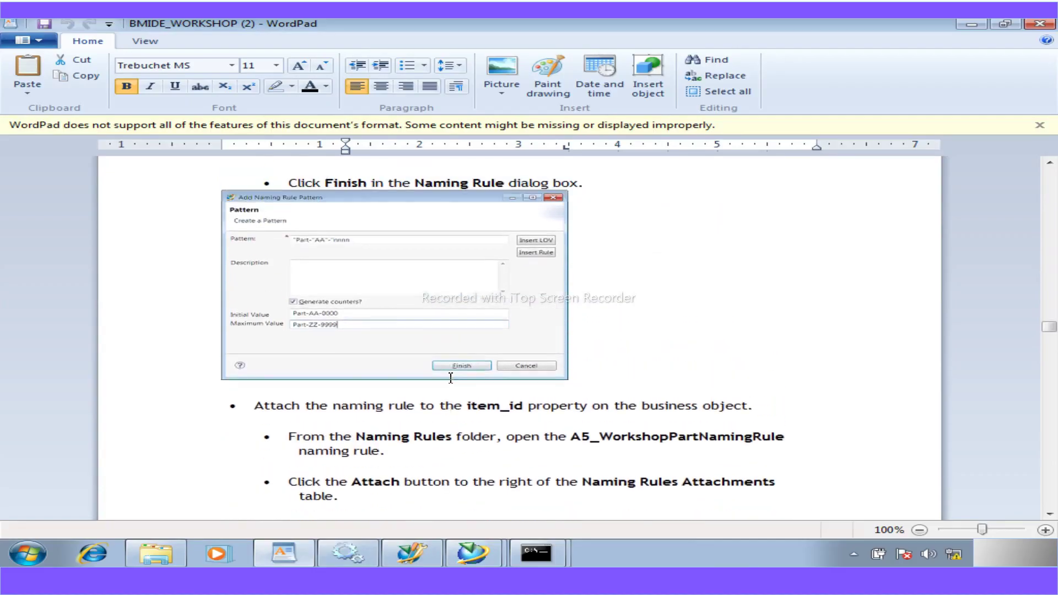
{"action": "scroll", "coordinate": [450, 378], "scroll_direction": "up", "scroll_amount": 8}
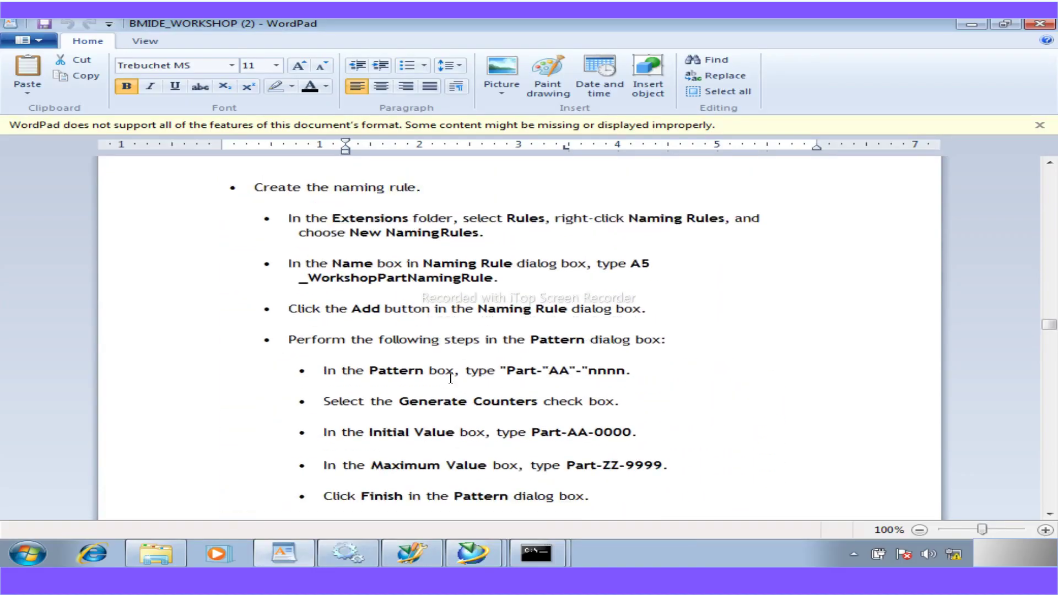
{"action": "scroll", "coordinate": [451, 378], "scroll_direction": "up", "scroll_amount": 5}
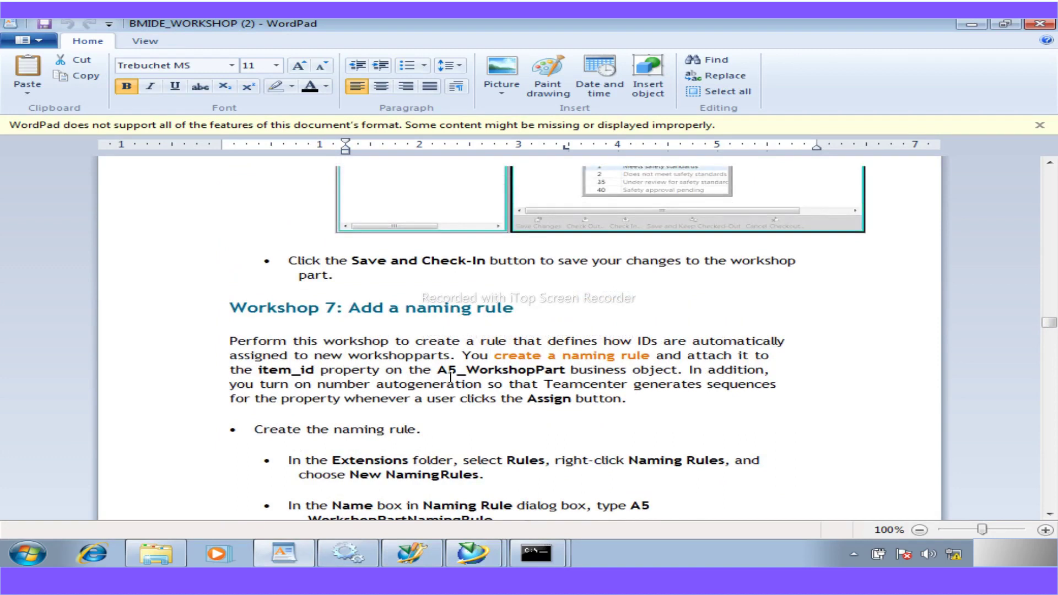
{"action": "scroll", "coordinate": [450, 378], "scroll_direction": "down", "scroll_amount": 7}
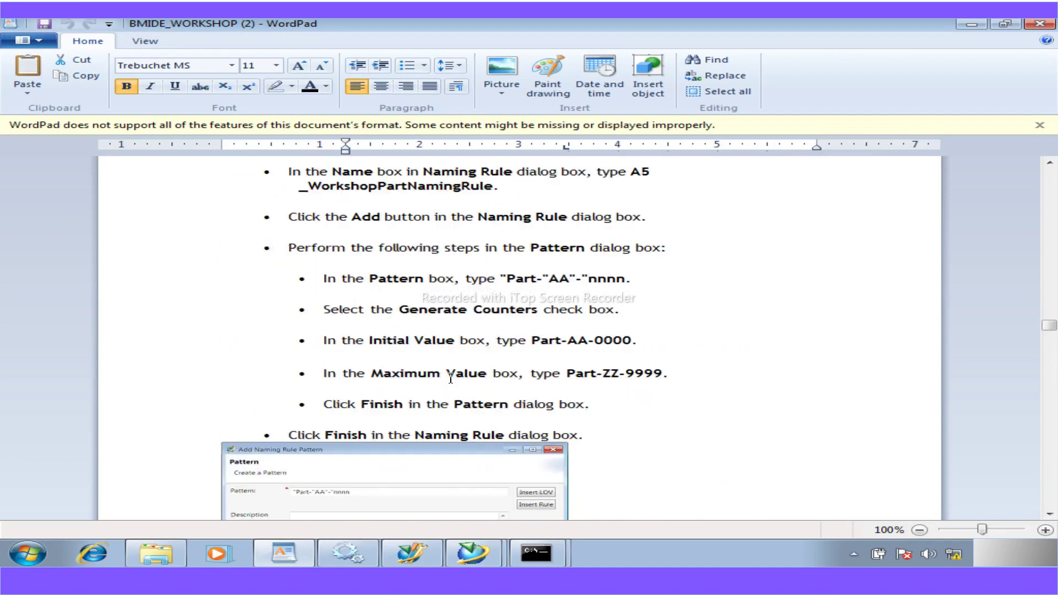
{"action": "scroll", "coordinate": [451, 378], "scroll_direction": "up", "scroll_amount": 1}
{"action": "left_click_drag", "start_coordinate": [494, 234], "coordinate": [642, 222]}
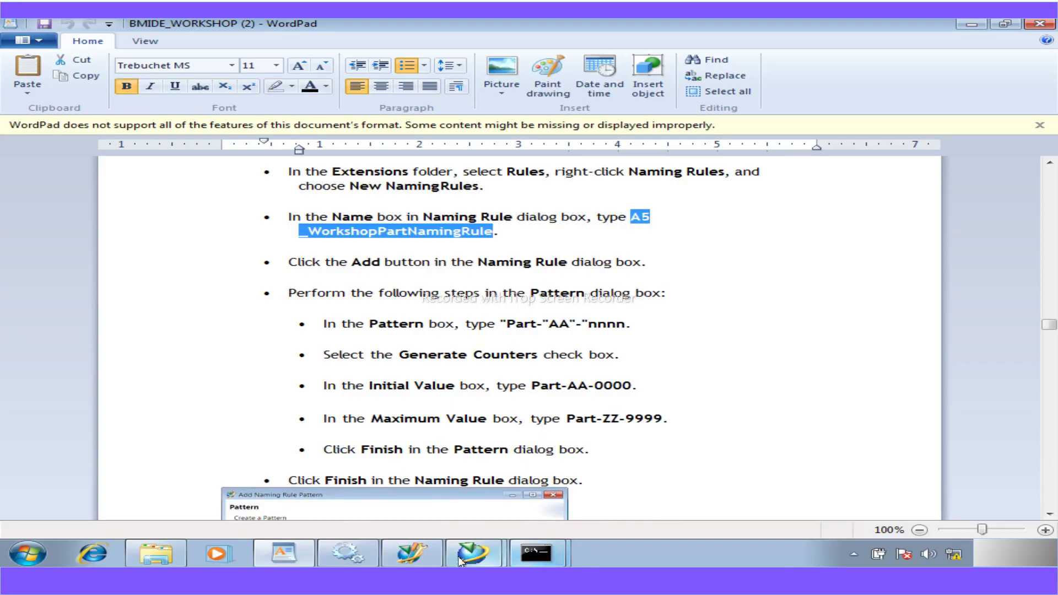
- Replace the rule's name with A5_WorkshopPartNamingRule
{"action": "left_click", "coordinate": [426, 557]}
{"action": "left_click_drag", "start_coordinate": [260, 163], "coordinate": [231, 170]}
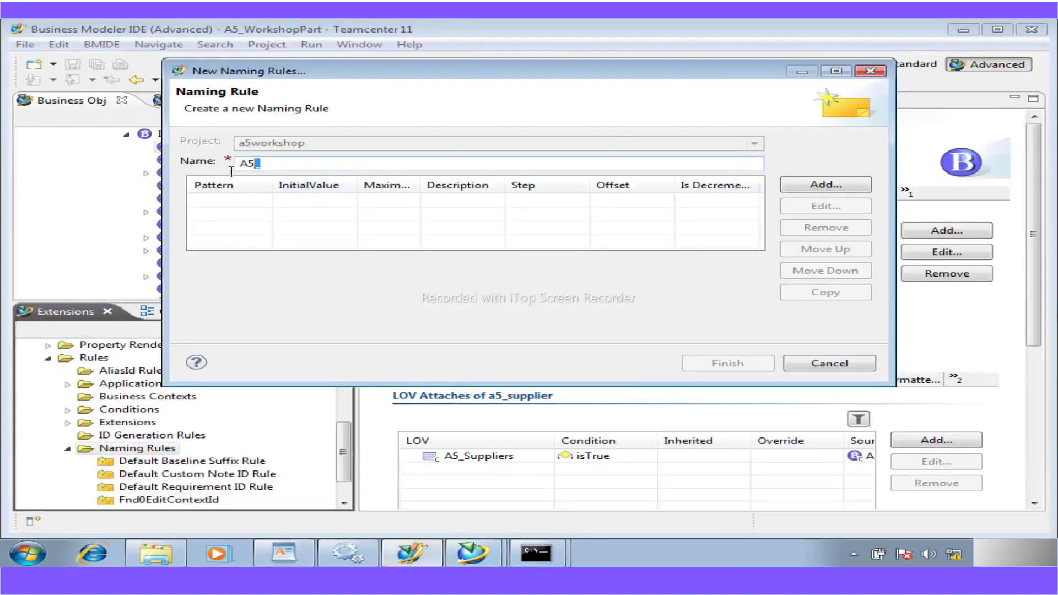
{"action": "type", "text": "A5_WorkshopPartNamingRule"}
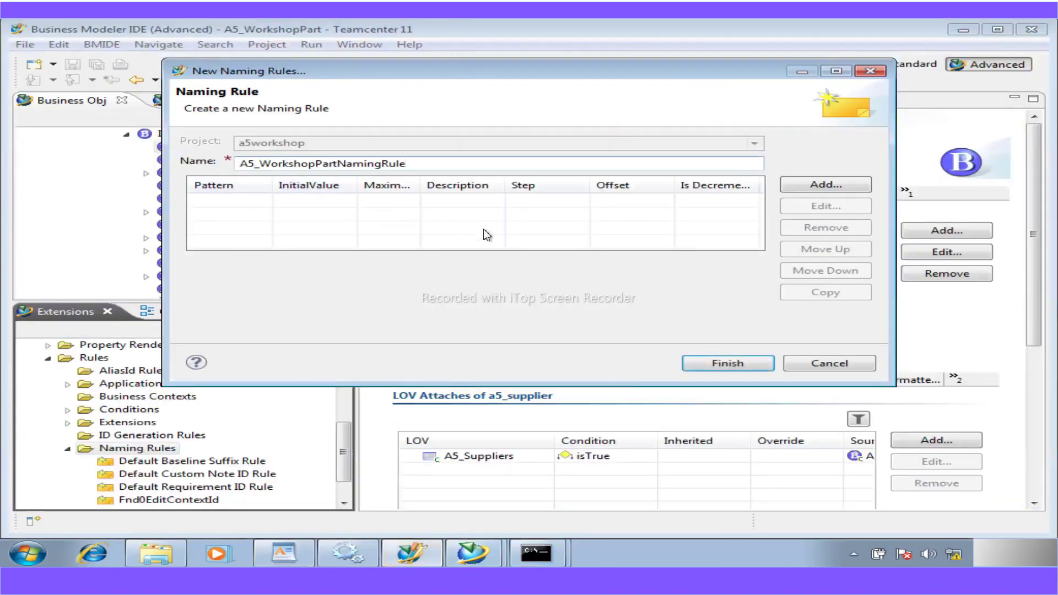
- Add a new pattern and paste "Part-"AA"-"nnnn from the instructions
{"action": "left_click", "coordinate": [850, 189]}
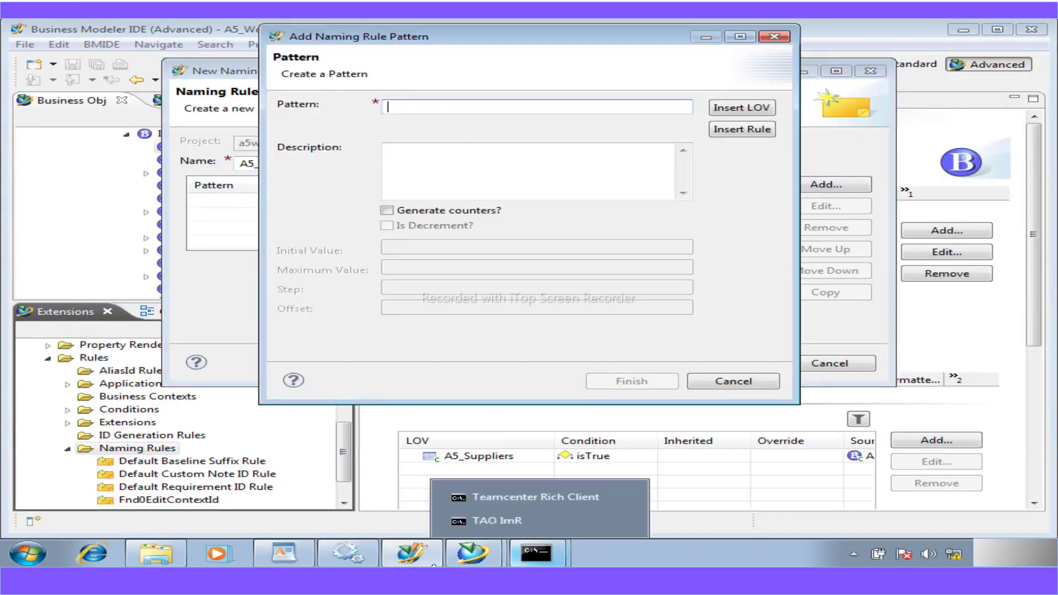
{"action": "mouse_move", "coordinate": [417, 559]}
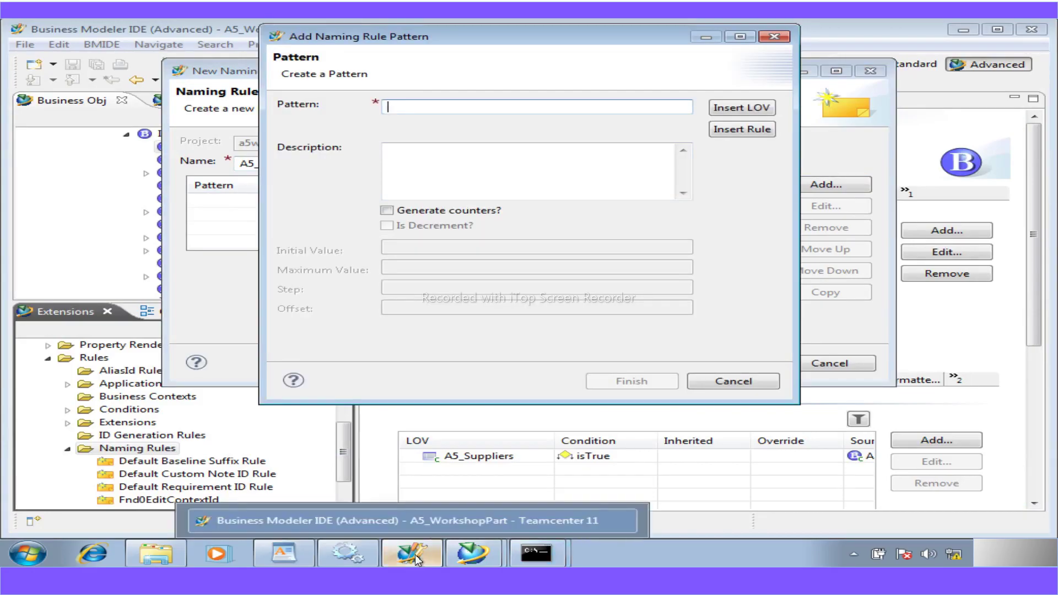
{"action": "left_click", "coordinate": [285, 553]}
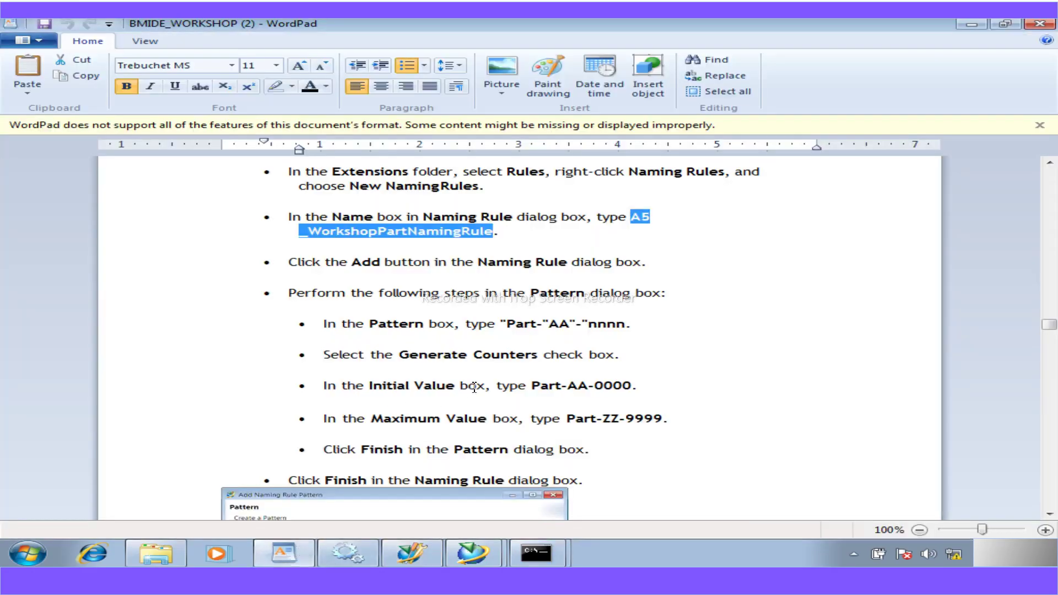
{"action": "left_click", "coordinate": [638, 326]}
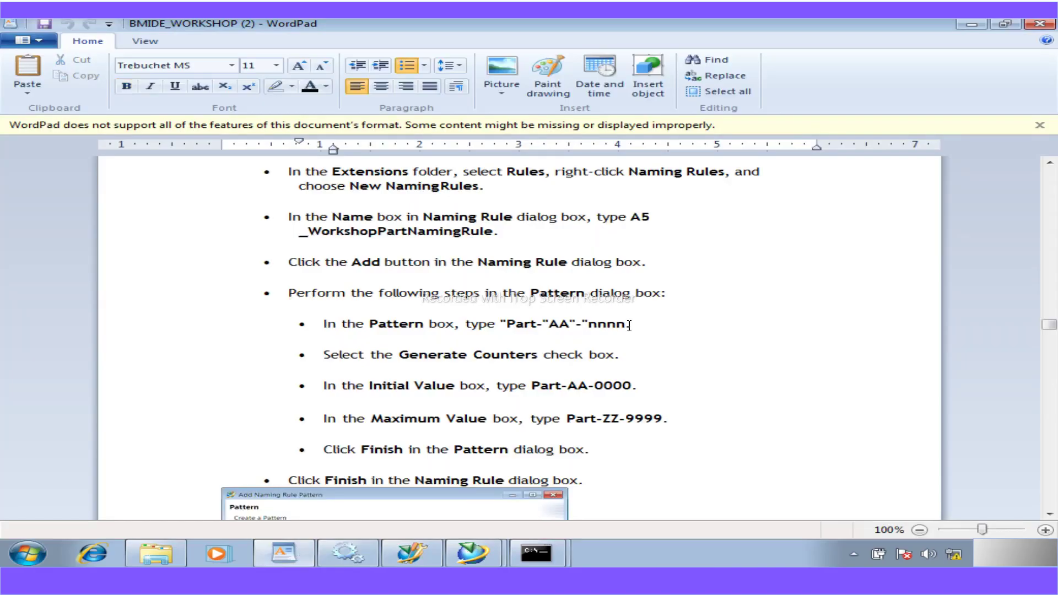
{"action": "left_click_drag", "start_coordinate": [625, 326], "coordinate": [503, 324]}
{"action": "key", "text": "ctrl+c"}
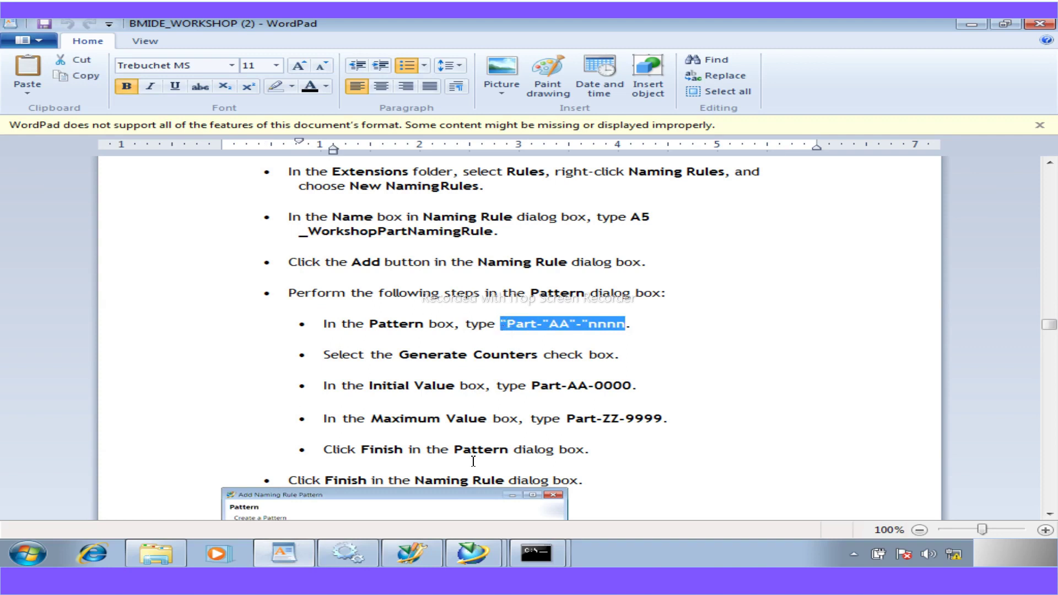
{"action": "left_click", "coordinate": [398, 554]}
{"action": "key", "text": "ctrl+v"}
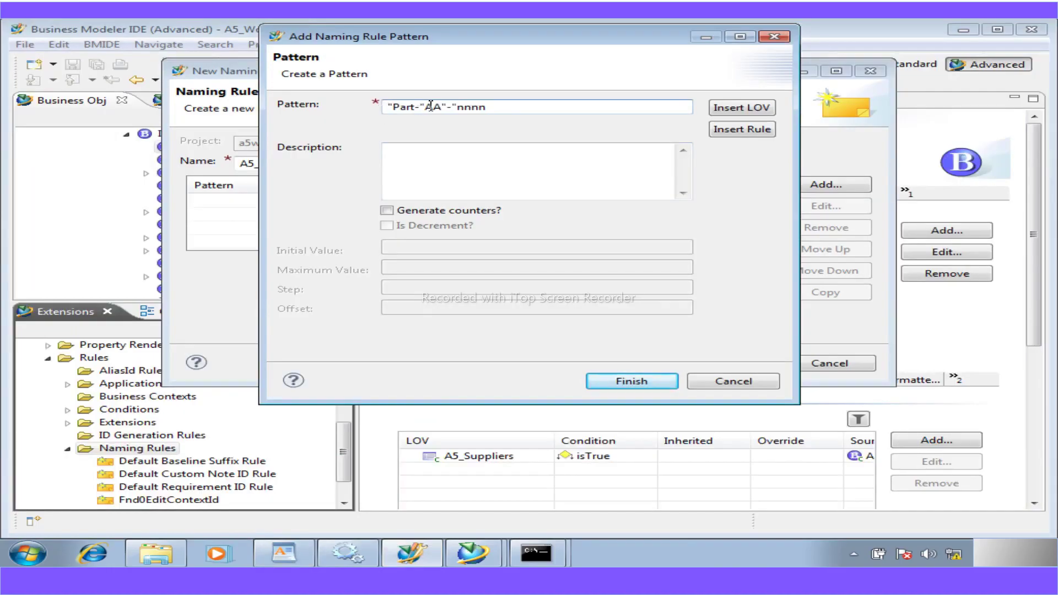
- Highlight the pattern's Part- prefix, AA, dash and nnnn counter parts in turn
{"action": "left_click_drag", "start_coordinate": [427, 108], "coordinate": [388, 116]}
{"action": "left_click", "coordinate": [443, 110]}
{"action": "double_click", "coordinate": [429, 107]}
{"action": "left_click_drag", "start_coordinate": [461, 108], "coordinate": [443, 110]}
{"action": "left_click_drag", "start_coordinate": [494, 112], "coordinate": [458, 113]}
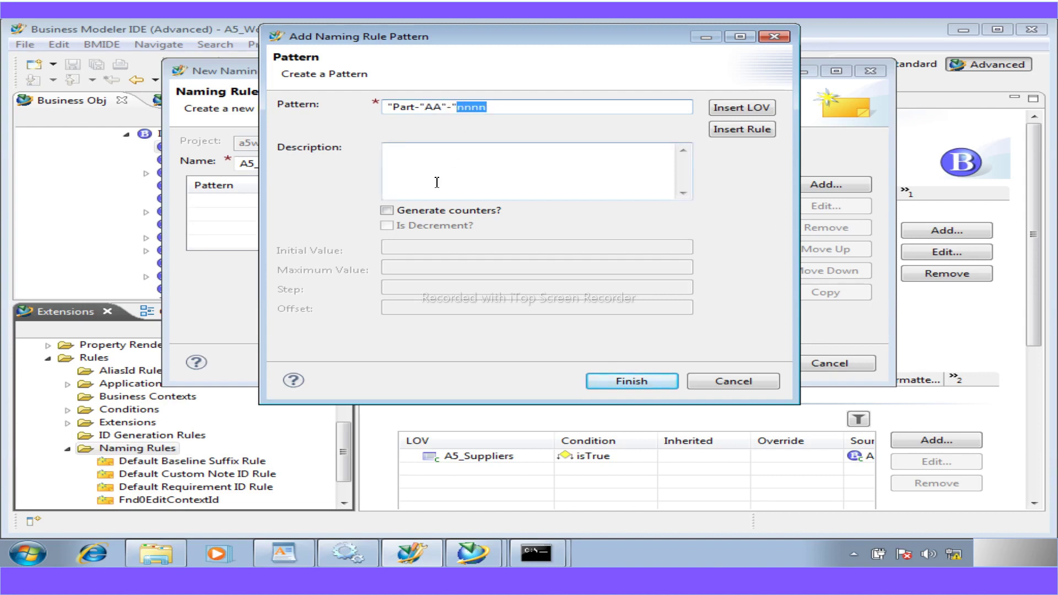
- Enable Generate counters and set the initial value to Part-AA-0000
{"action": "left_click", "coordinate": [386, 214]}
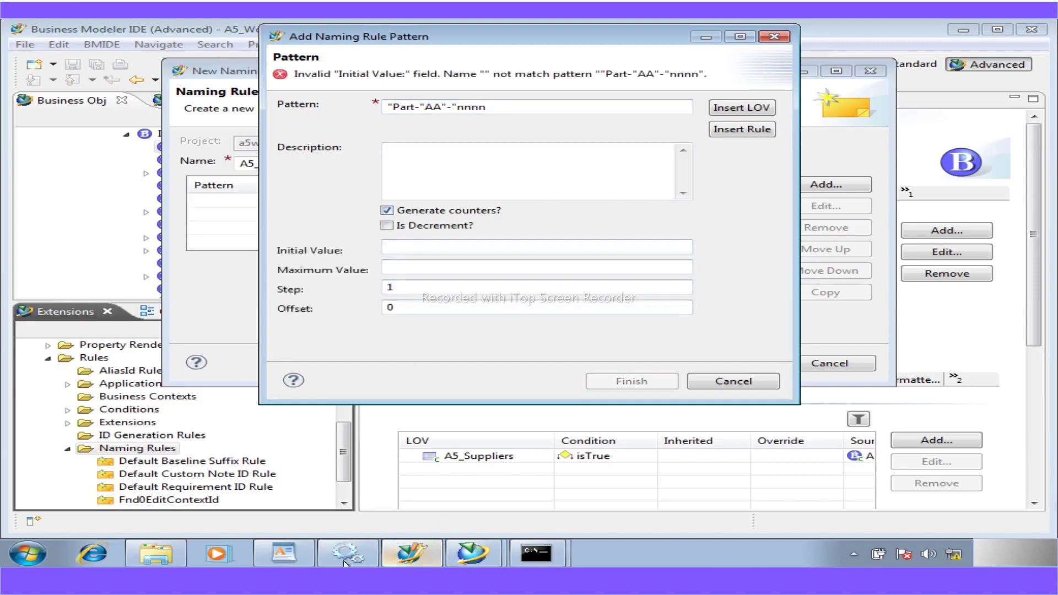
{"action": "left_click", "coordinate": [299, 558]}
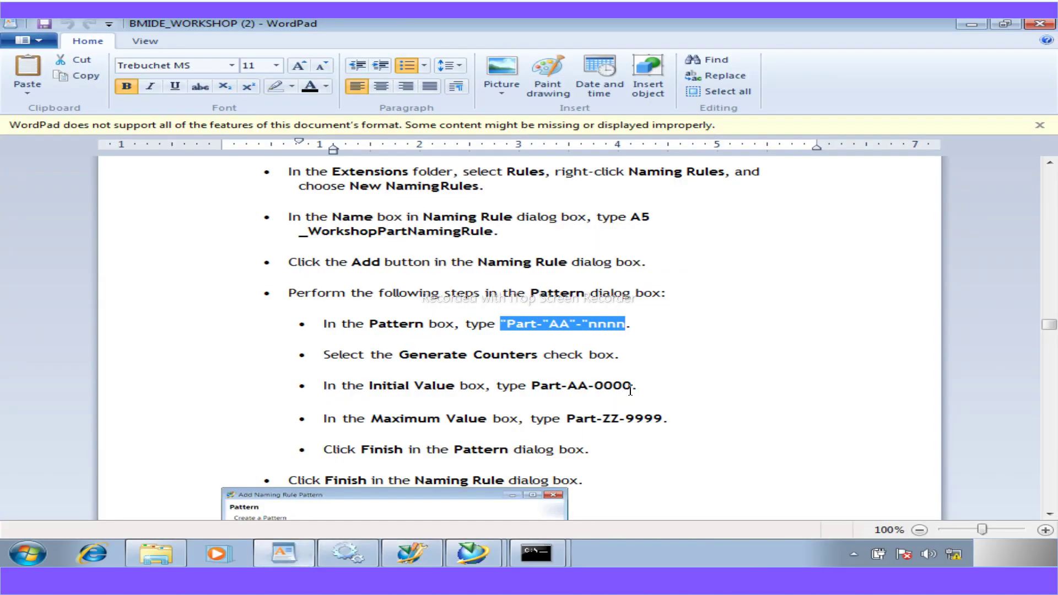
{"action": "left_click_drag", "start_coordinate": [633, 388], "coordinate": [546, 388]}
{"action": "key", "text": "ctrl+c"}
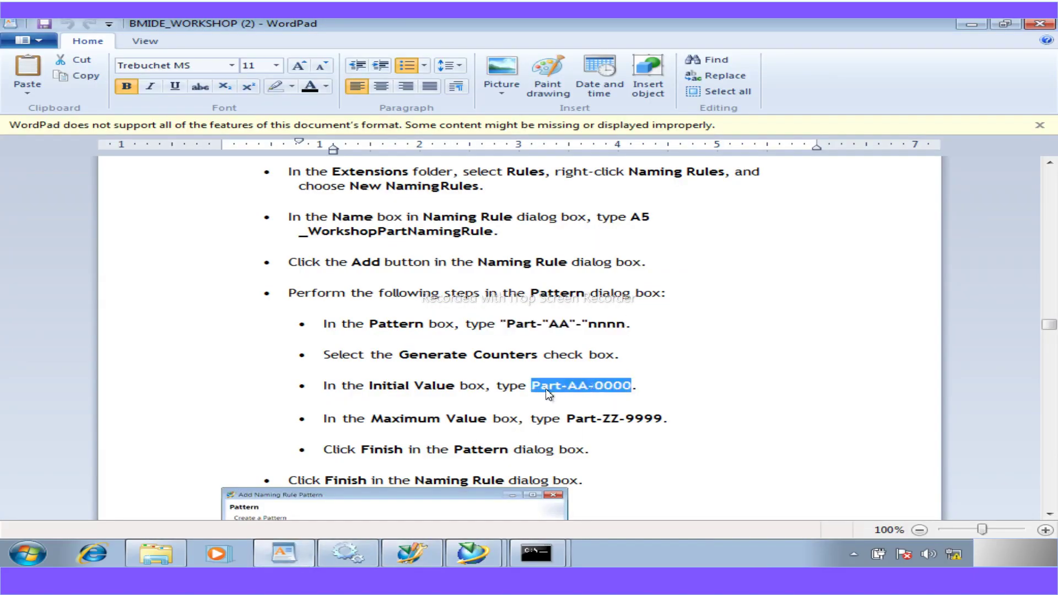
{"action": "left_click", "coordinate": [419, 560]}
{"action": "left_click", "coordinate": [403, 249]}
{"action": "key", "text": "ctrl+v"}
- Set the maximum value to Part-ZZ-9999
{"action": "left_click_drag", "start_coordinate": [663, 419], "coordinate": [579, 424]}
{"action": "key", "text": "ctrl+c"}
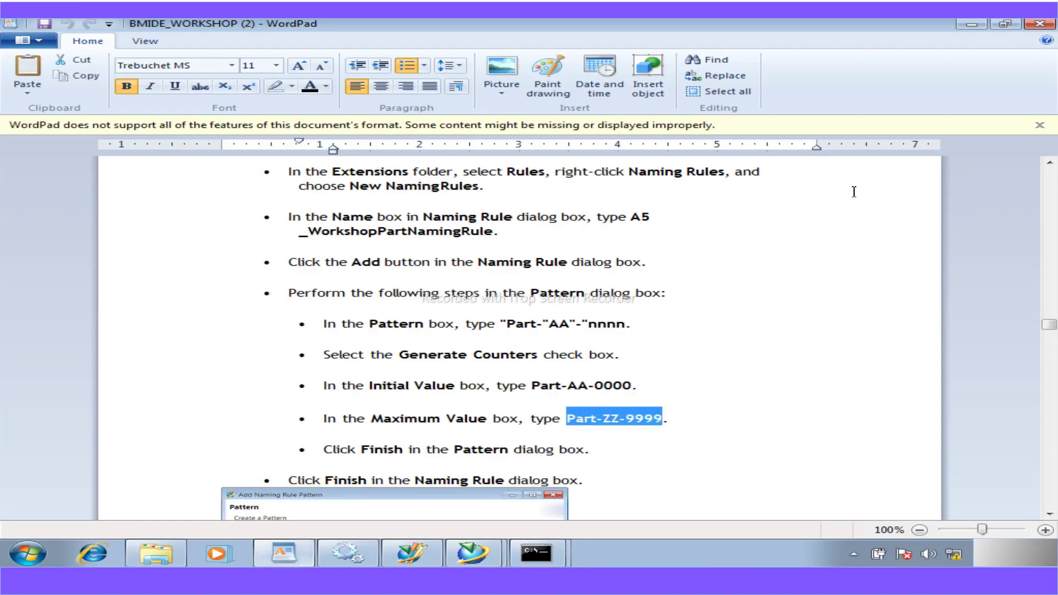
{"action": "left_click", "coordinate": [412, 552]}
{"action": "left_click", "coordinate": [396, 269]}
{"action": "key", "text": "ctrl+v"}
{"action": "left_click", "coordinate": [388, 290]}
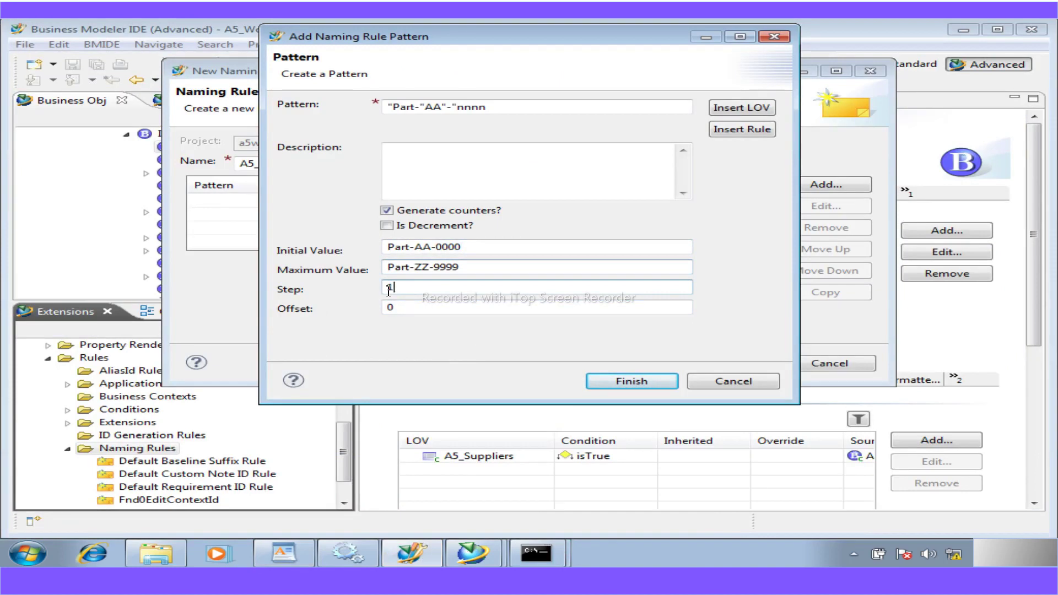
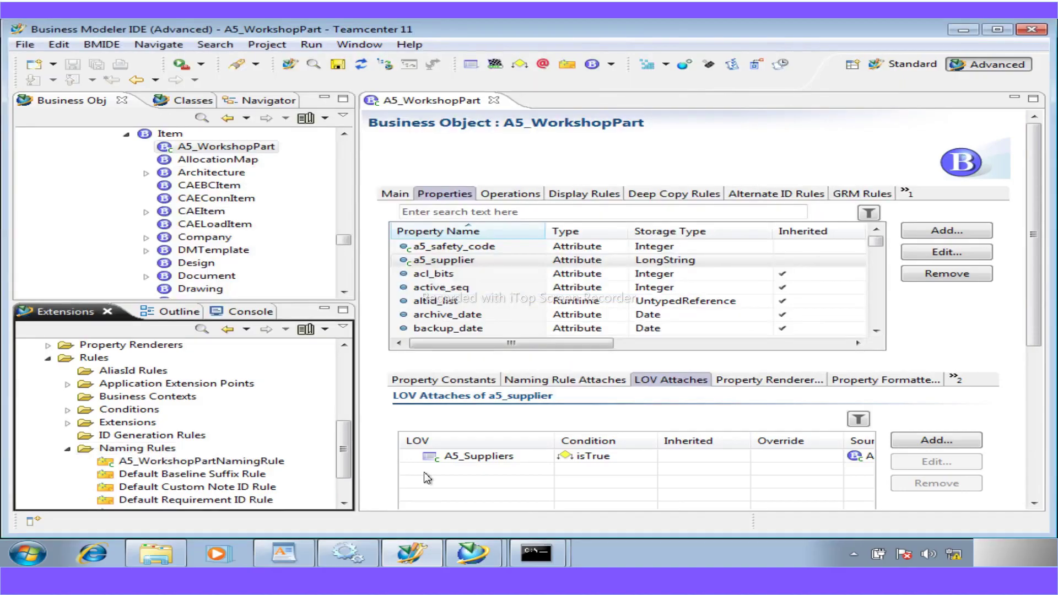
- Filter the A5_WorkshopPart properties by 'item_id' and select the item_id property
{"action": "left_click", "coordinate": [489, 214]}
{"action": "type", "text": "i"}
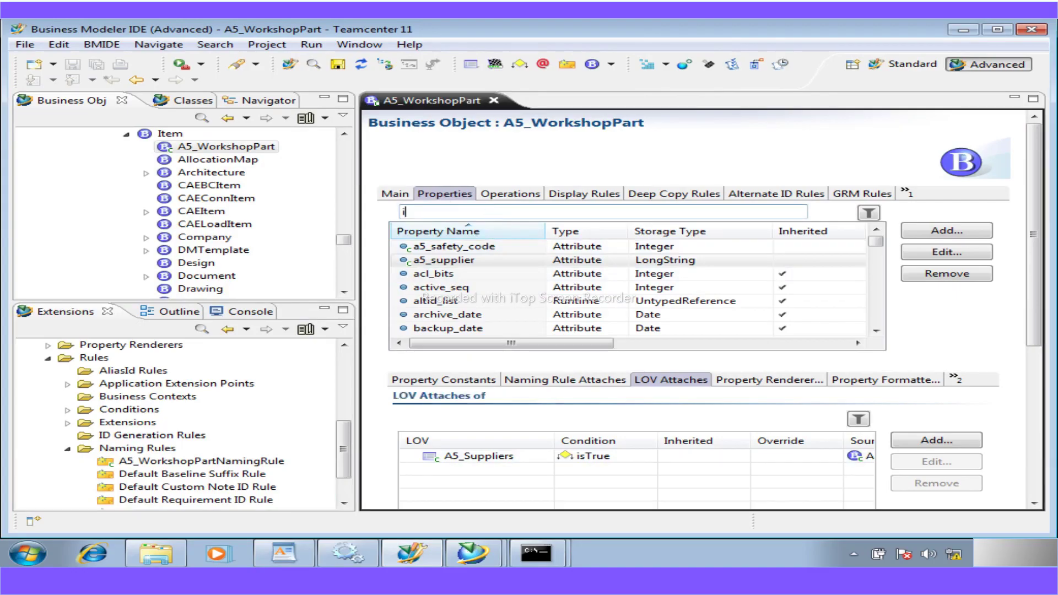
{"action": "type", "text": "te"}
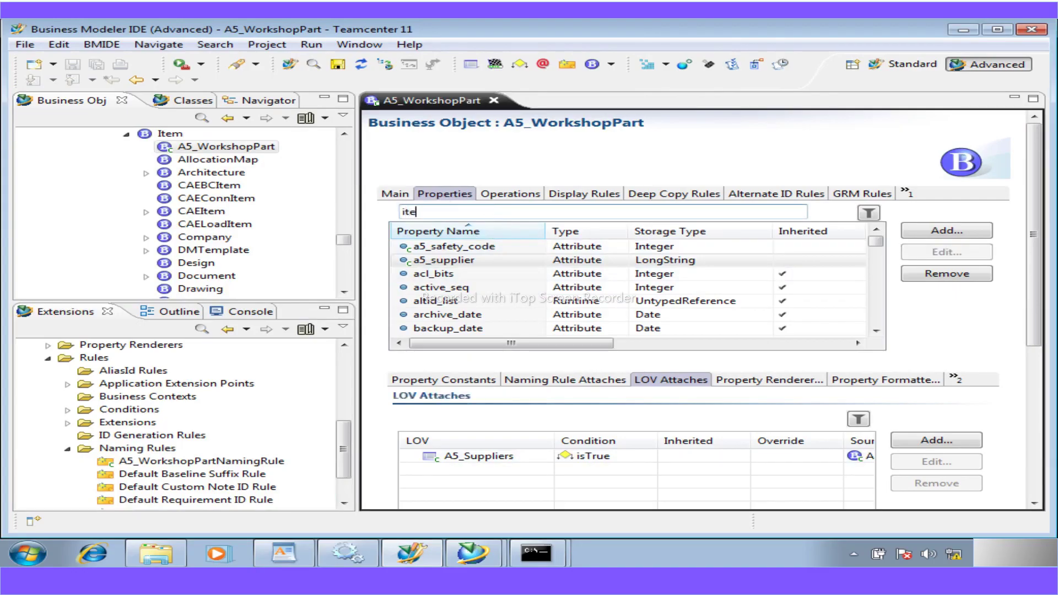
{"action": "type", "text": "m_i"}
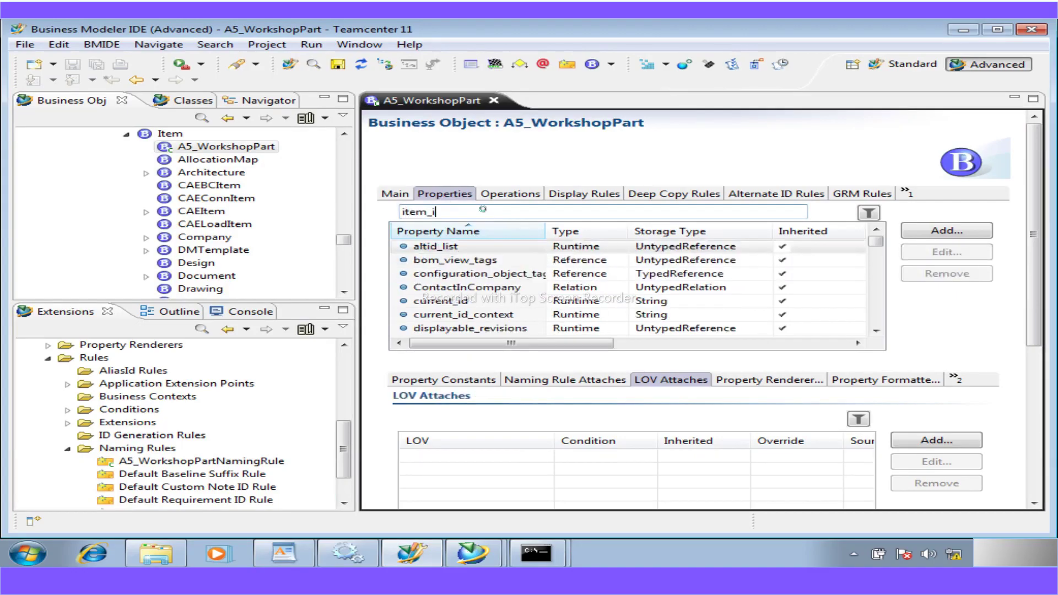
{"action": "type", "text": "d"}
{"action": "left_click", "coordinate": [438, 253]}
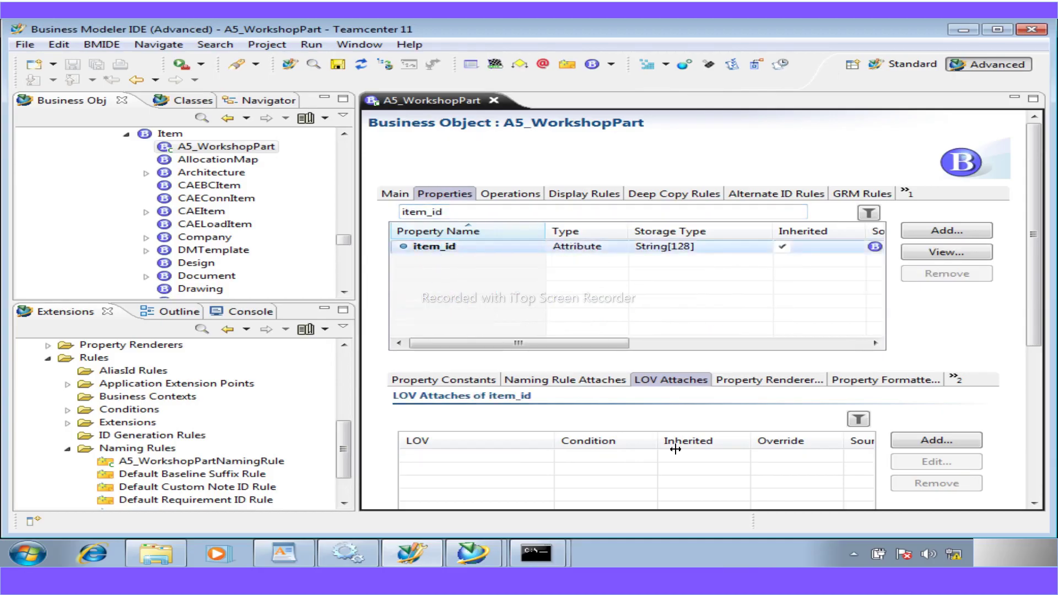
- Attach A5_WorkshopPartNamingRule to item_id, then save the a5workshop data model
{"action": "left_click", "coordinate": [574, 382]}
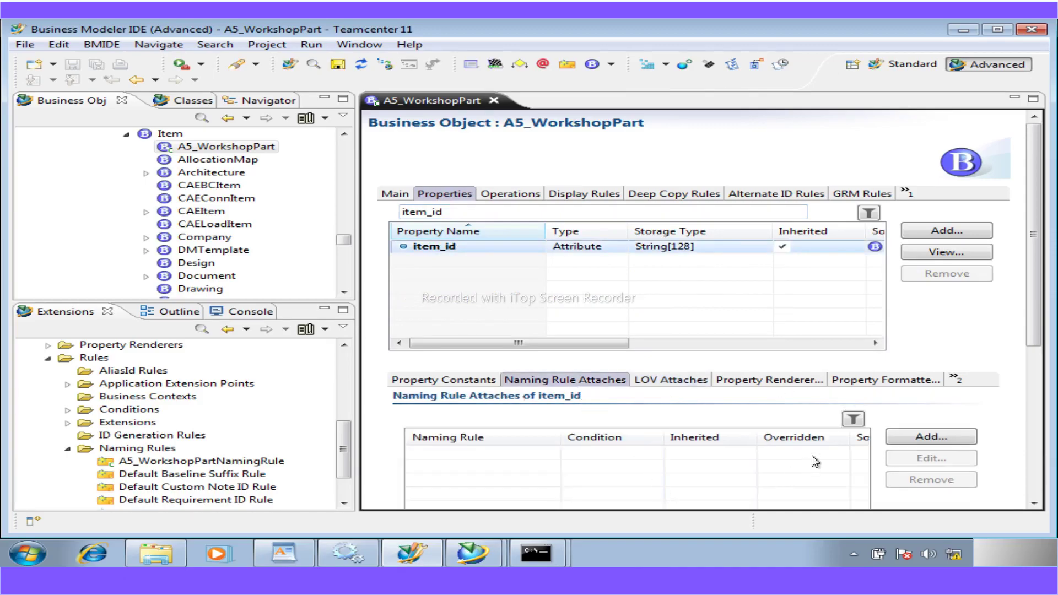
{"action": "left_click", "coordinate": [922, 435]}
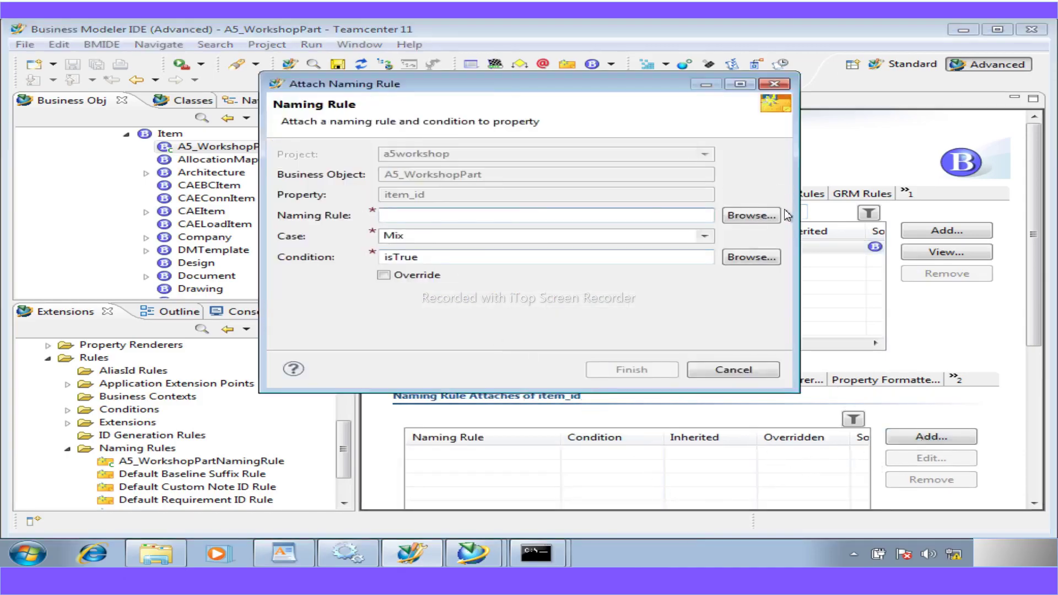
{"action": "left_click", "coordinate": [759, 215]}
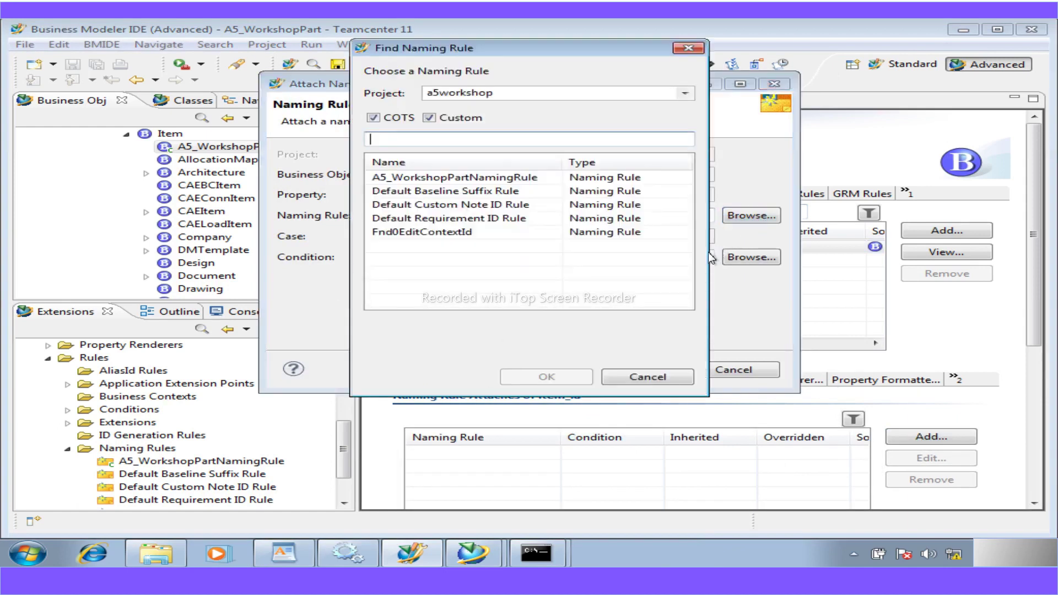
{"action": "left_click", "coordinate": [452, 177]}
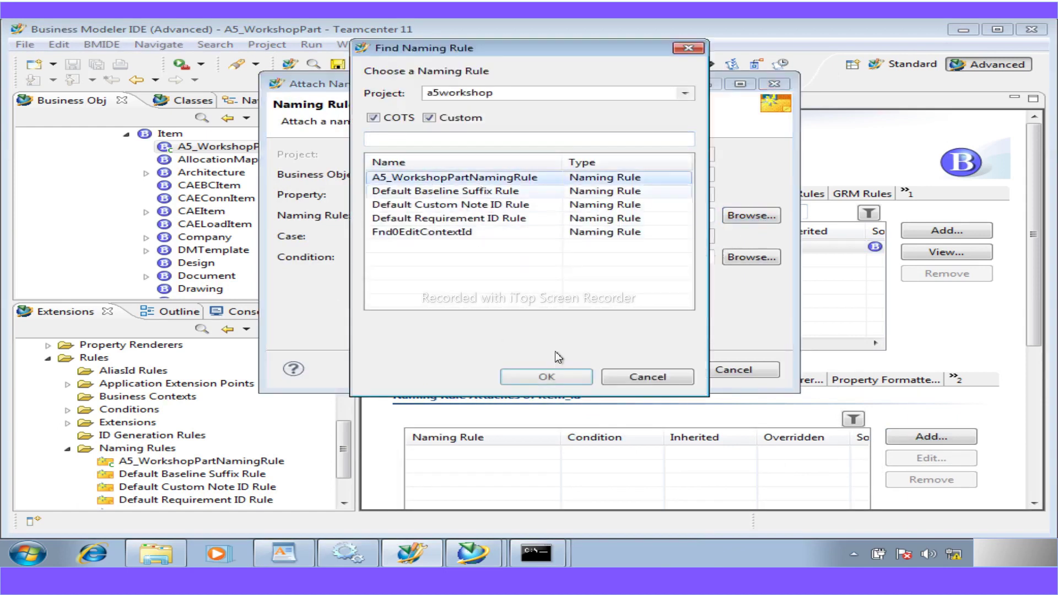
{"action": "left_click", "coordinate": [567, 377]}
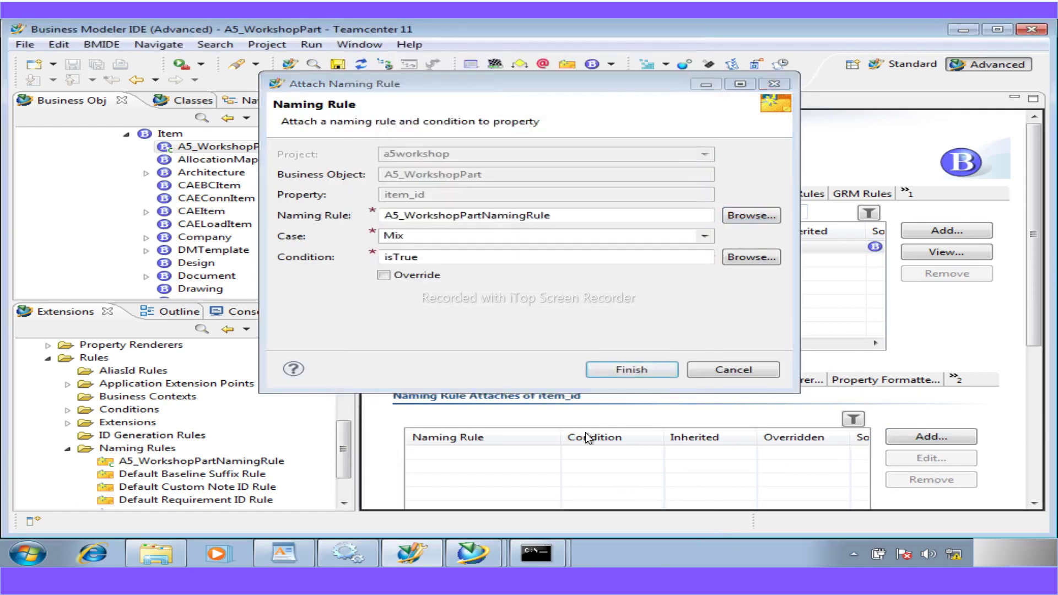
{"action": "left_click", "coordinate": [631, 369]}
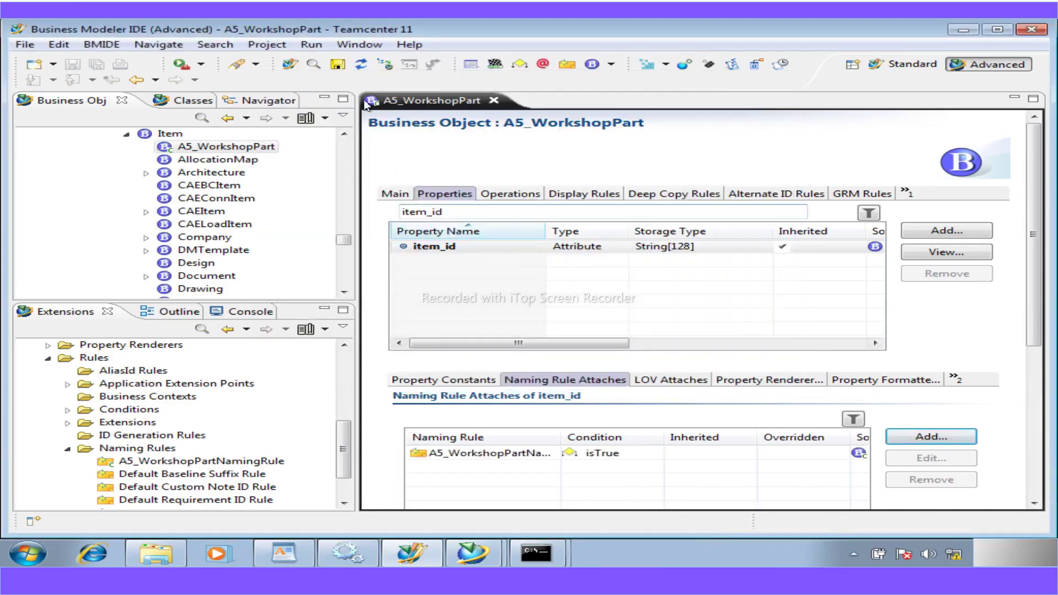
{"action": "key", "text": "ctrl+s"}
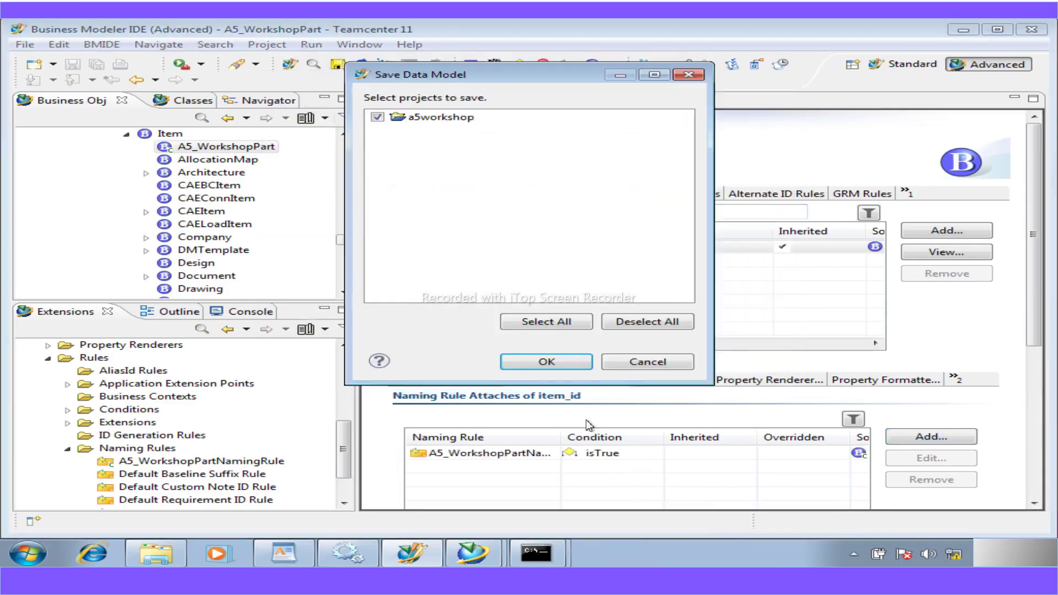
{"action": "left_click", "coordinate": [536, 361]}
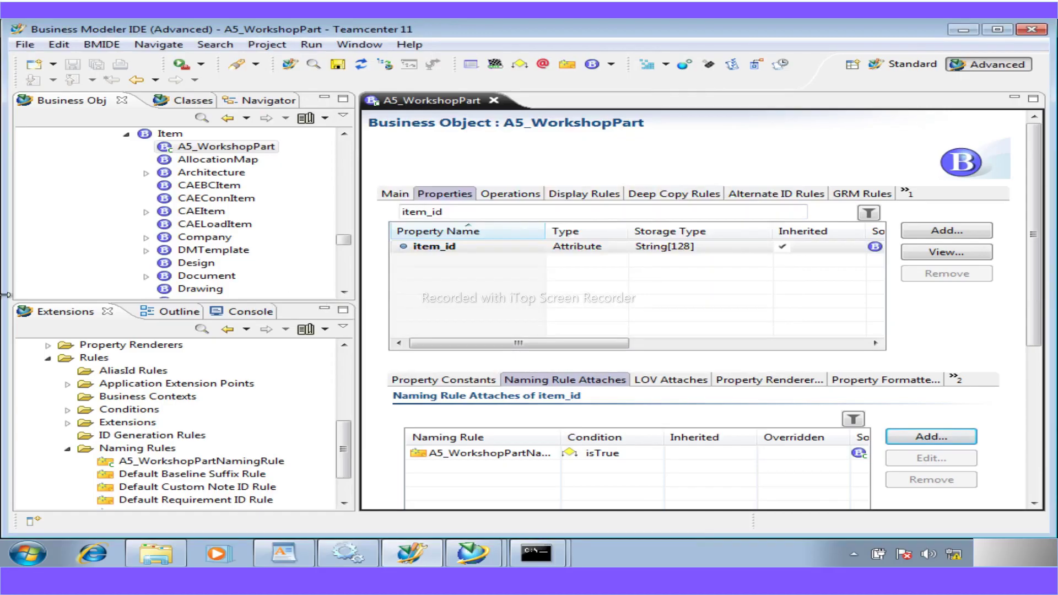
- Scroll the workshop guide PDF to page 36 and highlight the heading 'Create a form'
{"action": "left_click", "coordinate": [353, 578]}
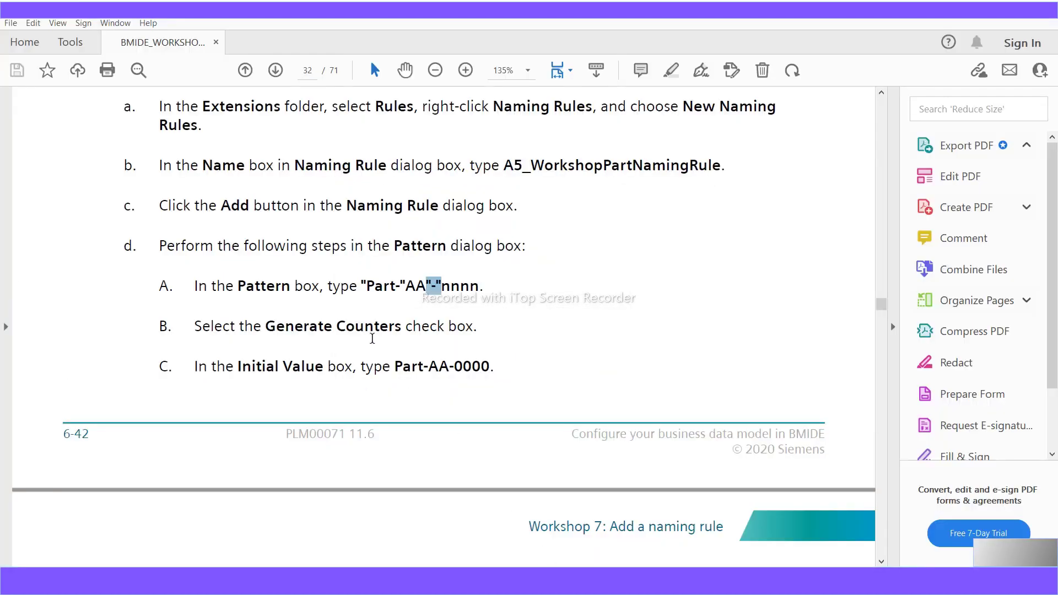
{"action": "scroll", "coordinate": [363, 342], "scroll_direction": "down", "scroll_amount": 10}
{"action": "scroll", "coordinate": [363, 343], "scroll_direction": "down", "scroll_amount": 15}
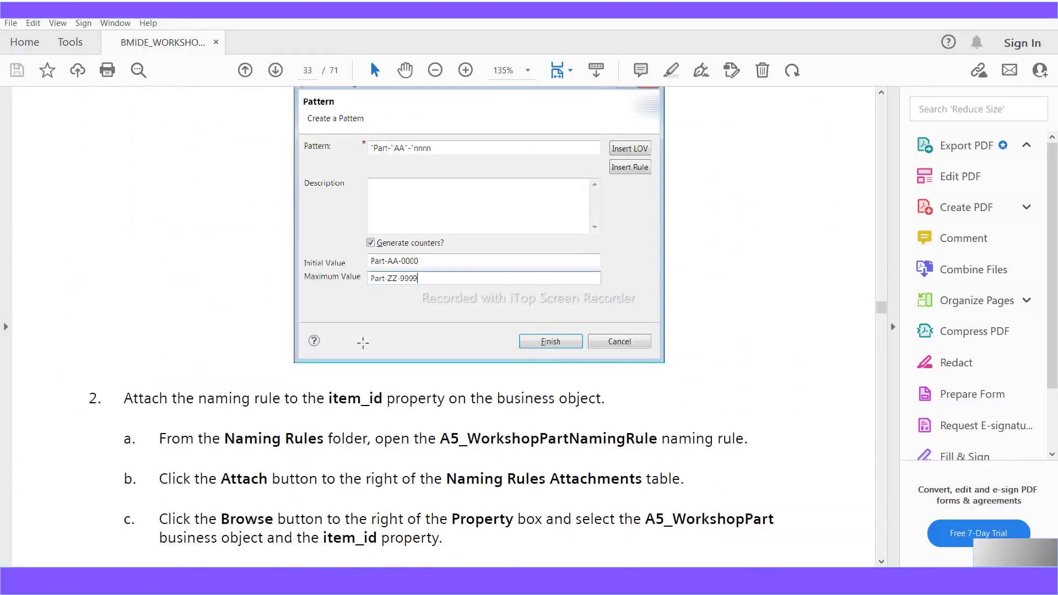
{"action": "scroll", "coordinate": [364, 348], "scroll_direction": "down", "scroll_amount": 15}
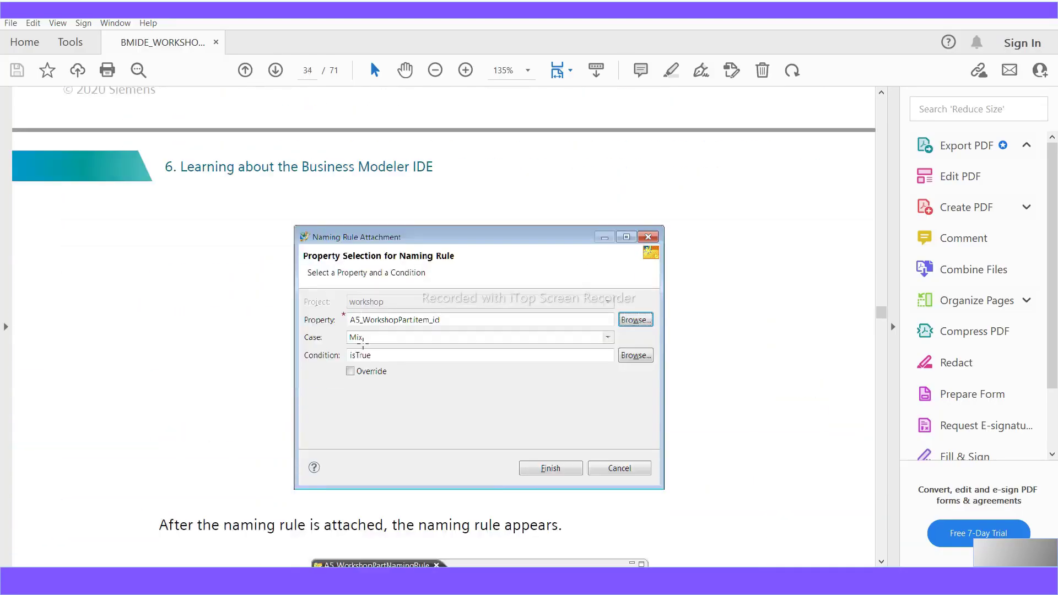
{"action": "scroll", "coordinate": [363, 343], "scroll_direction": "down", "scroll_amount": 2}
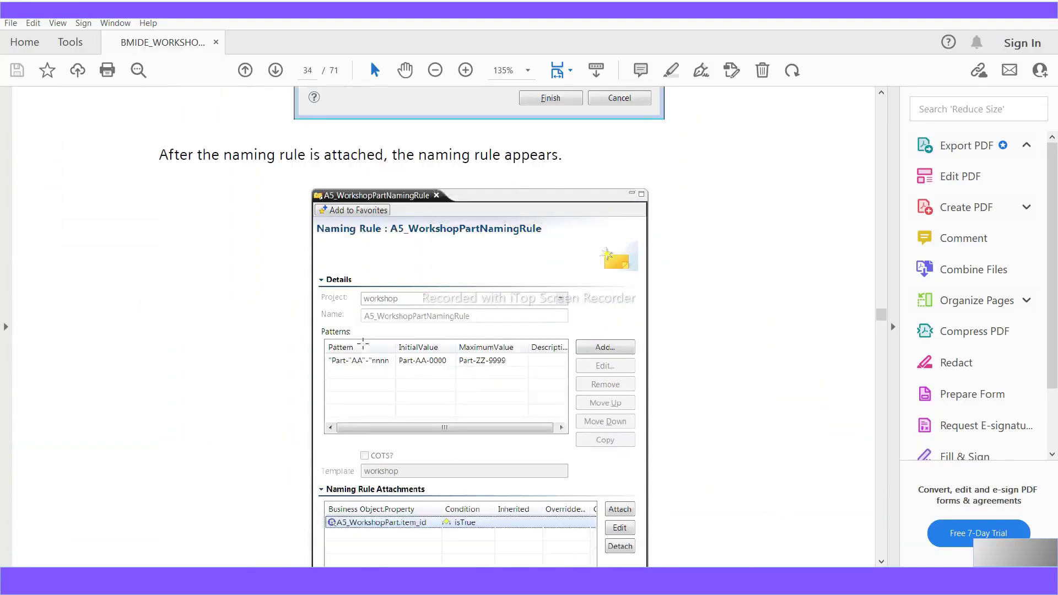
{"action": "scroll", "coordinate": [363, 343], "scroll_direction": "down", "scroll_amount": 1}
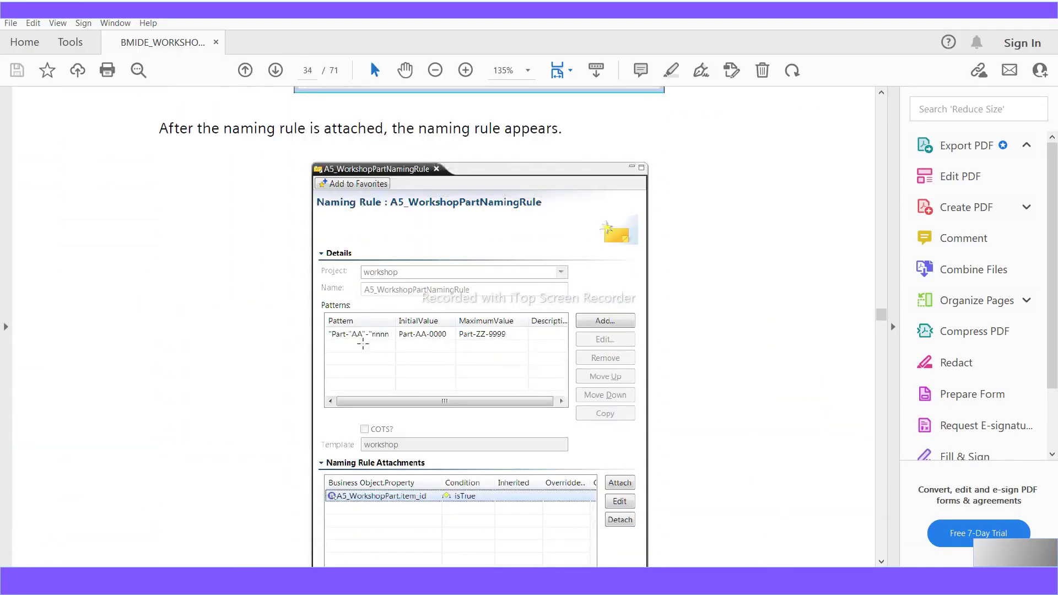
{"action": "scroll", "coordinate": [363, 342], "scroll_direction": "down", "scroll_amount": 2}
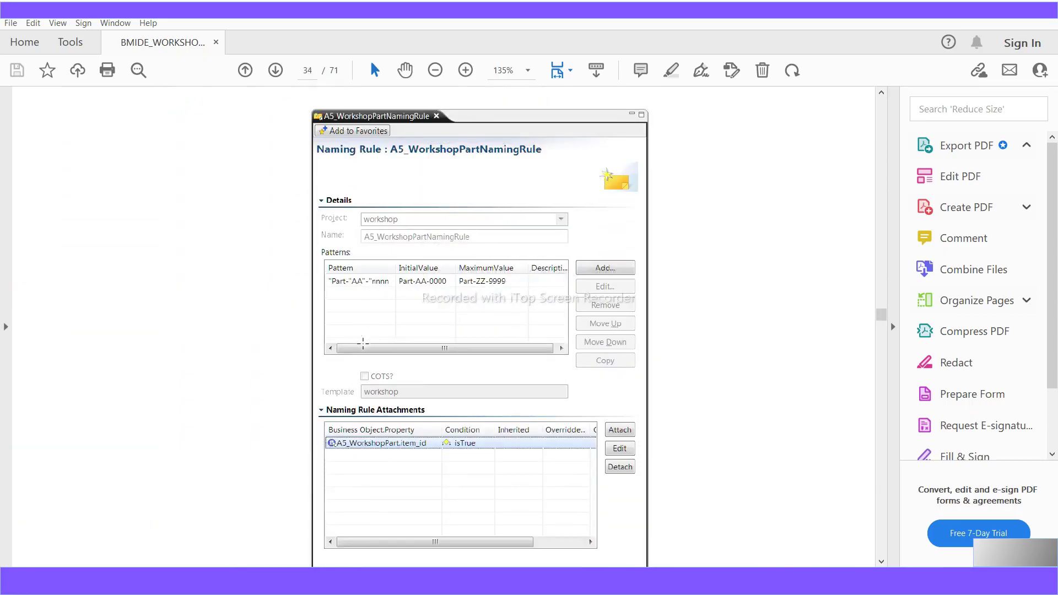
{"action": "scroll", "coordinate": [363, 343], "scroll_direction": "down", "scroll_amount": 20}
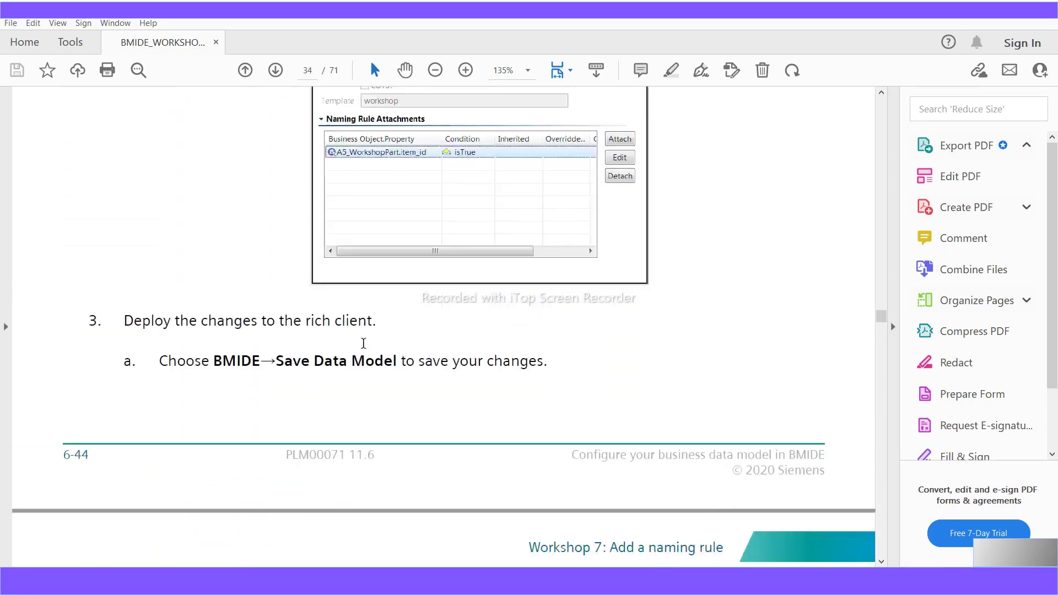
{"action": "scroll", "coordinate": [363, 343], "scroll_direction": "down", "scroll_amount": 20}
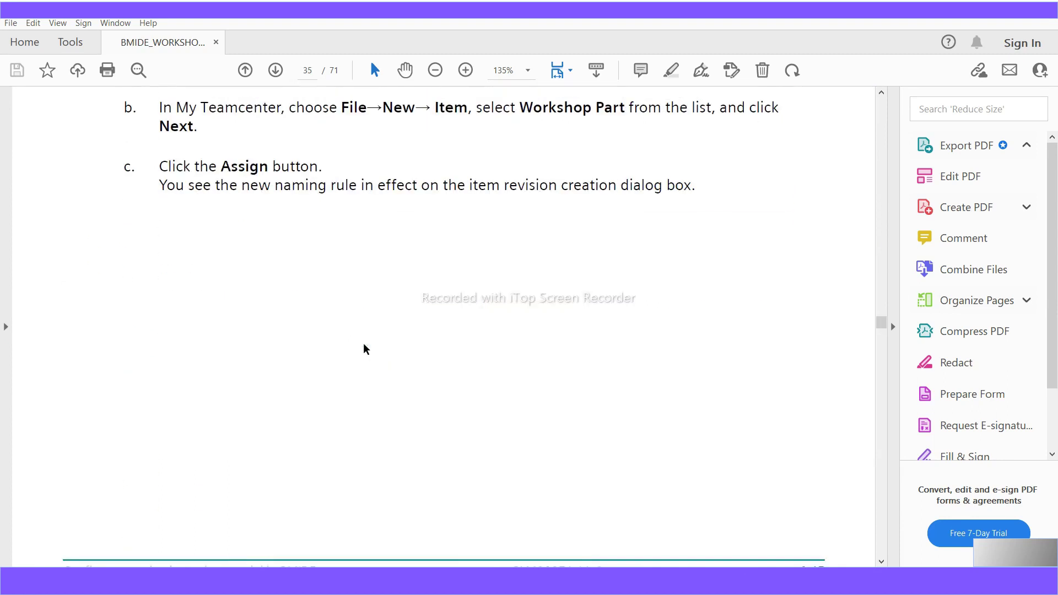
{"action": "scroll", "coordinate": [364, 349], "scroll_direction": "down", "scroll_amount": 9}
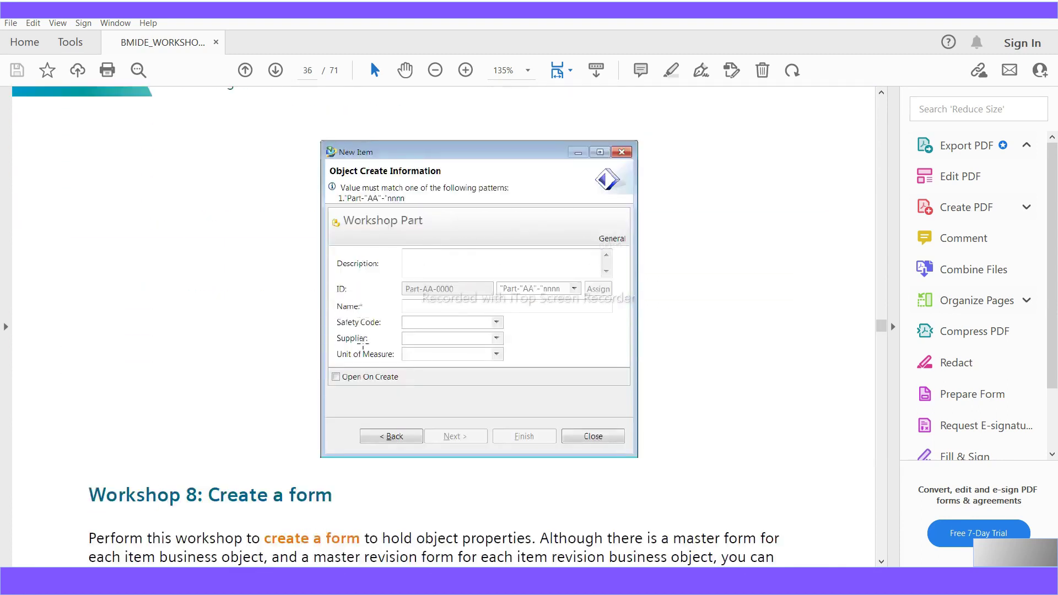
{"action": "scroll", "coordinate": [457, 300], "scroll_direction": "down", "scroll_amount": 4}
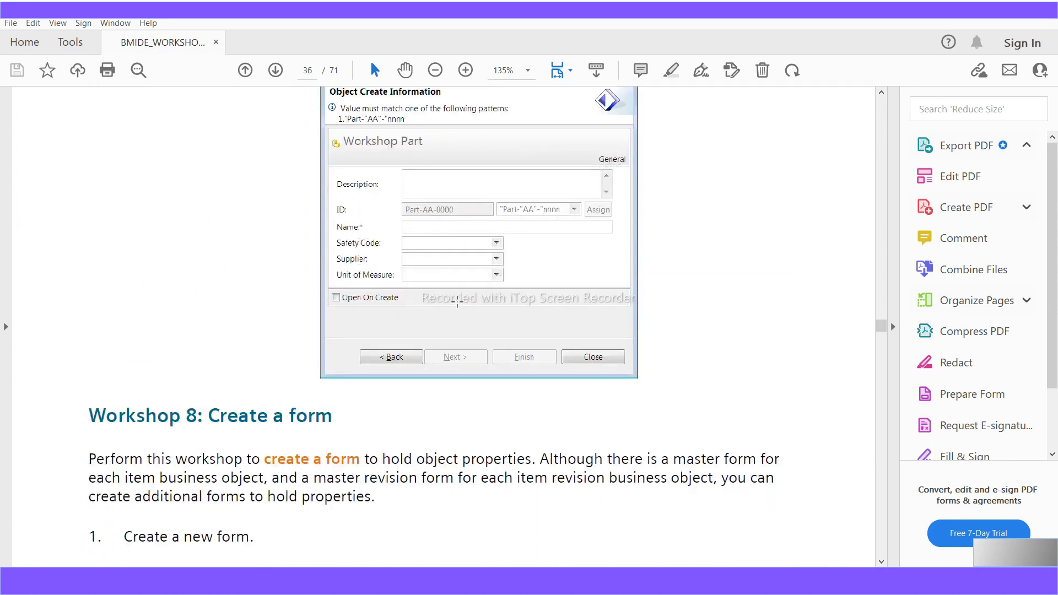
{"action": "scroll", "coordinate": [456, 300], "scroll_direction": "down", "scroll_amount": 5}
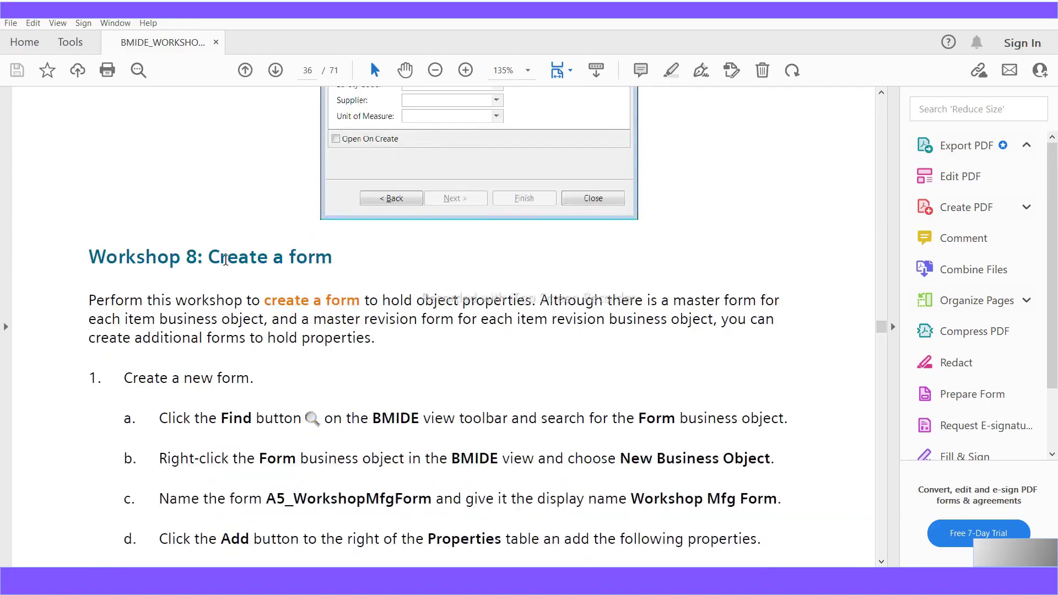
{"action": "left_click_drag", "start_coordinate": [208, 260], "coordinate": [333, 260]}
{"action": "scroll", "coordinate": [344, 401], "scroll_direction": "down", "scroll_amount": 1}
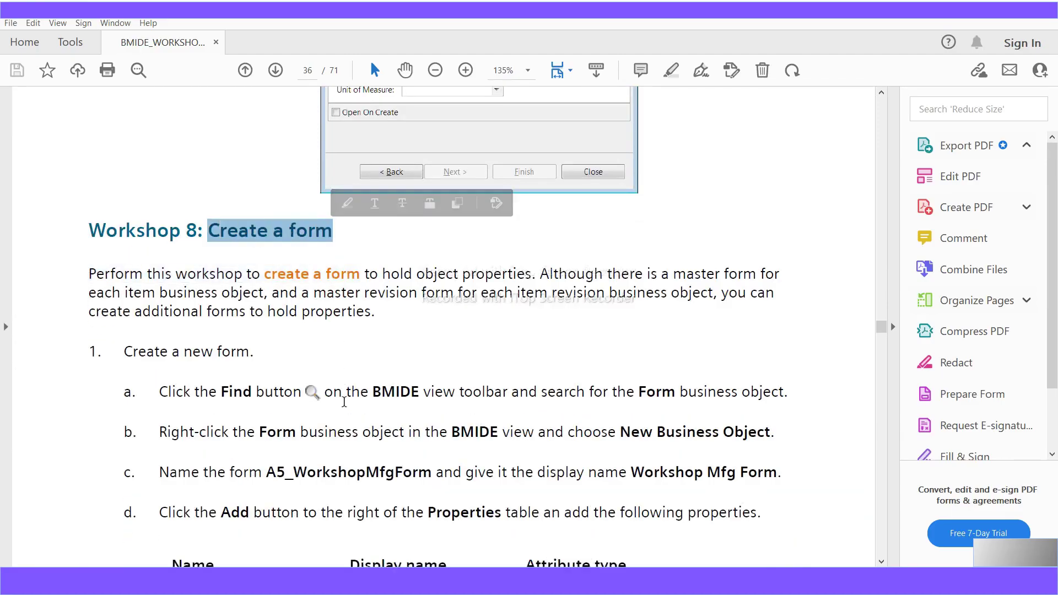
{"action": "scroll", "coordinate": [344, 401], "scroll_direction": "up", "scroll_amount": 12}
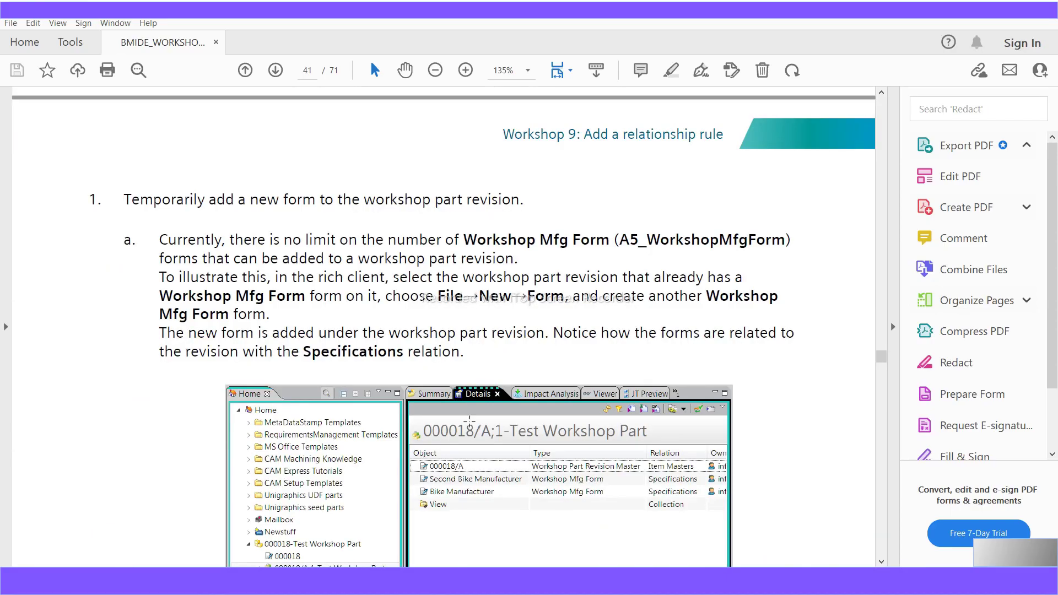
- Scroll to Workshop 9's GRM rule steps and highlight A5_WorkshopPartRevision in step A
{"action": "scroll", "coordinate": [469, 420], "scroll_direction": "up", "scroll_amount": 12}
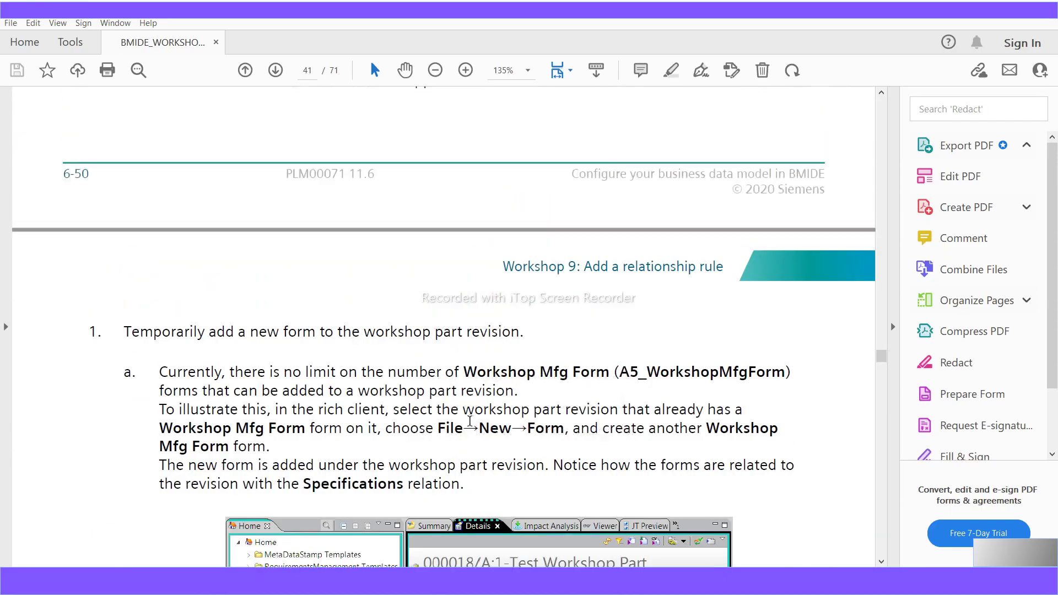
{"action": "scroll", "coordinate": [471, 426], "scroll_direction": "up", "scroll_amount": 4}
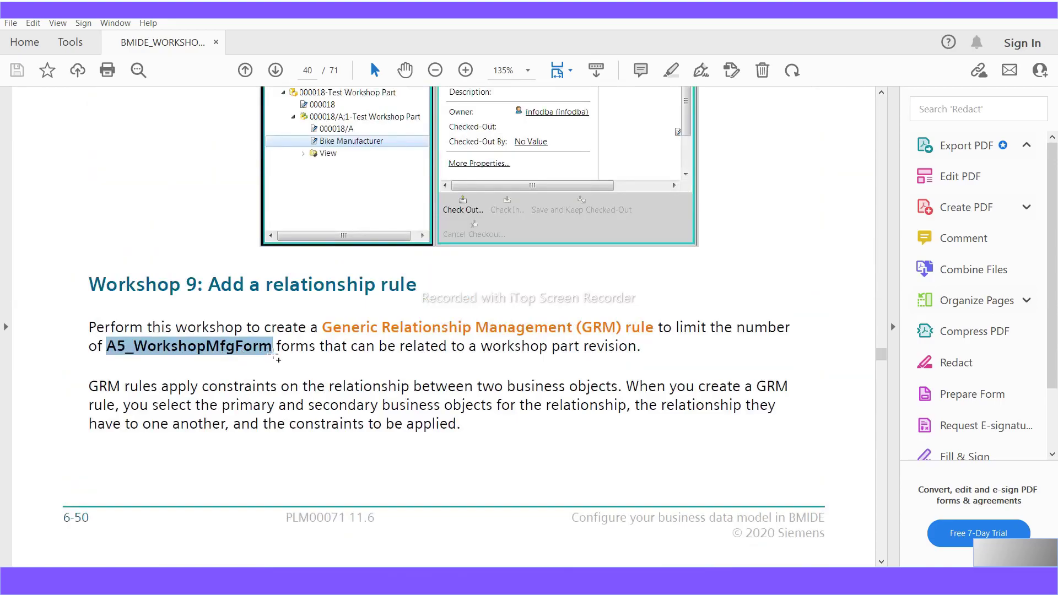
{"action": "scroll", "coordinate": [292, 286], "scroll_direction": "up", "scroll_amount": 2}
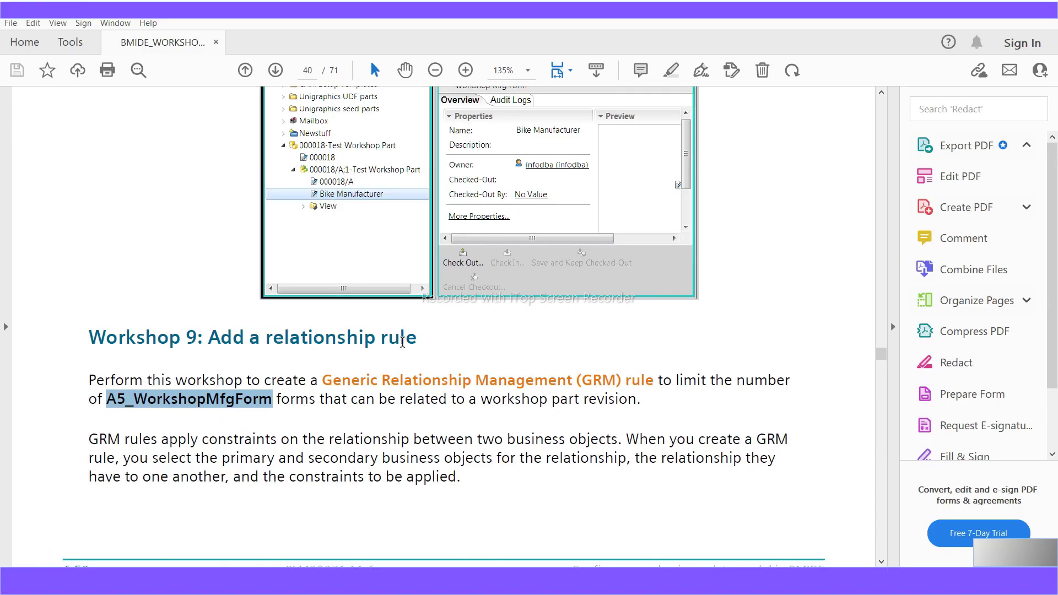
{"action": "scroll", "coordinate": [430, 377], "scroll_direction": "down", "scroll_amount": 1}
{"action": "scroll", "coordinate": [432, 380], "scroll_direction": "down", "scroll_amount": 10}
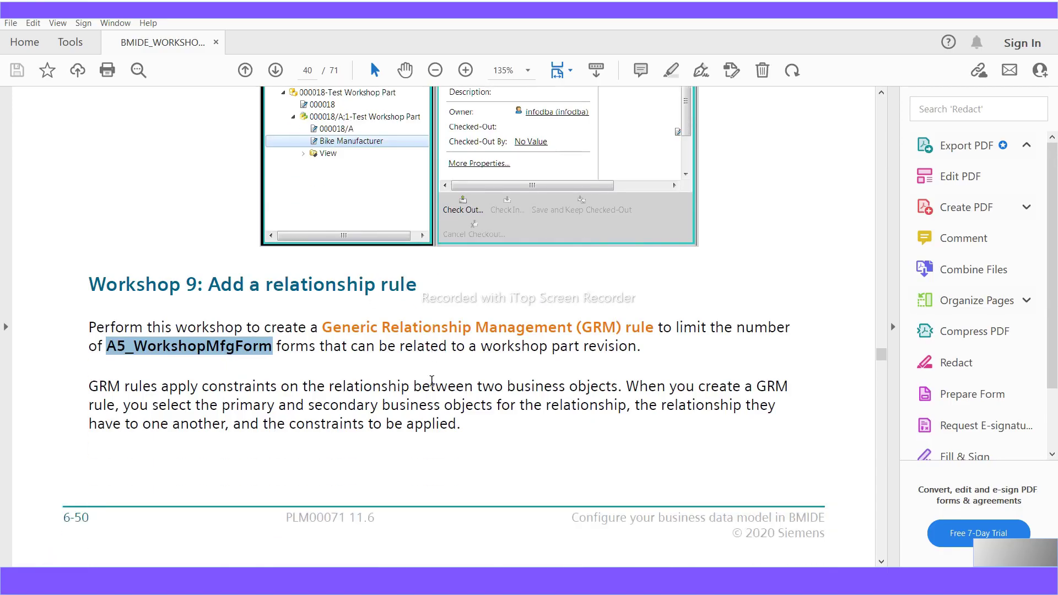
{"action": "scroll", "coordinate": [432, 380], "scroll_direction": "down", "scroll_amount": 20}
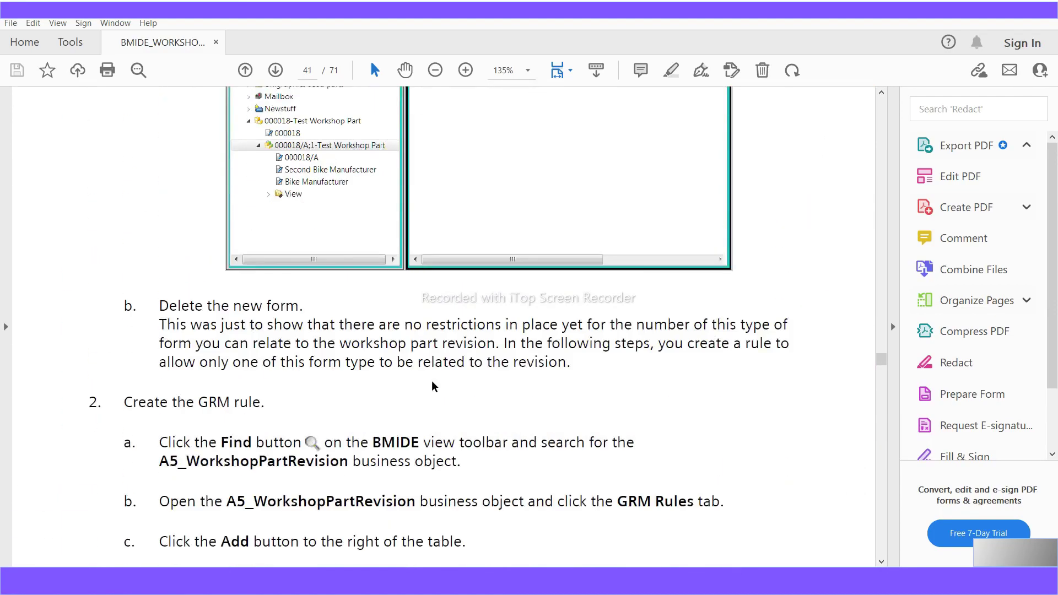
{"action": "scroll", "coordinate": [434, 388], "scroll_direction": "down", "scroll_amount": 2}
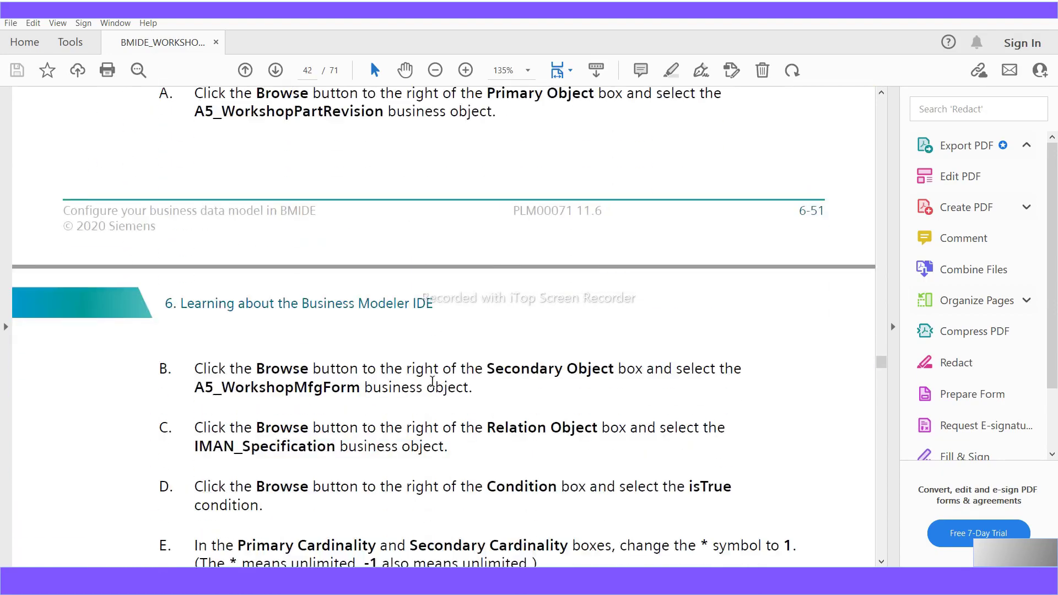
{"action": "scroll", "coordinate": [434, 387], "scroll_direction": "up", "scroll_amount": 6}
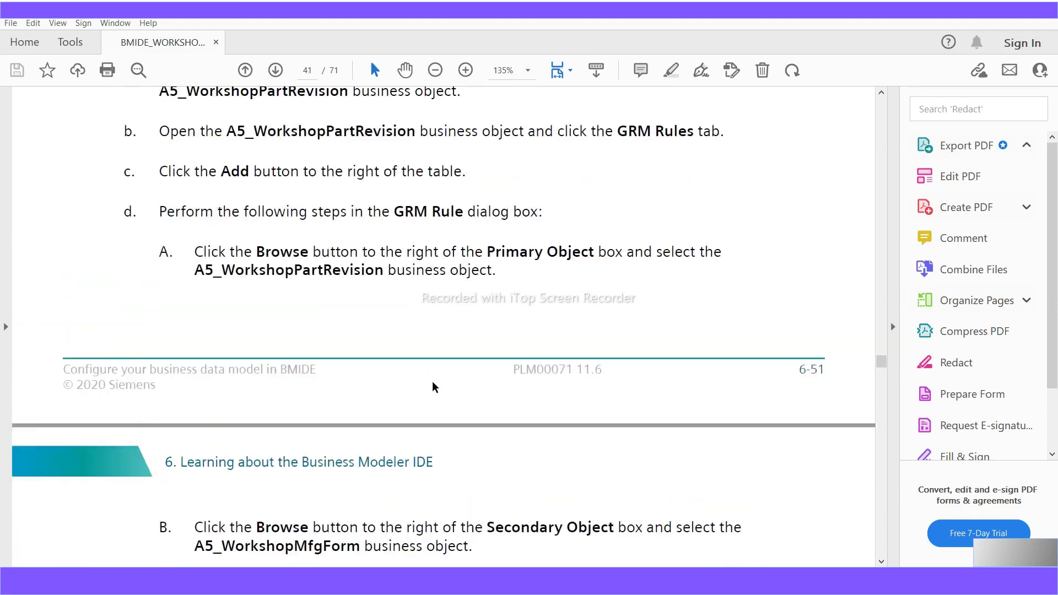
{"action": "scroll", "coordinate": [433, 386], "scroll_direction": "up", "scroll_amount": 1}
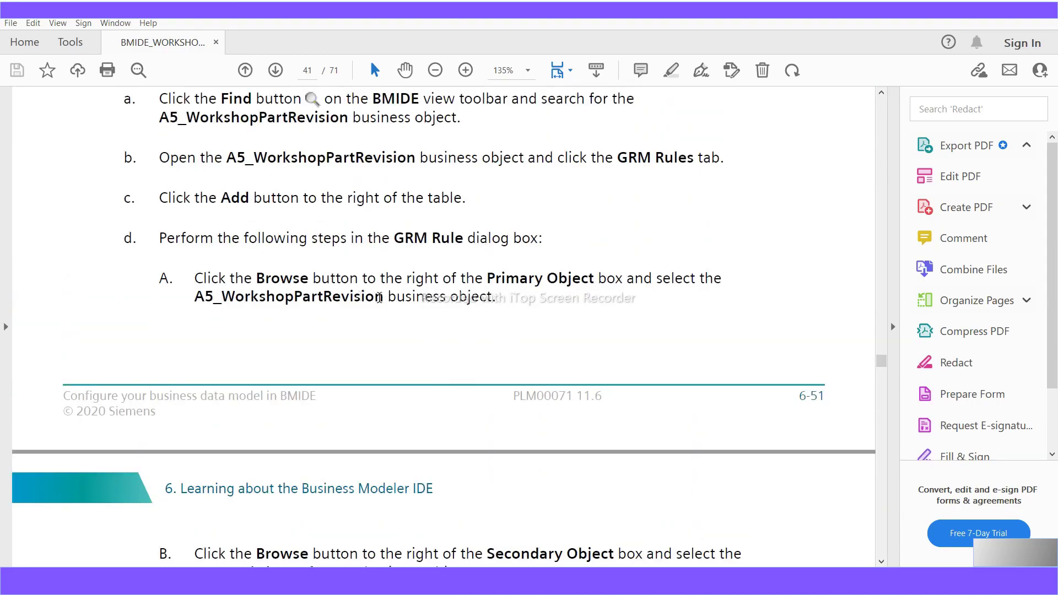
{"action": "left_click_drag", "start_coordinate": [384, 297], "coordinate": [197, 302]}
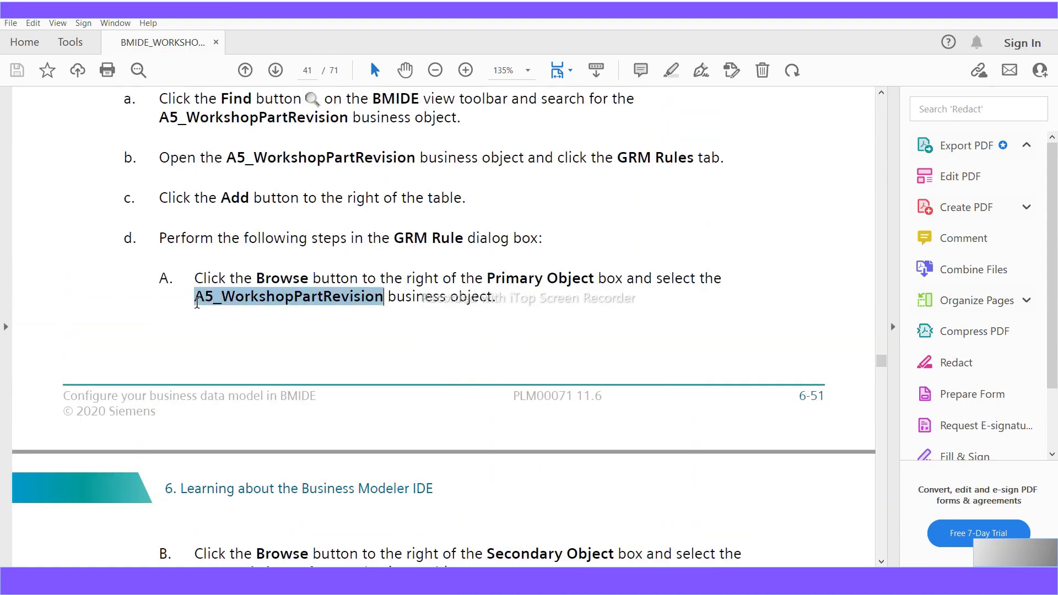
- Highlight A5_WorkshopMfgForm and IMAN_Specification in steps B and C, then open BMIDE's Find Business Object
{"action": "scroll", "coordinate": [343, 456], "scroll_direction": "down", "scroll_amount": 3}
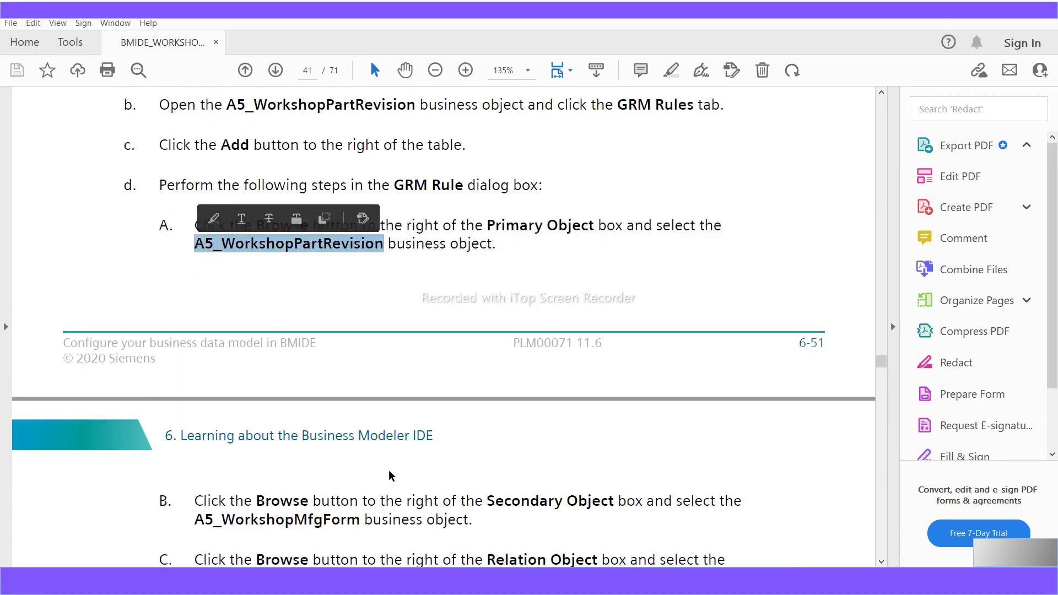
{"action": "left_click_drag", "start_coordinate": [361, 493], "coordinate": [193, 499]}
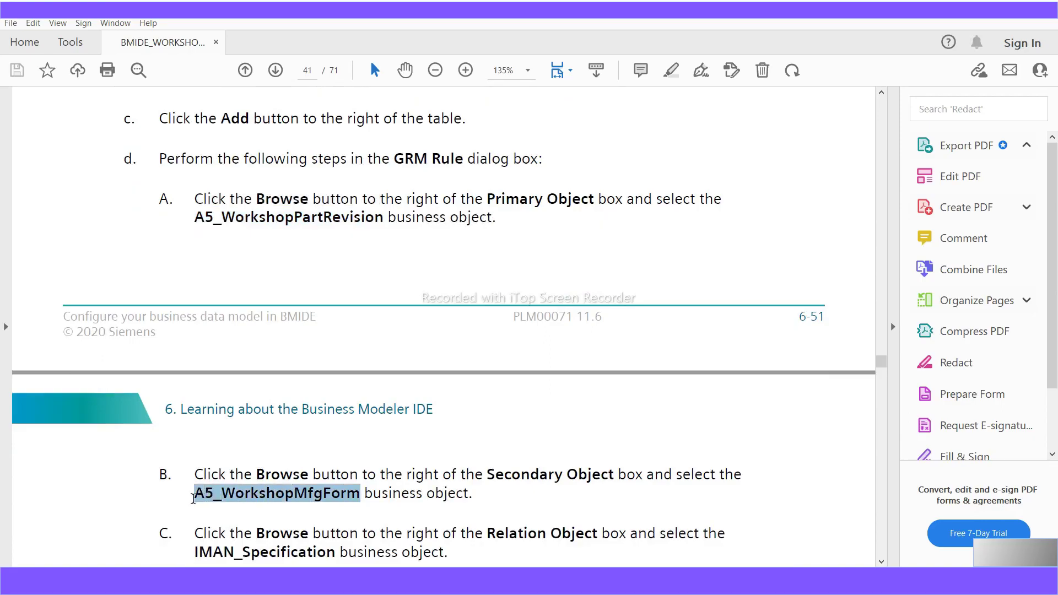
{"action": "right_click", "coordinate": [371, 503]}
{"action": "left_click", "coordinate": [558, 495]}
{"action": "scroll", "coordinate": [558, 496], "scroll_direction": "down", "scroll_amount": 1}
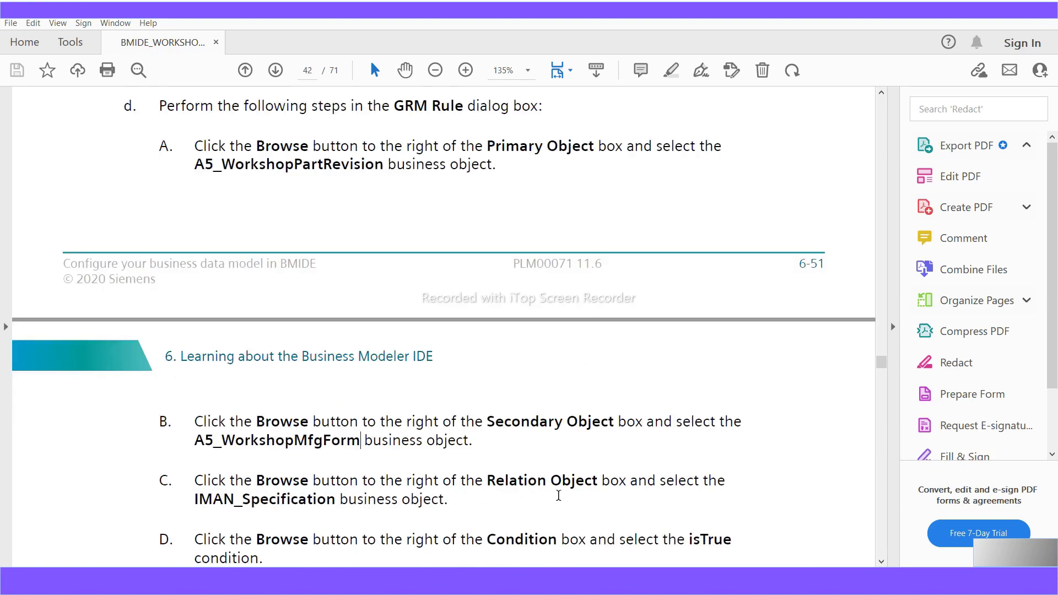
{"action": "scroll", "coordinate": [558, 495], "scroll_direction": "down", "scroll_amount": 1}
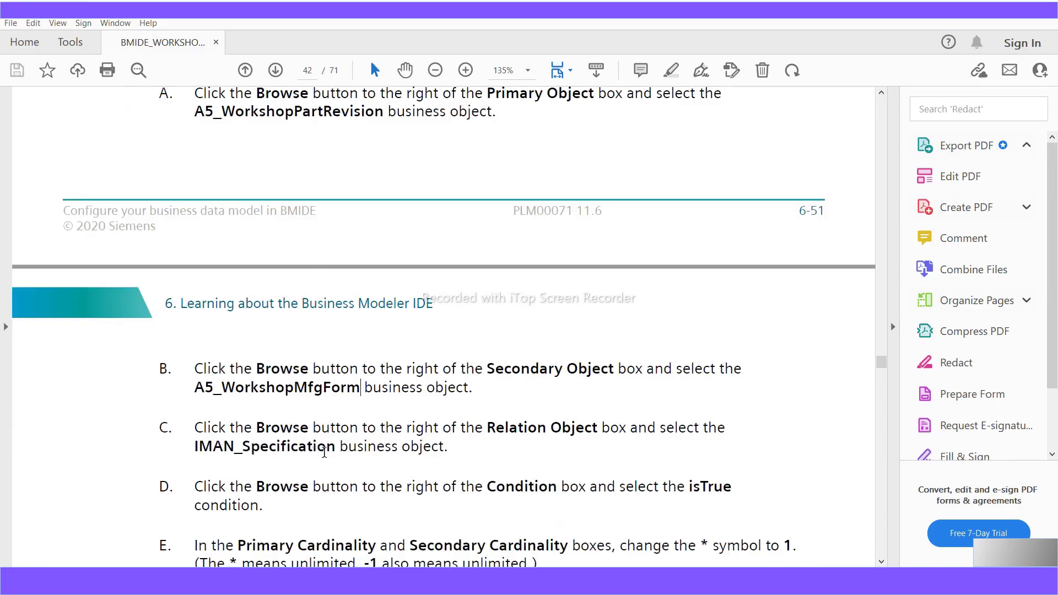
{"action": "left_click_drag", "start_coordinate": [336, 451], "coordinate": [196, 462]}
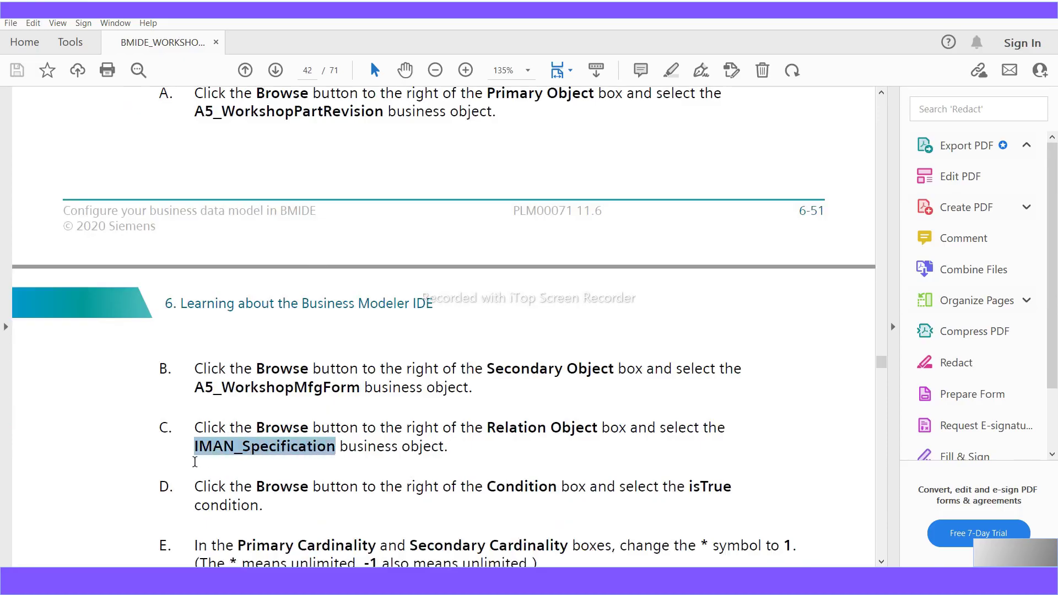
{"action": "scroll", "coordinate": [321, 527], "scroll_direction": "down", "scroll_amount": 2}
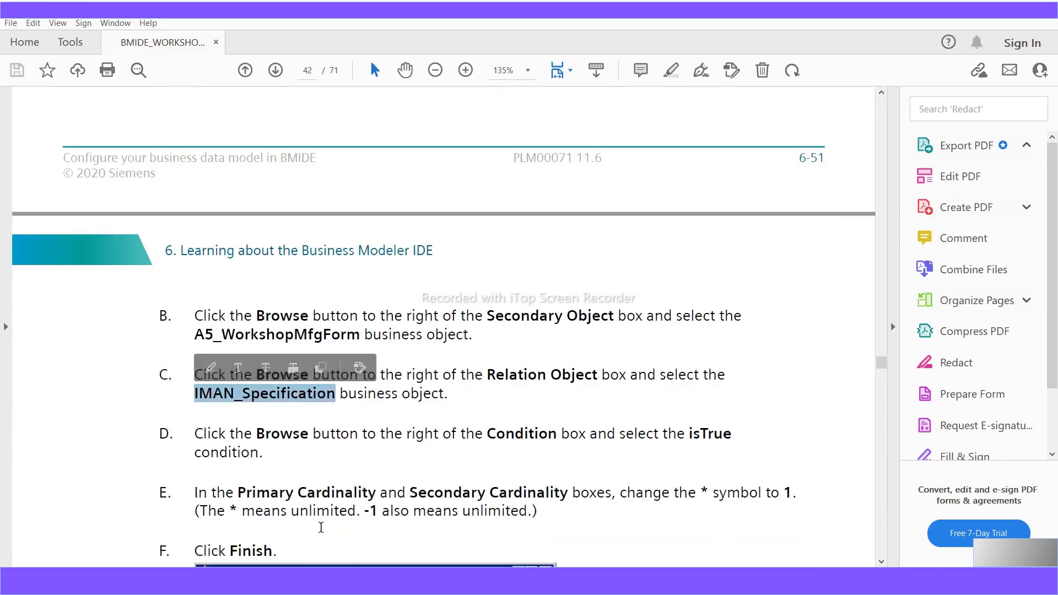
{"action": "scroll", "coordinate": [331, 495], "scroll_direction": "down", "scroll_amount": 1}
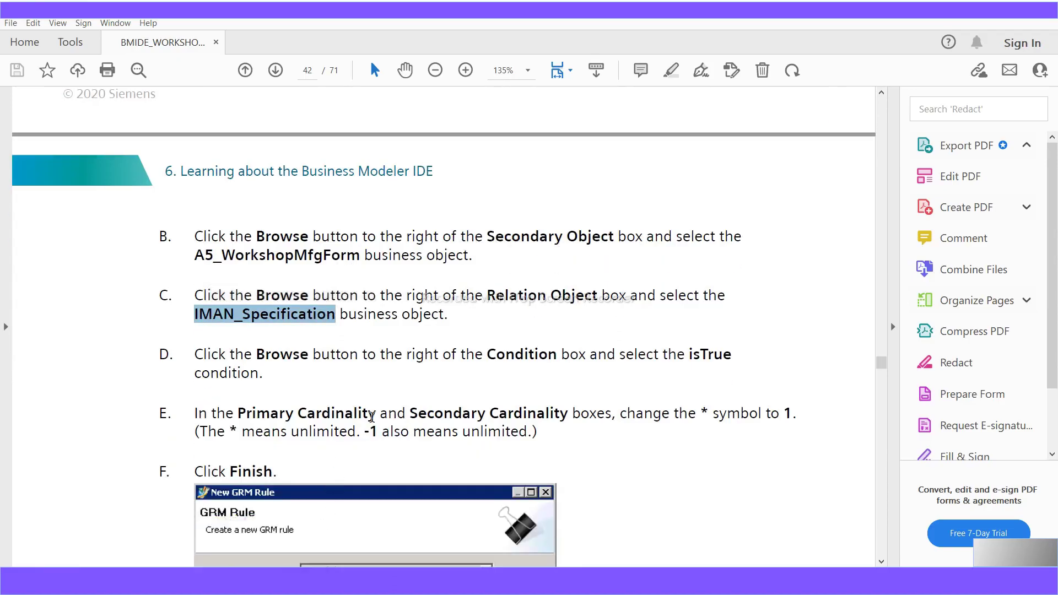
{"action": "scroll", "coordinate": [442, 422], "scroll_direction": "down", "scroll_amount": 2}
{"action": "scroll", "coordinate": [442, 422], "scroll_direction": "down", "scroll_amount": 5}
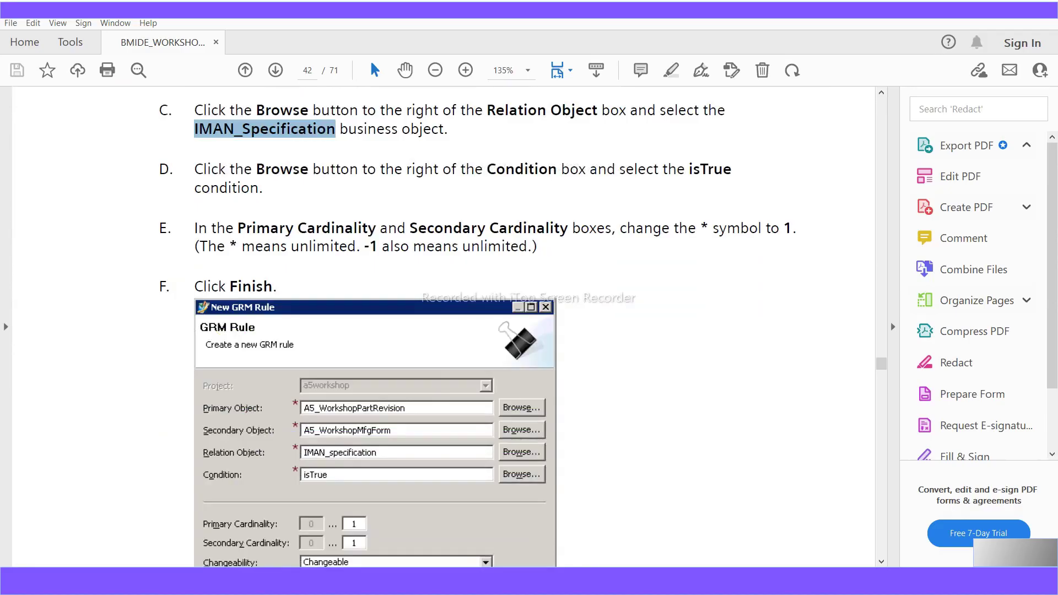
{"action": "key", "text": "alt+Tab"}
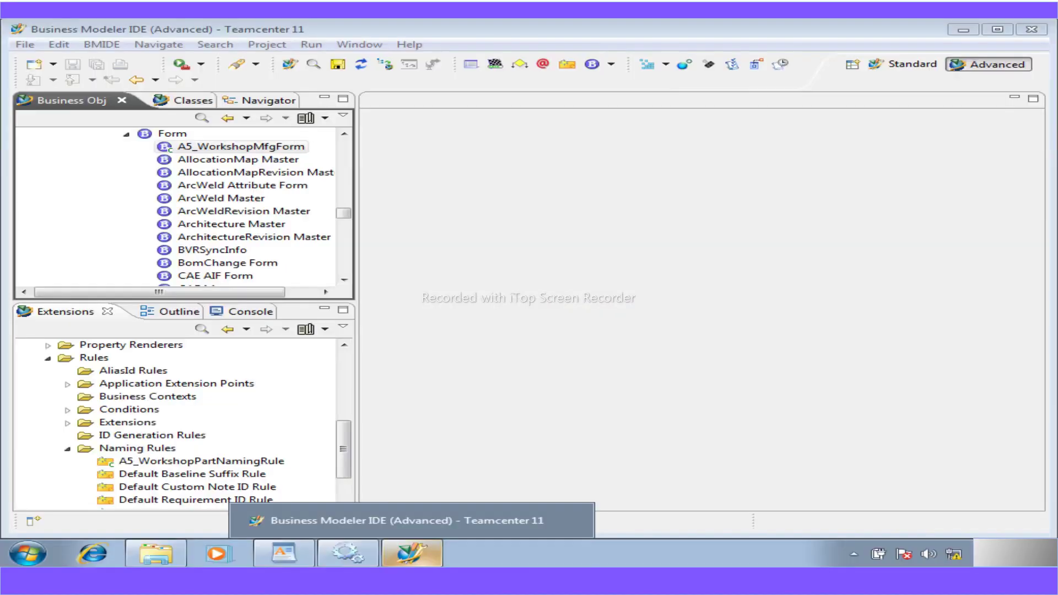
{"action": "left_click", "coordinate": [197, 117]}
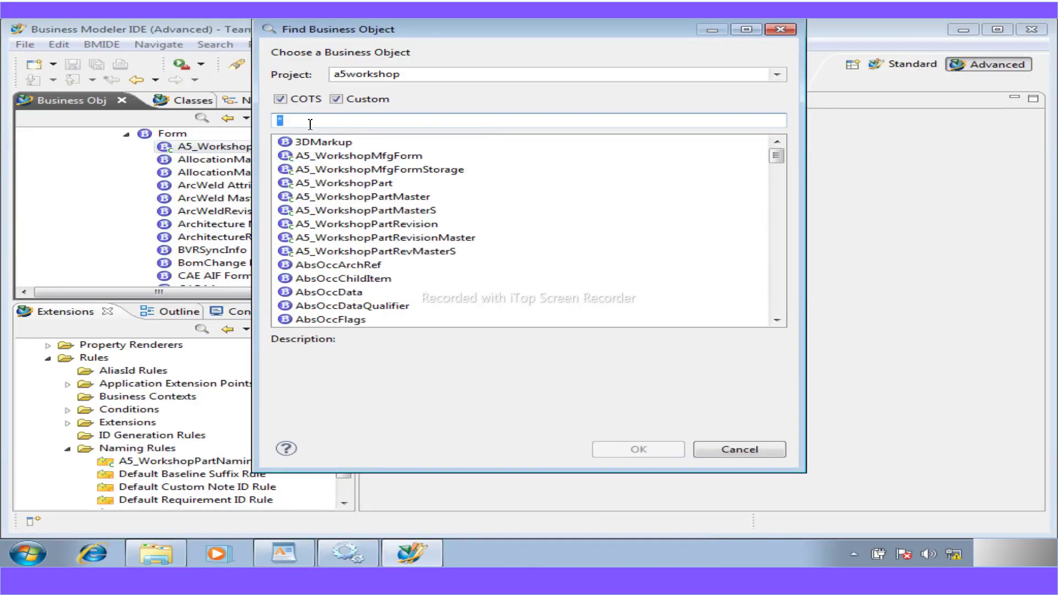
- Find A5_WorkshopPart with filter 'a5', open its A5_WorkshopPartRevision, and close the A5_WorkshopPart editor
{"action": "type", "text": "wo"}
{"action": "key", "text": "BackSpace"}
{"action": "key", "text": "BackSpace"}
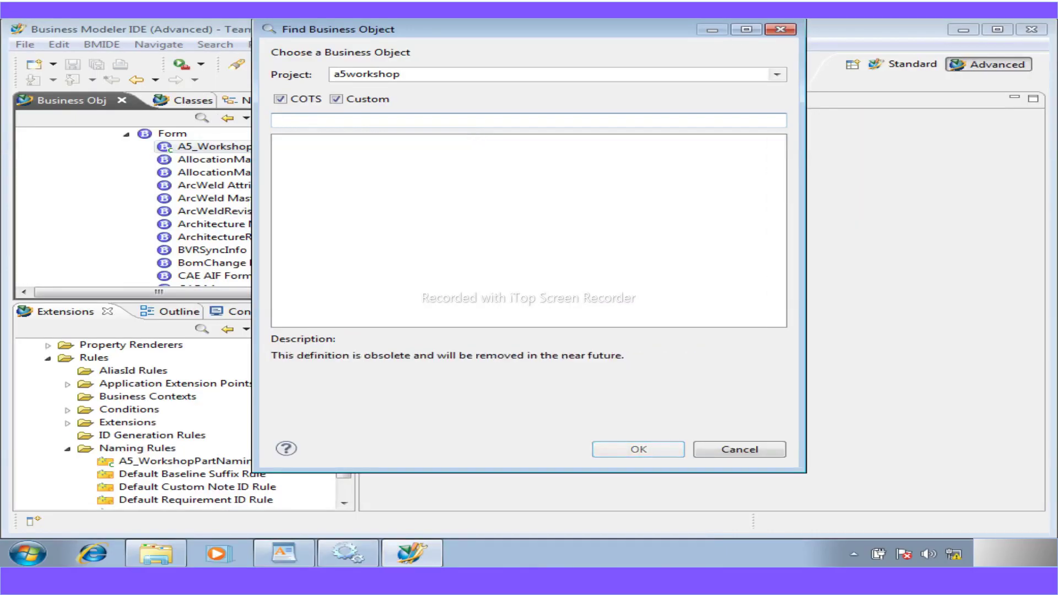
{"action": "type", "text": "a5"}
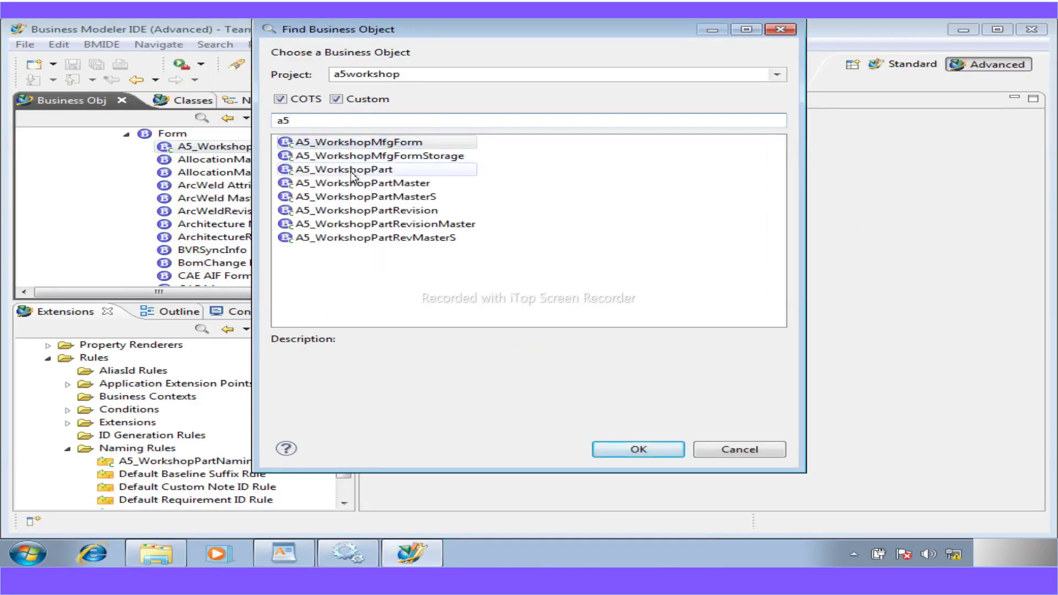
{"action": "left_click", "coordinate": [352, 174]}
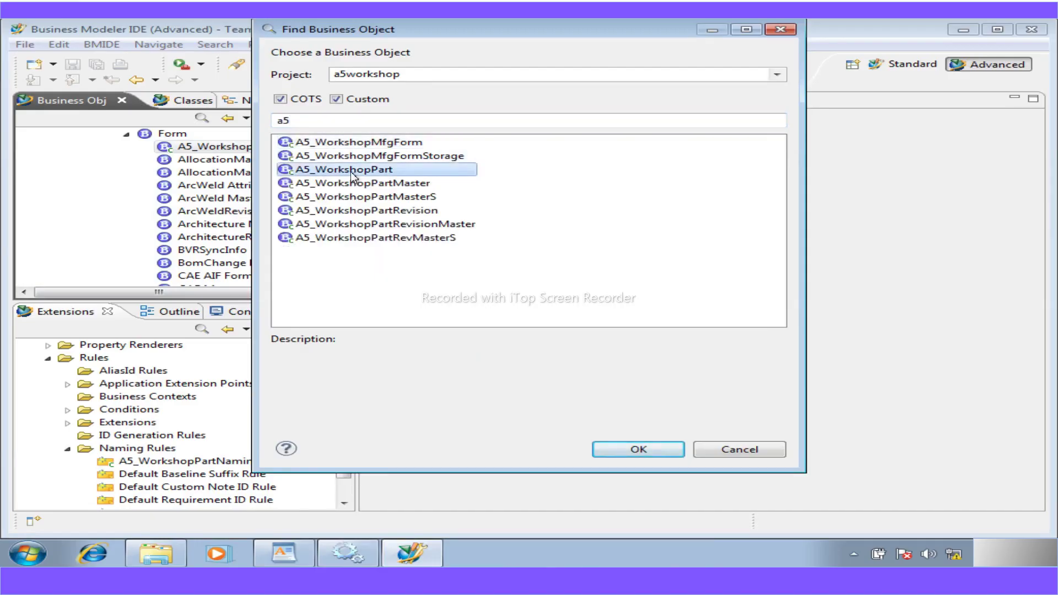
{"action": "double_click", "coordinate": [352, 170]}
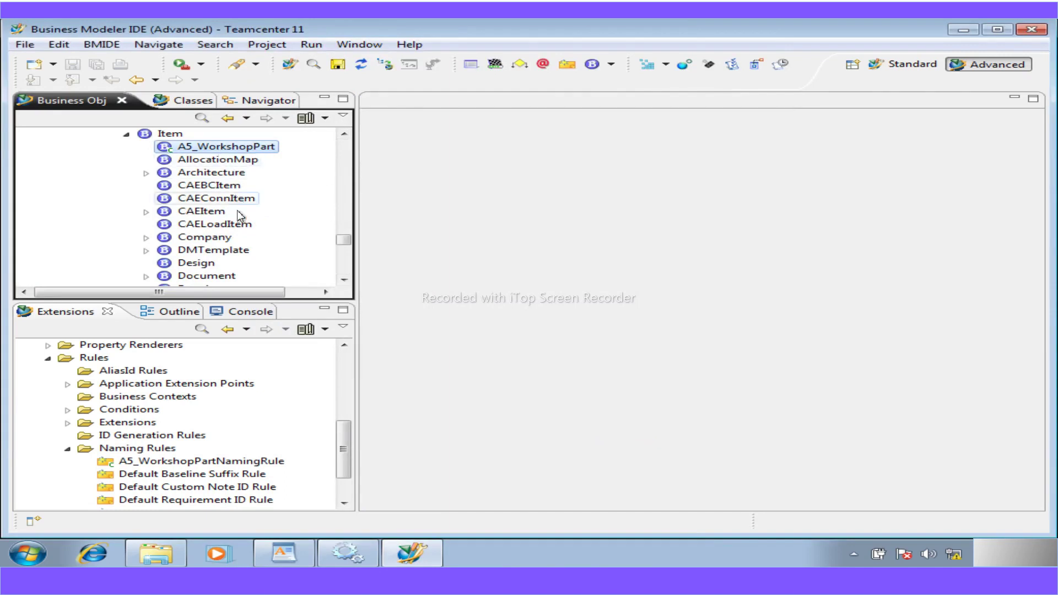
{"action": "double_click", "coordinate": [180, 148]}
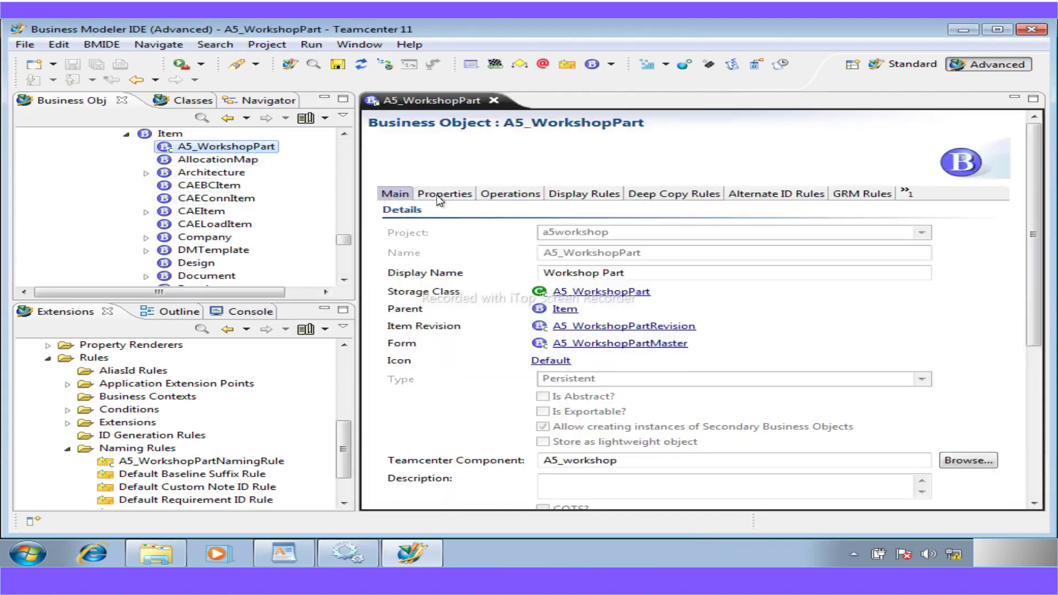
{"action": "left_click", "coordinate": [422, 194]}
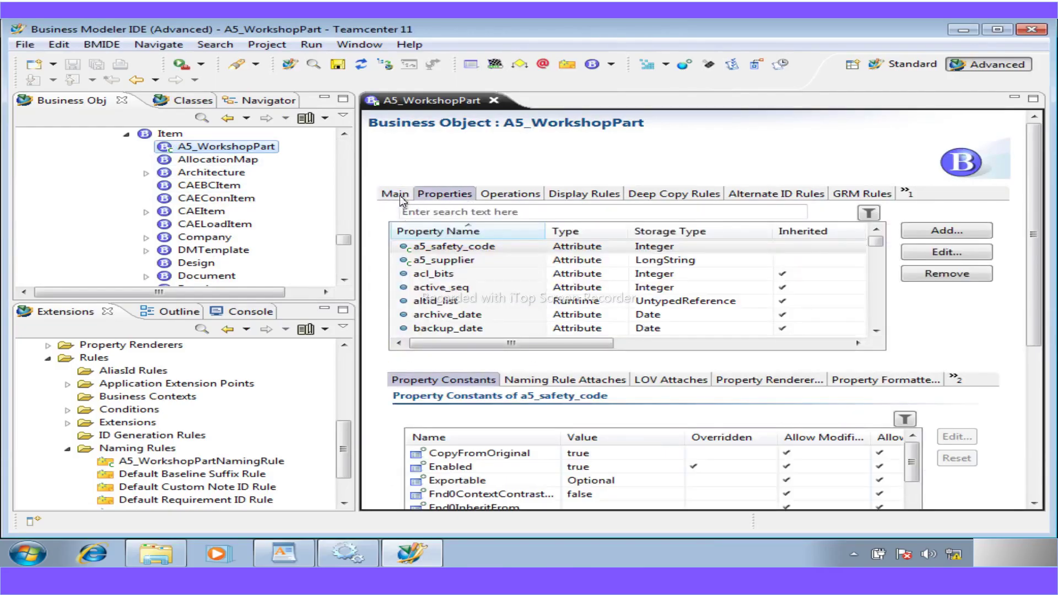
{"action": "left_click", "coordinate": [400, 196]}
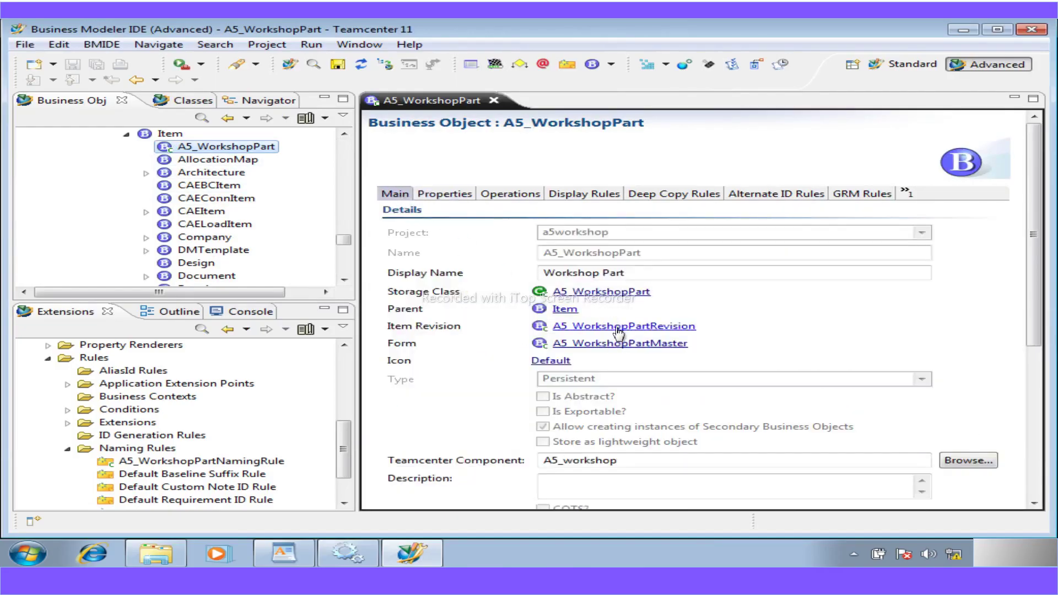
{"action": "left_click", "coordinate": [557, 327]}
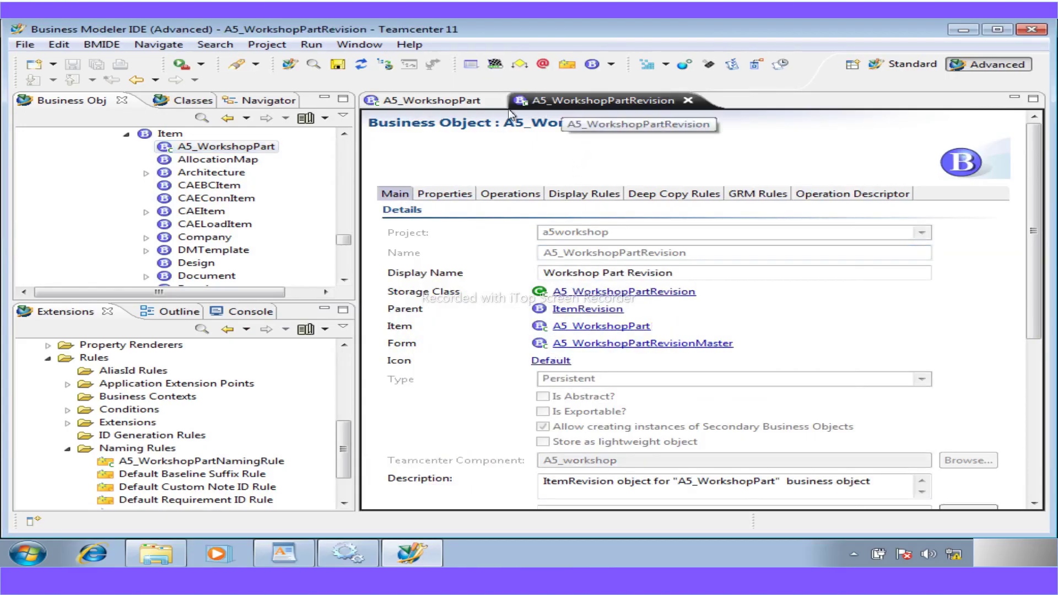
{"action": "left_click", "coordinate": [494, 101]}
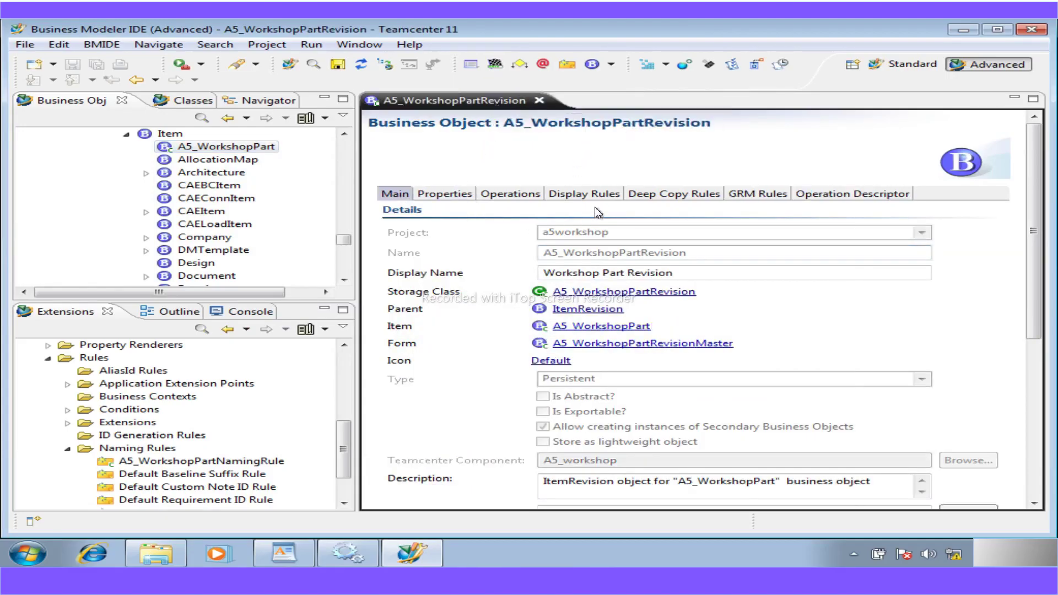
- On A5_WorkshopPartRevision's GRM Rules tab, set A5_WorkshopMfgForm as the Secondary object
{"action": "left_click", "coordinate": [748, 196]}
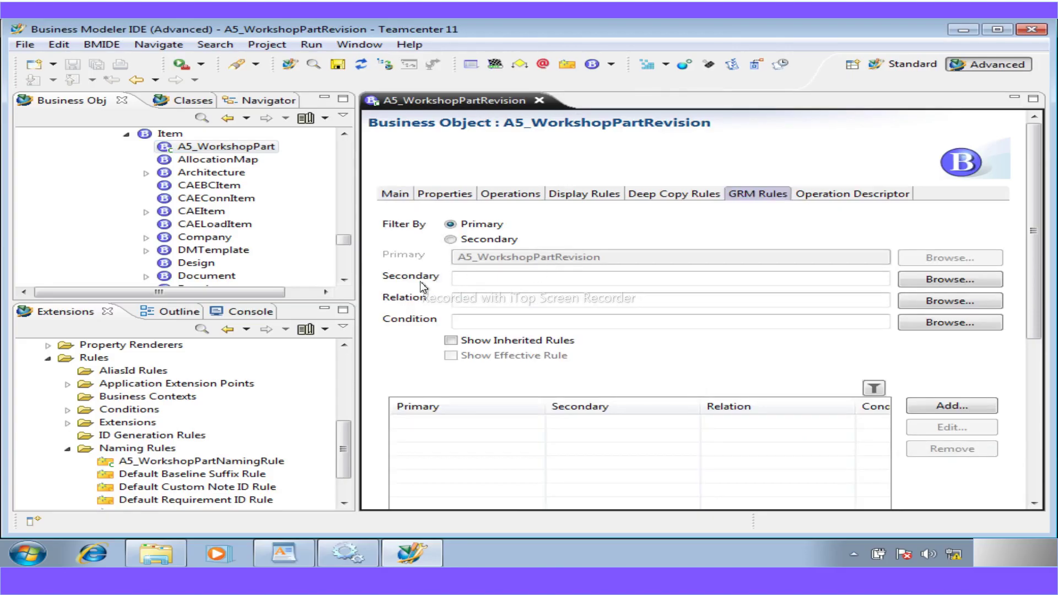
{"action": "left_click", "coordinate": [959, 281]}
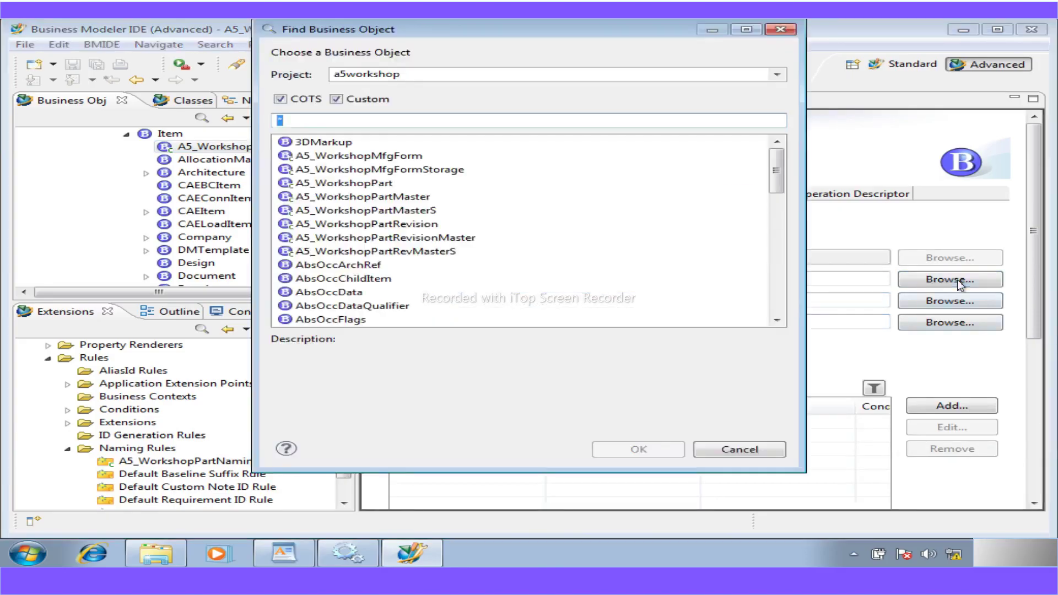
{"action": "left_click", "coordinate": [280, 99]}
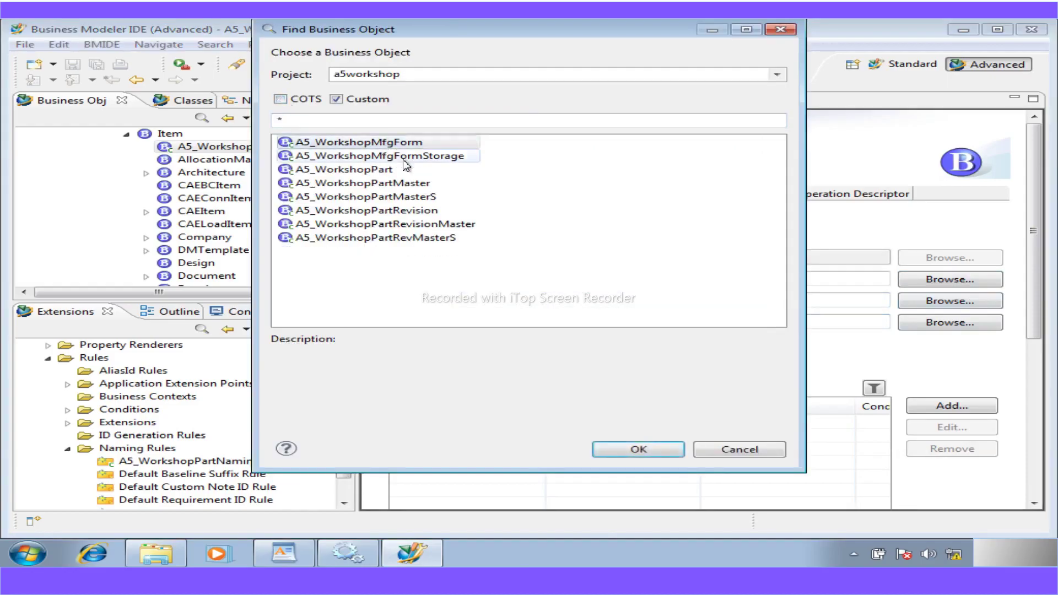
{"action": "left_click", "coordinate": [405, 143]}
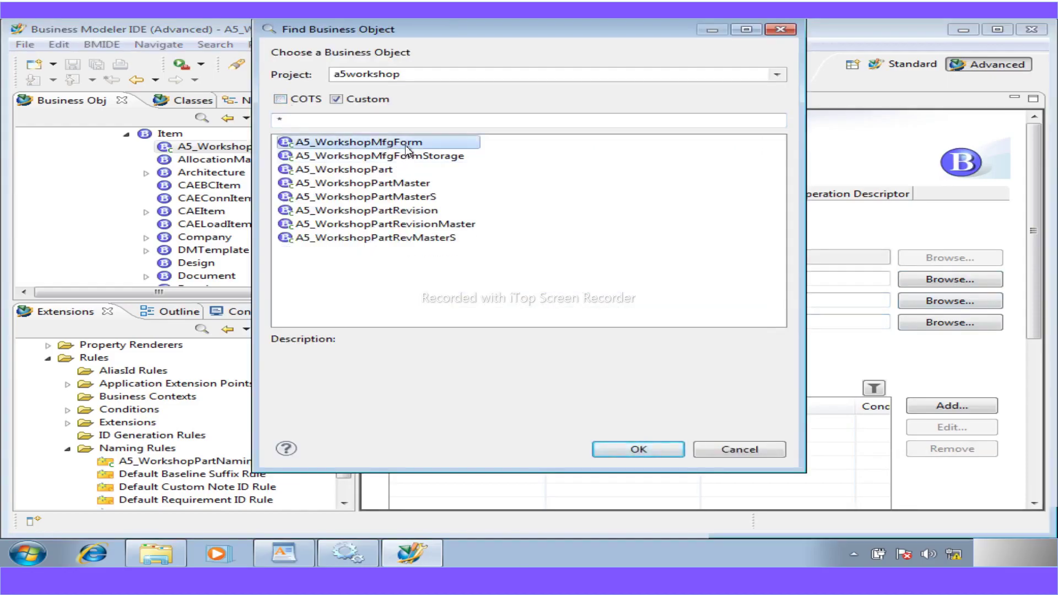
{"action": "double_click", "coordinate": [405, 144]}
{"action": "left_click", "coordinate": [477, 305]}
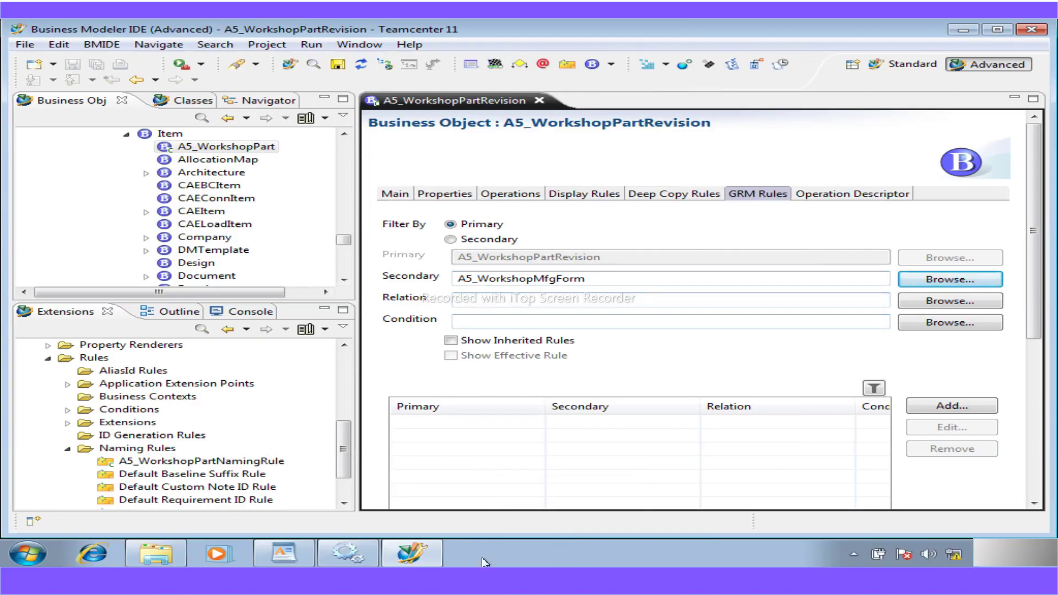
- Check the WordPad notes' GRM rule steps (IMAN_Specification relation, isTrue condition), then return to BMIDE
{"action": "left_click", "coordinate": [292, 557]}
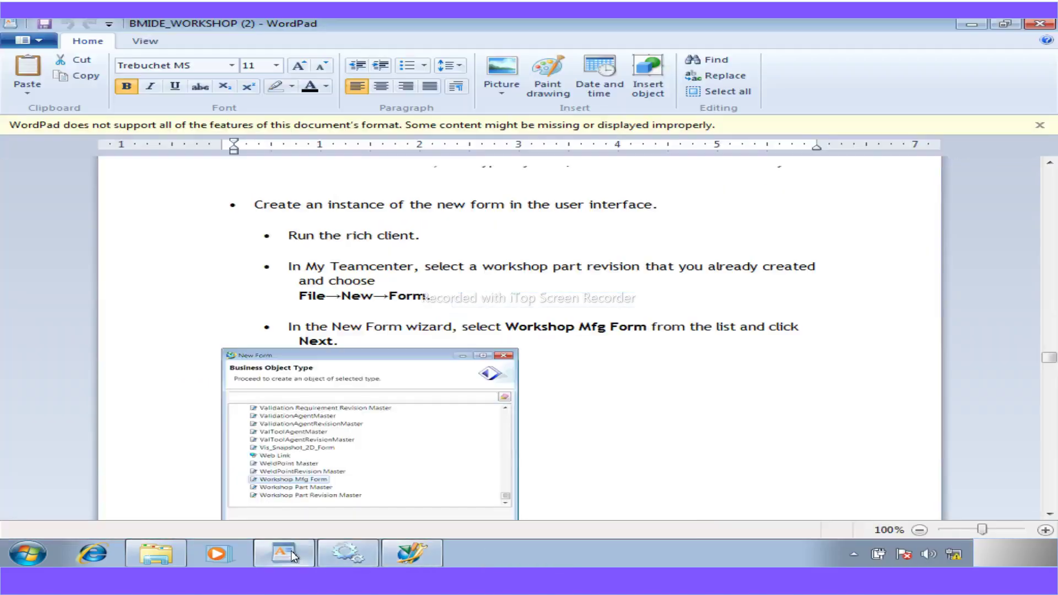
{"action": "scroll", "coordinate": [416, 478], "scroll_direction": "down", "scroll_amount": 15}
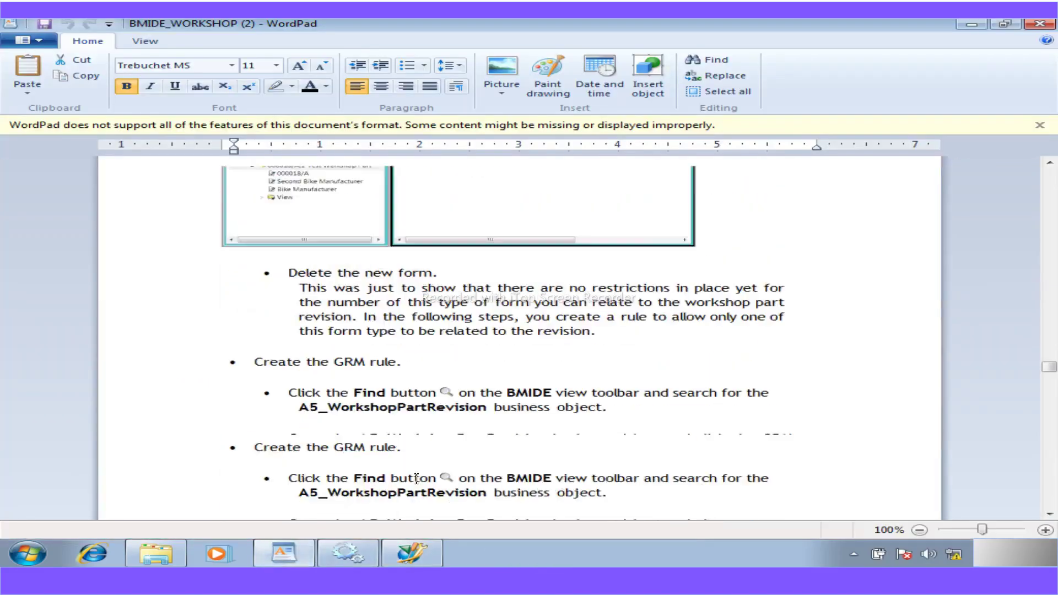
{"action": "scroll", "coordinate": [416, 478], "scroll_direction": "down", "scroll_amount": 2}
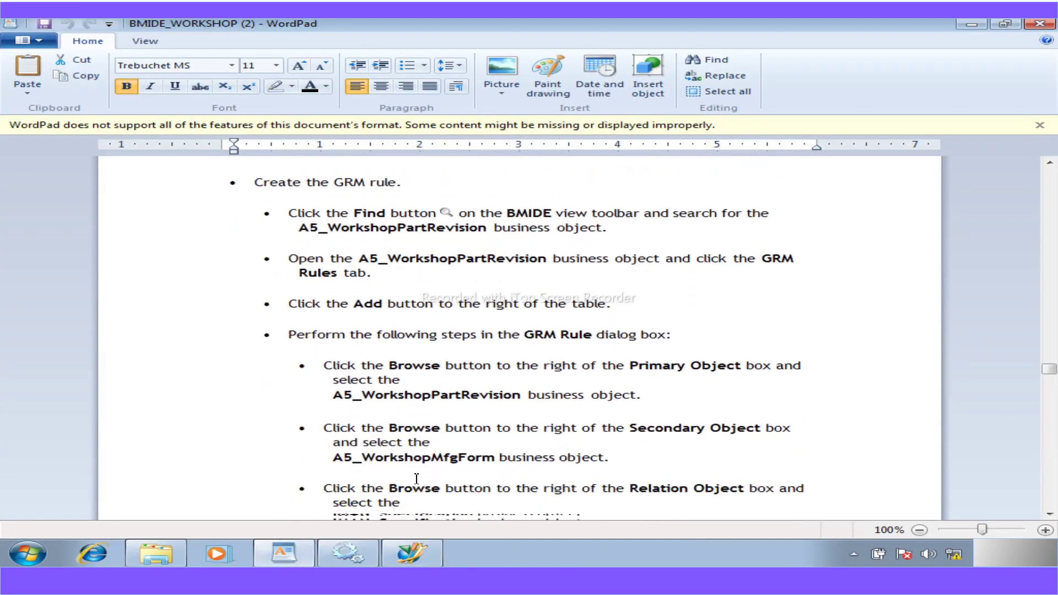
{"action": "scroll", "coordinate": [416, 479], "scroll_direction": "down", "scroll_amount": 1}
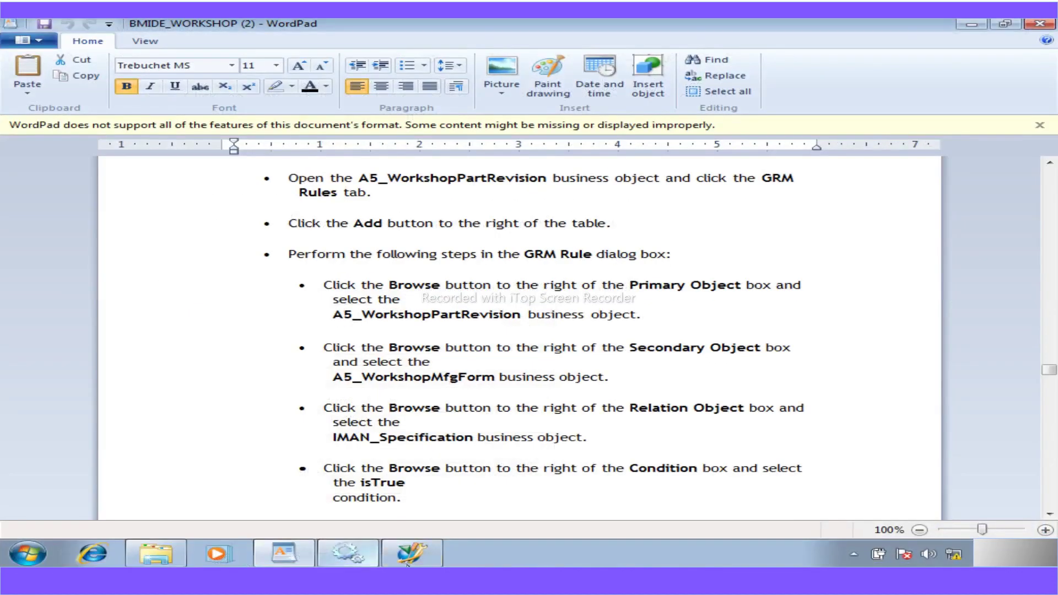
{"action": "left_click", "coordinate": [425, 563]}
- Pick IMAN_specification as relation using the 'IMAN_S' filter, and isTrue() as condition
{"action": "left_click", "coordinate": [909, 301]}
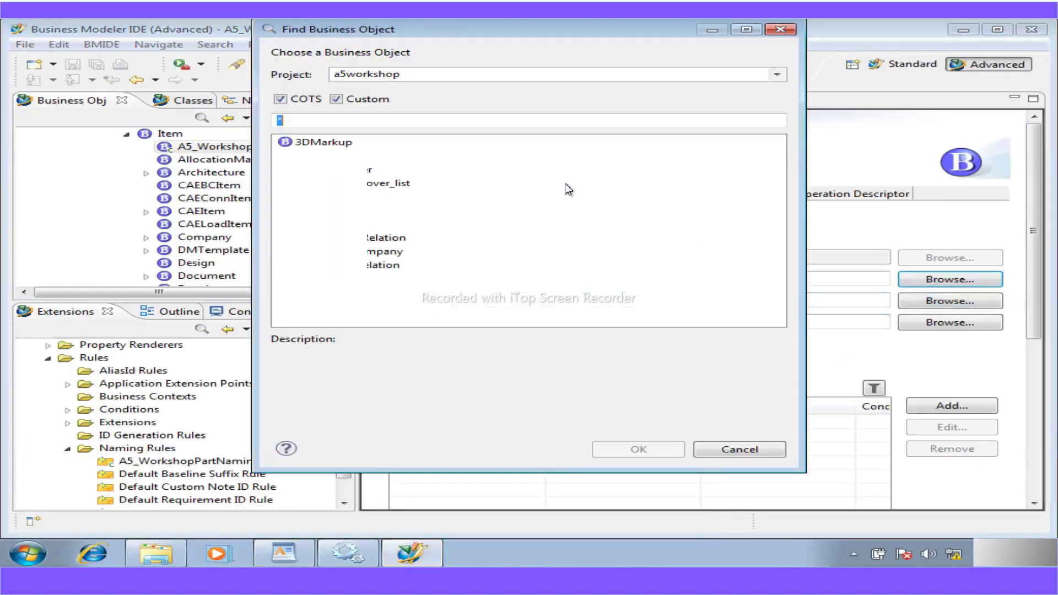
{"action": "type", "text": "I"}
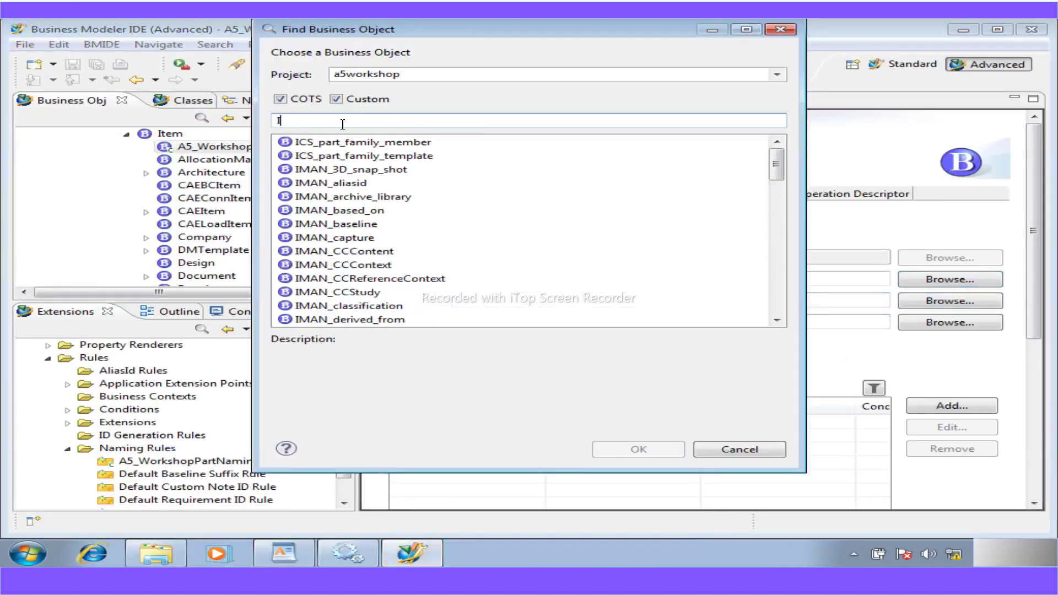
{"action": "type", "text": "MAN_S"}
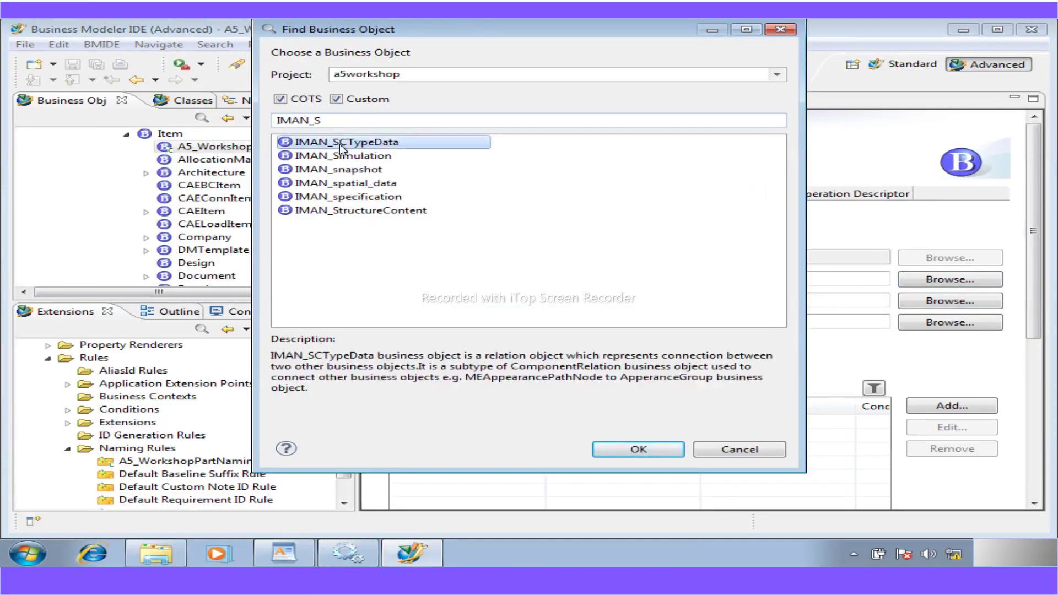
{"action": "double_click", "coordinate": [382, 197]}
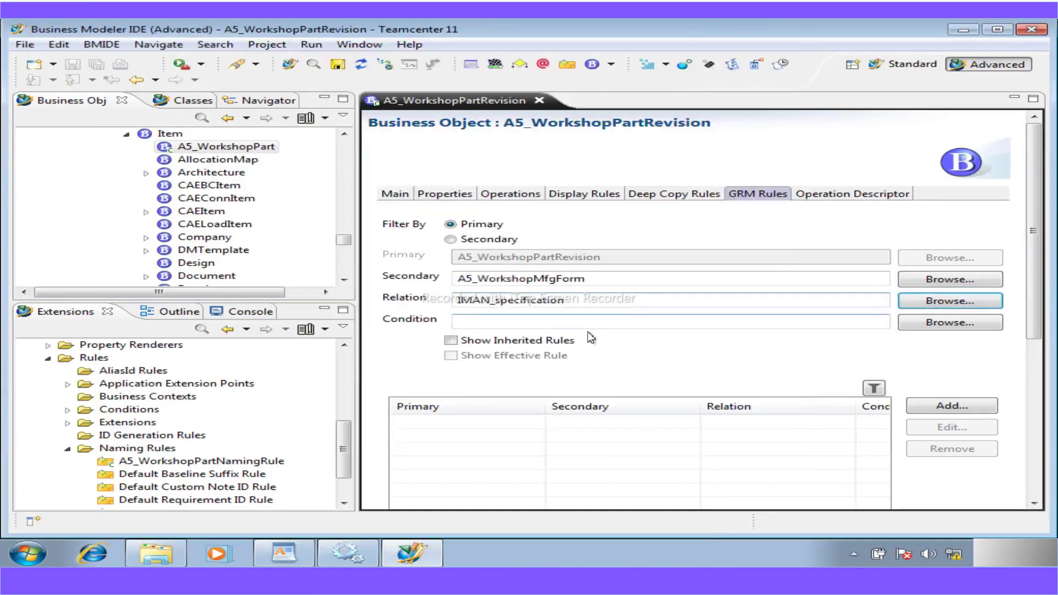
{"action": "left_click", "coordinate": [945, 324]}
{"action": "double_click", "coordinate": [391, 278]}
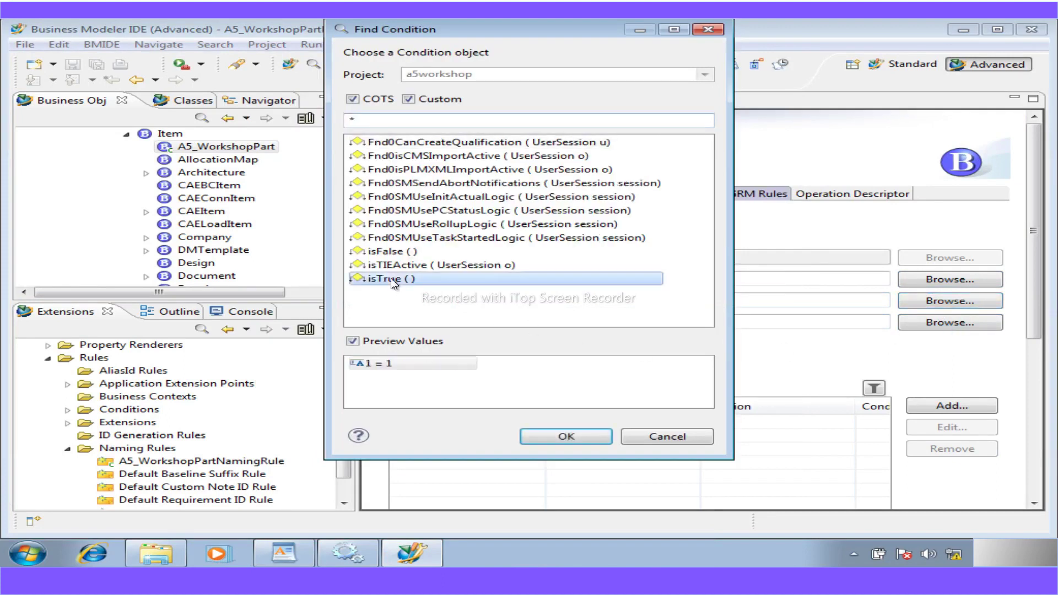
{"action": "scroll", "coordinate": [560, 451], "scroll_direction": "down", "scroll_amount": 5}
{"action": "scroll", "coordinate": [561, 452], "scroll_direction": "up", "scroll_amount": 5}
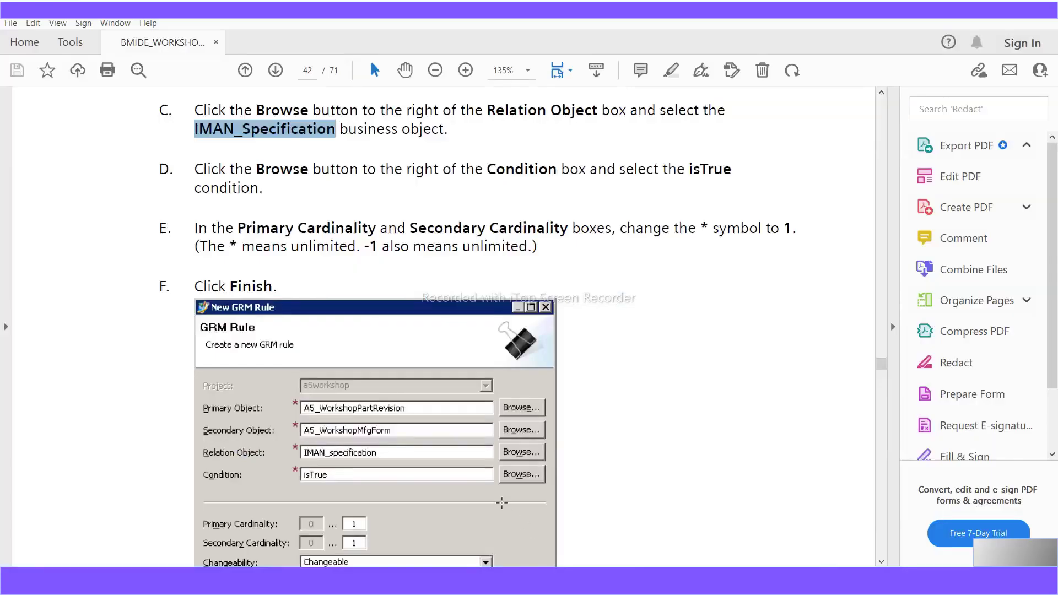
- Scroll page 42 of the guide to steps D–F on setting both cardinalities to 1
{"action": "scroll", "coordinate": [501, 503], "scroll_direction": "down", "scroll_amount": 2}
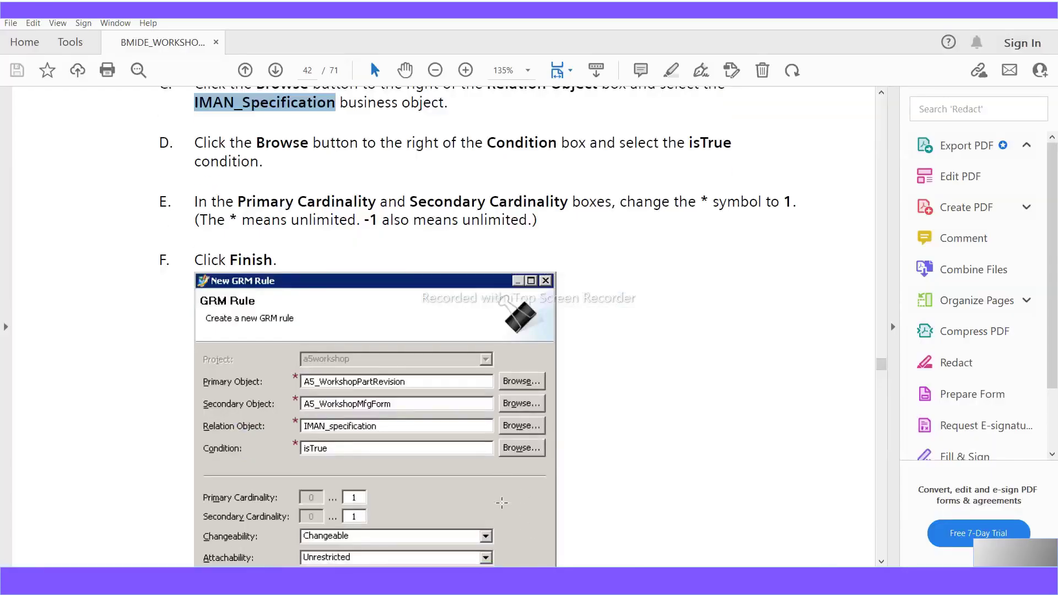
{"action": "scroll", "coordinate": [501, 503], "scroll_direction": "down", "scroll_amount": 1}
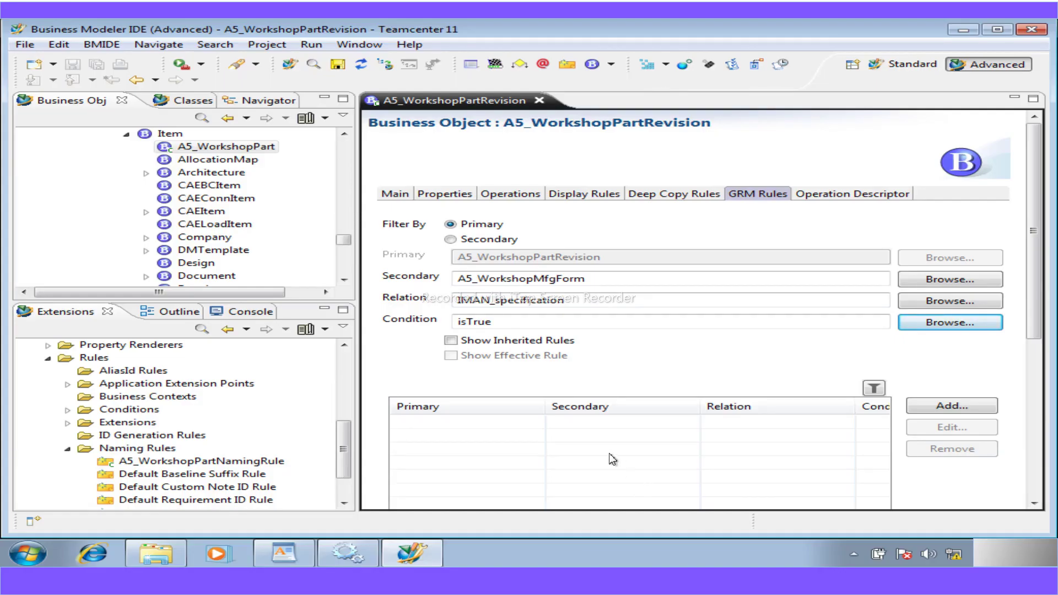
- Start a new GRM rule with secondary A5_WorkshopMfgForm, relation IMAN_specification and condition isTrue
{"action": "left_click", "coordinate": [934, 404]}
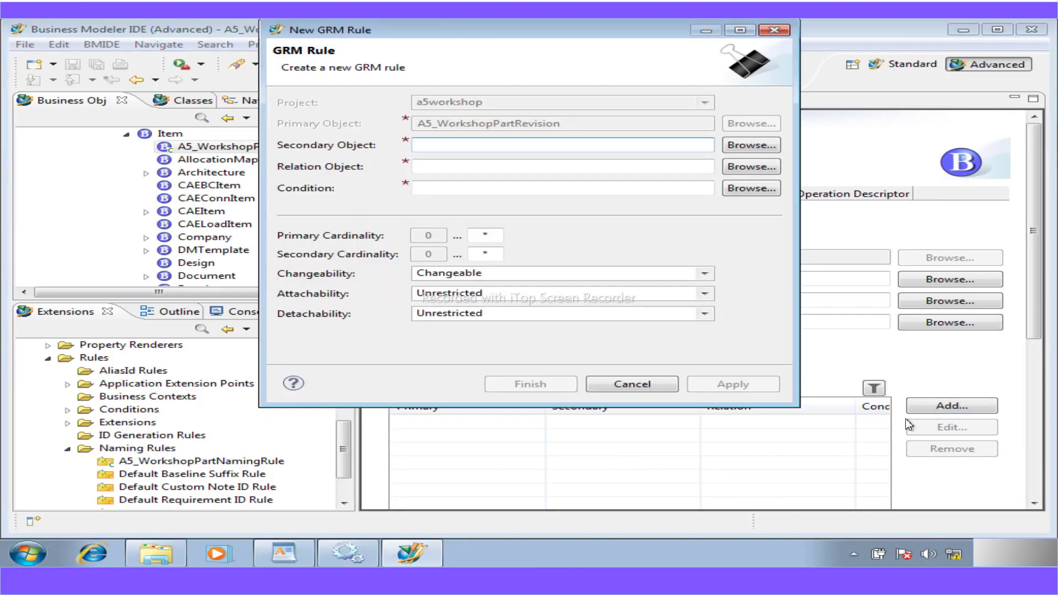
{"action": "left_click", "coordinate": [746, 146]}
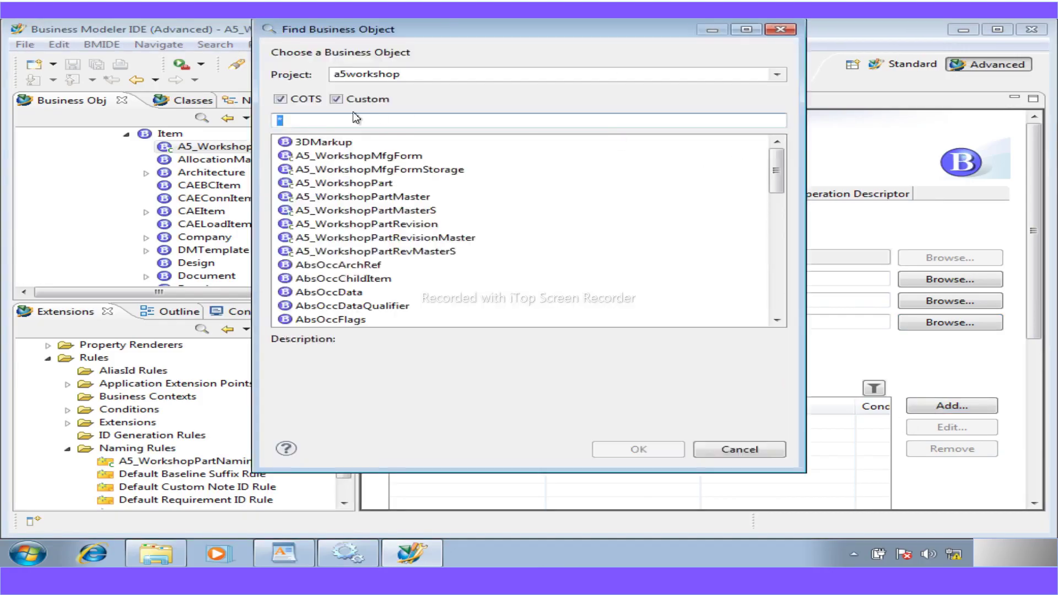
{"action": "double_click", "coordinate": [367, 157]}
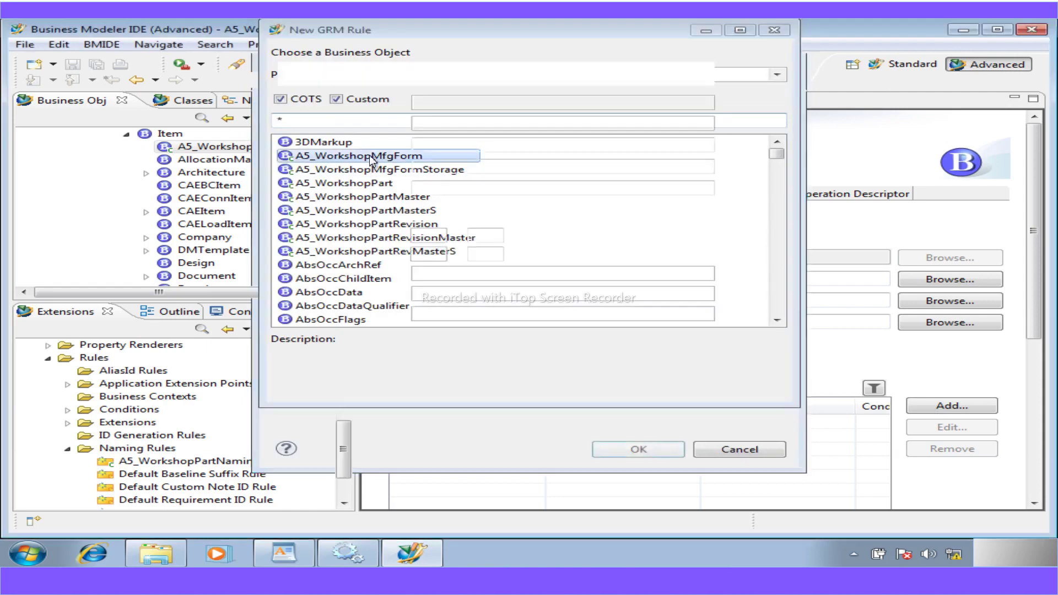
{"action": "left_click", "coordinate": [751, 166]}
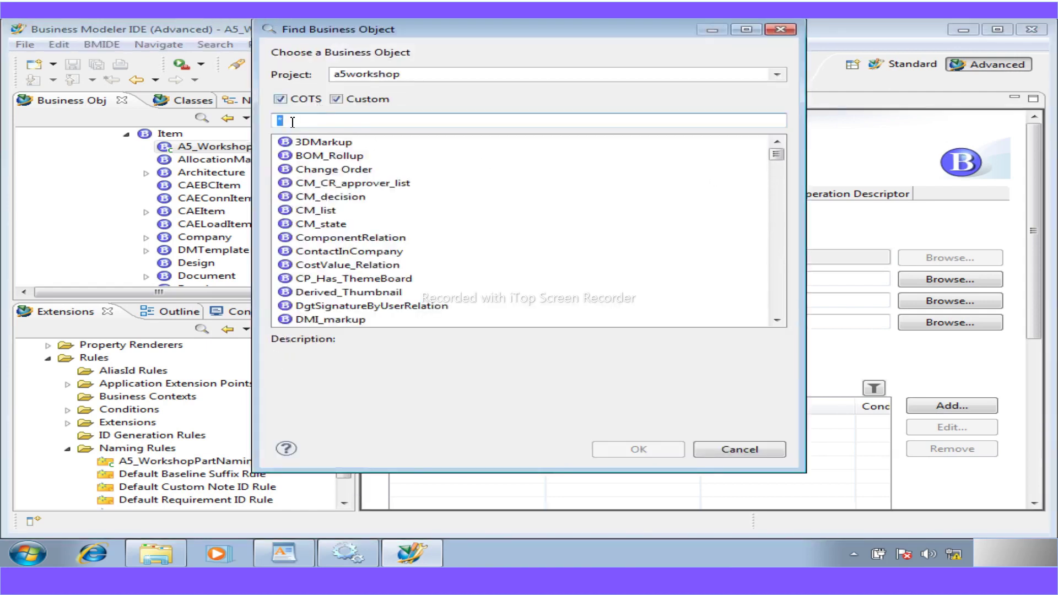
{"action": "type", "text": "IMA"}
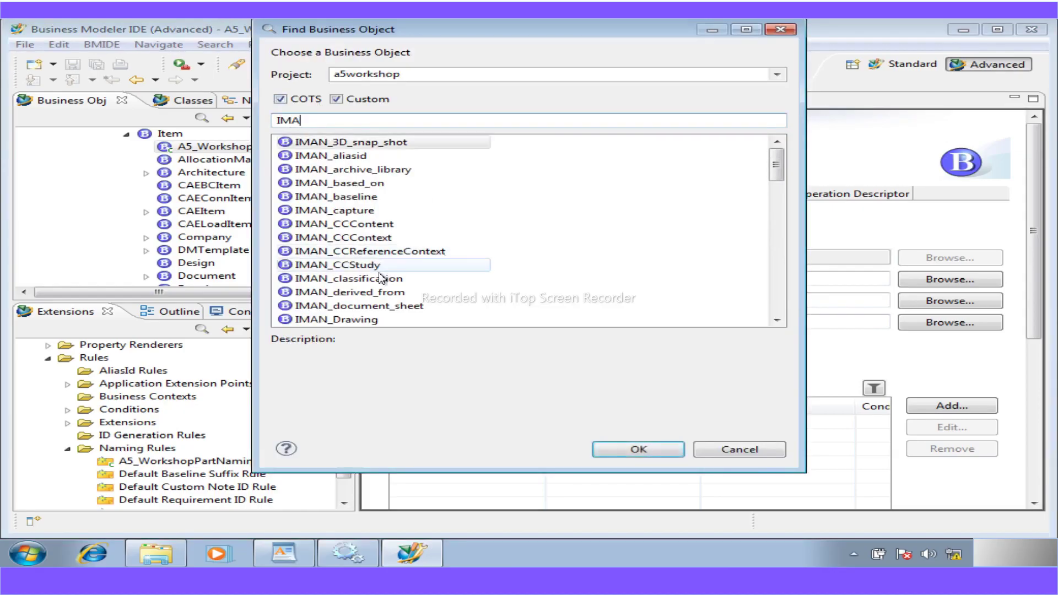
{"action": "type", "text": "N"}
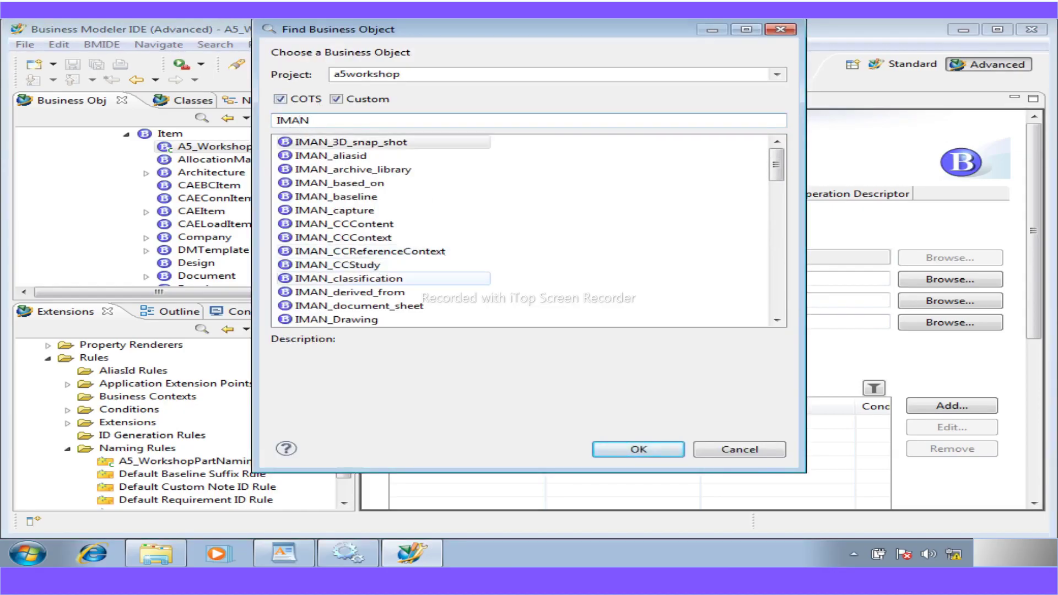
{"action": "type", "text": "_Sp"}
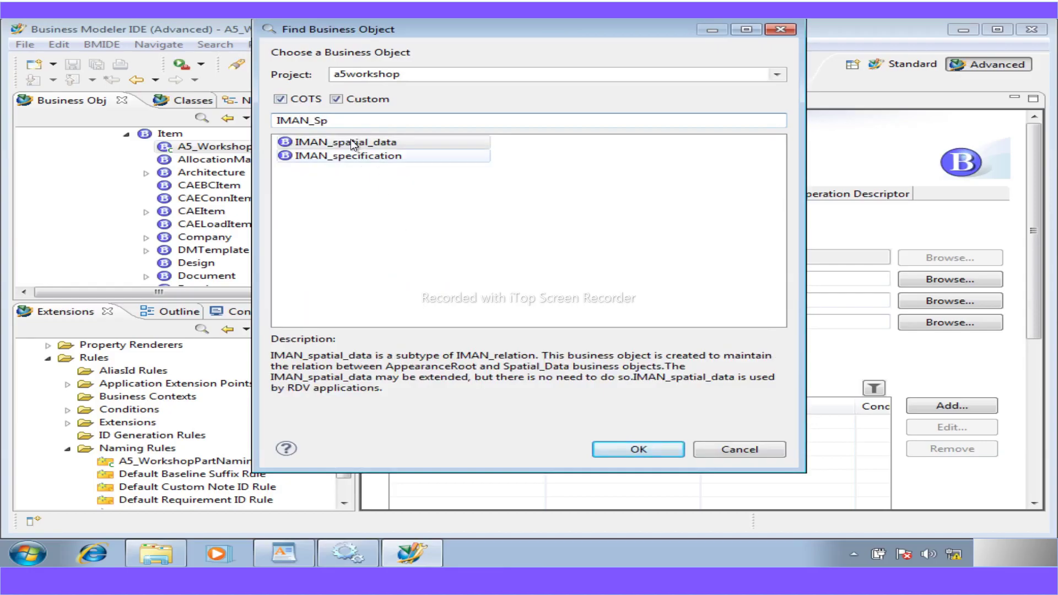
{"action": "double_click", "coordinate": [352, 156]}
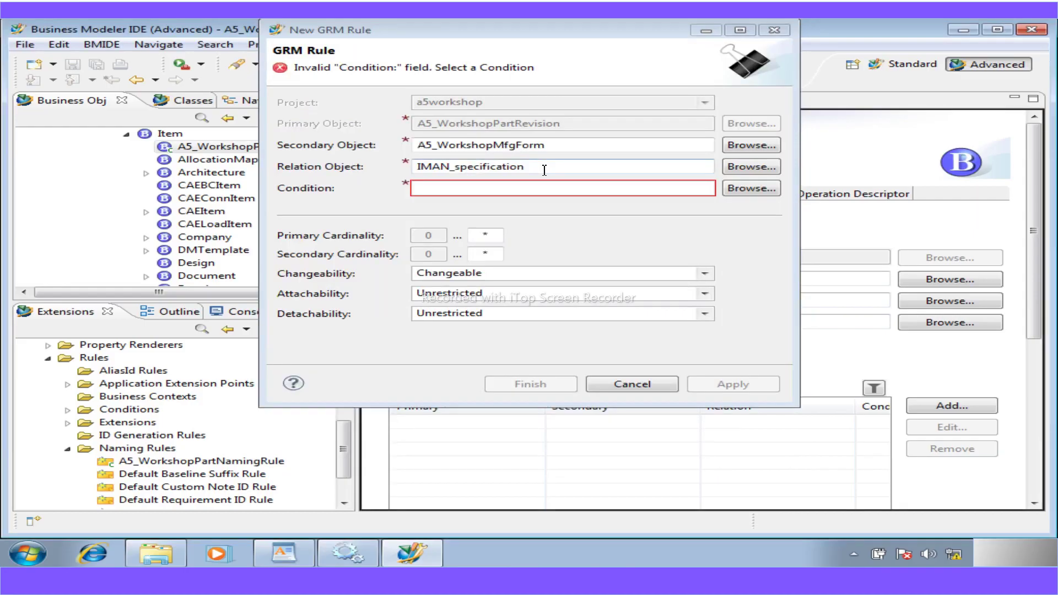
{"action": "left_click", "coordinate": [763, 189]}
{"action": "double_click", "coordinate": [386, 278]}
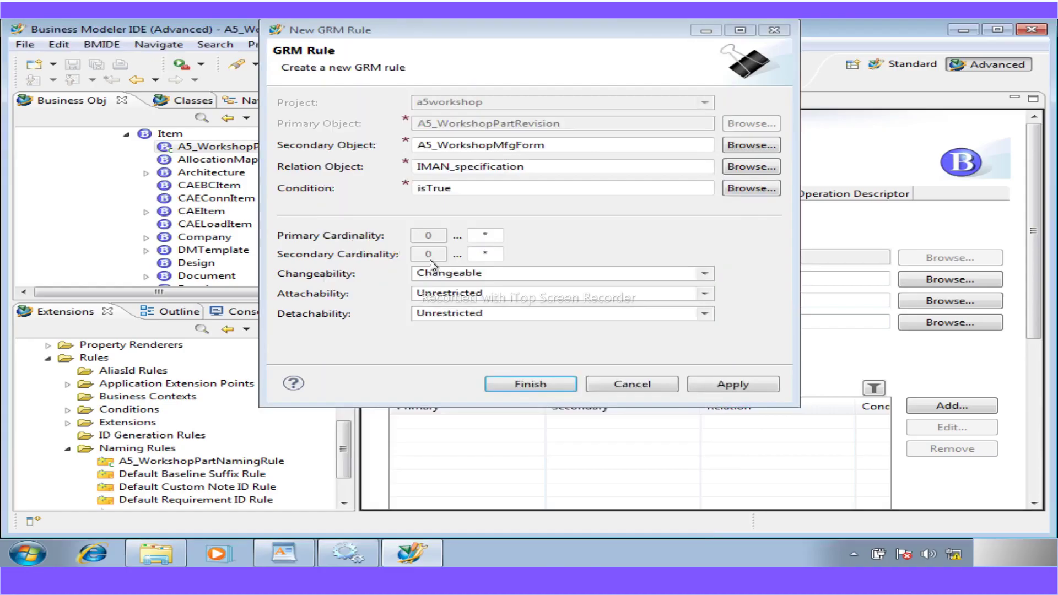
- Set primary and secondary cardinality maxima to 1 and finish the rule
{"action": "double_click", "coordinate": [495, 242]}
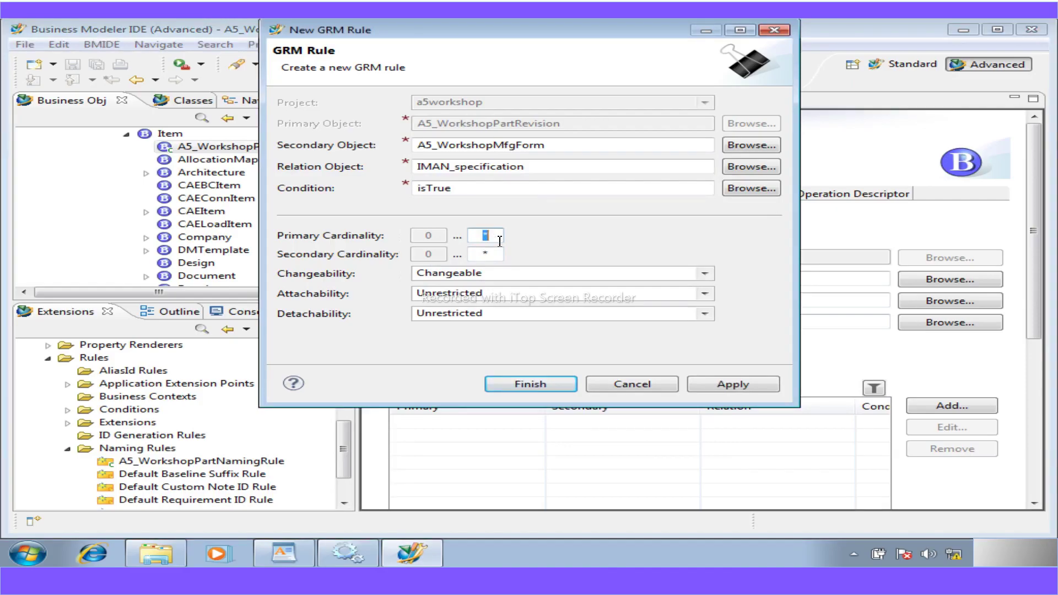
{"action": "left_click", "coordinate": [500, 241]}
{"action": "double_click", "coordinate": [487, 238]}
{"action": "type", "text": "1"}
{"action": "left_click", "coordinate": [489, 254]}
{"action": "double_click", "coordinate": [469, 255]}
{"action": "type", "text": "1"}
{"action": "left_click", "coordinate": [536, 388]}
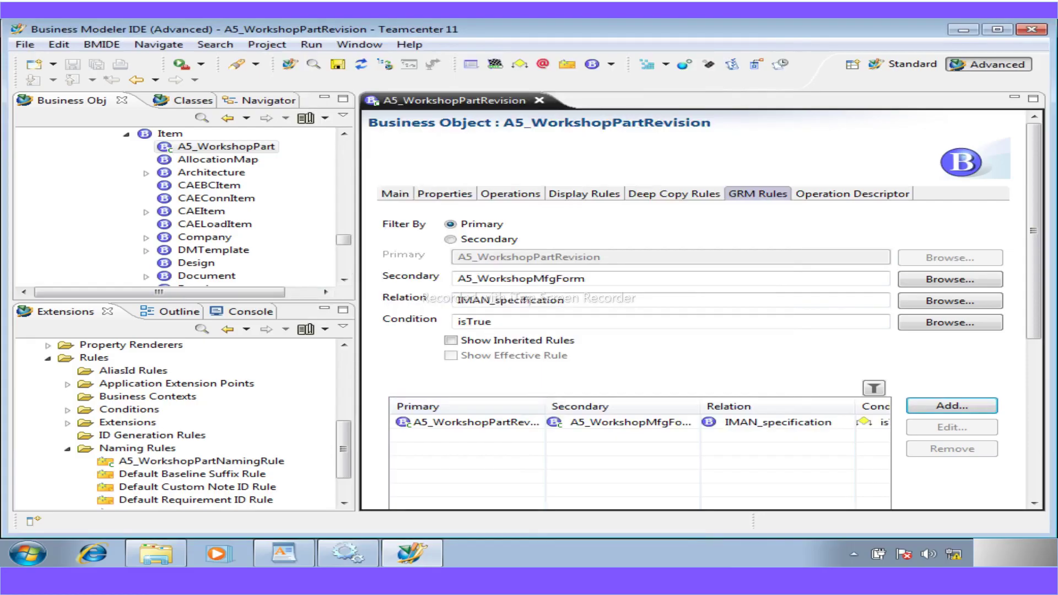
- In the workshop guide, scroll from page 42 to page 43's 'Deploy the changes to the rich client' steps
{"action": "key", "text": "alt+Tab"}
{"action": "scroll", "coordinate": [413, 422], "scroll_direction": "down", "scroll_amount": 3}
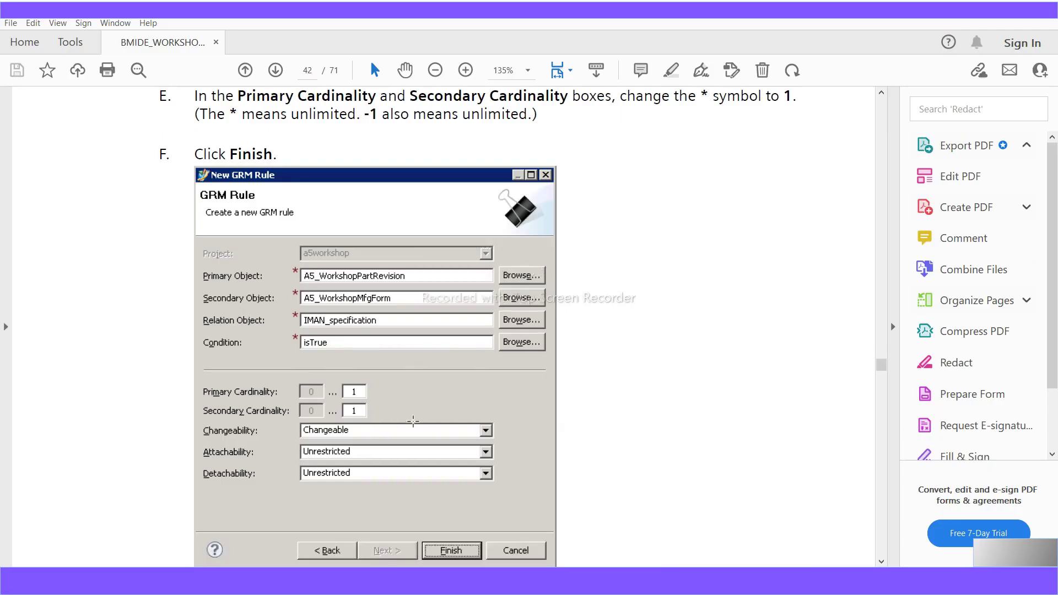
{"action": "scroll", "coordinate": [413, 423], "scroll_direction": "down", "scroll_amount": 3}
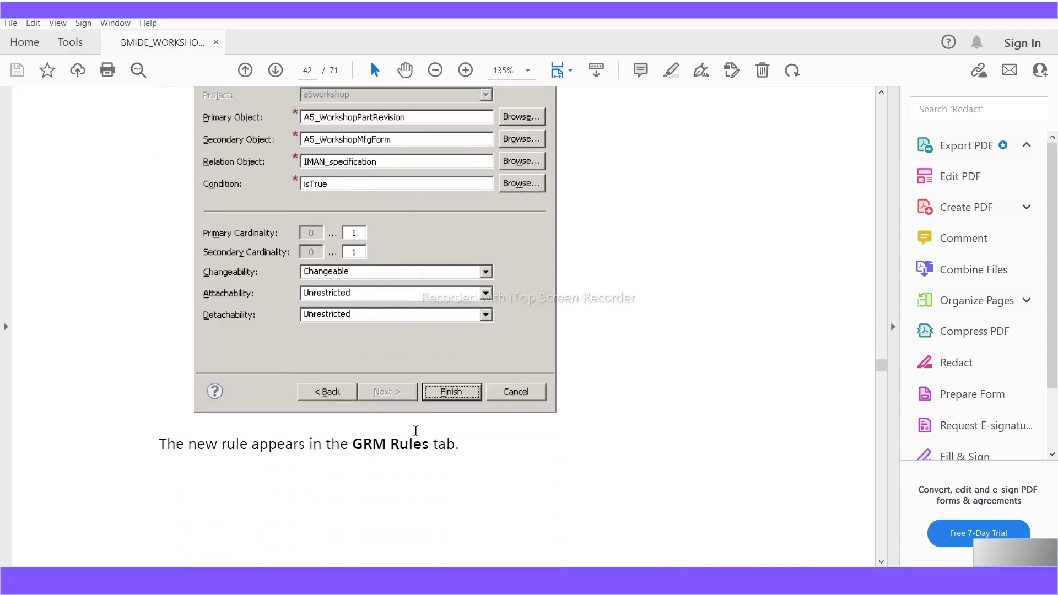
{"action": "scroll", "coordinate": [419, 439], "scroll_direction": "down", "scroll_amount": 7}
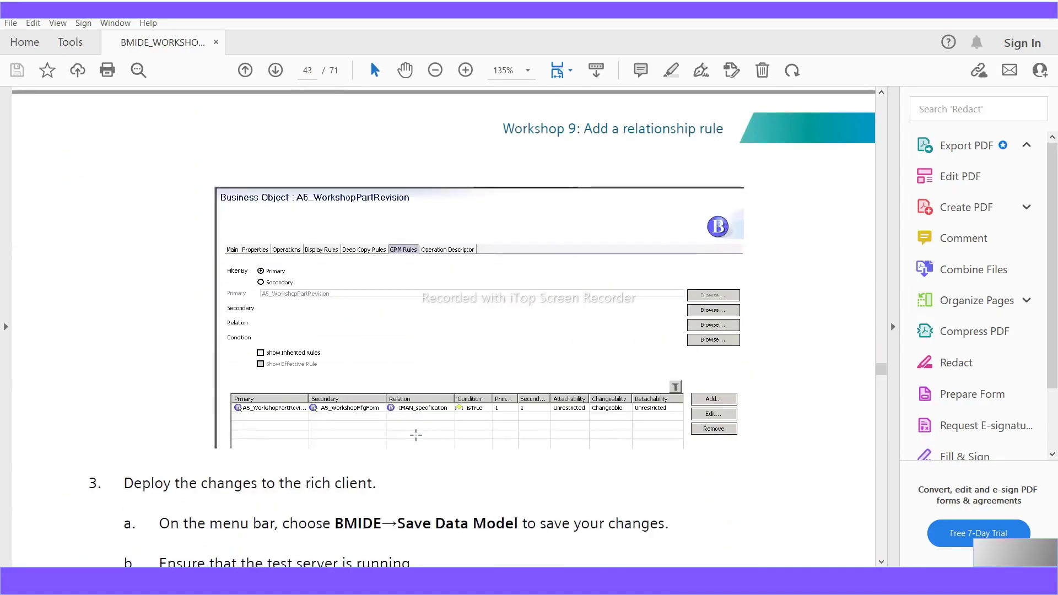
{"action": "scroll", "coordinate": [416, 434], "scroll_direction": "down", "scroll_amount": 2}
{"action": "scroll", "coordinate": [416, 434], "scroll_direction": "down", "scroll_amount": 2}
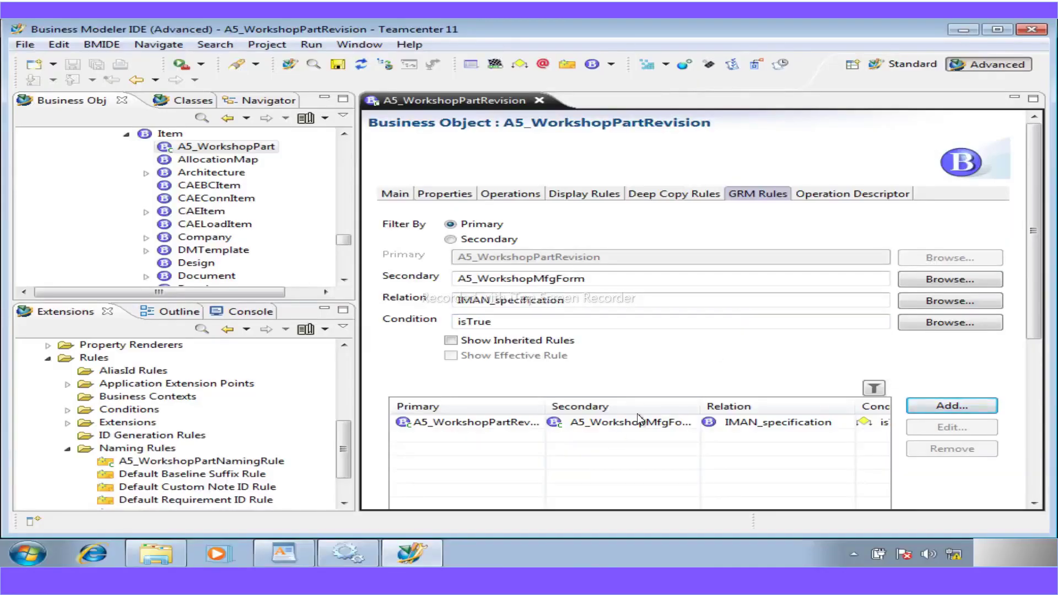
- Save the a5workshop data model with the new IMAN_specification GRM rule for A5_WorkshopPartRevision
{"action": "scroll", "coordinate": [511, 486], "scroll_direction": "down", "scroll_amount": 5}
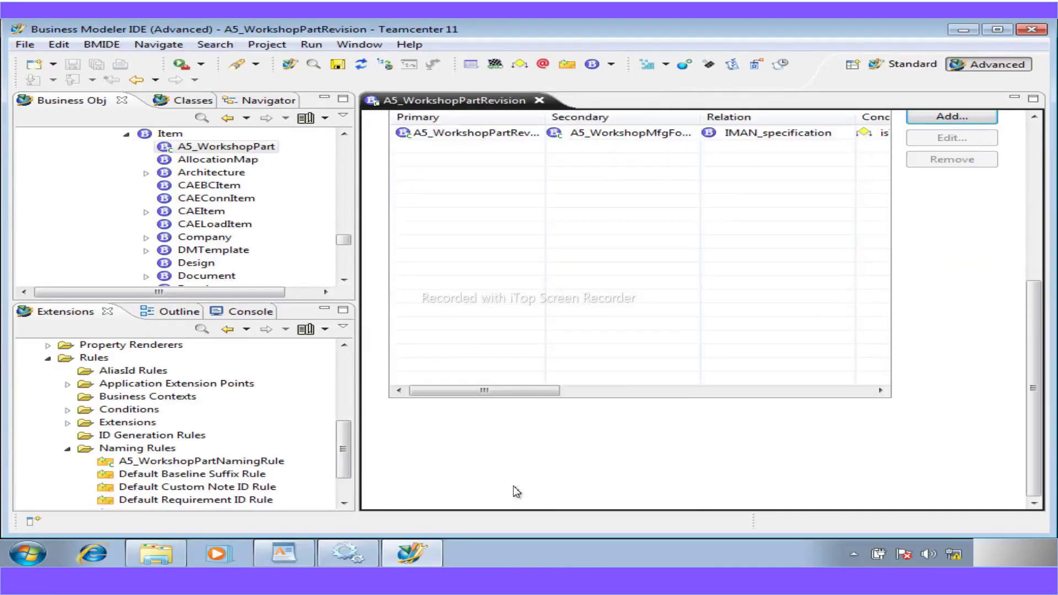
{"action": "left_click_drag", "start_coordinate": [543, 389], "coordinate": [837, 391]}
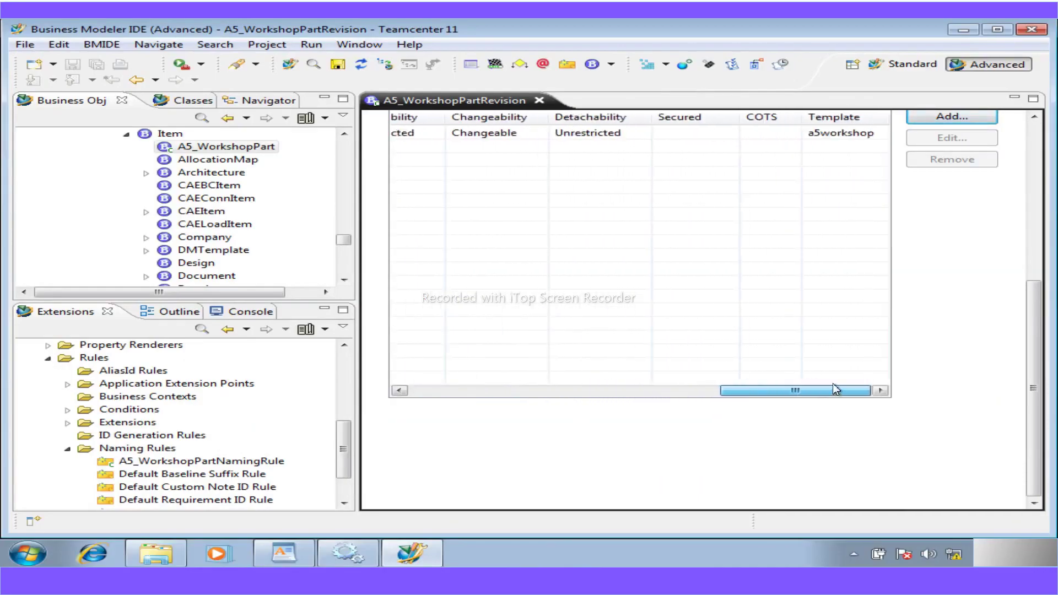
{"action": "left_click_drag", "start_coordinate": [730, 391], "coordinate": [392, 390]}
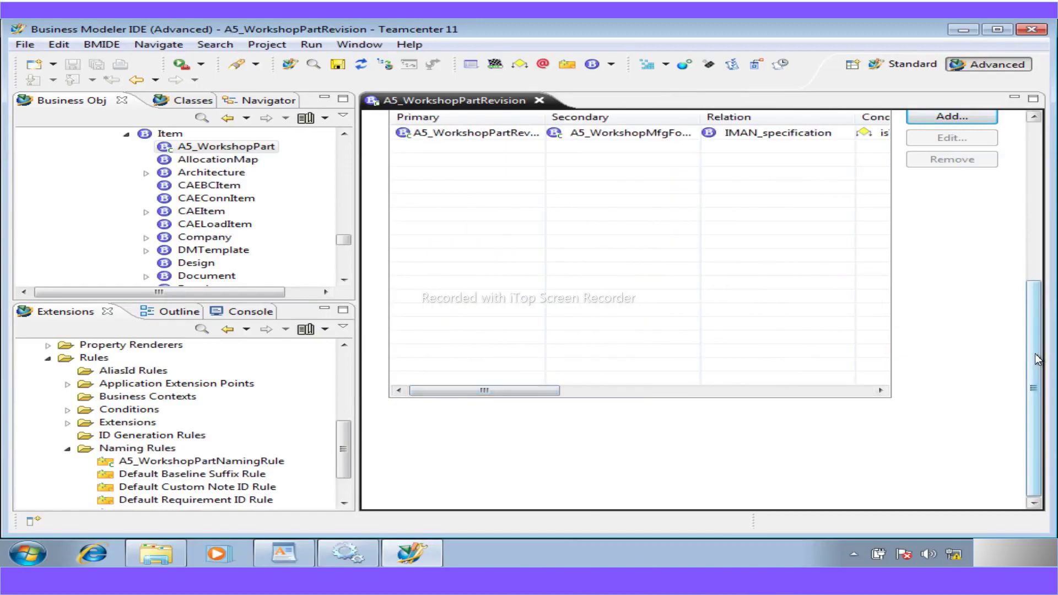
{"action": "left_click_drag", "start_coordinate": [1034, 289], "coordinate": [1015, 132]}
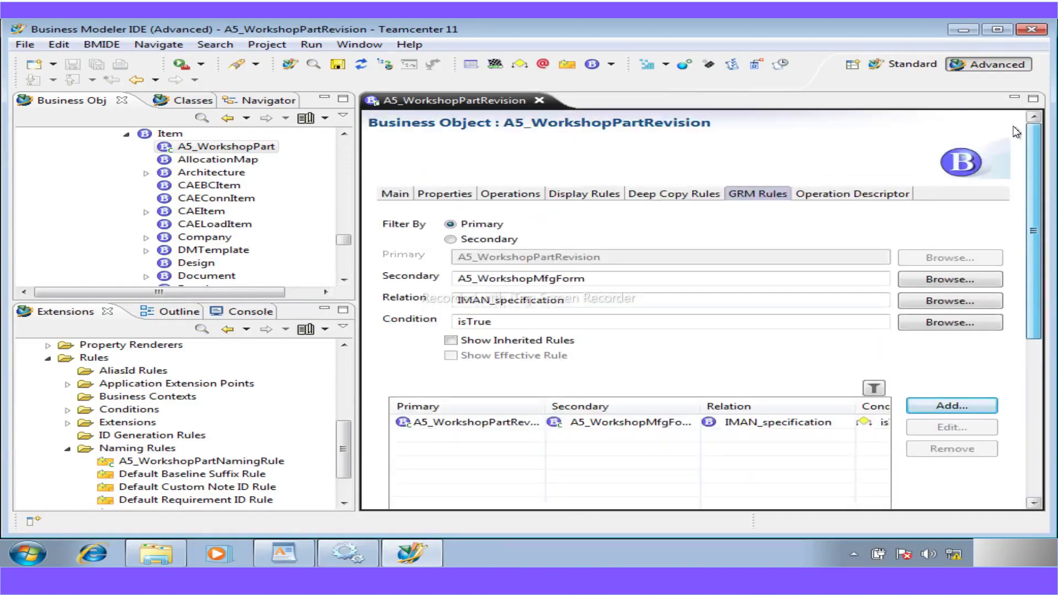
{"action": "left_click", "coordinate": [337, 65]}
{"action": "left_click", "coordinate": [545, 362]}
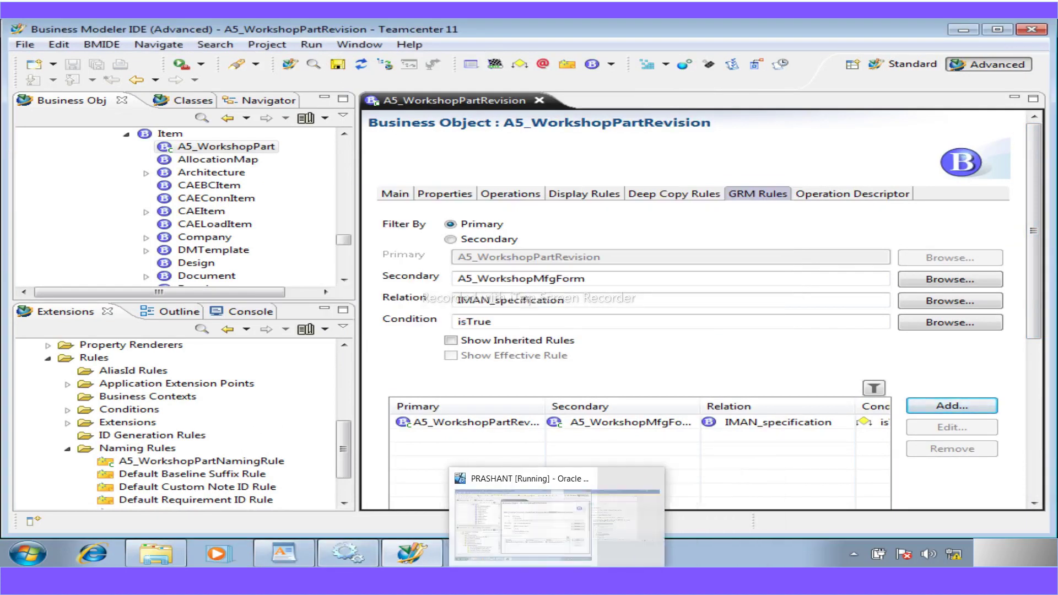
{"action": "left_click", "coordinate": [556, 582]}
- Scroll the guide to page 44 and highlight the 'Workshop 10: Add deep copy rules' heading
{"action": "scroll", "coordinate": [403, 435], "scroll_direction": "down", "scroll_amount": 3}
{"action": "scroll", "coordinate": [403, 439], "scroll_direction": "down", "scroll_amount": 15}
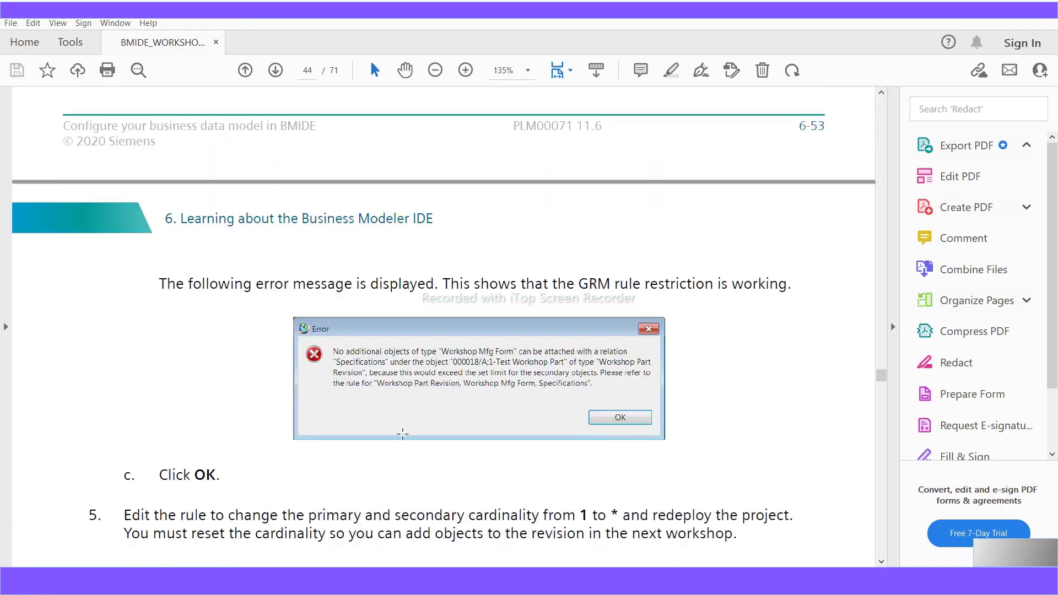
{"action": "scroll", "coordinate": [403, 434], "scroll_direction": "down", "scroll_amount": 5}
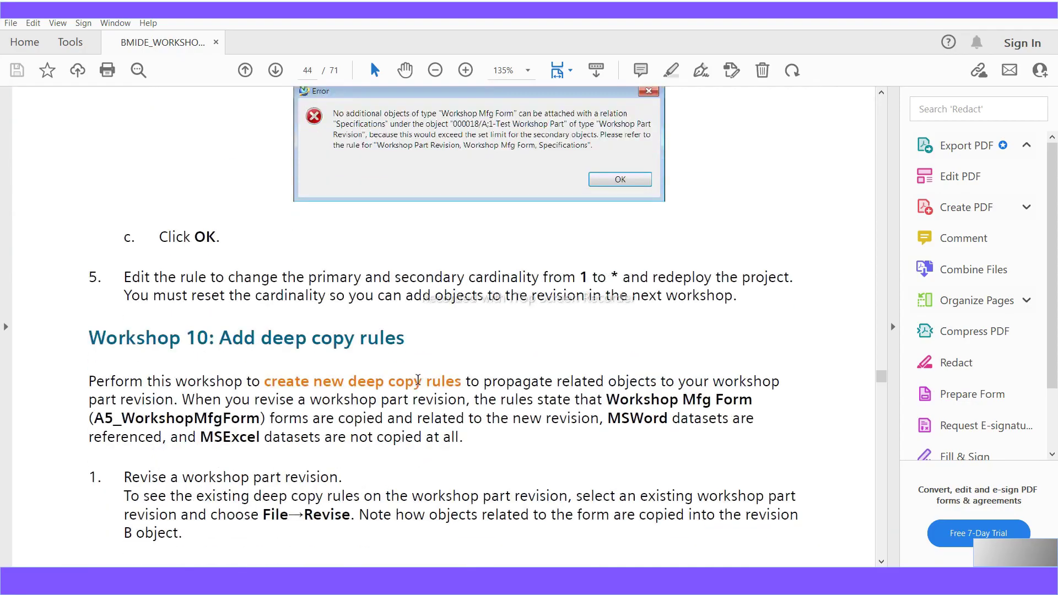
{"action": "left_click_drag", "start_coordinate": [405, 337], "coordinate": [220, 337]}
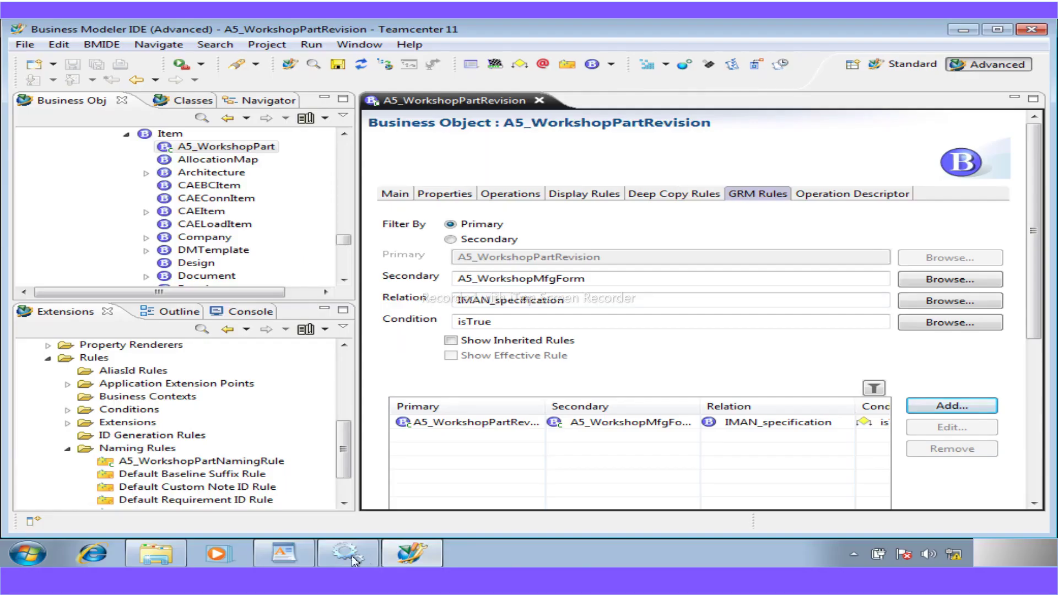
{"action": "left_click", "coordinate": [964, 30]}
- Open the BMIDE_Workshop notes, highlight the workshop 10, 11 and 13 entries, then return to BMIDE
{"action": "left_click", "coordinate": [961, 23]}
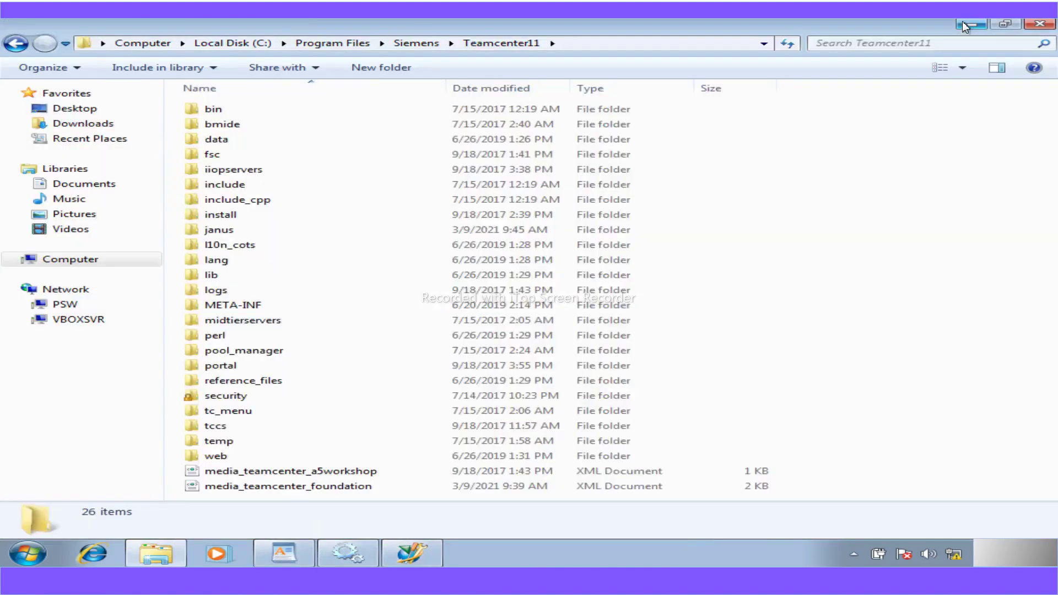
{"action": "left_click", "coordinate": [962, 22]}
{"action": "double_click", "coordinate": [39, 344]}
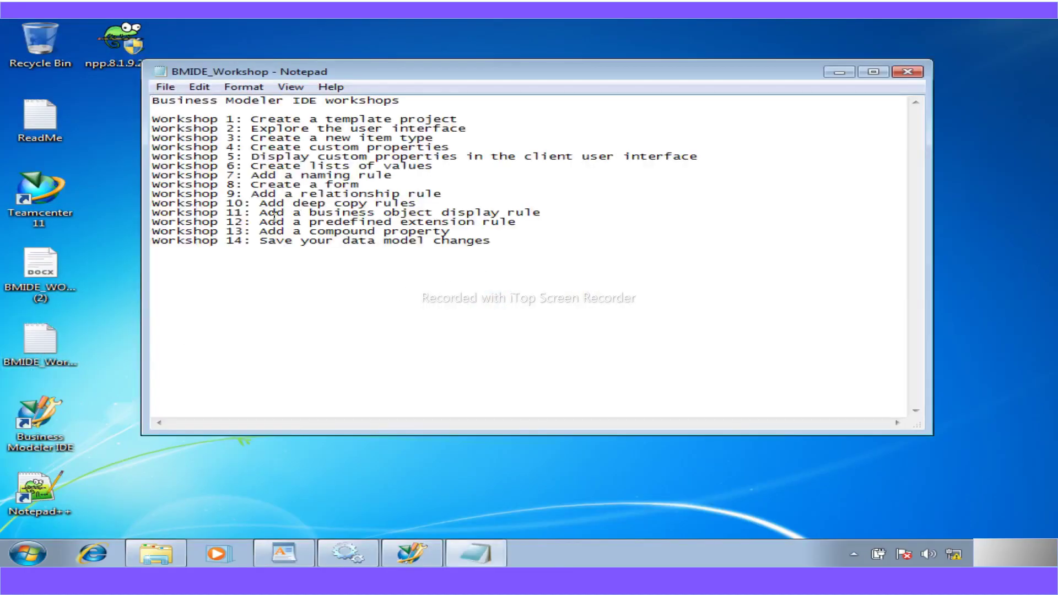
{"action": "left_click_drag", "start_coordinate": [549, 214], "coordinate": [145, 204]}
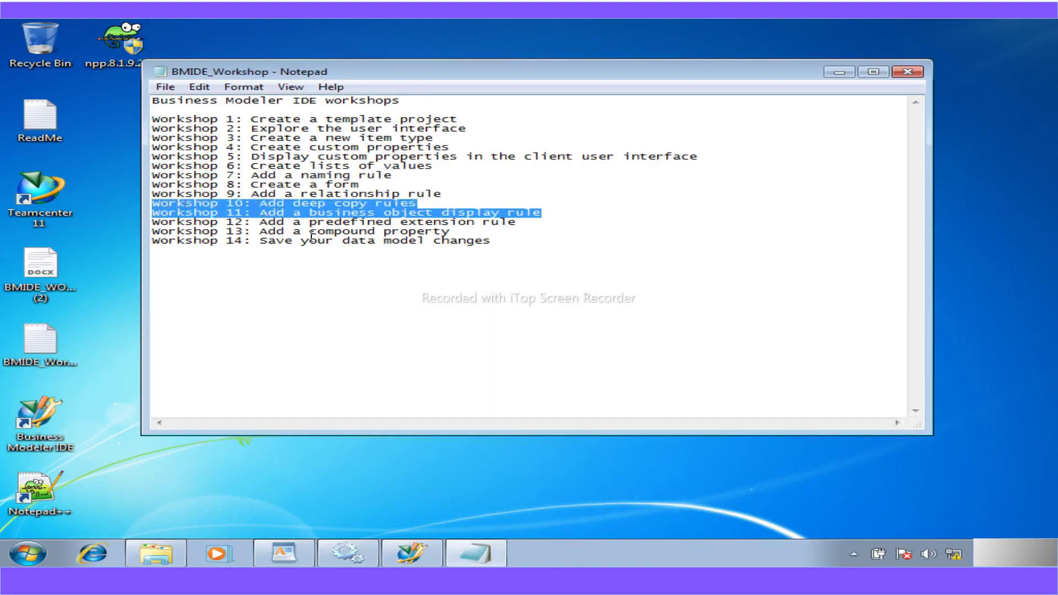
{"action": "left_click_drag", "start_coordinate": [453, 233], "coordinate": [141, 233]}
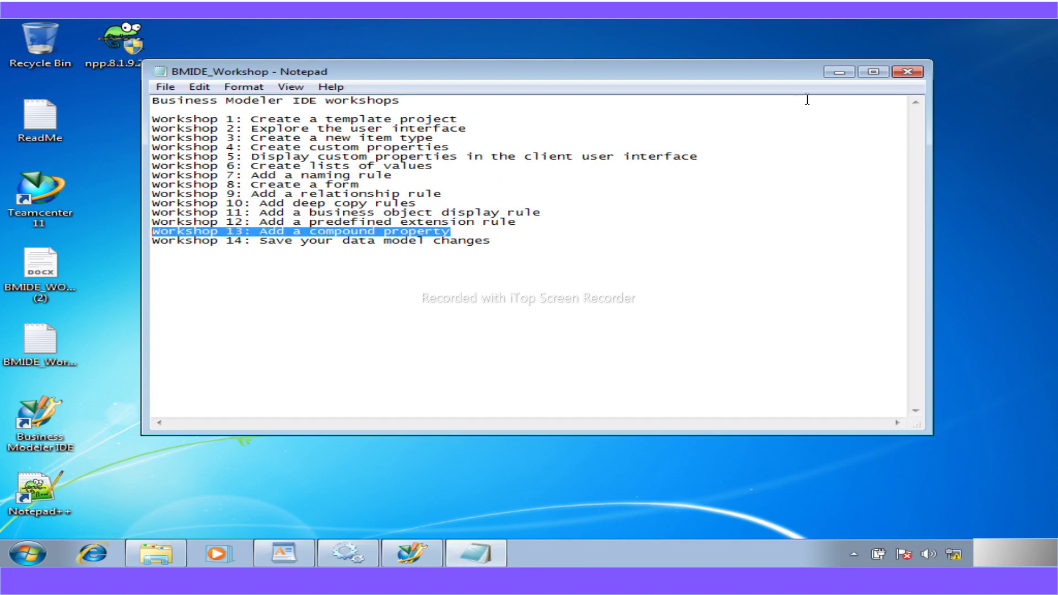
{"action": "left_click", "coordinate": [842, 71]}
{"action": "left_click", "coordinate": [398, 551]}
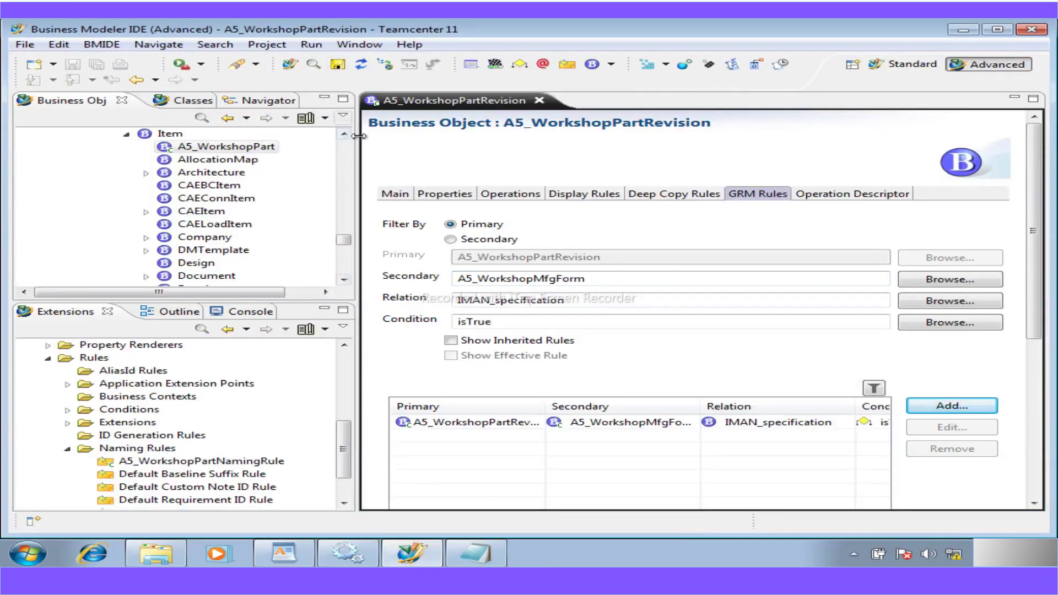
{"action": "left_click", "coordinate": [107, 45]}
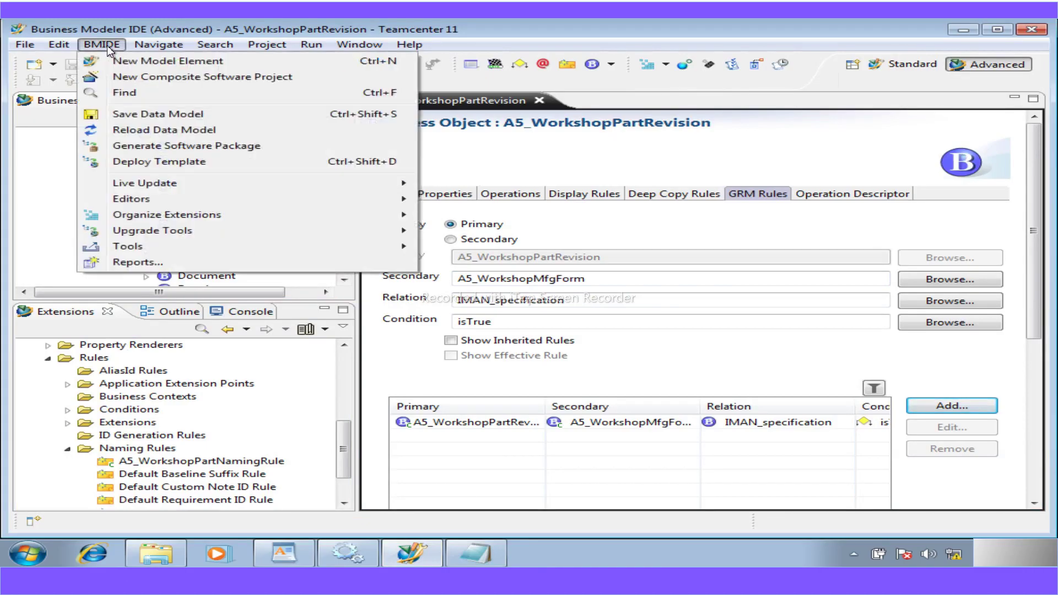
{"action": "left_click", "coordinate": [166, 164]}
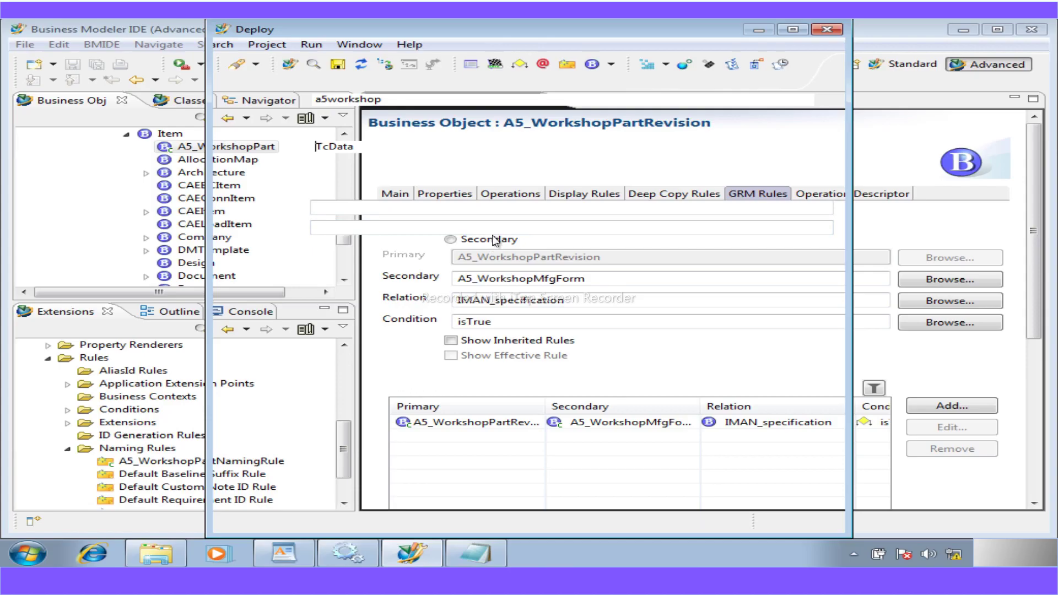
{"action": "mouse_move", "coordinate": [594, 29]}
{"action": "left_mouse_down"}
{"action": "mouse_move", "coordinate": [607, 65]}
{"action": "mouse_move", "coordinate": [590, 40]}
{"action": "left_mouse_up"}
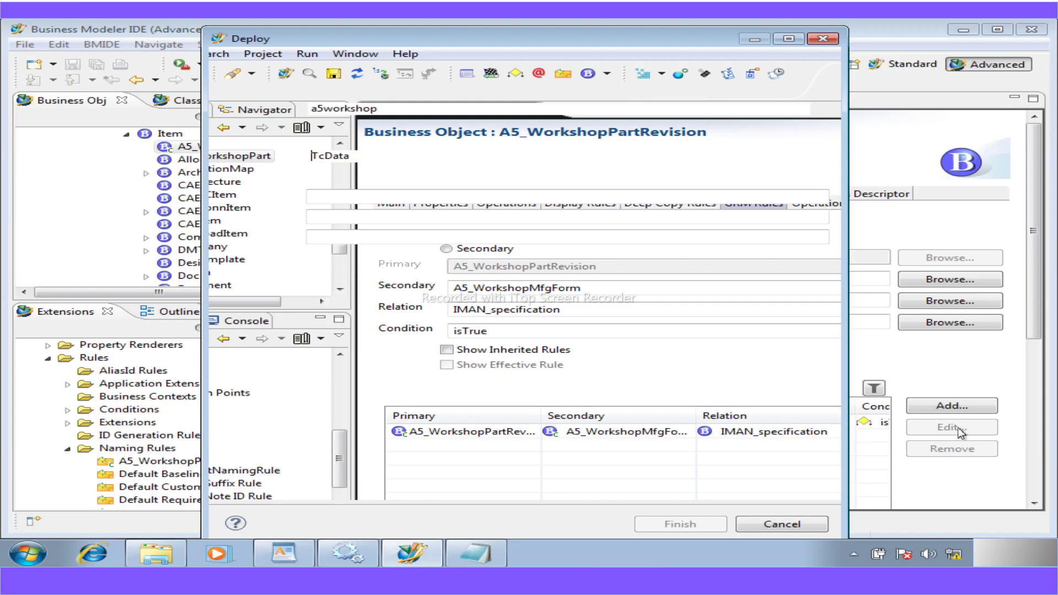
{"action": "left_click", "coordinate": [788, 521]}
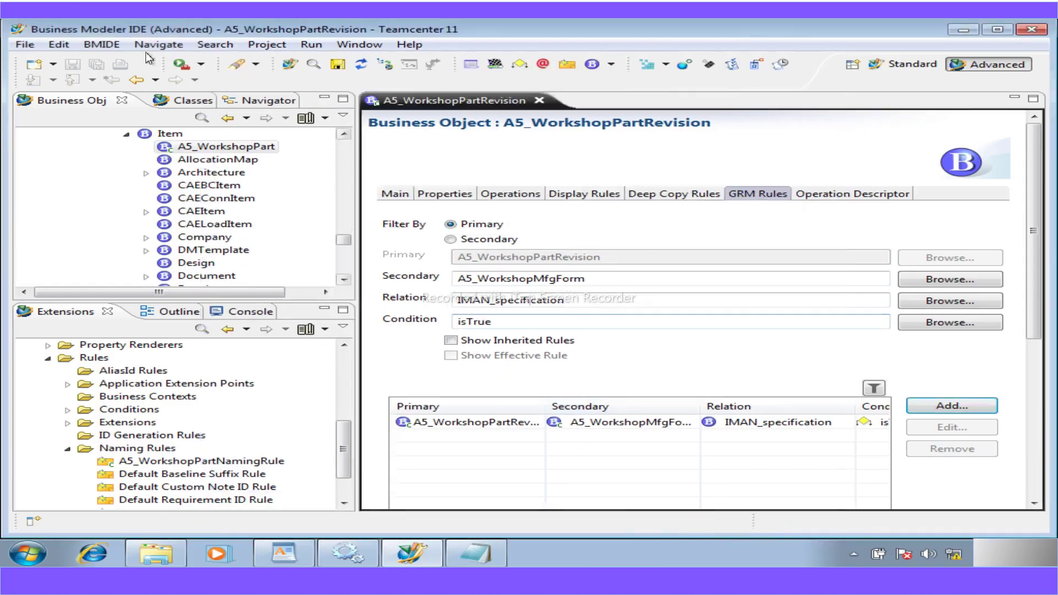
{"action": "left_click", "coordinate": [111, 46]}
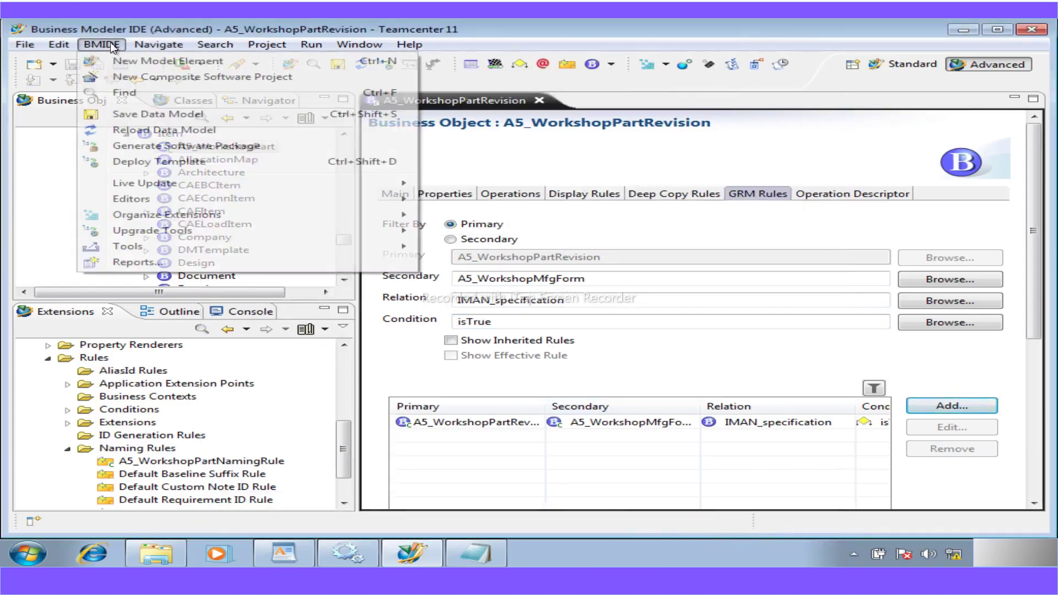
- Start Deploy Template and connect to the TcData server with the account password
{"action": "left_click", "coordinate": [149, 166]}
{"action": "left_click", "coordinate": [340, 189]}
{"action": "type", "text": "in"}
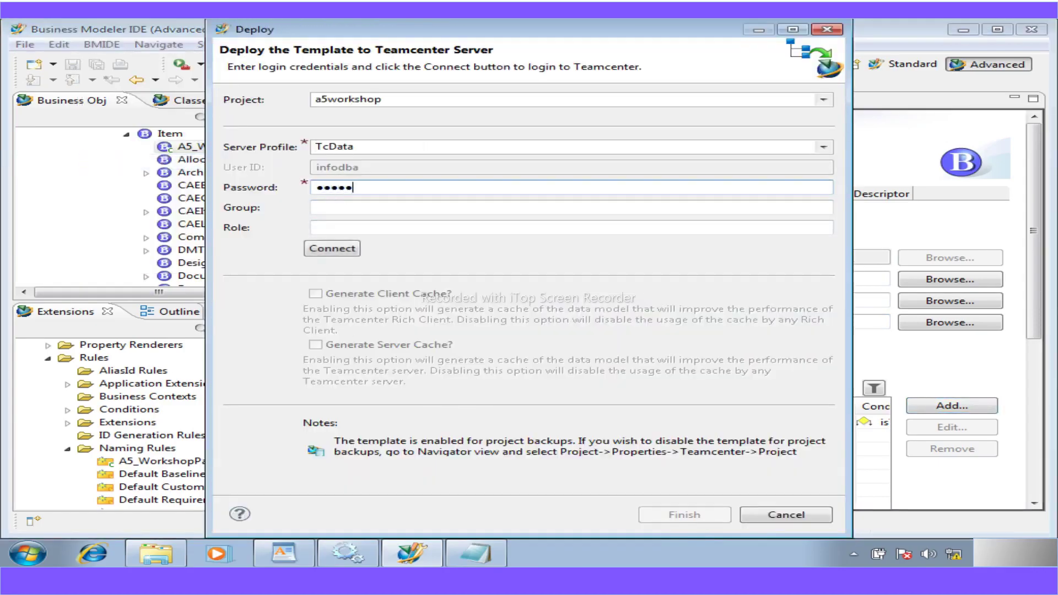
{"action": "key", "text": "BackSpace"}
{"action": "key", "text": "BackSpace"}
{"action": "key", "text": "BackSpace"}
{"action": "key", "text": "BackSpace"}
{"action": "type", "text": "info"}
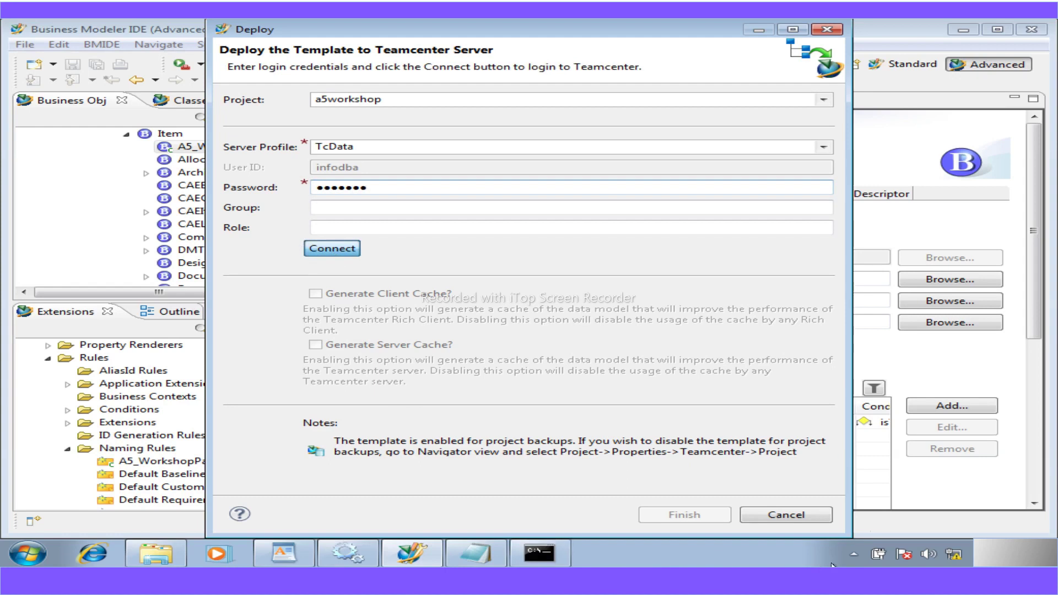
{"action": "key", "text": "Return"}
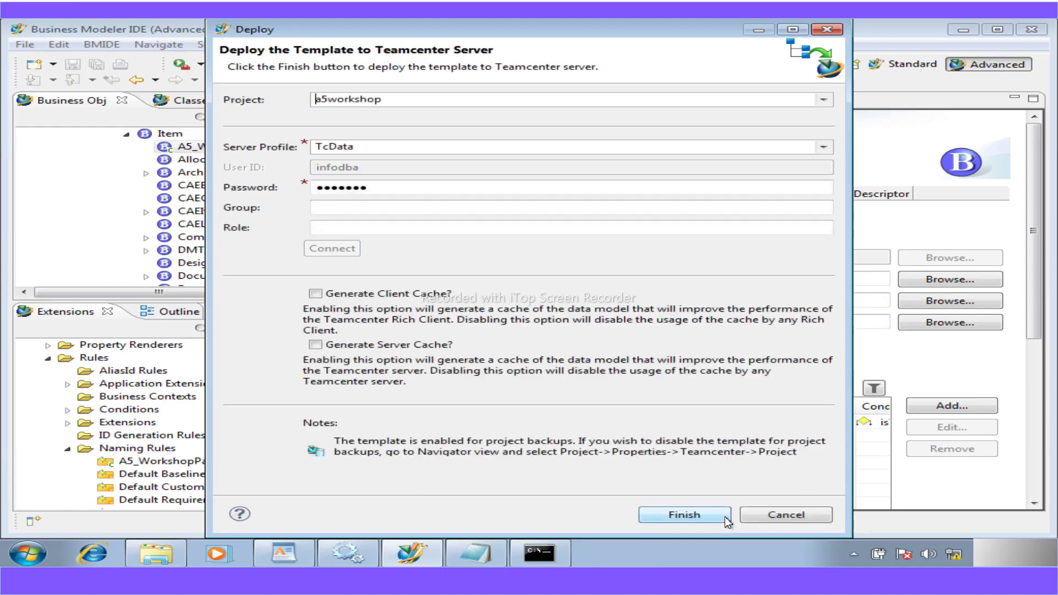
- Deploy the a5workshop template and dismiss the successful Deployment Results
{"action": "left_click", "coordinate": [690, 515]}
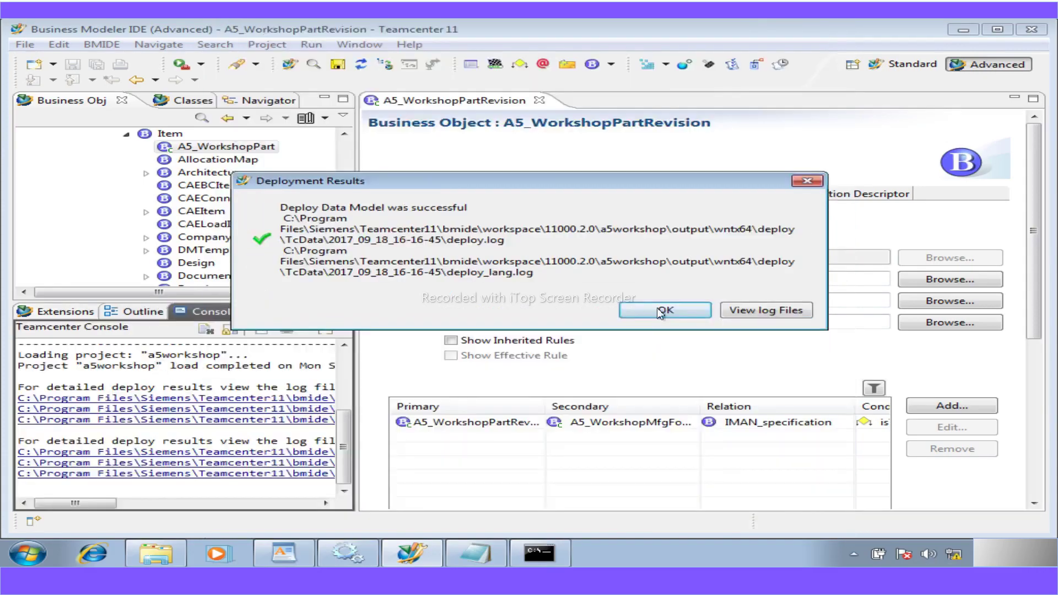
{"action": "left_click", "coordinate": [657, 308]}
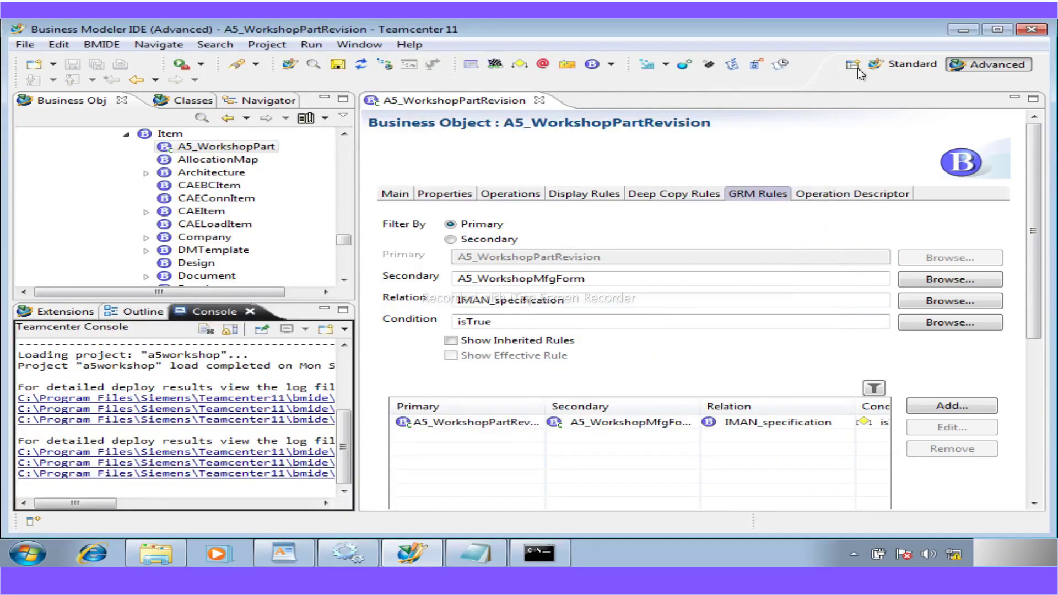
{"action": "left_click", "coordinate": [961, 30]}
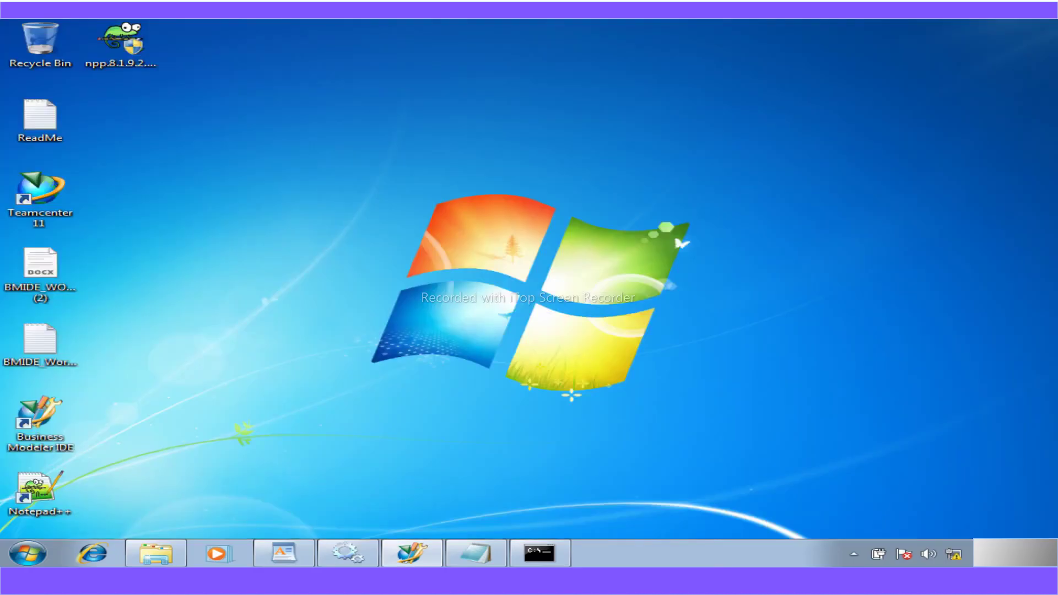
- Launch Teamcenter 11 from the Start menu's programs list
{"action": "left_click", "coordinate": [22, 554]}
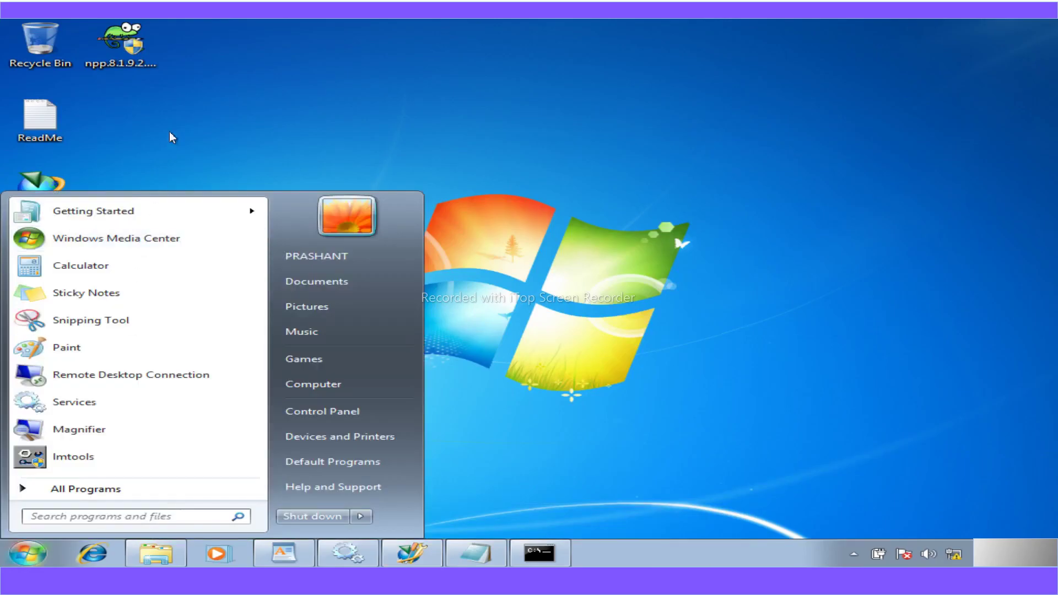
{"action": "left_click", "coordinate": [72, 489]}
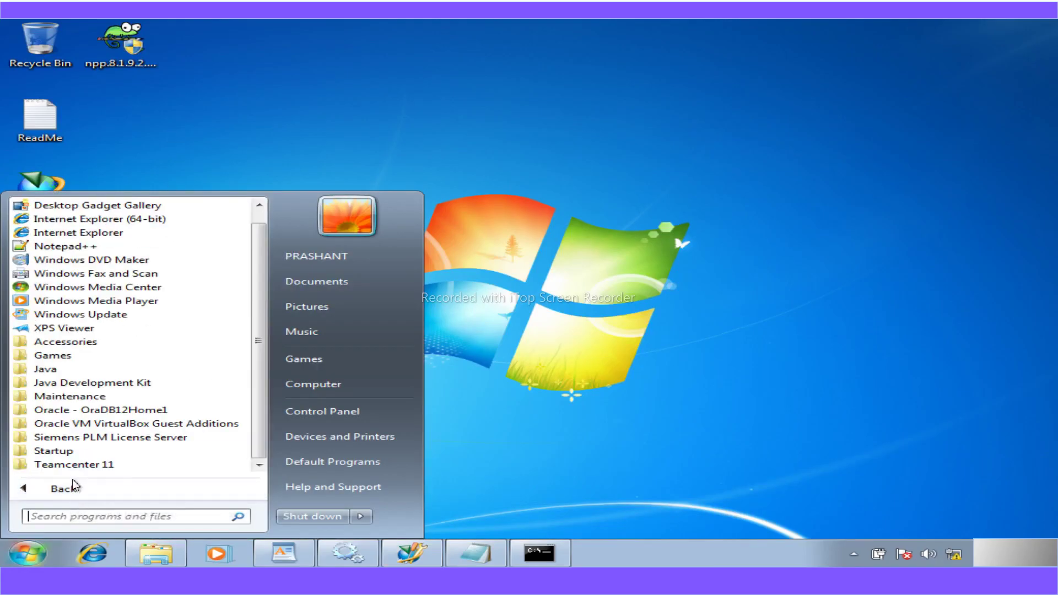
{"action": "left_click", "coordinate": [81, 467]}
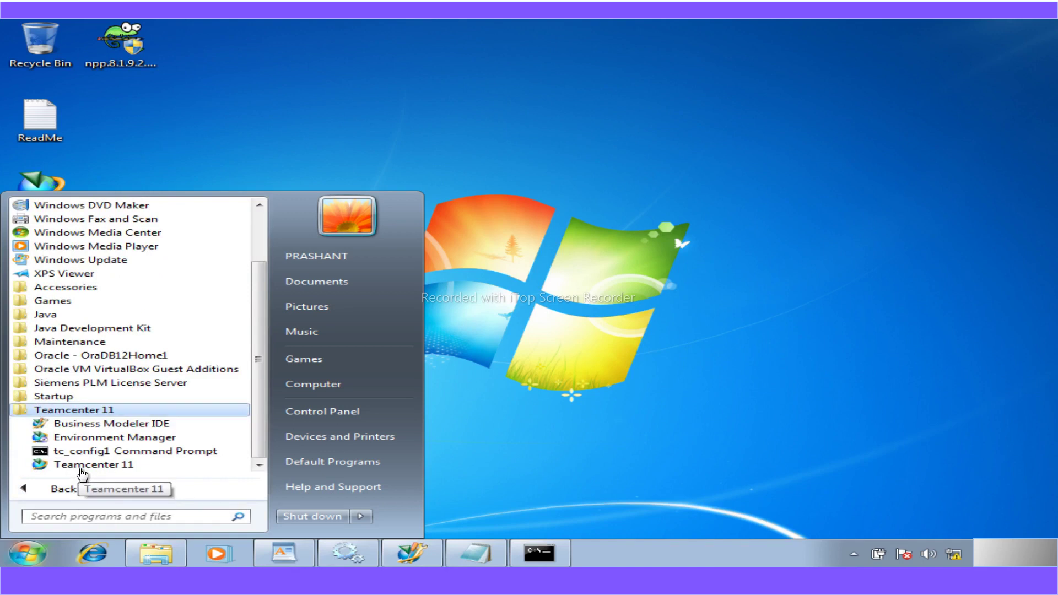
{"action": "left_click", "coordinate": [82, 465]}
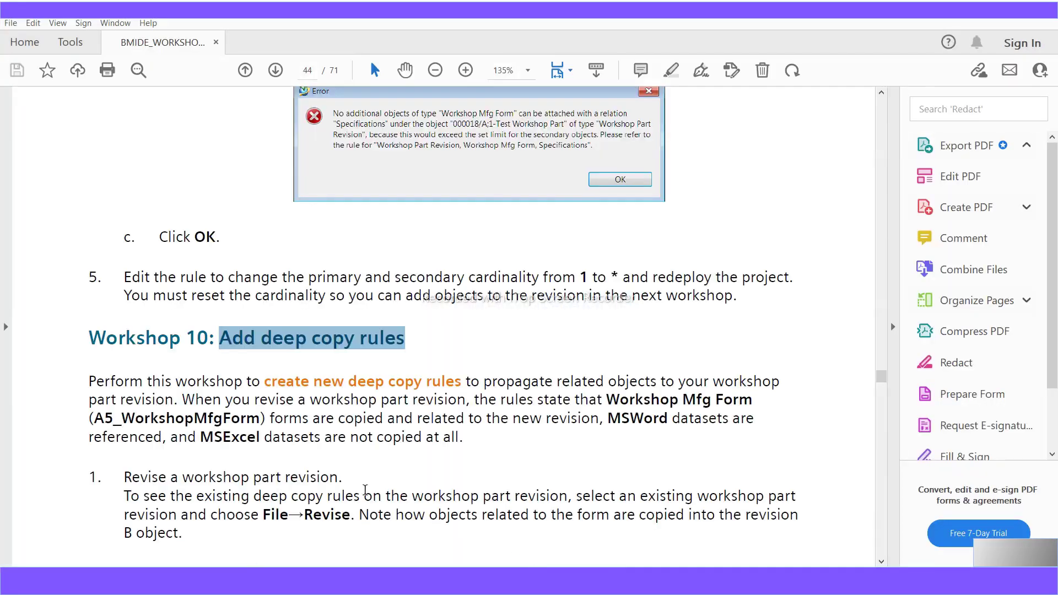
- In the BMIDE_Workshop notes, highlight the naming rule, Create a form and relationship rule workshop titles
{"action": "scroll", "coordinate": [375, 501], "scroll_direction": "up", "scroll_amount": 1}
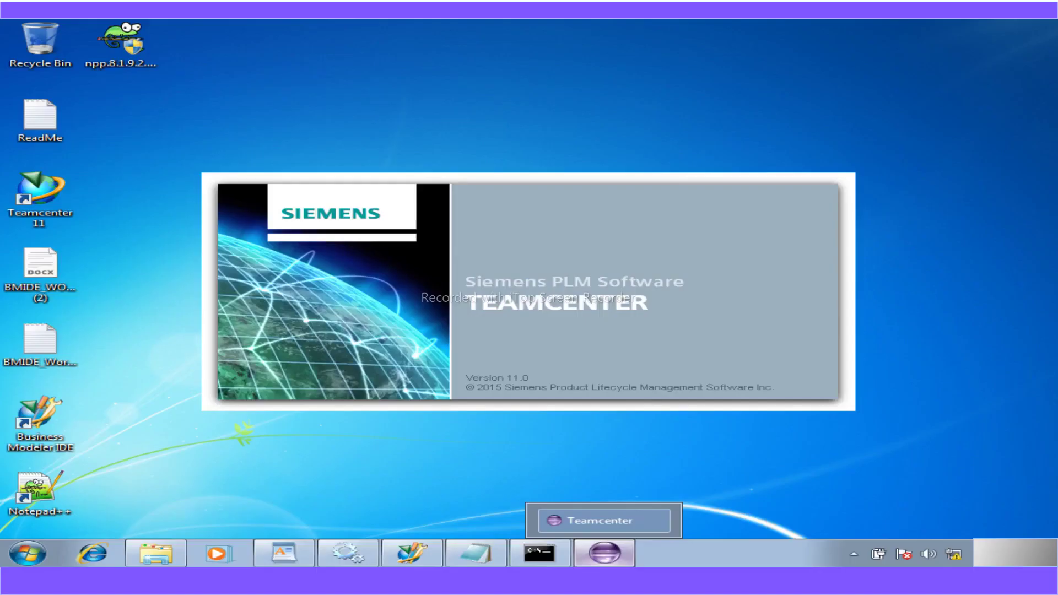
{"action": "mouse_move", "coordinate": [472, 553]}
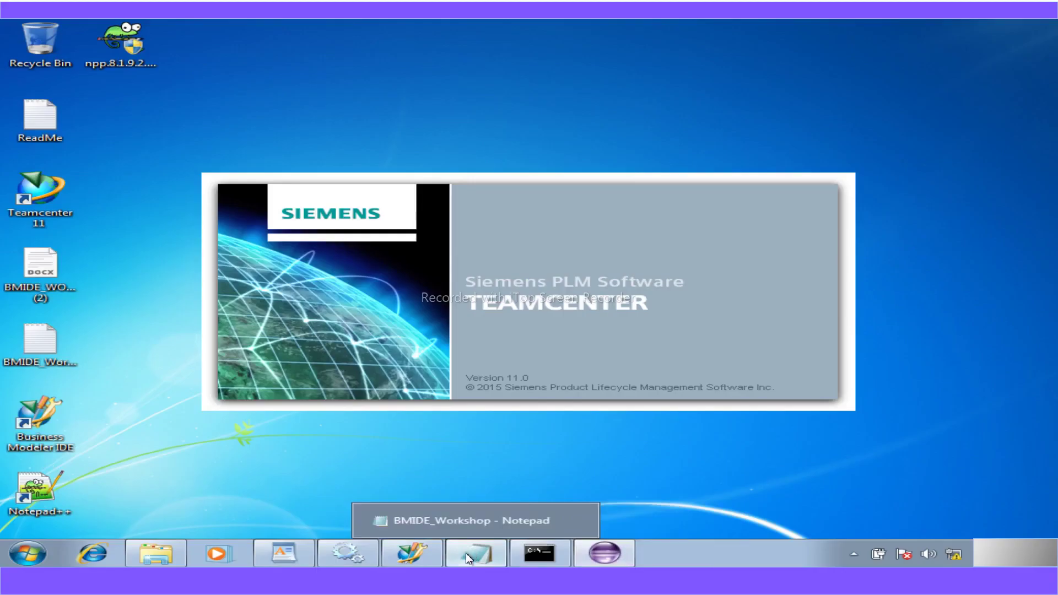
{"action": "left_click", "coordinate": [471, 553]}
{"action": "key", "text": "super+Down"}
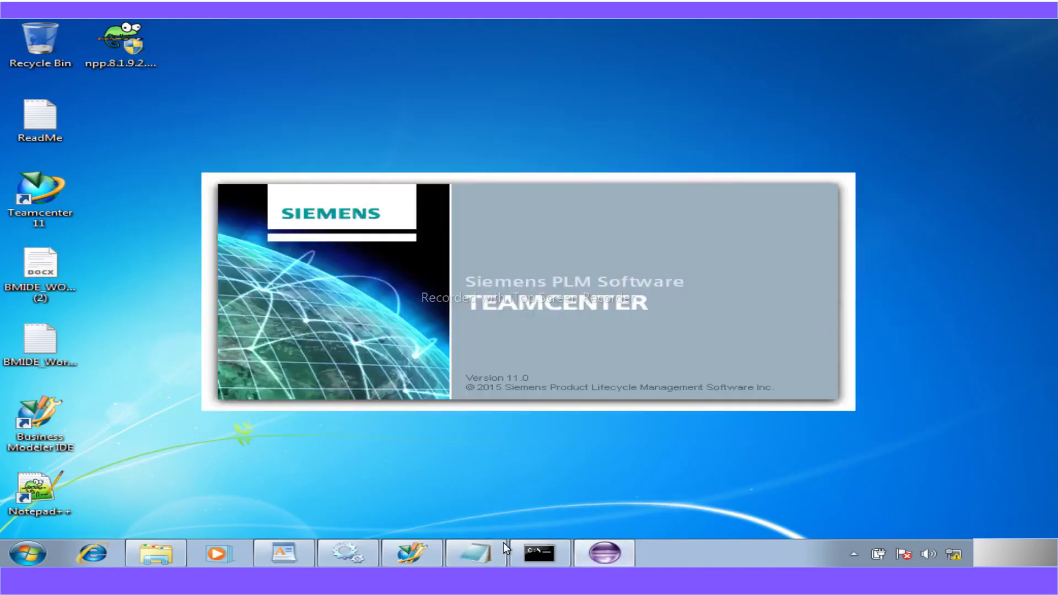
{"action": "left_click", "coordinate": [467, 554]}
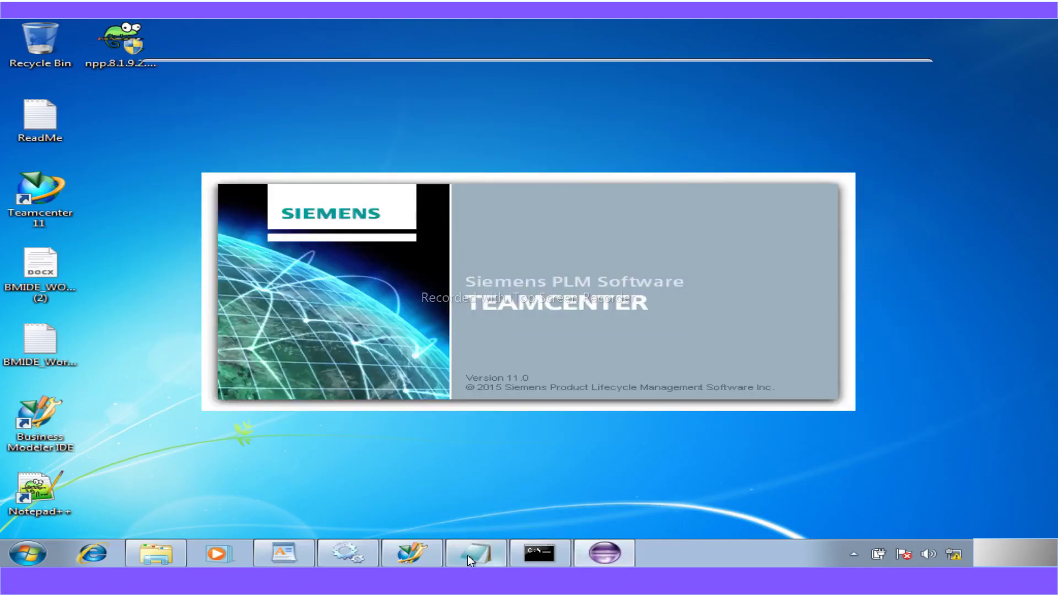
{"action": "left_click_drag", "start_coordinate": [392, 176], "coordinate": [256, 179]}
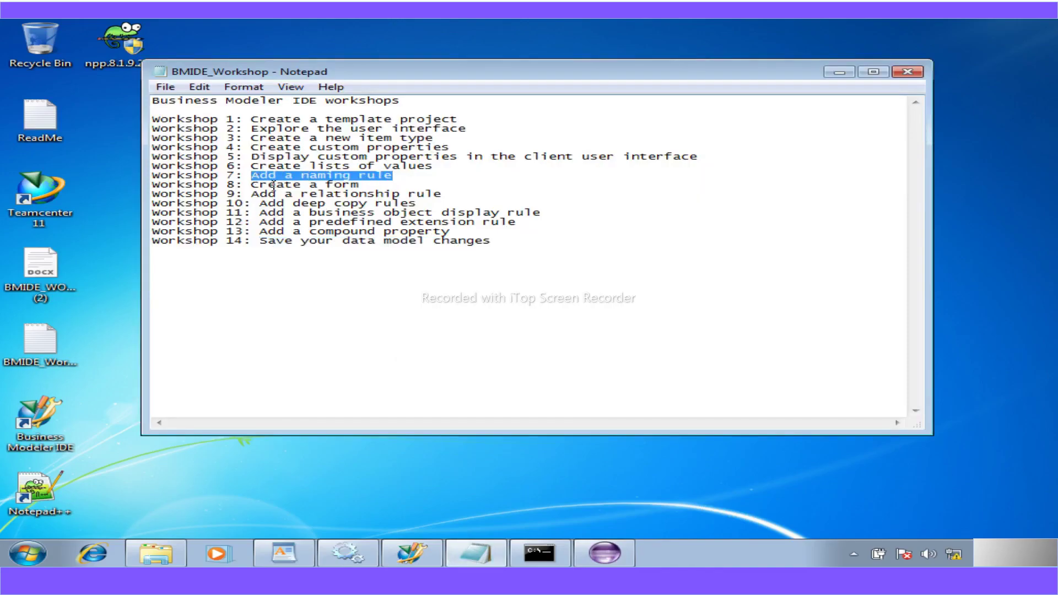
{"action": "left_click_drag", "start_coordinate": [371, 189], "coordinate": [264, 183]}
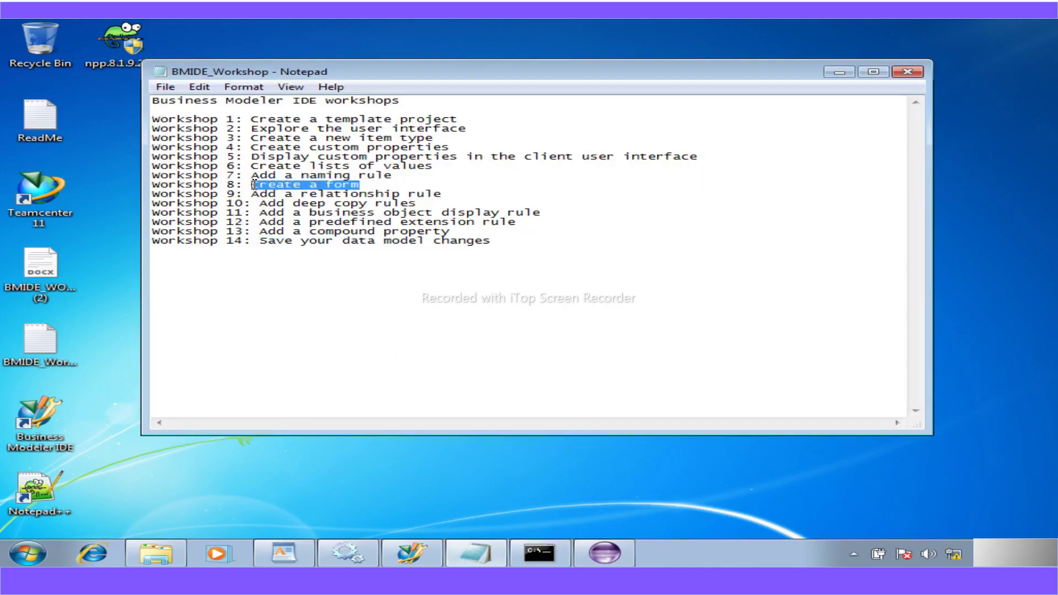
{"action": "left_click_drag", "start_coordinate": [444, 197], "coordinate": [154, 177]}
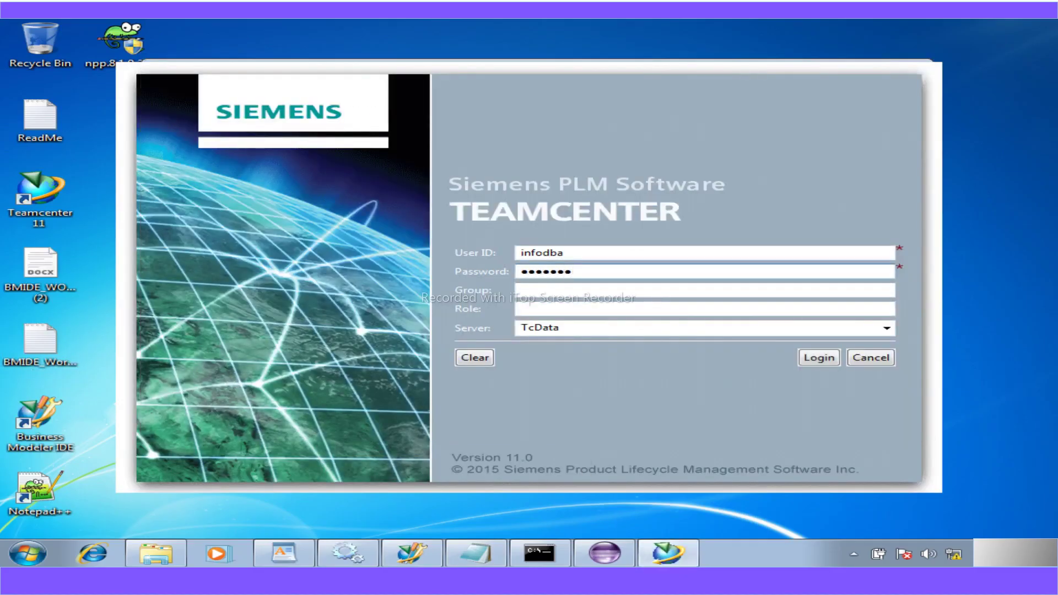
- Log in to Teamcenter and dismiss the 'Client cache is empty' notice to reach My Teamcenter
{"action": "left_click", "coordinate": [828, 360]}
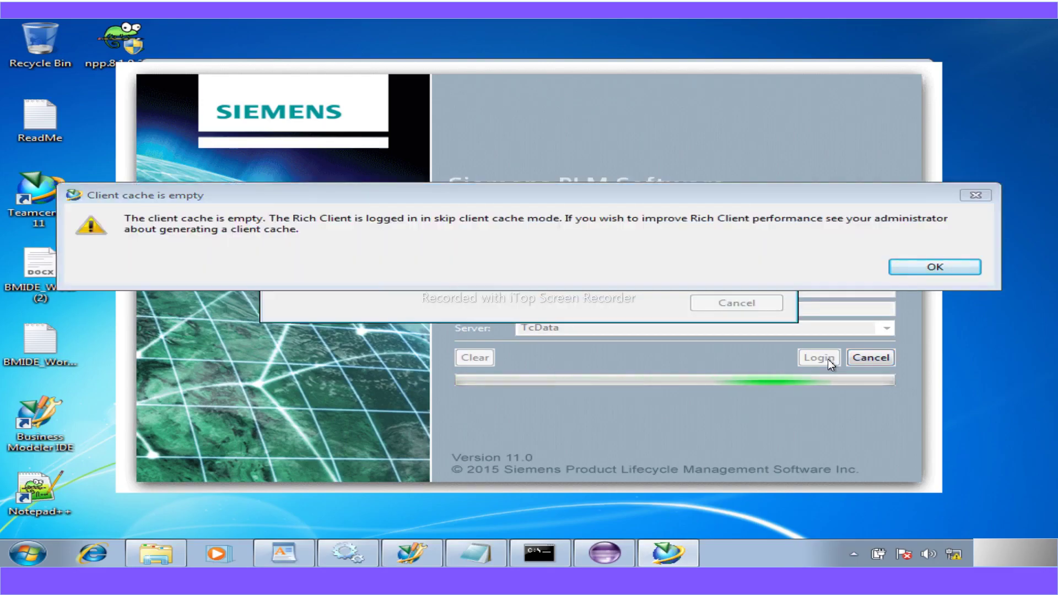
{"action": "left_click", "coordinate": [932, 270]}
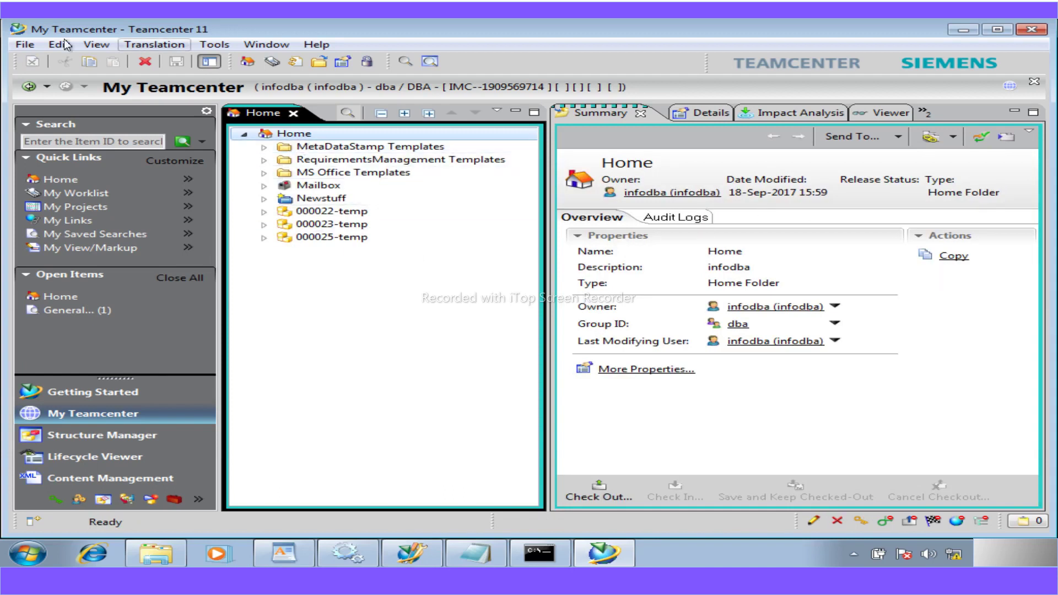
- Start a new Workshop Part item via File > New > Item and advance to its details page
{"action": "left_click", "coordinate": [24, 44]}
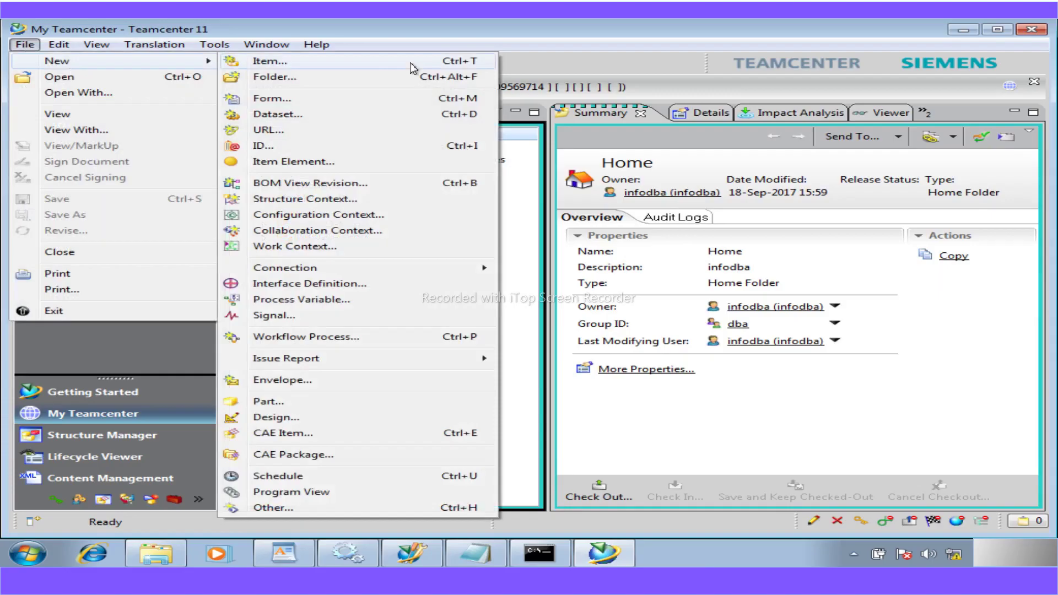
{"action": "left_click", "coordinate": [406, 62]}
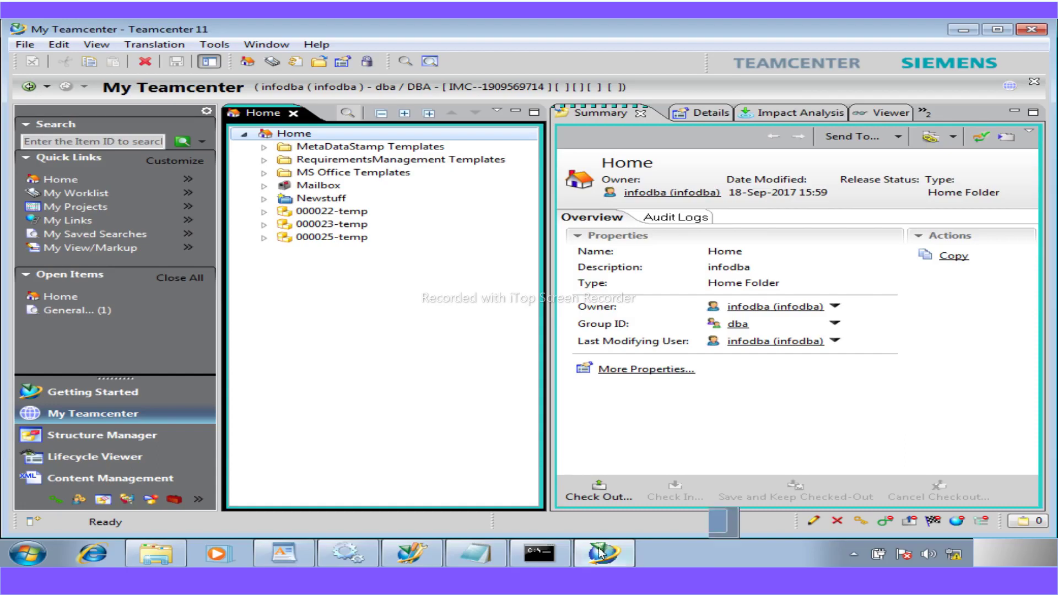
{"action": "mouse_move", "coordinate": [601, 552]}
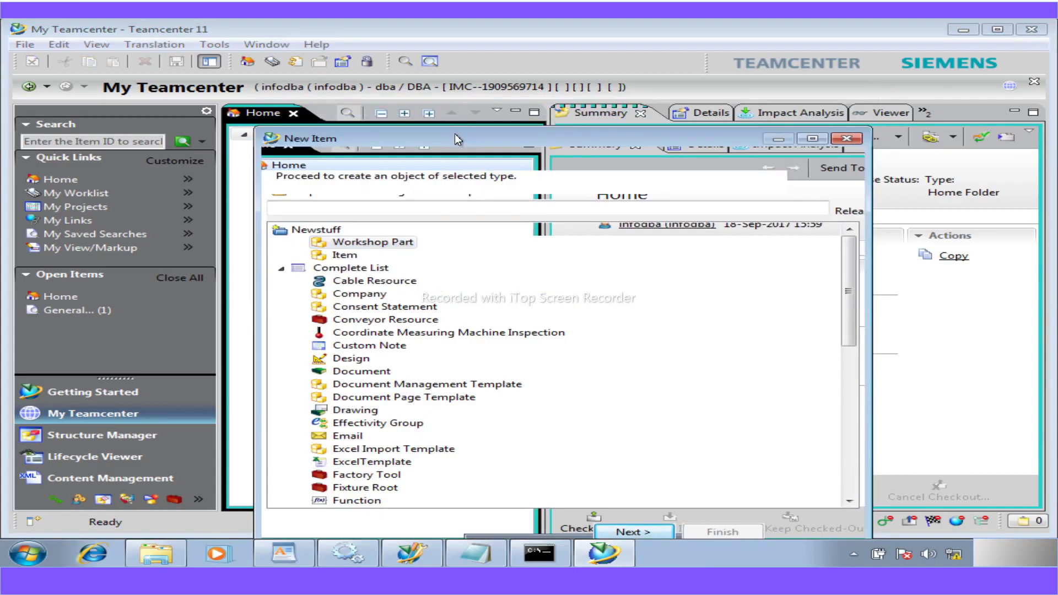
{"action": "left_click_drag", "start_coordinate": [414, 138], "coordinate": [387, 82]}
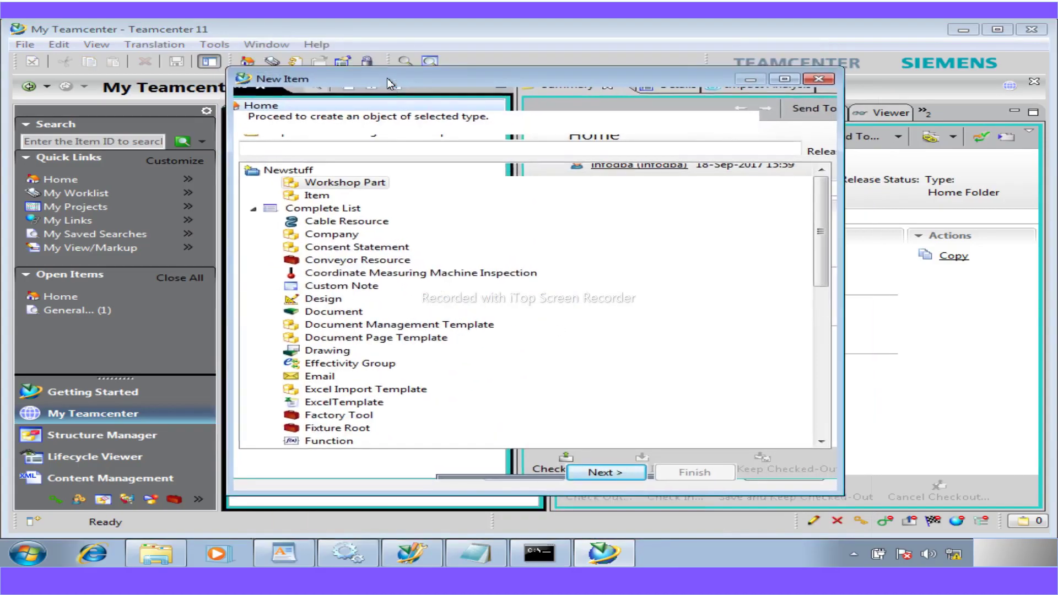
{"action": "left_click", "coordinate": [610, 476]}
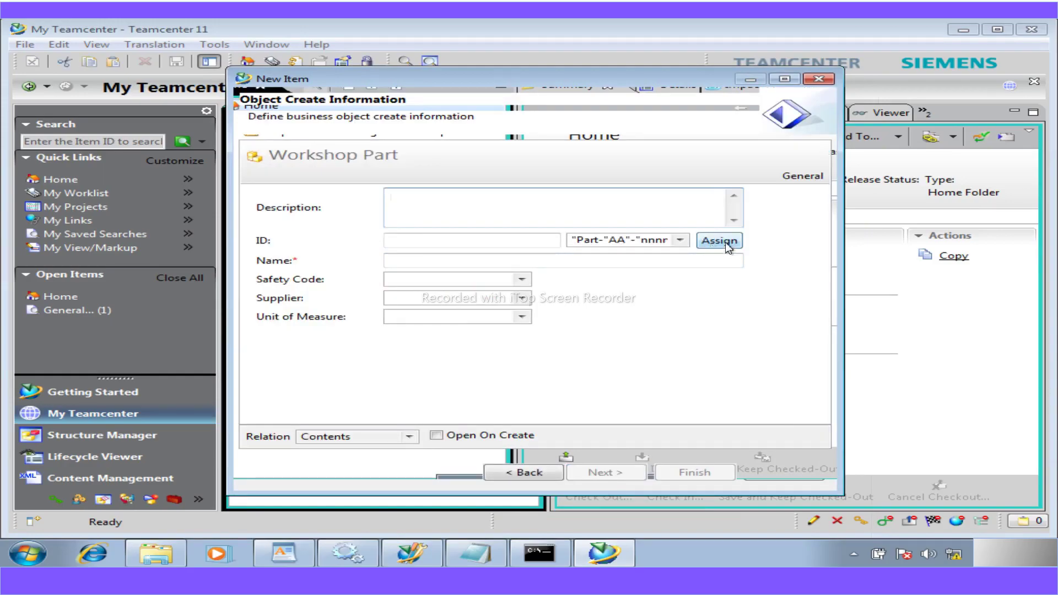
- Create a Workshop Part named 'Temp', which appears in Home as Part-AA-0000-Temp
{"action": "left_click", "coordinate": [447, 262]}
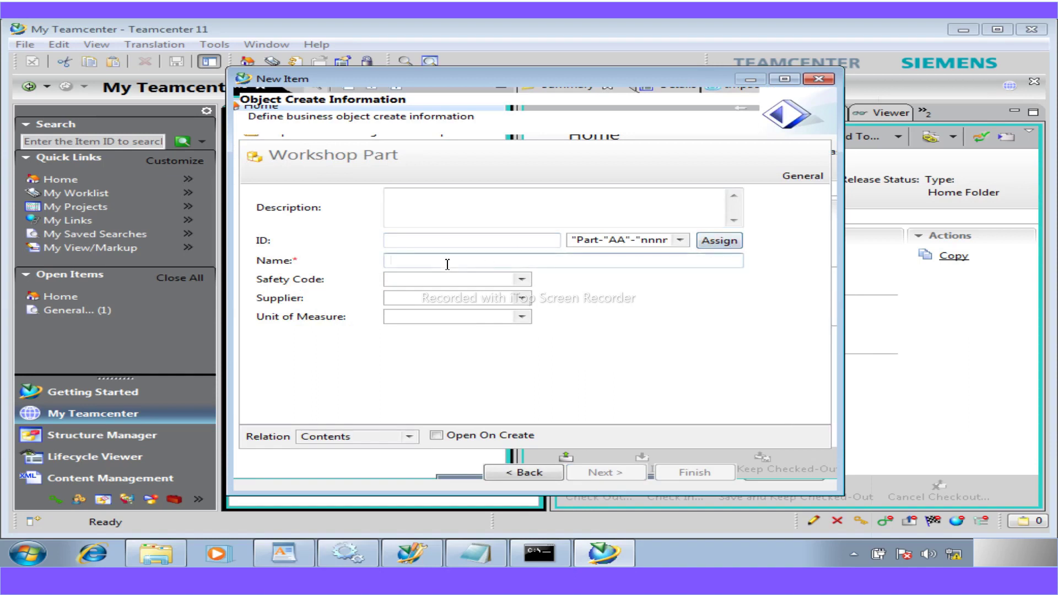
{"action": "type", "text": "Temp"}
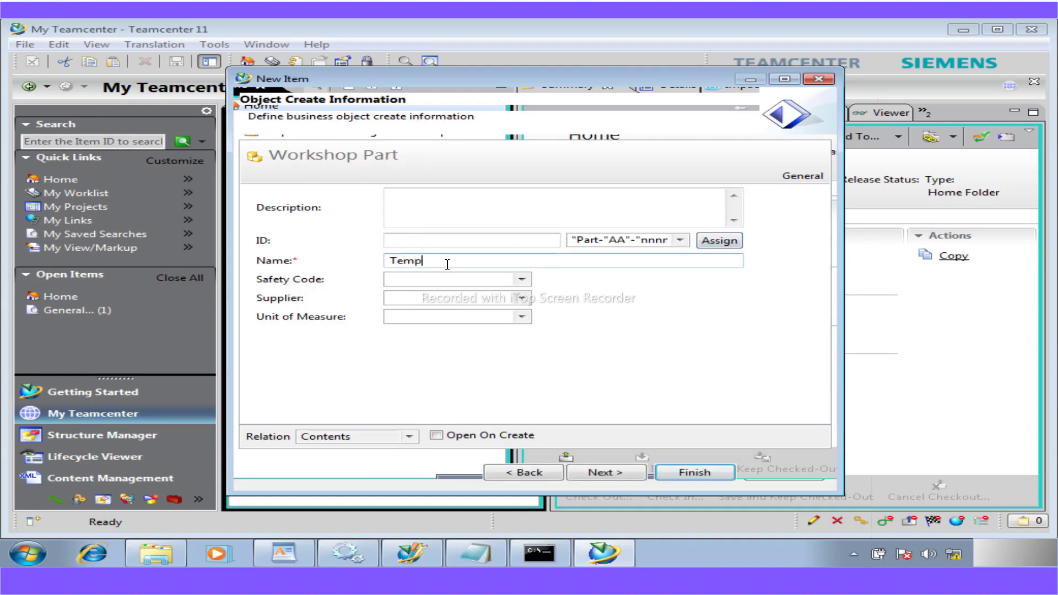
{"action": "left_click", "coordinate": [679, 473]}
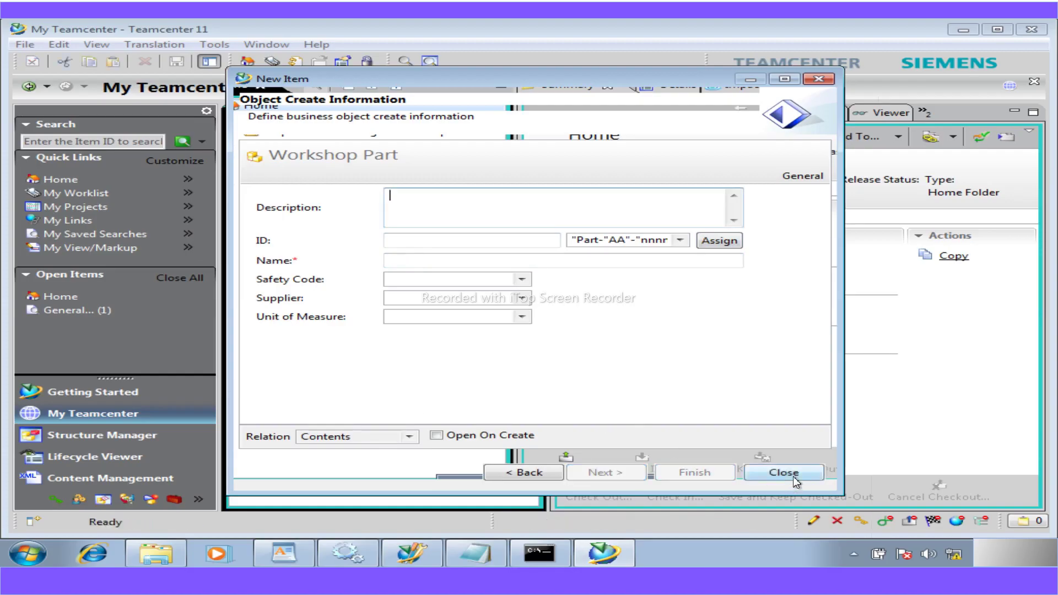
{"action": "left_click", "coordinate": [784, 472]}
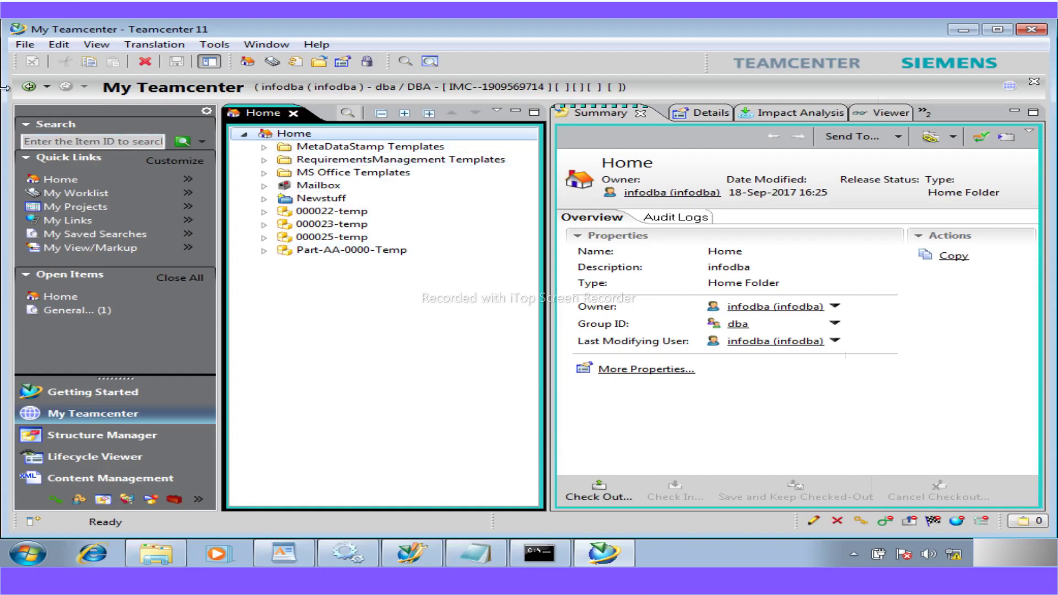
{"action": "left_click", "coordinate": [25, 44]}
{"action": "mouse_move", "coordinate": [59, 66]}
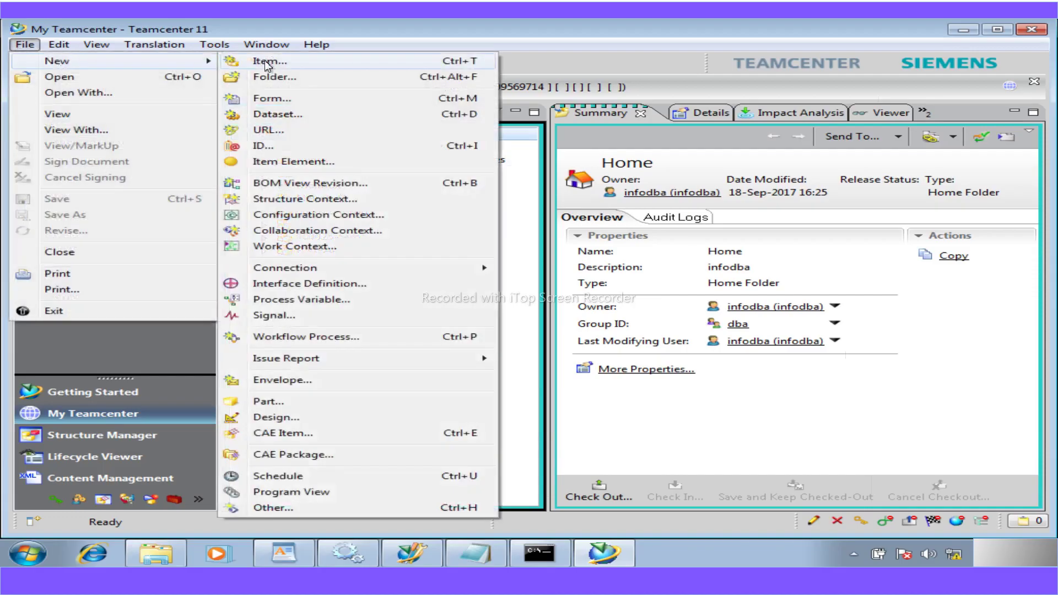
{"action": "left_click", "coordinate": [266, 61]}
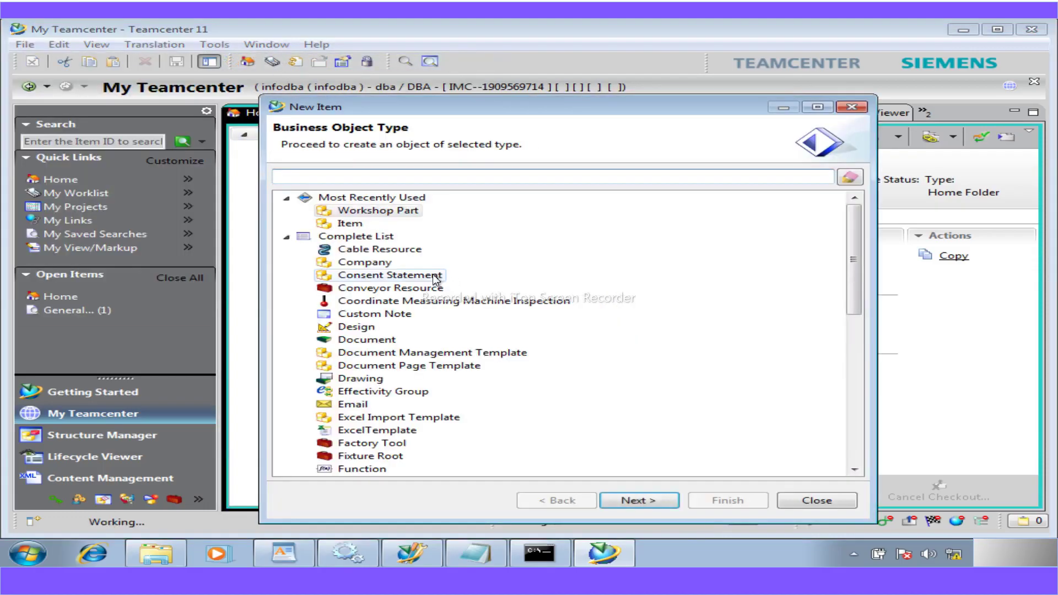
{"action": "type", "text": "work"}
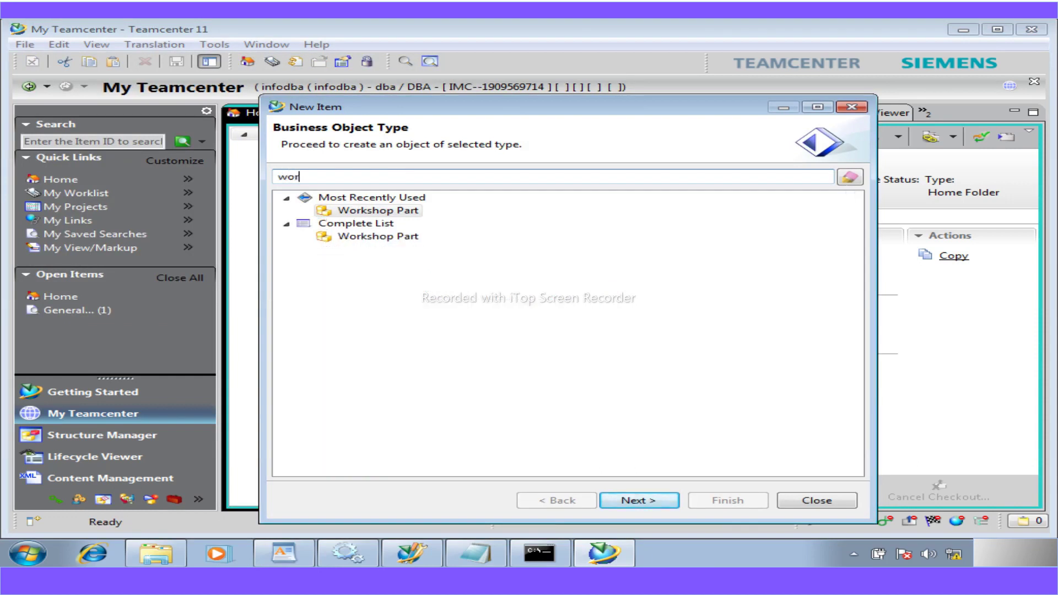
{"action": "key", "text": "BackSpace"}
{"action": "key", "text": "BackSpace"}
{"action": "key", "text": "BackSpace"}
{"action": "key", "text": "BackSpace"}
{"action": "type", "text": "m"}
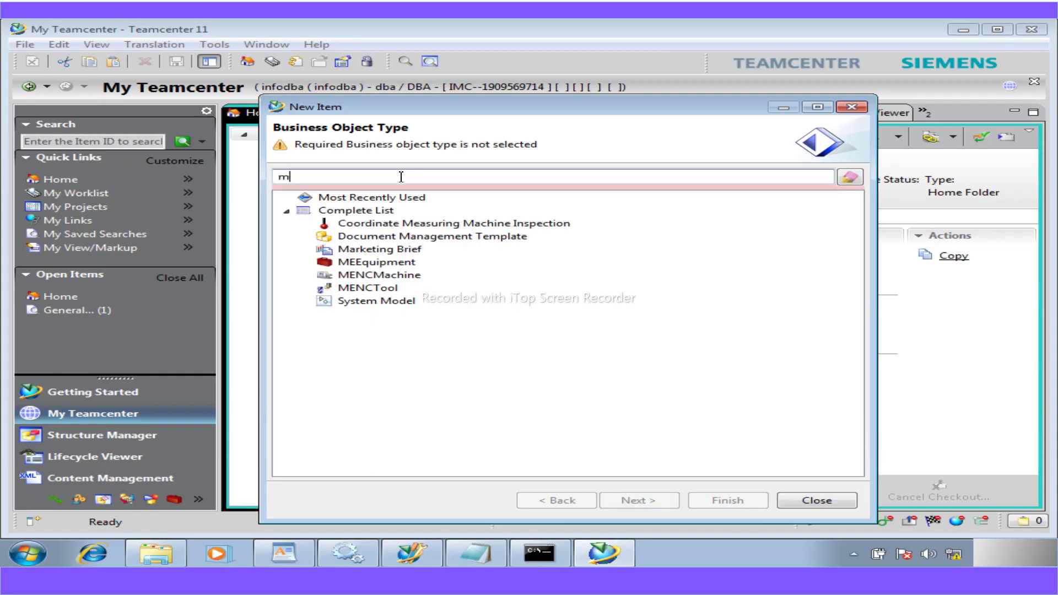
{"action": "key", "text": "BackSpace"}
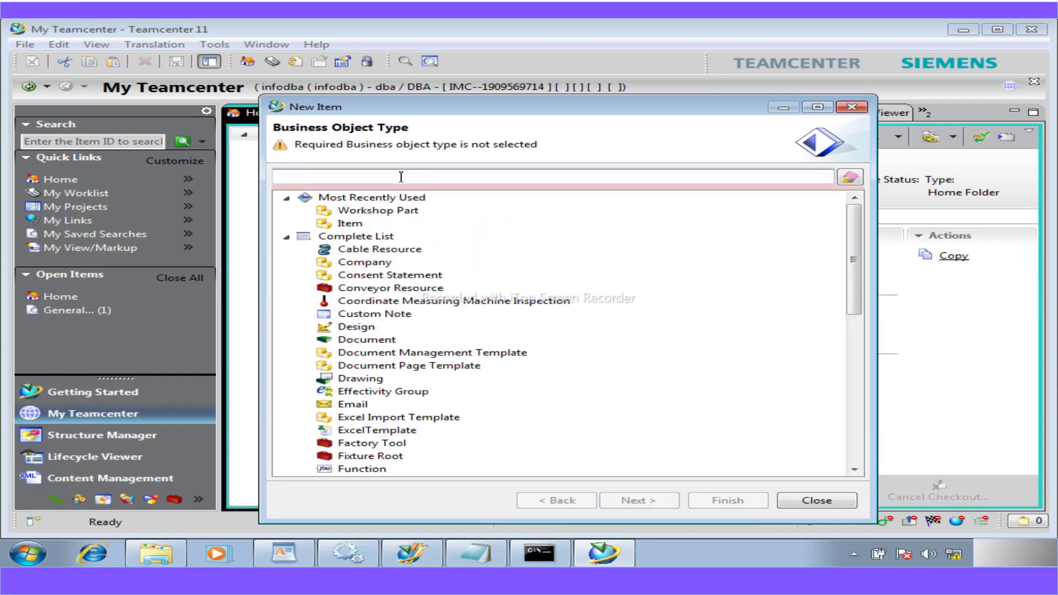
{"action": "type", "text": "wor"}
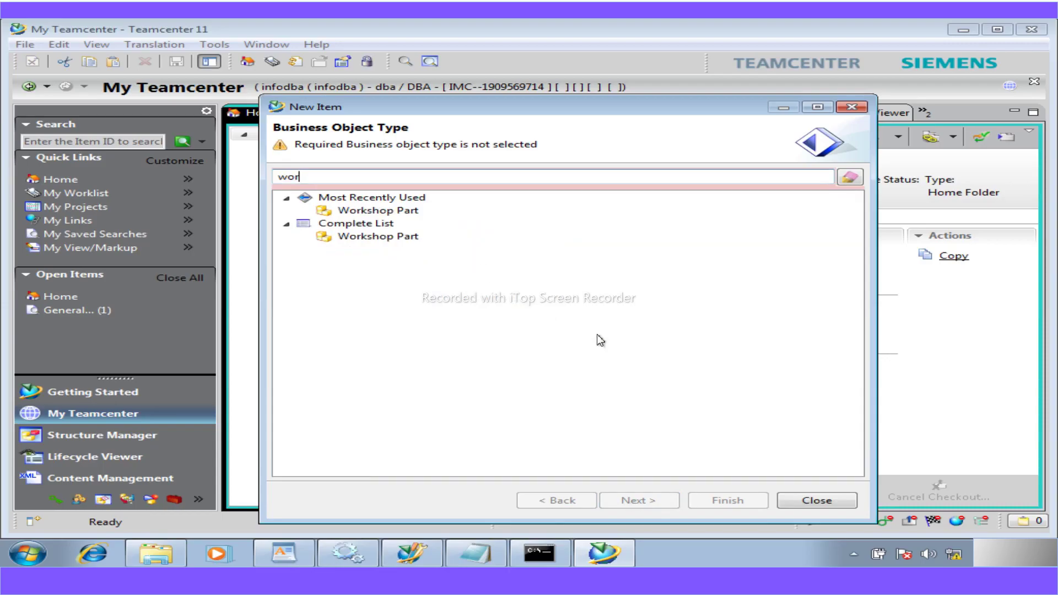
{"action": "left_click", "coordinate": [807, 500]}
{"action": "left_click", "coordinate": [26, 45]}
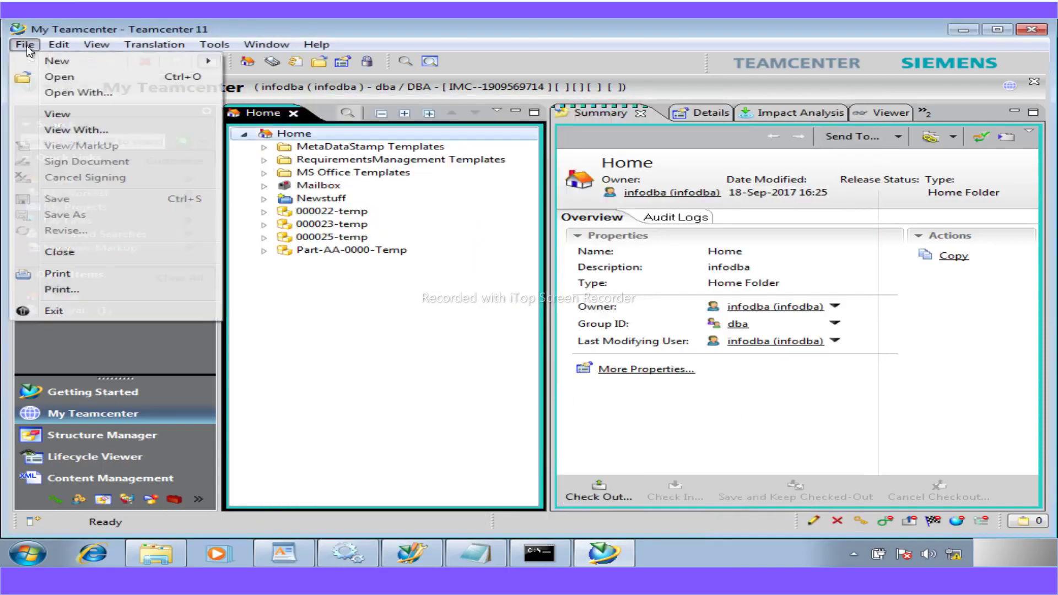
- Open the New Form dialog and filter form types by 'work' to show Workshop Mfg Form
{"action": "mouse_move", "coordinate": [48, 65]}
{"action": "left_click", "coordinate": [334, 101]}
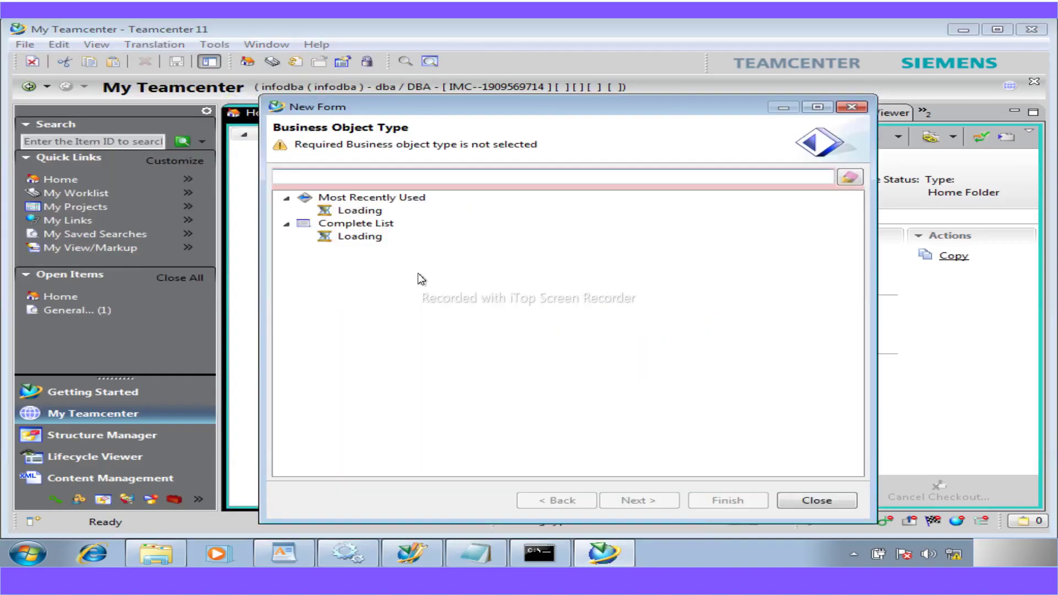
{"action": "type", "text": "wo"}
{"action": "type", "text": "rk"}
{"action": "left_click_drag", "start_coordinate": [376, 211], "coordinate": [784, 26]}
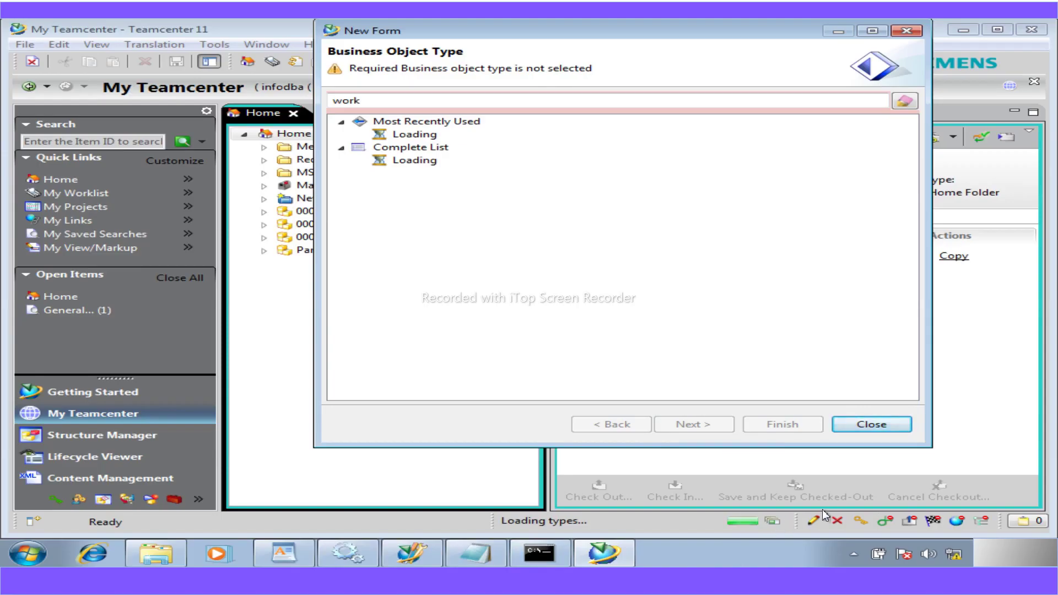
{"action": "left_click_drag", "start_coordinate": [768, 34], "coordinate": [723, 54]}
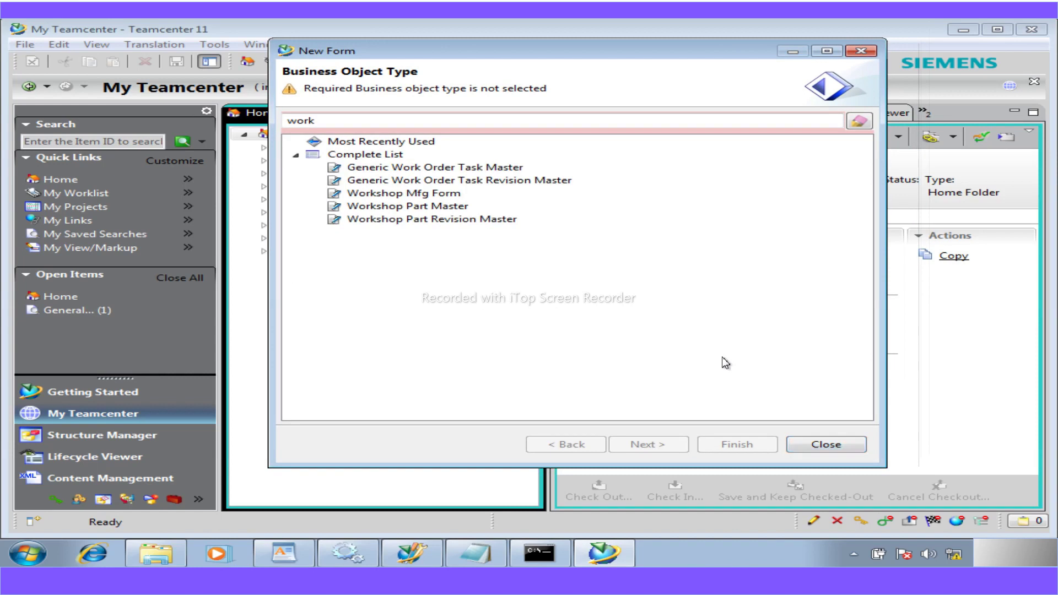
- Dismiss the New Form chooser with Workshop Mfg Form selected, creating no form
{"action": "left_click", "coordinate": [405, 194]}
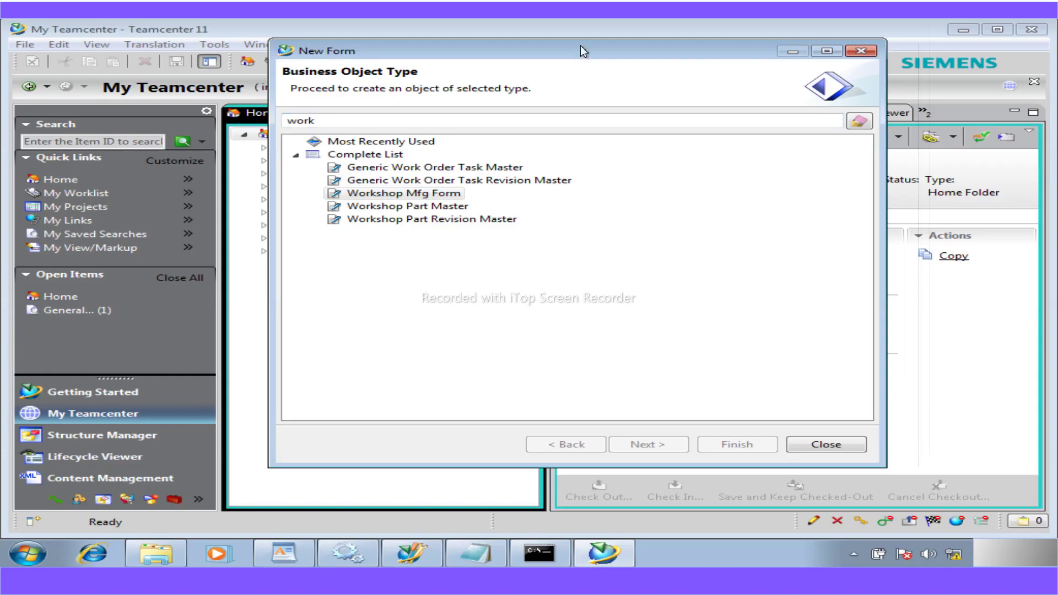
{"action": "left_click", "coordinate": [824, 445]}
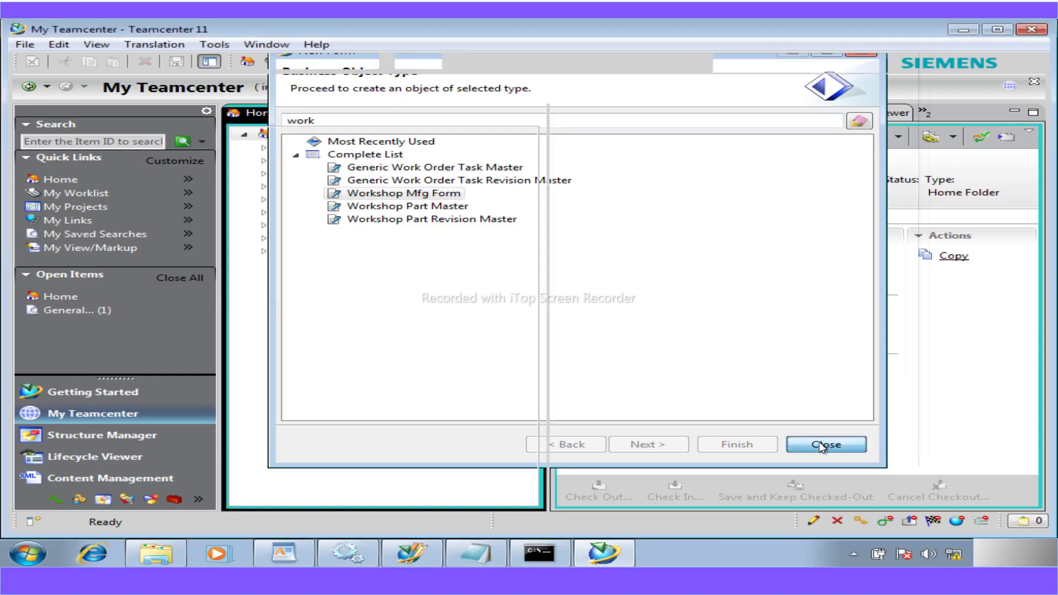
- Create a Workshop Mfg Form named 'MFG FORM' in Home, filtering types by 'wor', then select it
{"action": "left_click", "coordinate": [25, 45]}
{"action": "mouse_move", "coordinate": [83, 61]}
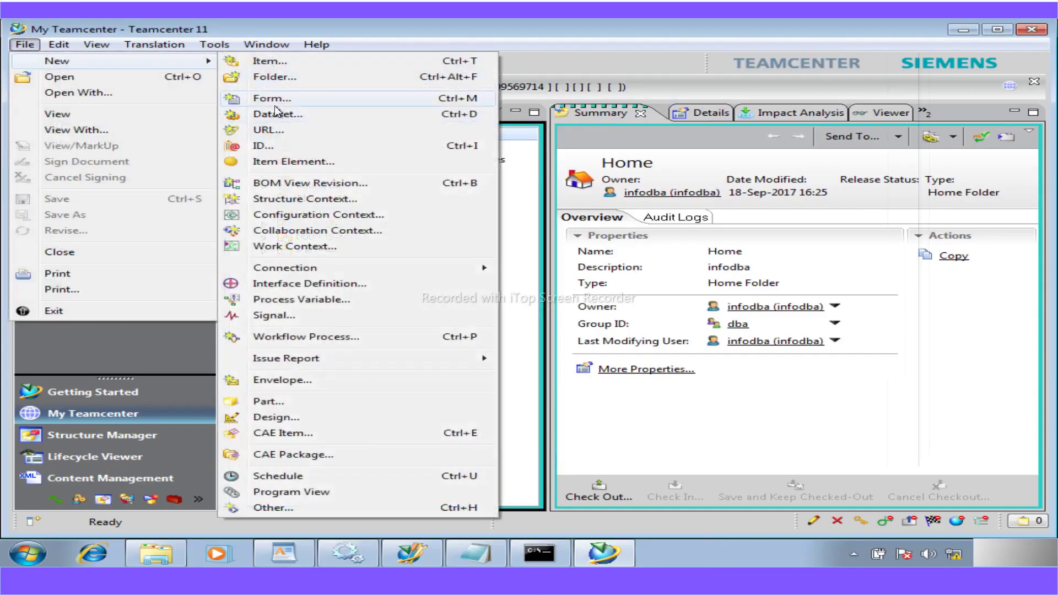
{"action": "left_click", "coordinate": [275, 101]}
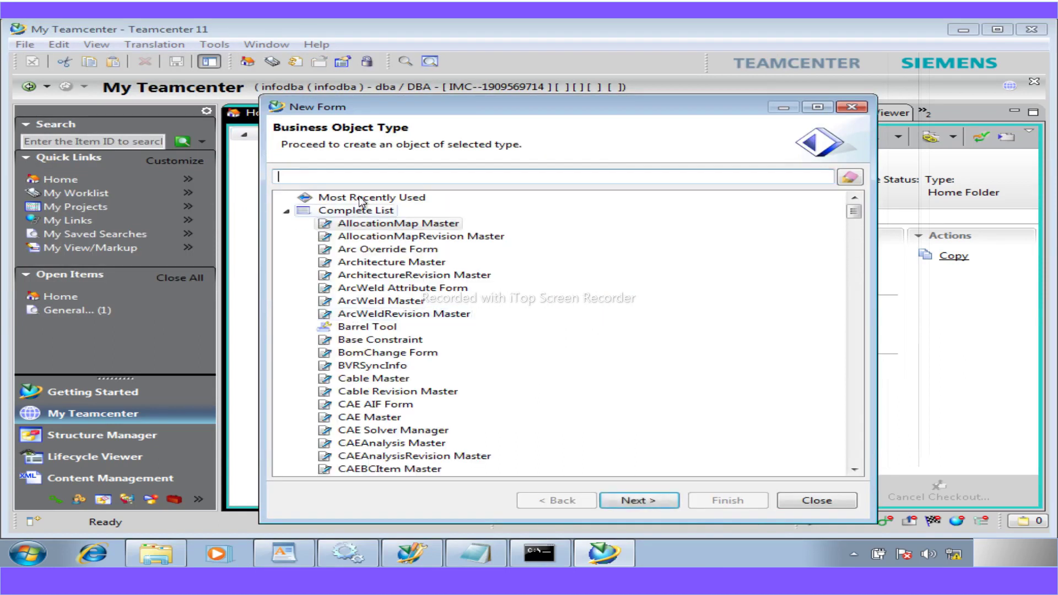
{"action": "left_click", "coordinate": [373, 180]}
{"action": "type", "text": "wor"}
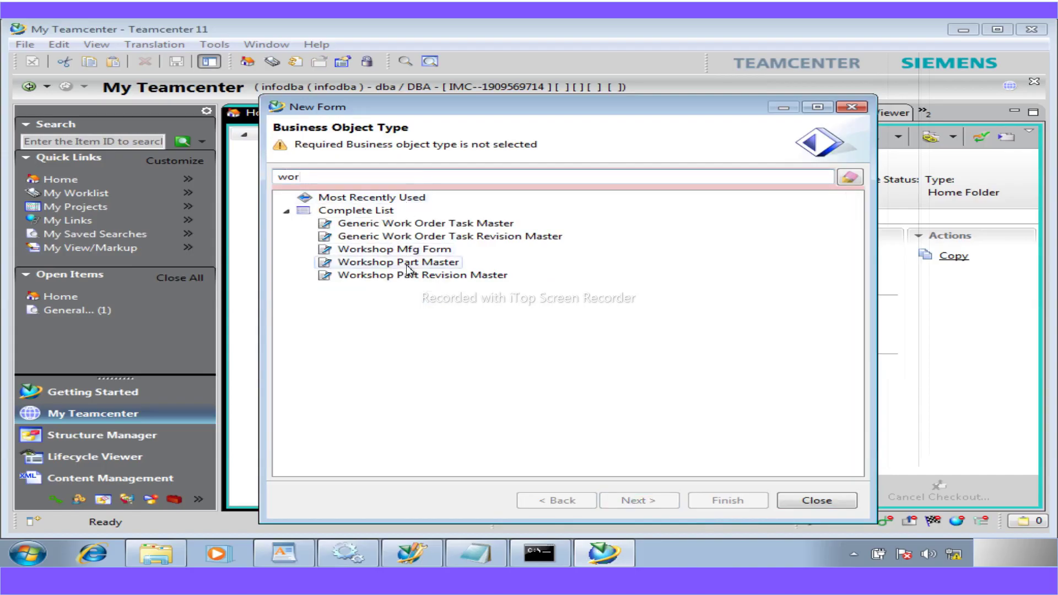
{"action": "left_click", "coordinate": [410, 249]}
{"action": "left_click", "coordinate": [626, 499]}
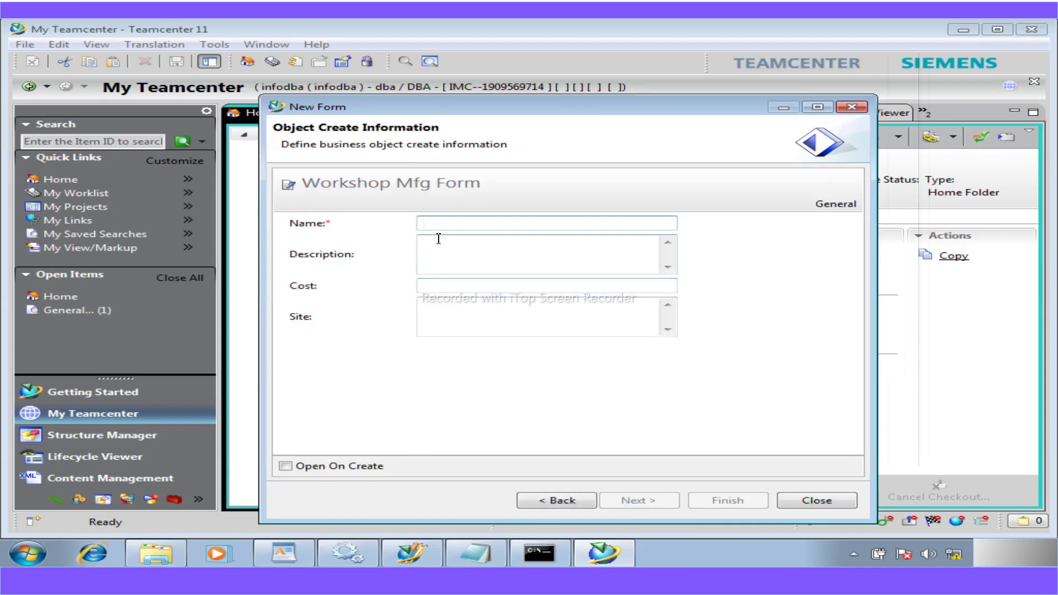
{"action": "type", "text": "MFG FORM"}
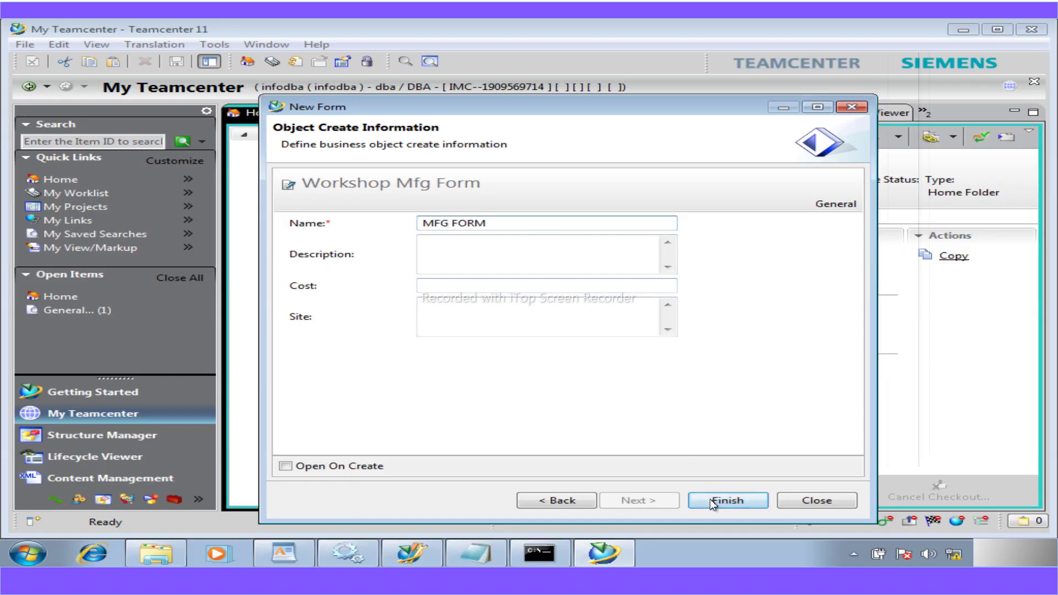
{"action": "left_click", "coordinate": [710, 499]}
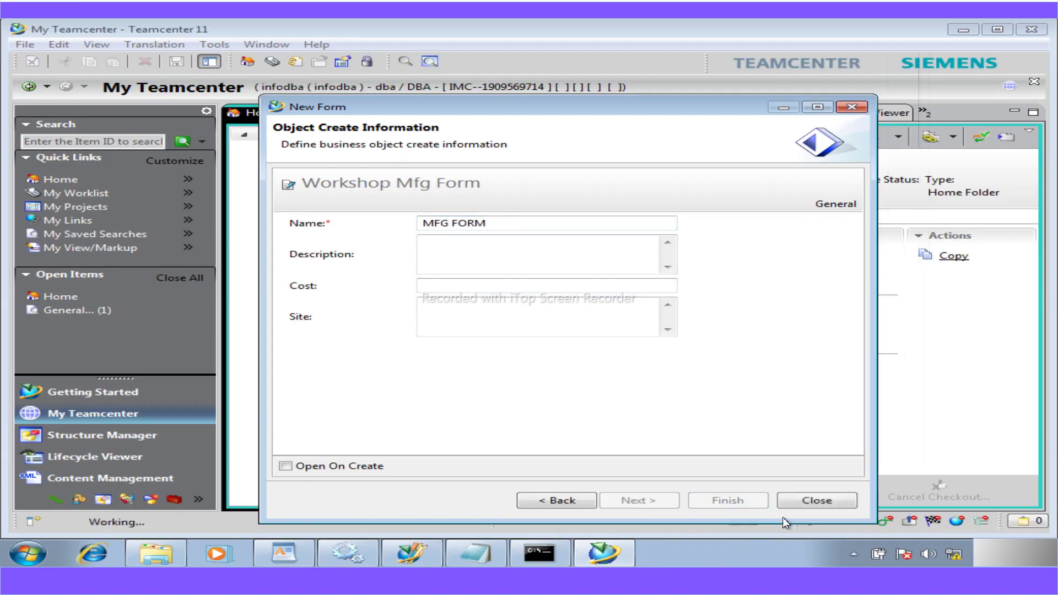
{"action": "left_click", "coordinate": [801, 503]}
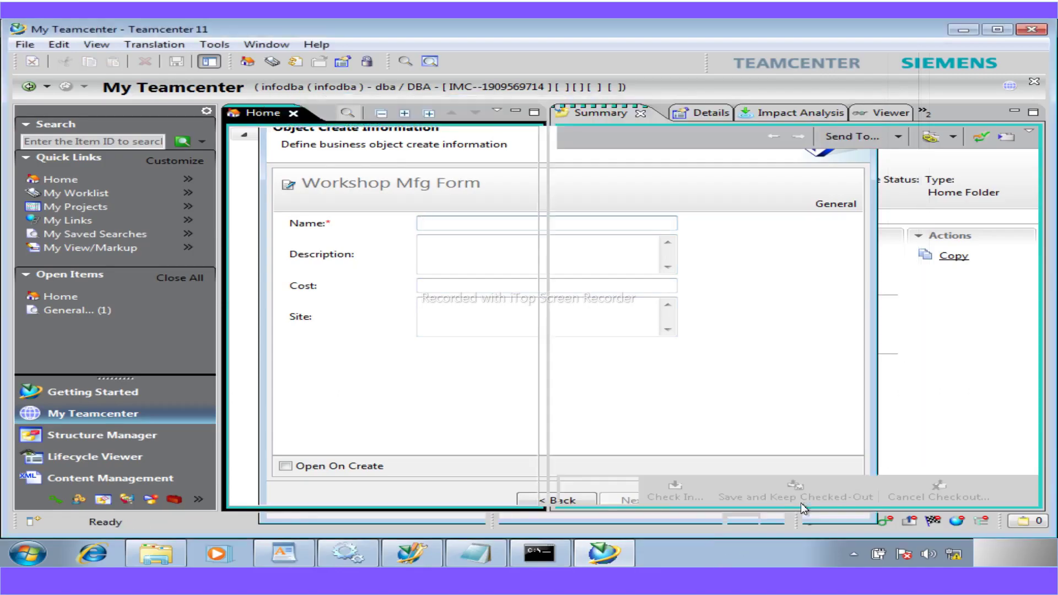
{"action": "left_click", "coordinate": [330, 263]}
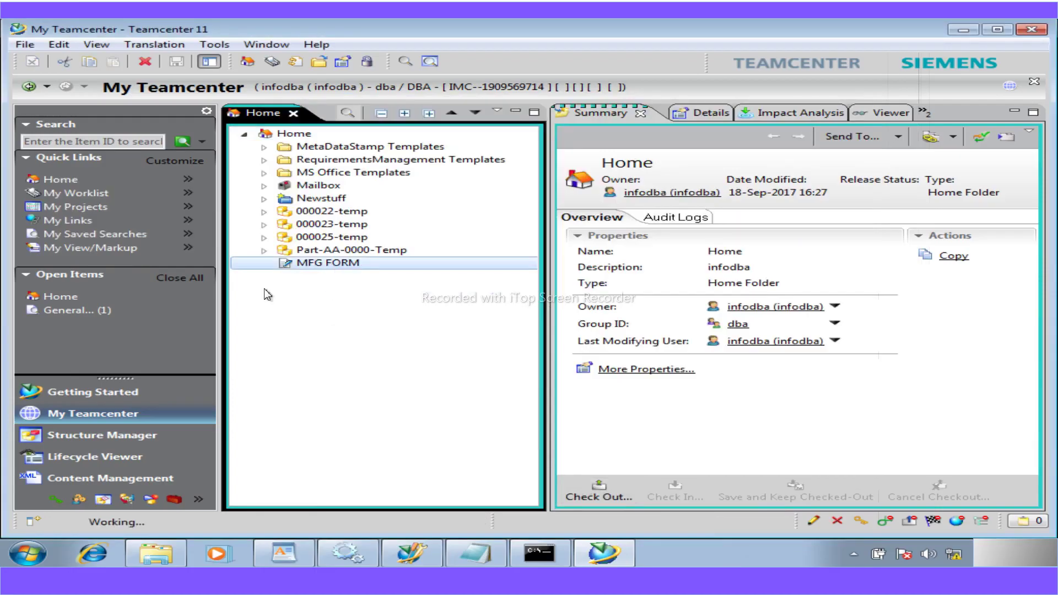
- Expand Part-AA-0000-Temp and select its Part-AA-0000/A;1-Temp revision
{"action": "left_click", "coordinate": [264, 250]}
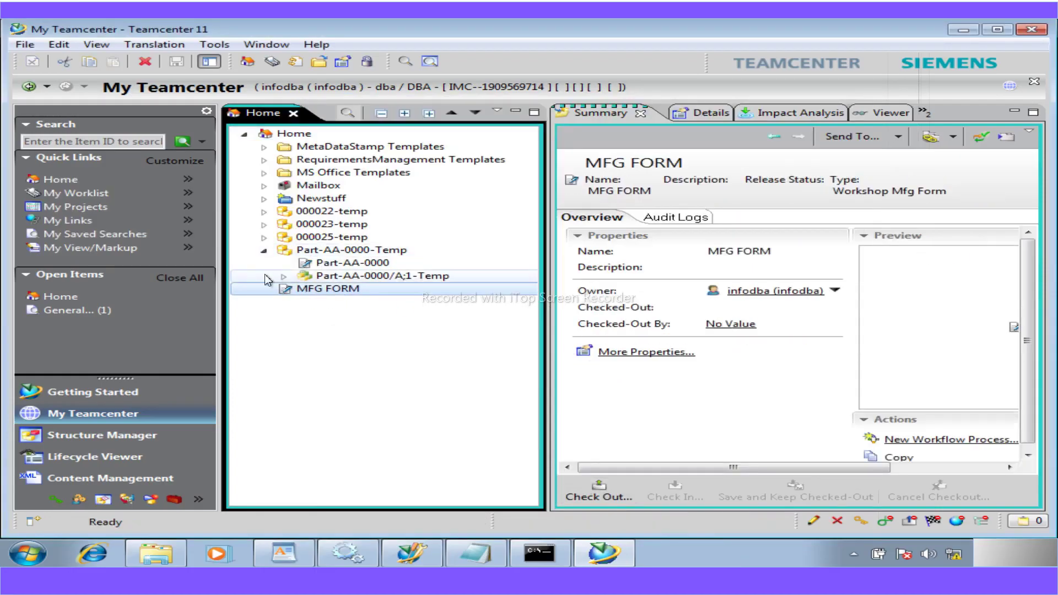
{"action": "left_click", "coordinate": [283, 276]}
{"action": "left_click", "coordinate": [360, 277]}
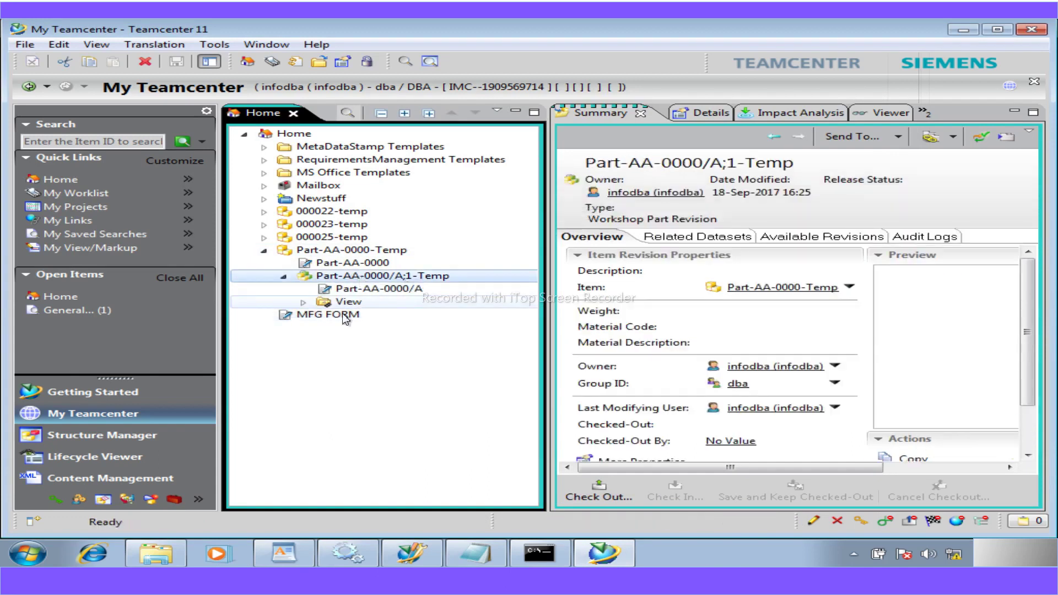
- Attach a new Workshop Mfg Form named 'FORM' to the revision and view its related objects in Details
{"action": "left_click", "coordinate": [25, 44]}
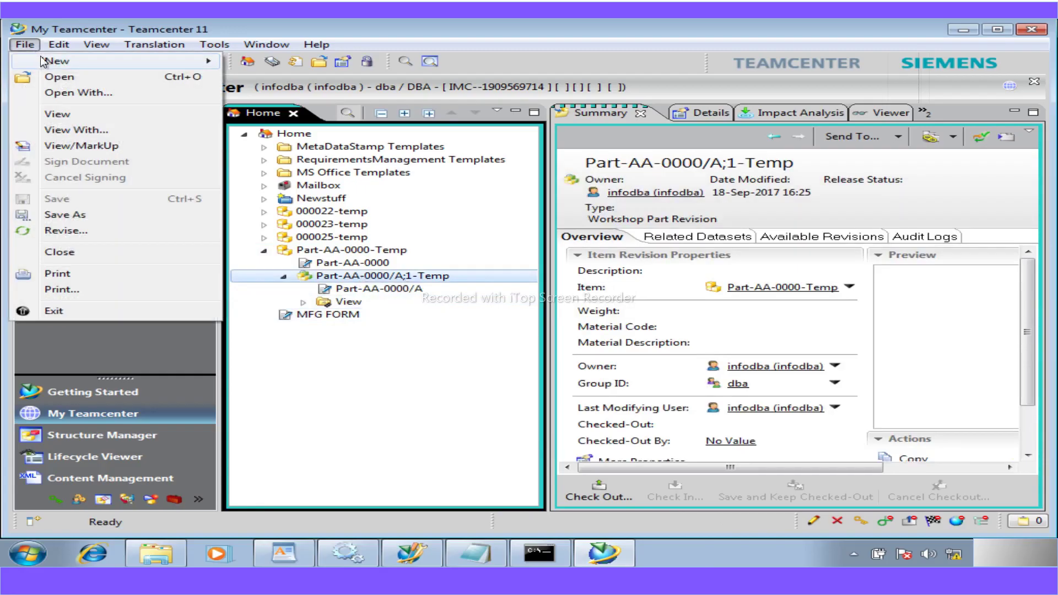
{"action": "mouse_move", "coordinate": [60, 60]}
{"action": "left_click", "coordinate": [273, 98]}
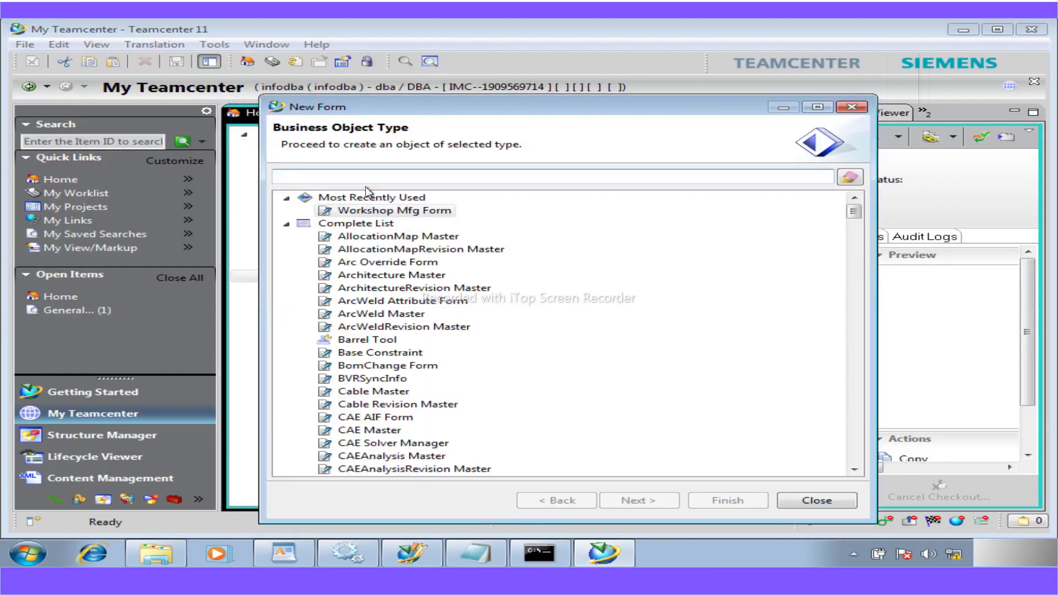
{"action": "left_click", "coordinate": [394, 211]}
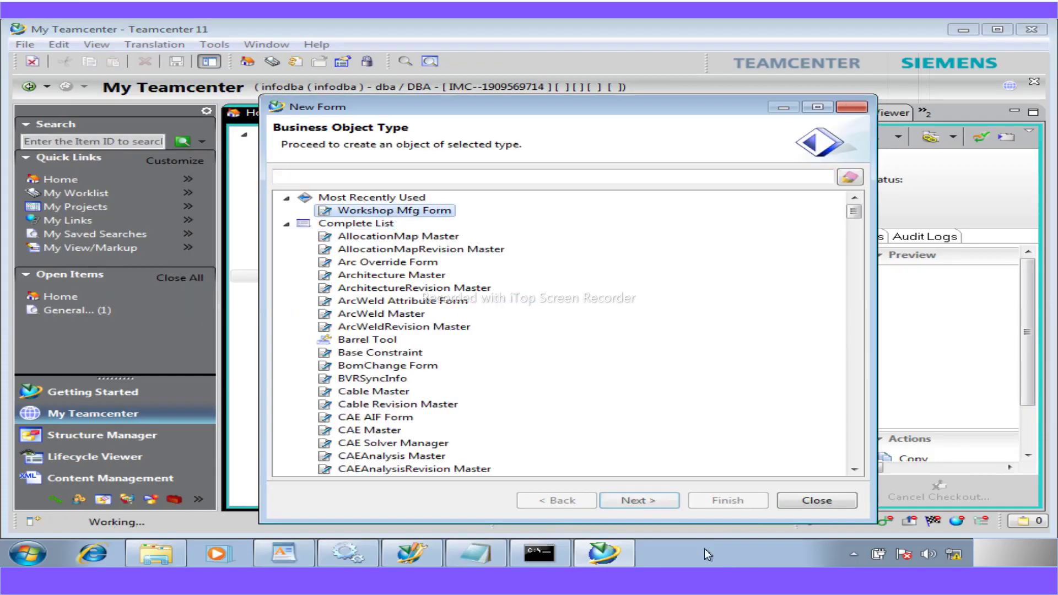
{"action": "left_click", "coordinate": [639, 501]}
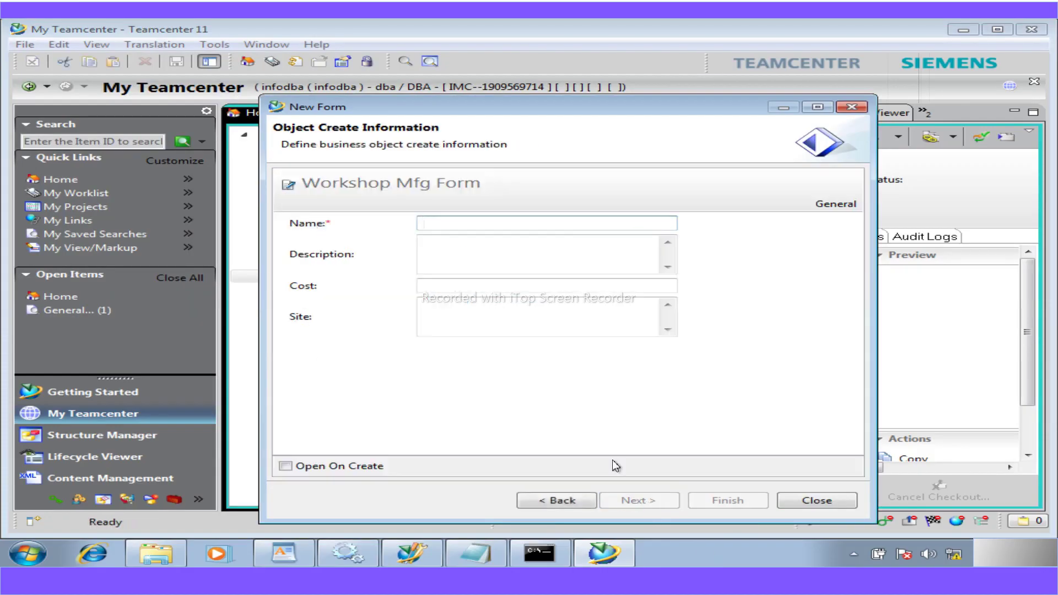
{"action": "type", "text": "FORM"}
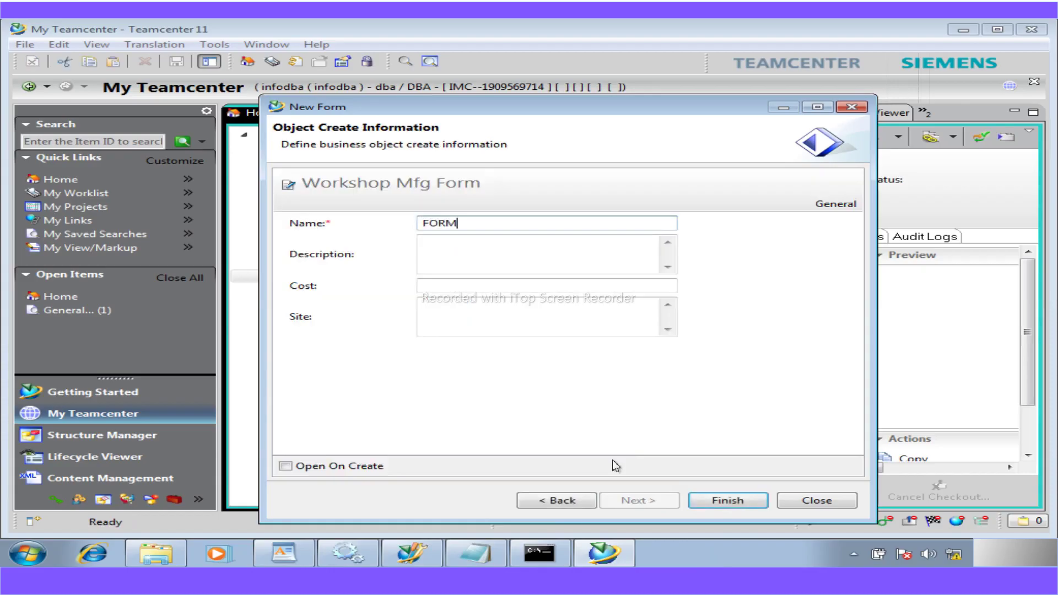
{"action": "left_click", "coordinate": [741, 500]}
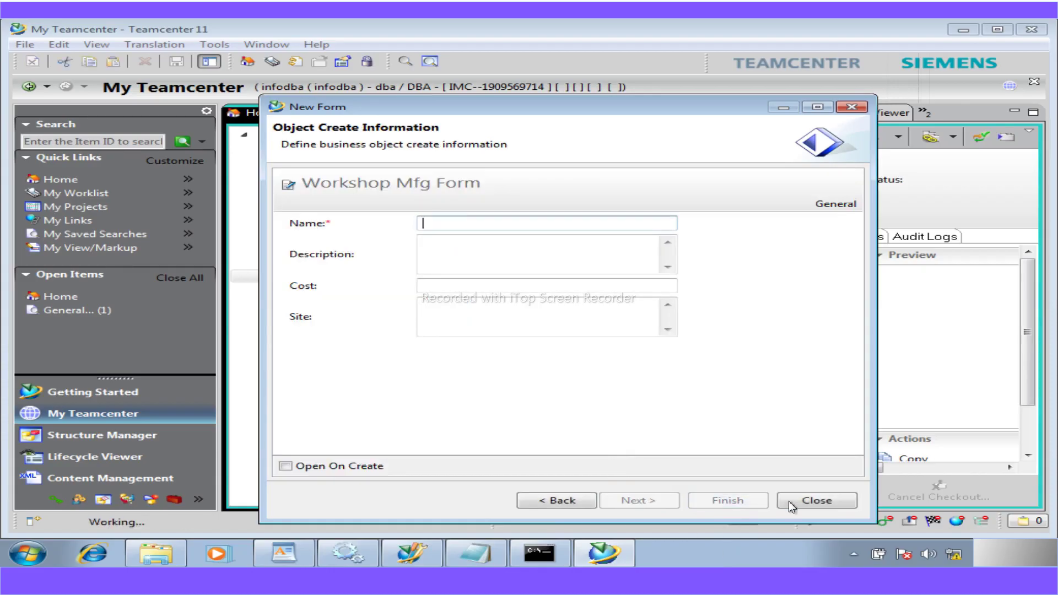
{"action": "left_click", "coordinate": [819, 502]}
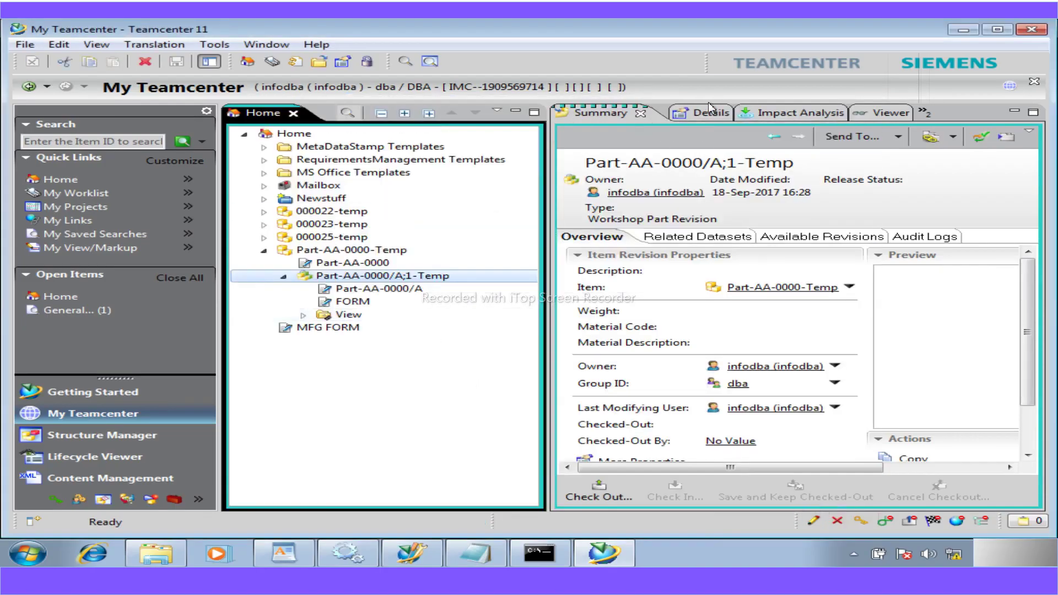
{"action": "left_click", "coordinate": [710, 114]}
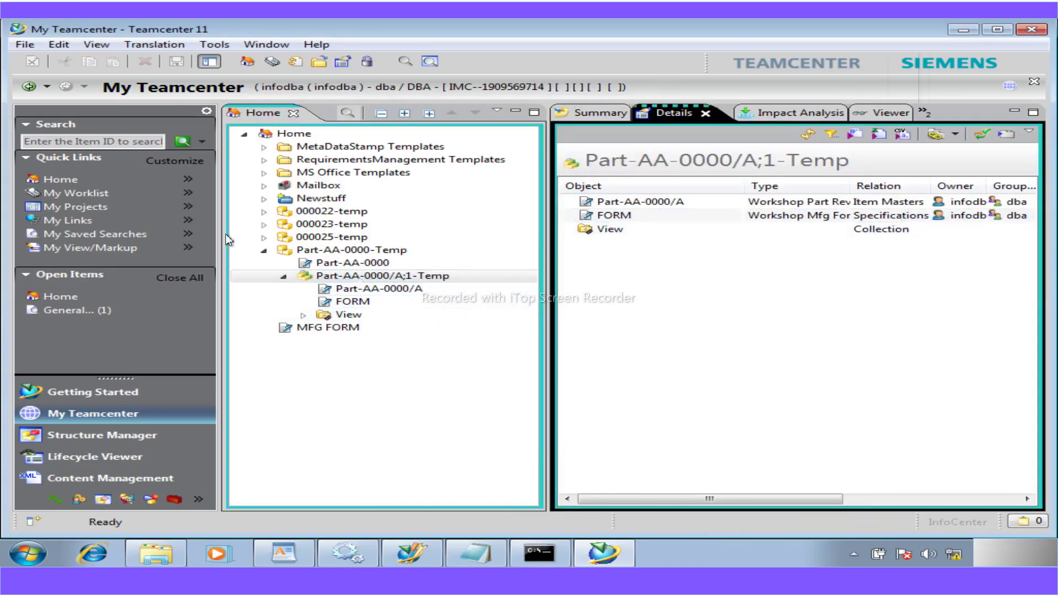
- Try creating a second Workshop Mfg Form named 'FORM' under the Part-AA-0000/A;1-Temp revision
{"action": "left_click", "coordinate": [359, 276]}
{"action": "left_click", "coordinate": [24, 44]}
{"action": "mouse_move", "coordinate": [72, 62]}
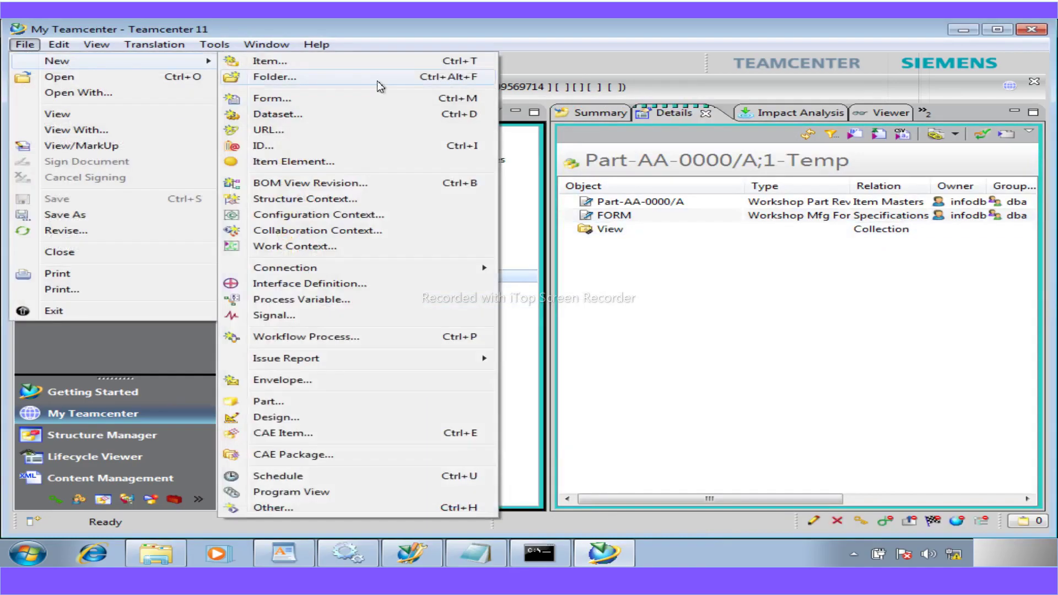
{"action": "left_click", "coordinate": [286, 104]}
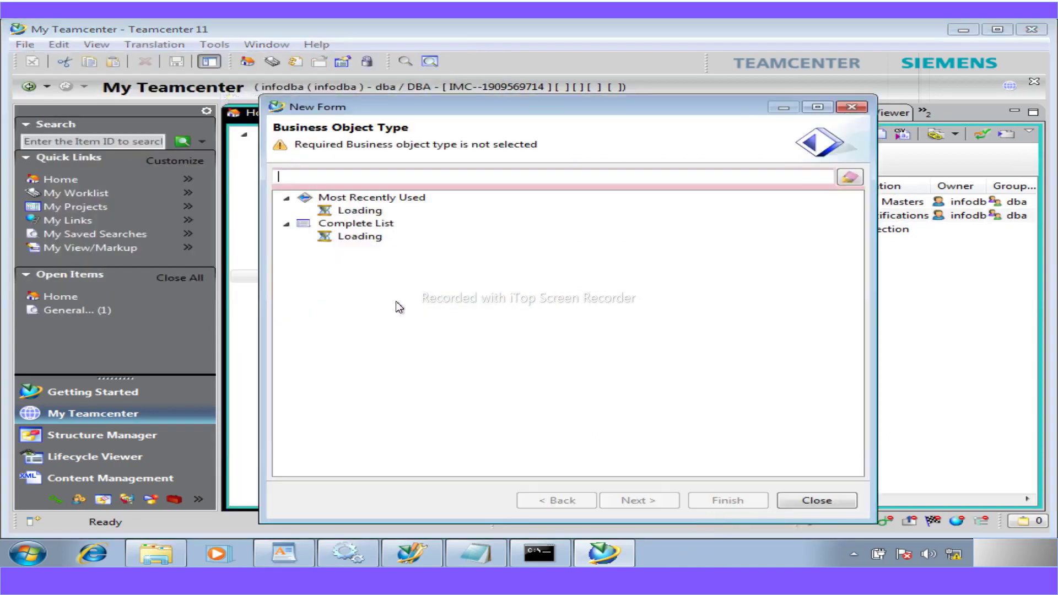
{"action": "left_click", "coordinate": [393, 211]}
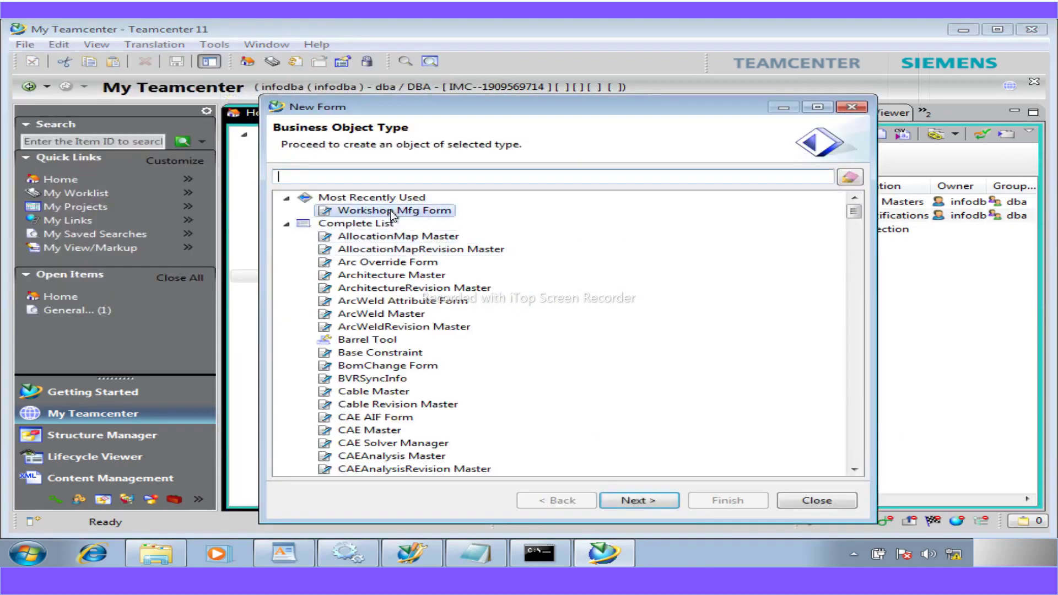
{"action": "left_click", "coordinate": [625, 502]}
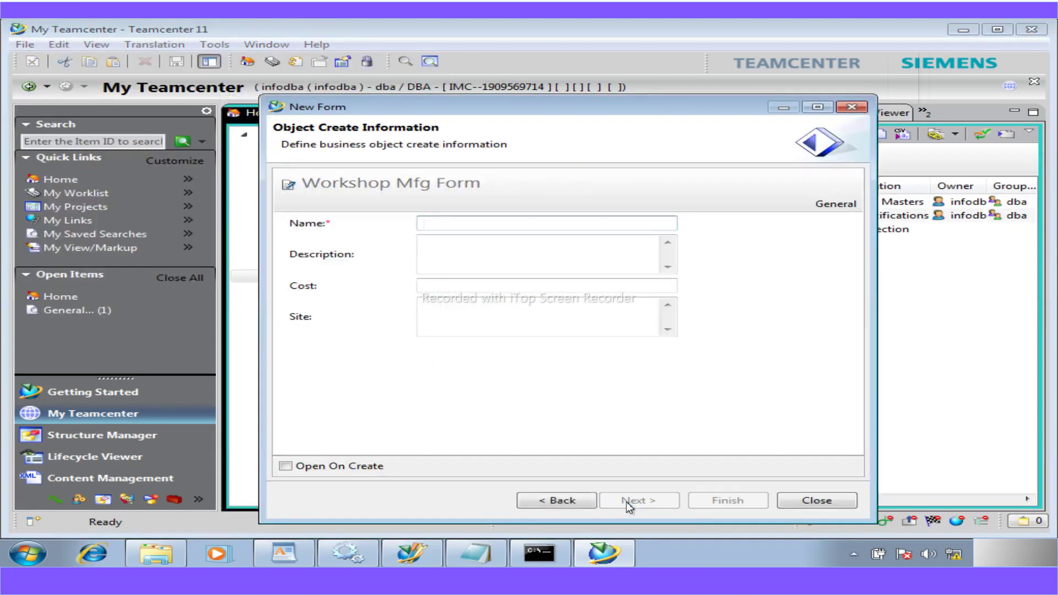
{"action": "type", "text": "FORM"}
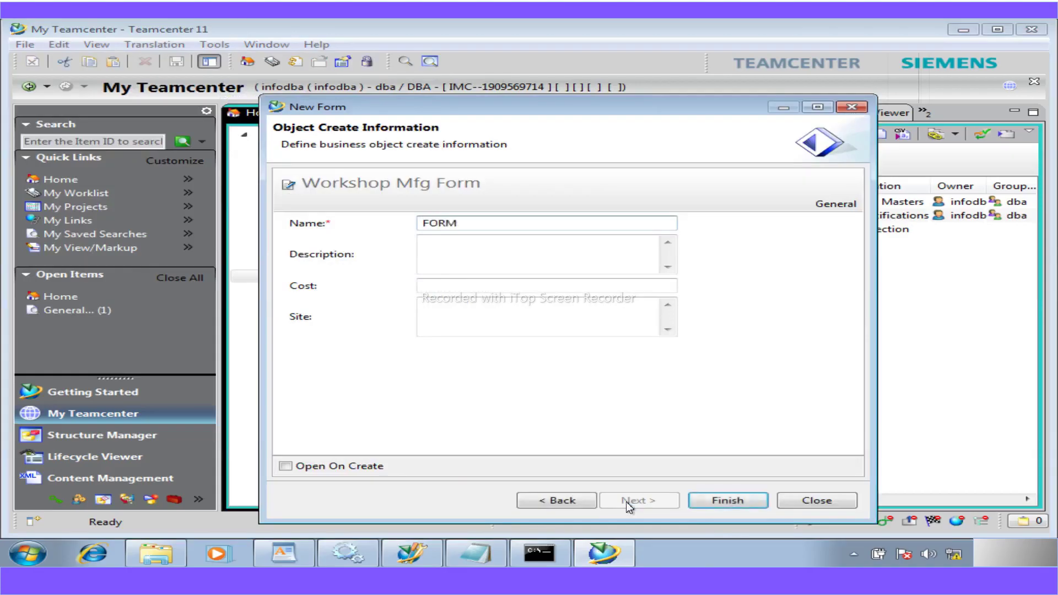
{"action": "left_click", "coordinate": [716, 502]}
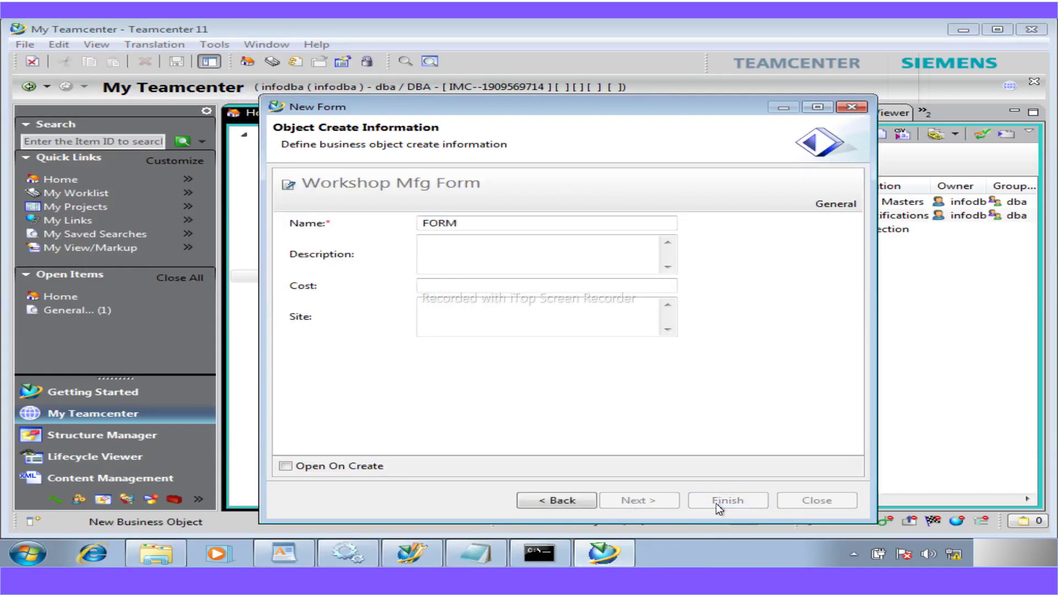
- Read and dismiss the form limit error, close the dialog, and collapse the Part-AA-0000-Temp tree
{"action": "left_click_drag", "start_coordinate": [292, 250], "coordinate": [206, 164]}
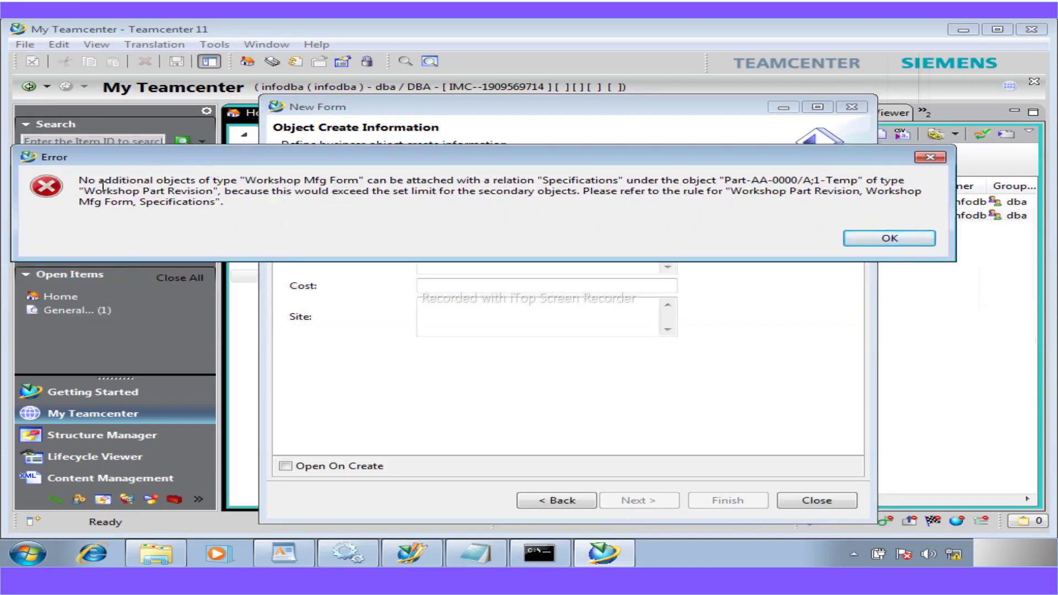
{"action": "left_click_drag", "start_coordinate": [79, 180], "coordinate": [249, 212]}
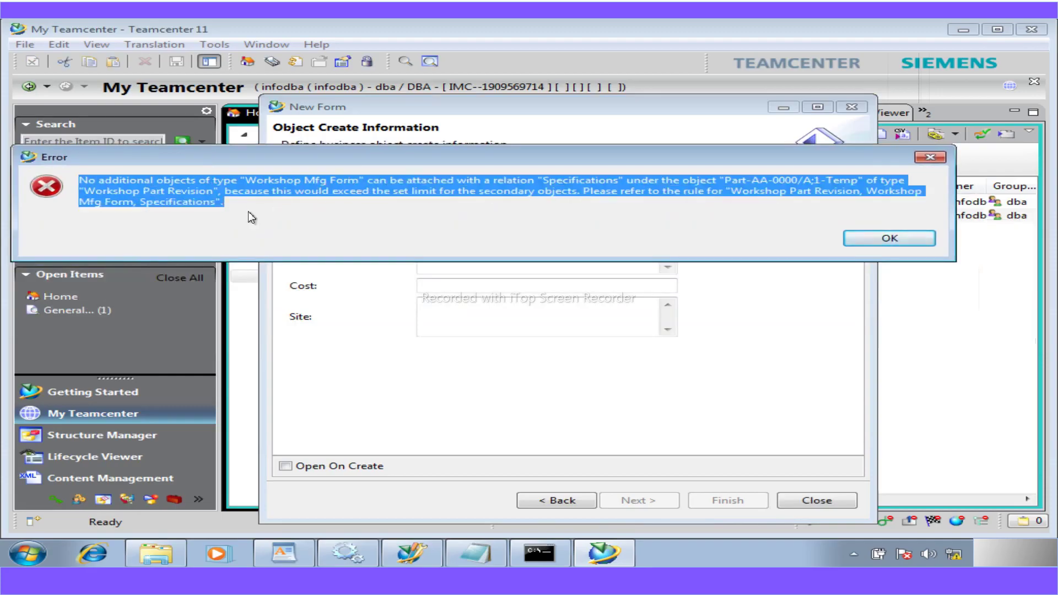
{"action": "left_click", "coordinate": [887, 239]}
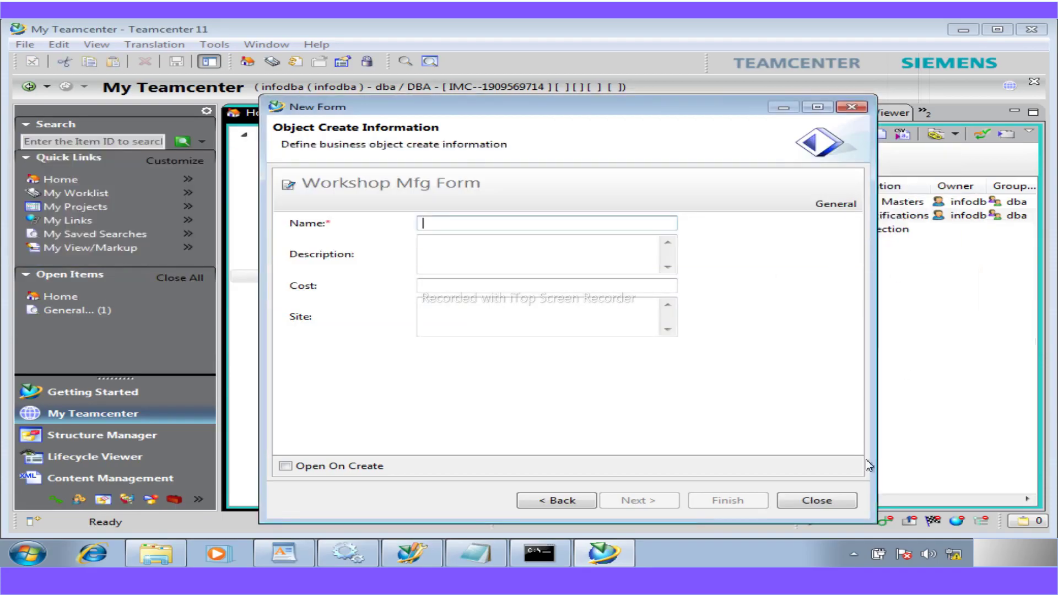
{"action": "left_click", "coordinate": [835, 500]}
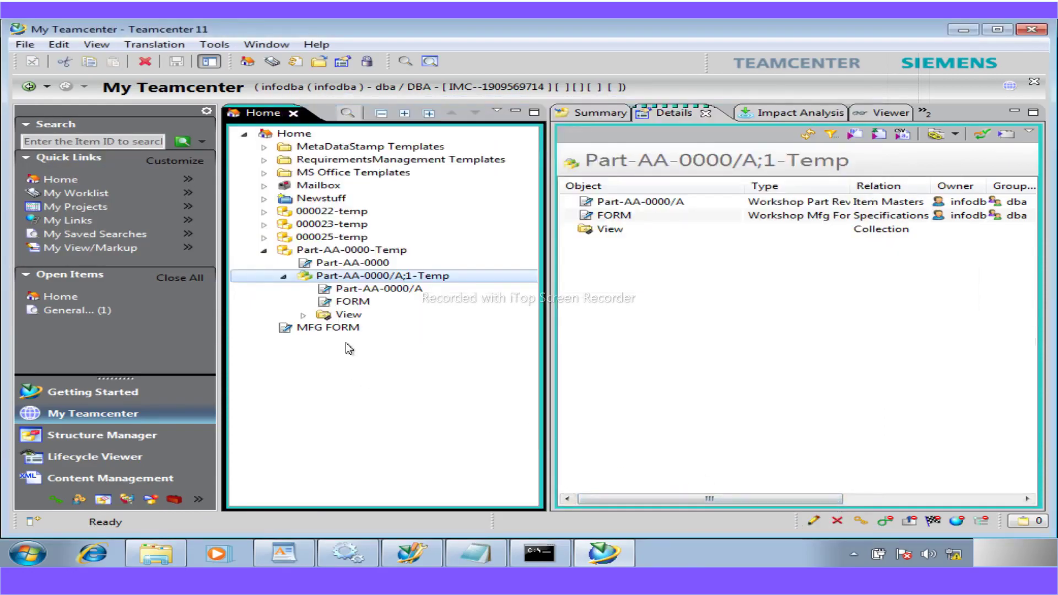
{"action": "left_click", "coordinate": [328, 328]}
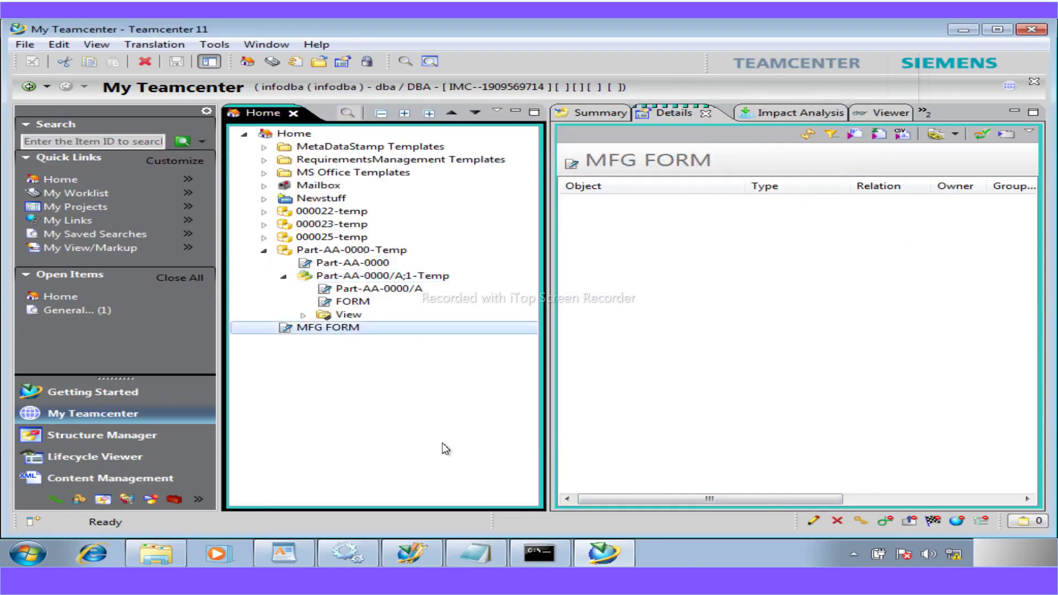
{"action": "left_click", "coordinate": [284, 276]}
{"action": "left_click", "coordinate": [265, 250]}
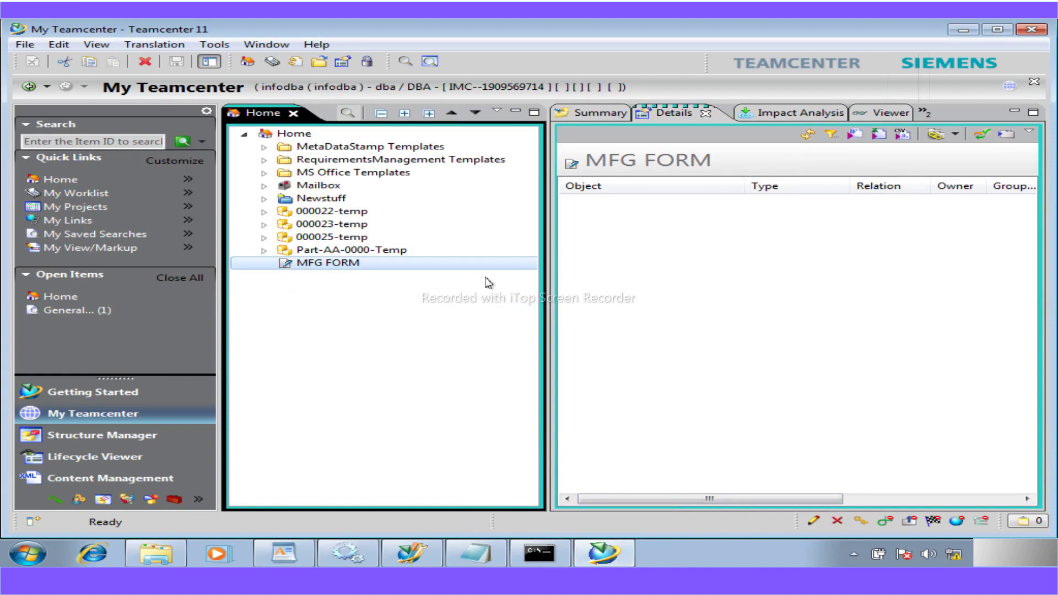
{"action": "mouse_move", "coordinate": [539, 553]}
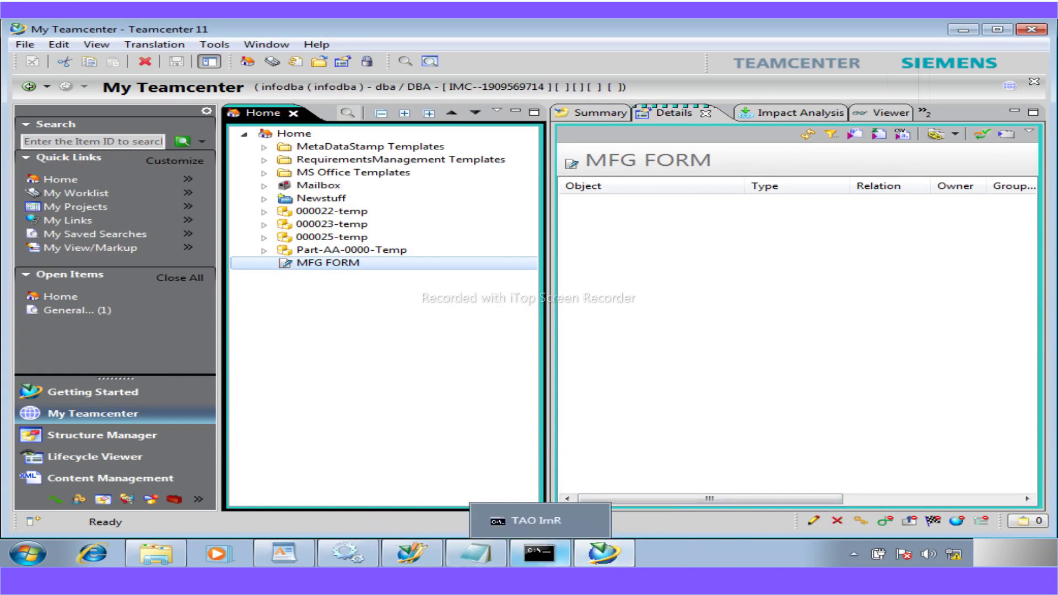
- Minimize Teamcenter and highlight 'Add deep copy rules' on Notepad's Workshop 10 line
{"action": "left_click", "coordinate": [958, 32]}
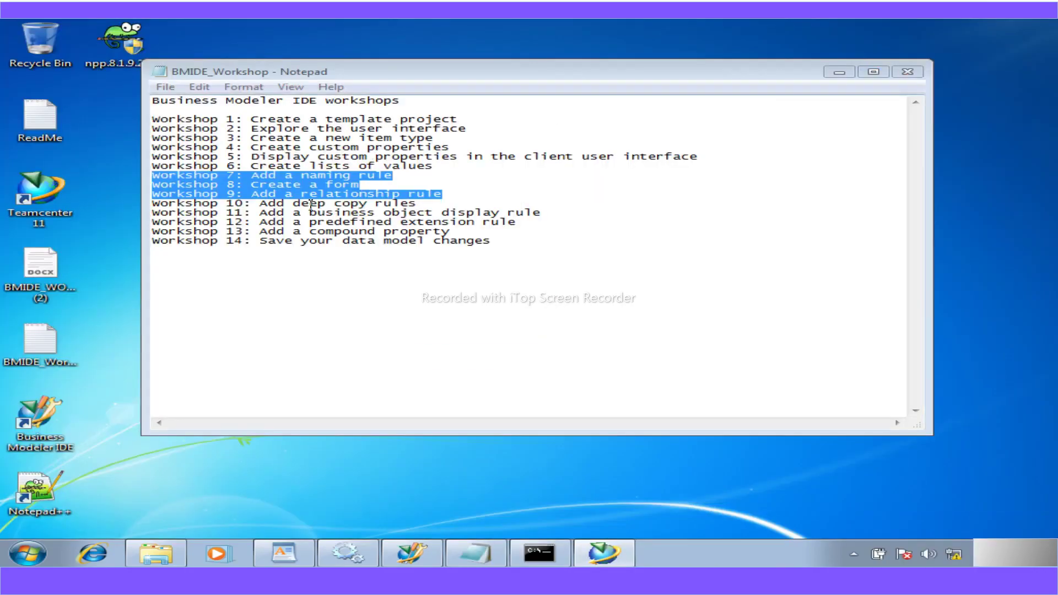
{"action": "left_click_drag", "start_coordinate": [417, 203], "coordinate": [261, 205]}
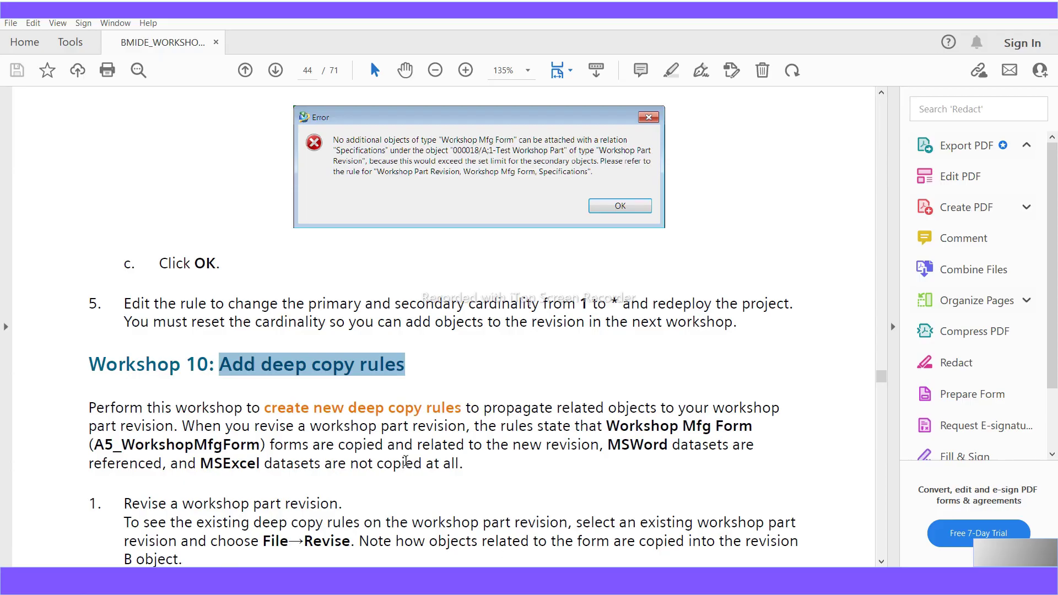
{"action": "scroll", "coordinate": [405, 462], "scroll_direction": "down", "scroll_amount": 20}
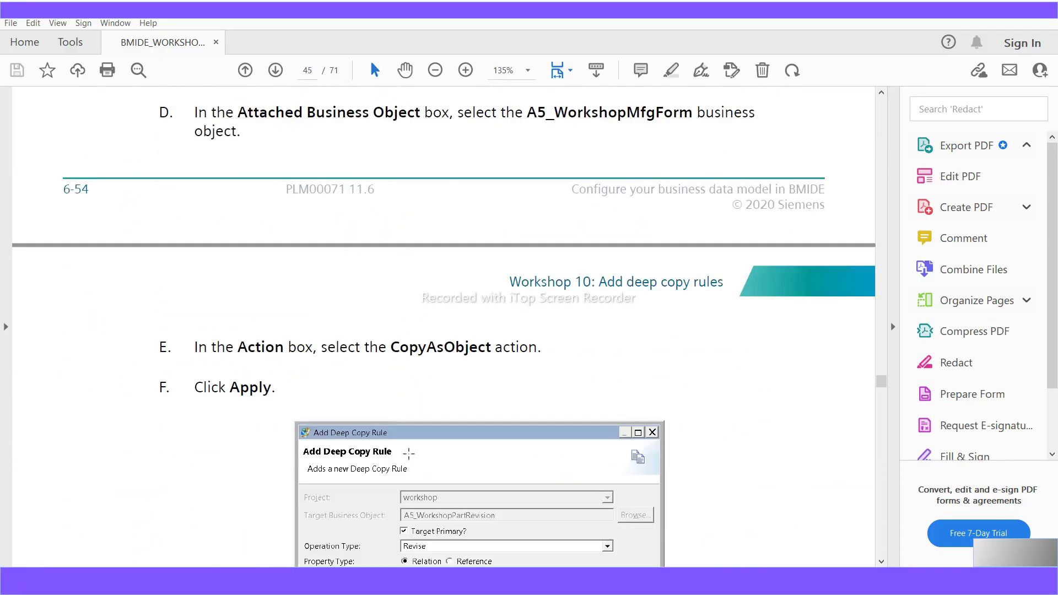
- Read Workshop 10's opening steps, marking A5_WorkshopPartRevision and A5_WorkshopMfgForm in the guide
{"action": "scroll", "coordinate": [408, 453], "scroll_direction": "down", "scroll_amount": 6}
{"action": "scroll", "coordinate": [409, 453], "scroll_direction": "up", "scroll_amount": 12}
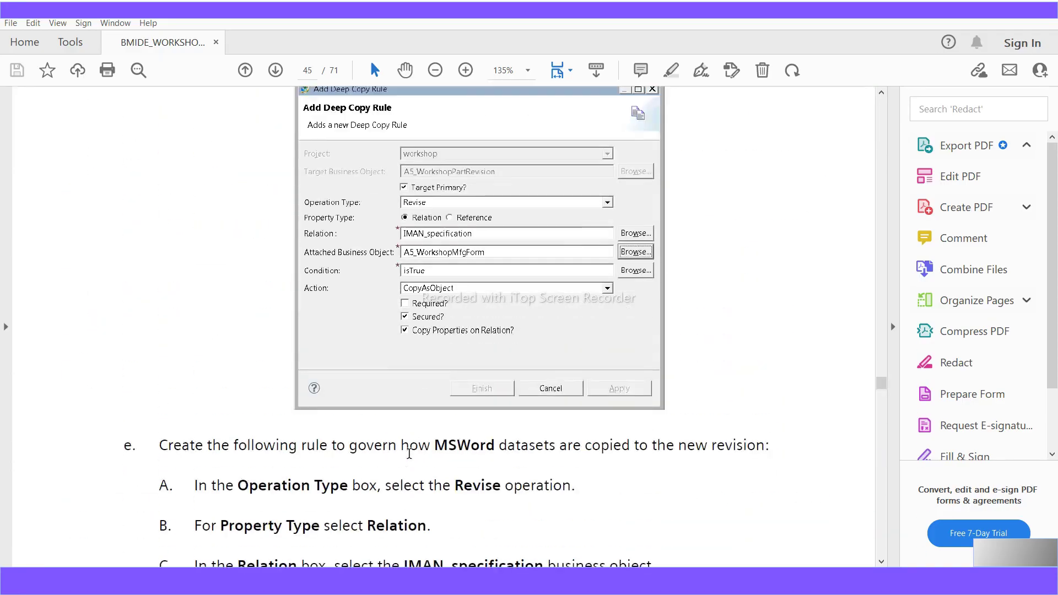
{"action": "scroll", "coordinate": [410, 454], "scroll_direction": "up", "scroll_amount": 15}
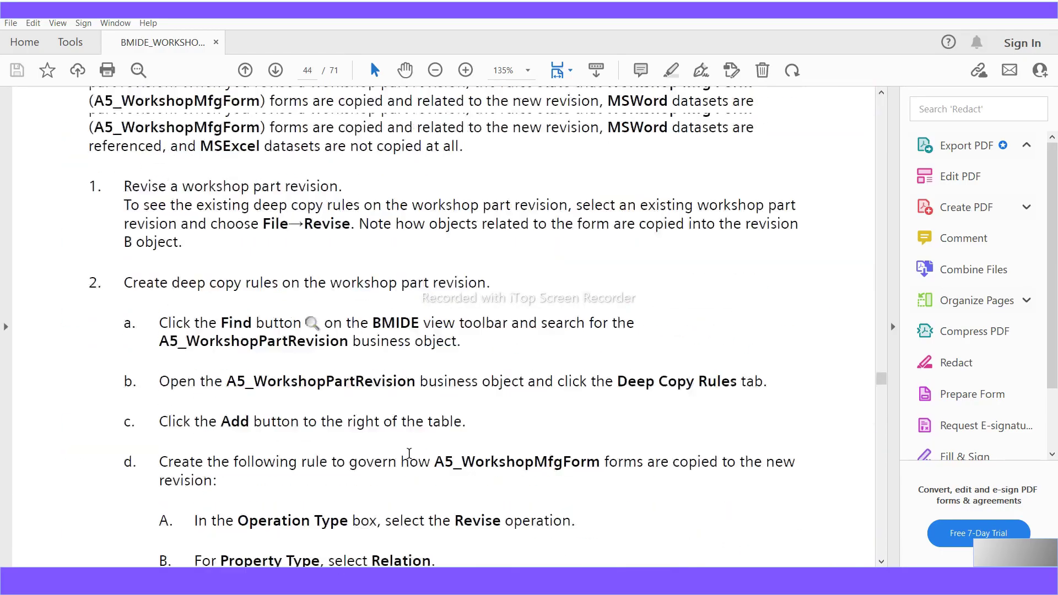
{"action": "scroll", "coordinate": [409, 454], "scroll_direction": "up", "scroll_amount": 3}
{"action": "scroll", "coordinate": [409, 455], "scroll_direction": "down", "scroll_amount": 5}
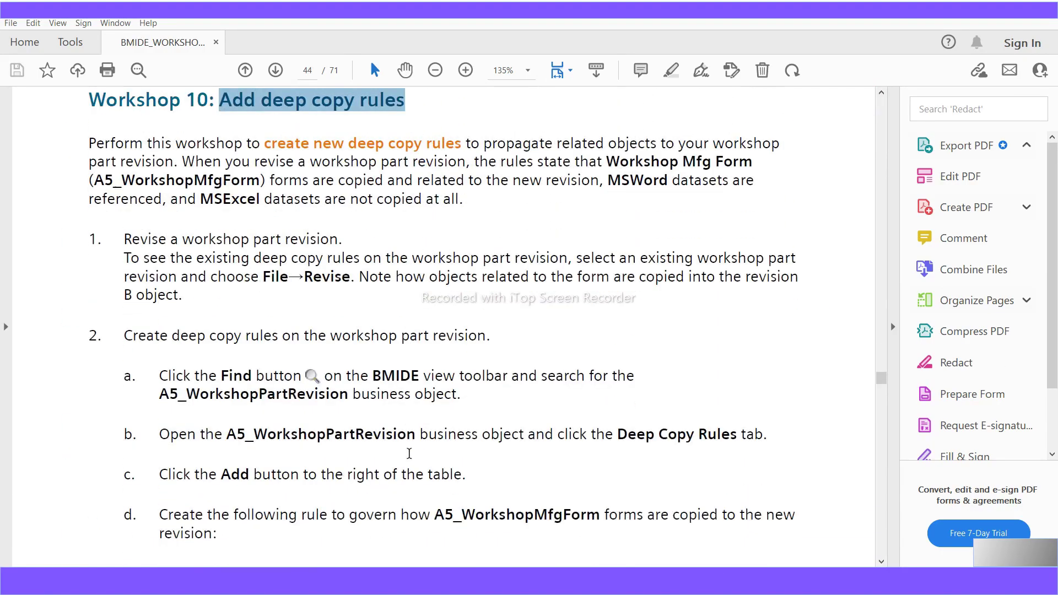
{"action": "scroll", "coordinate": [408, 453], "scroll_direction": "down", "scroll_amount": 6}
{"action": "scroll", "coordinate": [409, 453], "scroll_direction": "up", "scroll_amount": 2}
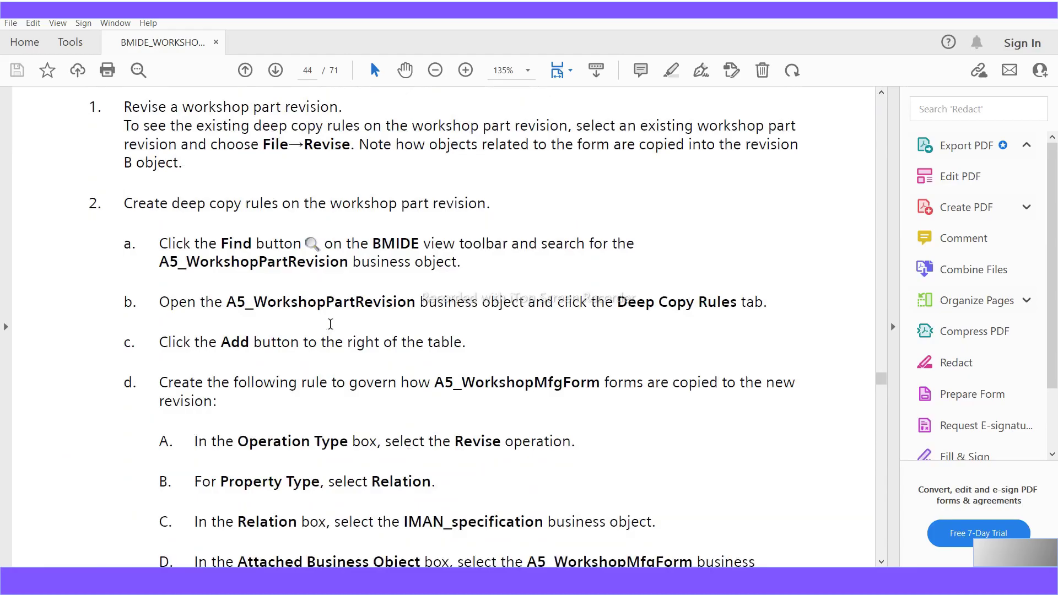
{"action": "left_click_drag", "start_coordinate": [414, 303], "coordinate": [226, 302]}
{"action": "left_click_drag", "start_coordinate": [601, 383], "coordinate": [433, 385]}
- Scroll through the remaining Workshop 10 steps to page 47's Deep Copy Rules table
{"action": "scroll", "coordinate": [466, 464], "scroll_direction": "down", "scroll_amount": 2}
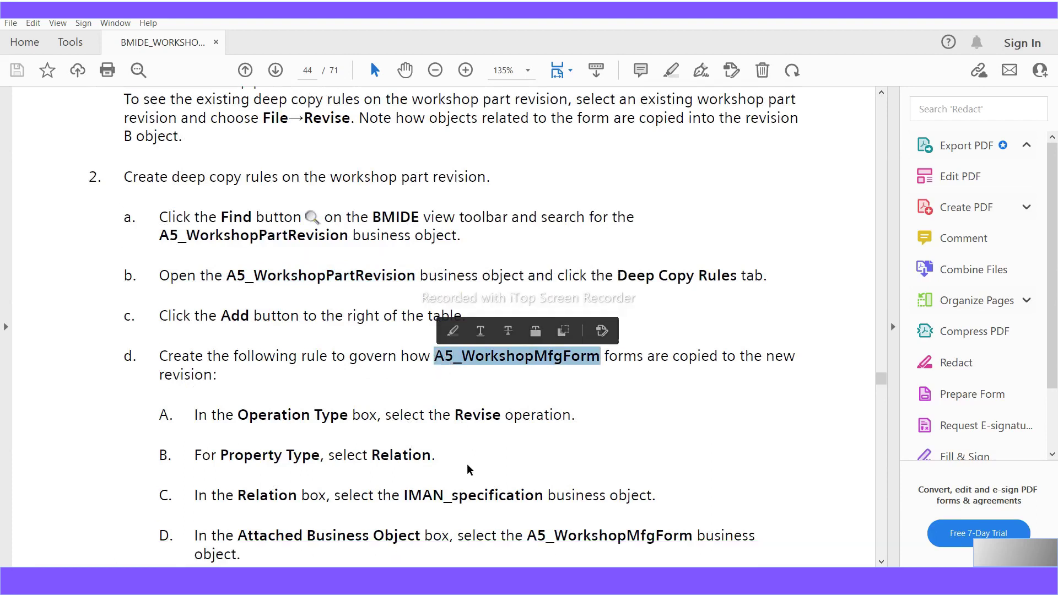
{"action": "scroll", "coordinate": [467, 464], "scroll_direction": "down", "scroll_amount": 5}
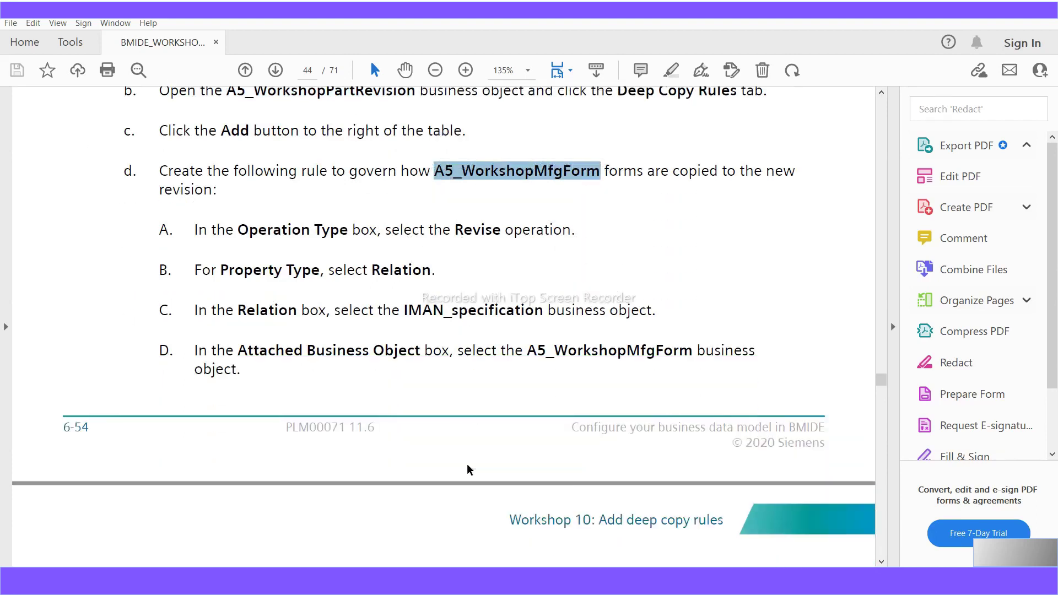
{"action": "scroll", "coordinate": [467, 464], "scroll_direction": "down", "scroll_amount": 5}
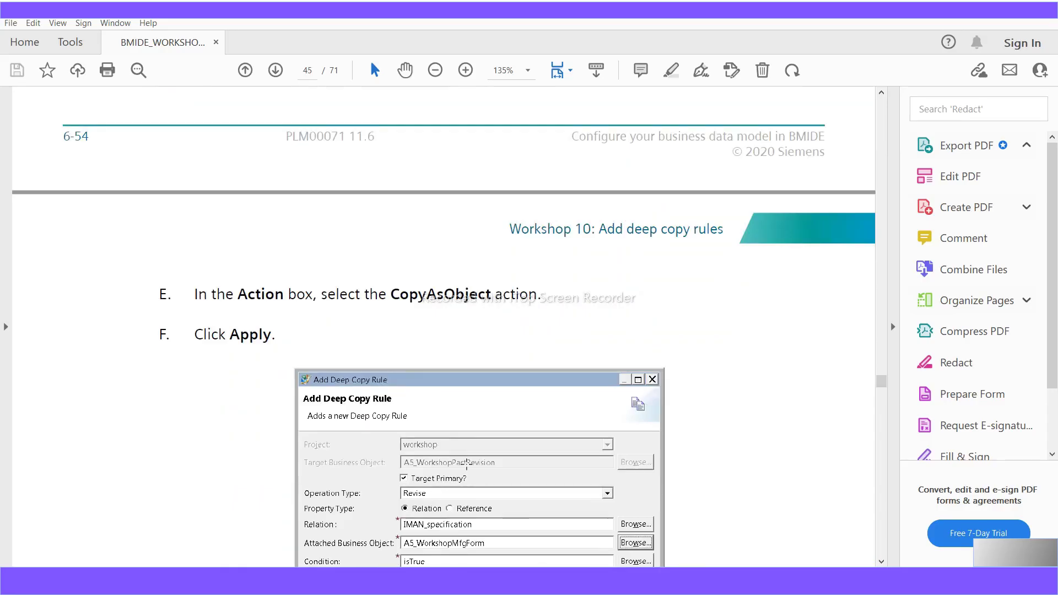
{"action": "left_click_drag", "start_coordinate": [362, 297], "coordinate": [391, 296]}
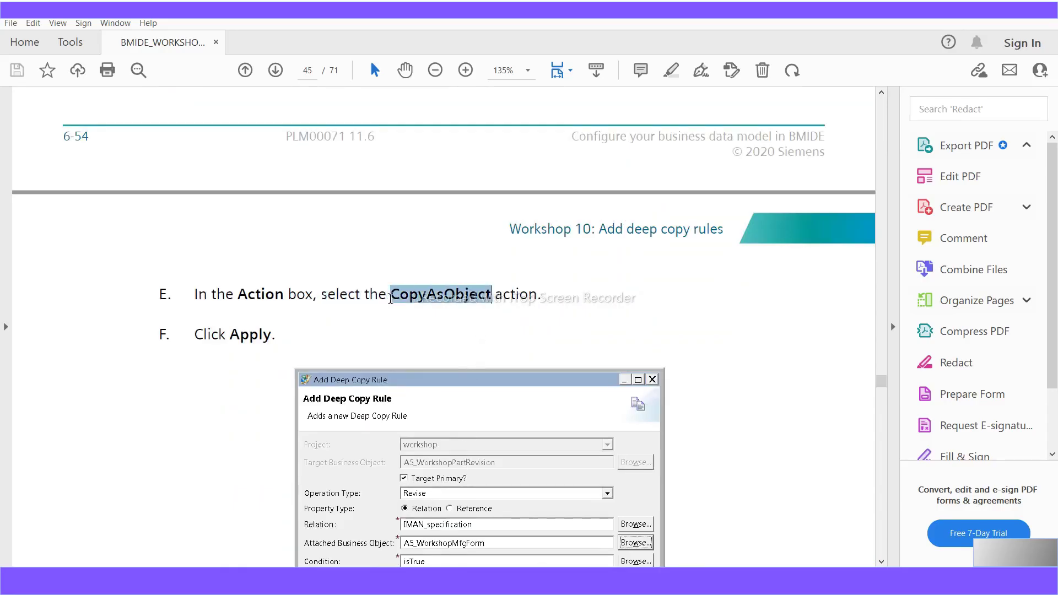
{"action": "scroll", "coordinate": [391, 296], "scroll_direction": "down", "scroll_amount": 3}
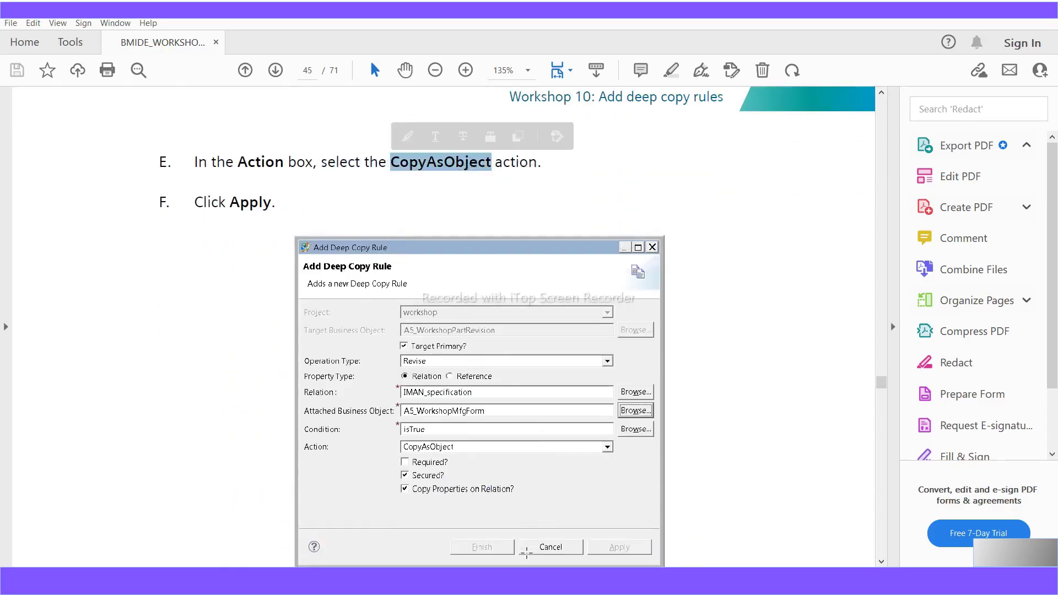
{"action": "scroll", "coordinate": [526, 553], "scroll_direction": "down", "scroll_amount": 6}
{"action": "scroll", "coordinate": [527, 553], "scroll_direction": "down", "scroll_amount": 15}
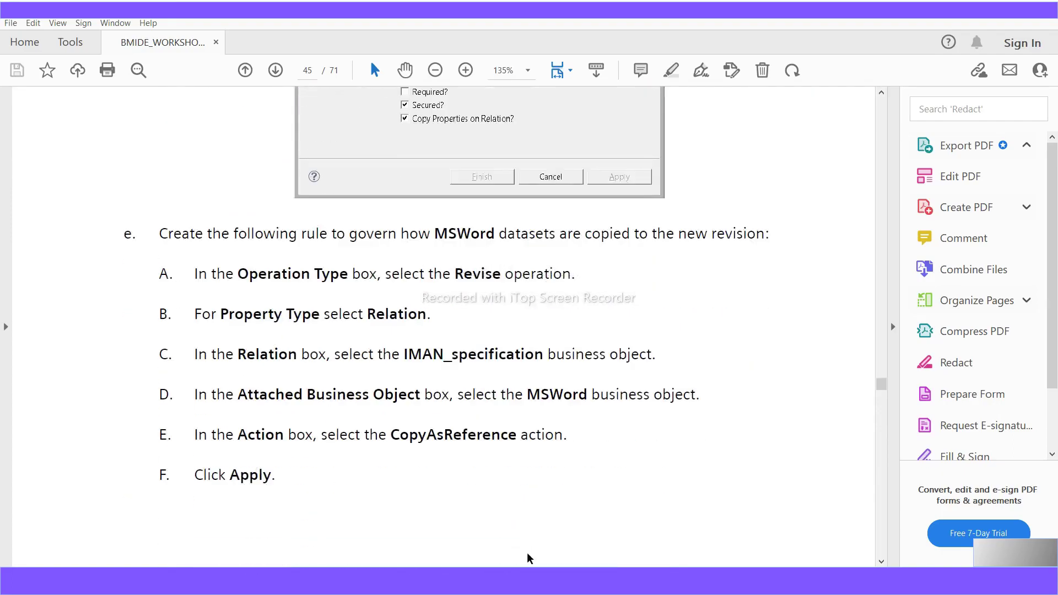
{"action": "scroll", "coordinate": [526, 554], "scroll_direction": "down", "scroll_amount": 6}
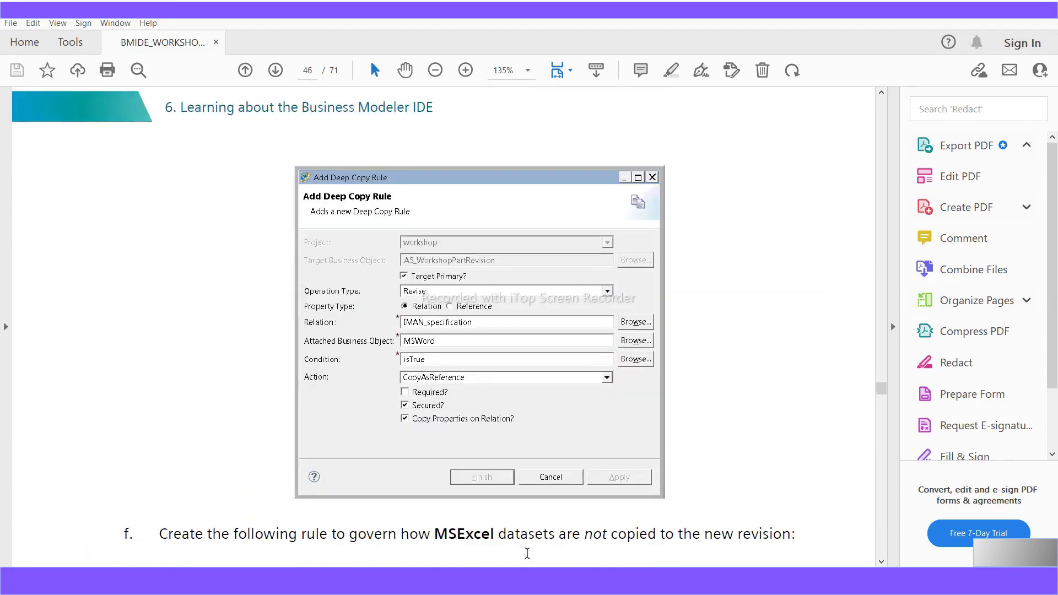
{"action": "scroll", "coordinate": [527, 552], "scroll_direction": "up", "scroll_amount": 2}
{"action": "scroll", "coordinate": [527, 552], "scroll_direction": "down", "scroll_amount": 3}
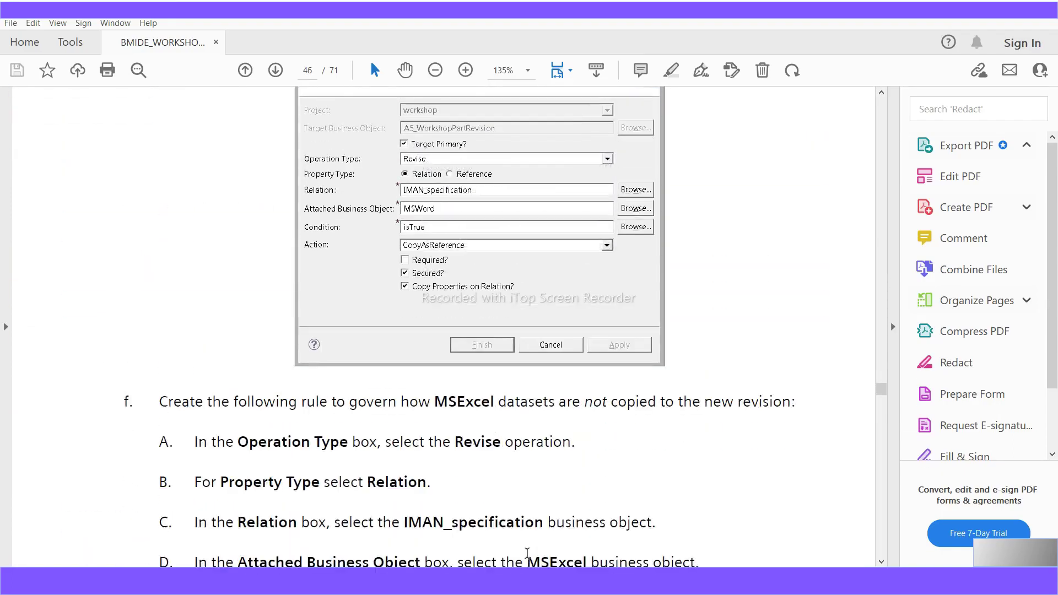
{"action": "scroll", "coordinate": [527, 555], "scroll_direction": "down", "scroll_amount": 5}
{"action": "scroll", "coordinate": [528, 556], "scroll_direction": "down", "scroll_amount": 15}
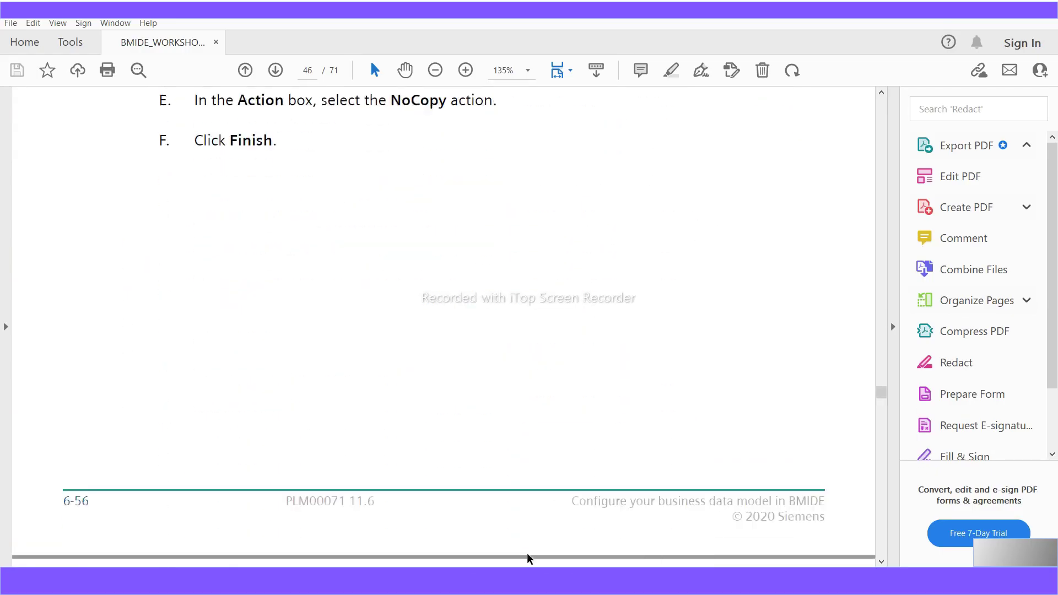
{"action": "scroll", "coordinate": [526, 554], "scroll_direction": "down", "scroll_amount": 14}
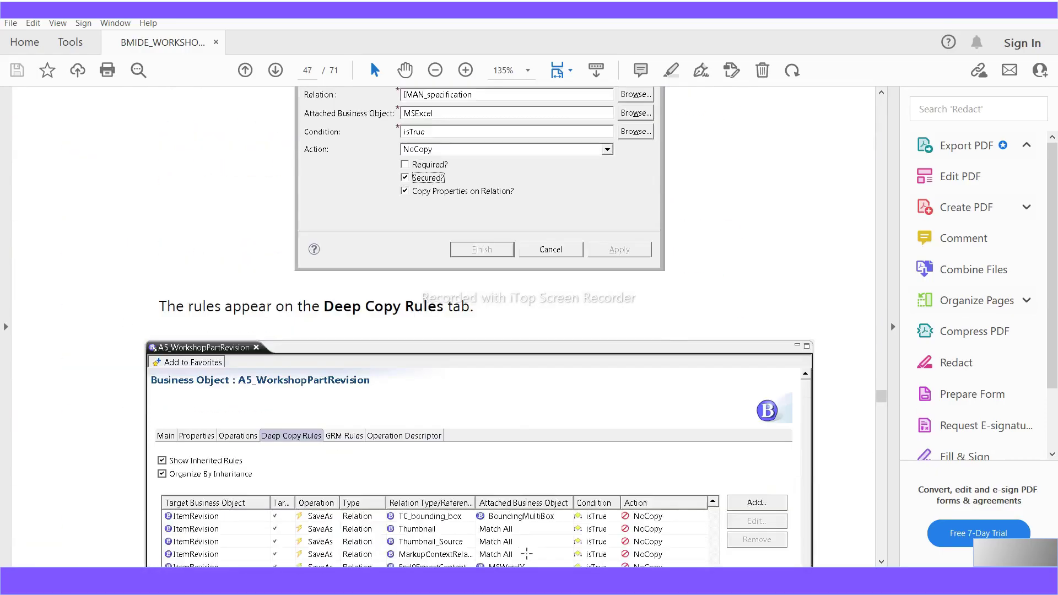
{"action": "scroll", "coordinate": [526, 551], "scroll_direction": "down", "scroll_amount": 1}
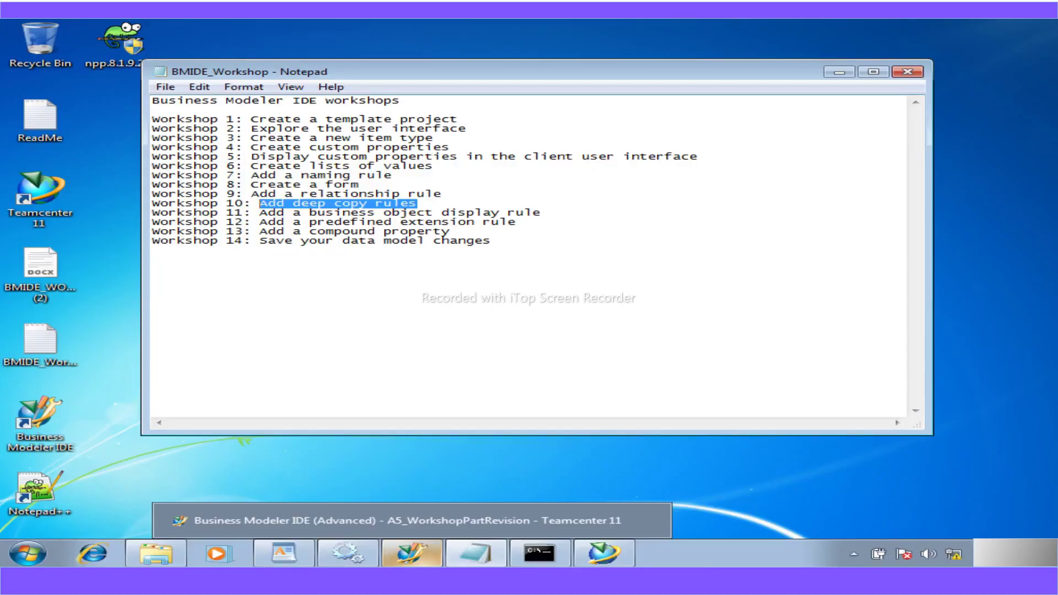
- Back in Business Modeler IDE, start a deep copy rule with operation Revise and relation IMAN_specification
{"action": "left_click", "coordinate": [839, 73]}
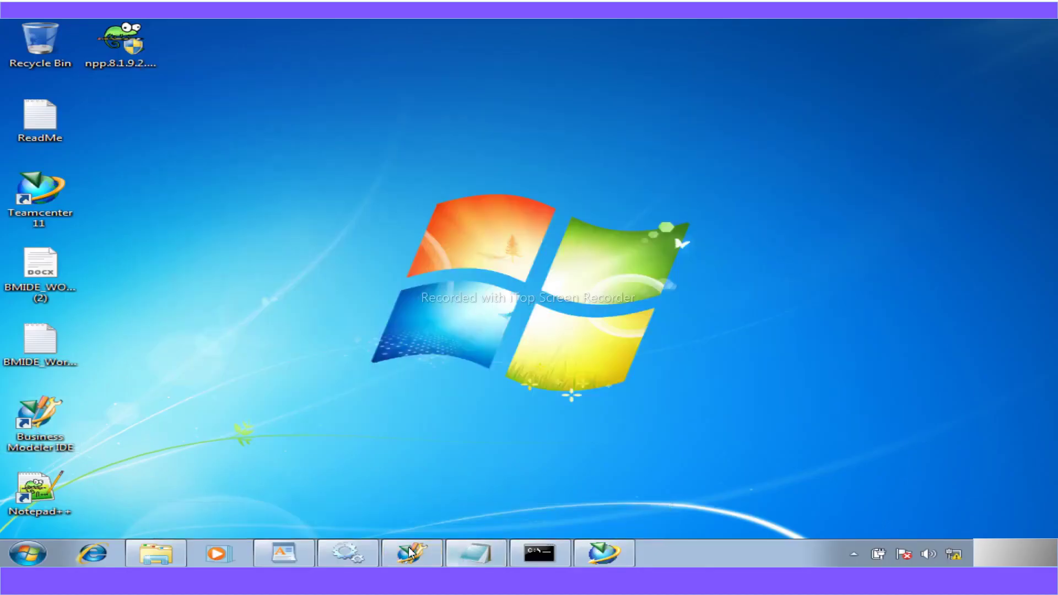
{"action": "left_click", "coordinate": [452, 259]}
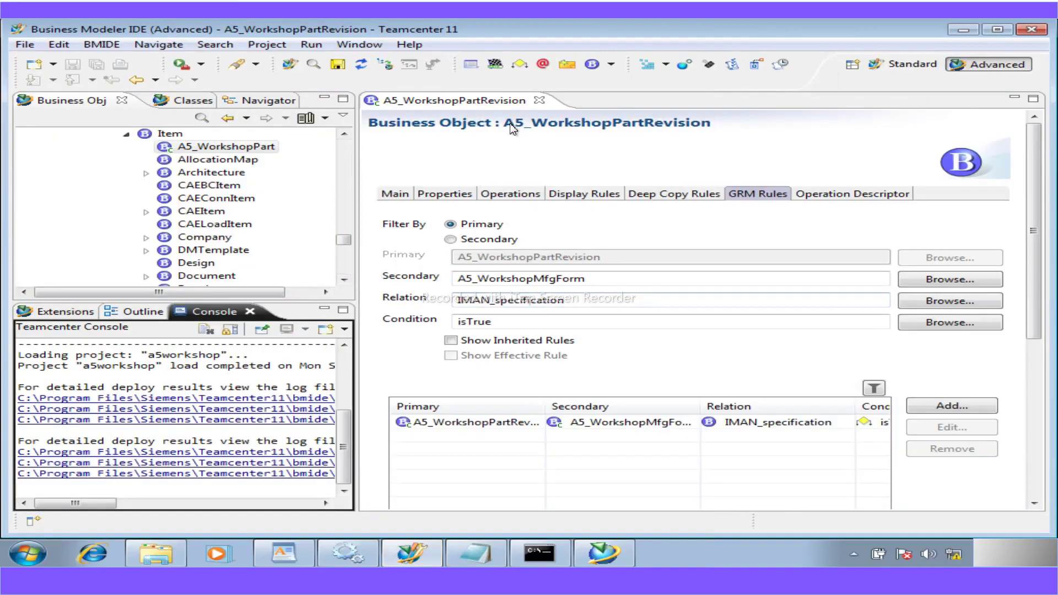
{"action": "left_click_drag", "start_coordinate": [218, 265], "coordinate": [178, 266]}
{"action": "left_click", "coordinate": [466, 194]}
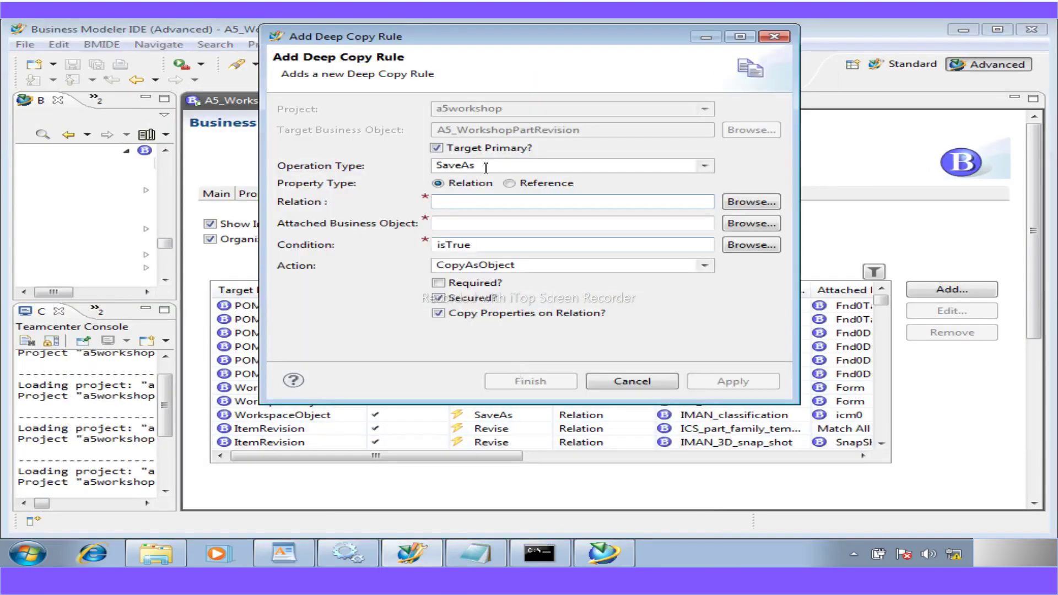
{"action": "left_click", "coordinate": [705, 166]}
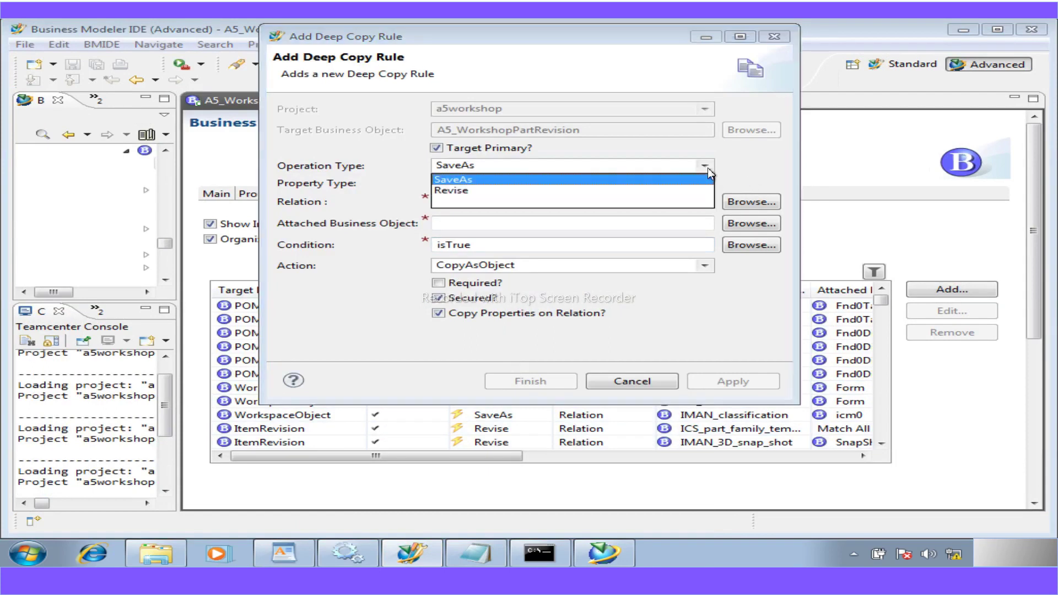
{"action": "left_click", "coordinate": [465, 192]}
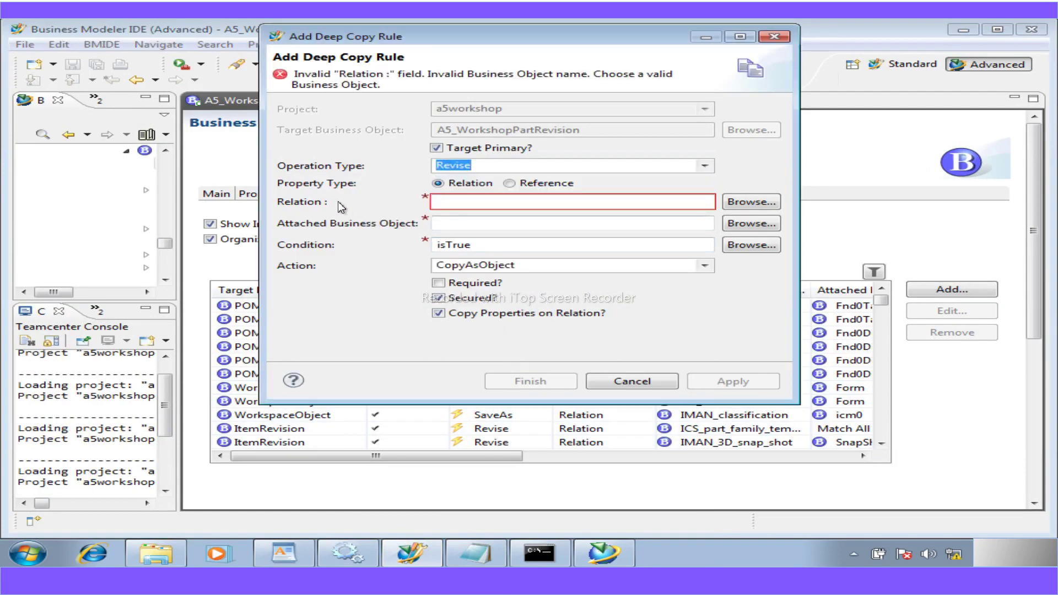
{"action": "left_click", "coordinate": [729, 202]}
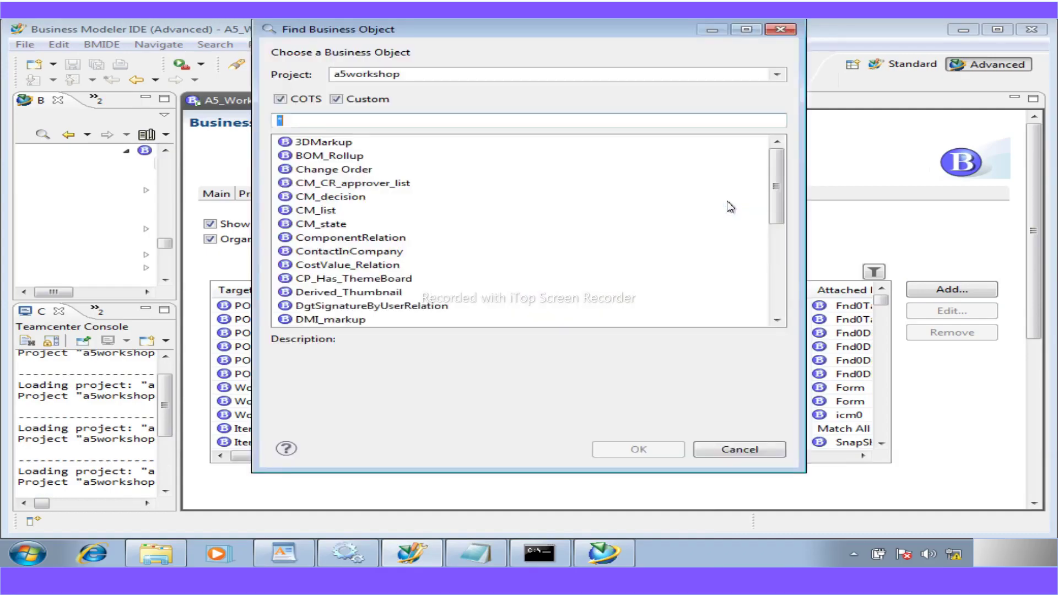
{"action": "type", "text": "MAN"}
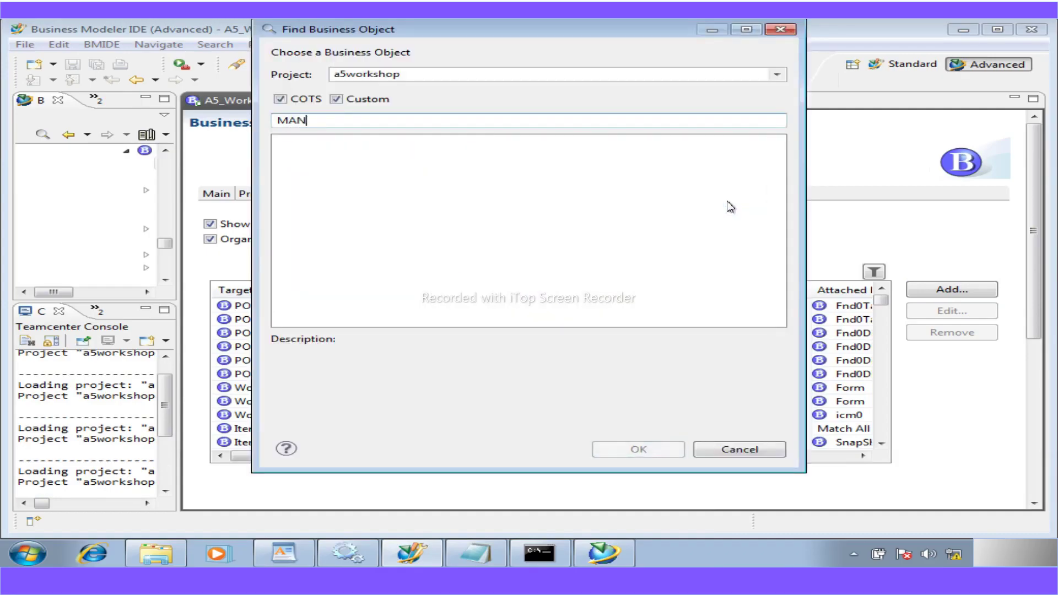
{"action": "key", "text": "BackSpace"}
{"action": "key", "text": "BackSpace"}
{"action": "key", "text": "BackSpace"}
{"action": "type", "text": "IMAN"}
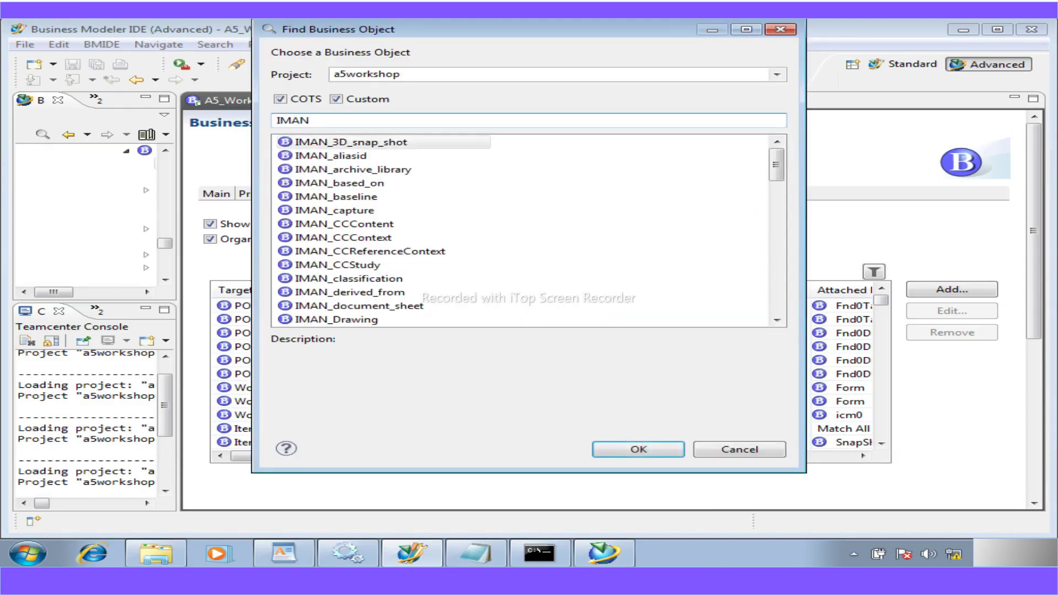
{"action": "type", "text": "_SP"}
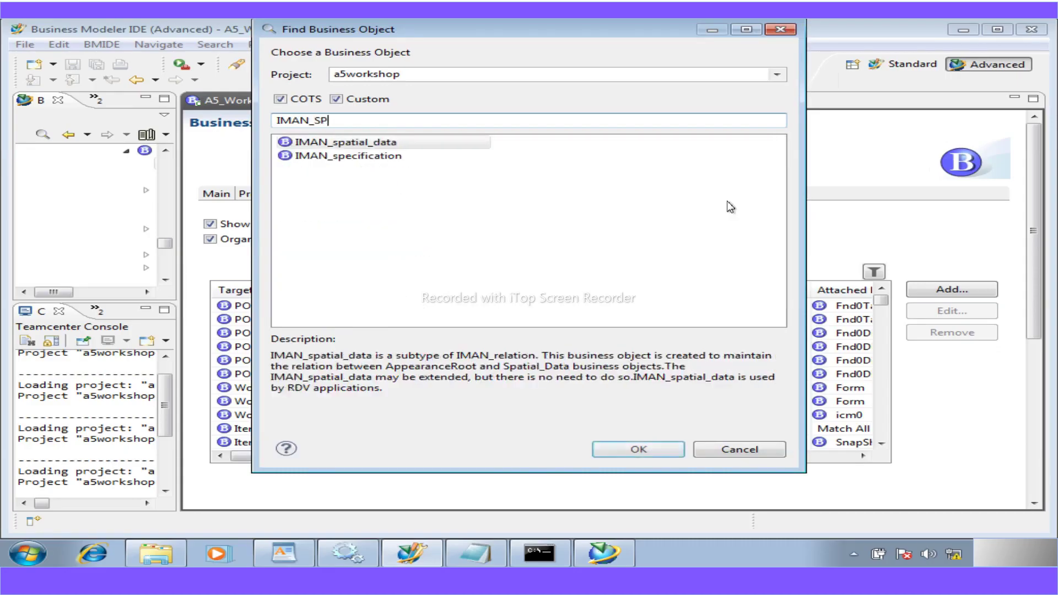
{"action": "double_click", "coordinate": [346, 157]}
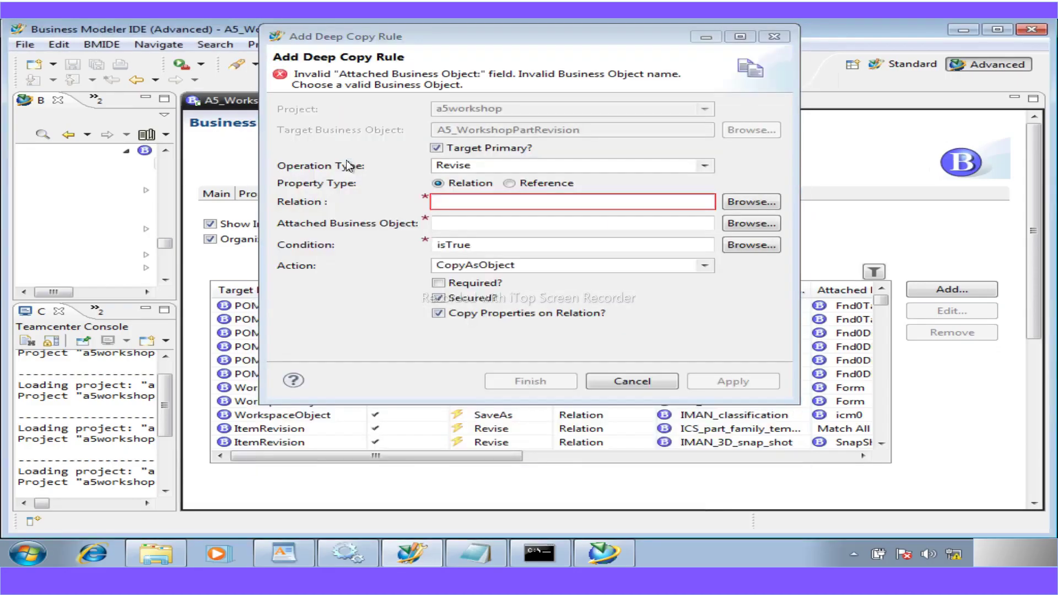
- Set A5_WorkshopMfgForm as the attached business object, keep CopyAsObject, and apply the rule
{"action": "left_click", "coordinate": [740, 222]}
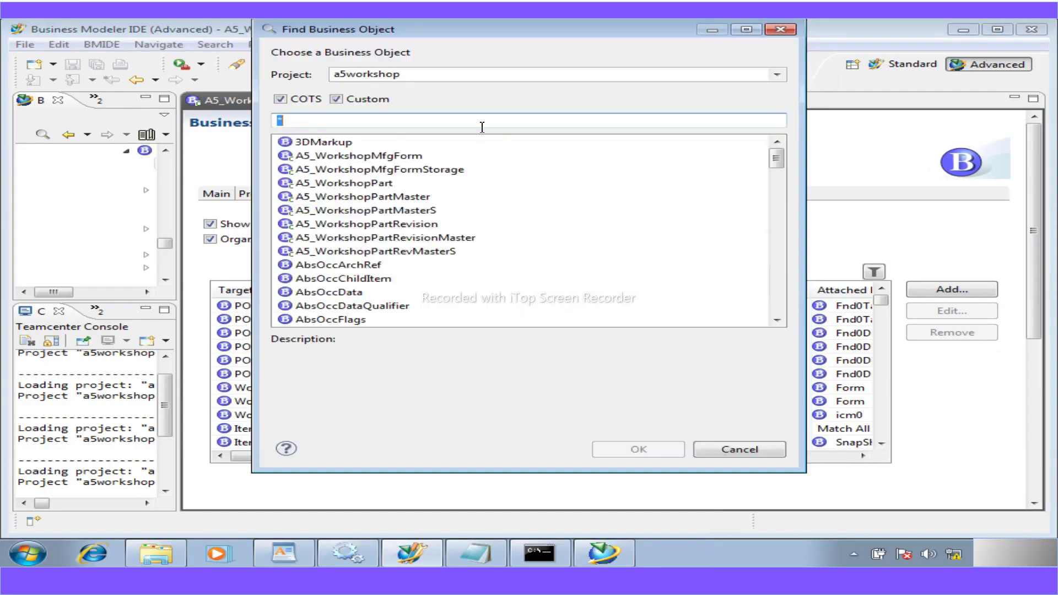
{"action": "type", "text": "wor"}
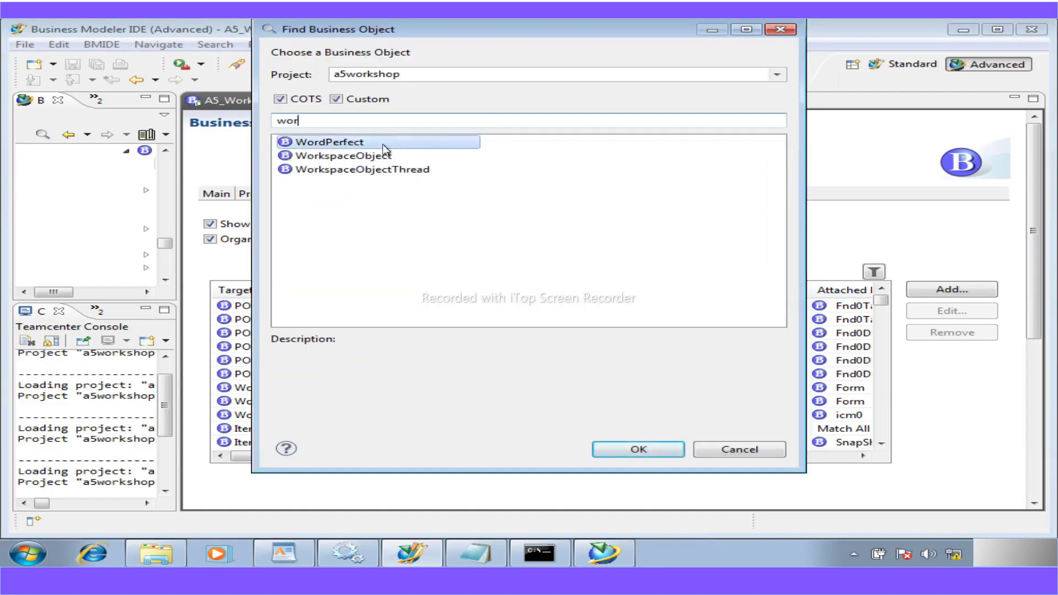
{"action": "key", "text": "BackSpace"}
{"action": "key", "text": "BackSpace"}
{"action": "key", "text": "BackSpace"}
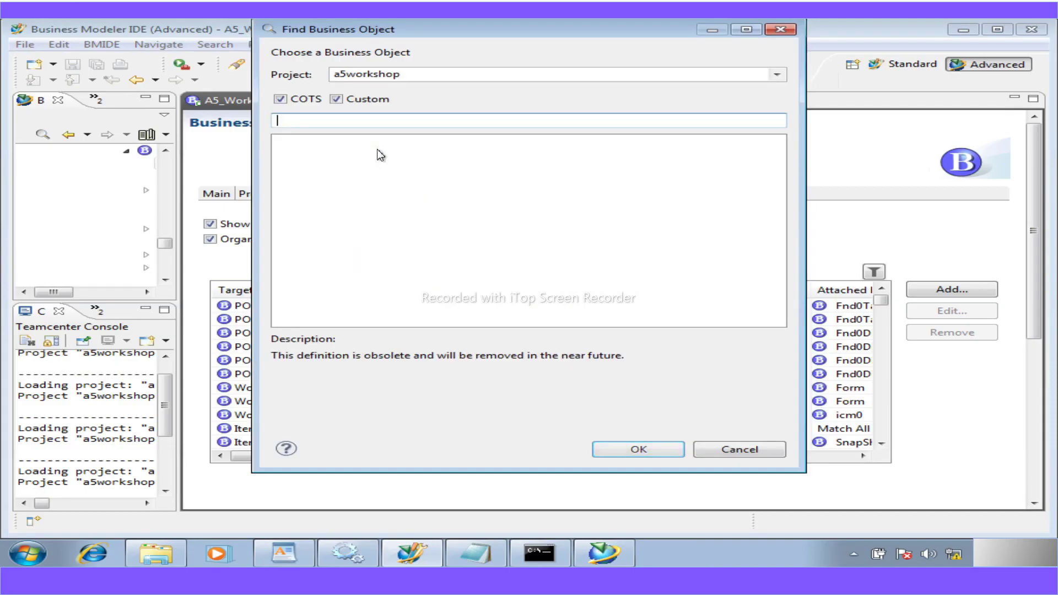
{"action": "type", "text": "a"}
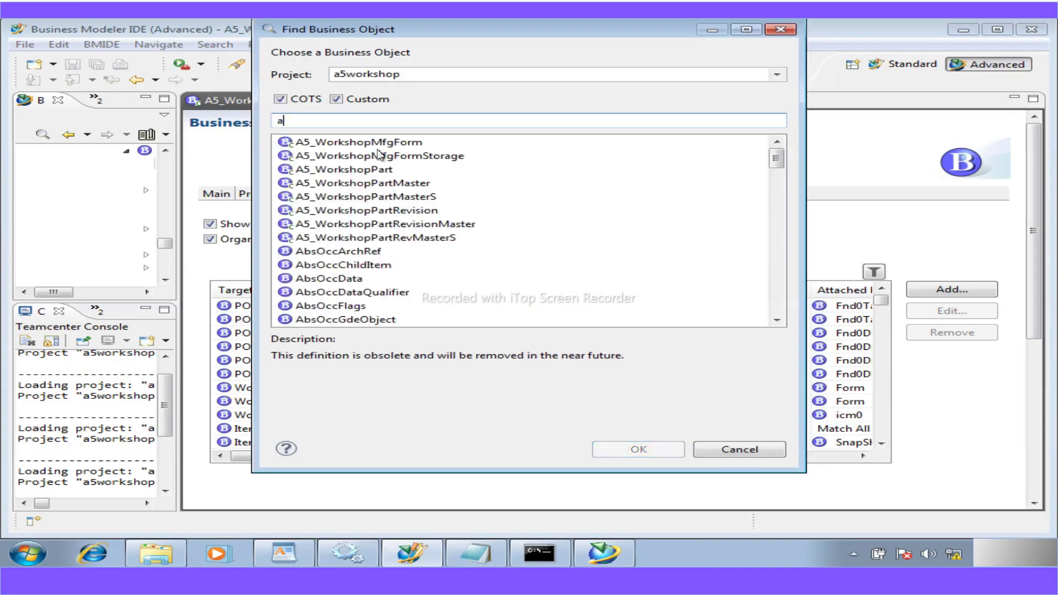
{"action": "type", "text": "5"}
{"action": "double_click", "coordinate": [378, 147]}
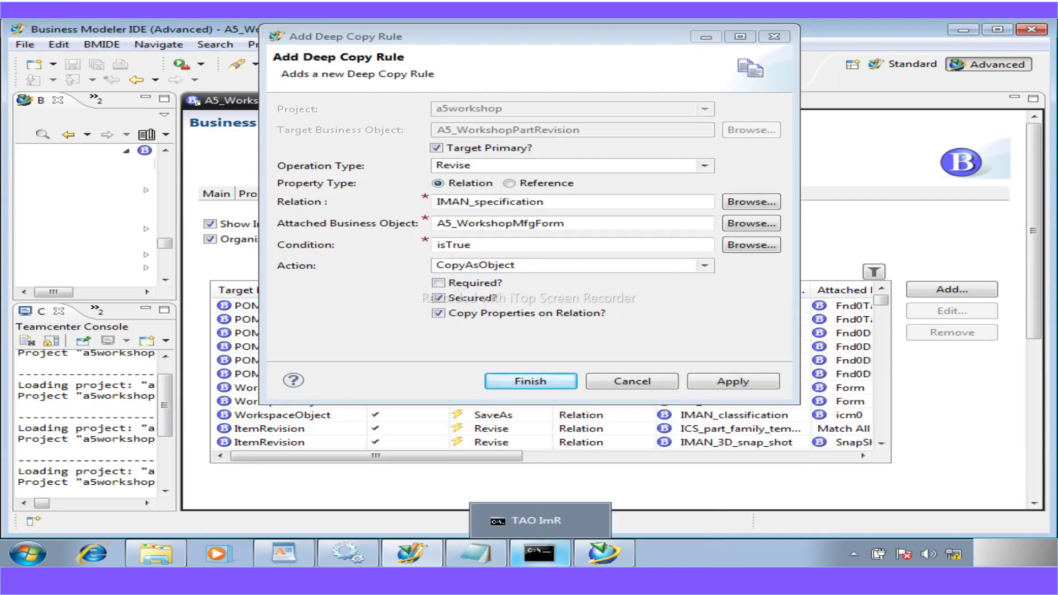
{"action": "left_click", "coordinate": [545, 579]}
{"action": "key", "text": "alt+Tab"}
{"action": "left_click", "coordinate": [711, 381]}
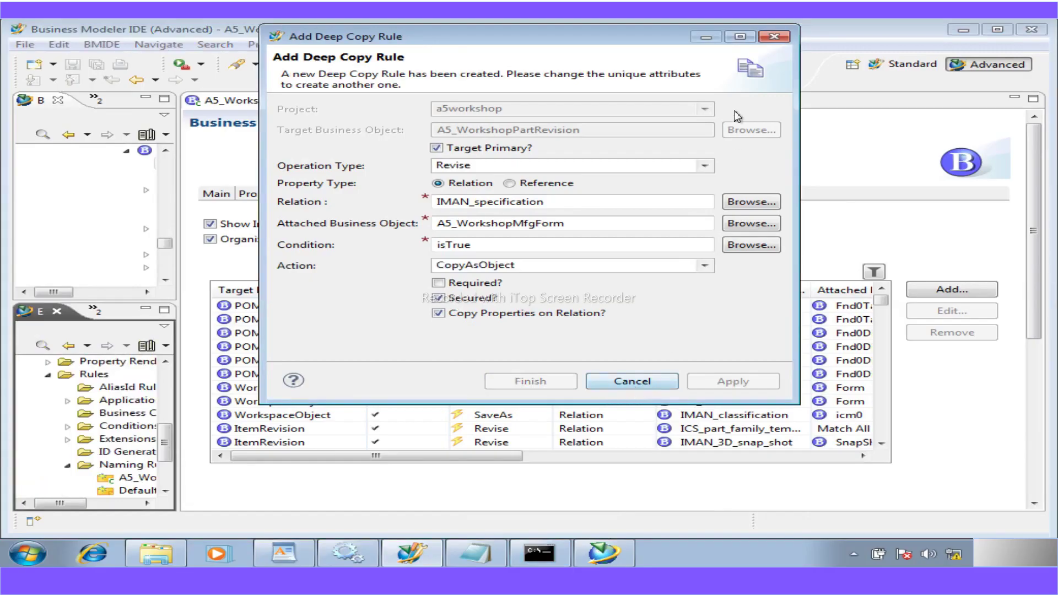
- Close the rule form and start another Revise deep copy rule with relation IMAN_specification
{"action": "left_click", "coordinate": [627, 380]}
{"action": "scroll", "coordinate": [887, 438], "scroll_direction": "down", "scroll_amount": 10}
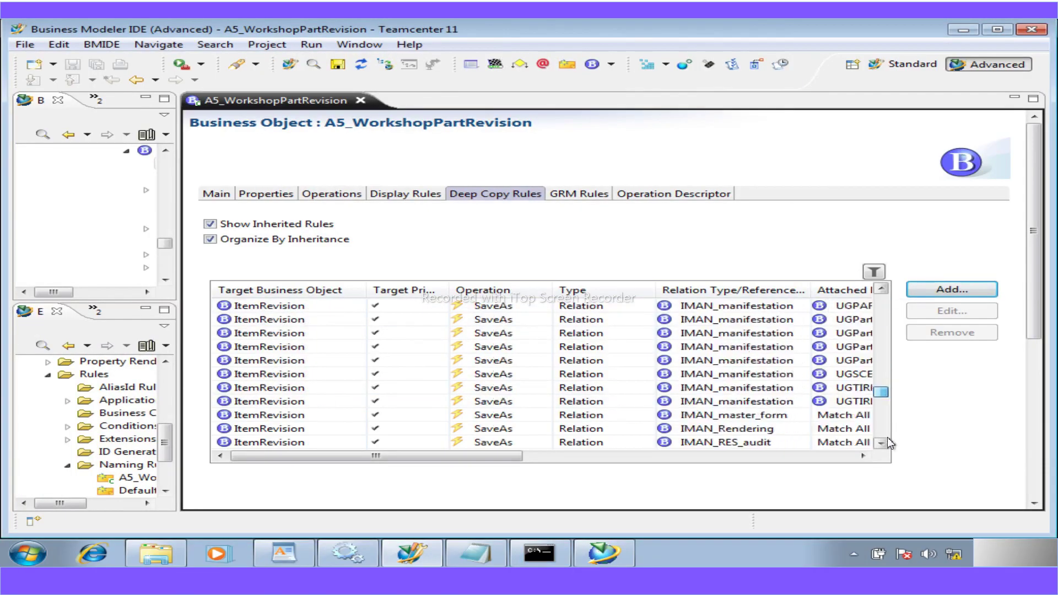
{"action": "scroll", "coordinate": [887, 437], "scroll_direction": "down", "scroll_amount": 5}
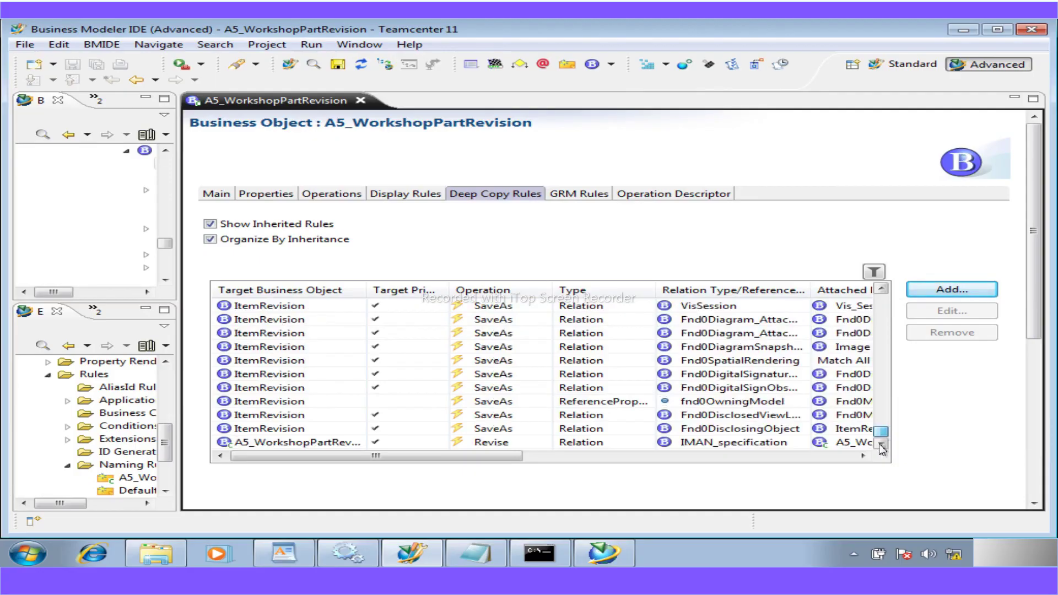
{"action": "left_click", "coordinate": [935, 295]}
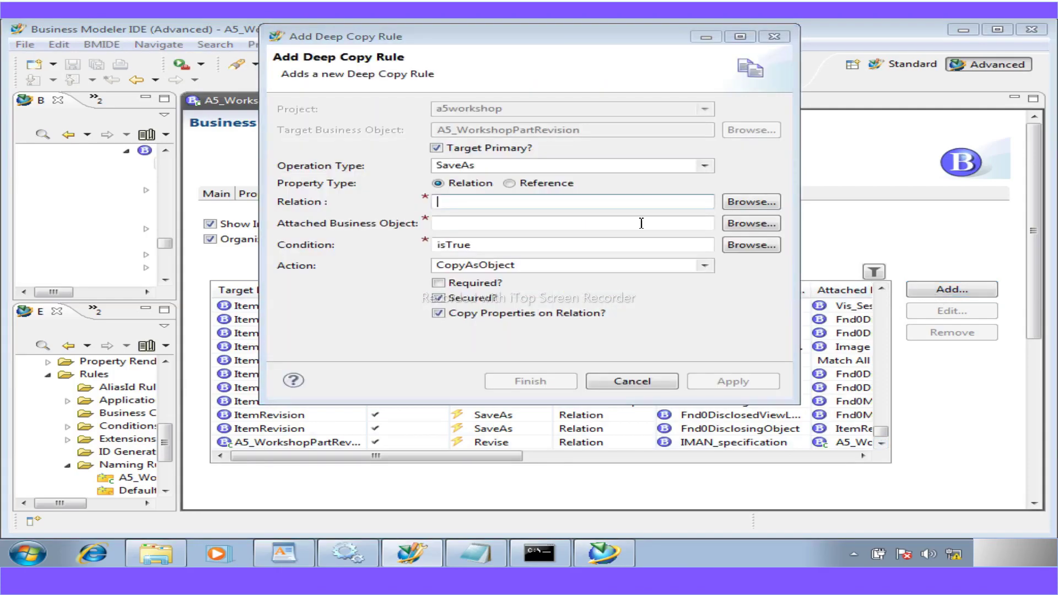
{"action": "left_click", "coordinate": [671, 167]}
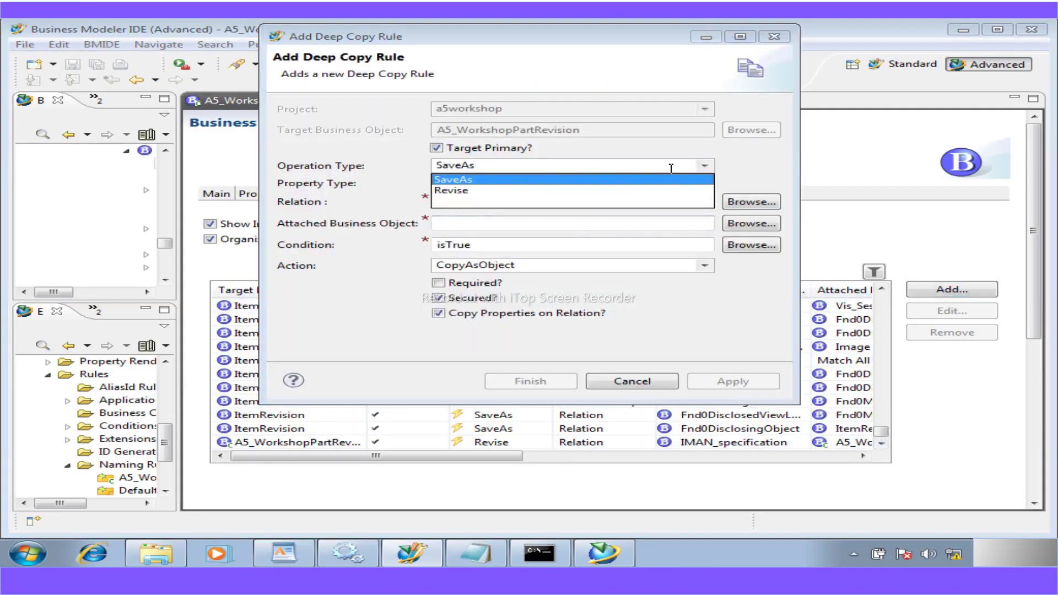
{"action": "left_click", "coordinate": [487, 190]}
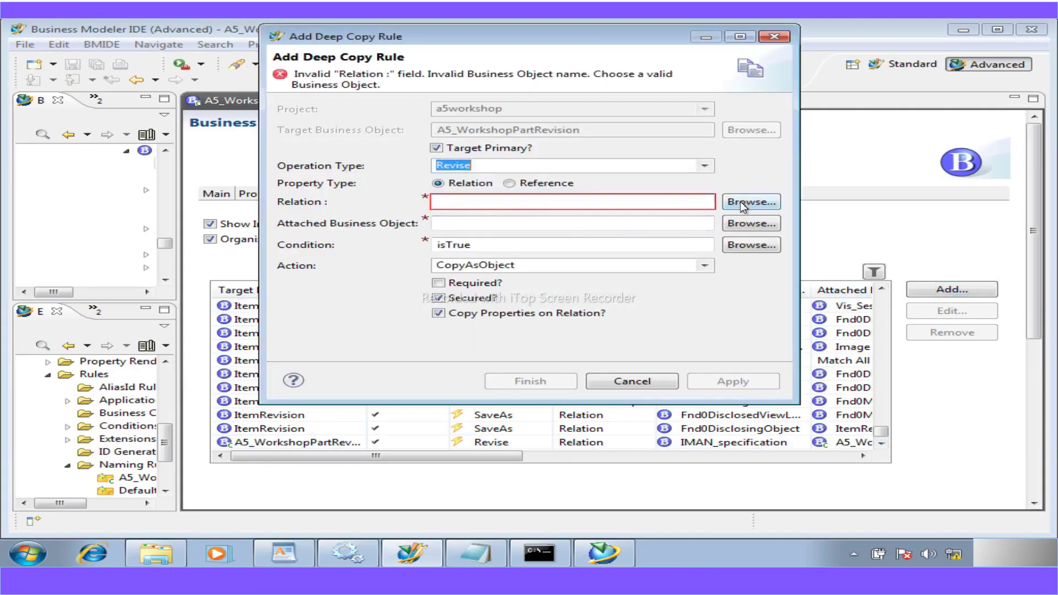
{"action": "left_click", "coordinate": [742, 204]}
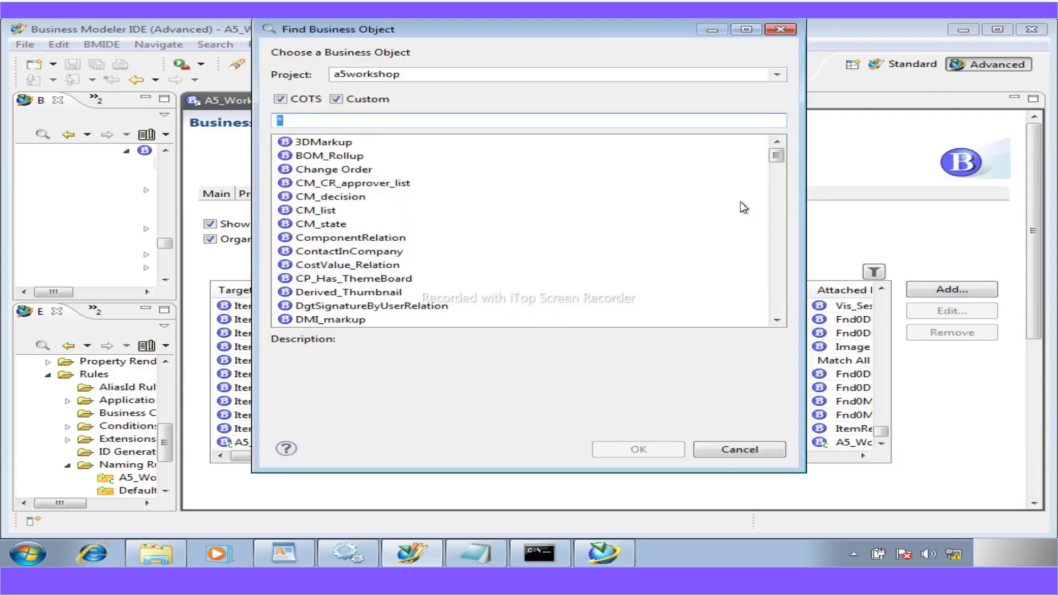
{"action": "type", "text": "IMAn_"}
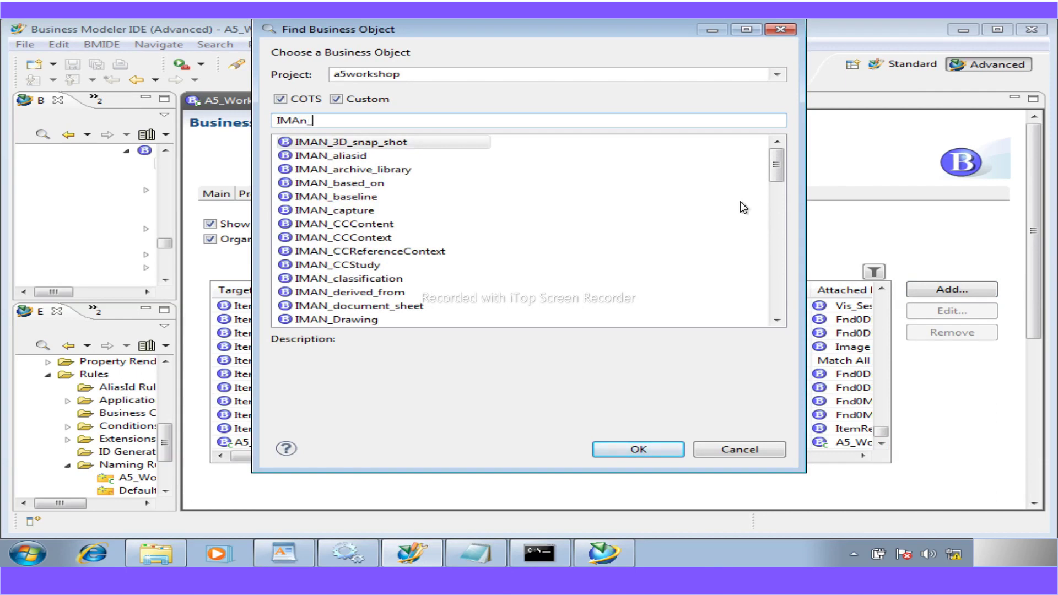
{"action": "type", "text": "N_spe"}
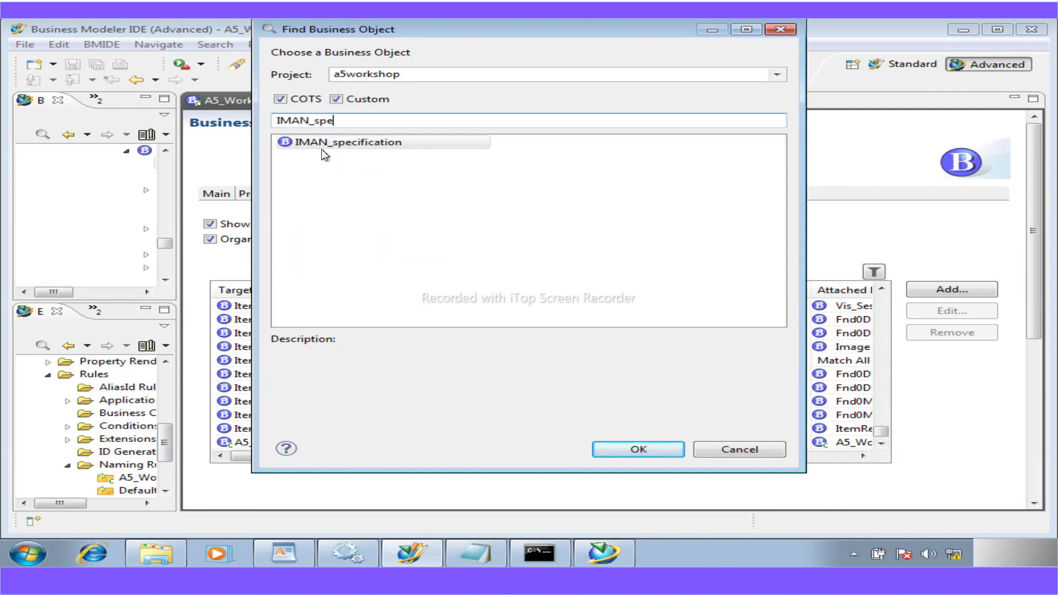
{"action": "double_click", "coordinate": [322, 142]}
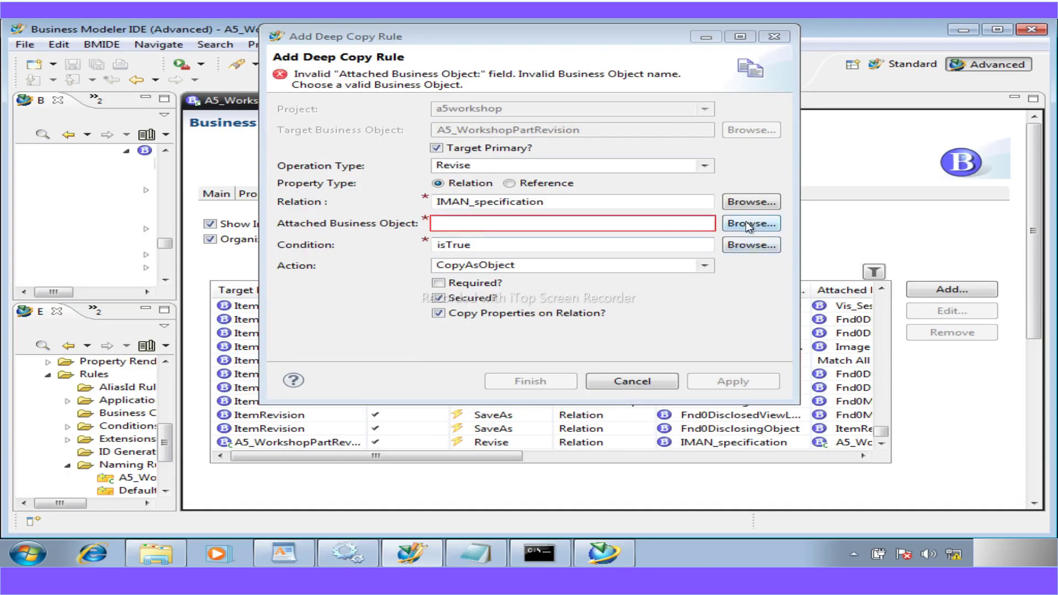
- Set the attached object to PDF with action NoCopy and finish the rule
{"action": "left_click", "coordinate": [748, 224]}
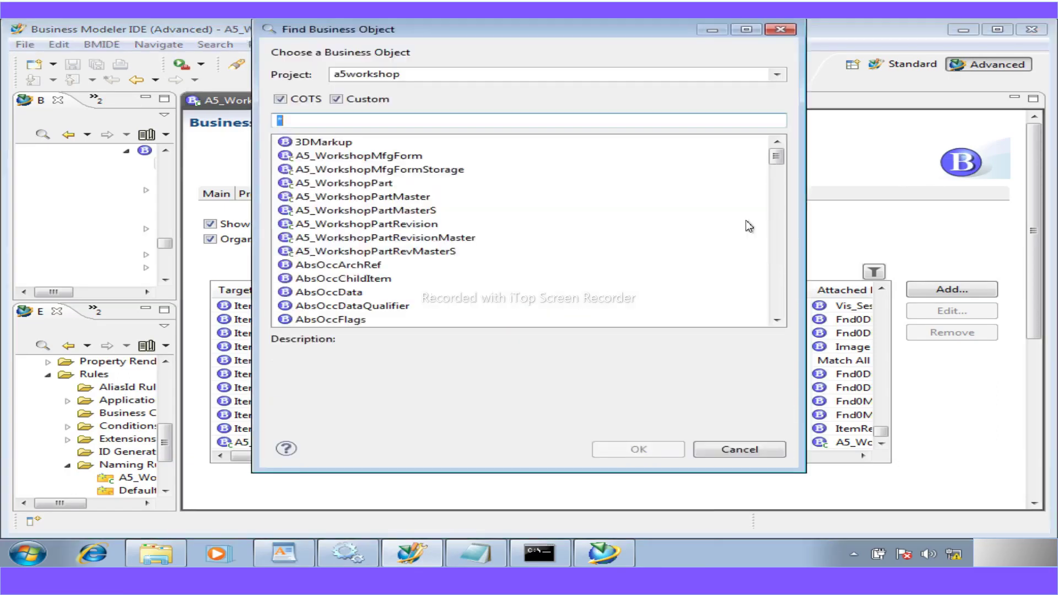
{"action": "type", "text": "pdf"}
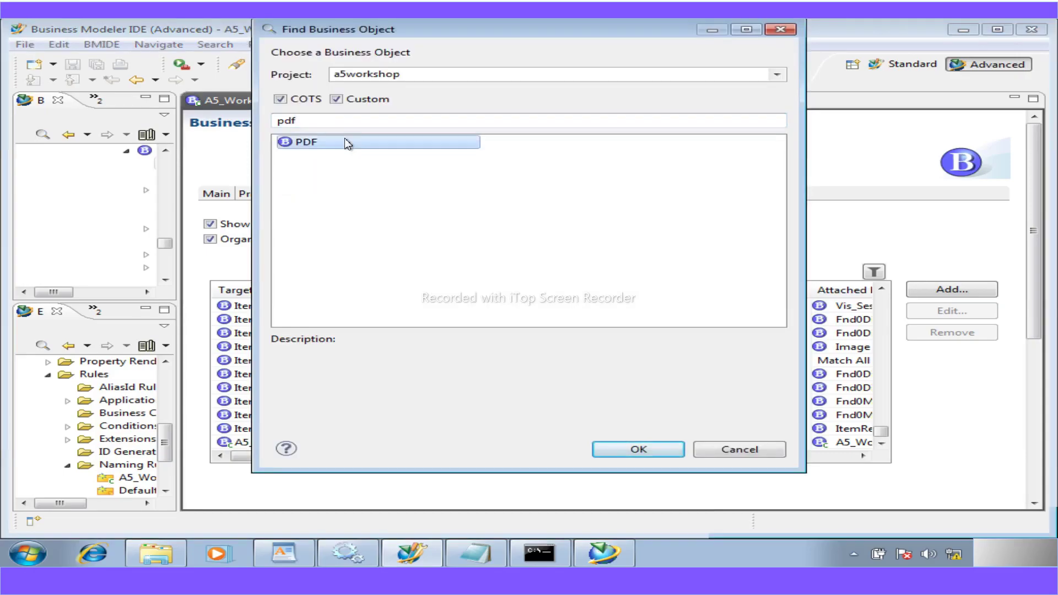
{"action": "double_click", "coordinate": [345, 140]}
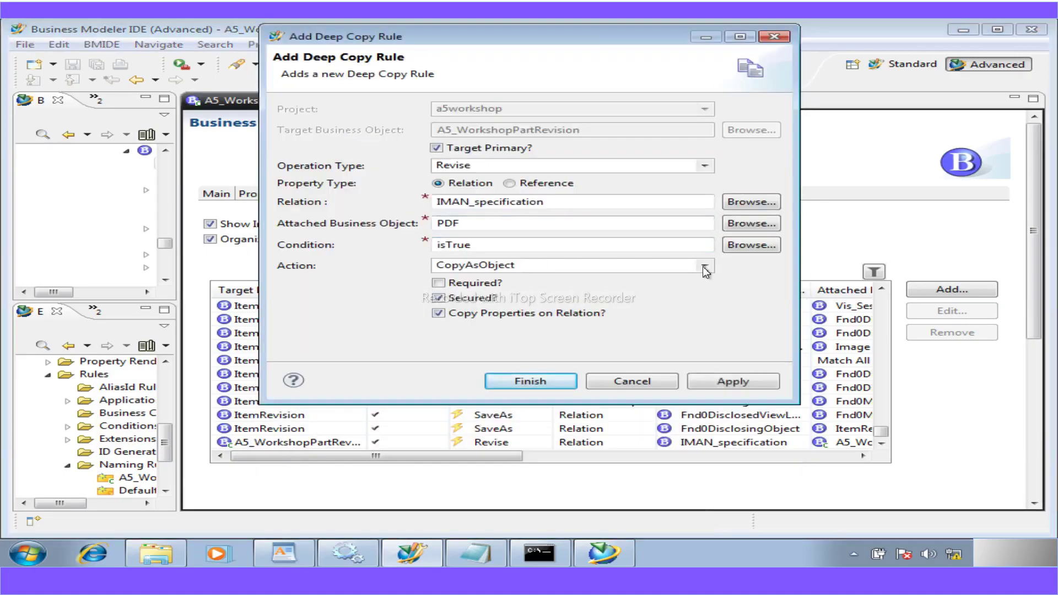
{"action": "left_click", "coordinate": [705, 265]}
{"action": "left_click", "coordinate": [466, 305]}
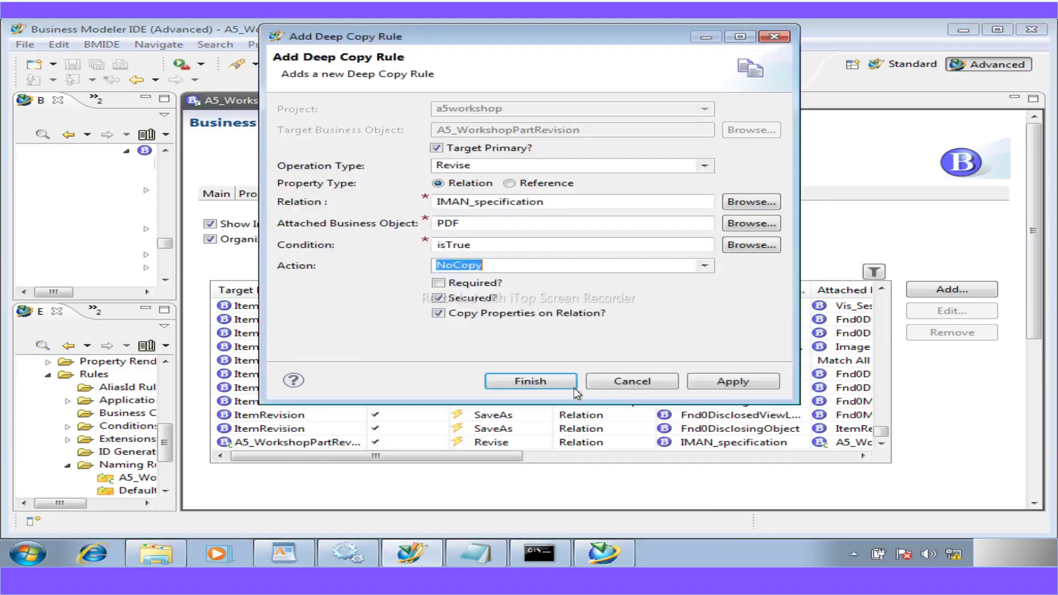
{"action": "left_click", "coordinate": [534, 382]}
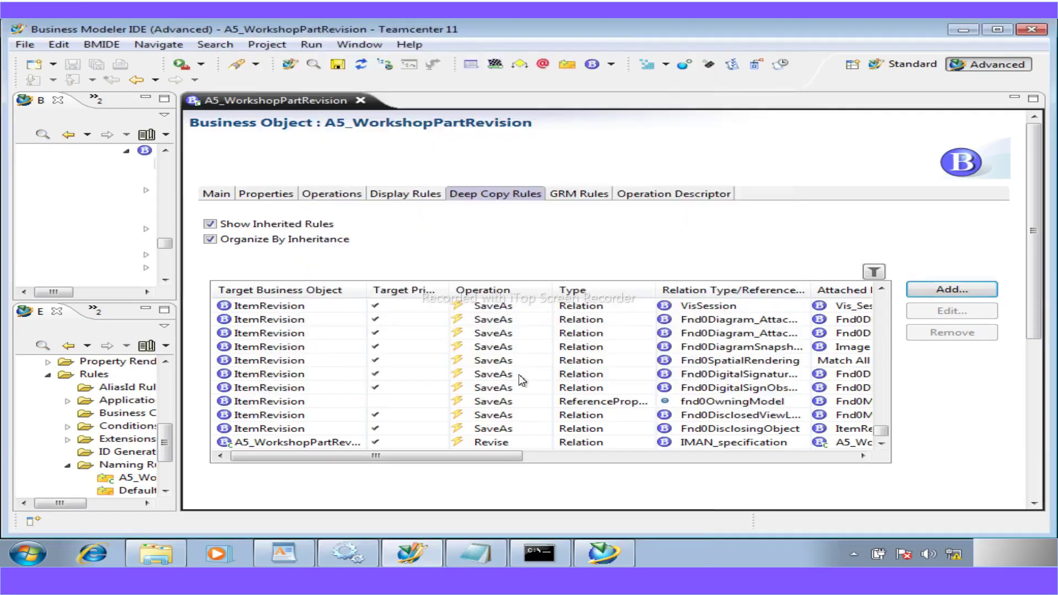
- Add a third deep copy rule for Revise over the IMAN_specification relation
{"action": "left_click", "coordinate": [946, 292]}
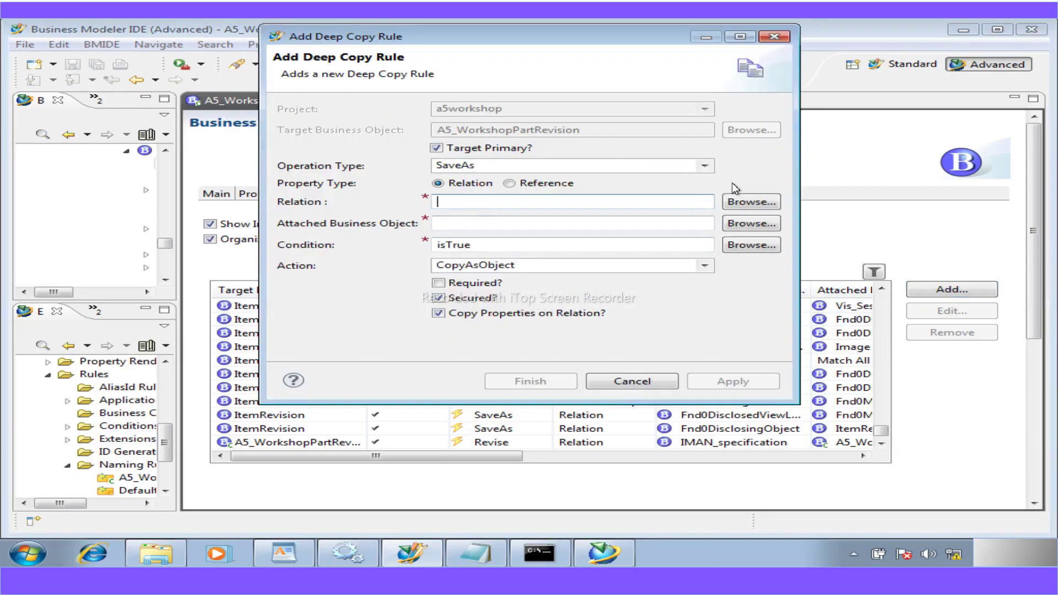
{"action": "left_click", "coordinate": [704, 166]}
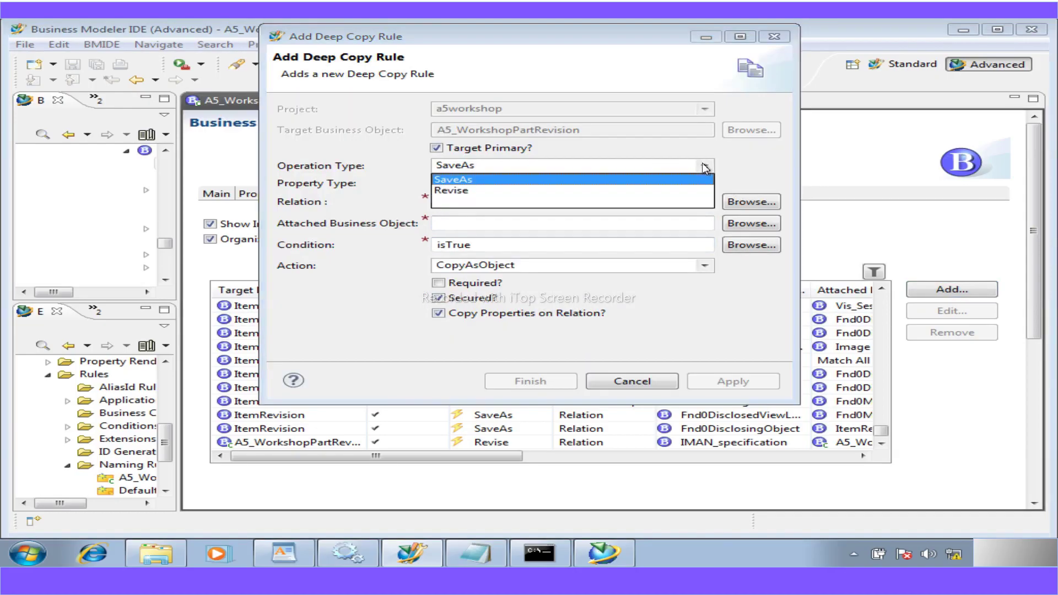
{"action": "left_click", "coordinate": [471, 192]}
{"action": "left_click", "coordinate": [458, 205]}
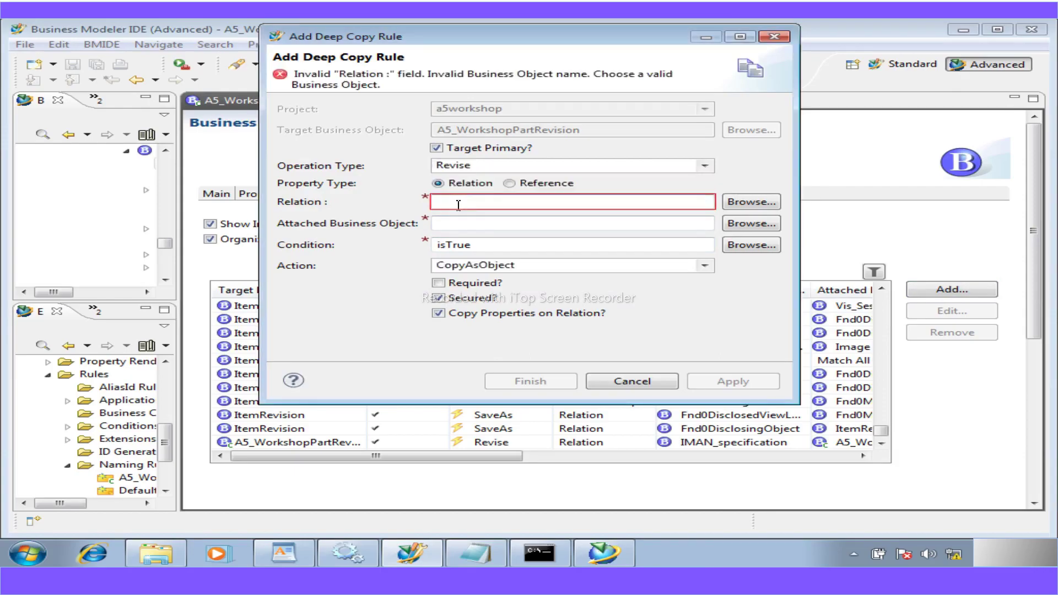
{"action": "type", "text": "IMAN"}
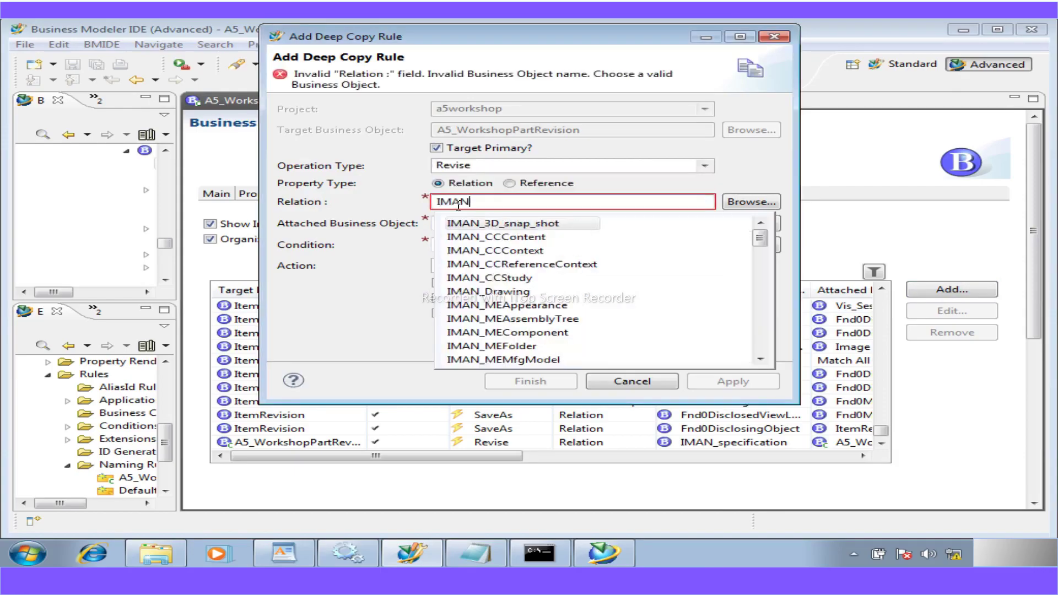
{"action": "type", "text": "_spe"}
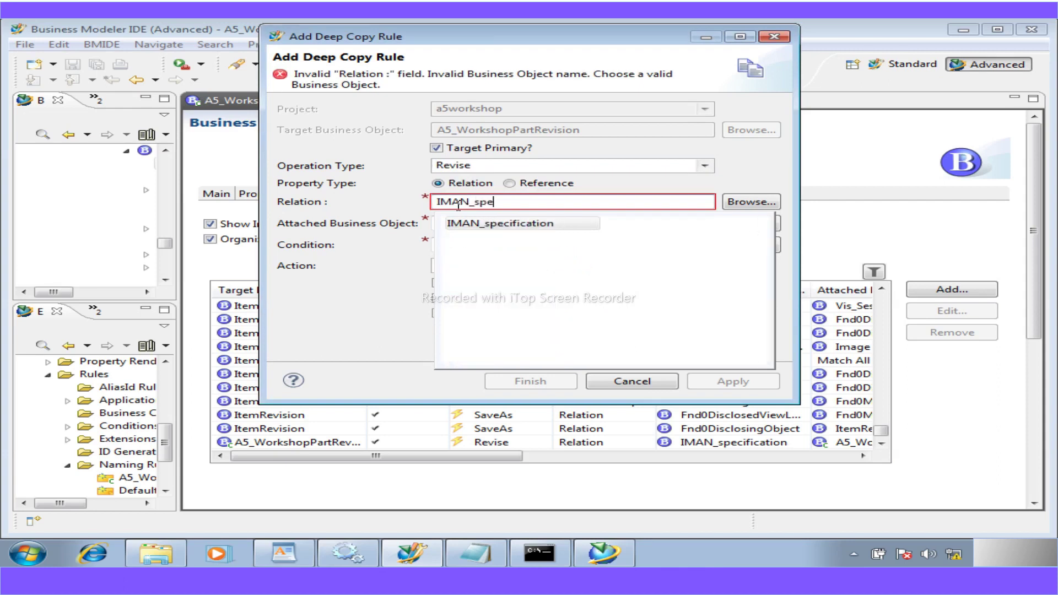
{"action": "left_click", "coordinate": [508, 225]}
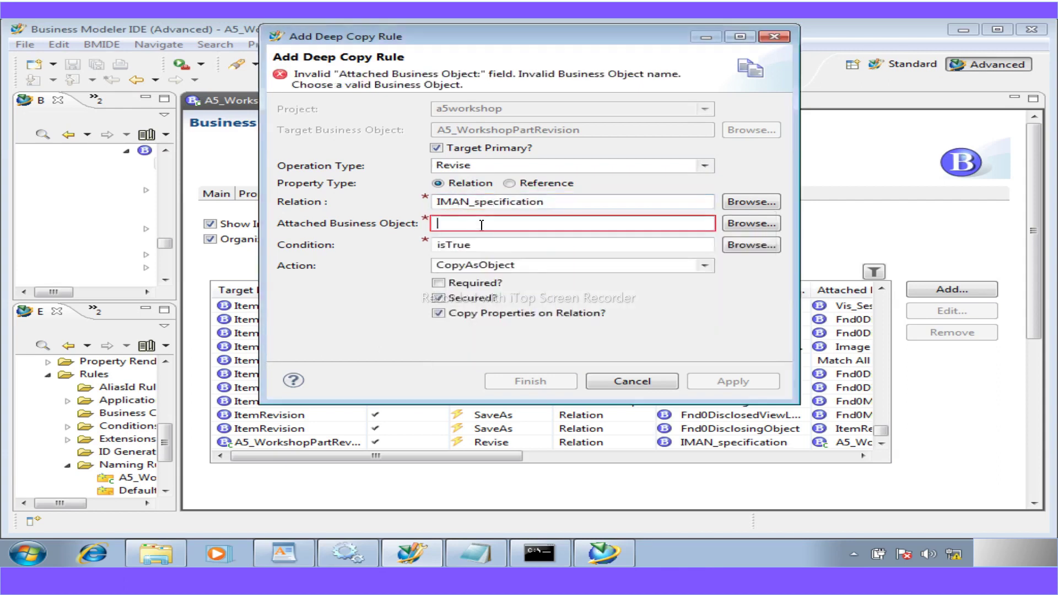
- Set the attached object to Text with action CopyAsReference and finish the rule
{"action": "left_click", "coordinate": [740, 222]}
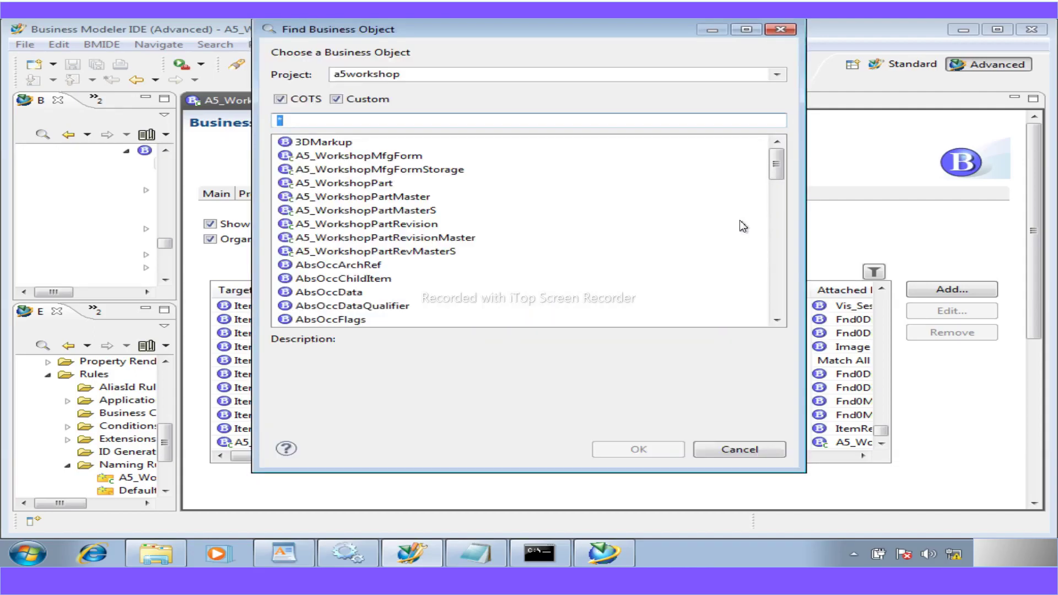
{"action": "type", "text": "tes"}
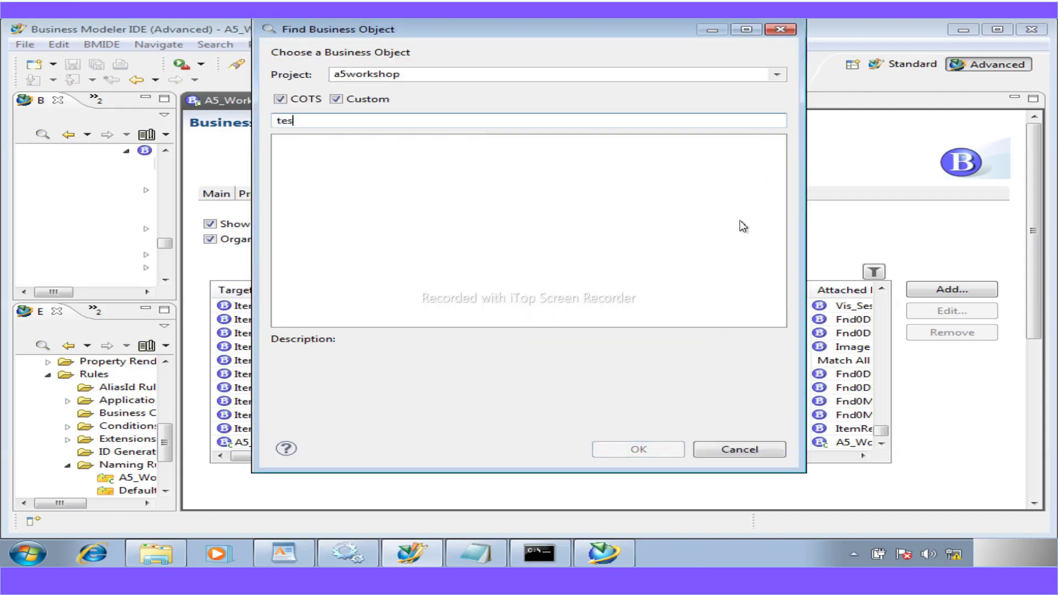
{"action": "key", "text": "BackSpace"}
{"action": "type", "text": "xt"}
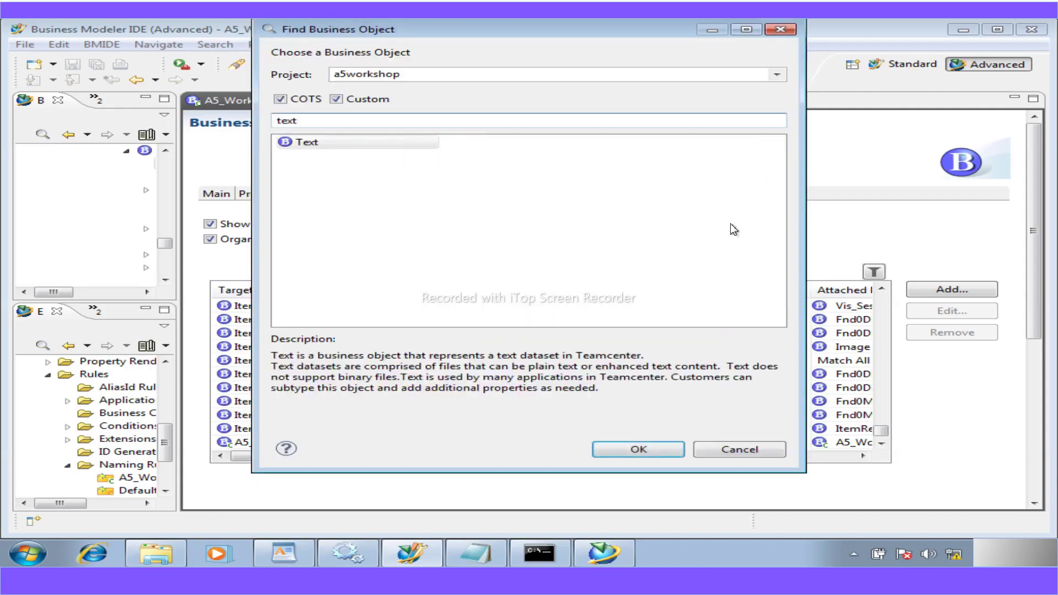
{"action": "double_click", "coordinate": [326, 144]}
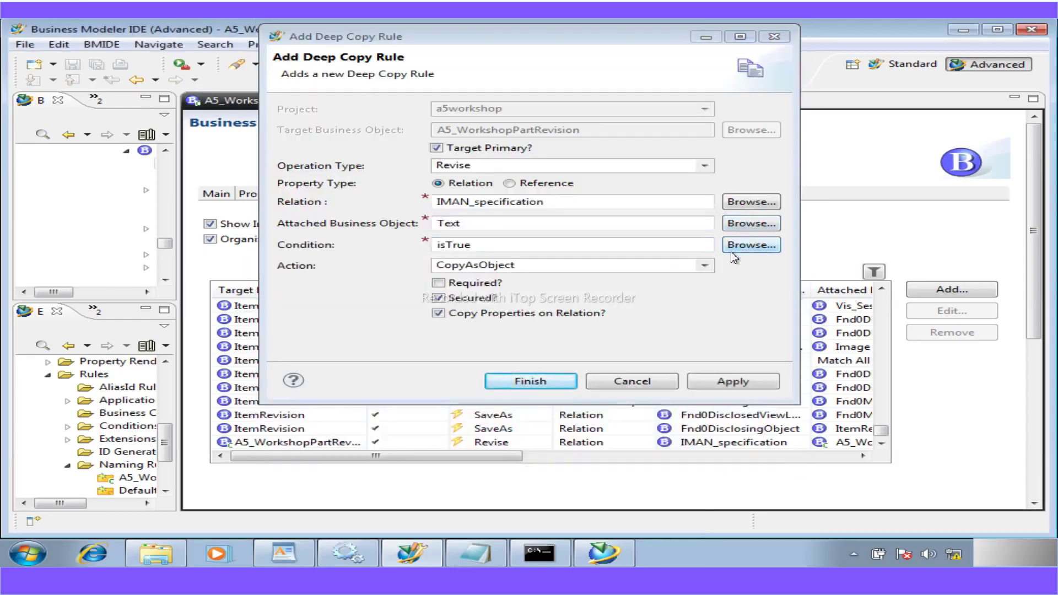
{"action": "left_click", "coordinate": [705, 266]}
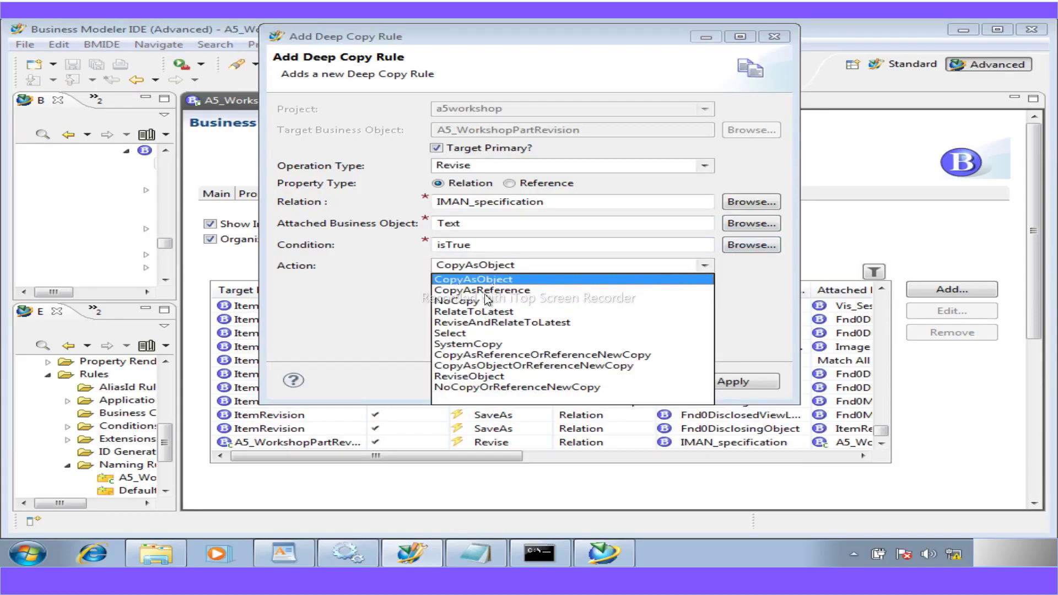
{"action": "left_click", "coordinate": [483, 291]}
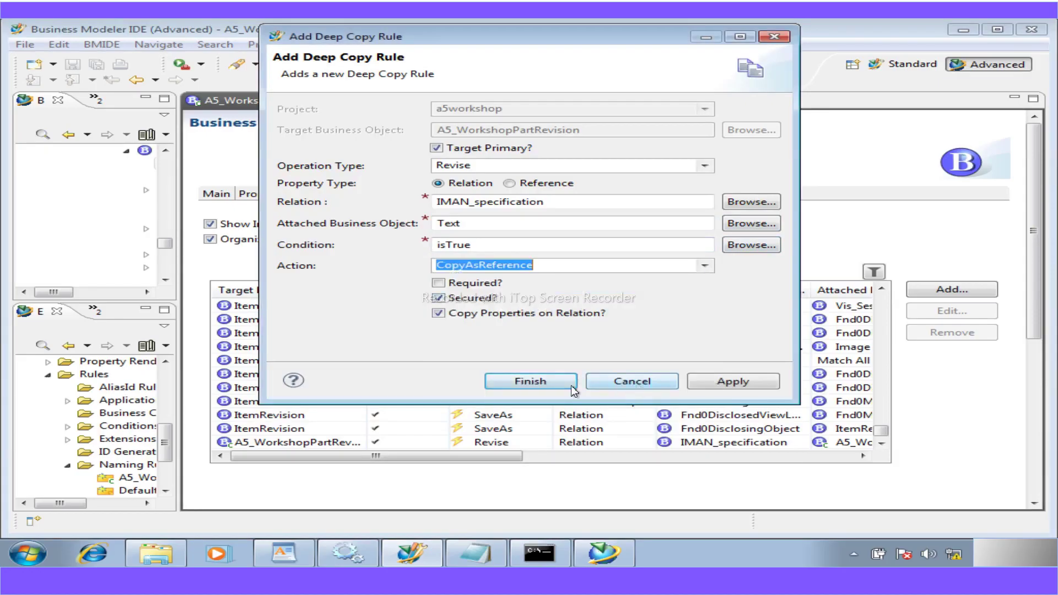
{"action": "left_click", "coordinate": [558, 382]}
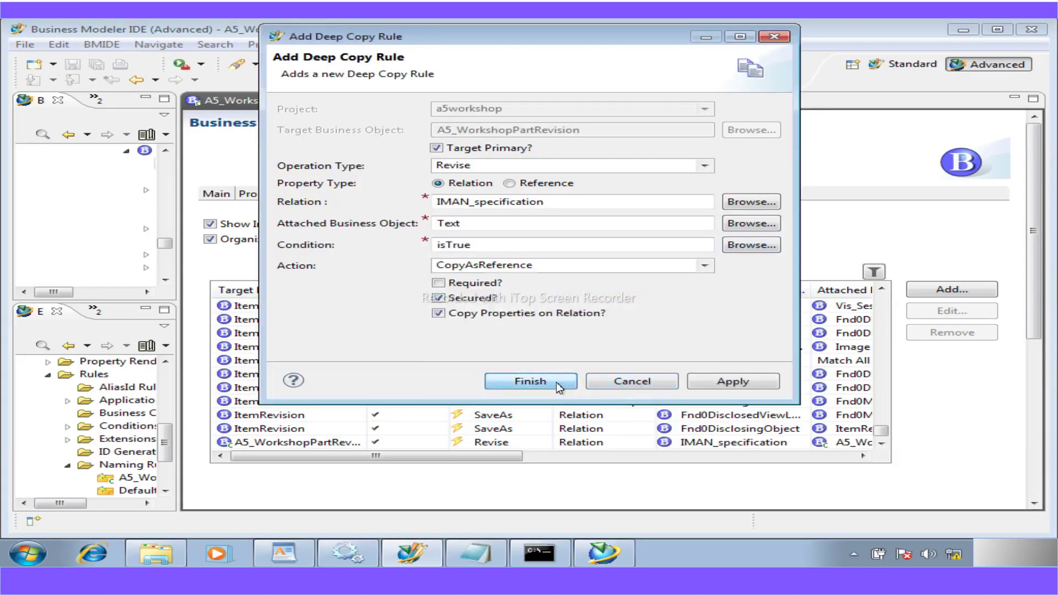
- Check the three new rule rows in the table and save the a5workshop data model
{"action": "left_click", "coordinate": [882, 444]}
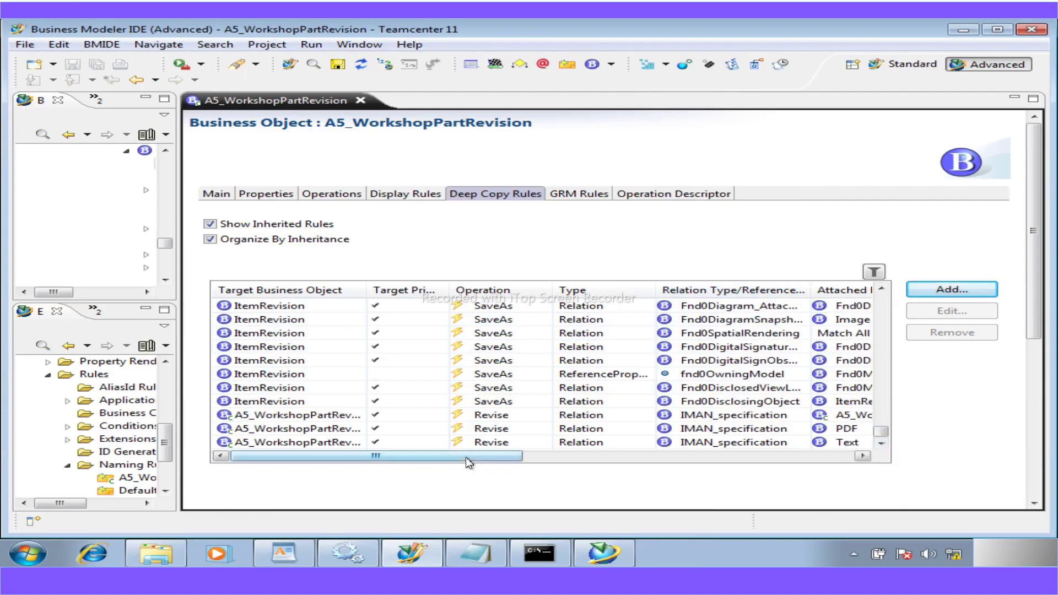
{"action": "left_click_drag", "start_coordinate": [469, 458], "coordinate": [382, 459]}
{"action": "left_click", "coordinate": [337, 65]}
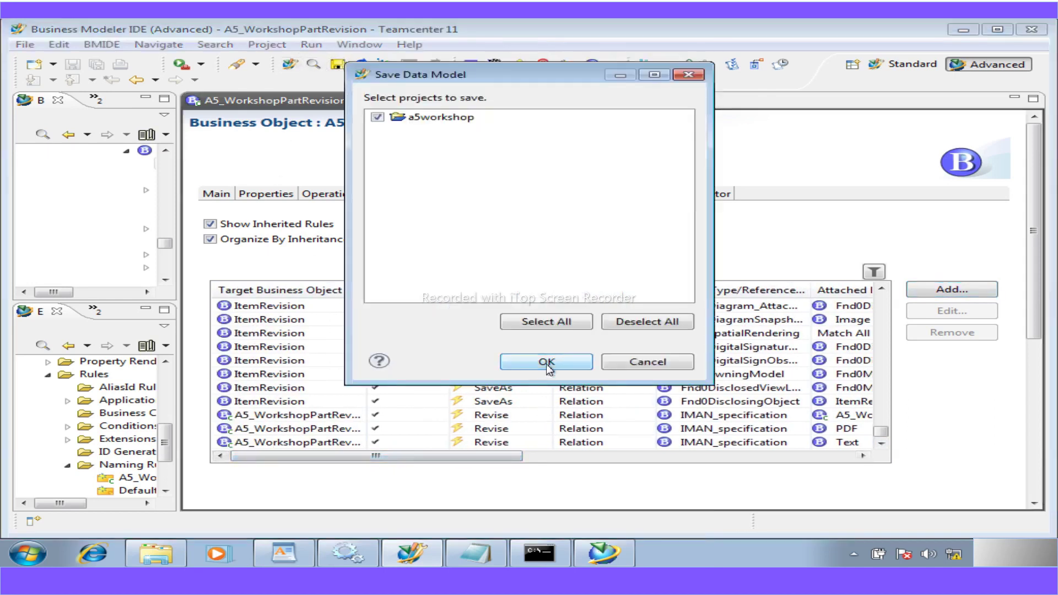
{"action": "left_click", "coordinate": [547, 363]}
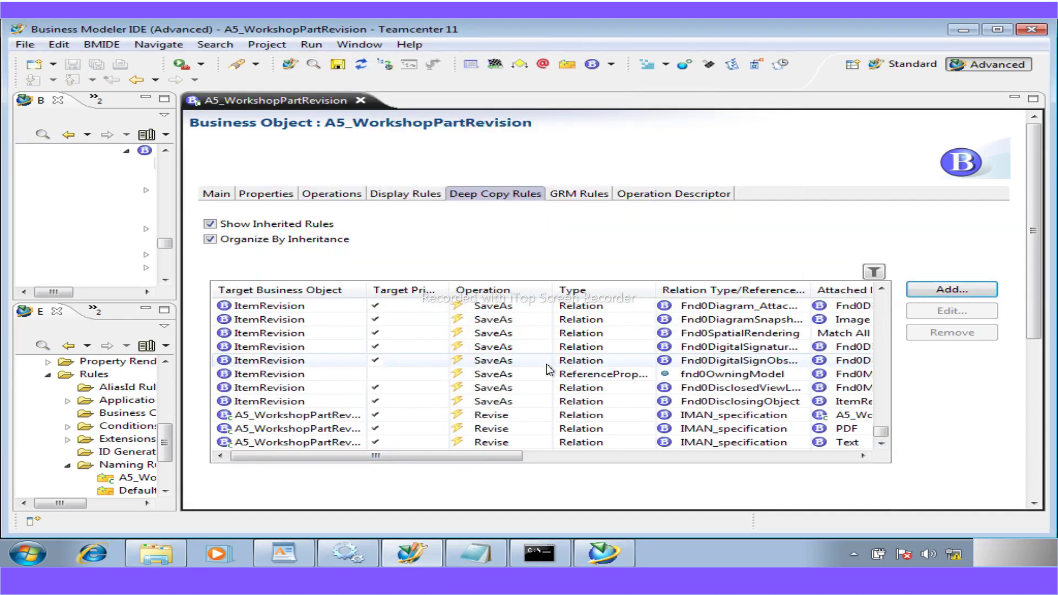
{"action": "mouse_move", "coordinate": [475, 553]}
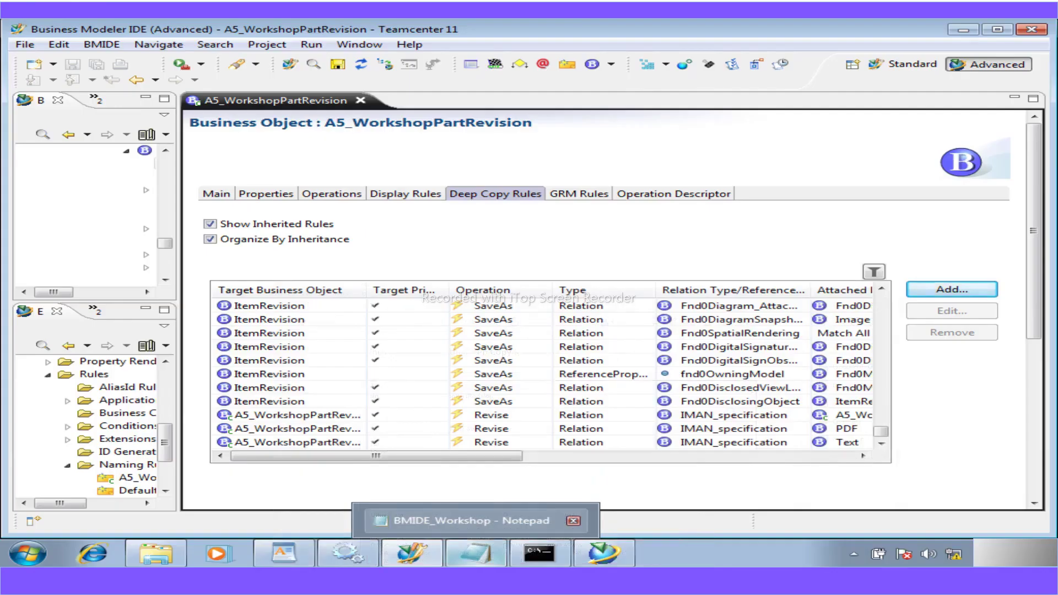
- Highlight Workshop 11 'Add a business object display rule' in the Notepad list and on PDF page 50
{"action": "left_click", "coordinate": [471, 520]}
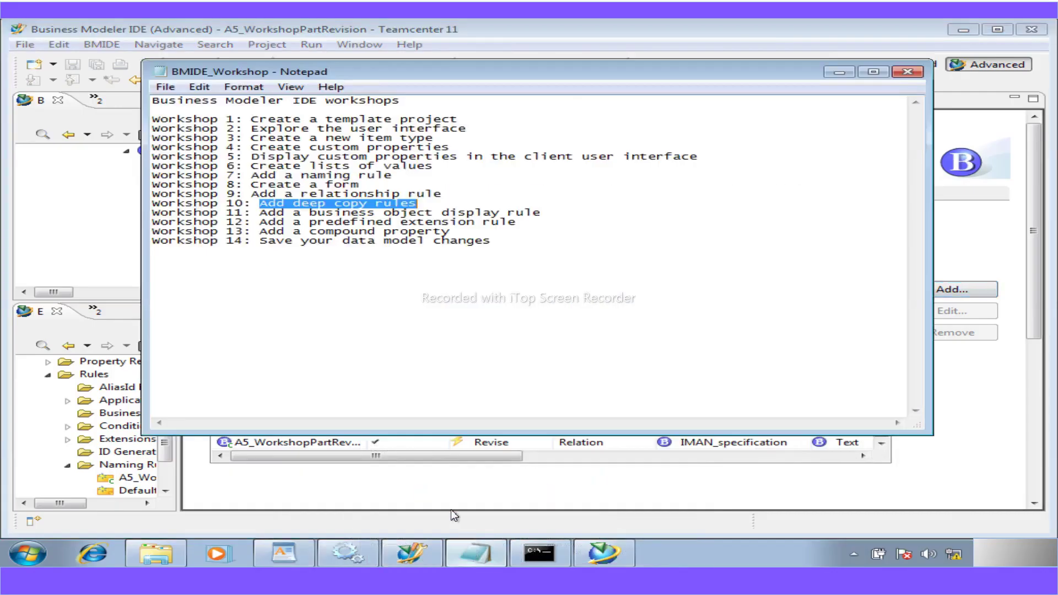
{"action": "left_click_drag", "start_coordinate": [539, 215], "coordinate": [264, 216]}
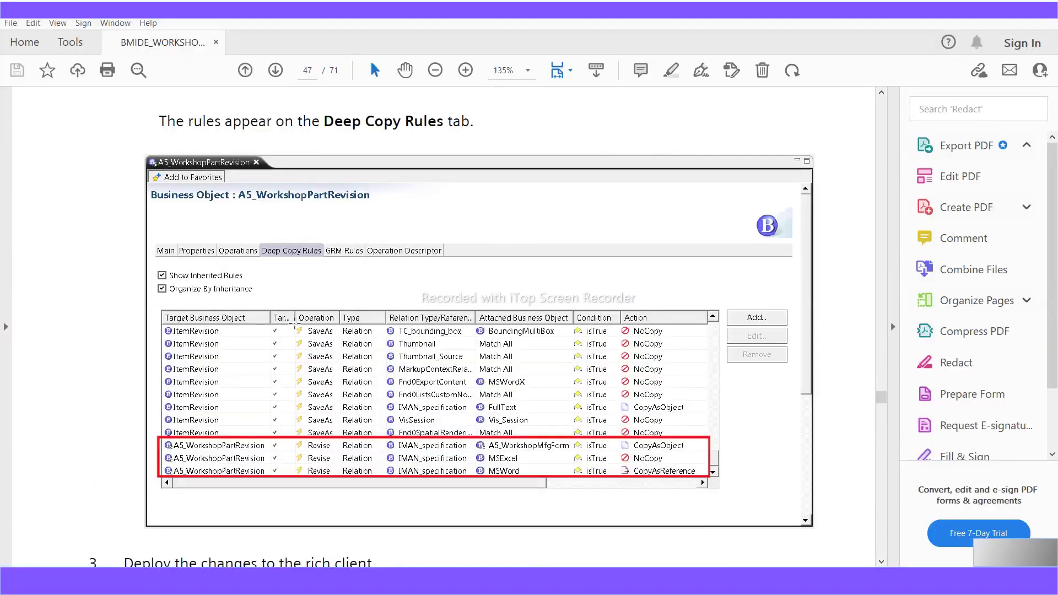
{"action": "scroll", "coordinate": [296, 317], "scroll_direction": "down", "scroll_amount": 15}
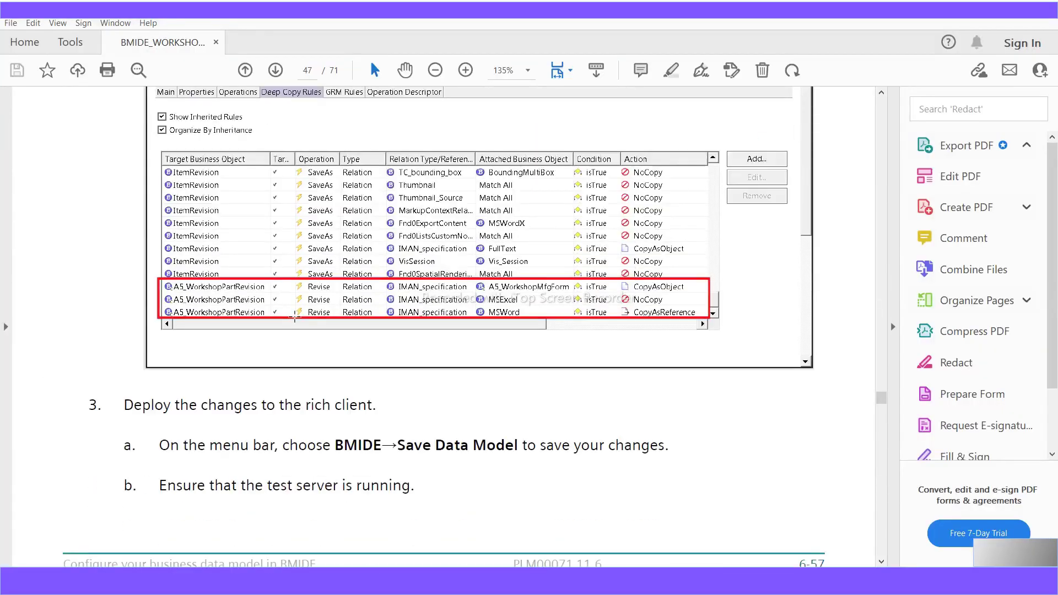
{"action": "scroll", "coordinate": [295, 316], "scroll_direction": "down", "scroll_amount": 15}
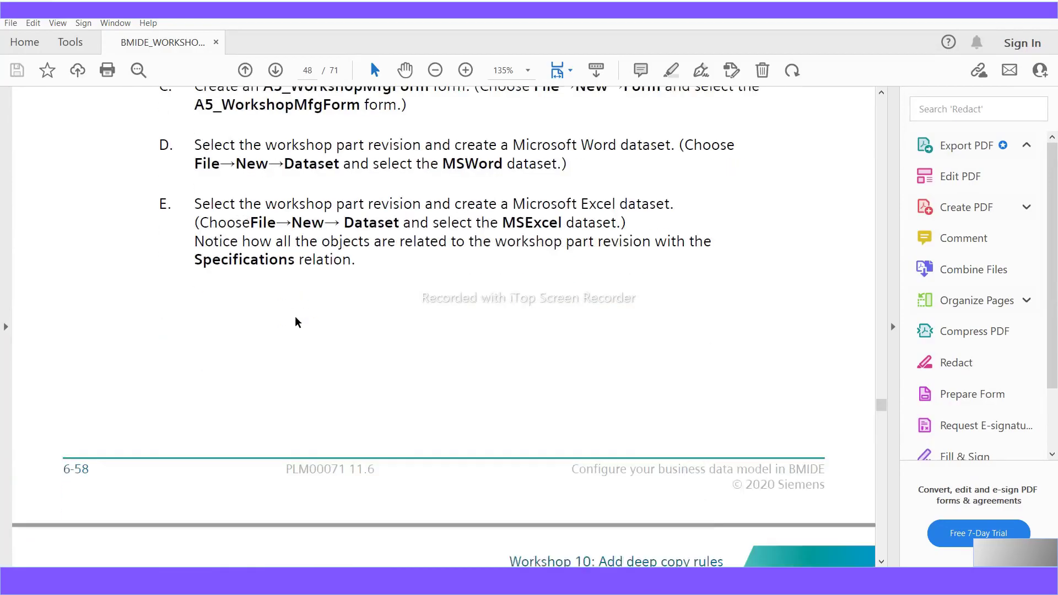
{"action": "scroll", "coordinate": [295, 319], "scroll_direction": "down", "scroll_amount": 15}
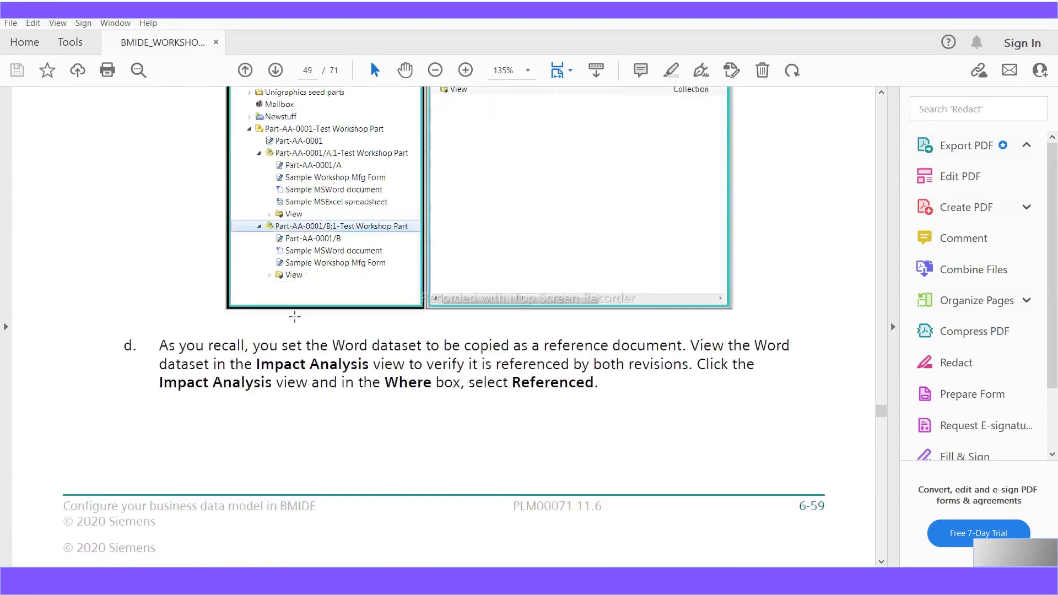
{"action": "scroll", "coordinate": [294, 316], "scroll_direction": "down", "scroll_amount": 15}
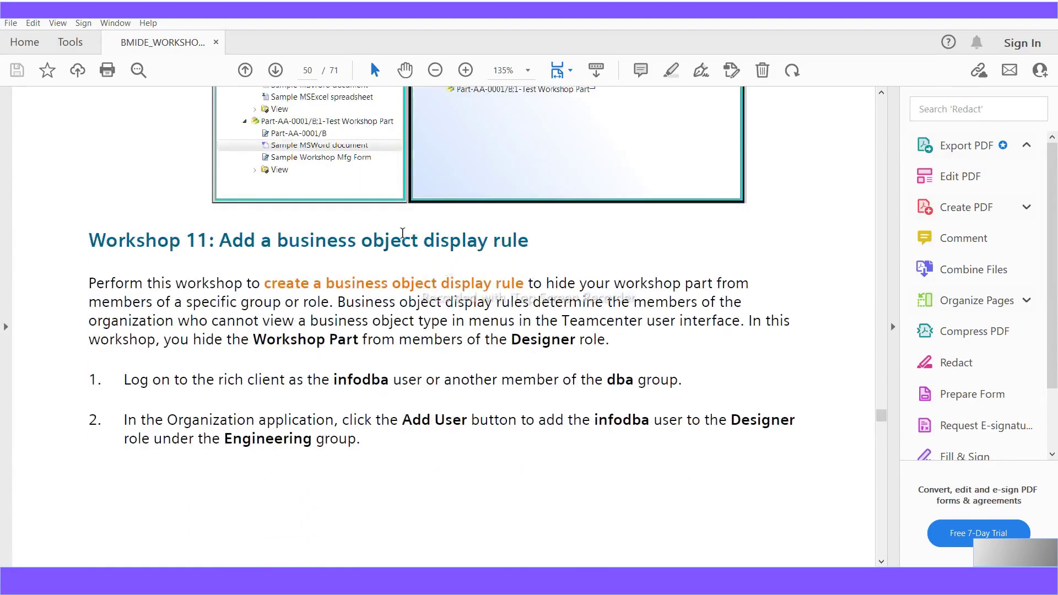
{"action": "left_click_drag", "start_coordinate": [510, 241], "coordinate": [234, 246]}
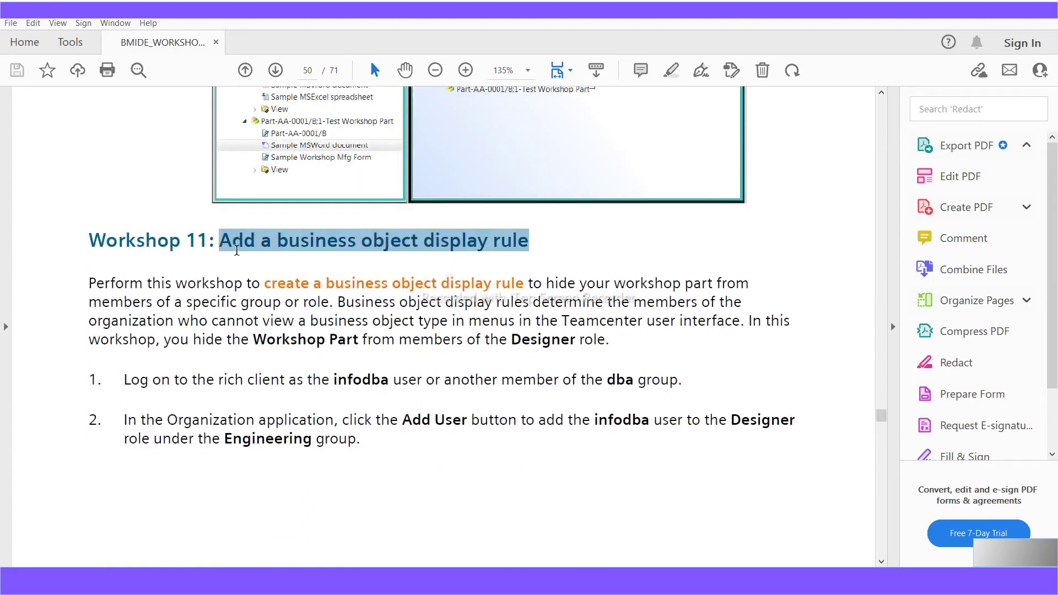
{"action": "scroll", "coordinate": [353, 416], "scroll_direction": "down", "scroll_amount": 2}
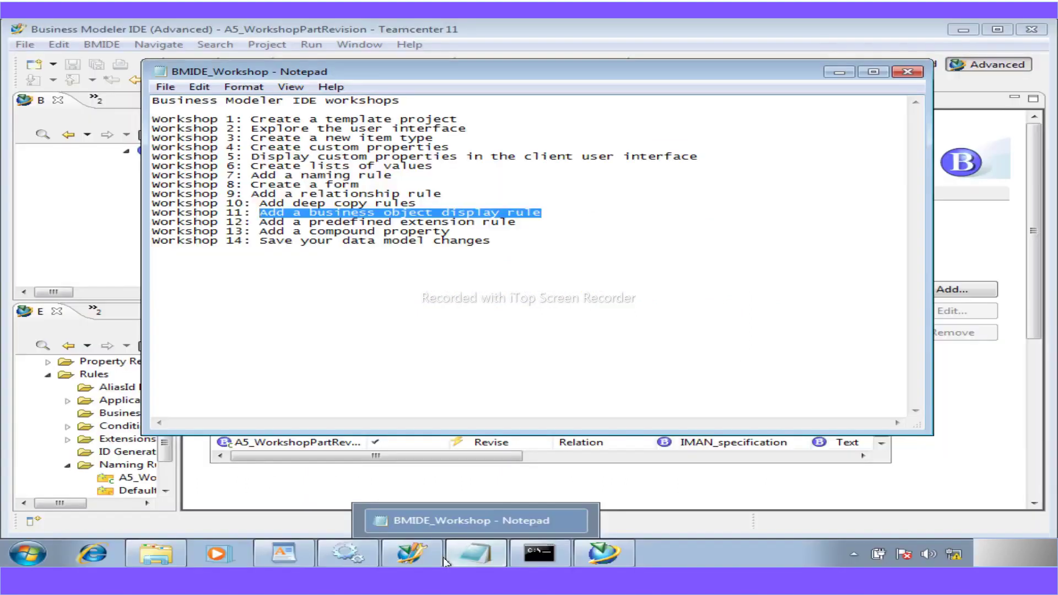
{"action": "left_click", "coordinate": [622, 560]}
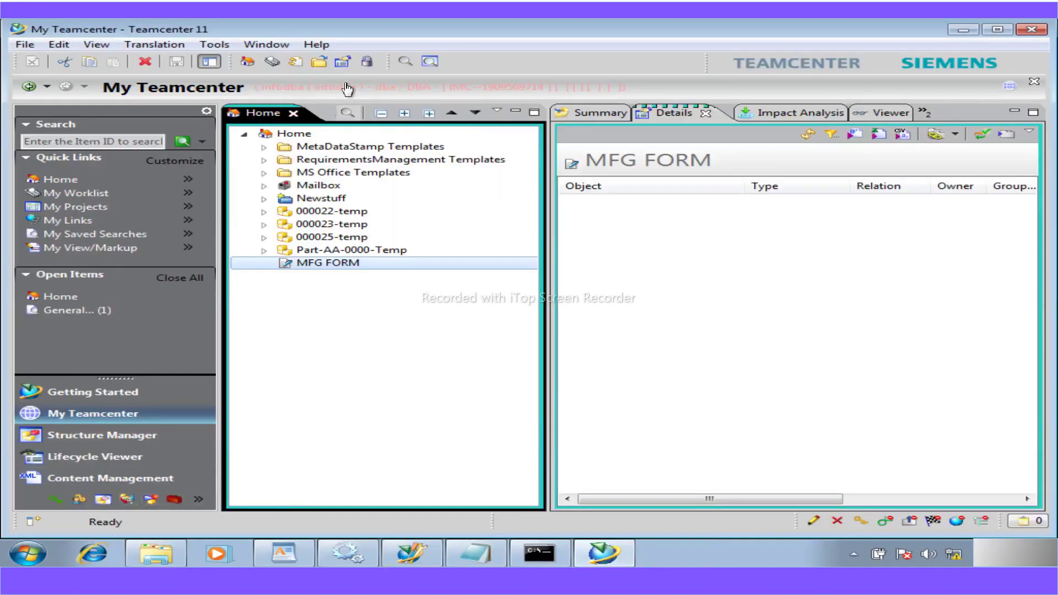
{"action": "left_click", "coordinate": [964, 30]}
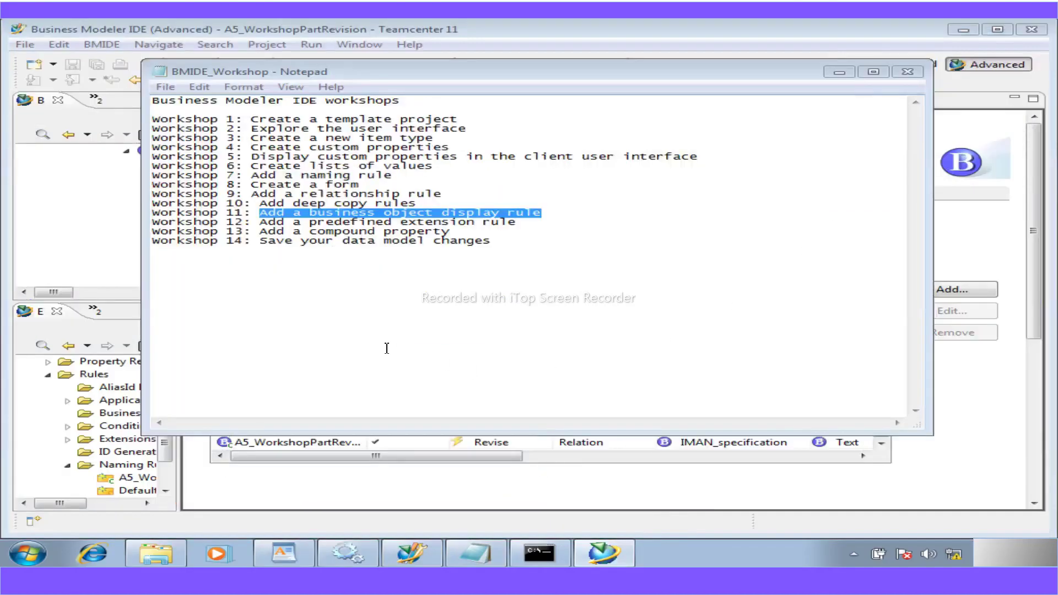
{"action": "left_click", "coordinate": [475, 553]}
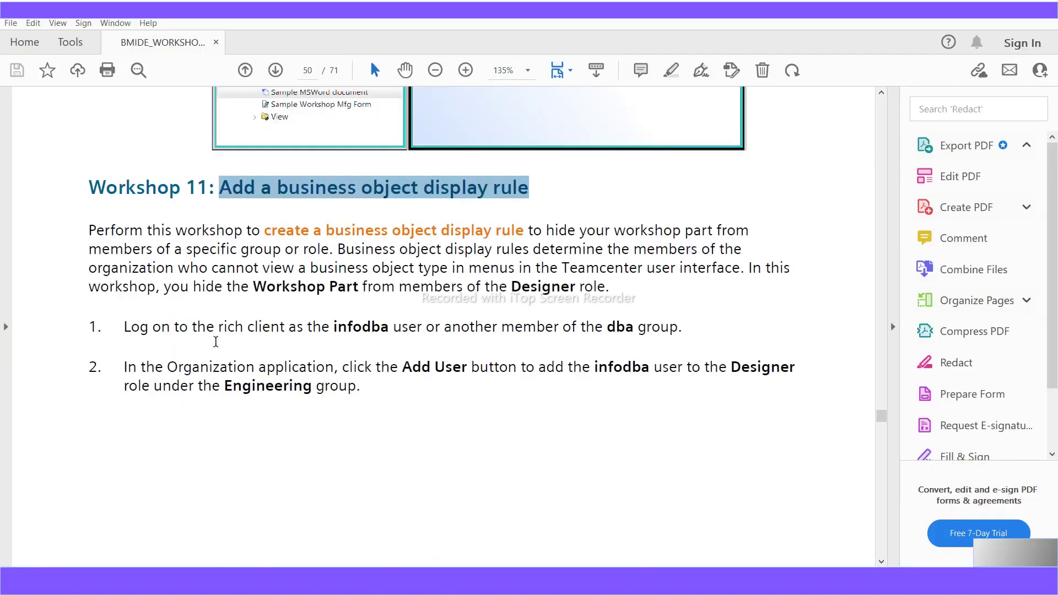
{"action": "scroll", "coordinate": [236, 283], "scroll_direction": "down", "scroll_amount": 2}
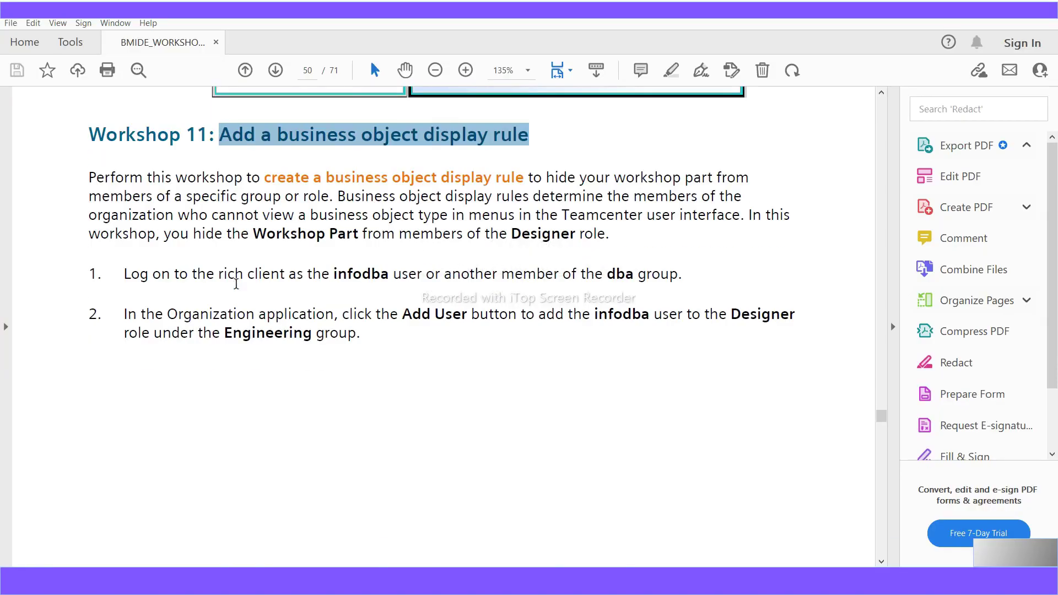
{"action": "scroll", "coordinate": [475, 315], "scroll_direction": "down", "scroll_amount": 6}
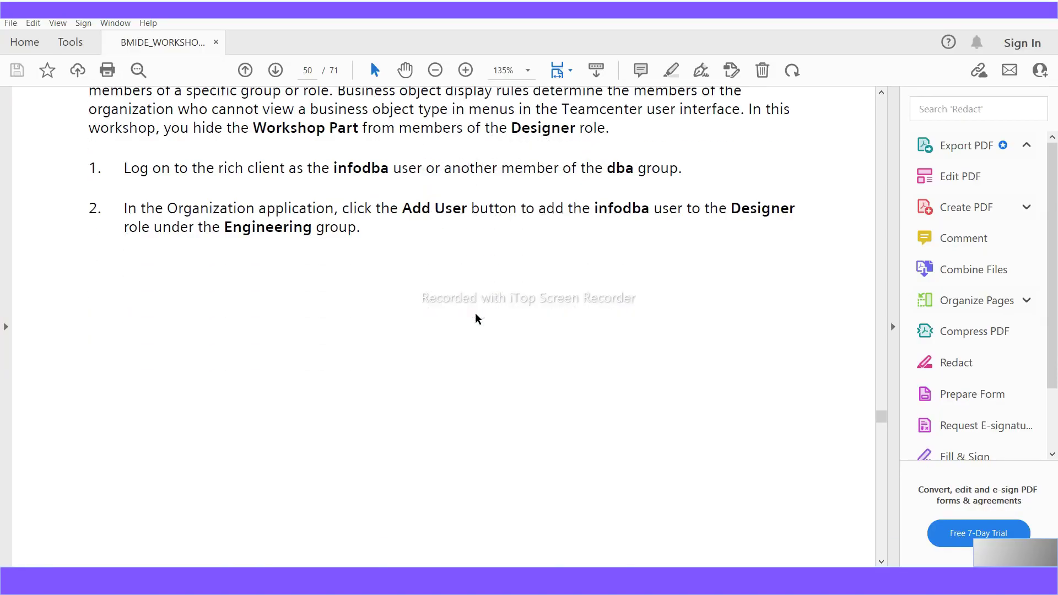
{"action": "scroll", "coordinate": [475, 315], "scroll_direction": "up", "scroll_amount": 3}
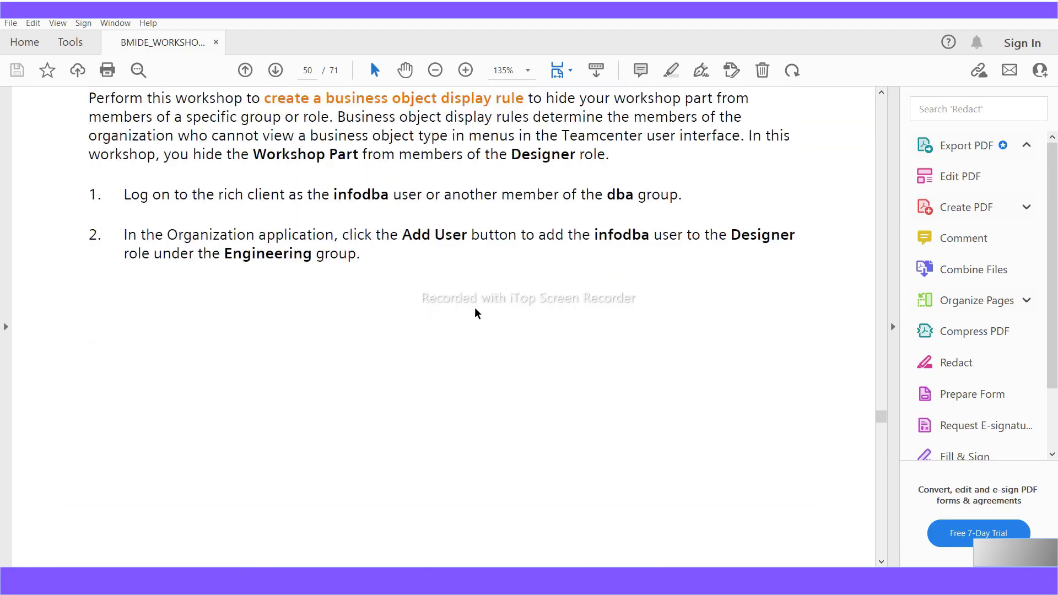
{"action": "scroll", "coordinate": [474, 308], "scroll_direction": "down", "scroll_amount": 20}
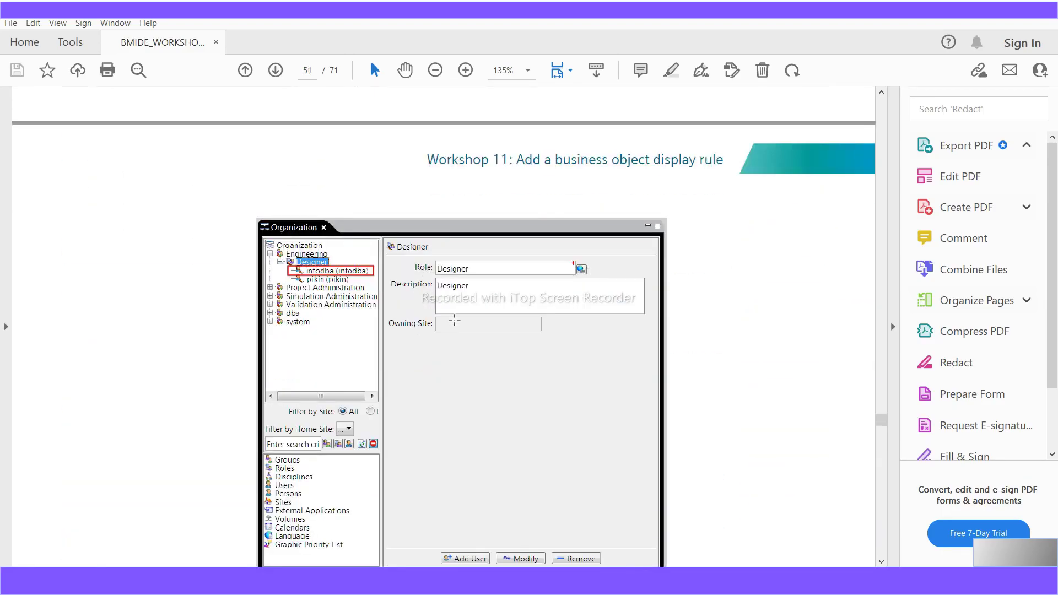
{"action": "scroll", "coordinate": [320, 285], "scroll_direction": "down", "scroll_amount": 4}
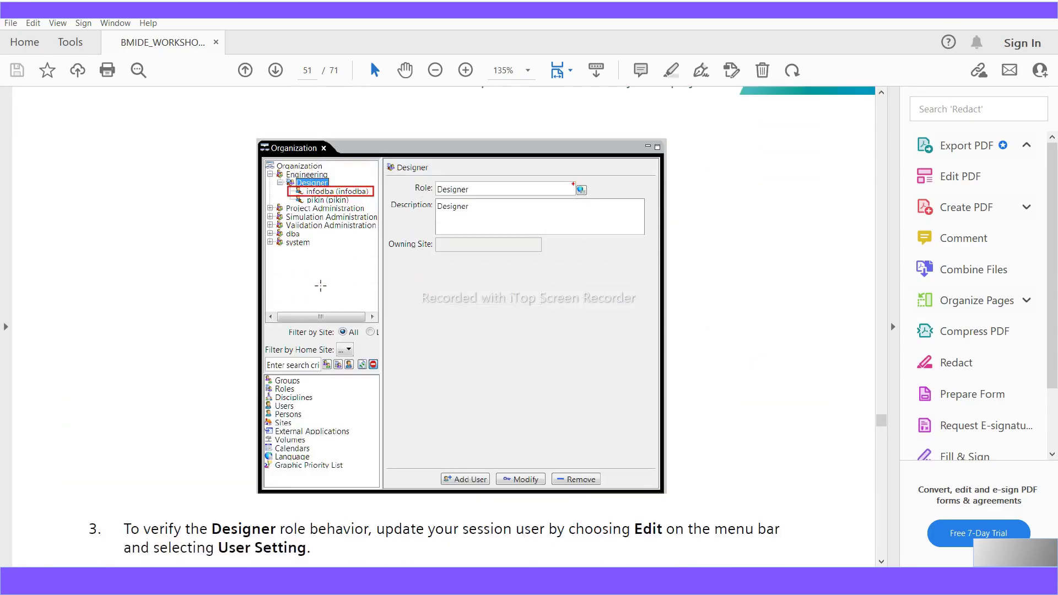
{"action": "scroll", "coordinate": [321, 284], "scroll_direction": "up", "scroll_amount": 4}
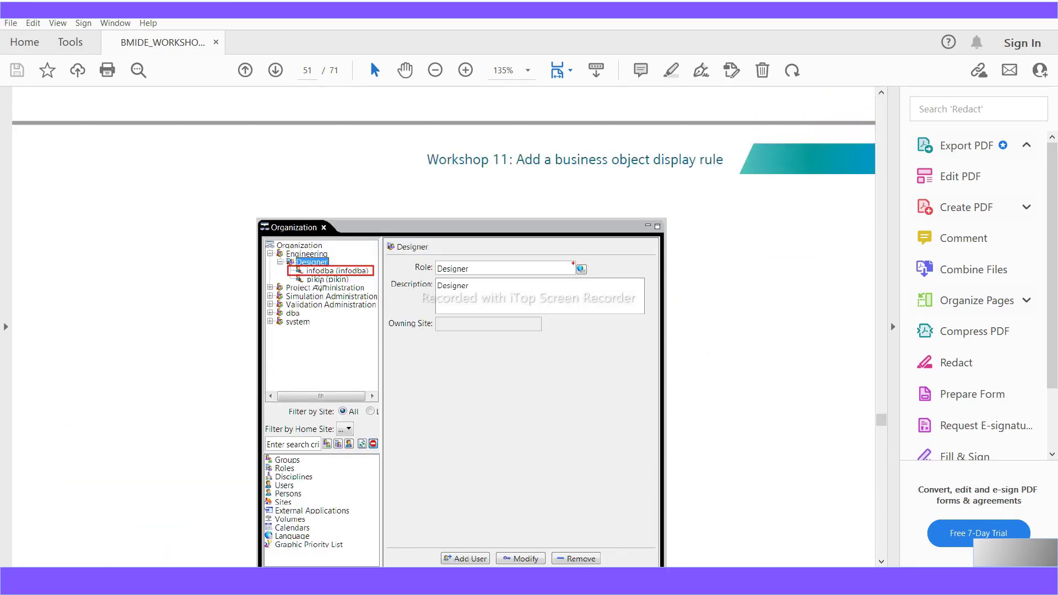
{"action": "scroll", "coordinate": [320, 287], "scroll_direction": "down", "scroll_amount": 1}
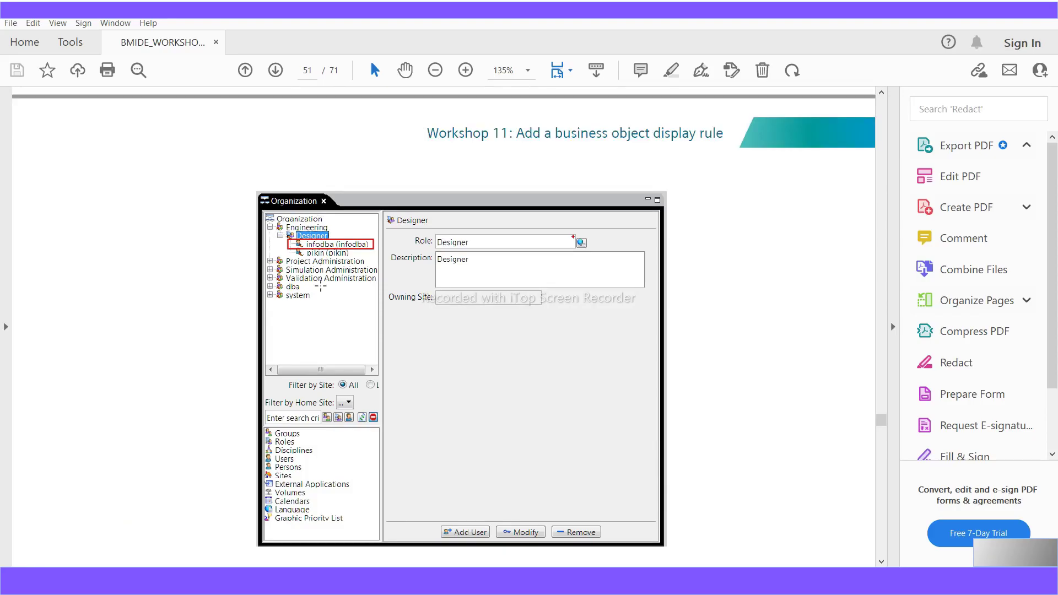
{"action": "scroll", "coordinate": [320, 286], "scroll_direction": "down", "scroll_amount": 10}
{"action": "scroll", "coordinate": [320, 286], "scroll_direction": "up", "scroll_amount": 17}
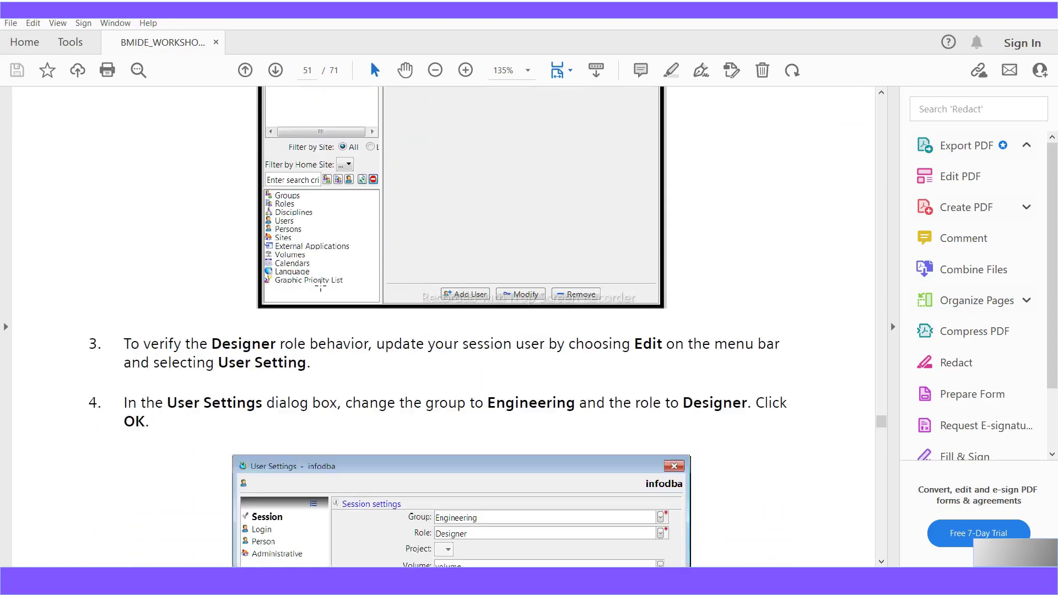
{"action": "scroll", "coordinate": [322, 286], "scroll_direction": "up", "scroll_amount": 20}
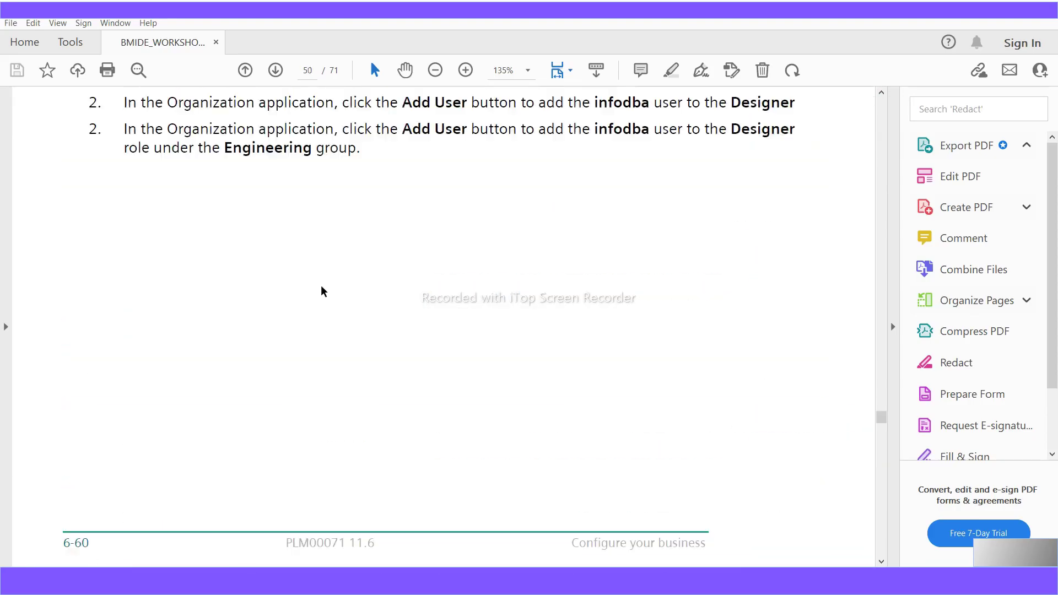
{"action": "scroll", "coordinate": [320, 285], "scroll_direction": "up", "scroll_amount": 5}
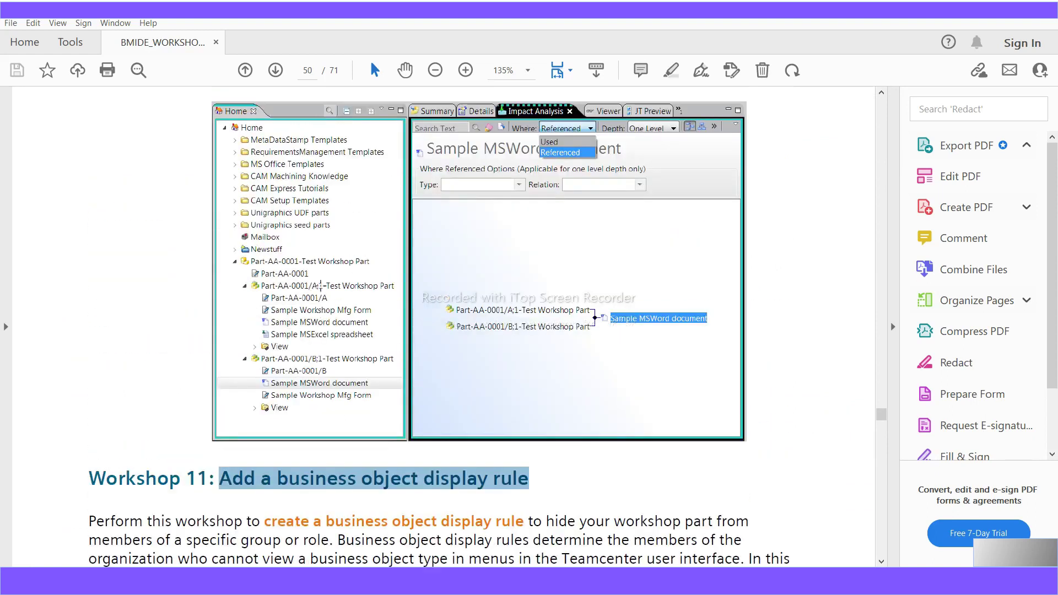
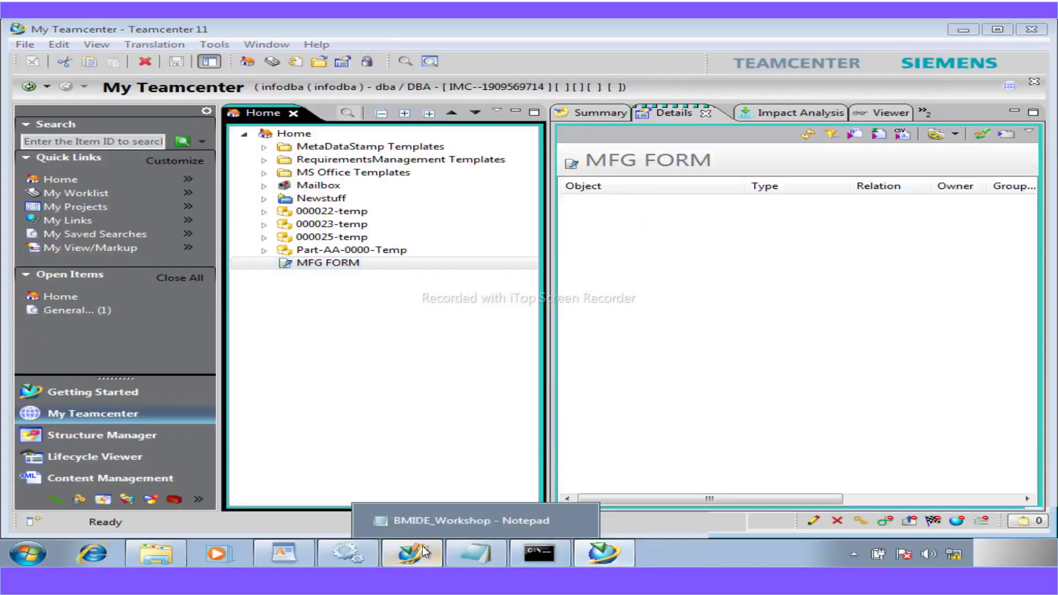
- Bring the Business Modeler IDE window with the A5_WorkshopPartRevision editor back to the front
{"action": "left_click", "coordinate": [422, 546]}
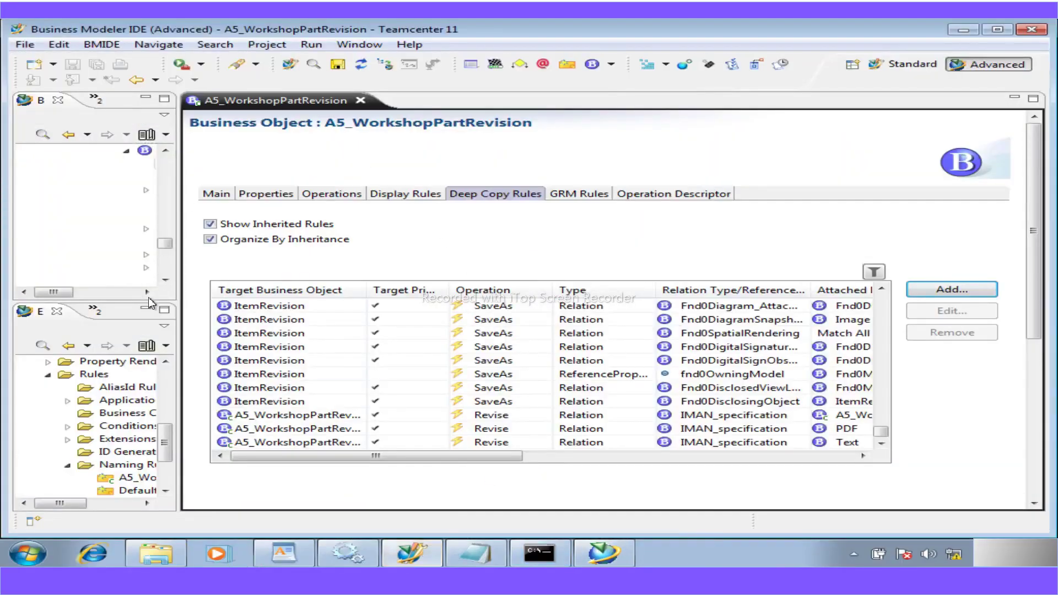
- Filter business objects by 'com', open Company, and show its display rules
{"action": "left_click_drag", "start_coordinate": [181, 175], "coordinate": [356, 175]}
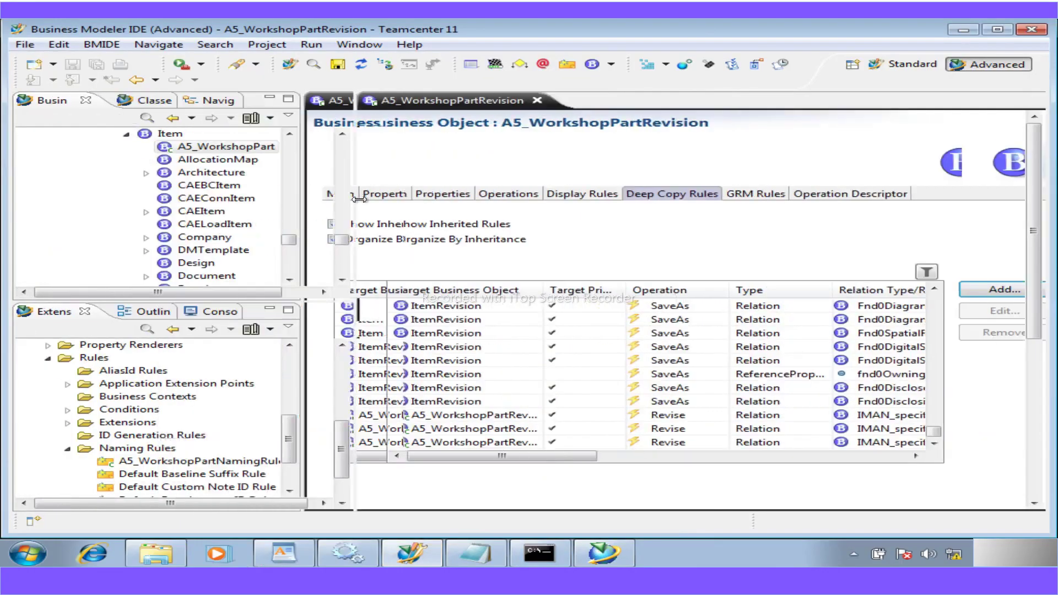
{"action": "left_click", "coordinate": [201, 118]}
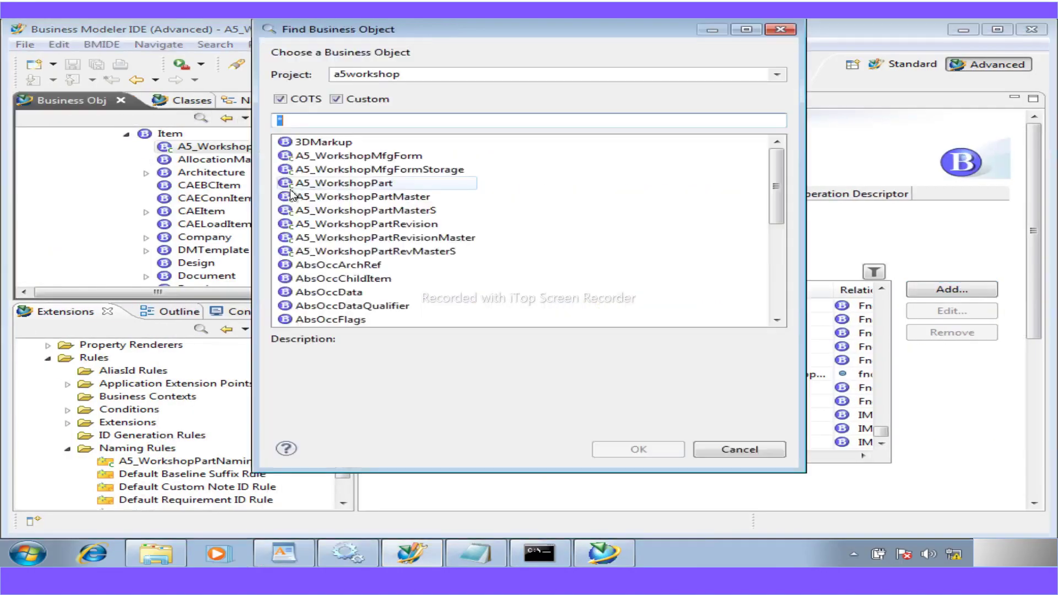
{"action": "type", "text": "com"}
{"action": "double_click", "coordinate": [325, 143]}
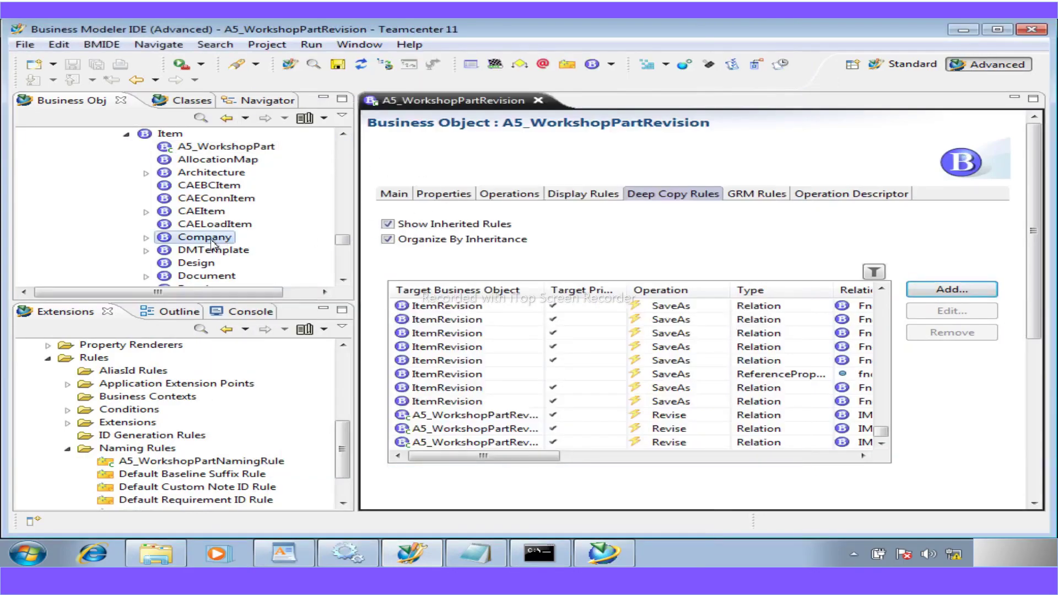
{"action": "left_click", "coordinate": [213, 241]}
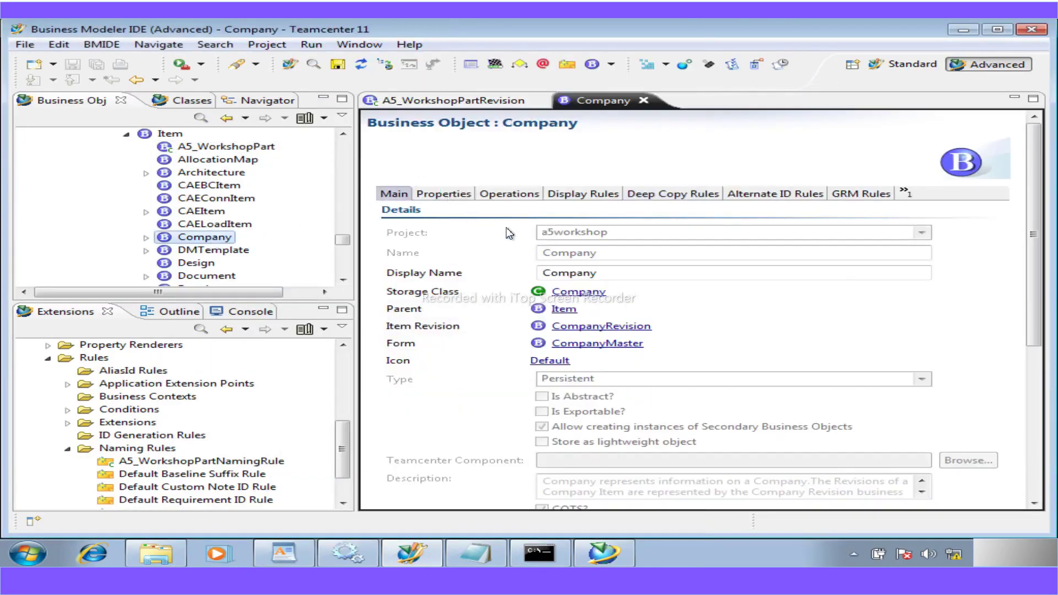
{"action": "left_click", "coordinate": [567, 196]}
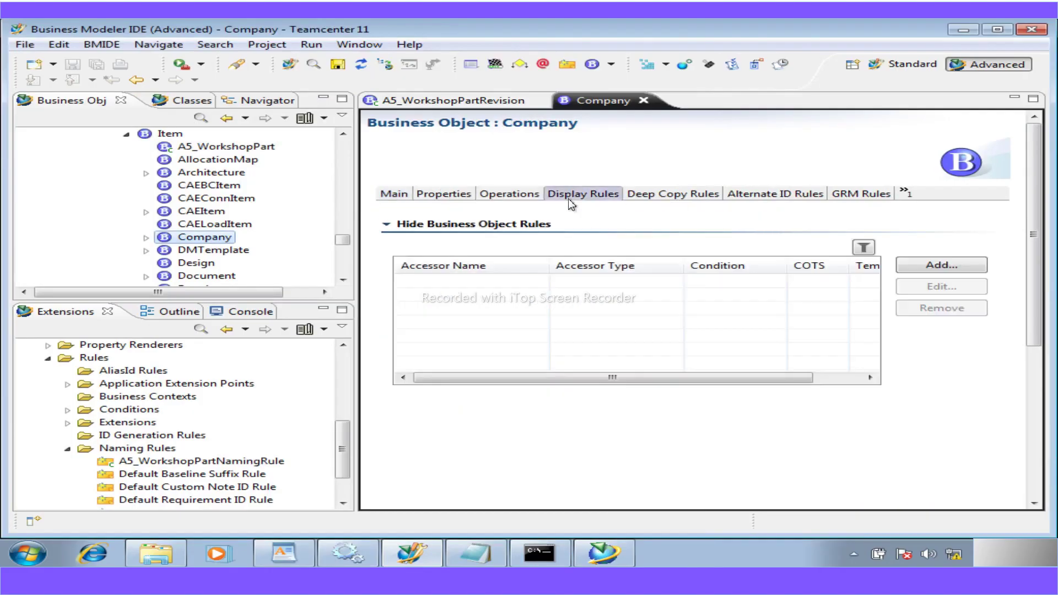
- Start a hide display rule for Company, log in, and browse the organization for dba
{"action": "left_click", "coordinate": [928, 267]}
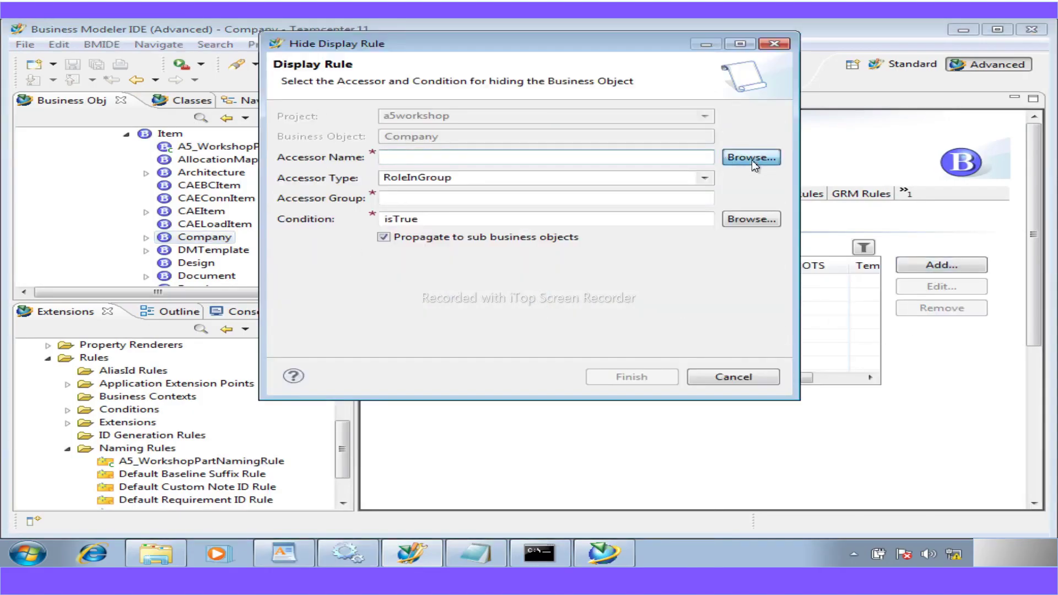
{"action": "left_click", "coordinate": [751, 158]}
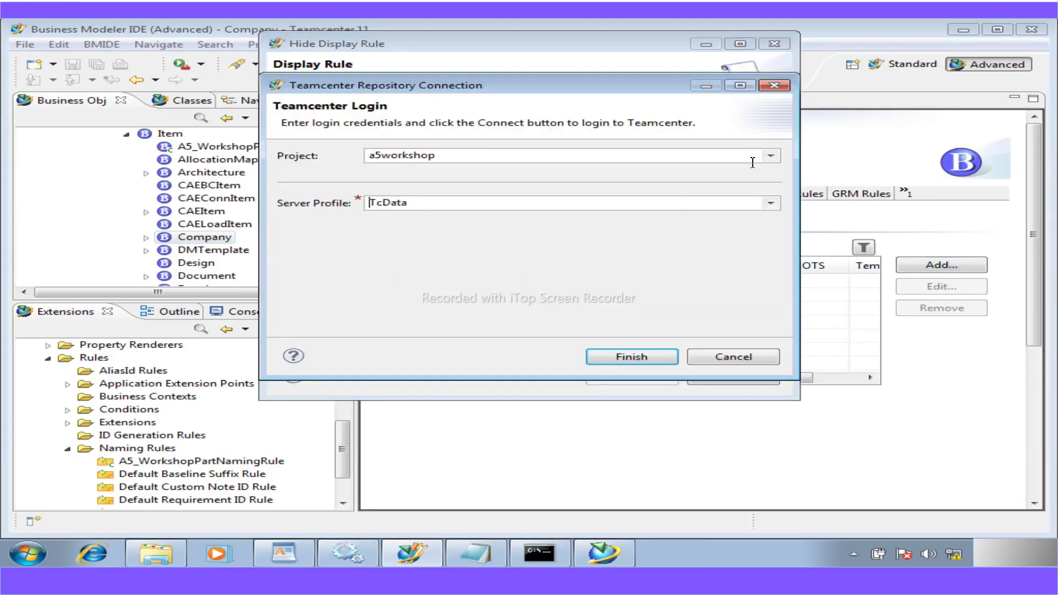
{"action": "left_click", "coordinate": [621, 359]}
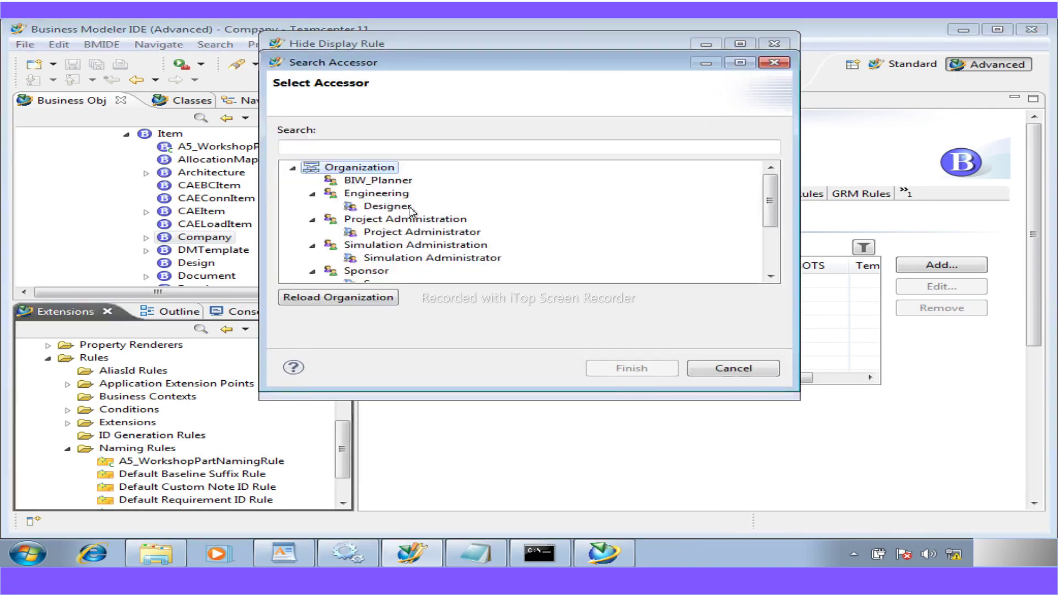
{"action": "left_click", "coordinate": [366, 271]}
{"action": "scroll", "coordinate": [378, 270], "scroll_direction": "down", "scroll_amount": 2}
{"action": "left_click", "coordinate": [375, 270]}
{"action": "scroll", "coordinate": [379, 276], "scroll_direction": "down", "scroll_amount": 1}
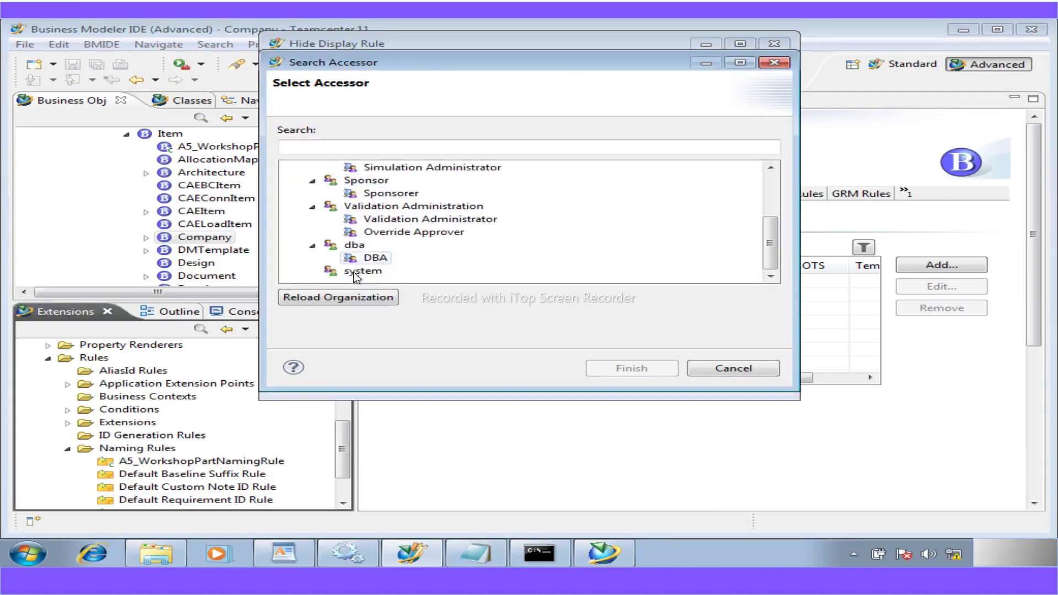
{"action": "left_click", "coordinate": [378, 261]}
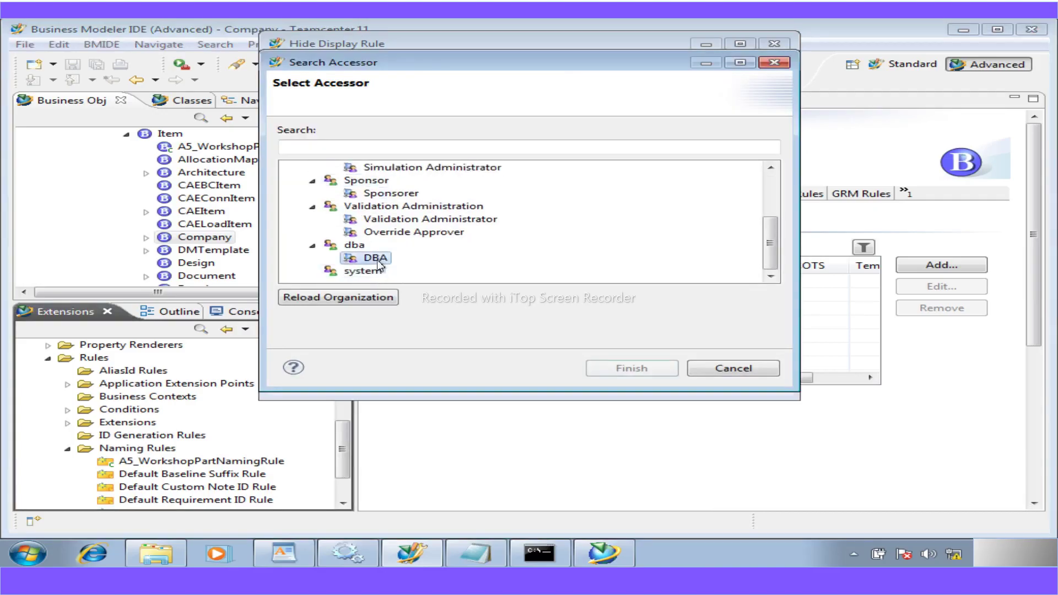
{"action": "left_click", "coordinate": [659, 369]}
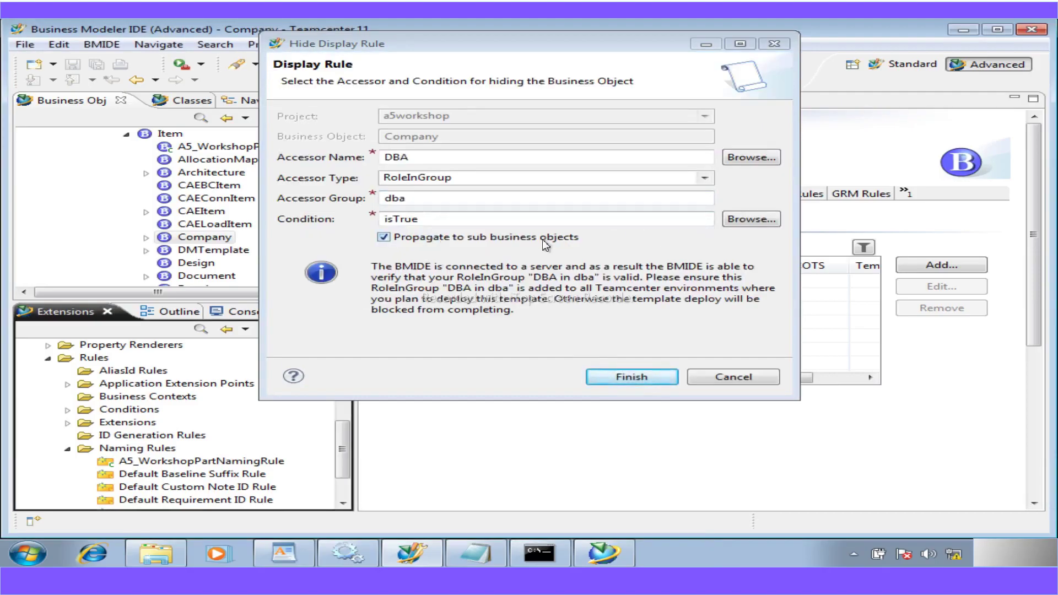
- Set the accessor type to Group, choose the dba group, and create the hide rule
{"action": "left_click", "coordinate": [706, 179]}
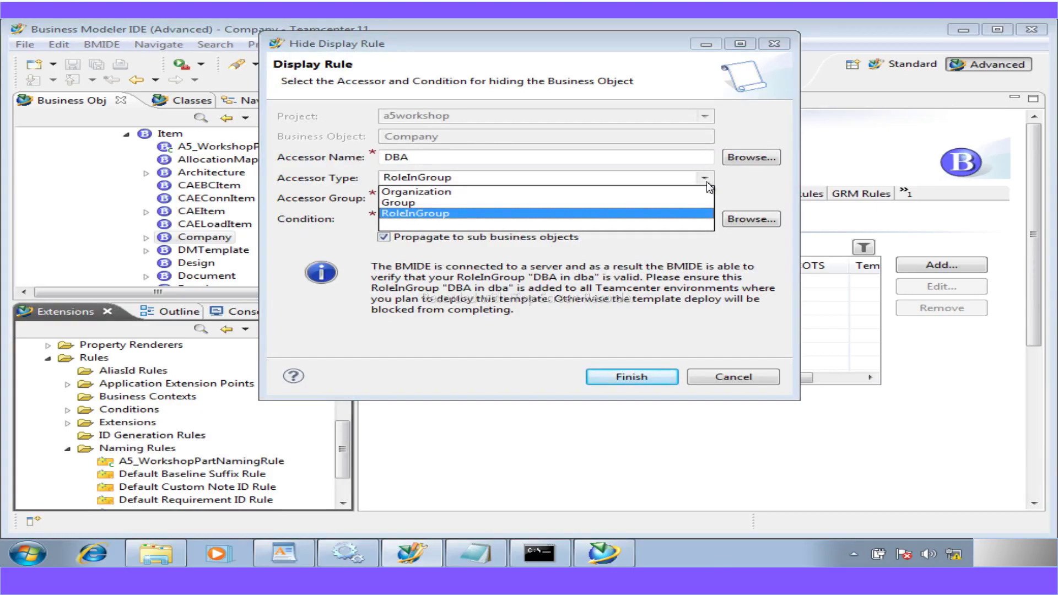
{"action": "left_click", "coordinate": [408, 202]}
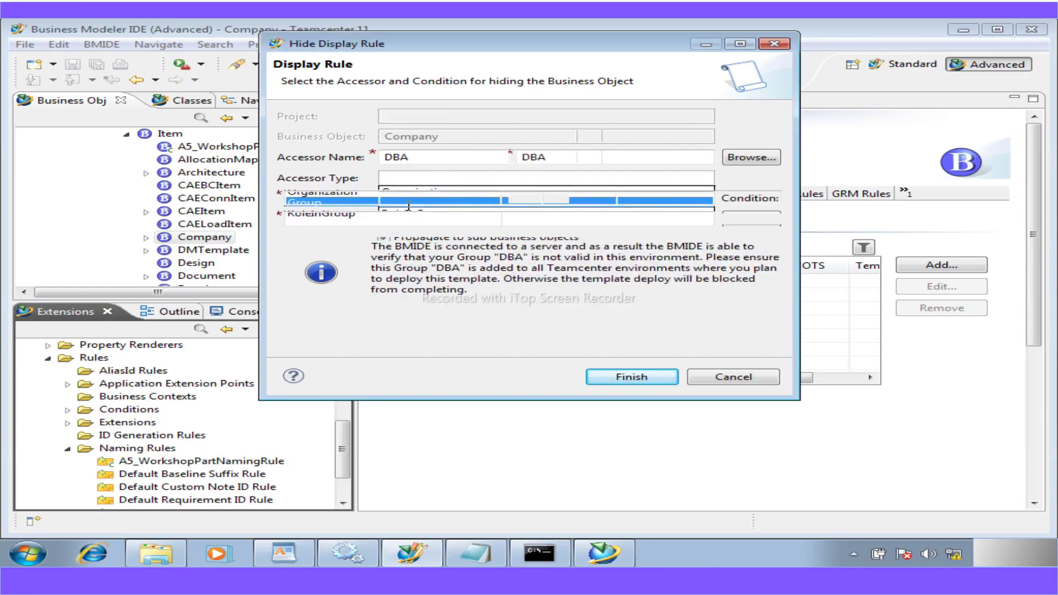
{"action": "left_click", "coordinate": [738, 158]}
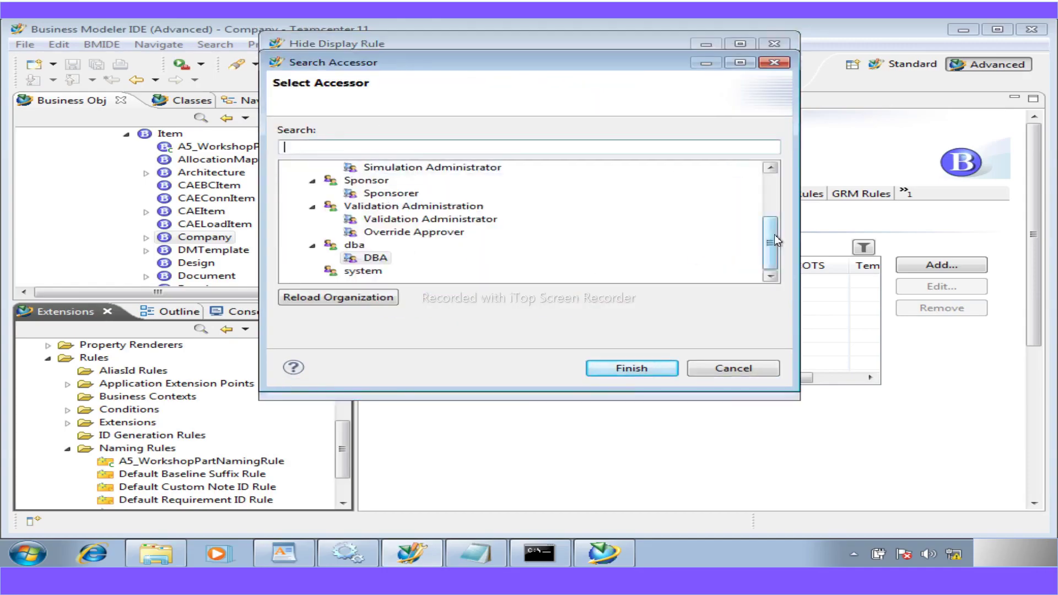
{"action": "left_click_drag", "start_coordinate": [774, 233], "coordinate": [775, 229]}
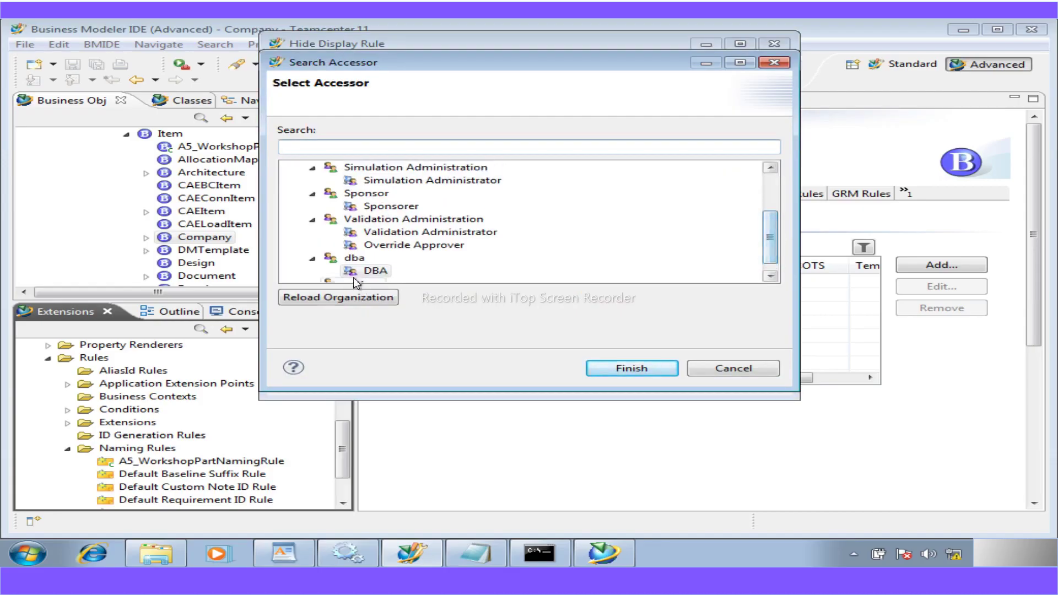
{"action": "left_click", "coordinate": [338, 261]}
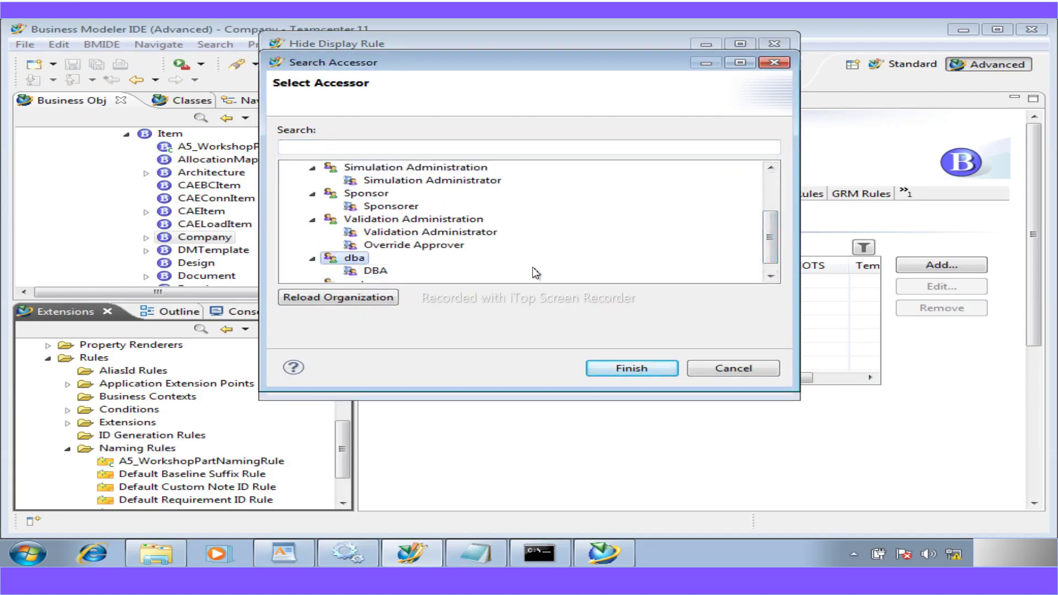
{"action": "left_click", "coordinate": [621, 371]}
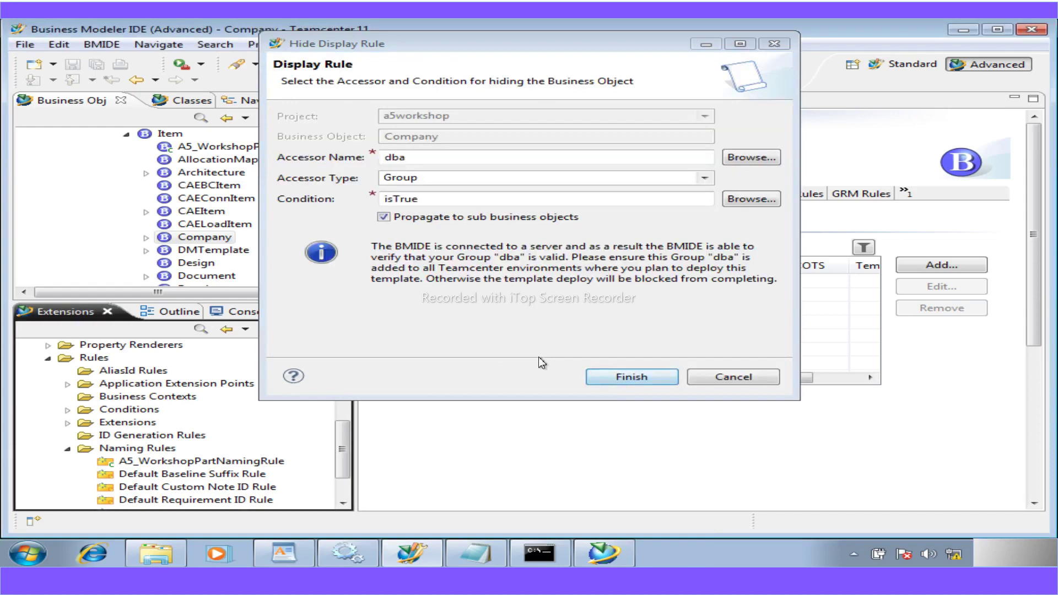
{"action": "left_click", "coordinate": [625, 378]}
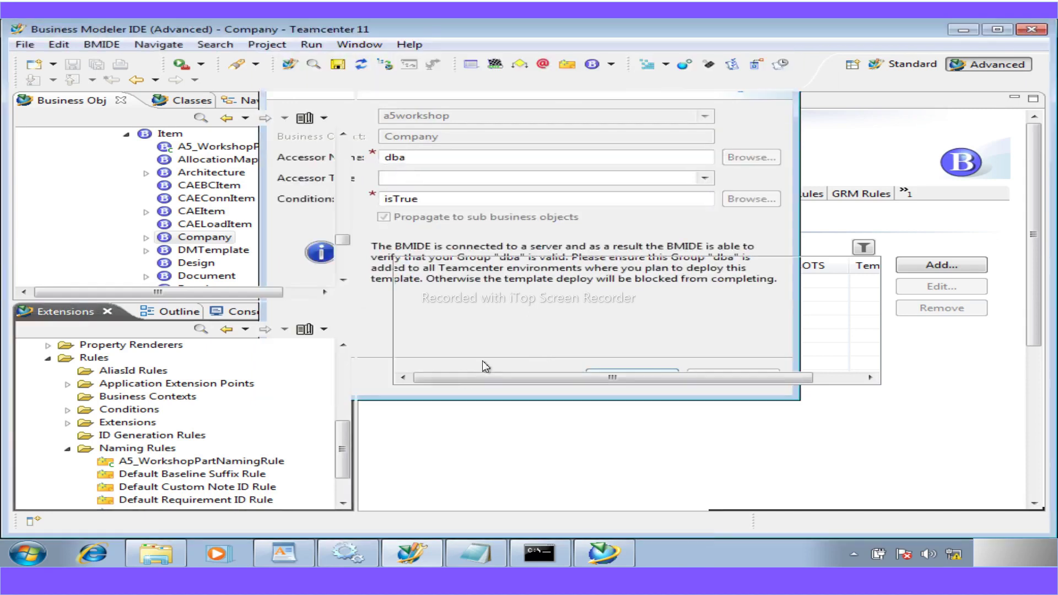
- In My Teamcenter, confirm Company is still offered as a new item type when filtering 'com'
{"action": "left_click", "coordinate": [603, 553]}
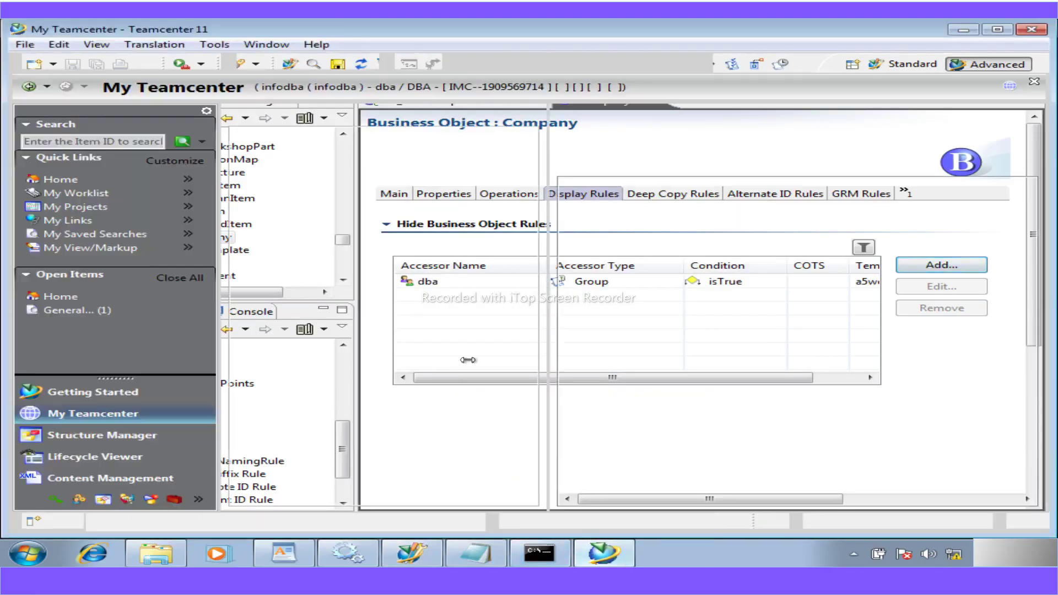
{"action": "left_click", "coordinate": [281, 139]}
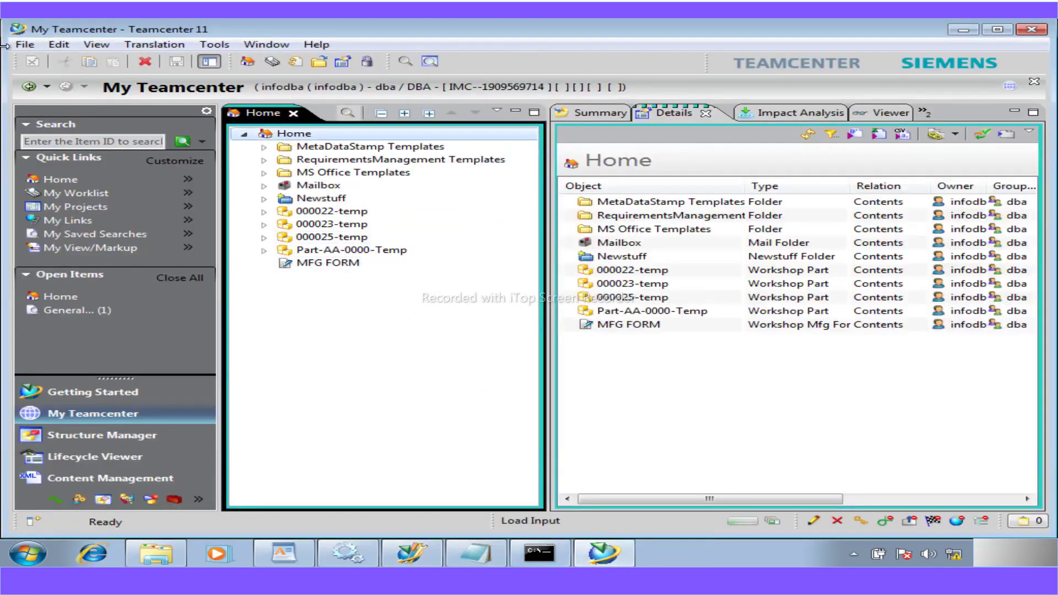
{"action": "left_click", "coordinate": [24, 44]}
{"action": "mouse_move", "coordinate": [53, 65]}
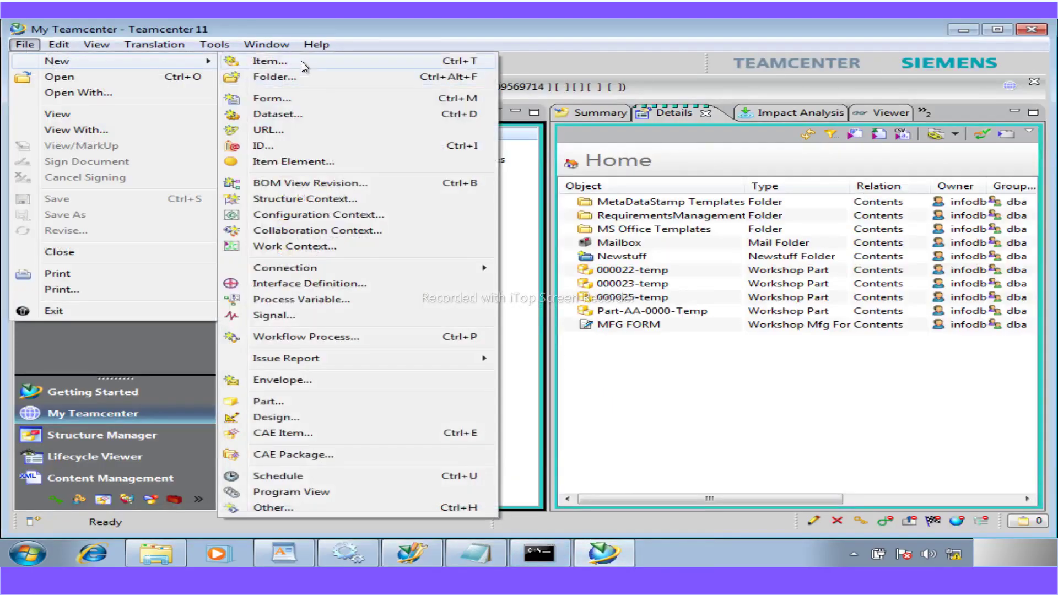
{"action": "left_click", "coordinate": [302, 64]}
{"action": "type", "text": "com"}
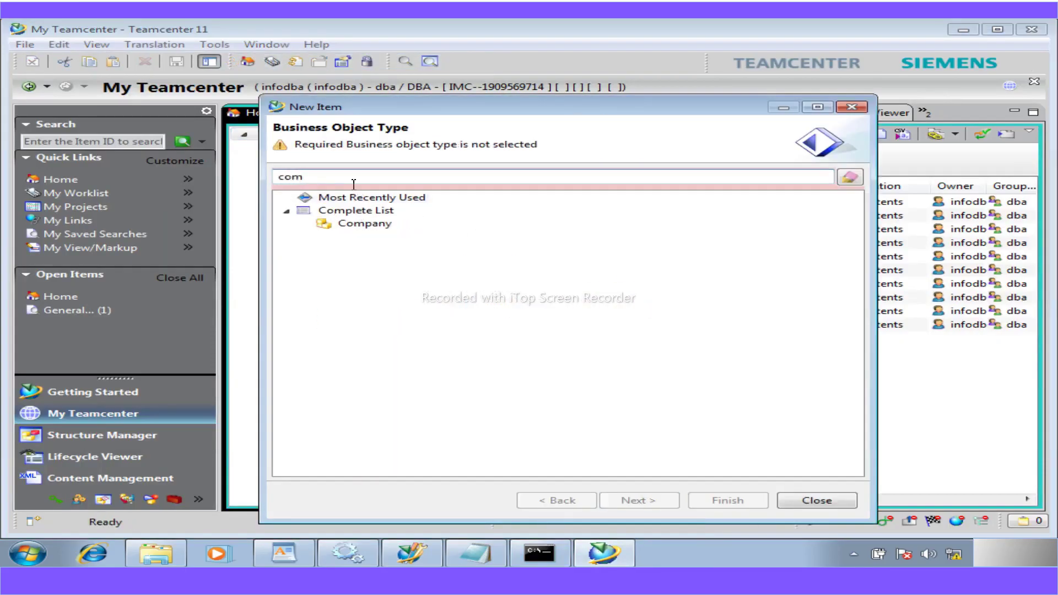
{"action": "left_click", "coordinate": [365, 224]}
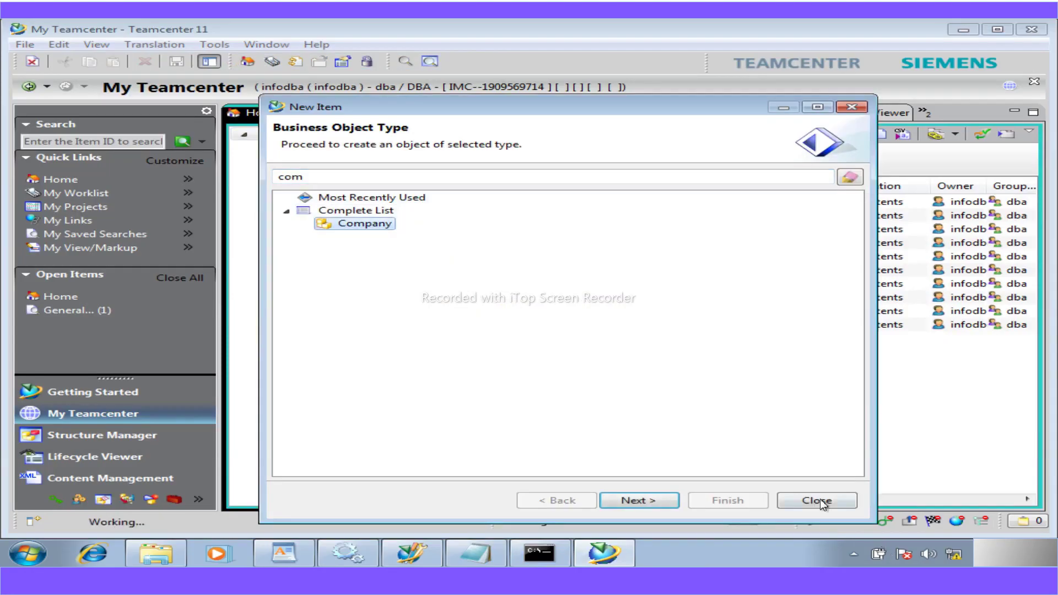
{"action": "left_click", "coordinate": [816, 500]}
- Save the a5workshop data model in Business Modeler IDE
{"action": "left_click", "coordinate": [411, 552]}
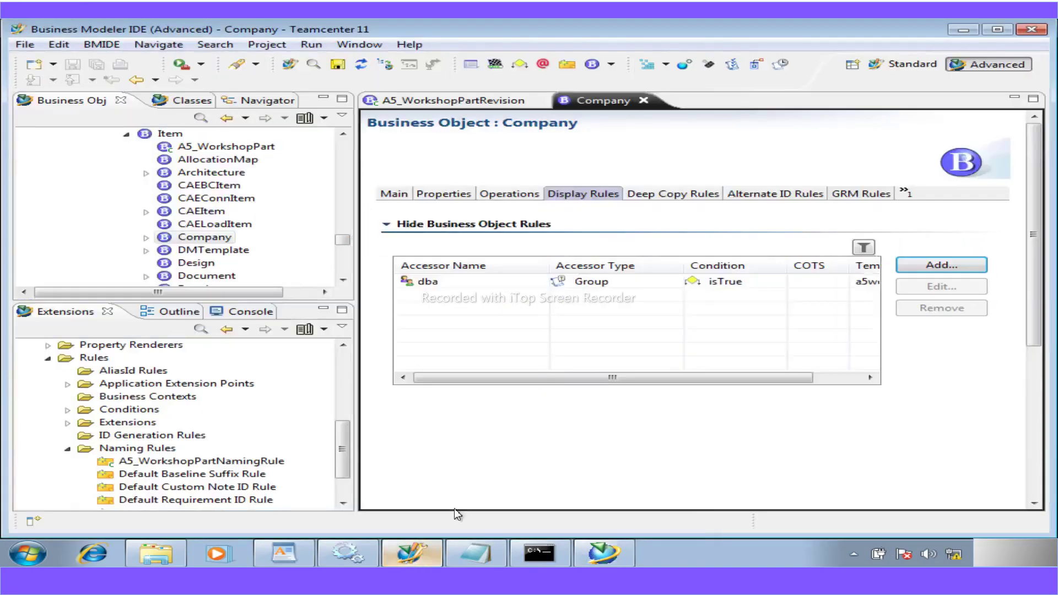
{"action": "left_click", "coordinate": [337, 64]}
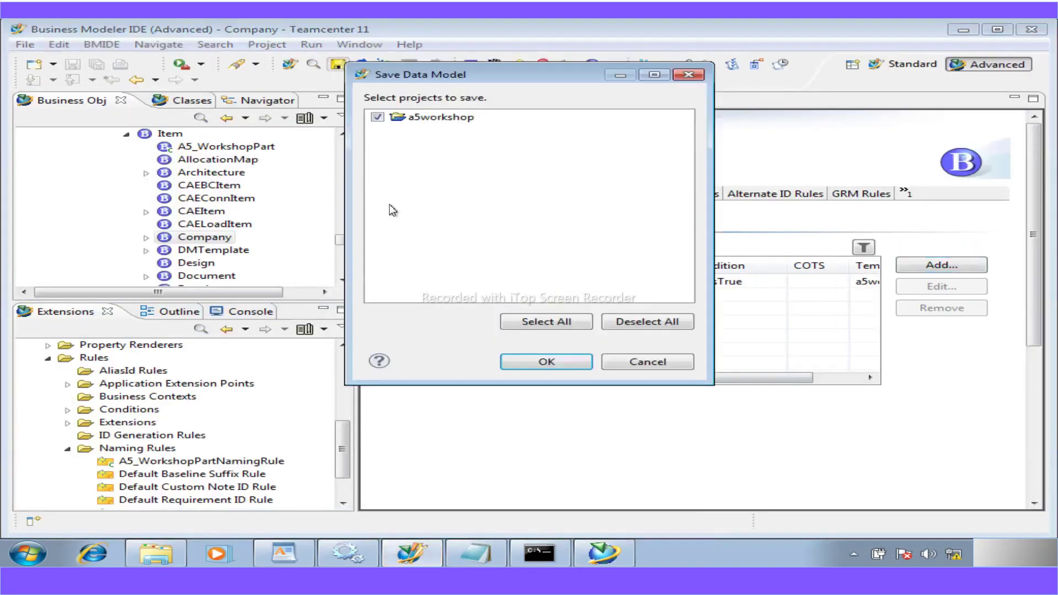
{"action": "left_click", "coordinate": [545, 361]}
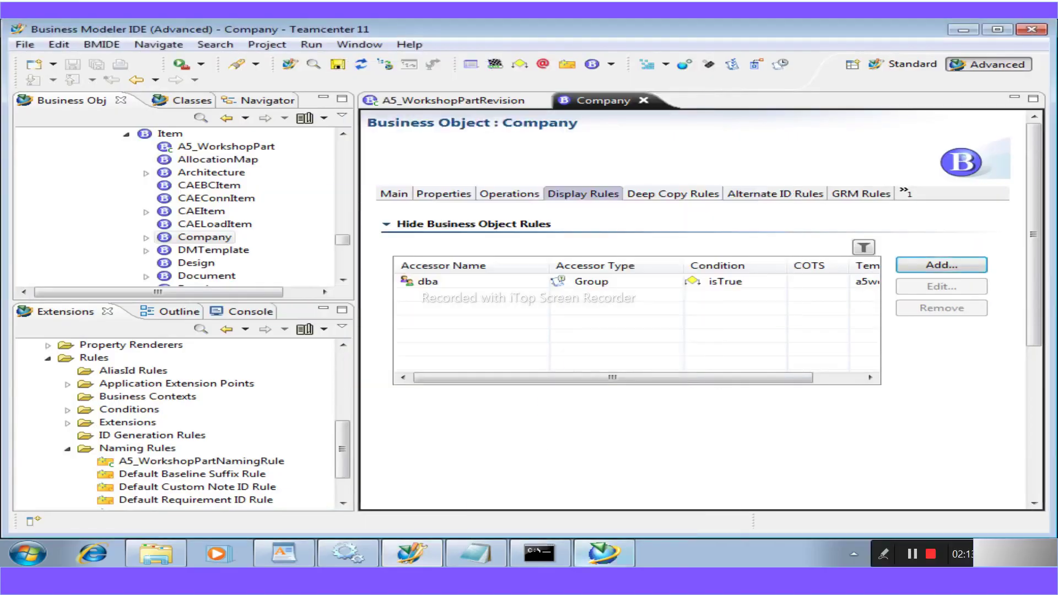
{"action": "mouse_move", "coordinate": [474, 554]}
{"action": "left_click", "coordinate": [559, 521]}
- Scroll the workshop guide from page 50 to Workshop 13: Add a compound property on page 60
{"action": "scroll", "coordinate": [413, 457], "scroll_direction": "down", "scroll_amount": 2}
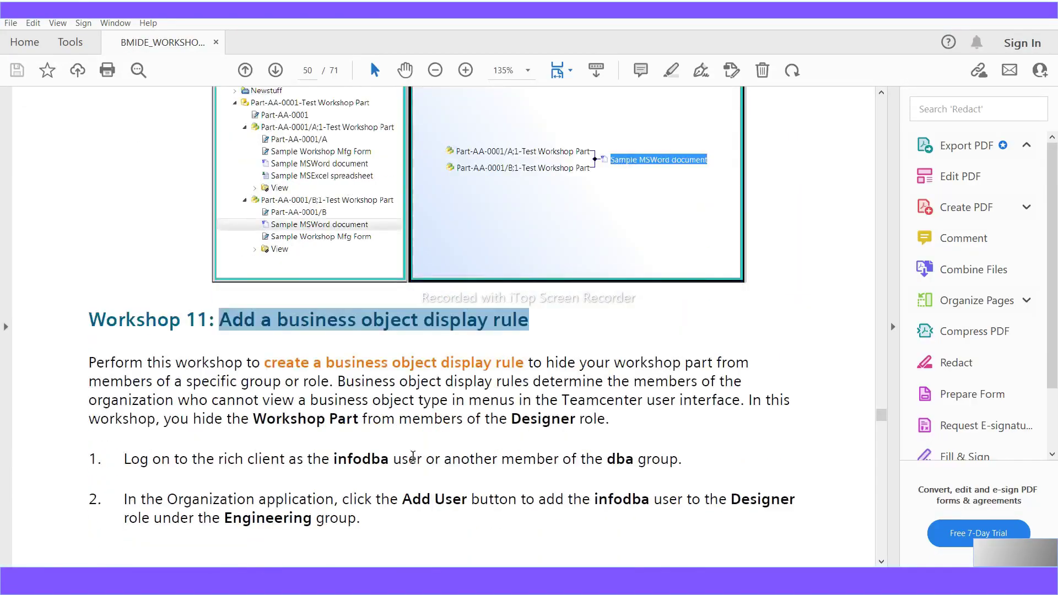
{"action": "scroll", "coordinate": [412, 456], "scroll_direction": "down", "scroll_amount": 15}
{"action": "scroll", "coordinate": [412, 456], "scroll_direction": "up", "scroll_amount": 14}
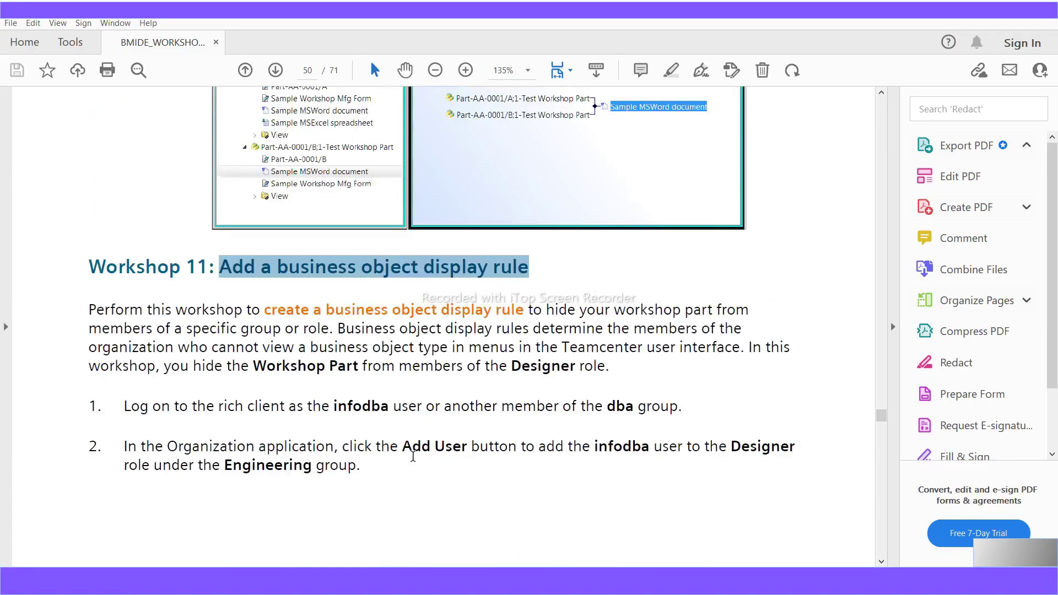
{"action": "scroll", "coordinate": [411, 456], "scroll_direction": "down", "scroll_amount": 20}
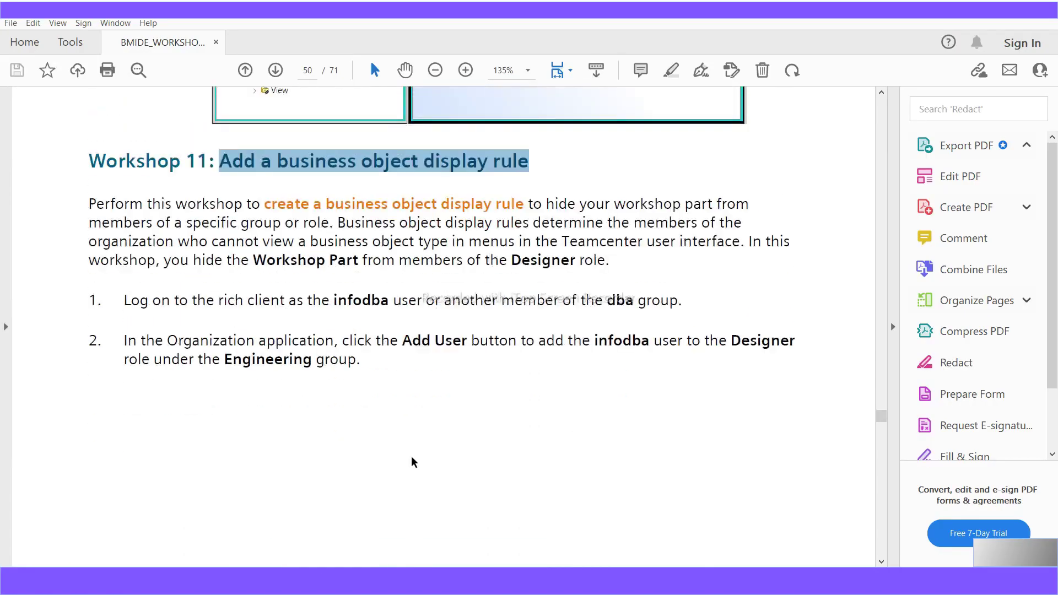
{"action": "scroll", "coordinate": [409, 457], "scroll_direction": "down", "scroll_amount": 7}
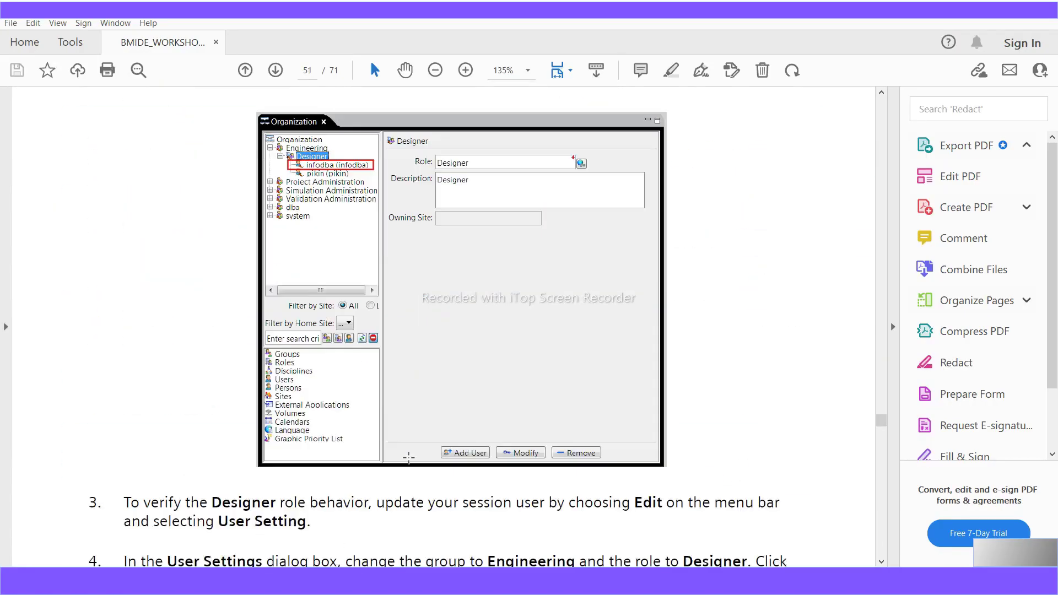
{"action": "scroll", "coordinate": [409, 457], "scroll_direction": "down", "scroll_amount": 16}
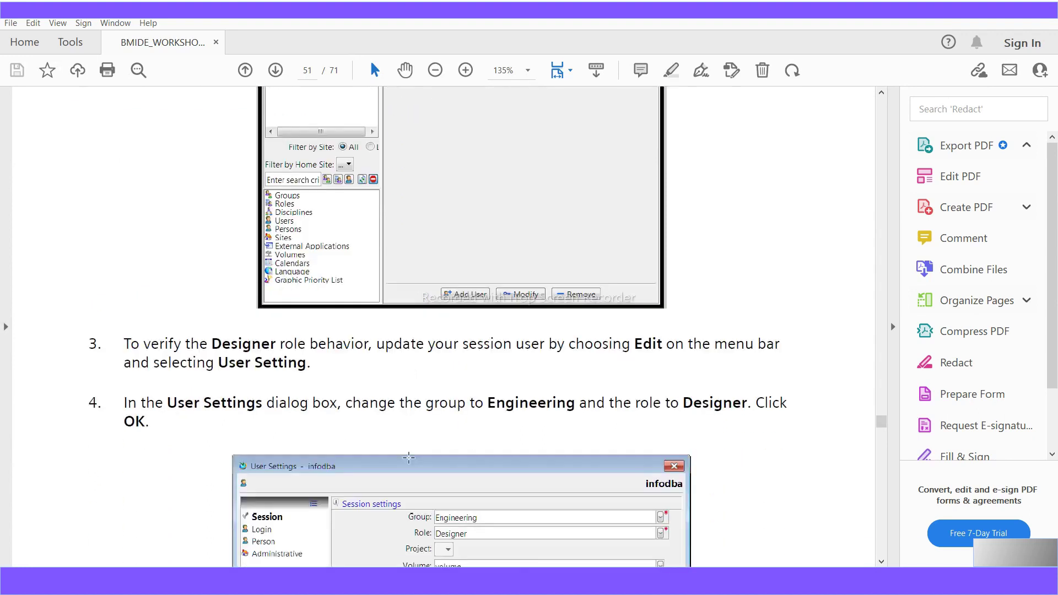
{"action": "scroll", "coordinate": [409, 457], "scroll_direction": "down", "scroll_amount": 5}
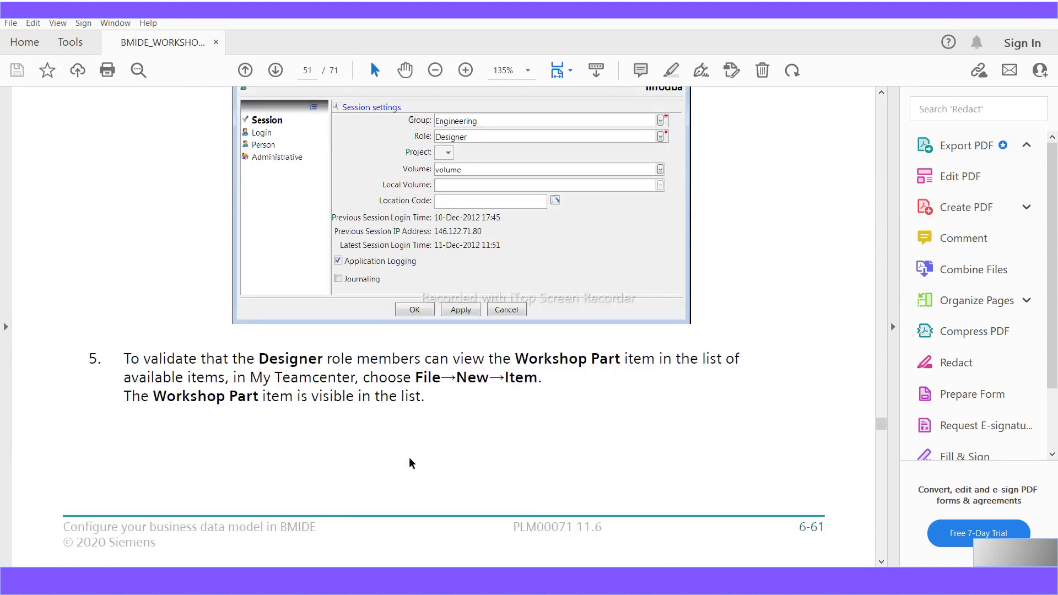
{"action": "scroll", "coordinate": [409, 457], "scroll_direction": "down", "scroll_amount": 18}
{"action": "scroll", "coordinate": [408, 457], "scroll_direction": "down", "scroll_amount": 14}
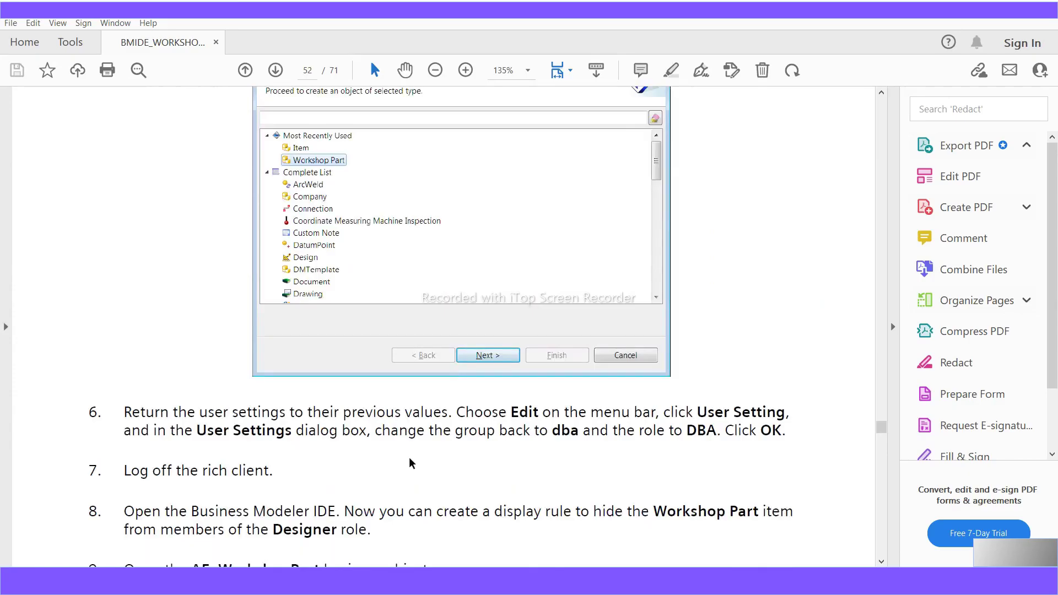
{"action": "scroll", "coordinate": [409, 457], "scroll_direction": "up", "scroll_amount": 15}
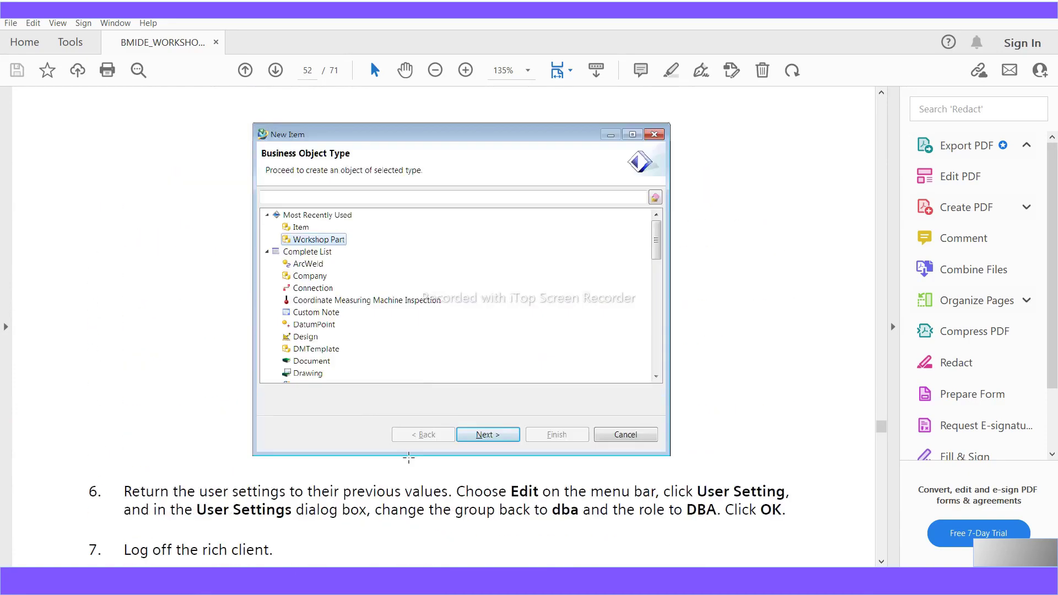
{"action": "scroll", "coordinate": [409, 457], "scroll_direction": "down", "scroll_amount": 20}
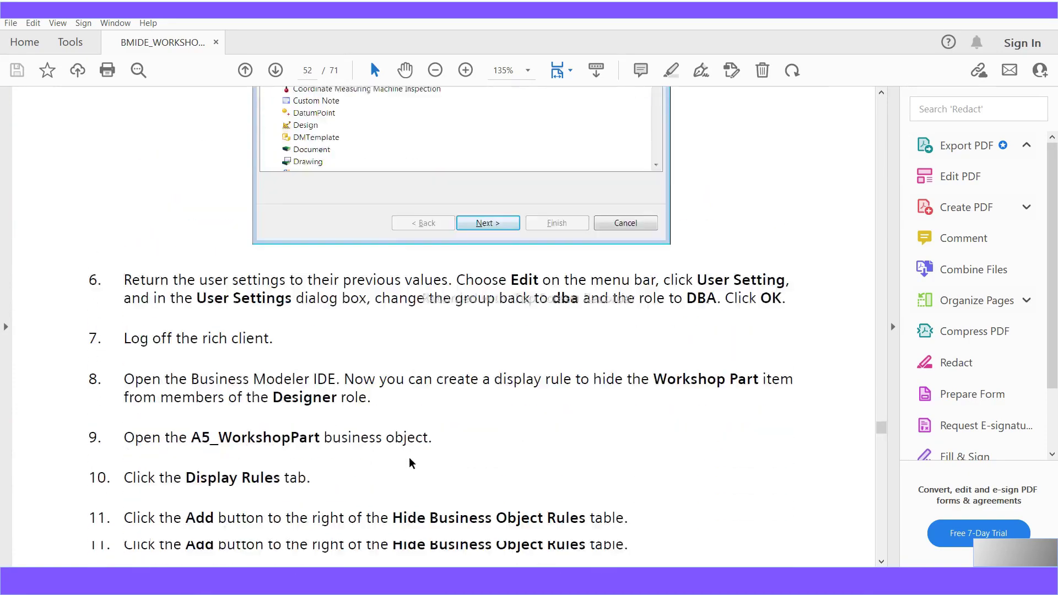
{"action": "scroll", "coordinate": [409, 459], "scroll_direction": "down", "scroll_amount": 20}
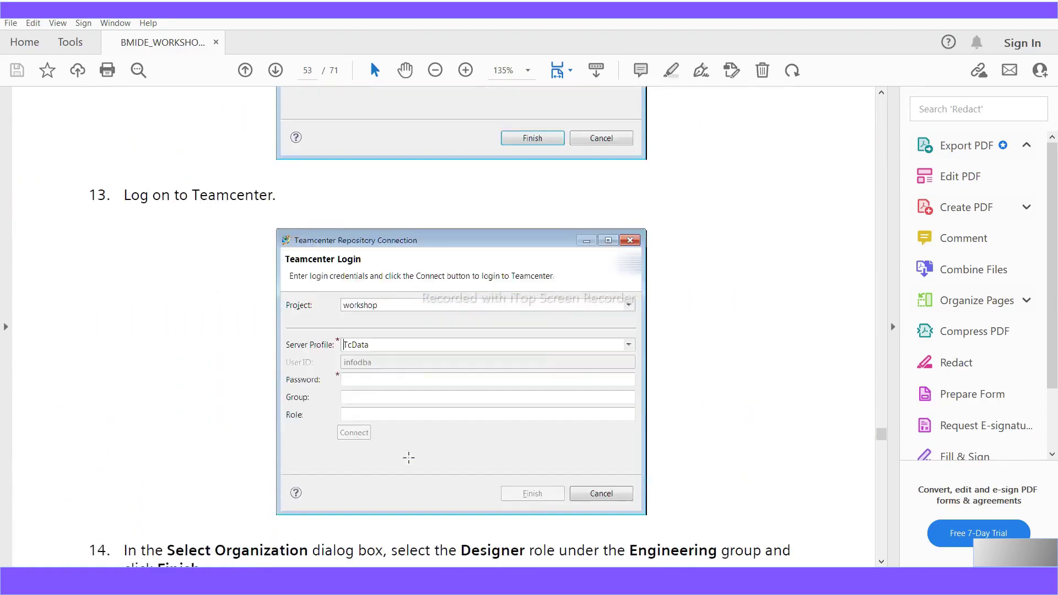
{"action": "scroll", "coordinate": [408, 457], "scroll_direction": "down", "scroll_amount": 20}
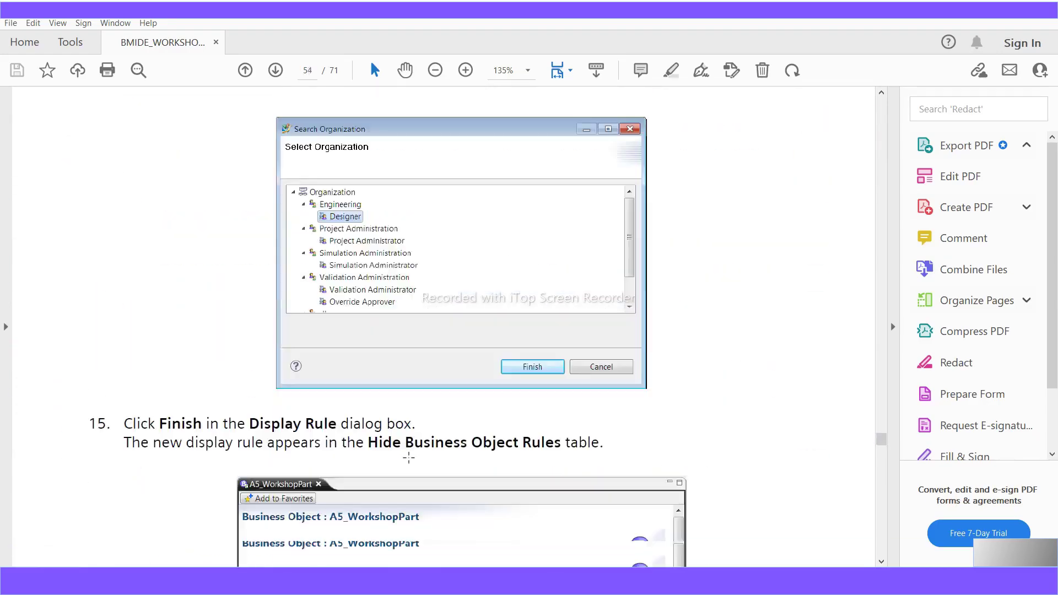
{"action": "scroll", "coordinate": [409, 457], "scroll_direction": "down", "scroll_amount": 20}
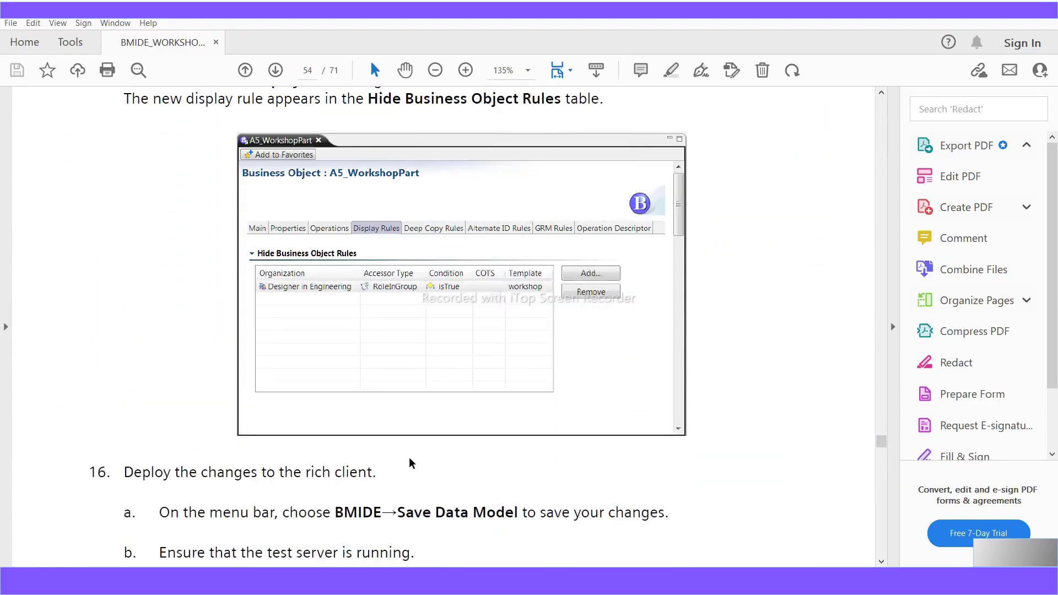
{"action": "scroll", "coordinate": [409, 458], "scroll_direction": "down", "scroll_amount": 20}
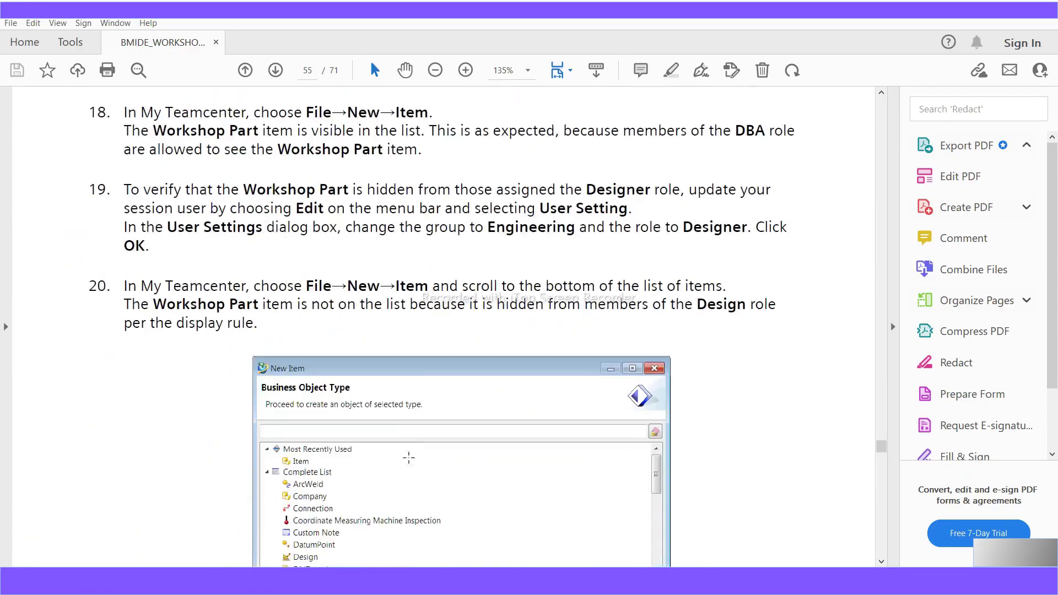
{"action": "scroll", "coordinate": [336, 452], "scroll_direction": "down", "scroll_amount": 15}
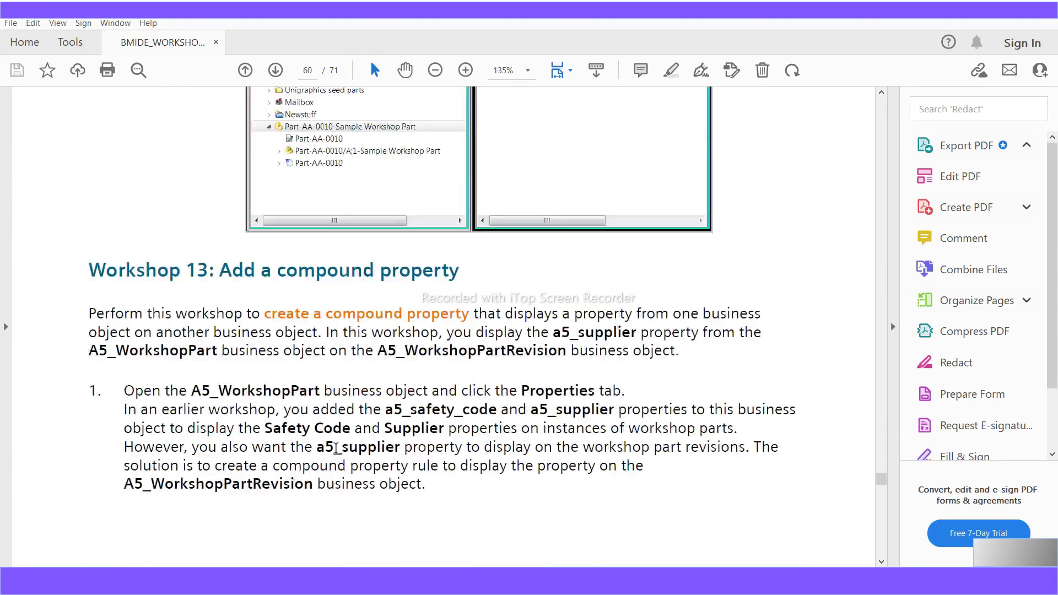
{"action": "scroll", "coordinate": [335, 448], "scroll_direction": "down", "scroll_amount": 5}
{"action": "scroll", "coordinate": [336, 450], "scroll_direction": "up", "scroll_amount": 4}
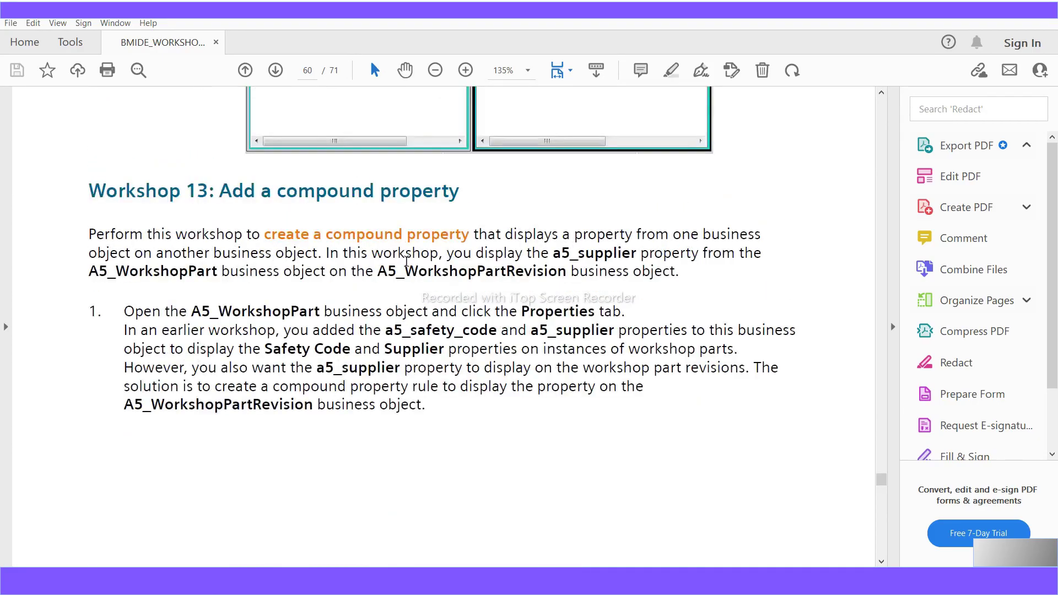
- Highlight A5_WorkshopPart, a5_safety_code and a5_supplier in Workshop 13 step 1
{"action": "left_click_drag", "start_coordinate": [458, 200], "coordinate": [220, 201]}
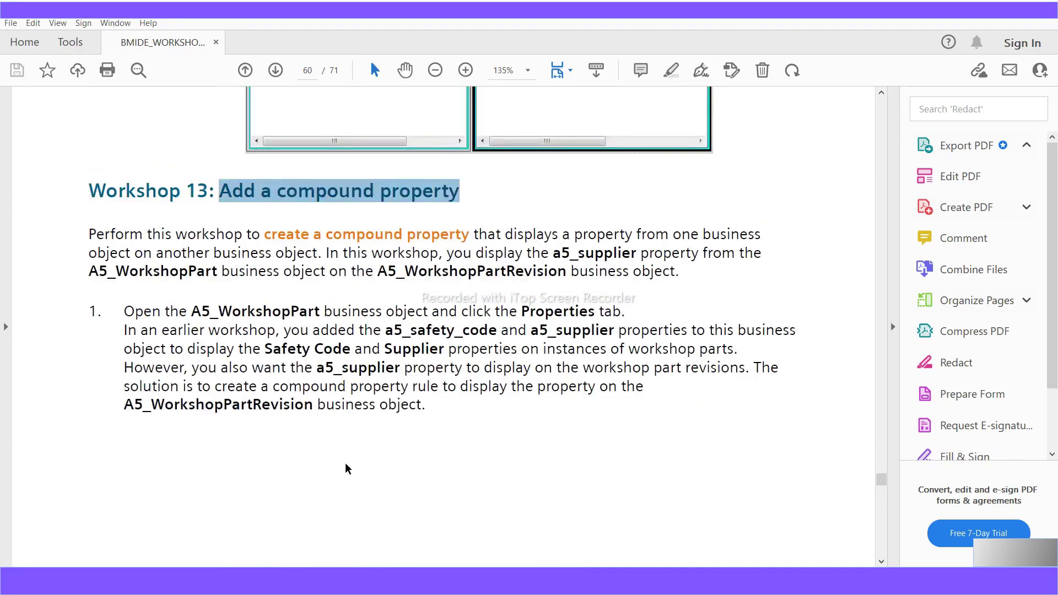
{"action": "left_click_drag", "start_coordinate": [191, 311], "coordinate": [321, 313]}
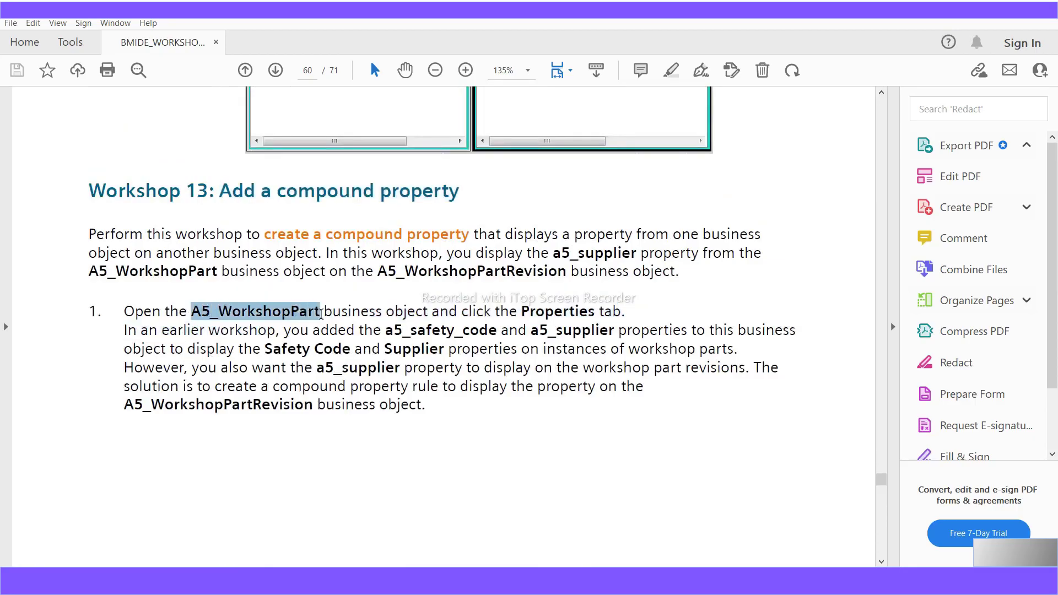
{"action": "left_click_drag", "start_coordinate": [385, 331], "coordinate": [597, 332]}
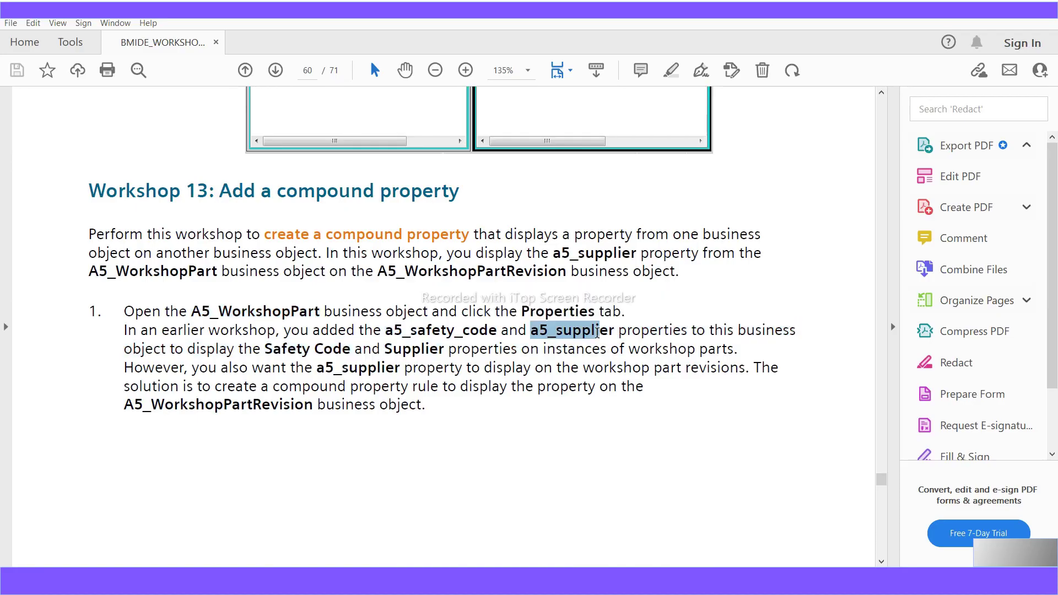
{"action": "left_click_drag", "start_coordinate": [597, 332], "coordinate": [614, 337]}
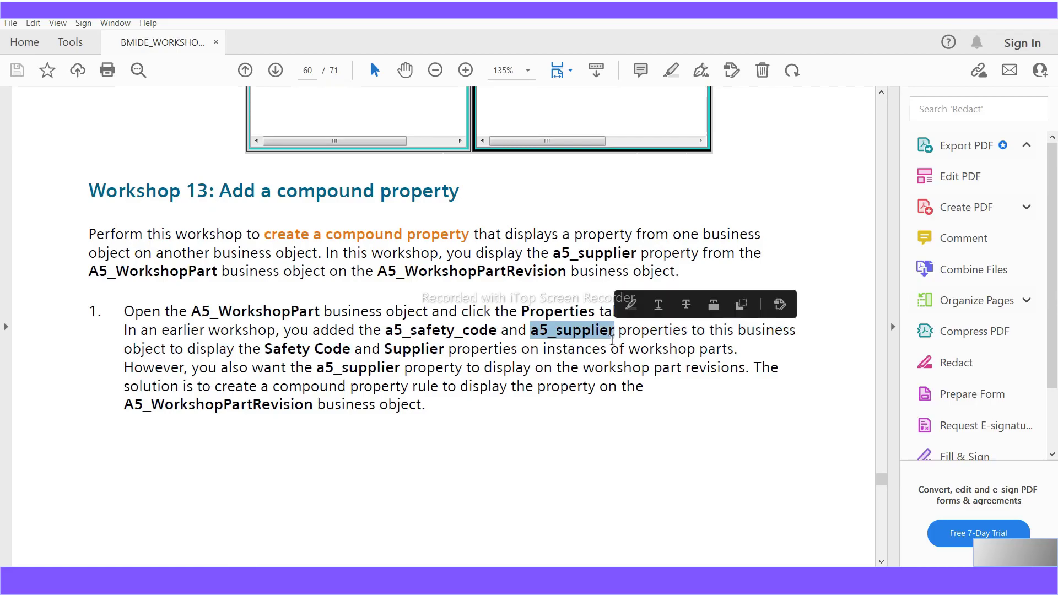
{"action": "scroll", "coordinate": [242, 477], "scroll_direction": "down", "scroll_amount": 10}
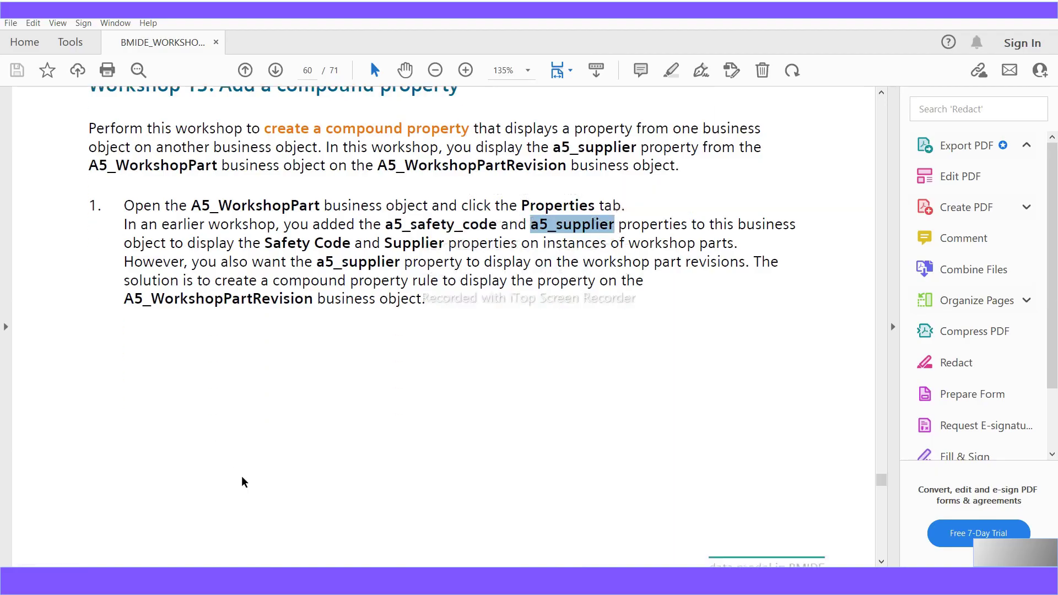
- Highlight the a5_material_description property name in step 2
{"action": "scroll", "coordinate": [242, 477], "scroll_direction": "down", "scroll_amount": 5}
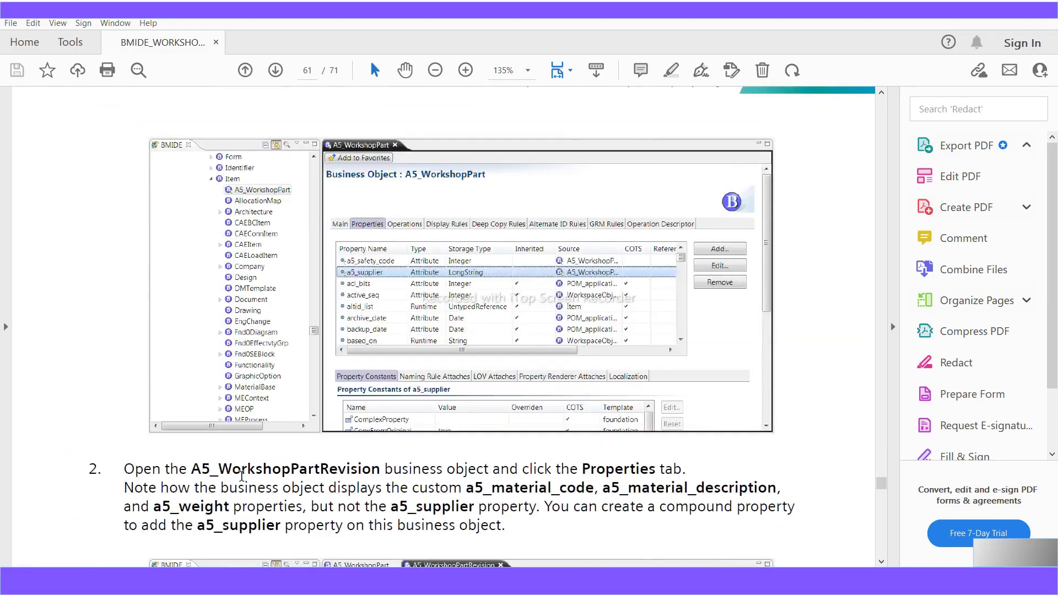
{"action": "scroll", "coordinate": [242, 477], "scroll_direction": "down", "scroll_amount": 1}
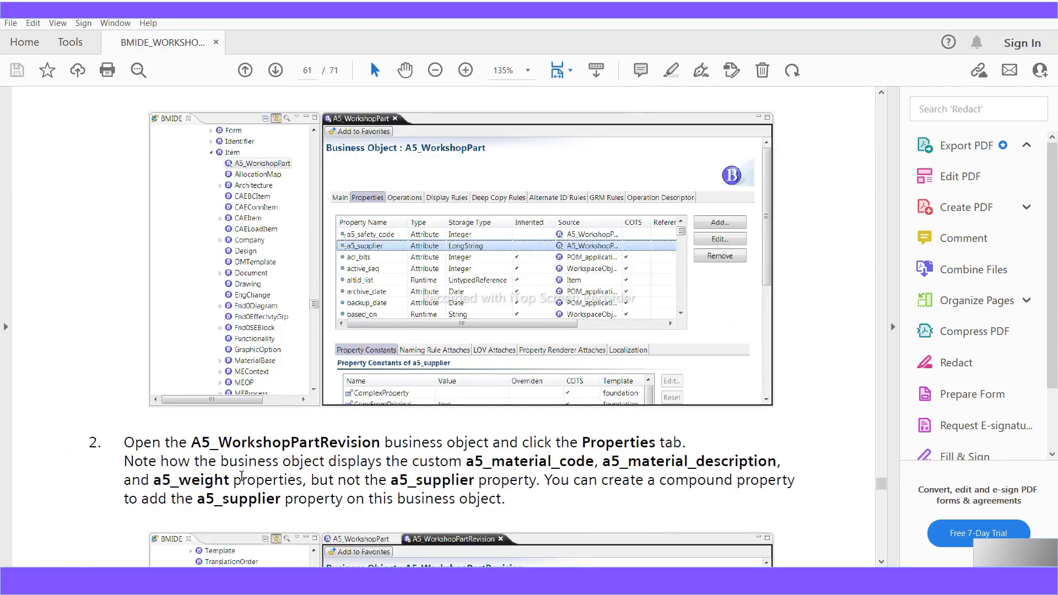
{"action": "scroll", "coordinate": [242, 477], "scroll_direction": "up", "scroll_amount": 1}
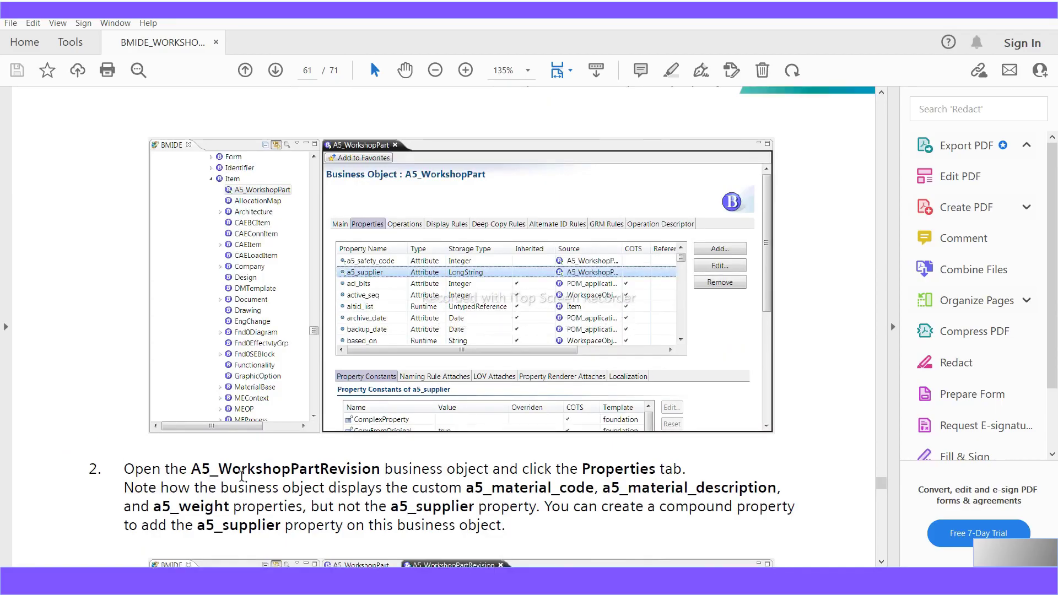
{"action": "scroll", "coordinate": [242, 477], "scroll_direction": "down", "scroll_amount": 4}
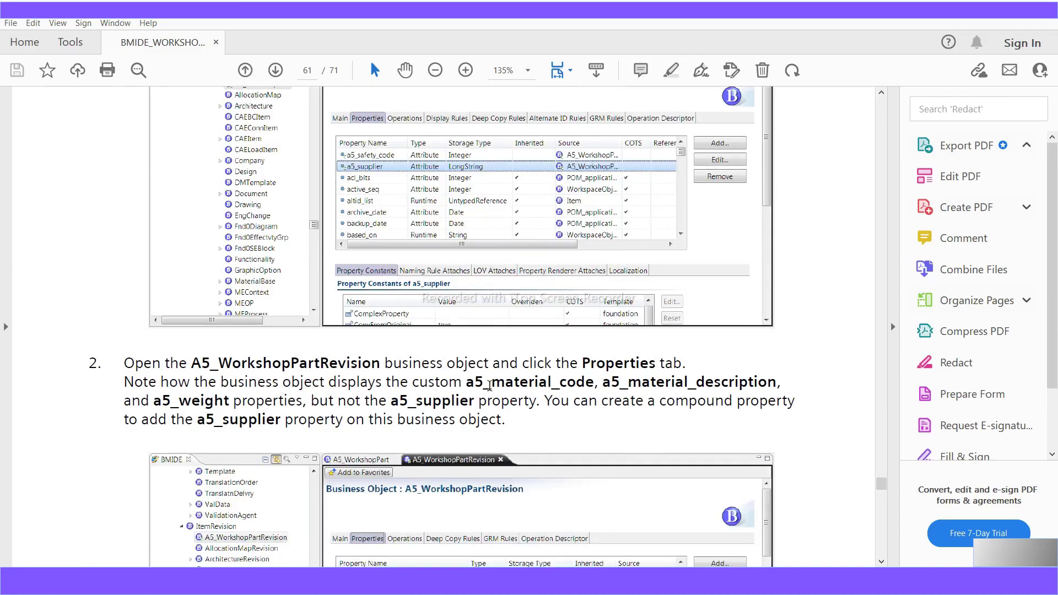
{"action": "left_click_drag", "start_coordinate": [466, 383], "coordinate": [784, 381]}
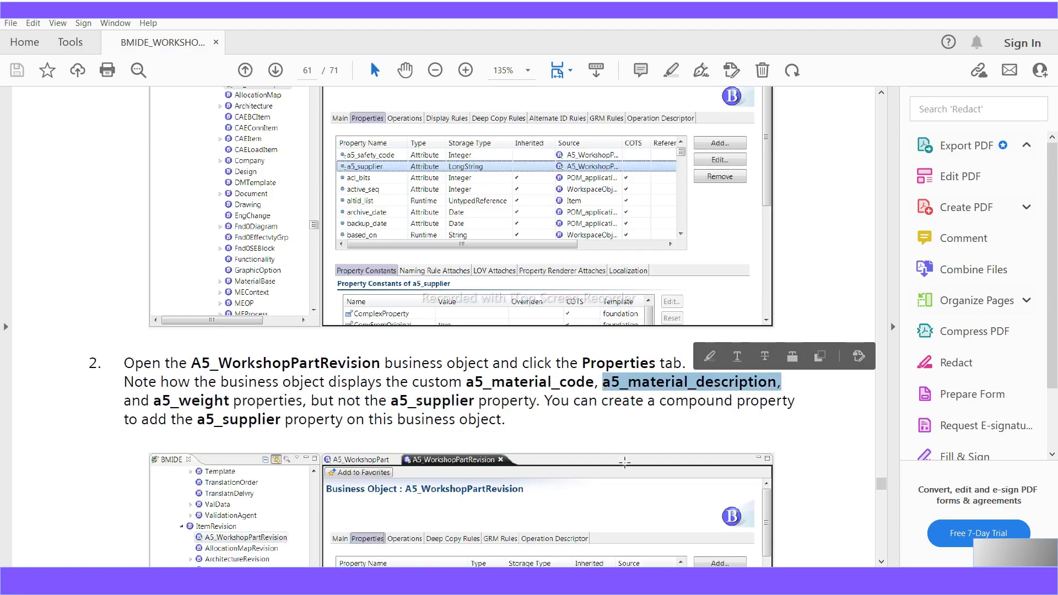
- Scroll to page 61 showing steps 3 and 4: Add, select Compound, Next
{"action": "scroll", "coordinate": [624, 461], "scroll_direction": "down", "scroll_amount": 3}
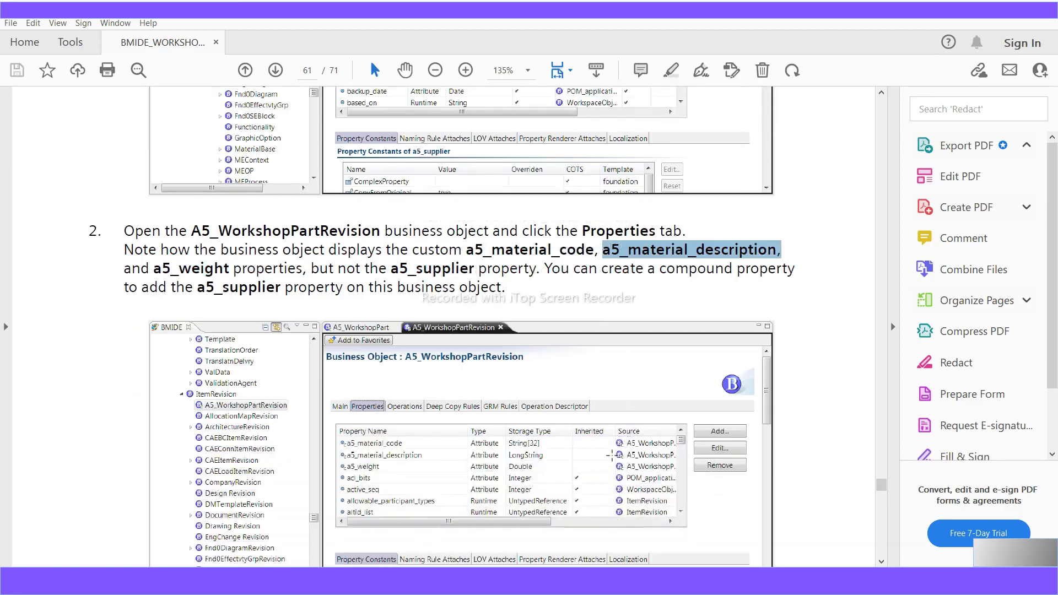
{"action": "scroll", "coordinate": [613, 455], "scroll_direction": "down", "scroll_amount": 5}
{"action": "scroll", "coordinate": [613, 456], "scroll_direction": "down", "scroll_amount": 12}
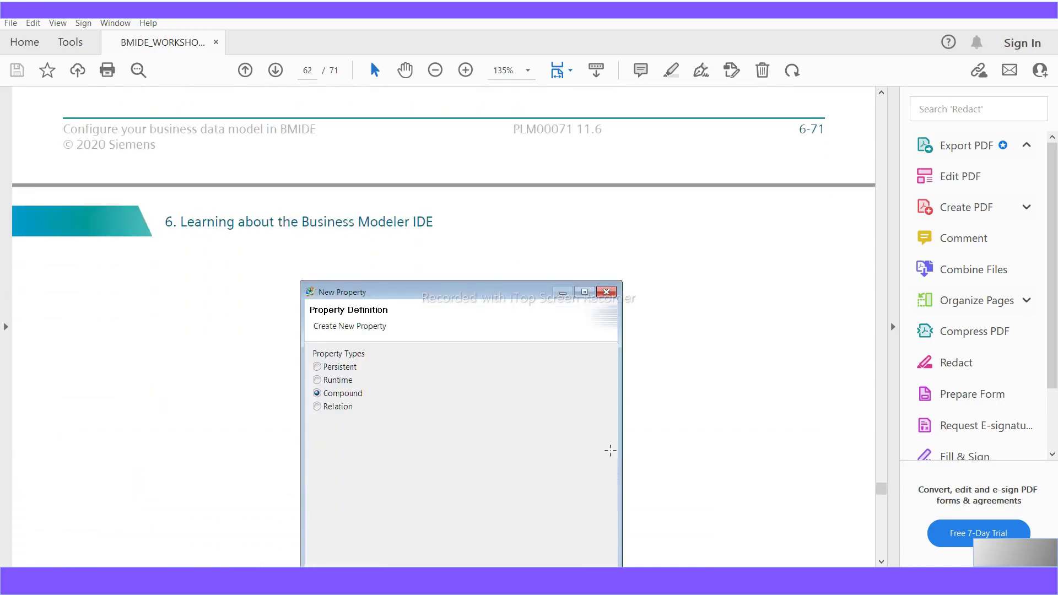
{"action": "scroll", "coordinate": [610, 450], "scroll_direction": "up", "scroll_amount": 10}
{"action": "scroll", "coordinate": [613, 455], "scroll_direction": "up", "scroll_amount": 5}
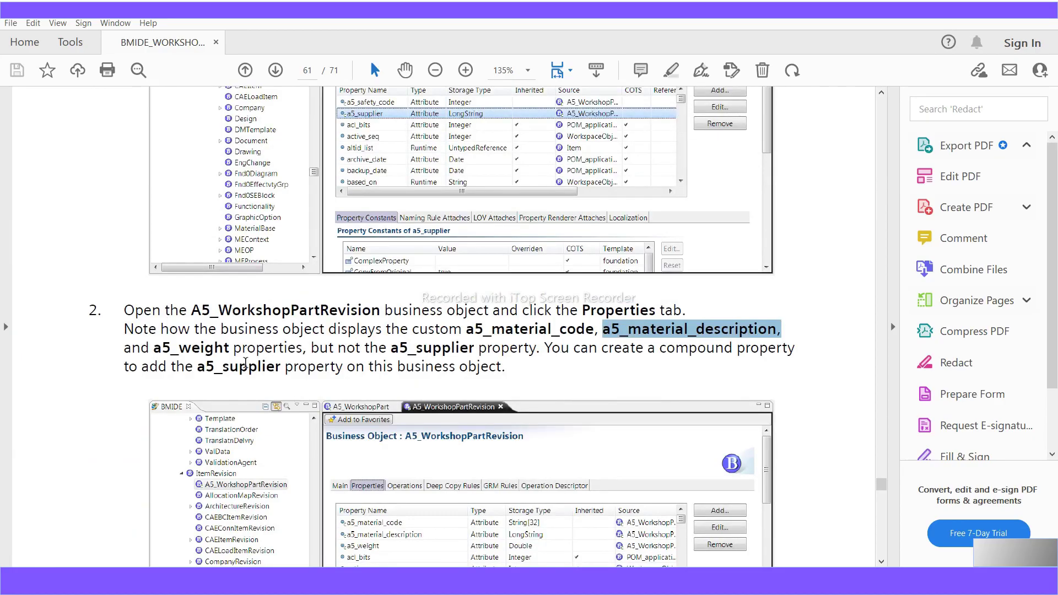
{"action": "scroll", "coordinate": [245, 362], "scroll_direction": "down", "scroll_amount": 1}
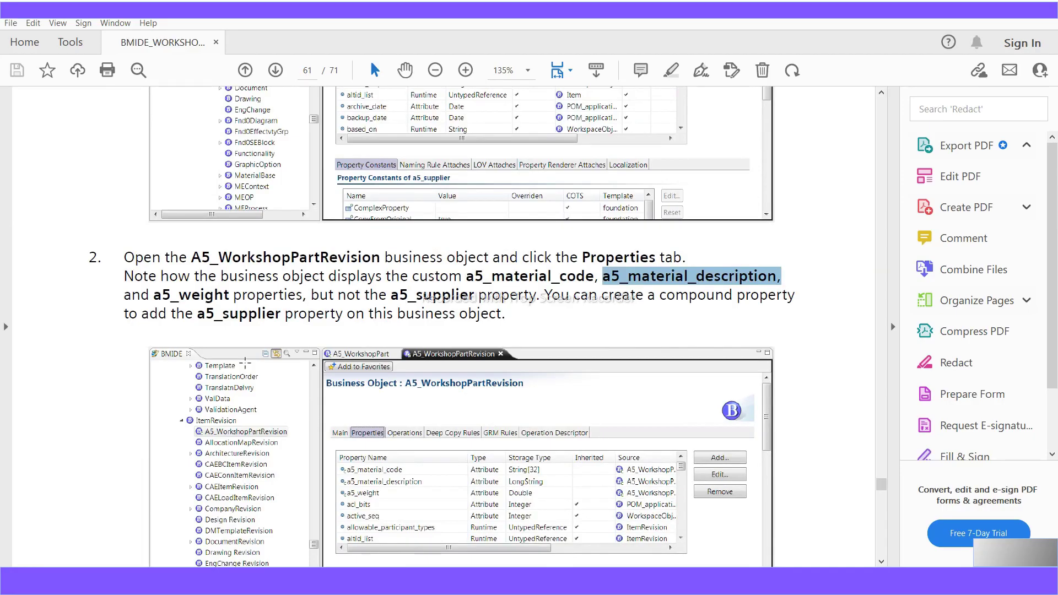
{"action": "scroll", "coordinate": [245, 364], "scroll_direction": "down", "scroll_amount": 1}
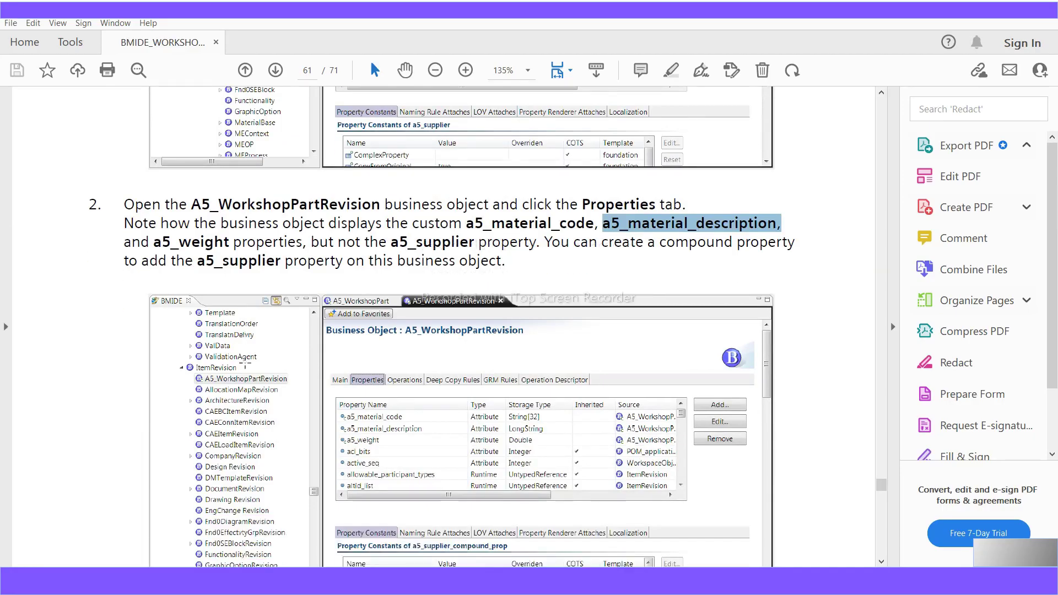
{"action": "scroll", "coordinate": [246, 364], "scroll_direction": "down", "scroll_amount": 8}
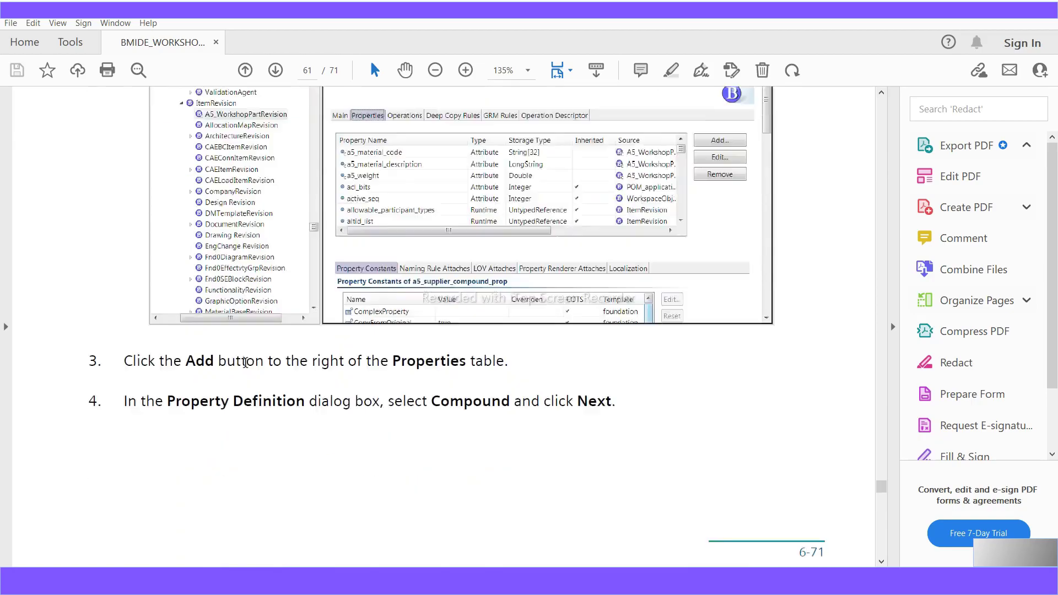
- Scroll to step 5 on page 62 and select the name a5_supplier_compound_prop
{"action": "scroll", "coordinate": [246, 363], "scroll_direction": "down", "scroll_amount": 6}
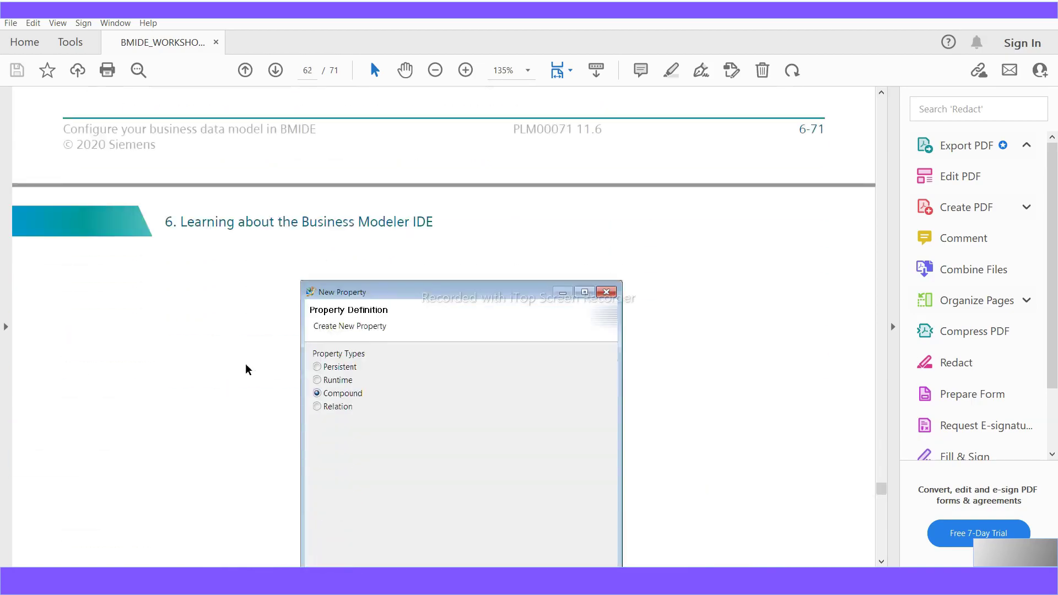
{"action": "scroll", "coordinate": [246, 368], "scroll_direction": "down", "scroll_amount": 7}
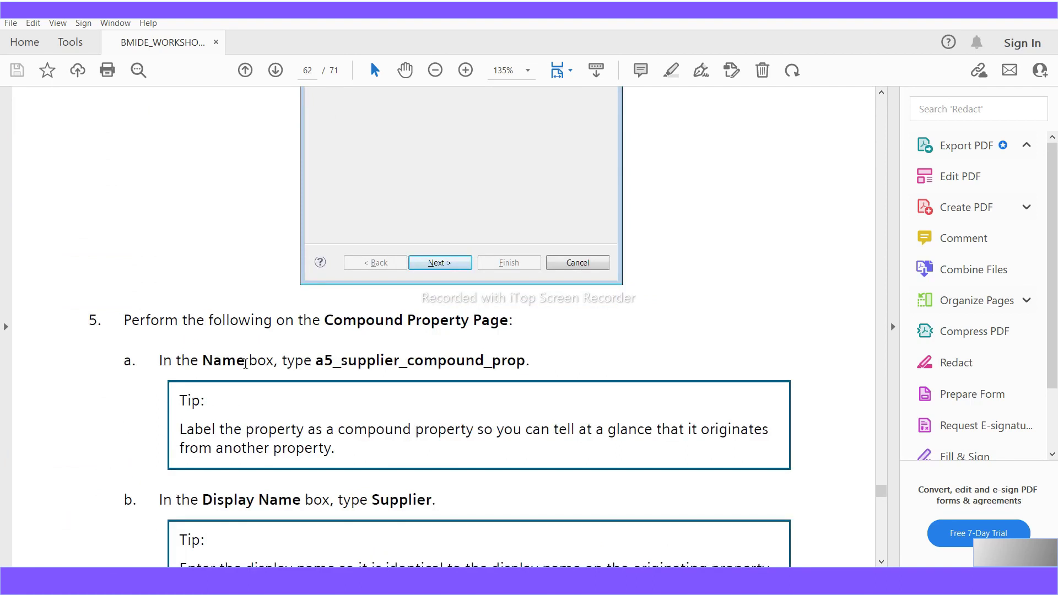
{"action": "scroll", "coordinate": [245, 364], "scroll_direction": "up", "scroll_amount": 12}
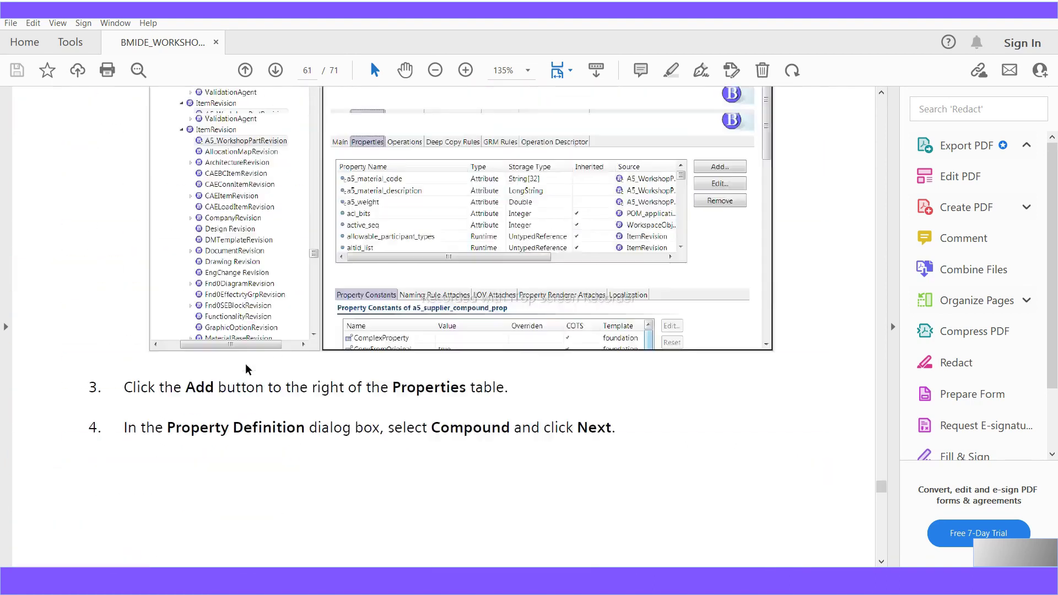
{"action": "scroll", "coordinate": [246, 368], "scroll_direction": "up", "scroll_amount": 1}
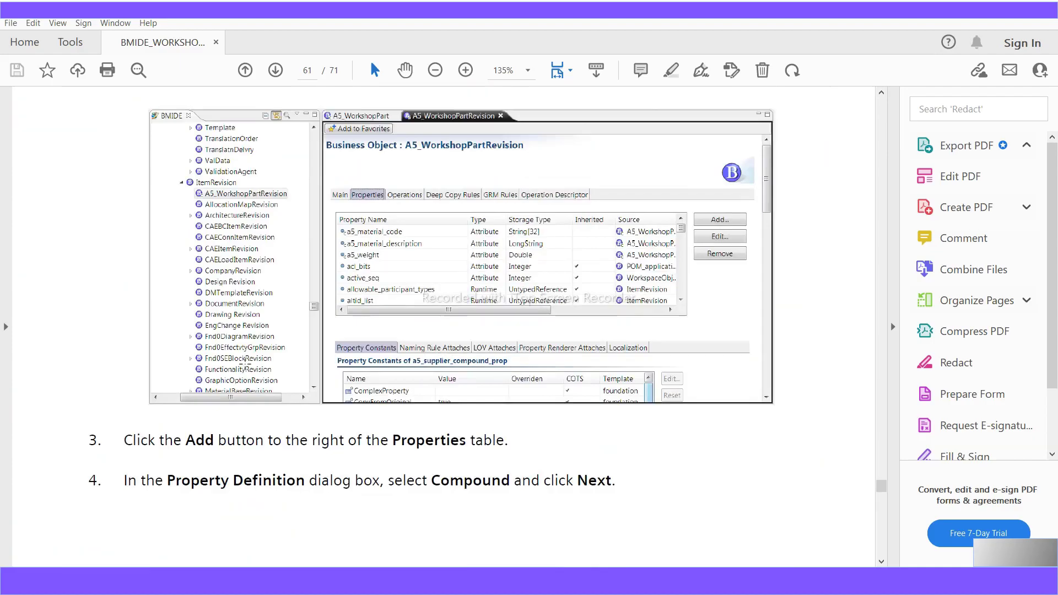
{"action": "scroll", "coordinate": [245, 363], "scroll_direction": "down", "scroll_amount": 9}
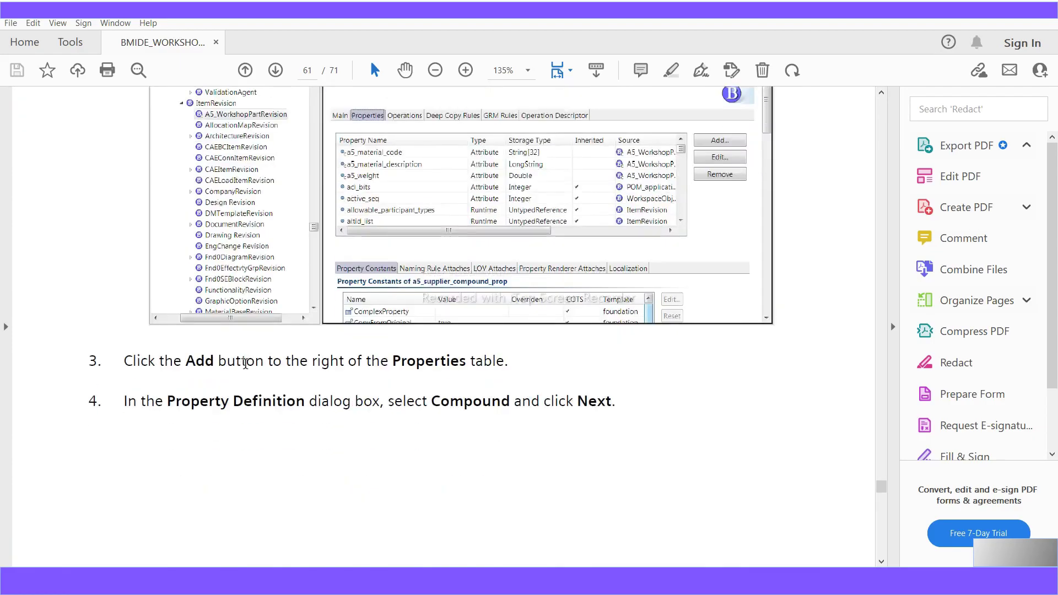
{"action": "scroll", "coordinate": [246, 368], "scroll_direction": "down", "scroll_amount": 9}
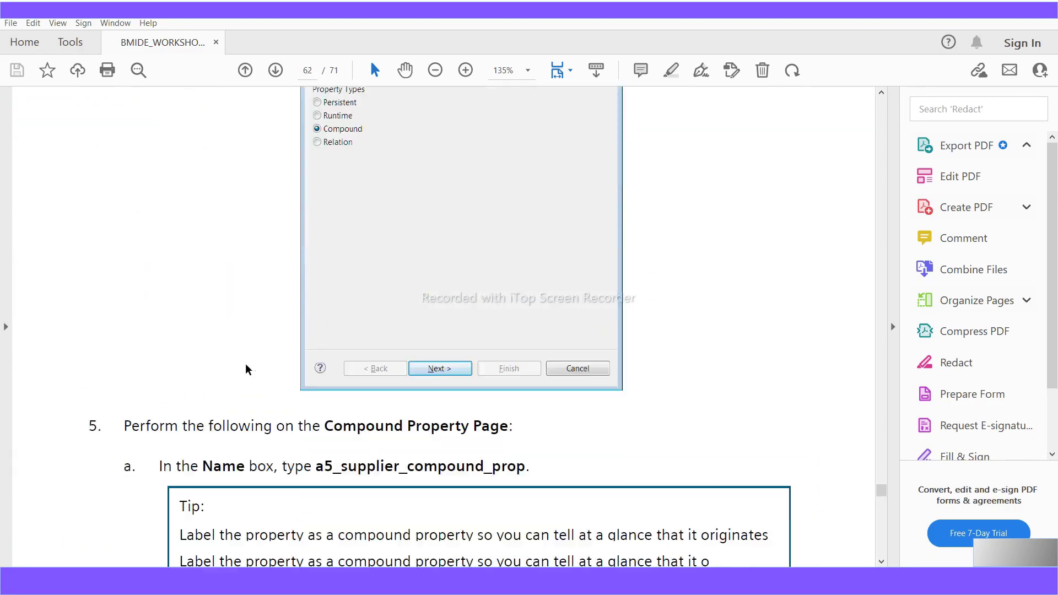
{"action": "scroll", "coordinate": [298, 350], "scroll_direction": "down", "scroll_amount": 1}
{"action": "scroll", "coordinate": [298, 350], "scroll_direction": "down", "scroll_amount": 1}
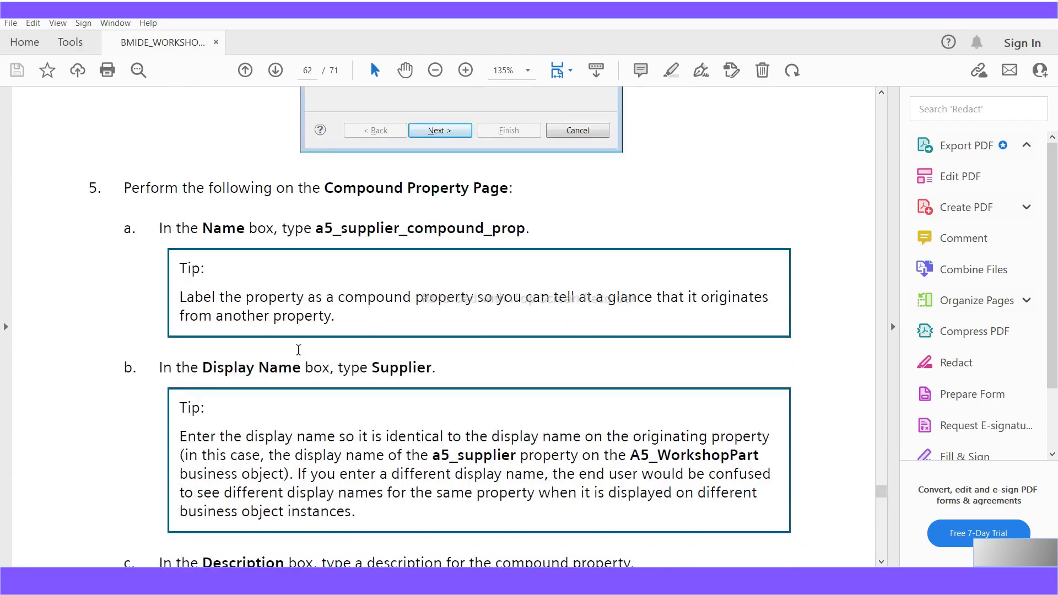
{"action": "left_click_drag", "start_coordinate": [316, 229], "coordinate": [525, 238]}
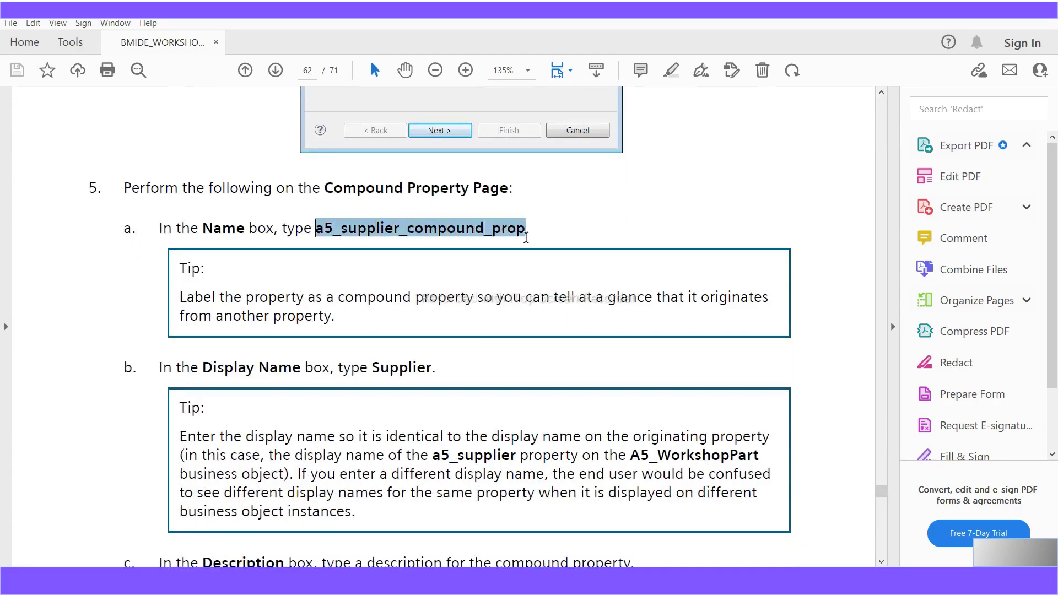
- Read ahead to page 63's Add Segment step, then return to Business Modeler IDE
{"action": "scroll", "coordinate": [551, 435], "scroll_direction": "down", "scroll_amount": 6}
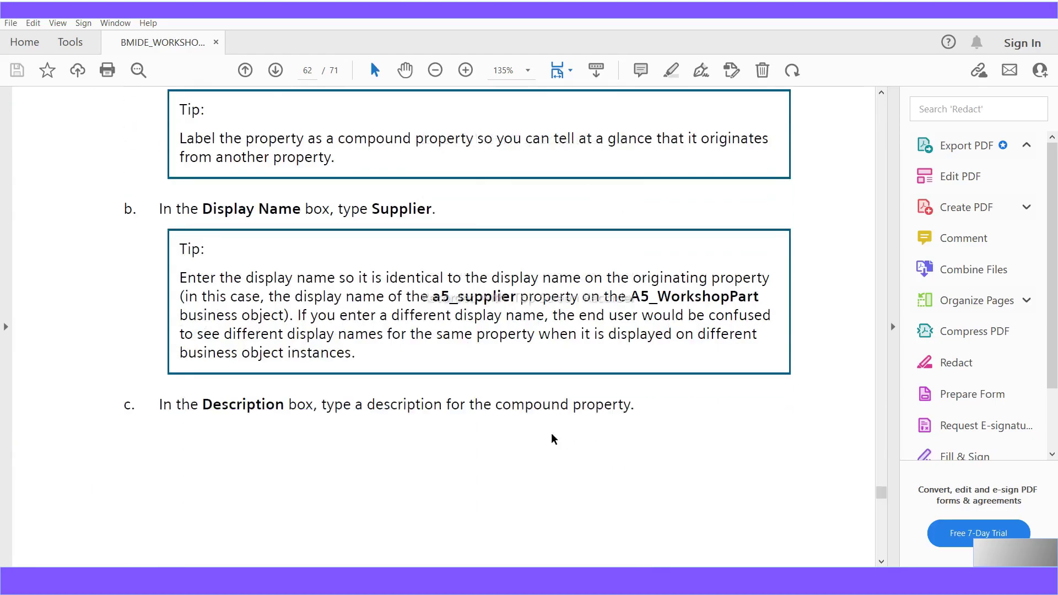
{"action": "scroll", "coordinate": [553, 438], "scroll_direction": "down", "scroll_amount": 17}
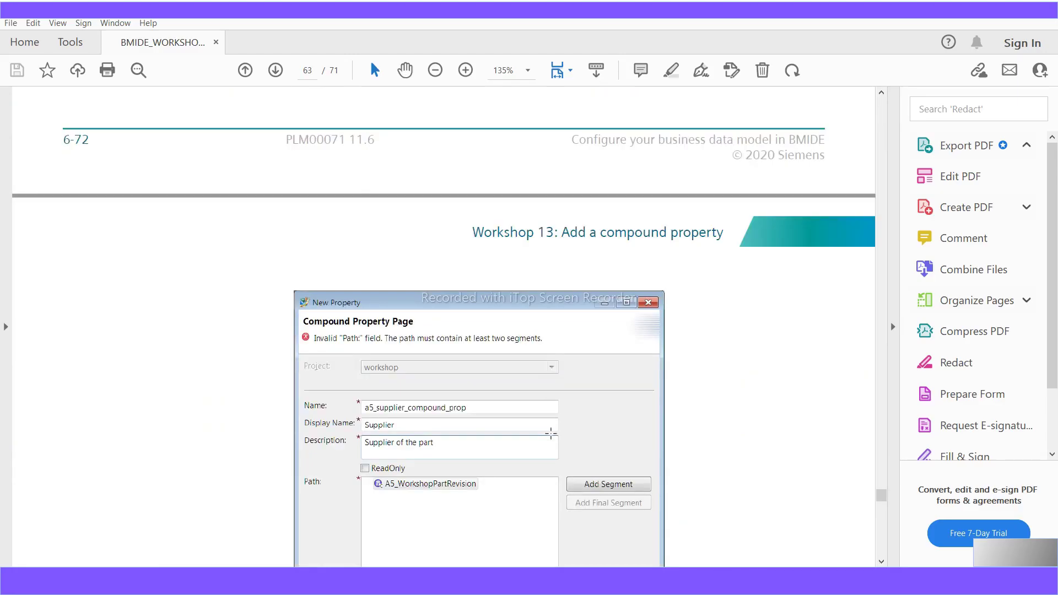
{"action": "scroll", "coordinate": [551, 434], "scroll_direction": "down", "scroll_amount": 20}
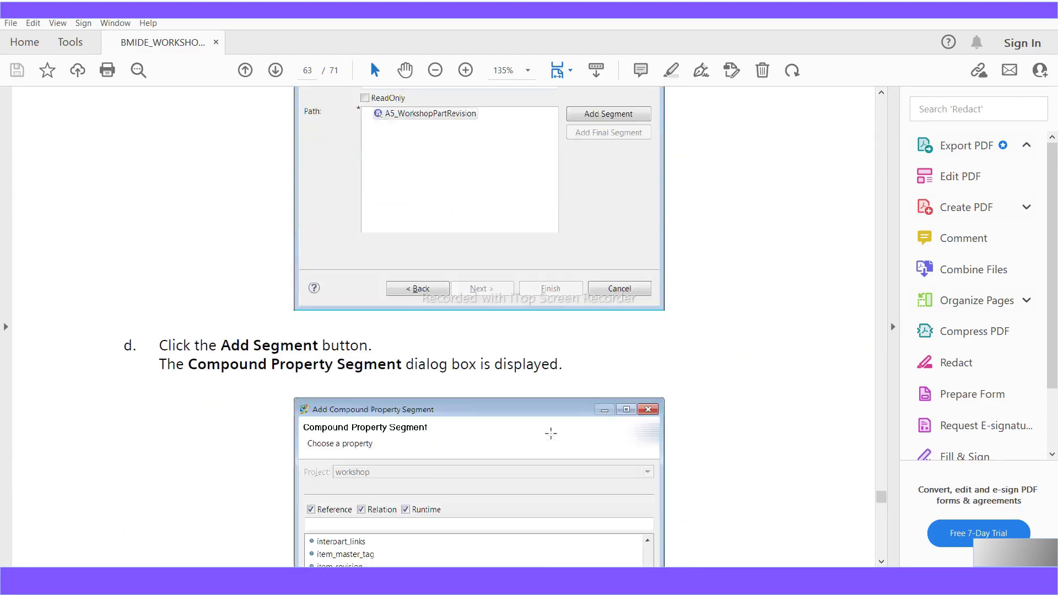
{"action": "scroll", "coordinate": [551, 434], "scroll_direction": "down", "scroll_amount": 2}
{"action": "scroll", "coordinate": [551, 434], "scroll_direction": "up", "scroll_amount": 7}
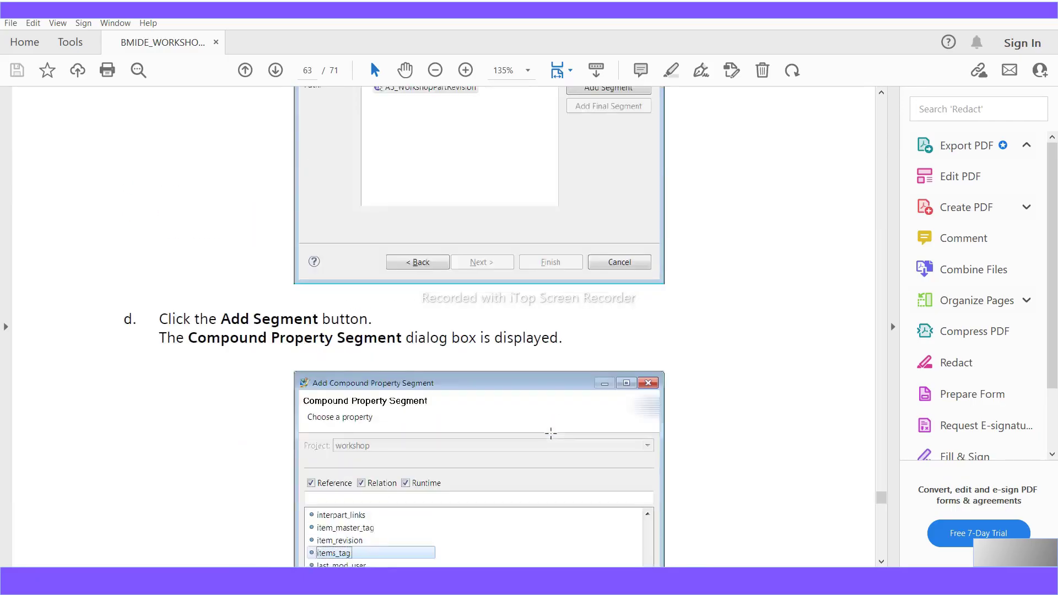
{"action": "scroll", "coordinate": [551, 433], "scroll_direction": "up", "scroll_amount": 14}
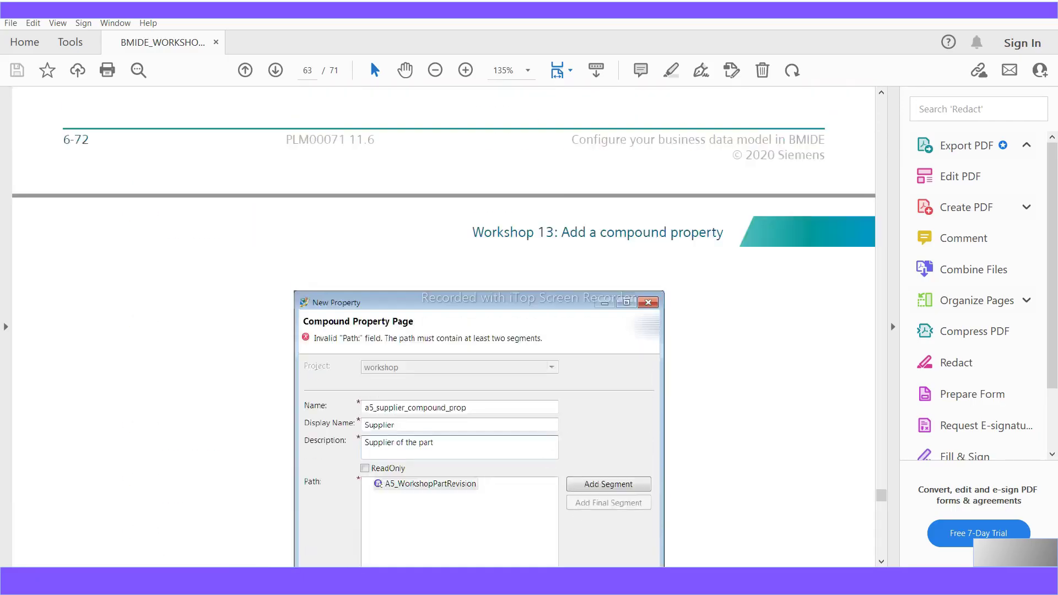
{"action": "key", "text": "alt+Tab"}
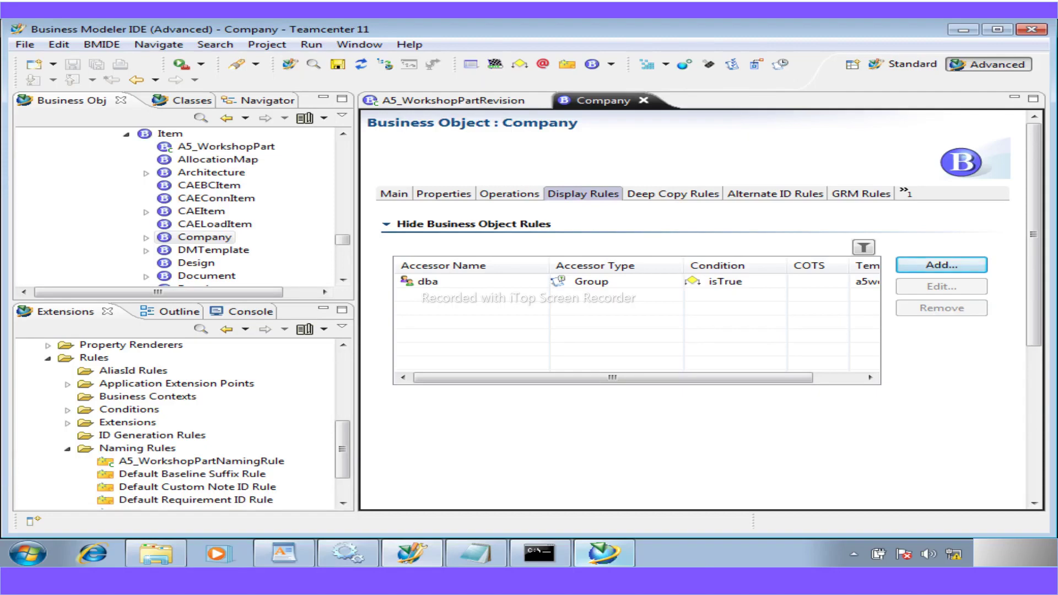
- Add a new Compound property on A5_WorkshopPartRevision's Properties and advance to its naming page
{"action": "left_click", "coordinate": [475, 105]}
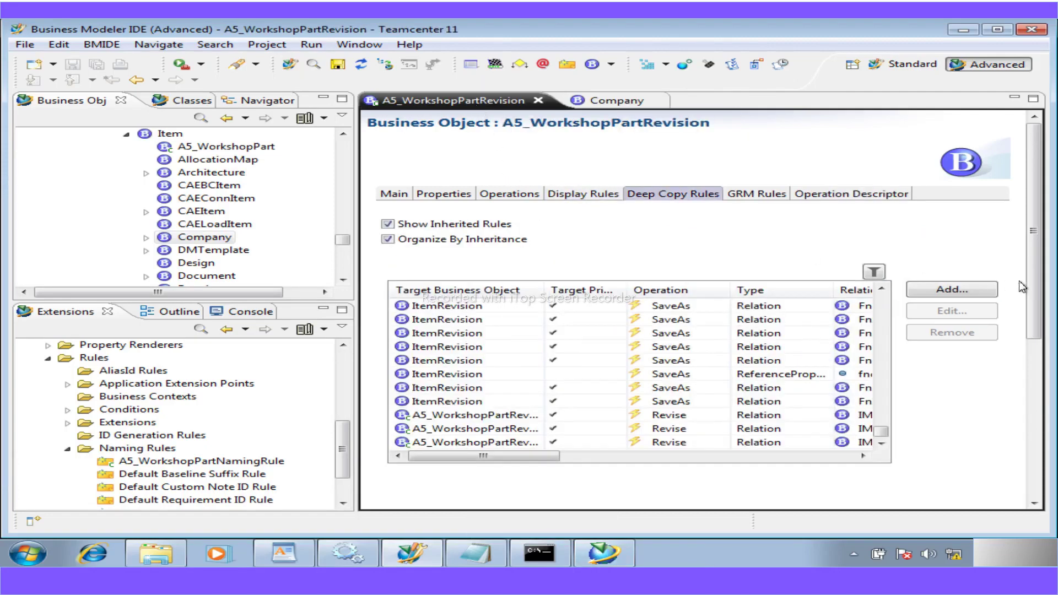
{"action": "left_click", "coordinate": [950, 290]}
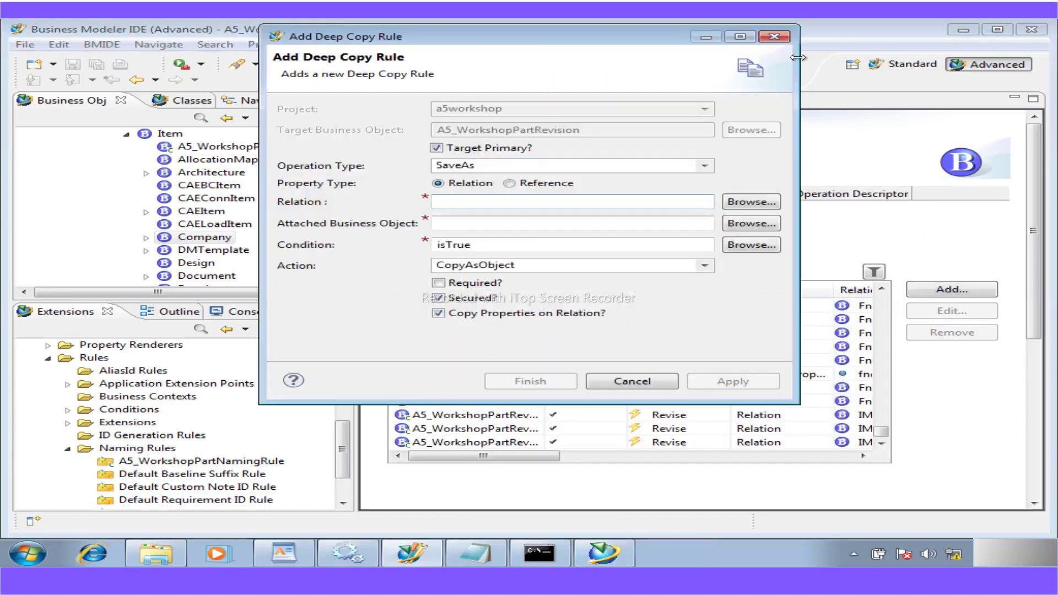
{"action": "left_click", "coordinate": [776, 37]}
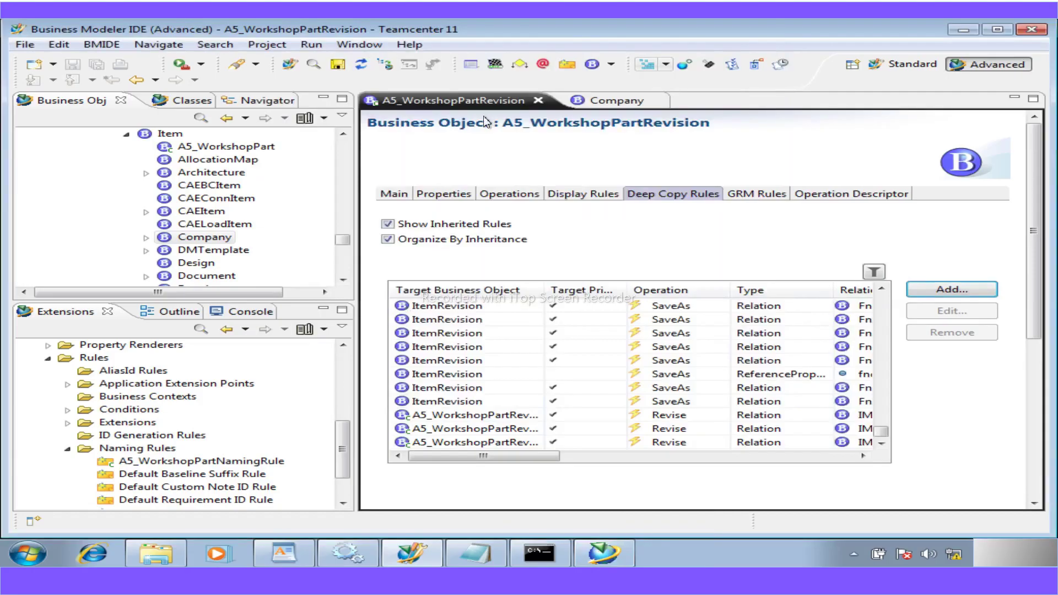
{"action": "left_click", "coordinate": [435, 196]}
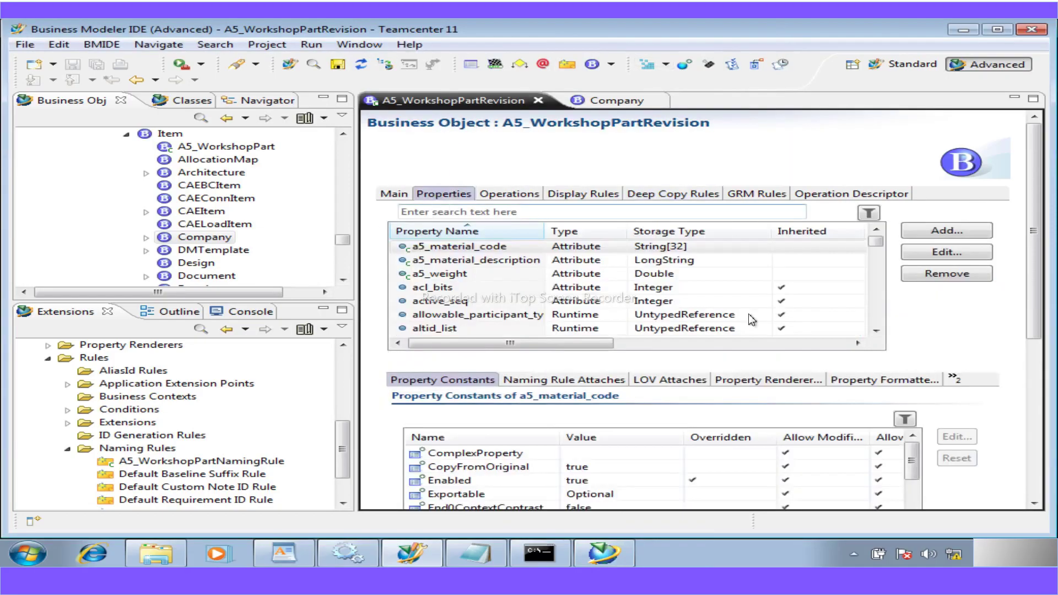
{"action": "left_click", "coordinate": [913, 235]}
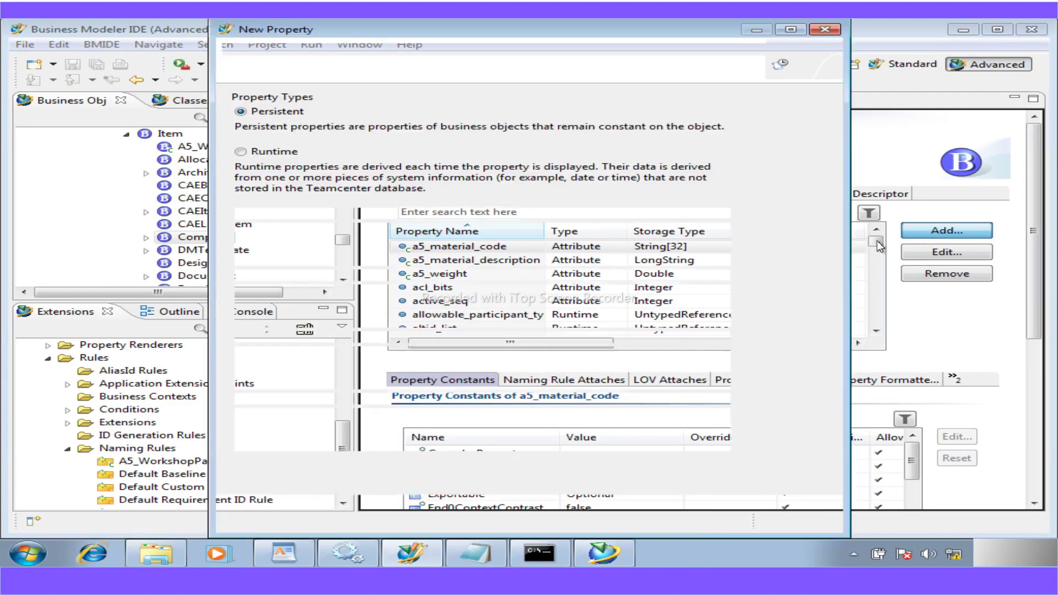
{"action": "left_click", "coordinate": [241, 215]}
{"action": "left_click", "coordinate": [609, 520]}
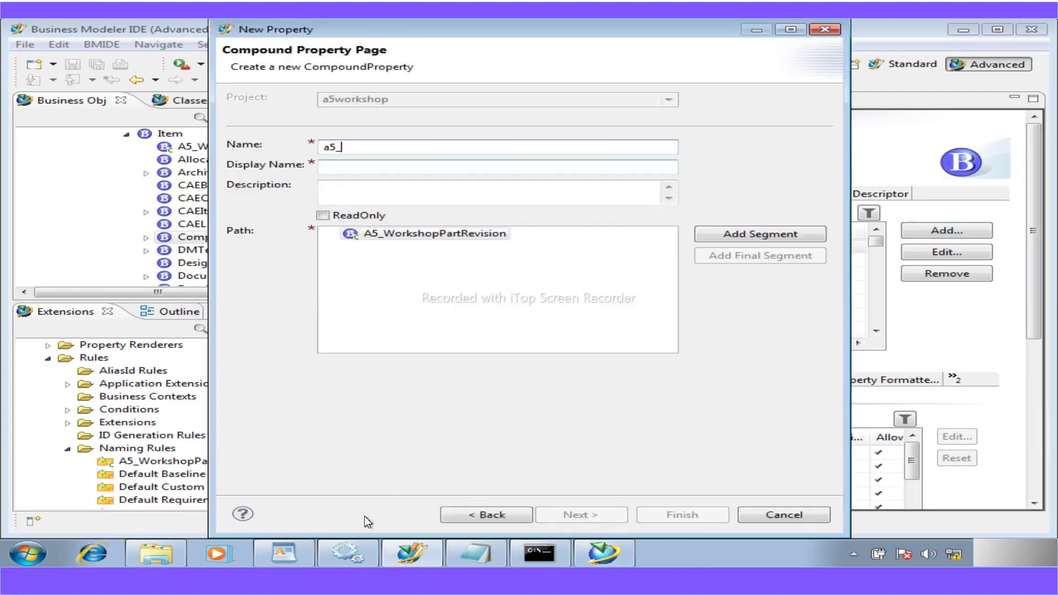
{"action": "left_click", "coordinate": [284, 552]}
- Scroll through the WordPad workshop guide searching for the Compound Property Page instructions
{"action": "scroll", "coordinate": [440, 433], "scroll_direction": "down", "scroll_amount": 15}
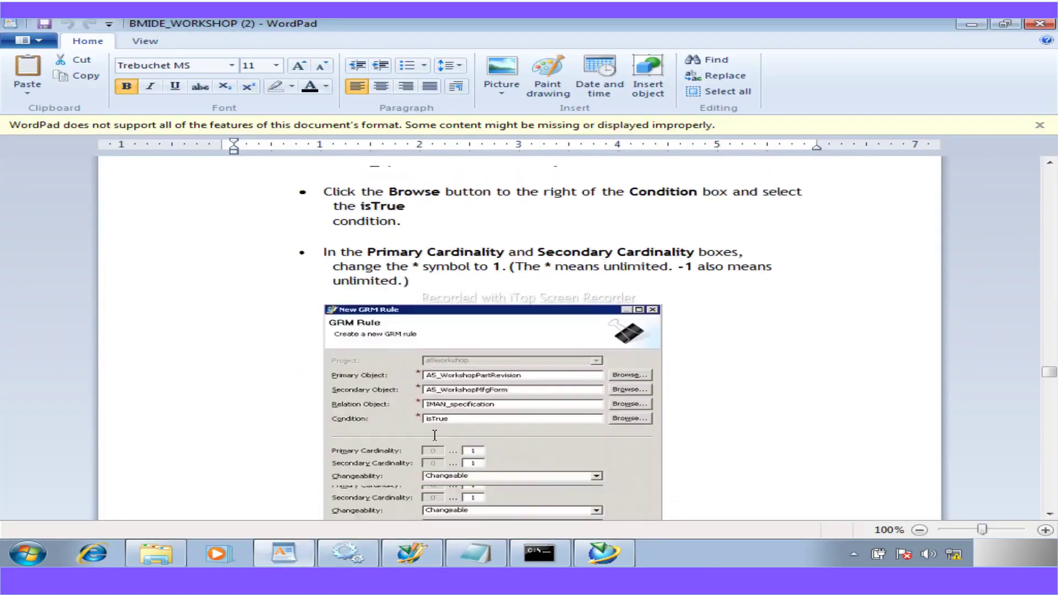
{"action": "scroll", "coordinate": [440, 433], "scroll_direction": "down", "scroll_amount": 15}
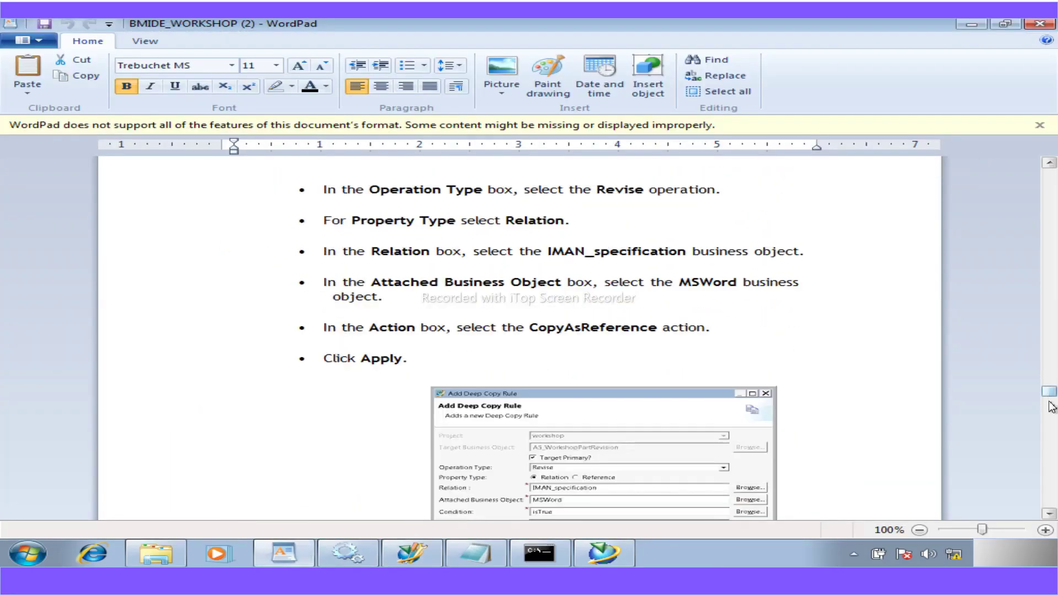
{"action": "left_click_drag", "start_coordinate": [1048, 399], "coordinate": [1048, 457]}
{"action": "scroll", "coordinate": [732, 434], "scroll_direction": "down", "scroll_amount": 15}
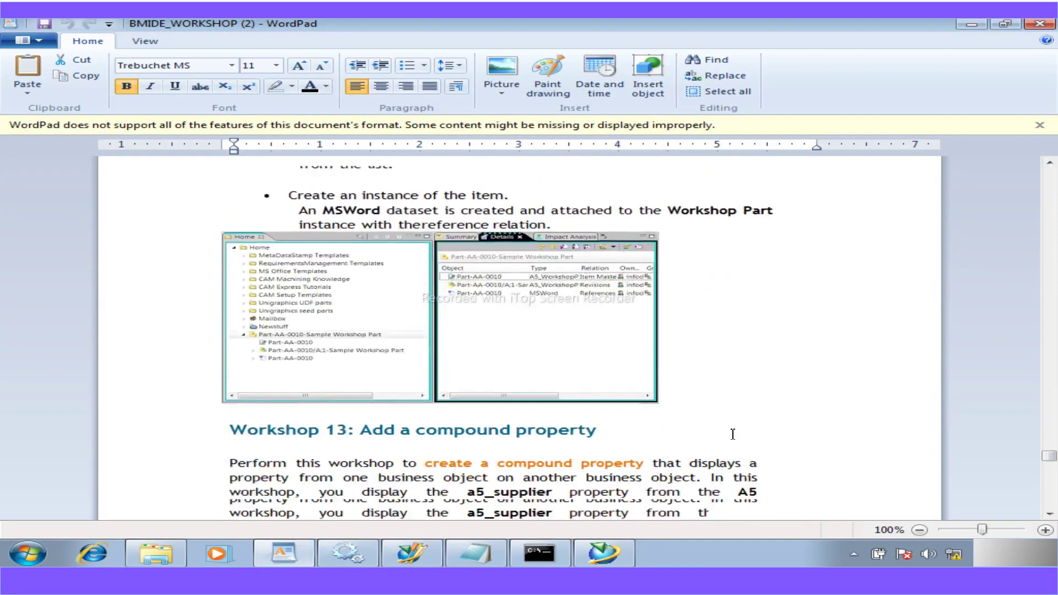
{"action": "scroll", "coordinate": [732, 434], "scroll_direction": "down", "scroll_amount": 20}
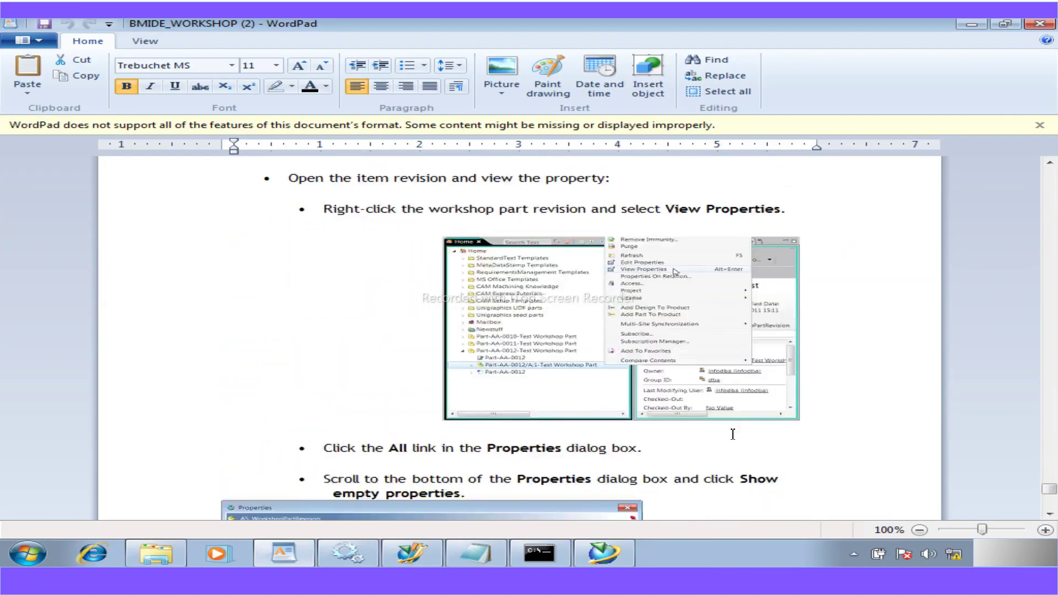
{"action": "scroll", "coordinate": [732, 433], "scroll_direction": "down", "scroll_amount": 8}
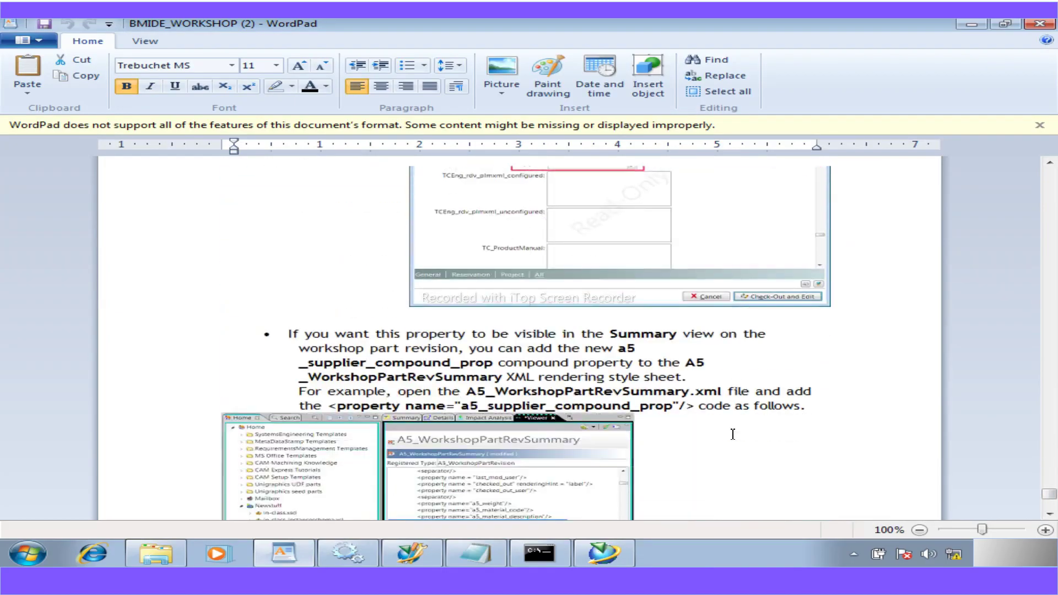
{"action": "scroll", "coordinate": [732, 434], "scroll_direction": "up", "scroll_amount": 3}
{"action": "scroll", "coordinate": [732, 434], "scroll_direction": "down", "scroll_amount": 10}
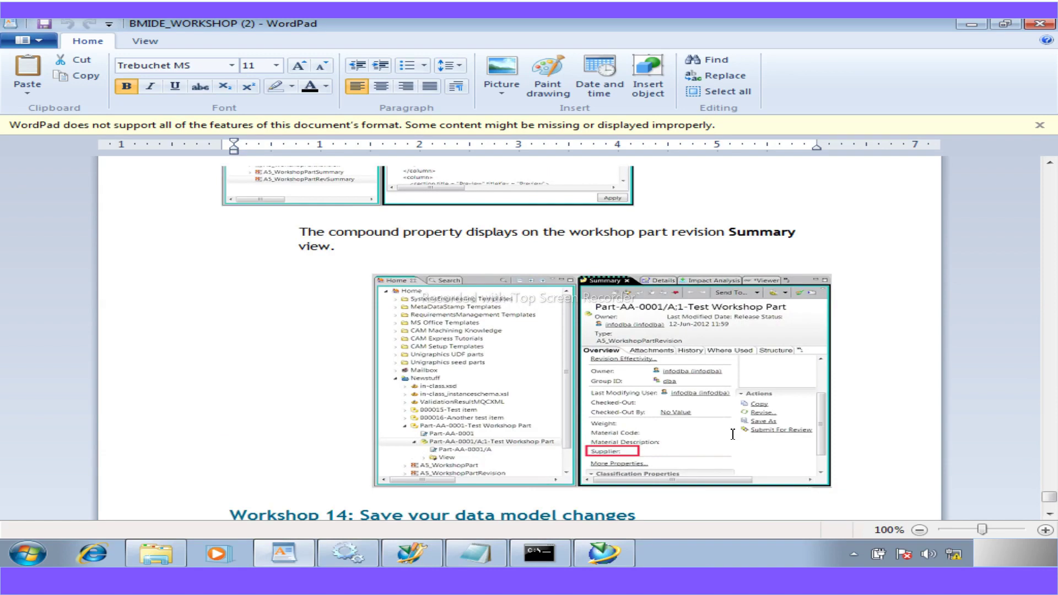
{"action": "scroll", "coordinate": [732, 434], "scroll_direction": "down", "scroll_amount": 7}
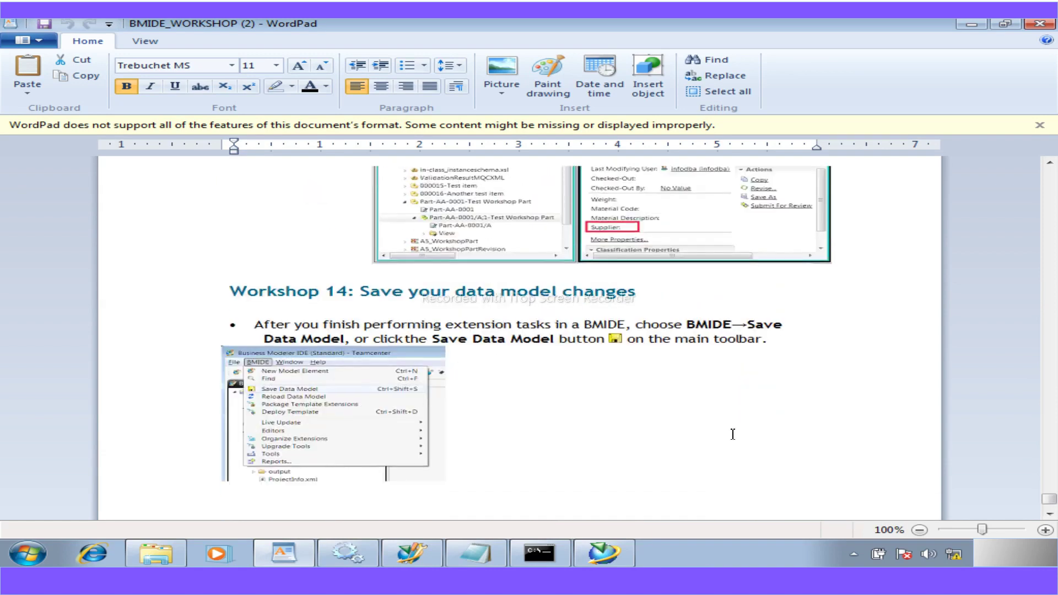
{"action": "scroll", "coordinate": [732, 434], "scroll_direction": "up", "scroll_amount": 3}
{"action": "scroll", "coordinate": [732, 434], "scroll_direction": "up", "scroll_amount": 7}
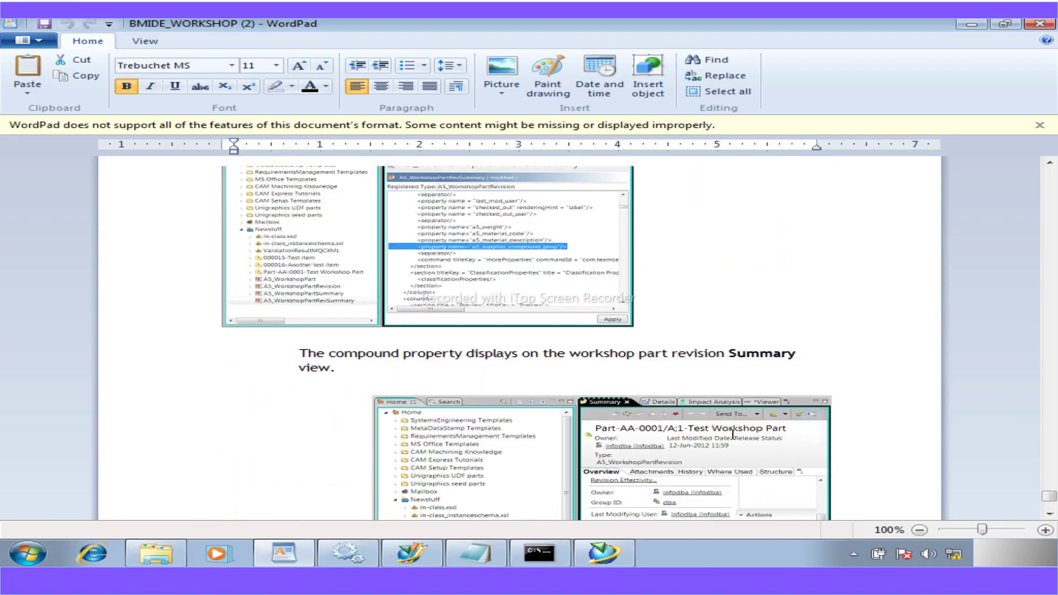
{"action": "scroll", "coordinate": [732, 434], "scroll_direction": "up", "scroll_amount": 10}
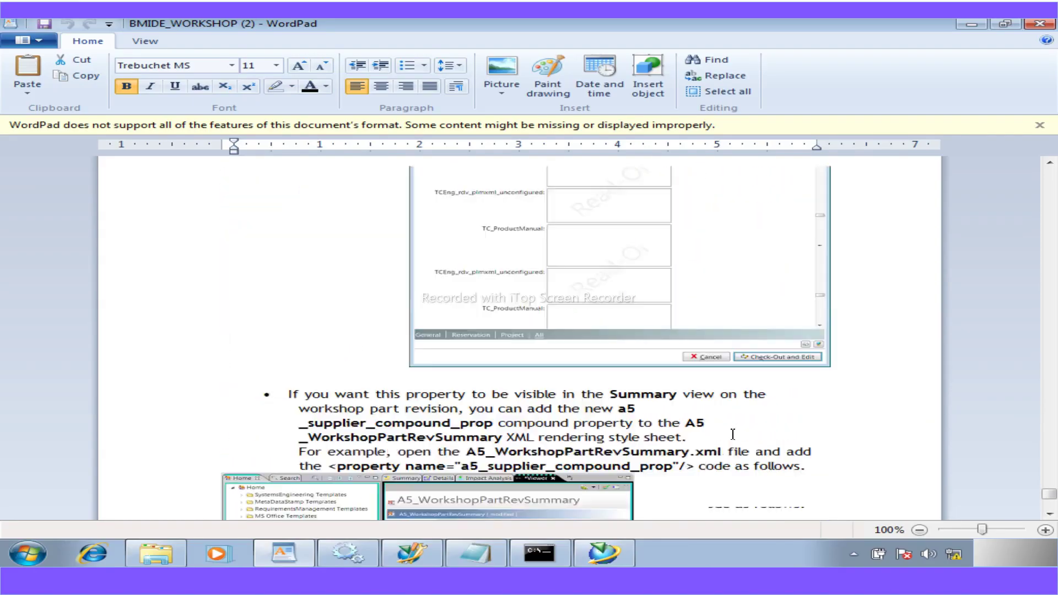
{"action": "scroll", "coordinate": [732, 433], "scroll_direction": "down", "scroll_amount": 1}
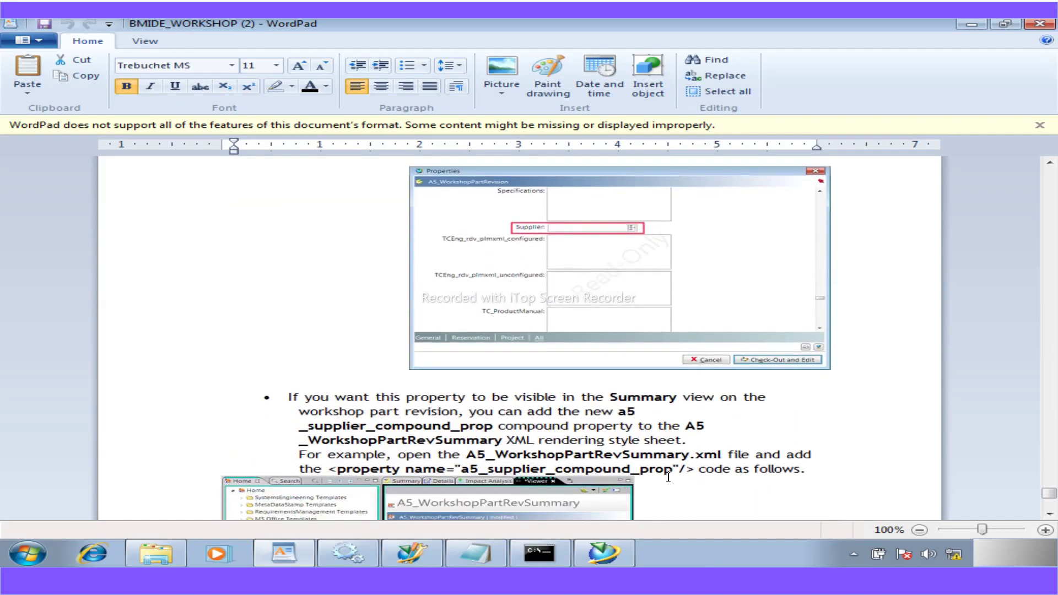
- Scroll back up to the Compound Property Page step and select a5_supplier_compound_prop
{"action": "scroll", "coordinate": [652, 454], "scroll_direction": "up", "scroll_amount": 5}
{"action": "scroll", "coordinate": [653, 454], "scroll_direction": "up", "scroll_amount": 18}
{"action": "scroll", "coordinate": [652, 454], "scroll_direction": "up", "scroll_amount": 17}
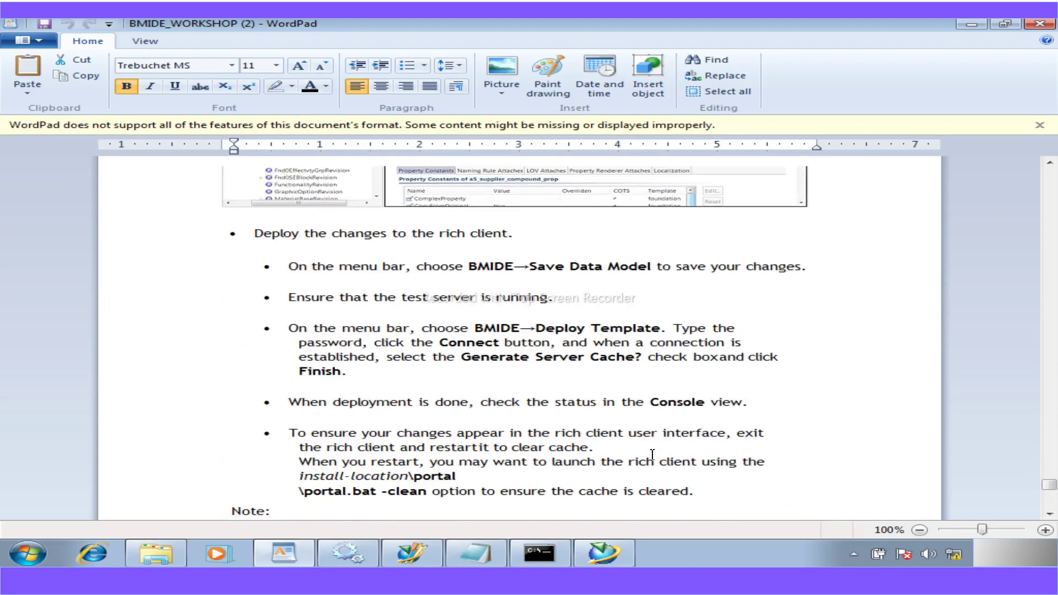
{"action": "scroll", "coordinate": [652, 455], "scroll_direction": "up", "scroll_amount": 10}
{"action": "scroll", "coordinate": [652, 454], "scroll_direction": "up", "scroll_amount": 9}
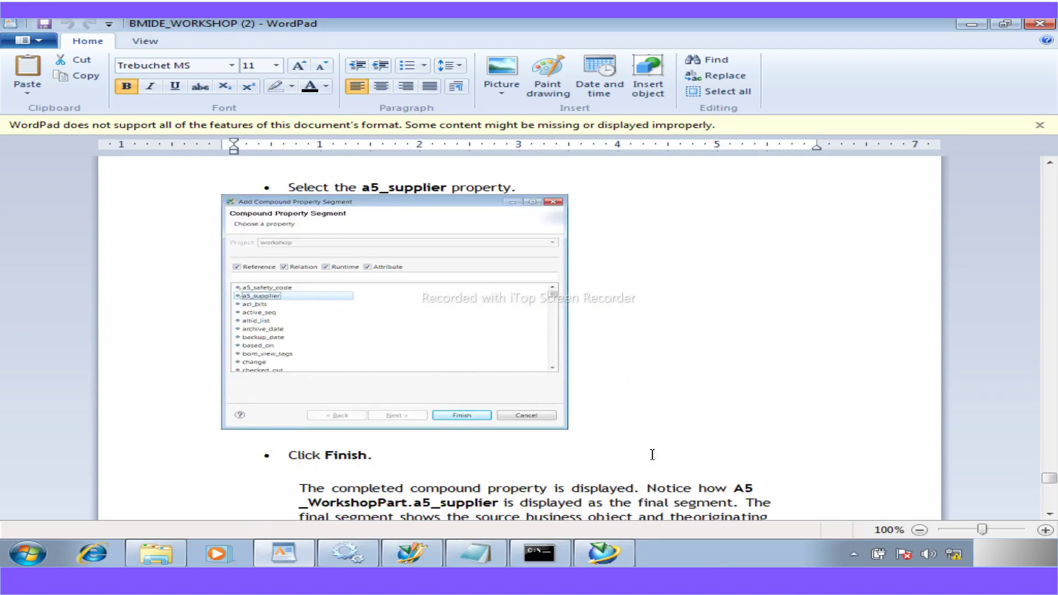
{"action": "scroll", "coordinate": [652, 455], "scroll_direction": "up", "scroll_amount": 8}
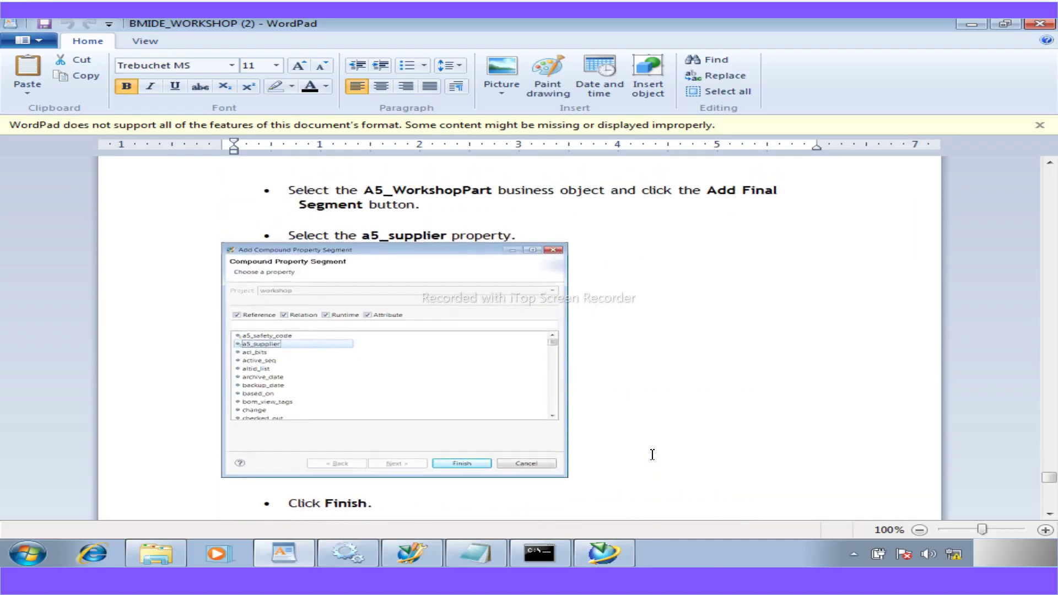
{"action": "scroll", "coordinate": [653, 454], "scroll_direction": "up", "scroll_amount": 10}
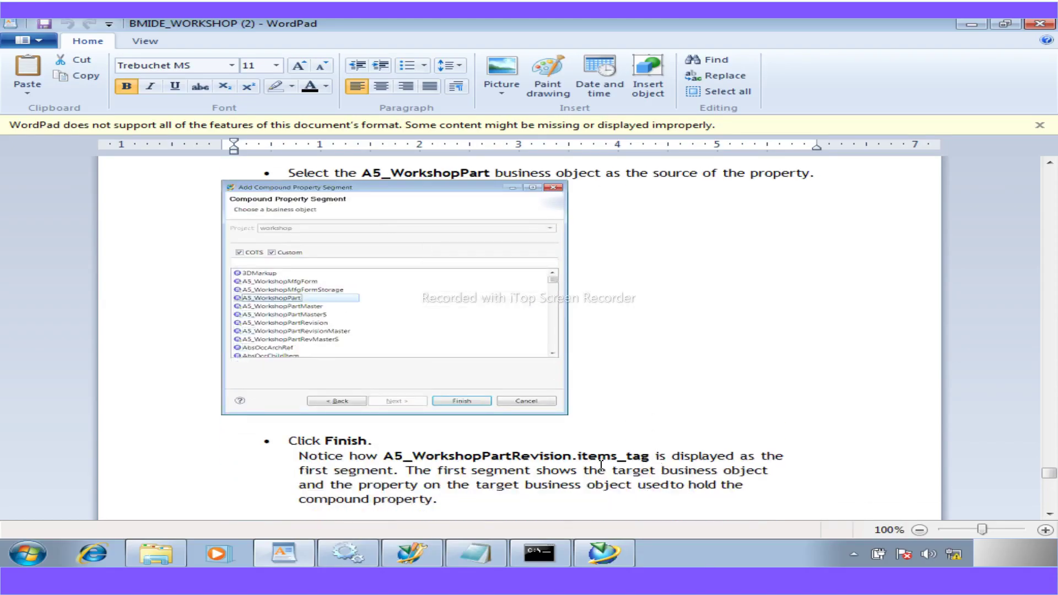
{"action": "scroll", "coordinate": [601, 465], "scroll_direction": "up", "scroll_amount": 3}
{"action": "scroll", "coordinate": [602, 466], "scroll_direction": "up", "scroll_amount": 10}
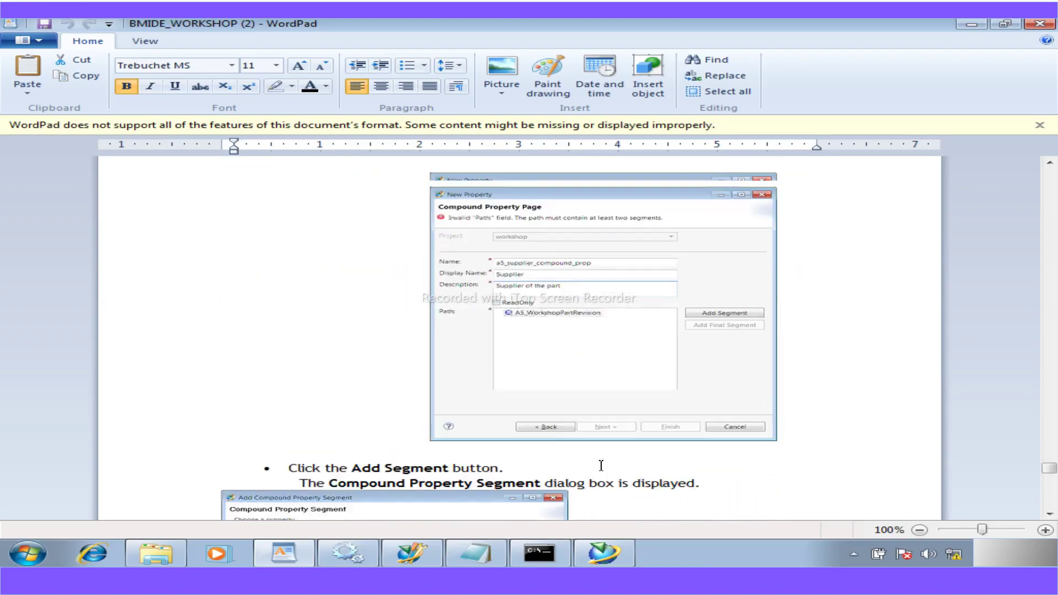
{"action": "scroll", "coordinate": [601, 466], "scroll_direction": "up", "scroll_amount": 12}
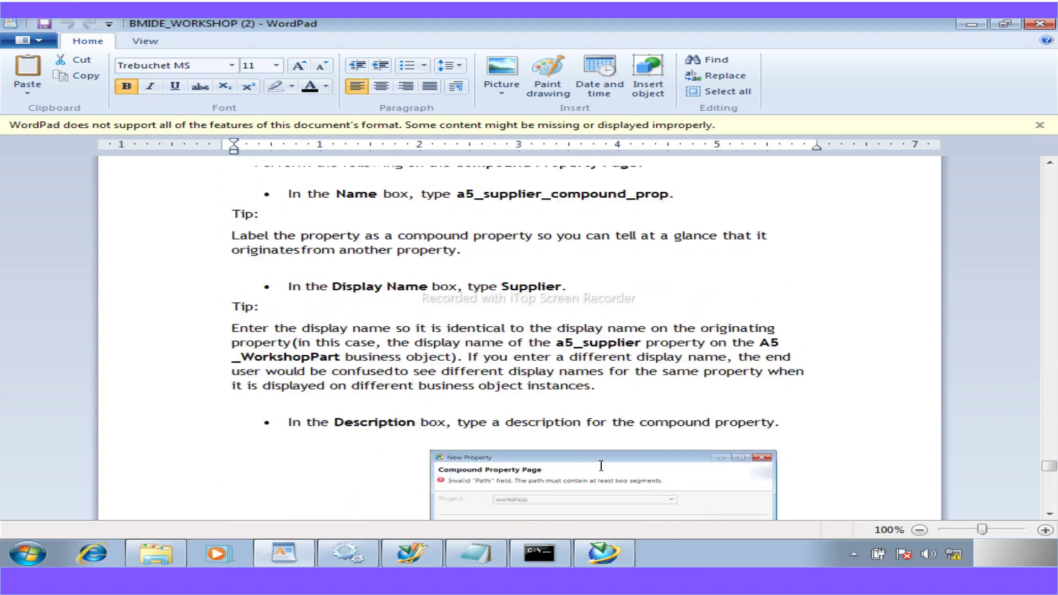
{"action": "scroll", "coordinate": [601, 465], "scroll_direction": "down", "scroll_amount": 3}
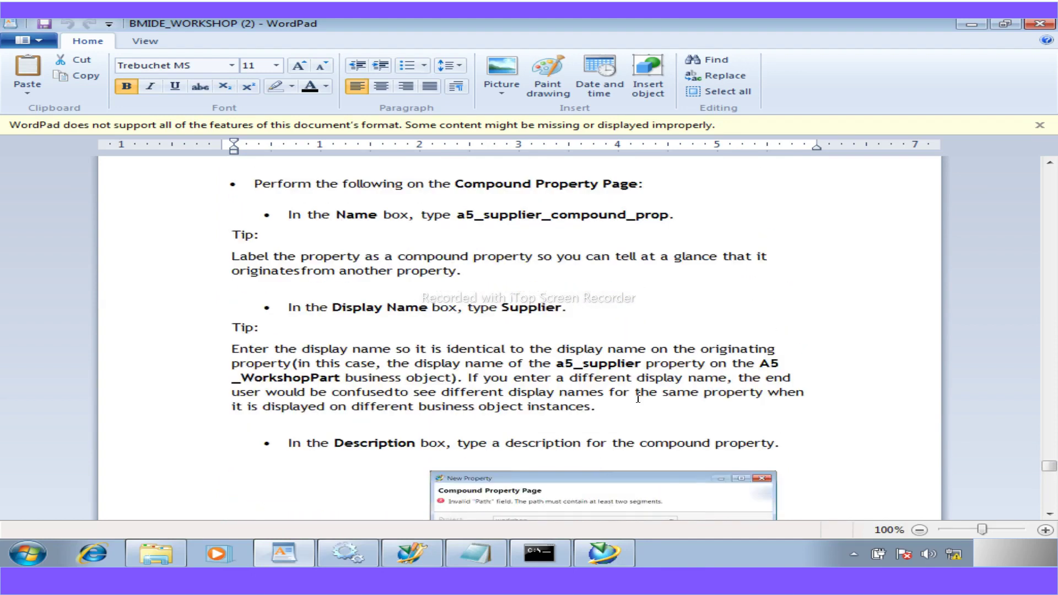
{"action": "left_click_drag", "start_coordinate": [669, 214], "coordinate": [459, 216]}
{"action": "key", "text": "ctrl+c"}
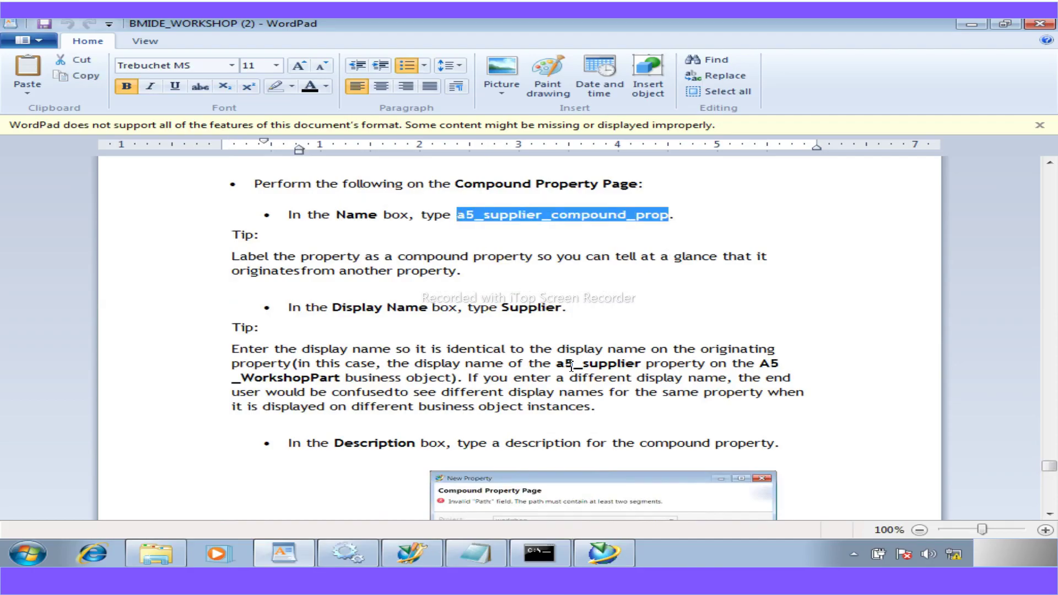
- Paste a5_supplier_compound_prop into the new property's Name field
{"action": "left_click", "coordinate": [428, 549]}
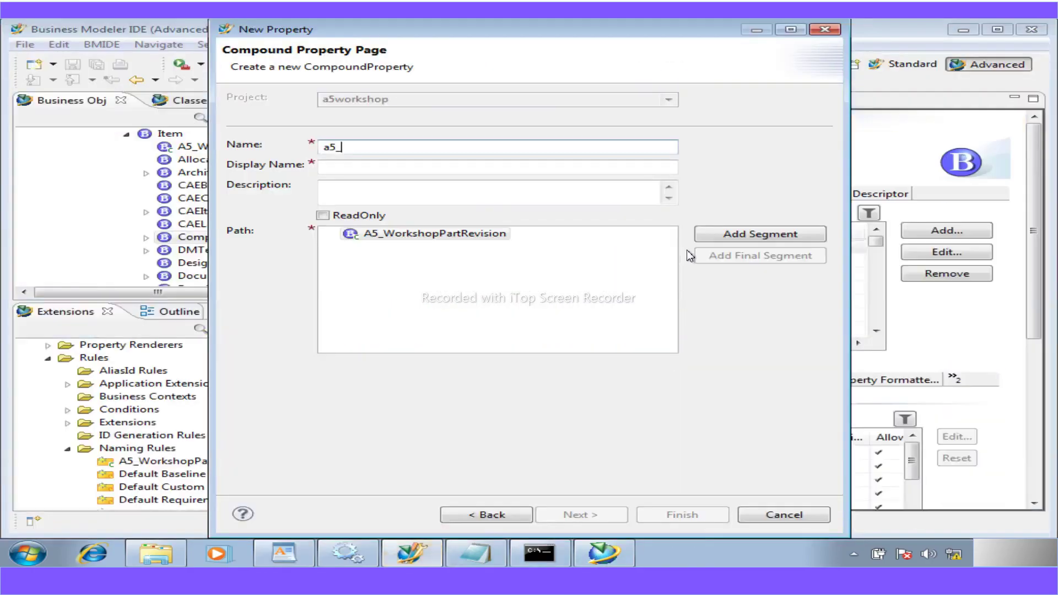
{"action": "left_click_drag", "start_coordinate": [351, 146], "coordinate": [291, 149]}
{"action": "key", "text": "ctrl+v"}
- Edit the Display Name down to just 'Supplier'
{"action": "left_click", "coordinate": [327, 171]}
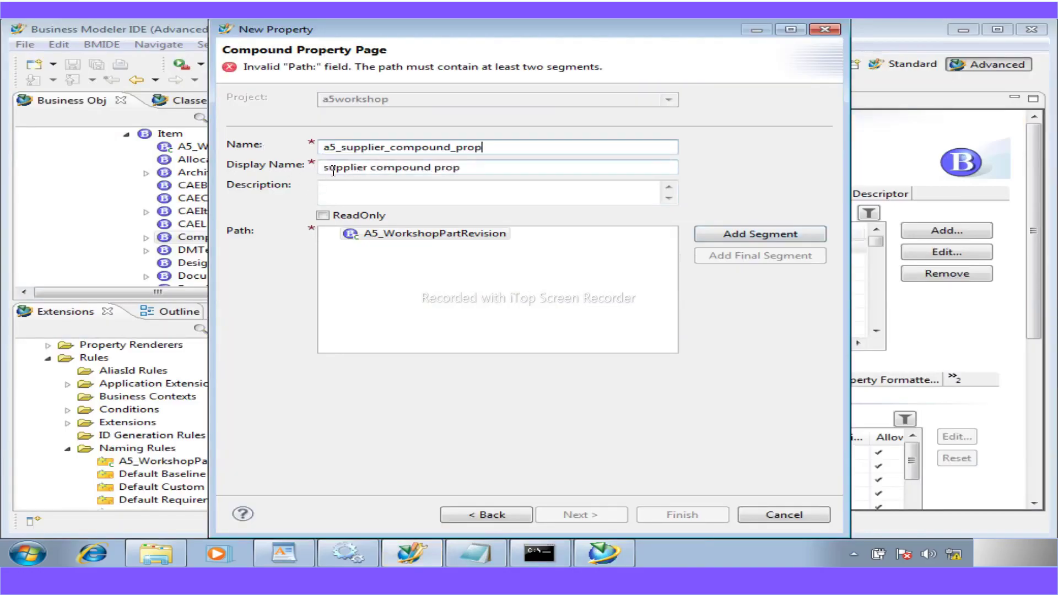
{"action": "left_click", "coordinate": [327, 168]}
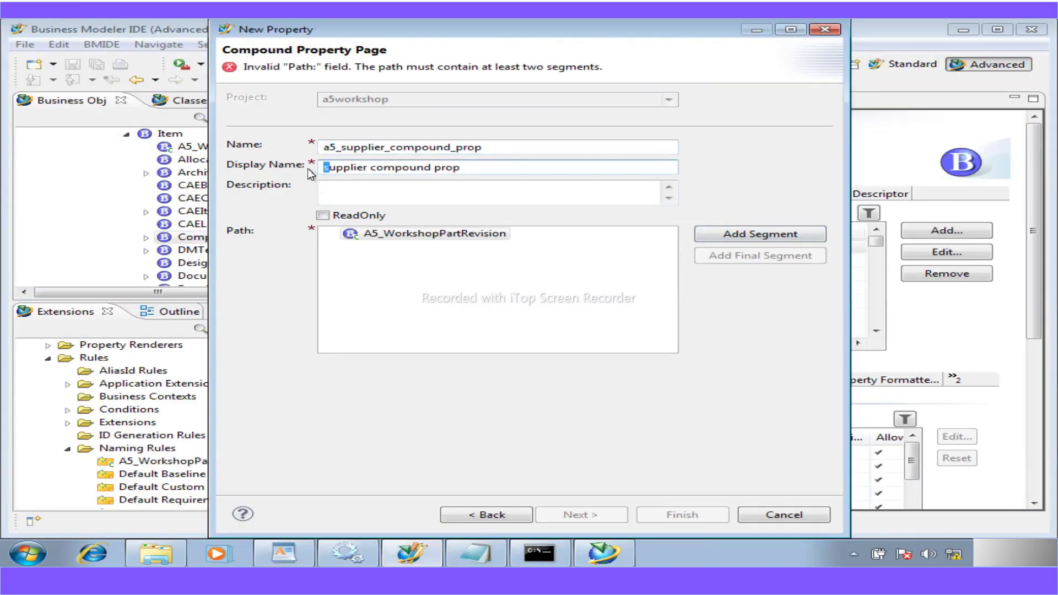
{"action": "type", "text": "S"}
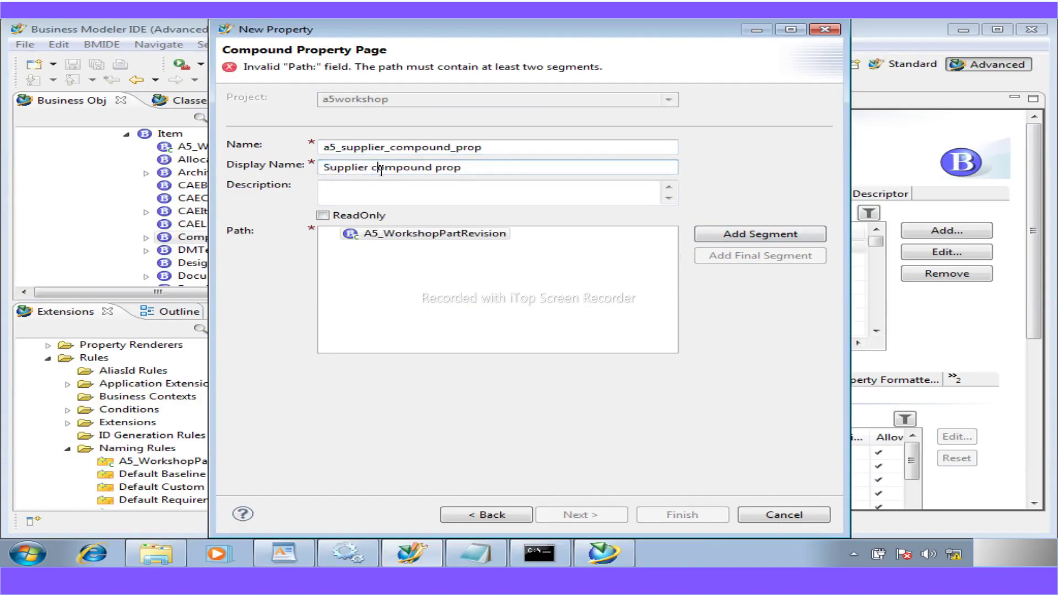
{"action": "key", "text": "ctrl+Right"}
{"action": "key", "text": "shift+Right"}
{"action": "type", "text": "C"}
{"action": "left_click_drag", "start_coordinate": [470, 168], "coordinate": [369, 168]}
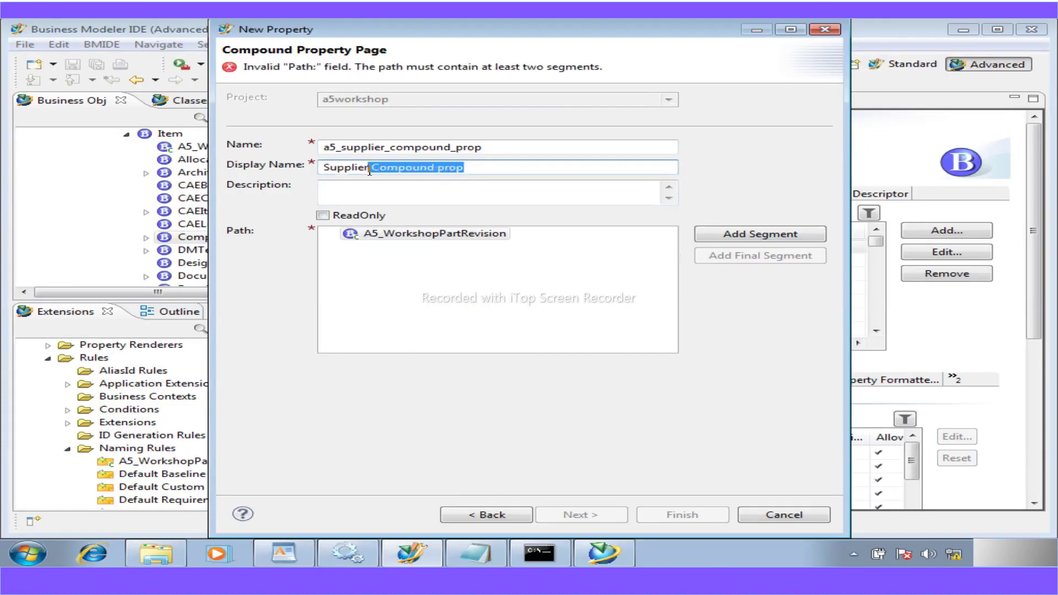
{"action": "key", "text": "BackSpace"}
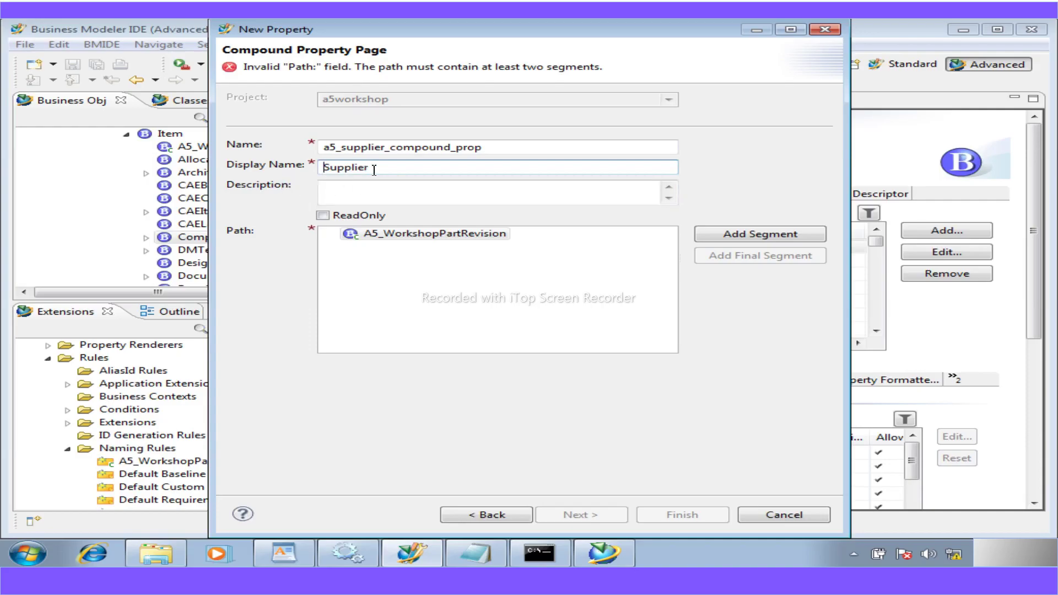
{"action": "left_click_drag", "start_coordinate": [374, 170], "coordinate": [323, 169]}
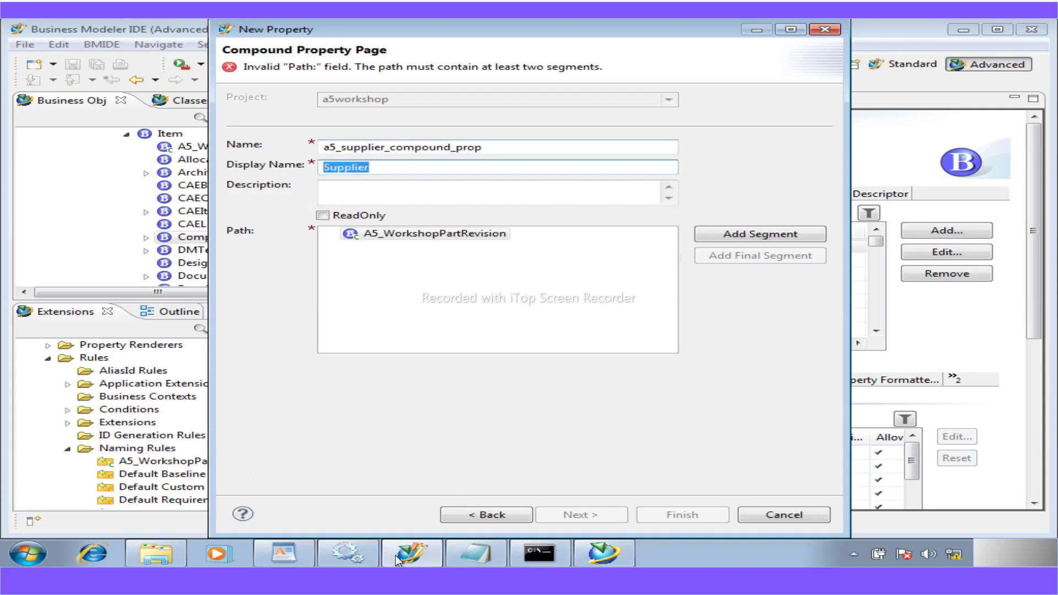
- Read the guide's steps for selecting items_tag as the compound path's target, then Next
{"action": "left_click", "coordinate": [283, 552]}
{"action": "scroll", "coordinate": [459, 477], "scroll_direction": "down", "scroll_amount": 3}
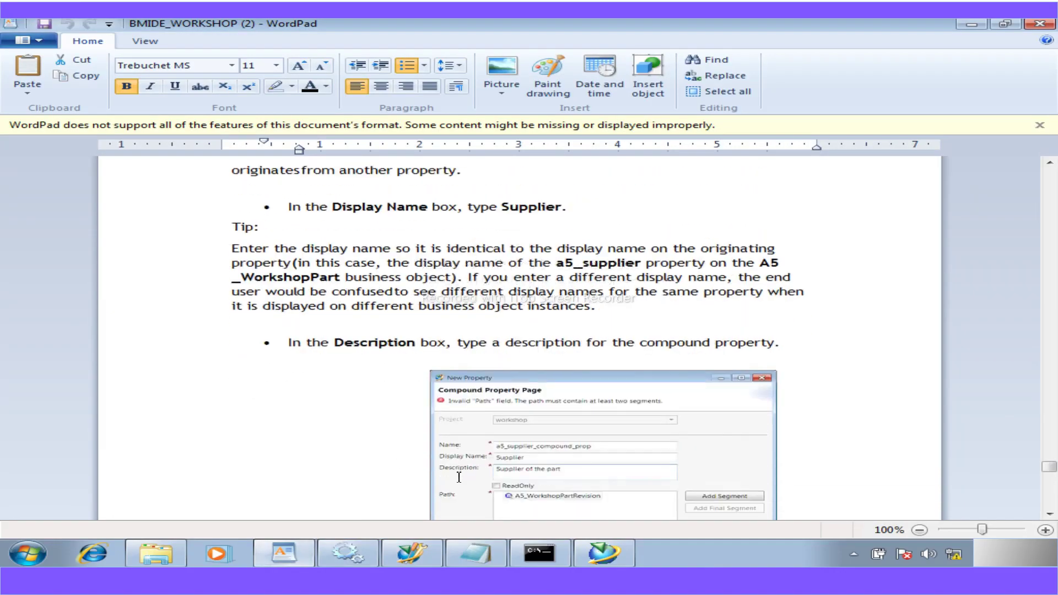
{"action": "scroll", "coordinate": [459, 477], "scroll_direction": "down", "scroll_amount": 1}
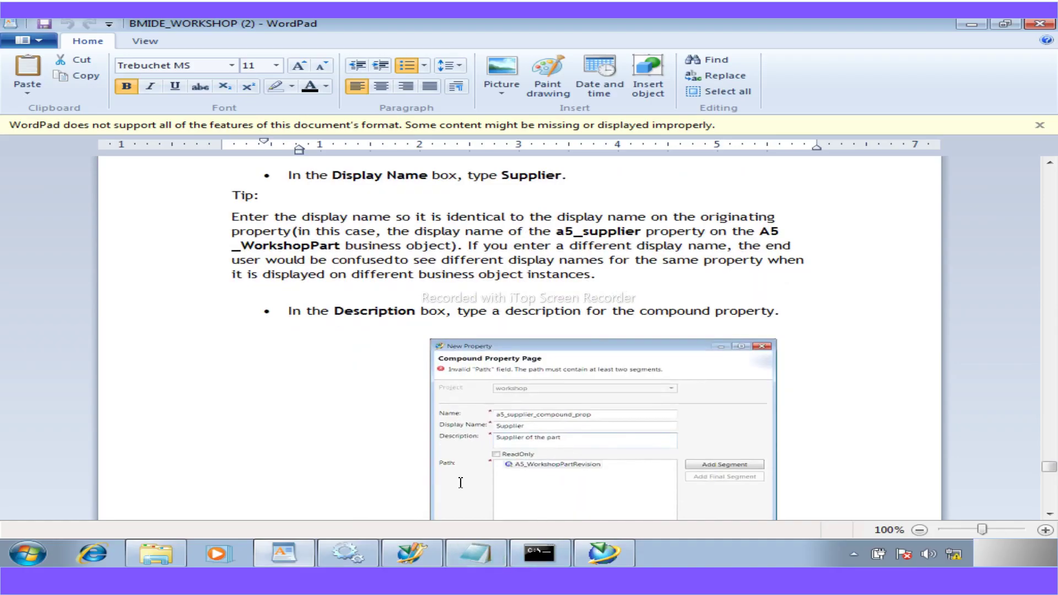
{"action": "scroll", "coordinate": [460, 483], "scroll_direction": "down", "scroll_amount": 15}
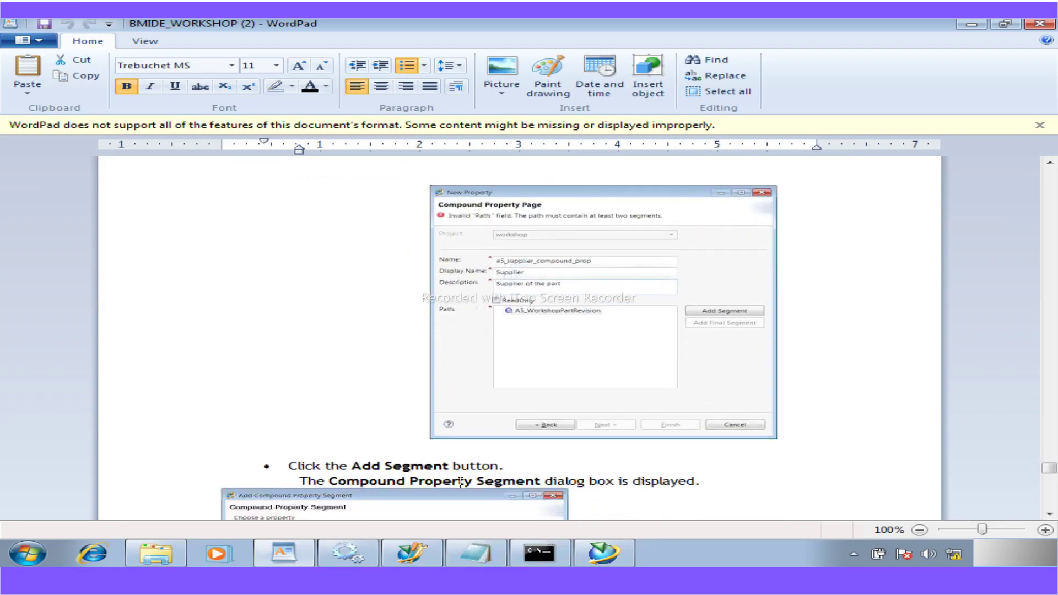
{"action": "scroll", "coordinate": [461, 482], "scroll_direction": "down", "scroll_amount": 9}
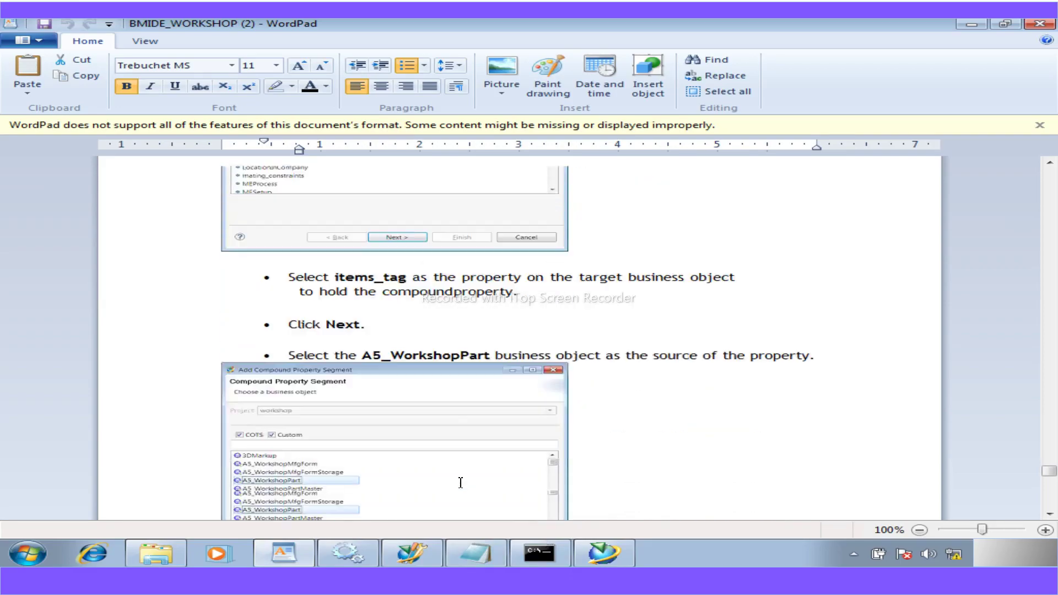
{"action": "scroll", "coordinate": [461, 483], "scroll_direction": "up", "scroll_amount": 9}
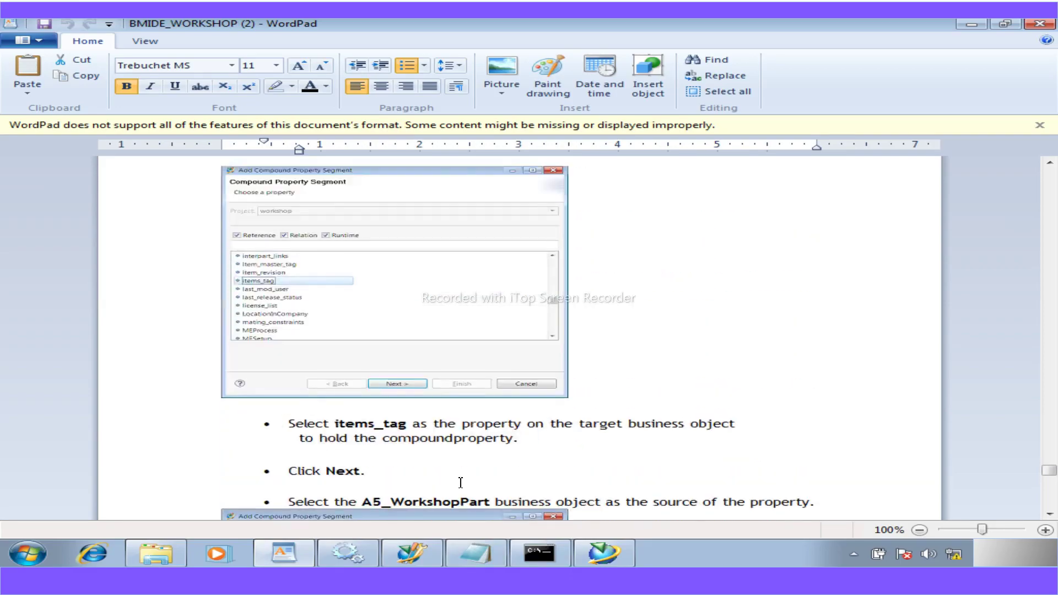
{"action": "left_click", "coordinate": [399, 554]}
- Add a path segment through items_tag to the A5_WorkshopPart source business object
{"action": "left_click", "coordinate": [716, 233]}
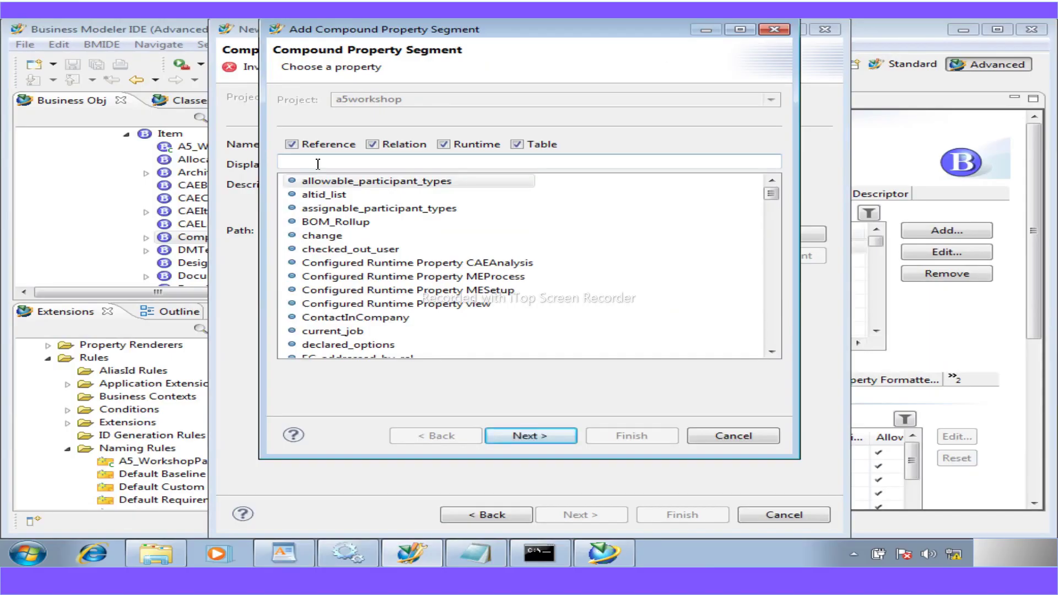
{"action": "type", "text": "item"}
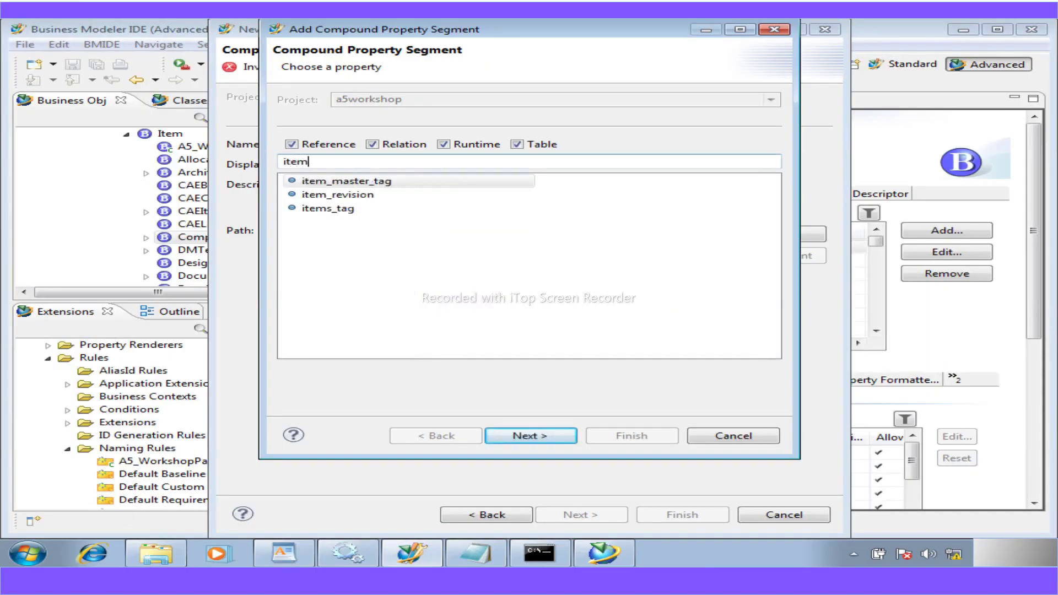
{"action": "left_click", "coordinate": [313, 214]}
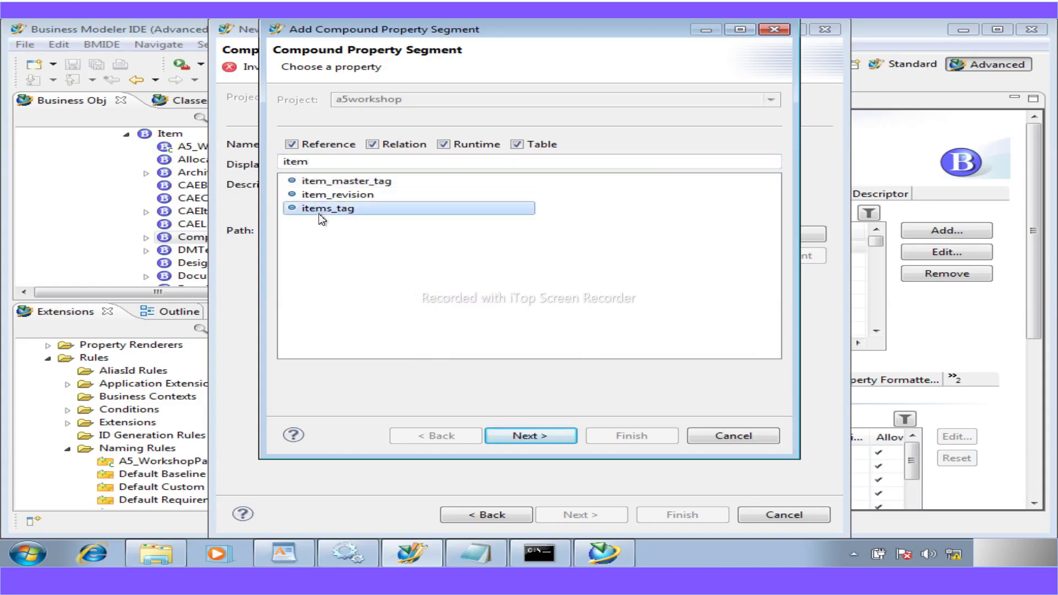
{"action": "left_click", "coordinate": [535, 438]}
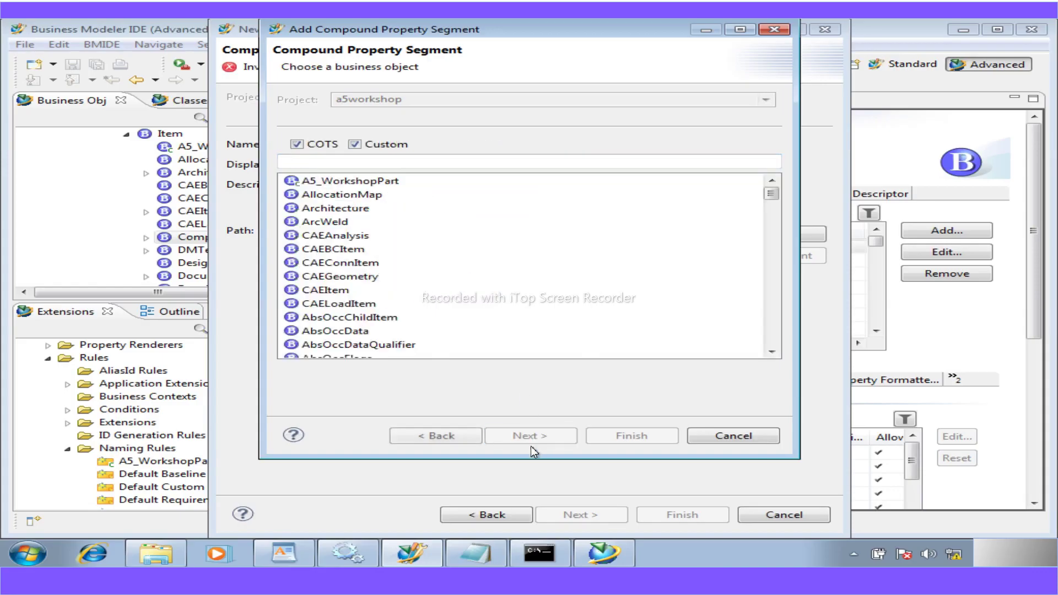
{"action": "left_click", "coordinate": [330, 178]}
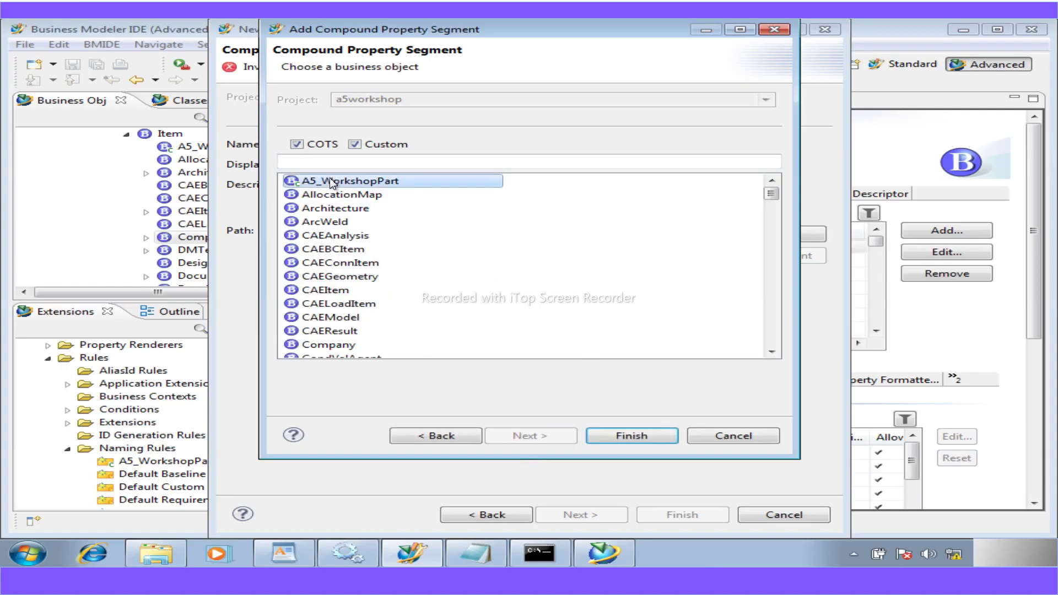
{"action": "left_click", "coordinate": [613, 437]}
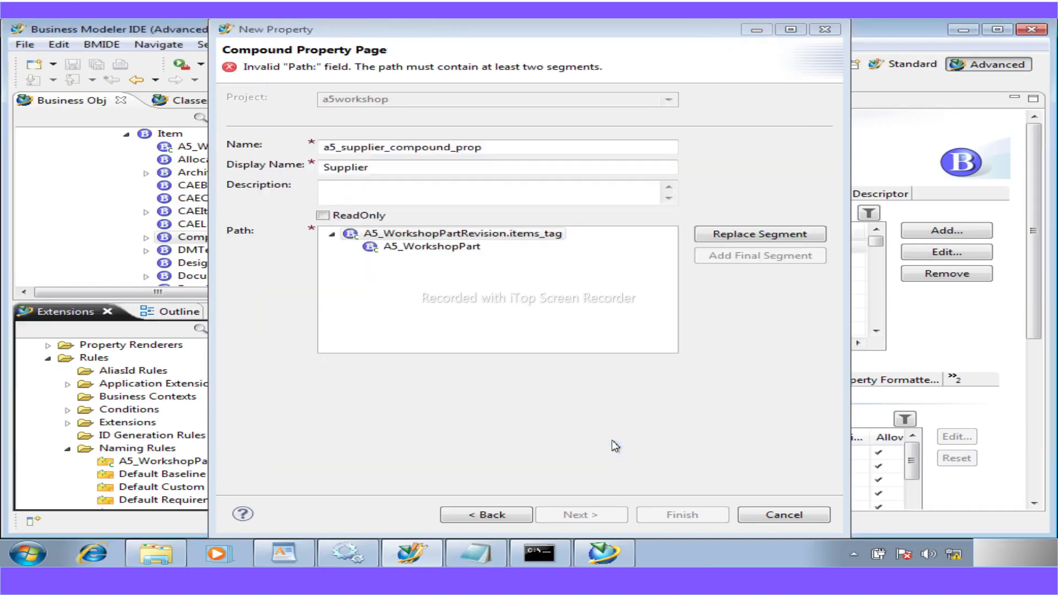
- Add another segment after A5_WorkshopPart and filter its properties for a supplier match, finding none
{"action": "left_click", "coordinate": [448, 255]}
{"action": "left_click", "coordinate": [767, 237]}
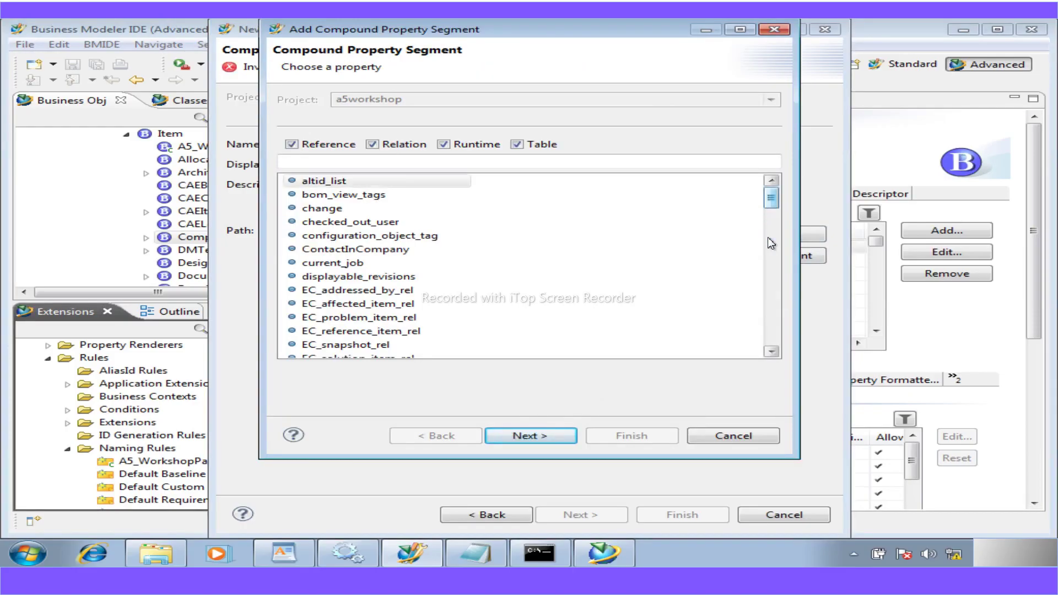
{"action": "left_click", "coordinate": [297, 159]}
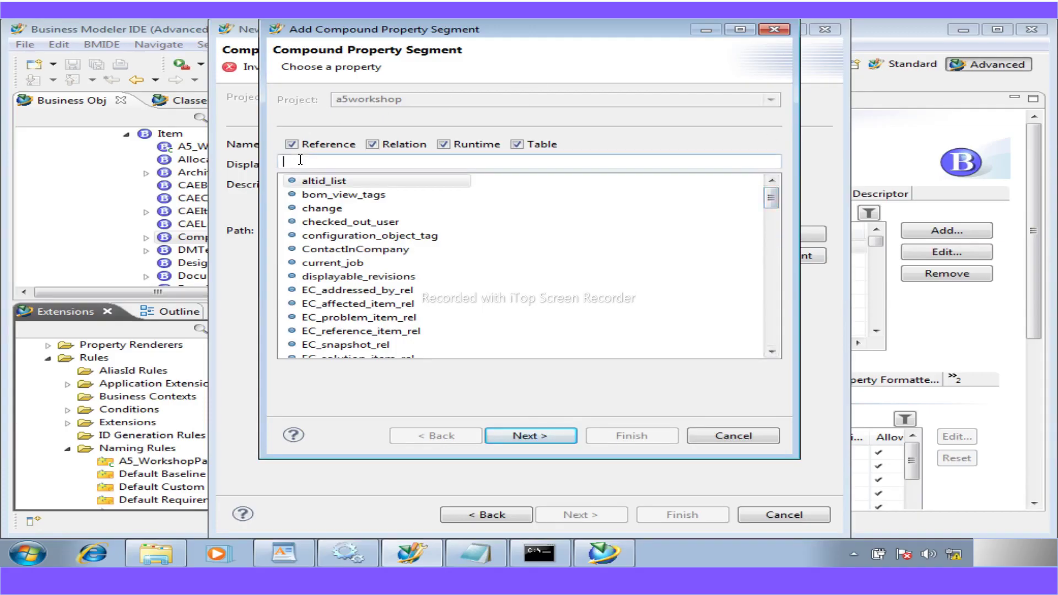
{"action": "type", "text": "a5"}
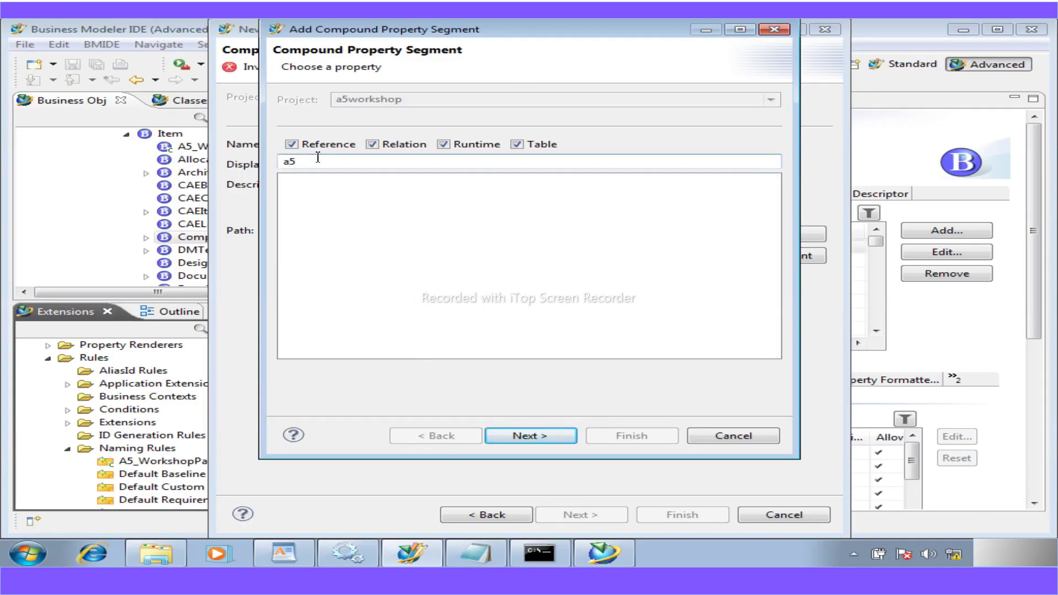
{"action": "key", "text": "BackSpace"}
{"action": "key", "text": "BackSpace"}
{"action": "type", "text": "ru"}
{"action": "key", "text": "BackSpace"}
{"action": "key", "text": "BackSpace"}
{"action": "left_click", "coordinate": [307, 557]}
{"action": "scroll", "coordinate": [465, 473], "scroll_direction": "down", "scroll_amount": 10}
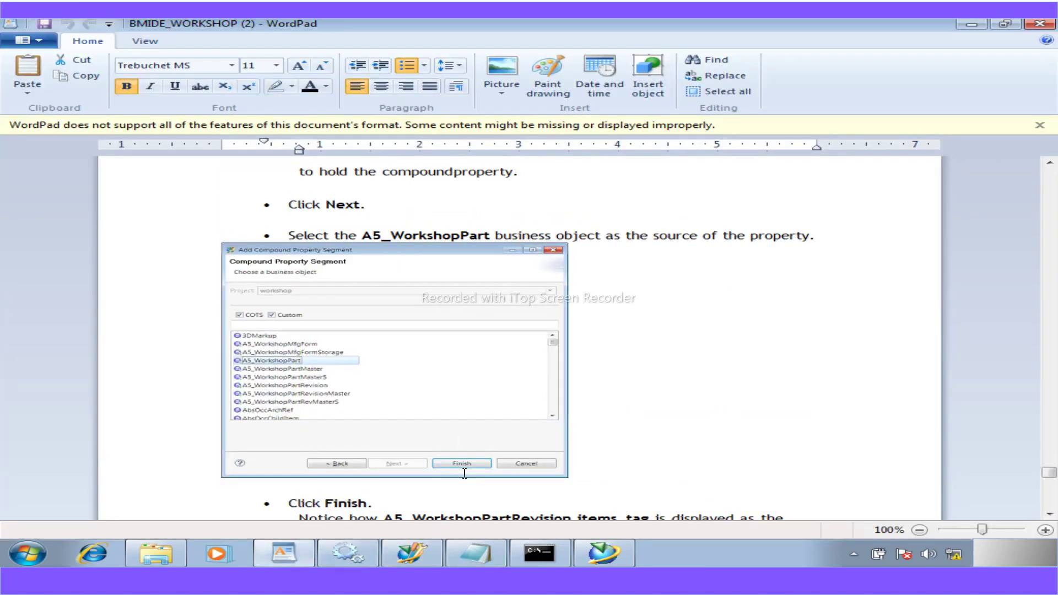
{"action": "scroll", "coordinate": [465, 473], "scroll_direction": "down", "scroll_amount": 20}
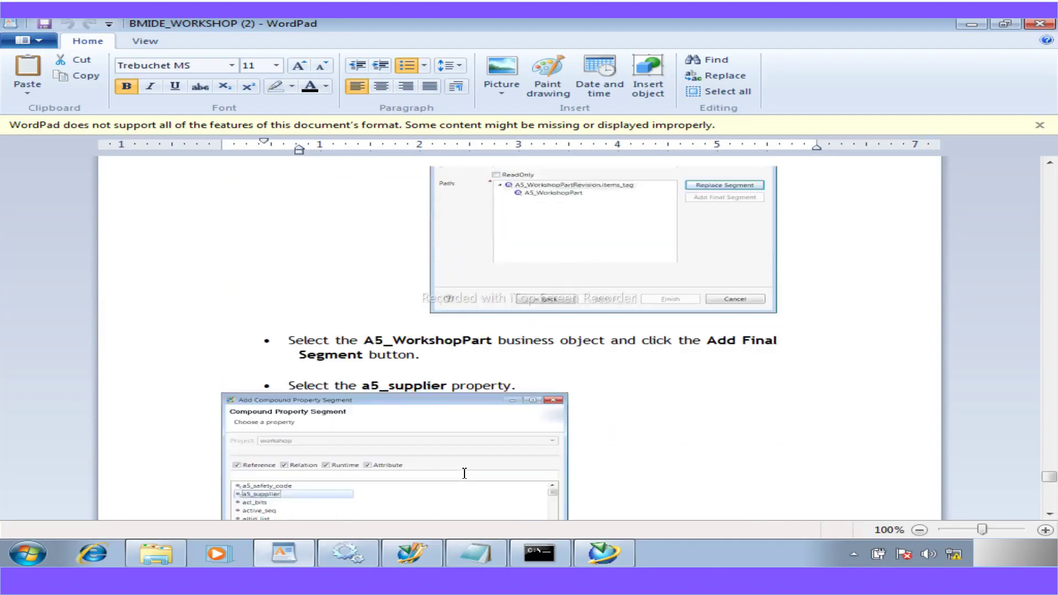
{"action": "scroll", "coordinate": [464, 473], "scroll_direction": "down", "scroll_amount": 20}
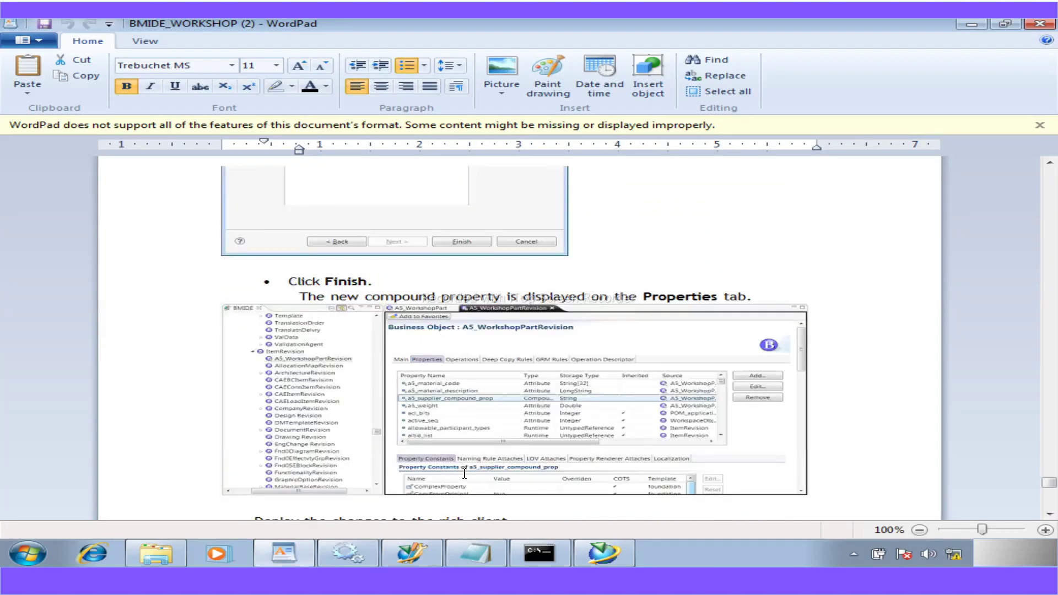
{"action": "scroll", "coordinate": [465, 473], "scroll_direction": "up", "scroll_amount": 4}
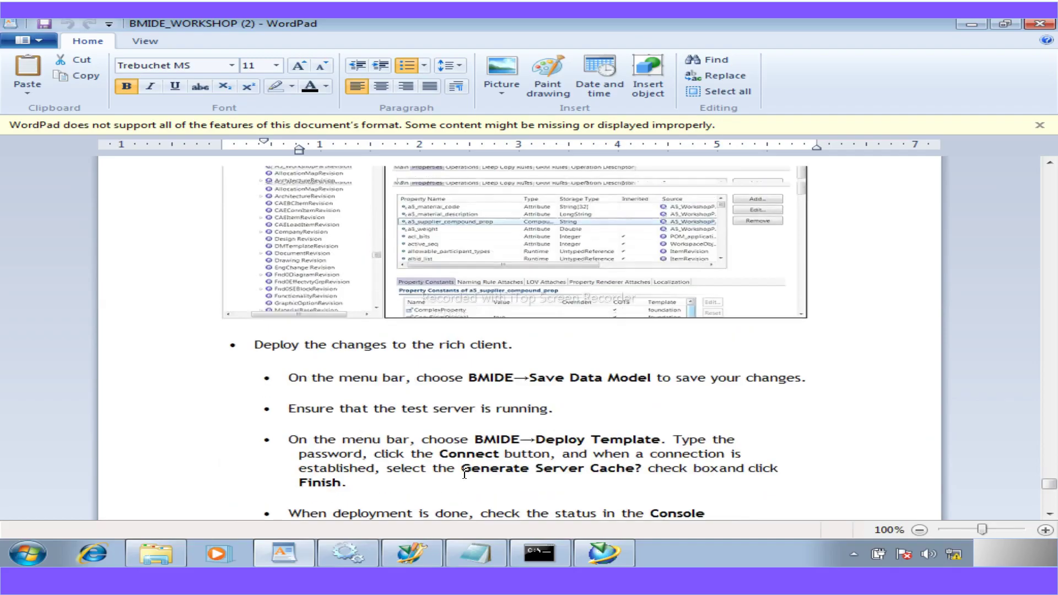
{"action": "scroll", "coordinate": [465, 472], "scroll_direction": "up", "scroll_amount": 10}
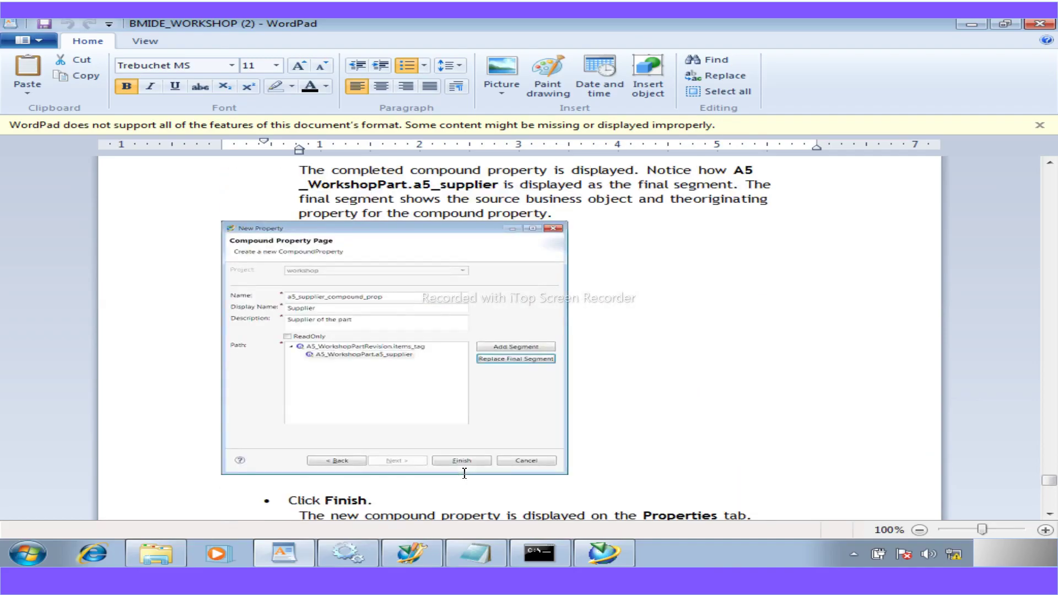
{"action": "left_click", "coordinate": [412, 552]}
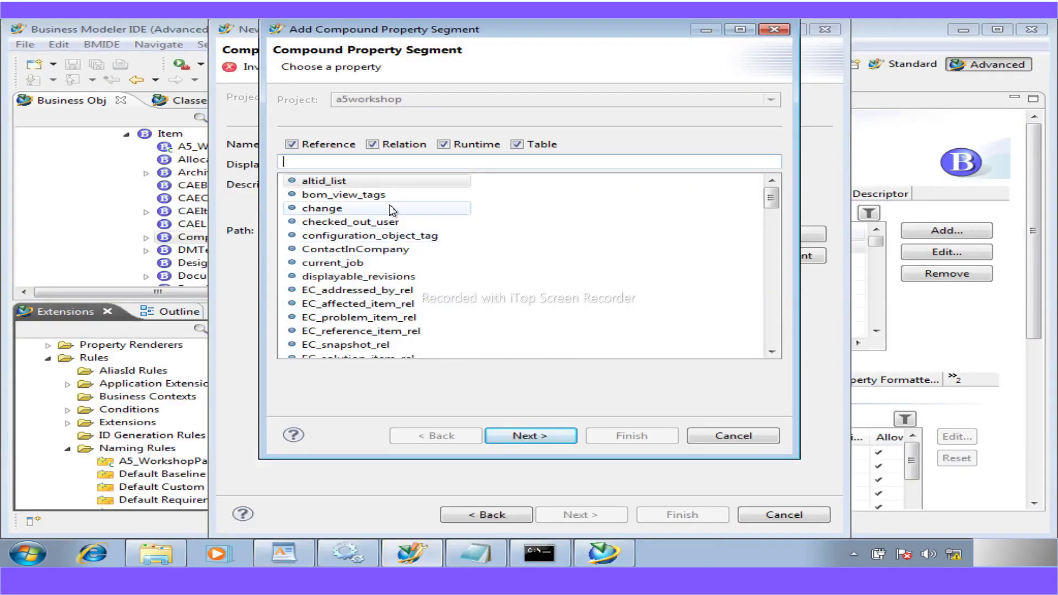
- Filter the segment's property list for a5 again, then cancel the chooser
{"action": "type", "text": "a5"}
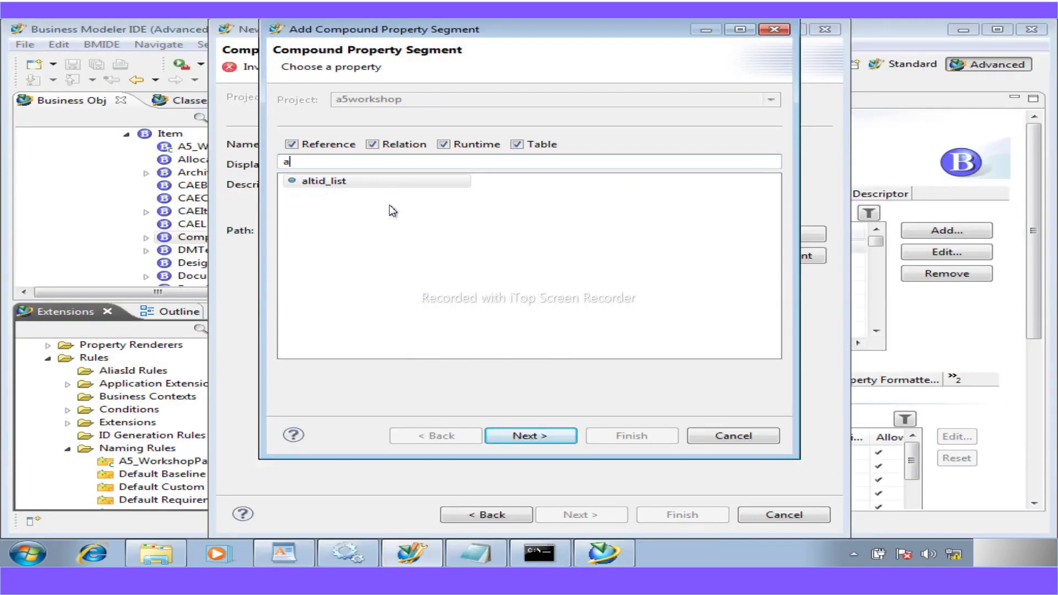
{"action": "key", "text": "BackSpace"}
{"action": "key", "text": "BackSpace"}
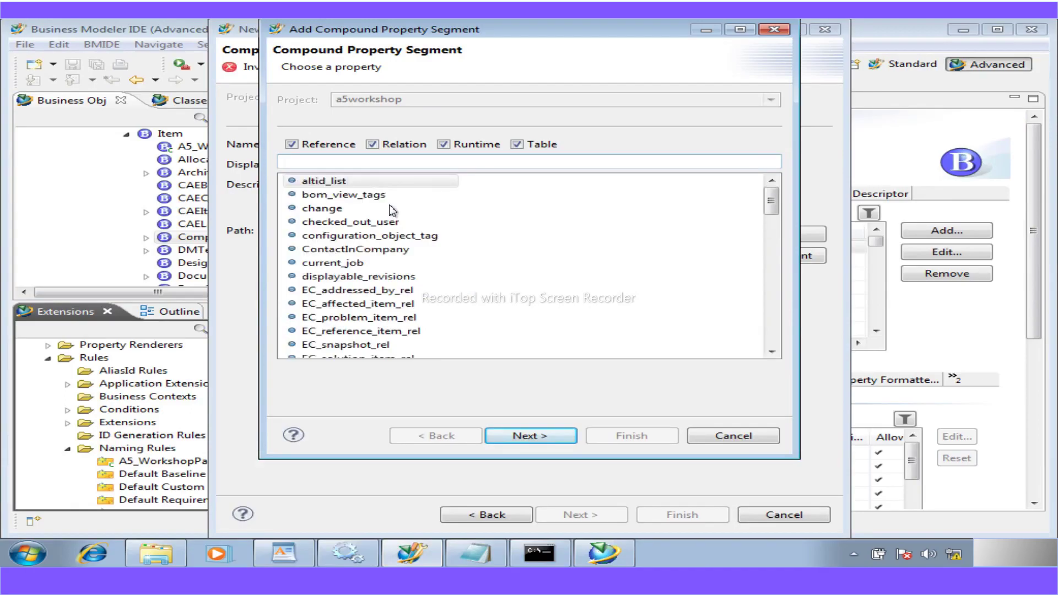
{"action": "left_click", "coordinate": [710, 437]}
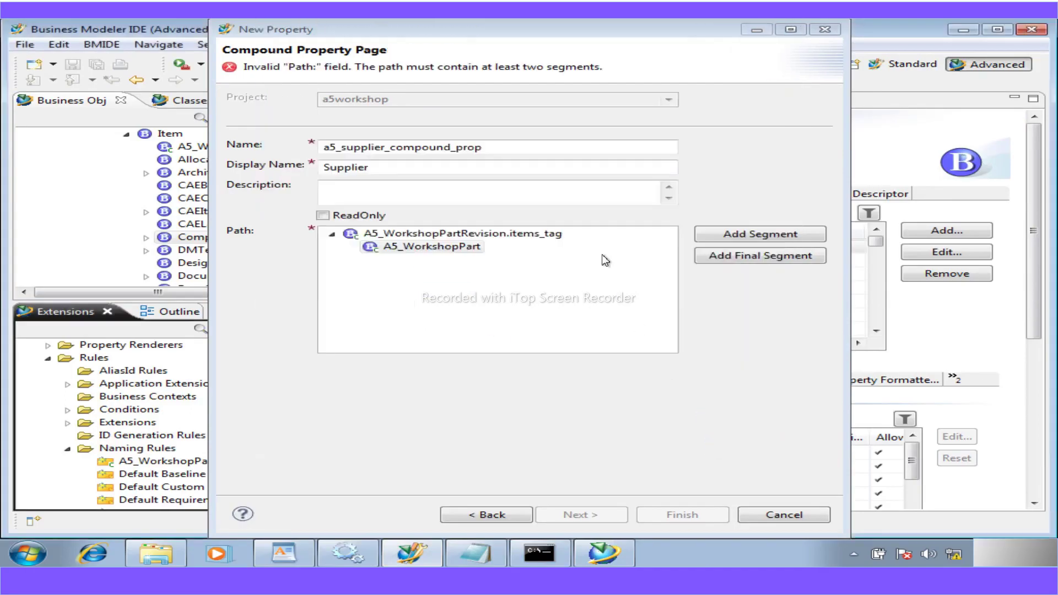
- Select A5_WorkshopPart in the path and add a5_supplier as the final segment
{"action": "left_click", "coordinate": [430, 235]}
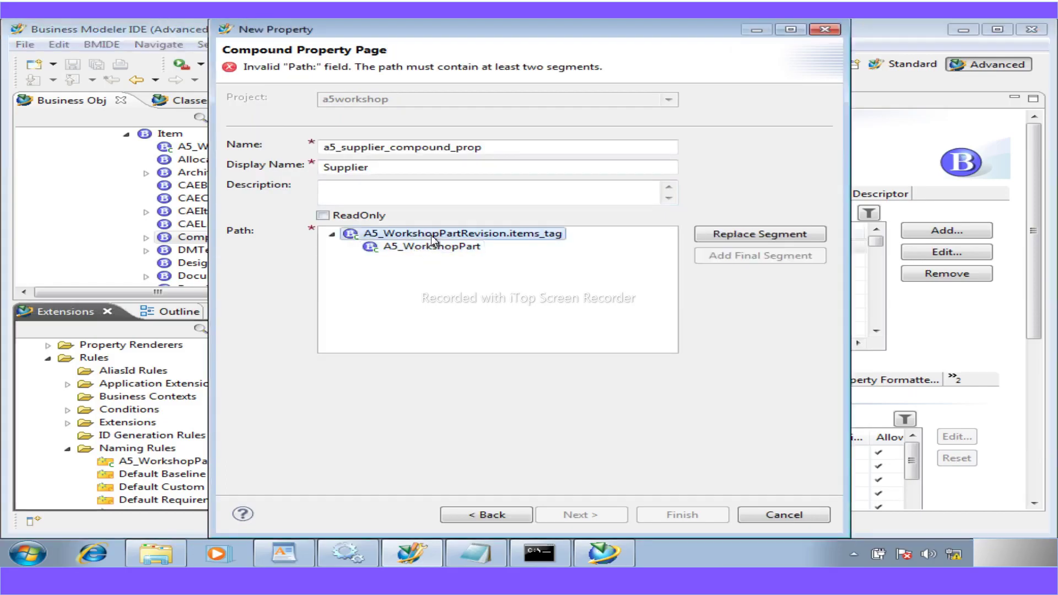
{"action": "left_click", "coordinate": [428, 248]}
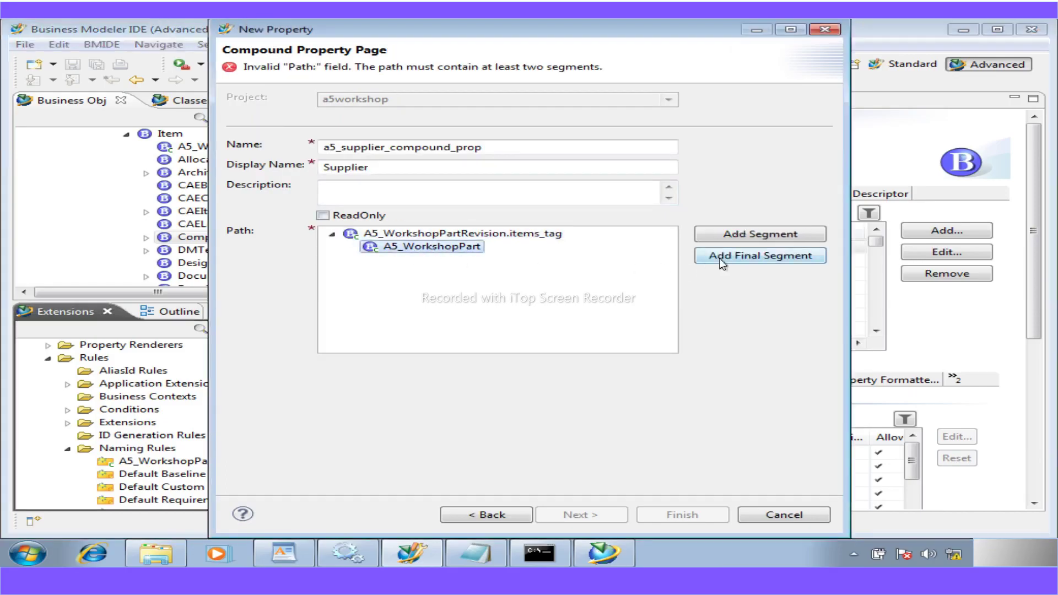
{"action": "left_click", "coordinate": [719, 258]}
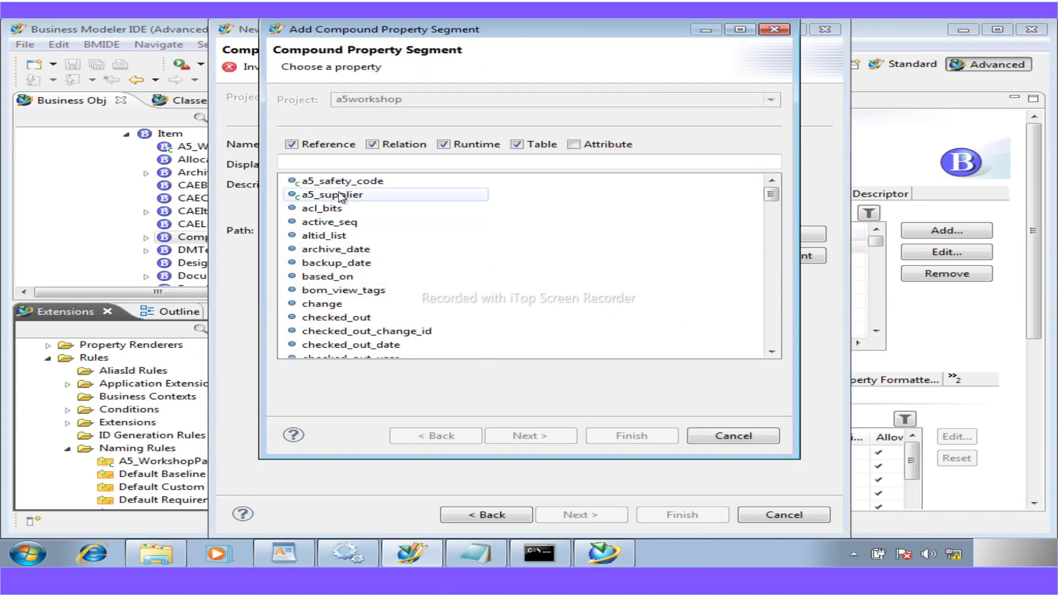
{"action": "left_click", "coordinate": [341, 196]}
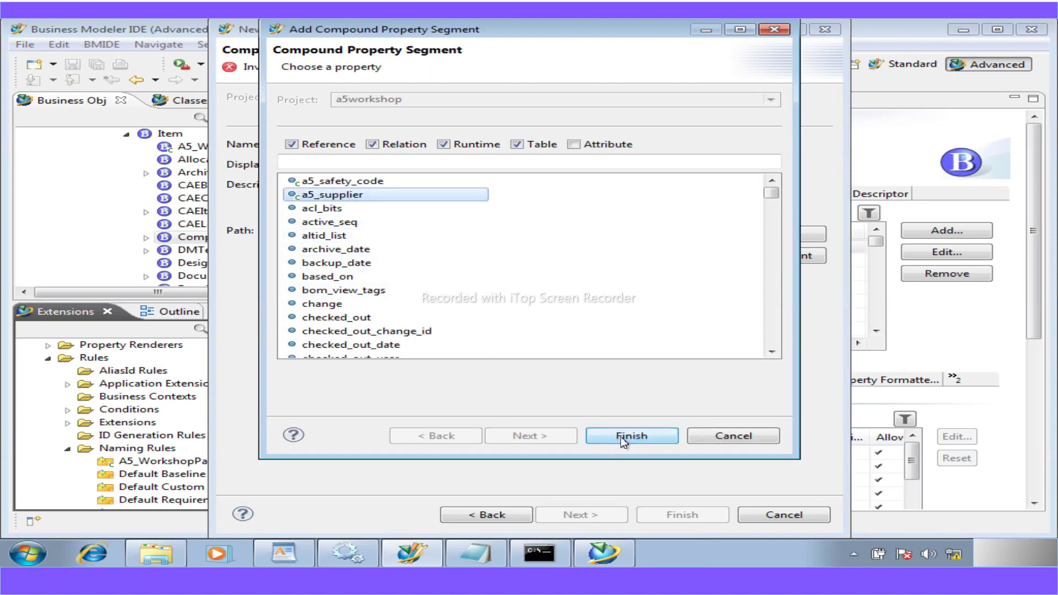
{"action": "left_click", "coordinate": [623, 436]}
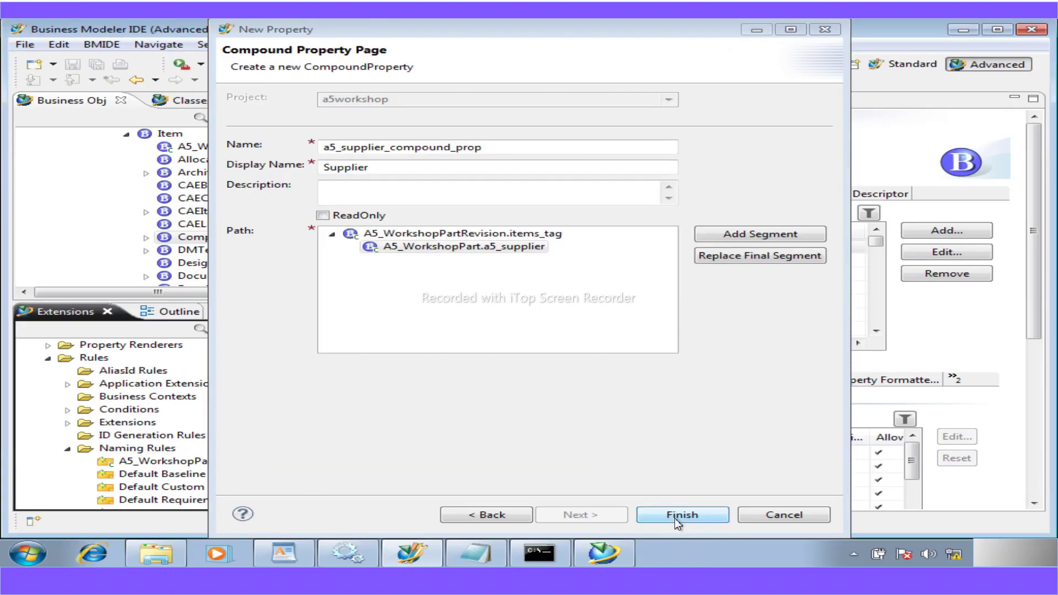
- Create a5_supplier_compound_prop and save the a5workshop data model
{"action": "left_click", "coordinate": [675, 518]}
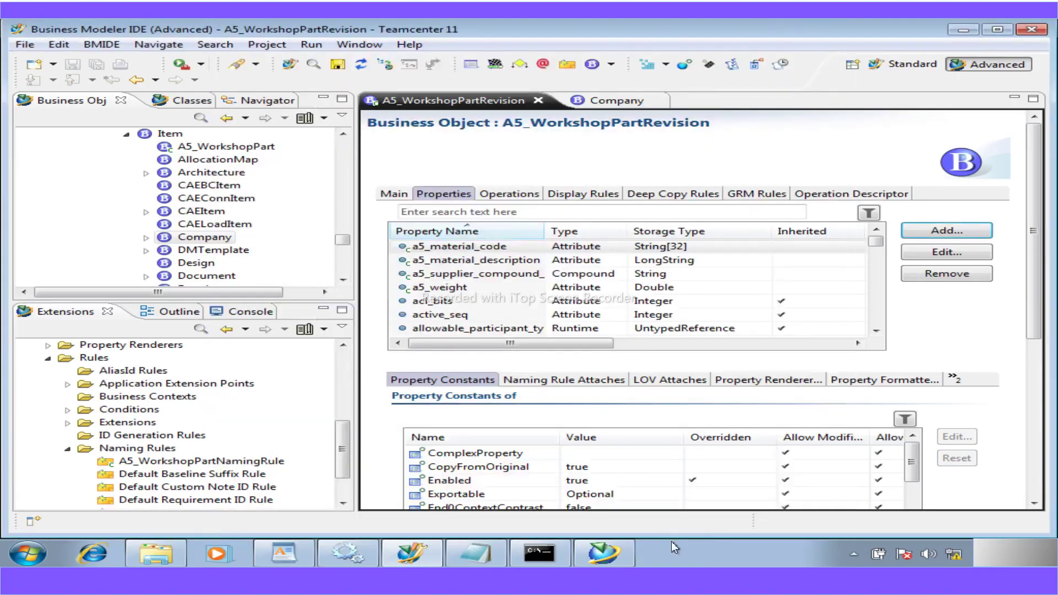
{"action": "left_click", "coordinate": [337, 64]}
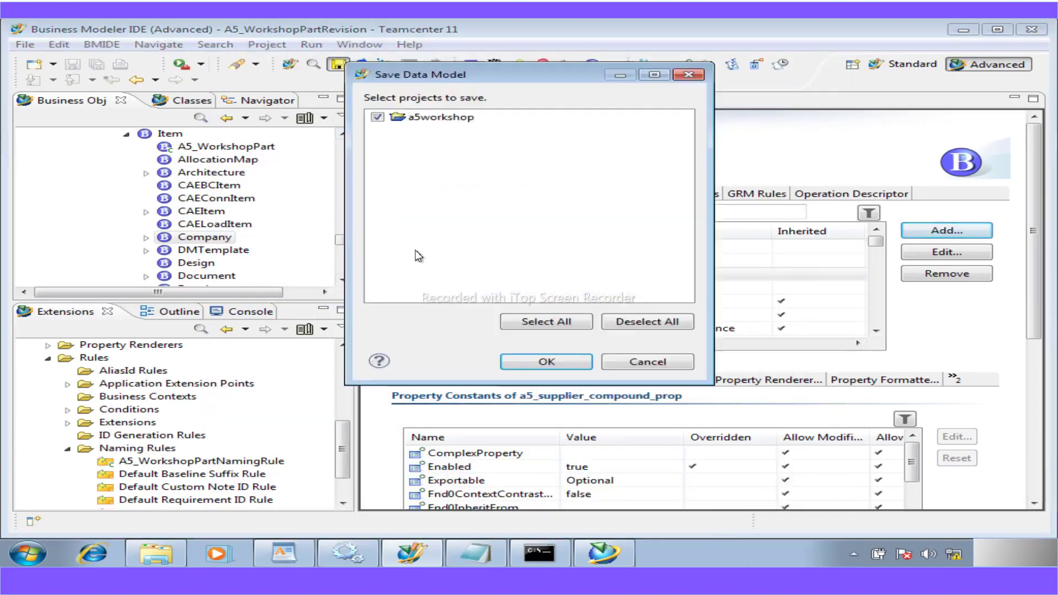
{"action": "left_click", "coordinate": [548, 364]}
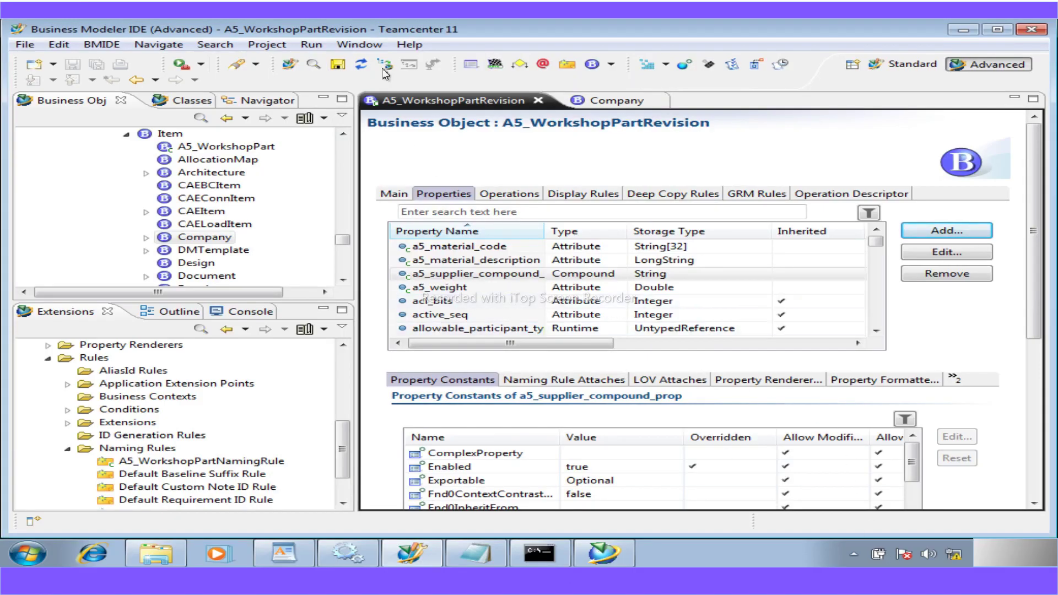
- Close the Company and A5_WorkshopPartRevision editors
{"action": "left_click", "coordinate": [610, 101]}
{"action": "left_click", "coordinate": [644, 101]}
{"action": "left_click", "coordinate": [538, 100]}
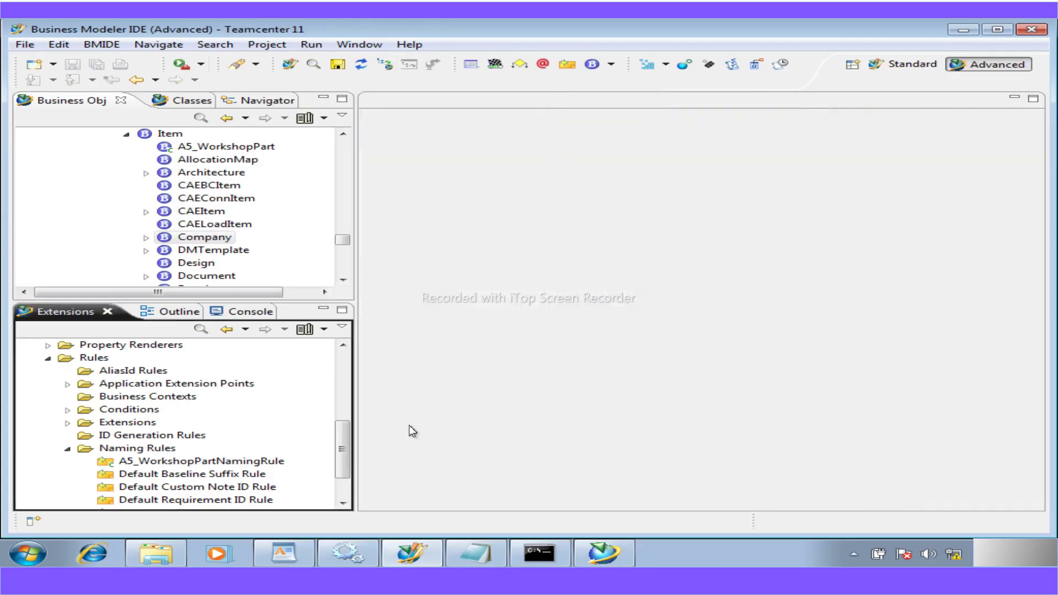
{"action": "left_click_drag", "start_coordinate": [343, 454], "coordinate": [343, 353]}
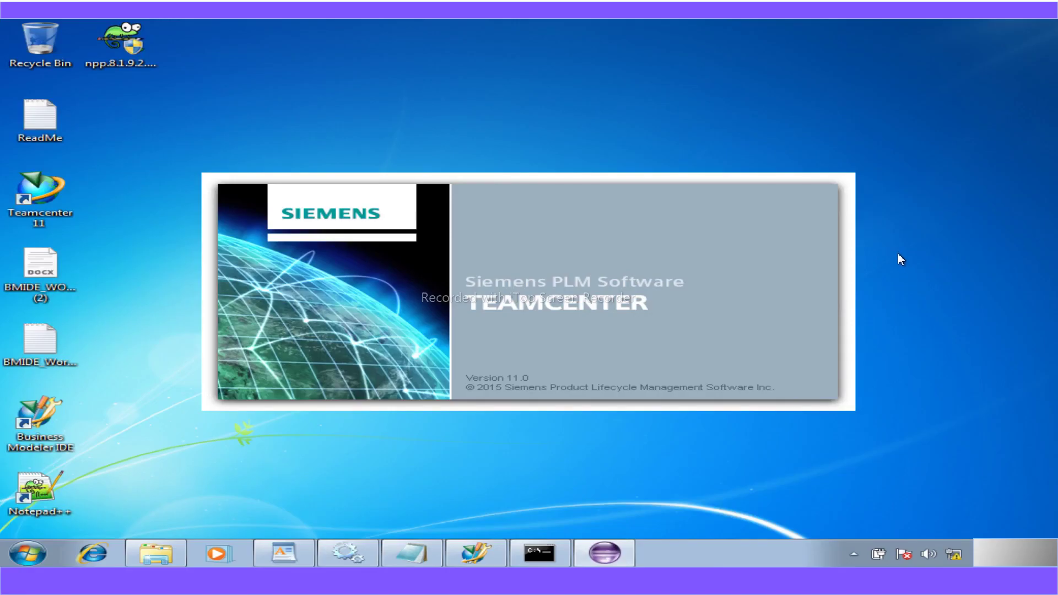
- Minimize the modeler, launch the Teamcenter client and submit the login password
{"action": "left_click", "coordinate": [489, 563]}
{"action": "left_click", "coordinate": [488, 563]}
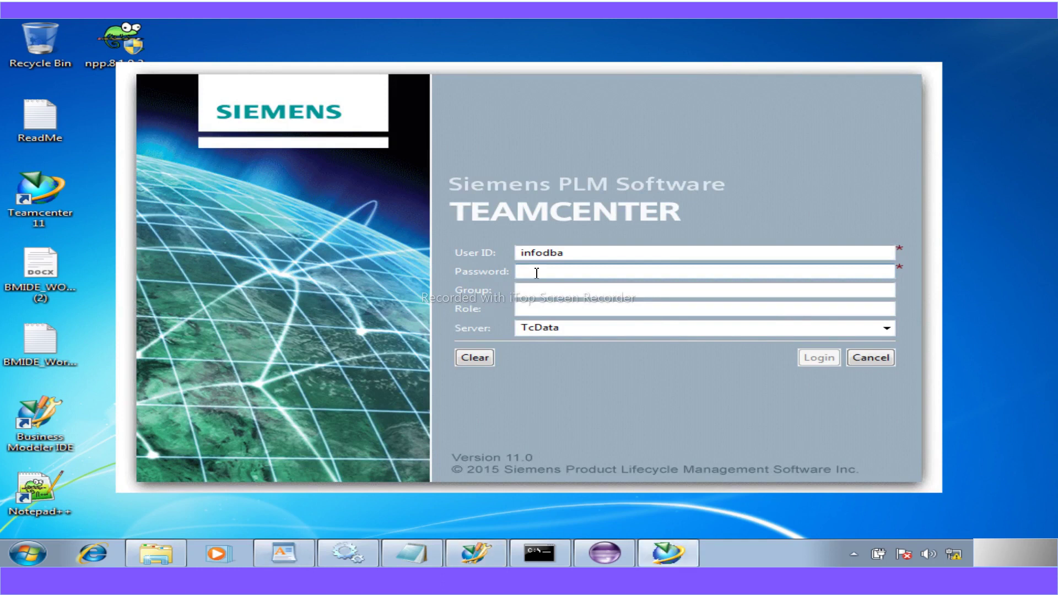
{"action": "type", "text": "infodba"}
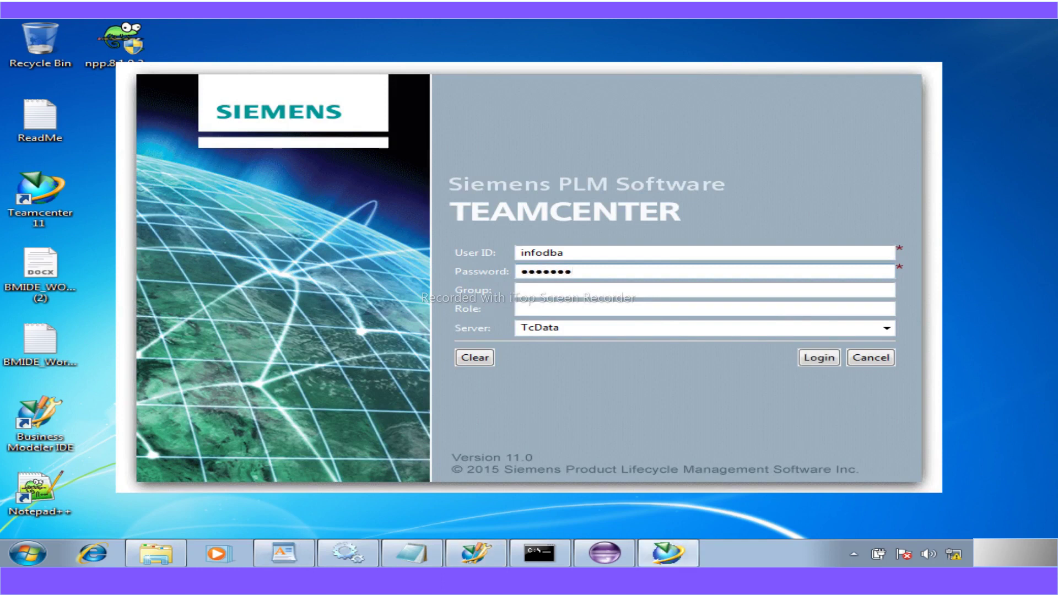
{"action": "key", "text": "Return"}
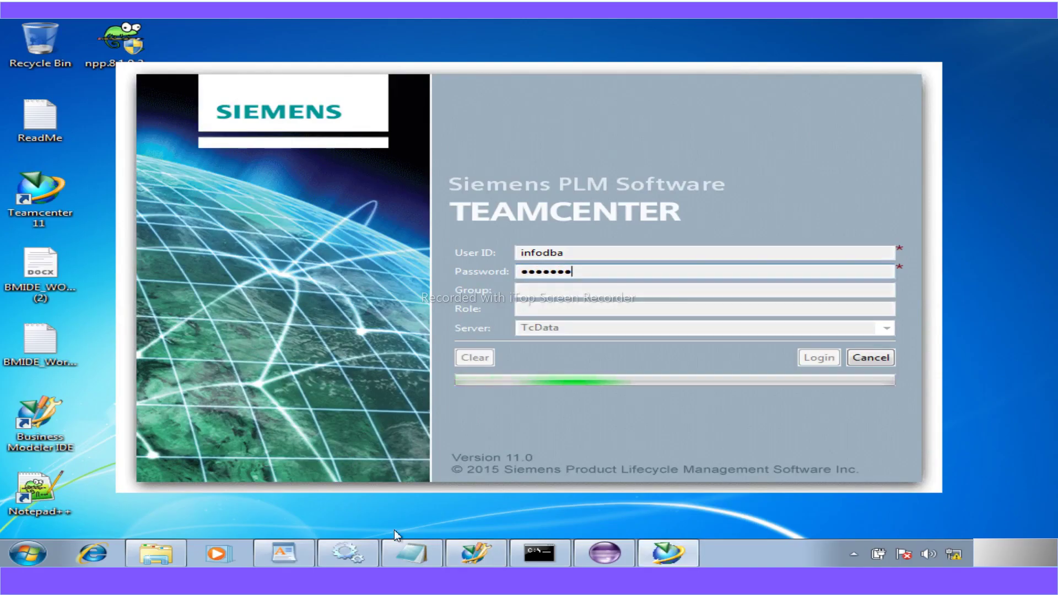
{"action": "left_click", "coordinate": [395, 543]}
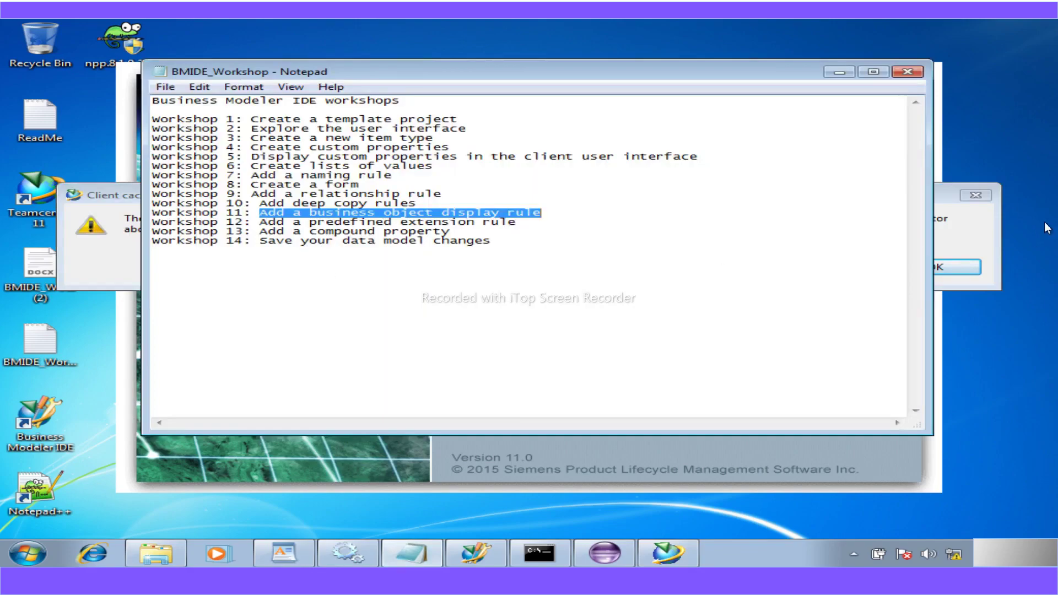
- Dismiss the client cache warning and highlight the Workshop 13 and Workshop 10 note entries
{"action": "left_click", "coordinate": [938, 276]}
{"action": "left_click", "coordinate": [943, 265]}
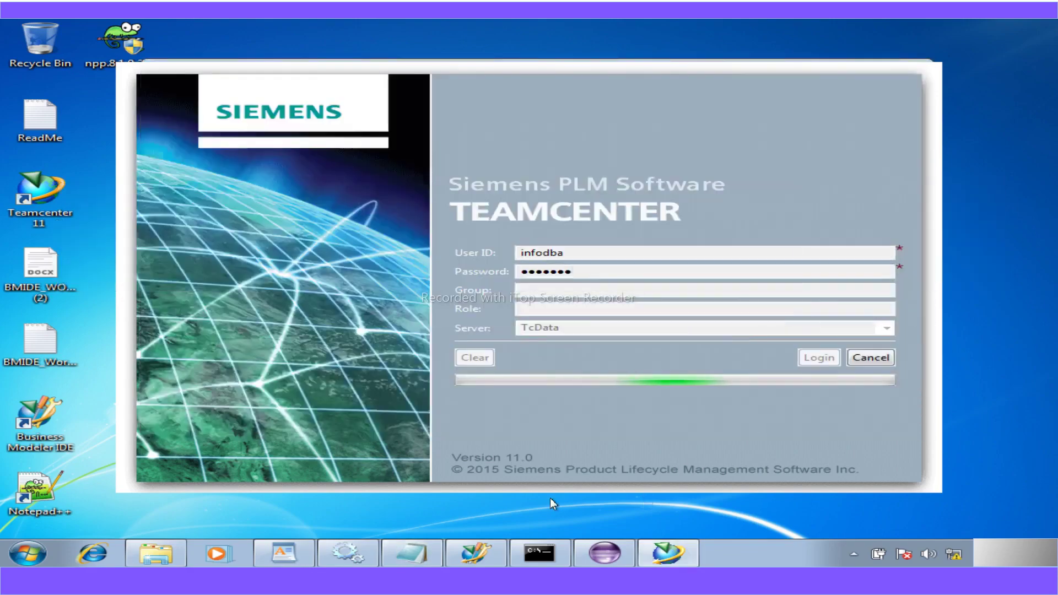
{"action": "left_click", "coordinate": [412, 553]}
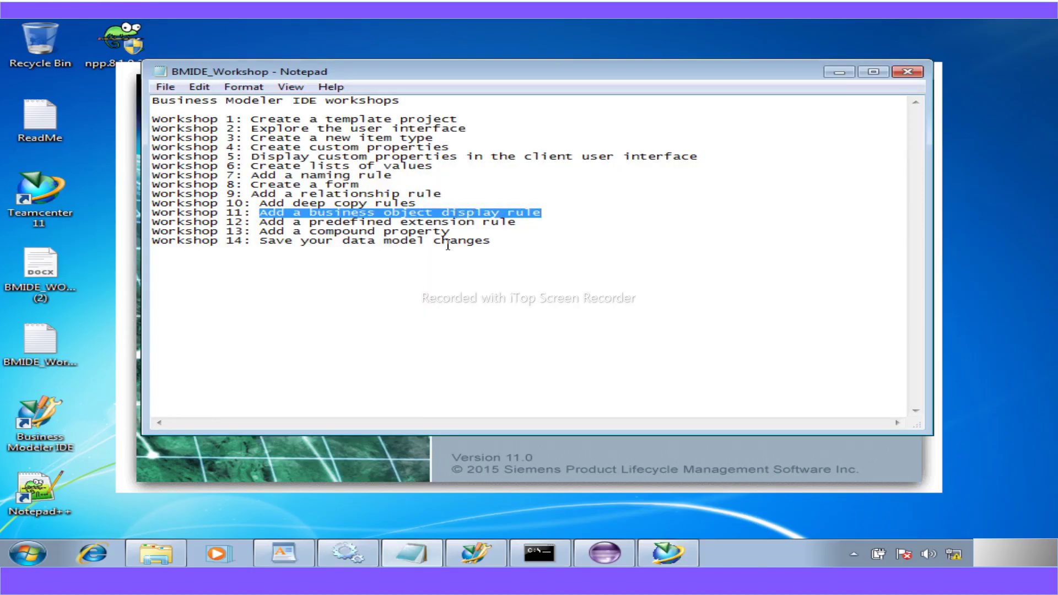
{"action": "left_click_drag", "start_coordinate": [450, 232], "coordinate": [268, 232]}
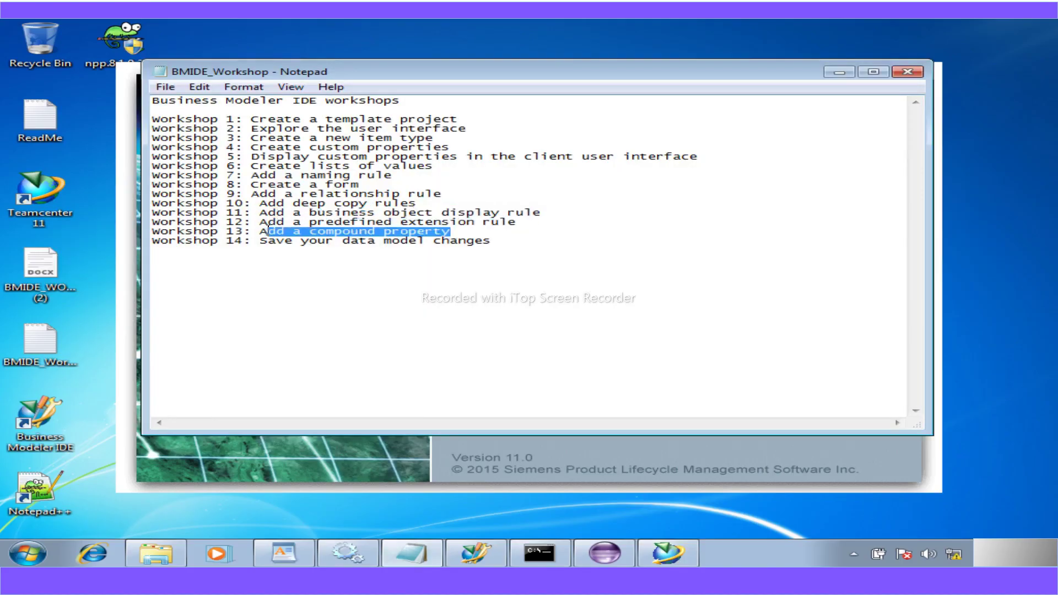
{"action": "left_click_drag", "start_coordinate": [413, 207], "coordinate": [262, 203]}
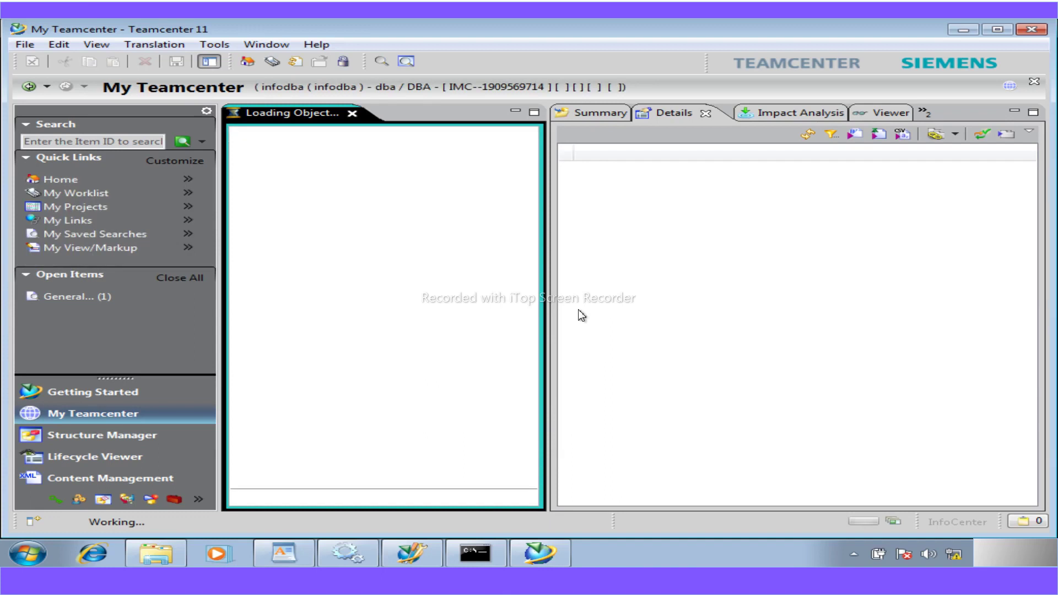
{"action": "left_click", "coordinate": [603, 119]}
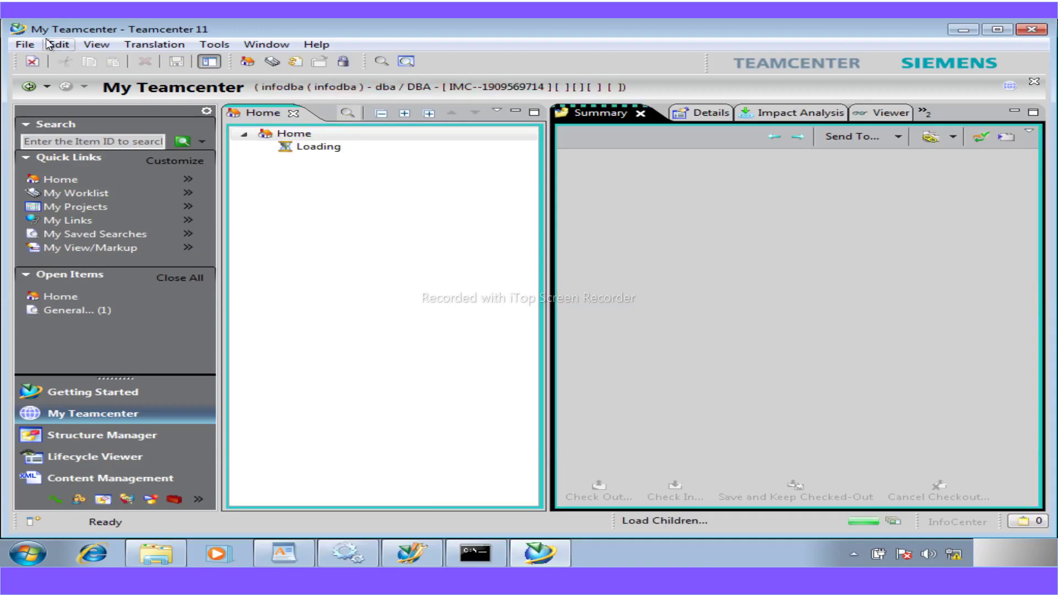
{"action": "left_click", "coordinate": [25, 44]}
{"action": "mouse_move", "coordinate": [66, 60]}
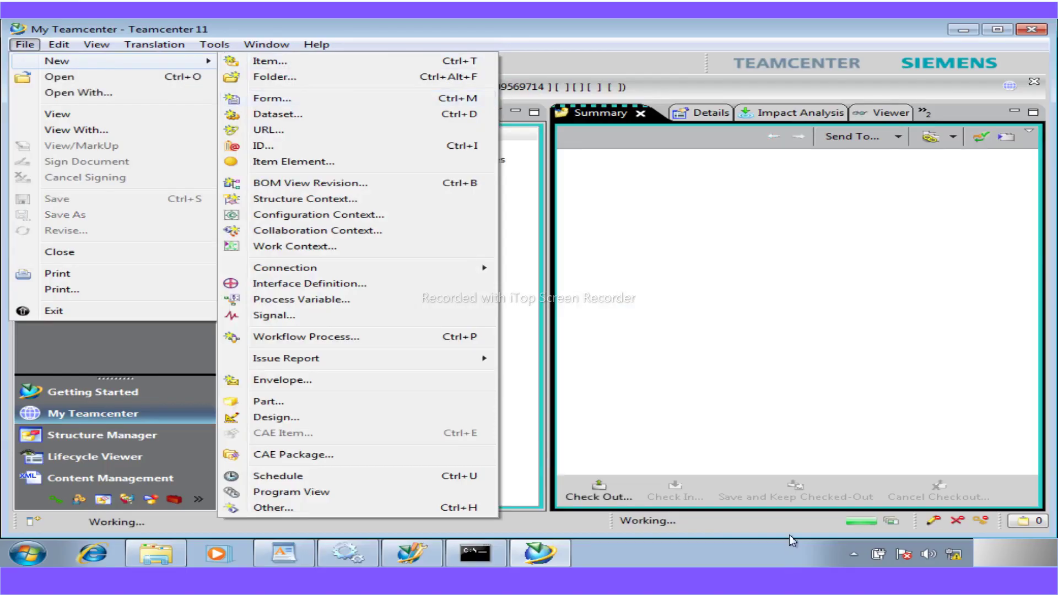
{"action": "left_click", "coordinate": [308, 67]}
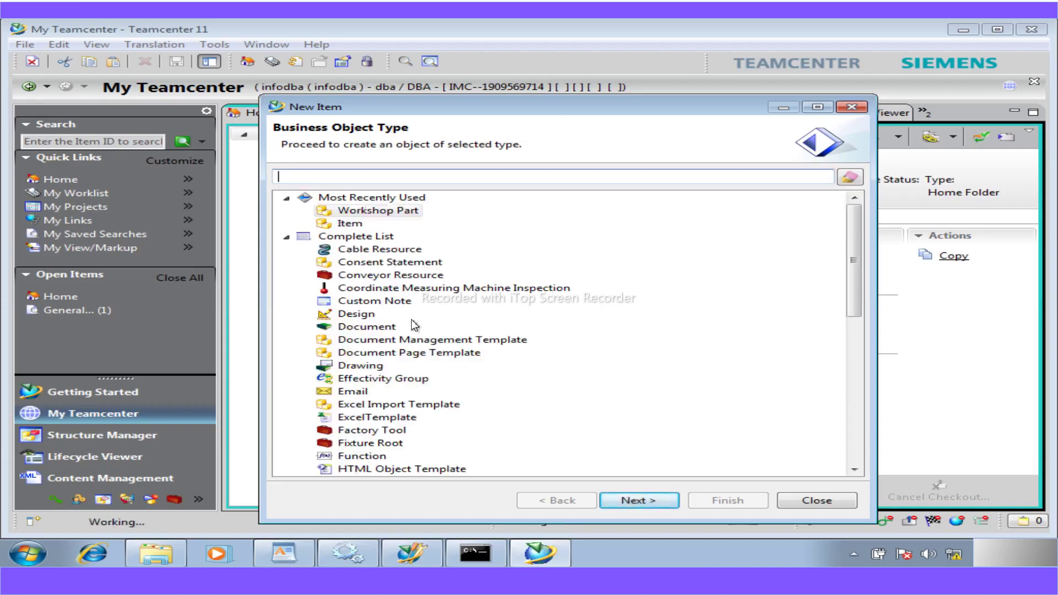
{"action": "type", "text": "com"}
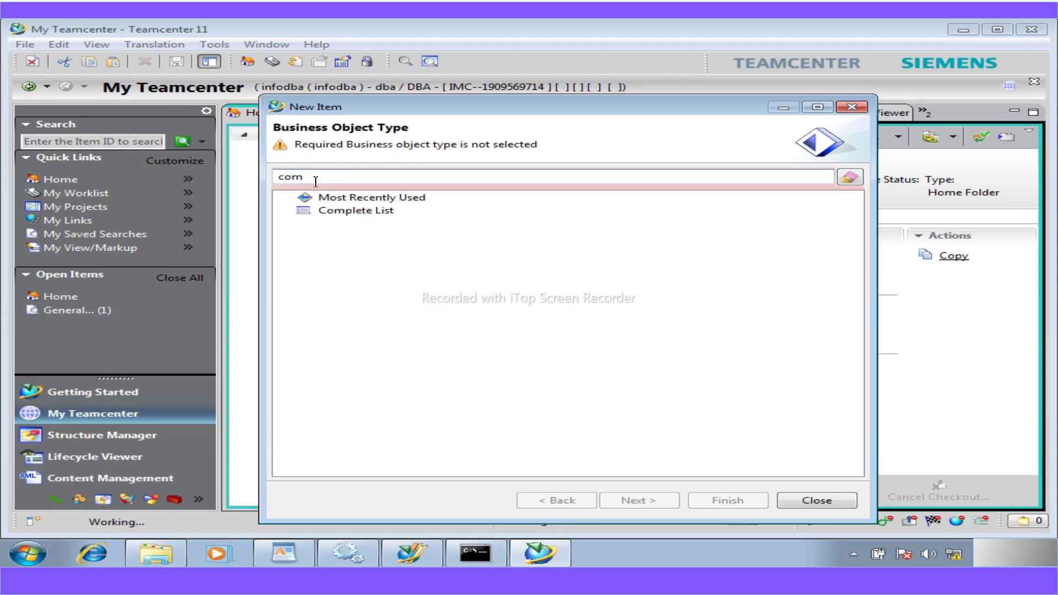
{"action": "double_click", "coordinate": [276, 175]}
{"action": "left_click", "coordinate": [802, 504]}
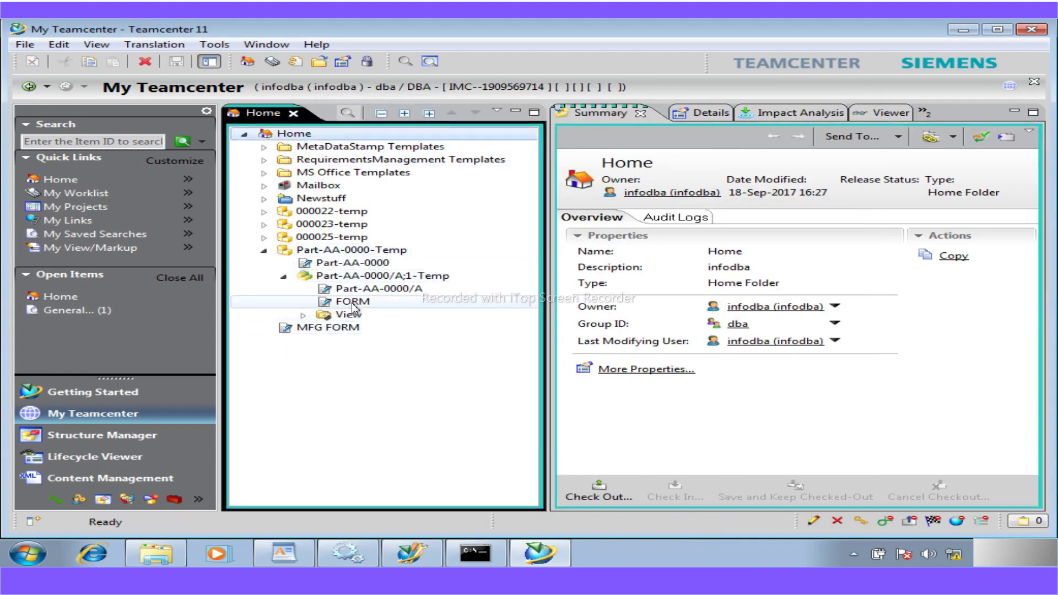
- Create a PDF dataset on revision Part-AA-0000/A;1-Temp
{"action": "left_click", "coordinate": [352, 306]}
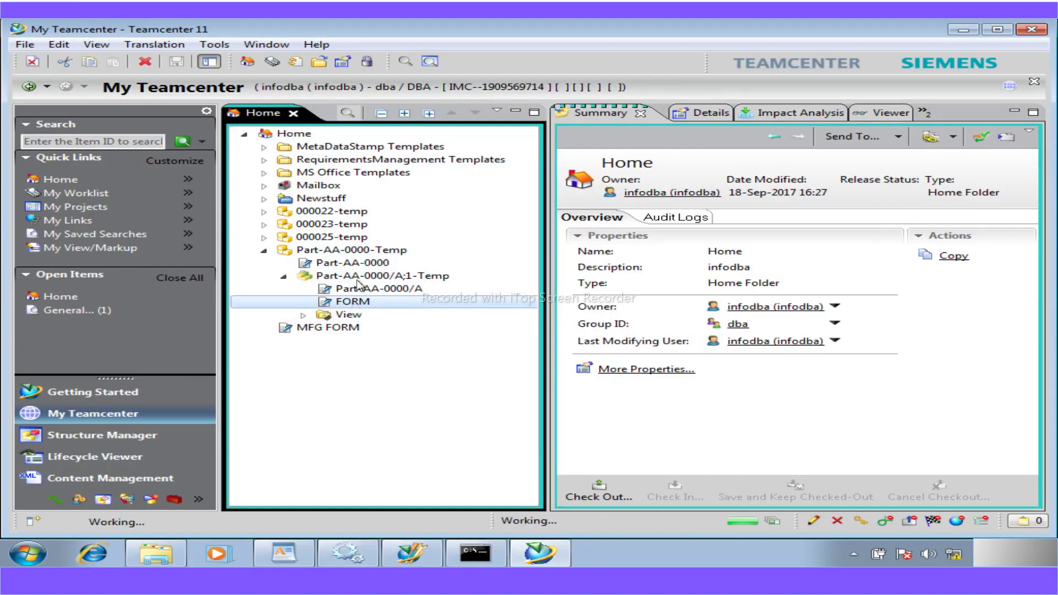
{"action": "left_click", "coordinate": [344, 276]}
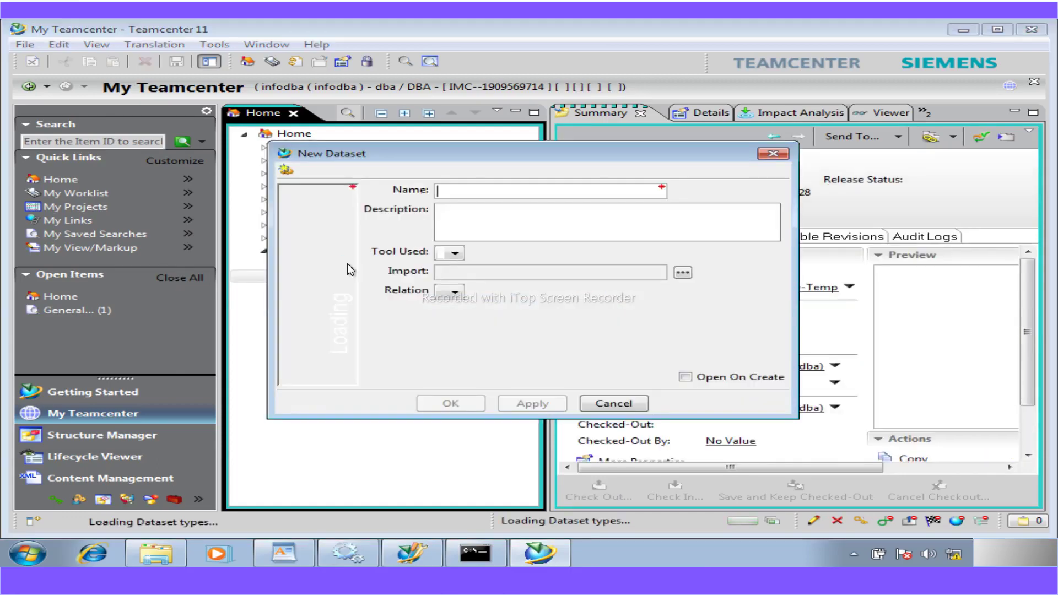
{"action": "left_click", "coordinate": [332, 376]}
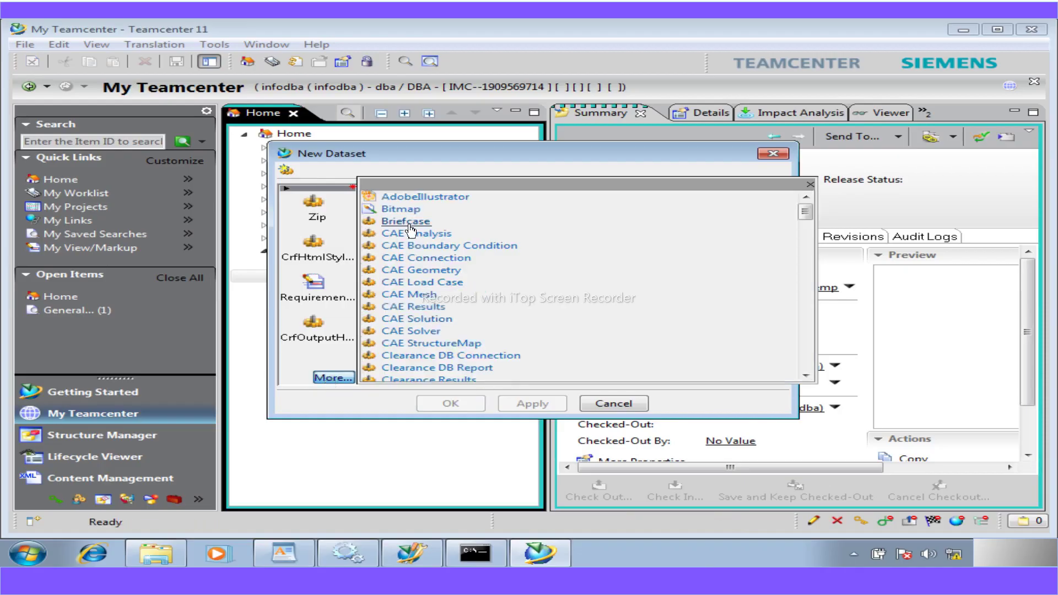
{"action": "left_click_drag", "start_coordinate": [805, 211], "coordinate": [805, 296]}
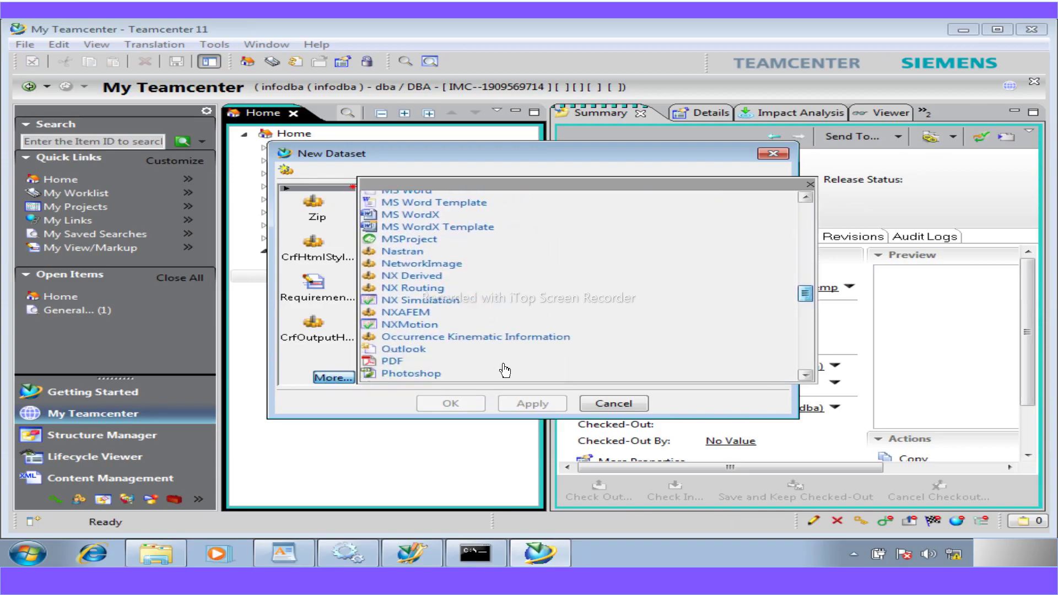
{"action": "left_click", "coordinate": [391, 362]}
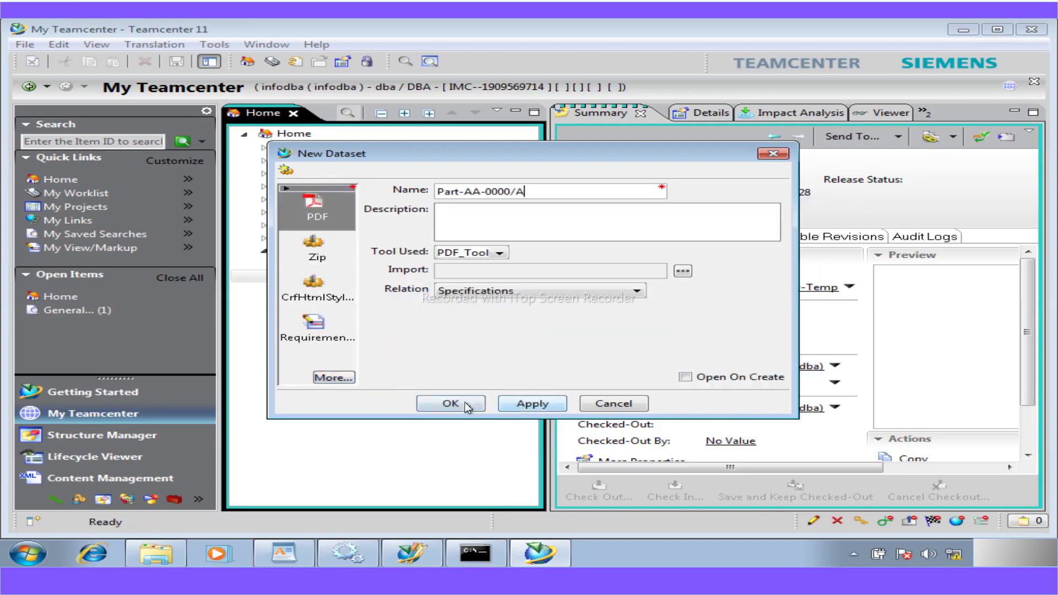
{"action": "left_click", "coordinate": [465, 402]}
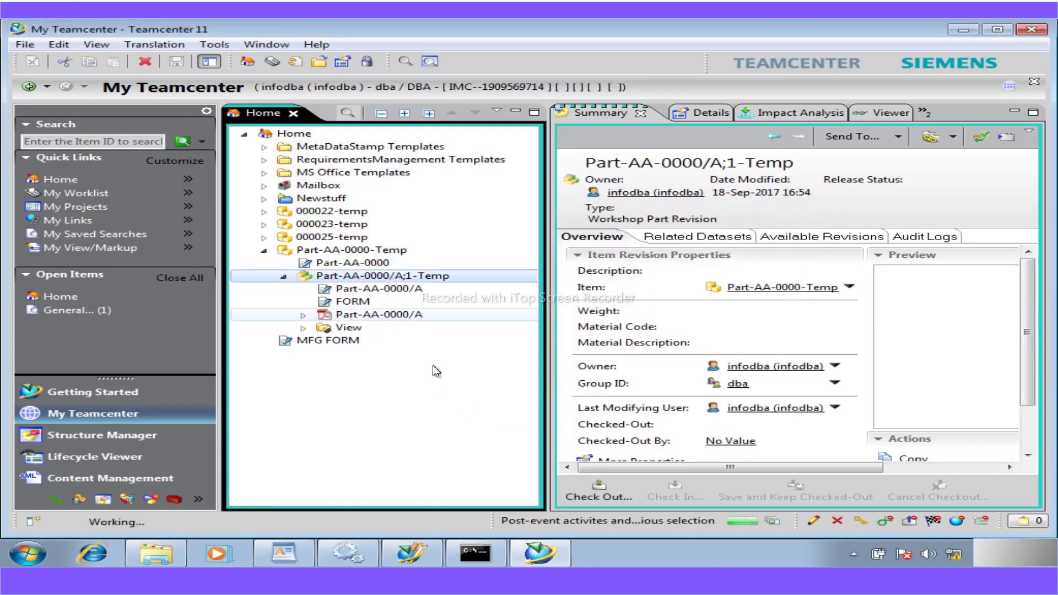
- Create a Text dataset on the same revision and reselect it to view its datasets
{"action": "key", "text": "ctrl+d"}
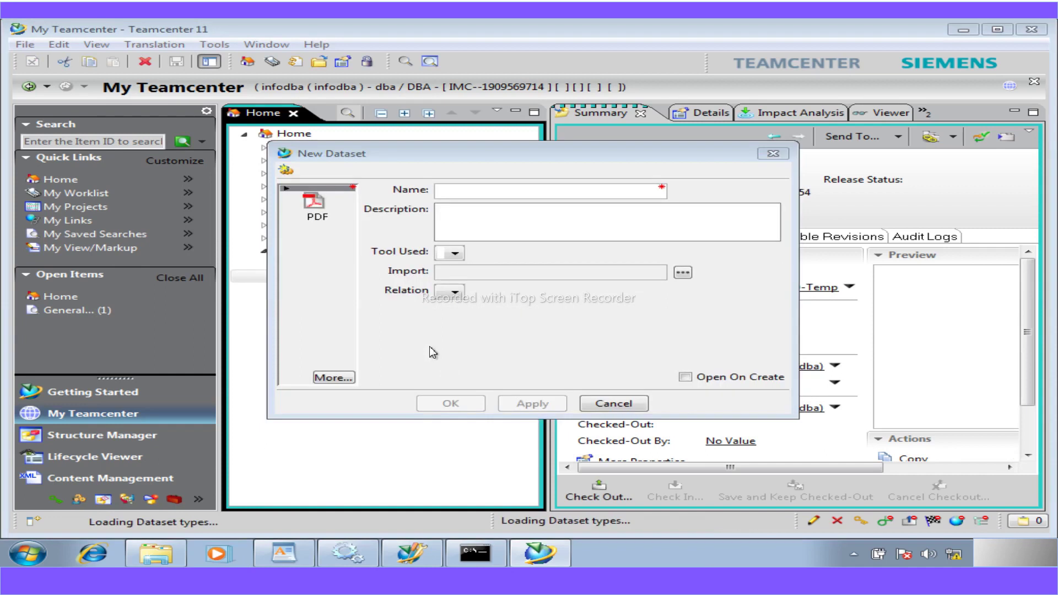
{"action": "left_click", "coordinate": [342, 380]}
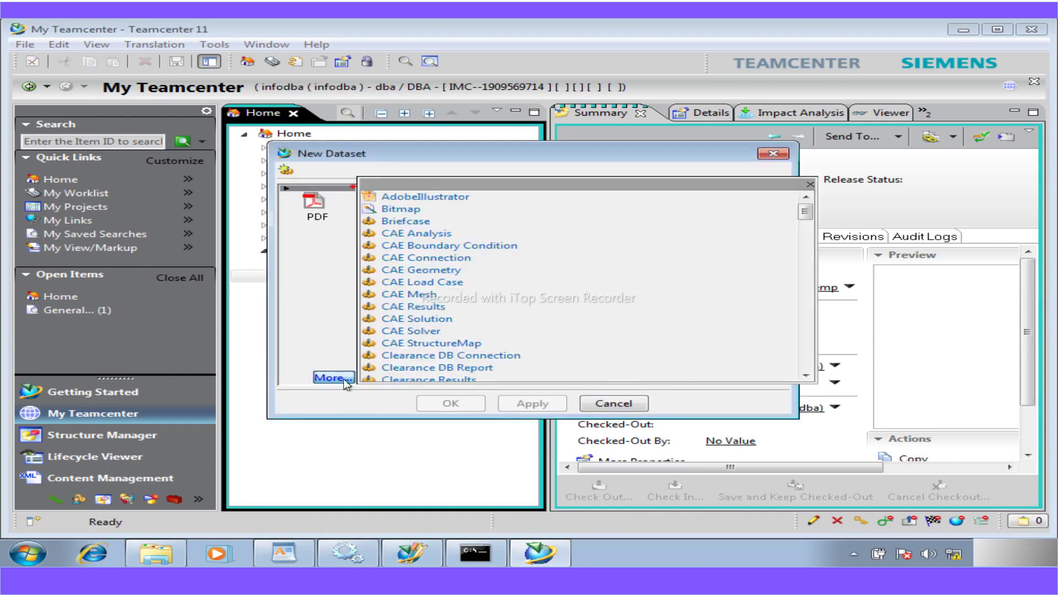
{"action": "left_click_drag", "start_coordinate": [805, 212], "coordinate": [809, 335]}
{"action": "left_click", "coordinate": [394, 243]}
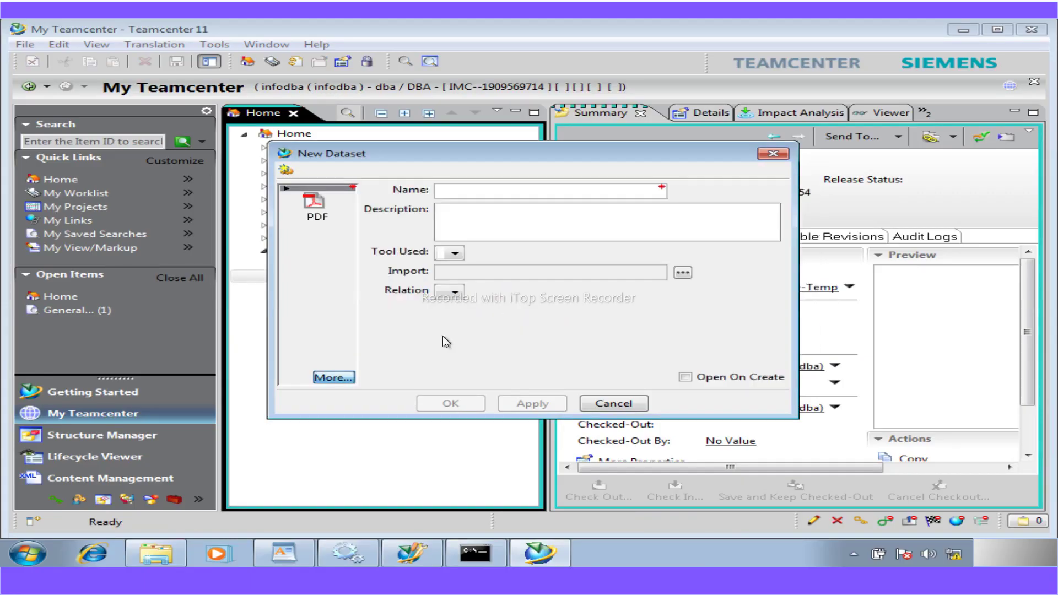
{"action": "left_click", "coordinate": [465, 407]}
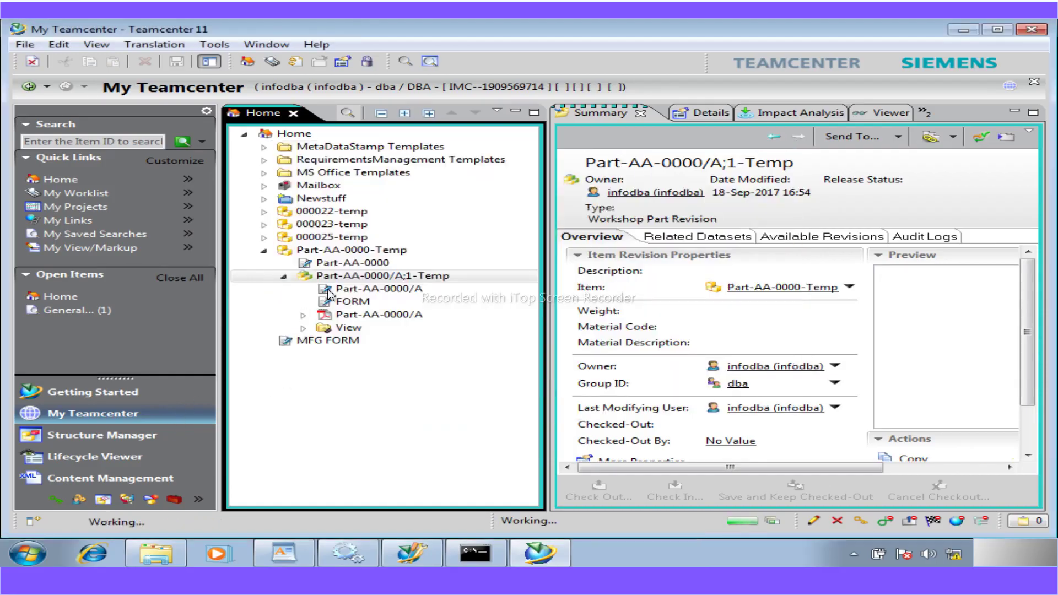
{"action": "left_click", "coordinate": [331, 274]}
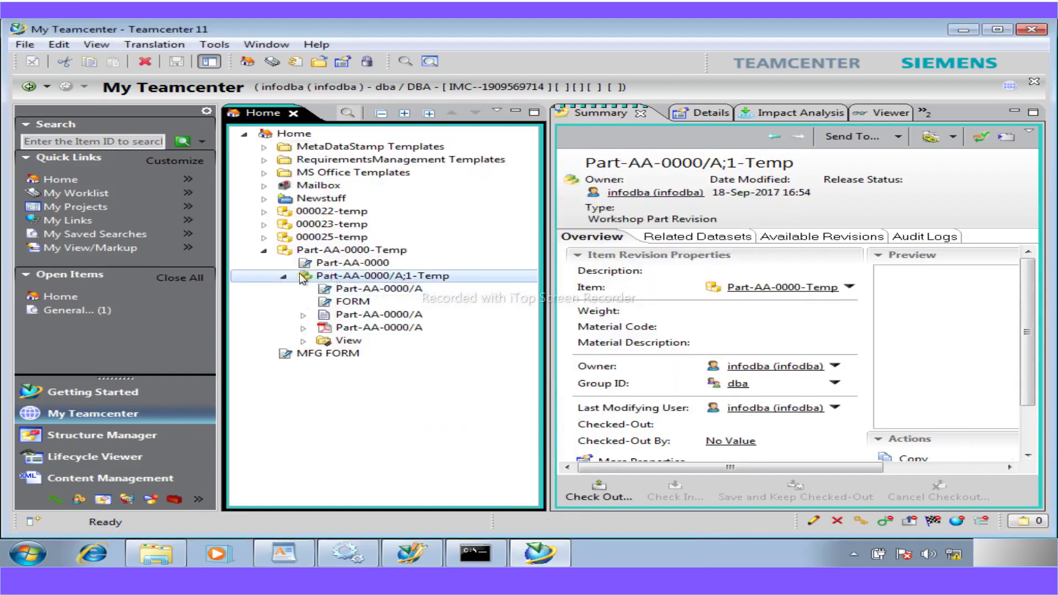
- Revise Part-AA-0000/A;1-Temp to revision B and expand the new Part-AA-0000/B;1-Temp
{"action": "left_click", "coordinate": [25, 44]}
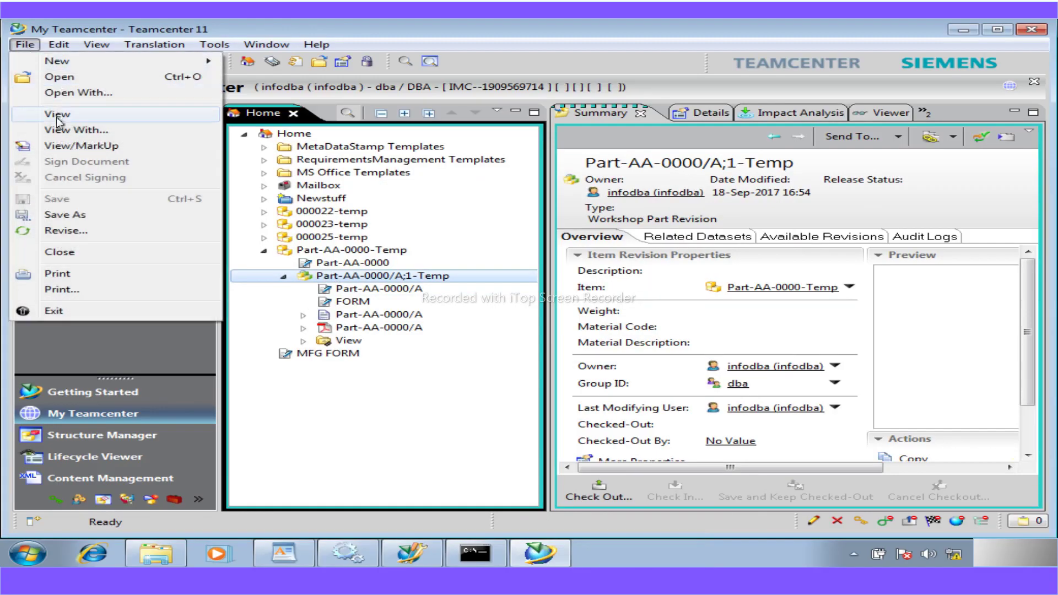
{"action": "left_click", "coordinate": [66, 234]}
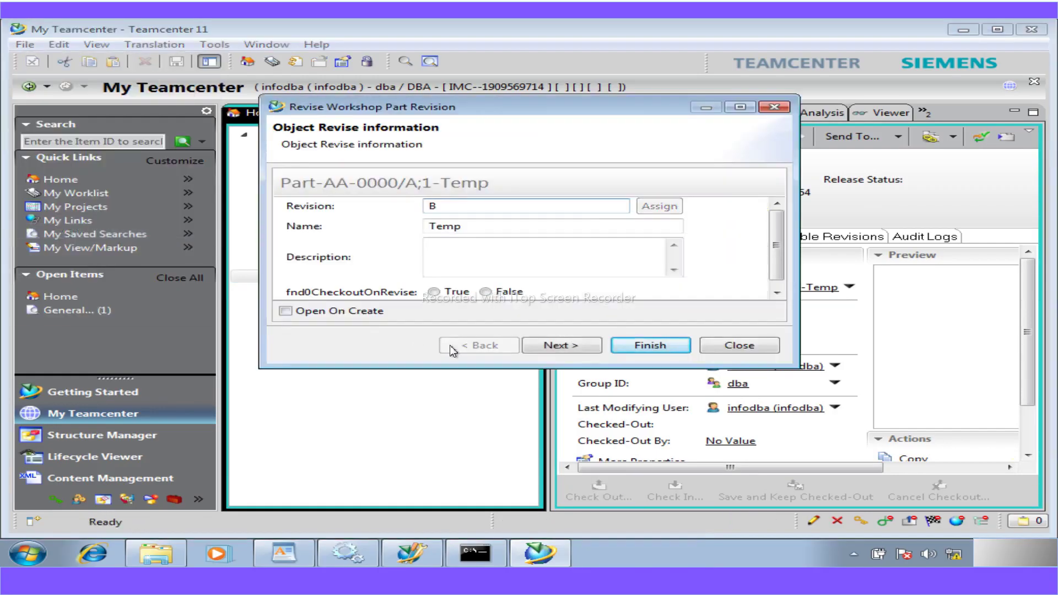
{"action": "left_click", "coordinate": [529, 348]}
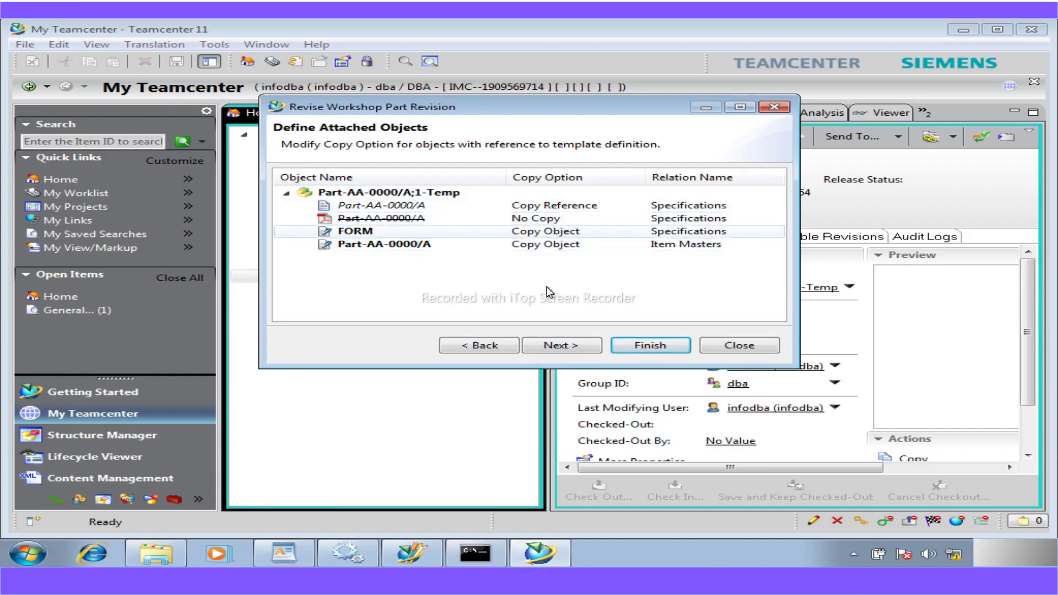
{"action": "left_click", "coordinate": [654, 345]}
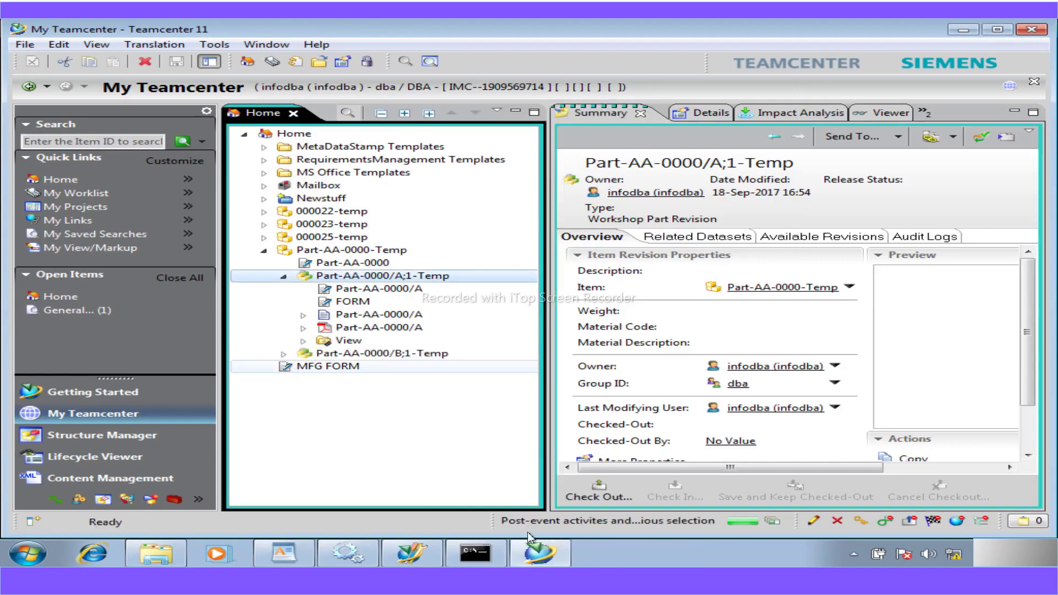
{"action": "left_click", "coordinate": [284, 354]}
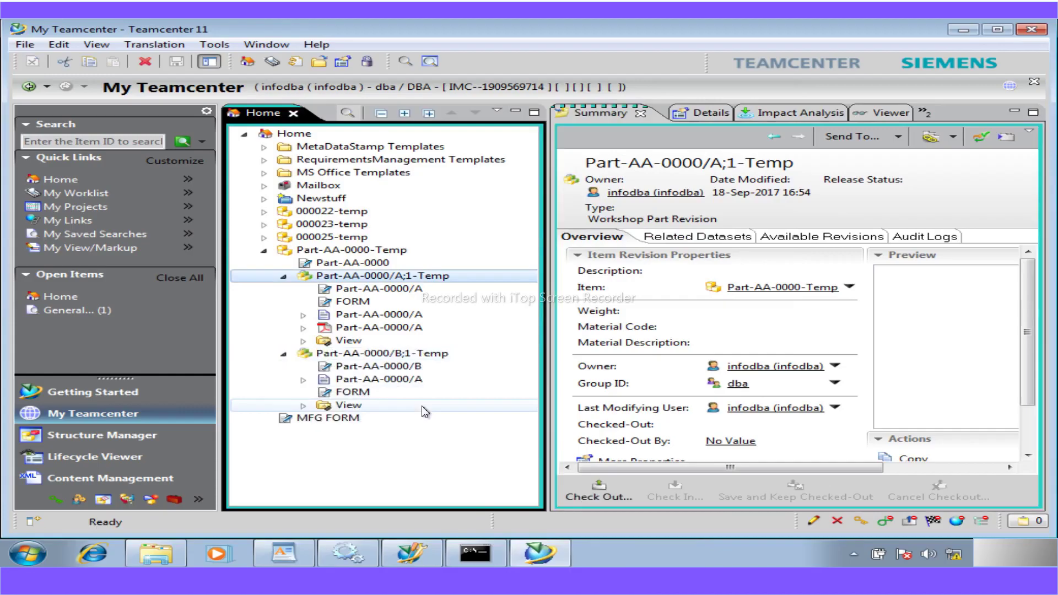
{"action": "left_click", "coordinate": [290, 554]}
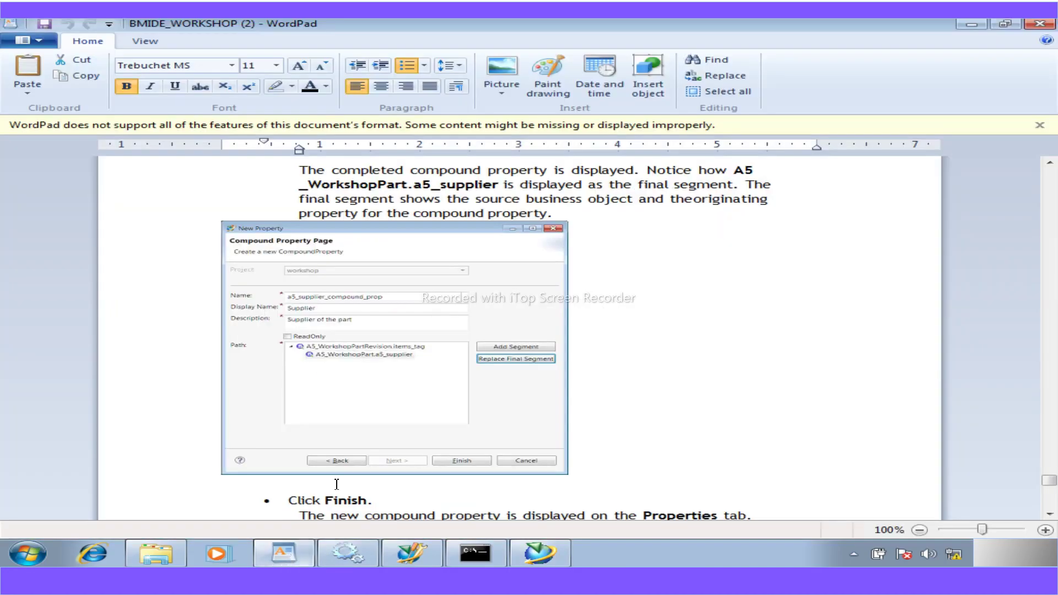
- Locate the A5_WorkshopPartRevSummary step and select the a5_supplier_compound_prop property line
{"action": "scroll", "coordinate": [414, 321], "scroll_direction": "up", "scroll_amount": 1}
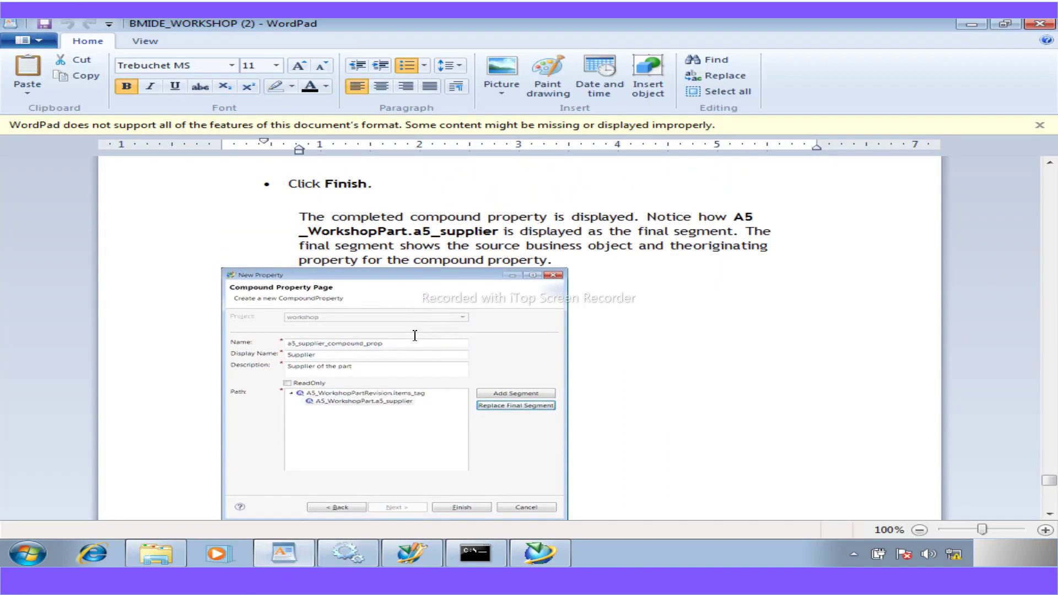
{"action": "scroll", "coordinate": [414, 335], "scroll_direction": "down", "scroll_amount": 4}
{"action": "scroll", "coordinate": [415, 336], "scroll_direction": "down", "scroll_amount": 20}
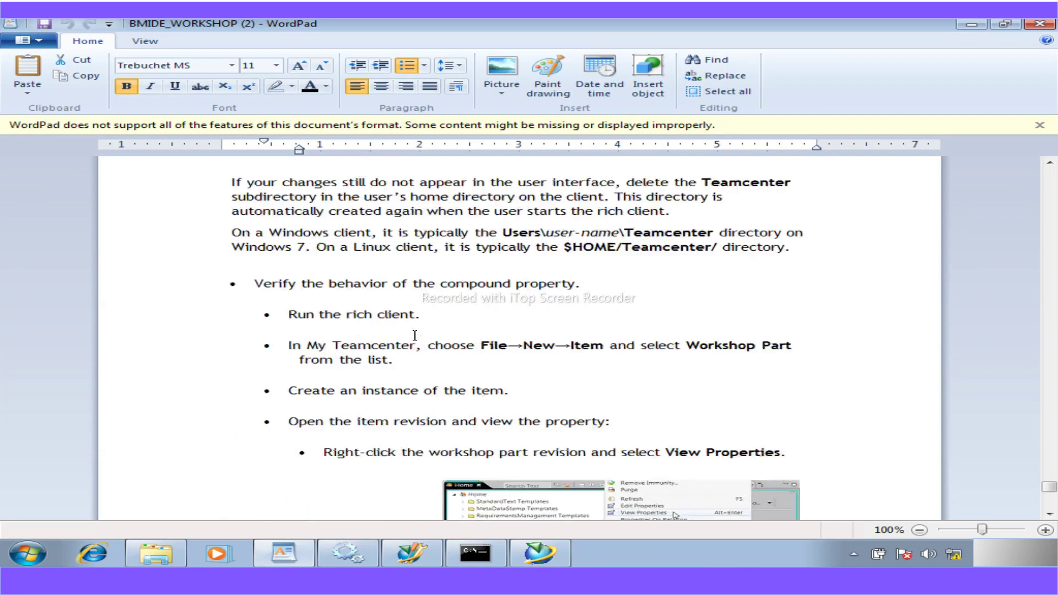
{"action": "scroll", "coordinate": [414, 336], "scroll_direction": "up", "scroll_amount": 1}
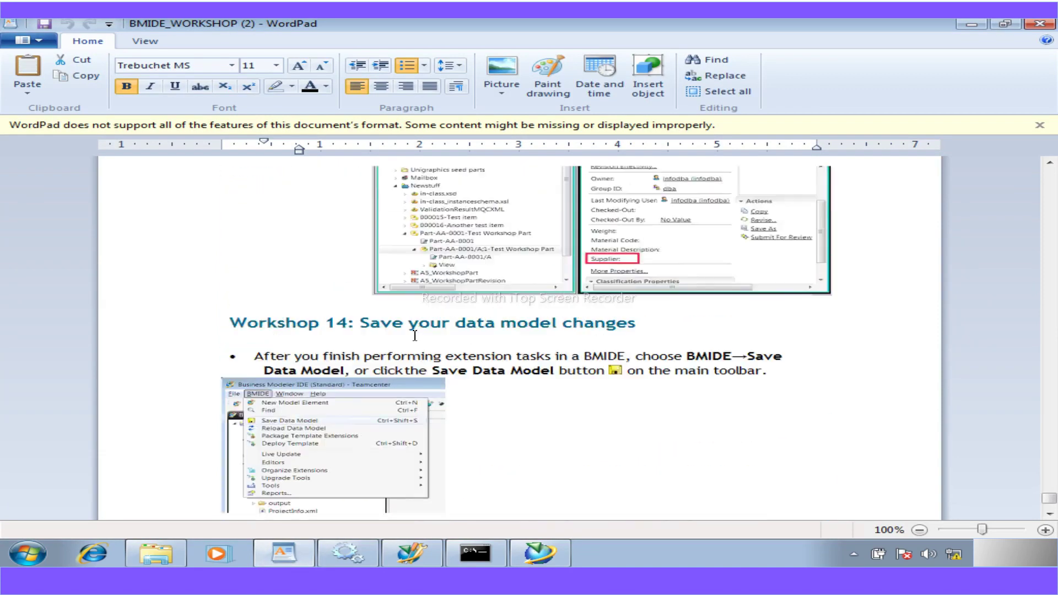
{"action": "scroll", "coordinate": [415, 335], "scroll_direction": "up", "scroll_amount": 9}
{"action": "scroll", "coordinate": [414, 335], "scroll_direction": "down", "scroll_amount": 2}
{"action": "scroll", "coordinate": [415, 335], "scroll_direction": "up", "scroll_amount": 2}
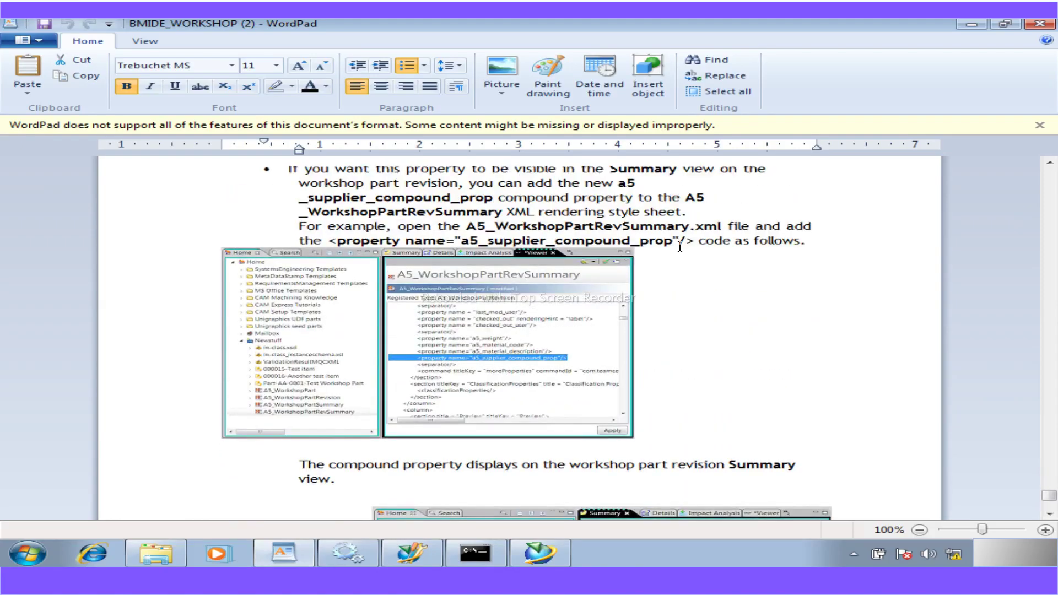
{"action": "left_click_drag", "start_coordinate": [697, 241], "coordinate": [335, 247]}
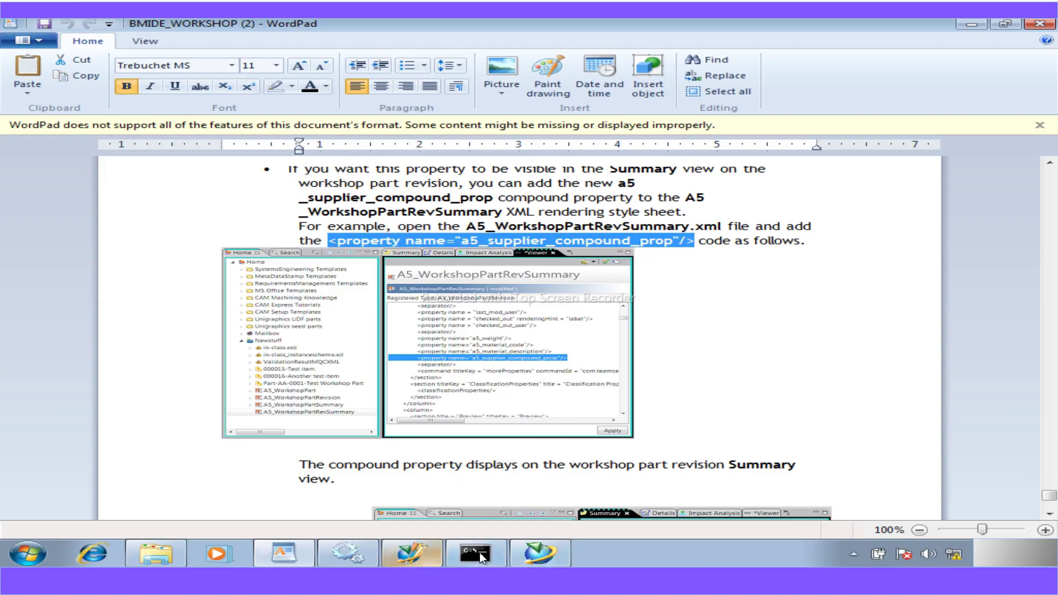
{"action": "left_click", "coordinate": [528, 551]}
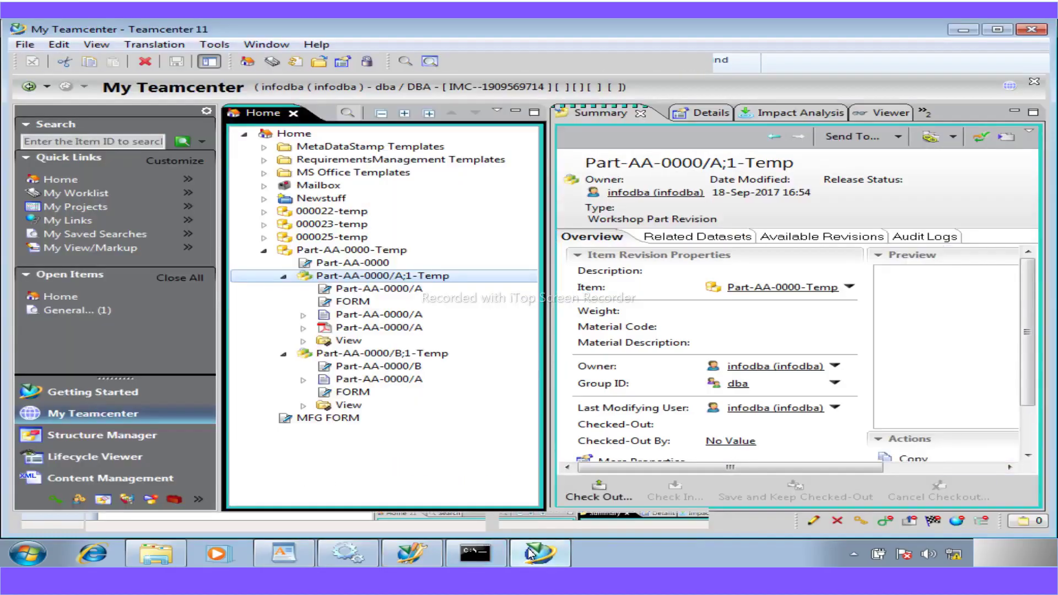
- Show the XML of the A5_WorkshopPartRevSummary stylesheet from the Newstuff folder
{"action": "left_click", "coordinate": [264, 198]}
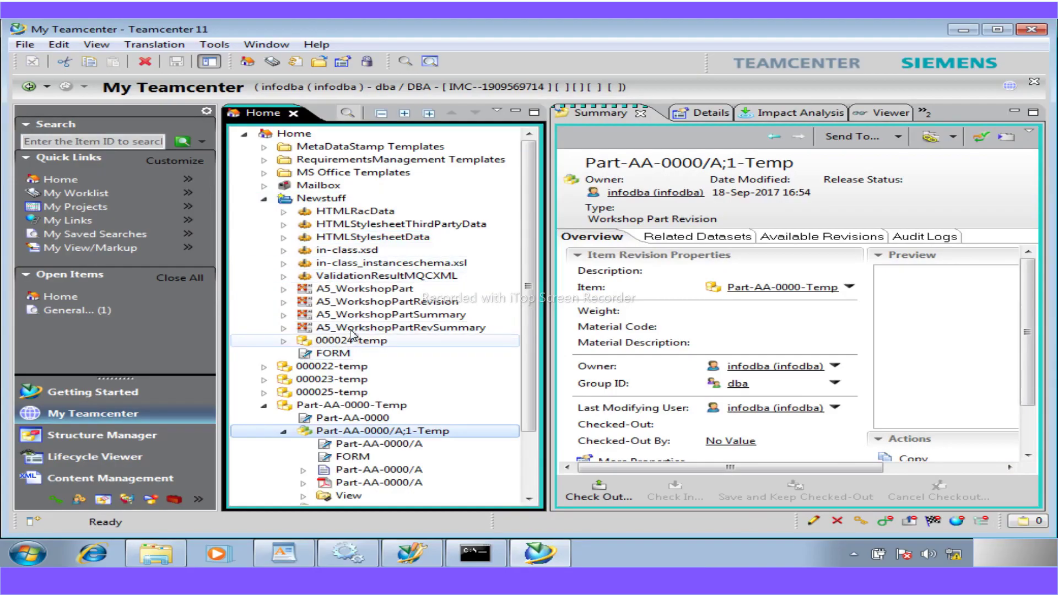
{"action": "left_click", "coordinate": [356, 327]}
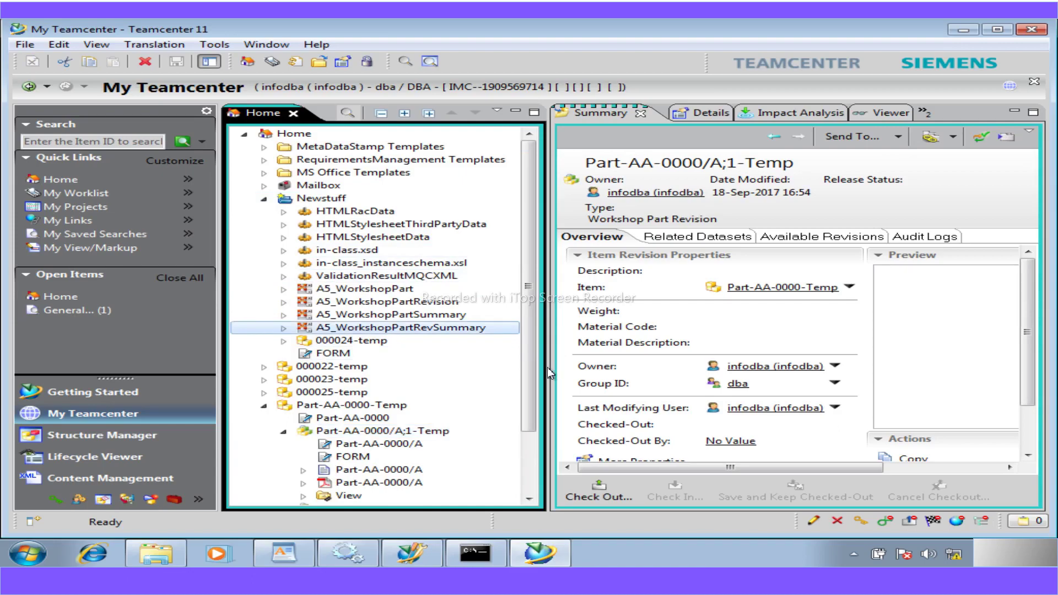
{"action": "left_click", "coordinate": [877, 114]}
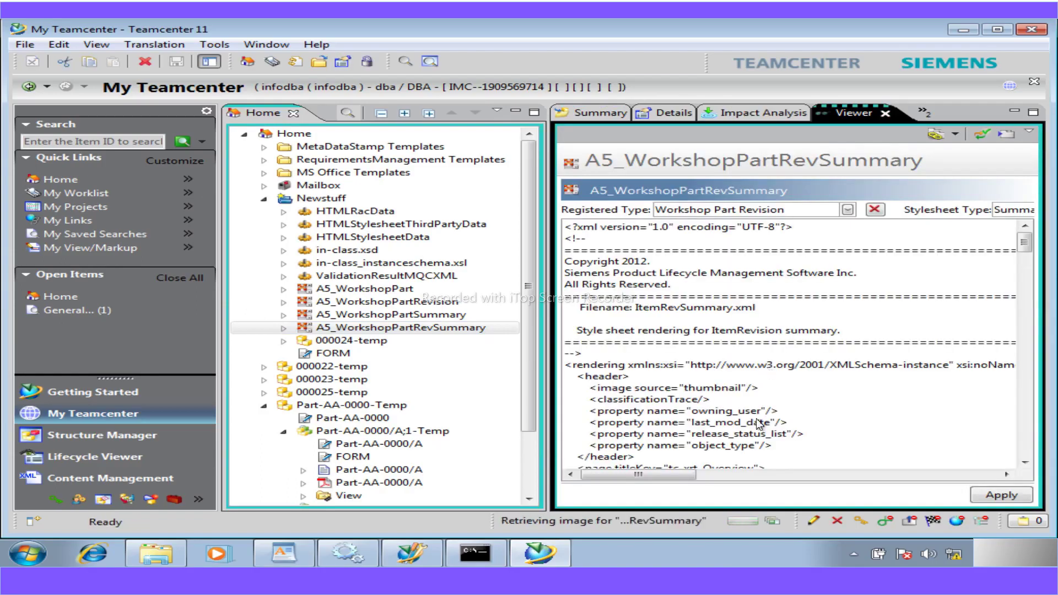
{"action": "left_click_drag", "start_coordinate": [1027, 244], "coordinate": [1033, 267]}
- Paste the a5_supplier_compound_prop line after a5_material_description, indent it, and apply the change
{"action": "left_click", "coordinate": [863, 370]}
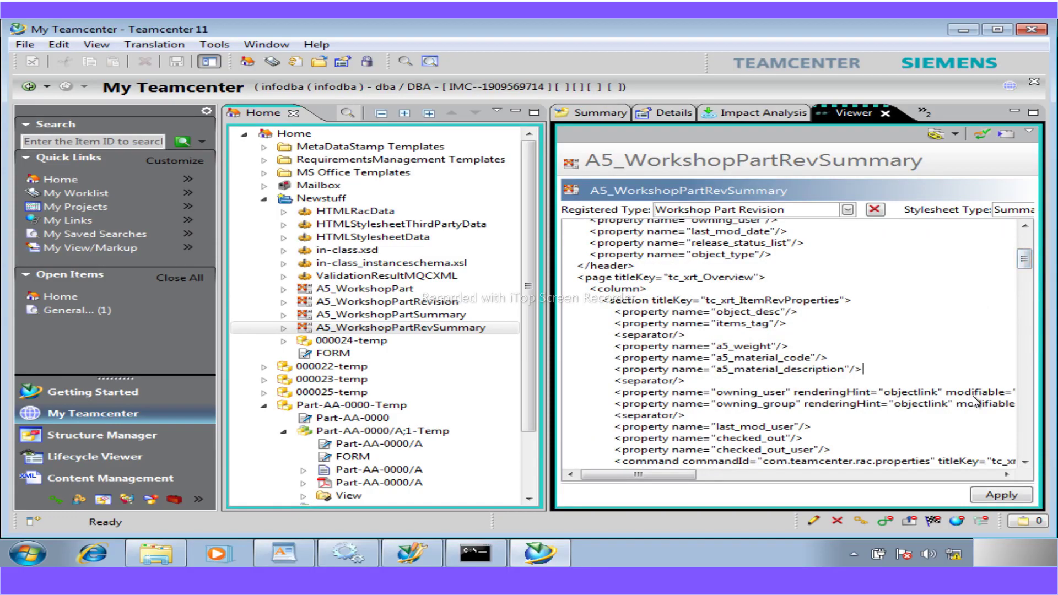
{"action": "key", "text": "Return"}
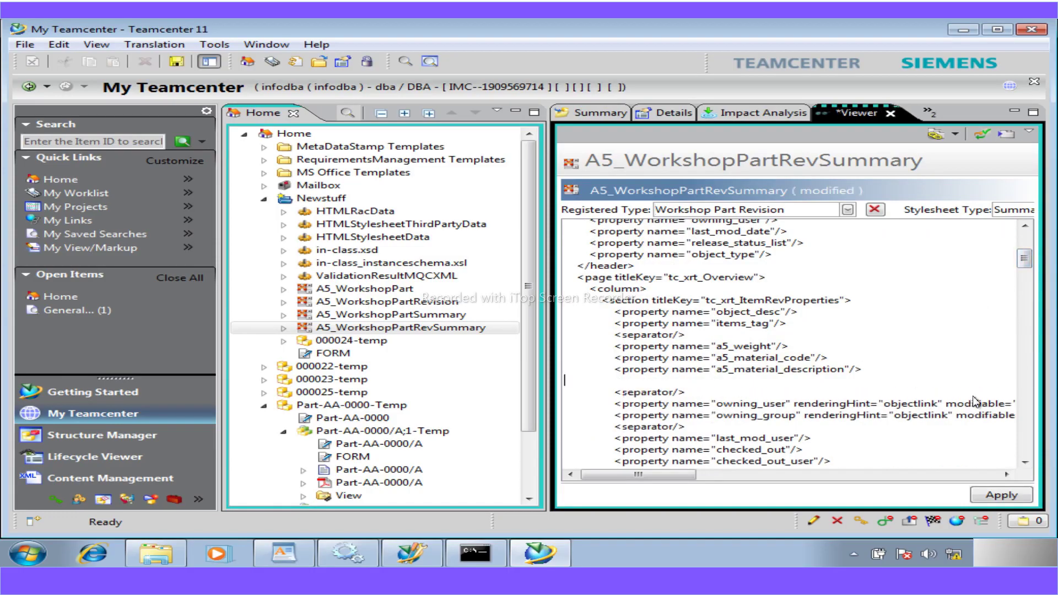
{"action": "type", "text": "<property name=\"a5_supplier_compound_prop\"/>"}
{"action": "type", "text": "<property name=\"a5_supplier_compound_prop\"/>"}
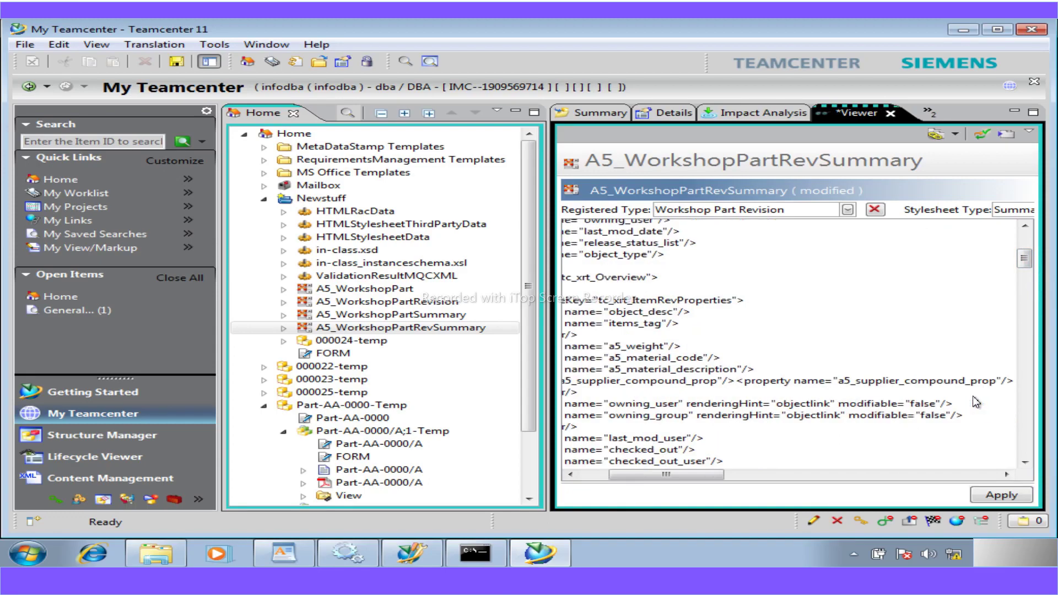
{"action": "key", "text": "BackSpace"}
{"action": "key", "text": "BackSpace"}
{"action": "key", "text": "BackSpace"}
{"action": "key", "text": "BackSpace"}
{"action": "key", "text": "BackSpace"}
{"action": "key", "text": "BackSpace"}
{"action": "key", "text": "BackSpace"}
{"action": "key", "text": "BackSpace"}
{"action": "key", "text": "BackSpace"}
{"action": "key", "text": "BackSpace"}
{"action": "key", "text": "BackSpace"}
{"action": "key", "text": "BackSpace"}
{"action": "key", "text": "BackSpace"}
{"action": "key", "text": "BackSpace"}
{"action": "key", "text": "BackSpace"}
{"action": "key", "text": "BackSpace"}
{"action": "key", "text": "BackSpace"}
{"action": "key", "text": "BackSpace"}
{"action": "key", "text": "BackSpace"}
{"action": "key", "text": "BackSpace"}
{"action": "key", "text": "BackSpace"}
{"action": "key", "text": "BackSpace"}
{"action": "key", "text": "BackSpace"}
{"action": "key", "text": "BackSpace"}
{"action": "key", "text": "BackSpace"}
{"action": "key", "text": "BackSpace"}
{"action": "key", "text": "BackSpace"}
{"action": "key", "text": "BackSpace"}
{"action": "key", "text": "BackSpace"}
{"action": "key", "text": "BackSpace"}
{"action": "key", "text": "BackSpace"}
{"action": "key", "text": "BackSpace"}
{"action": "key", "text": "BackSpace"}
{"action": "key", "text": "BackSpace"}
{"action": "key", "text": "BackSpace"}
{"action": "key", "text": "BackSpace"}
{"action": "key", "text": "BackSpace"}
{"action": "key", "text": "BackSpace"}
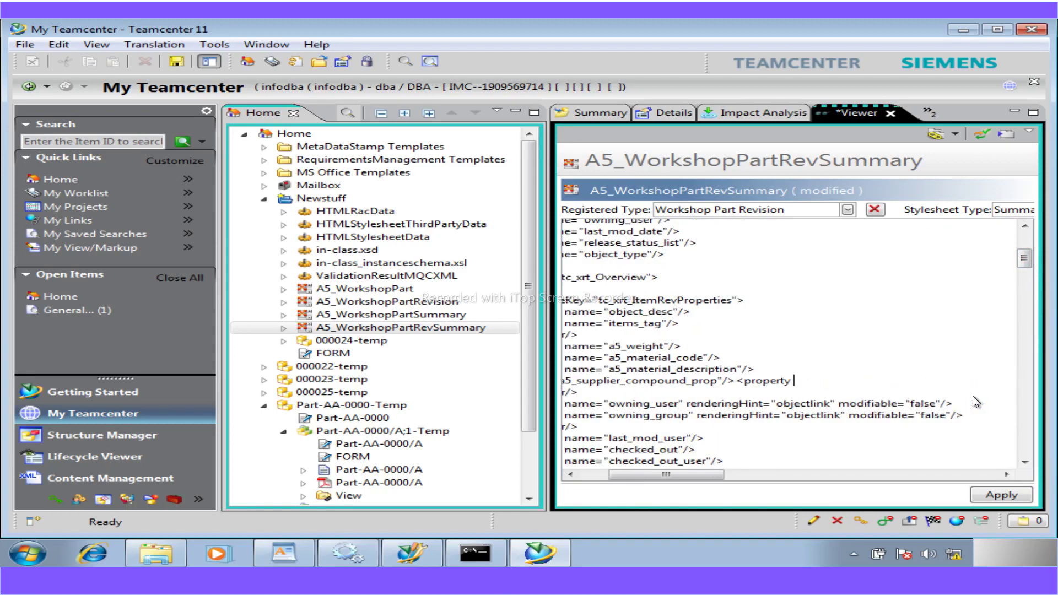
{"action": "key", "text": "BackSpace"}
{"action": "key", "text": "BackSpace"}
{"action": "key", "text": "BackSpace"}
{"action": "key", "text": "BackSpace"}
{"action": "key", "text": "BackSpace"}
{"action": "left_click_drag", "start_coordinate": [680, 474], "coordinate": [630, 480]}
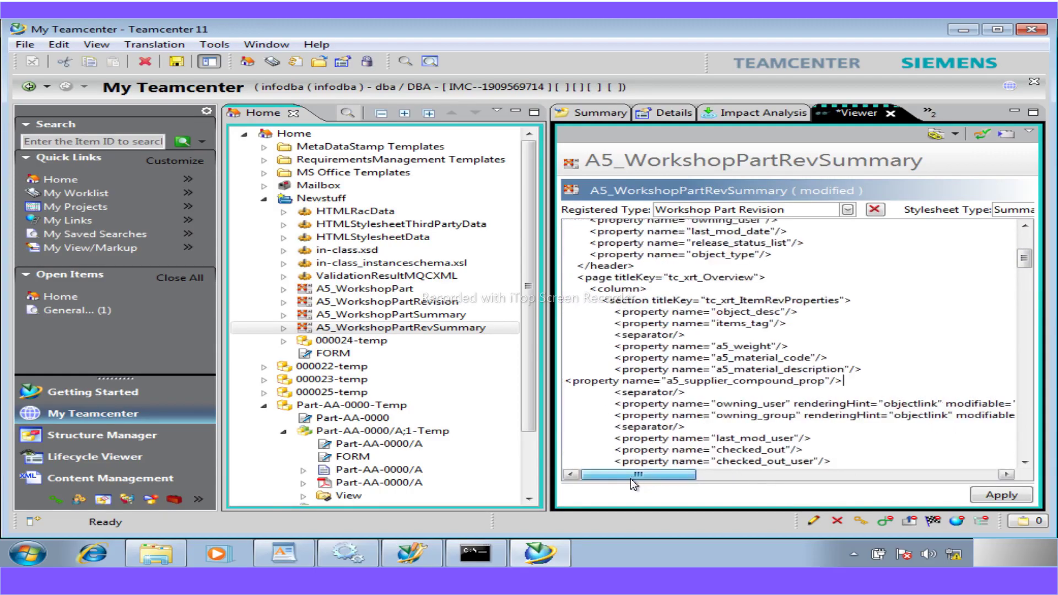
{"action": "left_click", "coordinate": [568, 383]}
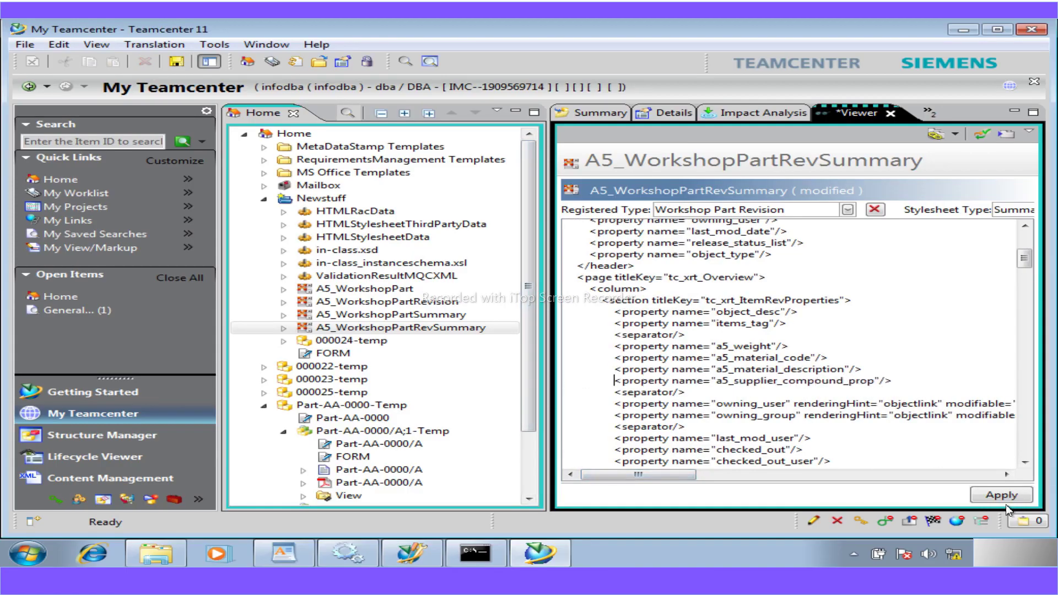
{"action": "left_click", "coordinate": [988, 496]}
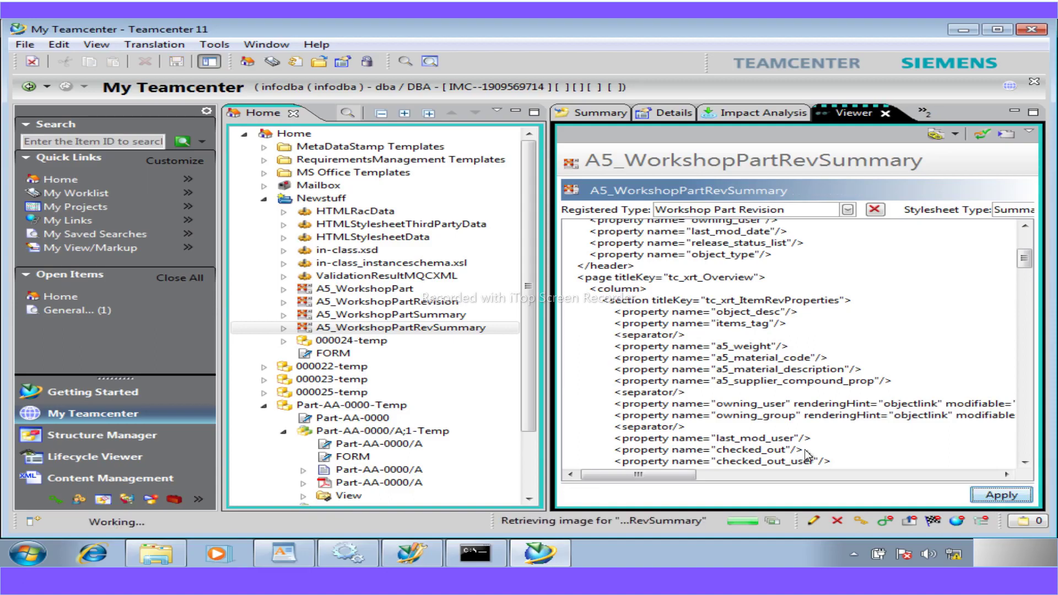
{"action": "left_click", "coordinate": [583, 111]}
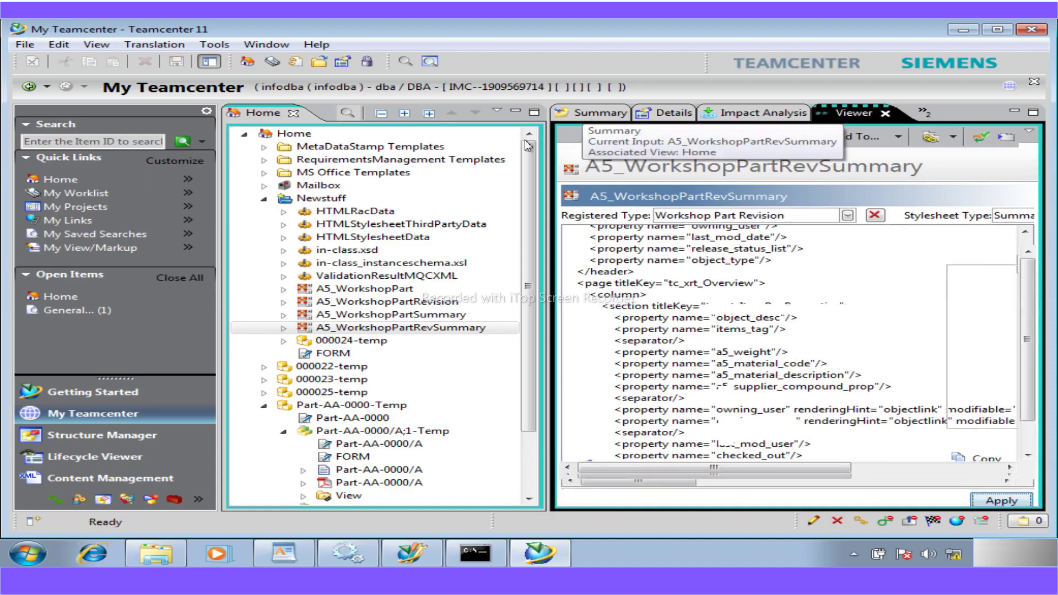
{"action": "left_click", "coordinate": [266, 135]}
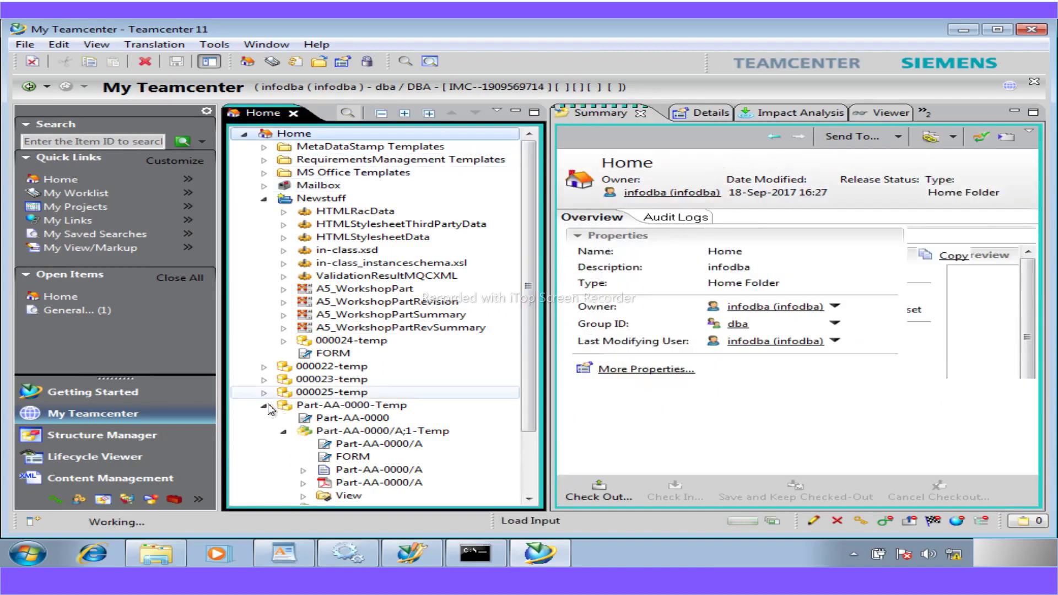
- Start a new Workshop Part item named 'Compound property'
{"action": "left_click", "coordinate": [264, 406]}
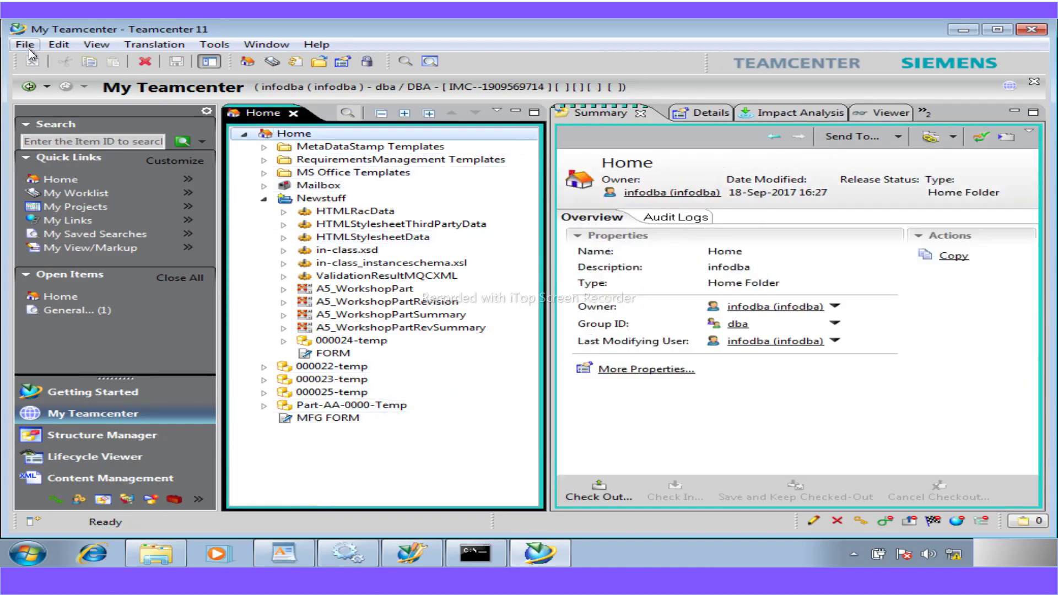
{"action": "left_click", "coordinate": [29, 49]}
{"action": "mouse_move", "coordinate": [149, 65]}
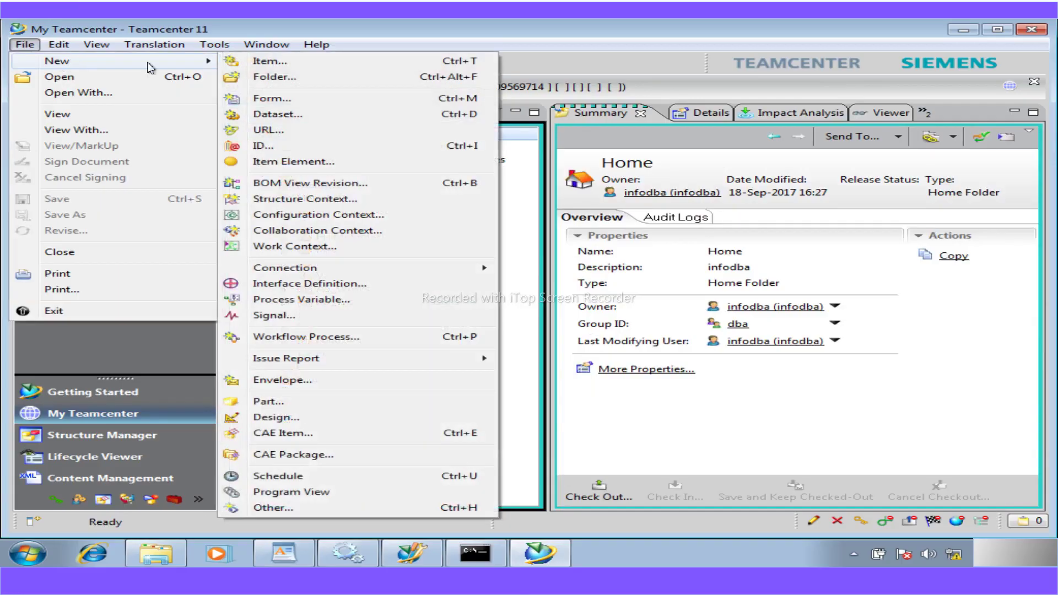
{"action": "left_click", "coordinate": [269, 61]}
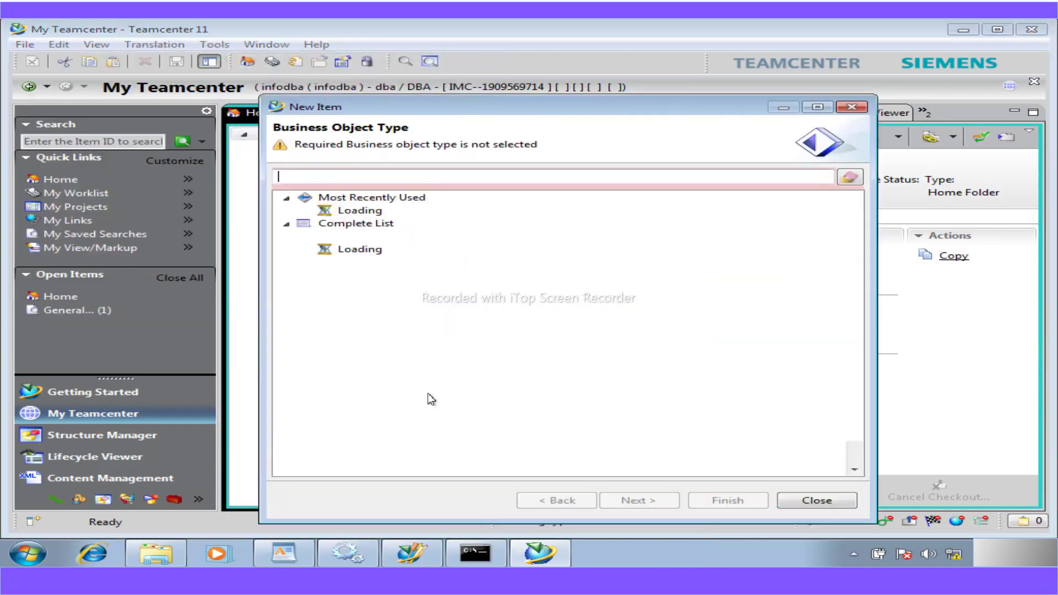
{"action": "left_click", "coordinate": [361, 211]}
{"action": "left_click", "coordinate": [637, 499]}
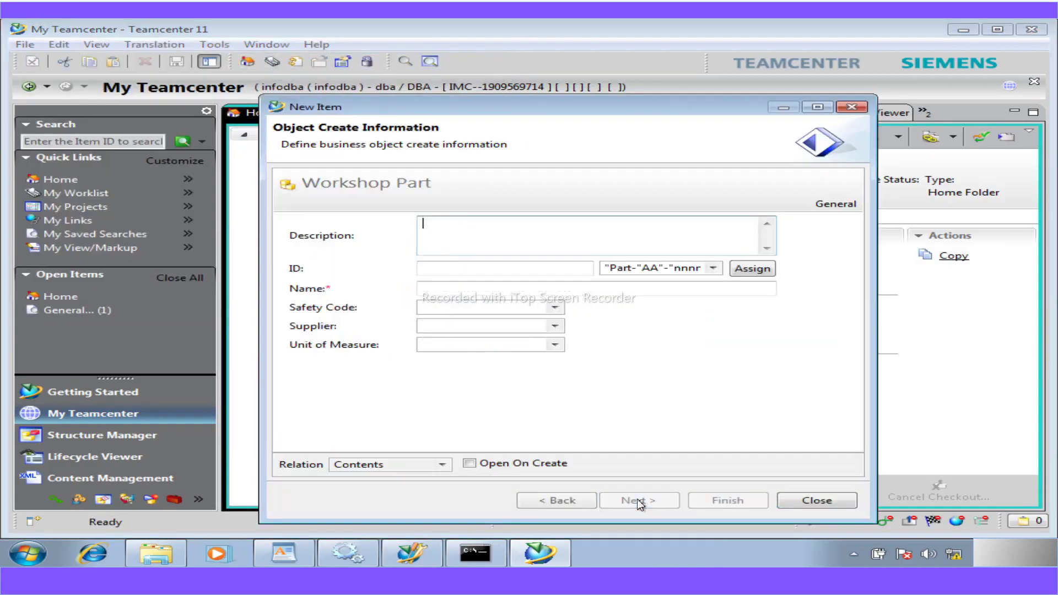
{"action": "left_click", "coordinate": [486, 289]}
{"action": "type", "text": "CO"}
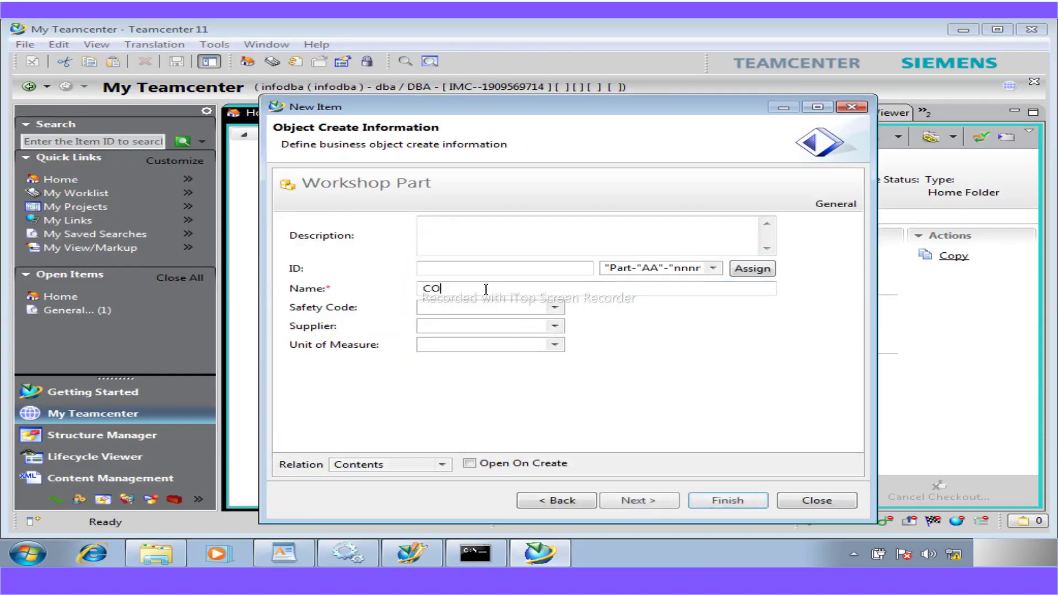
{"action": "type", "text": "mpound"}
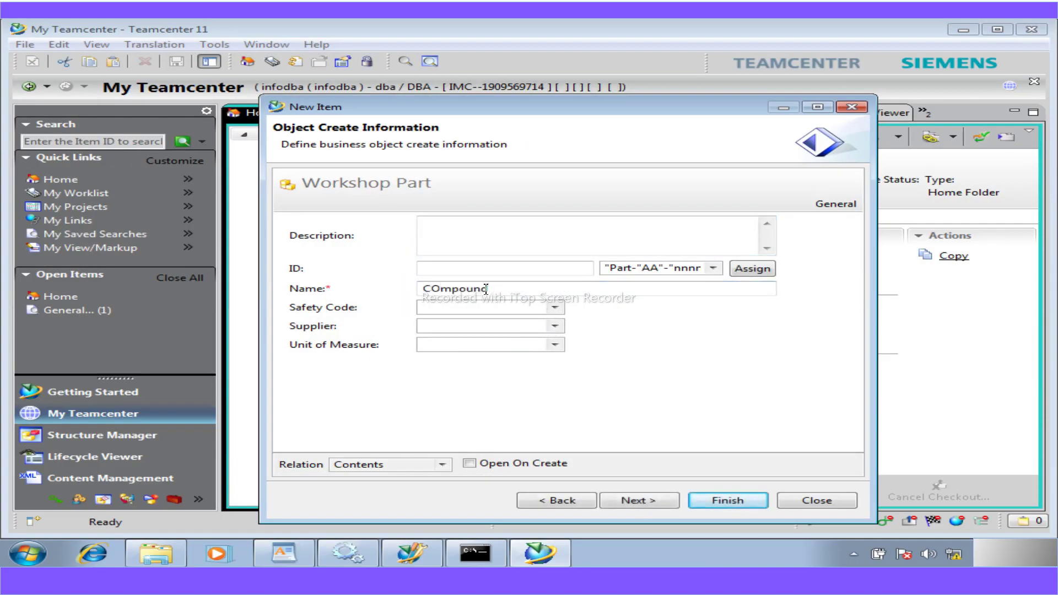
{"action": "key", "text": "BackSpace"}
{"action": "key", "text": "BackSpace"}
{"action": "key", "text": "BackSpace"}
{"action": "key", "text": "BackSpace"}
{"action": "key", "text": "BackSpace"}
{"action": "key", "text": "BackSpace"}
{"action": "key", "text": "BackSpace"}
{"action": "type", "text": "ompound property"}
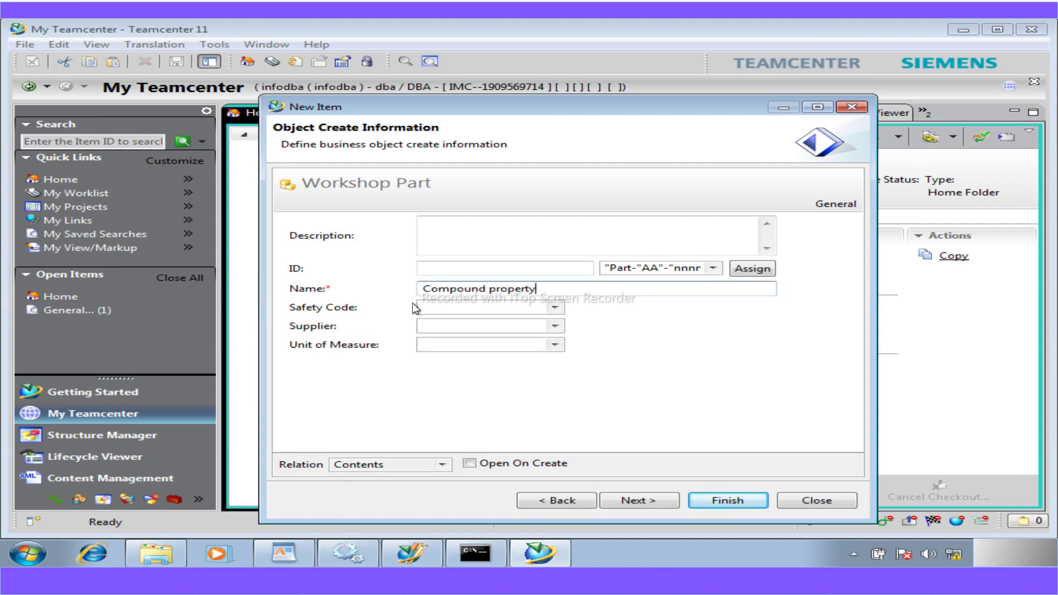
- Choose Supplier2 from the West group as supplier, create the part, and expand it
{"action": "left_click", "coordinate": [556, 329]}
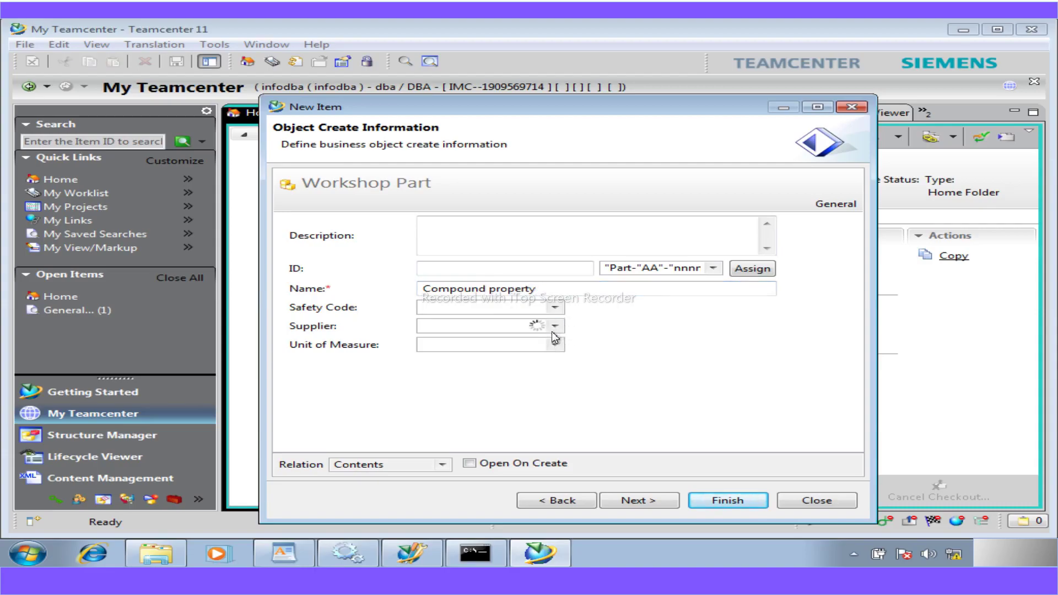
{"action": "left_click", "coordinate": [431, 372]}
{"action": "left_click", "coordinate": [478, 399]}
{"action": "left_click", "coordinate": [725, 503]}
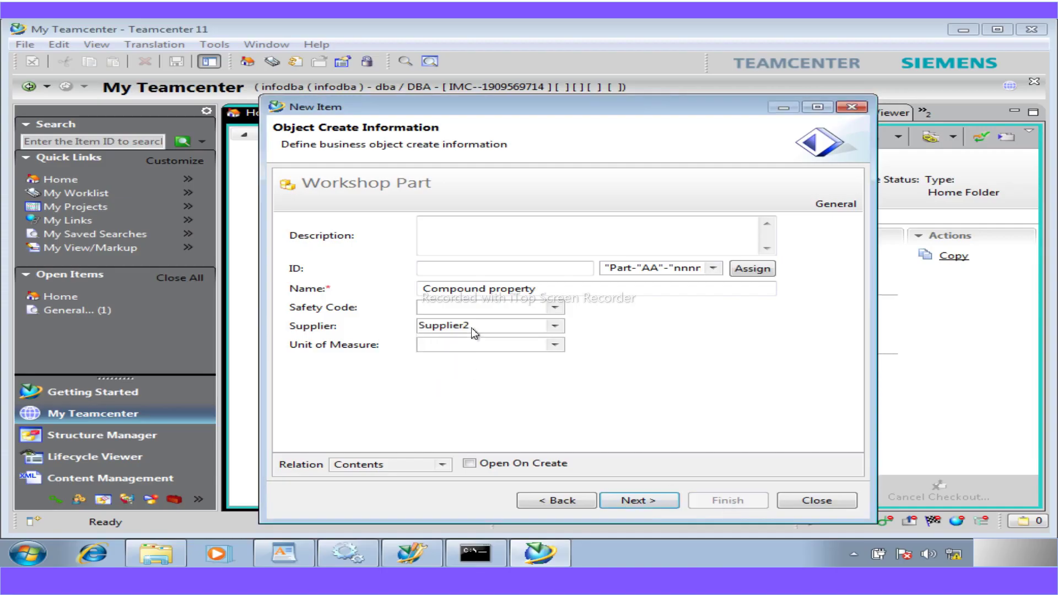
{"action": "left_click", "coordinate": [811, 499]}
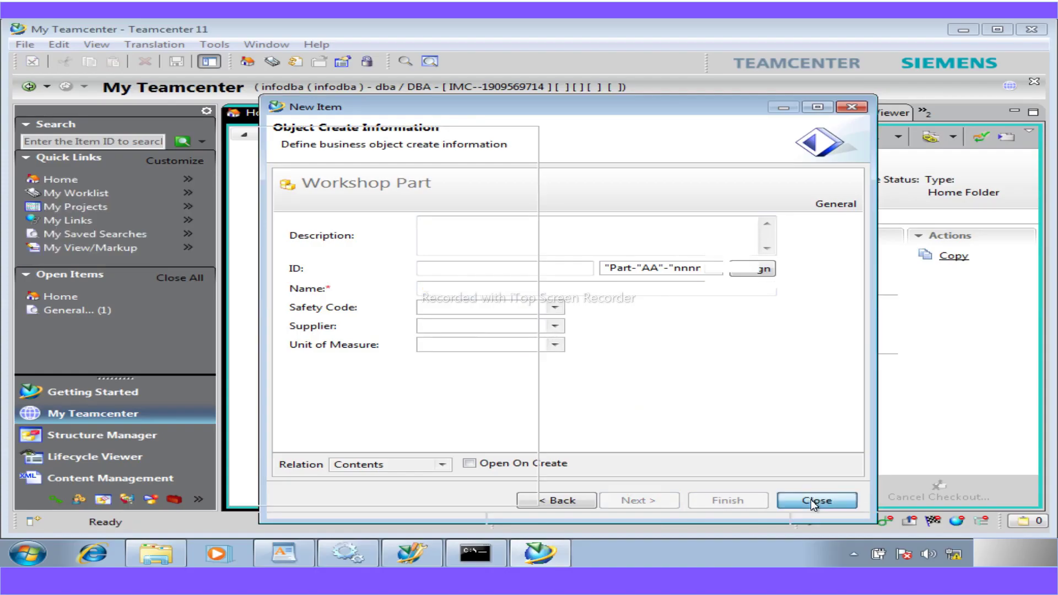
{"action": "left_click", "coordinate": [264, 432]}
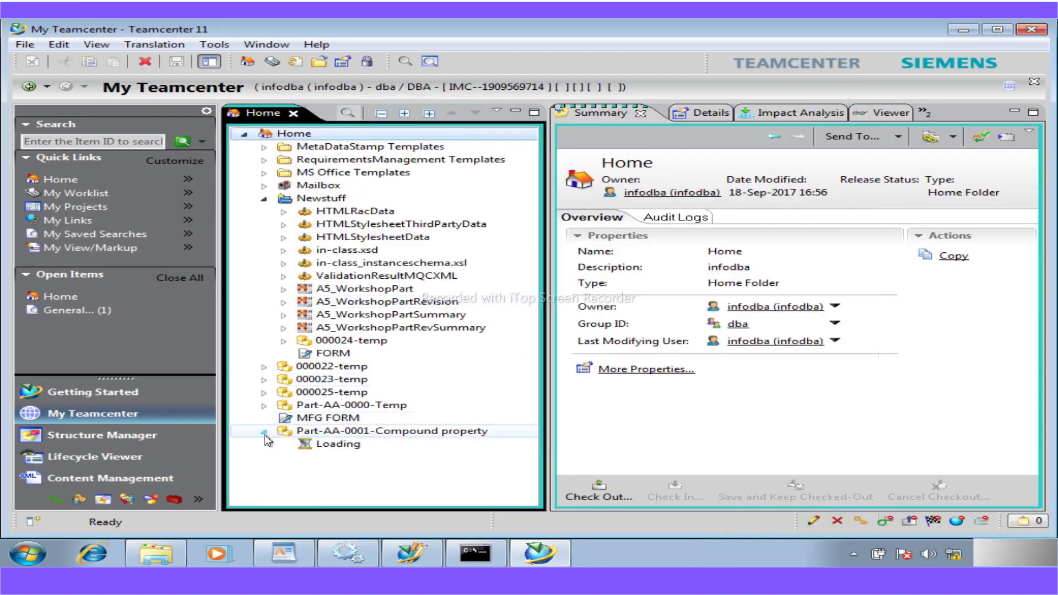
- Confirm revision Part-AA-0001/A;1-Compound property's summary shows Supplier2, and expand it to show its contents
{"action": "left_click", "coordinate": [378, 434]}
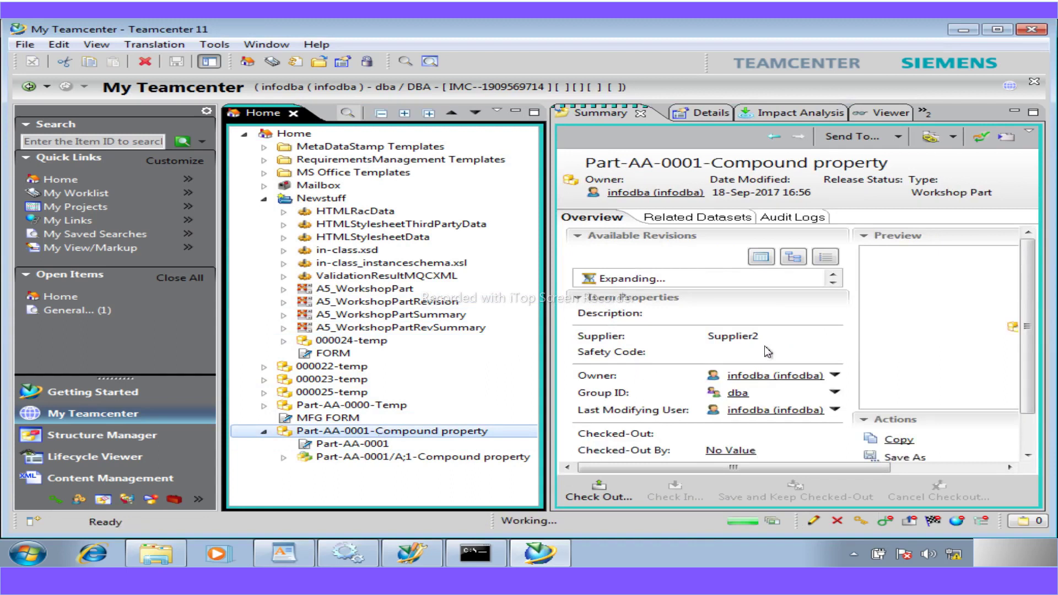
{"action": "left_click", "coordinate": [378, 456]}
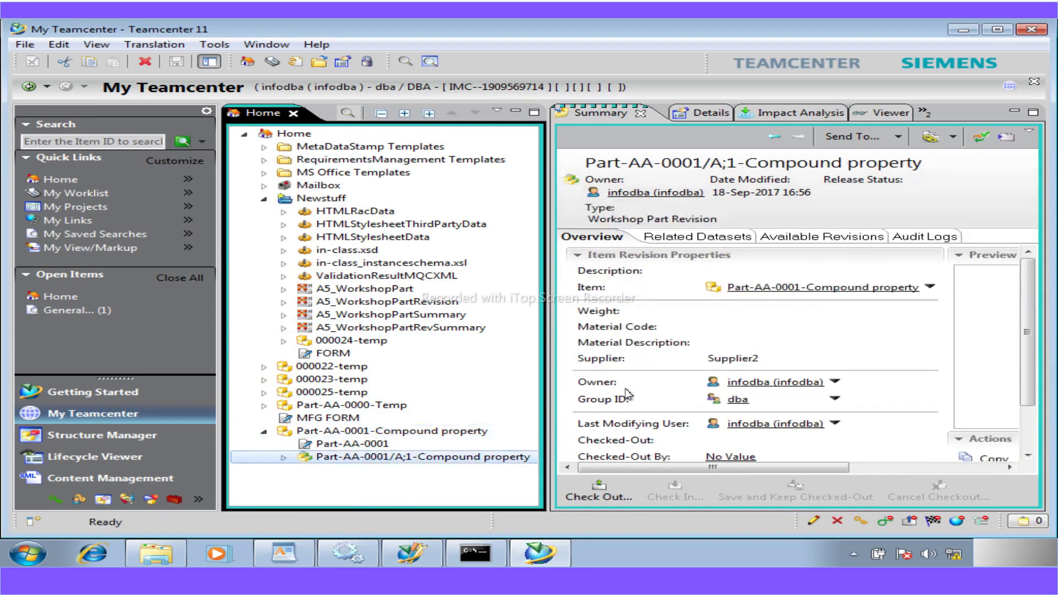
{"action": "left_click", "coordinate": [713, 359]}
{"action": "double_click", "coordinate": [713, 359]}
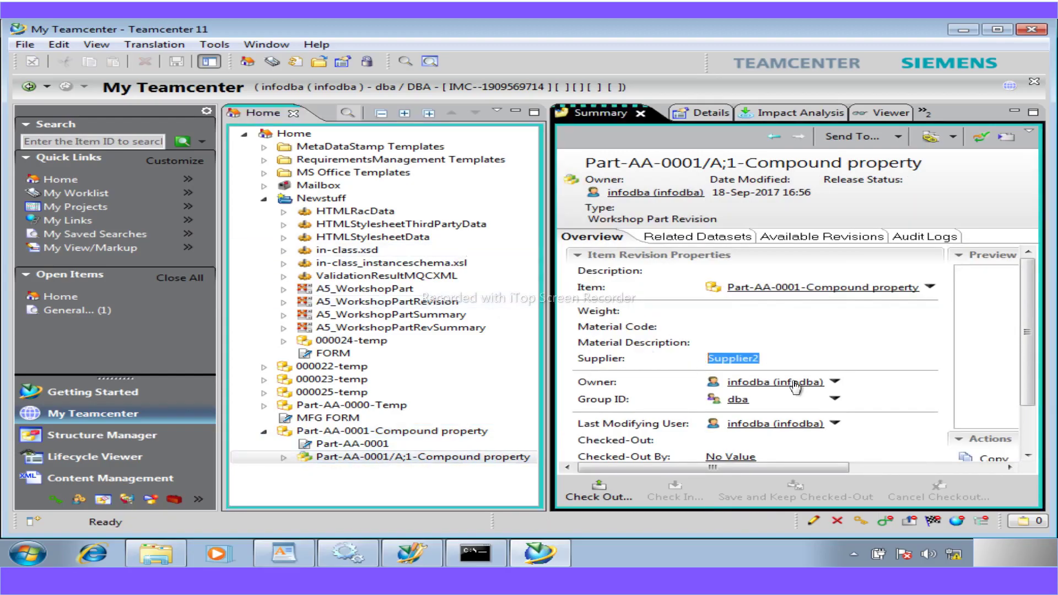
{"action": "left_click", "coordinate": [285, 458]}
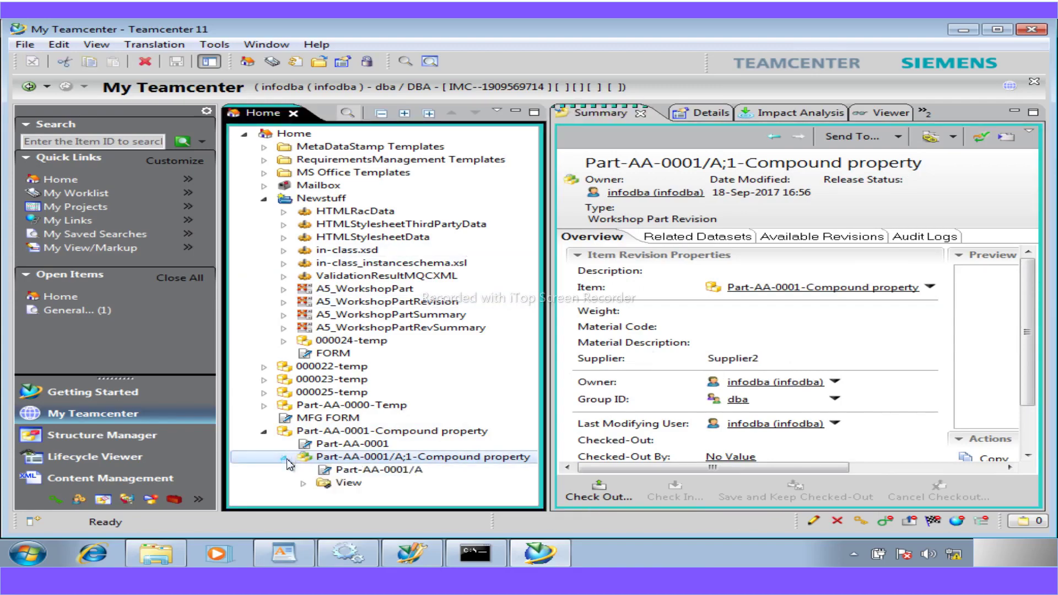
- Cancel the exit prompt so the Teamcenter rich client stays open
{"action": "left_click", "coordinate": [1016, 32]}
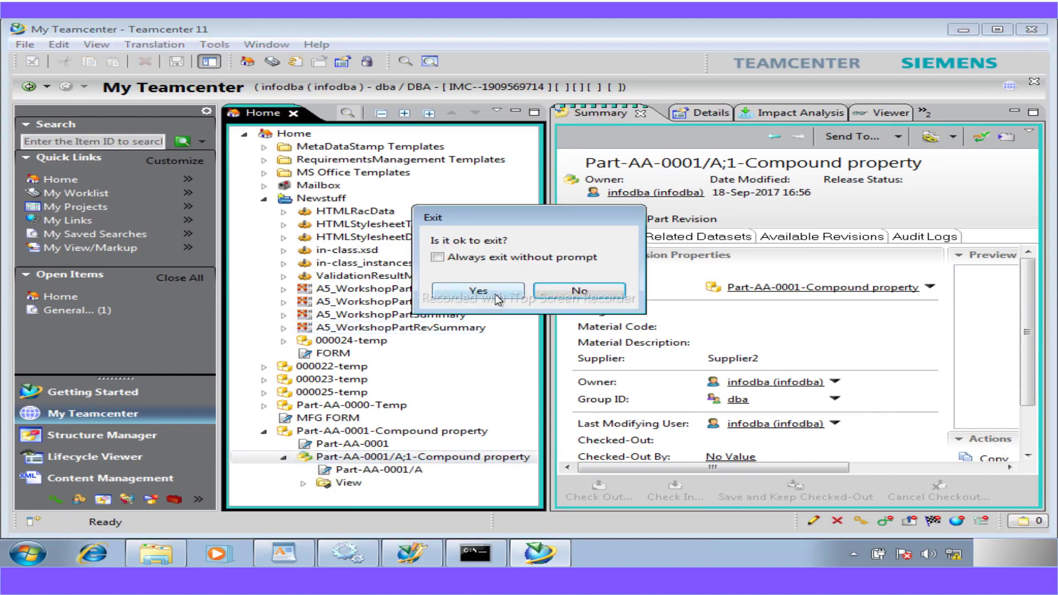
{"action": "left_click", "coordinate": [555, 298]}
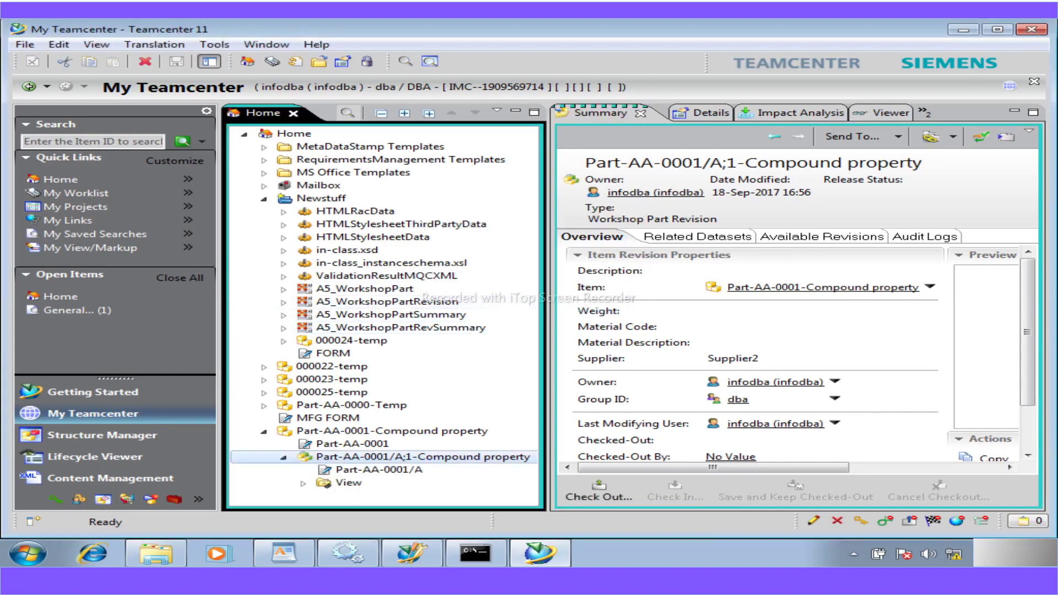
{"action": "mouse_move", "coordinate": [422, 557]}
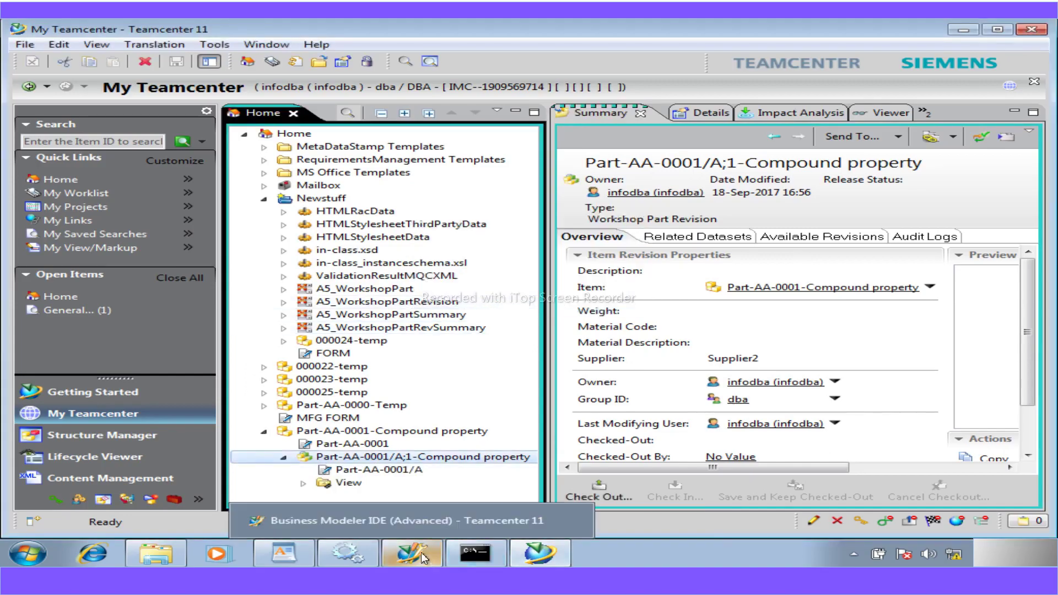